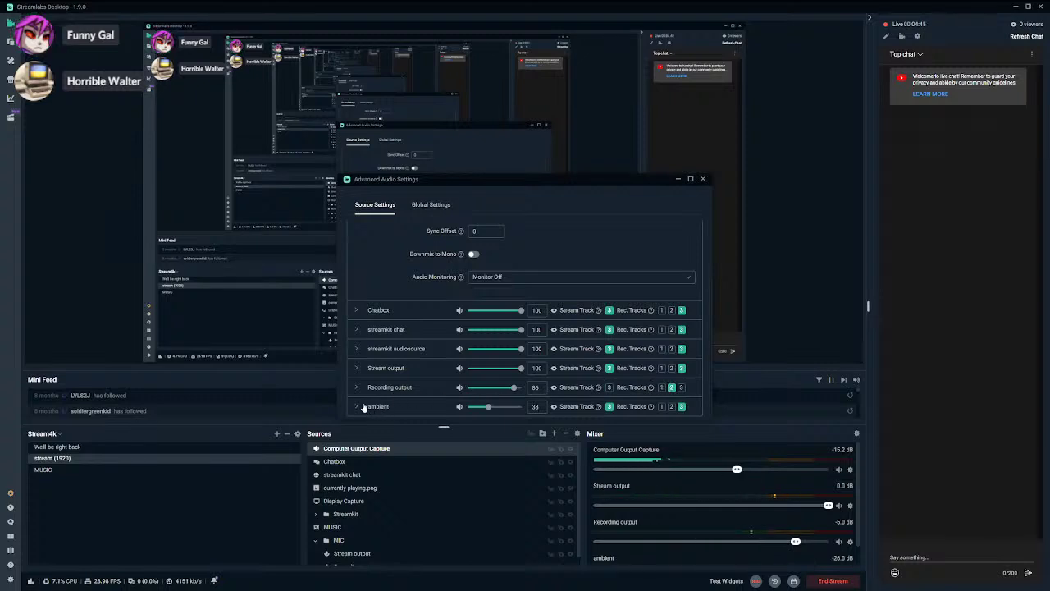
# - Review the advanced audio source settings, including Chatbox's monitoring options and the stream and recording track assignments
pyautogui.scroll(2, 381, 410)
pyautogui.scroll(-2, 393, 408)
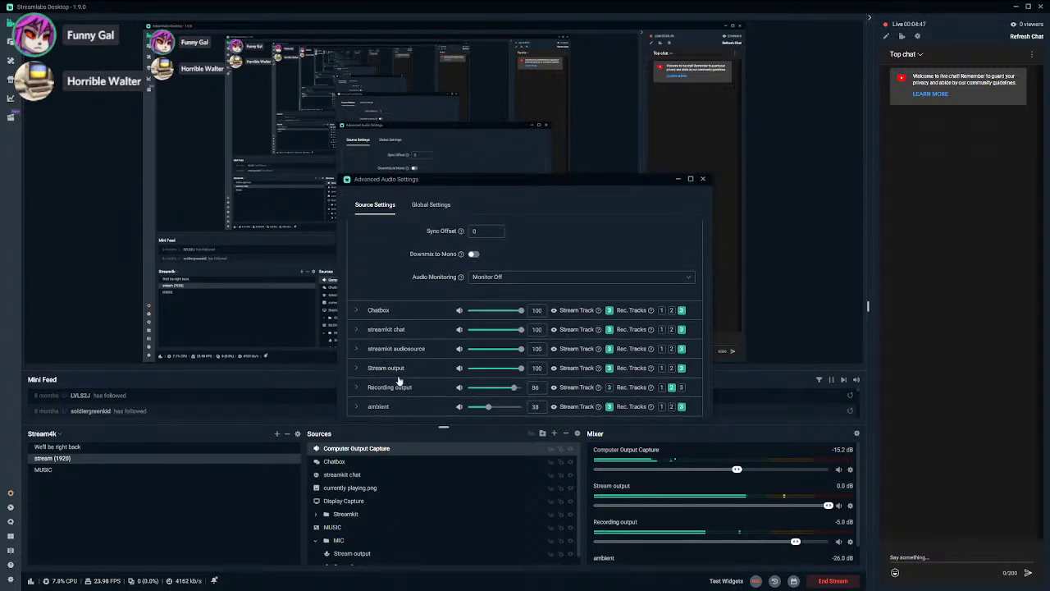
pyautogui.click(357, 310)
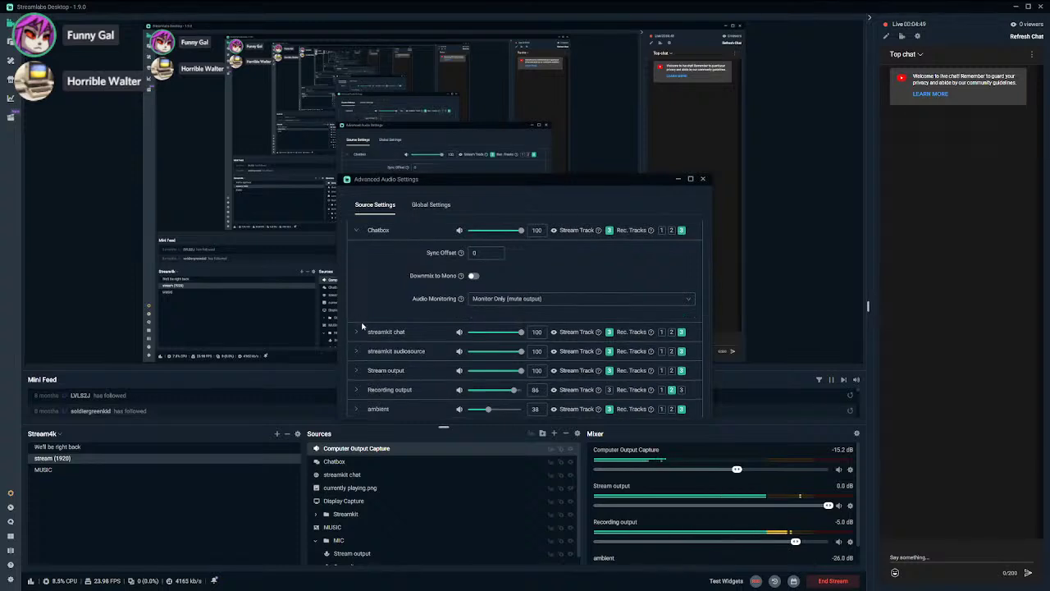
pyautogui.click(702, 178)
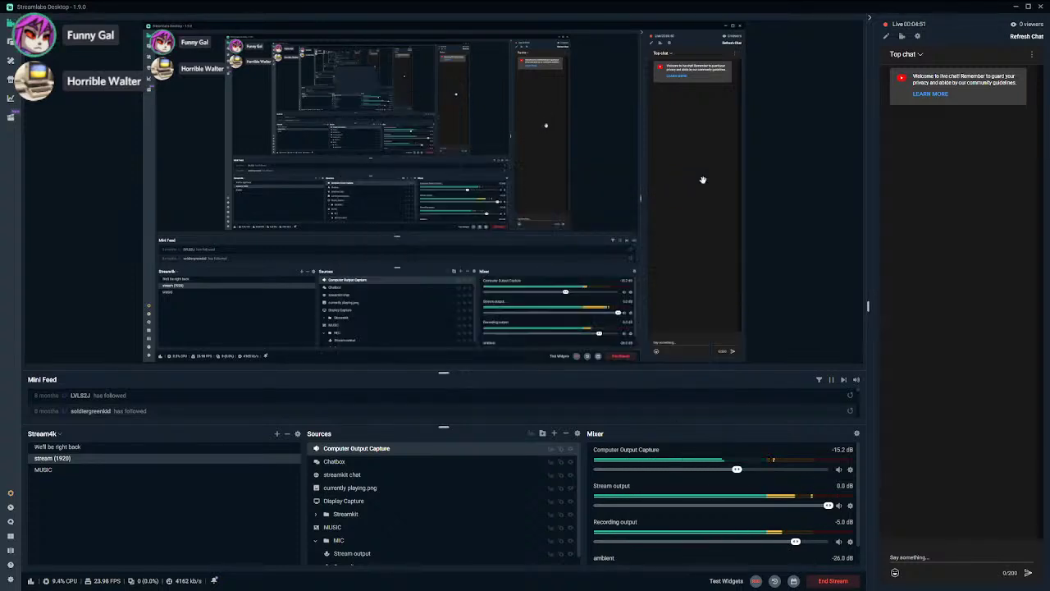
pyautogui.click(856, 433)
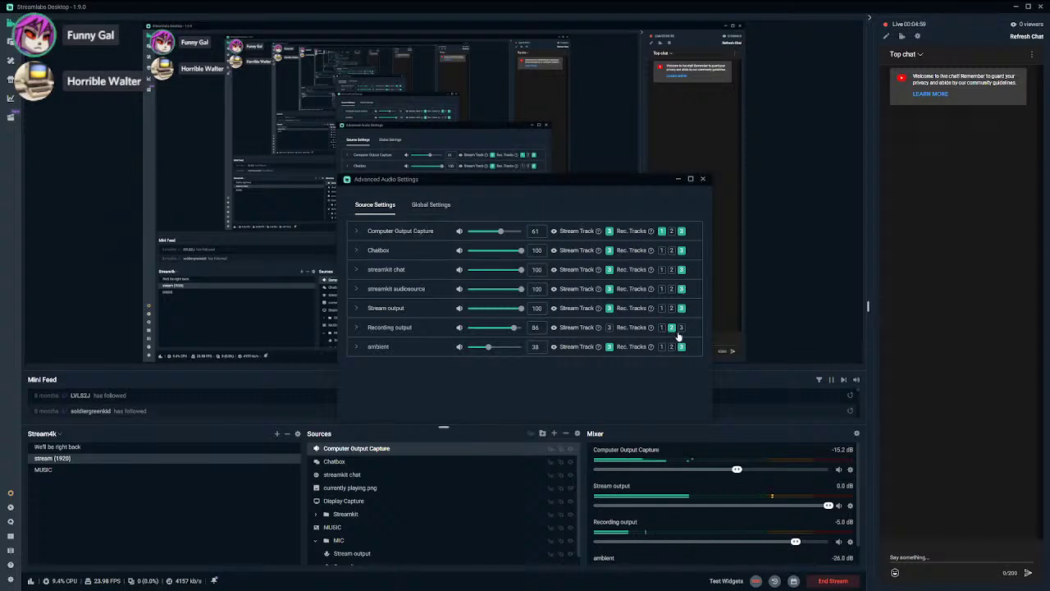
pyautogui.click(703, 180)
# - Review the stream destinations and the streaming and recording output settings
pyautogui.click(10, 579)
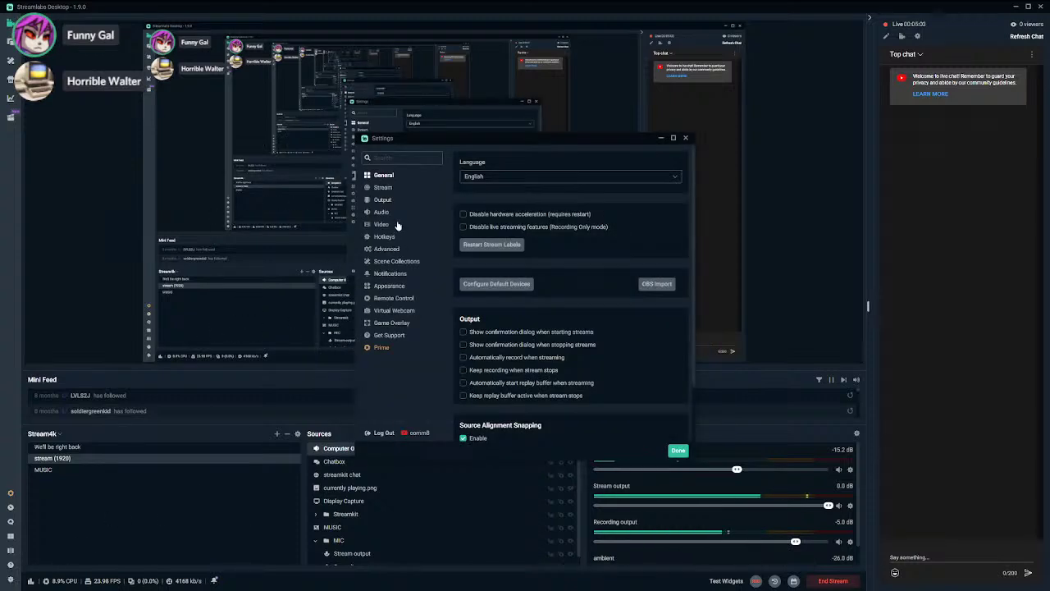
pyautogui.click(382, 187)
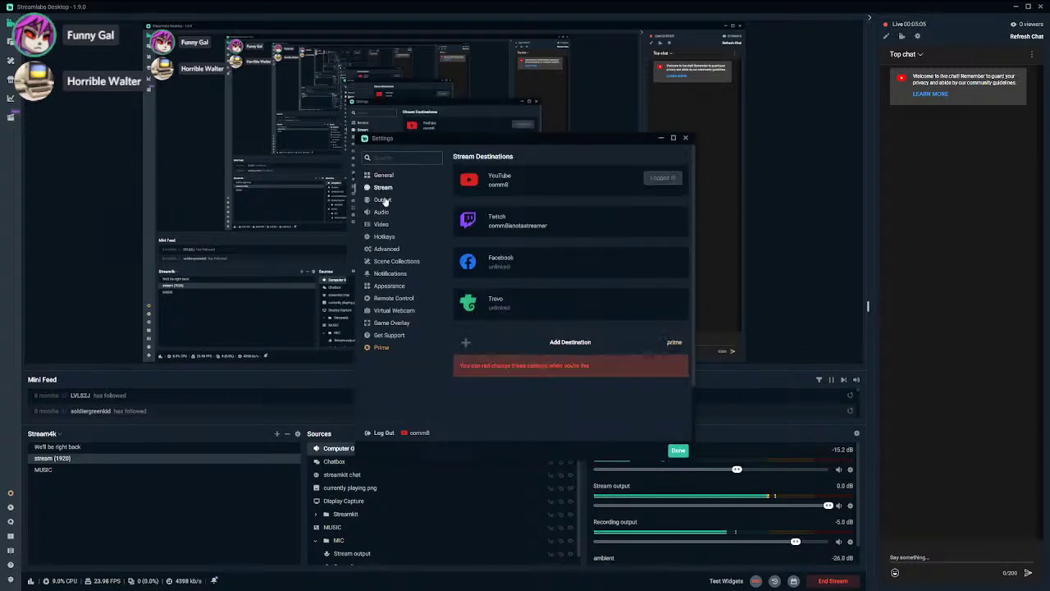
pyautogui.click(382, 199)
pyautogui.click(513, 196)
pyautogui.click(474, 196)
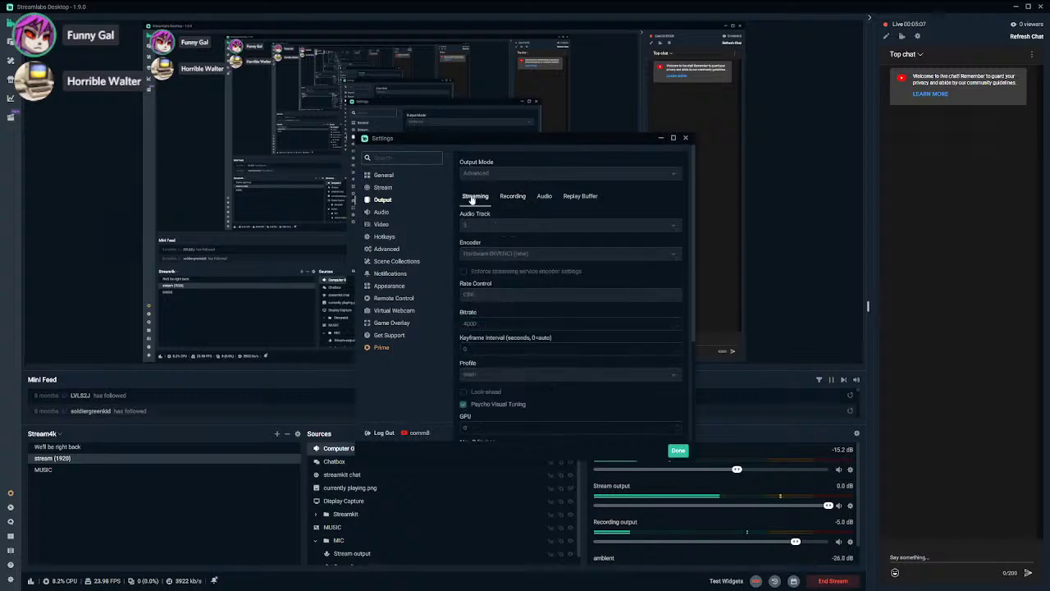
pyautogui.click(685, 137)
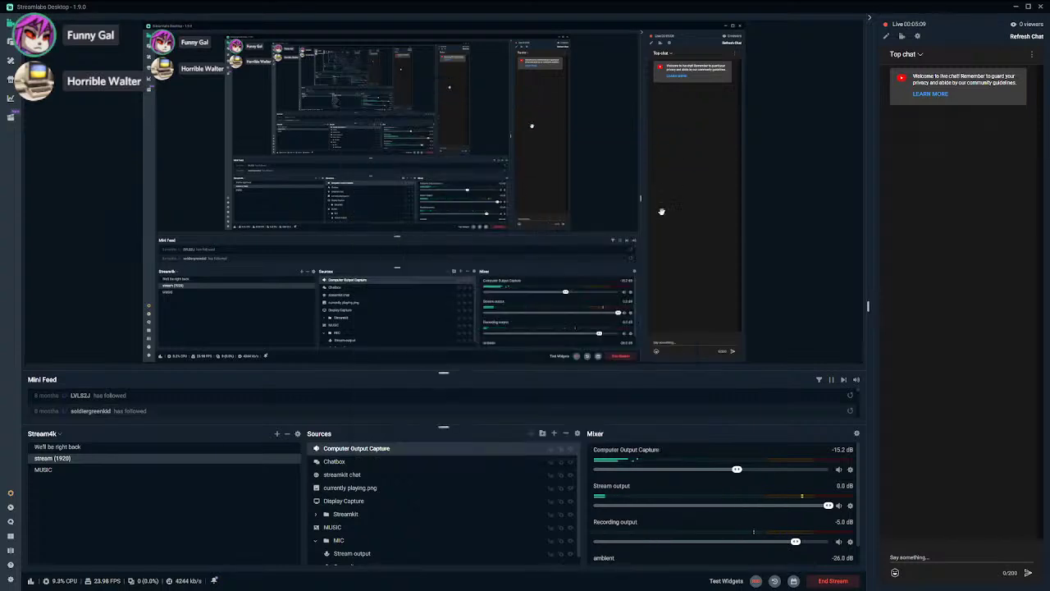
# - Look at the Steam library, and recheck the track assignments in Streamlabs Desktop's advanced audio settings
pyautogui.click(207, 584)
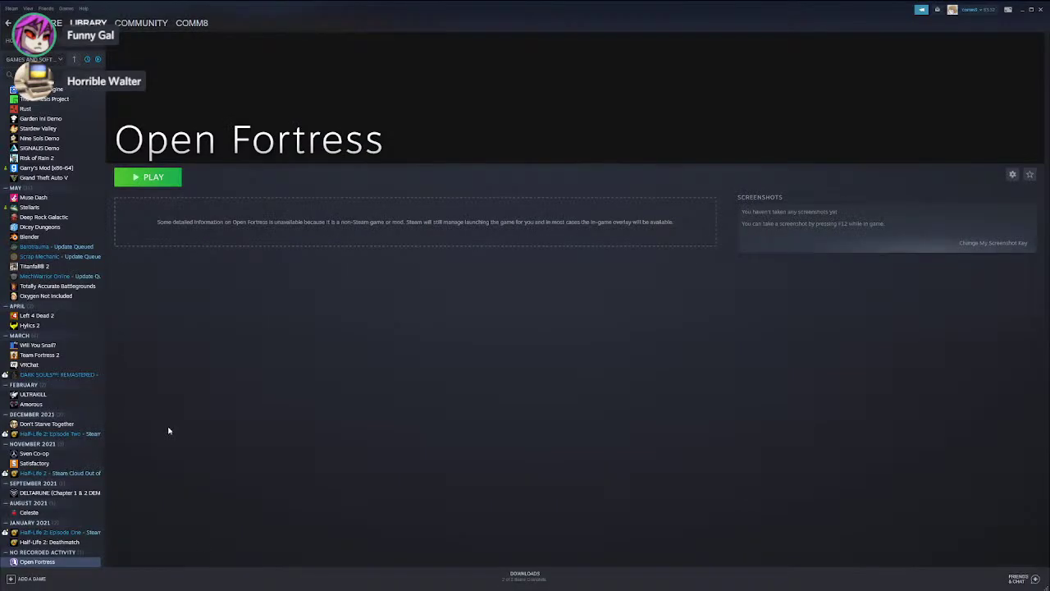
pyautogui.scroll(2, 57, 191)
pyautogui.click(1022, 12)
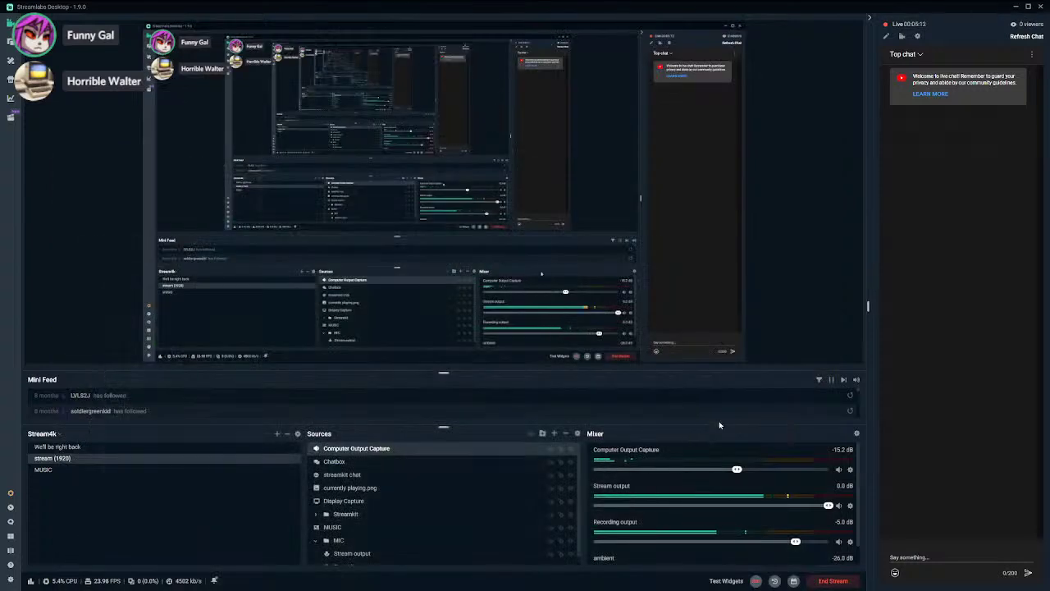
pyautogui.click(856, 434)
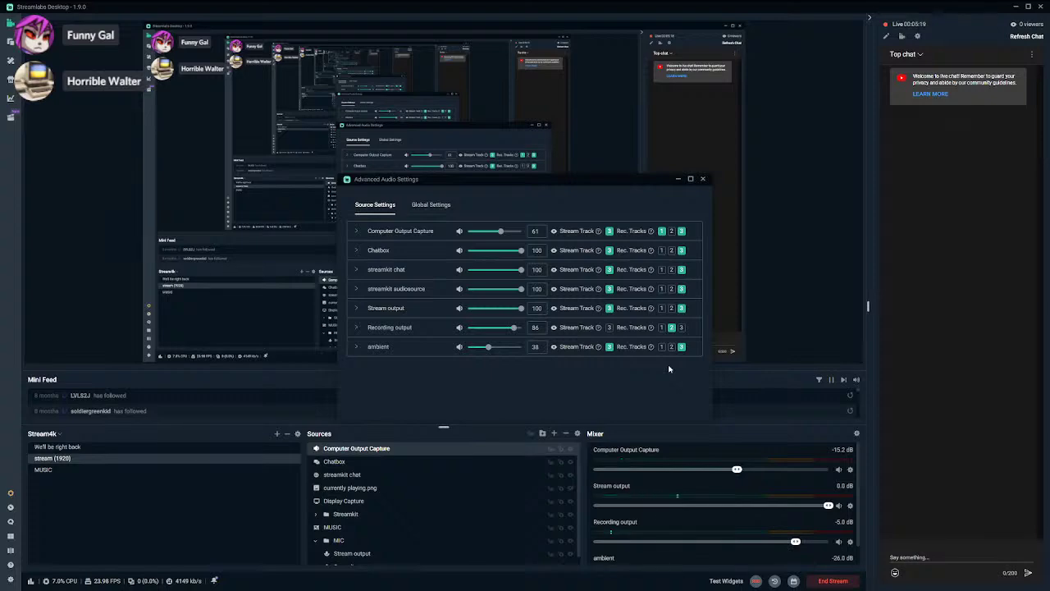
pyautogui.click(704, 179)
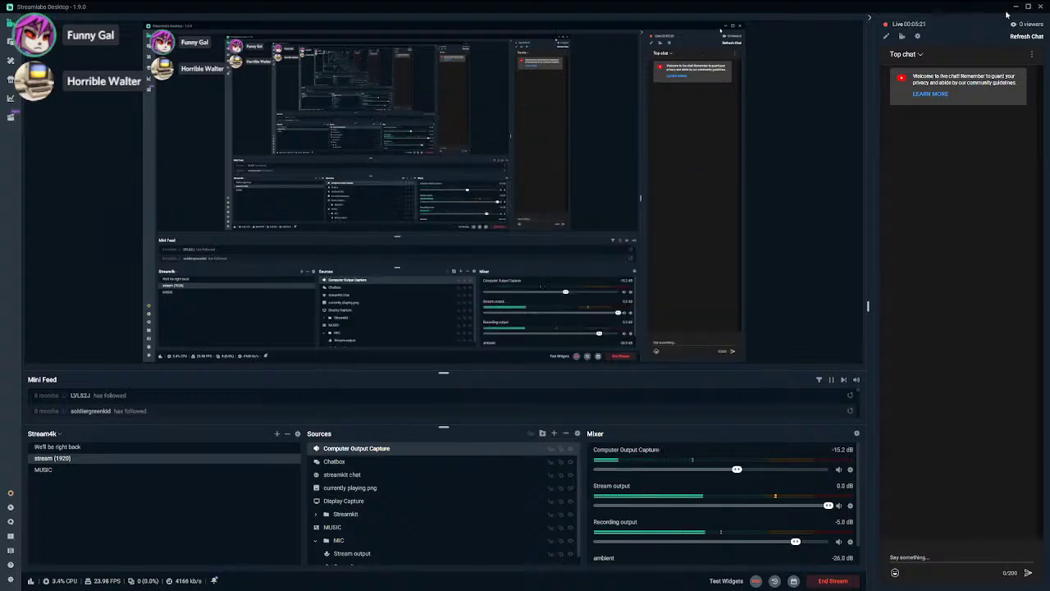
pyautogui.click(1014, 7)
pyautogui.scroll(-2, 605, 442)
pyautogui.moveTo(585, 421); pyautogui.dragTo(636, 344)
pyautogui.scroll(2, 615, 361)
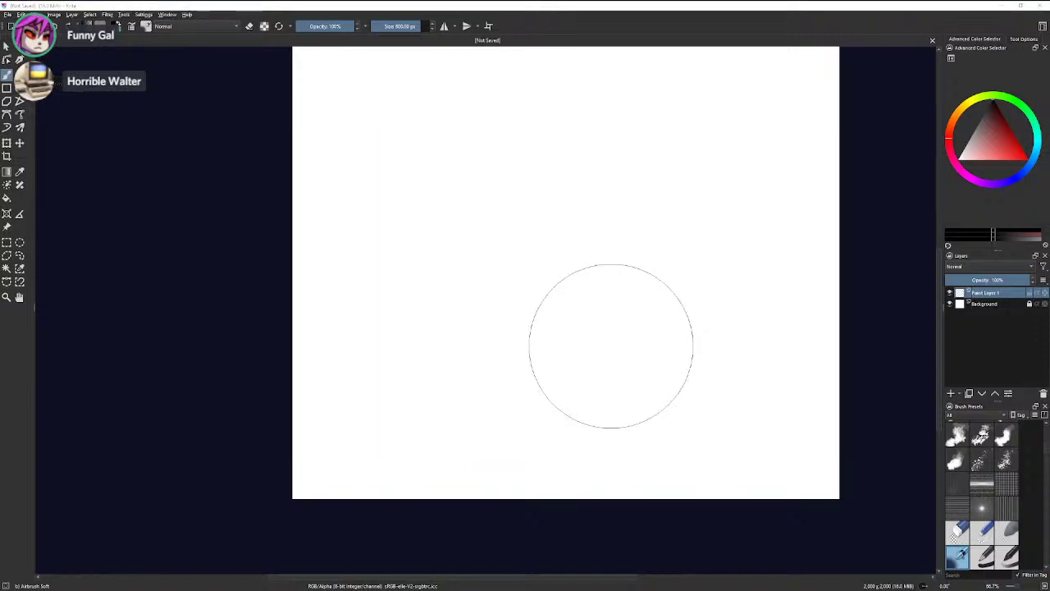
# - Switch back to Streamlabs Desktop and start recording
pyautogui.hotkey('alt', 'Tab')
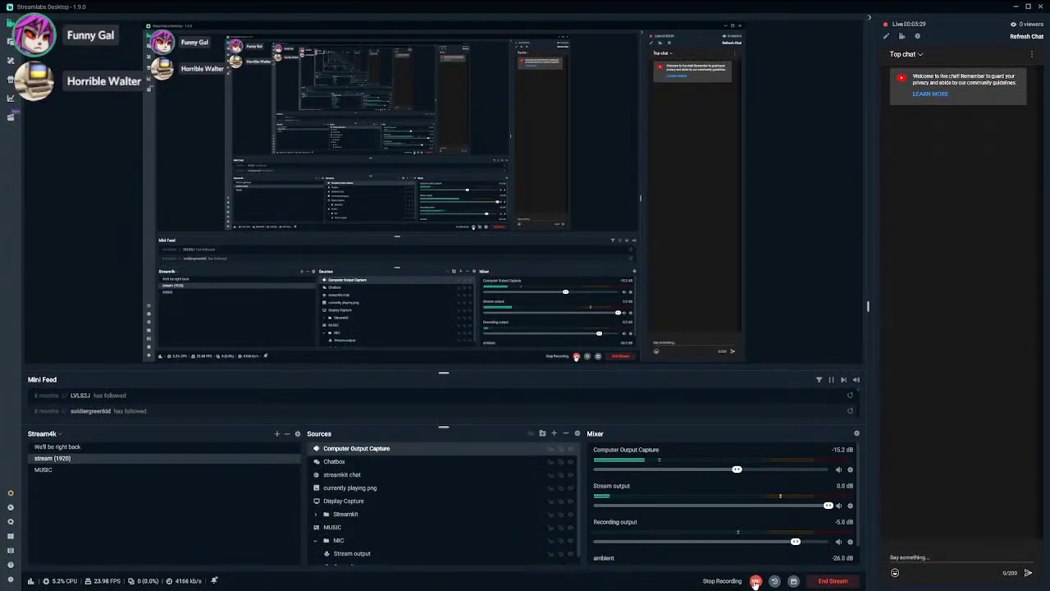
pyautogui.click(754, 581)
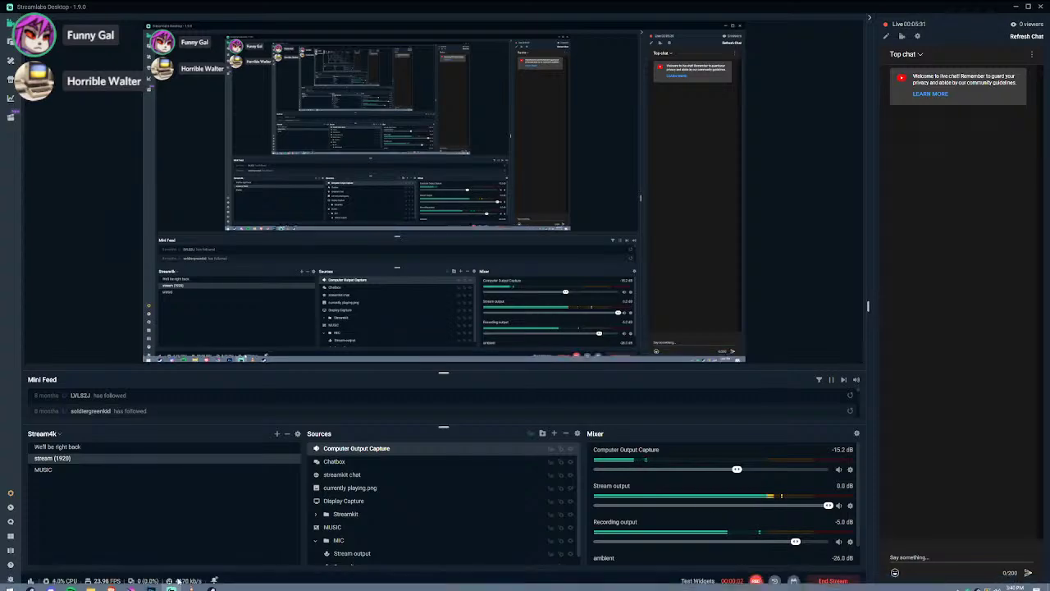
pyautogui.click(131, 583)
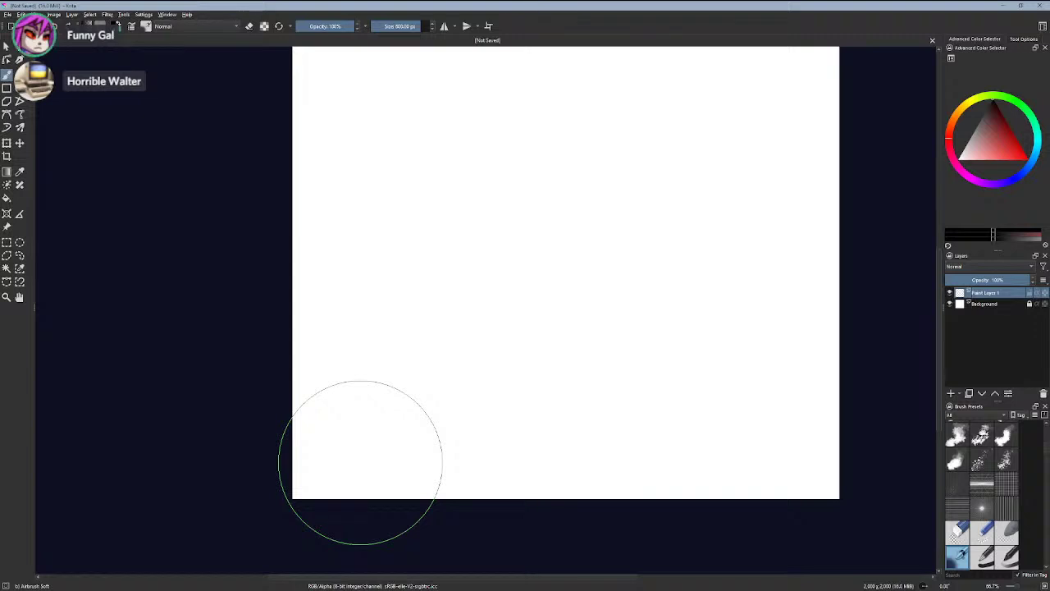
pyautogui.moveTo(349, 589)
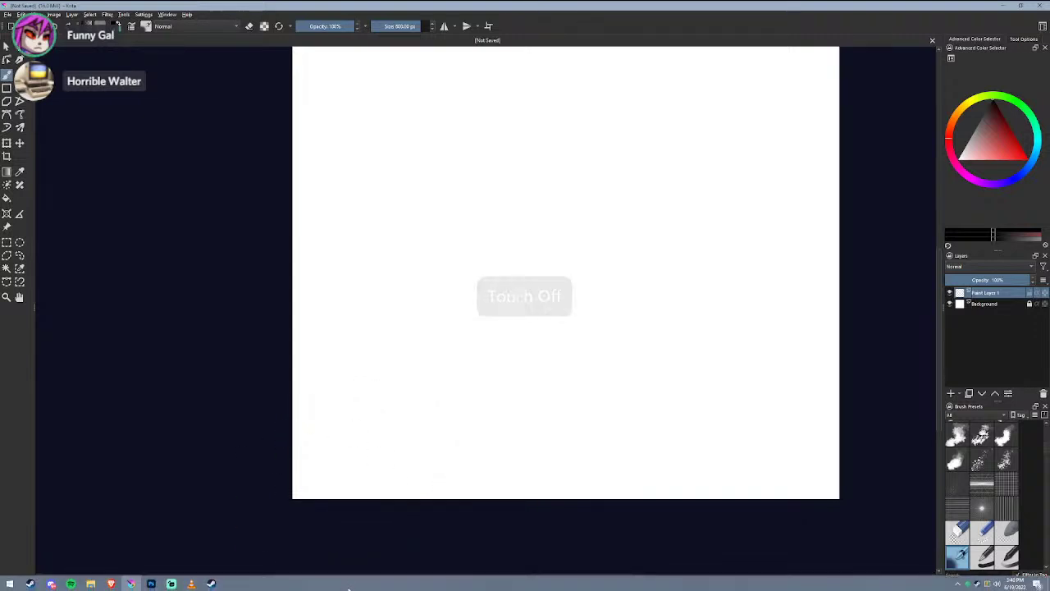
pyautogui.click(111, 583)
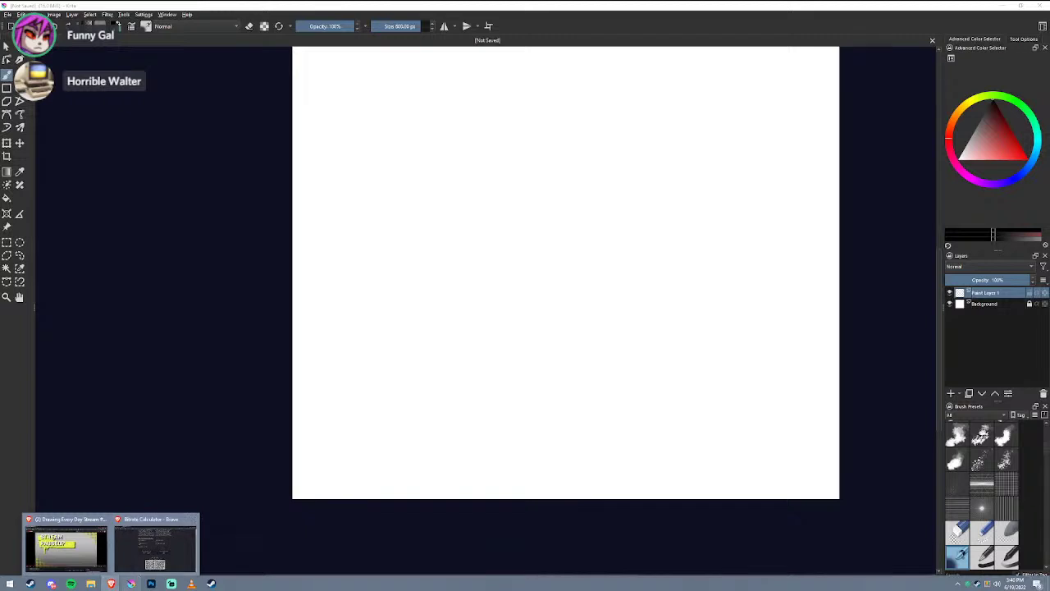
pyautogui.click(170, 583)
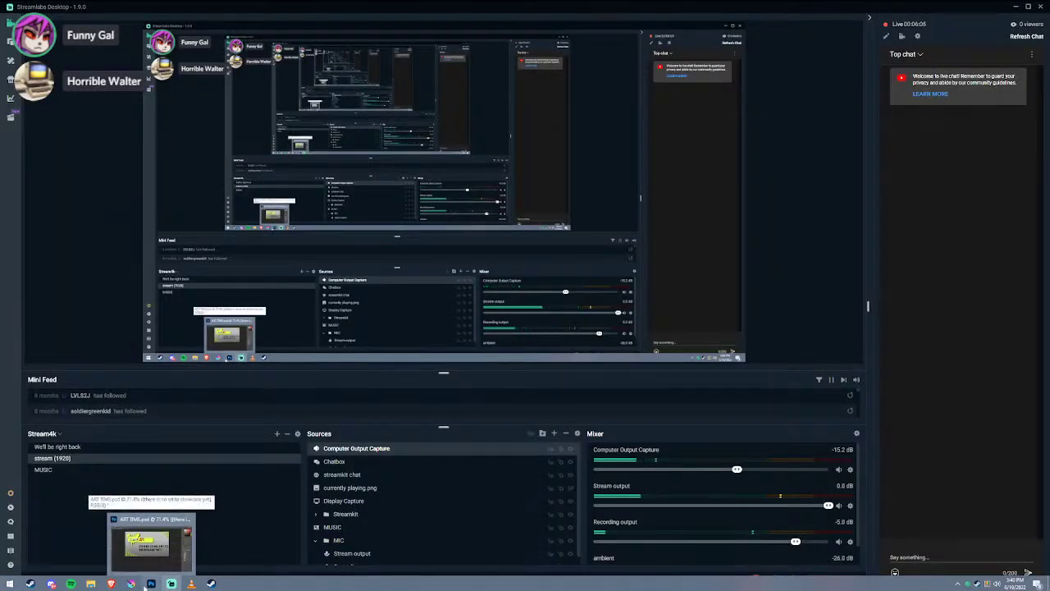
pyautogui.moveTo(133, 584)
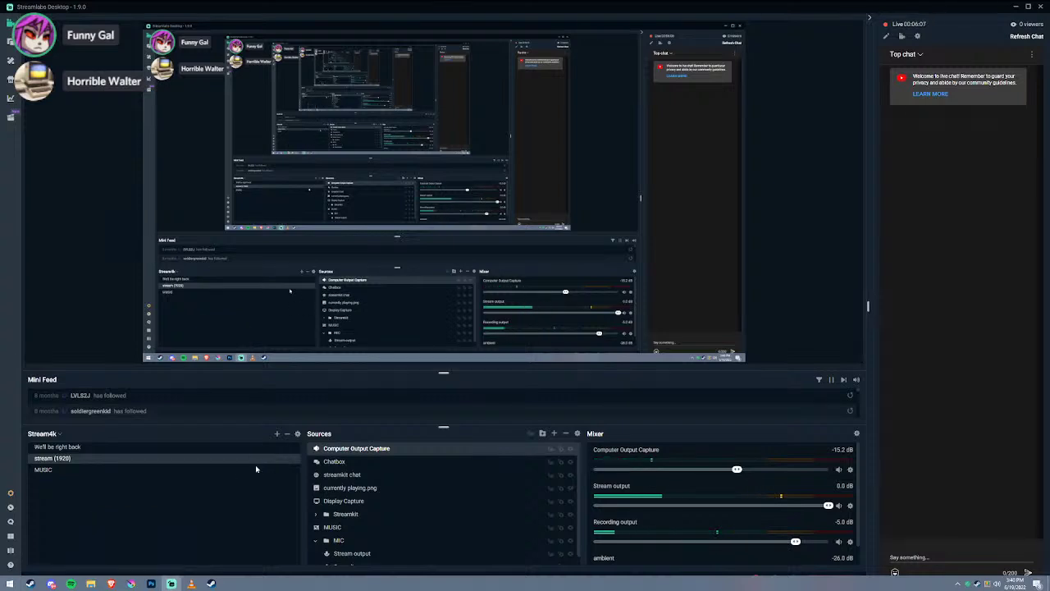
# - Close the open Steam, Brave browser and File Explorer windows
pyautogui.rightClick(211, 583)
pyautogui.click(201, 568)
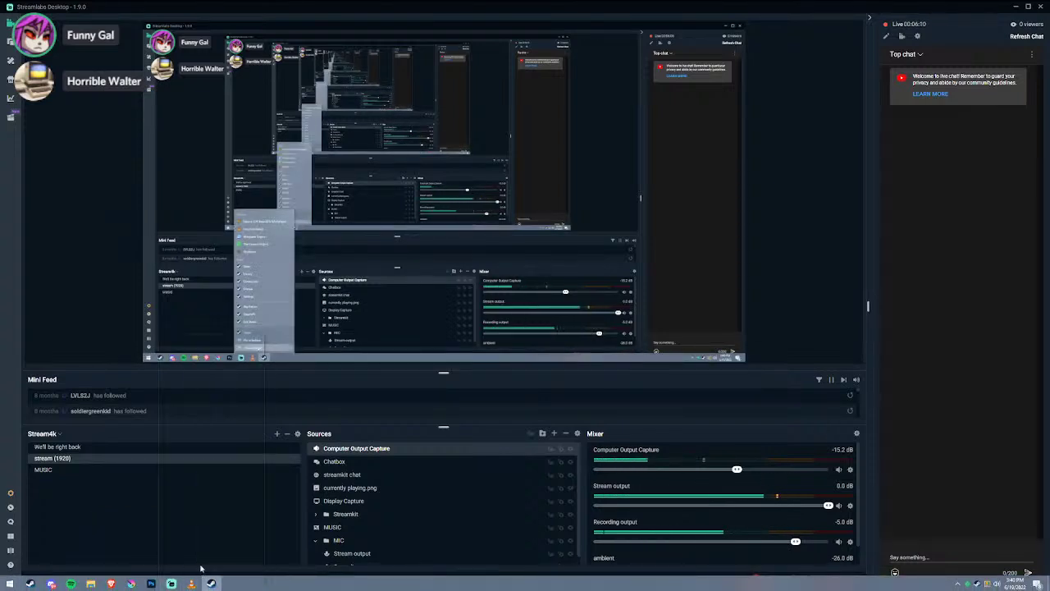
pyautogui.rightClick(111, 583)
pyautogui.click(98, 568)
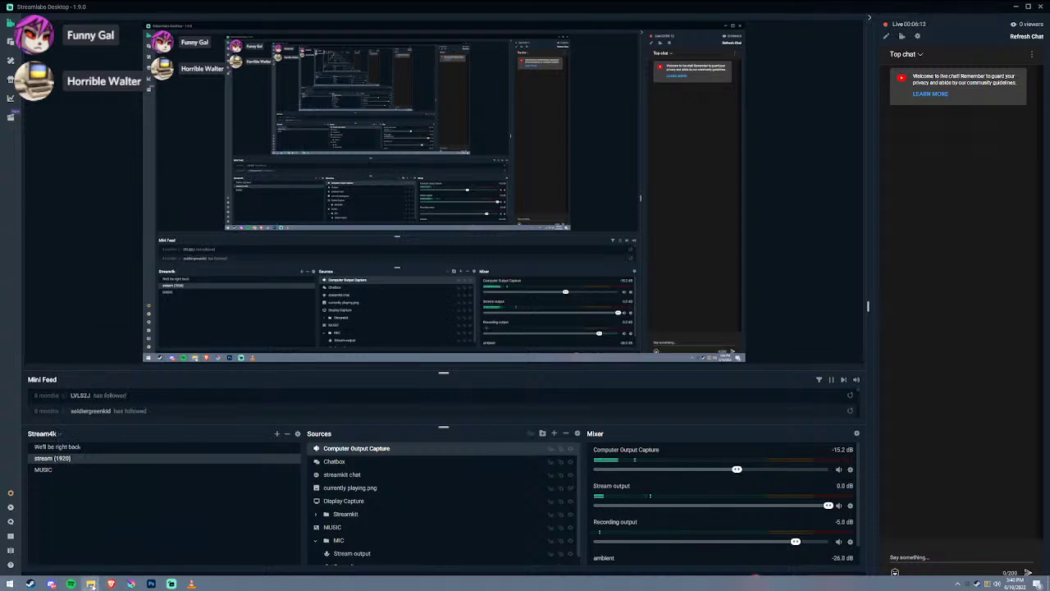
pyautogui.rightClick(91, 583)
pyautogui.click(86, 567)
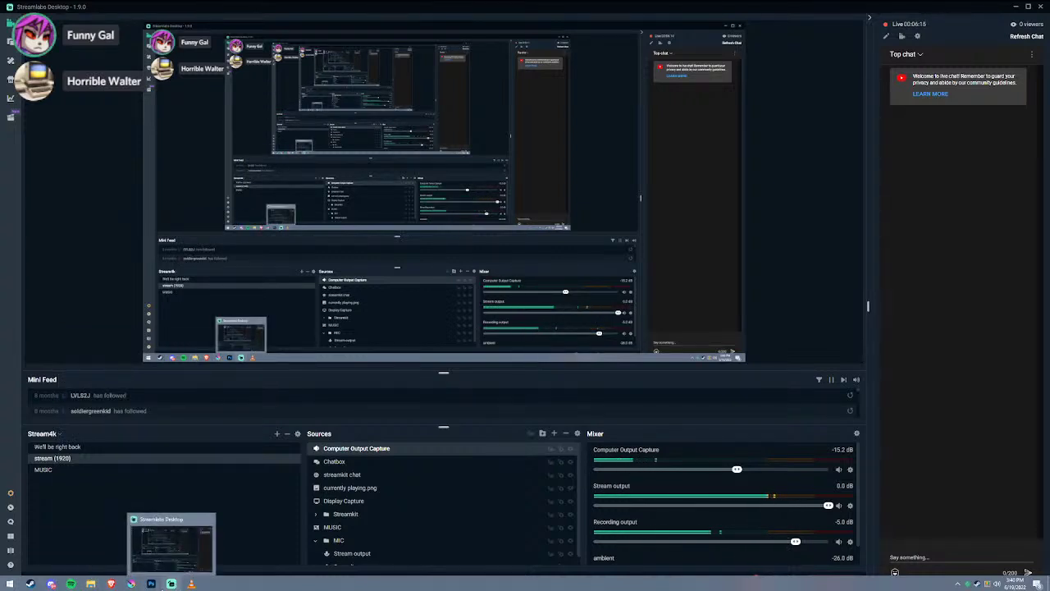
# - Glance at the ART TIME #1 banner in Photoshop, and switch to the blank canvas in Krita
pyautogui.click(153, 583)
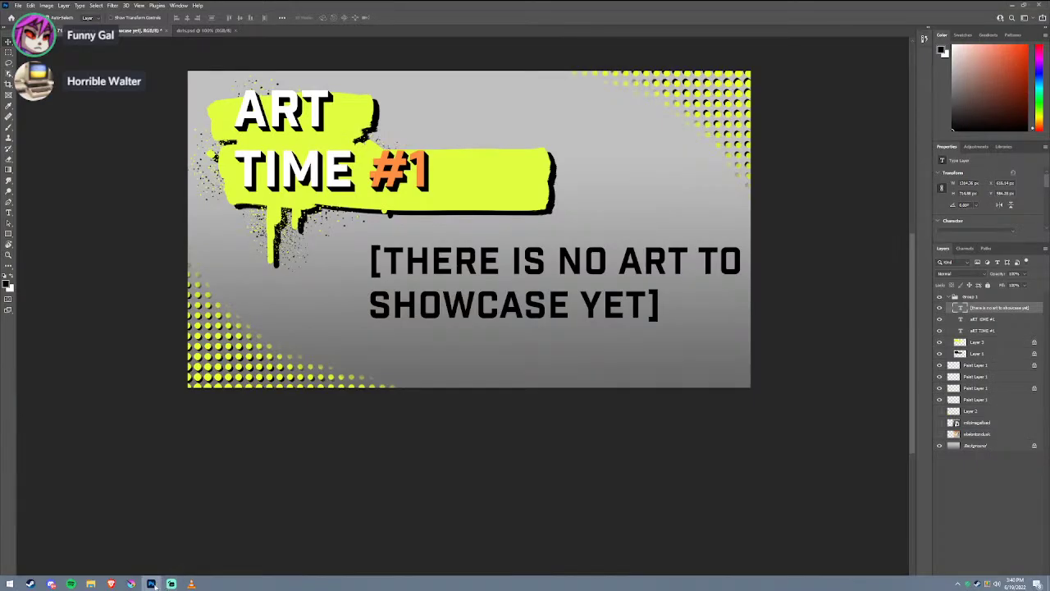
pyautogui.click(154, 584)
pyautogui.click(132, 584)
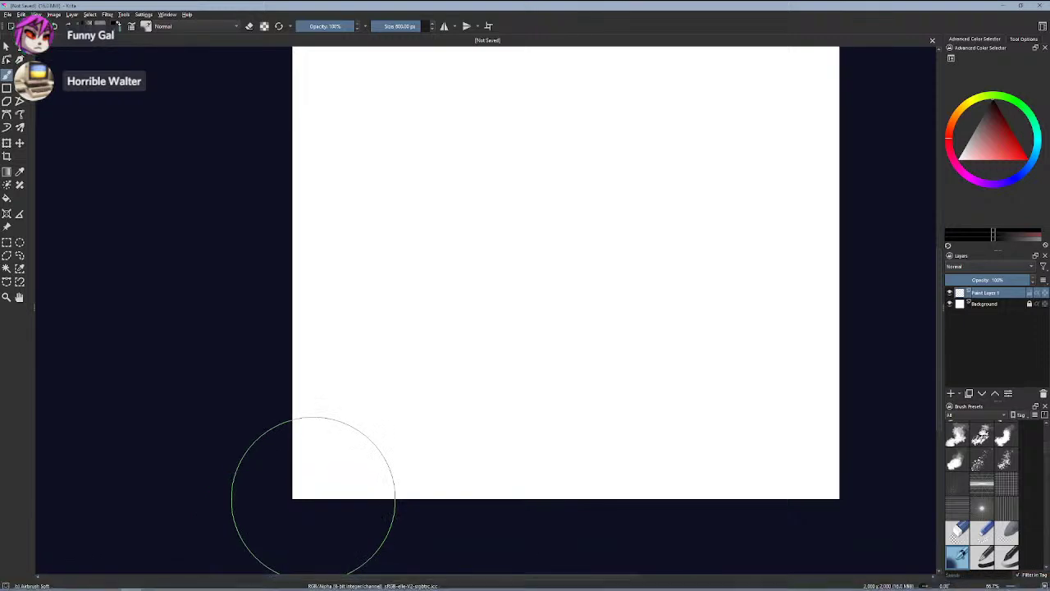
# - Try a stroke with the Airbrush Soft preset near the upper part of the canvas and undo it
pyautogui.moveTo(328, 90)
pyautogui.mouseDown()
pyautogui.moveTo(375, 232)
pyautogui.moveTo(386, 153)
pyautogui.moveTo(411, 246)
pyautogui.moveTo(419, 159)
pyautogui.mouseUp()
pyautogui.hotkey('ctrl', 'z')
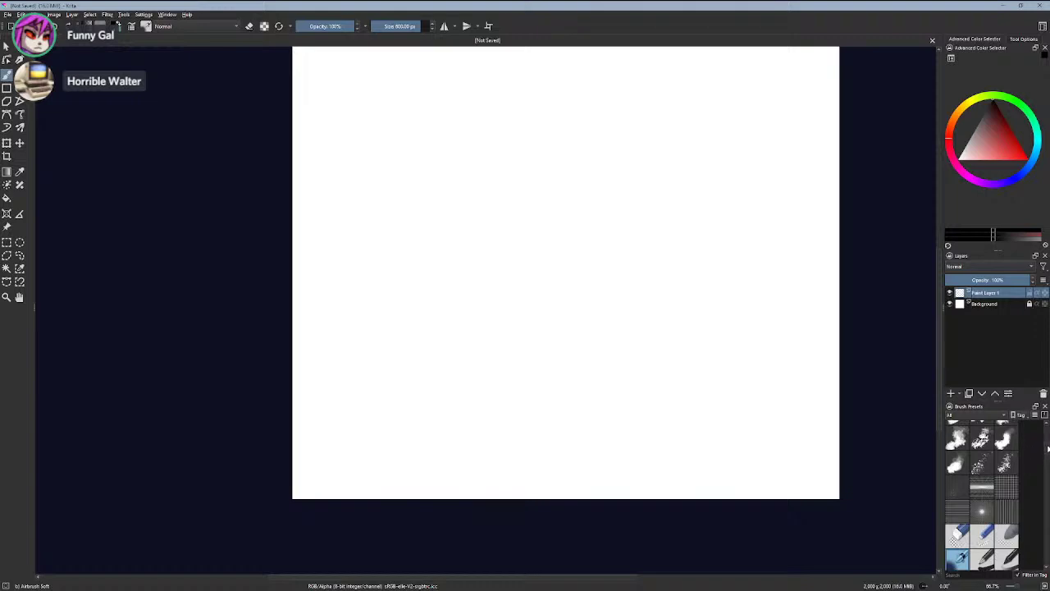
# - Find the Basic REMIX brush among the presets, try a stroke on the canvas and undo it
pyautogui.scroll(-10, 1047, 505)
pyautogui.scroll(-10, 1047, 529)
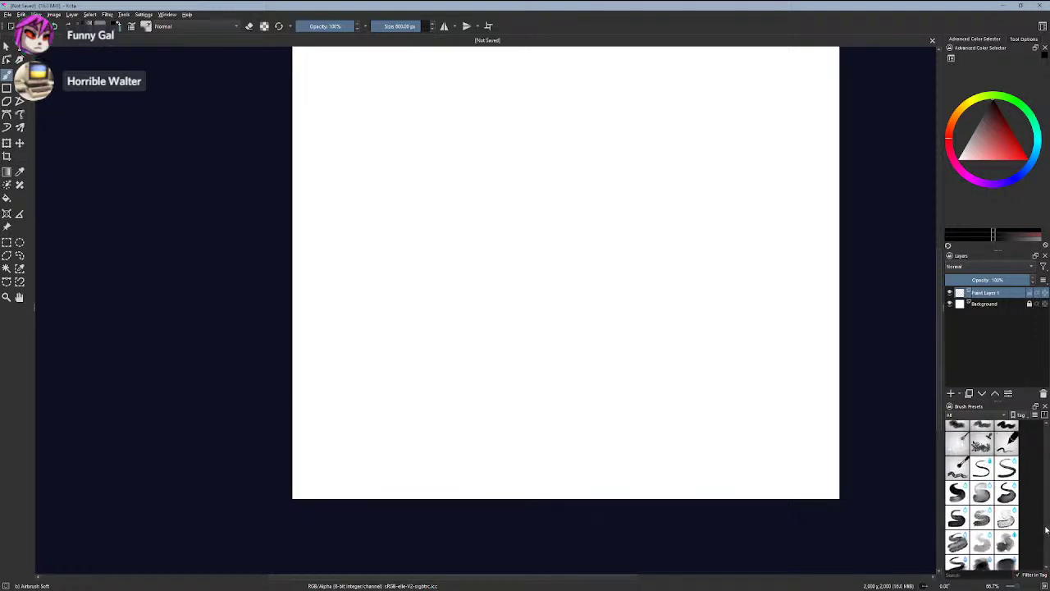
pyautogui.scroll(-10, 1041, 504)
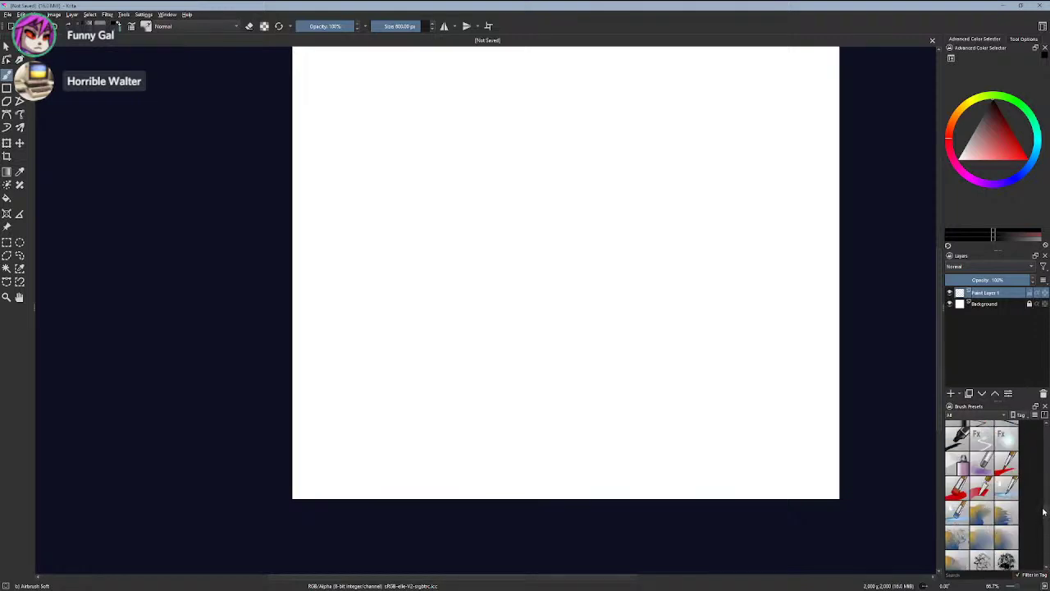
pyautogui.scroll(-10, 1028, 484)
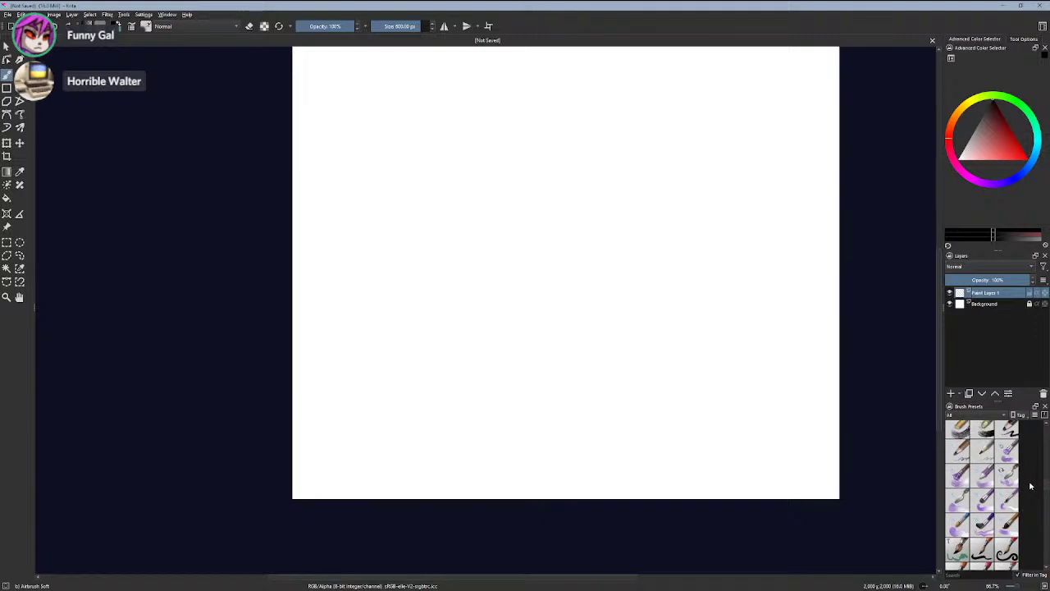
pyautogui.scroll(-10, 1023, 477)
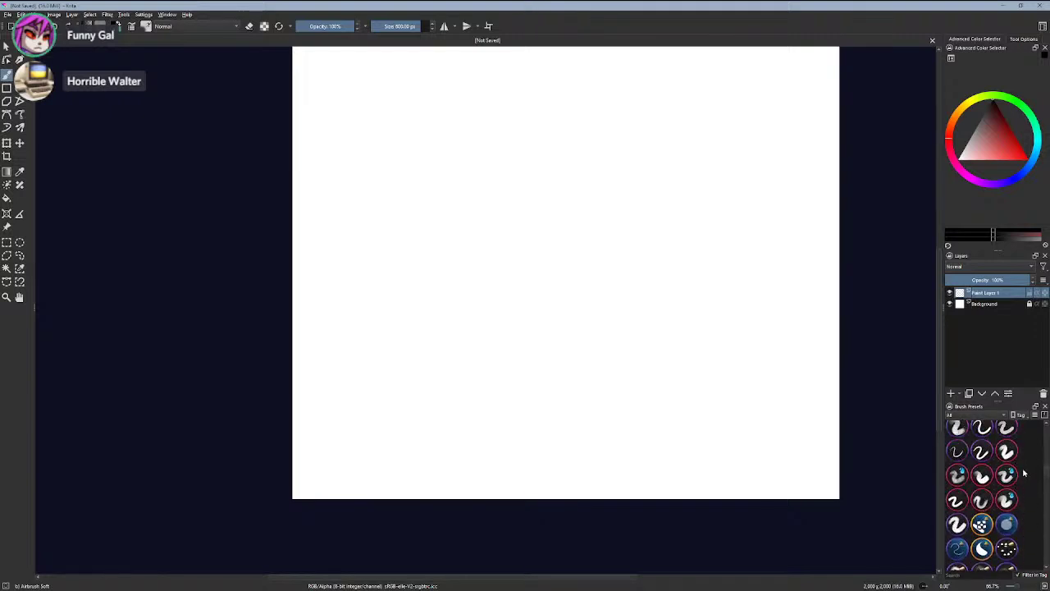
pyautogui.scroll(-5, 1022, 465)
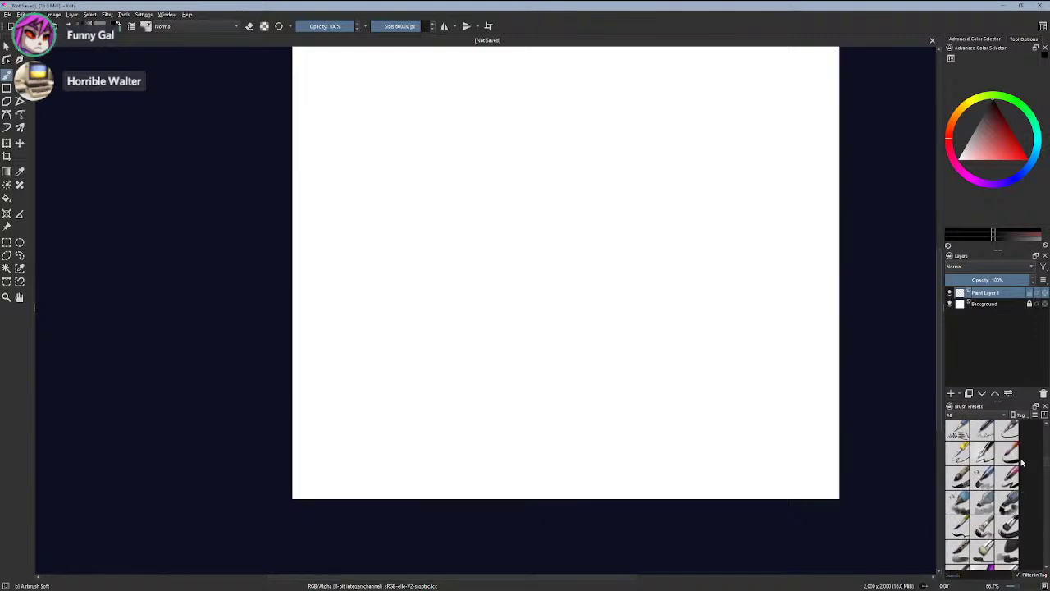
pyautogui.scroll(-10, 1022, 464)
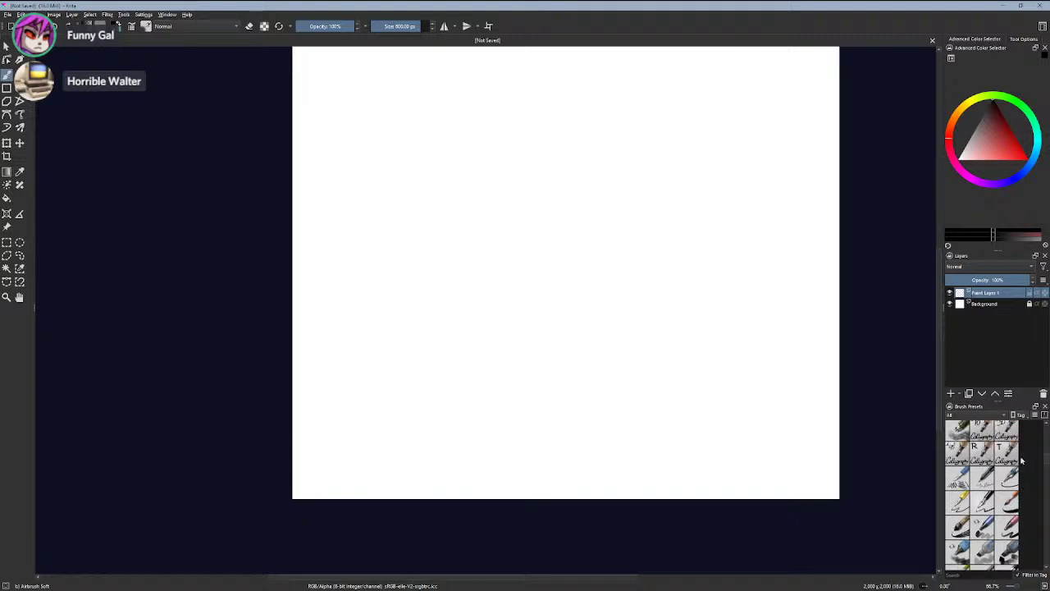
pyautogui.scroll(-2, 1023, 454)
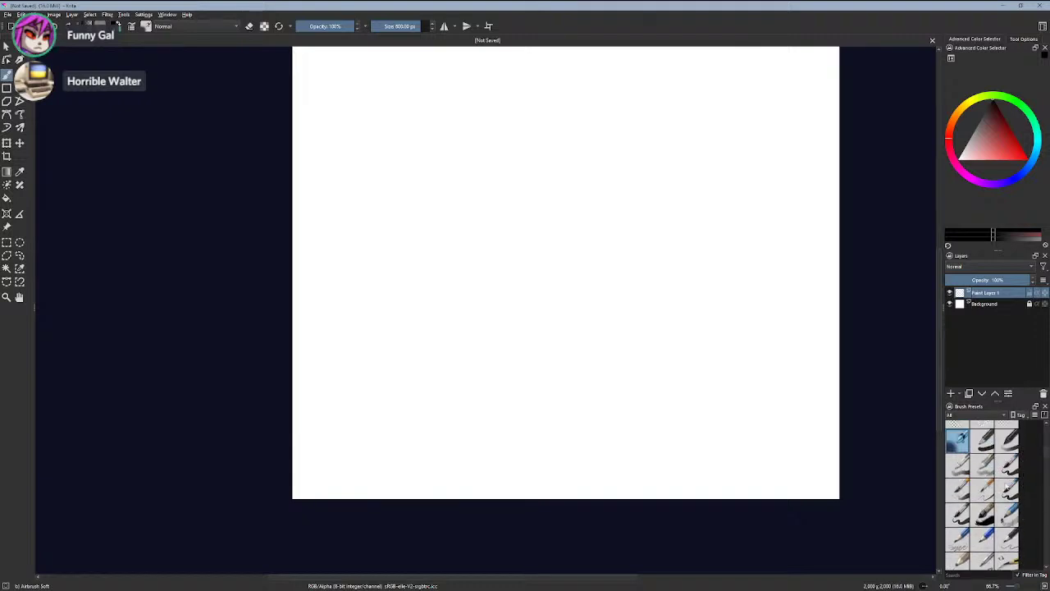
pyautogui.click(1007, 488)
pyautogui.moveTo(377, 170); pyautogui.dragTo(482, 159)
pyautogui.hotkey('ctrl', 'z')
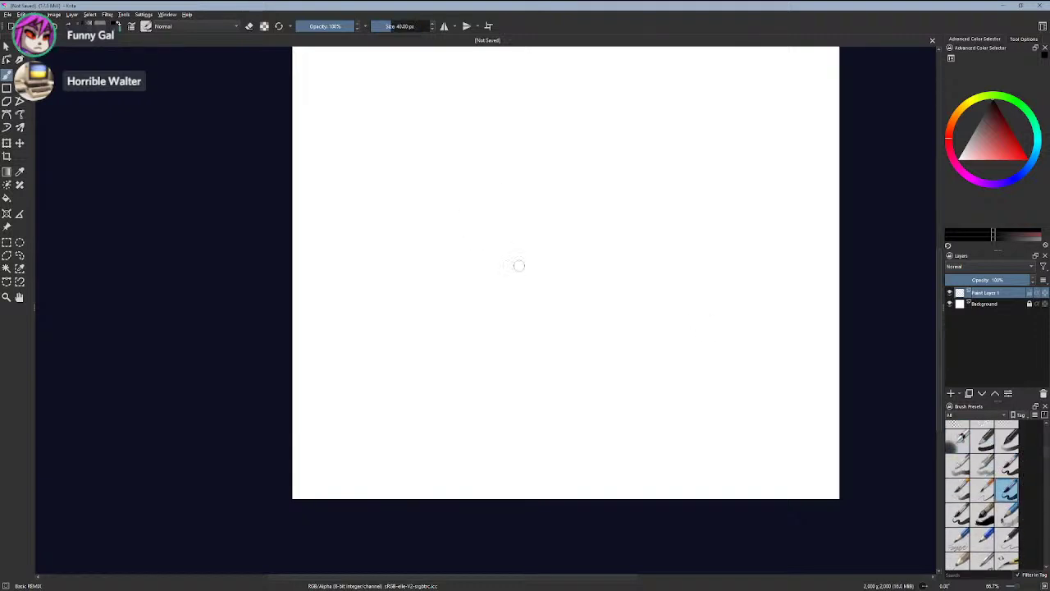
# - Select the Basic-5 Size brush preset and draw a black looping stroke near the middle of the canvas
pyautogui.click(1007, 464)
pyautogui.moveTo(585, 237)
pyautogui.mouseDown()
pyautogui.moveTo(497, 312)
pyautogui.moveTo(525, 156)
pyautogui.mouseUp()
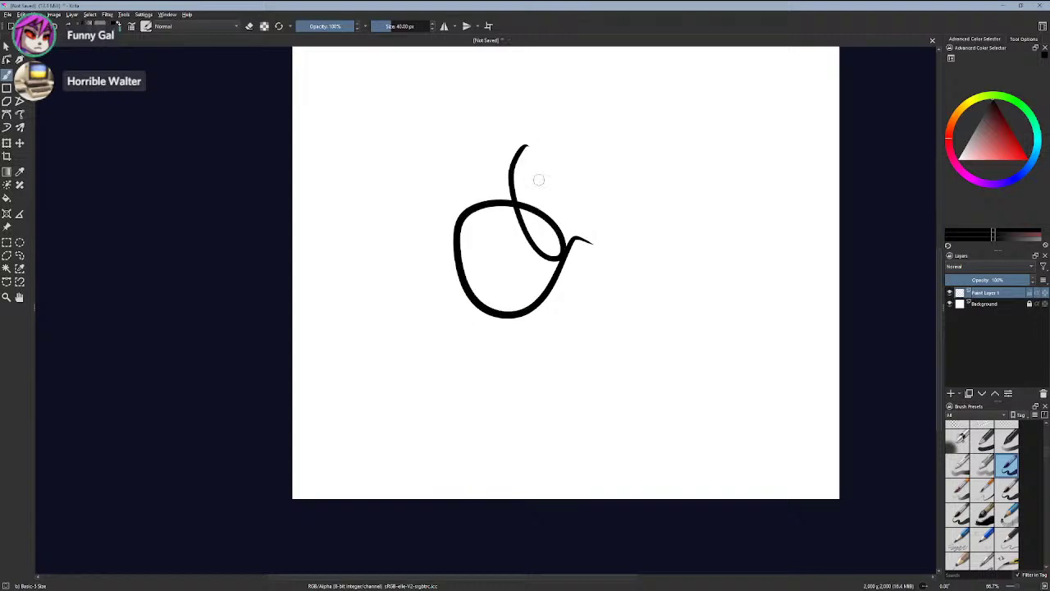
# - Undo the looping stroke, try two curved strokes with the same brush near the canvas middle and undo them
pyautogui.hotkey('ctrl', 'z')
pyautogui.moveTo(531, 192); pyautogui.dragTo(539, 286)
pyautogui.moveTo(534, 171); pyautogui.dragTo(565, 324)
pyautogui.hotkey('ctrl', 'z')
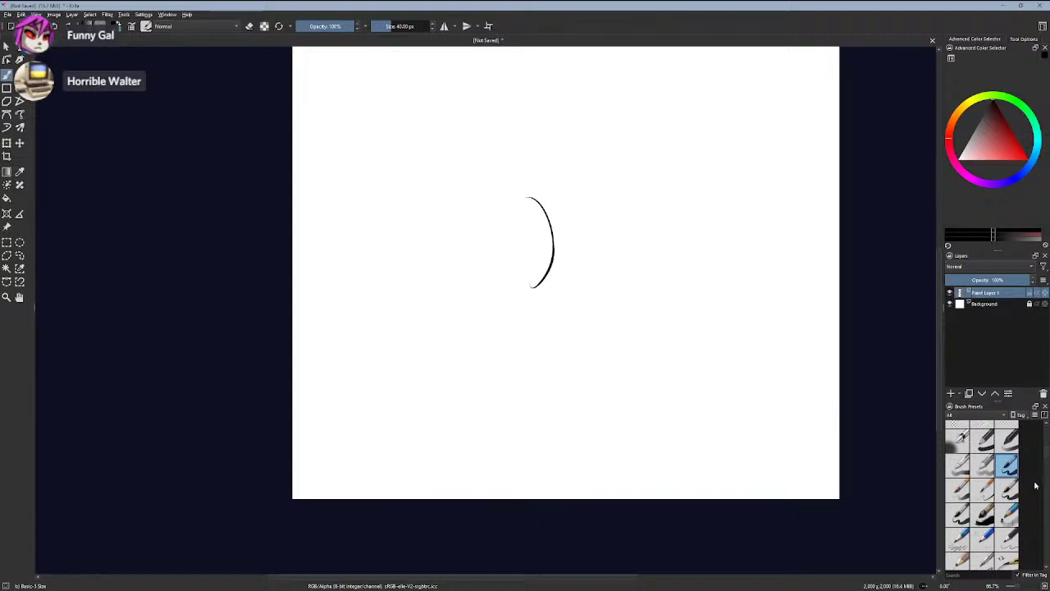
pyautogui.hotkey('ctrl', 'z')
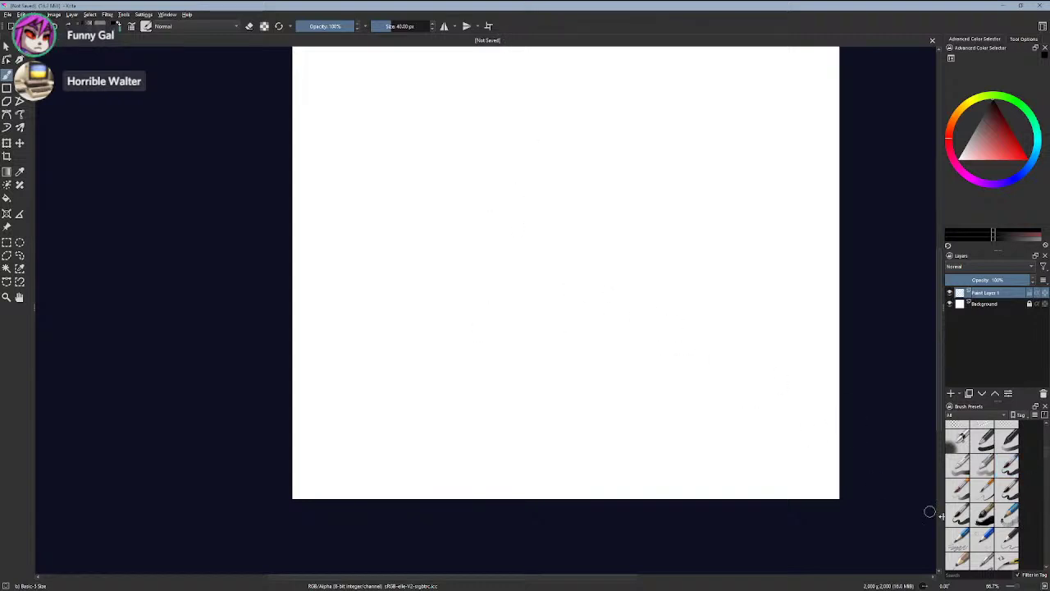
# - Select the Pencil 1 Sketch brush preset, try a thin stroke in the lower half of the canvas and undo it
pyautogui.click(1007, 513)
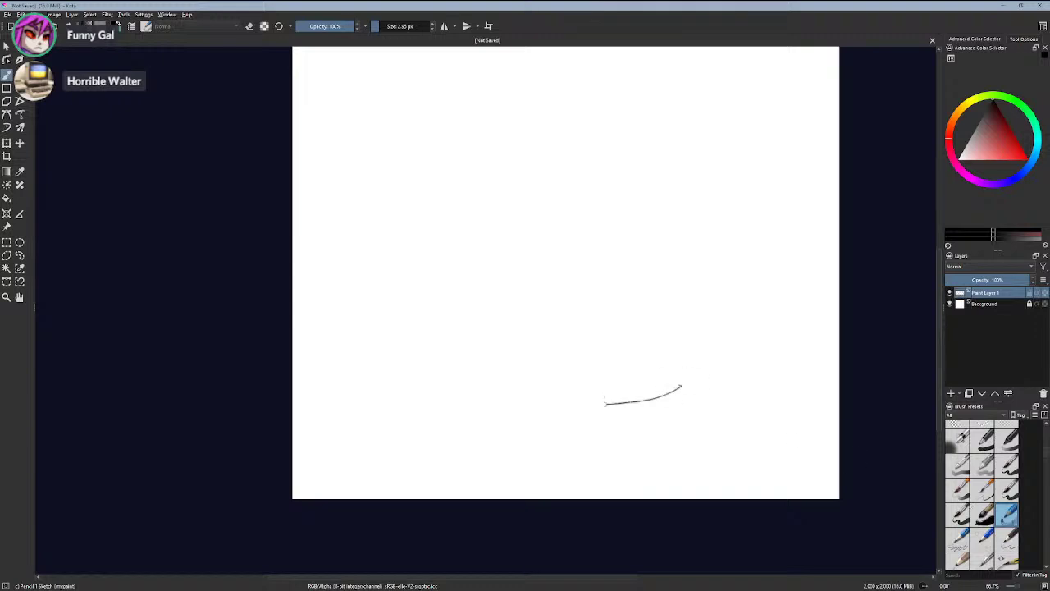
pyautogui.moveTo(605, 401)
pyautogui.mouseDown()
pyautogui.moveTo(476, 365)
pyautogui.moveTo(436, 322)
pyautogui.moveTo(656, 368)
pyautogui.moveTo(410, 353)
pyautogui.mouseUp()
pyautogui.hotkey('ctrl', 'z')
pyautogui.hotkey('ctrl', 'z')
pyautogui.hotkey('ctrl', 'z')
# - Pick the Basic round sharp texture brush preset, try broad textured strokes across the lower canvas and undo them
pyautogui.scroll(-6, 1045, 455)
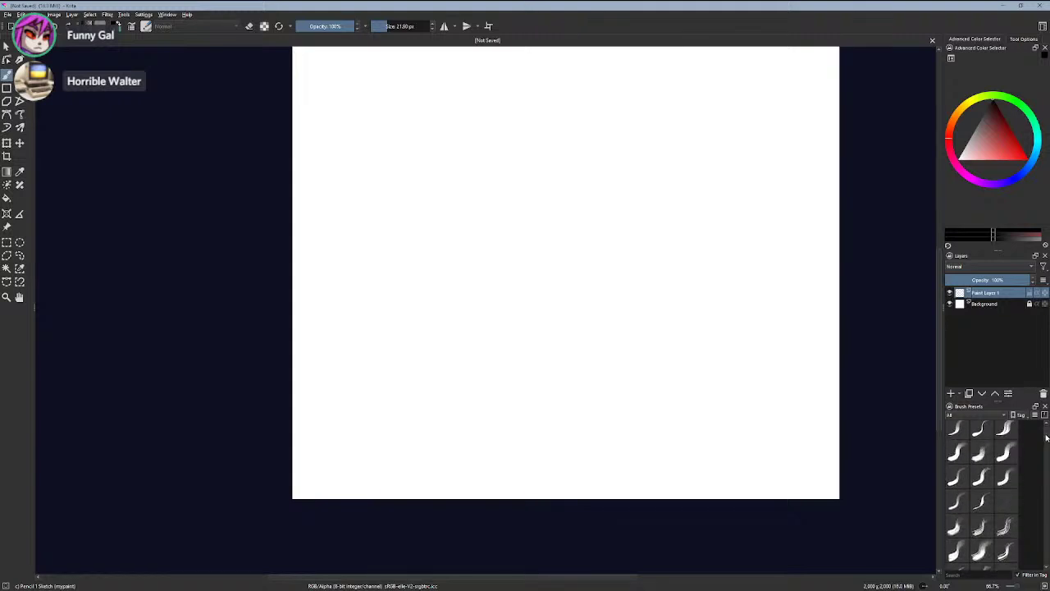
pyautogui.scroll(-4, 1044, 437)
pyautogui.click(981, 506)
pyautogui.moveTo(771, 414); pyautogui.dragTo(607, 392)
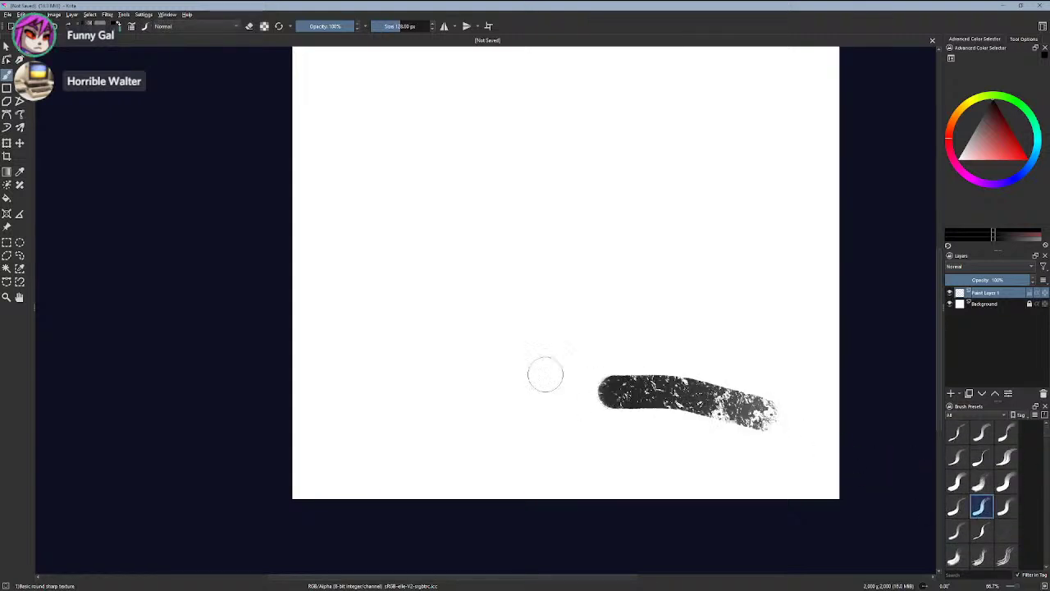
pyautogui.moveTo(546, 375); pyautogui.dragTo(320, 270)
pyautogui.hotkey('ctrl', 'z')
# - Select the Pencil-2 brush preset, test it with a few thin strokes on the canvas and undo them
pyautogui.scroll(10, 1043, 447)
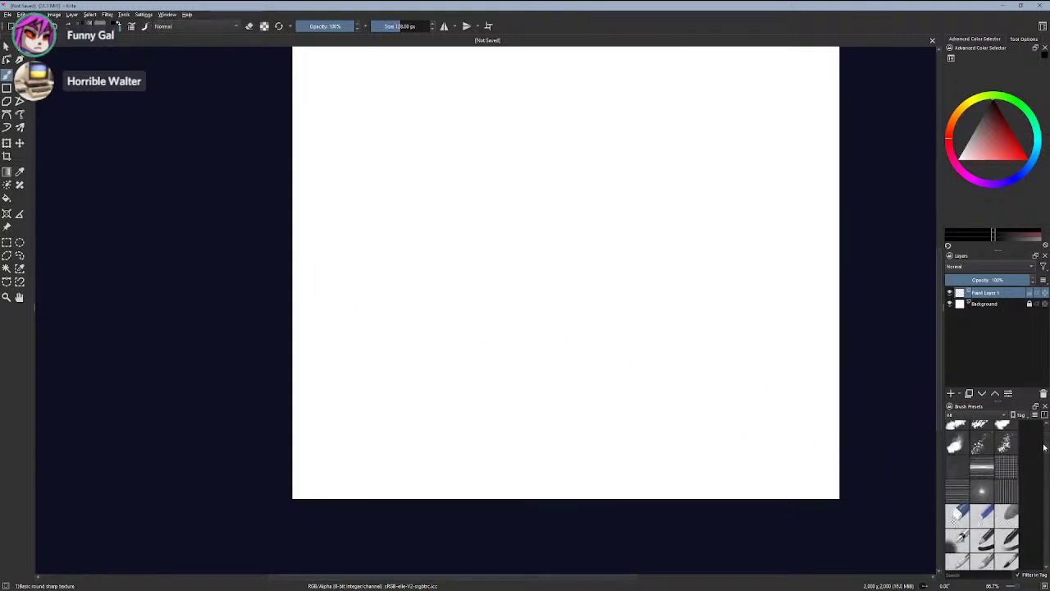
pyautogui.click(1012, 469)
pyautogui.click(675, 349)
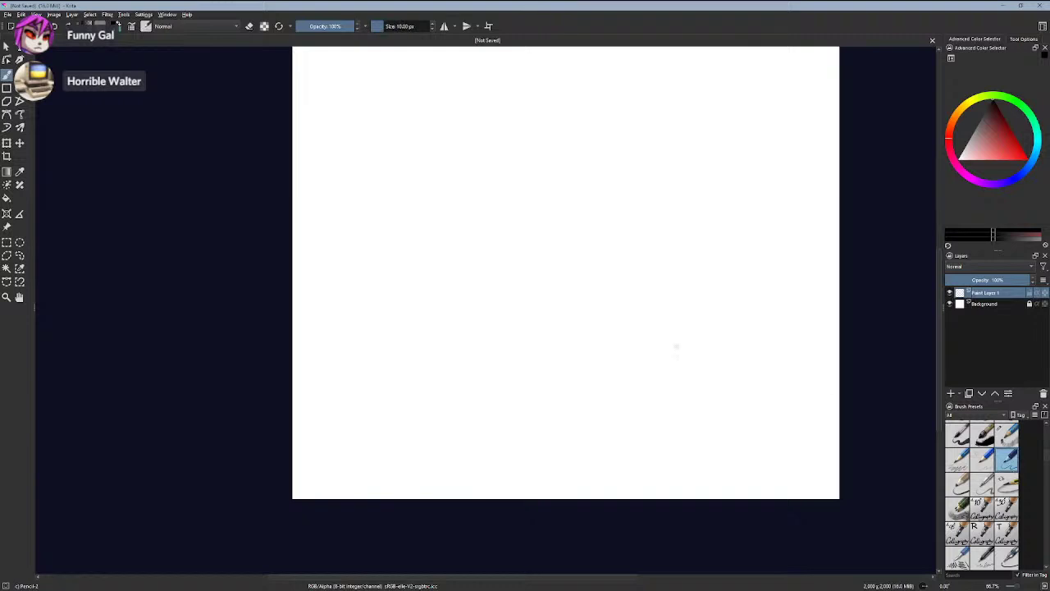
pyautogui.moveTo(647, 372)
pyautogui.mouseDown()
pyautogui.moveTo(387, 312)
pyautogui.moveTo(452, 358)
pyautogui.mouseUp()
pyautogui.hotkey('ctrl', 'z')
pyautogui.moveTo(449, 254); pyautogui.dragTo(447, 353)
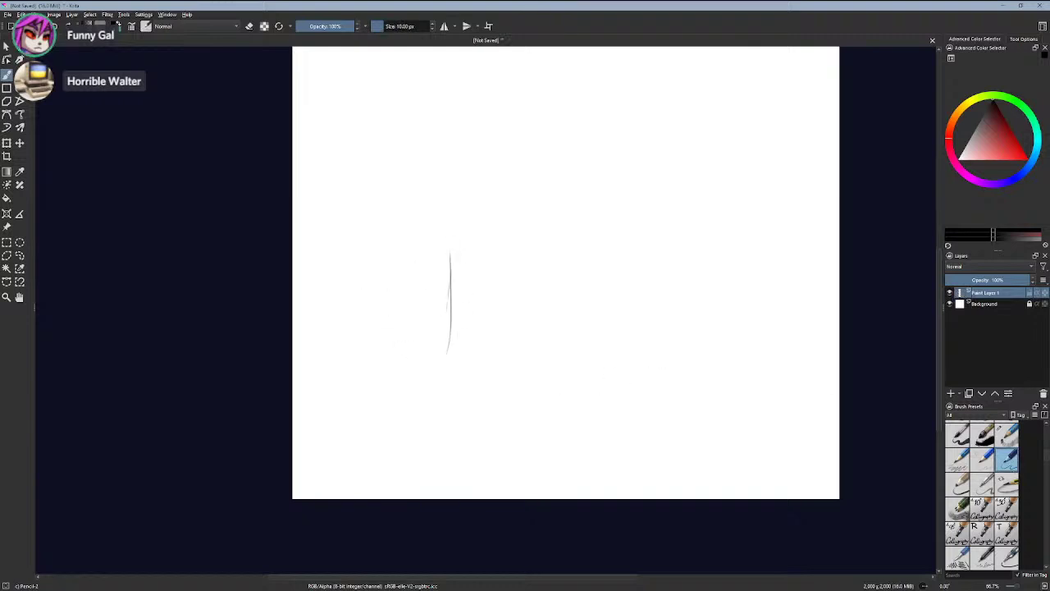
pyautogui.hotkey('ctrl', 'z')
pyautogui.hotkey('ctrl', 'z')
pyautogui.hotkey('ctrl', 'z')
# - Try several curved strokes for a head shape in the upper middle of the canvas, undoing each one
pyautogui.moveTo(452, 278)
pyautogui.mouseDown()
pyautogui.moveTo(493, 318)
pyautogui.moveTo(600, 227)
pyautogui.mouseUp()
pyautogui.hotkey('ctrl', 'z')
pyautogui.moveTo(482, 150)
pyautogui.mouseDown()
pyautogui.moveTo(520, 147)
pyautogui.moveTo(614, 205)
pyautogui.mouseUp()
pyautogui.hotkey('ctrl', 'z')
pyautogui.moveTo(525, 182); pyautogui.dragTo(591, 207)
pyautogui.hotkey('ctrl', 'z')
pyautogui.moveTo(529, 160)
pyautogui.mouseDown()
pyautogui.moveTo(613, 279)
pyautogui.moveTo(638, 220)
pyautogui.mouseUp()
pyautogui.hotkey('ctrl', 'z')
pyautogui.moveTo(529, 187)
pyautogui.mouseDown()
pyautogui.moveTo(552, 283)
pyautogui.moveTo(613, 238)
pyautogui.mouseUp()
pyautogui.hotkey('ctrl', 'z')
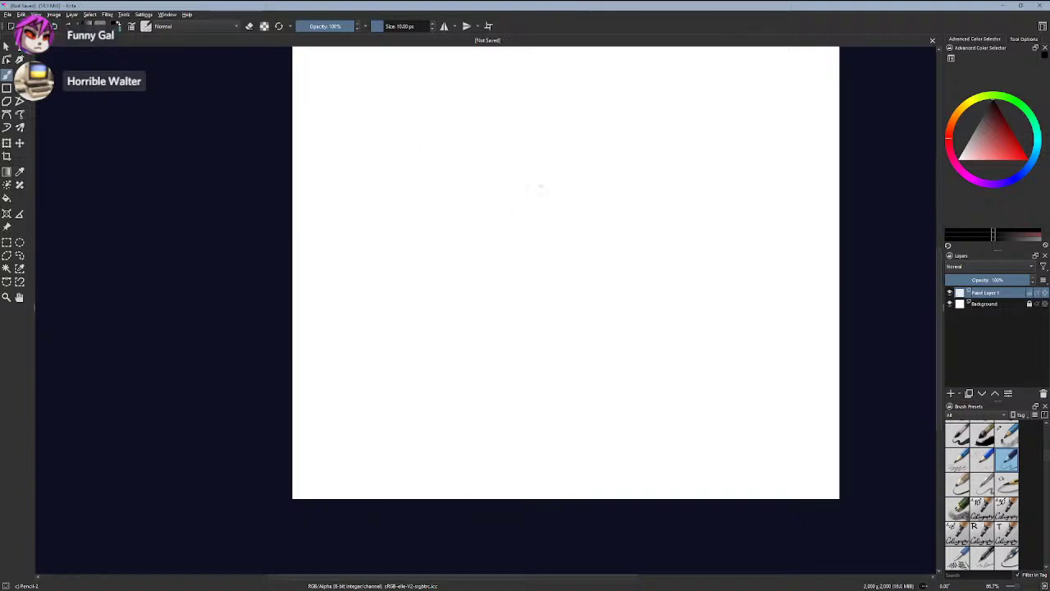
# - Sketch a round head with a vertical centre line and a curved brow guide, plus short neck strokes beneath it
pyautogui.moveTo(508, 170)
pyautogui.mouseDown()
pyautogui.moveTo(493, 241)
pyautogui.moveTo(499, 188)
pyautogui.moveTo(523, 280)
pyautogui.mouseUp()
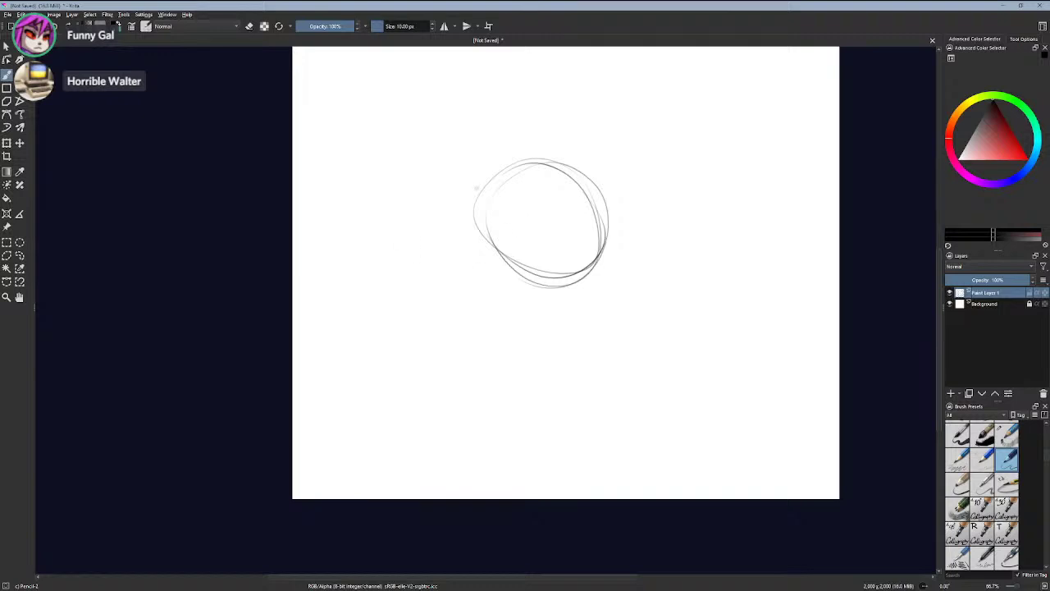
pyautogui.moveTo(549, 164); pyautogui.dragTo(535, 276)
pyautogui.moveTo(482, 215)
pyautogui.mouseDown()
pyautogui.moveTo(530, 192)
pyautogui.moveTo(587, 223)
pyautogui.mouseUp()
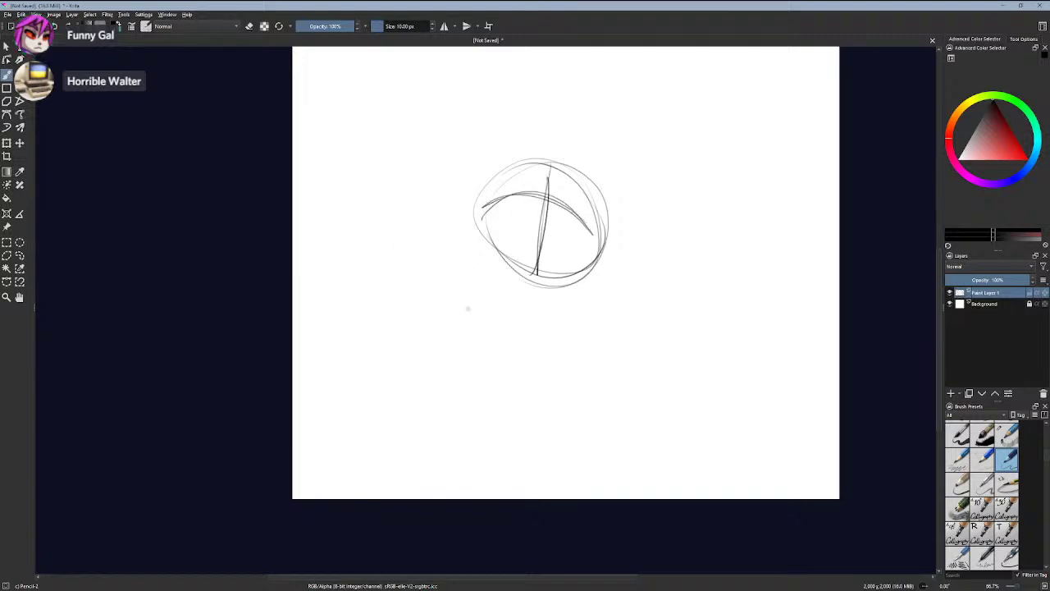
pyautogui.moveTo(513, 266); pyautogui.dragTo(488, 287)
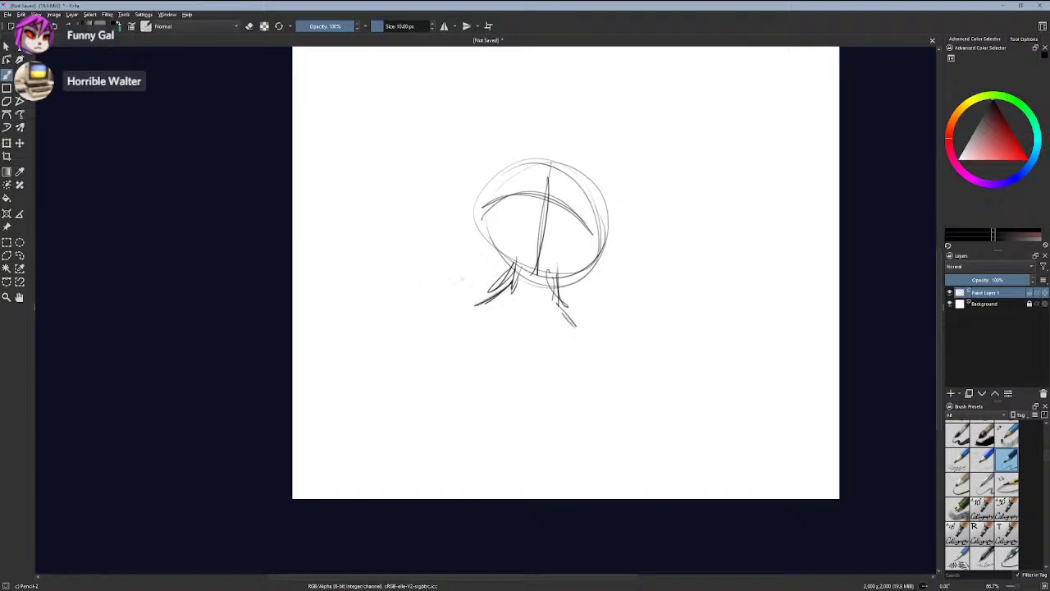
# - Sketch a raised arm and hand shape beside the head, joining it to the neck strokes with rough lines
pyautogui.moveTo(434, 215); pyautogui.dragTo(415, 259)
pyautogui.moveTo(395, 172); pyautogui.dragTo(403, 240)
pyautogui.moveTo(379, 174)
pyautogui.mouseDown()
pyautogui.moveTo(440, 195)
pyautogui.moveTo(444, 217)
pyautogui.moveTo(459, 190)
pyautogui.moveTo(464, 215)
pyautogui.moveTo(420, 327)
pyautogui.mouseUp()
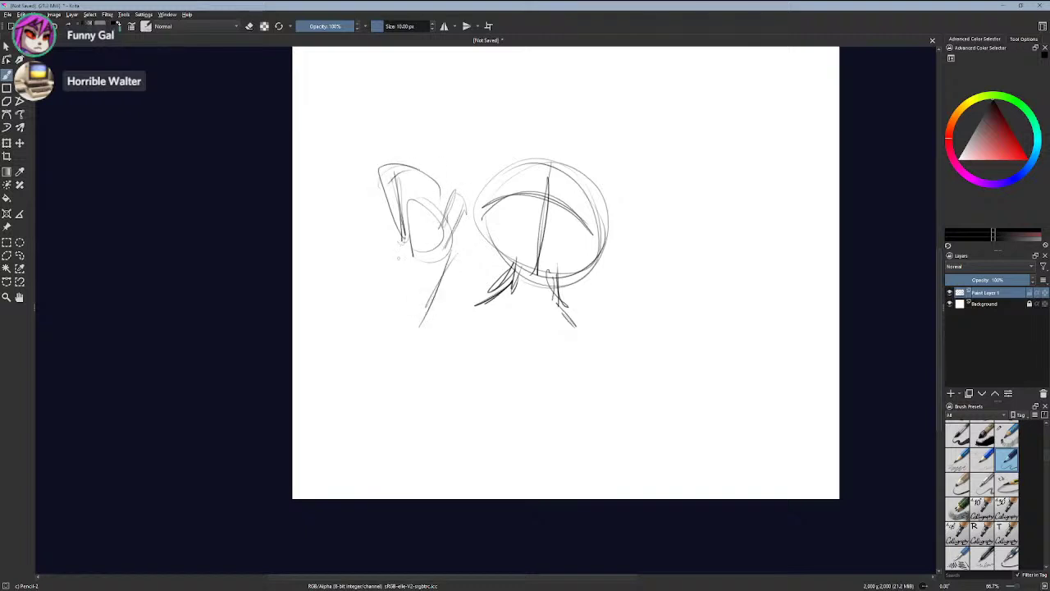
pyautogui.moveTo(403, 242); pyautogui.dragTo(388, 308)
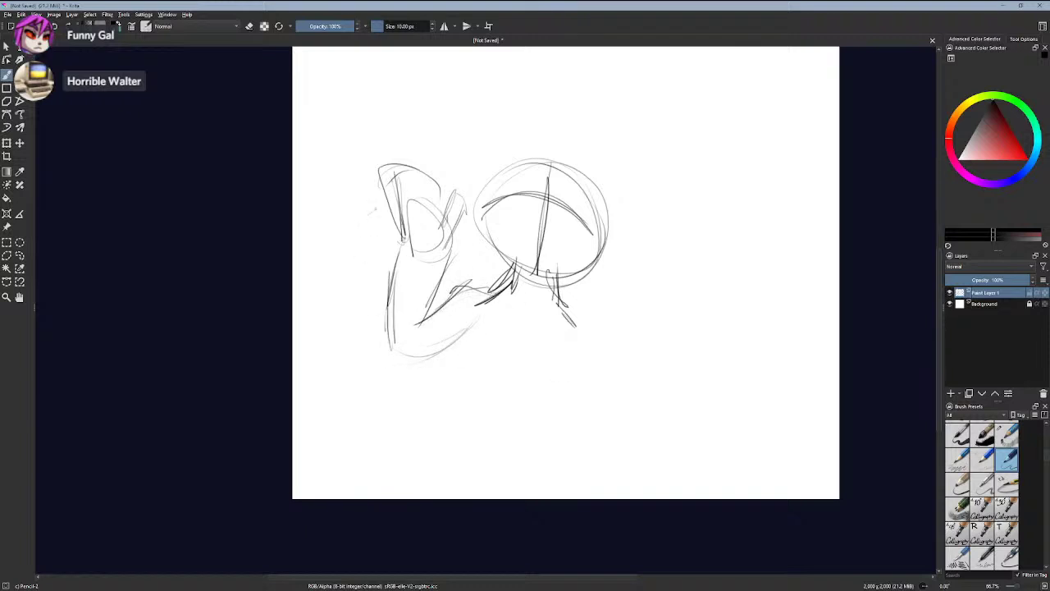
pyautogui.moveTo(477, 285); pyautogui.dragTo(416, 333)
pyautogui.moveTo(455, 297); pyautogui.dragTo(410, 335)
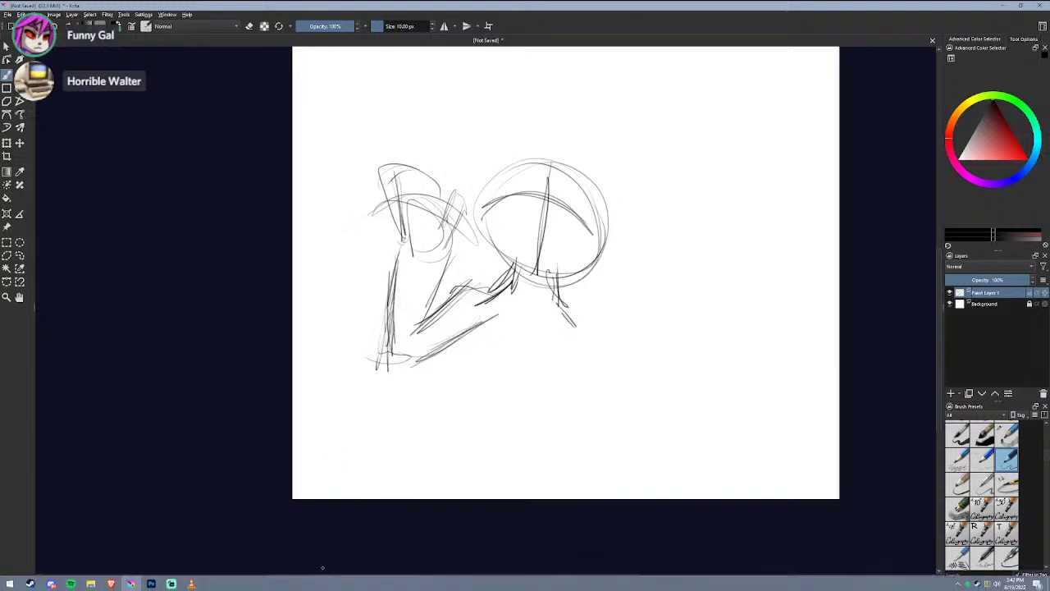
pyautogui.moveTo(125, 588)
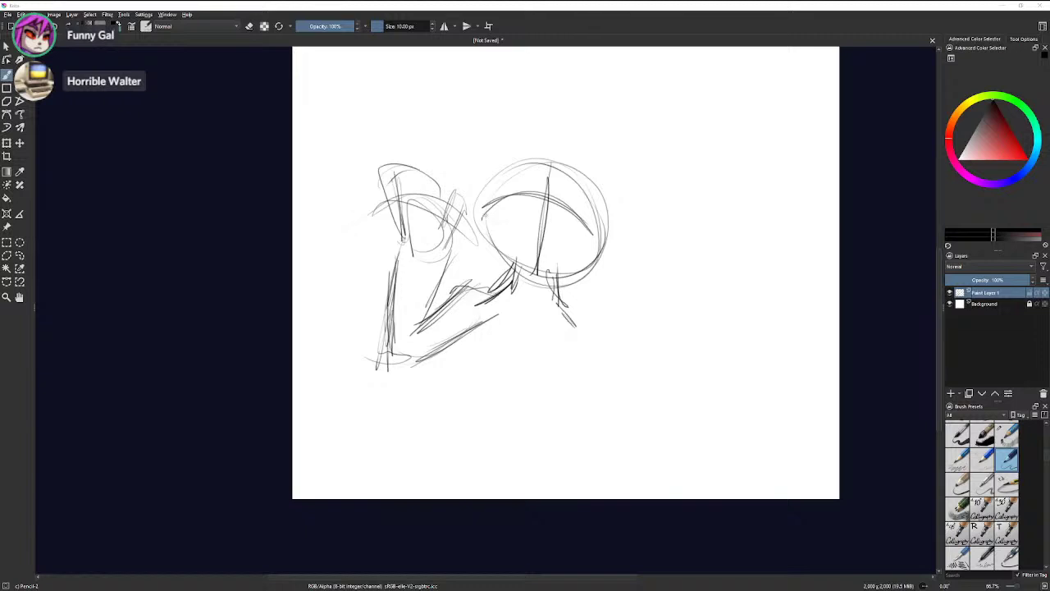
pyautogui.moveTo(508, 228)
pyautogui.mouseDown()
pyautogui.moveTo(577, 293)
pyautogui.moveTo(518, 190)
pyautogui.mouseUp()
pyautogui.hotkey('ctrl', 'z')
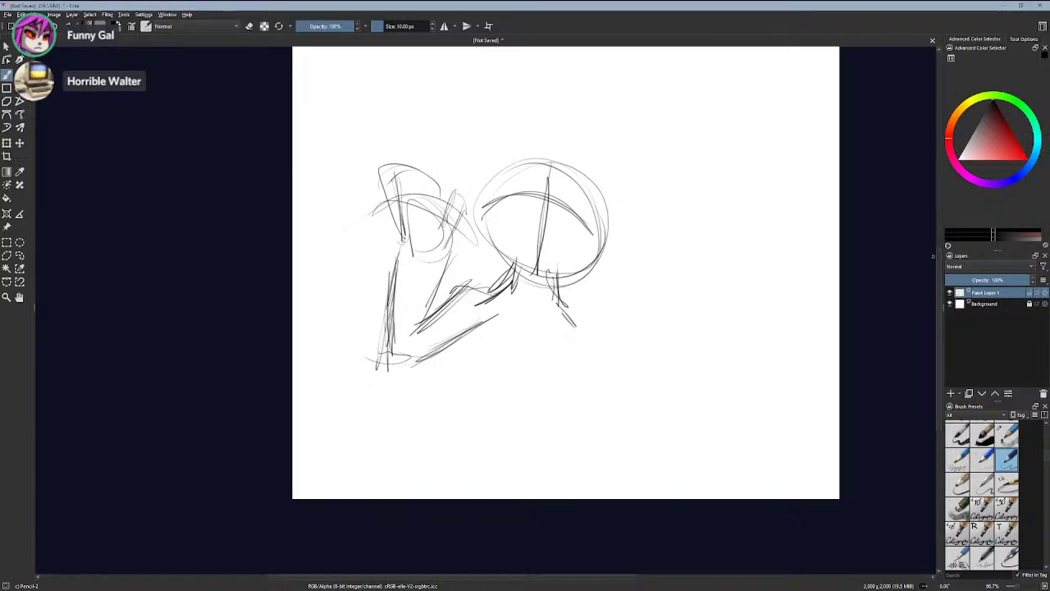
# - Hide Paint Layer 1 and, on a new paint layer, draw long near-horizontal lines across the middle of the canvas
pyautogui.click(950, 292)
pyautogui.click(950, 393)
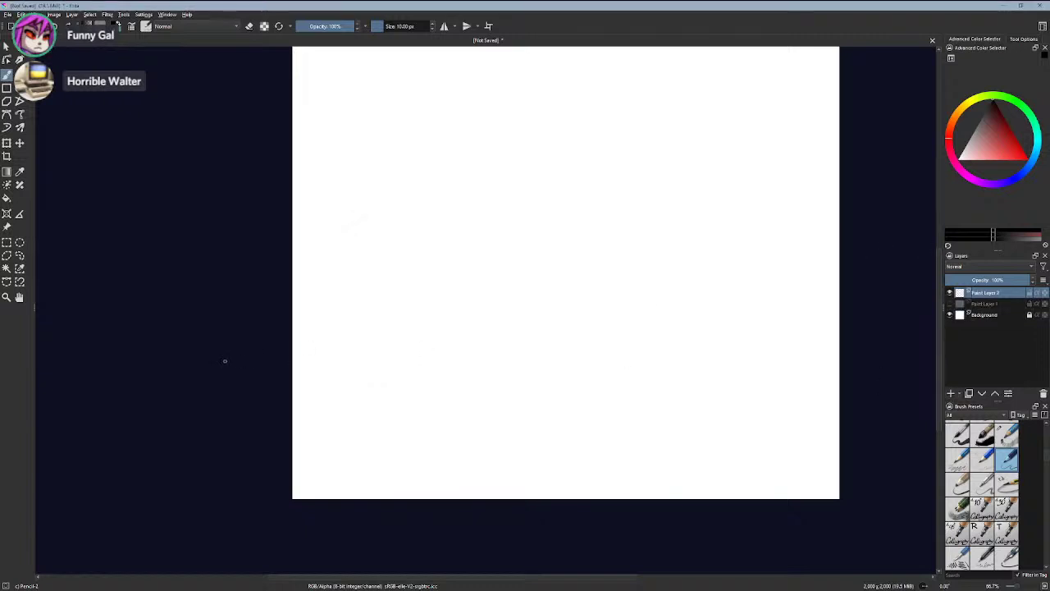
pyautogui.moveTo(246, 340)
pyautogui.mouseDown()
pyautogui.moveTo(629, 331)
pyautogui.moveTo(226, 364)
pyautogui.moveTo(304, 355)
pyautogui.mouseUp()
pyautogui.hotkey('ctrl', 'z')
pyautogui.moveTo(254, 327)
pyautogui.mouseDown()
pyautogui.moveTo(809, 325)
pyautogui.moveTo(219, 355)
pyautogui.mouseUp()
pyautogui.moveTo(242, 317); pyautogui.dragTo(708, 297)
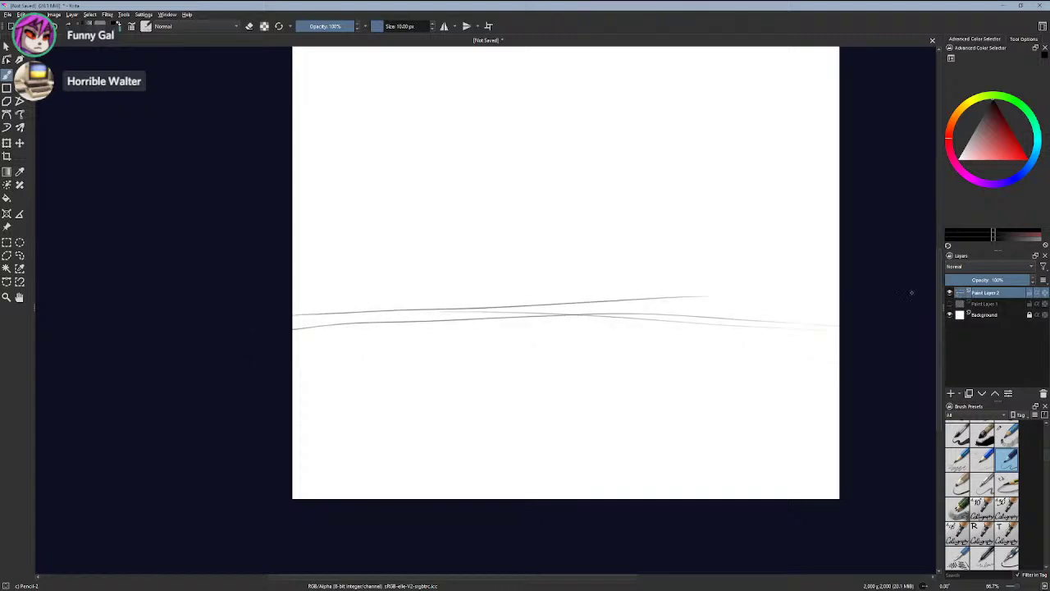
# - Choose a light tan-orange paint colour, try a stroke below the horizontal lines and undo it
pyautogui.click(958, 115)
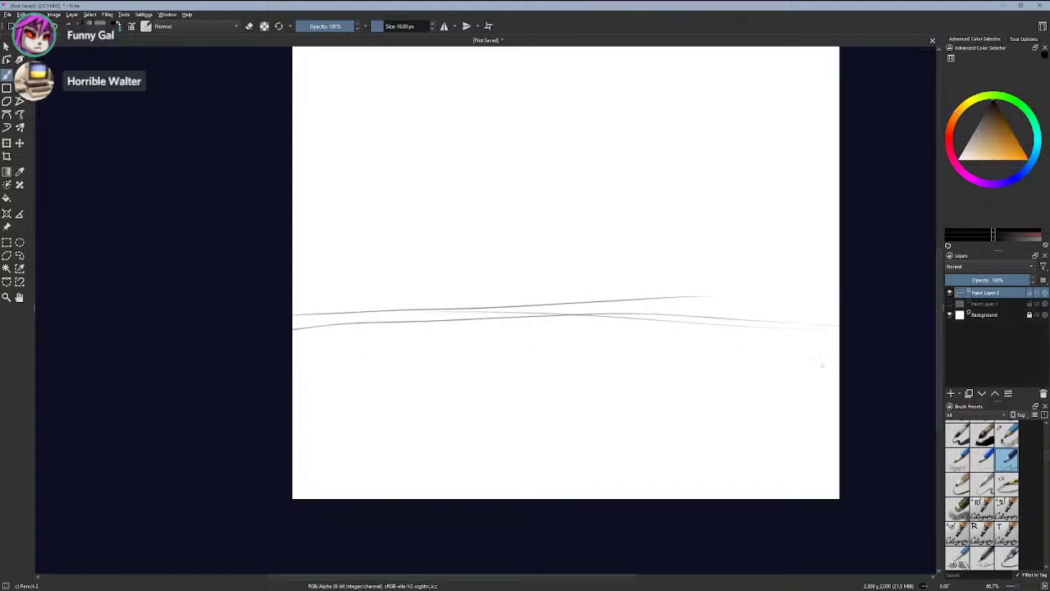
pyautogui.click(983, 142)
pyautogui.moveTo(985, 146)
pyautogui.mouseDown()
pyautogui.moveTo(993, 155)
pyautogui.moveTo(981, 154)
pyautogui.mouseUp()
pyautogui.moveTo(680, 457)
pyautogui.mouseDown()
pyautogui.moveTo(705, 425)
pyautogui.moveTo(697, 397)
pyautogui.moveTo(733, 446)
pyautogui.moveTo(639, 306)
pyautogui.mouseUp()
pyautogui.hotkey('ctrl', 'z')
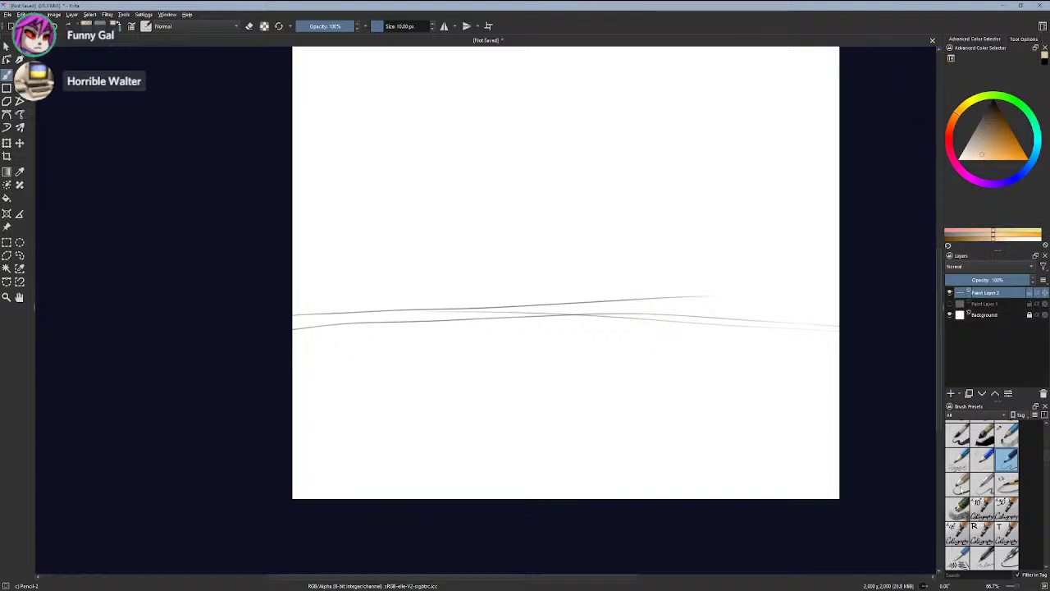
# - Switch to the Pencil-3 Large 4B preset, greatly enlarge the brush and paint broad tan patches below the horizontal lines
pyautogui.click(957, 484)
pyautogui.moveTo(795, 405)
pyautogui.mouseDown()
pyautogui.moveTo(822, 447)
pyautogui.moveTo(779, 379)
pyautogui.mouseUp()
pyautogui.hotkey('ctrl', 'z')
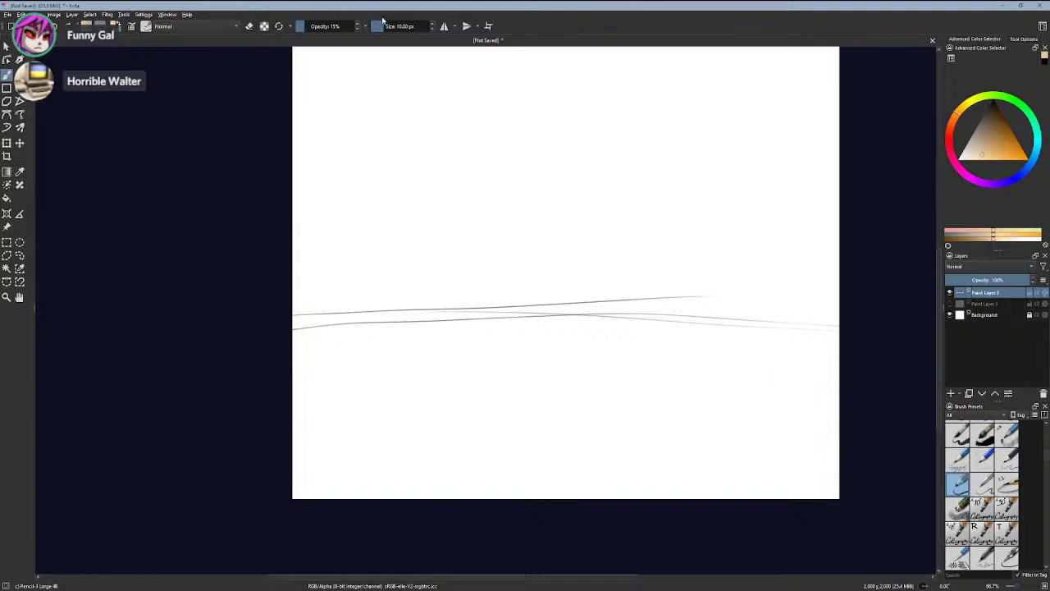
pyautogui.click(422, 26)
pyautogui.moveTo(696, 398)
pyautogui.mouseDown()
pyautogui.moveTo(711, 442)
pyautogui.moveTo(576, 460)
pyautogui.moveTo(368, 399)
pyautogui.mouseUp()
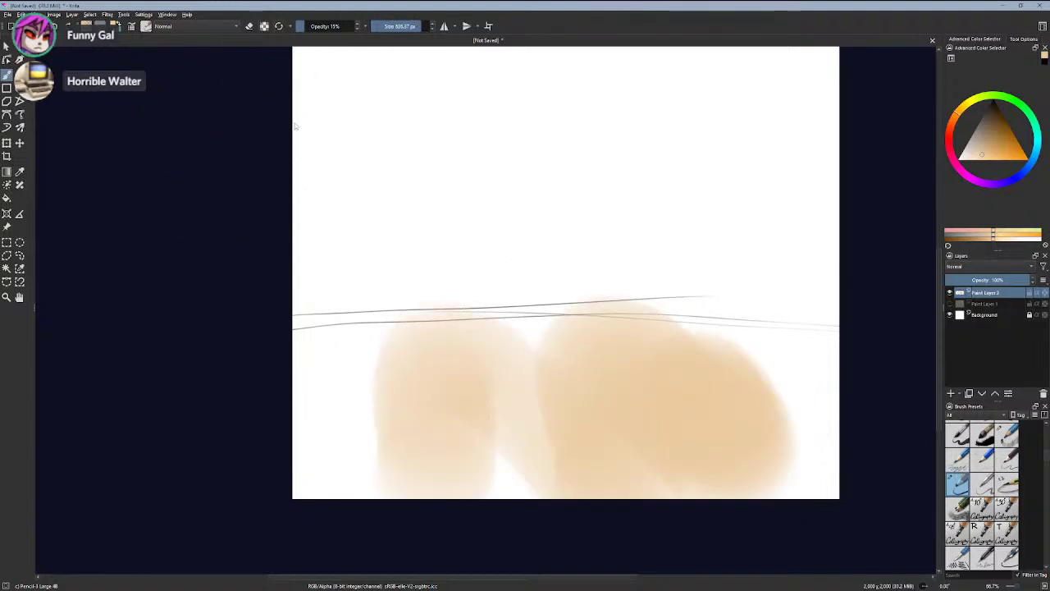
# - Reset the brush to its 10 px preset size, choose a medium green and draw upright strokes rising from the horizontal lines
pyautogui.click(278, 26)
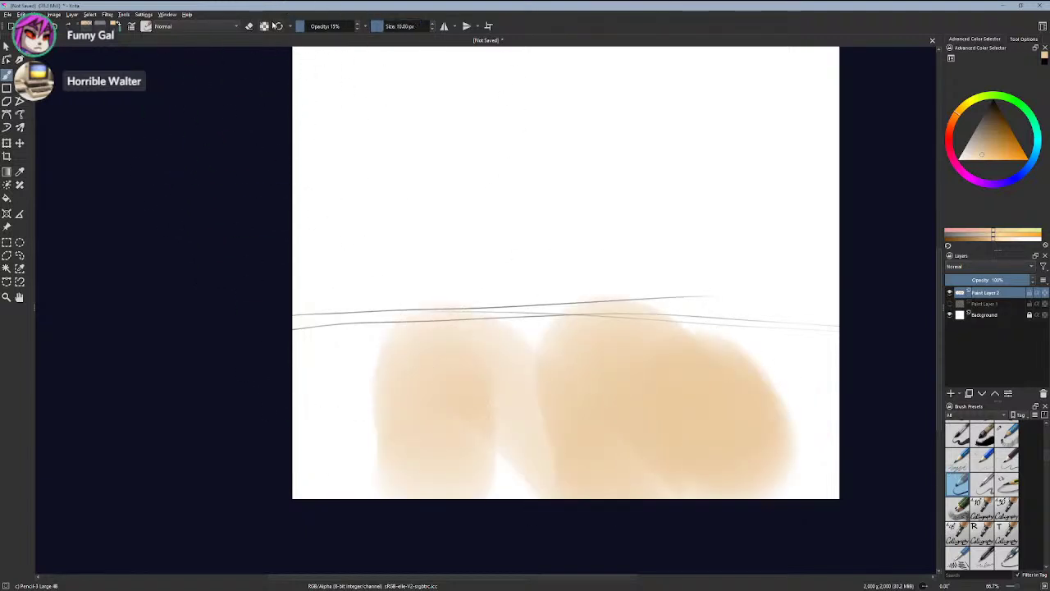
pyautogui.click(1021, 107)
pyautogui.moveTo(455, 294); pyautogui.dragTo(456, 211)
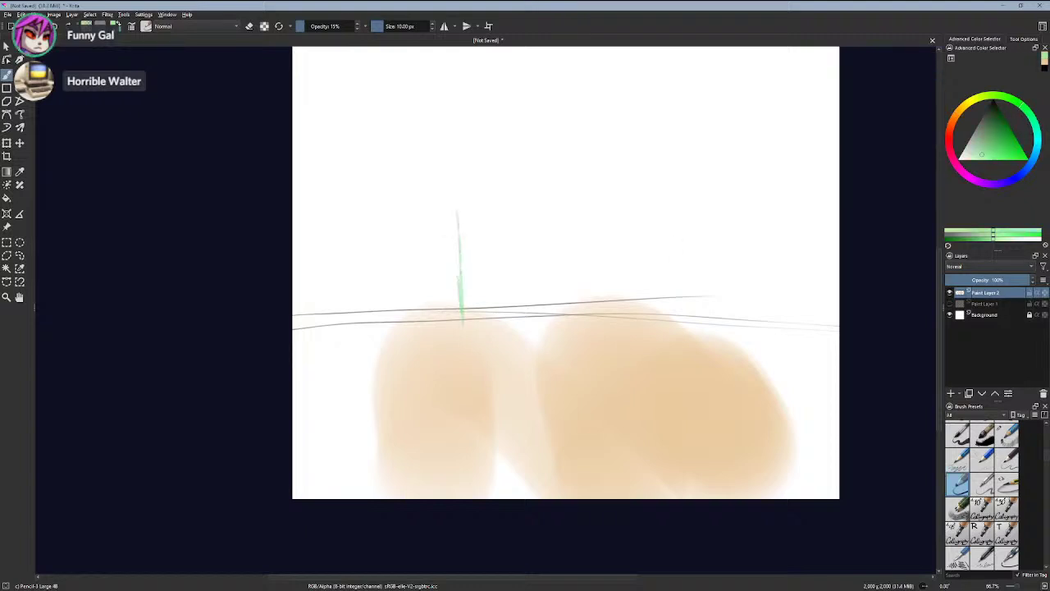
pyautogui.hotkey('ctrl', 'z')
pyautogui.moveTo(985, 133); pyautogui.dragTo(991, 142)
pyautogui.moveTo(481, 327); pyautogui.dragTo(486, 268)
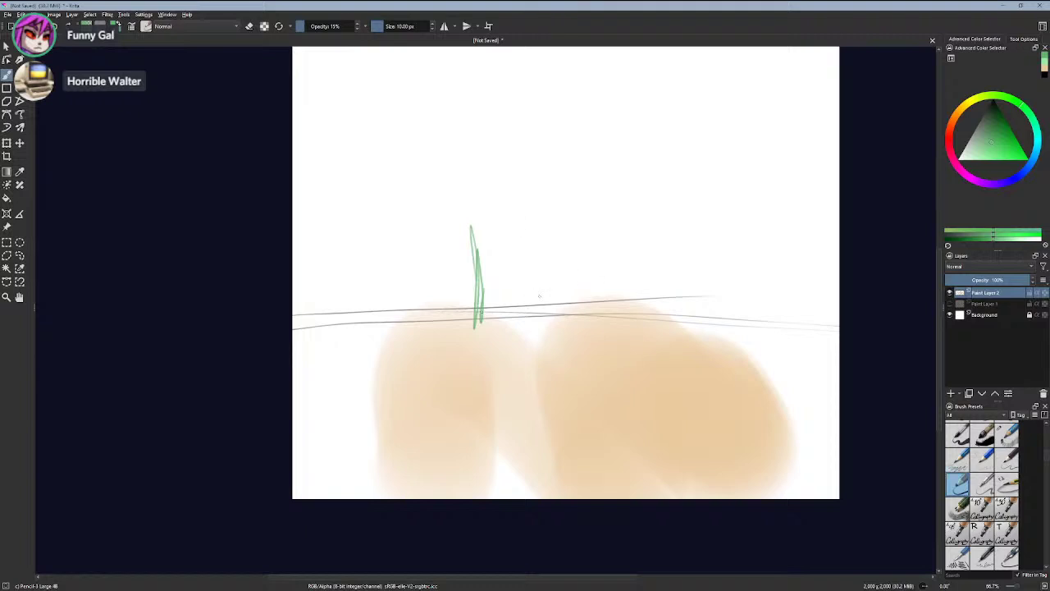
# - Try more upright green strokes beside the first ones and undo the misplaced strokes
pyautogui.moveTo(531, 228); pyautogui.dragTo(531, 268)
pyautogui.moveTo(600, 326); pyautogui.dragTo(598, 218)
pyautogui.hotkey('ctrl', 'z')
pyautogui.hotkey('ctrl', 'z')
pyautogui.moveTo(508, 323)
pyautogui.mouseDown()
pyautogui.moveTo(509, 249)
pyautogui.moveTo(509, 272)
pyautogui.moveTo(507, 240)
pyautogui.moveTo(507, 321)
pyautogui.moveTo(495, 220)
pyautogui.moveTo(503, 301)
pyautogui.mouseUp()
pyautogui.hotkey('ctrl', 'z')
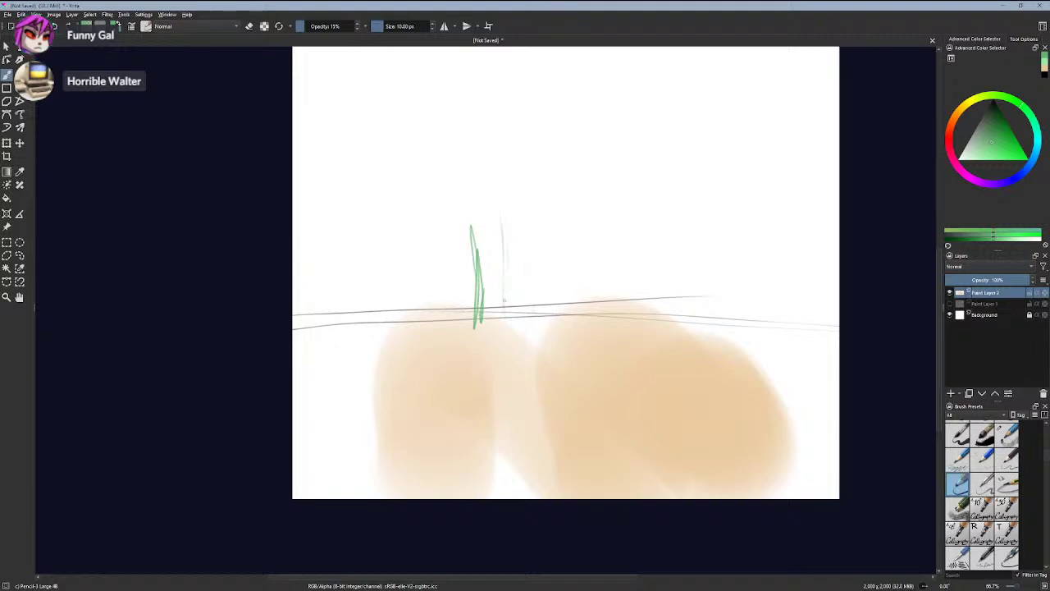
# - Outline a tall green shape by extending its left edge upward, adding a right edge and closing the base with a curve
pyautogui.moveTo(576, 312)
pyautogui.mouseDown()
pyautogui.moveTo(574, 230)
pyautogui.moveTo(574, 283)
pyautogui.mouseUp()
pyautogui.moveTo(467, 258); pyautogui.dragTo(464, 172)
pyautogui.moveTo(574, 251); pyautogui.dragTo(571, 172)
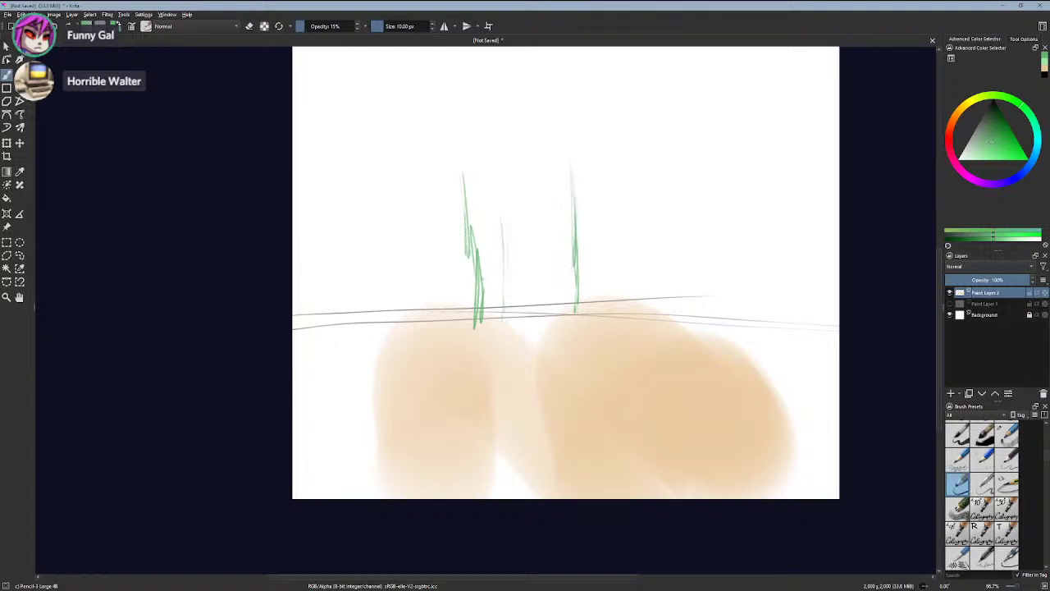
pyautogui.moveTo(488, 327); pyautogui.dragTo(536, 325)
pyautogui.moveTo(481, 320)
pyautogui.mouseDown()
pyautogui.moveTo(523, 333)
pyautogui.moveTo(577, 317)
pyautogui.mouseUp()
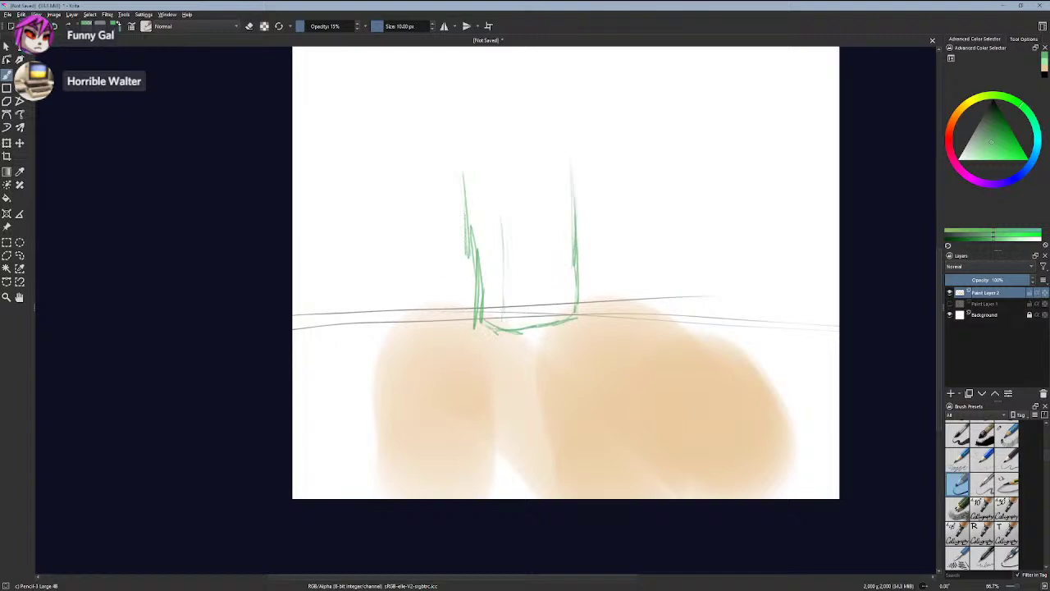
# - Draw an inner vertical line in the green shape and rough out its peaked top, undoing stray strokes
pyautogui.moveTo(492, 148); pyautogui.dragTo(497, 202)
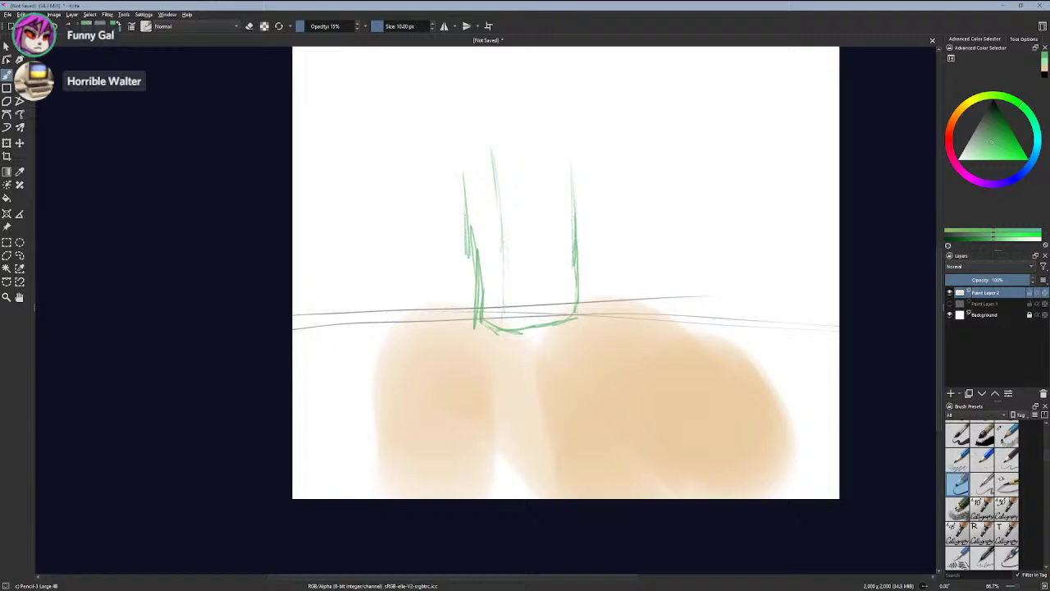
pyautogui.moveTo(493, 155); pyautogui.dragTo(501, 281)
pyautogui.hotkey('ctrl', 'z')
pyautogui.hotkey('ctrl', 'z')
pyautogui.moveTo(467, 144); pyautogui.dragTo(453, 167)
pyautogui.moveTo(492, 130)
pyautogui.mouseDown()
pyautogui.moveTo(547, 151)
pyautogui.moveTo(532, 132)
pyautogui.moveTo(561, 150)
pyautogui.moveTo(578, 182)
pyautogui.mouseUp()
pyautogui.hotkey('ctrl', 'z')
pyautogui.moveTo(470, 139)
pyautogui.mouseDown()
pyautogui.moveTo(485, 121)
pyautogui.moveTo(461, 168)
pyautogui.mouseUp()
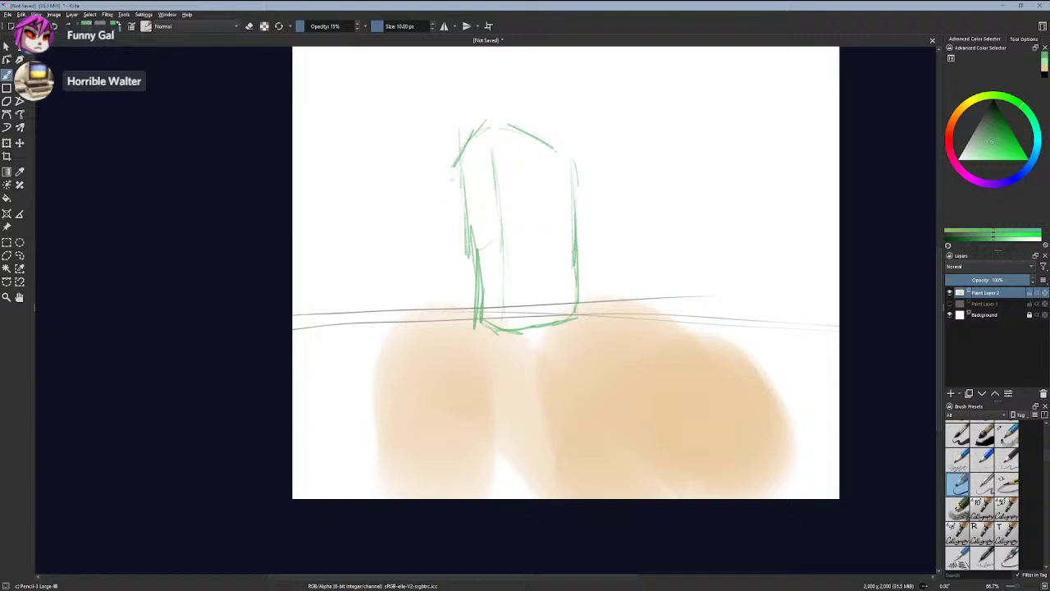
# - Try short strokes along the upper left side of the green shape and undo the recent strokes
pyautogui.moveTo(457, 169)
pyautogui.mouseDown()
pyautogui.moveTo(488, 194)
pyautogui.moveTo(492, 241)
pyautogui.mouseUp()
pyautogui.moveTo(461, 188); pyautogui.dragTo(463, 216)
pyautogui.moveTo(468, 177)
pyautogui.mouseDown()
pyautogui.moveTo(482, 183)
pyautogui.moveTo(488, 226)
pyautogui.mouseUp()
pyautogui.hotkey('ctrl', 'z')
pyautogui.hotkey('ctrl', 'z')
pyautogui.hotkey('ctrl', 'z')
pyautogui.hotkey('ctrl', 'z')
pyautogui.hotkey('ctrl', 'z')
pyautogui.hotkey('ctrl', 'z')
pyautogui.hotkey('ctrl', 'z')
pyautogui.hotkey('ctrl', 'z')
pyautogui.hotkey('ctrl', 'z')
# - Erase the inner vertical line of the green shape and redraw it slightly farther right, from the top to the base
pyautogui.press('e')
pyautogui.press('e')
pyautogui.moveTo(513, 135); pyautogui.dragTo(510, 324)
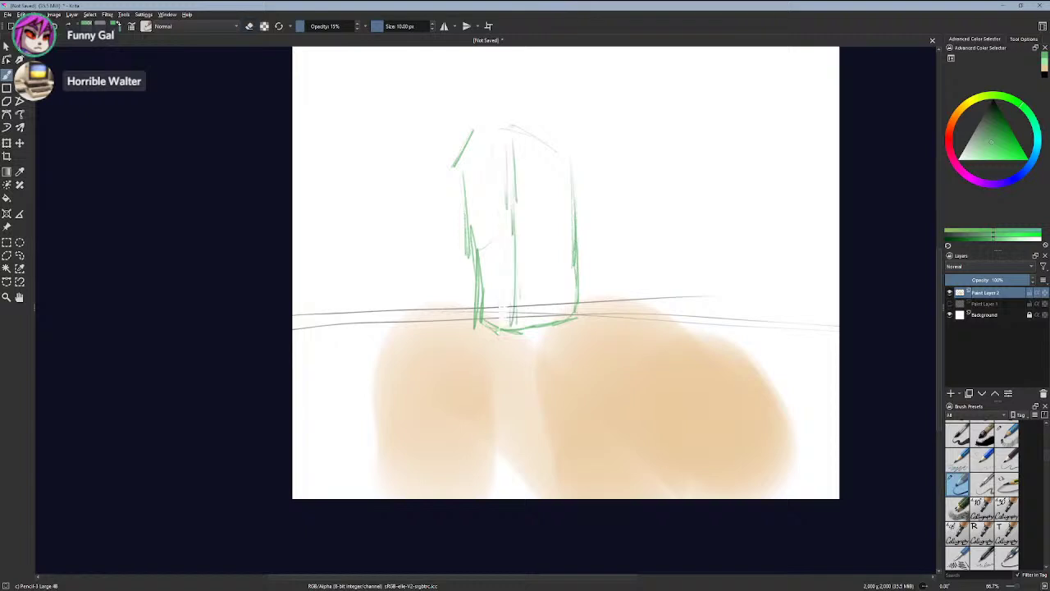
# - Try slanted strokes for the top and a line along the right edge of the green shape, and undo them
pyautogui.moveTo(457, 168)
pyautogui.mouseDown()
pyautogui.moveTo(502, 129)
pyautogui.moveTo(532, 133)
pyautogui.moveTo(568, 176)
pyautogui.moveTo(565, 261)
pyautogui.mouseUp()
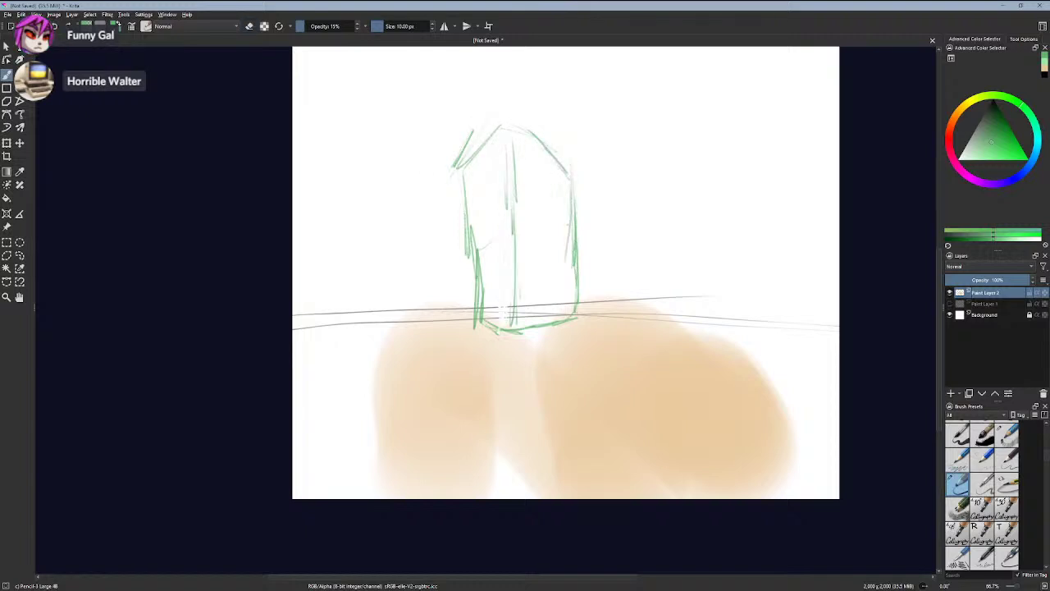
pyautogui.hotkey('ctrl', 'z')
pyautogui.hotkey('ctrl', 'z')
pyautogui.hotkey('ctrl', 'z')
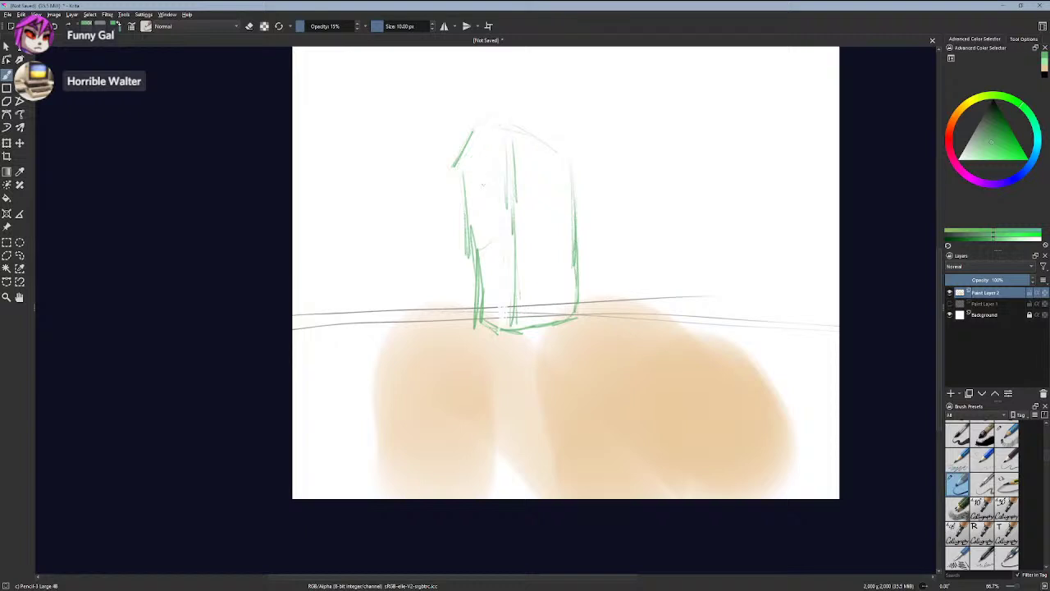
# - Sketch a left arm on the green cactus with slanted strokes joining the trunk and an upright, round-topped end
pyautogui.moveTo(451, 160); pyautogui.dragTo(495, 188)
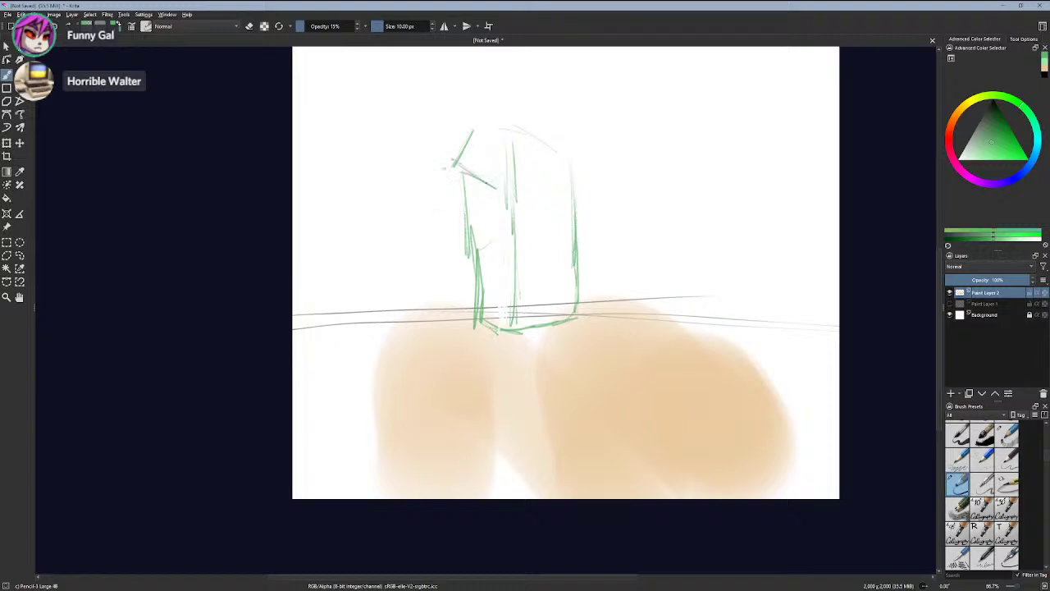
pyautogui.hotkey('ctrl', 'z')
pyautogui.moveTo(461, 157)
pyautogui.mouseDown()
pyautogui.moveTo(500, 200)
pyautogui.moveTo(489, 232)
pyautogui.mouseUp()
pyautogui.moveTo(442, 185)
pyautogui.mouseDown()
pyautogui.moveTo(488, 238)
pyautogui.moveTo(479, 246)
pyautogui.mouseUp()
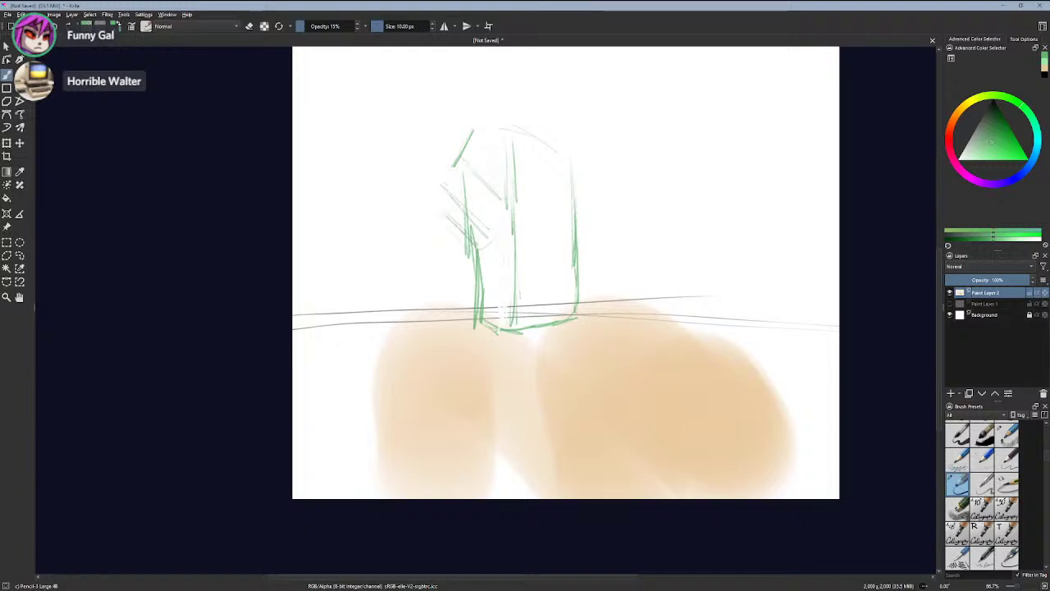
pyautogui.moveTo(425, 202); pyautogui.dragTo(420, 126)
pyautogui.moveTo(456, 167); pyautogui.dragTo(458, 121)
pyautogui.moveTo(461, 168); pyautogui.dragTo(458, 113)
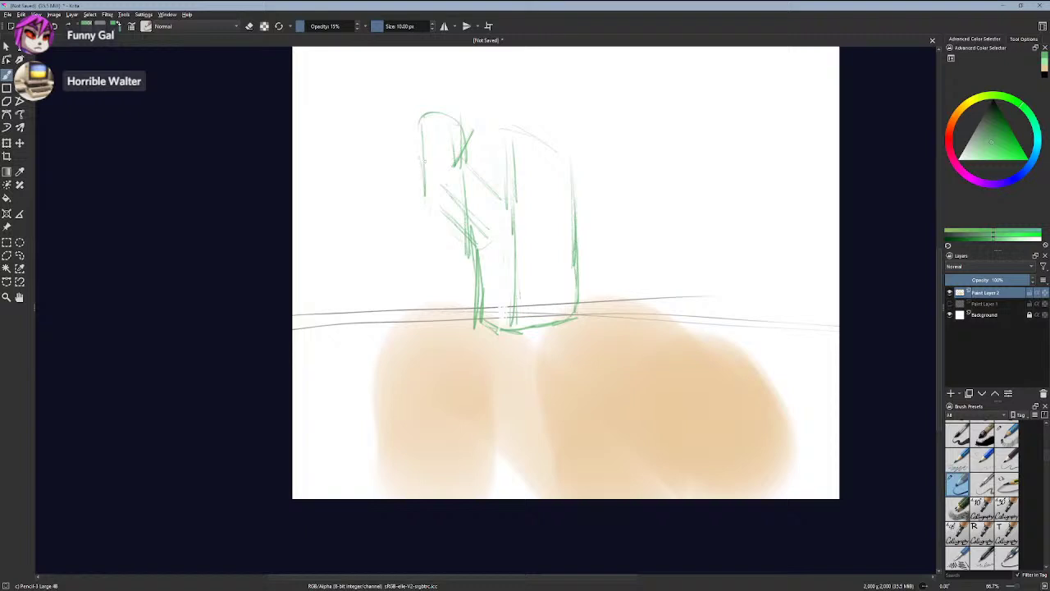
# - Try the lower outer edge of the left arm, undo the stray strokes and redraw it as a short slanted line
pyautogui.moveTo(423, 160)
pyautogui.mouseDown()
pyautogui.moveTo(451, 193)
pyautogui.moveTo(416, 168)
pyautogui.moveTo(450, 223)
pyautogui.mouseUp()
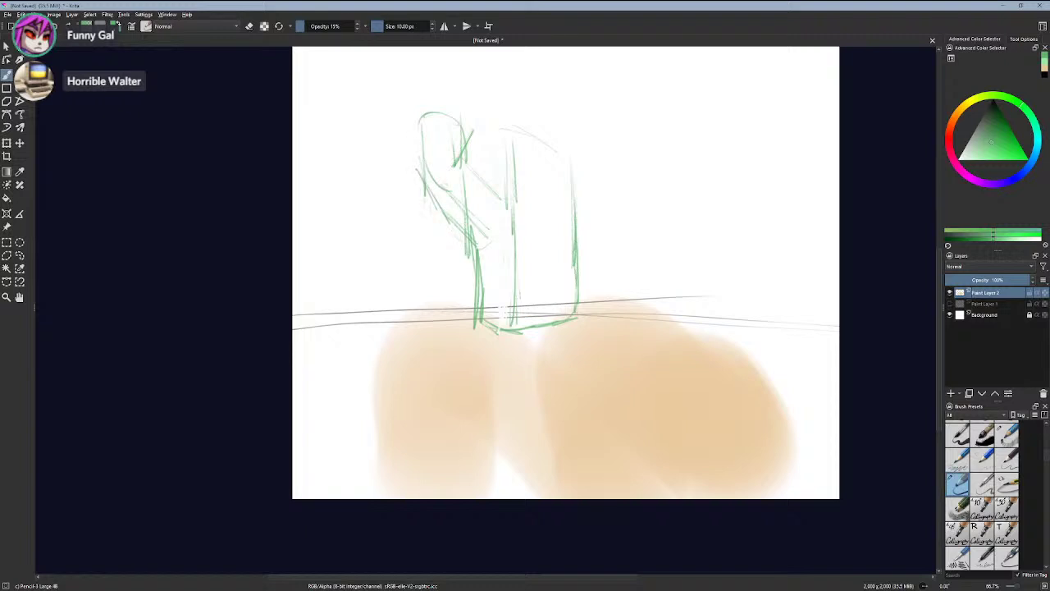
pyautogui.hotkey('ctrl', 'z')
pyautogui.hotkey('ctrl', 'z')
pyautogui.hotkey('ctrl', 'z')
pyautogui.moveTo(426, 199); pyautogui.dragTo(451, 222)
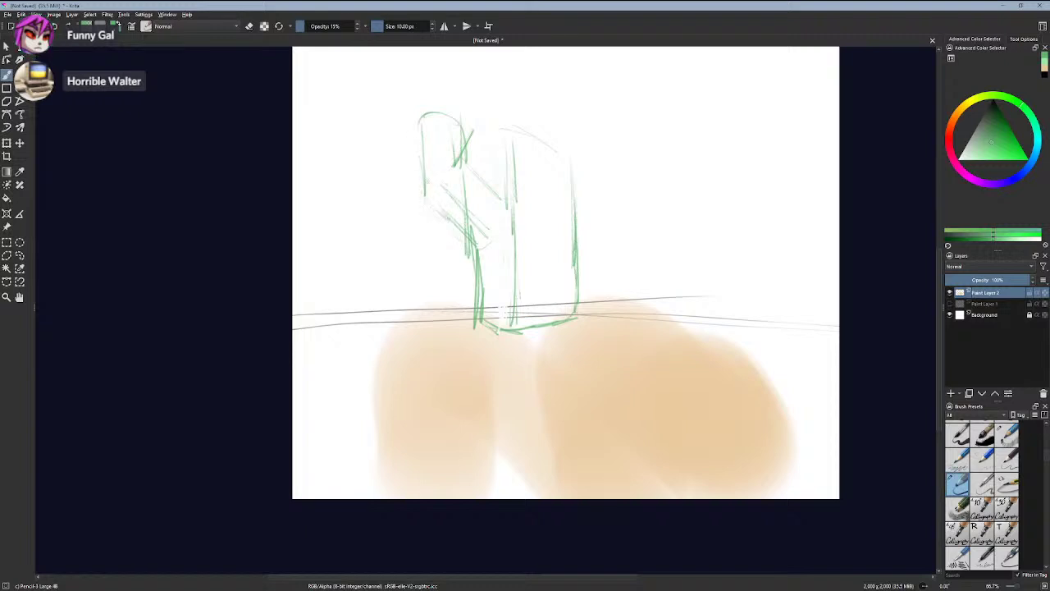
# - Sketch a smaller right arm on the cactus, with slanted strokes from the trunk and a narrow upright end
pyautogui.moveTo(571, 218); pyautogui.dragTo(585, 200)
pyautogui.moveTo(577, 247); pyautogui.dragTo(598, 228)
pyautogui.moveTo(600, 186); pyautogui.dragTo(589, 245)
pyautogui.moveTo(589, 245); pyautogui.dragTo(599, 159)
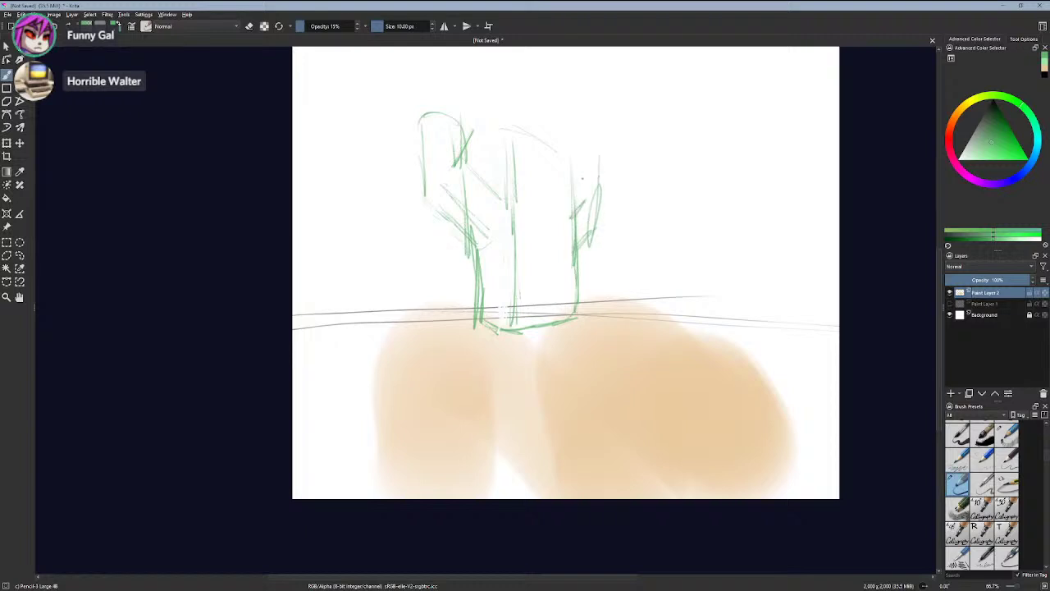
pyautogui.moveTo(577, 206)
pyautogui.mouseDown()
pyautogui.moveTo(582, 157)
pyautogui.moveTo(600, 159)
pyautogui.moveTo(584, 151)
pyautogui.mouseUp()
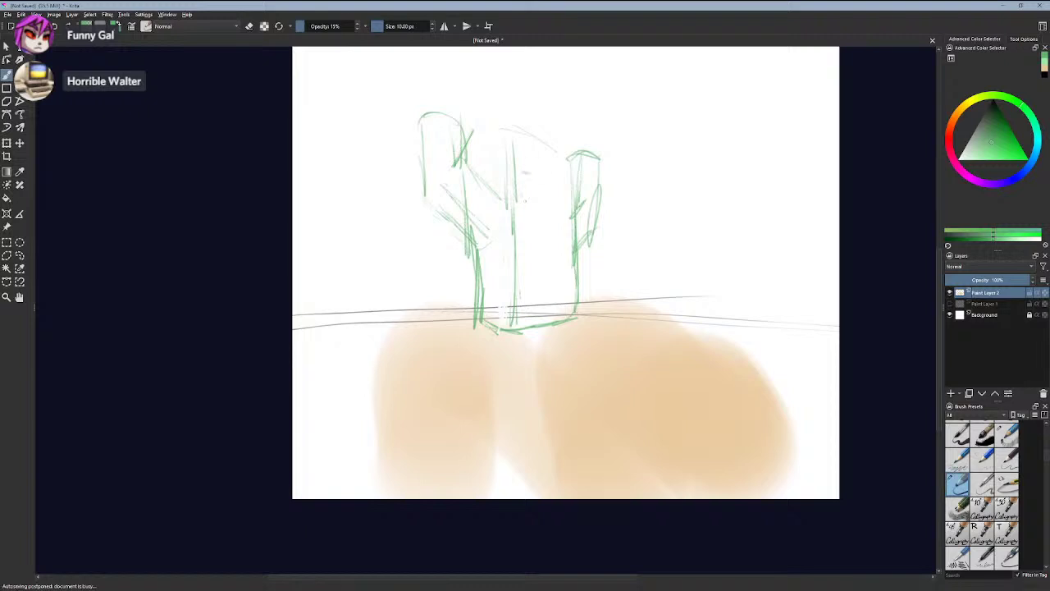
# - Draw a small circle on the upper part of the cactus trunk, undoing stray strokes
pyautogui.moveTo(519, 159)
pyautogui.mouseDown()
pyautogui.moveTo(555, 172)
pyautogui.moveTo(526, 164)
pyautogui.mouseUp()
pyautogui.hotkey('ctrl', 'z')
pyautogui.hotkey('ctrl', 'z')
# - Add a new paint layer above the sketch layer, toggling the sketch layer's visibility off and on
pyautogui.click(949, 292)
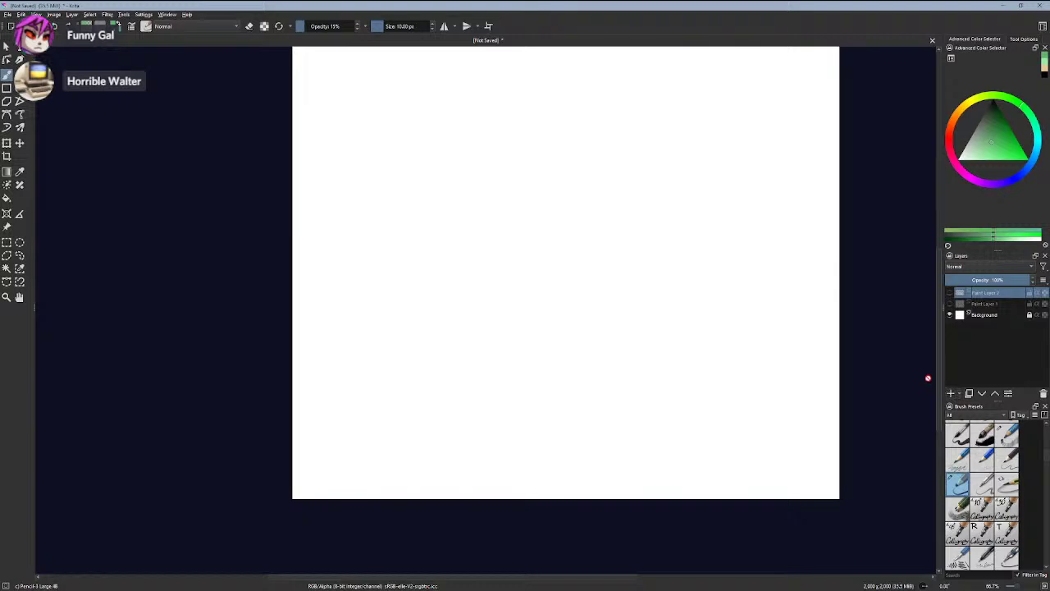
pyautogui.click(950, 394)
pyautogui.click(949, 304)
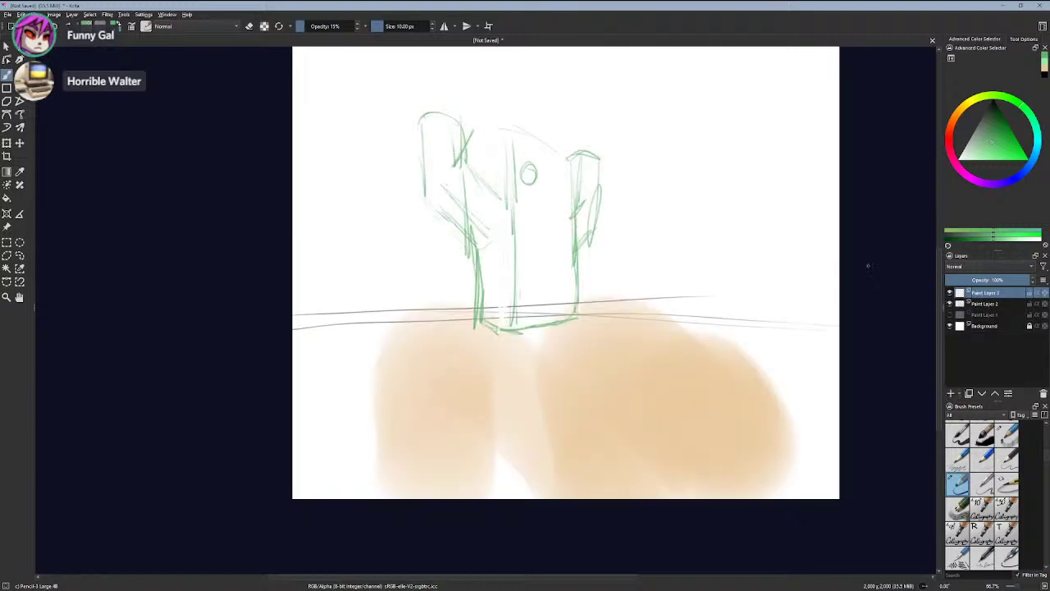
# - Scale down the sketch on Paint Layer 2 with the Transform tool and move it to the canvas's upper left
pyautogui.click(7, 143)
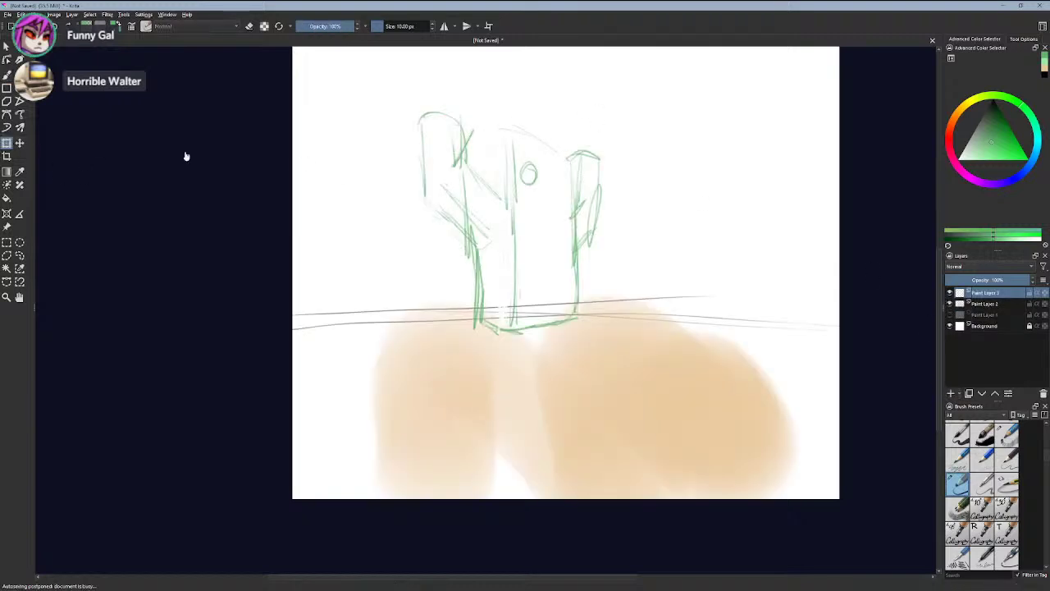
pyautogui.scroll(-3, 817, 127)
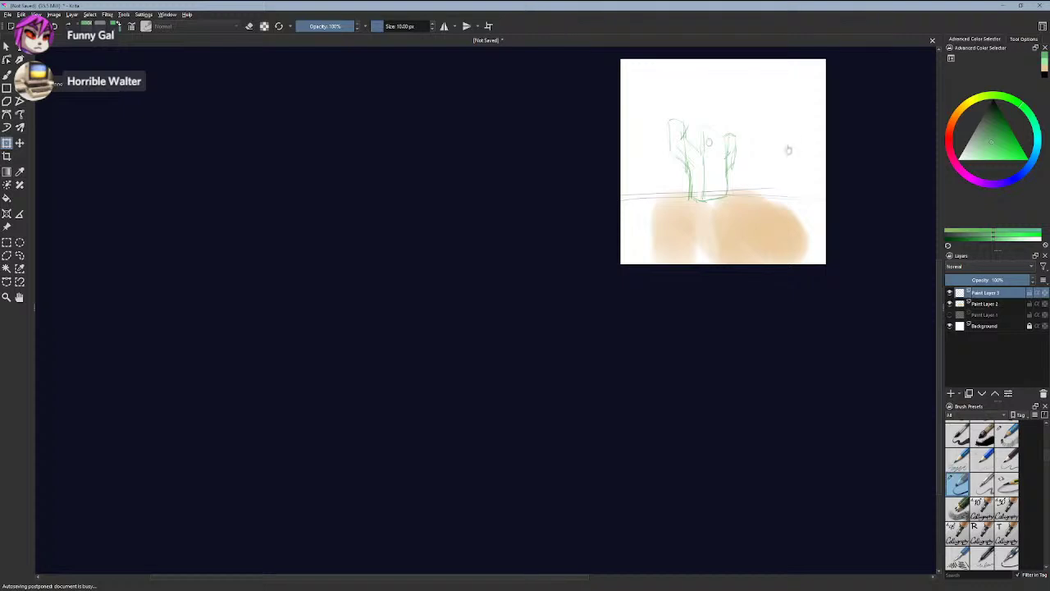
pyautogui.click(988, 304)
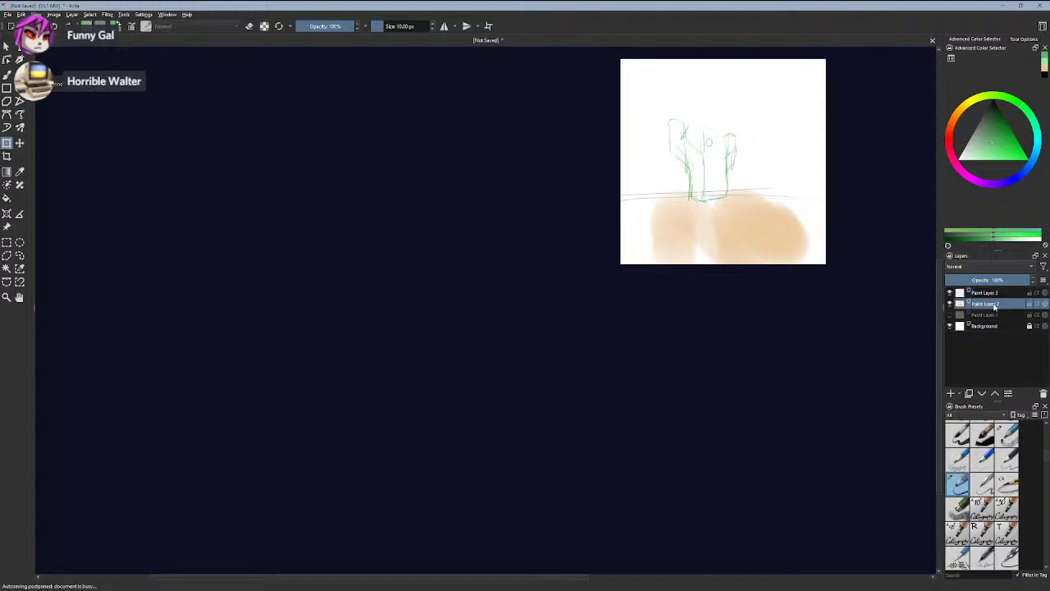
pyautogui.moveTo(847, 119); pyautogui.dragTo(729, 176)
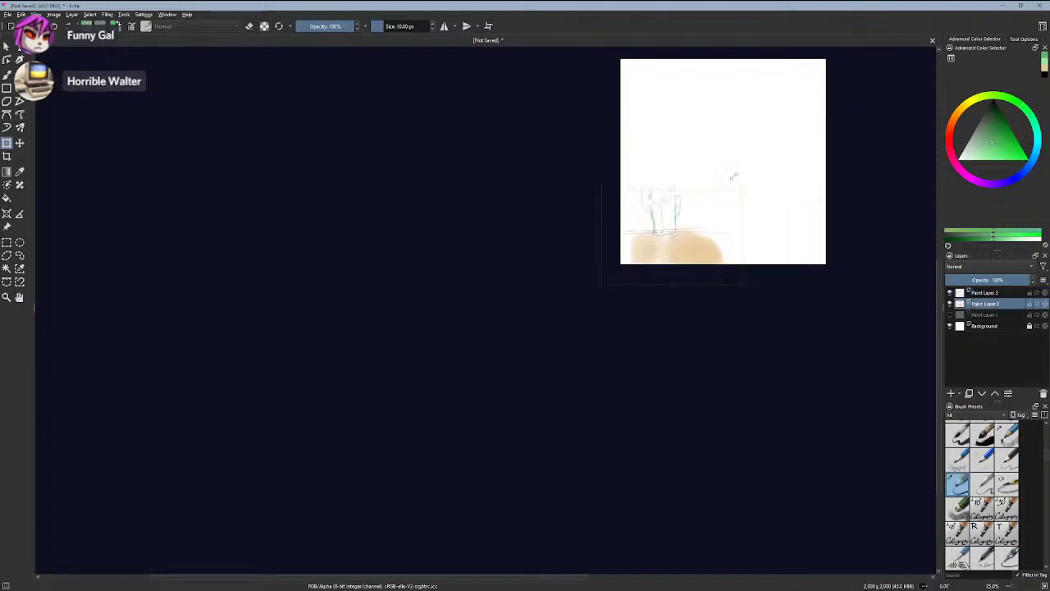
pyautogui.moveTo(661, 253); pyautogui.dragTo(733, 129)
# - Shrink the transformed sketch further into a small thumbnail in the canvas's upper left corner and return to the brush
pyautogui.scroll(3, 783, 211)
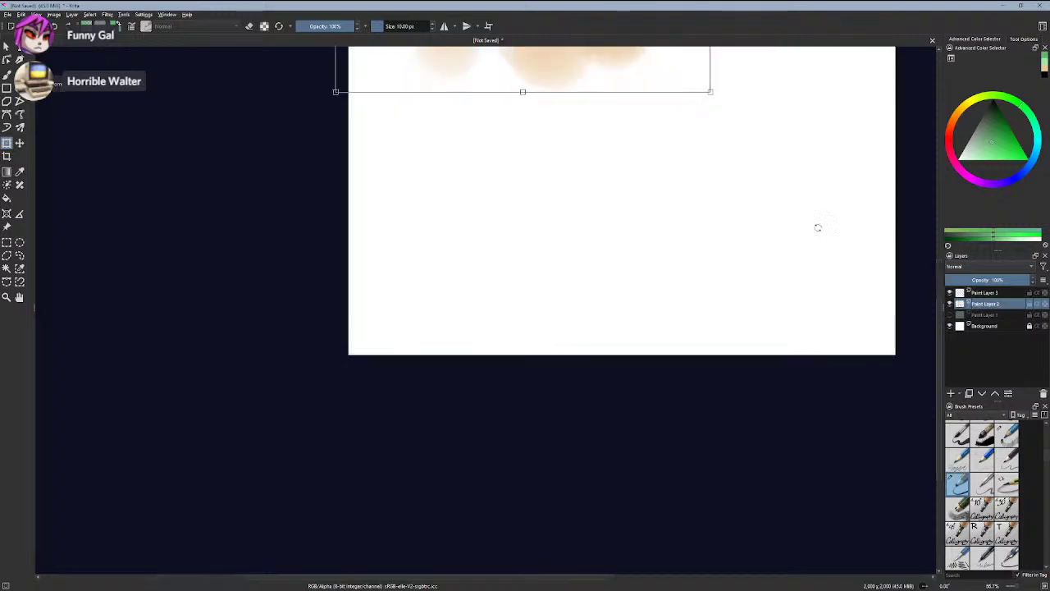
pyautogui.scroll(3, 796, 432)
pyautogui.scroll(-2, 733, 166)
pyautogui.scroll(-1, 732, 166)
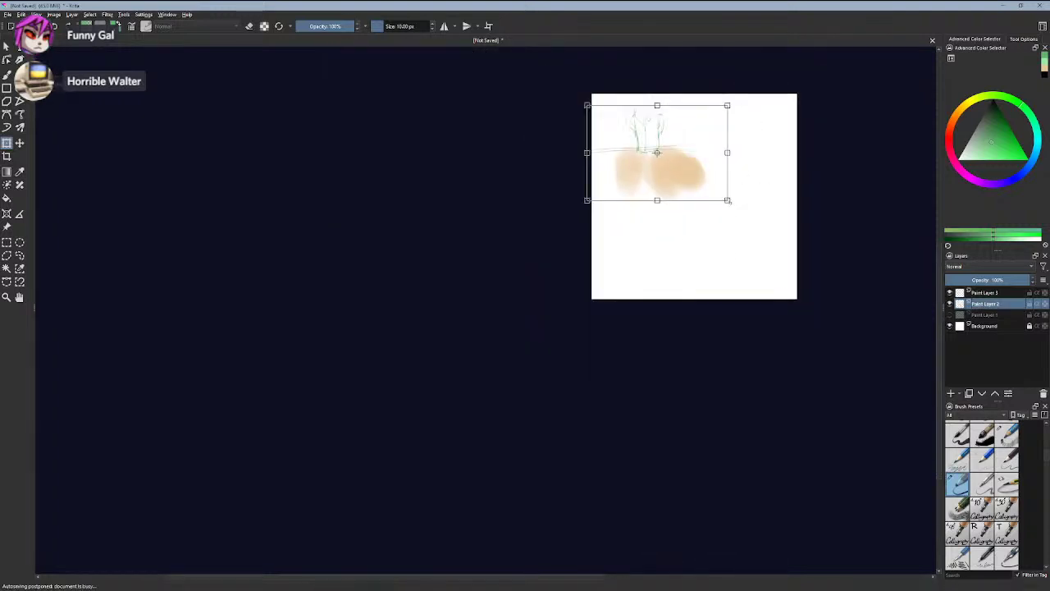
pyautogui.moveTo(727, 200); pyautogui.dragTo(668, 161)
pyautogui.press('b')
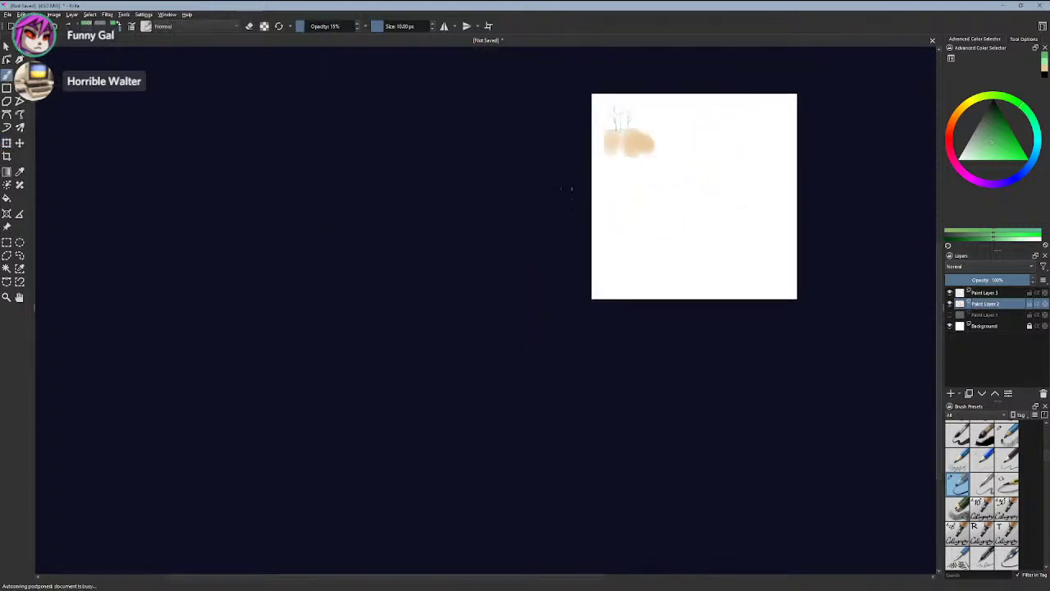
# - Try a long green horizontal line across the empty canvas below the thumbnail and undo it
pyautogui.scroll(2, 703, 200)
pyautogui.scroll(-1, 702, 201)
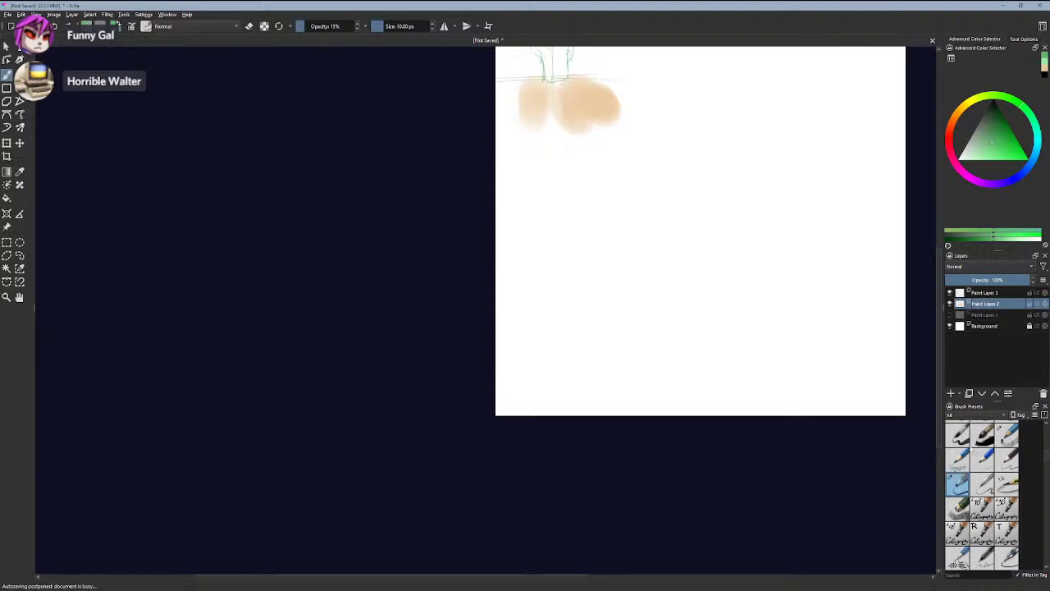
pyautogui.moveTo(462, 261); pyautogui.dragTo(839, 266)
pyautogui.hotkey('ctrl', 'z')
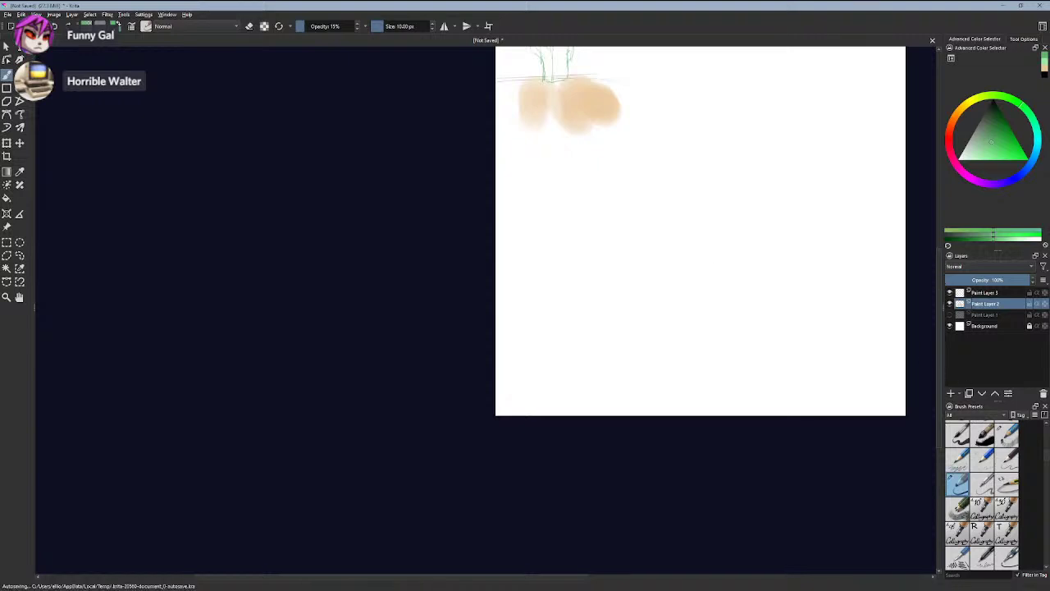
pyautogui.hotkey('ctrl', 'shift', 'z')
pyautogui.hotkey('ctrl', 'z')
pyautogui.moveTo(492, 266); pyautogui.dragTo(893, 252)
pyautogui.hotkey('ctrl', 'z')
# - Set the brush colour to black and try a long horizontal ground line across the full canvas width
pyautogui.moveTo(991, 110); pyautogui.dragTo(983, 53)
pyautogui.hotkey('ctrl', 'shift', 'z')
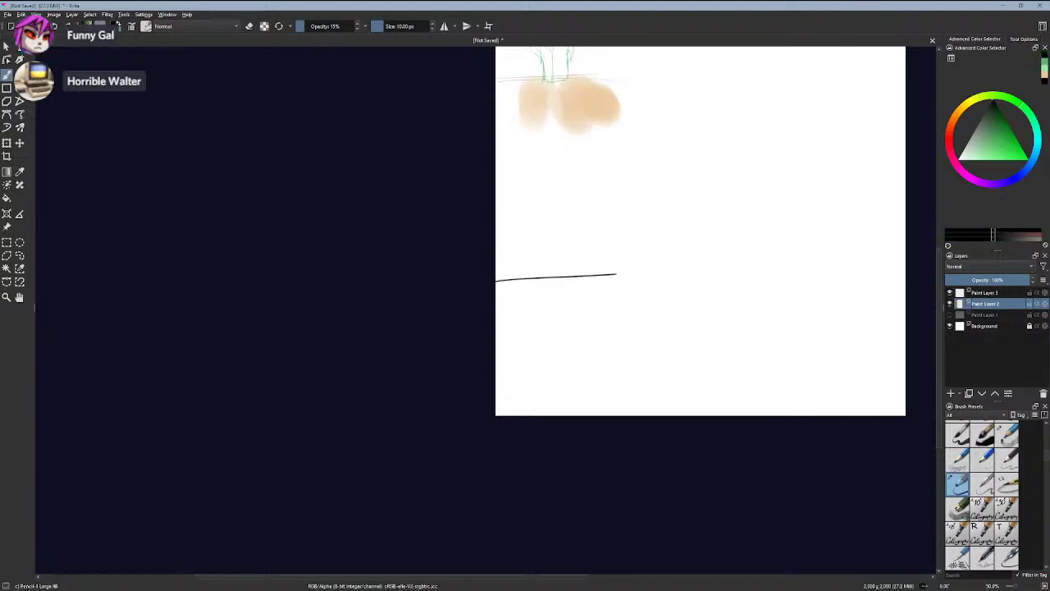
pyautogui.hotkey('ctrl', 'z')
pyautogui.hotkey('ctrl', 'shift', 'z')
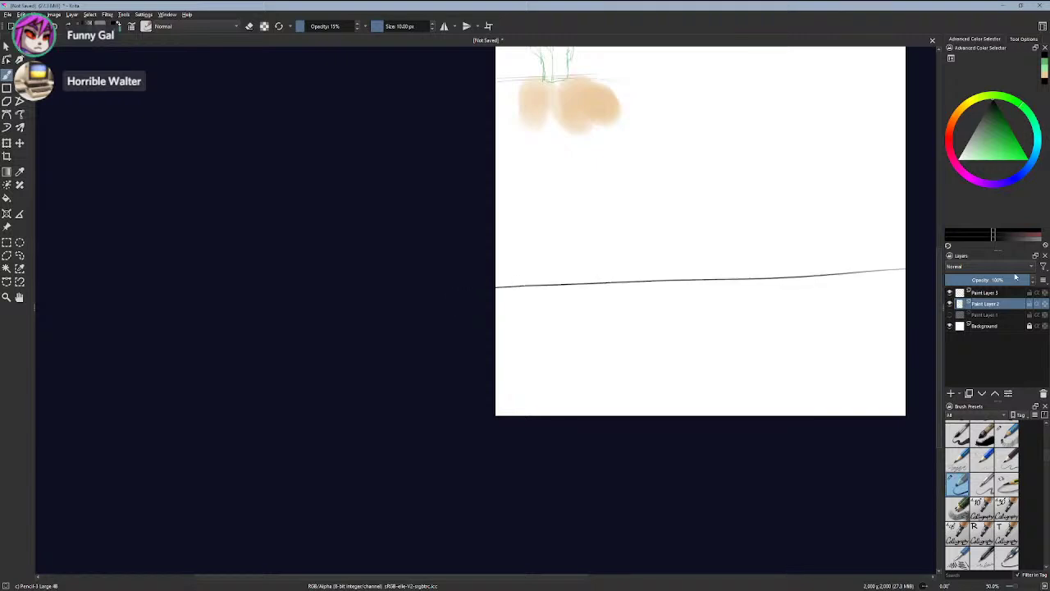
pyautogui.hotkey('ctrl', 'z')
pyautogui.hotkey('ctrl', 'shift', 'z')
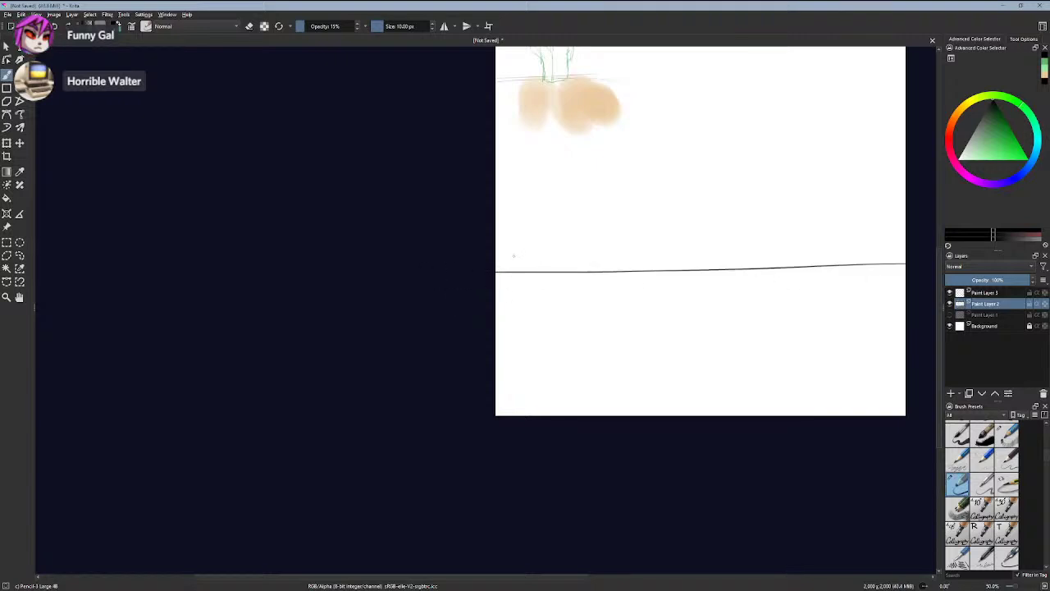
# - Undo the black ground line and draw two crossing, slightly wavy ground lines lower across the canvas
pyautogui.moveTo(518, 311); pyautogui.dragTo(446, 427)
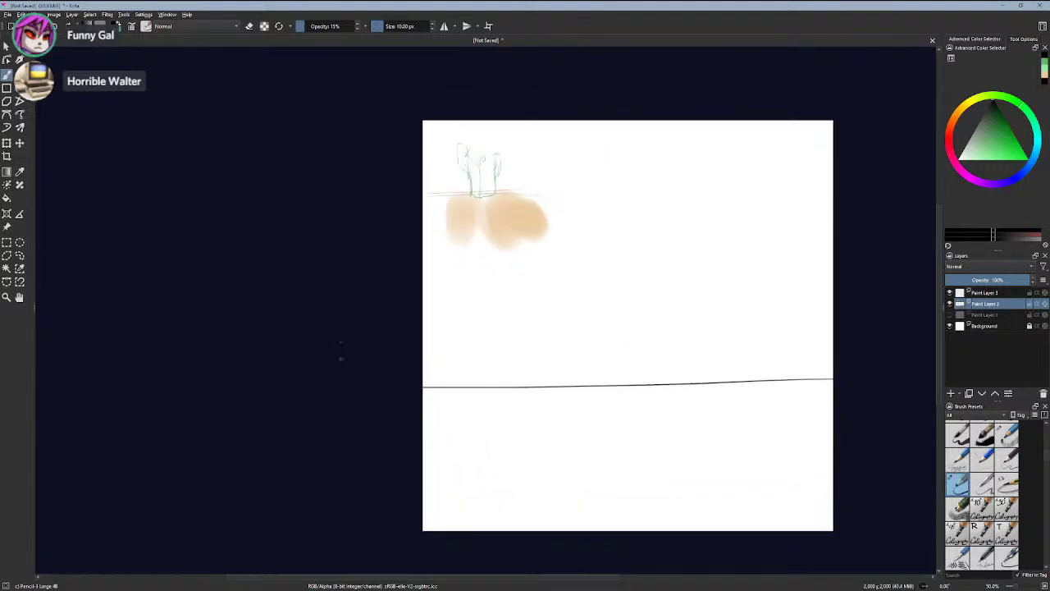
pyautogui.hotkey('ctrl', 'z')
pyautogui.moveTo(368, 419); pyautogui.dragTo(800, 425)
pyautogui.hotkey('ctrl', 'z')
pyautogui.moveTo(394, 431)
pyautogui.mouseDown()
pyautogui.moveTo(896, 435)
pyautogui.moveTo(312, 443)
pyautogui.mouseUp()
# - Open the PureRef reference board, switch briefly to Streamlabs Desktop, and return to the board
pyautogui.press('super')
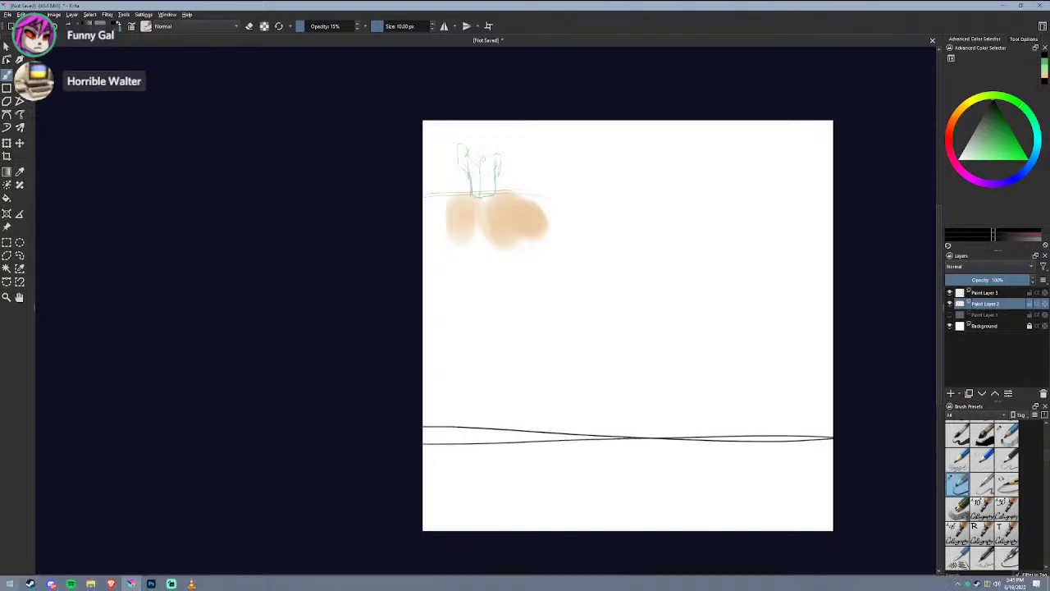
pyautogui.write('pu')
pyautogui.press('Return')
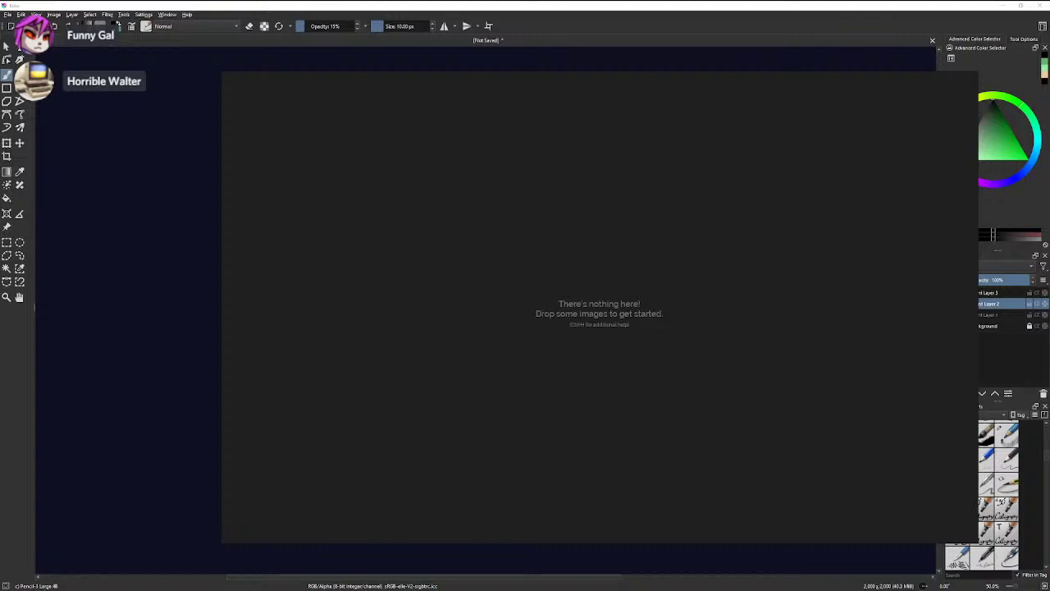
pyautogui.hotkey('alt', 'Tab')
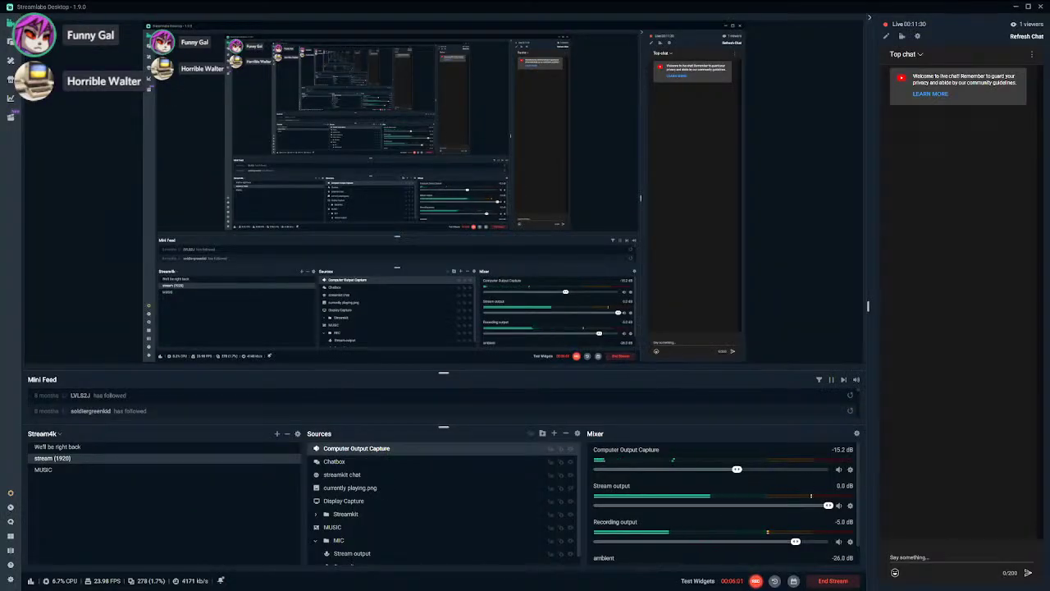
pyautogui.hotkey('alt', 'Tab')
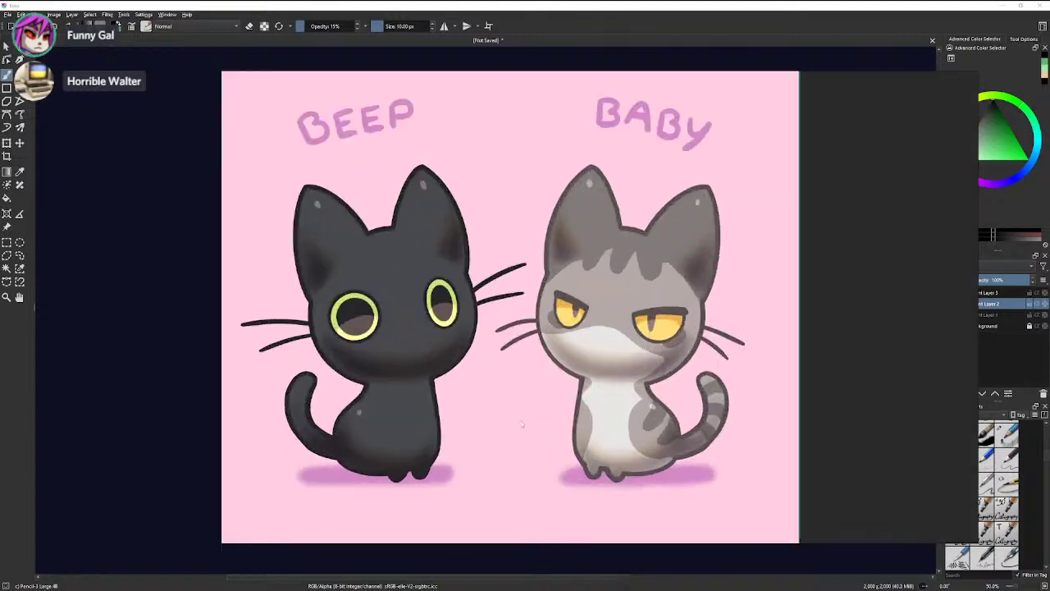
# - Examine the two-cat reference illustration on the board, both in close-up and as a whole
pyautogui.moveTo(522, 424); pyautogui.dragTo(535, 393)
pyautogui.scroll(-3, 366, 331)
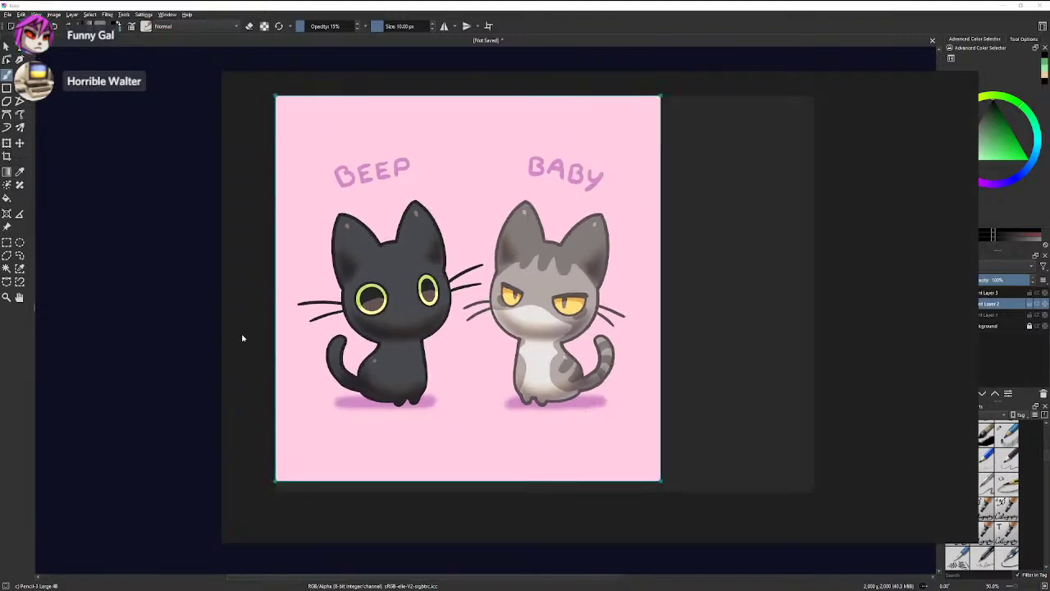
pyautogui.scroll(2, 242, 335)
pyautogui.scroll(3, 526, 369)
pyautogui.moveTo(545, 381); pyautogui.dragTo(629, 314)
pyautogui.scroll(-2, 629, 314)
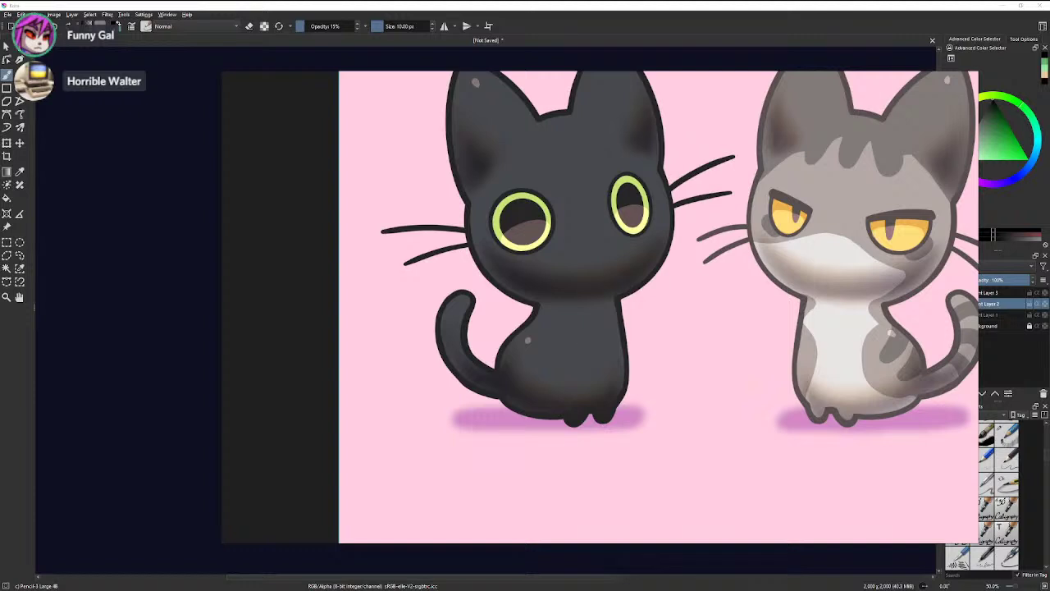
pyautogui.scroll(-5, 452, 259)
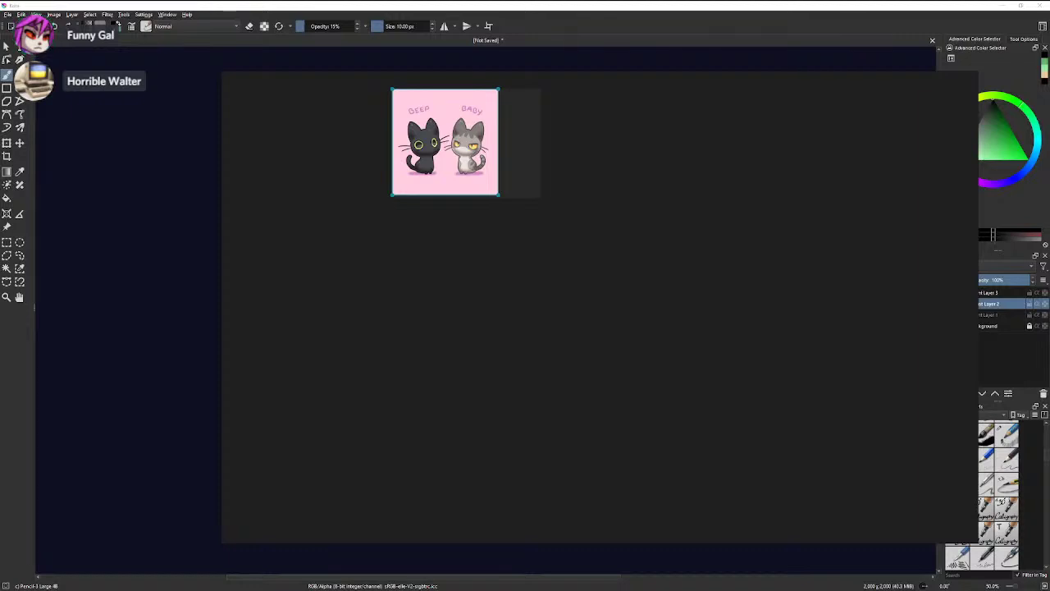
# - Paste the image of a kitten-headed bread loaf onto the reference board and focus on it
pyautogui.hotkey('ctrl', 'shift', 'a')
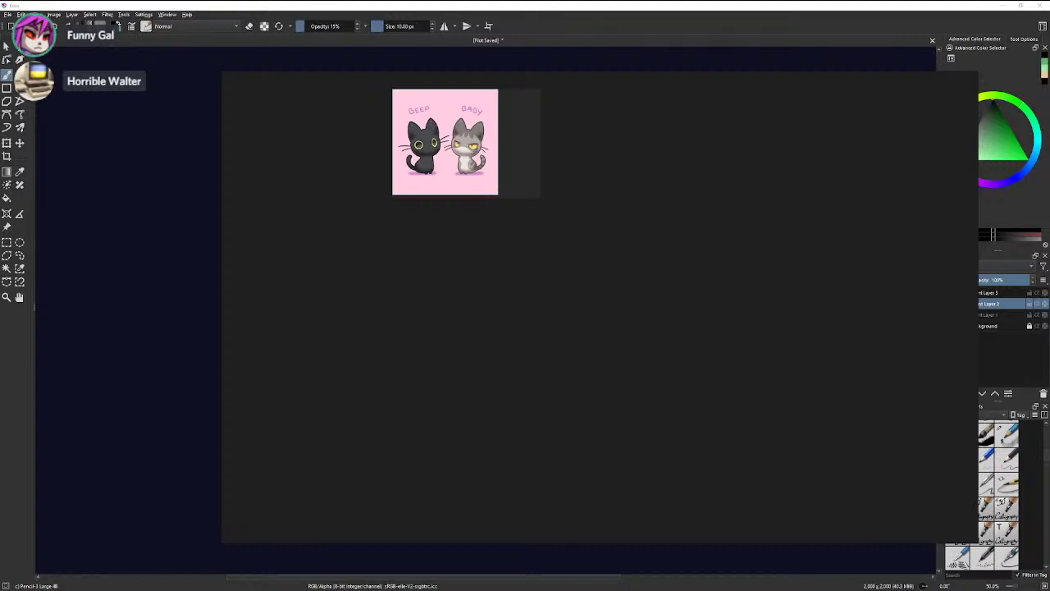
pyautogui.click(625, 432)
pyautogui.hotkey('ctrl', 'v')
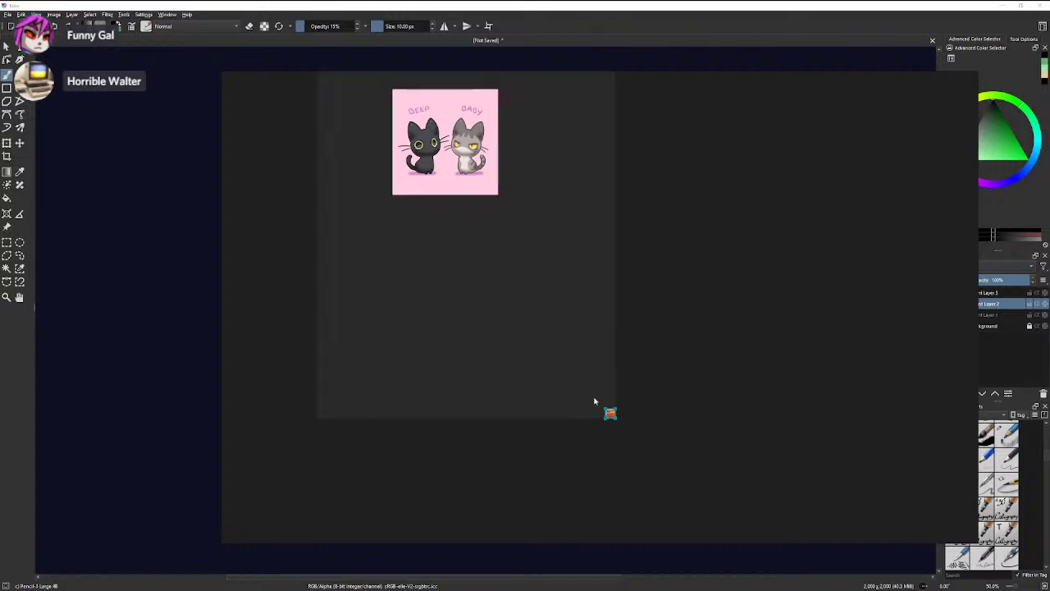
pyautogui.click(524, 407)
pyautogui.doubleClick(607, 414)
pyautogui.scroll(-3, 606, 414)
pyautogui.scroll(4, 580, 383)
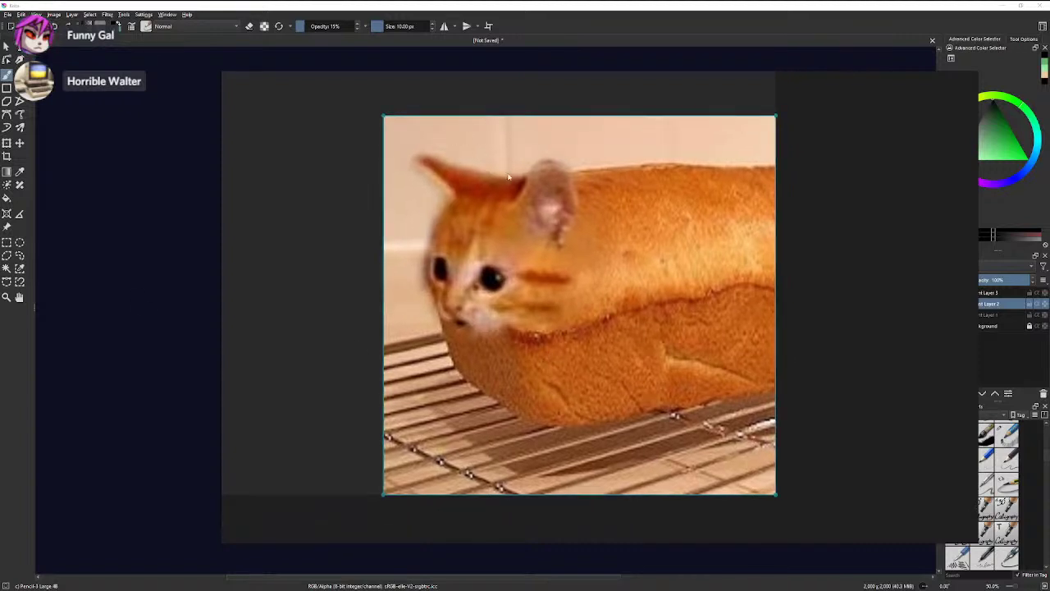
pyautogui.scroll(4, 379, 305)
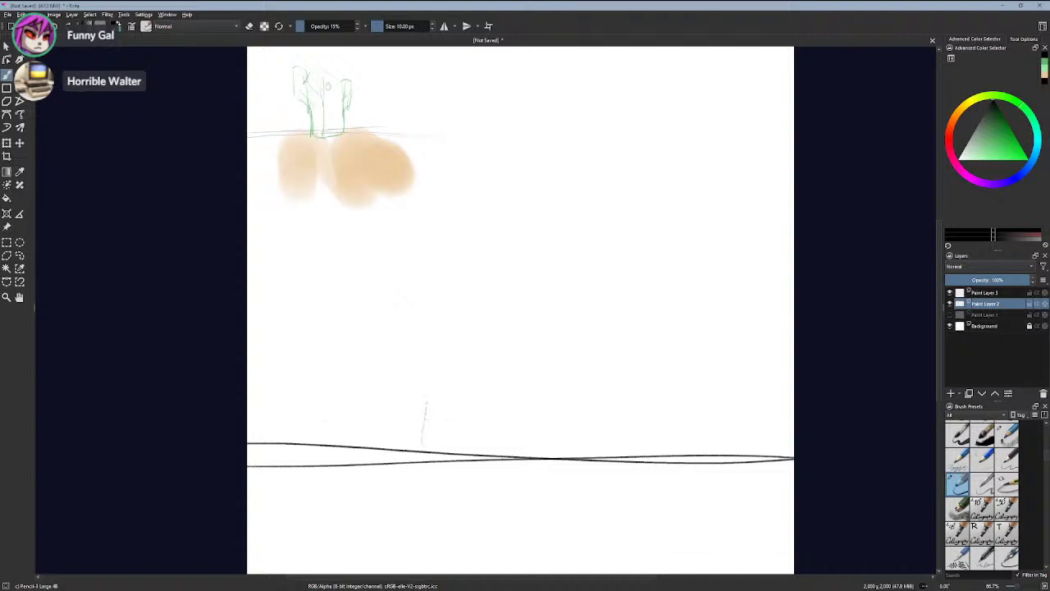
# - Try short vertical strokes rising from the ground lines left of their crossing in Krita and undo them
pyautogui.moveTo(424, 449); pyautogui.dragTo(422, 375)
pyautogui.moveTo(422, 413); pyautogui.dragTo(424, 448)
pyautogui.hotkey('ctrl', 'z')
pyautogui.hotkey('ctrl', 'z')
# - Sketch the upright edges and inner rib lines of a wide cactus trunk rising from the ground lines around their crossing
pyautogui.moveTo(514, 456); pyautogui.dragTo(513, 427)
pyautogui.moveTo(561, 384)
pyautogui.mouseDown()
pyautogui.moveTo(567, 435)
pyautogui.moveTo(562, 404)
pyautogui.mouseUp()
pyautogui.hotkey('ctrl', 'z')
pyautogui.moveTo(568, 457)
pyautogui.mouseDown()
pyautogui.moveTo(567, 400)
pyautogui.moveTo(516, 354)
pyautogui.mouseUp()
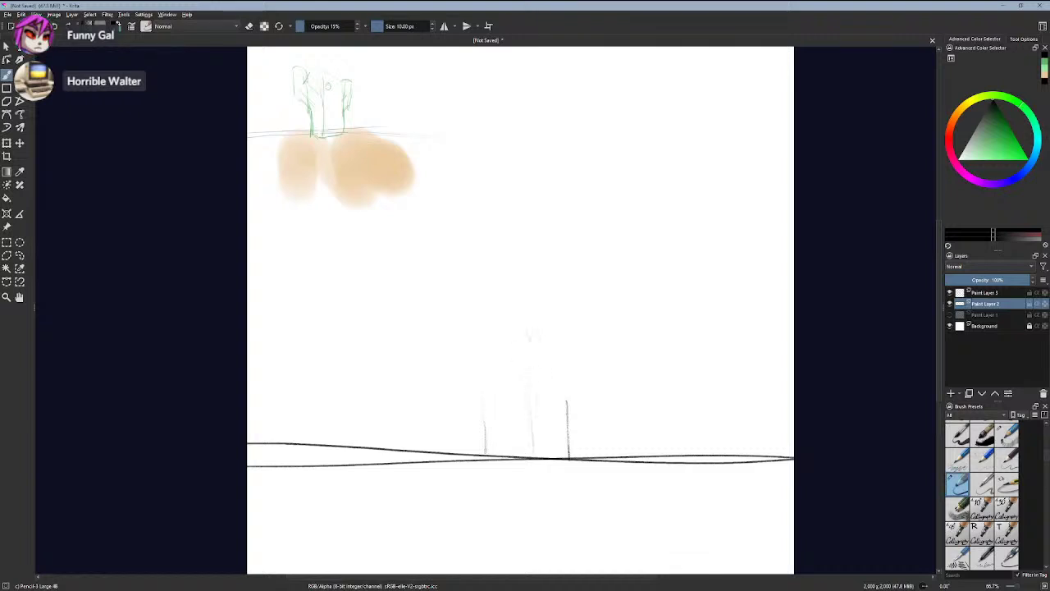
pyautogui.moveTo(530, 335); pyautogui.dragTo(530, 305)
pyautogui.moveTo(490, 443); pyautogui.dragTo(488, 334)
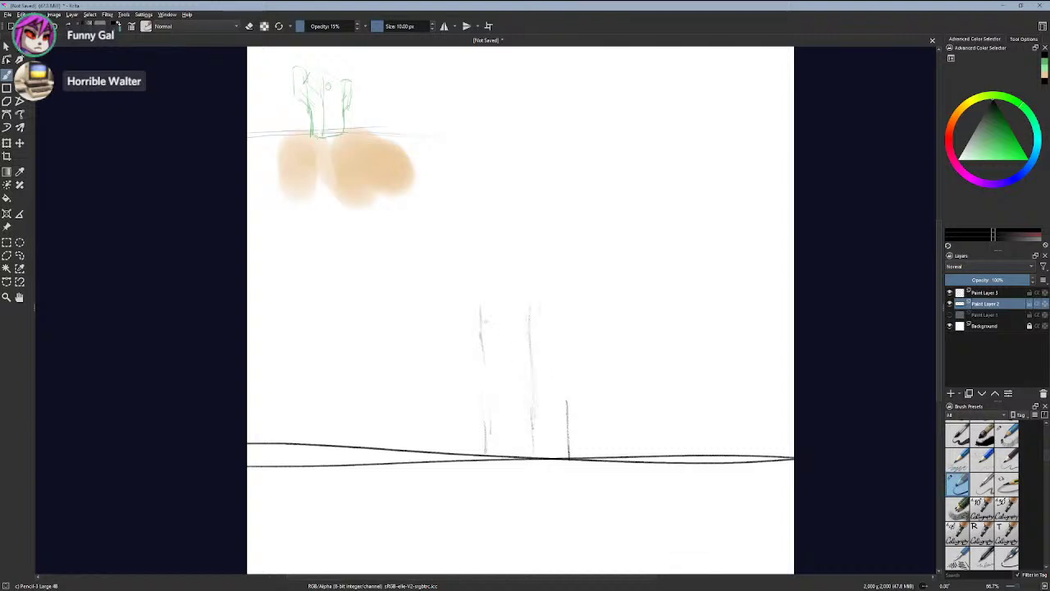
pyautogui.moveTo(562, 417); pyautogui.dragTo(561, 308)
pyautogui.moveTo(562, 393); pyautogui.dragTo(560, 303)
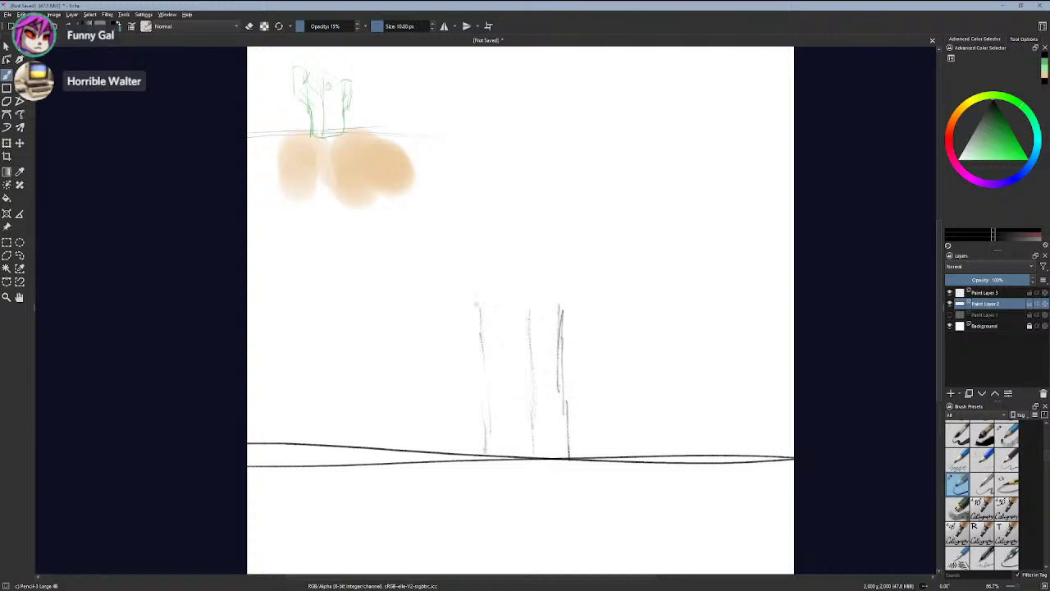
pyautogui.moveTo(473, 299); pyautogui.dragTo(472, 278)
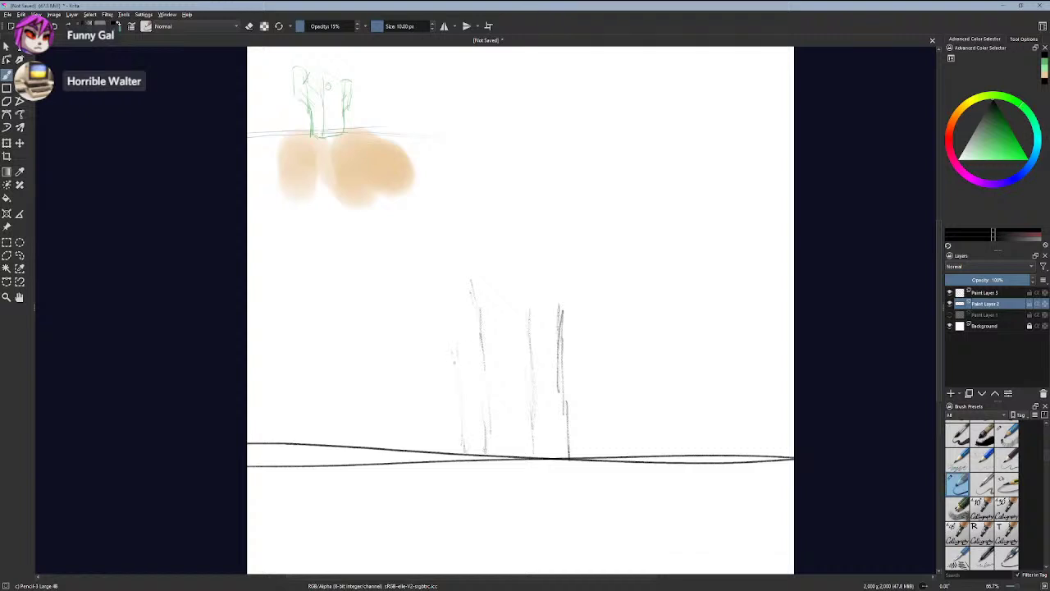
pyautogui.moveTo(464, 442); pyautogui.dragTo(450, 330)
pyautogui.moveTo(559, 394); pyautogui.dragTo(558, 315)
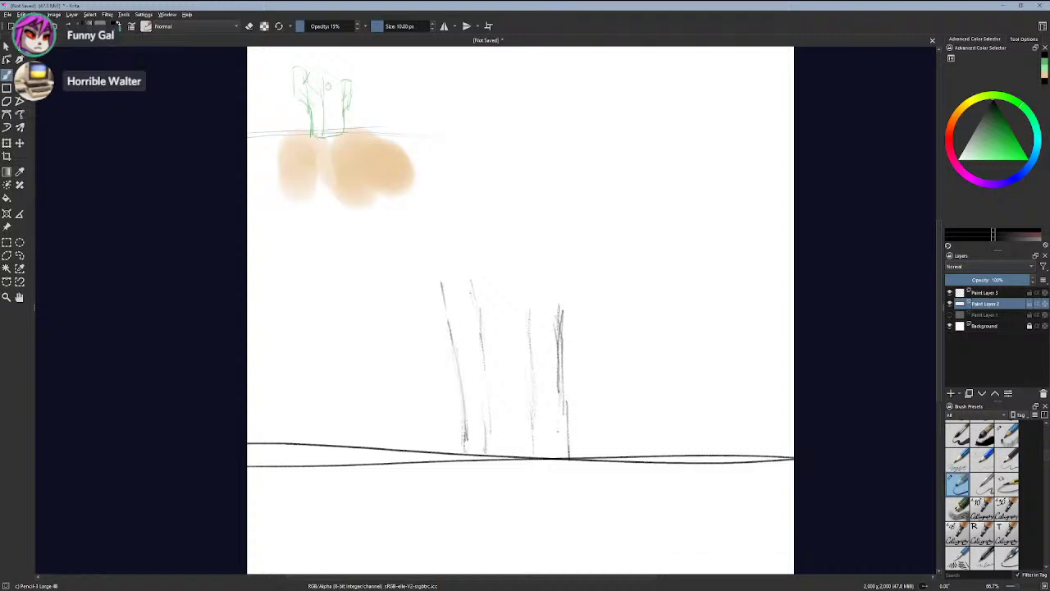
# - Sketch the trunk's slanted top from the left shoulder over a peak to the right edge, redrawing the left slope darker
pyautogui.moveTo(430, 283)
pyautogui.mouseDown()
pyautogui.moveTo(480, 233)
pyautogui.moveTo(544, 272)
pyautogui.mouseUp()
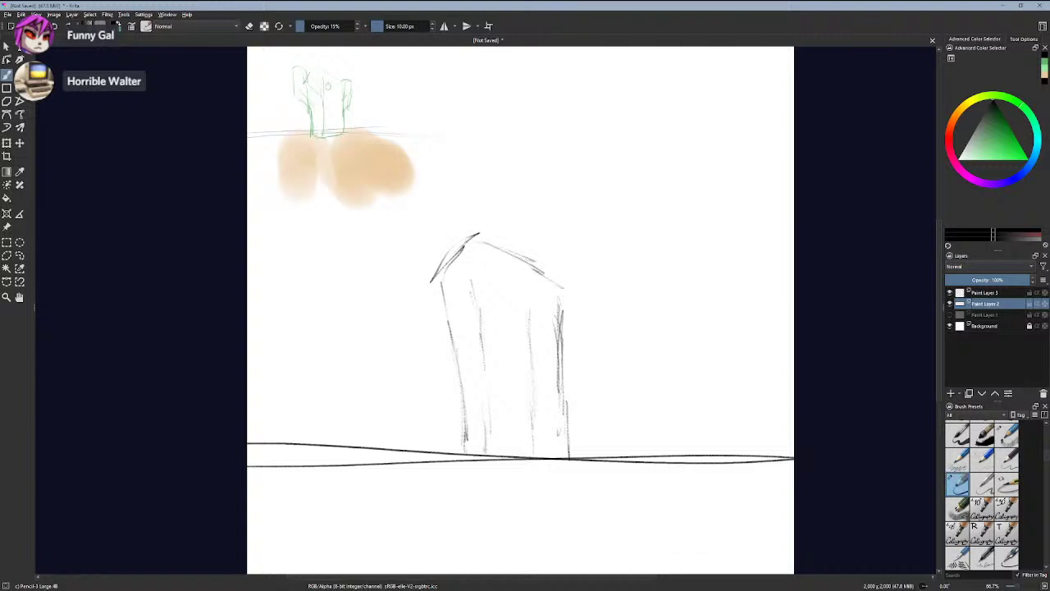
pyautogui.moveTo(469, 351); pyautogui.dragTo(471, 405)
pyautogui.moveTo(450, 255); pyautogui.dragTo(435, 287)
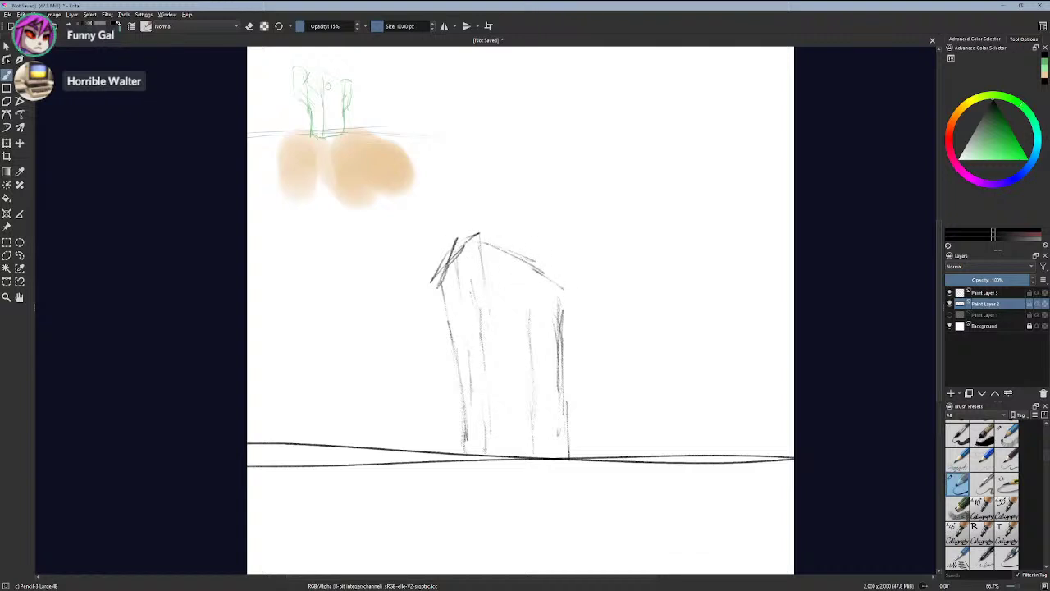
pyautogui.moveTo(461, 236); pyautogui.dragTo(436, 288)
pyautogui.hotkey('ctrl', 'z')
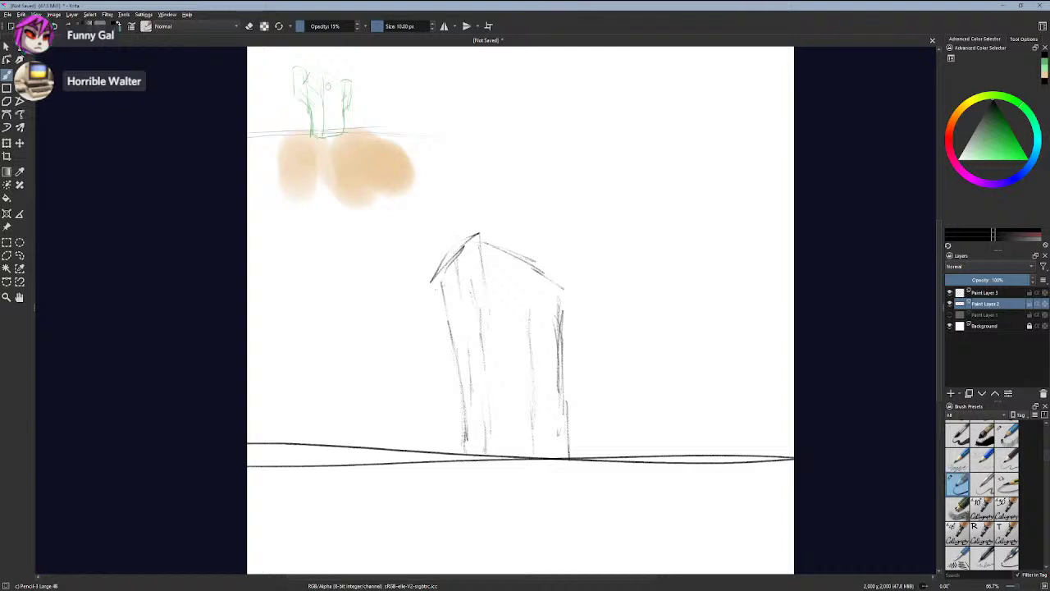
pyautogui.moveTo(460, 246); pyautogui.dragTo(439, 297)
pyautogui.moveTo(470, 220)
pyautogui.mouseDown()
pyautogui.moveTo(549, 241)
pyautogui.moveTo(543, 253)
pyautogui.moveTo(567, 253)
pyautogui.moveTo(561, 325)
pyautogui.mouseUp()
pyautogui.moveTo(560, 256); pyautogui.dragTo(558, 344)
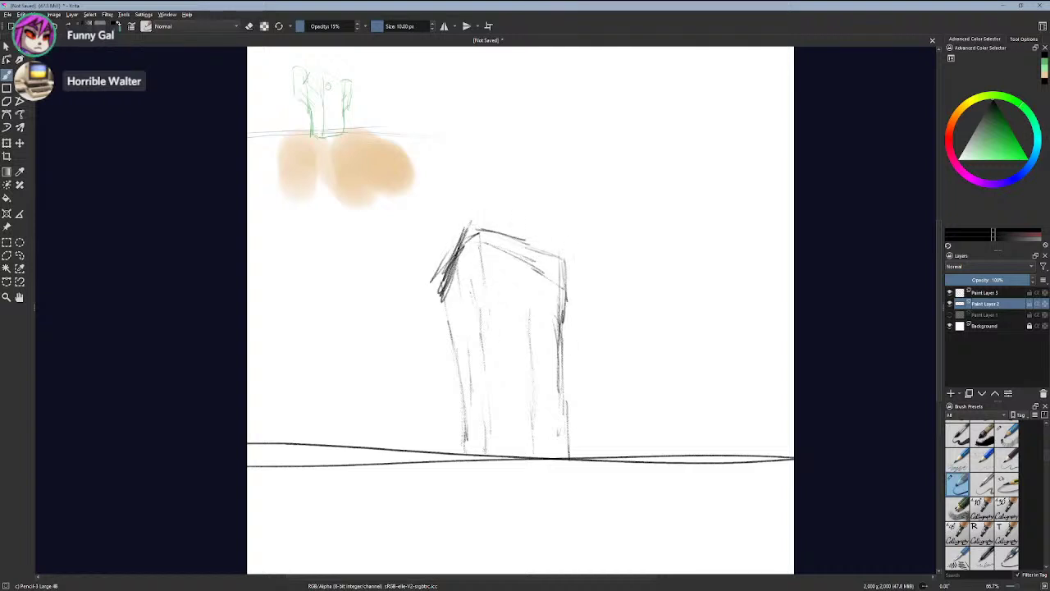
# - Darken the trunk's left edge and inner rib, undo the trial strokes beside its left shoulder, and round off the top
pyautogui.moveTo(479, 241); pyautogui.dragTo(481, 375)
pyautogui.moveTo(436, 284); pyautogui.dragTo(461, 423)
pyautogui.moveTo(456, 370); pyautogui.dragTo(460, 448)
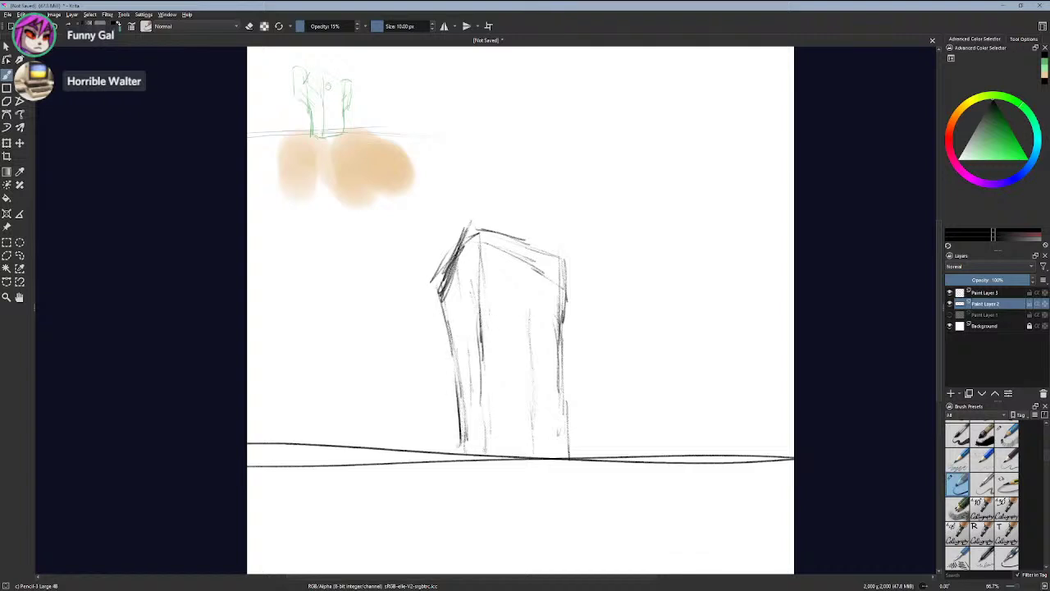
pyautogui.moveTo(441, 285); pyautogui.dragTo(439, 313)
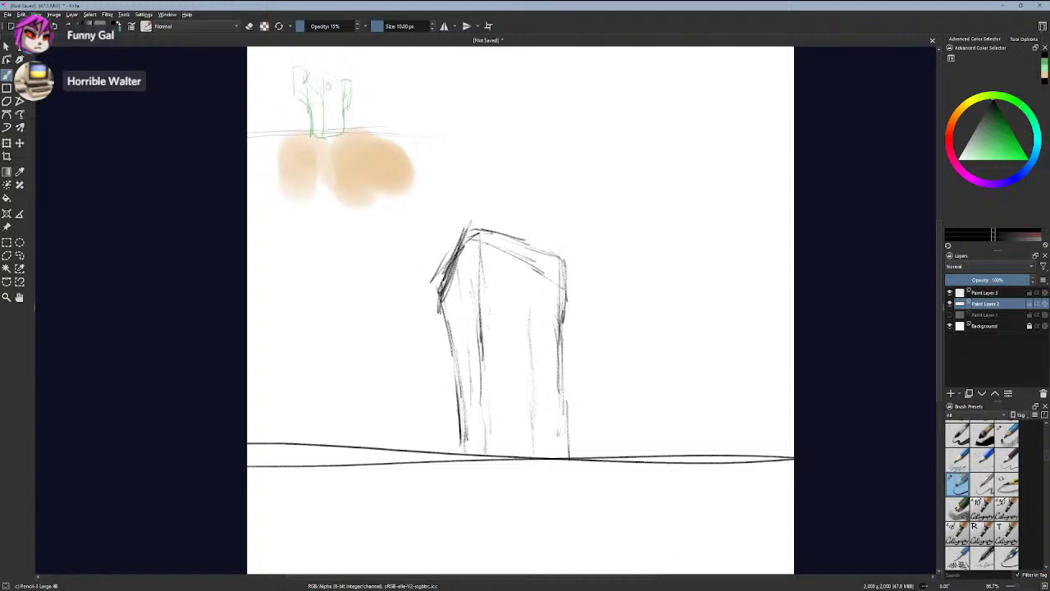
pyautogui.moveTo(457, 378); pyautogui.dragTo(461, 443)
pyautogui.moveTo(454, 302); pyautogui.dragTo(470, 321)
pyautogui.moveTo(414, 269); pyautogui.dragTo(452, 300)
pyautogui.hotkey('ctrl', 'z')
pyautogui.hotkey('ctrl', 'z')
pyautogui.hotkey('ctrl', 'z')
pyautogui.moveTo(462, 239); pyautogui.dragTo(540, 248)
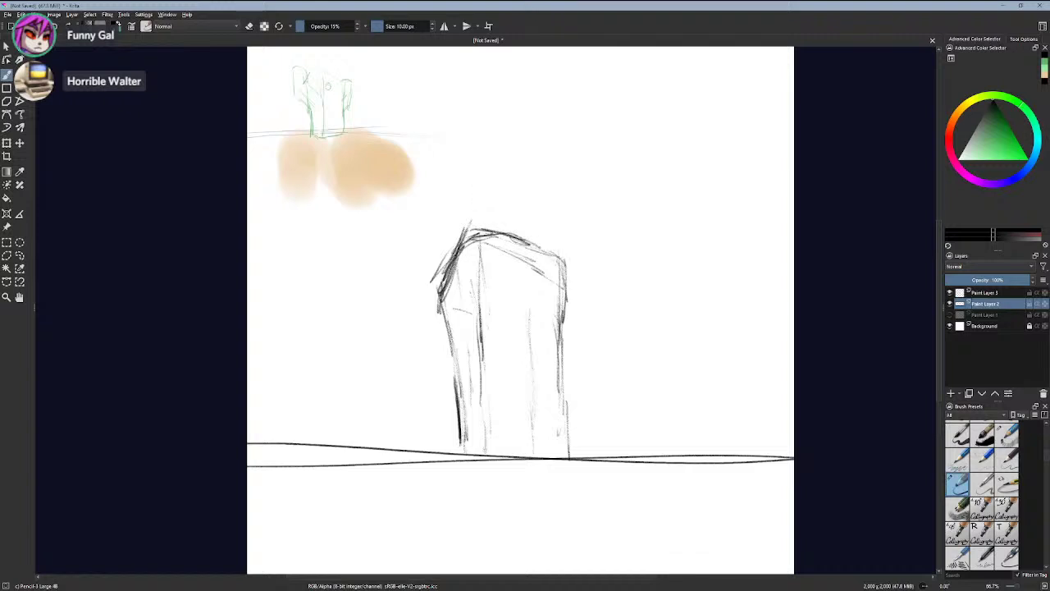
# - Sketch the cactus's right arm angling out from the trunk and bending upward to a rounded tip, redoing its base strokes
pyautogui.moveTo(562, 318); pyautogui.dragTo(590, 298)
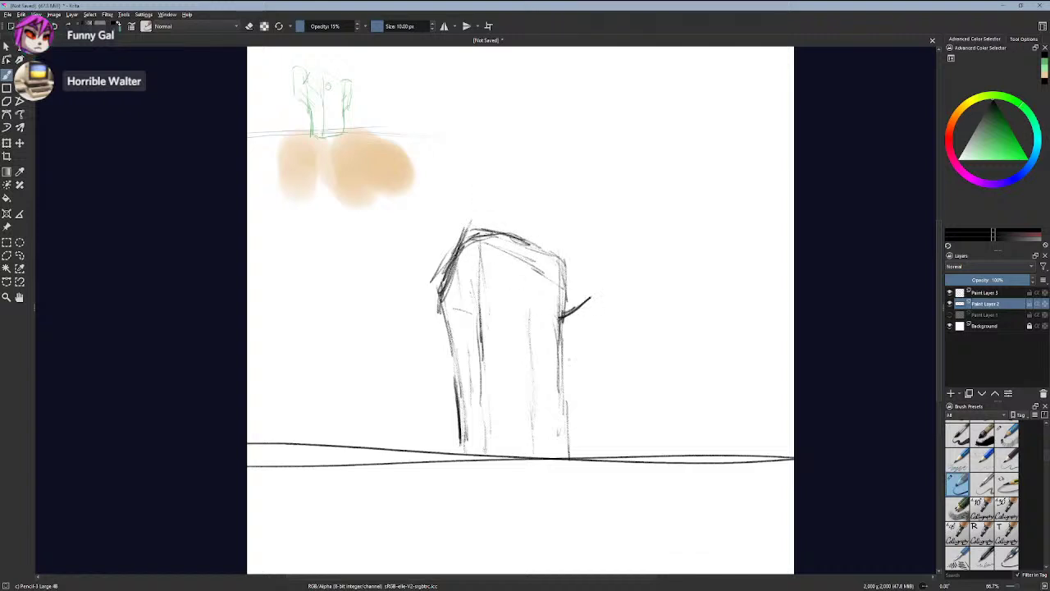
pyautogui.moveTo(562, 365)
pyautogui.mouseDown()
pyautogui.moveTo(589, 347)
pyautogui.moveTo(583, 311)
pyautogui.moveTo(597, 339)
pyautogui.moveTo(593, 318)
pyautogui.mouseUp()
pyautogui.hotkey('ctrl', 'z')
pyautogui.hotkey('ctrl', 'z')
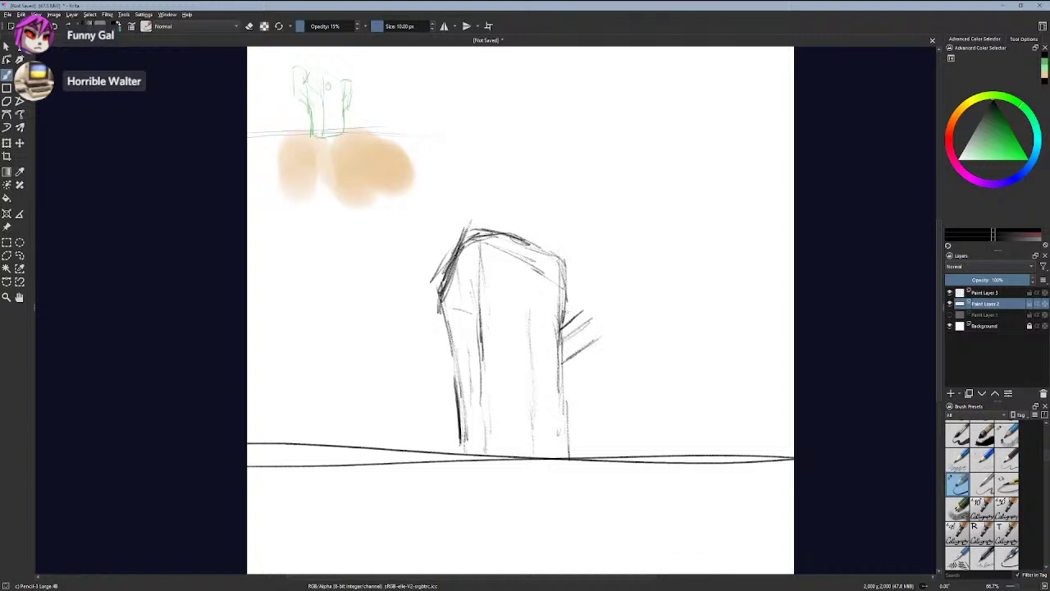
pyautogui.hotkey('ctrl', 'z')
pyautogui.moveTo(558, 358); pyautogui.dragTo(598, 324)
pyautogui.moveTo(565, 353); pyautogui.dragTo(597, 325)
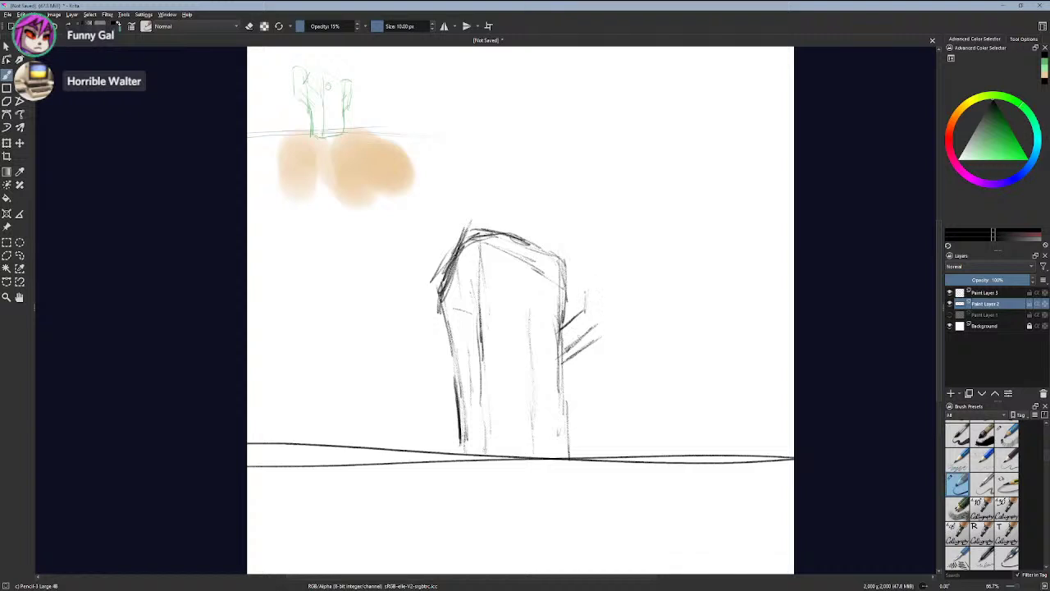
pyautogui.moveTo(603, 338); pyautogui.dragTo(615, 315)
pyautogui.moveTo(620, 271); pyautogui.dragTo(612, 326)
pyautogui.moveTo(604, 244); pyautogui.dragTo(583, 271)
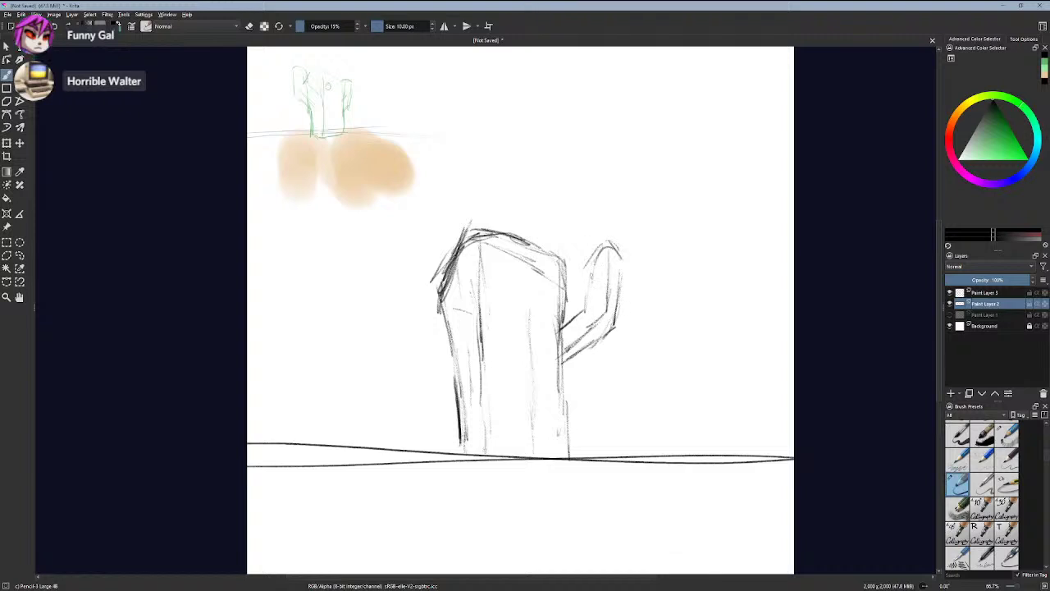
# - Try sketching an angled left arm with upright sides on the trunk and undo its strokes
pyautogui.moveTo(441, 285); pyautogui.dragTo(469, 312)
pyautogui.moveTo(430, 336); pyautogui.dragTo(456, 371)
pyautogui.moveTo(423, 325); pyautogui.dragTo(460, 365)
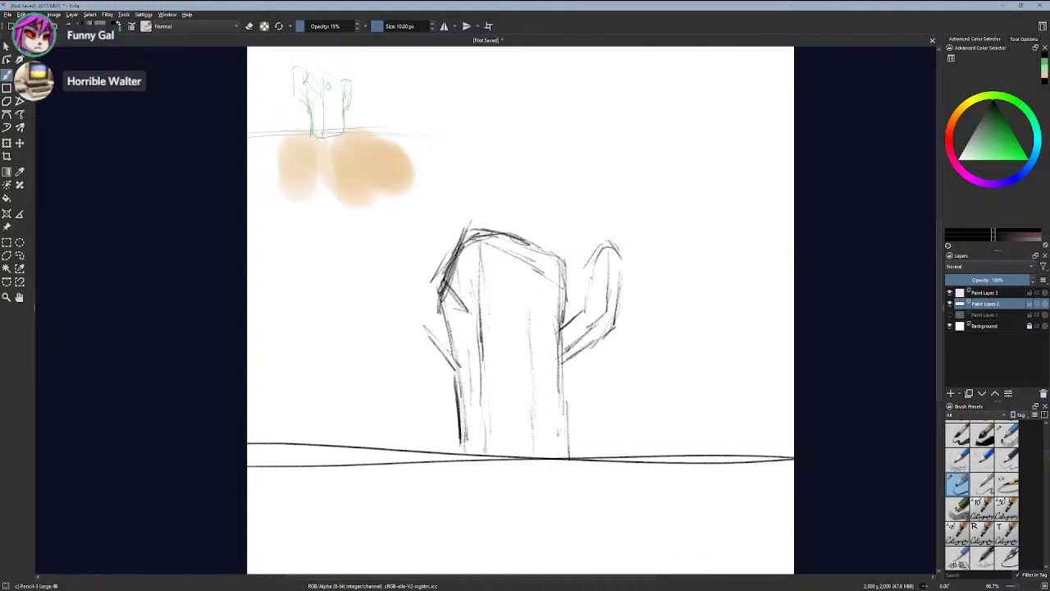
pyautogui.moveTo(442, 313); pyautogui.dragTo(471, 352)
pyautogui.moveTo(412, 321); pyautogui.dragTo(397, 246)
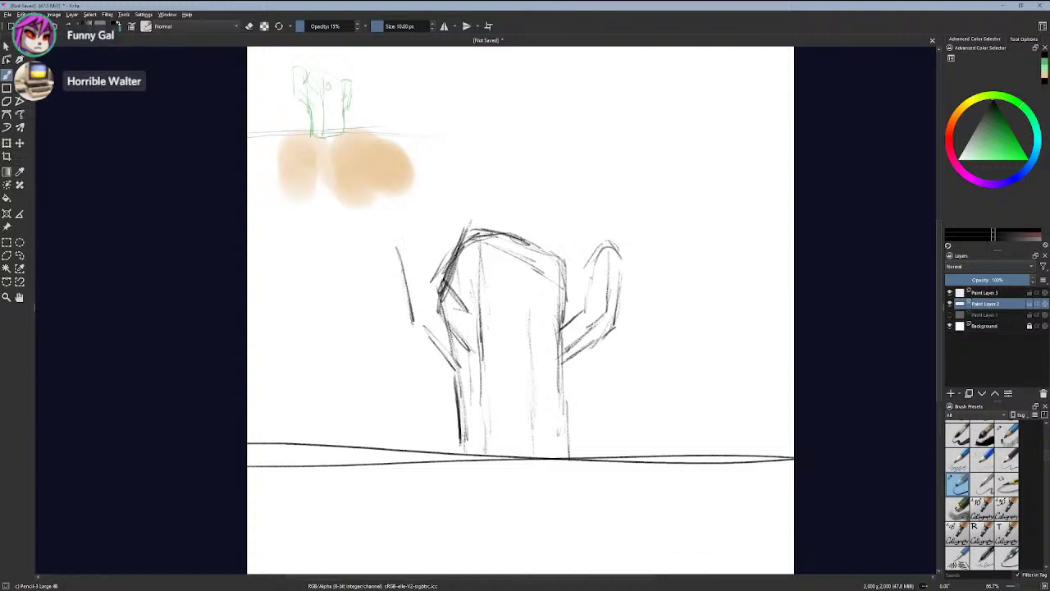
pyautogui.moveTo(459, 308)
pyautogui.mouseDown()
pyautogui.moveTo(450, 215)
pyautogui.moveTo(447, 233)
pyautogui.mouseUp()
pyautogui.hotkey('ctrl', 'z')
pyautogui.hotkey('ctrl', 'z')
pyautogui.hotkey('ctrl', 'z')
pyautogui.hotkey('ctrl', 'z')
pyautogui.hotkey('ctrl', 'z')
pyautogui.hotkey('ctrl', 'z')
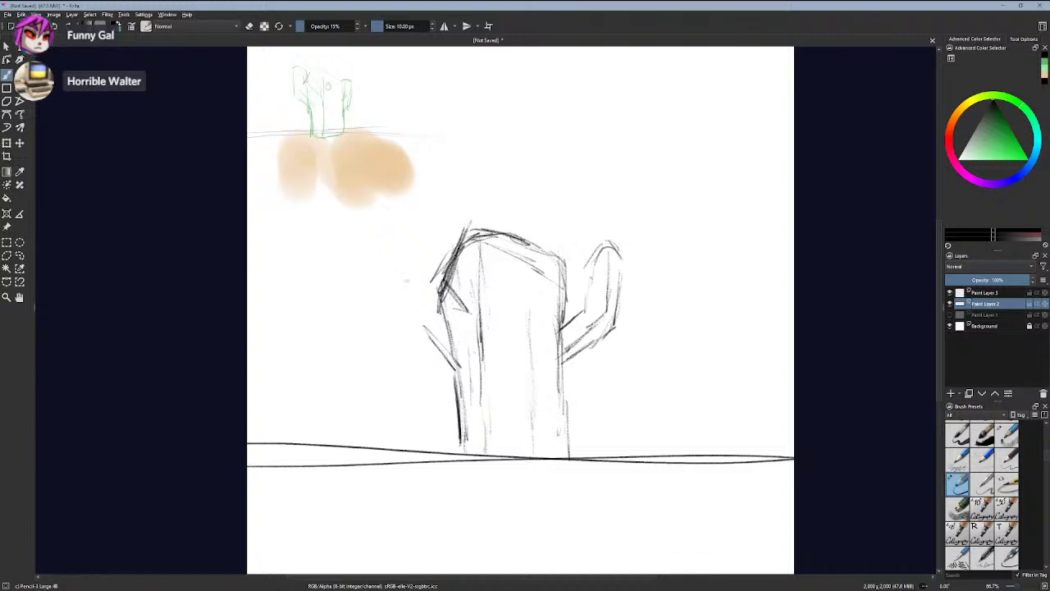
# - Sketch the left arm angling out from the trunk and rising above its top, with a rounded cap and a centre rib
pyautogui.moveTo(428, 285)
pyautogui.mouseDown()
pyautogui.moveTo(449, 318)
pyautogui.moveTo(447, 365)
pyautogui.mouseUp()
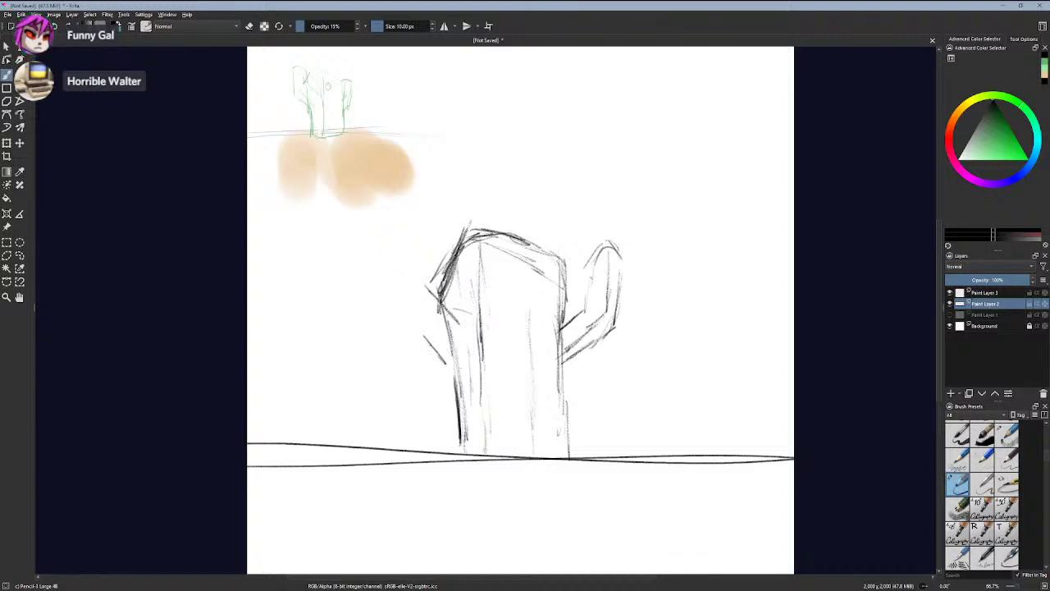
pyautogui.moveTo(413, 326); pyautogui.dragTo(456, 378)
pyautogui.moveTo(438, 330); pyautogui.dragTo(466, 367)
pyautogui.moveTo(429, 317); pyautogui.dragTo(459, 361)
pyautogui.moveTo(390, 249); pyautogui.dragTo(389, 308)
pyautogui.moveTo(436, 254)
pyautogui.mouseDown()
pyautogui.moveTo(432, 305)
pyautogui.moveTo(432, 292)
pyautogui.mouseUp()
pyautogui.moveTo(392, 223)
pyautogui.mouseDown()
pyautogui.moveTo(445, 213)
pyautogui.moveTo(397, 194)
pyautogui.moveTo(444, 229)
pyautogui.moveTo(411, 247)
pyautogui.mouseUp()
pyautogui.moveTo(411, 192)
pyautogui.mouseDown()
pyautogui.moveTo(411, 278)
pyautogui.moveTo(434, 328)
pyautogui.mouseUp()
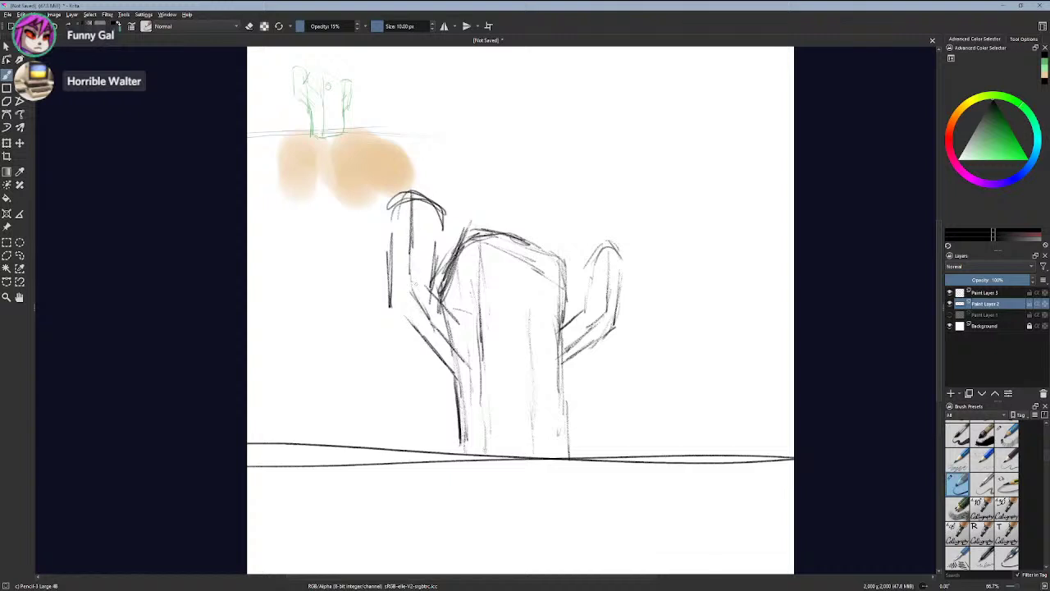
pyautogui.moveTo(434, 288); pyautogui.dragTo(438, 213)
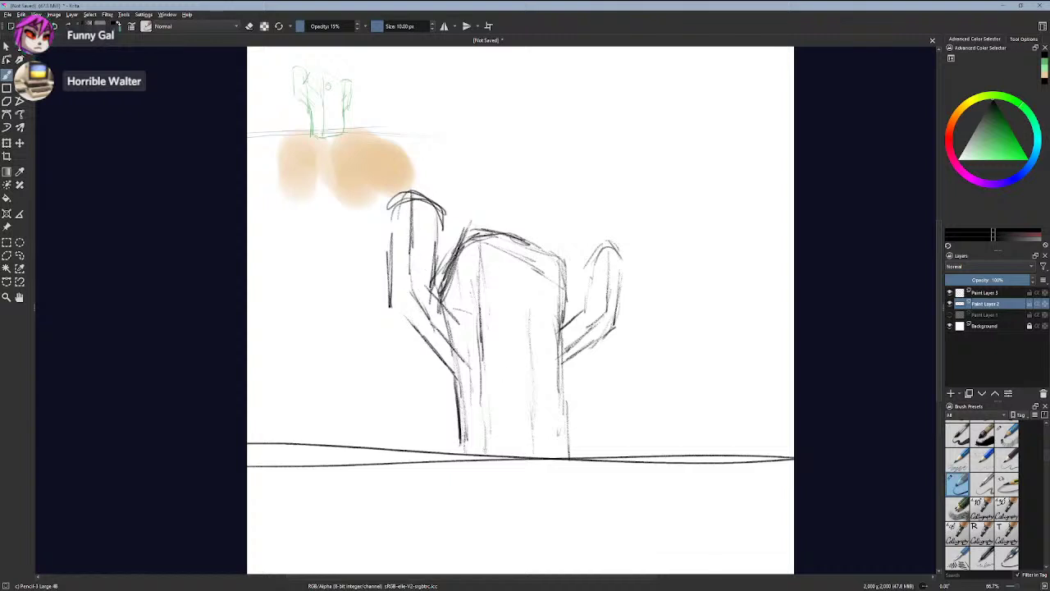
# - Redraw the lower trunk edges and inner rib down to the ground line, slanting the right edge inward to narrow the base
pyautogui.moveTo(479, 279); pyautogui.dragTo(481, 335)
pyautogui.moveTo(460, 379); pyautogui.dragTo(465, 438)
pyautogui.moveTo(462, 401); pyautogui.dragTo(465, 458)
pyautogui.moveTo(560, 392); pyautogui.dragTo(557, 441)
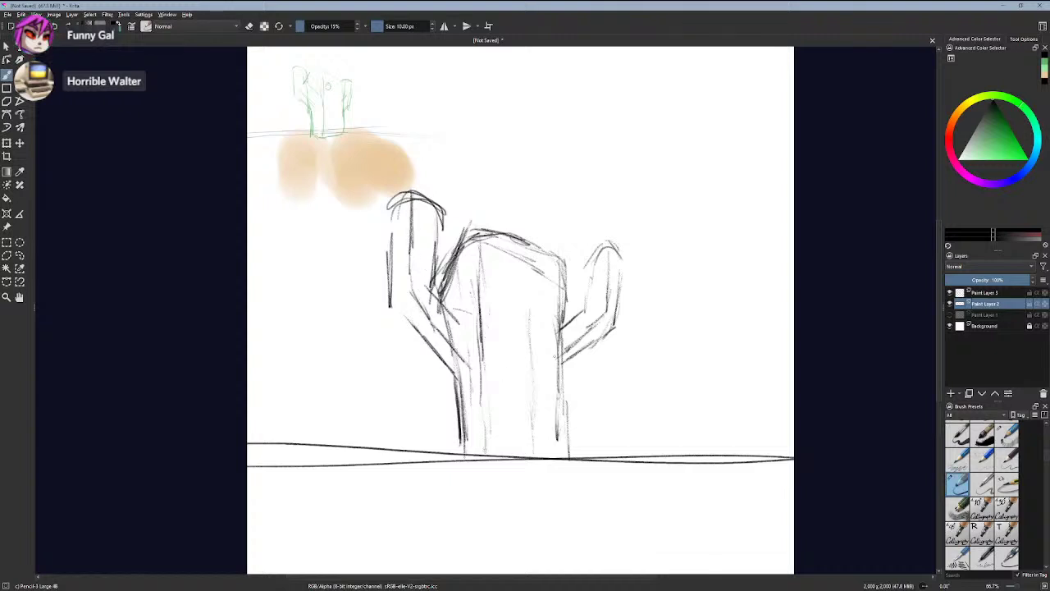
pyautogui.moveTo(557, 353); pyautogui.dragTo(556, 450)
pyautogui.moveTo(552, 355); pyautogui.dragTo(552, 456)
pyautogui.hotkey('ctrl', 'z')
pyautogui.moveTo(561, 385); pyautogui.dragTo(552, 458)
pyautogui.moveTo(558, 408); pyautogui.dragTo(550, 449)
pyautogui.moveTo(556, 357); pyautogui.dragTo(553, 446)
pyautogui.moveTo(486, 372); pyautogui.dragTo(483, 436)
pyautogui.moveTo(488, 377)
pyautogui.mouseDown()
pyautogui.moveTo(491, 451)
pyautogui.moveTo(463, 453)
pyautogui.mouseUp()
pyautogui.moveTo(466, 420); pyautogui.dragTo(464, 446)
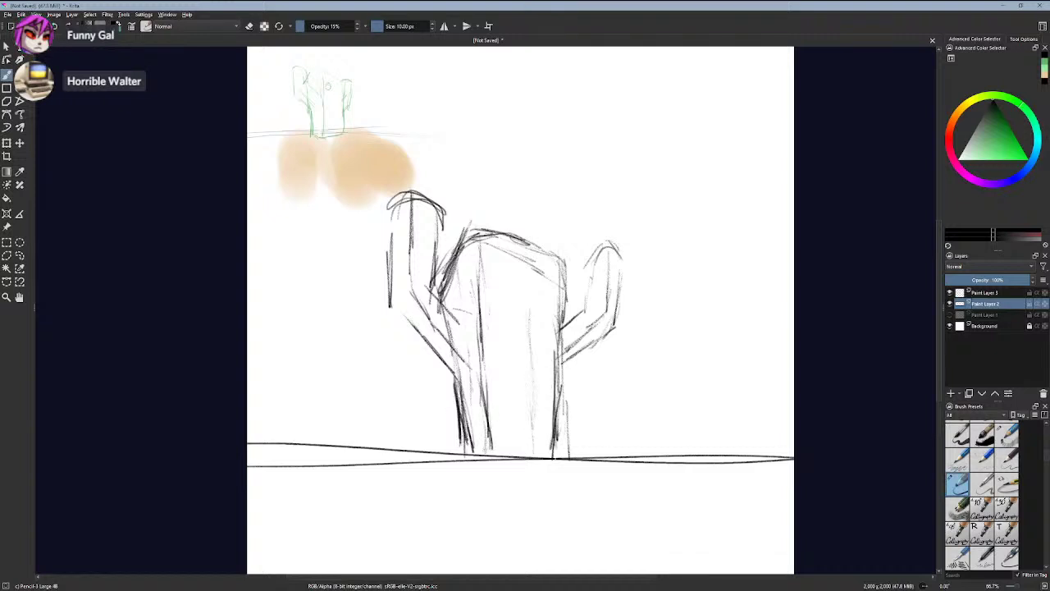
# - Darken the trunk's lower right edge and its top outline, undoing the last trial strokes
pyautogui.moveTo(555, 429); pyautogui.dragTo(550, 464)
pyautogui.moveTo(553, 383); pyautogui.dragTo(548, 420)
pyautogui.moveTo(556, 388); pyautogui.dragTo(550, 457)
pyautogui.moveTo(561, 276); pyautogui.dragTo(562, 309)
pyautogui.moveTo(556, 256)
pyautogui.mouseDown()
pyautogui.moveTo(565, 307)
pyautogui.moveTo(555, 260)
pyautogui.mouseUp()
pyautogui.moveTo(473, 238)
pyautogui.mouseDown()
pyautogui.moveTo(525, 243)
pyautogui.moveTo(482, 284)
pyautogui.mouseUp()
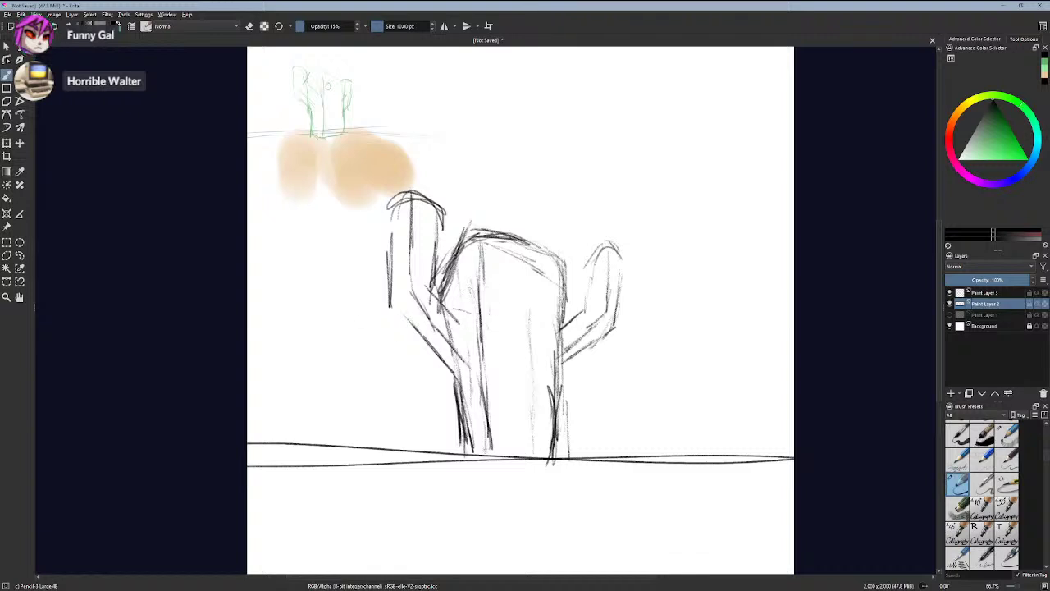
pyautogui.moveTo(502, 266)
pyautogui.mouseDown()
pyautogui.moveTo(497, 294)
pyautogui.moveTo(506, 272)
pyautogui.mouseUp()
pyautogui.hotkey('ctrl', 'z')
pyautogui.hotkey('ctrl', 'z')
# - Transform Paint Layer 2 by enlarging the whole sketch well beyond the canvas and shifting it, redoing the first scaling
pyautogui.hotkey('ctrl', 't')
pyautogui.scroll(-2, 366, 265)
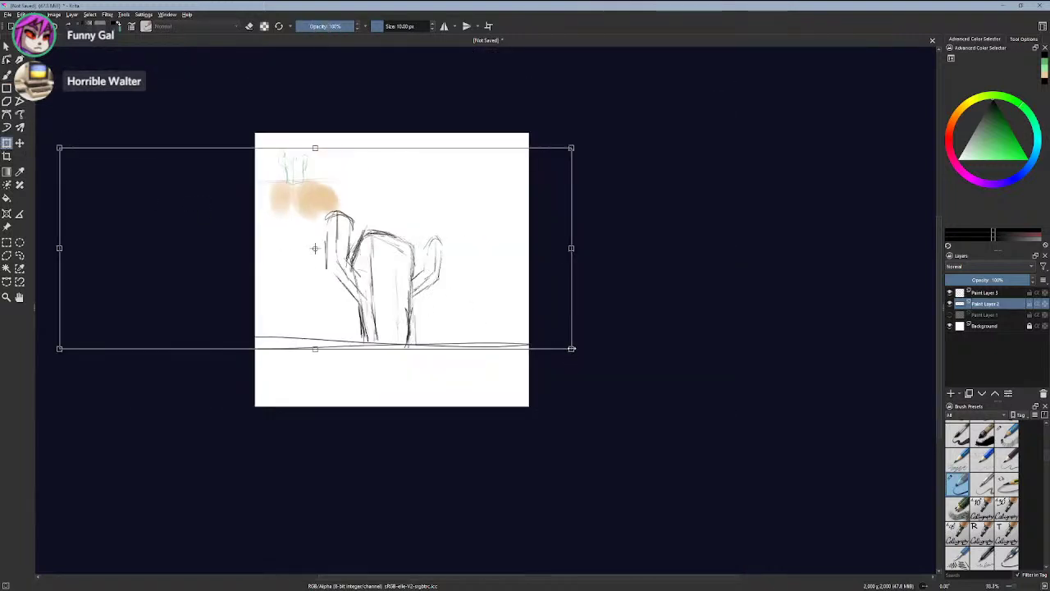
pyautogui.moveTo(572, 347); pyautogui.dragTo(691, 381)
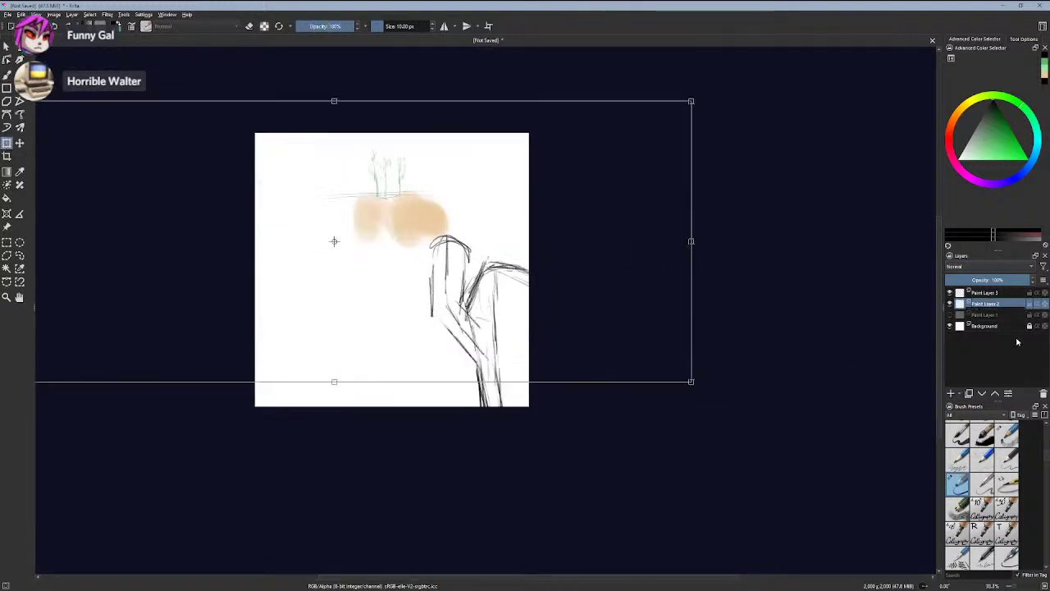
pyautogui.hotkey('ctrl', 'z')
pyautogui.moveTo(533, 324); pyautogui.dragTo(476, 290)
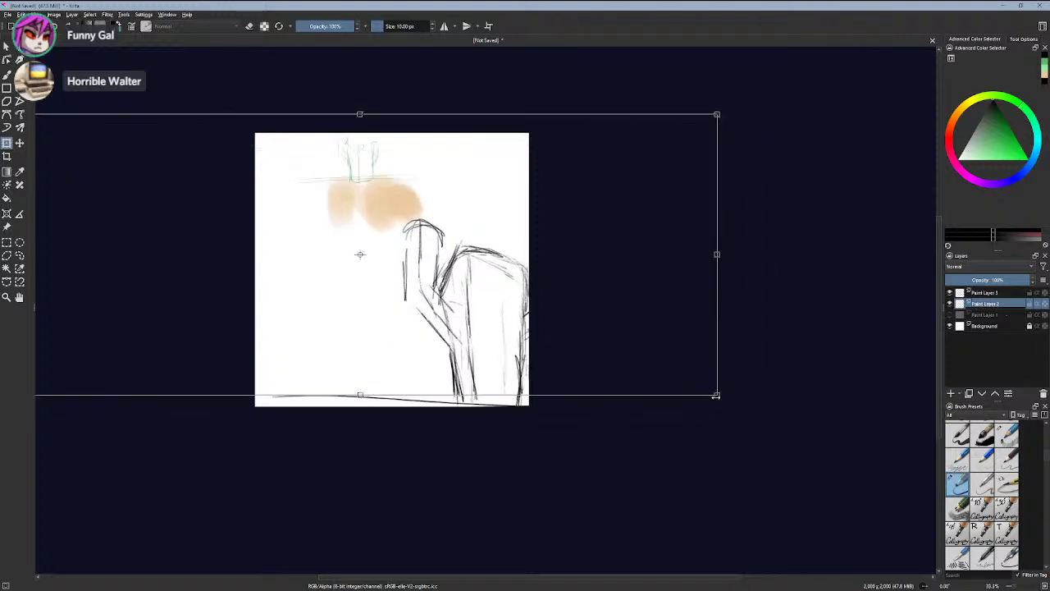
pyautogui.moveTo(717, 395); pyautogui.dragTo(825, 481)
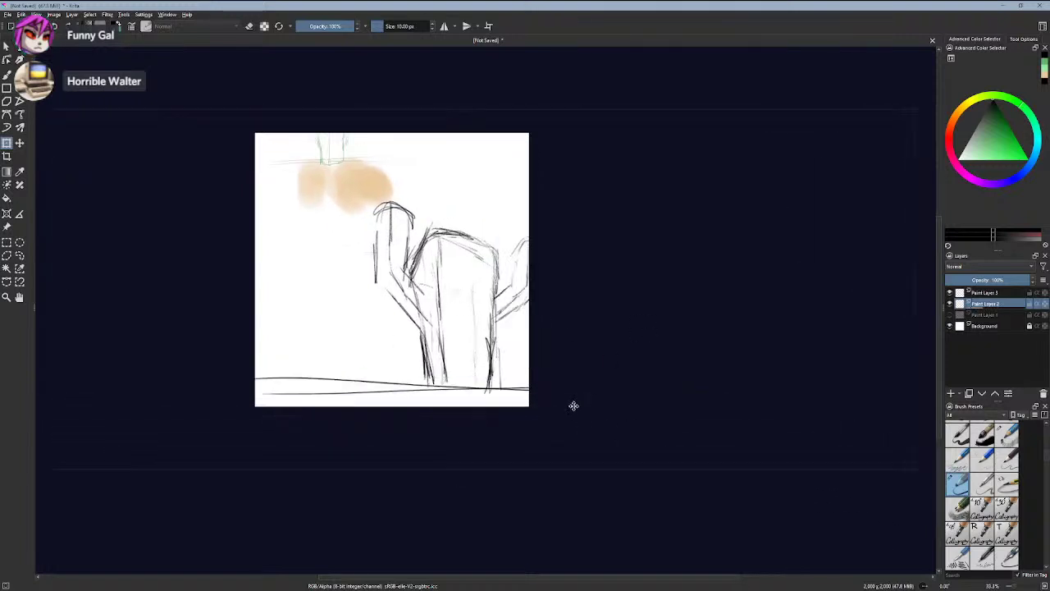
pyautogui.moveTo(497, 373); pyautogui.dragTo(441, 341)
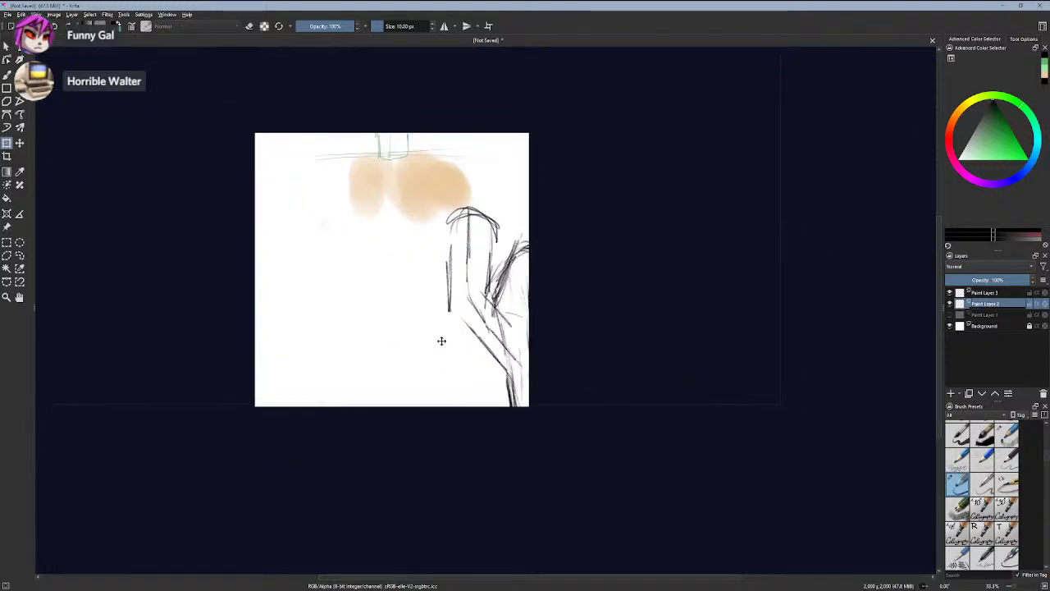
# - Scale the Paint Layer 2 sketch down slightly and move it so the whole cactus and ground line fit inside the canvas
pyautogui.scroll(-2, 506, 368)
pyautogui.scroll(2, 506, 368)
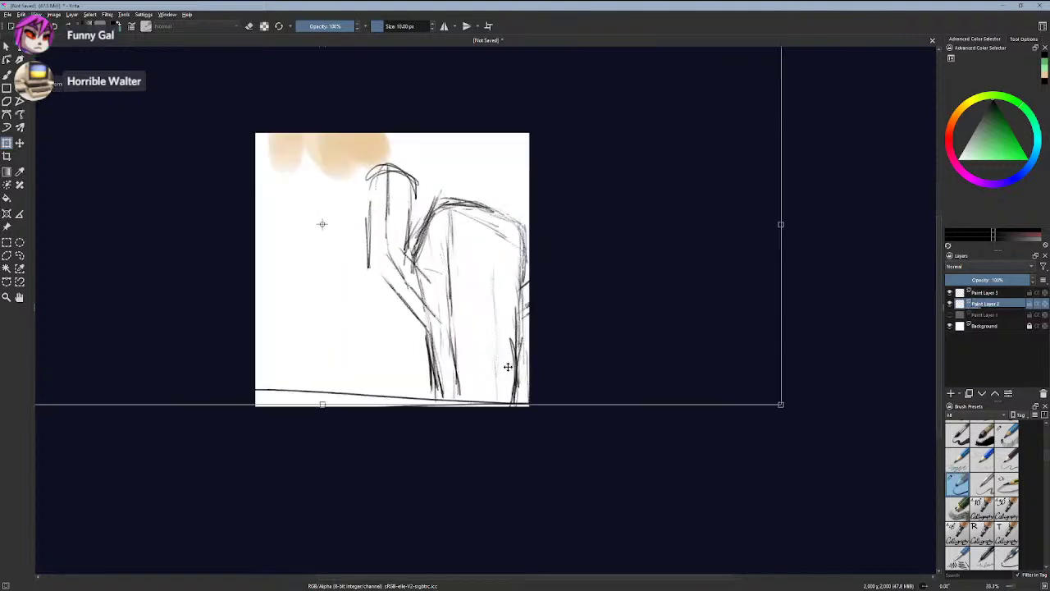
pyautogui.moveTo(457, 356); pyautogui.dragTo(415, 363)
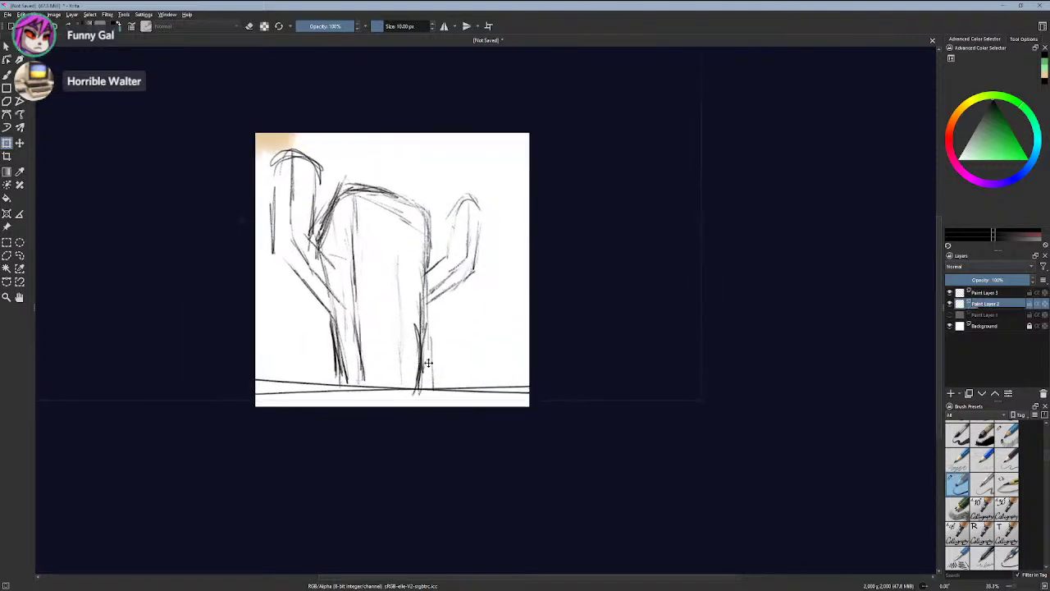
pyautogui.moveTo(701, 400); pyautogui.dragTo(599, 361)
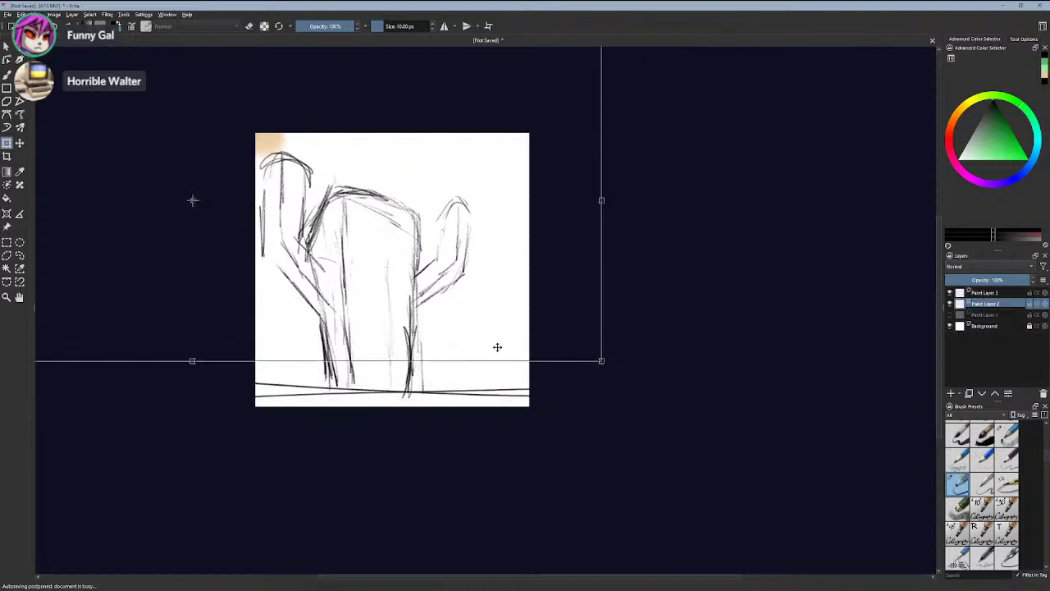
pyautogui.moveTo(357, 284); pyautogui.dragTo(481, 335)
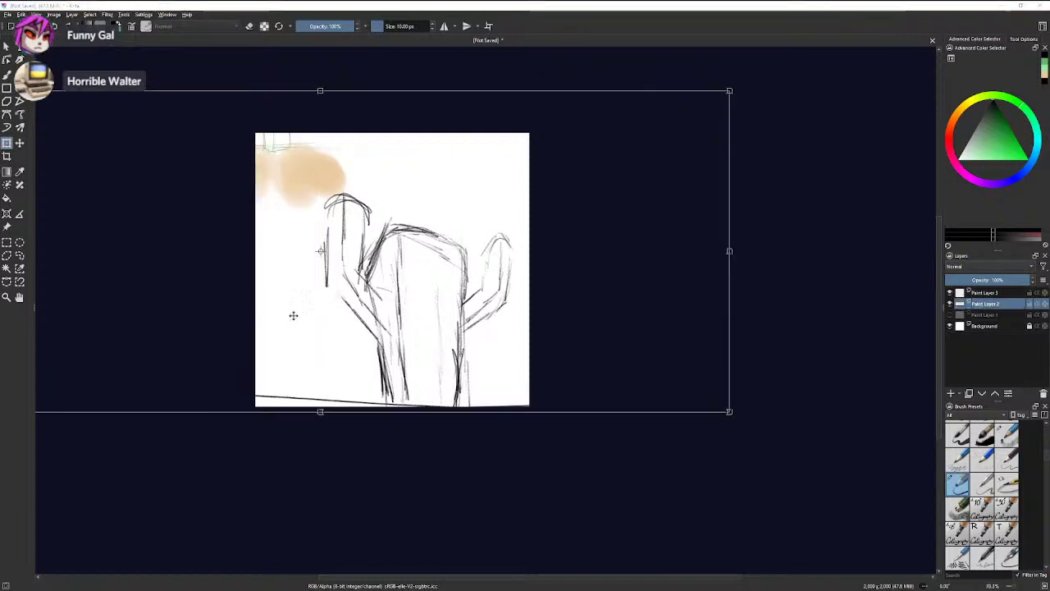
pyautogui.moveTo(358, 324)
pyautogui.mouseDown()
pyautogui.moveTo(335, 325)
pyautogui.moveTo(318, 303)
pyautogui.mouseUp()
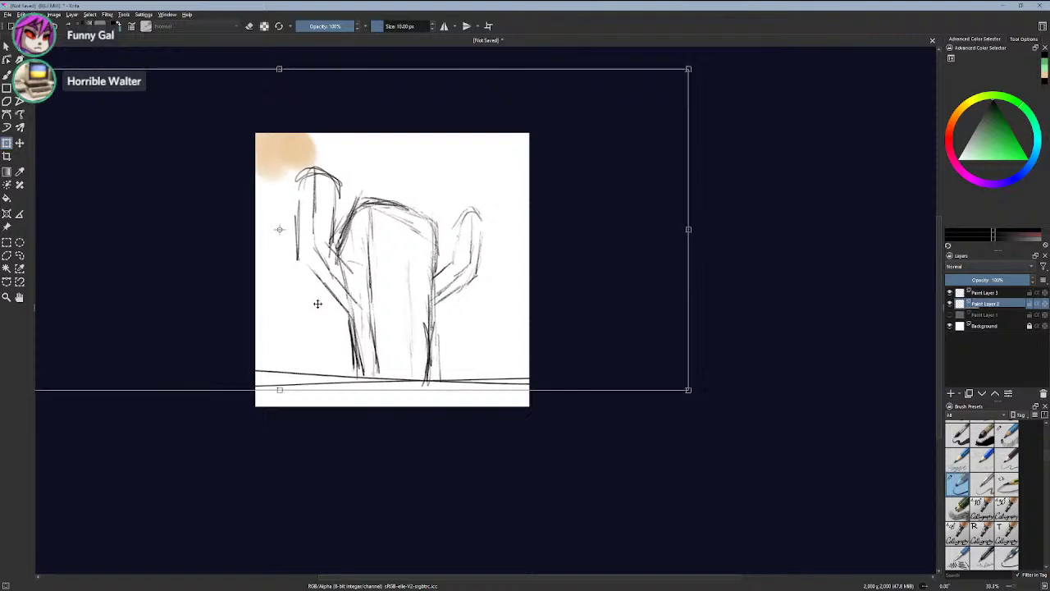
pyautogui.click(7, 74)
# - Identify the layers' contents by toggling their visibility, and make Paint Layer 3 the active layer for drawing
pyautogui.scroll(3, 341, 225)
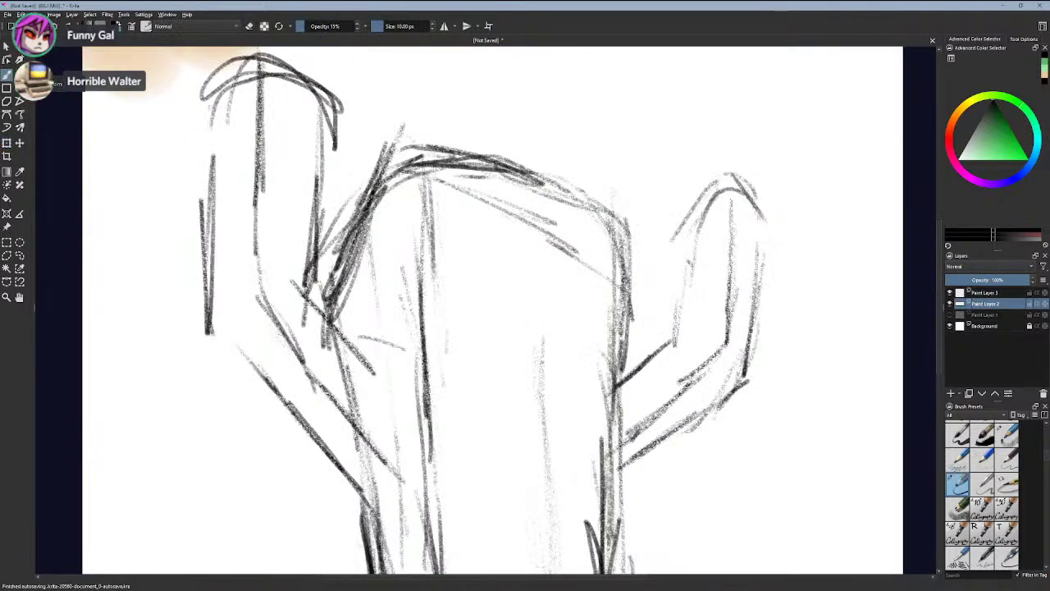
pyautogui.click(949, 304)
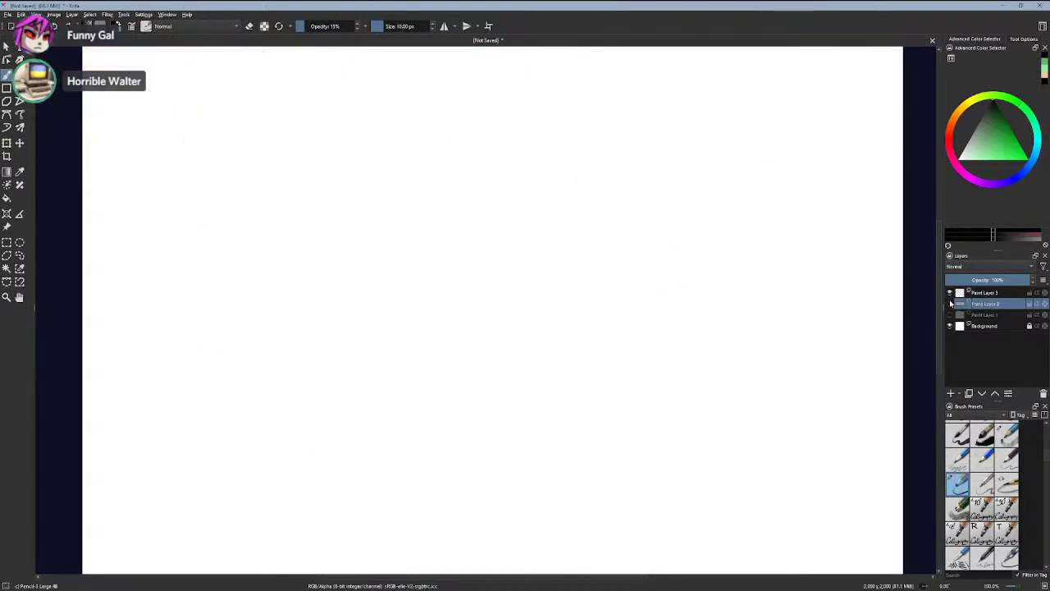
pyautogui.click(950, 303)
pyautogui.click(955, 292)
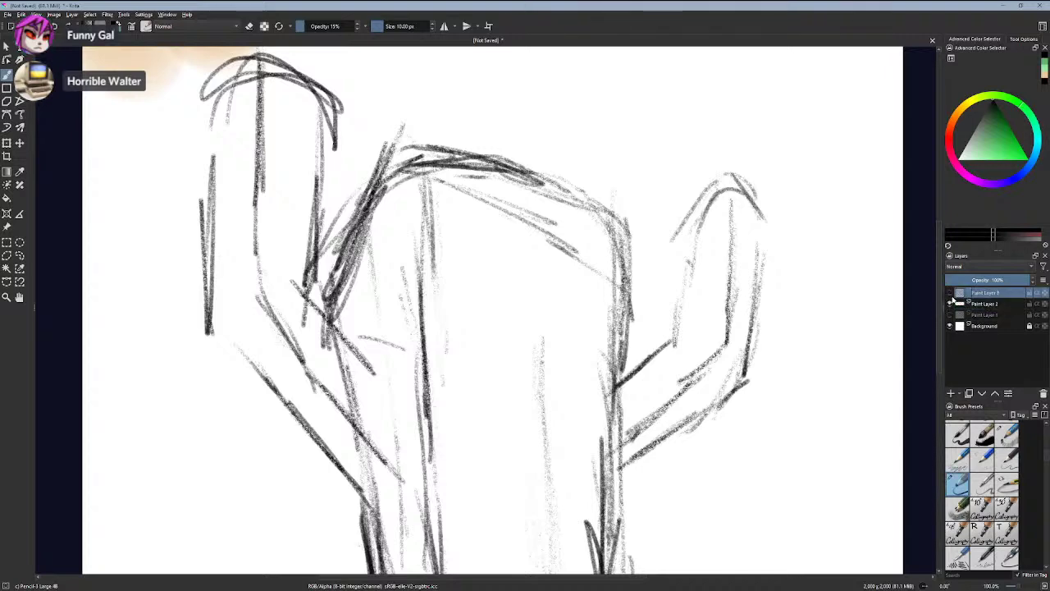
pyautogui.click(950, 293)
pyautogui.click(950, 326)
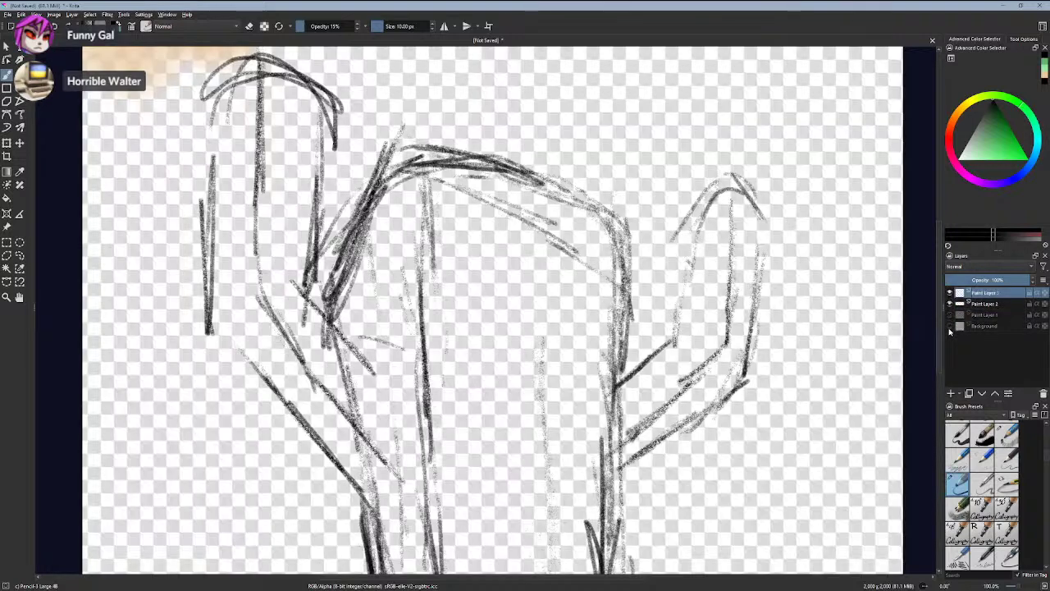
pyautogui.click(949, 326)
pyautogui.click(950, 304)
pyautogui.click(950, 303)
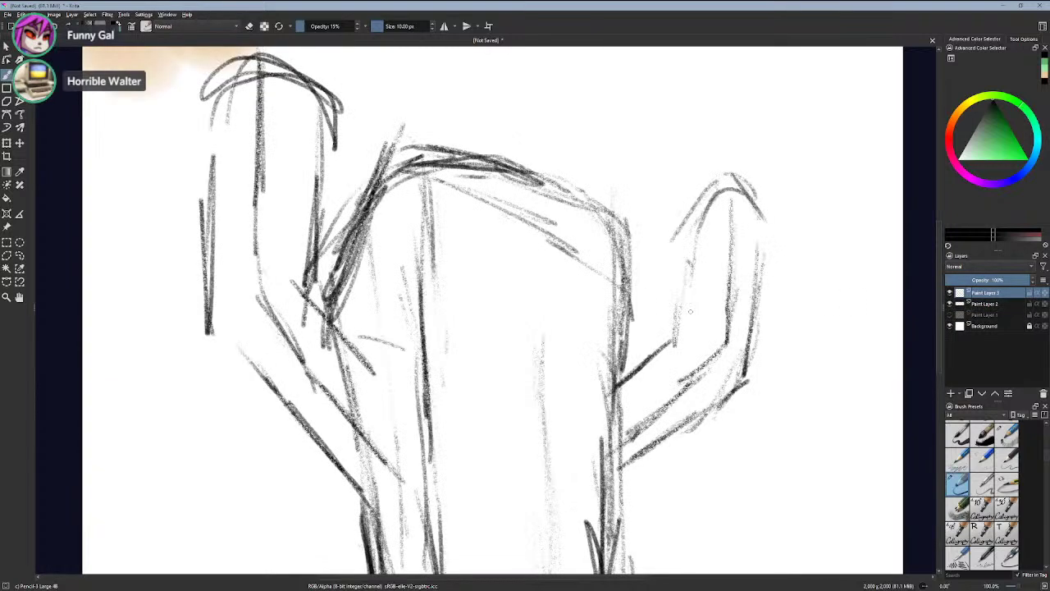
# - Try to sketch a round eye just inside the trunk's upper right edge on Paint Layer 3
pyautogui.moveTo(447, 250)
pyautogui.mouseDown()
pyautogui.moveTo(459, 246)
pyautogui.moveTo(504, 274)
pyautogui.moveTo(463, 232)
pyautogui.mouseUp()
pyautogui.hotkey('ctrl', 'z')
pyautogui.hotkey('ctrl', 'z')
pyautogui.moveTo(597, 259)
pyautogui.mouseDown()
pyautogui.moveTo(577, 316)
pyautogui.moveTo(609, 279)
pyautogui.moveTo(584, 249)
pyautogui.moveTo(617, 295)
pyautogui.moveTo(566, 324)
pyautogui.moveTo(578, 330)
pyautogui.mouseUp()
pyautogui.hotkey('ctrl', 'z')
pyautogui.hotkey('ctrl', 'z')
pyautogui.hotkey('ctrl', 'z')
pyautogui.hotkey('ctrl', 'z')
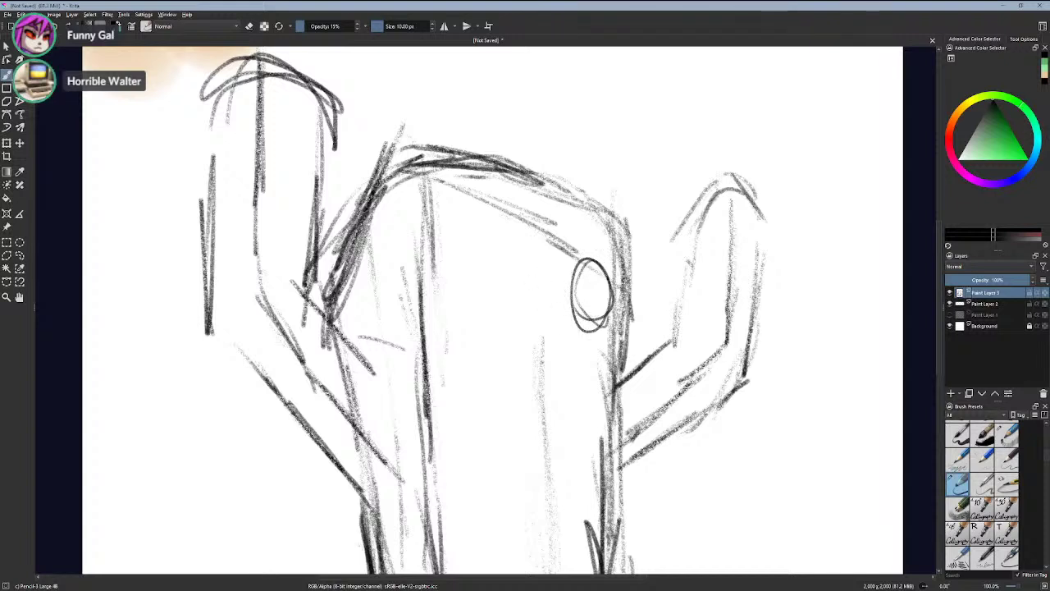
pyautogui.moveTo(605, 263)
pyautogui.mouseDown()
pyautogui.moveTo(566, 283)
pyautogui.moveTo(619, 329)
pyautogui.moveTo(578, 261)
pyautogui.moveTo(583, 332)
pyautogui.mouseUp()
pyautogui.moveTo(566, 281)
pyautogui.mouseDown()
pyautogui.moveTo(574, 331)
pyautogui.moveTo(558, 307)
pyautogui.moveTo(579, 333)
pyautogui.mouseUp()
pyautogui.moveTo(574, 261); pyautogui.dragTo(575, 292)
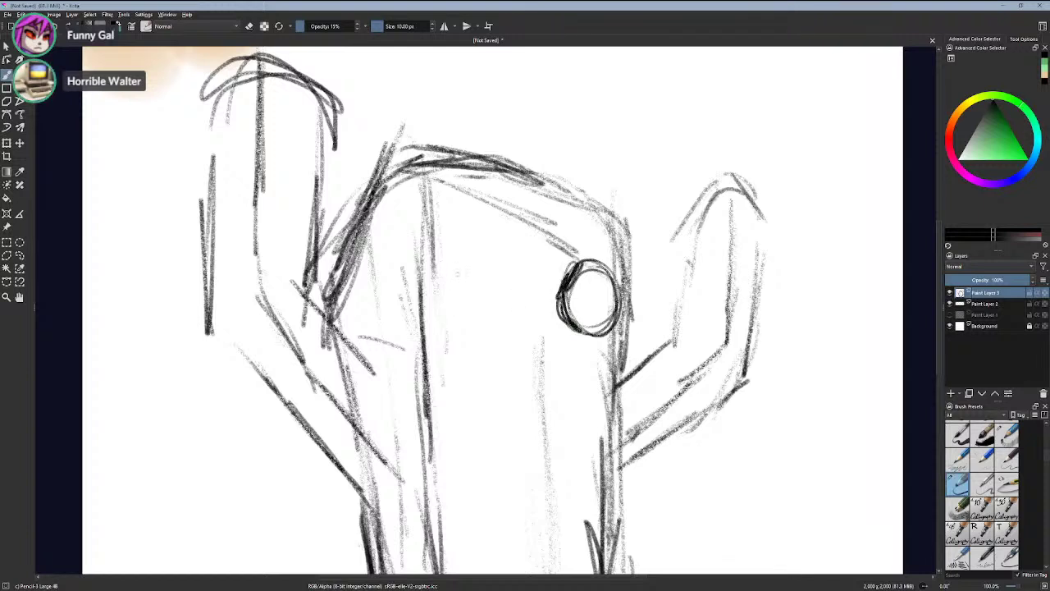
pyautogui.moveTo(493, 261)
pyautogui.mouseDown()
pyautogui.moveTo(473, 313)
pyautogui.moveTo(486, 262)
pyautogui.mouseUp()
pyautogui.moveTo(472, 310)
pyautogui.mouseDown()
pyautogui.moveTo(515, 287)
pyautogui.moveTo(503, 322)
pyautogui.moveTo(556, 290)
pyautogui.moveTo(496, 339)
pyautogui.moveTo(514, 331)
pyautogui.moveTo(491, 324)
pyautogui.moveTo(522, 341)
pyautogui.mouseUp()
pyautogui.hotkey('ctrl', 'z')
pyautogui.hotkey('ctrl', 'z')
pyautogui.hotkey('ctrl', 'z')
pyautogui.hotkey('ctrl', 'z')
pyautogui.hotkey('ctrl', 'z')
pyautogui.hotkey('ctrl', 'z')
pyautogui.hotkey('ctrl', 'z')
pyautogui.hotkey('ctrl', 'z')
pyautogui.hotkey('ctrl', 'z')
pyautogui.hotkey('ctrl', 'z')
pyautogui.hotkey('ctrl', 'z')
pyautogui.hotkey('ctrl', 'z')
pyautogui.hotkey('ctrl', 'z')
pyautogui.hotkey('ctrl', 'z')
# - Try to sketch short angular strokes for a facial feature in the middle of the upper trunk
pyautogui.click(498, 304)
pyautogui.hotkey('ctrl', 'z')
pyautogui.moveTo(497, 303); pyautogui.dragTo(525, 334)
pyautogui.moveTo(500, 297)
pyautogui.mouseDown()
pyautogui.moveTo(496, 332)
pyautogui.moveTo(522, 341)
pyautogui.moveTo(568, 350)
pyautogui.moveTo(577, 317)
pyautogui.mouseUp()
pyautogui.moveTo(543, 336); pyautogui.dragTo(576, 318)
pyautogui.hotkey('ctrl', 'z')
pyautogui.hotkey('ctrl', 'z')
pyautogui.hotkey('ctrl', 'z')
pyautogui.hotkey('ctrl', 'z')
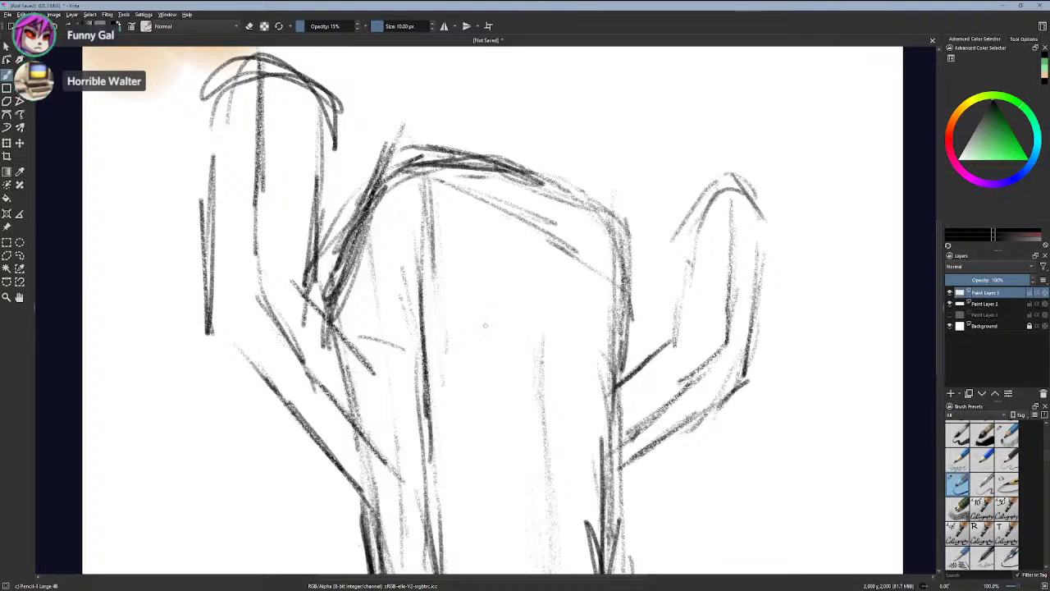
pyautogui.moveTo(462, 311)
pyautogui.mouseDown()
pyautogui.moveTo(472, 350)
pyautogui.moveTo(517, 324)
pyautogui.mouseUp()
# - Try to sketch a pair of pointed cat ears on top of the trunk
pyautogui.moveTo(424, 167)
pyautogui.mouseDown()
pyautogui.moveTo(454, 107)
pyautogui.moveTo(433, 148)
pyautogui.moveTo(409, 107)
pyautogui.mouseUp()
pyautogui.hotkey('ctrl', 'z')
pyautogui.moveTo(389, 181)
pyautogui.mouseDown()
pyautogui.moveTo(416, 93)
pyautogui.moveTo(462, 148)
pyautogui.mouseUp()
pyautogui.moveTo(416, 98)
pyautogui.mouseDown()
pyautogui.moveTo(471, 157)
pyautogui.moveTo(384, 162)
pyautogui.mouseUp()
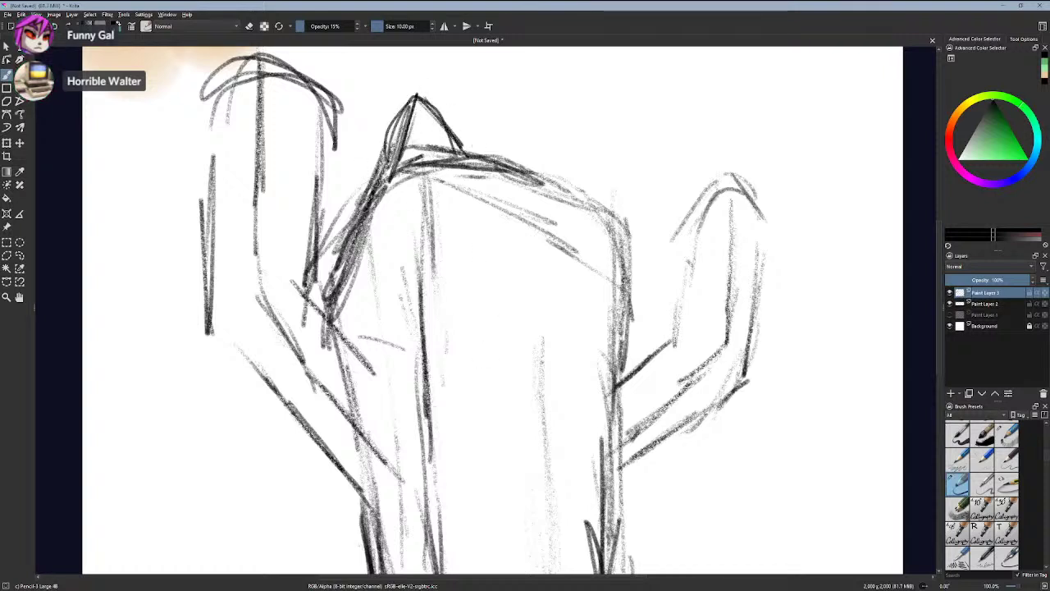
pyautogui.moveTo(493, 164)
pyautogui.mouseDown()
pyautogui.moveTo(515, 131)
pyautogui.moveTo(549, 117)
pyautogui.moveTo(578, 196)
pyautogui.mouseUp()
pyautogui.hotkey('ctrl', 'z')
pyautogui.hotkey('ctrl', 'z')
pyautogui.hotkey('ctrl', 'z')
pyautogui.moveTo(502, 168); pyautogui.dragTo(548, 117)
pyautogui.moveTo(548, 117); pyautogui.dragTo(590, 193)
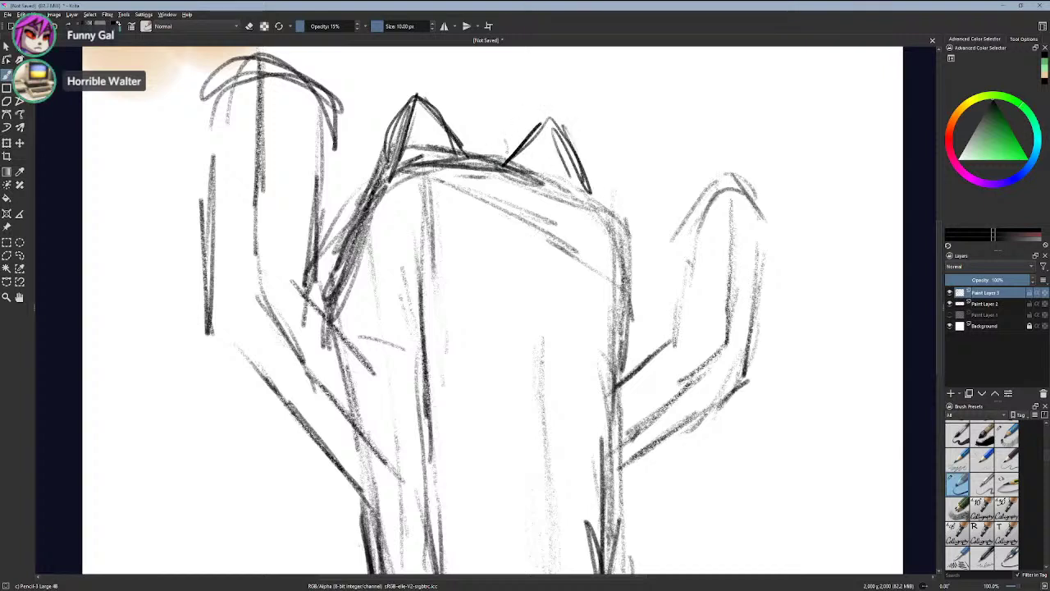
pyautogui.hotkey('ctrl', 'z')
pyautogui.hotkey('ctrl', 'z')
pyautogui.hotkey('ctrl', 'z')
pyautogui.hotkey('ctrl', 'z')
pyautogui.hotkey('ctrl', 'z')
pyautogui.hotkey('ctrl', 'z')
pyautogui.hotkey('ctrl', 'z')
pyautogui.hotkey('ctrl', 'z')
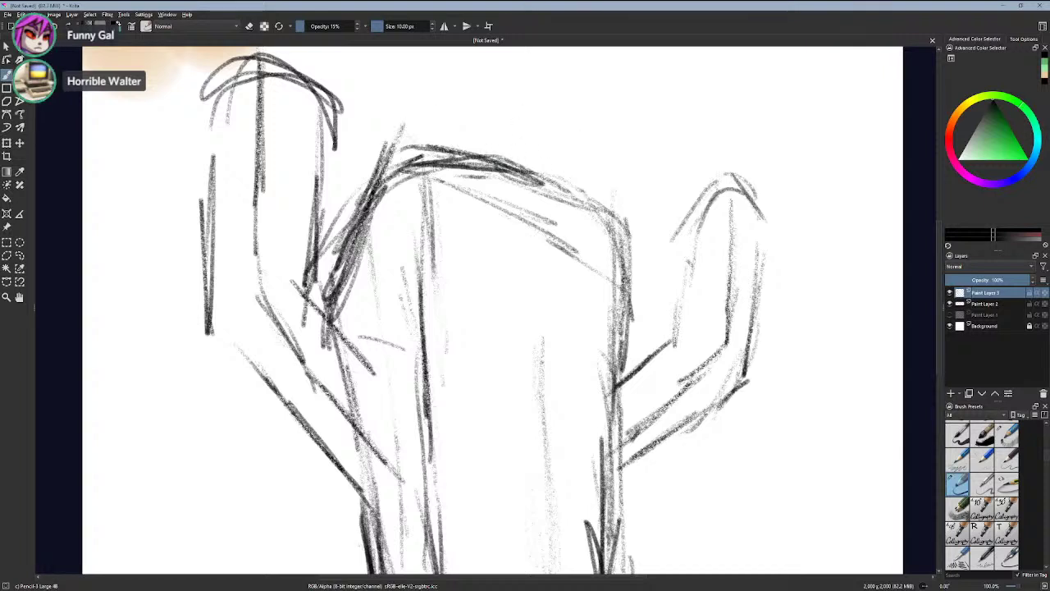
pyautogui.hotkey('ctrl', 'z')
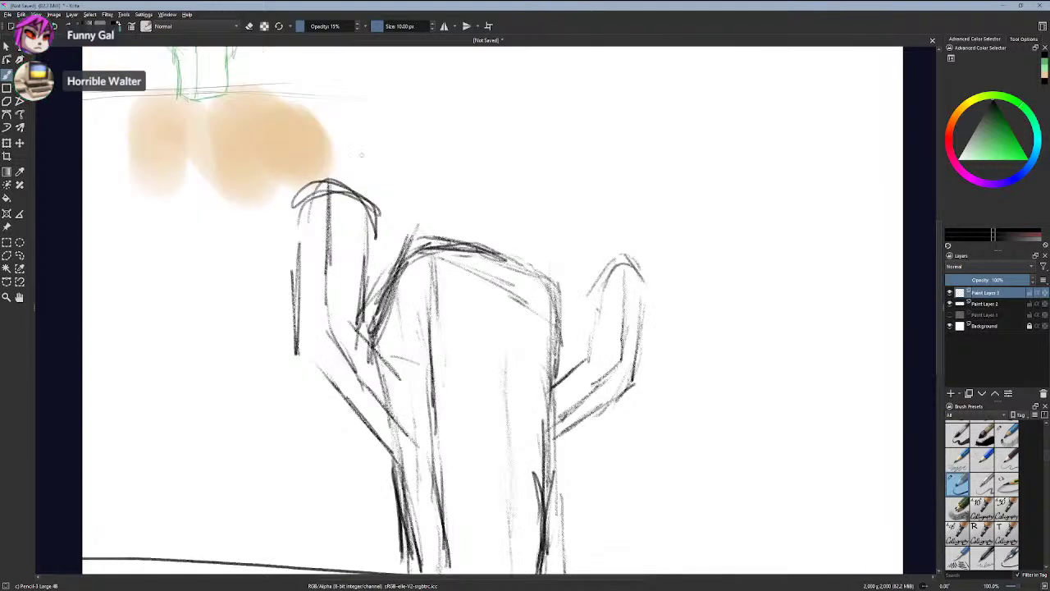
# - Try to sketch a curved stalk rising from the trunk's top to the right
pyautogui.scroll(-5, 377, 262)
pyautogui.scroll(10, 388, 257)
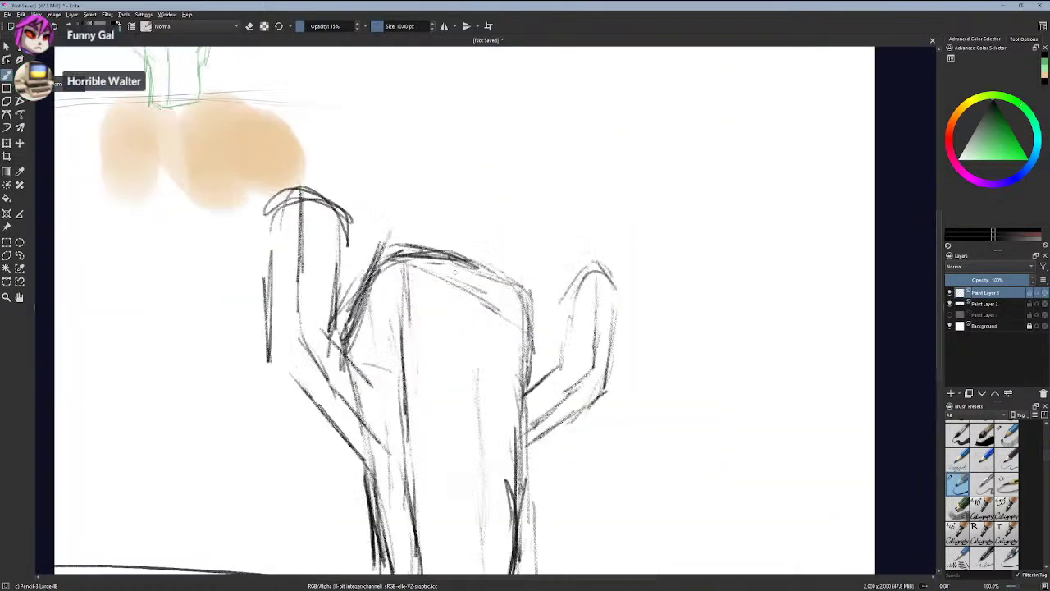
pyautogui.moveTo(484, 243)
pyautogui.mouseDown()
pyautogui.moveTo(472, 246)
pyautogui.moveTo(548, 157)
pyautogui.mouseUp()
pyautogui.moveTo(562, 153); pyautogui.dragTo(664, 116)
pyautogui.moveTo(628, 116); pyautogui.dragTo(671, 303)
pyautogui.scroll(-6, 365, 215)
pyautogui.scroll(3, 385, 201)
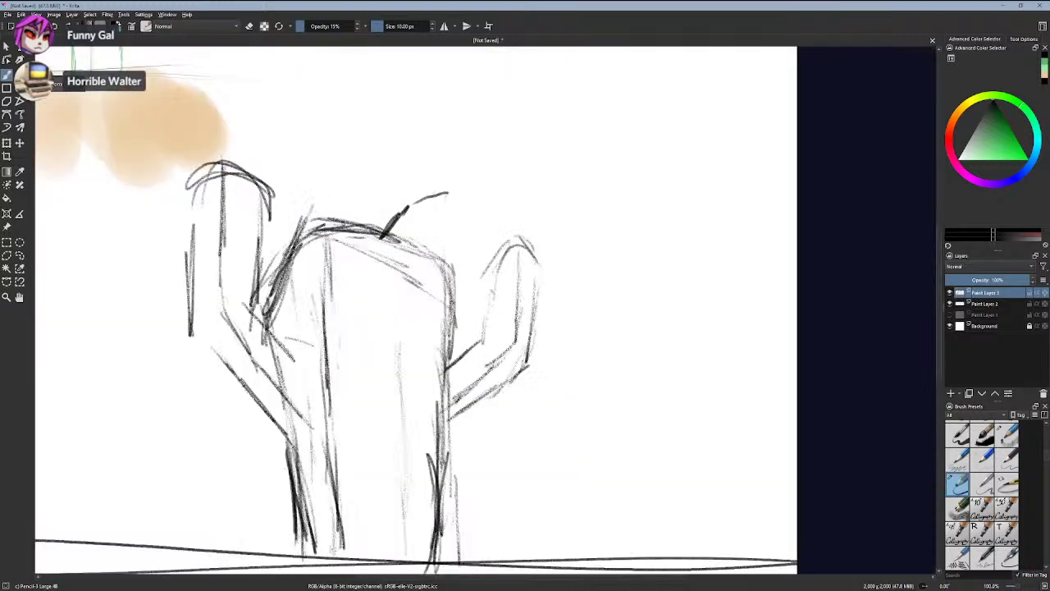
pyautogui.scroll(5, 414, 228)
pyautogui.hotkey('ctrl', 'z')
# - Sketch a pointed cat ear on the right part of the trunk's top outline
pyautogui.moveTo(342, 181); pyautogui.dragTo(342, 236)
pyautogui.moveTo(487, 282)
pyautogui.mouseDown()
pyautogui.moveTo(449, 187)
pyautogui.moveTo(490, 297)
pyautogui.mouseUp()
pyautogui.moveTo(339, 232); pyautogui.dragTo(346, 161)
pyautogui.moveTo(339, 233)
pyautogui.mouseDown()
pyautogui.moveTo(347, 134)
pyautogui.moveTo(366, 134)
pyautogui.moveTo(445, 195)
pyautogui.mouseUp()
pyautogui.moveTo(379, 116); pyautogui.dragTo(469, 225)
pyautogui.moveTo(346, 199); pyautogui.dragTo(369, 105)
pyautogui.moveTo(367, 102); pyautogui.dragTo(417, 172)
# - Sketch a matching pointed ear on the left part of the trunk's top, undoing the last trial strokes
pyautogui.moveTo(305, 234); pyautogui.dragTo(194, 92)
pyautogui.moveTo(133, 214)
pyautogui.mouseDown()
pyautogui.moveTo(179, 87)
pyautogui.moveTo(290, 218)
pyautogui.mouseUp()
pyautogui.moveTo(238, 126); pyautogui.dragTo(287, 243)
pyautogui.moveTo(259, 166); pyautogui.dragTo(287, 240)
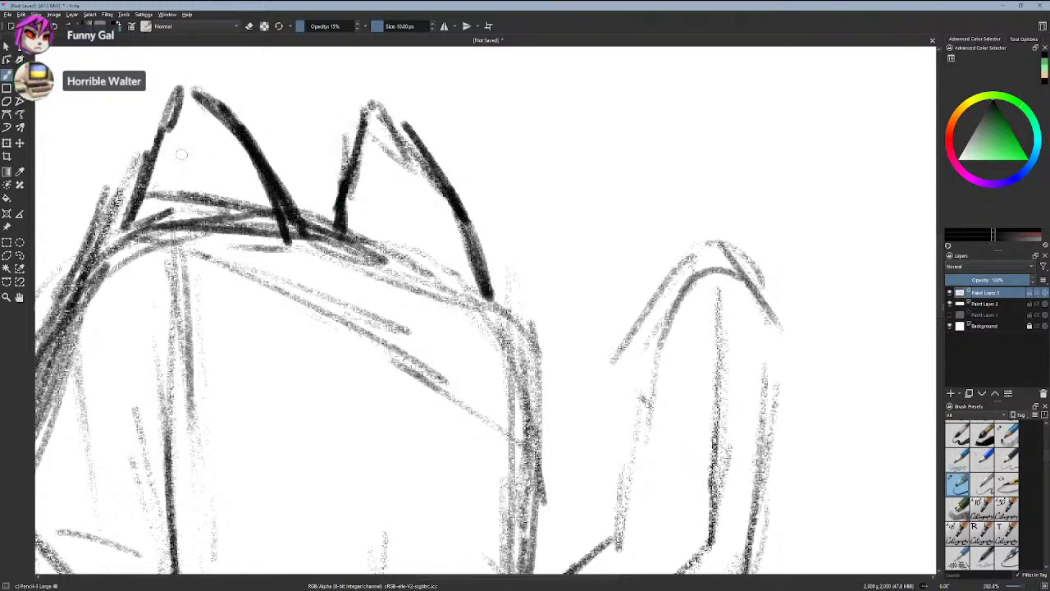
pyautogui.moveTo(165, 201); pyautogui.dragTo(193, 102)
pyautogui.moveTo(132, 223); pyautogui.dragTo(185, 90)
pyautogui.scroll(-3, 178, 157)
pyautogui.scroll(1, 160, 168)
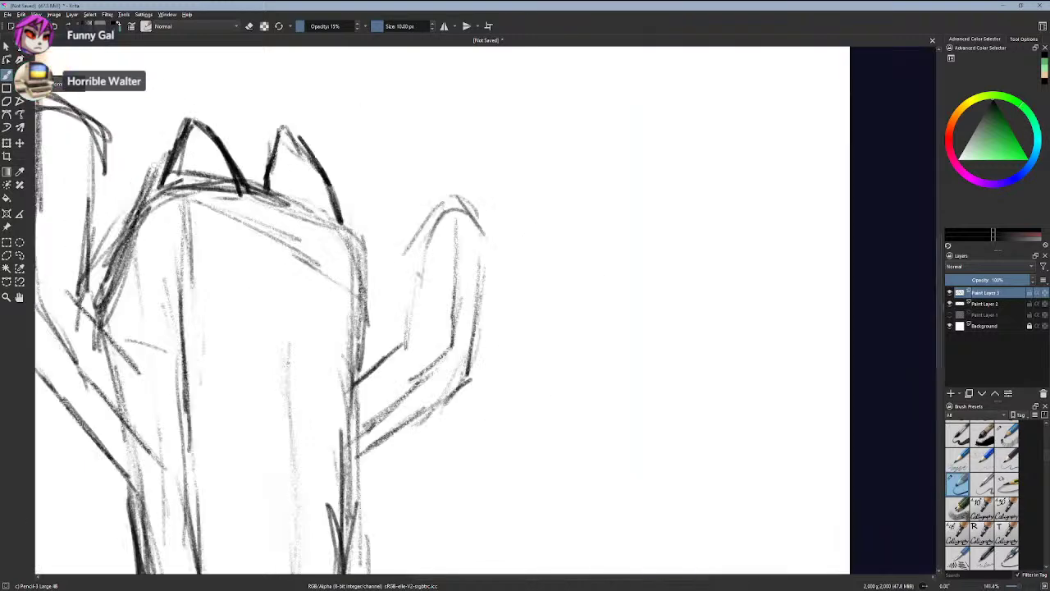
pyautogui.hotkey('ctrl', 'z')
pyautogui.hotkey('ctrl', 'z')
# - Widen both ears with slanted outer strokes on their left sides and thicken their right edges
pyautogui.moveTo(182, 120)
pyautogui.mouseDown()
pyautogui.moveTo(159, 178)
pyautogui.moveTo(141, 189)
pyautogui.mouseUp()
pyautogui.moveTo(282, 127)
pyautogui.mouseDown()
pyautogui.moveTo(264, 180)
pyautogui.moveTo(246, 193)
pyautogui.mouseUp()
pyautogui.moveTo(304, 152); pyautogui.dragTo(325, 205)
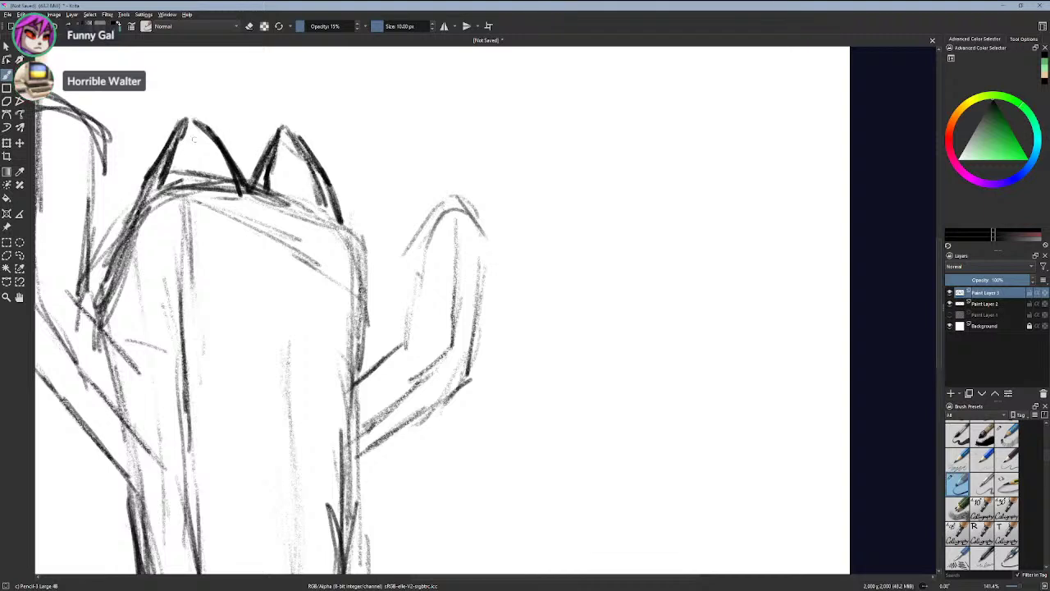
pyautogui.moveTo(212, 140); pyautogui.dragTo(230, 184)
pyautogui.moveTo(197, 122); pyautogui.dragTo(235, 188)
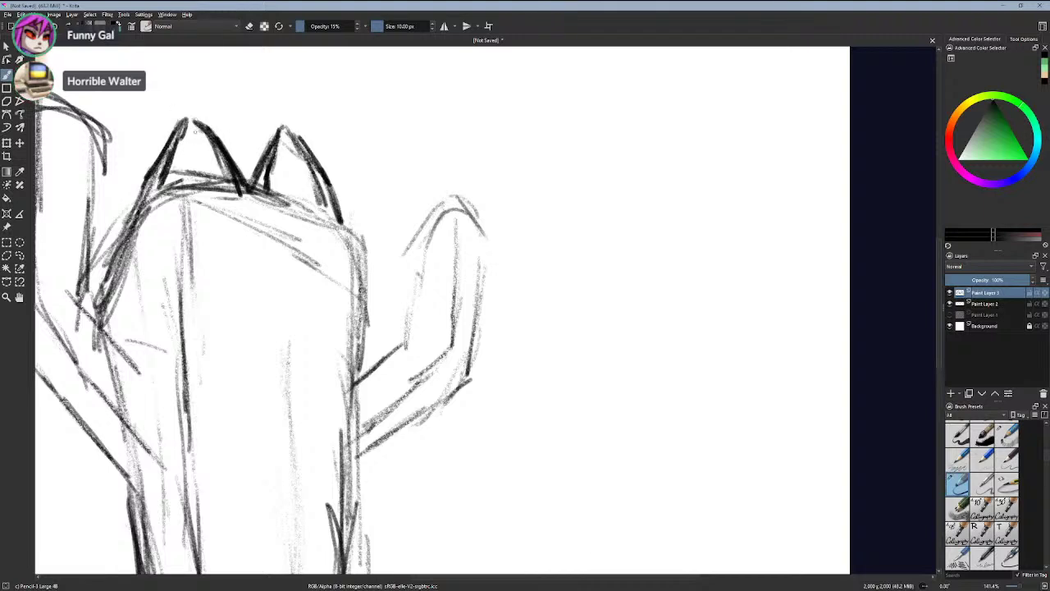
# - Hatch the insides of both ears with short curved strokes, adding darker marks near their right edges
pyautogui.moveTo(179, 140); pyautogui.dragTo(210, 139)
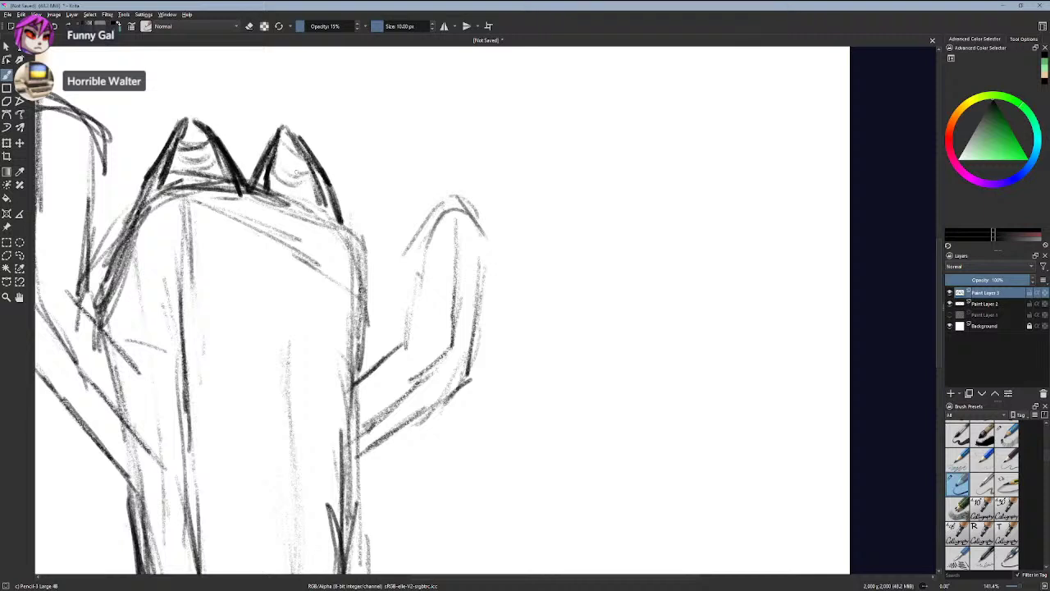
pyautogui.moveTo(283, 170); pyautogui.dragTo(318, 185)
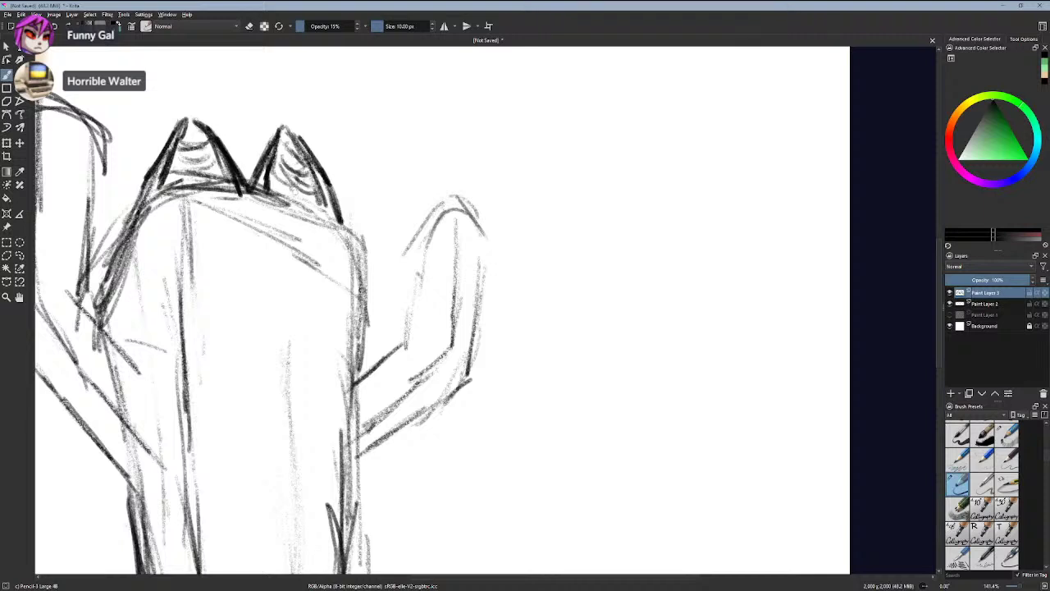
pyautogui.moveTo(306, 182)
pyautogui.mouseDown()
pyautogui.moveTo(324, 190)
pyautogui.moveTo(330, 216)
pyautogui.mouseUp()
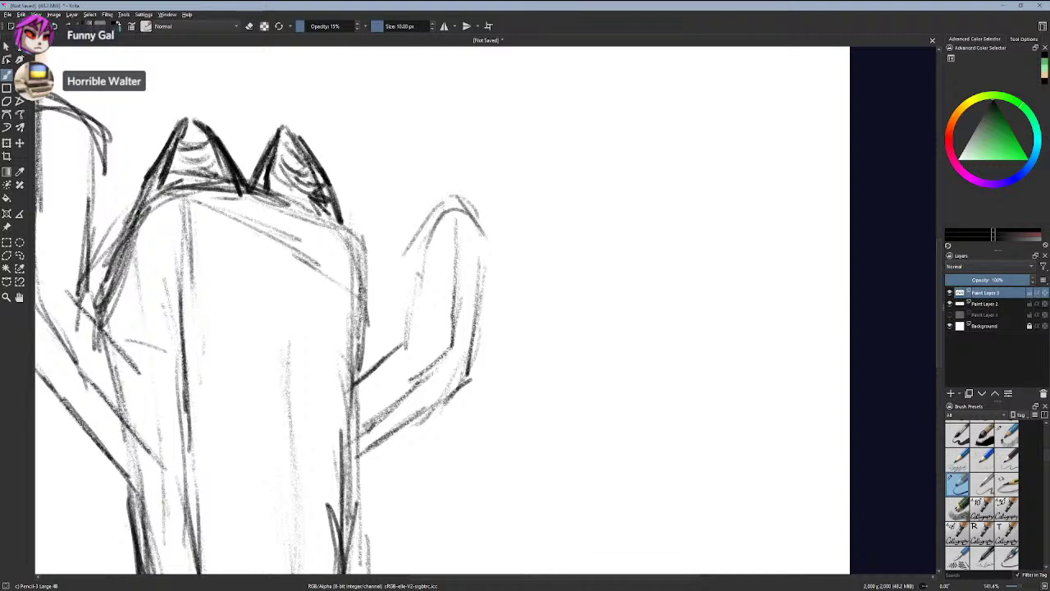
pyautogui.moveTo(202, 172)
pyautogui.mouseDown()
pyautogui.moveTo(219, 194)
pyautogui.moveTo(215, 157)
pyautogui.mouseUp()
pyautogui.hotkey('ctrl', 'z')
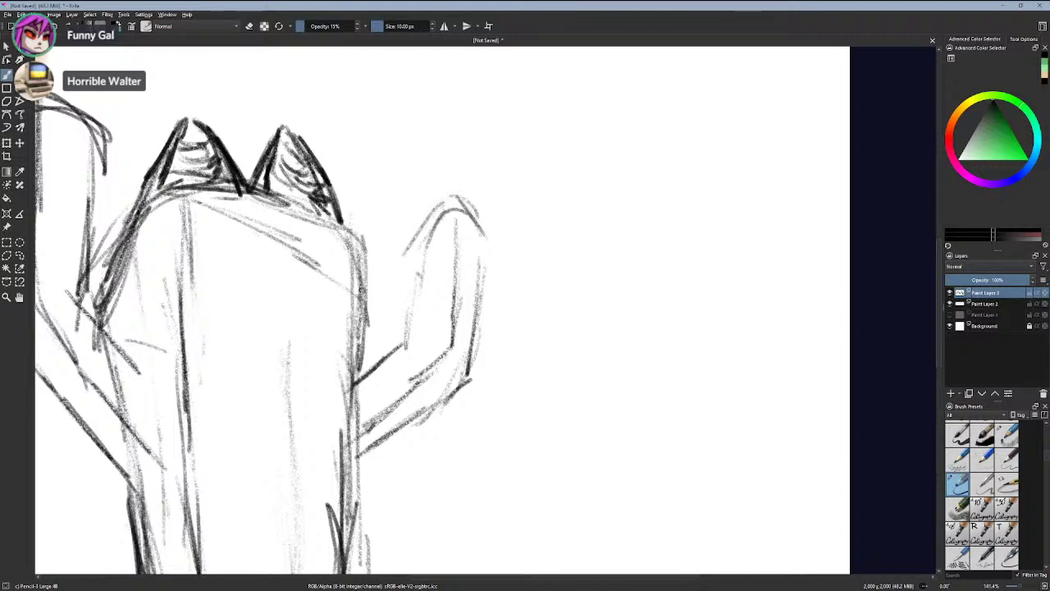
# - Try to sketch two round eyes on the upper trunk below the ears
pyautogui.moveTo(235, 233)
pyautogui.mouseDown()
pyautogui.moveTo(246, 246)
pyautogui.moveTo(242, 267)
pyautogui.mouseUp()
pyautogui.hotkey('ctrl', 'z')
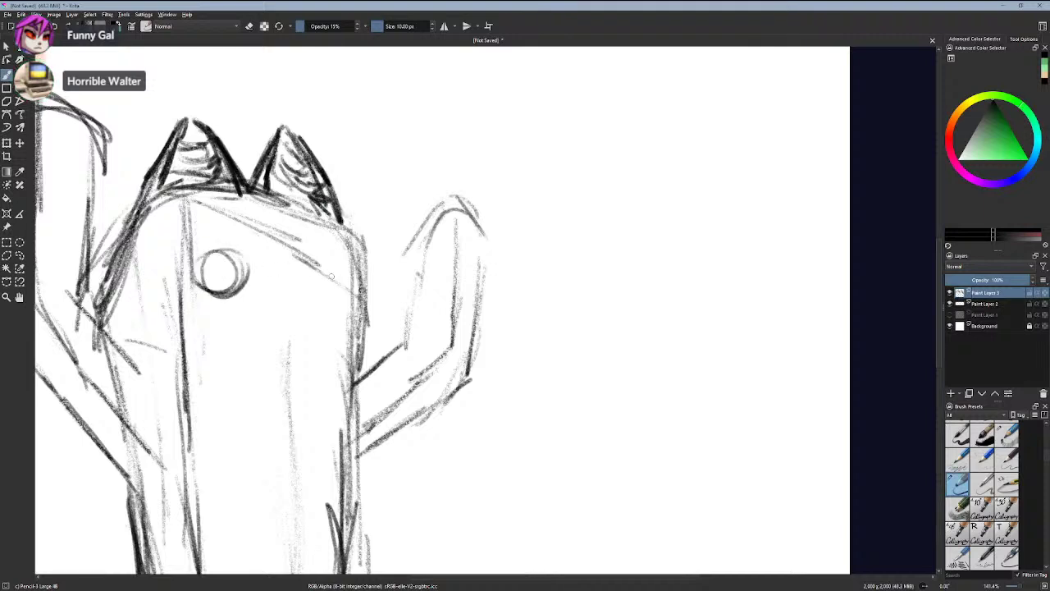
pyautogui.moveTo(344, 270)
pyautogui.mouseDown()
pyautogui.moveTo(308, 289)
pyautogui.moveTo(355, 305)
pyautogui.mouseUp()
pyautogui.moveTo(310, 274); pyautogui.dragTo(338, 313)
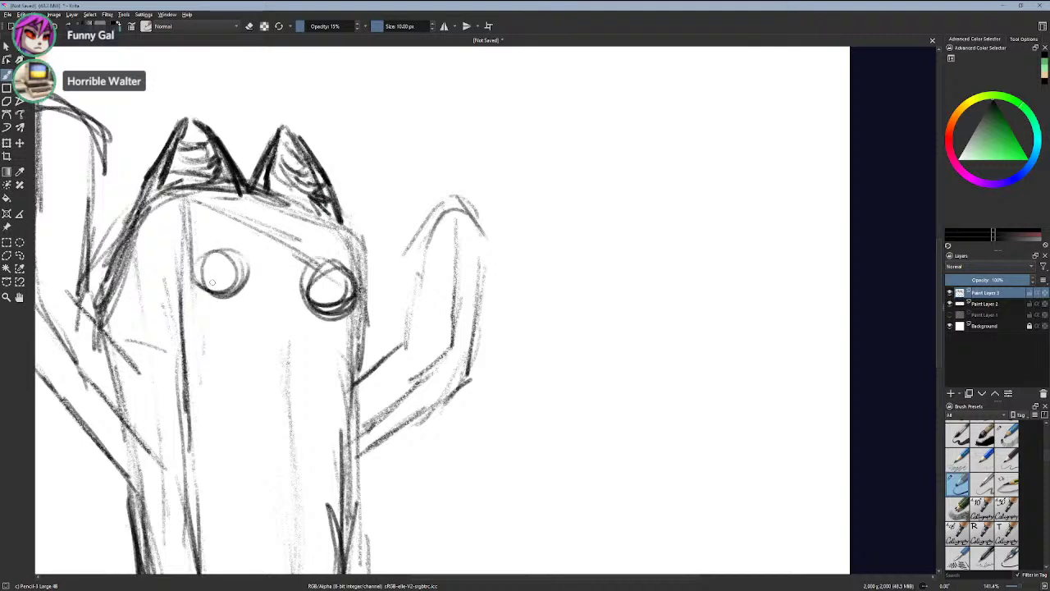
pyautogui.scroll(-3, 212, 282)
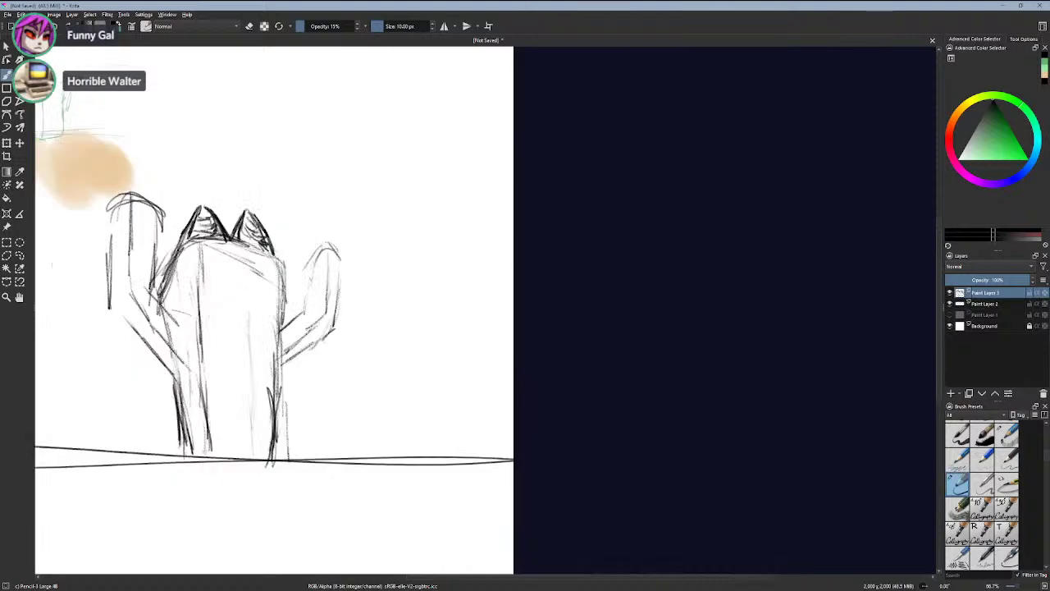
# - Sketch a jagged fur tuft along the trunk's right edge, just above the right arm
pyautogui.scroll(3, 243, 283)
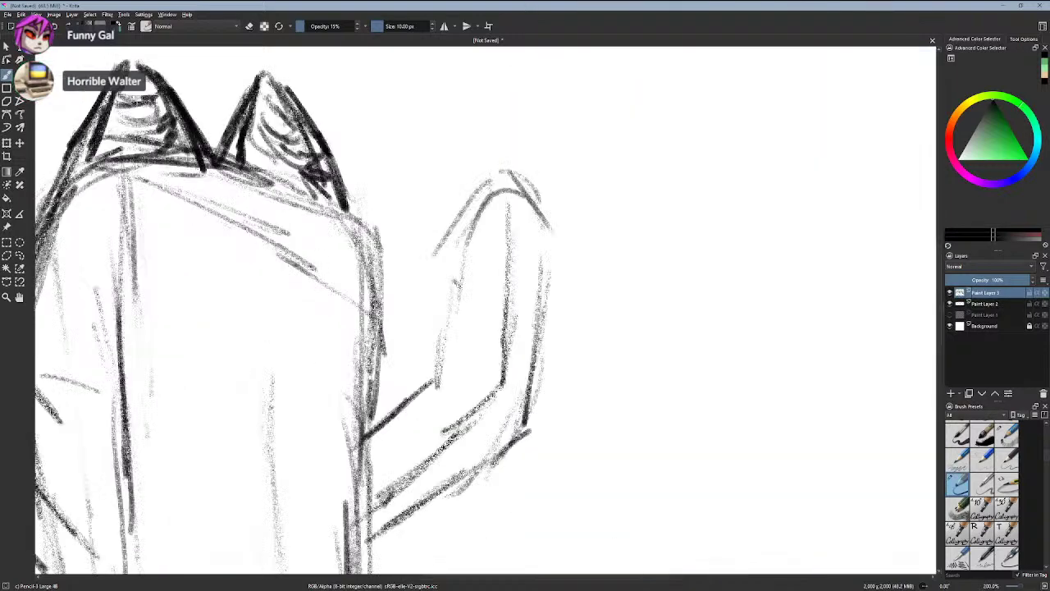
pyautogui.moveTo(381, 272)
pyautogui.mouseDown()
pyautogui.moveTo(382, 353)
pyautogui.moveTo(371, 378)
pyautogui.moveTo(381, 330)
pyautogui.moveTo(385, 353)
pyautogui.moveTo(393, 330)
pyautogui.moveTo(385, 386)
pyautogui.moveTo(361, 386)
pyautogui.mouseUp()
pyautogui.hotkey('ctrl', 'z')
pyautogui.hotkey('ctrl', 'z')
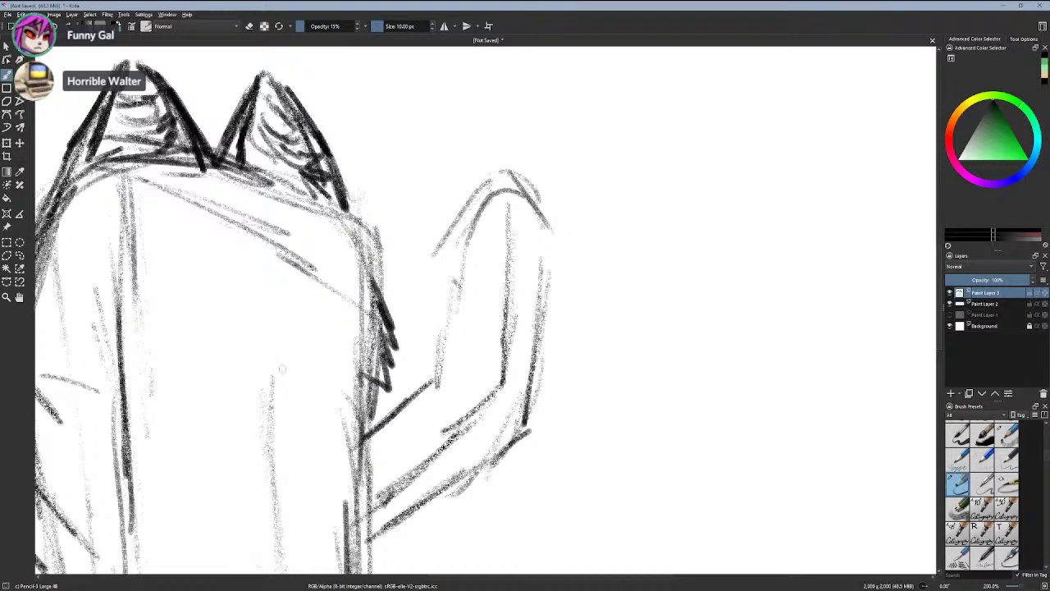
# - Sketch a matching jagged fur tuft along the trunk's left inner rib, undoing trial strokes including the one between the tufts
pyautogui.moveTo(282, 369); pyautogui.dragTo(425, 392)
pyautogui.moveTo(261, 277)
pyautogui.mouseDown()
pyautogui.moveTo(233, 330)
pyautogui.moveTo(239, 388)
pyautogui.moveTo(257, 387)
pyautogui.mouseUp()
pyautogui.hotkey('ctrl', 'z')
pyautogui.moveTo(262, 296)
pyautogui.mouseDown()
pyautogui.moveTo(233, 373)
pyautogui.moveTo(254, 393)
pyautogui.mouseUp()
pyautogui.hotkey('ctrl', 'z')
pyautogui.moveTo(259, 288)
pyautogui.mouseDown()
pyautogui.moveTo(235, 350)
pyautogui.moveTo(248, 402)
pyautogui.moveTo(267, 408)
pyautogui.mouseUp()
pyautogui.moveTo(263, 280)
pyautogui.mouseDown()
pyautogui.moveTo(215, 361)
pyautogui.moveTo(255, 410)
pyautogui.mouseUp()
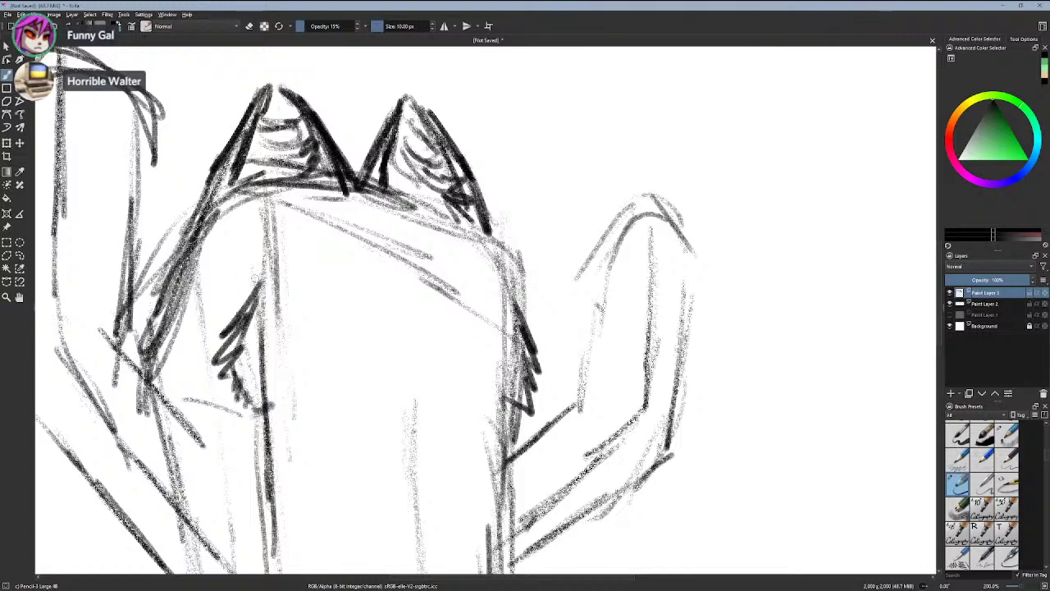
pyautogui.moveTo(267, 260); pyautogui.dragTo(249, 298)
pyautogui.moveTo(264, 238)
pyautogui.mouseDown()
pyautogui.moveTo(246, 292)
pyautogui.moveTo(266, 288)
pyautogui.mouseUp()
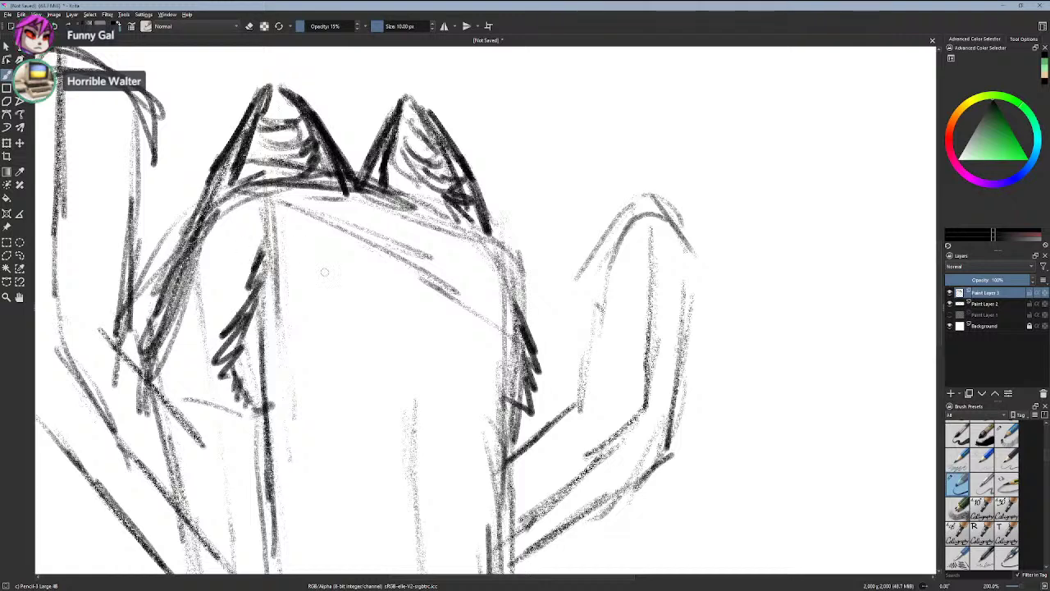
pyautogui.moveTo(278, 342)
pyautogui.mouseDown()
pyautogui.moveTo(332, 302)
pyautogui.moveTo(447, 291)
pyautogui.mouseUp()
pyautogui.hotkey('ctrl', 'z')
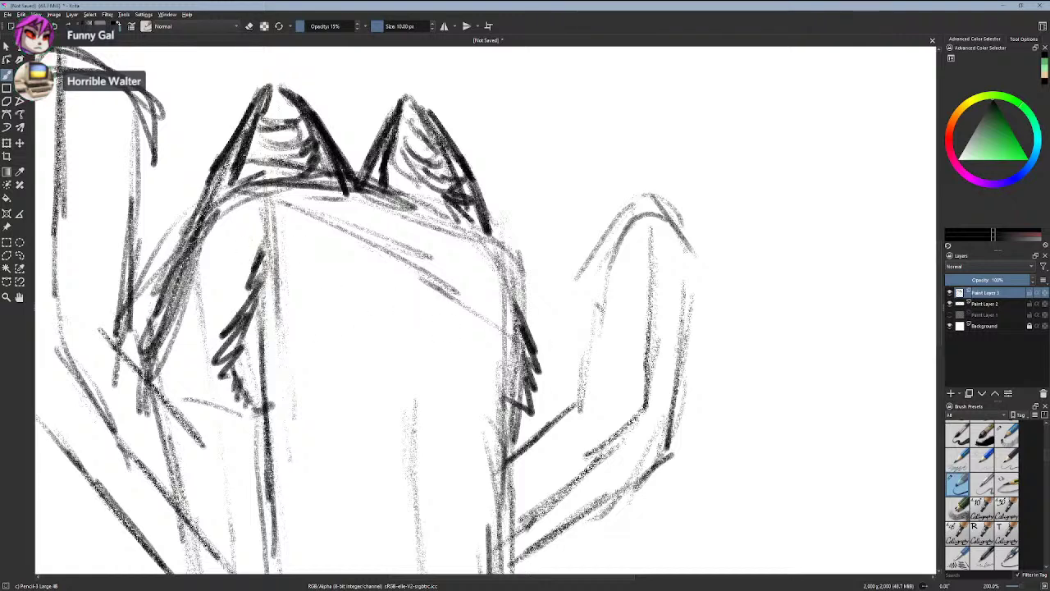
# - Sketch curved horizontal and vertical face guides across the upper trunk, and draw two round eyes on them, redoing the right eye
pyautogui.moveTo(292, 284); pyautogui.dragTo(457, 295)
pyautogui.moveTo(417, 239); pyautogui.dragTo(421, 392)
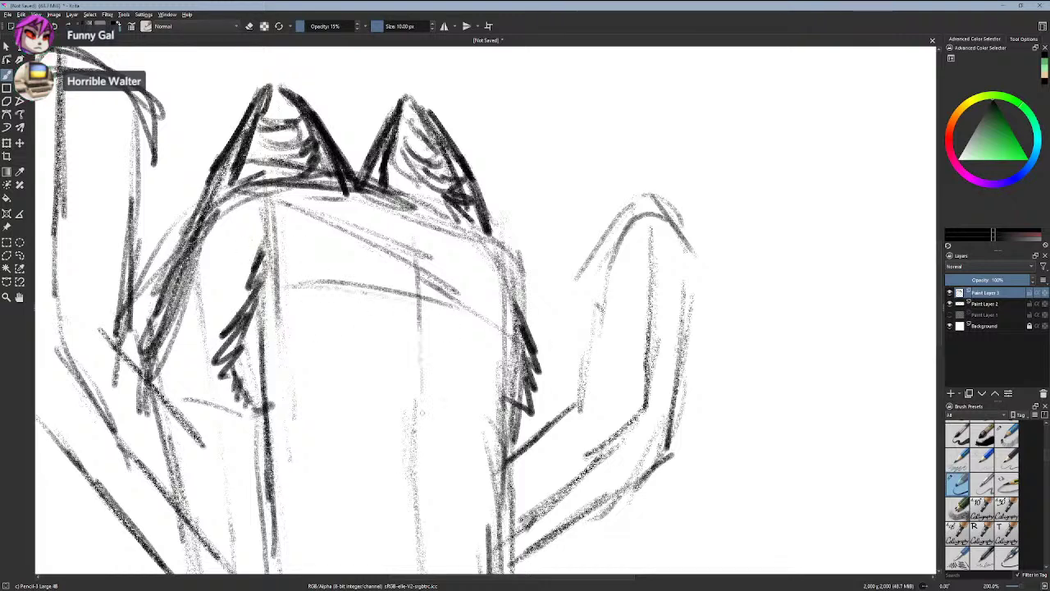
pyautogui.moveTo(348, 246); pyautogui.dragTo(349, 248)
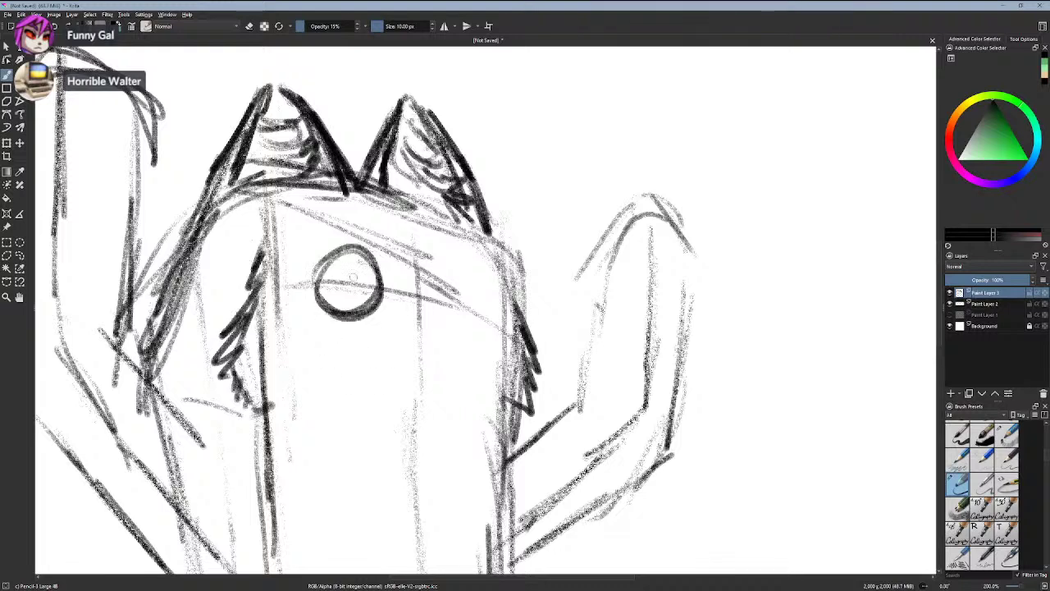
pyautogui.moveTo(494, 289)
pyautogui.mouseDown()
pyautogui.moveTo(433, 315)
pyautogui.moveTo(495, 302)
pyautogui.moveTo(447, 337)
pyautogui.moveTo(456, 281)
pyautogui.moveTo(479, 325)
pyautogui.mouseUp()
pyautogui.hotkey('ctrl', 'z')
pyautogui.hotkey('ctrl', 'z')
pyautogui.moveTo(459, 280)
pyautogui.mouseDown()
pyautogui.moveTo(468, 340)
pyautogui.moveTo(442, 294)
pyautogui.moveTo(480, 327)
pyautogui.mouseUp()
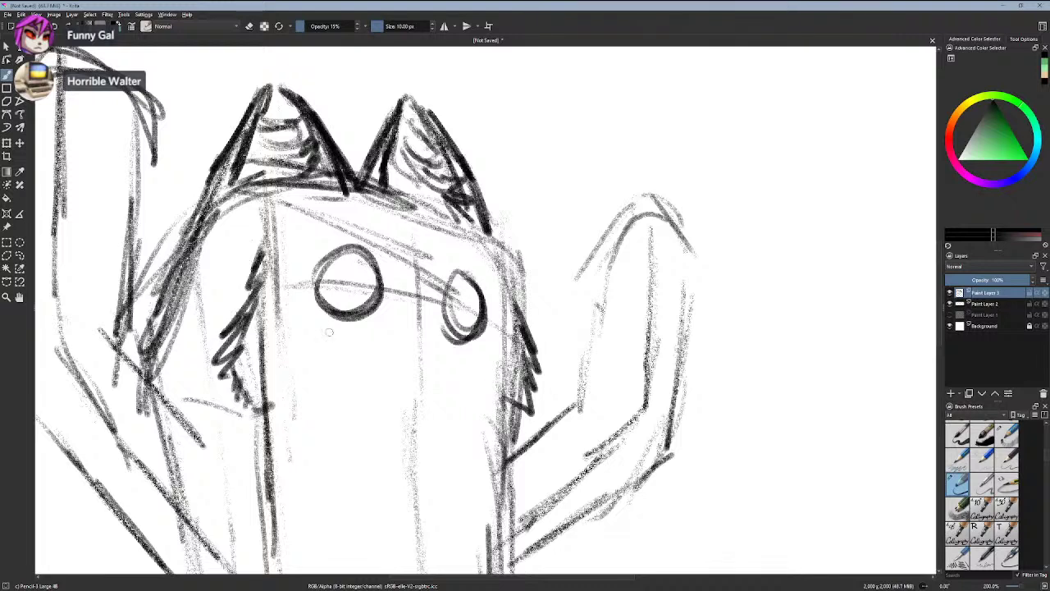
# - Try several small cat mouths below the eyes, undoing the rejected strokes and ending with a w-shaped curve
pyautogui.moveTo(379, 323)
pyautogui.mouseDown()
pyautogui.moveTo(369, 376)
pyautogui.moveTo(383, 348)
pyautogui.moveTo(436, 361)
pyautogui.moveTo(427, 340)
pyautogui.moveTo(384, 367)
pyautogui.moveTo(426, 346)
pyautogui.moveTo(435, 325)
pyautogui.mouseUp()
pyautogui.hotkey('ctrl', 'z')
pyautogui.hotkey('ctrl', 'z')
pyautogui.hotkey('ctrl', 'z')
pyautogui.hotkey('ctrl', 'z')
pyautogui.moveTo(379, 342)
pyautogui.mouseDown()
pyautogui.moveTo(410, 382)
pyautogui.moveTo(452, 377)
pyautogui.moveTo(420, 376)
pyautogui.moveTo(392, 353)
pyautogui.moveTo(400, 377)
pyautogui.moveTo(453, 363)
pyautogui.moveTo(420, 373)
pyautogui.moveTo(366, 360)
pyautogui.moveTo(394, 379)
pyautogui.moveTo(418, 359)
pyautogui.moveTo(425, 373)
pyautogui.mouseUp()
pyautogui.hotkey('ctrl', 'z')
pyautogui.hotkey('ctrl', 'z')
pyautogui.hotkey('ctrl', 'z')
pyautogui.hotkey('ctrl', 'z')
pyautogui.hotkey('ctrl', 'z')
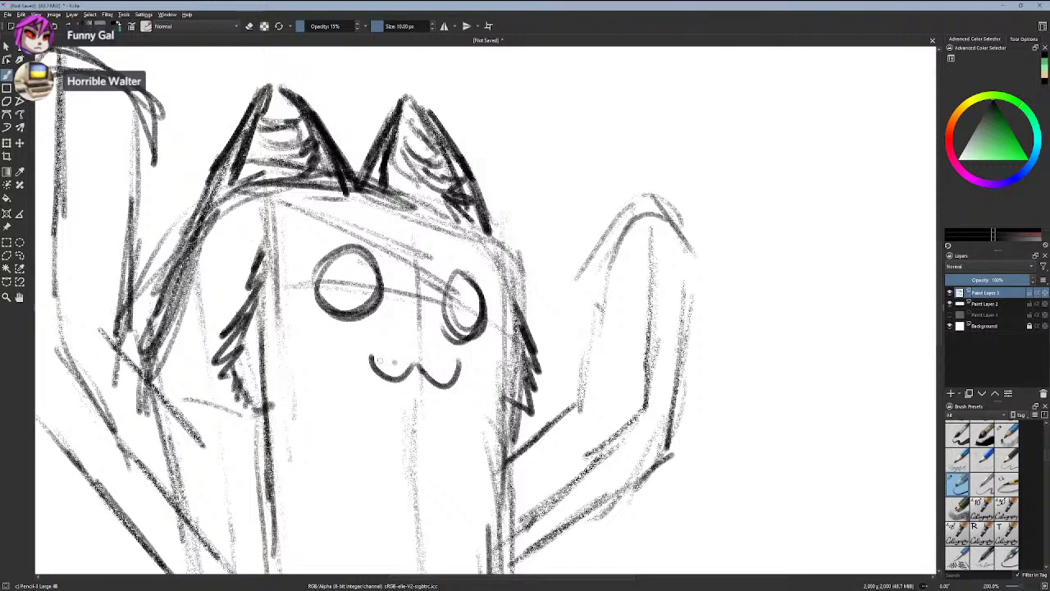
# - Dot whisker spots inside both halves of the w-shaped mouth, undoing the trial strokes around it
pyautogui.click(380, 361)
pyautogui.click(430, 370)
pyautogui.click(446, 372)
pyautogui.moveTo(380, 374); pyautogui.dragTo(360, 391)
pyautogui.hotkey('ctrl', 'z')
pyautogui.moveTo(417, 344); pyautogui.dragTo(331, 366)
pyautogui.hotkey('ctrl', 'z')
pyautogui.hotkey('ctrl', 'z')
pyautogui.click(394, 362)
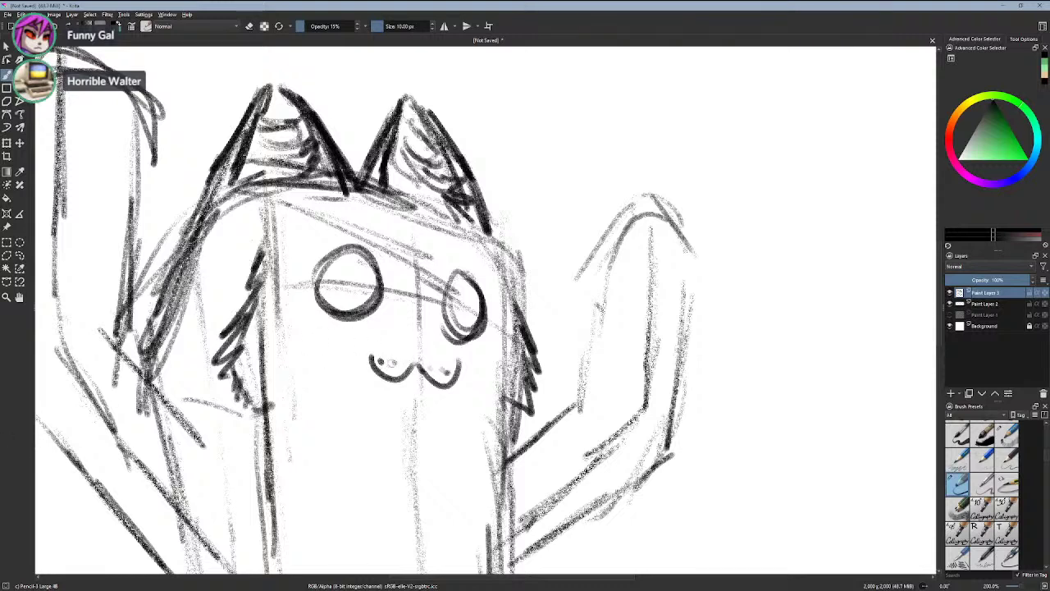
# - Try whisker strokes extending outward from both sides of the mouth and undo them
pyautogui.moveTo(400, 365)
pyautogui.mouseDown()
pyautogui.moveTo(329, 370)
pyautogui.moveTo(342, 359)
pyautogui.mouseUp()
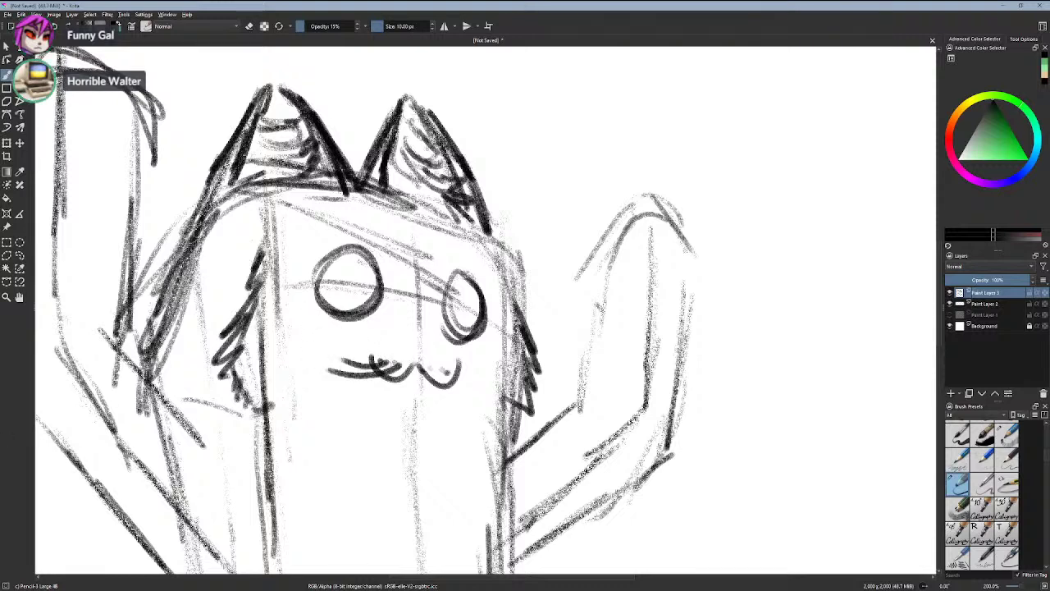
pyautogui.moveTo(440, 364); pyautogui.dragTo(469, 386)
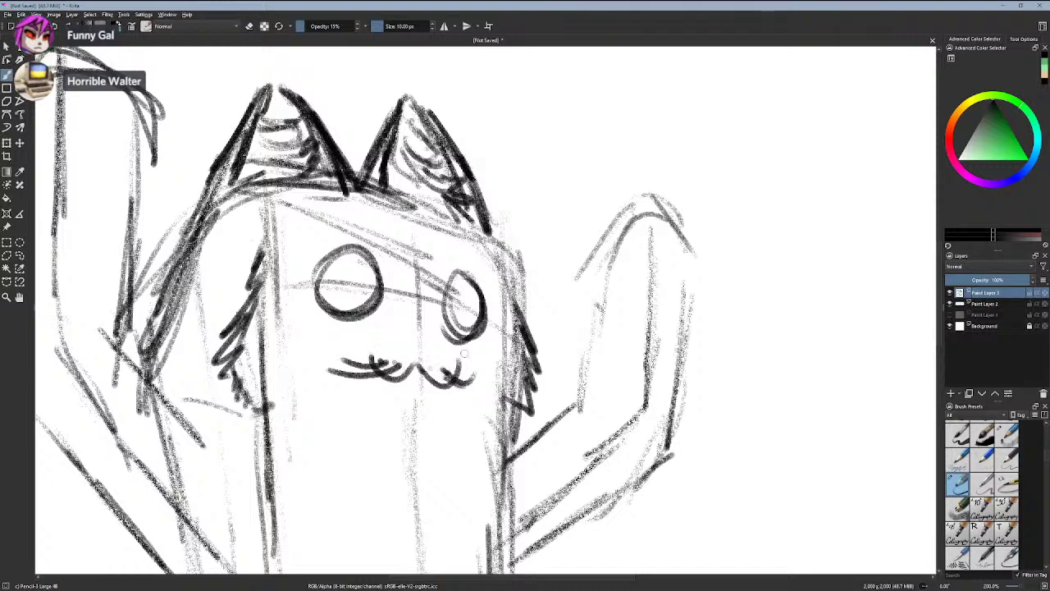
pyautogui.hotkey('ctrl', 'z')
pyautogui.hotkey('ctrl', 'z')
pyautogui.hotkey('ctrl', 'z')
pyautogui.hotkey('ctrl', 'z')
pyautogui.hotkey('ctrl', 'z')
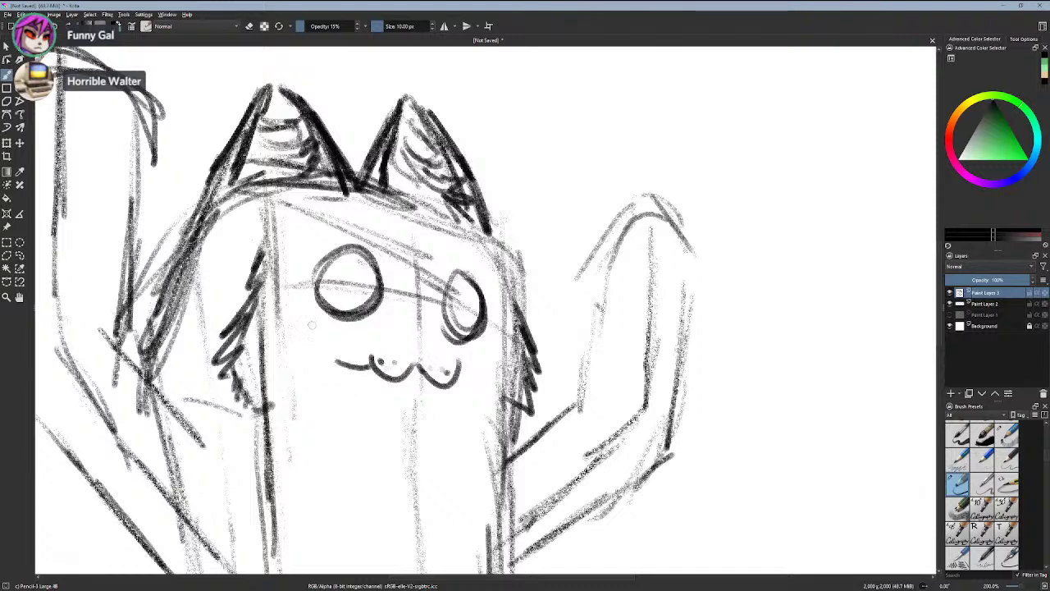
pyautogui.hotkey('ctrl', 'z')
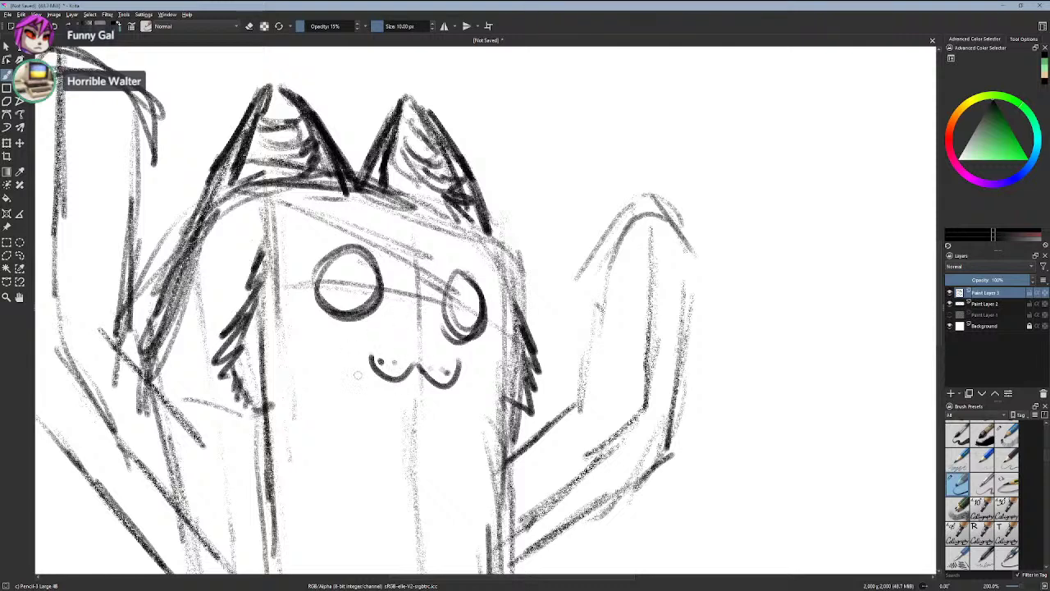
# - Undo the w-shaped mouth and its dots, and try a narrower, taller mouth just below the eyes
pyautogui.press('-')
pyautogui.scroll(3, 371, 409)
pyautogui.moveTo(393, 454)
pyautogui.mouseDown()
pyautogui.moveTo(415, 383)
pyautogui.moveTo(471, 315)
pyautogui.mouseUp()
pyautogui.scroll(-2, 534, 460)
pyautogui.scroll(2, 532, 460)
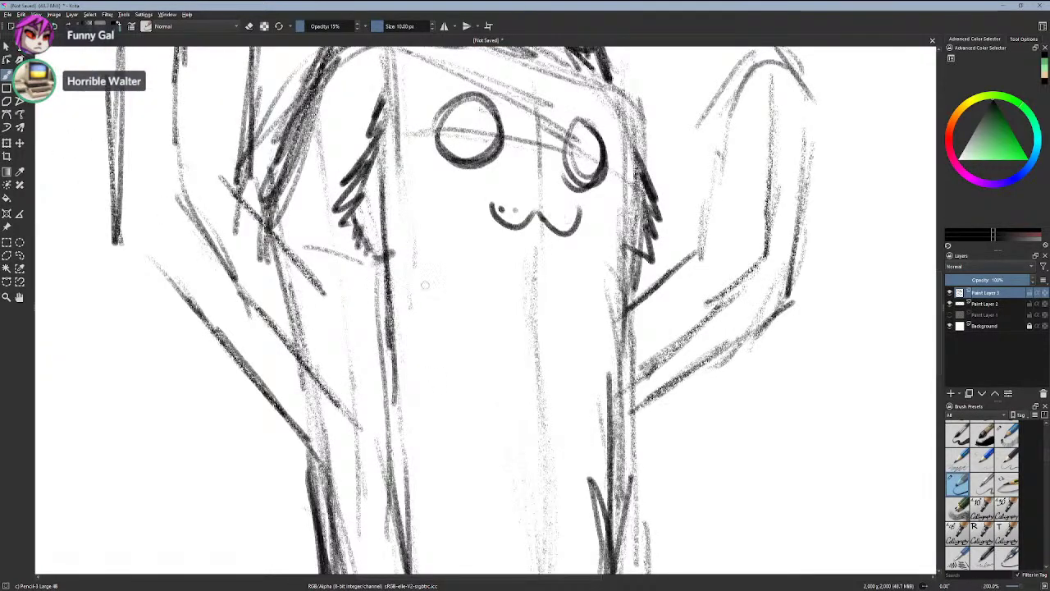
pyautogui.hotkey('ctrl', 'z')
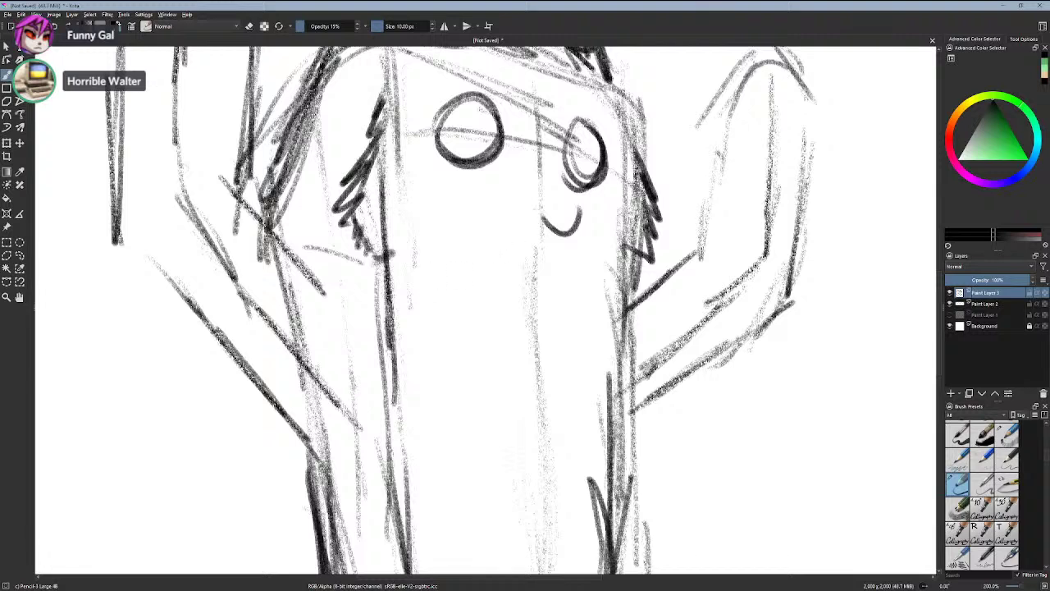
pyautogui.hotkey('ctrl', 'z')
pyautogui.hotkey('ctrl', 'shift', 'z')
pyautogui.hotkey('ctrl', 'shift', 'z')
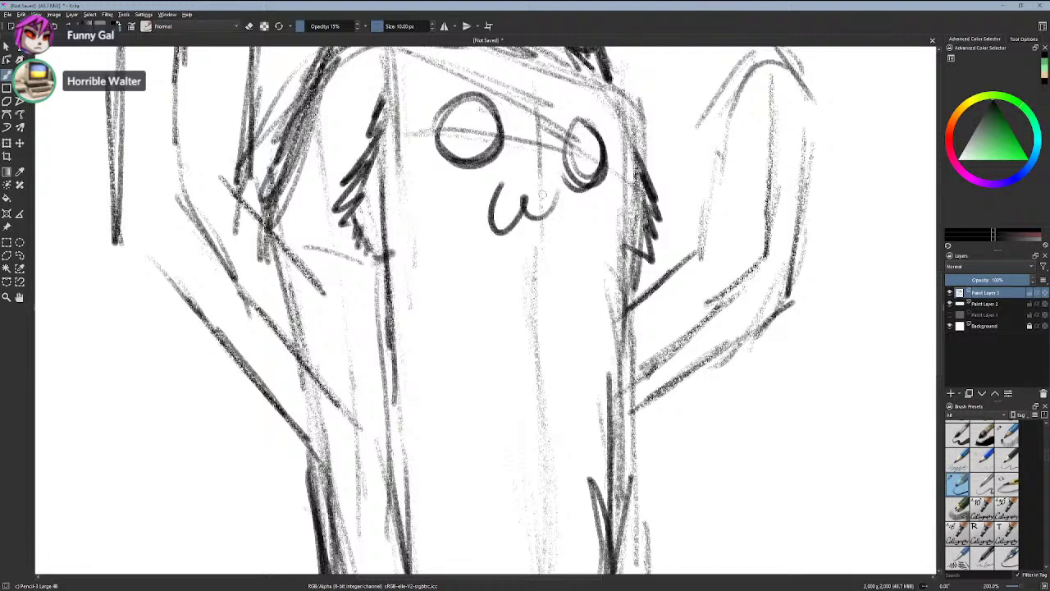
pyautogui.hotkey('ctrl', 'z')
pyautogui.hotkey('ctrl', 'z')
# - Enclose both eyes in a rectangular selection and transform them slightly larger, lower and tilted on the face
pyautogui.hotkey('ctrl', 't')
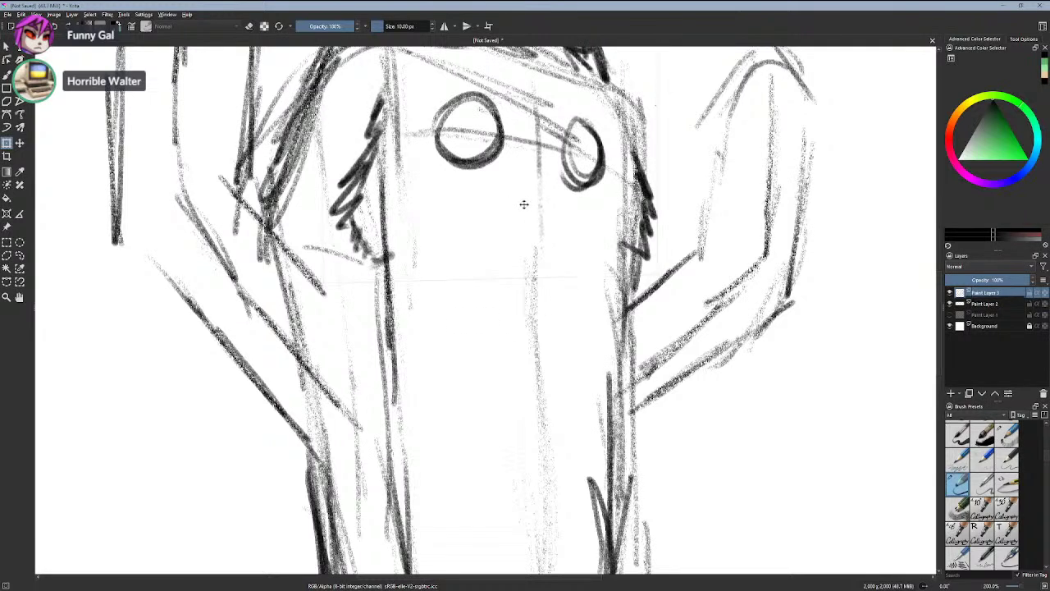
pyautogui.moveTo(520, 205)
pyautogui.mouseDown()
pyautogui.moveTo(530, 218)
pyautogui.moveTo(506, 208)
pyautogui.mouseUp()
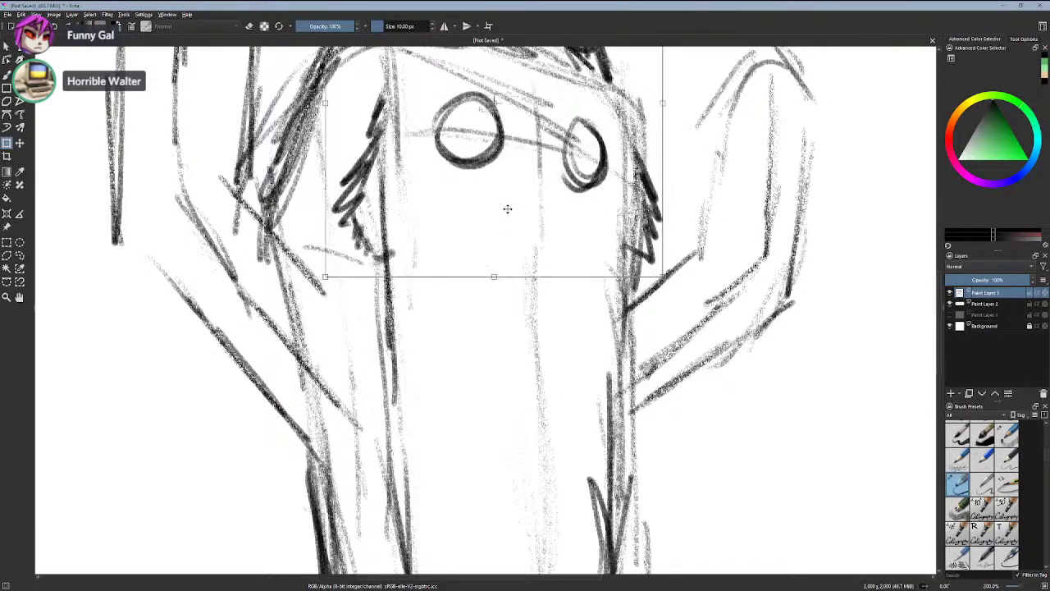
pyautogui.hotkey('ctrl', 'r')
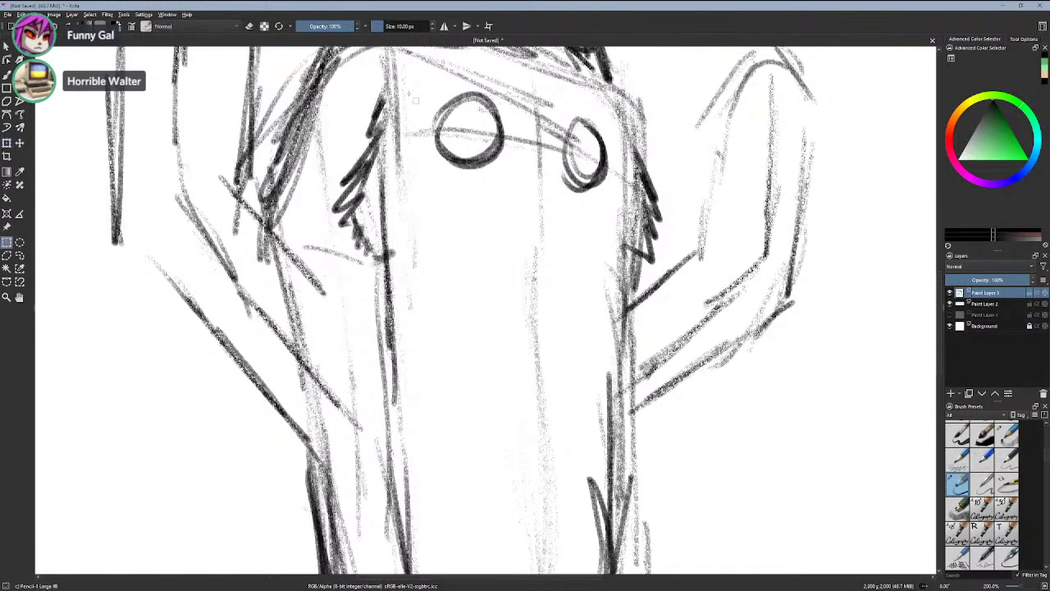
pyautogui.moveTo(426, 74); pyautogui.dragTo(615, 218)
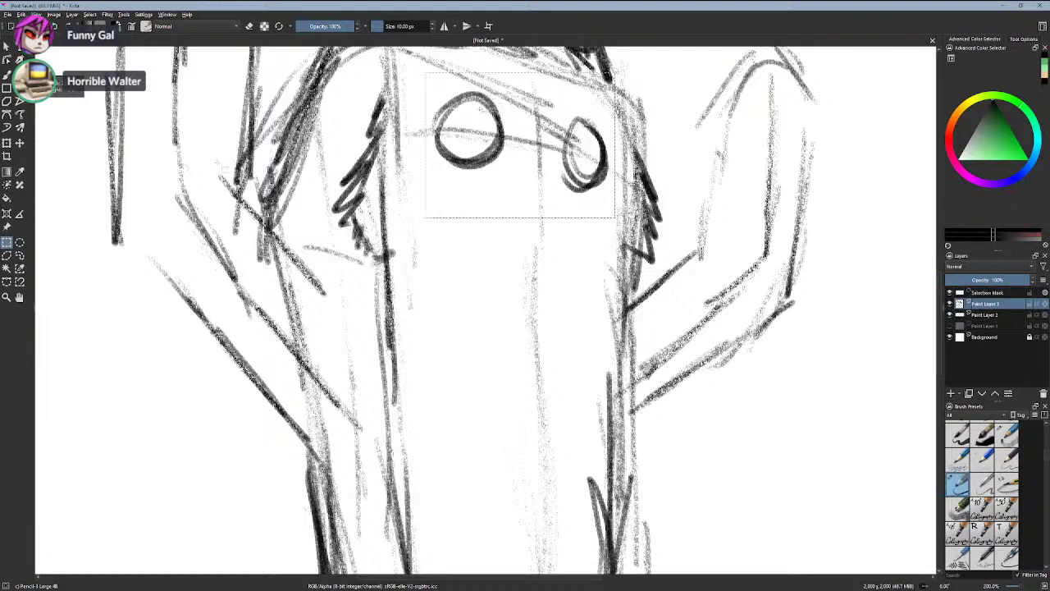
pyautogui.click(7, 142)
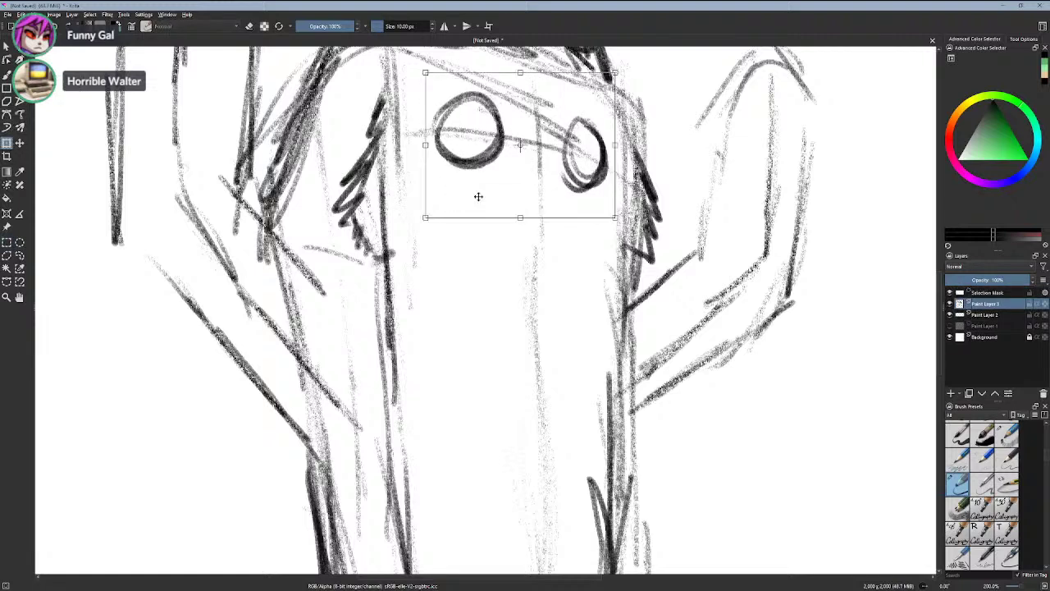
pyautogui.moveTo(479, 194); pyautogui.dragTo(518, 202)
pyautogui.moveTo(516, 198); pyautogui.dragTo(515, 202)
pyautogui.moveTo(427, 234); pyautogui.dragTo(456, 229)
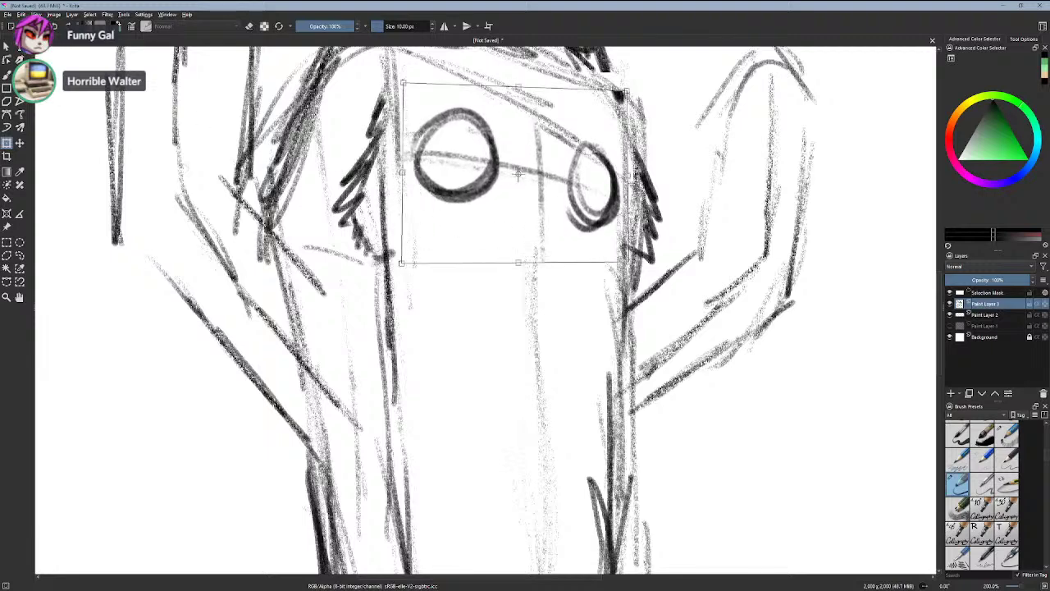
pyautogui.click(6, 75)
# - Clear the rectangular selection around the eyes and return to the freehand brush
pyautogui.scroll(-5, 304, 166)
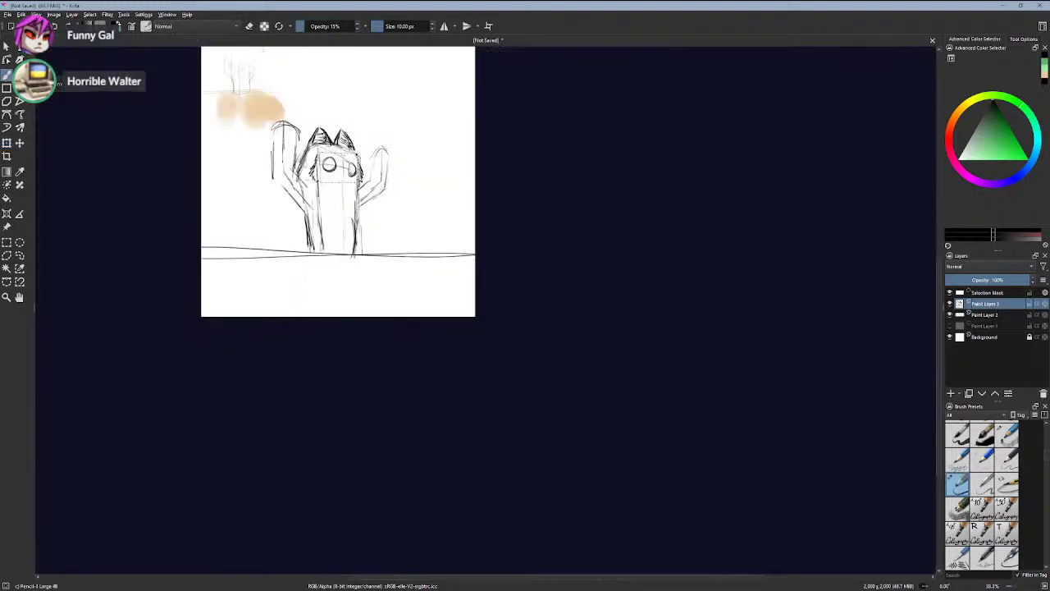
pyautogui.scroll(5, 328, 160)
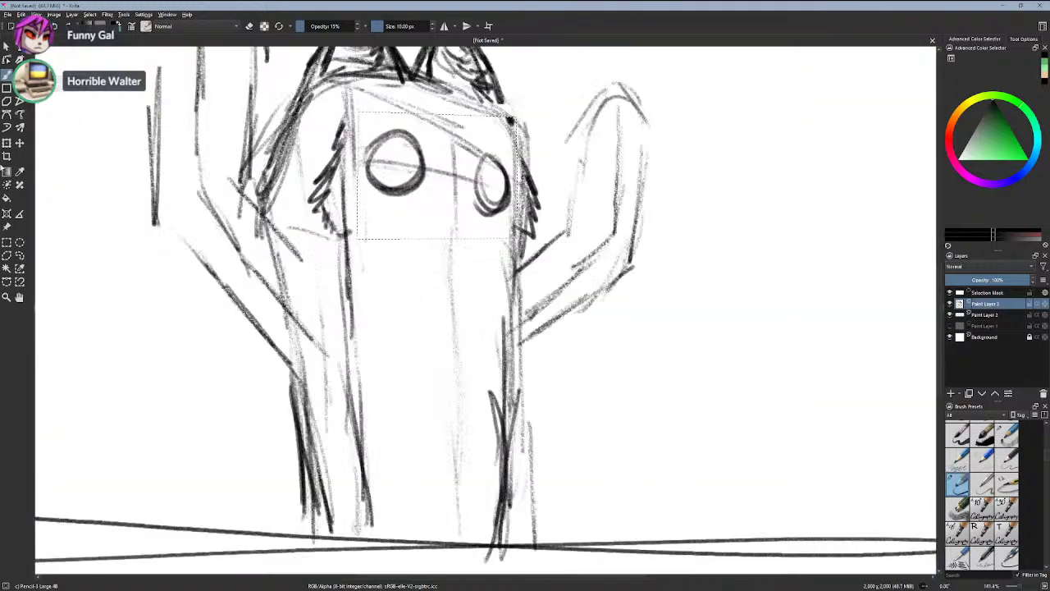
pyautogui.click(6, 242)
pyautogui.click(107, 183)
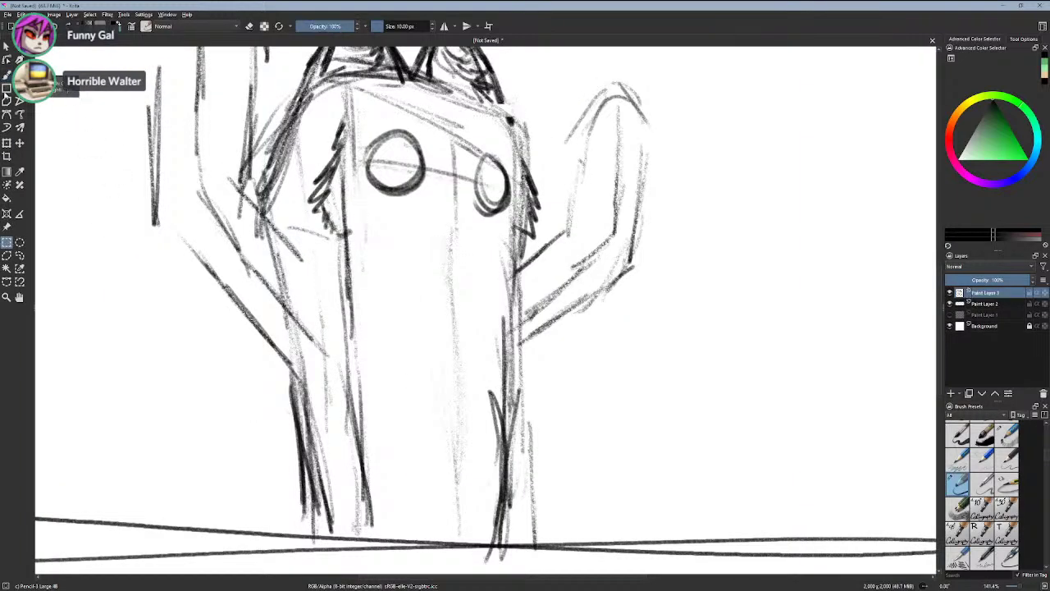
pyautogui.click(6, 73)
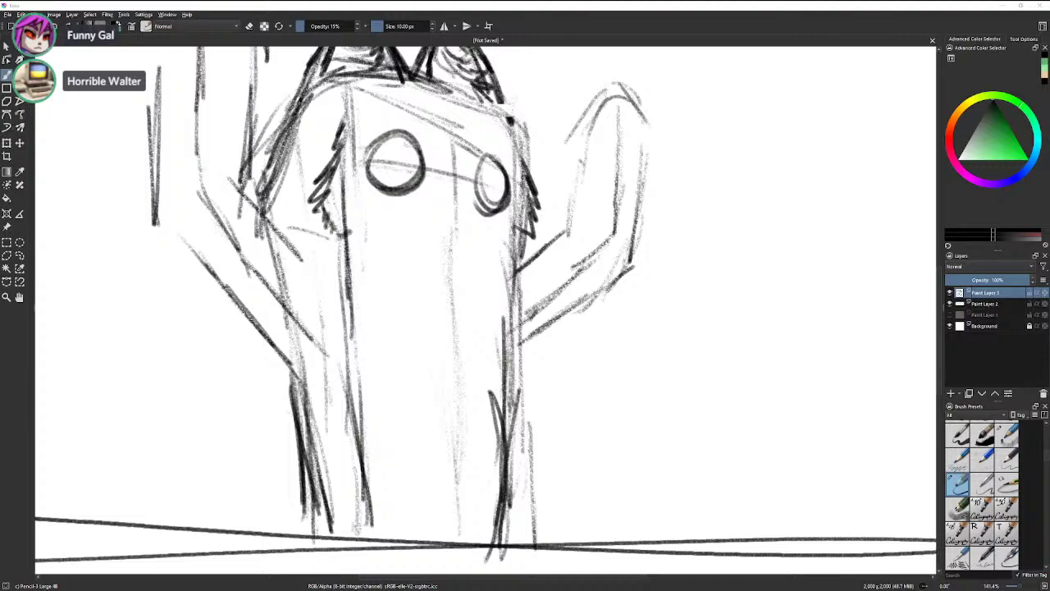
# - Try small nose and mouth strokes between the enlarged eyes and undo them
pyautogui.moveTo(0, 6); pyautogui.dragTo(0, 105)
pyautogui.moveTo(435, 187); pyautogui.dragTo(469, 188)
pyautogui.hotkey('ctrl', 'z')
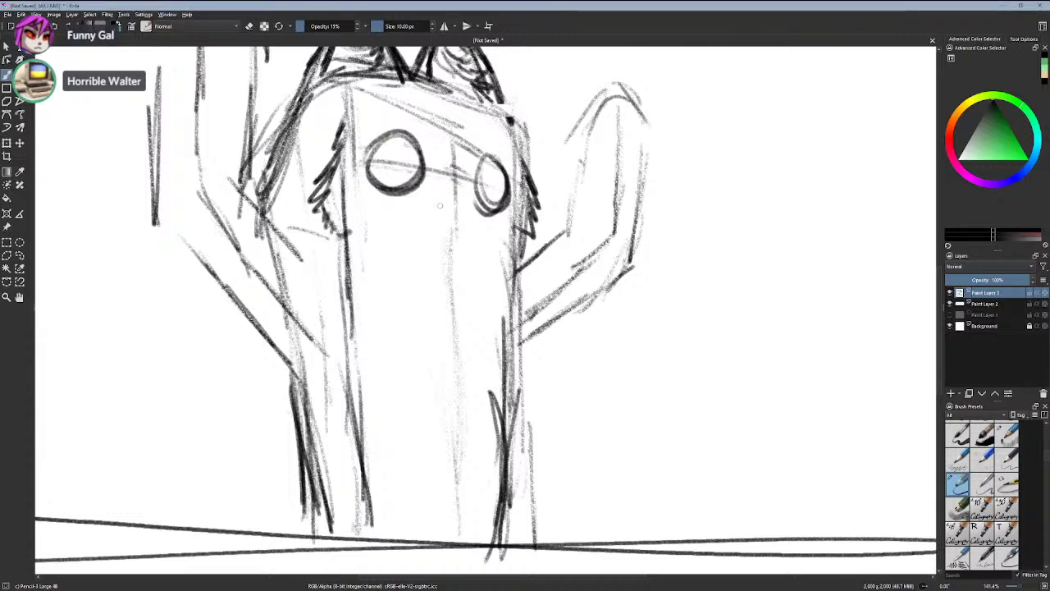
pyautogui.moveTo(440, 203); pyautogui.dragTo(451, 217)
pyautogui.hotkey('ctrl', 'z')
pyautogui.hotkey('ctrl', 'z')
pyautogui.hotkey('ctrl', 'z')
pyautogui.hotkey('ctrl', 'z')
# - Try a small dark nose and a tiny w-shaped mouth between the eyes, undoing both
pyautogui.moveTo(443, 171); pyautogui.dragTo(464, 177)
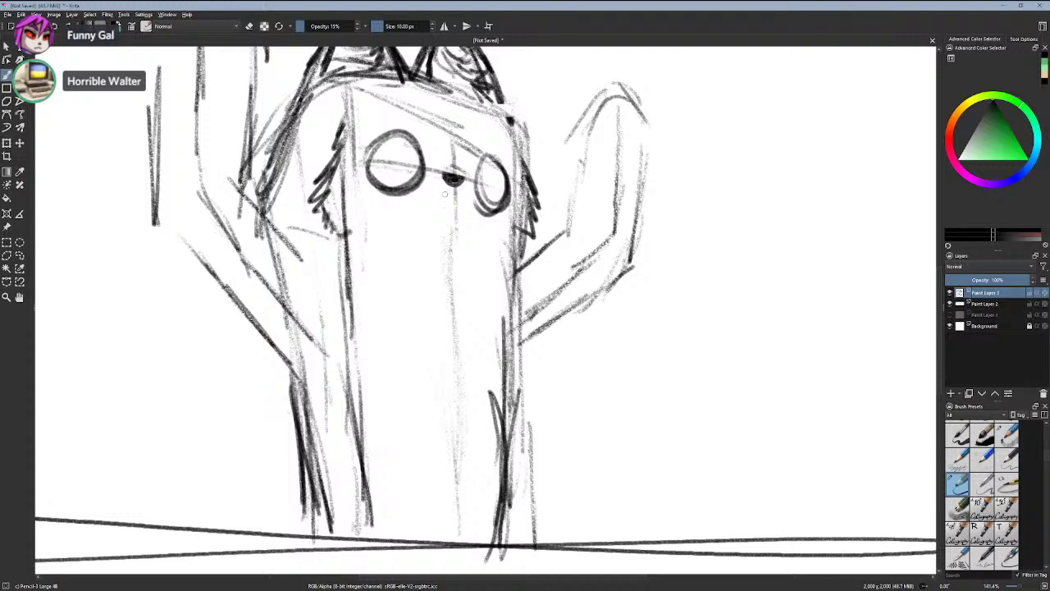
pyautogui.moveTo(453, 187); pyautogui.dragTo(423, 195)
pyautogui.hotkey('ctrl', 'z')
pyautogui.hotkey('ctrl', 'z')
pyautogui.moveTo(449, 184)
pyautogui.mouseDown()
pyautogui.moveTo(432, 192)
pyautogui.moveTo(467, 189)
pyautogui.mouseUp()
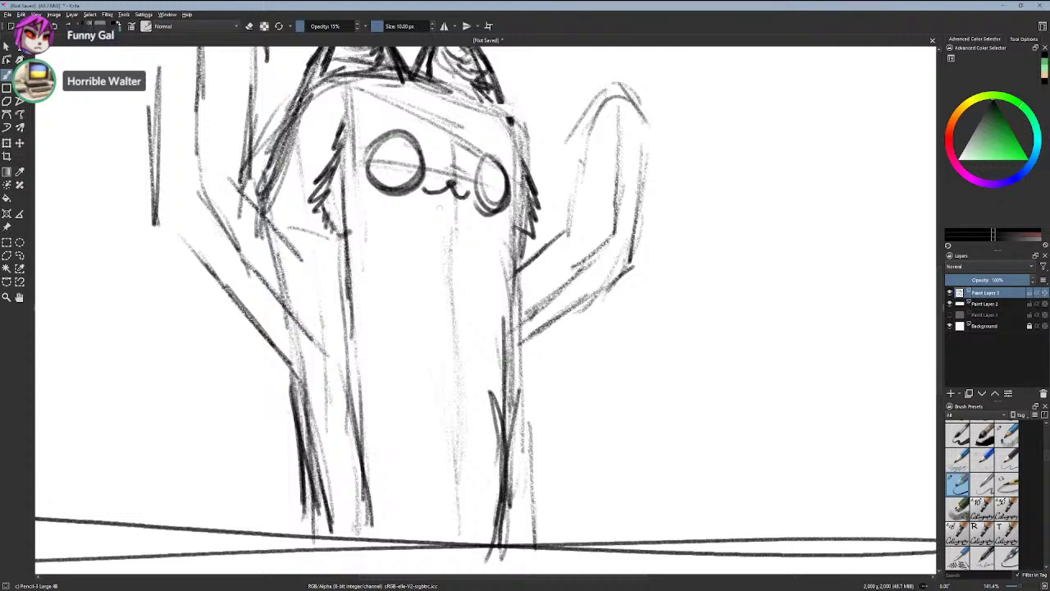
pyautogui.hotkey('ctrl', 'z')
pyautogui.hotkey('ctrl', 'z')
# - Try long diagonal strokes across the eyes and lower face and undo them
pyautogui.moveTo(414, 191); pyautogui.dragTo(467, 242)
pyautogui.moveTo(382, 138); pyautogui.dragTo(518, 221)
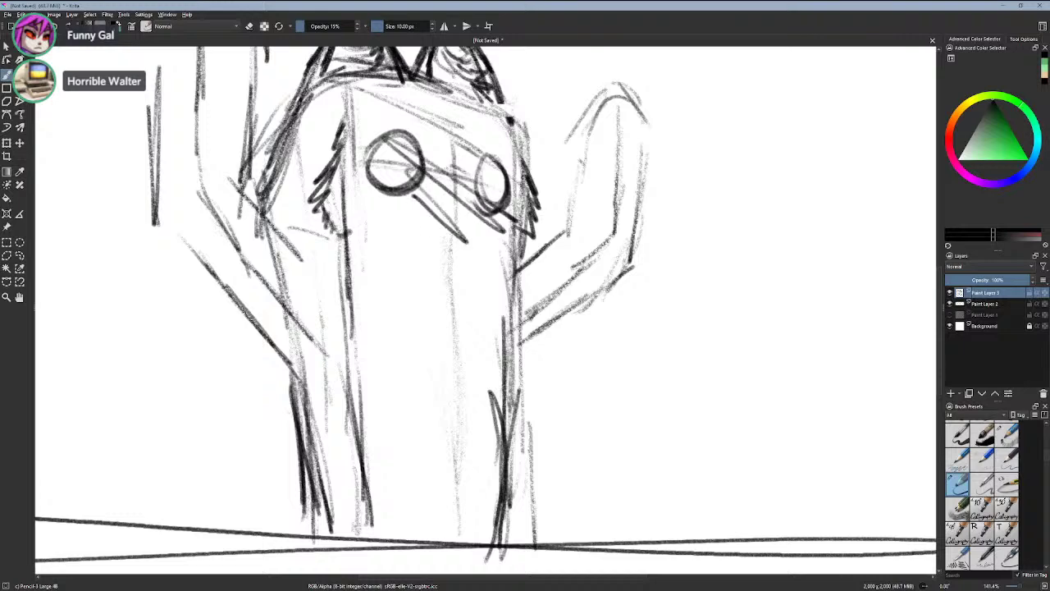
pyautogui.hotkey('ctrl', 'z')
pyautogui.hotkey('ctrl', 'z')
# - Sketch short vertical strokes along the trunk's left edge where the left arm meets it
pyautogui.scroll(-1, 247, 154)
pyautogui.moveTo(248, 154); pyautogui.dragTo(358, 239)
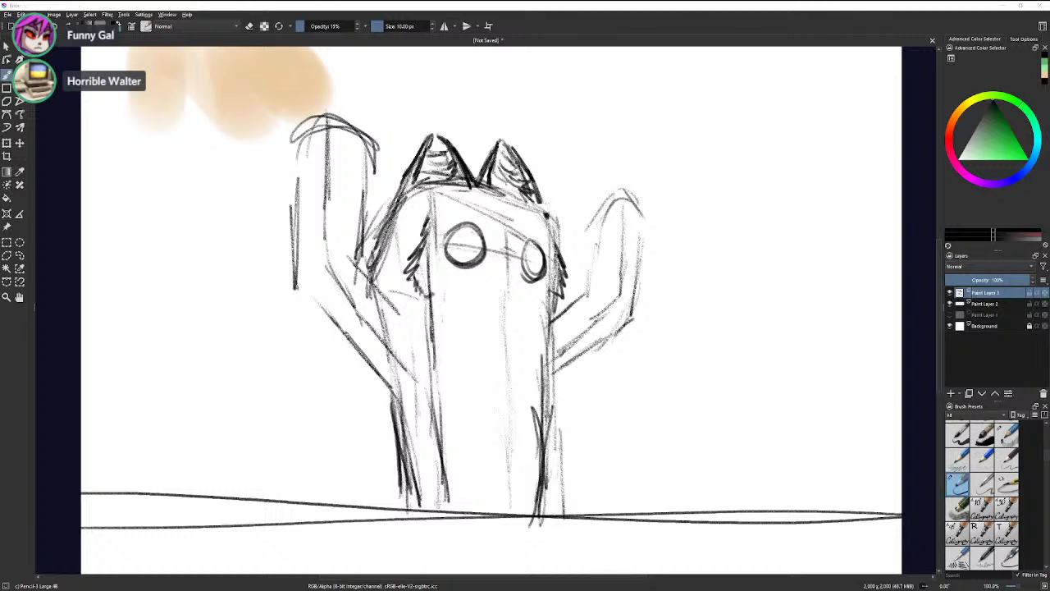
pyautogui.click(376, 279)
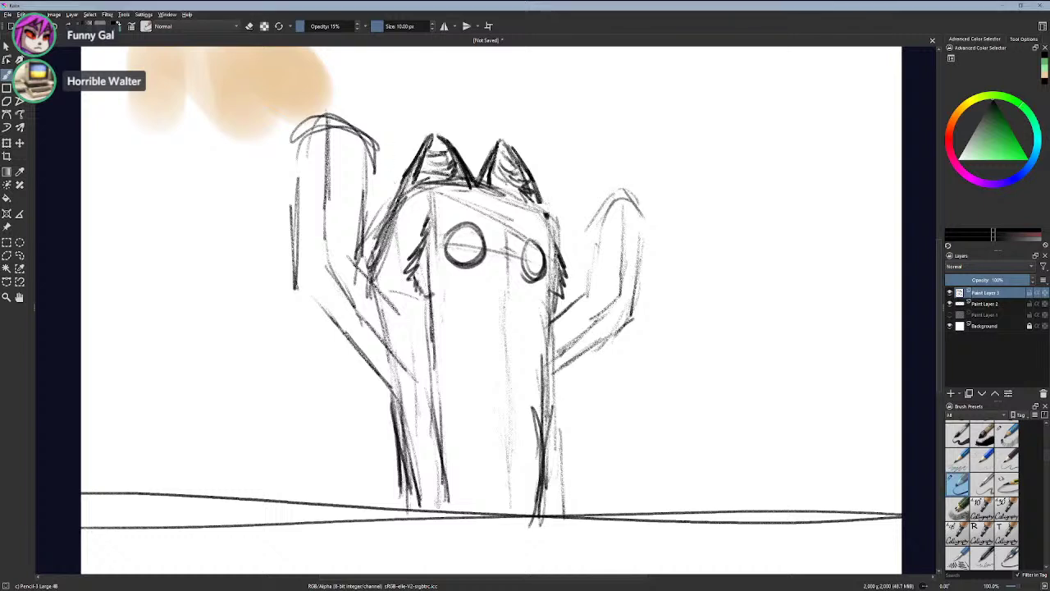
pyautogui.moveTo(379, 276); pyautogui.dragTo(385, 326)
pyautogui.moveTo(380, 257); pyautogui.dragTo(385, 324)
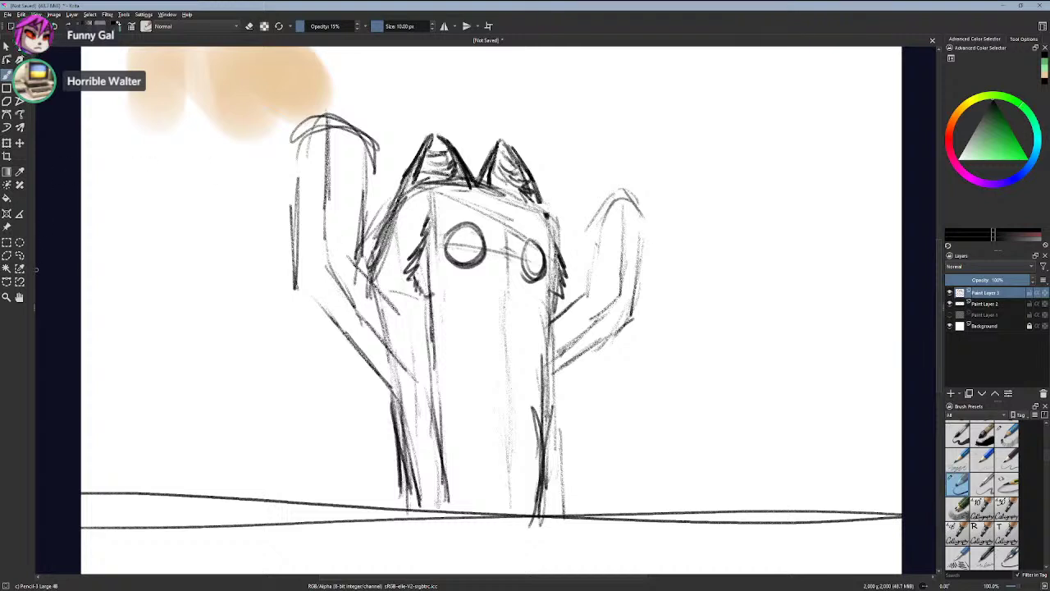
# - Select the left arm with a freehand outline and delete it from Paint Layer 2, undoing the accidental green fill
pyautogui.click(20, 256)
pyautogui.moveTo(328, 98)
pyautogui.mouseDown()
pyautogui.moveTo(378, 123)
pyautogui.moveTo(385, 154)
pyautogui.moveTo(373, 199)
pyautogui.mouseUp()
pyautogui.moveTo(379, 250)
pyautogui.mouseDown()
pyautogui.moveTo(389, 342)
pyautogui.moveTo(267, 215)
pyautogui.moveTo(292, 105)
pyautogui.mouseUp()
pyautogui.press('BackSpace')
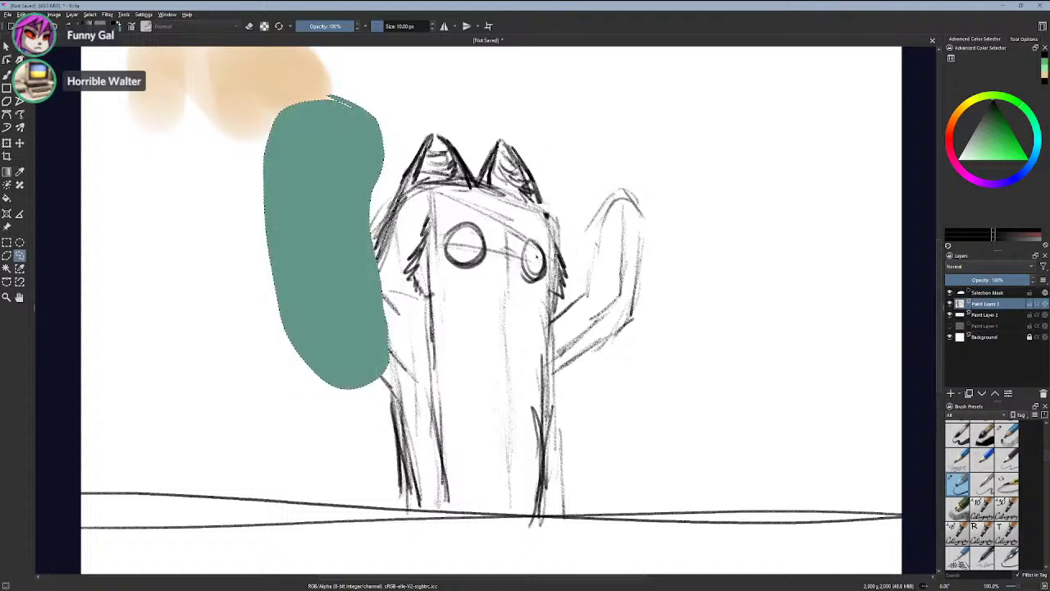
pyautogui.hotkey('ctrl', 'z')
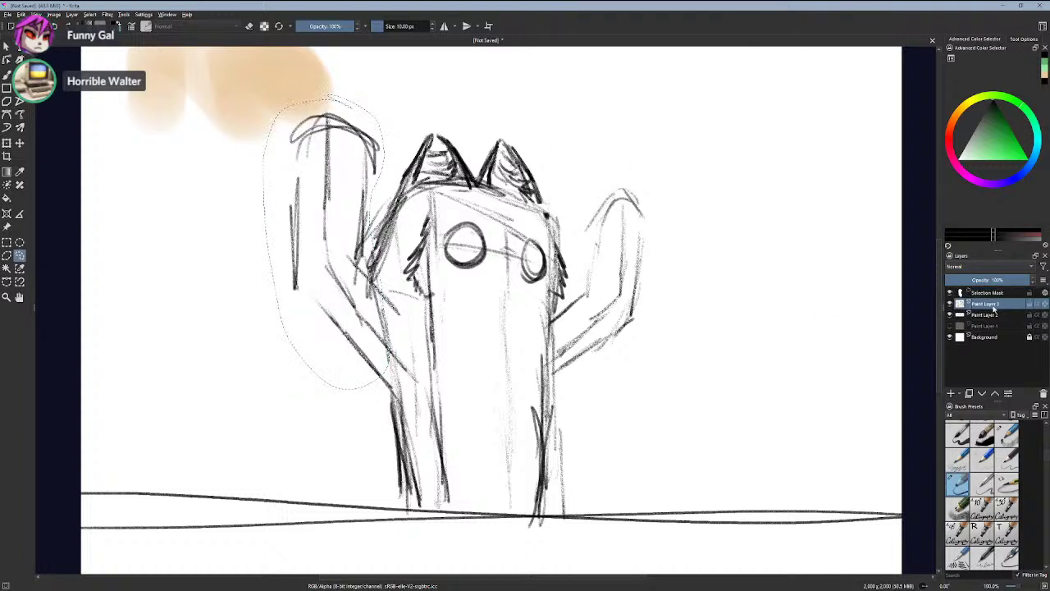
pyautogui.click(950, 303)
pyautogui.click(949, 304)
pyautogui.click(976, 315)
pyautogui.press('Delete')
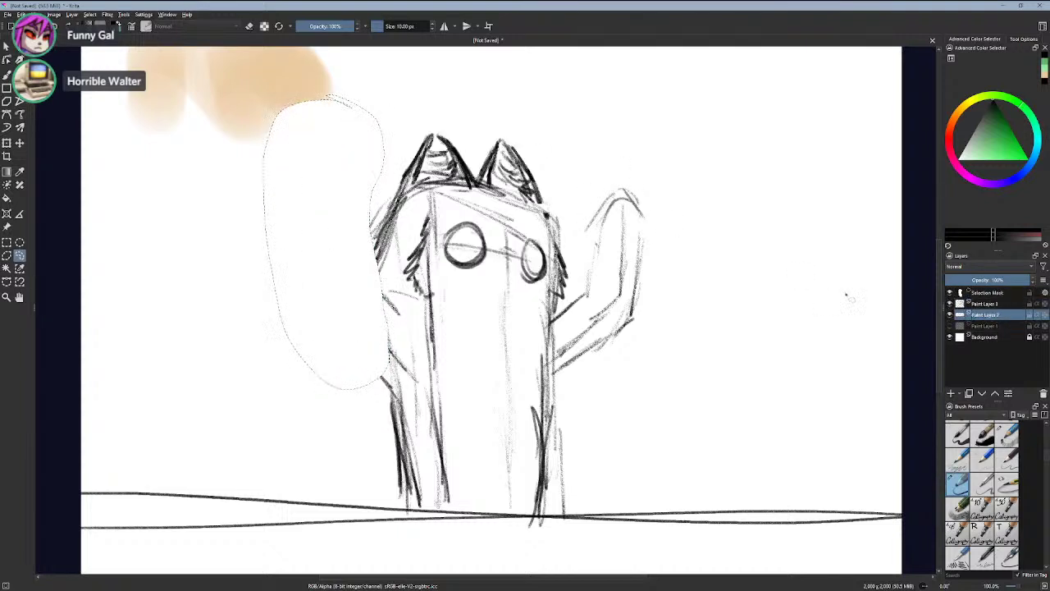
# - Select the right arm with a freehand outline, delete it, and clear the selection before returning to the brush
pyautogui.moveTo(756, 166)
pyautogui.mouseDown()
pyautogui.moveTo(619, 398)
pyautogui.moveTo(573, 370)
pyautogui.moveTo(558, 351)
pyautogui.moveTo(578, 215)
pyautogui.moveTo(729, 221)
pyautogui.mouseUp()
pyautogui.press('Delete')
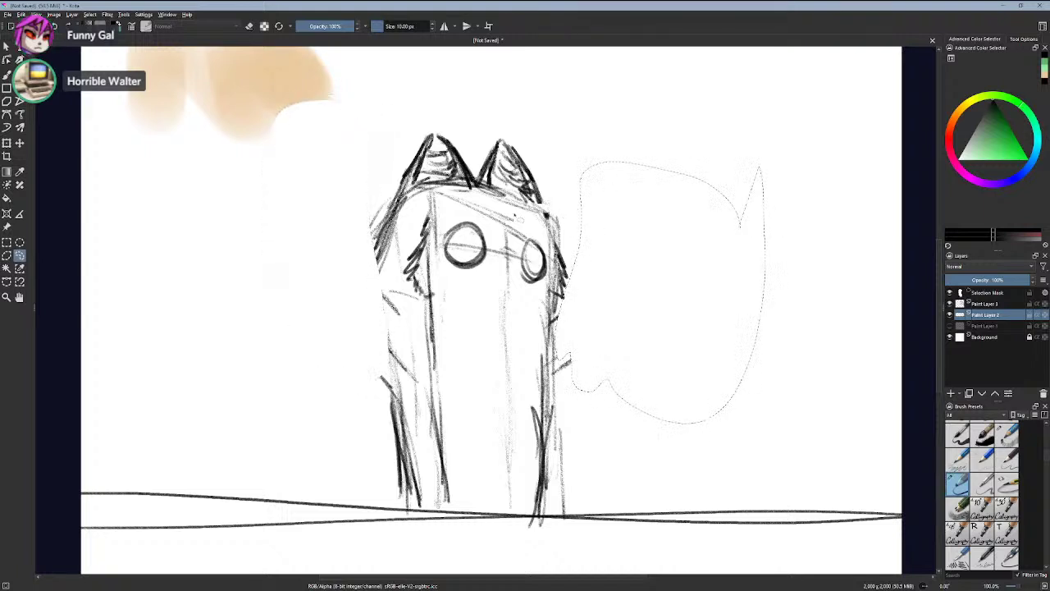
pyautogui.hotkey('ctrl', 'shift', 'a')
pyautogui.click(7, 75)
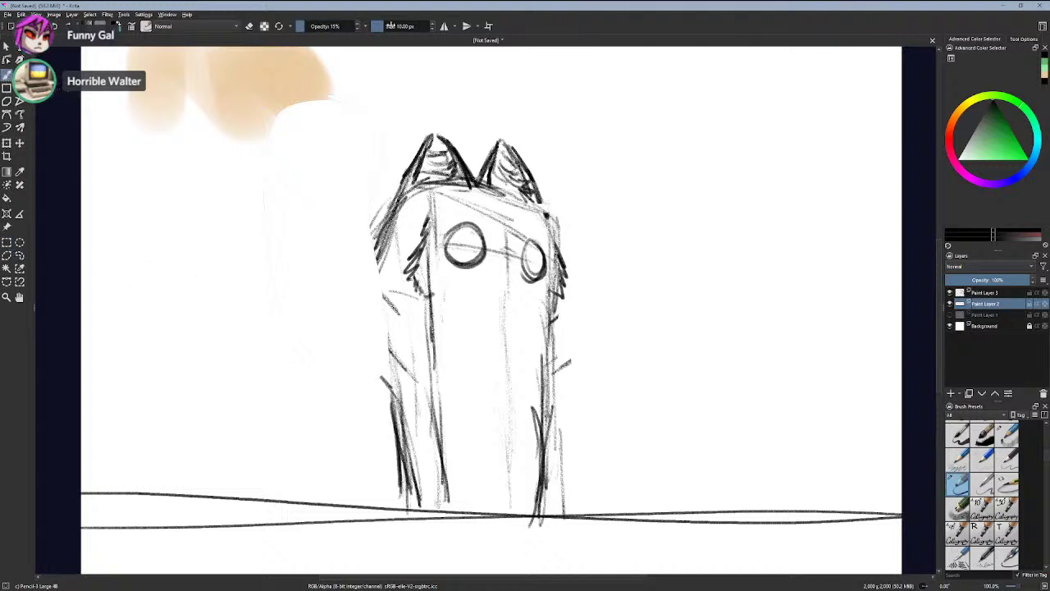
# - Erase the leftover faint arm marks beside the trunk on Paint Layer 3 with a large eraser of about 122 px
pyautogui.click(422, 30)
pyautogui.click(249, 26)
pyautogui.moveTo(243, 168)
pyautogui.mouseDown()
pyautogui.moveTo(257, 198)
pyautogui.moveTo(239, 303)
pyautogui.mouseUp()
pyautogui.hotkey('ctrl', 'z')
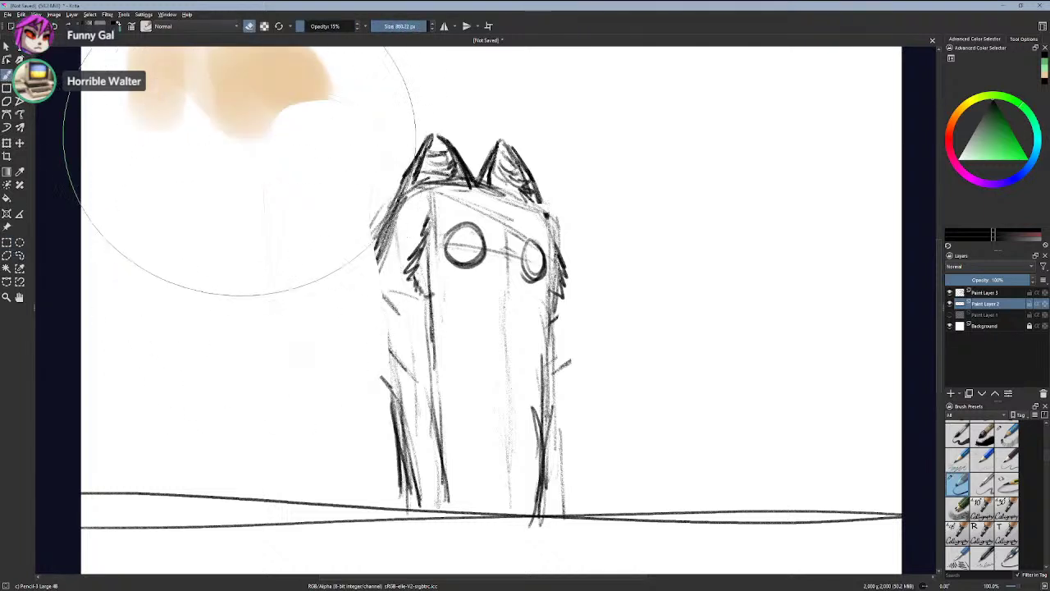
pyautogui.click(380, 28)
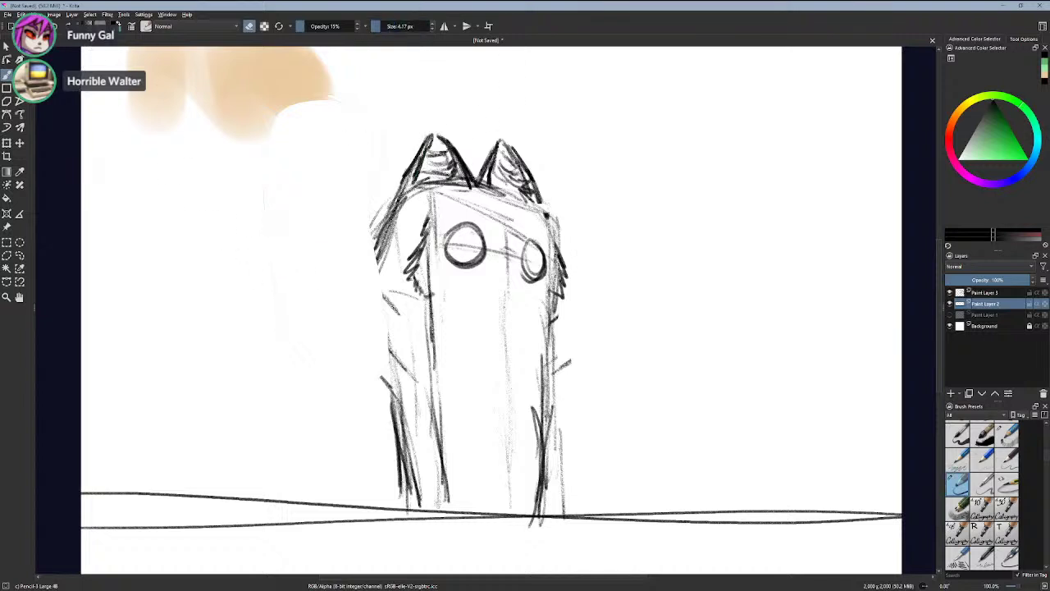
pyautogui.click(985, 292)
pyautogui.moveTo(383, 25); pyautogui.dragTo(410, 25)
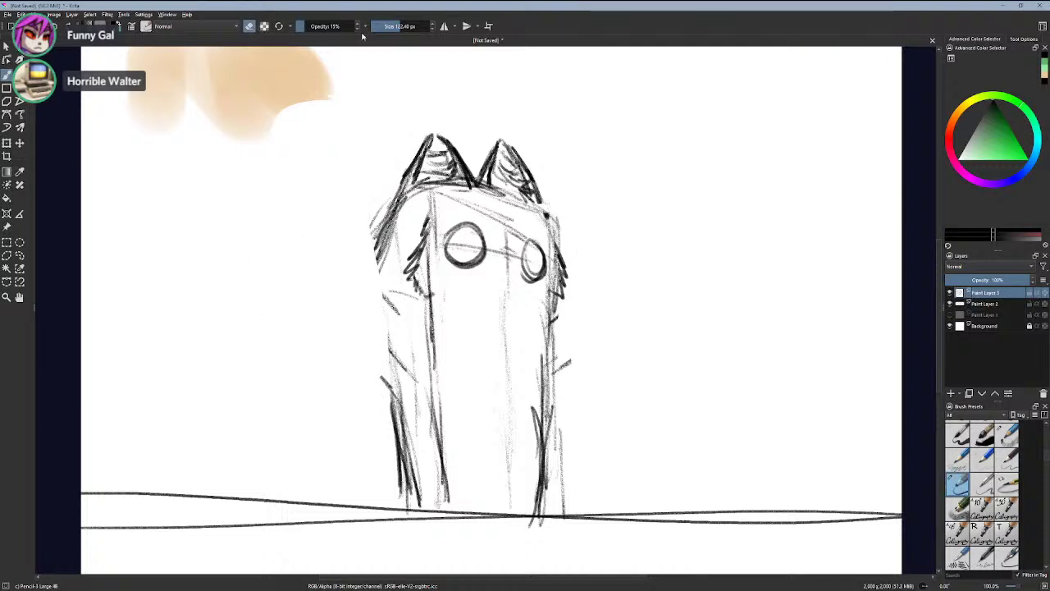
# - Leave eraser mode and reload the pencil preset at 15% opacity and 10 px, undoing the test stroke
pyautogui.click(249, 29)
pyautogui.click(250, 29)
pyautogui.press('e')
pyautogui.moveTo(374, 202)
pyautogui.mouseDown()
pyautogui.moveTo(366, 263)
pyautogui.moveTo(303, 201)
pyautogui.mouseUp()
pyautogui.hotkey('ctrl', 'z')
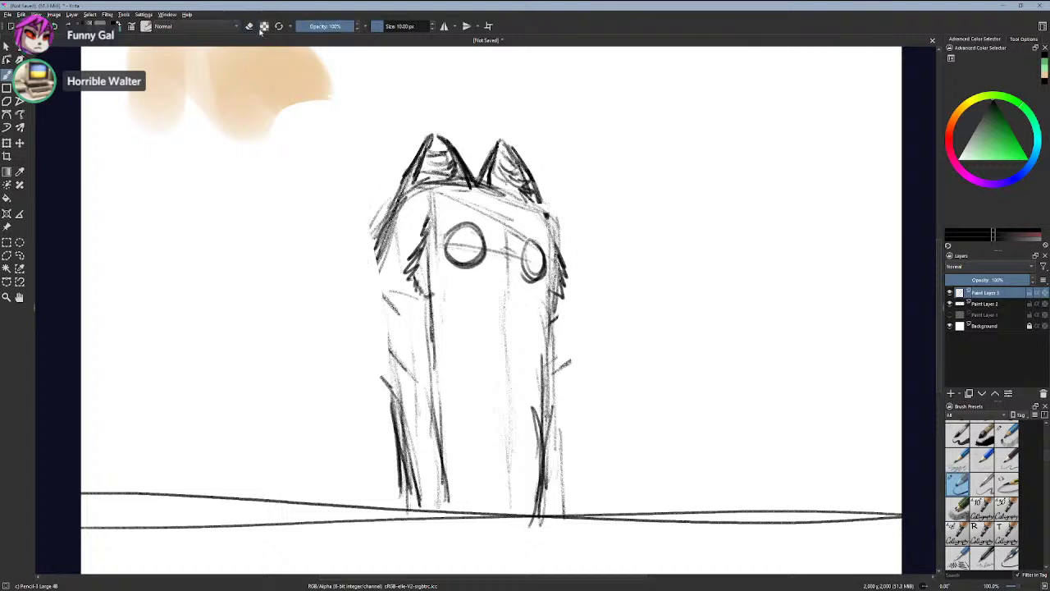
pyautogui.click(279, 30)
# - Strengthen the trunk's left and right outer edges down to the ground with long pencil strokes
pyautogui.moveTo(316, 155)
pyautogui.mouseDown()
pyautogui.moveTo(322, 269)
pyautogui.moveTo(312, 291)
pyautogui.moveTo(373, 283)
pyautogui.moveTo(393, 397)
pyautogui.mouseUp()
pyautogui.hotkey('ctrl', 'z')
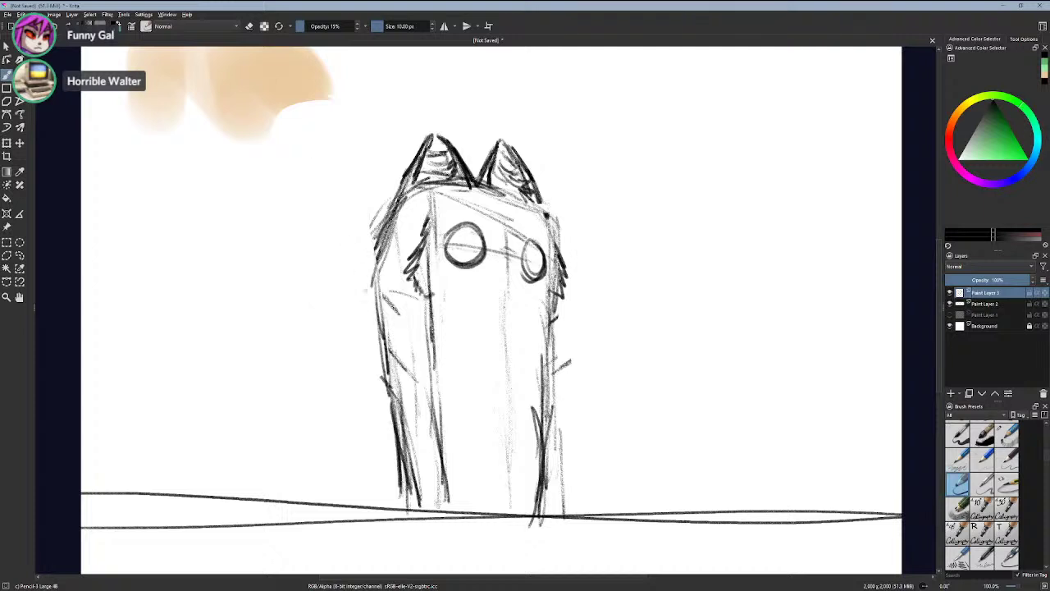
pyautogui.moveTo(377, 286); pyautogui.dragTo(408, 484)
pyautogui.moveTo(548, 310)
pyautogui.mouseDown()
pyautogui.moveTo(533, 386)
pyautogui.moveTo(540, 502)
pyautogui.mouseUp()
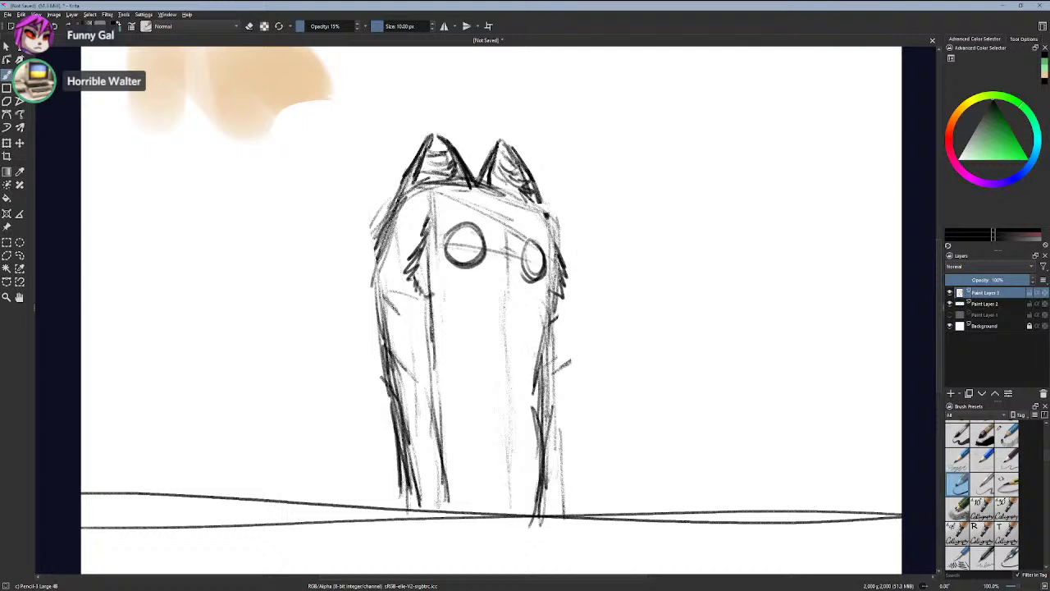
pyautogui.moveTo(532, 379); pyautogui.dragTo(538, 483)
pyautogui.moveTo(537, 421); pyautogui.dragTo(530, 520)
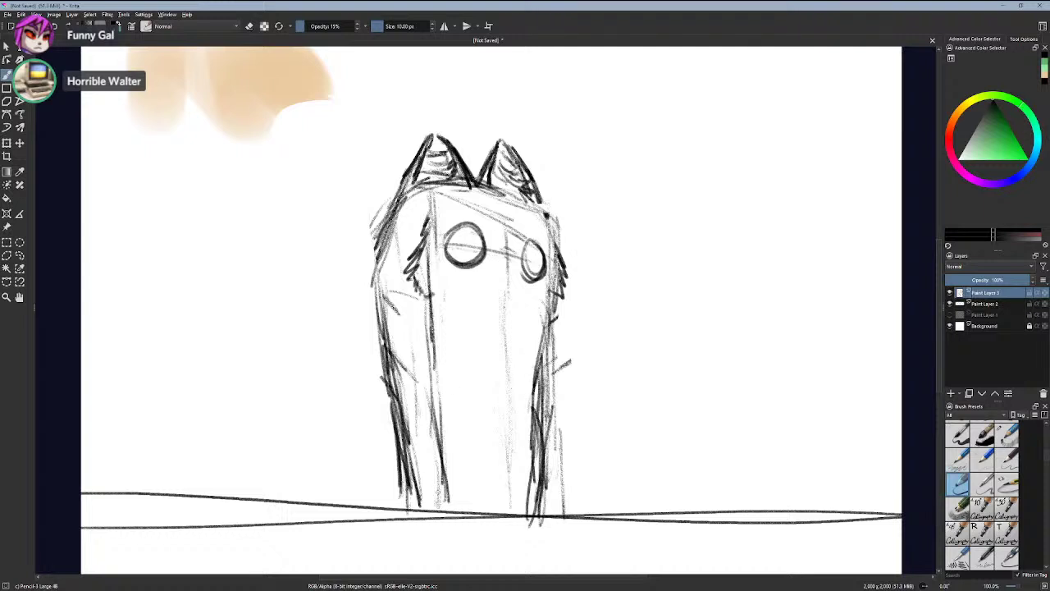
# - Redraw the lower part of the trunk's inner left line down to the ground, undoing the strokes that flare too wide
pyautogui.moveTo(435, 342); pyautogui.dragTo(454, 427)
pyautogui.moveTo(437, 361); pyautogui.dragTo(459, 490)
pyautogui.moveTo(440, 431); pyautogui.dragTo(466, 514)
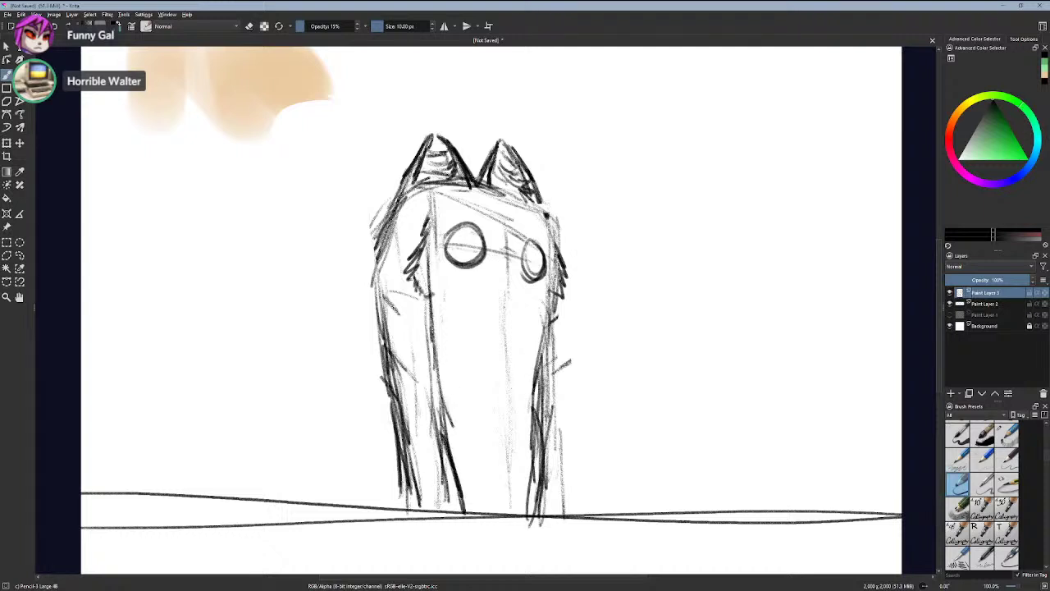
pyautogui.hotkey('ctrl', 'z')
pyautogui.hotkey('ctrl', 'z')
pyautogui.moveTo(440, 369); pyautogui.dragTo(451, 492)
pyautogui.moveTo(440, 422); pyautogui.dragTo(457, 518)
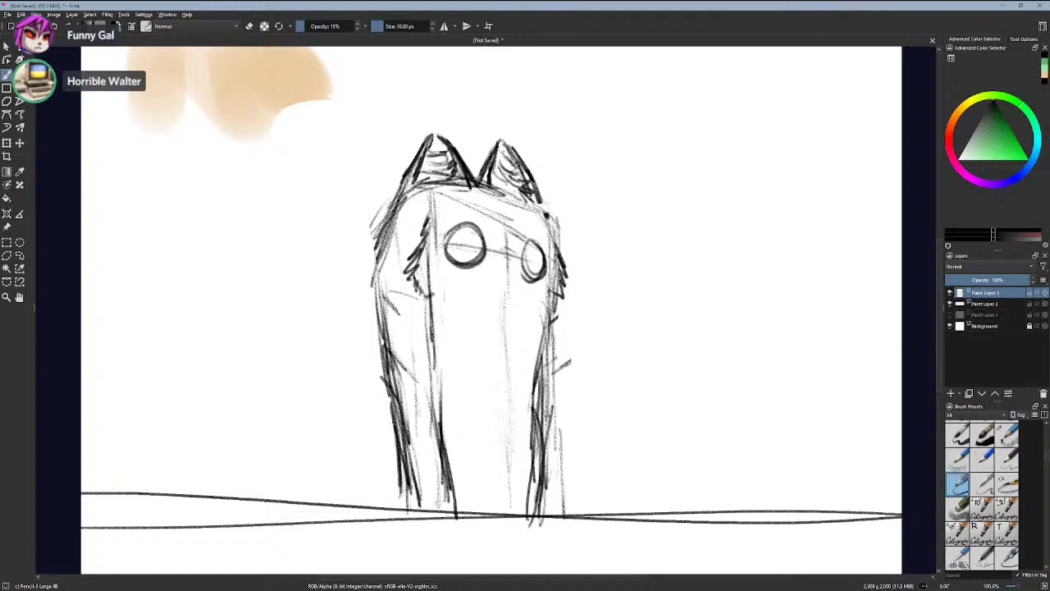
# - Darken the trunk's left outer edge from the head down to the base with overlapping strokes
pyautogui.moveTo(395, 418); pyautogui.dragTo(426, 502)
pyautogui.moveTo(390, 374)
pyautogui.mouseDown()
pyautogui.moveTo(425, 478)
pyautogui.moveTo(409, 427)
pyautogui.mouseUp()
pyautogui.moveTo(382, 336); pyautogui.dragTo(397, 401)
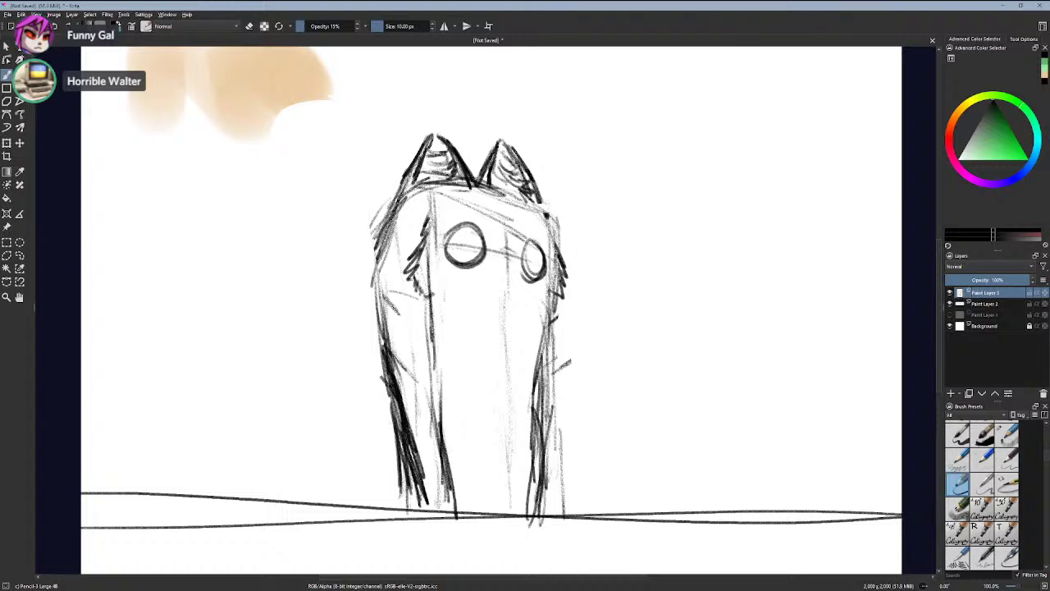
pyautogui.moveTo(383, 281)
pyautogui.mouseDown()
pyautogui.moveTo(390, 371)
pyautogui.moveTo(389, 348)
pyautogui.mouseUp()
pyautogui.moveTo(374, 261); pyautogui.dragTo(382, 334)
pyautogui.moveTo(379, 337); pyautogui.dragTo(376, 357)
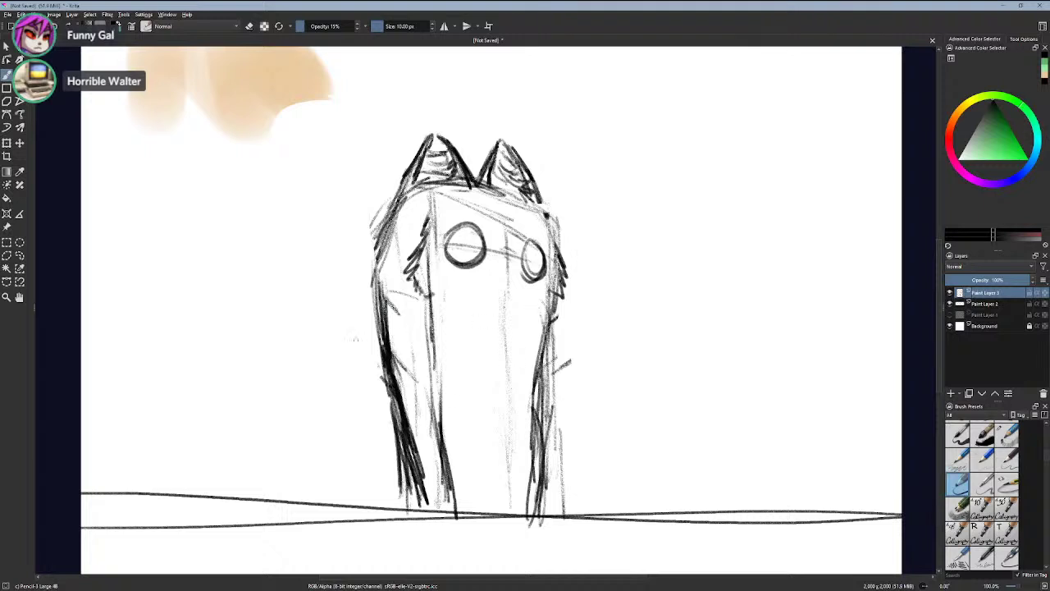
# - Sketch an oval for the left arm's attachment, jagged fur beside it, and short strokes on the trunk's right edge
pyautogui.moveTo(429, 343); pyautogui.dragTo(417, 394)
pyautogui.moveTo(410, 324)
pyautogui.mouseDown()
pyautogui.moveTo(390, 279)
pyautogui.moveTo(414, 270)
pyautogui.moveTo(419, 315)
pyautogui.mouseUp()
pyautogui.moveTo(555, 323); pyautogui.dragTo(552, 357)
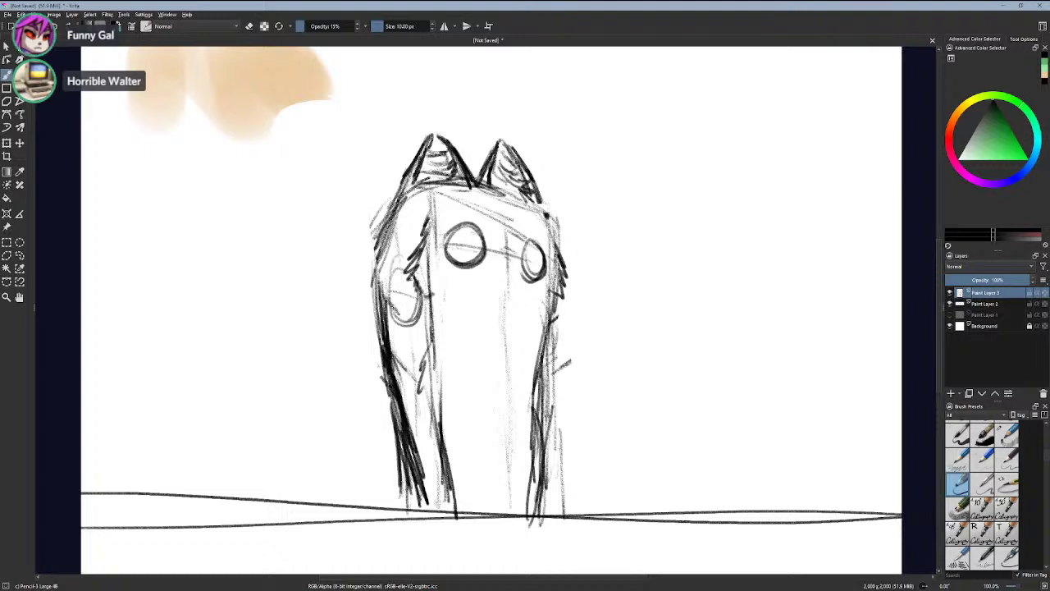
# - Try a bent guide line for a raised left arm with circles for the hand and elbow
pyautogui.moveTo(402, 332)
pyautogui.mouseDown()
pyautogui.moveTo(327, 283)
pyautogui.moveTo(309, 223)
pyautogui.moveTo(324, 280)
pyautogui.mouseUp()
pyautogui.moveTo(308, 141)
pyautogui.mouseDown()
pyautogui.moveTo(250, 161)
pyautogui.moveTo(271, 197)
pyautogui.mouseUp()
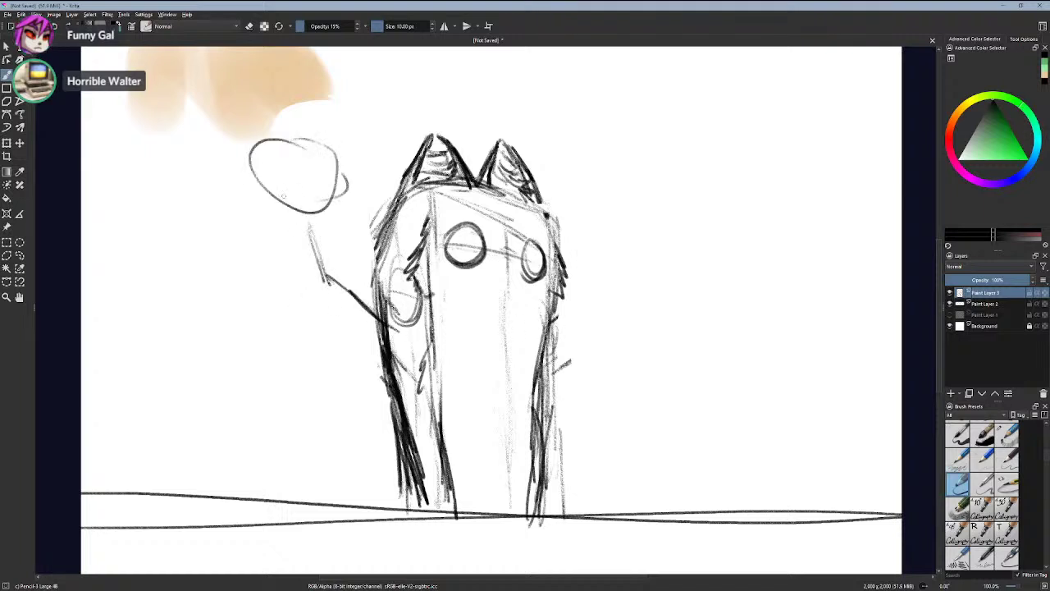
pyautogui.hotkey('ctrl', 'z')
pyautogui.moveTo(291, 136); pyautogui.dragTo(345, 172)
pyautogui.moveTo(352, 242); pyautogui.dragTo(324, 274)
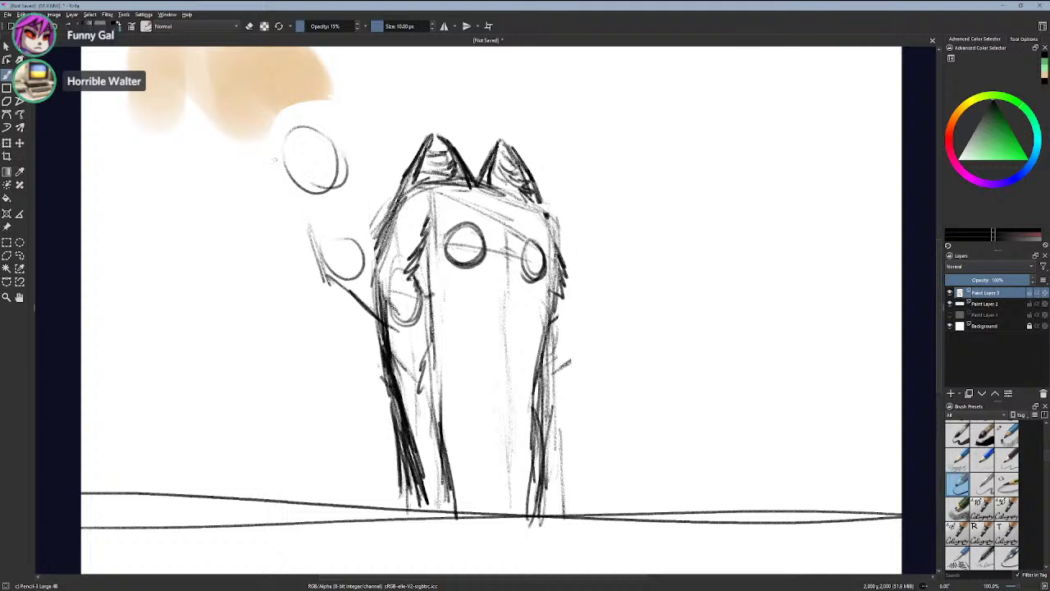
pyautogui.moveTo(279, 139)
pyautogui.mouseDown()
pyautogui.moveTo(291, 195)
pyautogui.moveTo(341, 146)
pyautogui.moveTo(299, 125)
pyautogui.moveTo(268, 141)
pyautogui.moveTo(286, 107)
pyautogui.moveTo(299, 180)
pyautogui.mouseUp()
pyautogui.hotkey('ctrl', 'z')
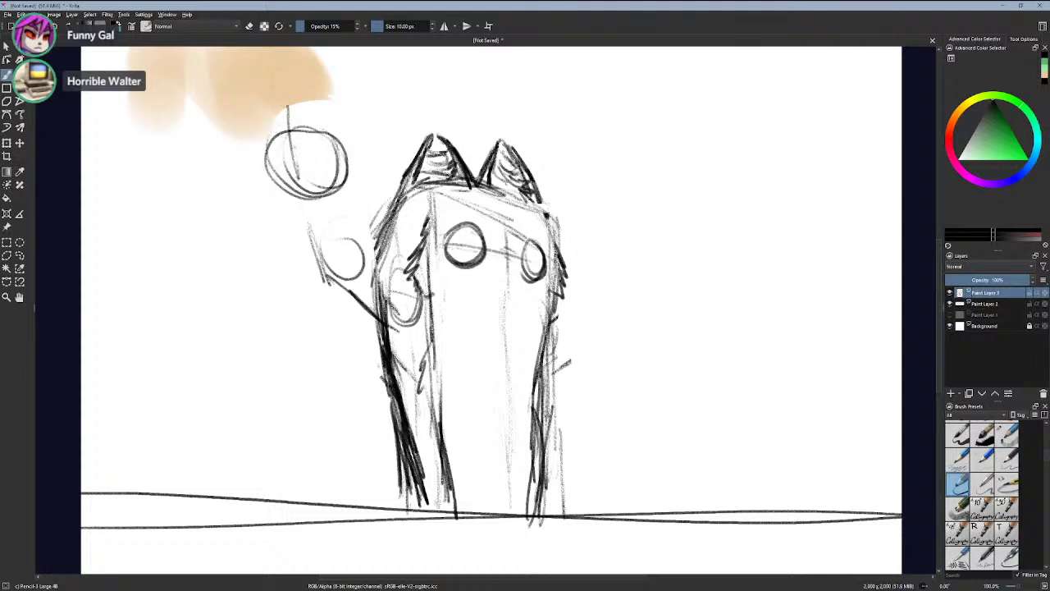
# - Try straight outline strokes around the raised hand circle and undo them
pyautogui.moveTo(290, 113)
pyautogui.mouseDown()
pyautogui.moveTo(300, 187)
pyautogui.moveTo(258, 169)
pyautogui.moveTo(328, 129)
pyautogui.moveTo(341, 136)
pyautogui.moveTo(359, 211)
pyautogui.mouseUp()
pyautogui.moveTo(337, 133); pyautogui.dragTo(349, 204)
pyautogui.moveTo(267, 160); pyautogui.dragTo(278, 229)
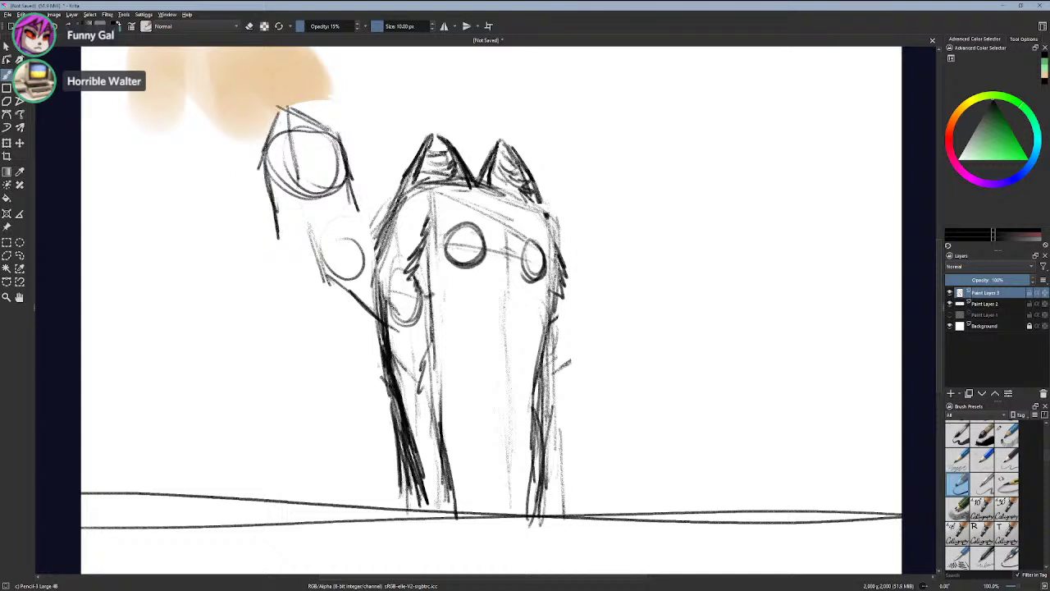
pyautogui.hotkey('ctrl', 'z')
pyautogui.hotkey('ctrl', 'z')
pyautogui.hotkey('ctrl', 'z')
pyautogui.hotkey('ctrl', 'z')
pyautogui.hotkey('ctrl', 'z')
pyautogui.hotkey('ctrl', 'z')
pyautogui.hotkey('ctrl', 'z')
pyautogui.hotkey('ctrl', 'z')
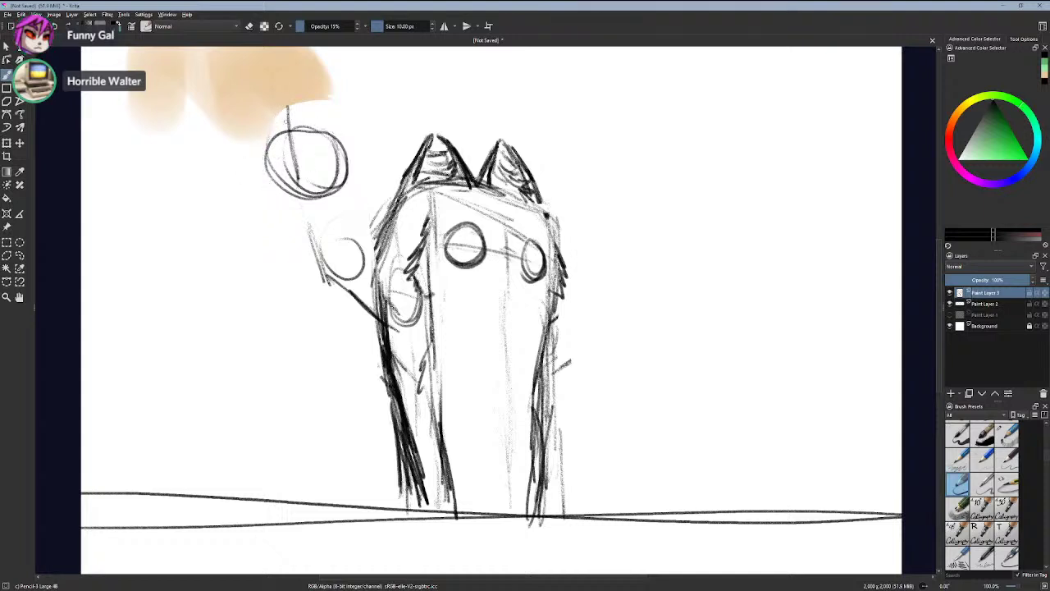
# - Try a full outline of the raised left arm from the hand circle to the trunk and undo it
pyautogui.moveTo(277, 131)
pyautogui.mouseDown()
pyautogui.moveTo(331, 130)
pyautogui.moveTo(346, 192)
pyautogui.mouseUp()
pyautogui.moveTo(336, 127); pyautogui.dragTo(349, 212)
pyautogui.moveTo(267, 146); pyautogui.dragTo(277, 230)
pyautogui.moveTo(267, 180)
pyautogui.mouseDown()
pyautogui.moveTo(284, 259)
pyautogui.moveTo(366, 320)
pyautogui.mouseUp()
pyautogui.moveTo(345, 204); pyautogui.dragTo(396, 271)
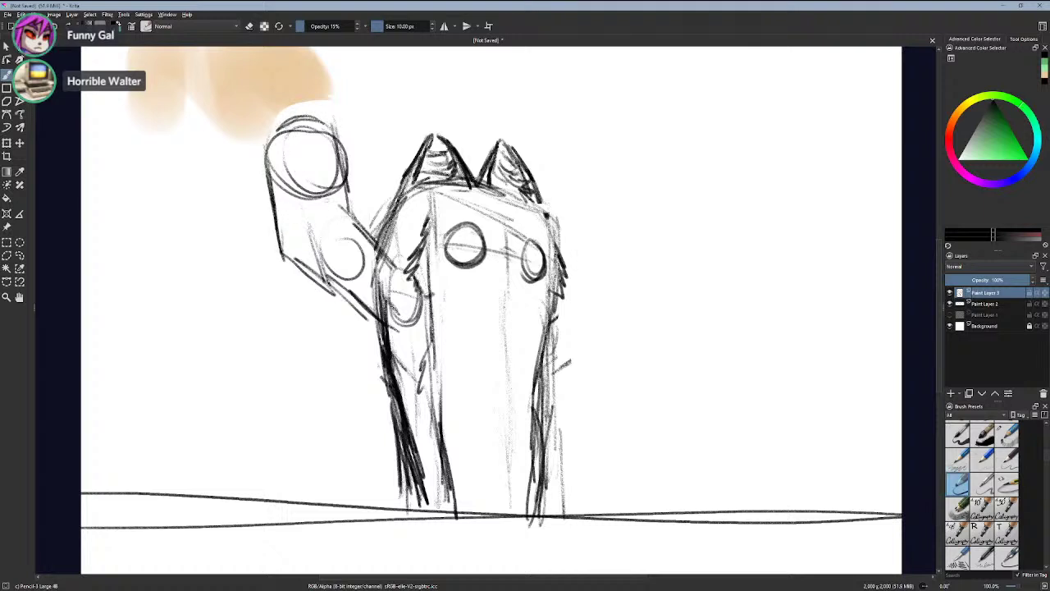
pyautogui.hotkey('ctrl', 'z')
pyautogui.hotkey('ctrl', 'z')
pyautogui.hotkey('ctrl', 'z')
pyautogui.hotkey('ctrl', 'z')
pyautogui.hotkey('ctrl', 'z')
pyautogui.hotkey('ctrl', 'z')
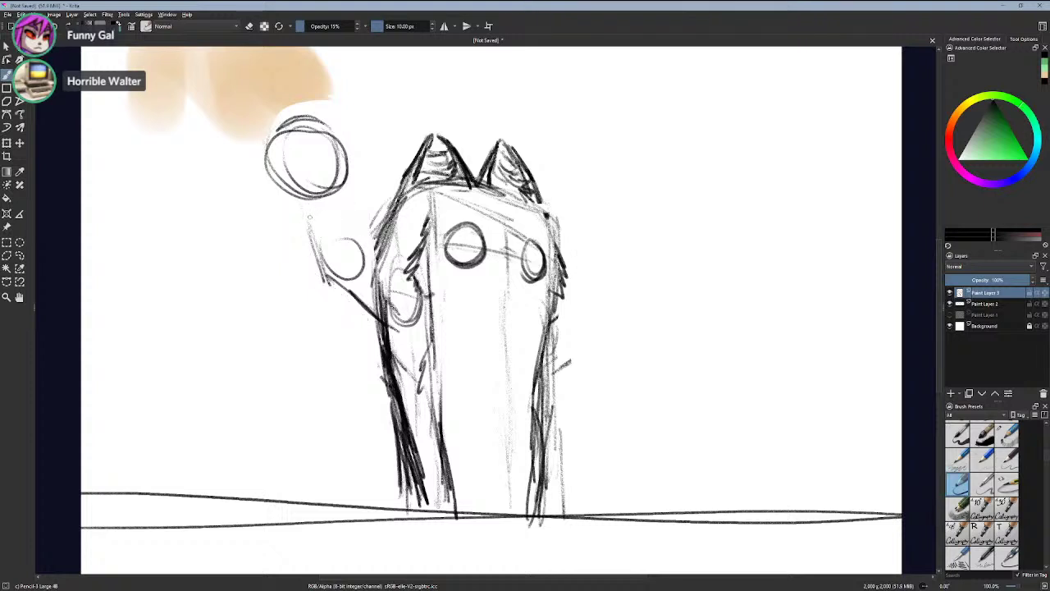
# - Undo the remaining circles and guide lines of the raised left arm, along with a trial curve for the hand
pyautogui.hotkey('ctrl', 'z')
pyautogui.hotkey('ctrl', 'z')
pyautogui.hotkey('ctrl', 'z')
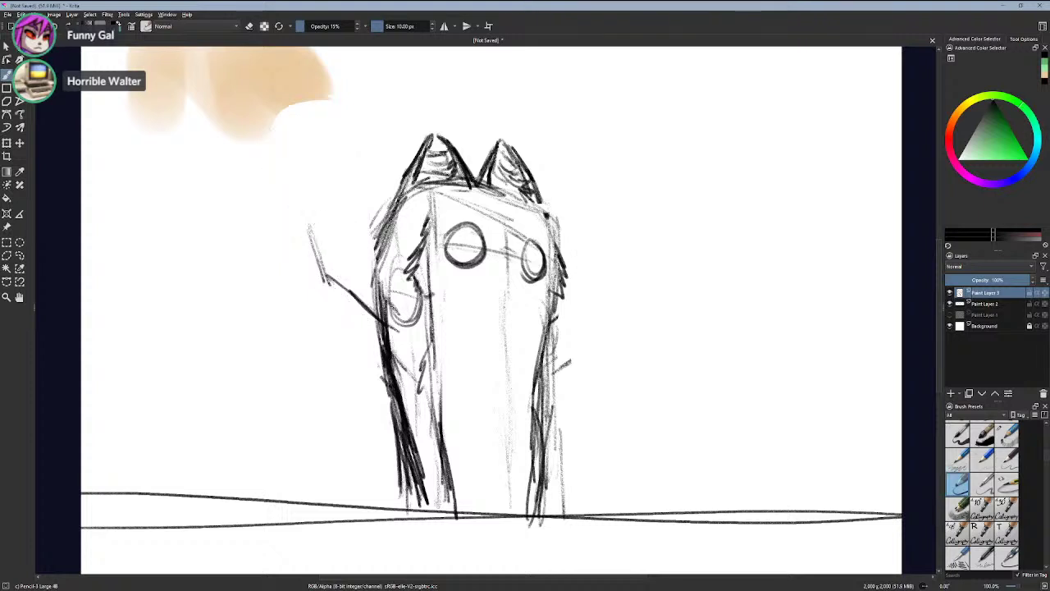
pyautogui.moveTo(303, 207); pyautogui.dragTo(318, 266)
pyautogui.hotkey('ctrl', 'z')
pyautogui.hotkey('ctrl', 'z')
pyautogui.hotkey('ctrl', 'z')
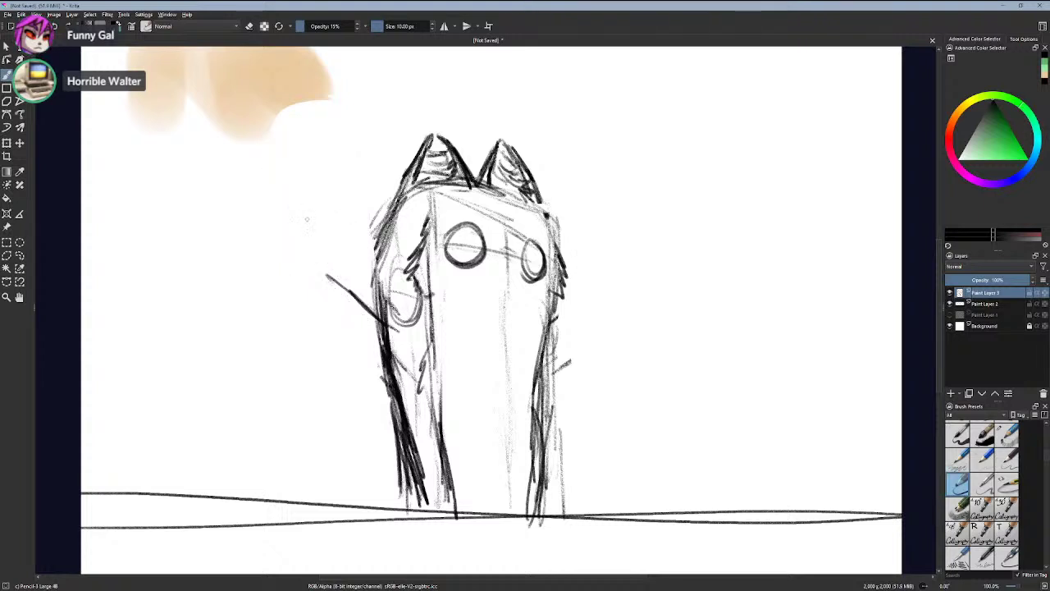
pyautogui.moveTo(340, 228)
pyautogui.mouseDown()
pyautogui.moveTo(349, 244)
pyautogui.moveTo(293, 246)
pyautogui.mouseUp()
pyautogui.hotkey('ctrl', 'z')
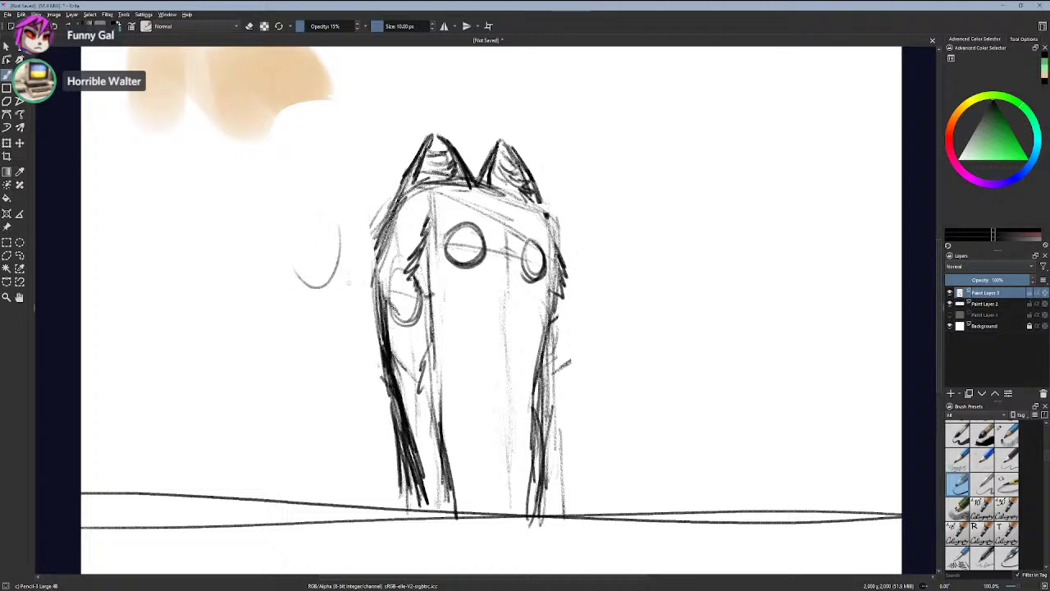
pyautogui.hotkey('ctrl', 'z')
# - Try several diagonal edge lines for the left arm reaching out from the trunk and undo them
pyautogui.moveTo(384, 346); pyautogui.dragTo(330, 281)
pyautogui.moveTo(339, 228); pyautogui.dragTo(412, 305)
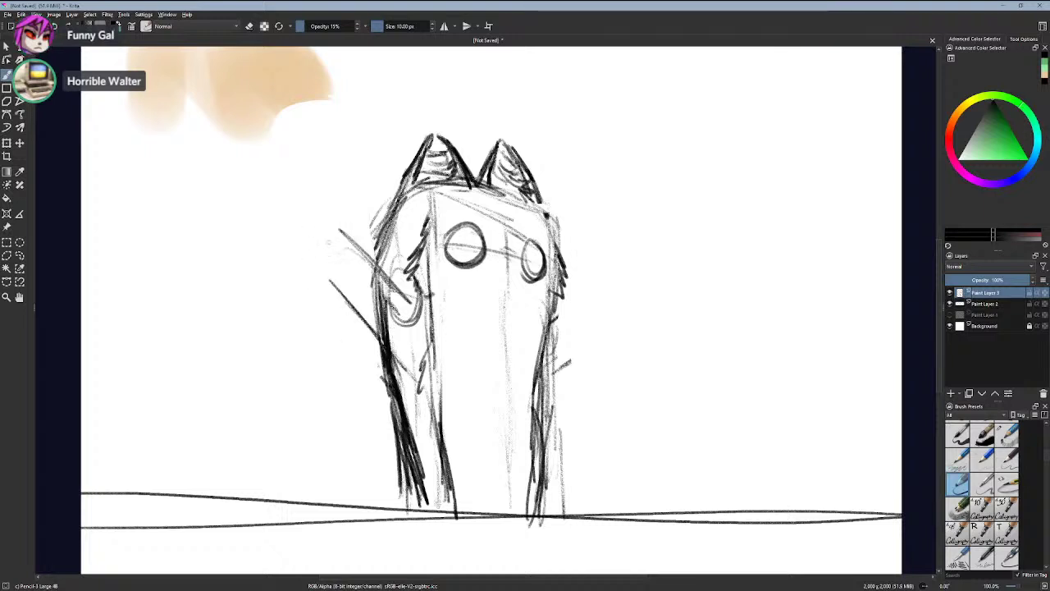
pyautogui.hotkey('ctrl', 'z')
pyautogui.moveTo(326, 230); pyautogui.dragTo(329, 287)
pyautogui.moveTo(319, 195)
pyautogui.mouseDown()
pyautogui.moveTo(321, 245)
pyautogui.moveTo(297, 164)
pyautogui.moveTo(361, 229)
pyautogui.moveTo(361, 187)
pyautogui.moveTo(384, 238)
pyautogui.mouseUp()
pyautogui.hotkey('ctrl', 'z')
pyautogui.hotkey('ctrl', 'z')
pyautogui.hotkey('ctrl', 'z')
pyautogui.moveTo(305, 215)
pyautogui.mouseDown()
pyautogui.moveTo(305, 294)
pyautogui.moveTo(315, 268)
pyautogui.moveTo(320, 322)
pyautogui.moveTo(376, 324)
pyautogui.mouseUp()
pyautogui.hotkey('ctrl', 'z')
pyautogui.hotkey('ctrl', 'z')
pyautogui.hotkey('ctrl', 'z')
# - Sketch the left arm's diagonal lower section out from the trunk and a round hand above its elbow
pyautogui.moveTo(323, 297); pyautogui.dragTo(400, 371)
pyautogui.moveTo(325, 299); pyautogui.dragTo(408, 379)
pyautogui.moveTo(385, 293); pyautogui.dragTo(416, 320)
pyautogui.moveTo(381, 222)
pyautogui.mouseDown()
pyautogui.moveTo(375, 287)
pyautogui.moveTo(334, 174)
pyautogui.mouseUp()
pyautogui.moveTo(334, 264)
pyautogui.mouseDown()
pyautogui.moveTo(382, 308)
pyautogui.moveTo(397, 342)
pyautogui.mouseUp()
pyautogui.hotkey('ctrl', 'z')
pyautogui.moveTo(366, 310); pyautogui.dragTo(385, 334)
pyautogui.moveTo(331, 298)
pyautogui.mouseDown()
pyautogui.moveTo(345, 288)
pyautogui.moveTo(324, 297)
pyautogui.mouseUp()
# - Sketch the vertical forearm lines joining the round hand to the elbow and rework the hand's outline
pyautogui.moveTo(336, 188); pyautogui.dragTo(339, 275)
pyautogui.moveTo(338, 190)
pyautogui.mouseDown()
pyautogui.moveTo(347, 289)
pyautogui.moveTo(307, 195)
pyautogui.moveTo(302, 215)
pyautogui.mouseUp()
pyautogui.moveTo(308, 207)
pyautogui.mouseDown()
pyautogui.moveTo(337, 182)
pyautogui.moveTo(379, 223)
pyautogui.mouseUp()
pyautogui.moveTo(382, 195); pyautogui.dragTo(371, 279)
pyautogui.moveTo(372, 209); pyautogui.dragTo(365, 284)
pyautogui.moveTo(343, 219); pyautogui.dragTo(341, 269)
pyautogui.moveTo(338, 196); pyautogui.dragTo(337, 246)
pyautogui.moveTo(338, 185)
pyautogui.mouseDown()
pyautogui.moveTo(335, 234)
pyautogui.moveTo(338, 179)
pyautogui.mouseUp()
# - Reinforce the outer edge of the left forearm and the underside of the arm toward the trunk
pyautogui.moveTo(347, 287)
pyautogui.mouseDown()
pyautogui.moveTo(322, 306)
pyautogui.moveTo(383, 347)
pyautogui.mouseUp()
pyautogui.hotkey('ctrl', 'z')
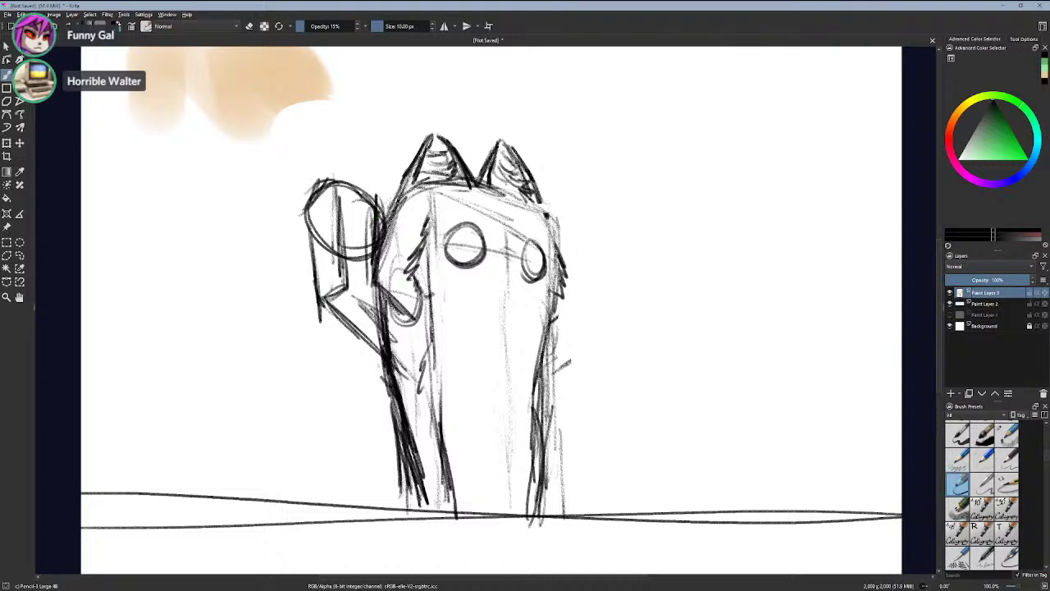
pyautogui.moveTo(310, 210); pyautogui.dragTo(317, 293)
pyautogui.moveTo(311, 244)
pyautogui.mouseDown()
pyautogui.moveTo(321, 298)
pyautogui.moveTo(361, 352)
pyautogui.mouseUp()
pyautogui.moveTo(367, 281)
pyautogui.mouseDown()
pyautogui.moveTo(389, 317)
pyautogui.moveTo(382, 358)
pyautogui.mouseUp()
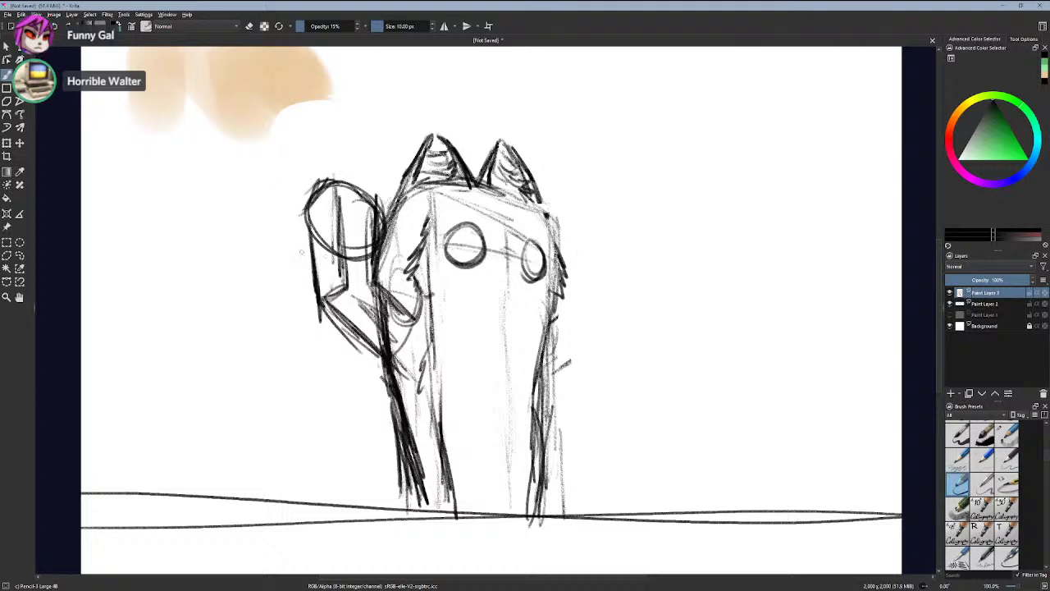
# - Undo the entire left arm sketch back to the bare trunk
pyautogui.hotkey('ctrl', 'z')
pyautogui.hotkey('ctrl', 'z')
pyautogui.hotkey('ctrl', 'z')
pyautogui.hotkey('ctrl', 'z')
pyautogui.hotkey('ctrl', 'z')
pyautogui.hotkey('ctrl', 'z')
pyautogui.hotkey('ctrl', 'z')
pyautogui.hotkey('ctrl', 'z')
pyautogui.hotkey('ctrl', 'z')
pyautogui.hotkey('ctrl', 'z')
pyautogui.hotkey('ctrl', 'z')
pyautogui.hotkey('ctrl', 'z')
pyautogui.hotkey('ctrl', 'z')
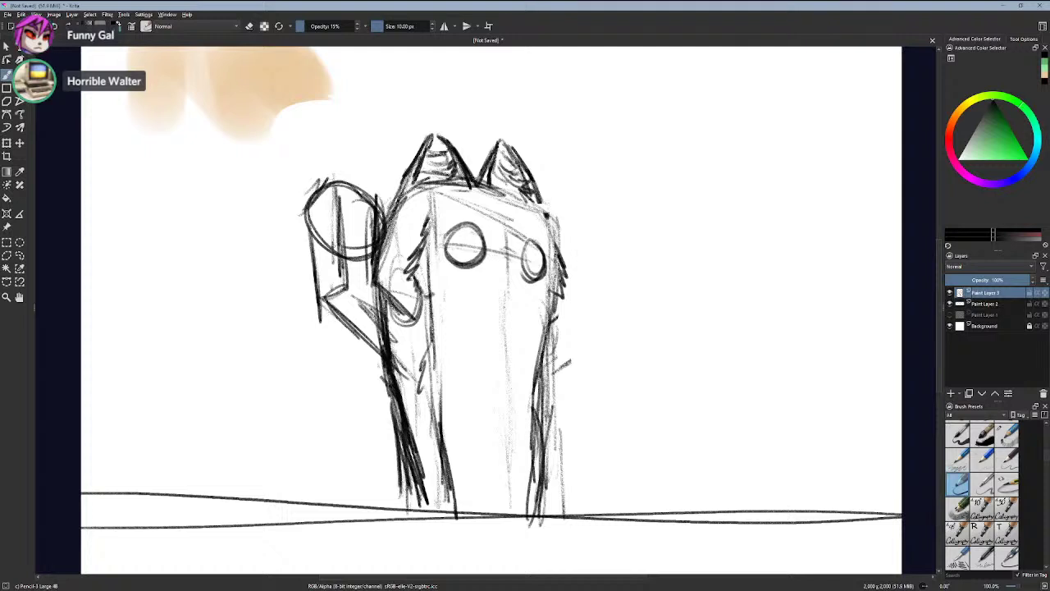
pyautogui.hotkey('ctrl', 'z')
pyautogui.hotkey('ctrl', 'z')
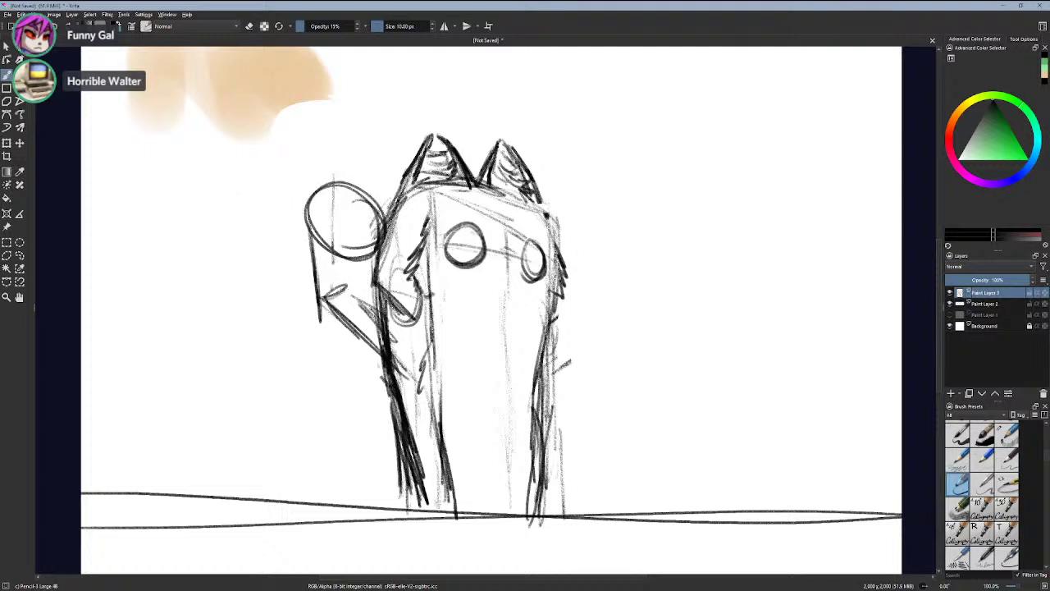
pyautogui.hotkey('ctrl', 'z')
pyautogui.hotkey('ctrl', 'z')
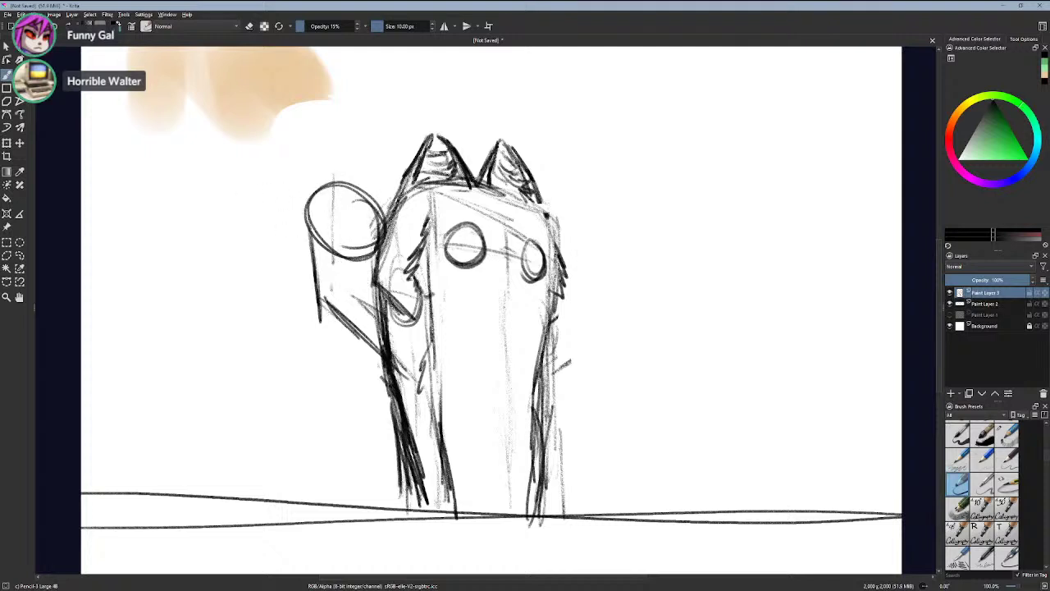
pyautogui.hotkey('ctrl', 'z')
pyautogui.moveTo(304, 210)
pyautogui.mouseDown()
pyautogui.moveTo(320, 234)
pyautogui.moveTo(315, 274)
pyautogui.mouseUp()
pyautogui.hotkey('ctrl', 'z')
pyautogui.hotkey('ctrl', 'z')
pyautogui.hotkey('ctrl', 'z')
pyautogui.hotkey('ctrl', 'z')
pyautogui.hotkey('ctrl', 'z')
pyautogui.hotkey('ctrl', 'z')
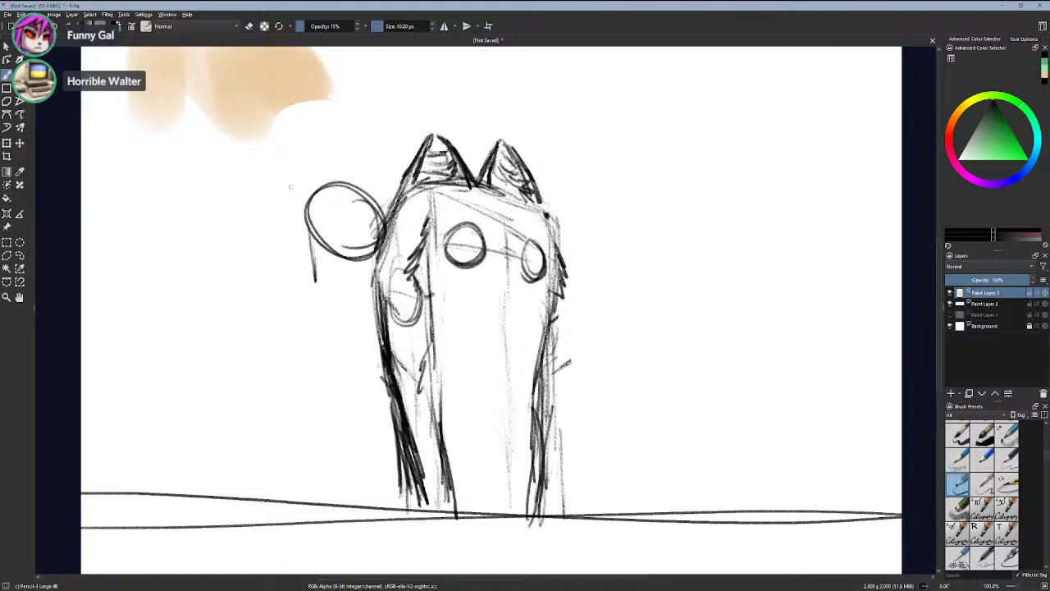
pyautogui.hotkey('ctrl', 'z')
# - Toggle Paint Layer 3's visibility off and on to check which strokes it holds
pyautogui.moveTo(996, 121); pyautogui.dragTo(983, 56)
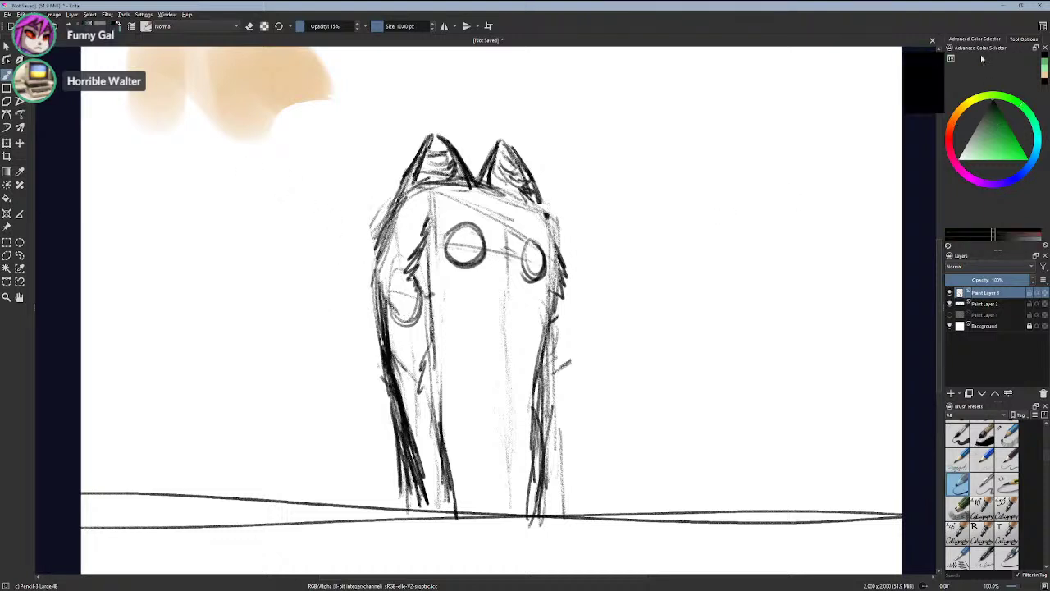
pyautogui.scroll(2, 870, 327)
pyautogui.click(949, 293)
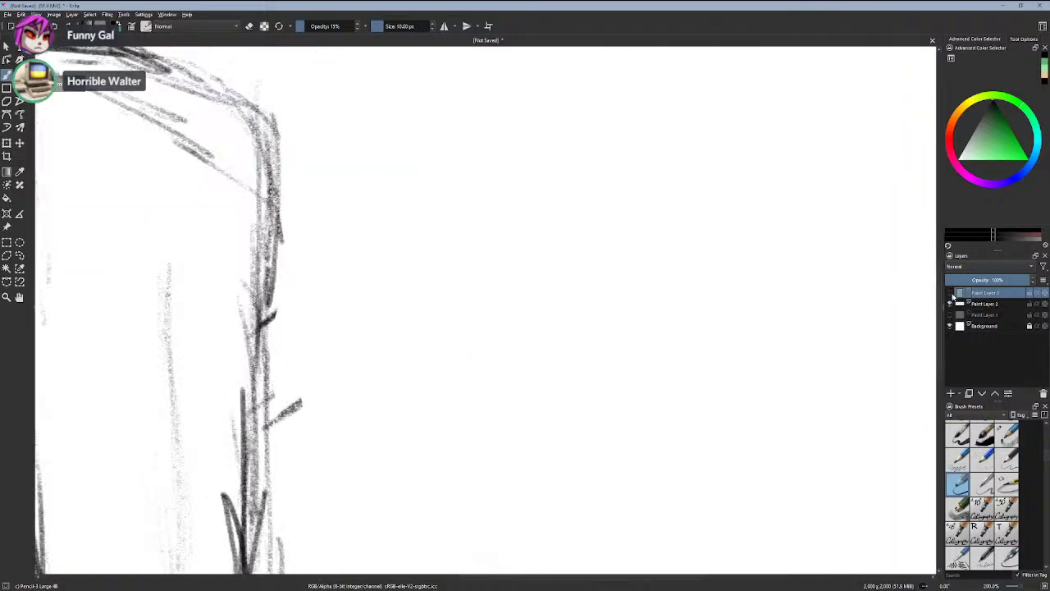
pyautogui.click(949, 293)
# - Try darkening the inner left side of the left eye's circle and undo it
pyautogui.moveTo(481, 281); pyautogui.dragTo(866, 458)
pyautogui.scroll(3, 305, 235)
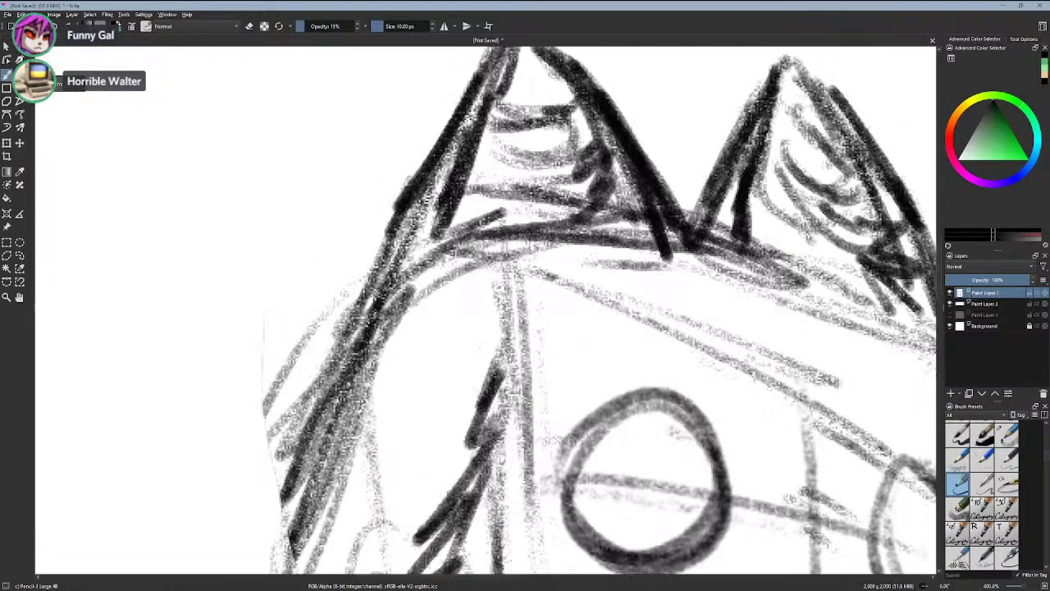
pyautogui.moveTo(602, 432)
pyautogui.mouseDown()
pyautogui.moveTo(581, 504)
pyautogui.moveTo(600, 543)
pyautogui.moveTo(588, 456)
pyautogui.mouseUp()
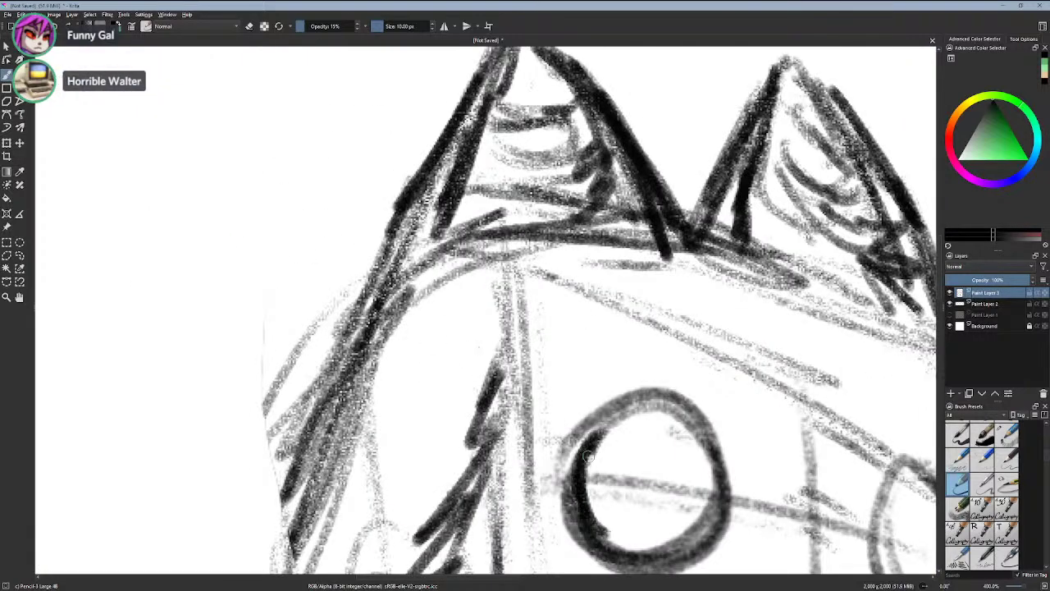
pyautogui.hotkey('ctrl', 'z')
pyautogui.hotkey('ctrl', 'z')
pyautogui.hotkey('ctrl', 'z')
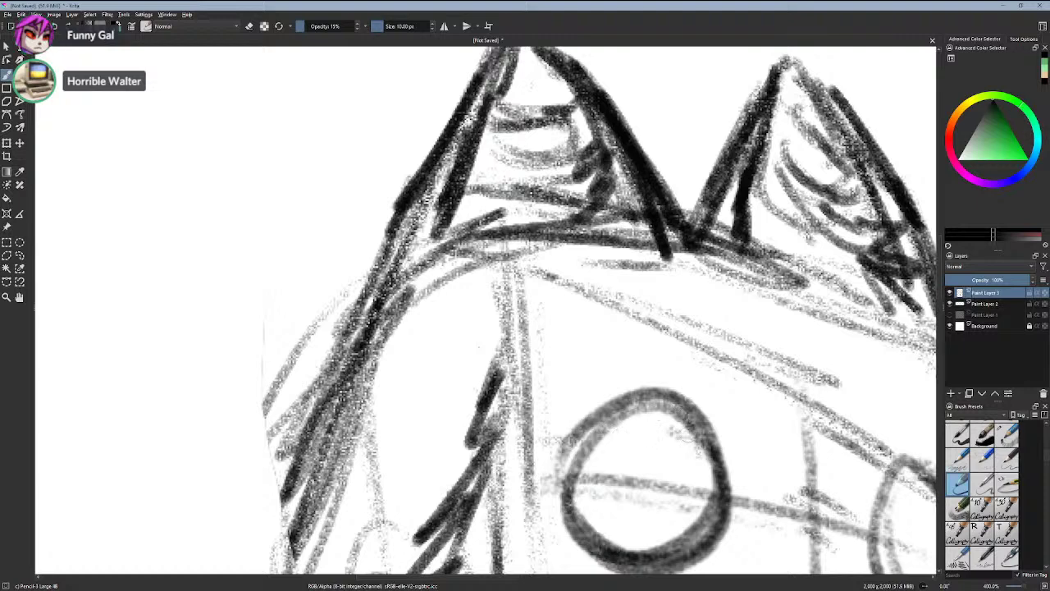
# - Thicken the inner right side of the left eye's circle with overlapping dark strokes
pyautogui.moveTo(673, 403); pyautogui.dragTo(709, 507)
pyautogui.moveTo(694, 443); pyautogui.dragTo(712, 548)
pyautogui.moveTo(691, 402); pyautogui.dragTo(719, 546)
pyautogui.moveTo(712, 468); pyautogui.dragTo(715, 498)
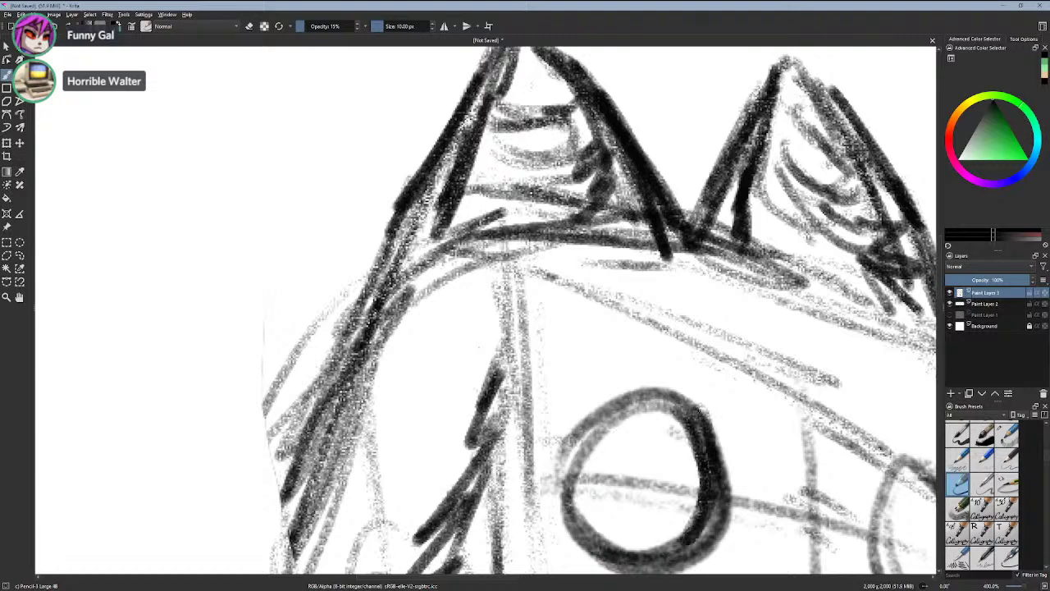
# - Deepen the left eye's dark crescent with more strokes along its lower curve and upper right edge
pyautogui.moveTo(691, 417)
pyautogui.mouseDown()
pyautogui.moveTo(677, 533)
pyautogui.moveTo(658, 555)
pyautogui.mouseUp()
pyautogui.moveTo(715, 482); pyautogui.dragTo(671, 552)
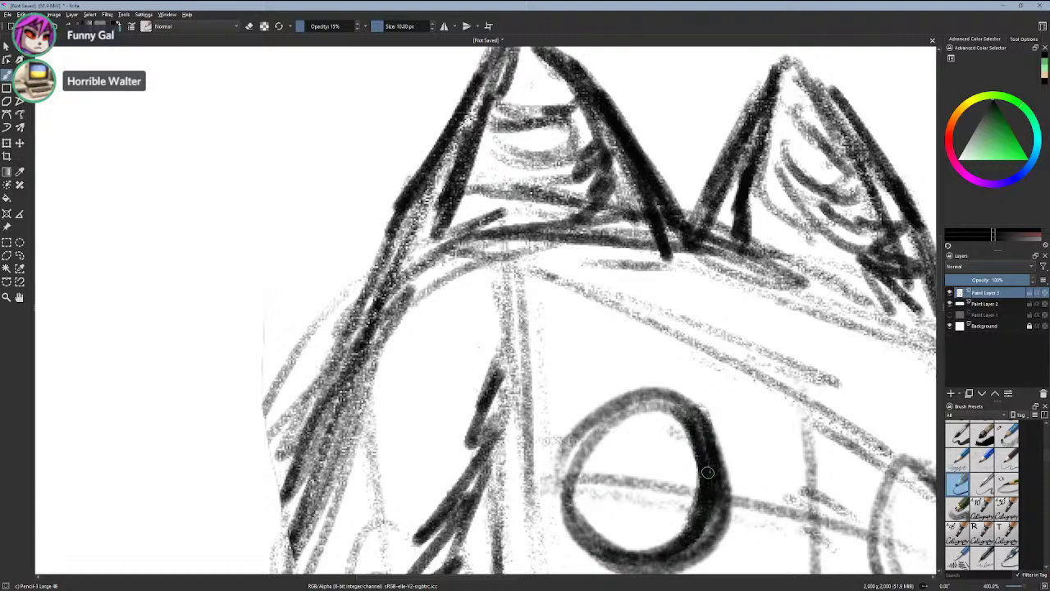
pyautogui.moveTo(707, 472); pyautogui.dragTo(661, 397)
# - Build up a dark crescent along the inner right side of the right eye with overlapping strokes
pyautogui.scroll(-5, 674, 486)
pyautogui.scroll(4, 767, 524)
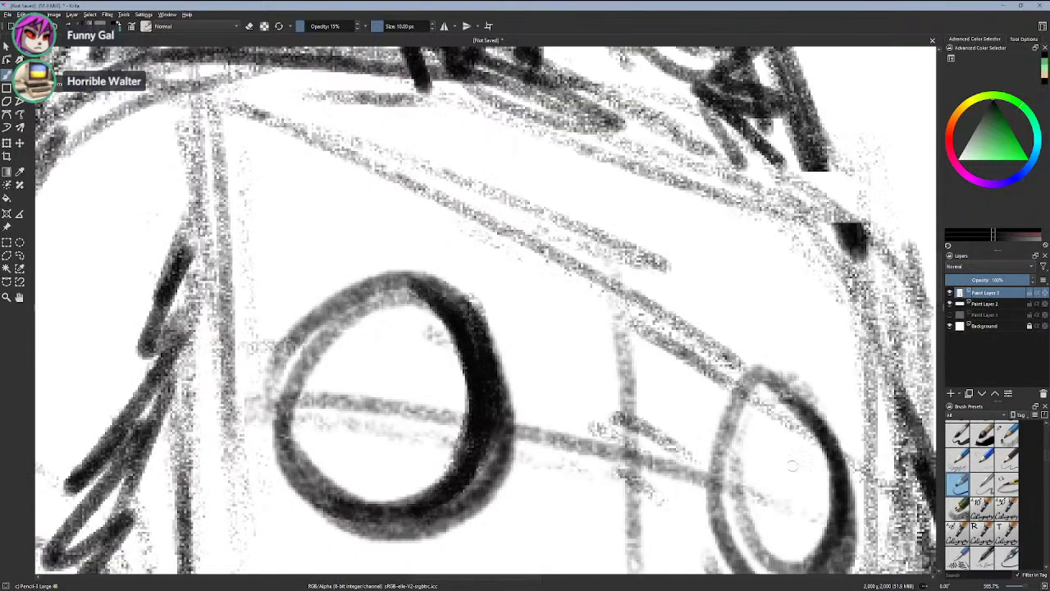
pyautogui.moveTo(771, 402)
pyautogui.mouseDown()
pyautogui.moveTo(808, 433)
pyautogui.moveTo(818, 518)
pyautogui.moveTo(801, 547)
pyautogui.mouseUp()
pyautogui.moveTo(816, 435); pyautogui.dragTo(791, 567)
pyautogui.moveTo(755, 384); pyautogui.dragTo(820, 455)
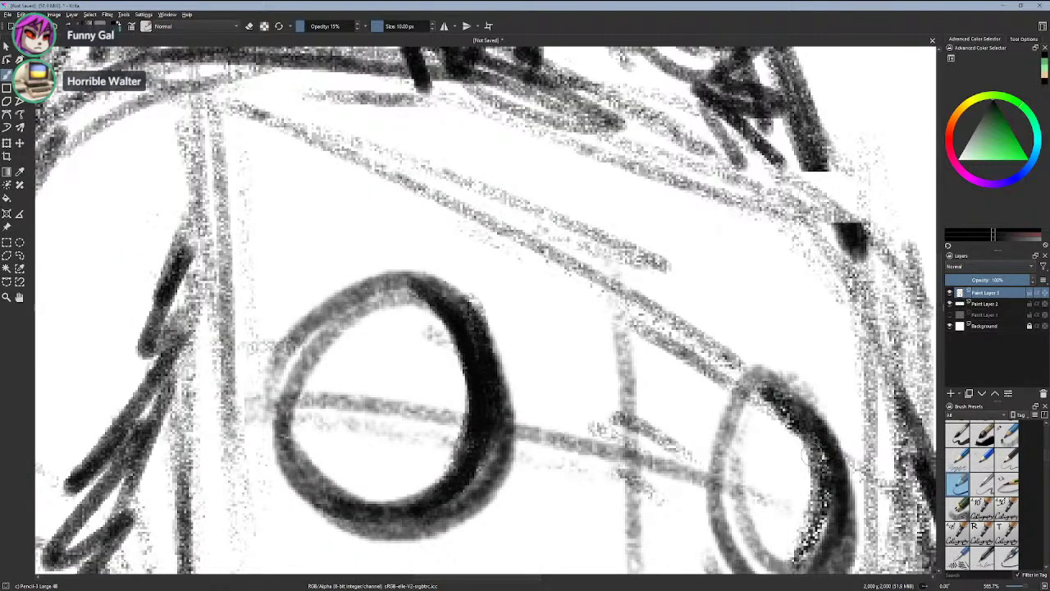
# - Fill the insides of both eyes with light diagonal hatching, undoing the strokes that miss
pyautogui.scroll(-6, 812, 459)
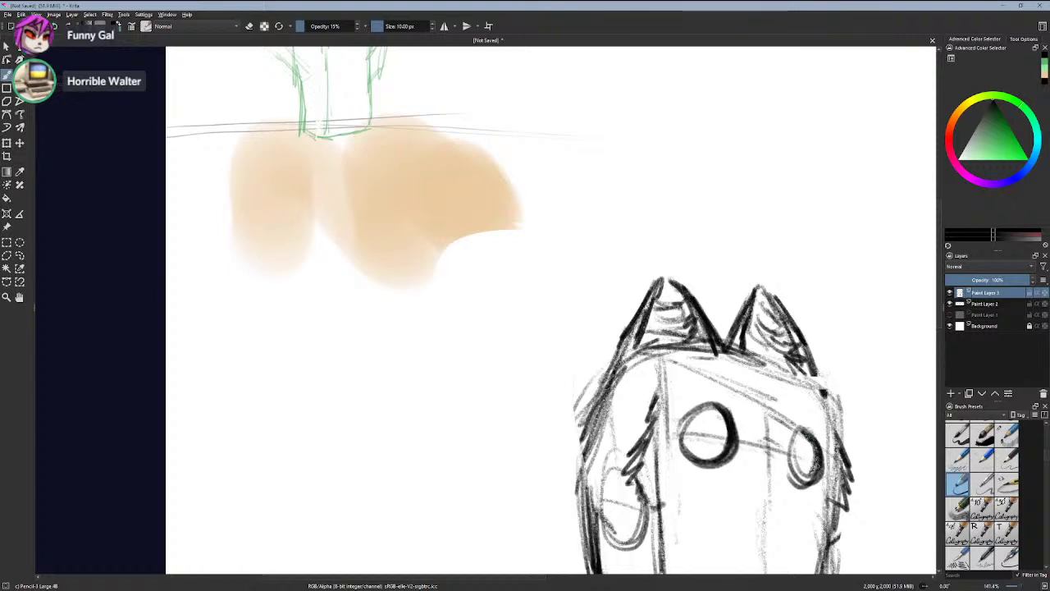
pyautogui.moveTo(819, 452); pyautogui.dragTo(812, 426)
pyautogui.hotkey('ctrl', 'z')
pyautogui.hotkey('ctrl', 'z')
pyautogui.moveTo(707, 411)
pyautogui.mouseDown()
pyautogui.moveTo(684, 441)
pyautogui.moveTo(716, 456)
pyautogui.mouseUp()
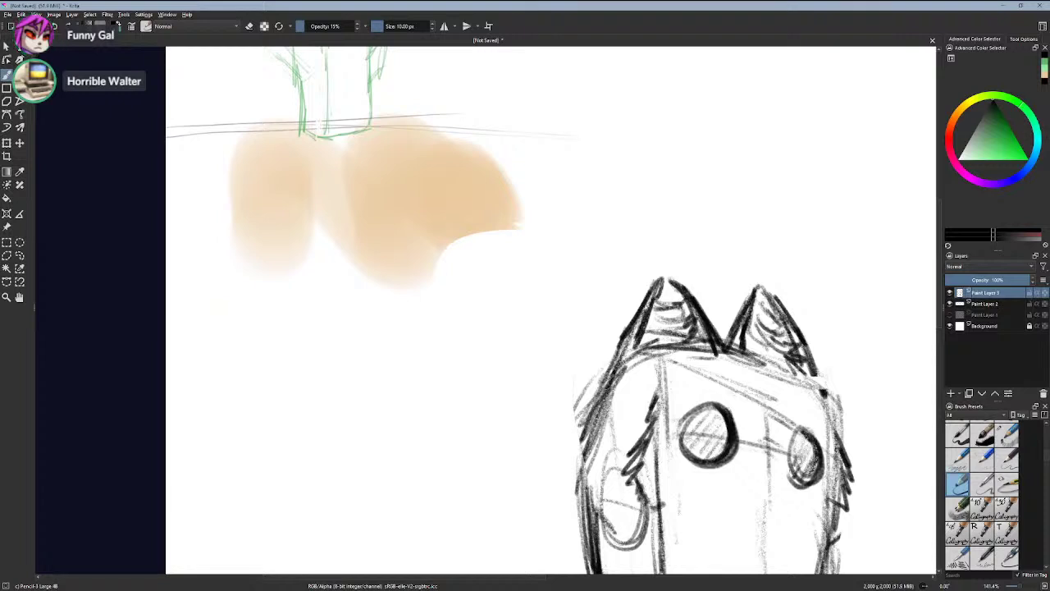
# - Try sketching a small circle and an adjoining oval at the base of the left ear on Paint Layer 3
pyautogui.scroll(-2, 806, 449)
pyautogui.moveTo(806, 426); pyautogui.dragTo(776, 288)
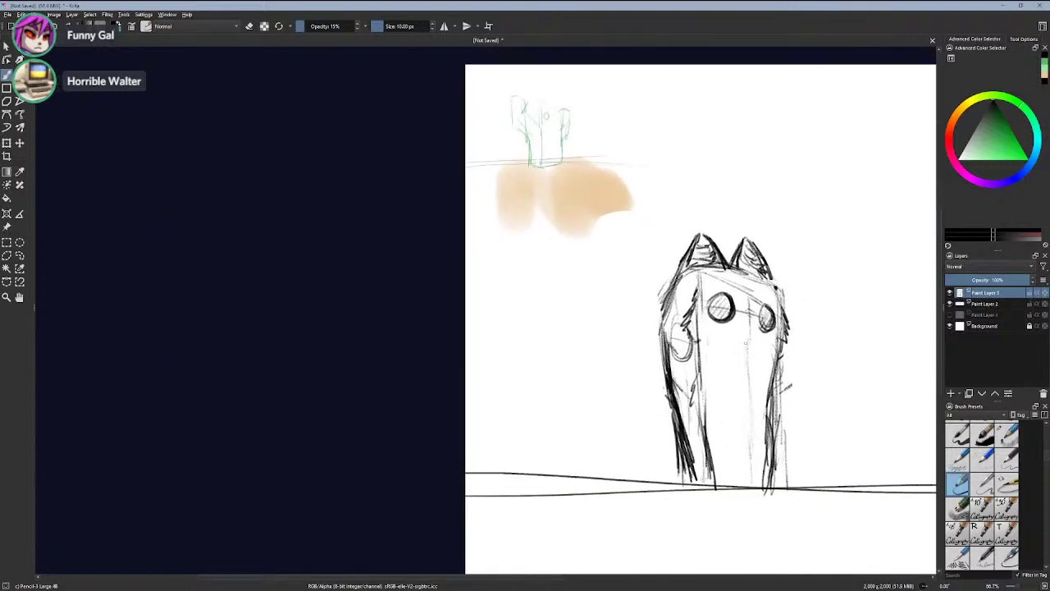
pyautogui.scroll(2, 660, 295)
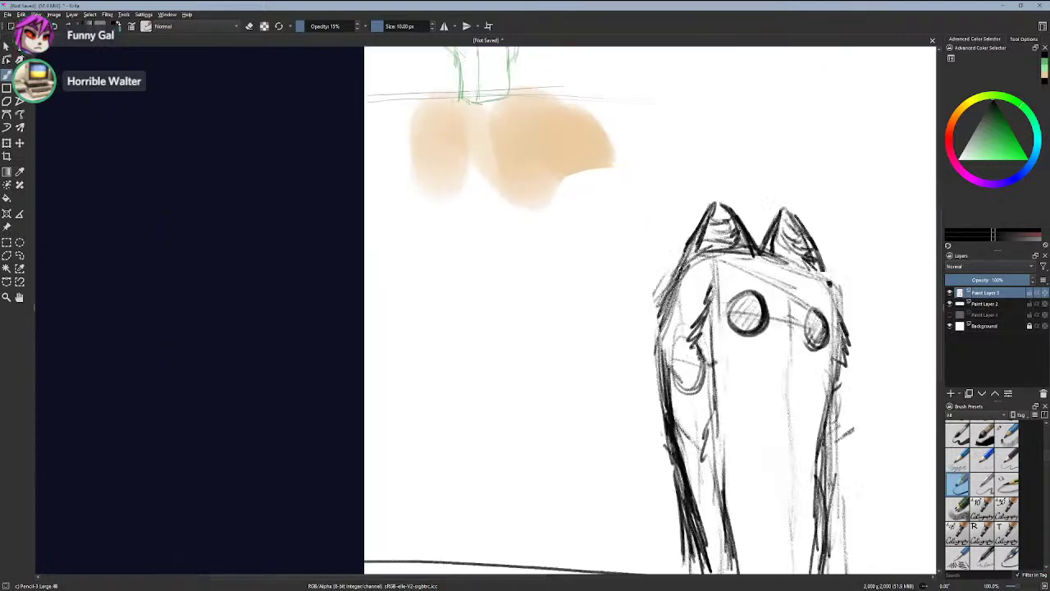
pyautogui.moveTo(707, 212)
pyautogui.mouseDown()
pyautogui.moveTo(769, 236)
pyautogui.moveTo(692, 251)
pyautogui.moveTo(703, 261)
pyautogui.moveTo(717, 217)
pyautogui.moveTo(743, 216)
pyautogui.moveTo(725, 208)
pyautogui.moveTo(715, 260)
pyautogui.mouseUp()
pyautogui.hotkey('ctrl', 'z')
pyautogui.hotkey('ctrl', 'z')
pyautogui.moveTo(744, 217)
pyautogui.mouseDown()
pyautogui.moveTo(767, 246)
pyautogui.moveTo(739, 246)
pyautogui.moveTo(746, 224)
pyautogui.moveTo(753, 247)
pyautogui.moveTo(739, 240)
pyautogui.mouseUp()
pyautogui.hotkey('ctrl', 'z')
pyautogui.hotkey('ctrl', 'z')
pyautogui.moveTo(312, 589)
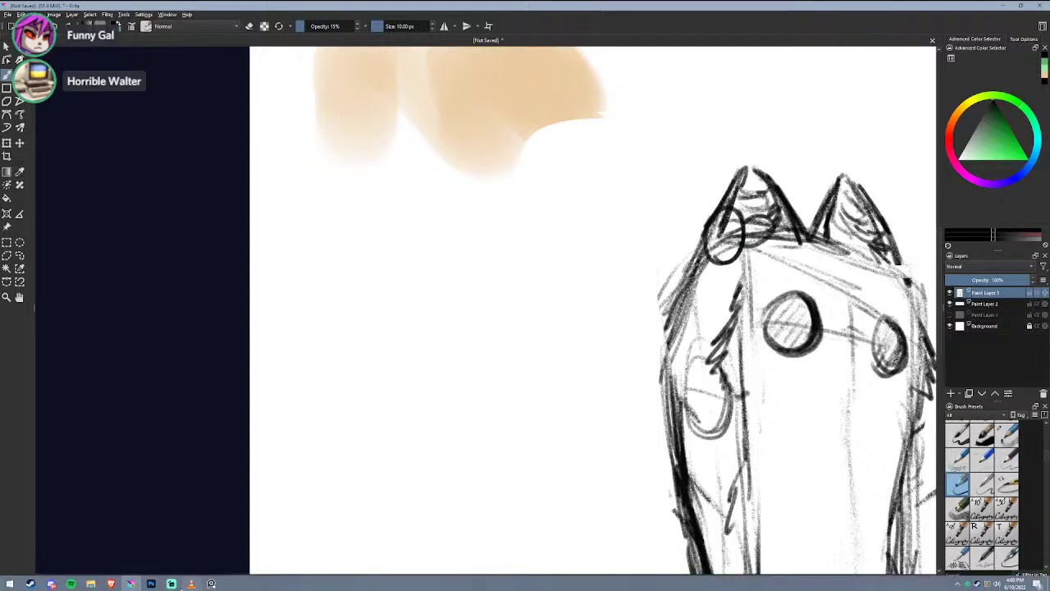
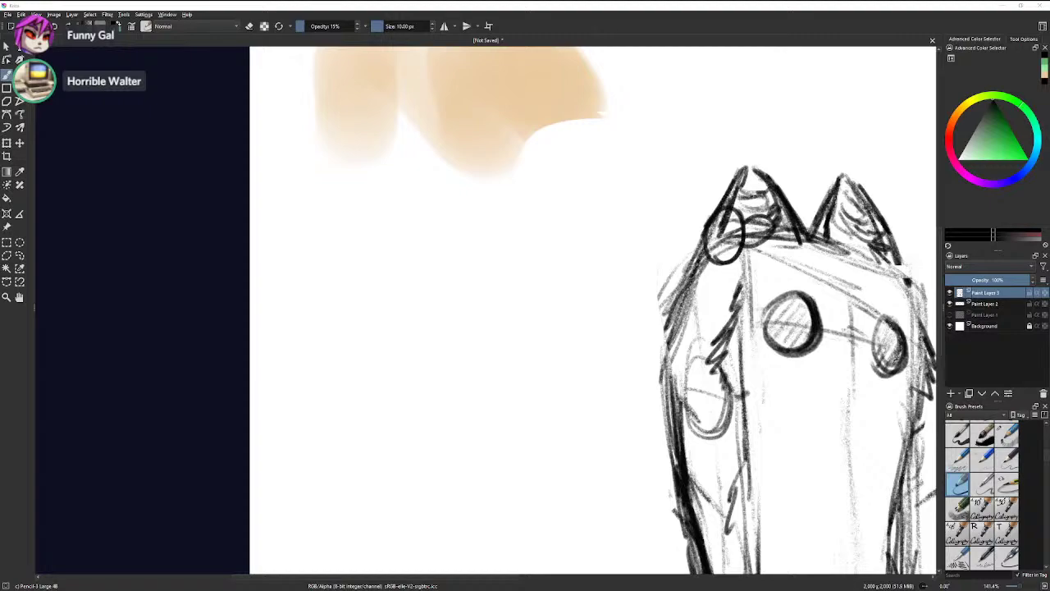
# - Switch to the browser, examine the flowering cactus photos in the image results for flower shapes, and return to the Krita sketch
pyautogui.hotkey('alt', 'Tab')
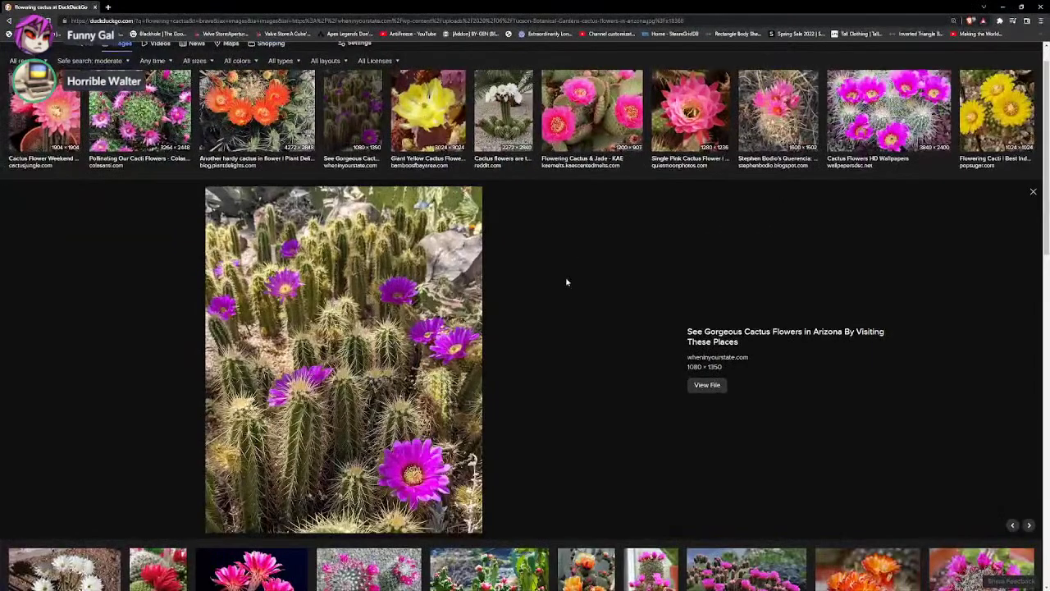
pyautogui.scroll(-2, 475, 344)
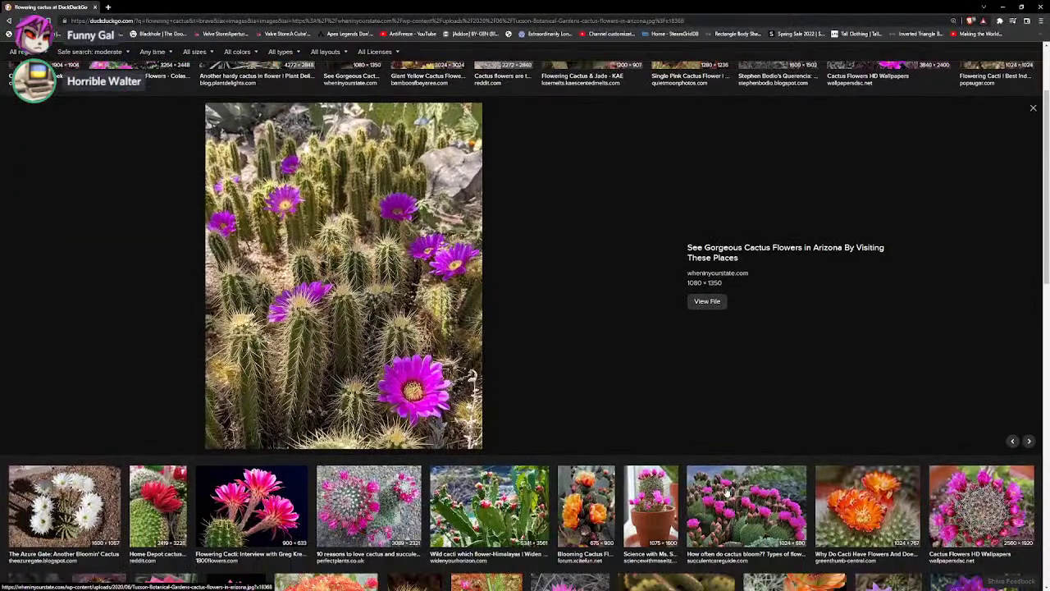
pyautogui.scroll(-3, 492, 385)
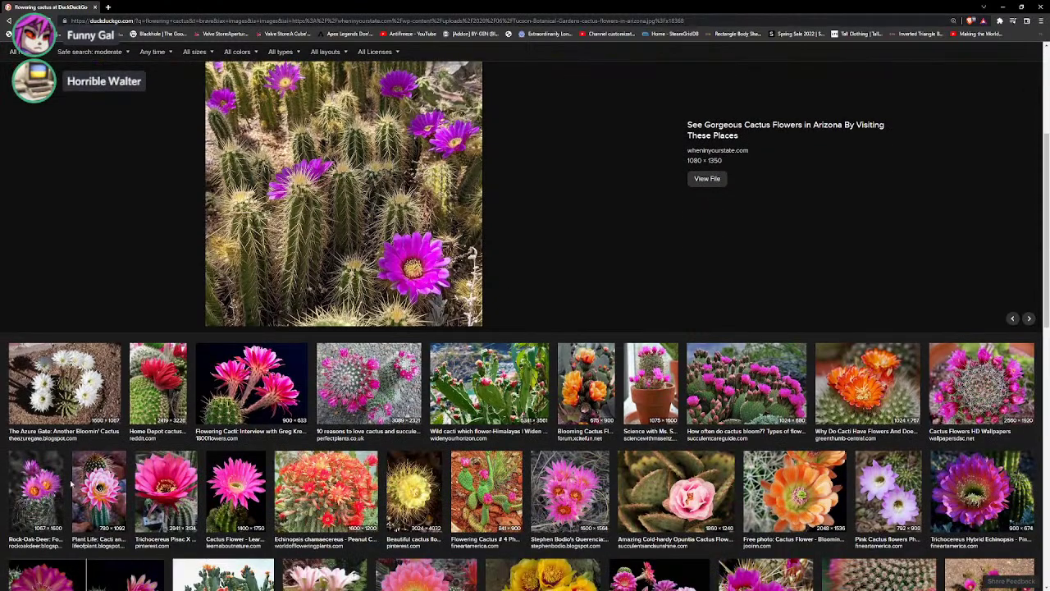
pyautogui.click(47, 492)
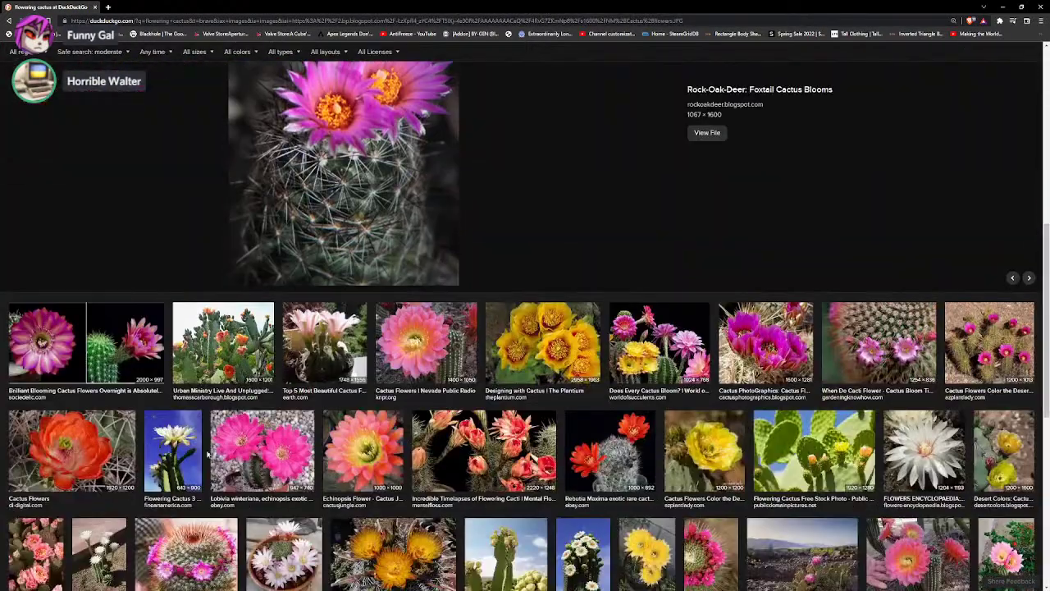
pyautogui.scroll(-1, 236, 451)
pyautogui.click(506, 457)
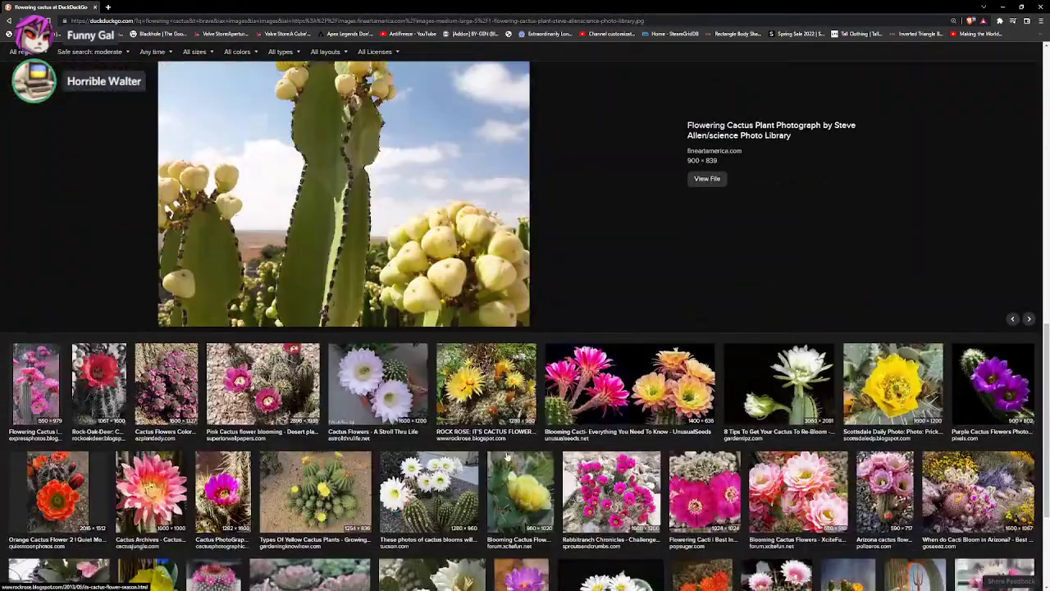
pyautogui.click(433, 490)
pyautogui.scroll(-2, 417, 433)
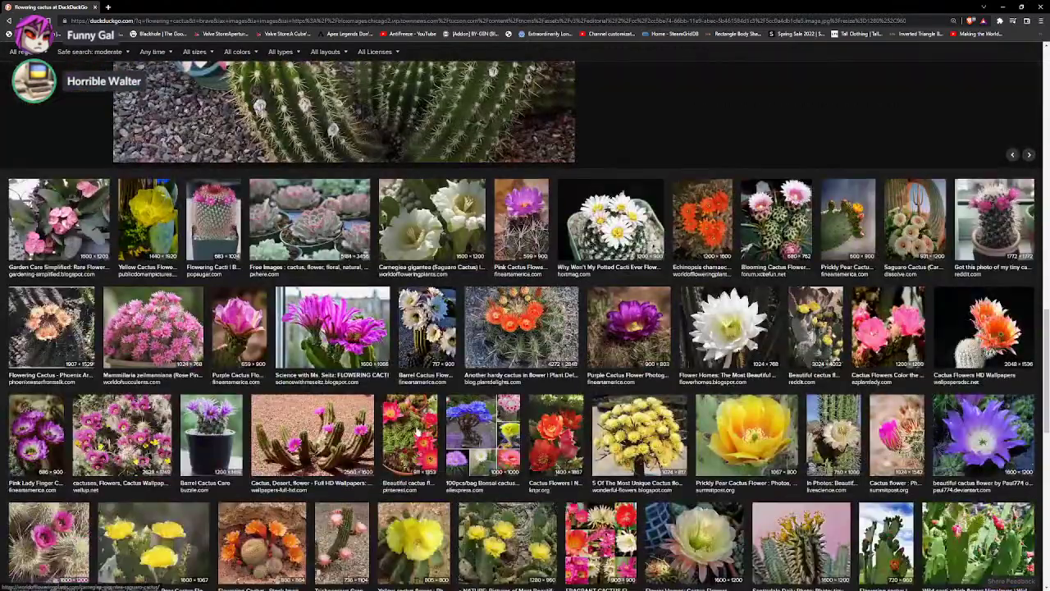
pyautogui.click(1004, 6)
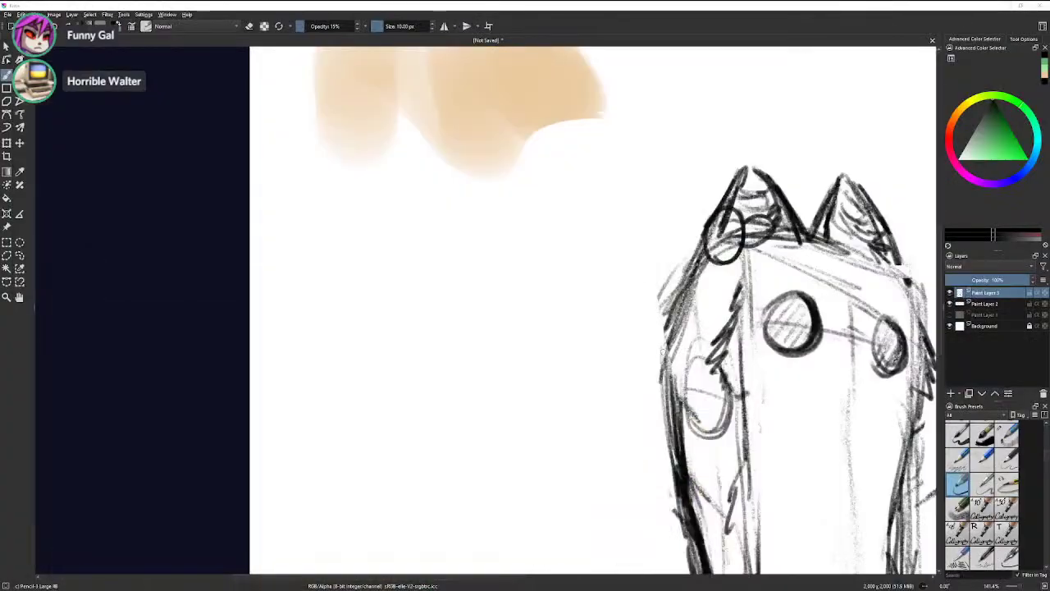
# - Undo the trial circle and oval at the base of the left ear
pyautogui.scroll(1, 739, 362)
pyautogui.moveTo(750, 367); pyautogui.dragTo(622, 399)
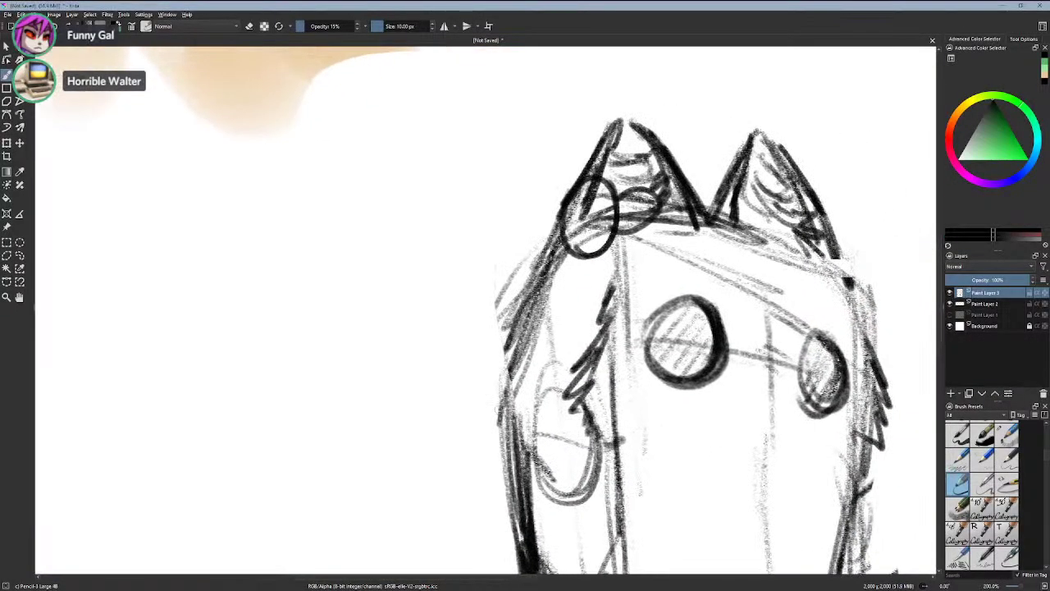
pyautogui.hotkey('ctrl', 'z')
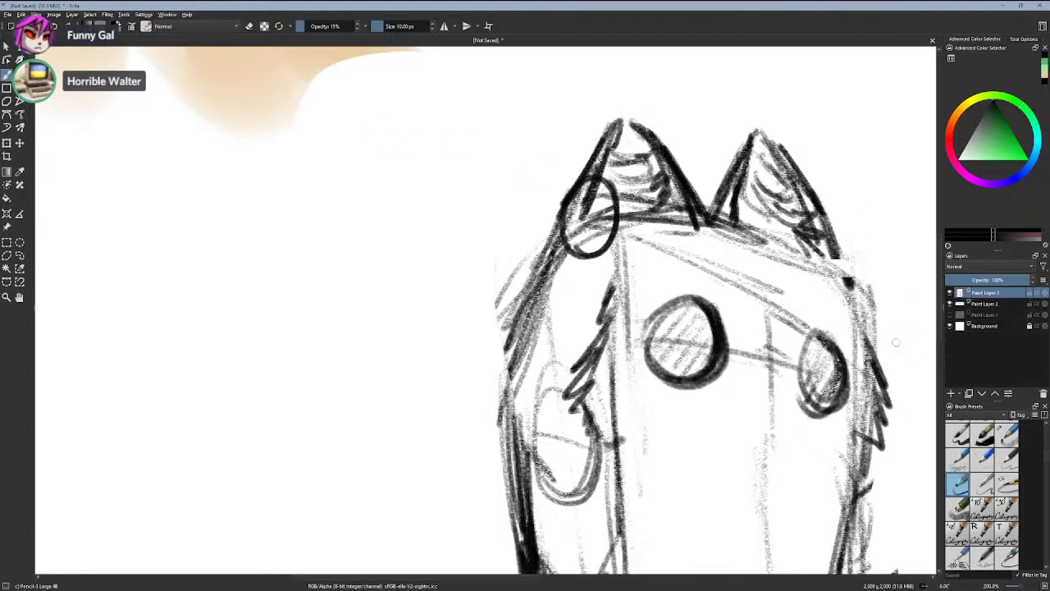
pyautogui.hotkey('ctrl', 'z')
# - Add a new paint layer and draw a dark circle over the left ear's base as a flower centre, undoing misshapen tries
pyautogui.click(951, 393)
pyautogui.moveTo(576, 174)
pyautogui.mouseDown()
pyautogui.moveTo(572, 255)
pyautogui.moveTo(597, 160)
pyautogui.moveTo(617, 221)
pyautogui.mouseUp()
pyautogui.hotkey('ctrl', 'z')
pyautogui.hotkey('ctrl', 'z')
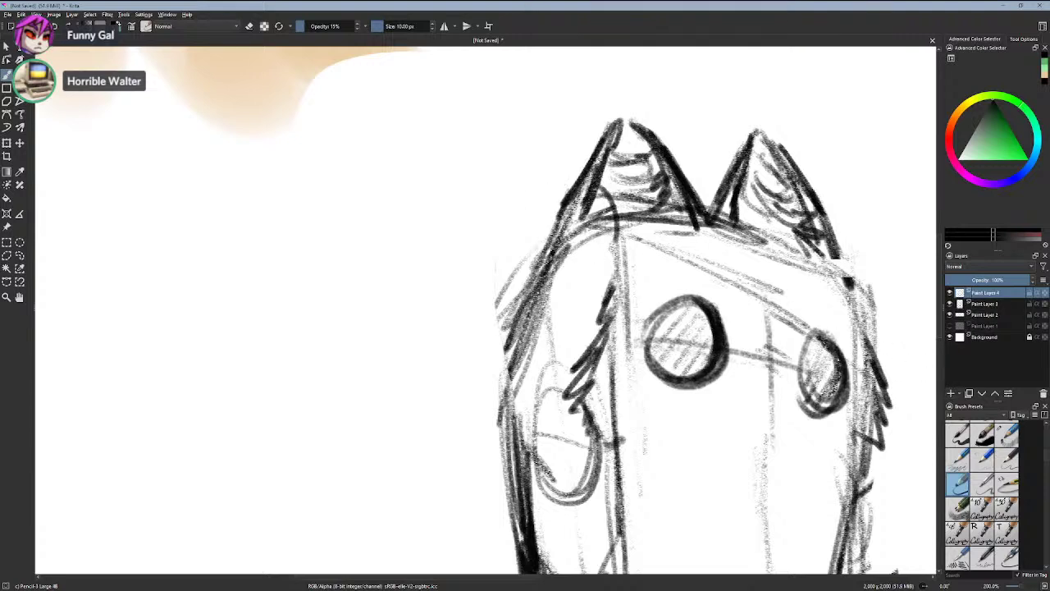
pyautogui.moveTo(535, 179); pyautogui.dragTo(616, 271)
pyautogui.moveTo(535, 202)
pyautogui.mouseDown()
pyautogui.moveTo(576, 169)
pyautogui.moveTo(542, 250)
pyautogui.moveTo(614, 239)
pyautogui.mouseUp()
pyautogui.hotkey('ctrl', 'z')
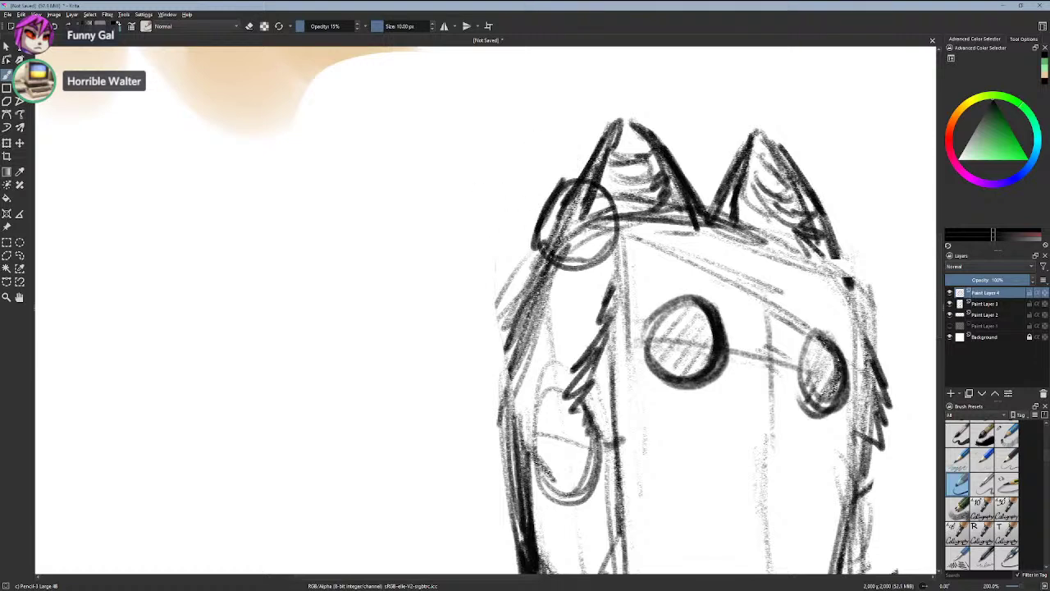
pyautogui.hotkey('ctrl', 'z')
pyautogui.moveTo(573, 182)
pyautogui.mouseDown()
pyautogui.moveTo(613, 250)
pyautogui.moveTo(579, 177)
pyautogui.moveTo(540, 246)
pyautogui.moveTo(607, 232)
pyautogui.mouseUp()
# - Try several curved petal outlines around the flower's dark centre circle and undo each one
pyautogui.moveTo(563, 194); pyautogui.dragTo(491, 223)
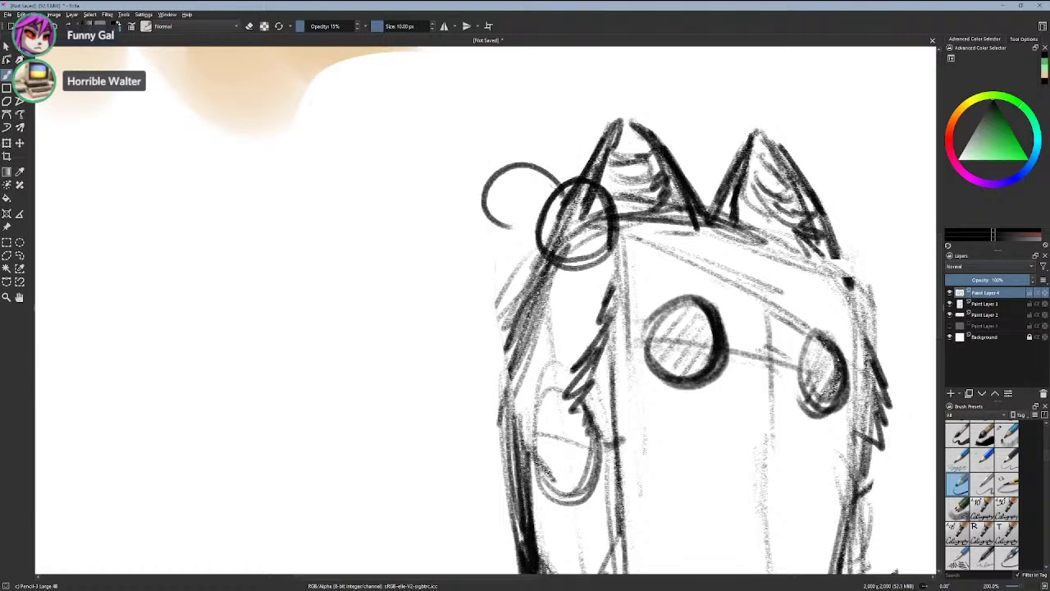
pyautogui.hotkey('ctrl', 'z')
pyautogui.moveTo(561, 190)
pyautogui.mouseDown()
pyautogui.moveTo(520, 175)
pyautogui.moveTo(538, 202)
pyautogui.moveTo(545, 167)
pyautogui.moveTo(525, 208)
pyautogui.moveTo(478, 224)
pyautogui.mouseUp()
pyautogui.hotkey('ctrl', 'z')
pyautogui.hotkey('ctrl', 'z')
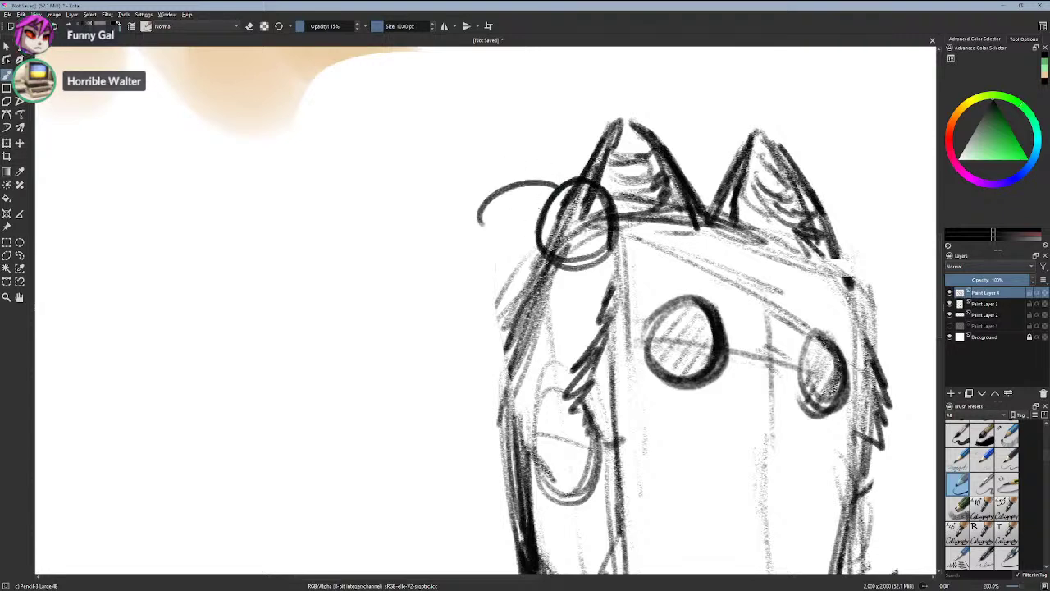
pyautogui.hotkey('ctrl', 'z')
pyautogui.moveTo(578, 187); pyautogui.dragTo(497, 196)
pyautogui.hotkey('ctrl', 'z')
pyautogui.moveTo(610, 144)
pyautogui.mouseDown()
pyautogui.moveTo(552, 136)
pyautogui.moveTo(633, 272)
pyautogui.mouseUp()
pyautogui.hotkey('ctrl', 'z')
# - Draw one larger, lighter guide circle around the flower's centre to bound the petals, undoing the uneven tries
pyautogui.moveTo(548, 183)
pyautogui.mouseDown()
pyautogui.moveTo(659, 289)
pyautogui.moveTo(518, 231)
pyautogui.mouseUp()
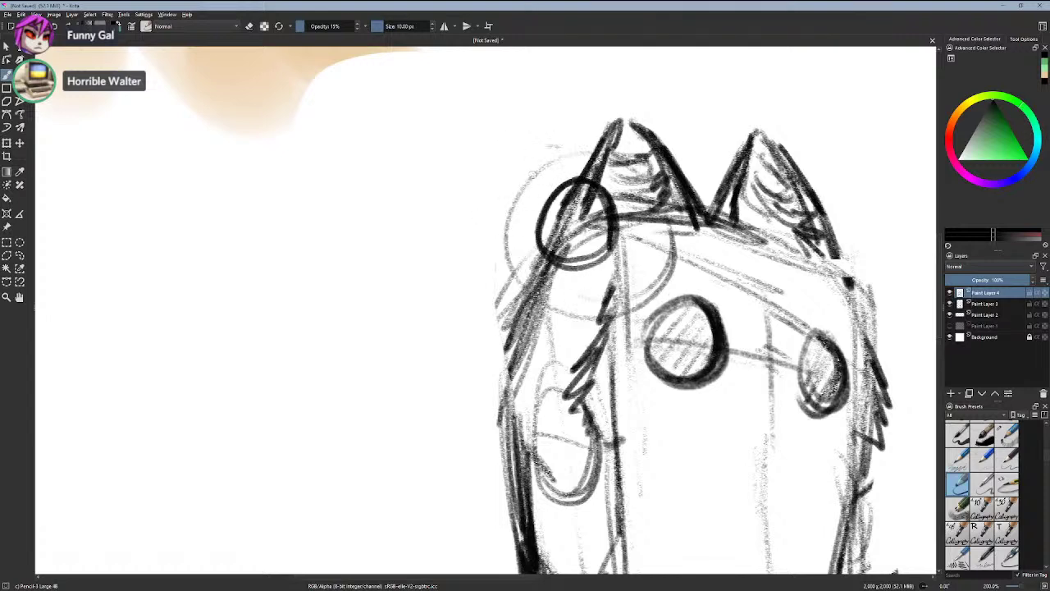
pyautogui.hotkey('ctrl', 'z')
pyautogui.moveTo(582, 148)
pyautogui.mouseDown()
pyautogui.moveTo(643, 235)
pyautogui.moveTo(632, 302)
pyautogui.moveTo(606, 304)
pyautogui.mouseUp()
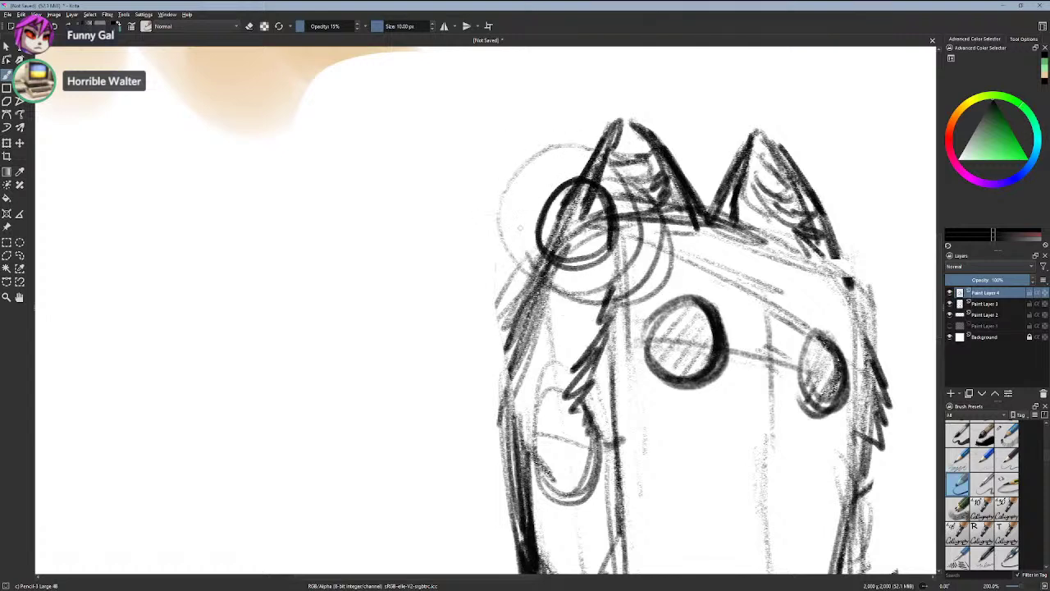
pyautogui.hotkey('ctrl', 'z')
pyautogui.moveTo(669, 201)
pyautogui.mouseDown()
pyautogui.moveTo(605, 327)
pyautogui.moveTo(596, 151)
pyautogui.mouseUp()
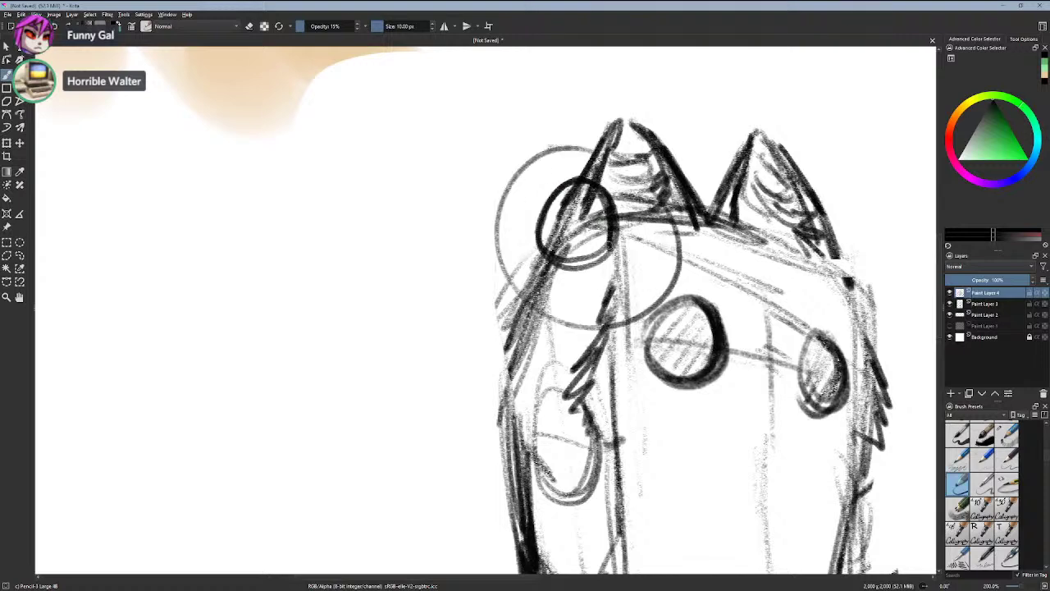
# - Sketch the flower's lower and right petals with curved lines running from the centre out to the guide circle
pyautogui.moveTo(615, 247); pyautogui.dragTo(572, 311)
pyautogui.hotkey('ctrl', 'z')
pyautogui.moveTo(577, 261); pyautogui.dragTo(584, 325)
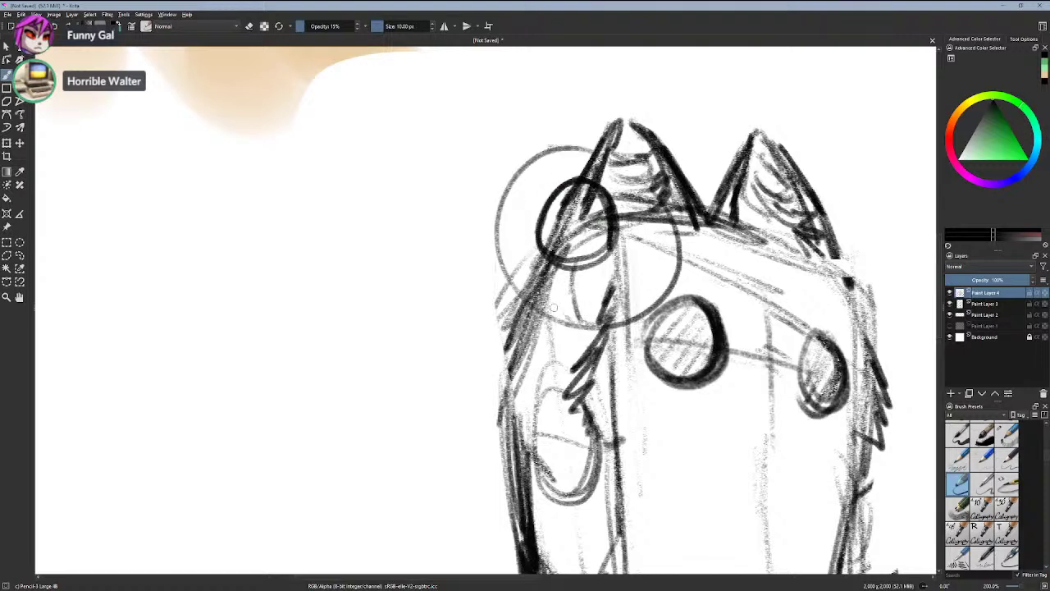
pyautogui.moveTo(615, 258)
pyautogui.mouseDown()
pyautogui.moveTo(608, 325)
pyautogui.moveTo(614, 307)
pyautogui.mouseUp()
pyautogui.moveTo(617, 220); pyautogui.dragTo(680, 277)
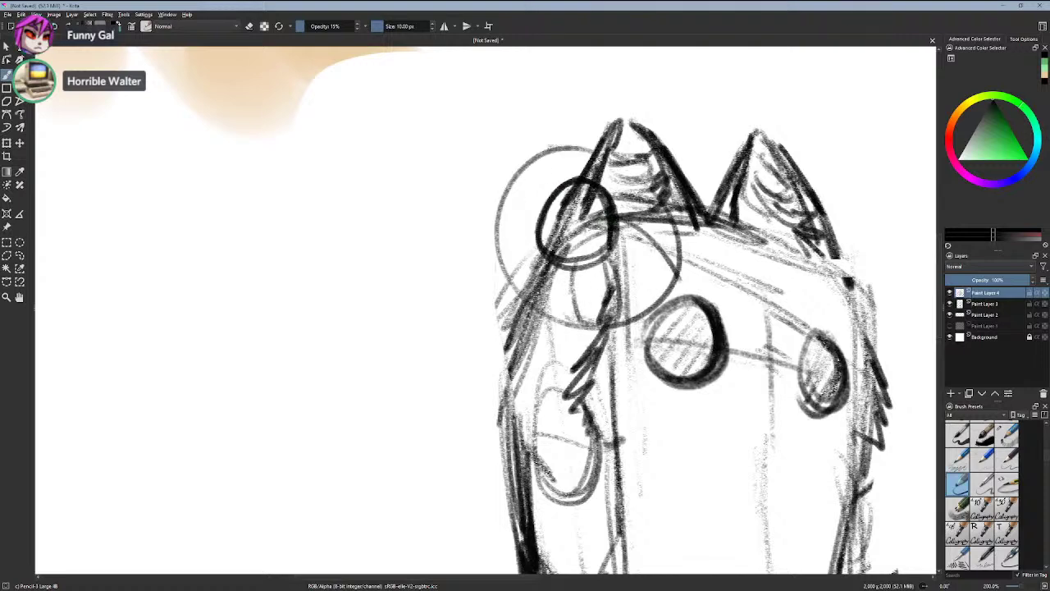
pyautogui.moveTo(656, 237); pyautogui.dragTo(648, 305)
pyautogui.moveTo(610, 249); pyautogui.dragTo(648, 300)
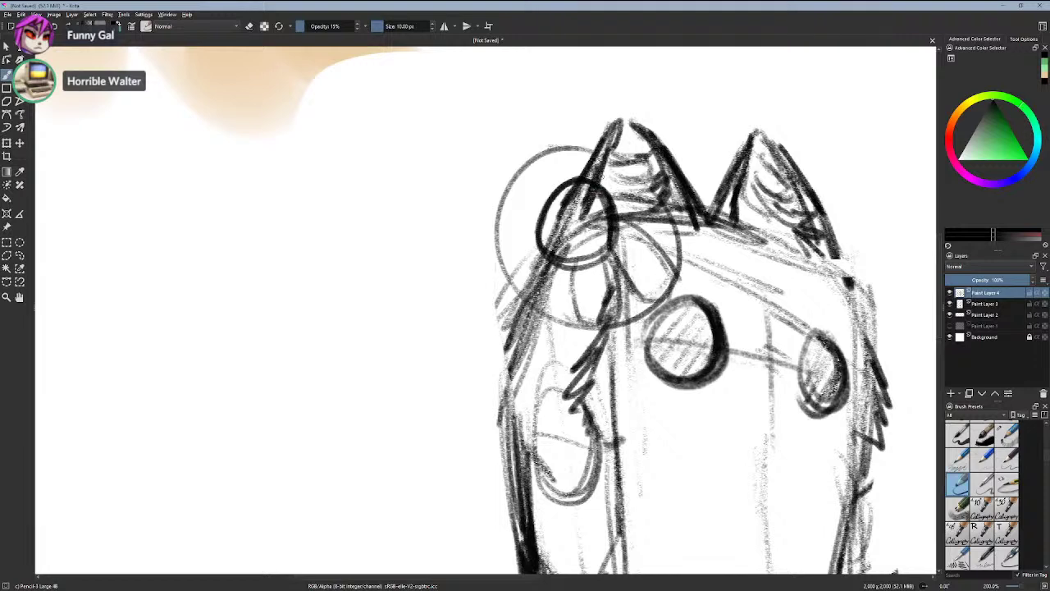
# - Sketch the flower's upper and left petals, extending their tips slightly past the guide circle
pyautogui.moveTo(598, 188)
pyautogui.mouseDown()
pyautogui.moveTo(653, 190)
pyautogui.moveTo(615, 232)
pyautogui.mouseUp()
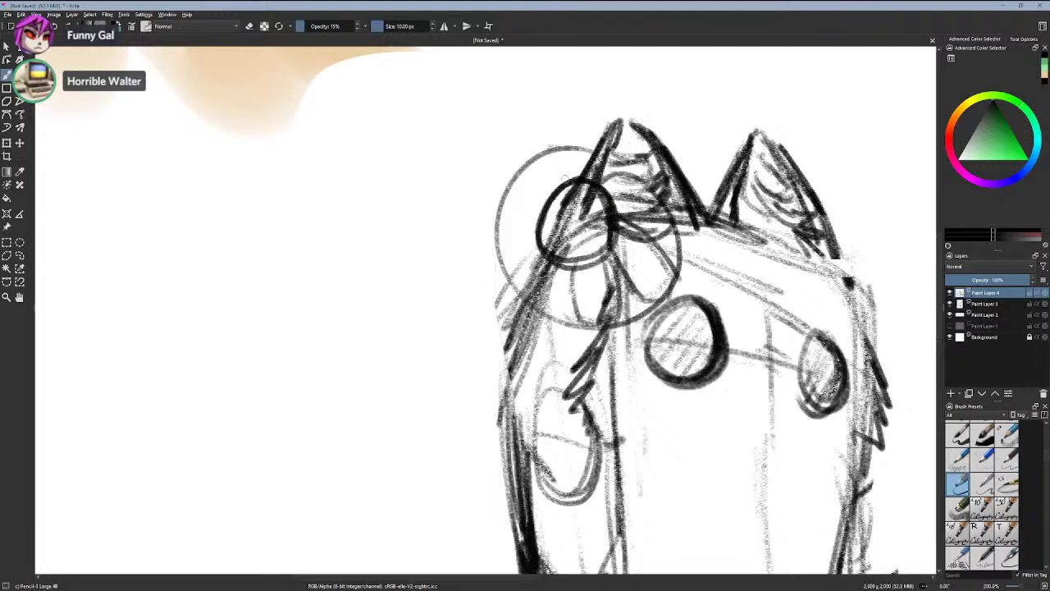
pyautogui.moveTo(602, 176)
pyautogui.mouseDown()
pyautogui.moveTo(534, 154)
pyautogui.moveTo(566, 138)
pyautogui.moveTo(561, 189)
pyautogui.moveTo(486, 196)
pyautogui.mouseUp()
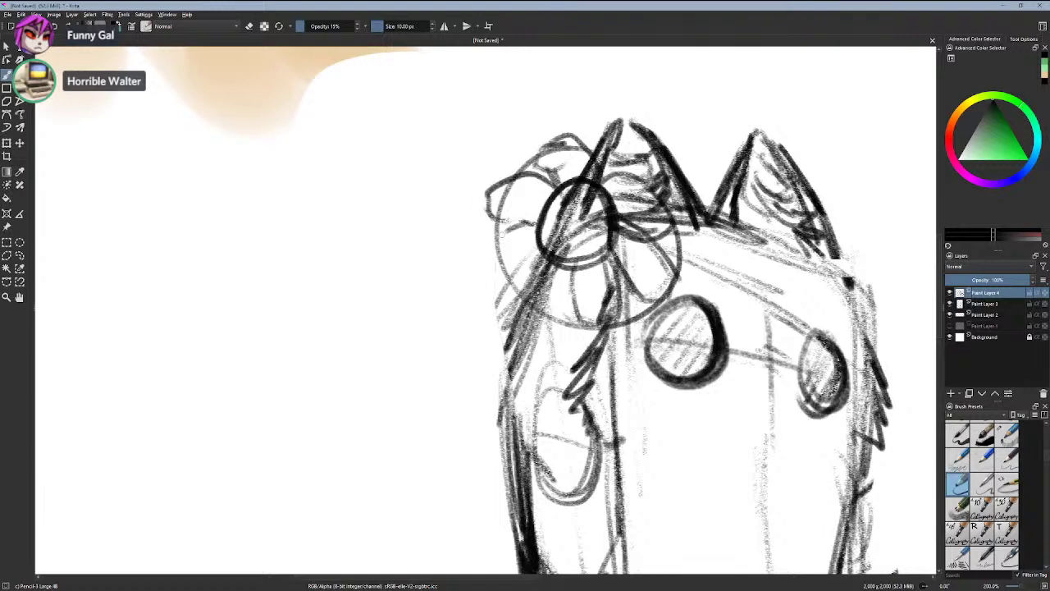
pyautogui.moveTo(500, 220)
pyautogui.mouseDown()
pyautogui.moveTo(489, 247)
pyautogui.moveTo(495, 275)
pyautogui.mouseUp()
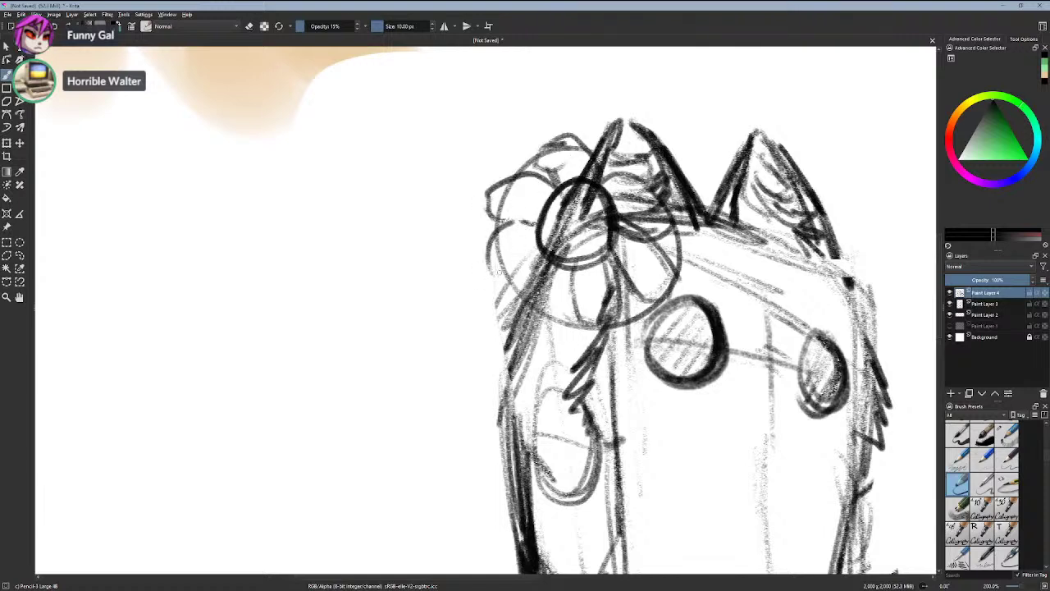
pyautogui.moveTo(536, 244); pyautogui.dragTo(516, 264)
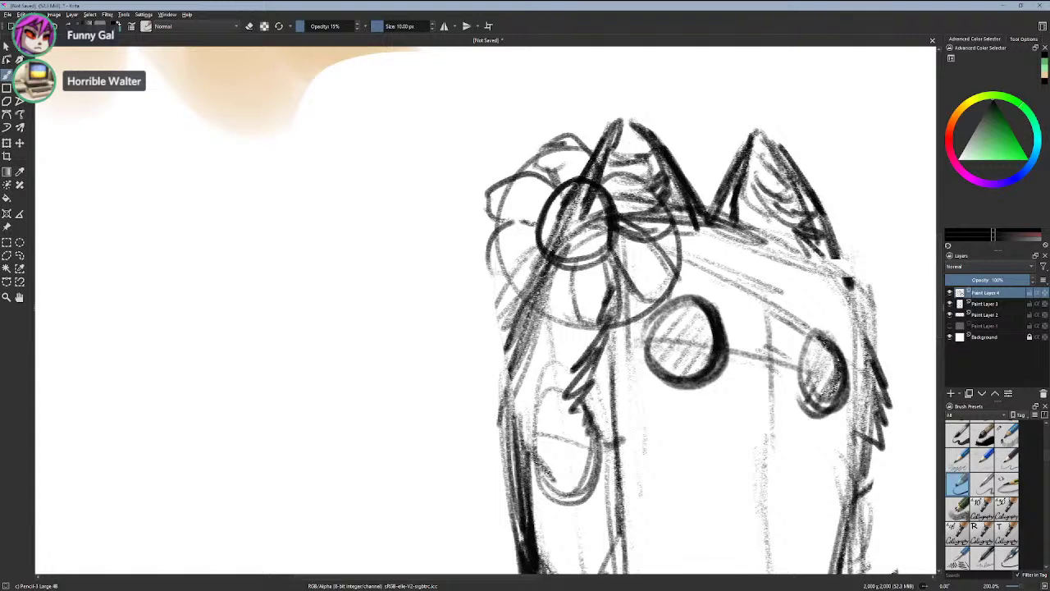
# - Hatch the flower's centre with short diagonal strokes and toggle Paint Layer 4's visibility off and on to compare
pyautogui.moveTo(579, 185); pyautogui.dragTo(551, 245)
pyautogui.moveTo(597, 204); pyautogui.dragTo(561, 259)
pyautogui.moveTo(544, 219); pyautogui.dragTo(568, 259)
pyautogui.moveTo(591, 206); pyautogui.dragTo(568, 238)
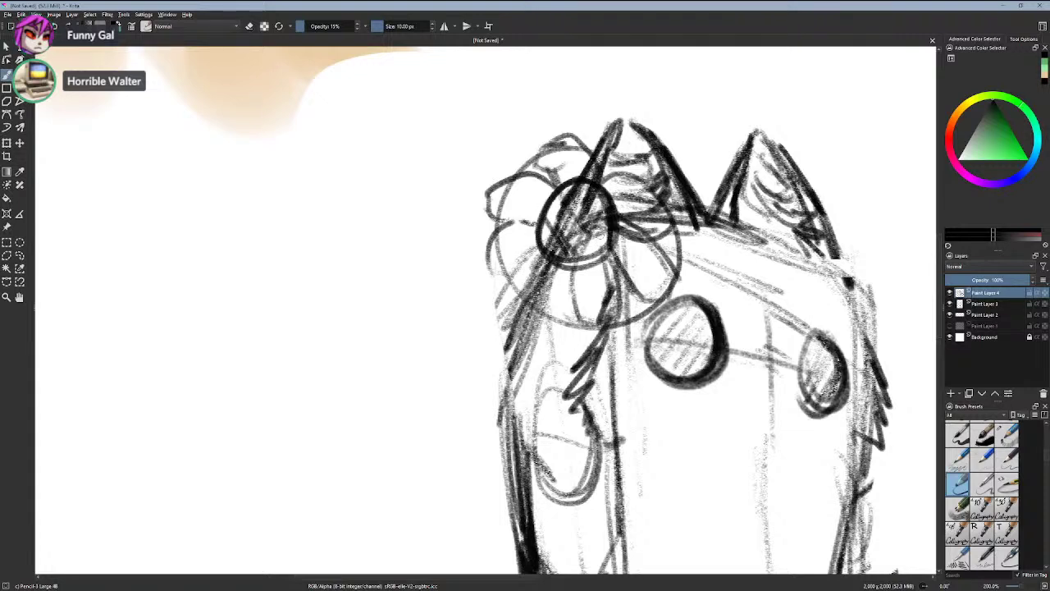
pyautogui.click(950, 293)
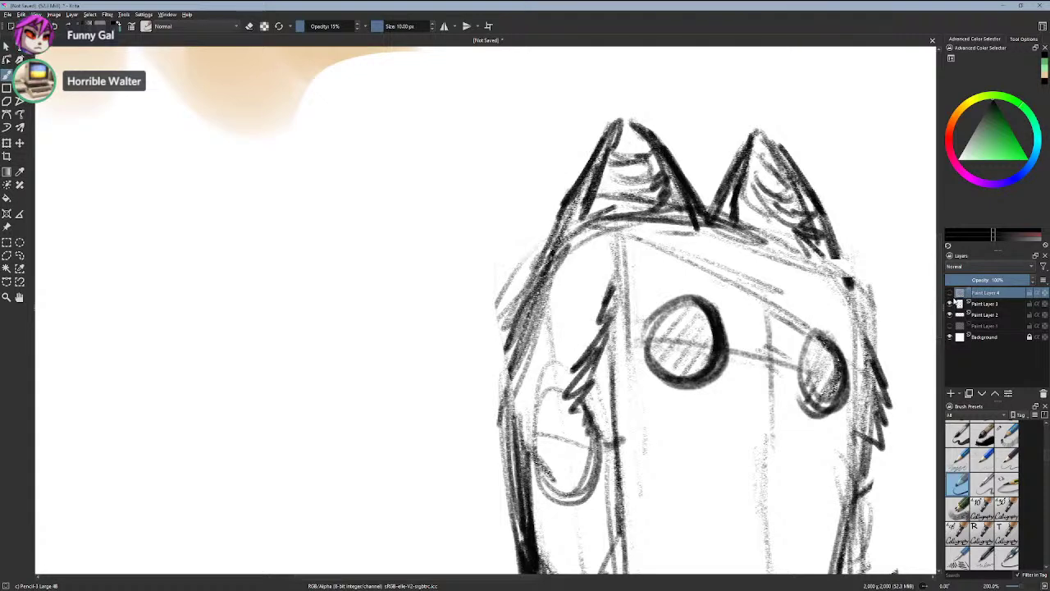
pyautogui.click(950, 293)
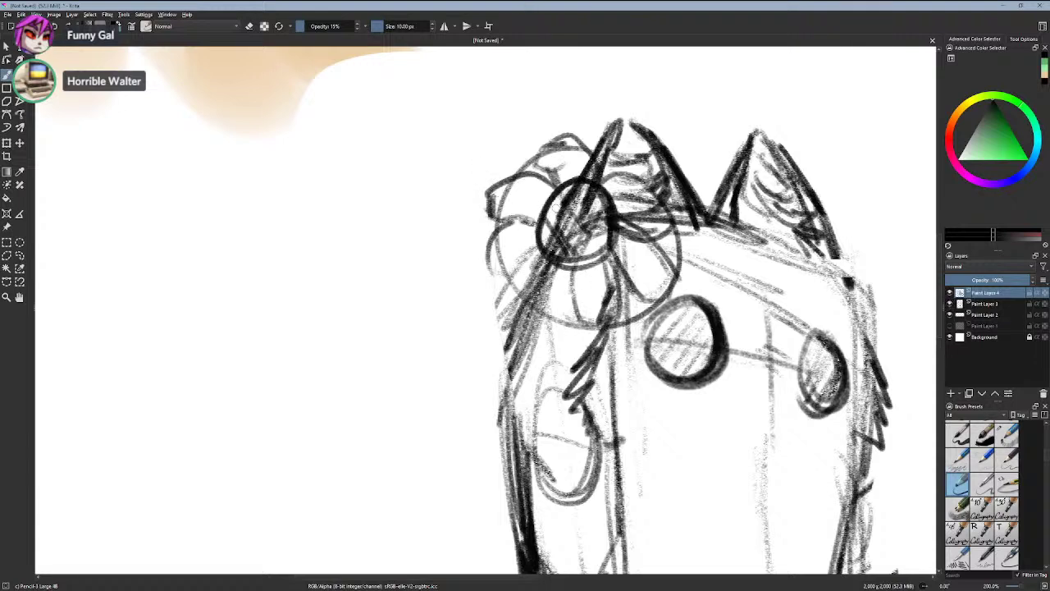
pyautogui.moveTo(575, 151); pyautogui.dragTo(372, 167)
pyautogui.moveTo(555, 256); pyautogui.dragTo(249, 336)
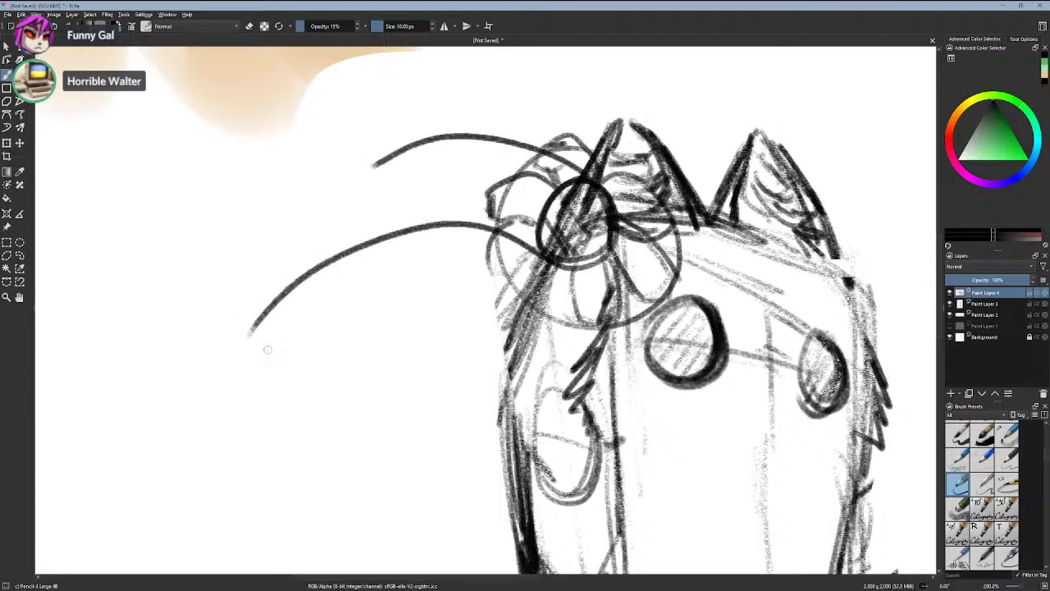
pyautogui.scroll(-4, 277, 352)
pyautogui.scroll(4, 272, 353)
pyautogui.hotkey('ctrl', 'z')
pyautogui.hotkey('ctrl', 'z')
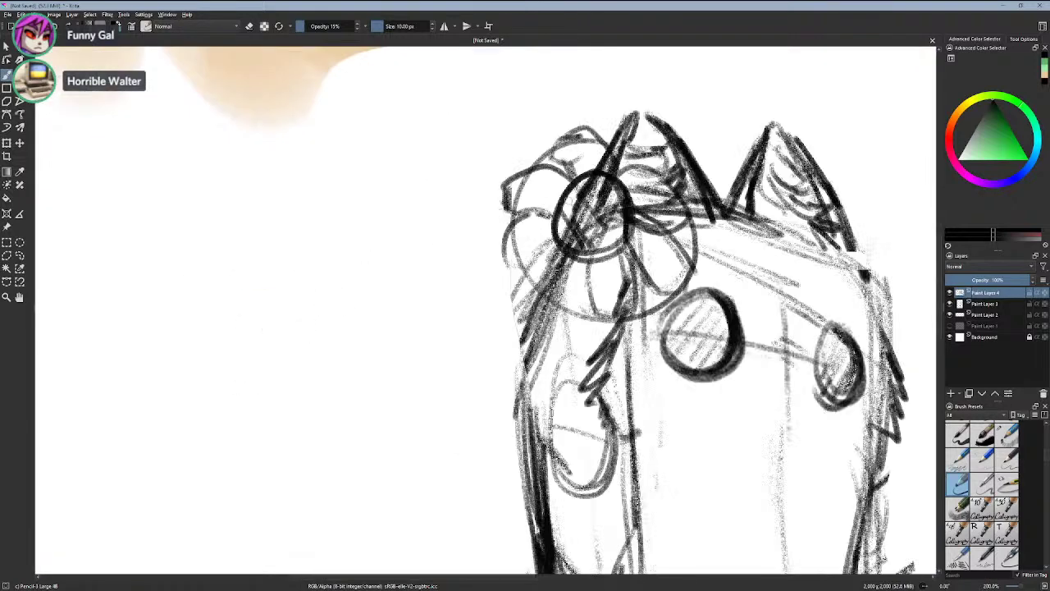
pyautogui.moveTo(601, 172); pyautogui.dragTo(257, 180)
pyautogui.hotkey('ctrl', 'z')
pyautogui.scroll(-3, 299, 229)
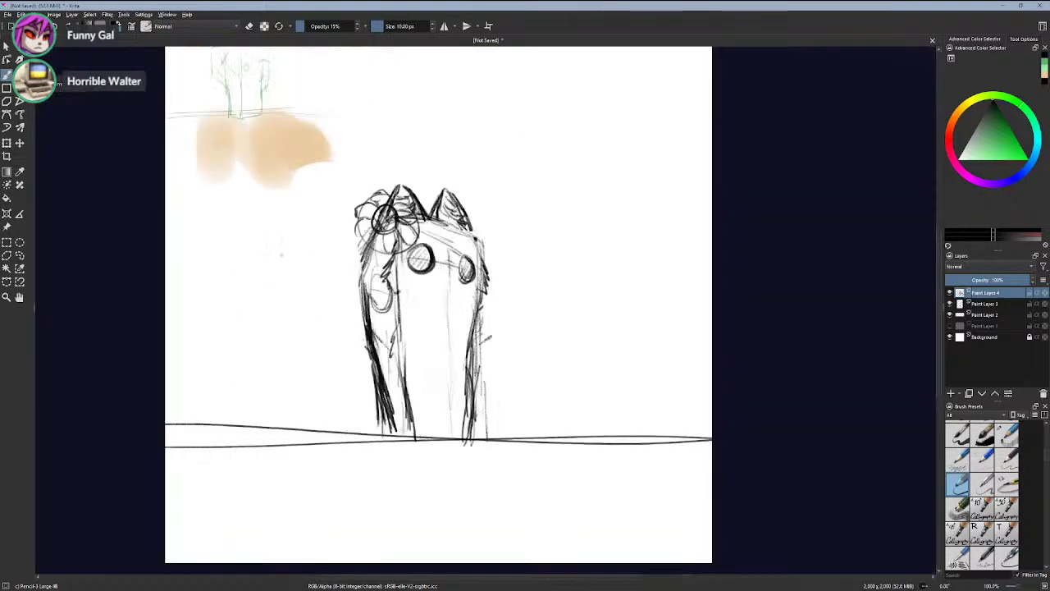
pyautogui.scroll(1, 289, 244)
pyautogui.scroll(1, 343, 273)
pyautogui.moveTo(488, 152)
pyautogui.mouseDown()
pyautogui.moveTo(495, 166)
pyautogui.moveTo(481, 148)
pyautogui.moveTo(466, 203)
pyautogui.moveTo(290, 176)
pyautogui.mouseUp()
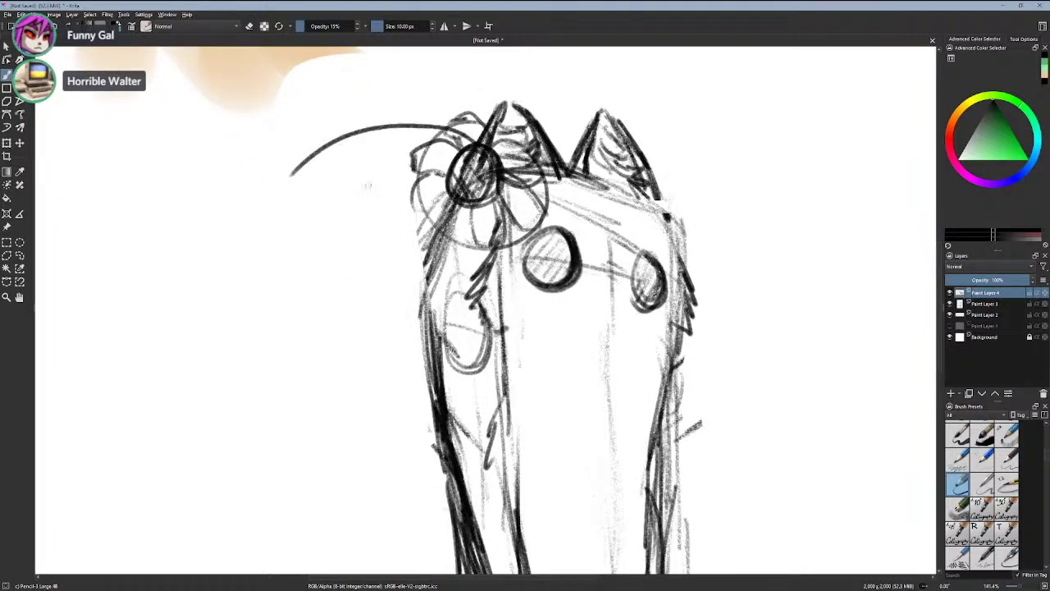
pyautogui.hotkey('ctrl', 'z')
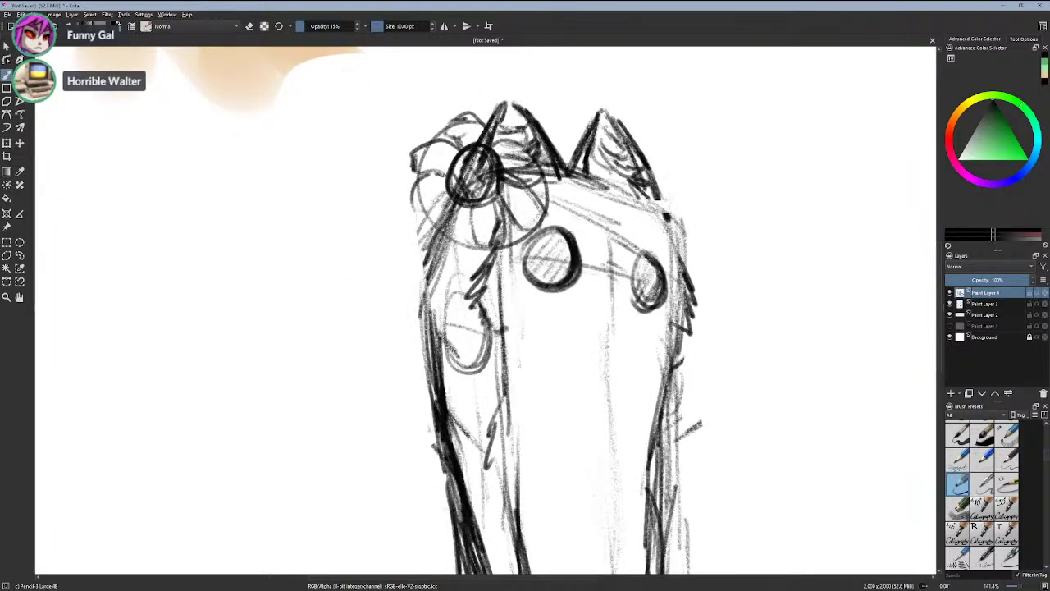
pyautogui.moveTo(477, 146); pyautogui.dragTo(286, 218)
pyautogui.moveTo(453, 197); pyautogui.dragTo(351, 263)
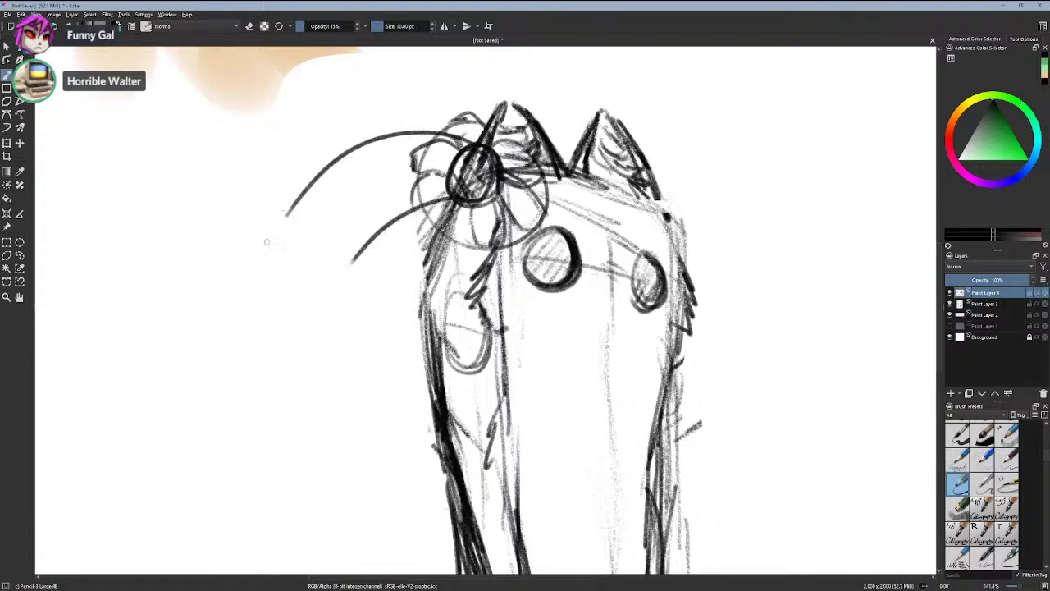
pyautogui.moveTo(317, 182); pyautogui.dragTo(280, 241)
pyautogui.hotkey('ctrl', 'z')
pyautogui.hotkey('ctrl', 'z')
pyautogui.hotkey('ctrl', 'z')
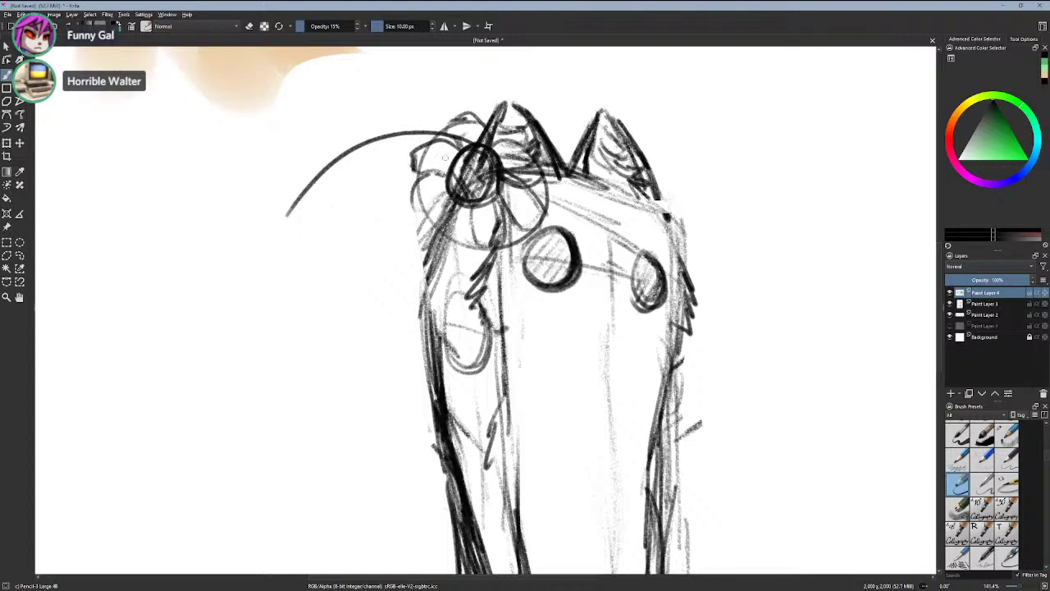
# - Draw two curved arm lines sweeping from the flower down and outward beside the body, undoing the uneven tries of the lower line
pyautogui.moveTo(477, 136); pyautogui.dragTo(297, 240)
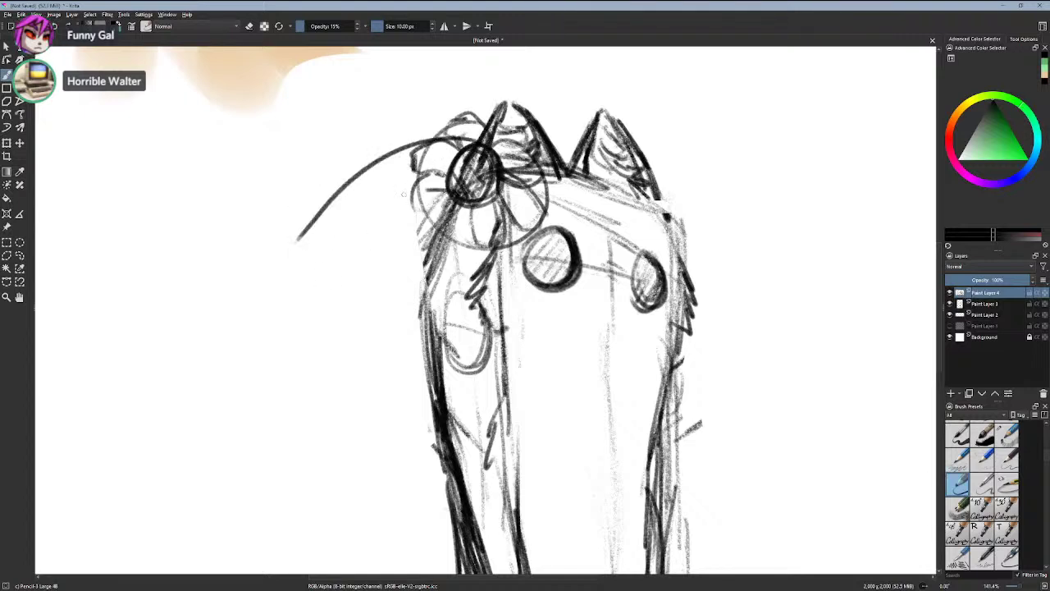
pyautogui.moveTo(453, 189); pyautogui.dragTo(308, 292)
pyautogui.hotkey('ctrl', 'z')
pyautogui.moveTo(457, 190); pyautogui.dragTo(320, 261)
pyautogui.hotkey('ctrl', 'z')
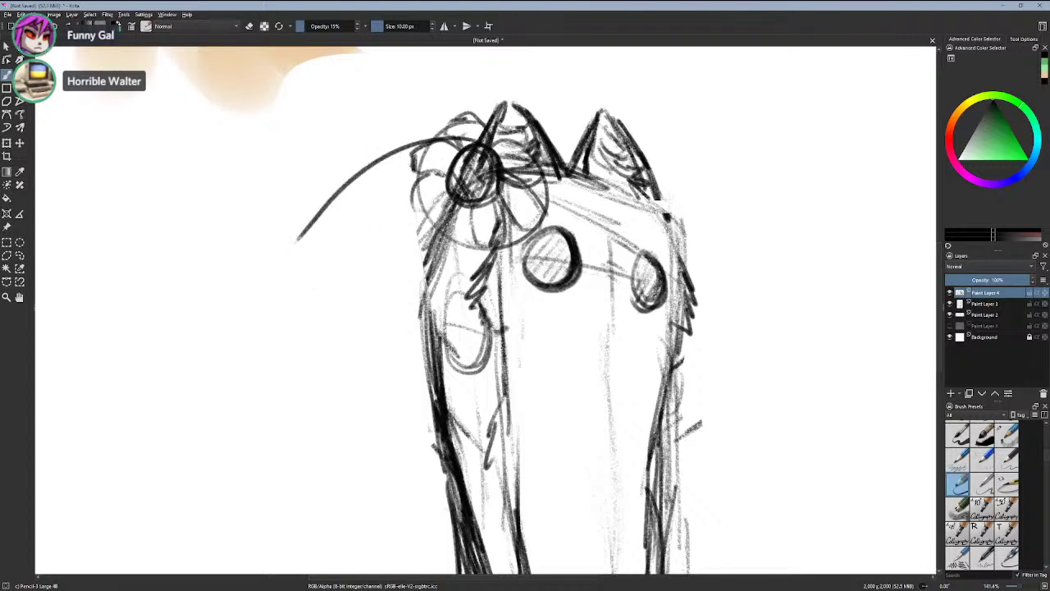
pyautogui.moveTo(454, 193); pyautogui.dragTo(342, 271)
pyautogui.hotkey('ctrl', 'z')
pyautogui.moveTo(474, 195); pyautogui.dragTo(313, 293)
pyautogui.hotkey('ctrl', 'z')
pyautogui.moveTo(471, 186); pyautogui.dragTo(340, 256)
pyautogui.hotkey('ctrl', 'z')
pyautogui.moveTo(464, 198); pyautogui.dragTo(351, 269)
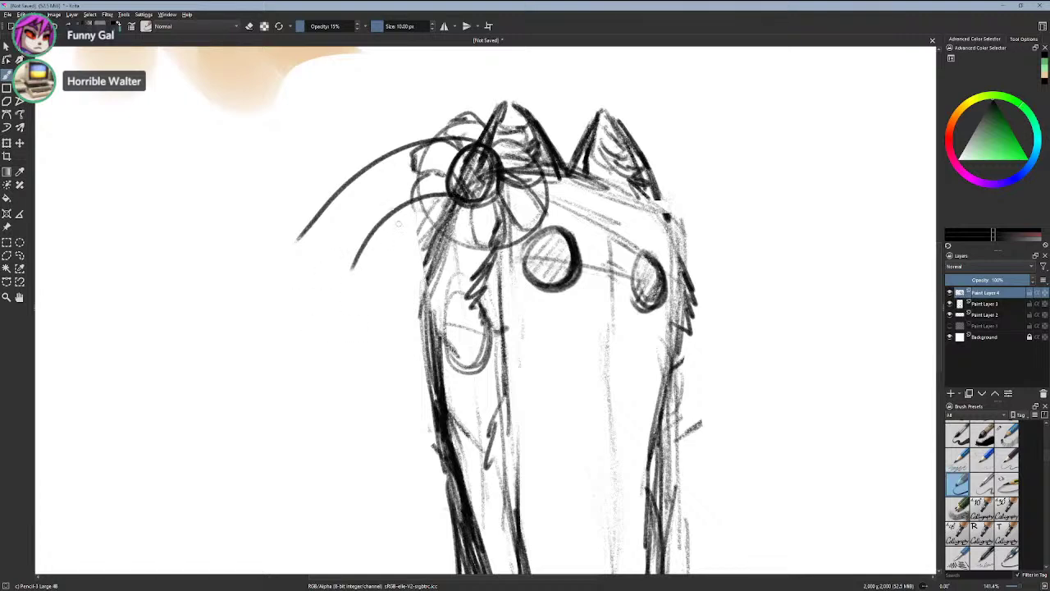
# - Sketch a rounded hand shape at the end of the arm, undoing the slanted strokes beside it
pyautogui.moveTo(300, 235)
pyautogui.mouseDown()
pyautogui.moveTo(237, 275)
pyautogui.moveTo(213, 308)
pyautogui.mouseUp()
pyautogui.moveTo(296, 237); pyautogui.dragTo(244, 305)
pyautogui.moveTo(274, 262)
pyautogui.mouseDown()
pyautogui.moveTo(240, 312)
pyautogui.moveTo(258, 330)
pyautogui.moveTo(246, 343)
pyautogui.moveTo(218, 333)
pyautogui.mouseUp()
pyautogui.hotkey('ctrl', 'z')
pyautogui.hotkey('ctrl', 'z')
pyautogui.hotkey('ctrl', 'z')
pyautogui.hotkey('ctrl', 'z')
pyautogui.hotkey('ctrl', 'z')
pyautogui.hotkey('ctrl', 'z')
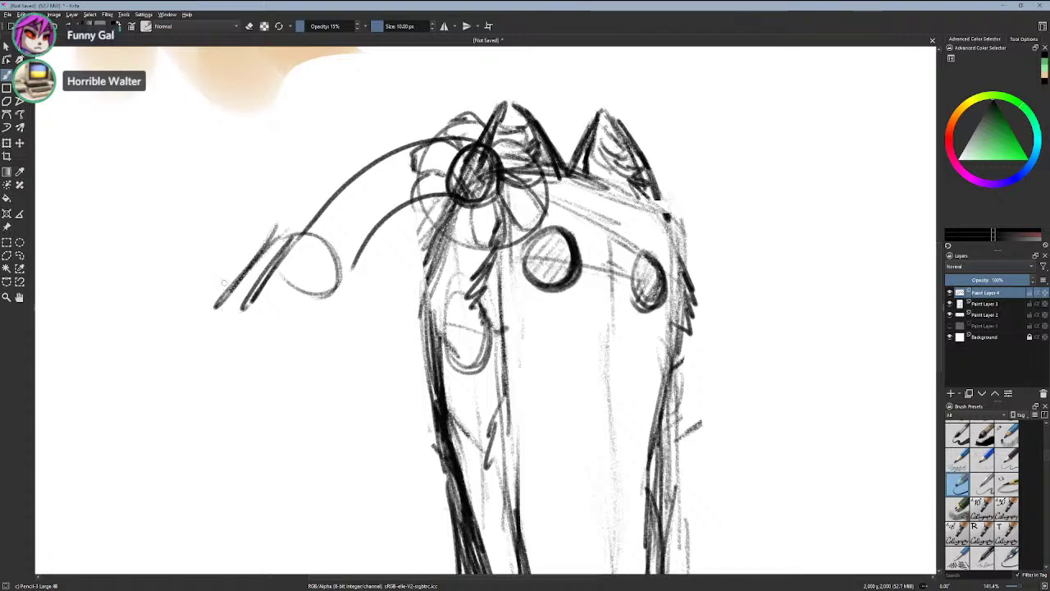
# - Sketch a pistol's square muzzle and the upper and lower barrel edges running back to the hand shape
pyautogui.moveTo(235, 242)
pyautogui.mouseDown()
pyautogui.moveTo(210, 287)
pyautogui.moveTo(249, 282)
pyautogui.mouseUp()
pyautogui.moveTo(251, 229); pyautogui.dragTo(253, 284)
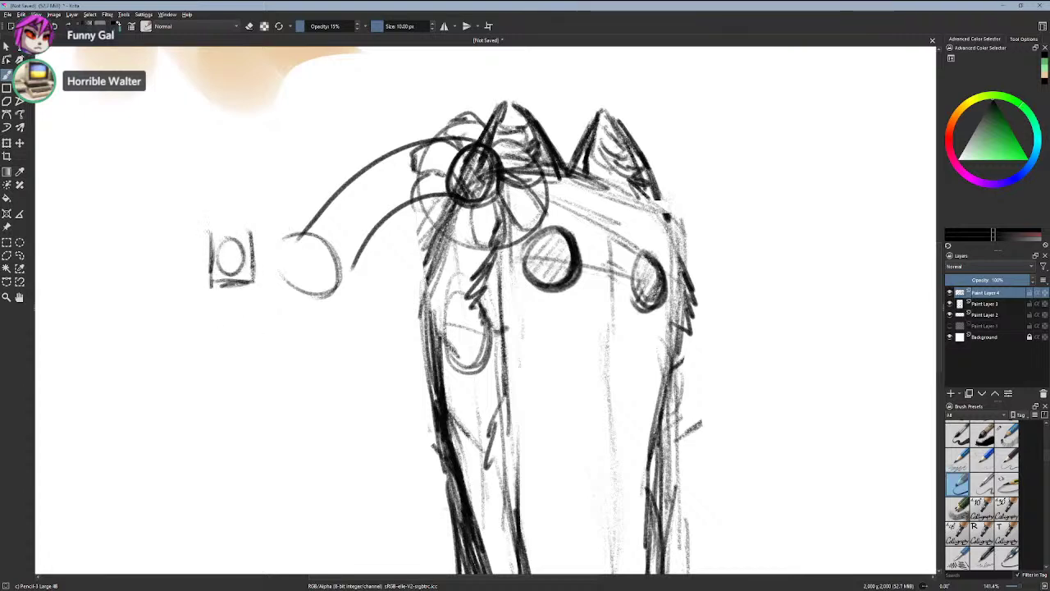
pyautogui.moveTo(212, 231)
pyautogui.mouseDown()
pyautogui.moveTo(246, 225)
pyautogui.moveTo(320, 262)
pyautogui.mouseUp()
pyautogui.moveTo(261, 231); pyautogui.dragTo(321, 260)
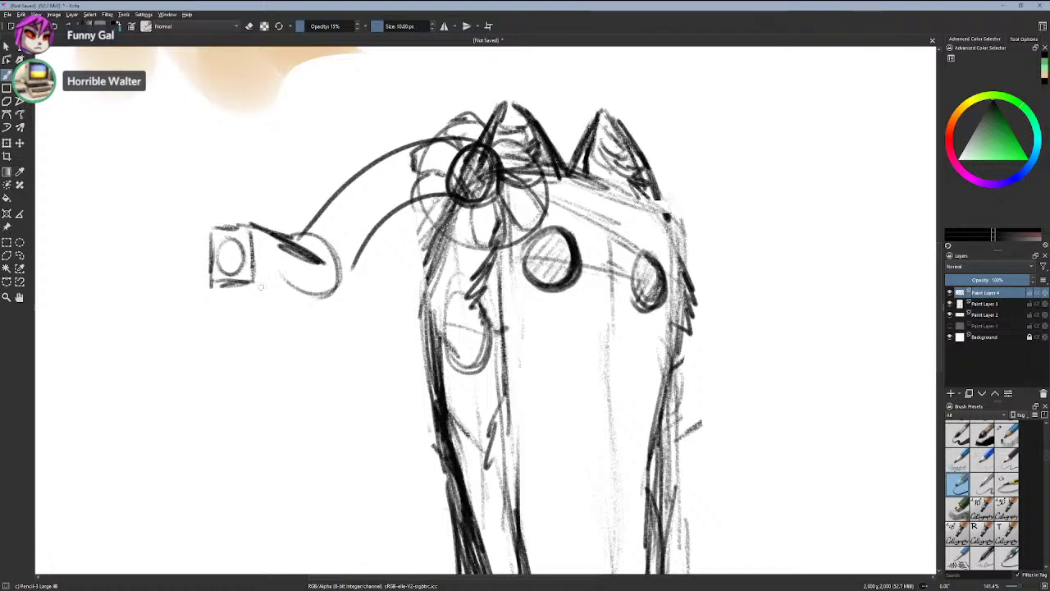
pyautogui.moveTo(256, 283); pyautogui.dragTo(312, 304)
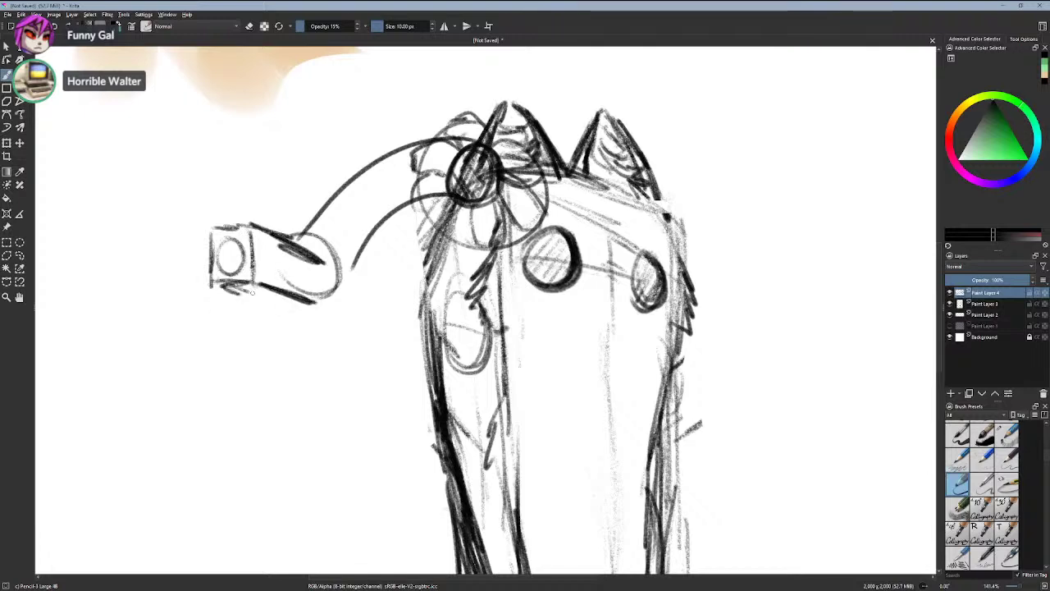
# - Add a second line beneath the barrel to give the pistol's underside thickness, undoing the uneven strokes
pyautogui.moveTo(218, 280); pyautogui.dragTo(287, 310)
pyautogui.hotkey('ctrl', 'z')
pyautogui.moveTo(217, 290); pyautogui.dragTo(276, 309)
pyautogui.hotkey('ctrl', 'z')
pyautogui.hotkey('ctrl', 'z')
pyautogui.hotkey('ctrl', 'z')
pyautogui.moveTo(217, 284); pyautogui.dragTo(260, 301)
pyautogui.moveTo(224, 285)
pyautogui.mouseDown()
pyautogui.moveTo(313, 320)
pyautogui.moveTo(327, 313)
pyautogui.mouseUp()
pyautogui.moveTo(289, 298)
pyautogui.mouseDown()
pyautogui.moveTo(330, 312)
pyautogui.moveTo(326, 320)
pyautogui.mouseUp()
# - Draw the pistol's grip as a rounded vertical shape hanging below the barrel's rear end
pyautogui.moveTo(337, 263); pyautogui.dragTo(346, 366)
pyautogui.hotkey('ctrl', 'z')
pyautogui.hotkey('ctrl', 'z')
pyautogui.moveTo(336, 303); pyautogui.dragTo(335, 394)
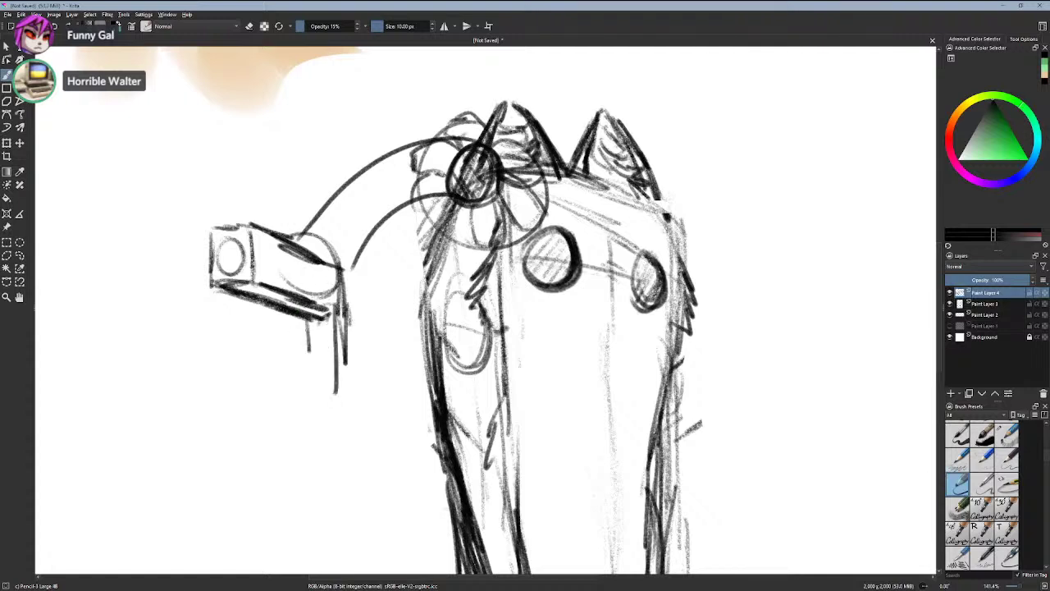
pyautogui.moveTo(337, 307)
pyautogui.mouseDown()
pyautogui.moveTo(339, 379)
pyautogui.moveTo(319, 386)
pyautogui.mouseUp()
pyautogui.moveTo(296, 317); pyautogui.dragTo(295, 355)
pyautogui.moveTo(300, 319)
pyautogui.mouseDown()
pyautogui.moveTo(305, 372)
pyautogui.moveTo(334, 386)
pyautogui.moveTo(304, 383)
pyautogui.moveTo(335, 386)
pyautogui.mouseUp()
# - Darken the pistol's rear edge and add a short trigger mark in front of the grip
pyautogui.moveTo(332, 305)
pyautogui.mouseDown()
pyautogui.moveTo(334, 356)
pyautogui.moveTo(350, 320)
pyautogui.moveTo(348, 328)
pyautogui.mouseUp()
pyautogui.moveTo(347, 284)
pyautogui.mouseDown()
pyautogui.moveTo(347, 318)
pyautogui.moveTo(343, 310)
pyautogui.mouseUp()
pyautogui.moveTo(344, 300); pyautogui.dragTo(310, 266)
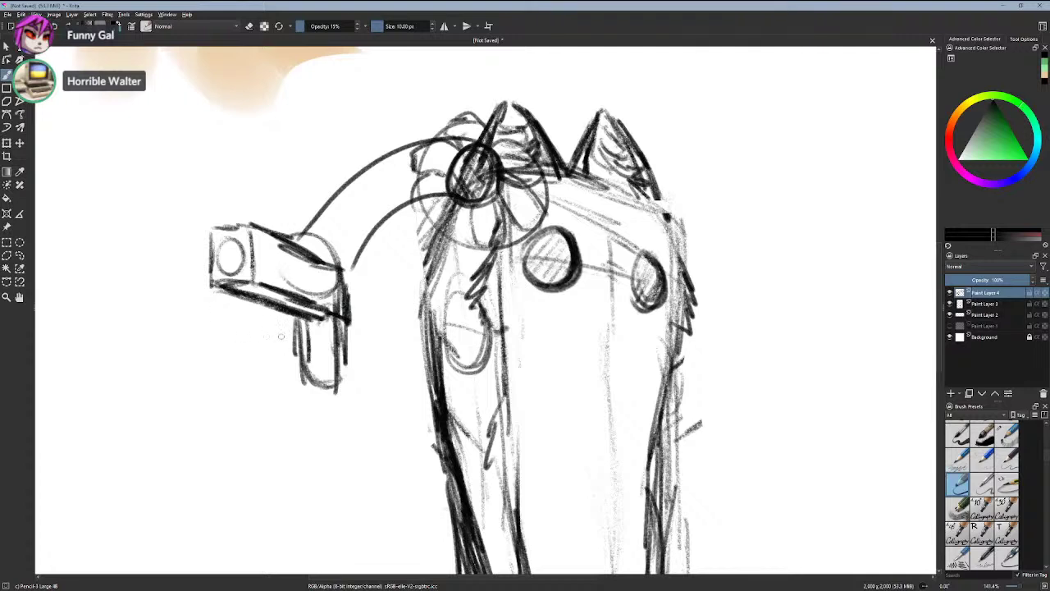
pyautogui.moveTo(304, 310)
pyautogui.mouseDown()
pyautogui.moveTo(287, 336)
pyautogui.moveTo(294, 321)
pyautogui.mouseUp()
# - Shade the opening inside the pistol's muzzle with short vertical strokes, undoing the unwanted ones
pyautogui.moveTo(227, 246)
pyautogui.mouseDown()
pyautogui.moveTo(228, 271)
pyautogui.moveTo(220, 261)
pyautogui.moveTo(241, 260)
pyautogui.moveTo(221, 256)
pyautogui.moveTo(226, 271)
pyautogui.mouseUp()
pyautogui.hotkey('ctrl', 'z')
pyautogui.hotkey('ctrl', 'z')
pyautogui.hotkey('ctrl', 'z')
pyautogui.hotkey('ctrl', 'z')
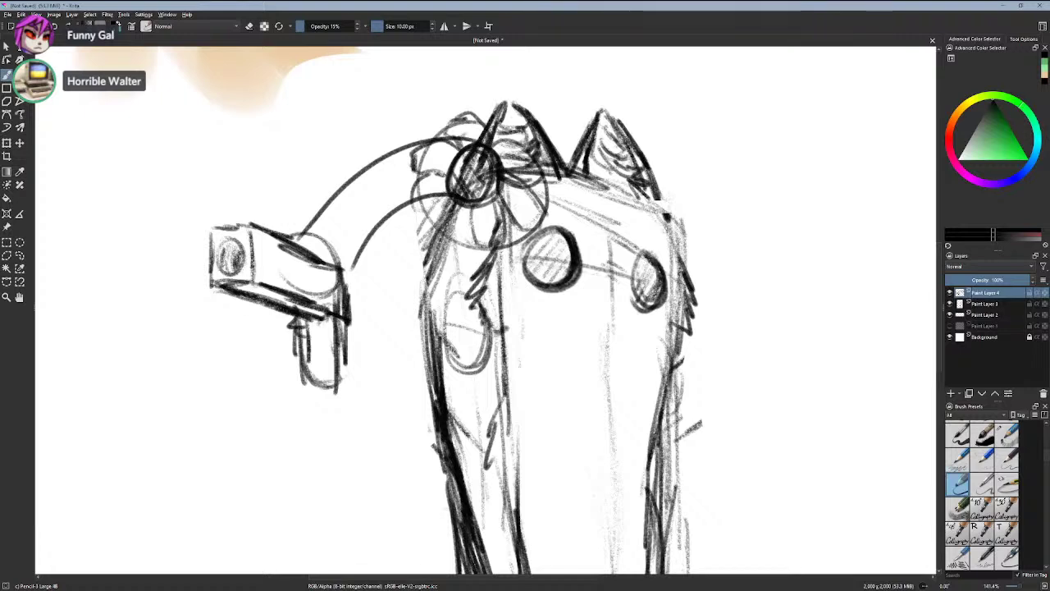
pyautogui.moveTo(231, 249)
pyautogui.mouseDown()
pyautogui.moveTo(222, 264)
pyautogui.moveTo(234, 265)
pyautogui.mouseUp()
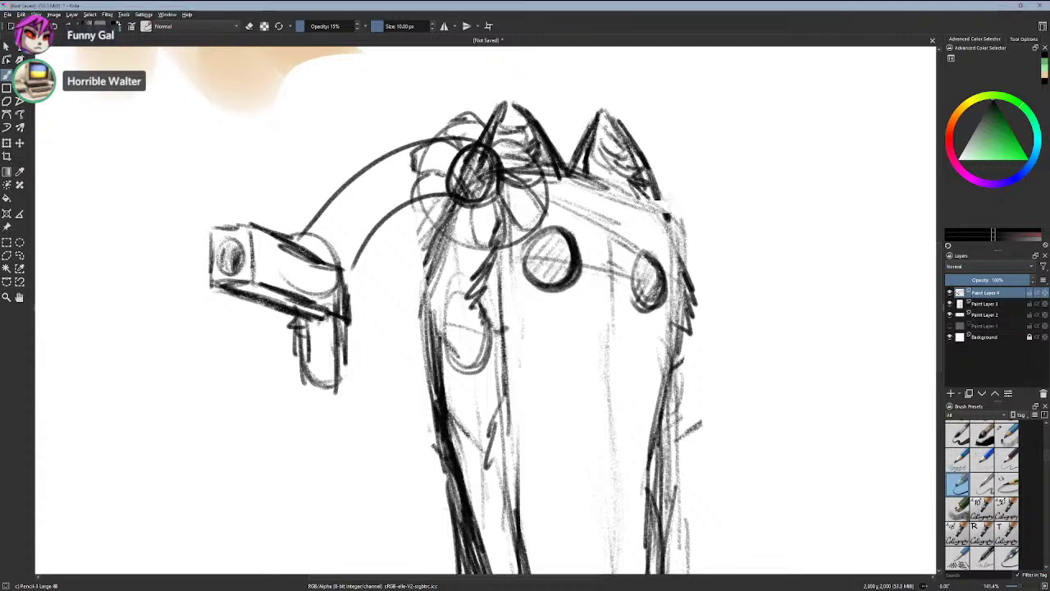
# - Outline the whole pistol with a freehand selection and start transforming it
pyautogui.click(20, 255)
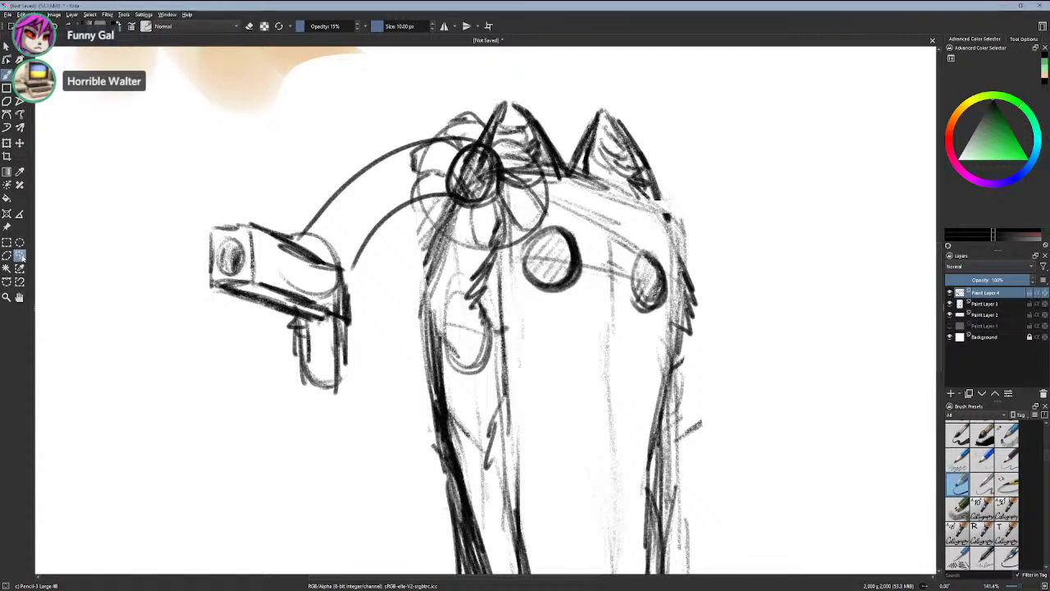
pyautogui.moveTo(218, 248)
pyautogui.mouseDown()
pyautogui.moveTo(187, 229)
pyautogui.moveTo(165, 243)
pyautogui.moveTo(287, 233)
pyautogui.moveTo(346, 257)
pyautogui.moveTo(171, 248)
pyautogui.moveTo(166, 236)
pyautogui.moveTo(279, 227)
pyautogui.moveTo(379, 382)
pyautogui.moveTo(190, 270)
pyautogui.mouseUp()
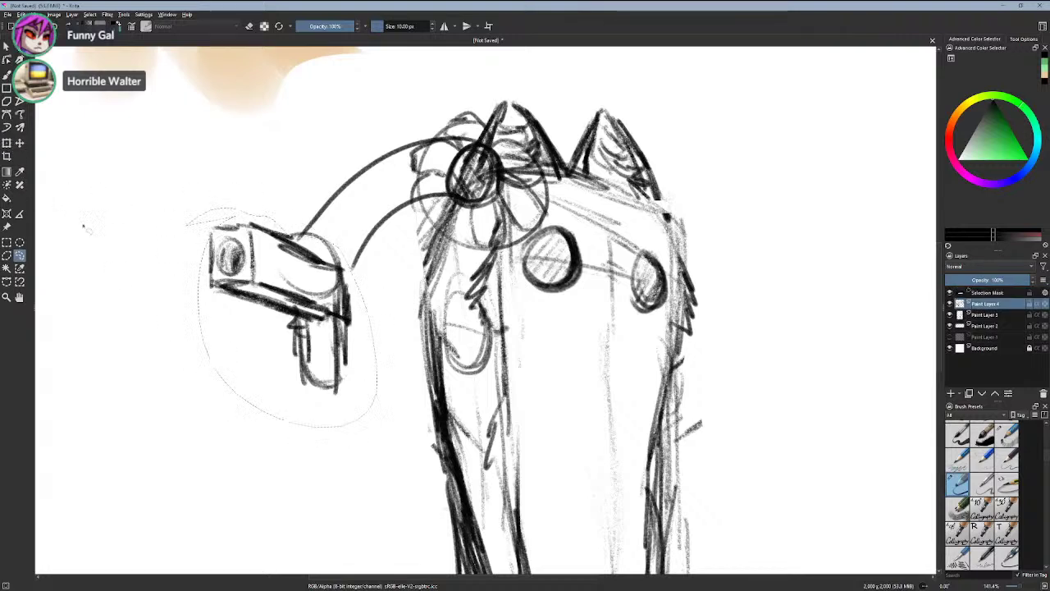
pyautogui.click(7, 143)
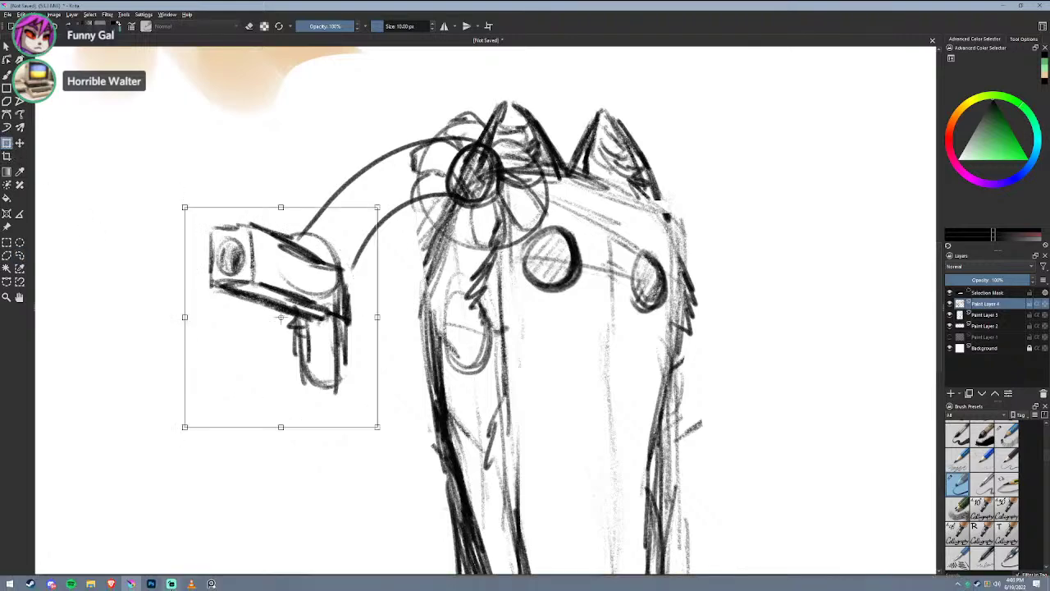
# - Check the live stream in Streamlabs Desktop and return to Krita
pyautogui.click(171, 583)
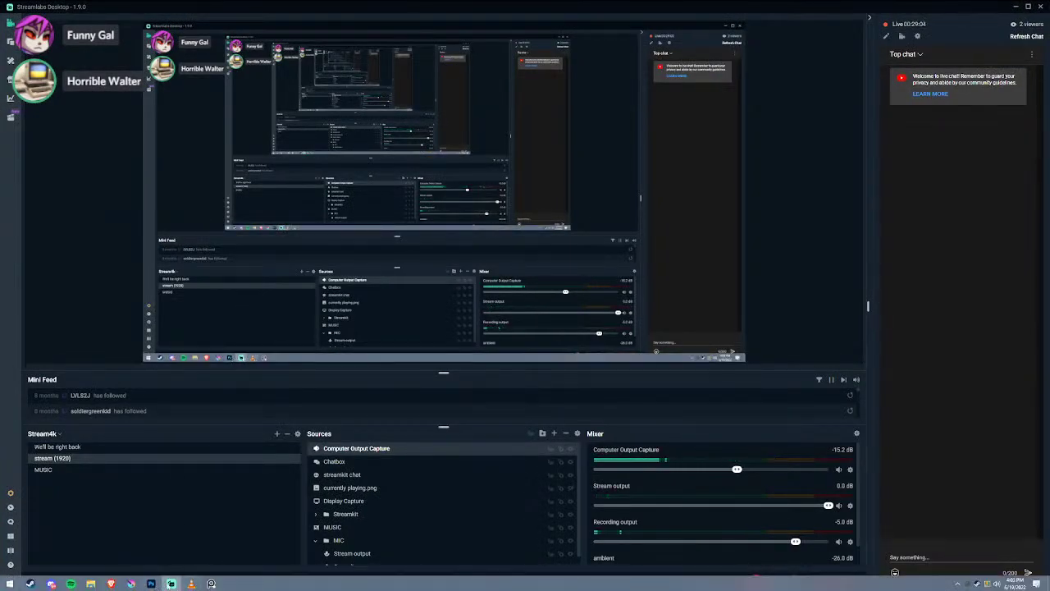
pyautogui.click(130, 583)
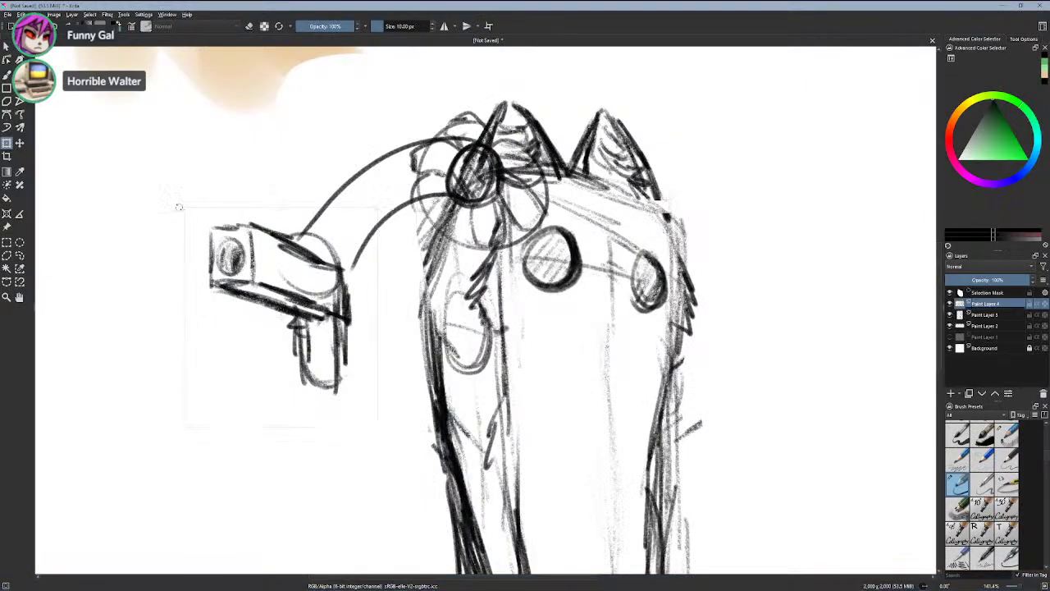
# - Rotate the selected pistol counter-clockwise so its muzzle tilts downward, shift it slightly away from the cactus, and clear the selection
pyautogui.moveTo(176, 206)
pyautogui.mouseDown()
pyautogui.moveTo(145, 215)
pyautogui.moveTo(117, 285)
pyautogui.moveTo(156, 171)
pyautogui.mouseUp()
pyautogui.moveTo(215, 318); pyautogui.dragTo(215, 323)
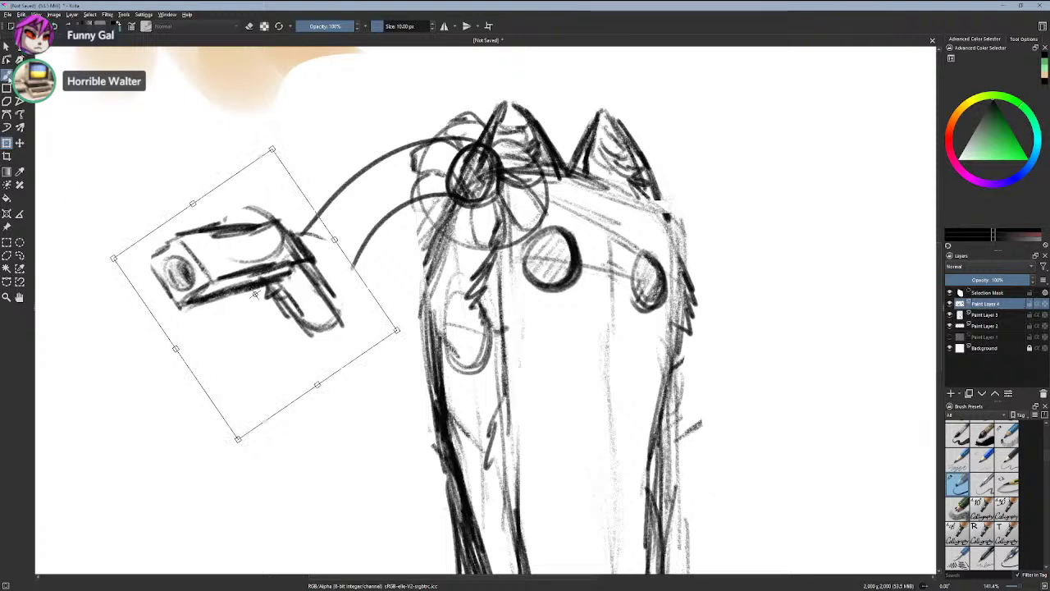
pyautogui.click(7, 75)
pyautogui.click(7, 243)
pyautogui.hotkey('ctrl', 'shift', 'a')
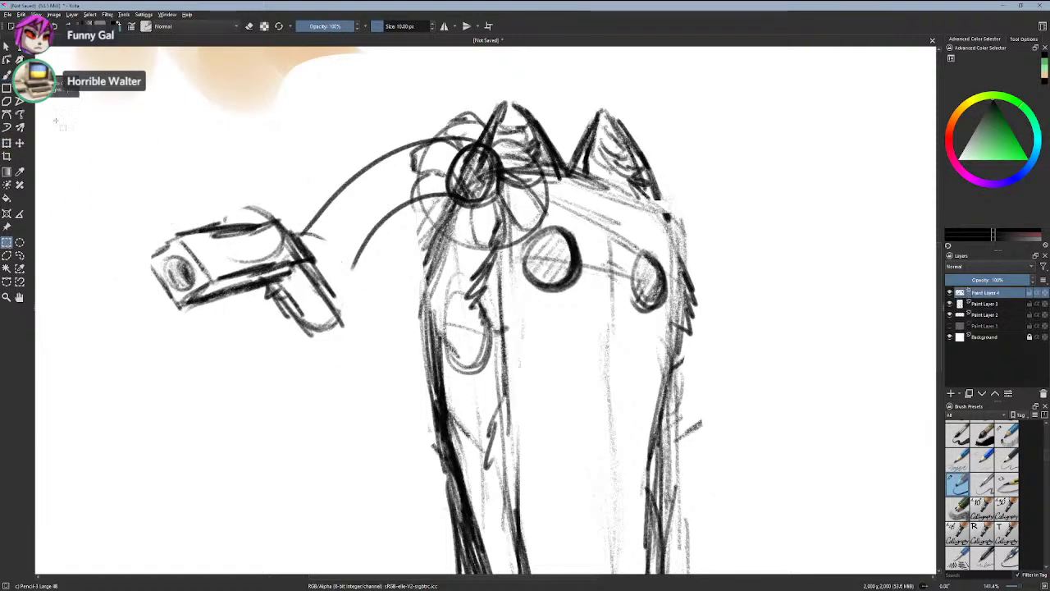
# - Sketch a raised thumb above the pistol's barrel with a line running down to the wrist
pyautogui.click(6, 75)
pyautogui.moveTo(202, 221)
pyautogui.mouseDown()
pyautogui.moveTo(259, 223)
pyautogui.moveTo(220, 182)
pyautogui.moveTo(225, 200)
pyautogui.moveTo(254, 179)
pyautogui.mouseUp()
pyautogui.hotkey('ctrl', 'z')
pyautogui.moveTo(222, 197); pyautogui.dragTo(236, 218)
pyautogui.moveTo(256, 179)
pyautogui.mouseDown()
pyautogui.moveTo(274, 212)
pyautogui.moveTo(330, 247)
pyautogui.mouseUp()
pyautogui.moveTo(305, 220); pyautogui.dragTo(330, 247)
pyautogui.moveTo(267, 286)
pyautogui.mouseDown()
pyautogui.moveTo(302, 281)
pyautogui.moveTo(266, 314)
pyautogui.moveTo(285, 279)
pyautogui.moveTo(265, 293)
pyautogui.mouseUp()
pyautogui.hotkey('ctrl', 'z')
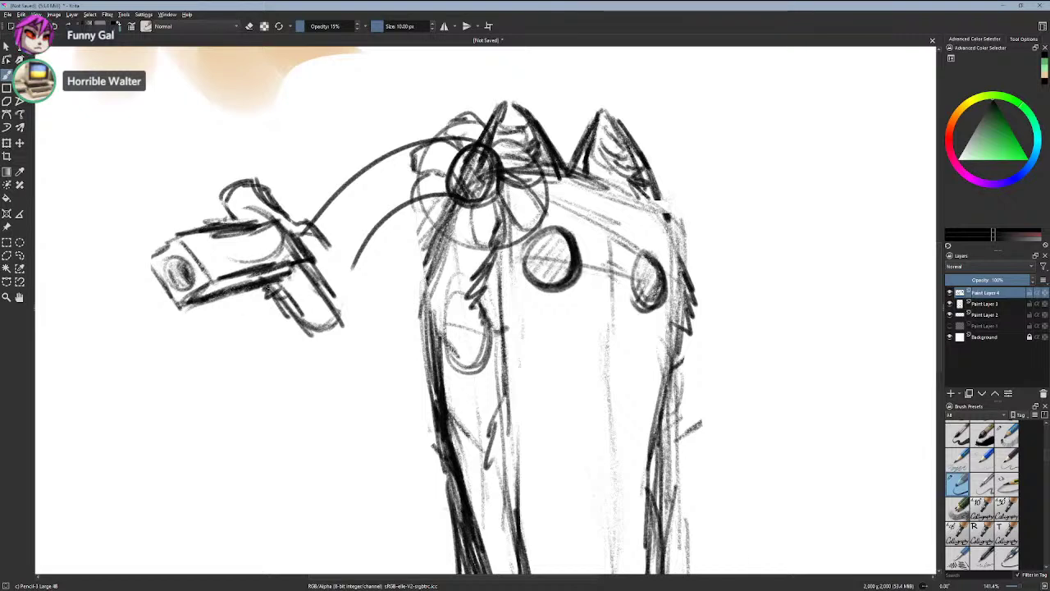
# - Sketch the fingers and palm wrapped around the pistol's grip with rounded overlapping shapes, undoing the misplaced strokes
pyautogui.moveTo(306, 263)
pyautogui.mouseDown()
pyautogui.moveTo(316, 280)
pyautogui.moveTo(267, 304)
pyautogui.moveTo(333, 277)
pyautogui.moveTo(305, 325)
pyautogui.mouseUp()
pyautogui.moveTo(303, 295)
pyautogui.mouseDown()
pyautogui.moveTo(272, 294)
pyautogui.moveTo(264, 325)
pyautogui.mouseUp()
pyautogui.hotkey('ctrl', 'z')
pyautogui.hotkey('ctrl', 'z')
pyautogui.hotkey('ctrl', 'z')
pyautogui.hotkey('ctrl', 'z')
pyautogui.moveTo(267, 284); pyautogui.dragTo(254, 316)
pyautogui.moveTo(288, 265)
pyautogui.mouseDown()
pyautogui.moveTo(260, 306)
pyautogui.moveTo(295, 303)
pyautogui.moveTo(270, 323)
pyautogui.moveTo(315, 297)
pyautogui.moveTo(339, 301)
pyautogui.moveTo(283, 313)
pyautogui.moveTo(336, 331)
pyautogui.moveTo(302, 335)
pyautogui.moveTo(363, 292)
pyautogui.moveTo(364, 329)
pyautogui.moveTo(299, 338)
pyautogui.moveTo(336, 358)
pyautogui.moveTo(361, 329)
pyautogui.moveTo(343, 350)
pyautogui.moveTo(356, 357)
pyautogui.moveTo(330, 370)
pyautogui.mouseUp()
pyautogui.hotkey('ctrl', 'z')
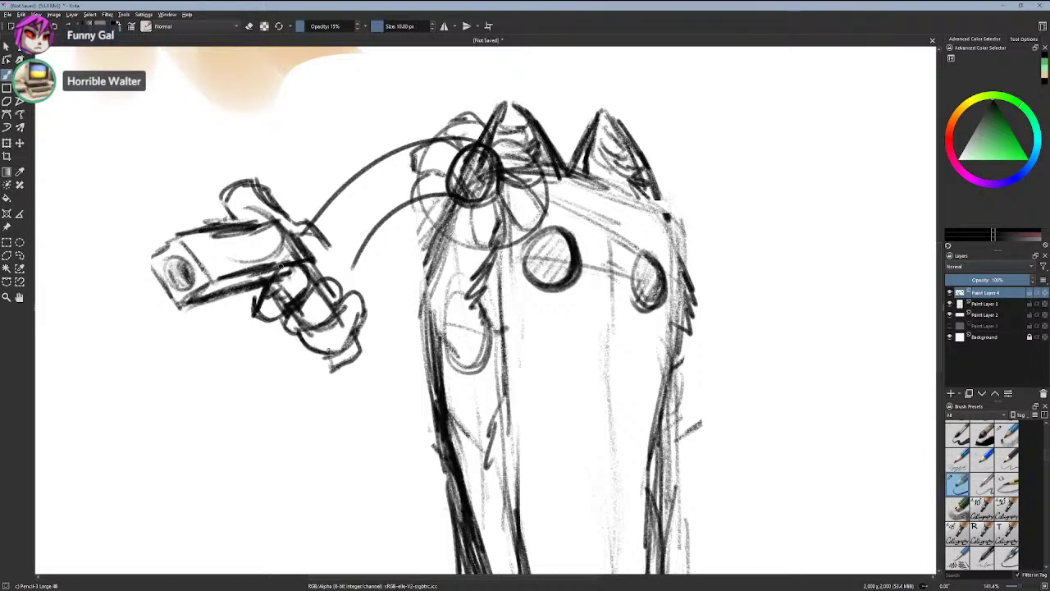
# - Erase the two old arm lines between the hand and the flower with an enlarged brush in eraser mode
pyautogui.moveTo(287, 217); pyautogui.dragTo(397, 180)
pyautogui.hotkey('ctrl', 'z')
pyautogui.click(250, 26)
pyautogui.click(394, 27)
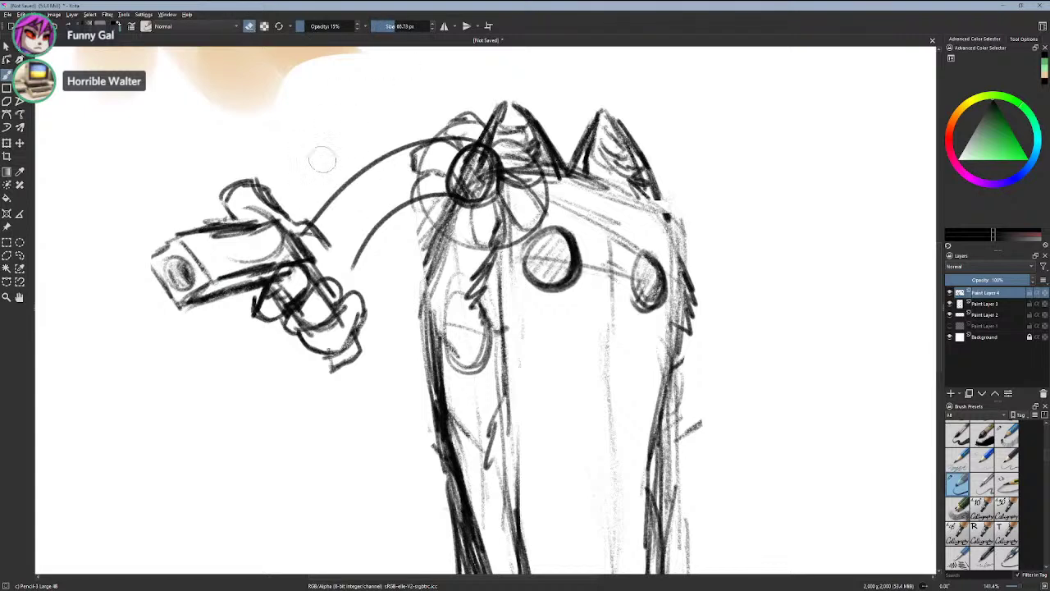
pyautogui.moveTo(323, 159)
pyautogui.mouseDown()
pyautogui.moveTo(341, 179)
pyautogui.moveTo(338, 135)
pyautogui.moveTo(343, 218)
pyautogui.moveTo(331, 196)
pyautogui.moveTo(362, 261)
pyautogui.moveTo(334, 159)
pyautogui.moveTo(374, 208)
pyautogui.moveTo(393, 159)
pyautogui.moveTo(390, 193)
pyautogui.moveTo(395, 148)
pyautogui.moveTo(414, 132)
pyautogui.moveTo(402, 152)
pyautogui.moveTo(426, 196)
pyautogui.mouseUp()
pyautogui.click(250, 25)
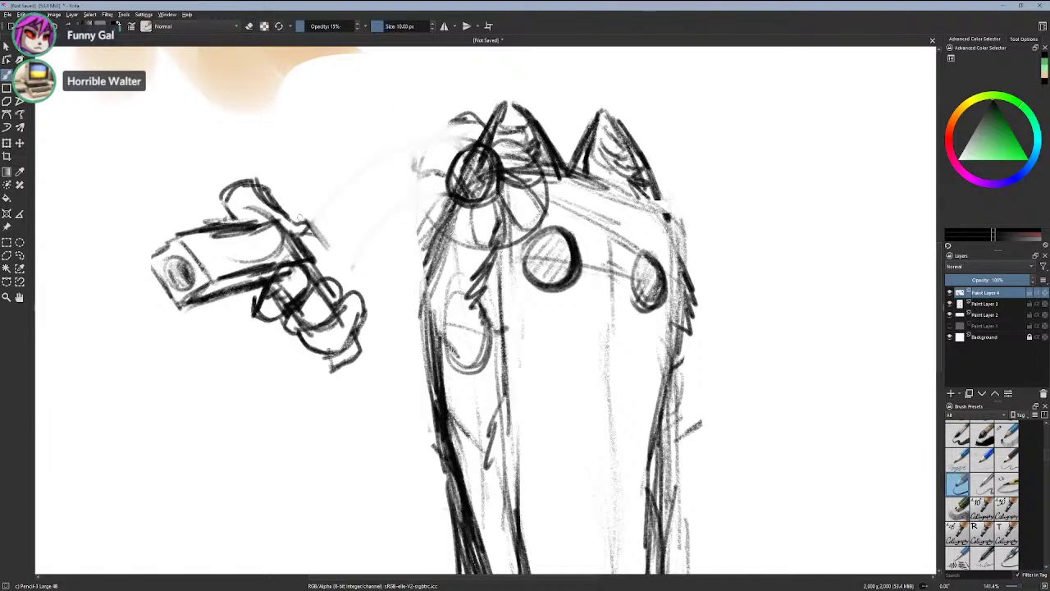
pyautogui.moveTo(301, 223); pyautogui.dragTo(464, 150)
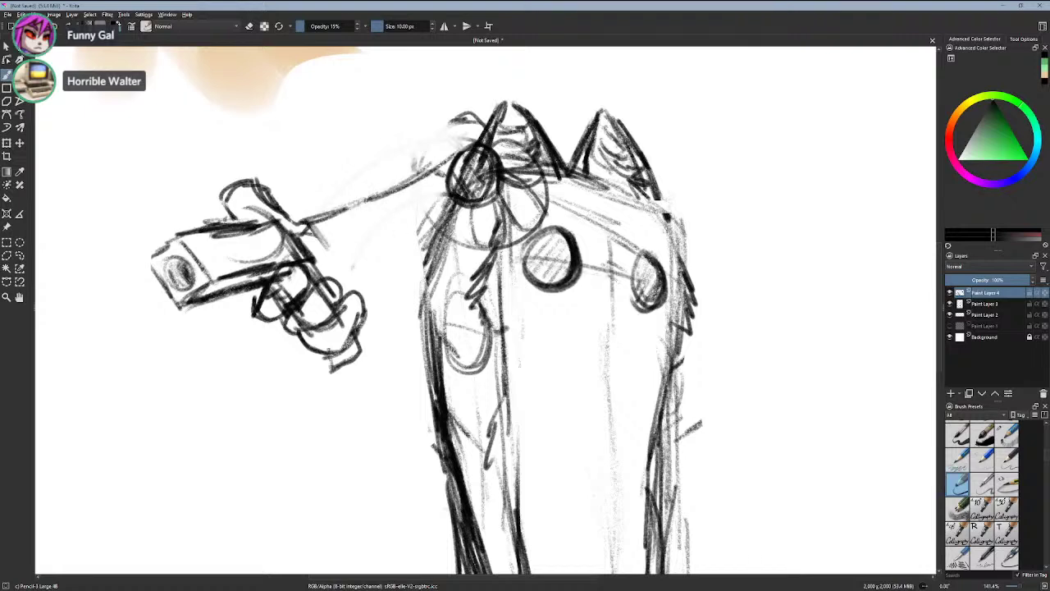
pyautogui.moveTo(484, 211); pyautogui.dragTo(334, 283)
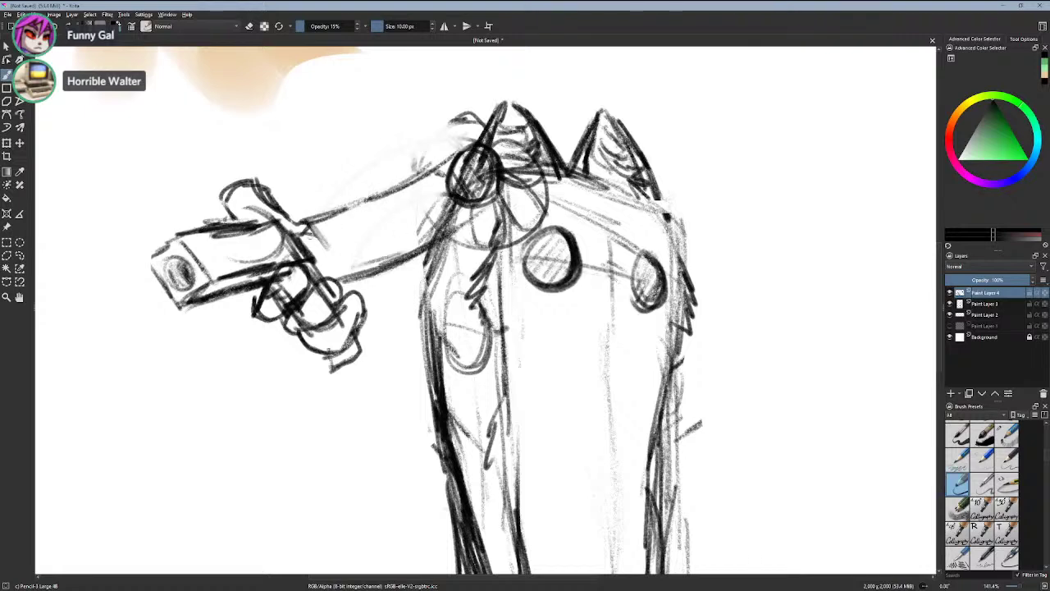
pyautogui.hotkey('ctrl', 'z')
pyautogui.hotkey('ctrl', 'z')
pyautogui.moveTo(499, 189); pyautogui.dragTo(332, 279)
pyautogui.moveTo(330, 223)
pyautogui.mouseDown()
pyautogui.moveTo(358, 198)
pyautogui.moveTo(389, 192)
pyautogui.moveTo(361, 197)
pyautogui.mouseUp()
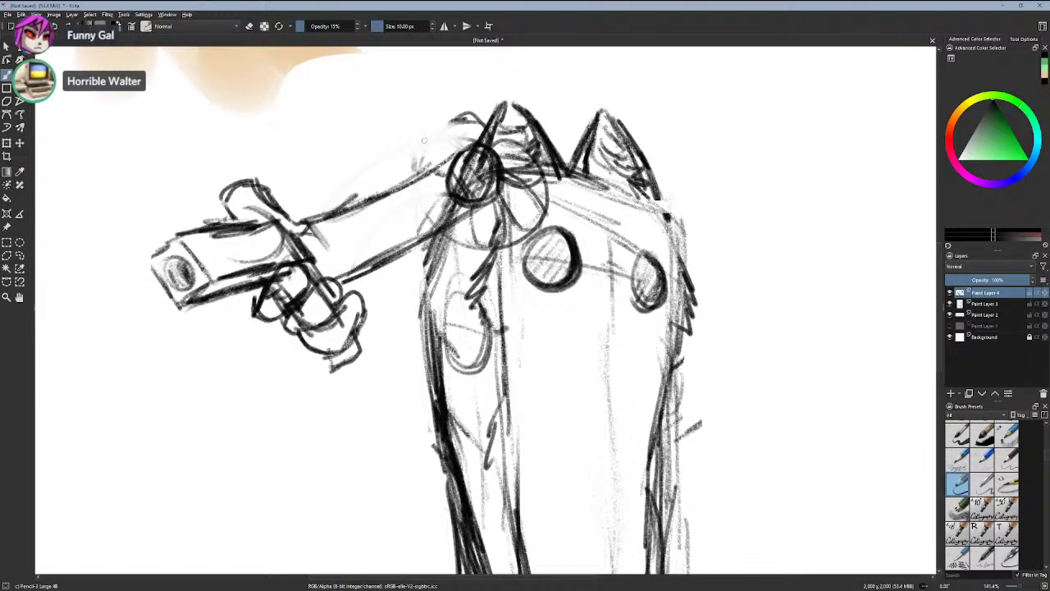
pyautogui.hotkey('ctrl', 'z')
pyautogui.hotkey('ctrl', 'z')
pyautogui.hotkey('ctrl', 'z')
pyautogui.hotkey('ctrl', 'z')
pyautogui.hotkey('ctrl', 'z')
pyautogui.hotkey('ctrl', 'z')
pyautogui.hotkey('ctrl', 'z')
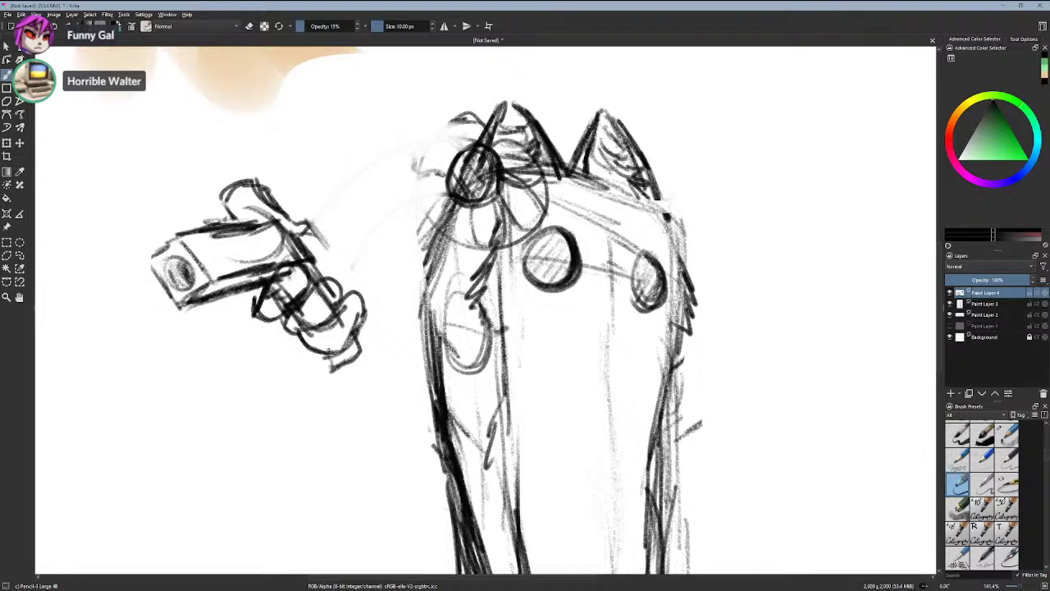
# - Redraw the bent arm's upper and lower outlines from the flower to the hand and reinforce them with extra strokes
pyautogui.moveTo(479, 131)
pyautogui.mouseDown()
pyautogui.moveTo(385, 148)
pyautogui.moveTo(305, 229)
pyautogui.mouseUp()
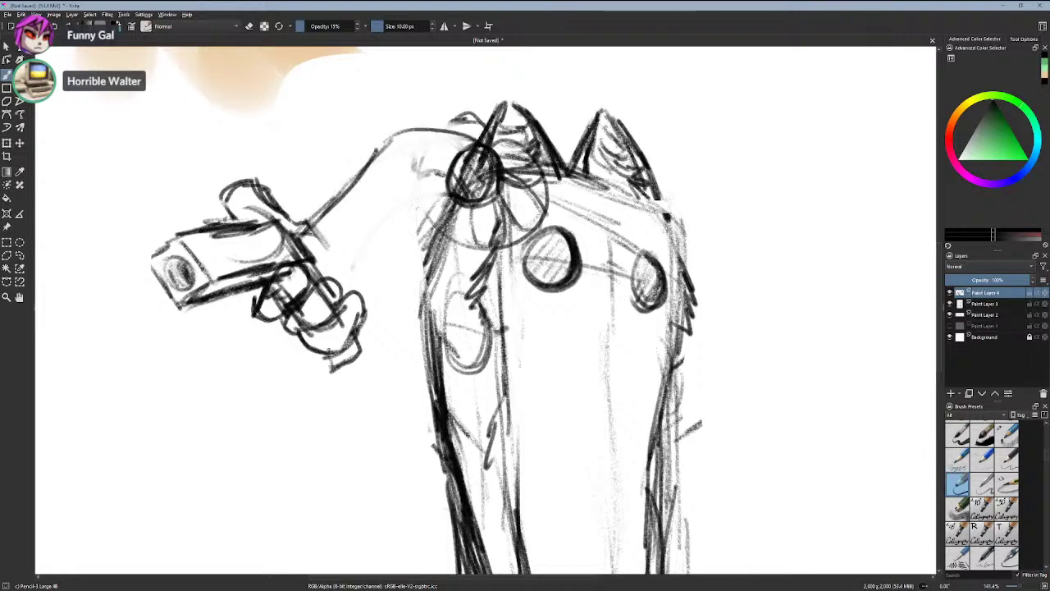
pyautogui.moveTo(474, 187)
pyautogui.mouseDown()
pyautogui.moveTo(379, 239)
pyautogui.moveTo(384, 226)
pyautogui.moveTo(348, 269)
pyautogui.moveTo(304, 285)
pyautogui.mouseUp()
pyautogui.moveTo(359, 237); pyautogui.dragTo(314, 274)
pyautogui.moveTo(330, 188)
pyautogui.mouseDown()
pyautogui.moveTo(384, 141)
pyautogui.moveTo(445, 133)
pyautogui.mouseUp()
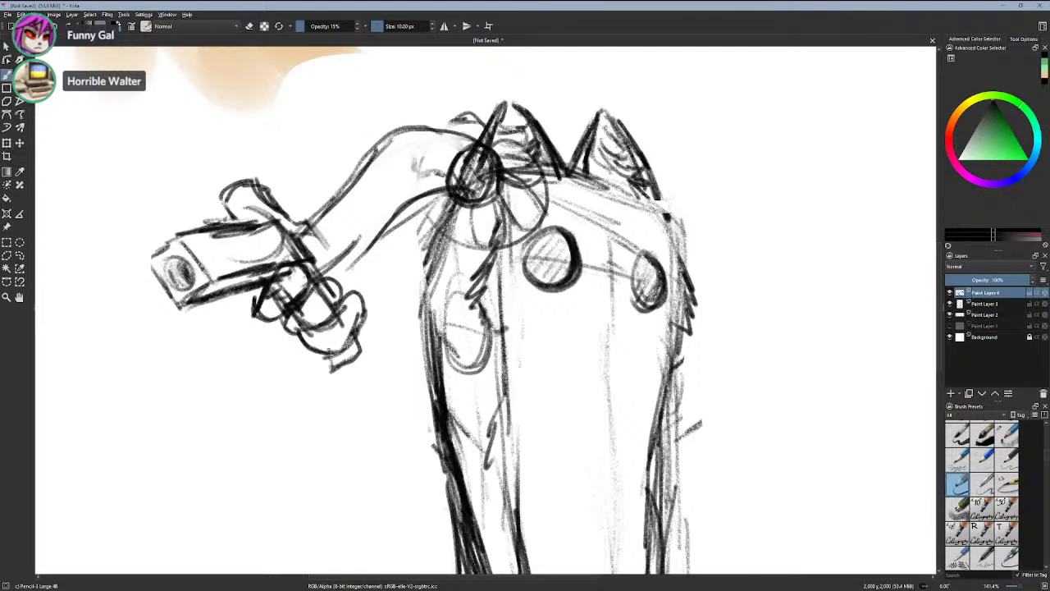
# - Reinforce the bent arm's upper outline between the flower and the hand, undoing the stray stroke above it
pyautogui.moveTo(385, 146); pyautogui.dragTo(323, 206)
pyautogui.moveTo(406, 131); pyautogui.dragTo(336, 157)
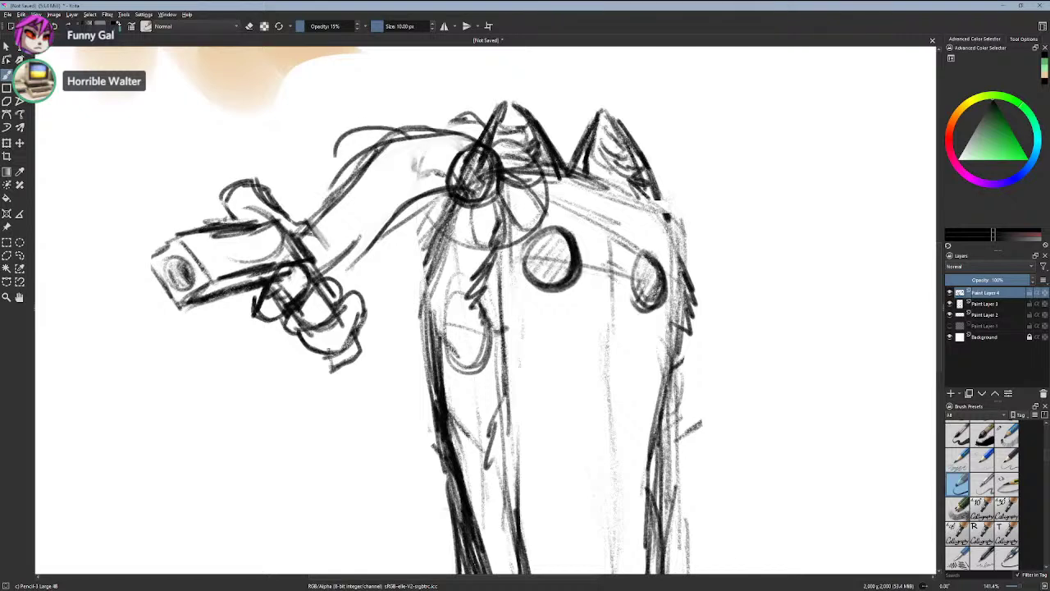
pyautogui.hotkey('ctrl', 'z')
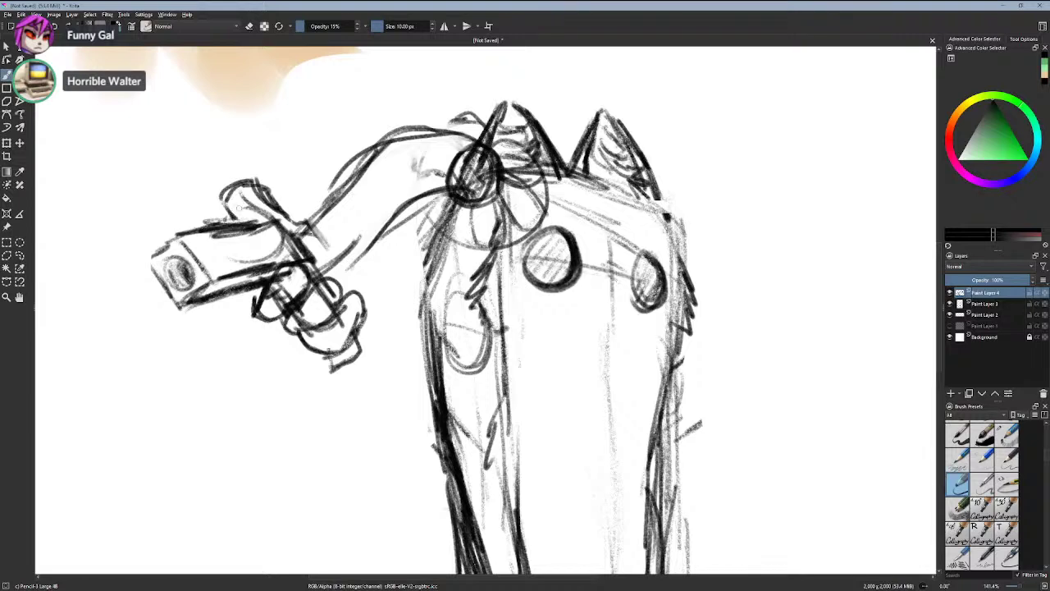
# - Darken the edges of the pistol's muzzle face and the lower edge of its barrel, undoing the misplaced stroke
pyautogui.moveTo(187, 237); pyautogui.dragTo(221, 288)
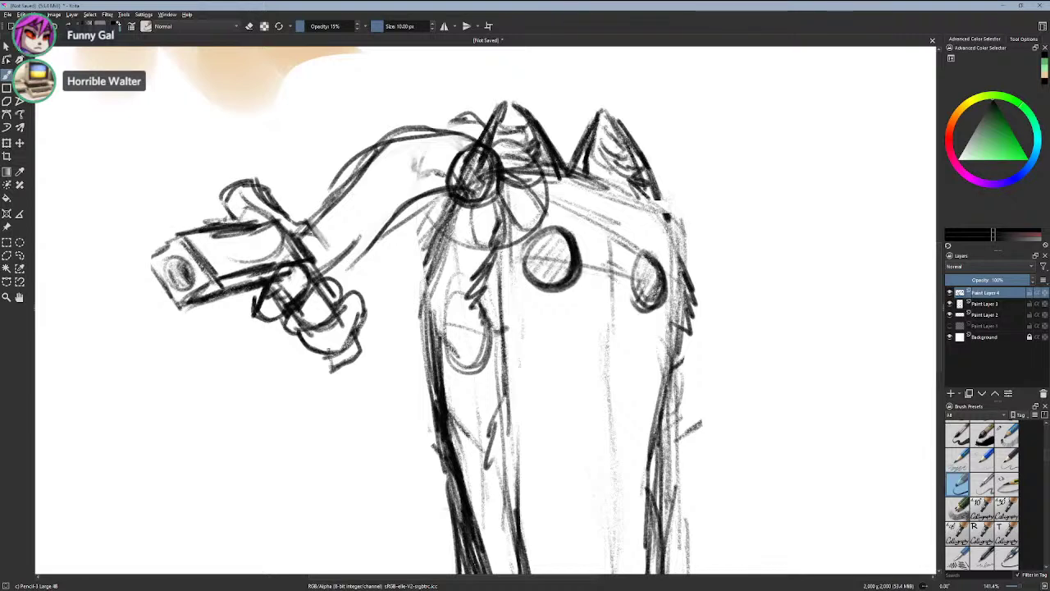
pyautogui.moveTo(164, 243)
pyautogui.mouseDown()
pyautogui.moveTo(148, 276)
pyautogui.moveTo(179, 301)
pyautogui.moveTo(205, 288)
pyautogui.moveTo(188, 307)
pyautogui.mouseUp()
pyautogui.hotkey('ctrl', 'z')
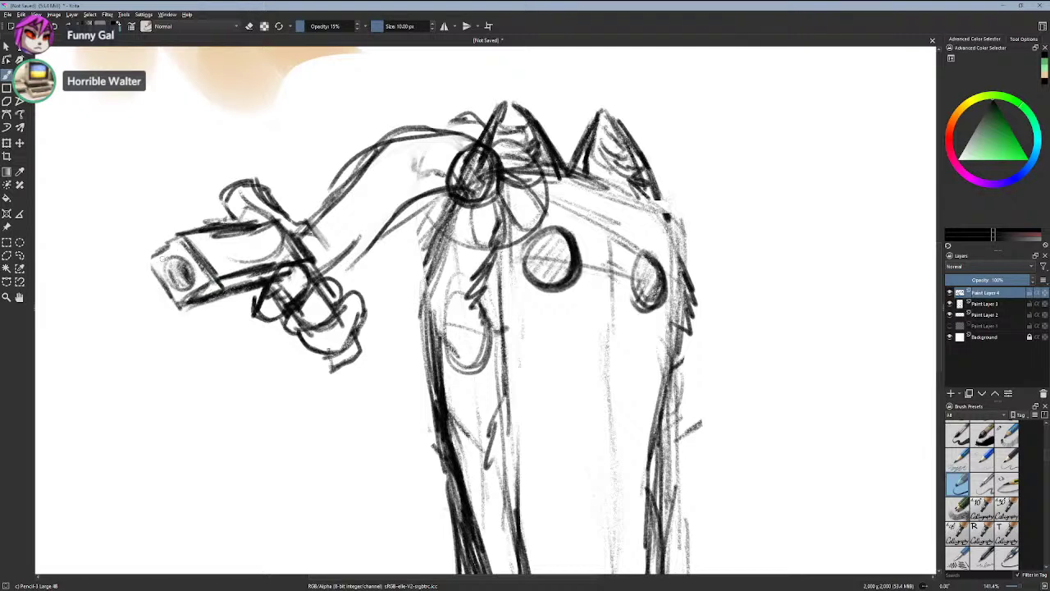
pyautogui.moveTo(169, 238)
pyautogui.mouseDown()
pyautogui.moveTo(152, 278)
pyautogui.moveTo(179, 308)
pyautogui.moveTo(260, 294)
pyautogui.mouseUp()
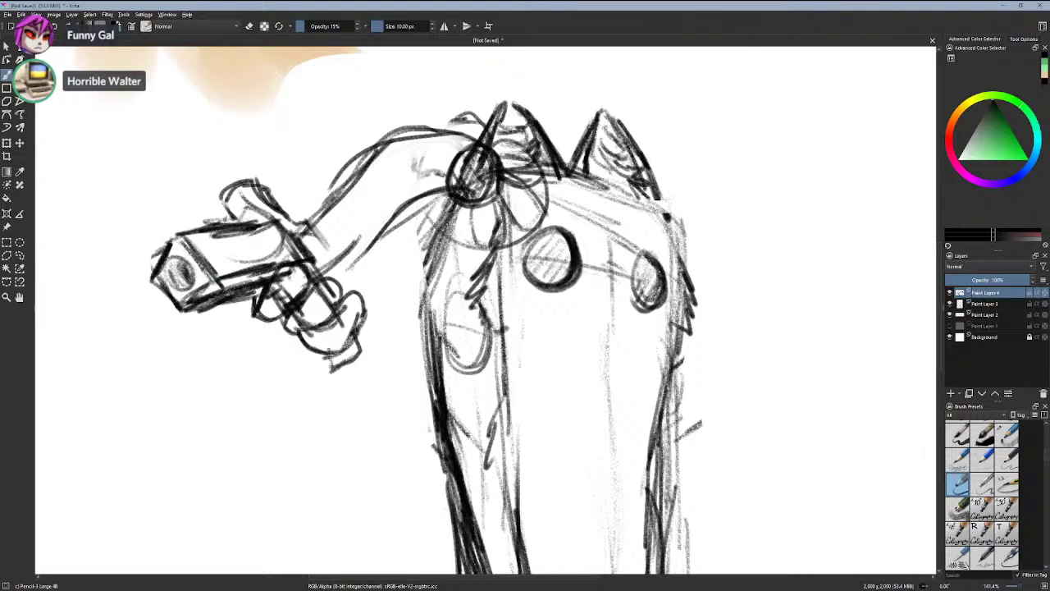
# - Reinforce the base of the thumb and the fingers wrapped around the pistol's grip with darker curved strokes
pyautogui.moveTo(238, 221); pyautogui.dragTo(259, 205)
pyautogui.moveTo(272, 306)
pyautogui.mouseDown()
pyautogui.moveTo(283, 289)
pyautogui.moveTo(313, 328)
pyautogui.moveTo(341, 322)
pyautogui.mouseUp()
pyautogui.moveTo(347, 298)
pyautogui.mouseDown()
pyautogui.moveTo(356, 323)
pyautogui.moveTo(325, 354)
pyautogui.moveTo(301, 339)
pyautogui.moveTo(343, 348)
pyautogui.moveTo(353, 324)
pyautogui.moveTo(358, 333)
pyautogui.mouseUp()
pyautogui.hotkey('ctrl', 'z')
pyautogui.moveTo(347, 294); pyautogui.dragTo(353, 332)
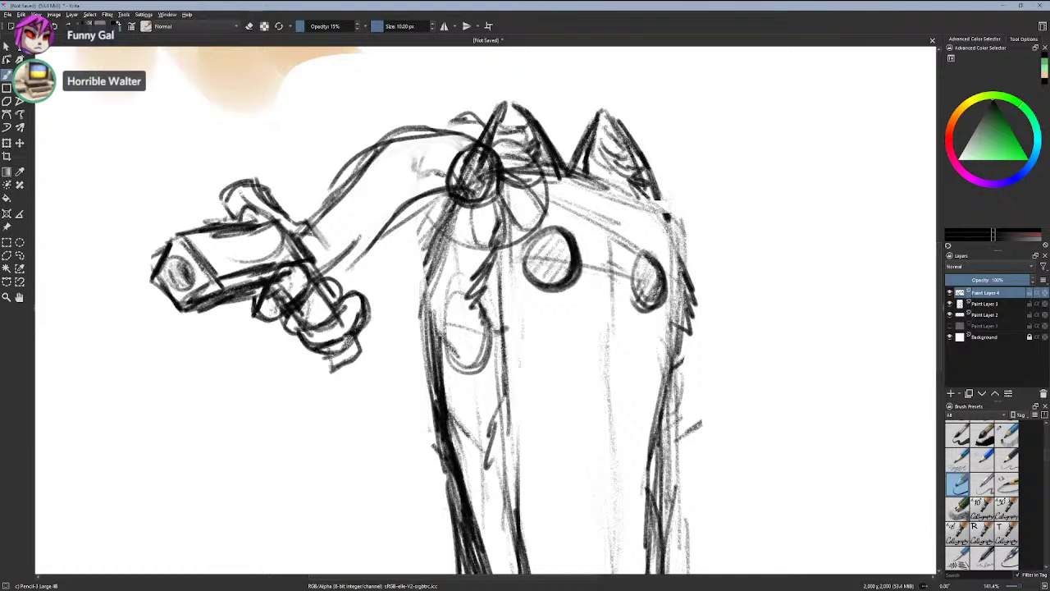
# - Clean up the end of the pistol's grip below the hand in eraser mode and darken its blocky outline
pyautogui.click(248, 26)
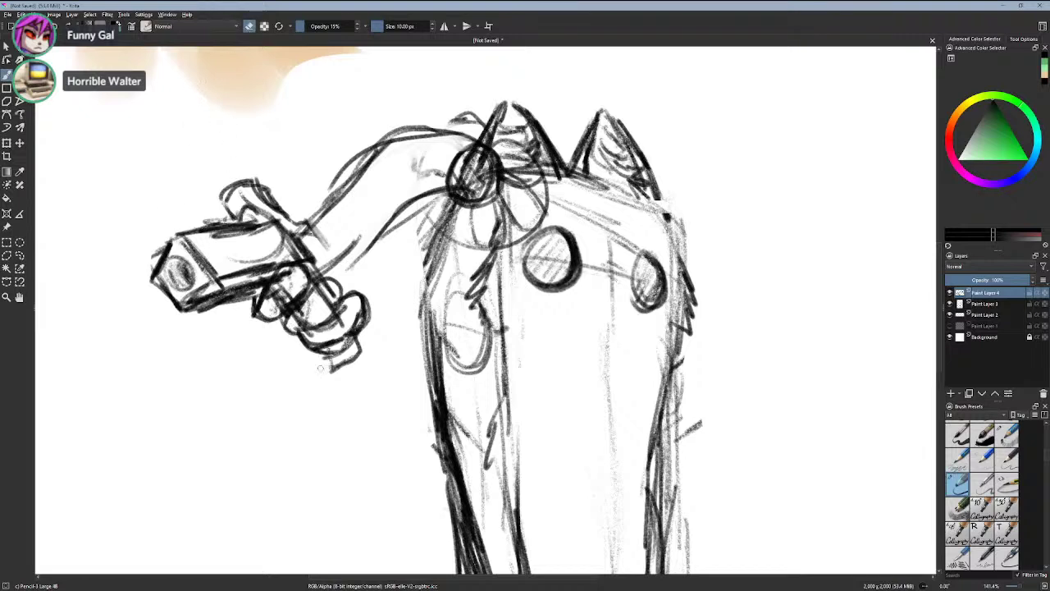
pyautogui.moveTo(348, 353)
pyautogui.mouseDown()
pyautogui.moveTo(314, 357)
pyautogui.moveTo(336, 371)
pyautogui.moveTo(365, 346)
pyautogui.moveTo(350, 336)
pyautogui.mouseUp()
pyautogui.press('e')
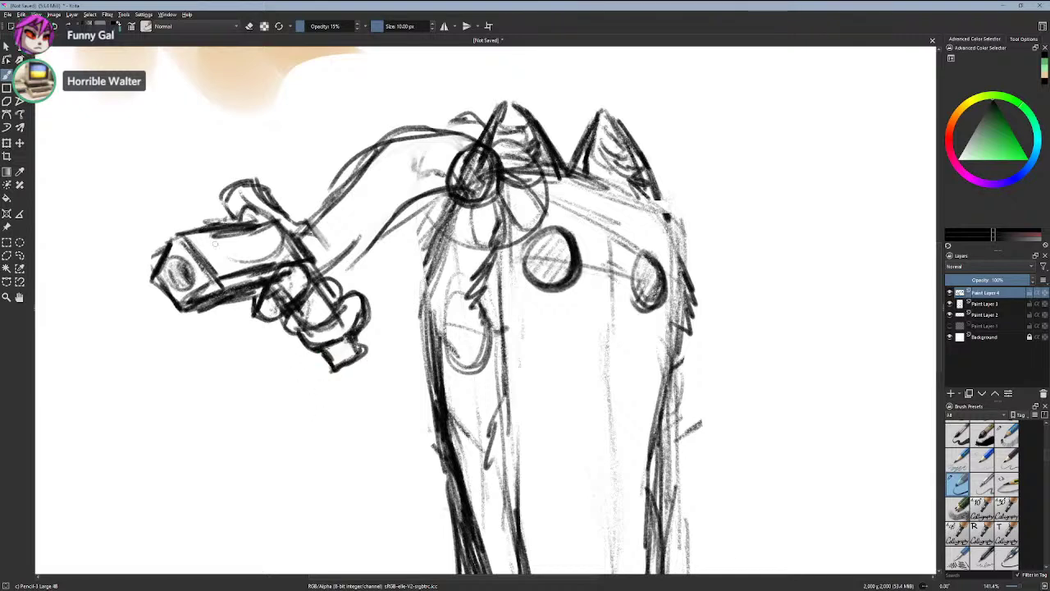
# - Thicken the underside of the pistol's barrel toward the hand, undoing the misplaced strokes
pyautogui.moveTo(190, 239)
pyautogui.mouseDown()
pyautogui.moveTo(214, 275)
pyautogui.moveTo(276, 267)
pyautogui.moveTo(233, 284)
pyautogui.moveTo(287, 269)
pyautogui.mouseUp()
pyautogui.hotkey('ctrl', 'z')
pyautogui.moveTo(225, 291); pyautogui.dragTo(300, 263)
pyautogui.moveTo(189, 311); pyautogui.dragTo(241, 297)
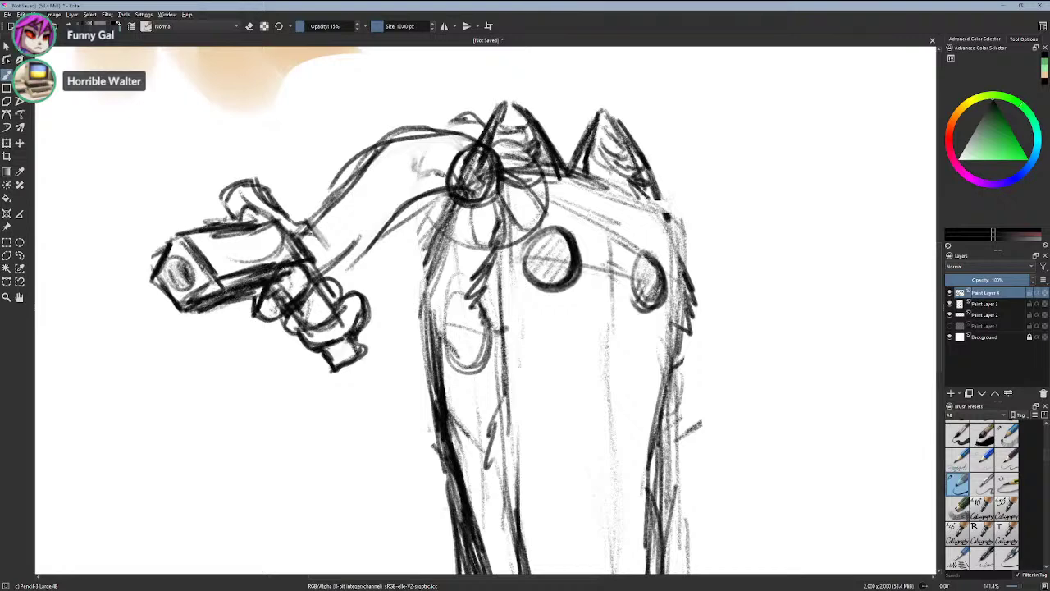
pyautogui.hotkey('ctrl', 'z')
# - Darken the cactus body's lower right outline with long strokes and add small spine marks on its front
pyautogui.scroll(-3, 419, 314)
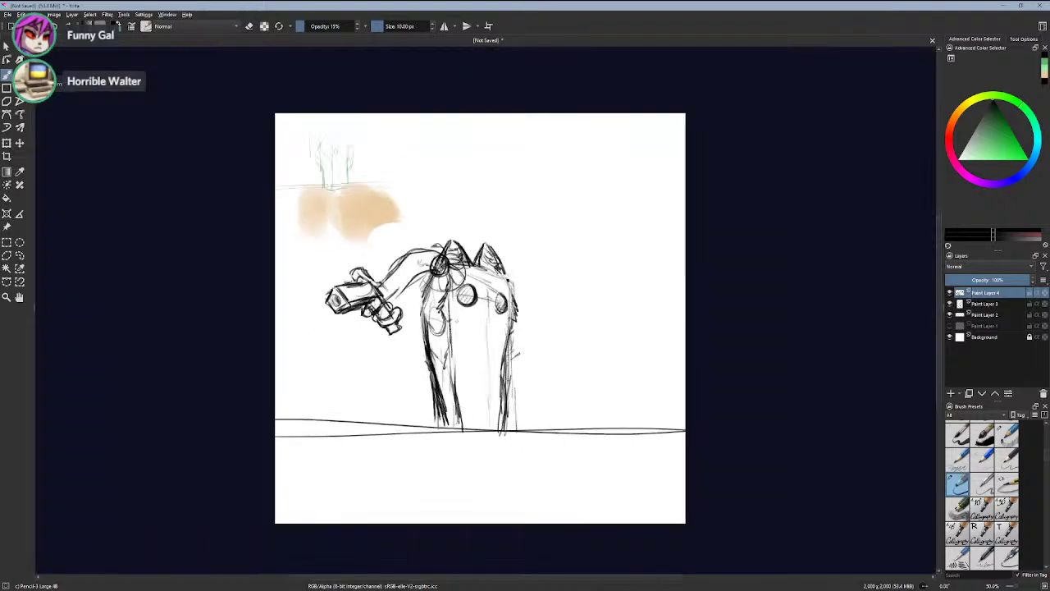
pyautogui.scroll(2, 482, 381)
pyautogui.moveTo(537, 287); pyautogui.dragTo(517, 365)
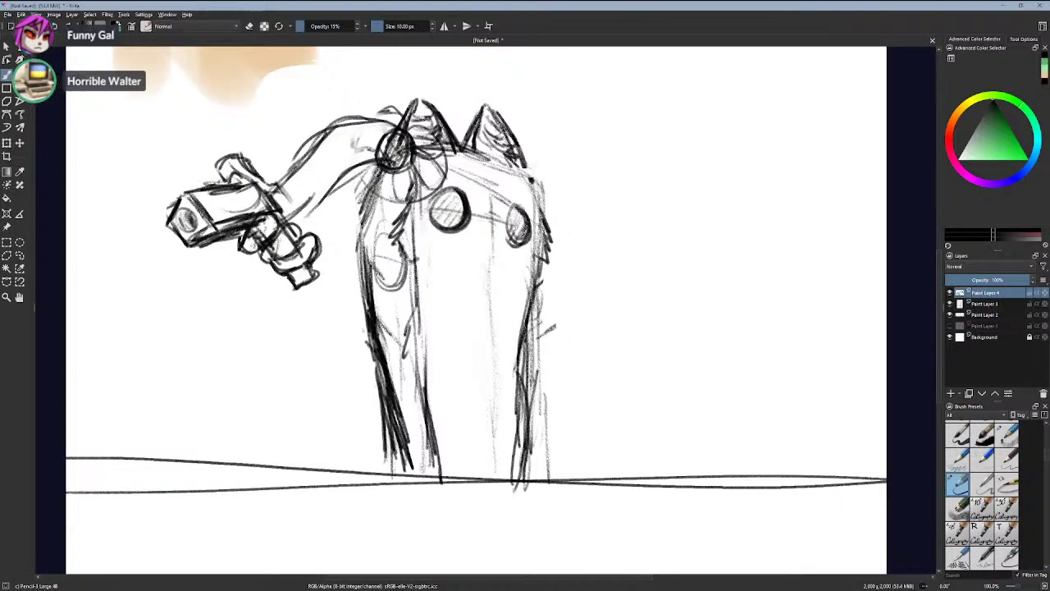
pyautogui.hotkey('ctrl', 'z')
pyautogui.moveTo(525, 326); pyautogui.dragTo(520, 365)
pyautogui.moveTo(529, 322); pyautogui.dragTo(520, 452)
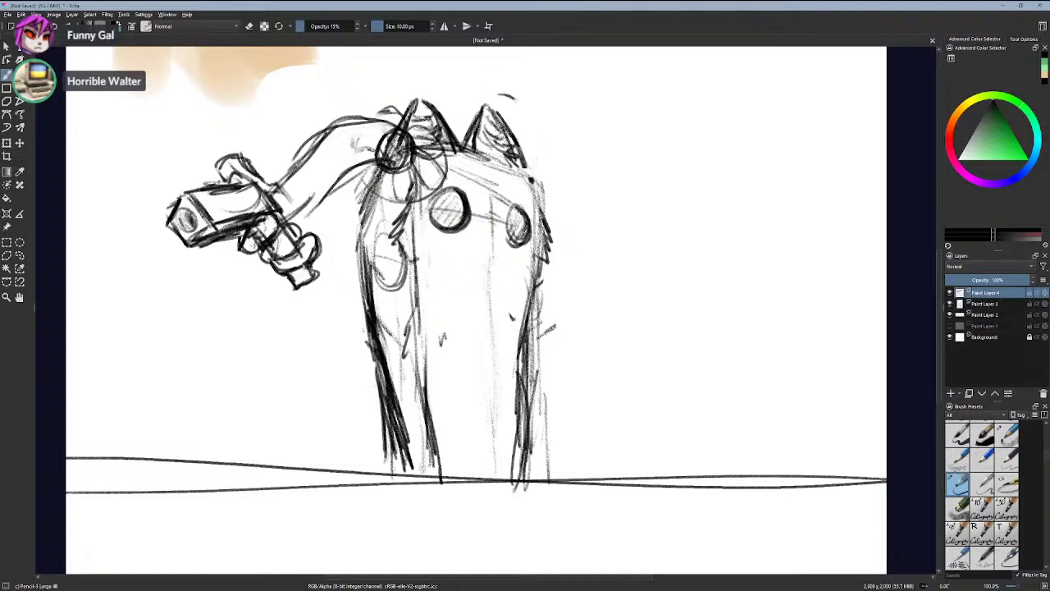
pyautogui.moveTo(517, 100); pyautogui.dragTo(514, 94)
pyautogui.hotkey('ctrl', 'z')
pyautogui.moveTo(533, 289); pyautogui.dragTo(513, 325)
pyautogui.hotkey('ctrl', 'z')
pyautogui.moveTo(534, 285); pyautogui.dragTo(512, 325)
pyautogui.hotkey('ctrl', 'z')
# - Add a short spine mark on the cactus body beside the oval on its side
pyautogui.moveTo(415, 285); pyautogui.dragTo(420, 288)
pyautogui.scroll(3, 416, 296)
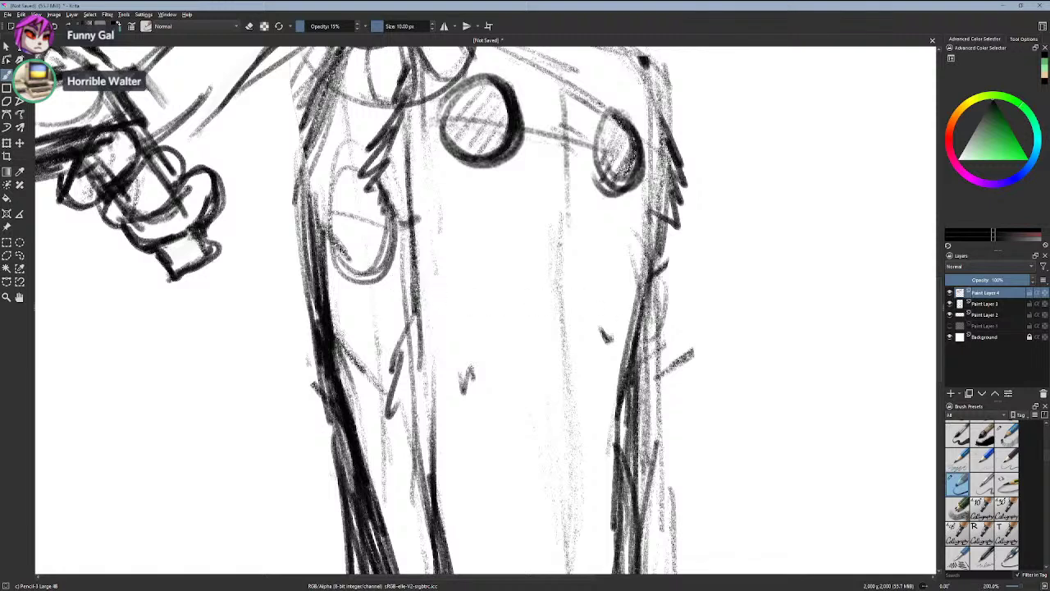
# - Try out arm strokes at the figure's right edge, a small circle on the left side, and two slanted lines across the left eye patch
pyautogui.moveTo(648, 297); pyautogui.dragTo(636, 365)
pyautogui.hotkey('ctrl', 'z')
pyautogui.moveTo(638, 318); pyautogui.dragTo(740, 305)
pyautogui.hotkey('ctrl', 'z')
pyautogui.moveTo(420, 256); pyautogui.dragTo(412, 262)
pyautogui.hotkey('ctrl', 'z')
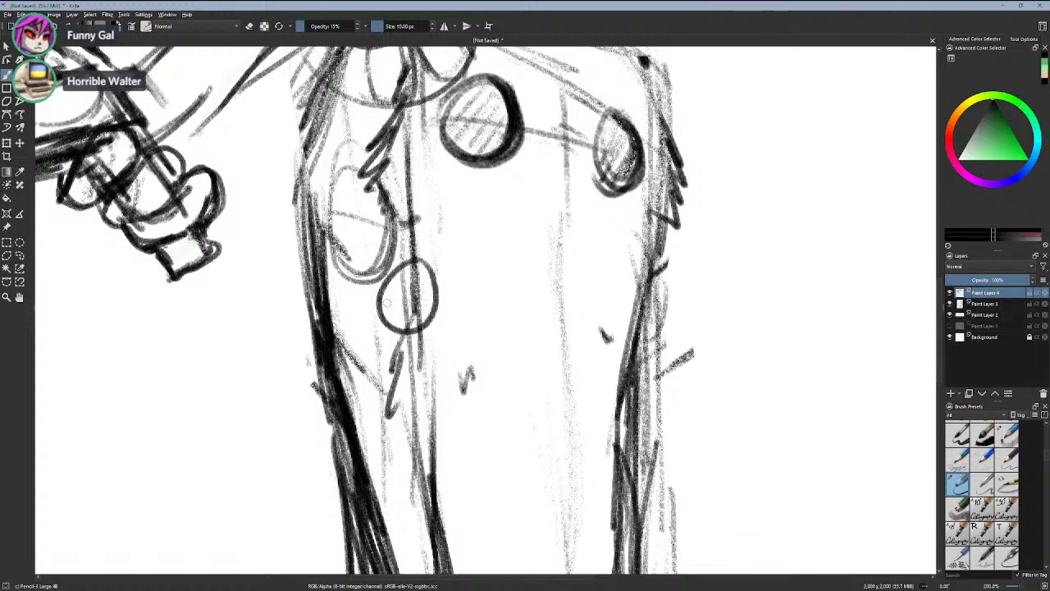
pyautogui.hotkey('ctrl', 'z')
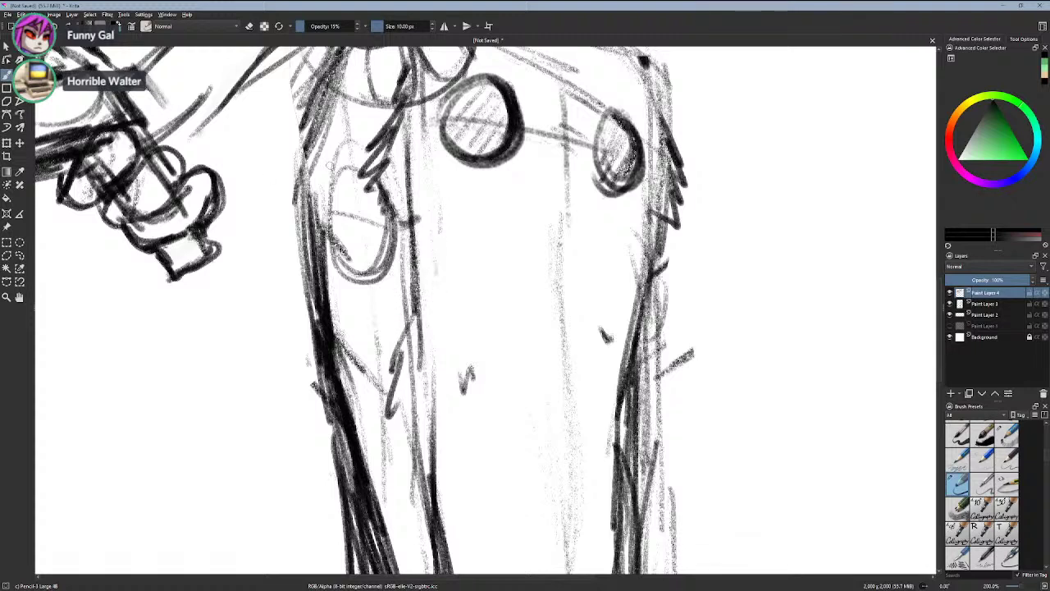
pyautogui.moveTo(261, 139); pyautogui.dragTo(369, 176)
pyautogui.moveTo(251, 207); pyautogui.dragTo(390, 287)
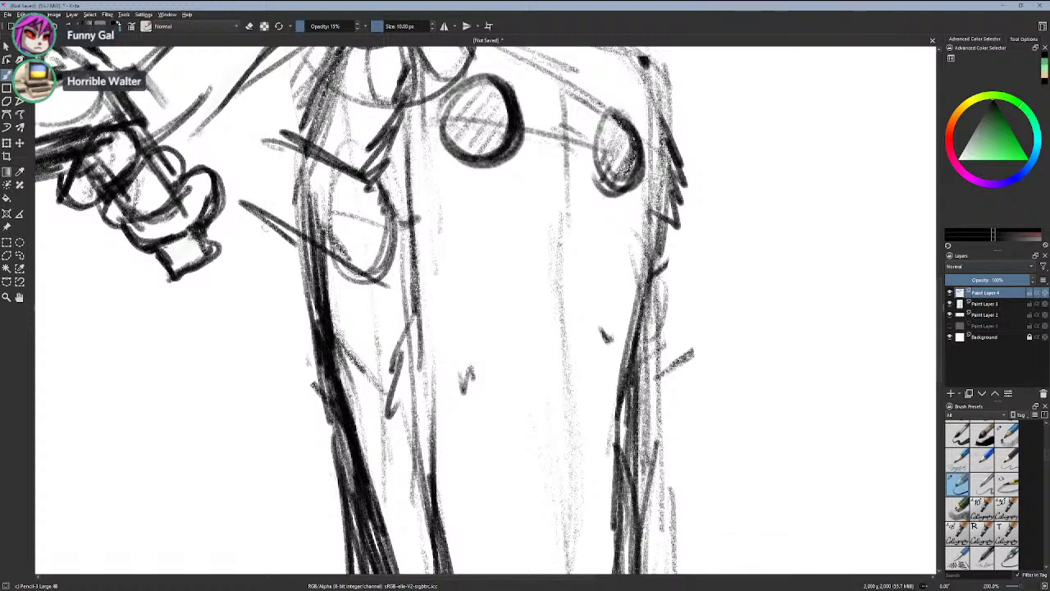
# - Undo the slanted trial lines and sketch a small upright oval on the figure's right edge, below the eyes
pyautogui.scroll(-3, 283, 243)
pyautogui.scroll(1, 284, 243)
pyautogui.hotkey('ctrl', 'z')
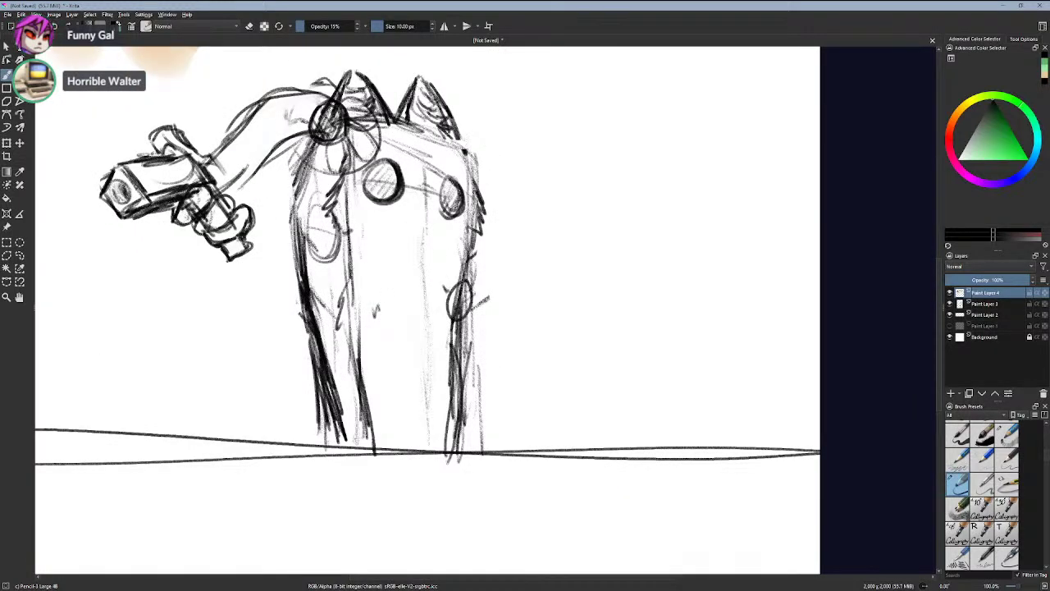
# - Try to sketch a guide ring and petals around the small oval on the figure's right edge
pyautogui.moveTo(477, 279); pyautogui.dragTo(492, 297)
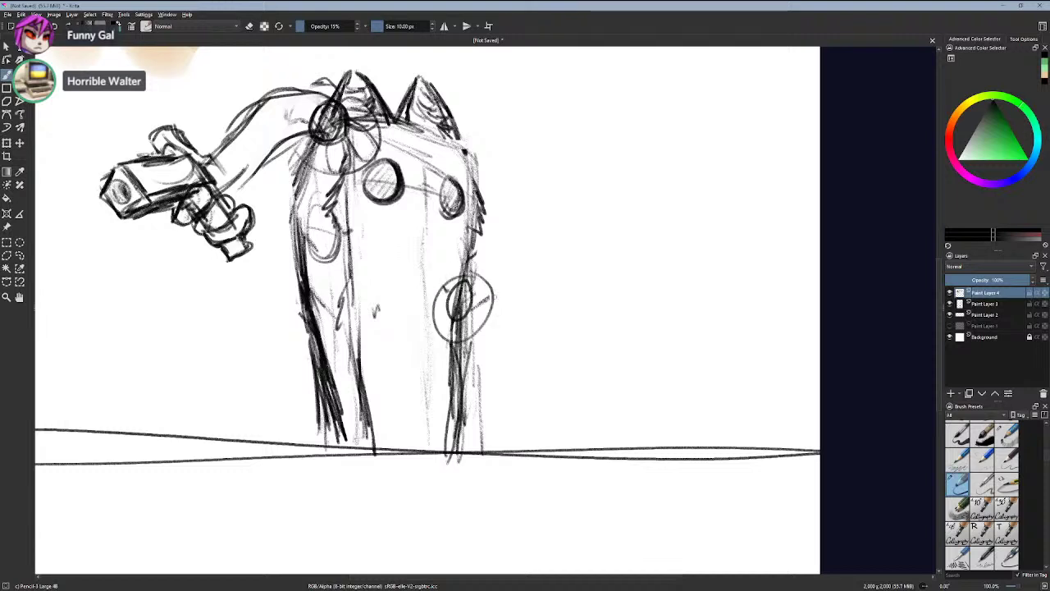
pyautogui.hotkey('ctrl', 'z')
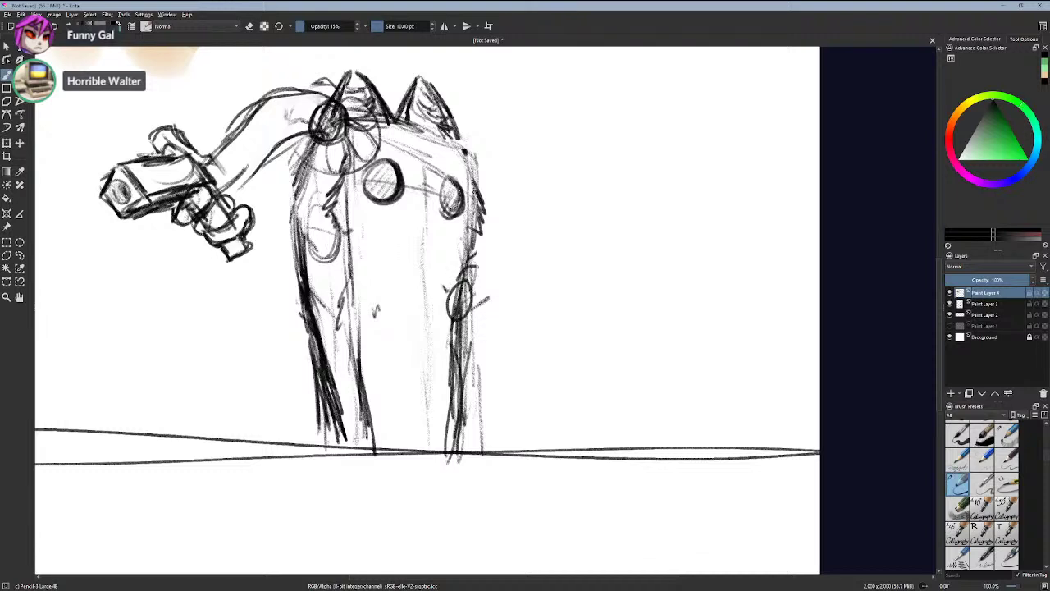
pyautogui.moveTo(474, 295)
pyautogui.mouseDown()
pyautogui.moveTo(474, 313)
pyautogui.moveTo(456, 319)
pyautogui.mouseUp()
pyautogui.hotkey('ctrl', 'z')
pyautogui.hotkey('ctrl', 'z')
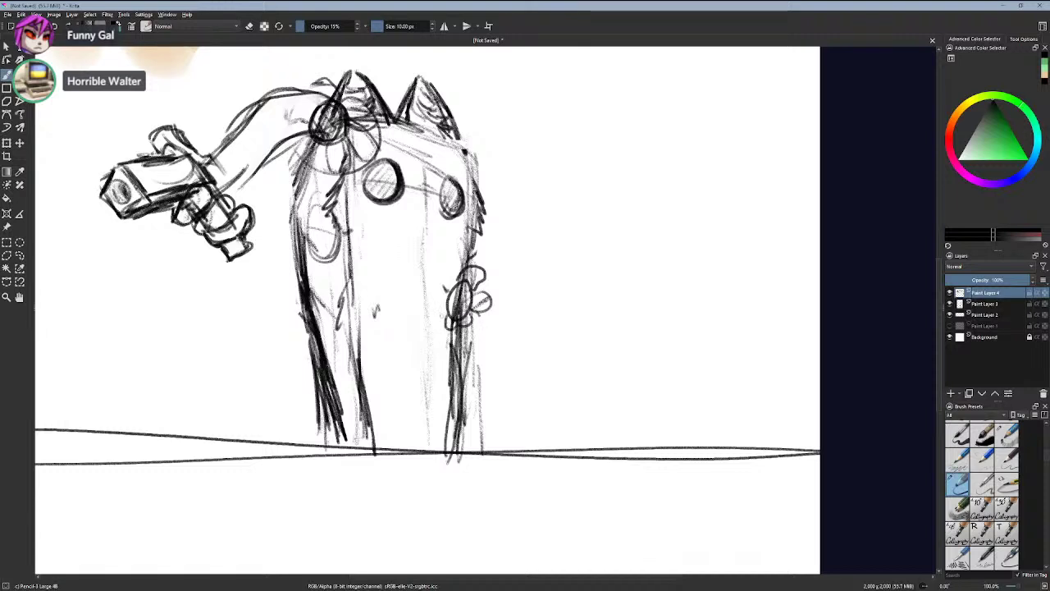
pyautogui.moveTo(443, 313); pyautogui.dragTo(453, 287)
pyautogui.hotkey('ctrl', 'z')
pyautogui.hotkey('ctrl', 'z')
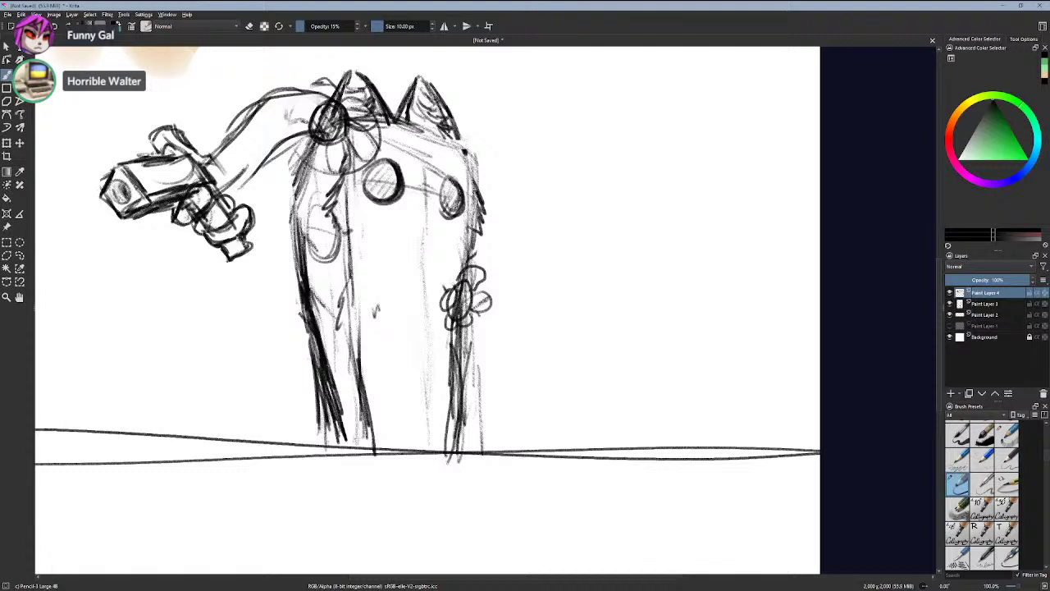
# - Undo the petals sketched around the small oval
pyautogui.hotkey('ctrl', 'z')
pyautogui.hotkey('ctrl', 'z')
pyautogui.hotkey('ctrl', 'z')
pyautogui.hotkey('ctrl', 'z')
pyautogui.hotkey('ctrl', 'z')
pyautogui.hotkey('ctrl', 'z')
# - Try to draw a round guide circle enclosing the small oval on the figure's right edge
pyautogui.scroll(4, 453, 287)
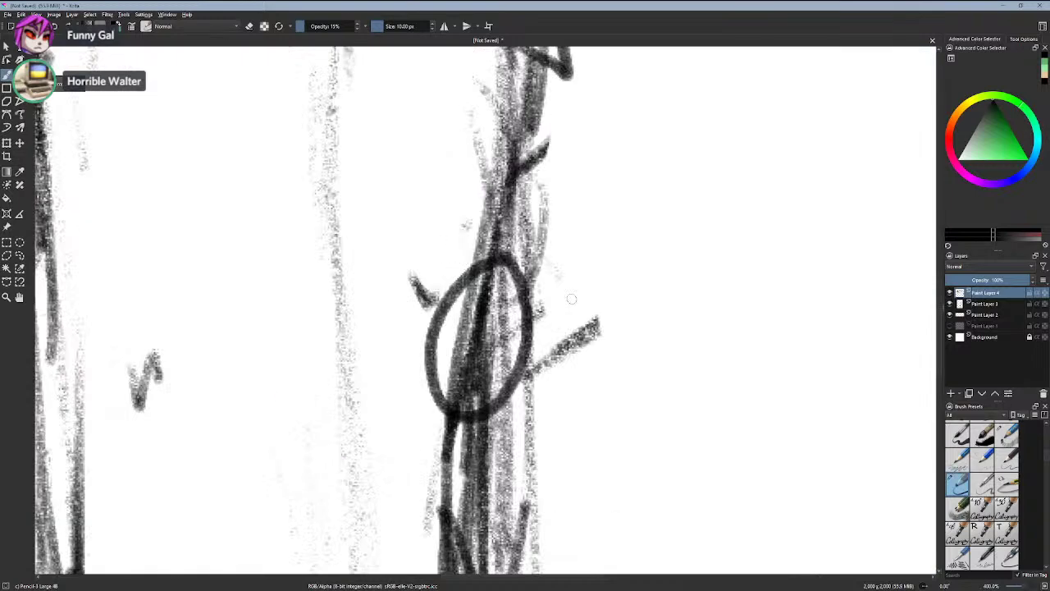
pyautogui.moveTo(551, 269)
pyautogui.mouseDown()
pyautogui.moveTo(649, 372)
pyautogui.moveTo(544, 454)
pyautogui.mouseUp()
pyautogui.hotkey('ctrl', 'z')
pyautogui.moveTo(514, 230)
pyautogui.mouseDown()
pyautogui.moveTo(410, 299)
pyautogui.moveTo(574, 268)
pyautogui.mouseUp()
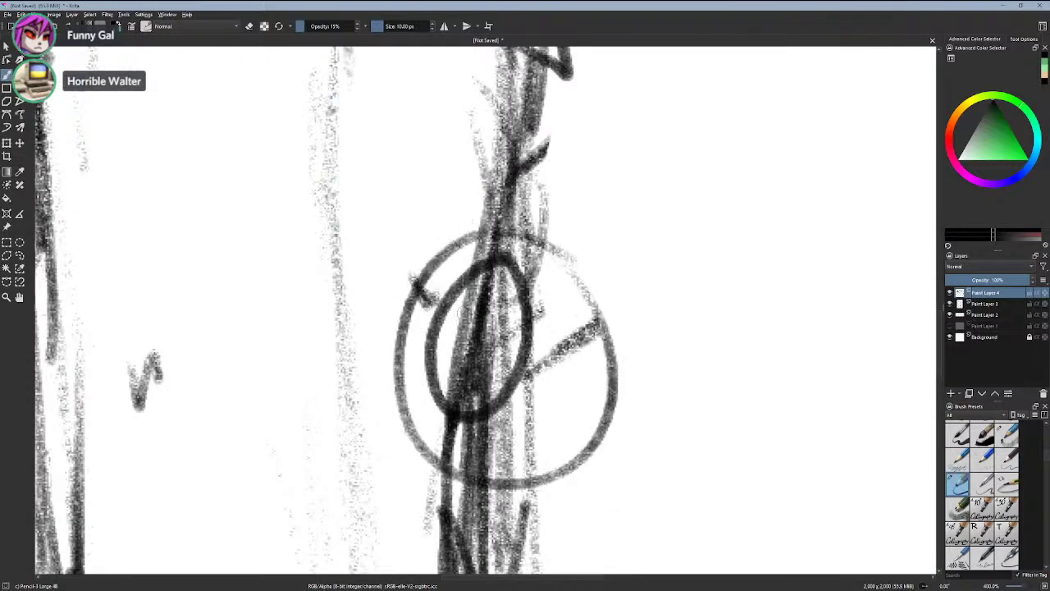
pyautogui.hotkey('ctrl', 'z')
pyautogui.moveTo(435, 224)
pyautogui.mouseDown()
pyautogui.moveTo(597, 327)
pyautogui.moveTo(469, 254)
pyautogui.mouseUp()
pyautogui.hotkey('ctrl', 'z')
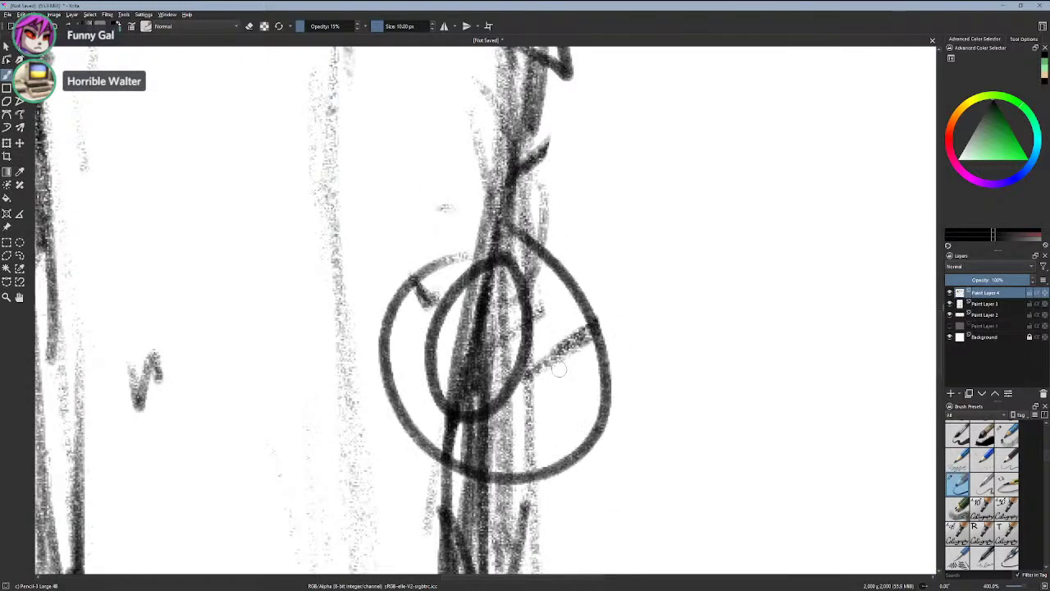
pyautogui.hotkey('ctrl', 'z')
# - Sketch a faint, wide guide circle around the small oval, extending further out on its left side
pyautogui.moveTo(570, 254)
pyautogui.mouseDown()
pyautogui.moveTo(635, 443)
pyautogui.moveTo(393, 261)
pyautogui.moveTo(612, 292)
pyautogui.moveTo(394, 259)
pyautogui.mouseUp()
pyautogui.hotkey('ctrl', 'z')
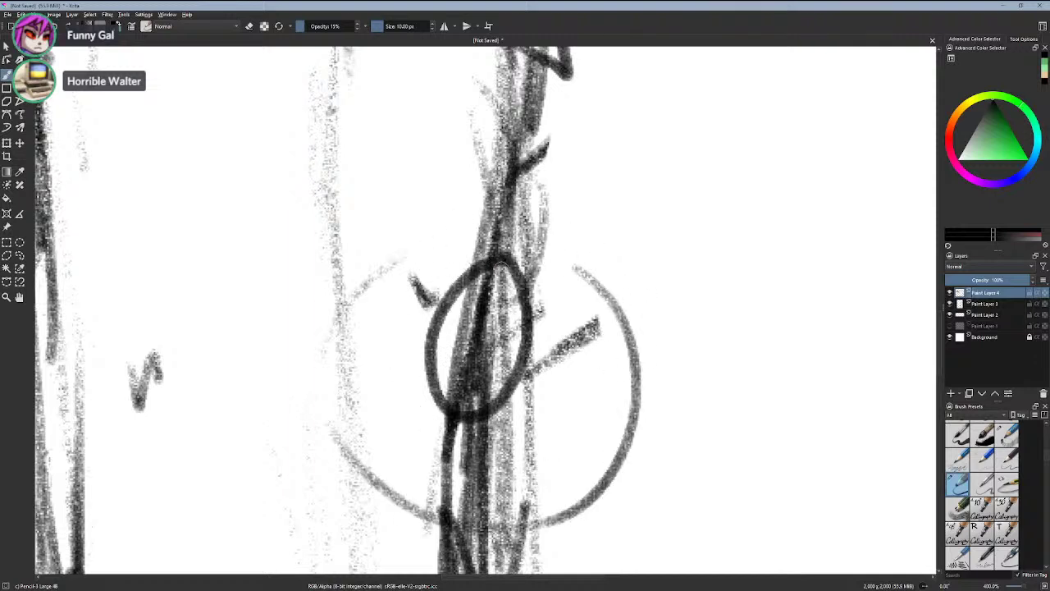
pyautogui.hotkey('ctrl', 'z')
pyautogui.moveTo(598, 420)
pyautogui.mouseDown()
pyautogui.moveTo(629, 367)
pyautogui.moveTo(382, 299)
pyautogui.mouseUp()
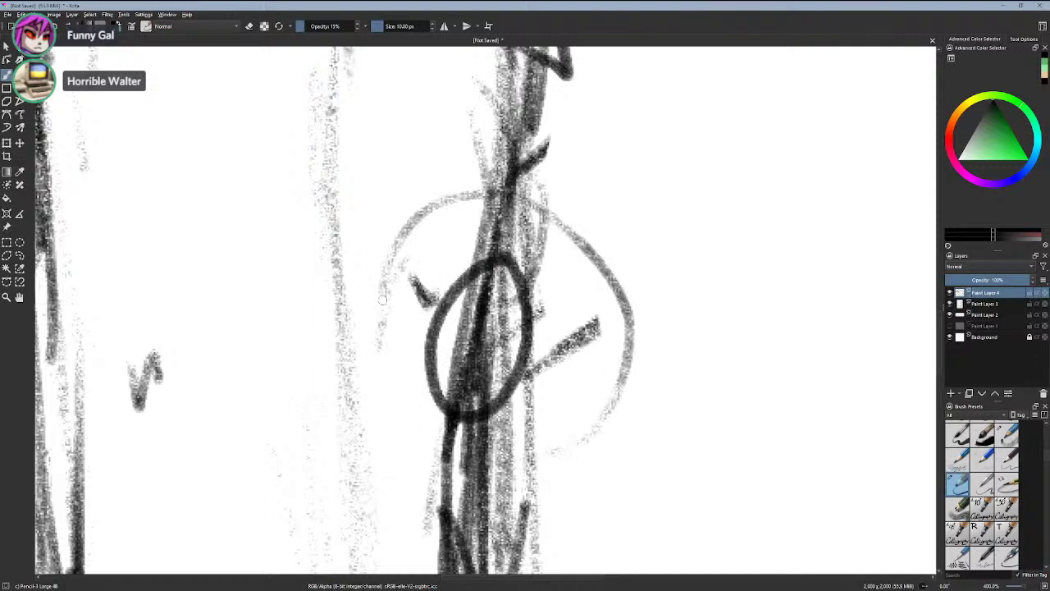
pyautogui.hotkey('ctrl', 'z')
pyautogui.moveTo(452, 188); pyautogui.dragTo(380, 193)
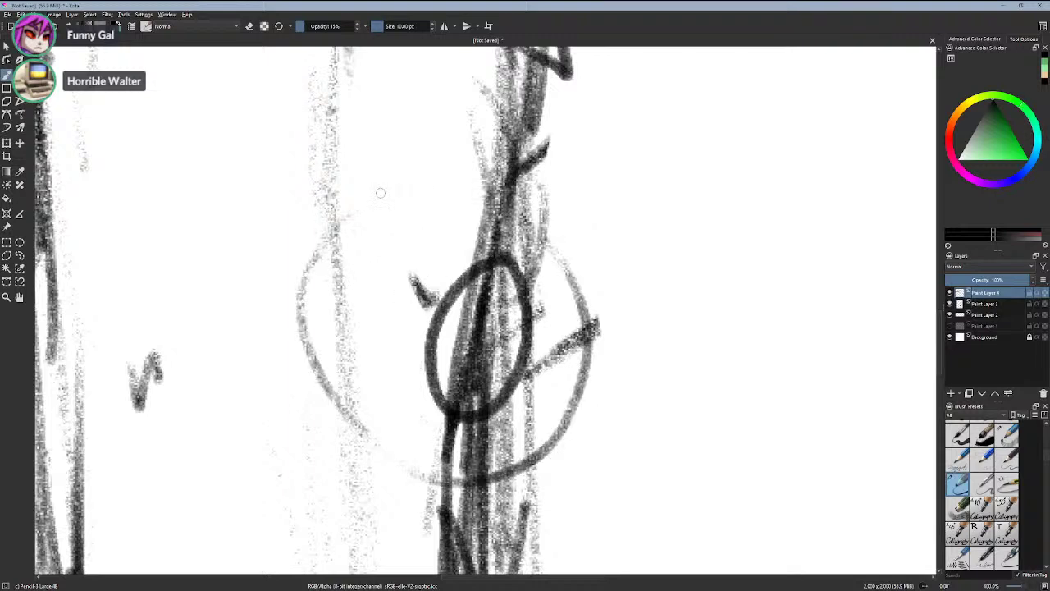
# - Draw rounded flower petals on the left, top, right and bottom of the oval, inside the guide circle
pyautogui.moveTo(454, 283)
pyautogui.mouseDown()
pyautogui.moveTo(430, 253)
pyautogui.moveTo(392, 344)
pyautogui.moveTo(373, 316)
pyautogui.moveTo(435, 353)
pyautogui.mouseUp()
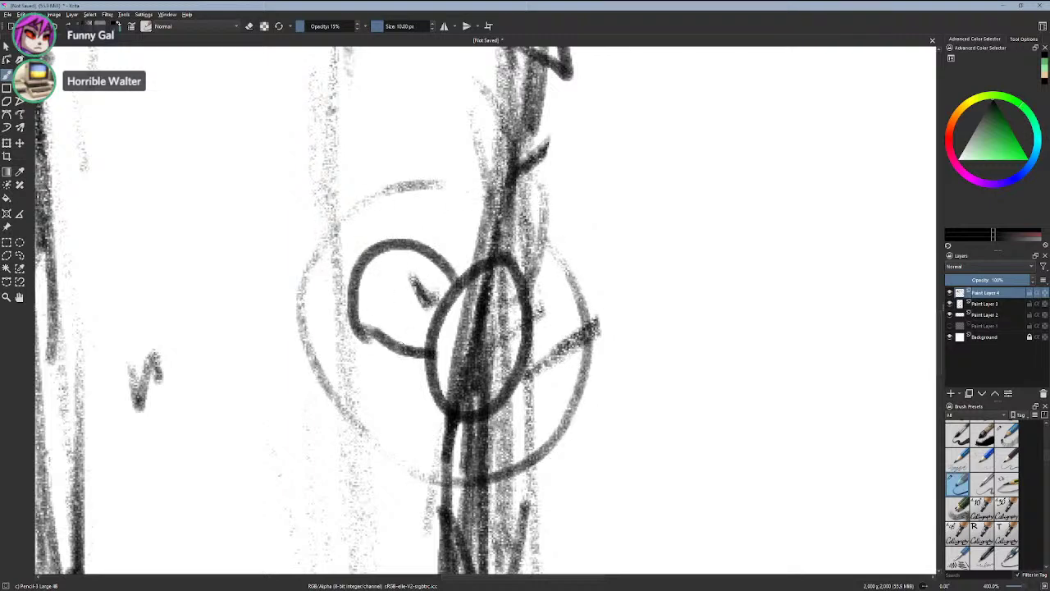
pyautogui.moveTo(352, 275); pyautogui.dragTo(396, 236)
pyautogui.moveTo(460, 279)
pyautogui.mouseDown()
pyautogui.moveTo(495, 176)
pyautogui.moveTo(543, 246)
pyautogui.moveTo(521, 264)
pyautogui.moveTo(574, 295)
pyautogui.moveTo(526, 295)
pyautogui.moveTo(538, 379)
pyautogui.moveTo(556, 381)
pyautogui.moveTo(486, 436)
pyautogui.moveTo(484, 415)
pyautogui.mouseUp()
pyautogui.hotkey('ctrl', 'z')
pyautogui.moveTo(486, 417)
pyautogui.mouseDown()
pyautogui.moveTo(519, 453)
pyautogui.moveTo(538, 392)
pyautogui.mouseUp()
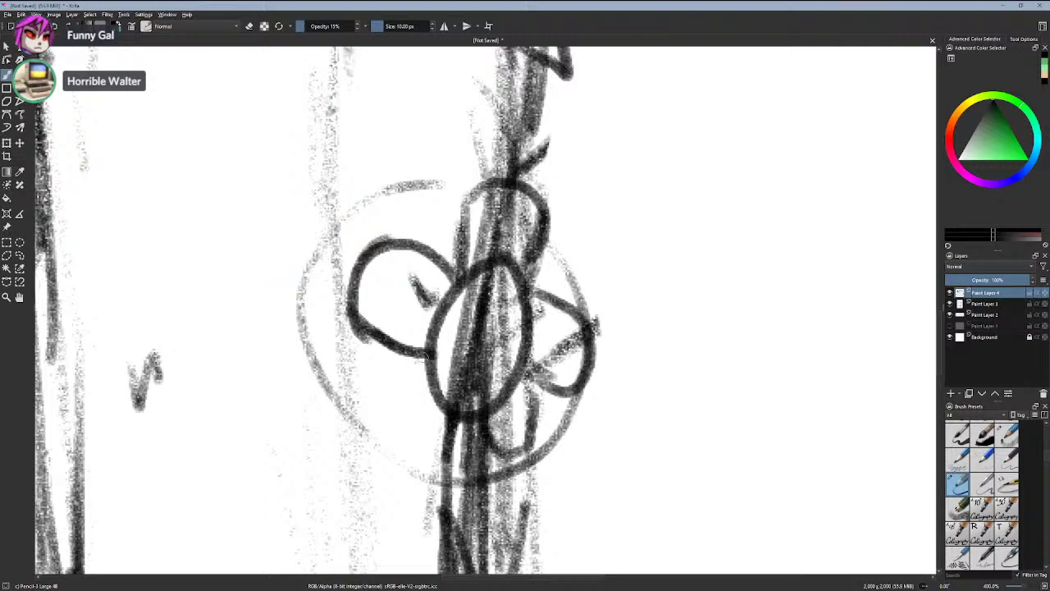
pyautogui.moveTo(427, 356)
pyautogui.mouseDown()
pyautogui.moveTo(447, 412)
pyautogui.moveTo(365, 425)
pyautogui.moveTo(423, 368)
pyautogui.moveTo(421, 453)
pyautogui.moveTo(443, 431)
pyautogui.mouseUp()
pyautogui.hotkey('ctrl', 'z')
pyautogui.hotkey('ctrl', 'z')
# - Complete the flower with an upper-right petal and a larger lower-left petal
pyautogui.scroll(-5, 465, 323)
pyautogui.scroll(1, 468, 323)
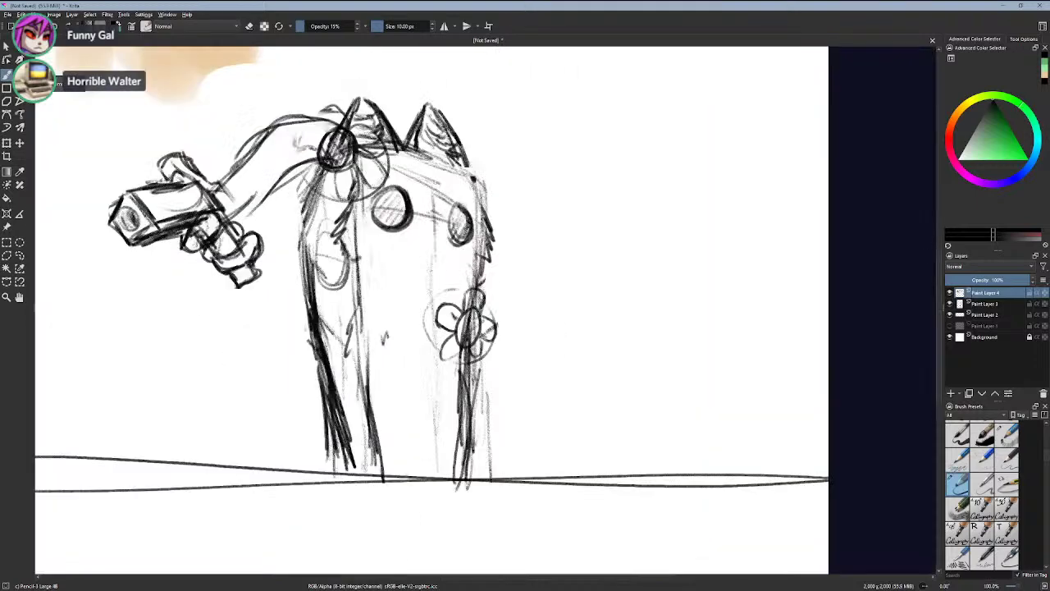
pyautogui.scroll(1, 474, 320)
pyautogui.moveTo(440, 304)
pyautogui.mouseDown()
pyautogui.moveTo(465, 280)
pyautogui.moveTo(458, 288)
pyautogui.mouseUp()
pyautogui.hotkey('ctrl', 'z')
pyautogui.moveTo(434, 329); pyautogui.dragTo(428, 349)
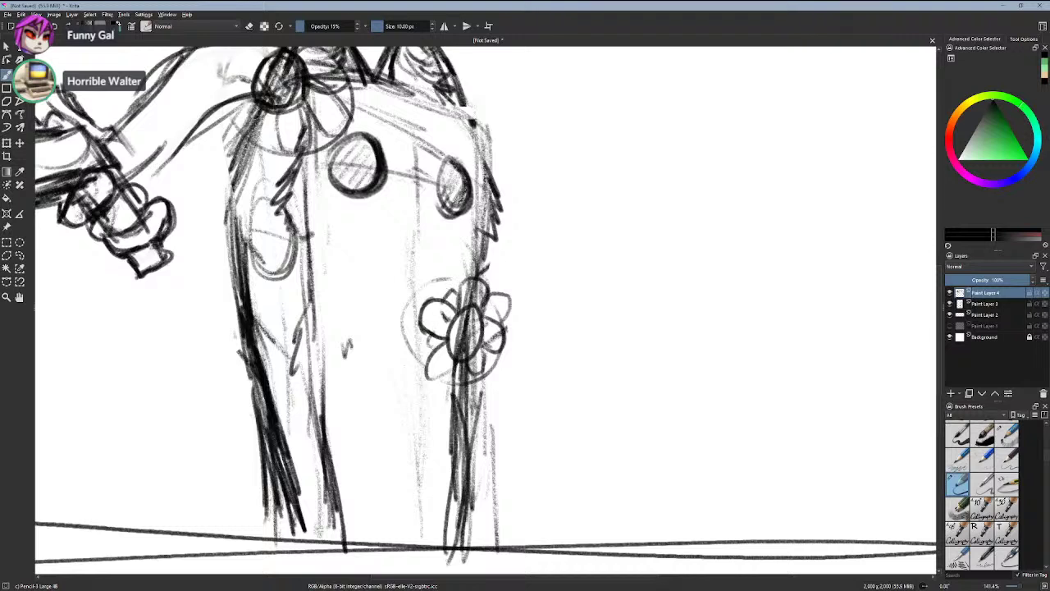
# - Sketch a square block with concentric circles inside it, to the right of the flower
pyautogui.moveTo(459, 314)
pyautogui.mouseDown()
pyautogui.moveTo(604, 256)
pyautogui.moveTo(584, 283)
pyautogui.moveTo(652, 264)
pyautogui.moveTo(661, 283)
pyautogui.mouseUp()
pyautogui.hotkey('ctrl', 'z')
pyautogui.moveTo(578, 240)
pyautogui.mouseDown()
pyautogui.moveTo(570, 319)
pyautogui.moveTo(623, 326)
pyautogui.moveTo(669, 313)
pyautogui.moveTo(684, 238)
pyautogui.mouseUp()
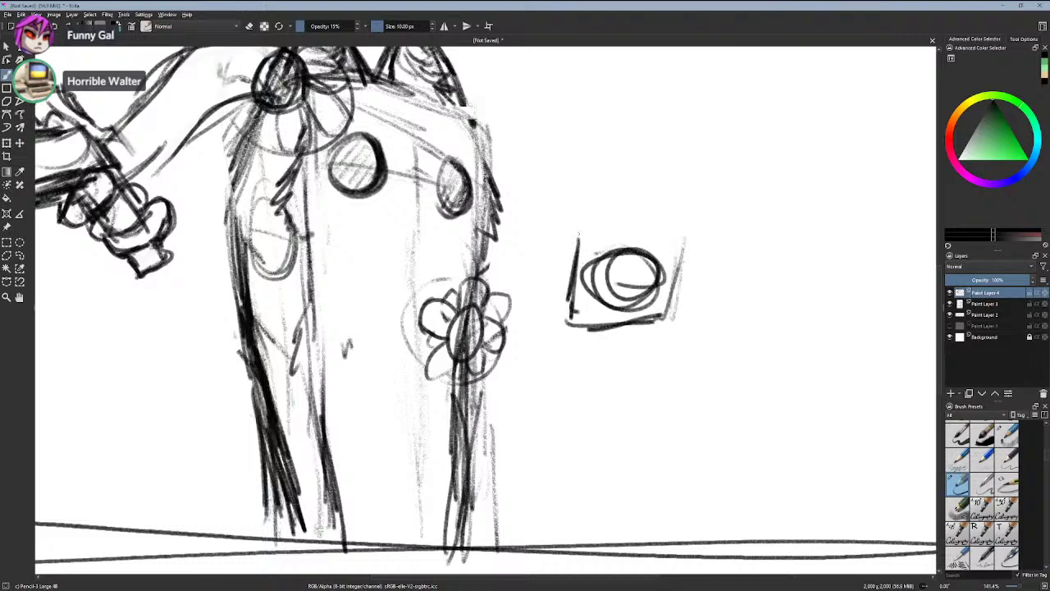
pyautogui.moveTo(577, 235); pyautogui.dragTo(661, 226)
pyautogui.moveTo(601, 237); pyautogui.dragTo(664, 236)
pyautogui.moveTo(582, 235); pyautogui.dragTo(574, 313)
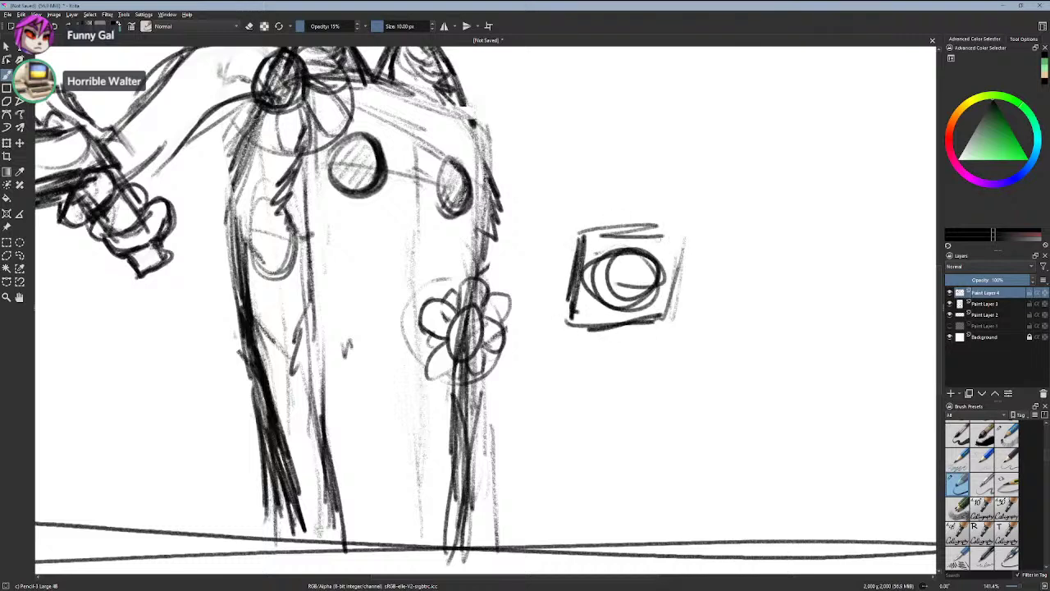
pyautogui.moveTo(671, 233)
pyautogui.mouseDown()
pyautogui.moveTo(661, 317)
pyautogui.moveTo(611, 366)
pyautogui.mouseUp()
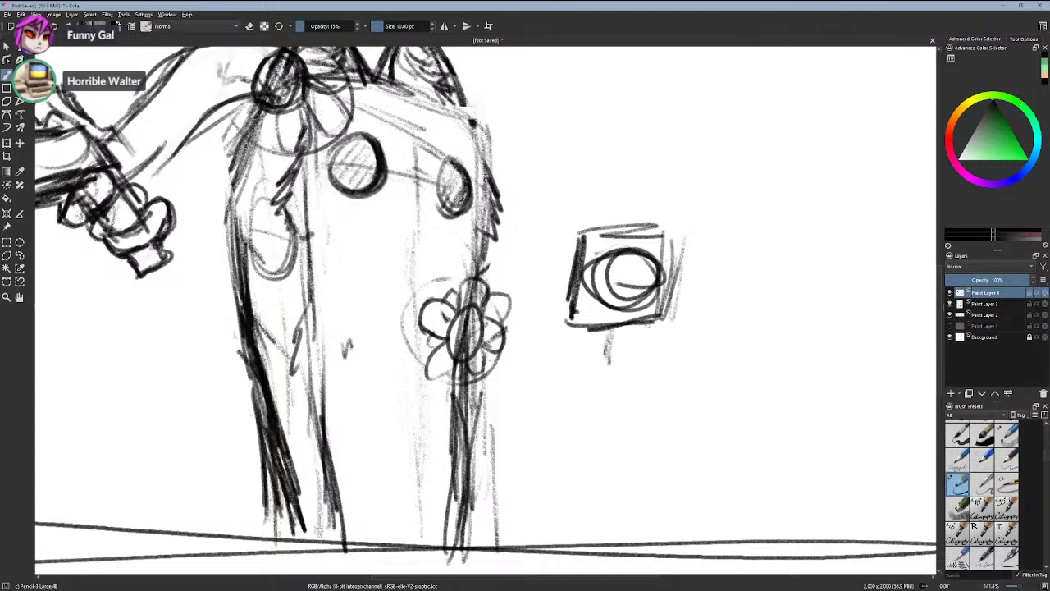
# - Sketch a grip with curled fingers wrapped around it, directly beneath the square block
pyautogui.moveTo(646, 318)
pyautogui.mouseDown()
pyautogui.moveTo(644, 354)
pyautogui.moveTo(619, 376)
pyautogui.moveTo(607, 362)
pyautogui.moveTo(627, 326)
pyautogui.moveTo(641, 333)
pyautogui.moveTo(641, 353)
pyautogui.moveTo(609, 375)
pyautogui.moveTo(615, 356)
pyautogui.moveTo(659, 328)
pyautogui.moveTo(629, 353)
pyautogui.mouseUp()
pyautogui.moveTo(625, 358)
pyautogui.mouseDown()
pyautogui.moveTo(658, 346)
pyautogui.moveTo(649, 357)
pyautogui.mouseUp()
pyautogui.hotkey('ctrl', 'z')
pyautogui.hotkey('ctrl', 'z')
pyautogui.hotkey('ctrl', 'z')
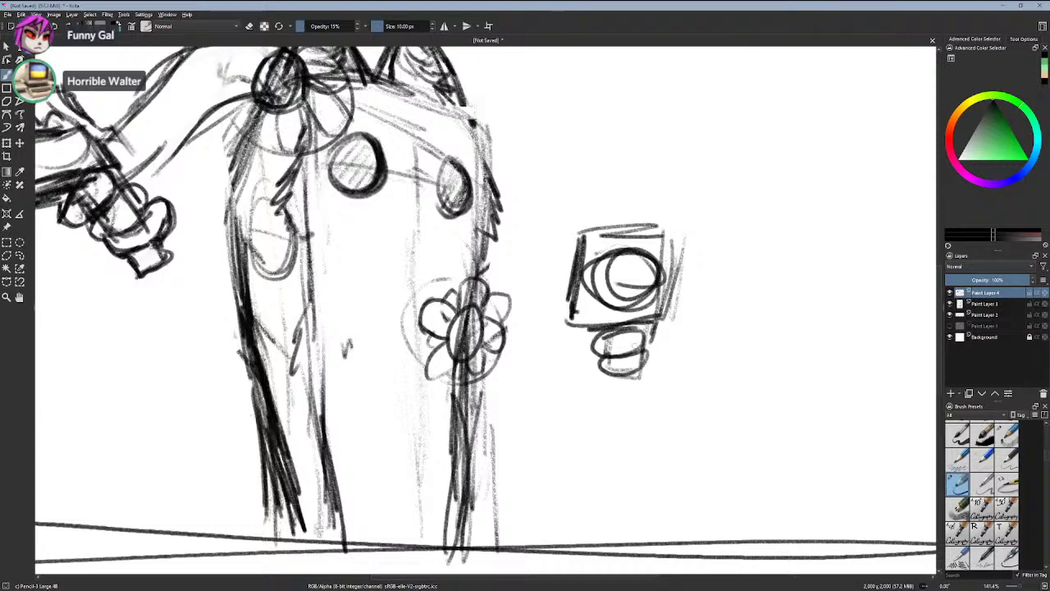
pyautogui.moveTo(594, 329)
pyautogui.mouseDown()
pyautogui.moveTo(587, 369)
pyautogui.moveTo(628, 372)
pyautogui.mouseUp()
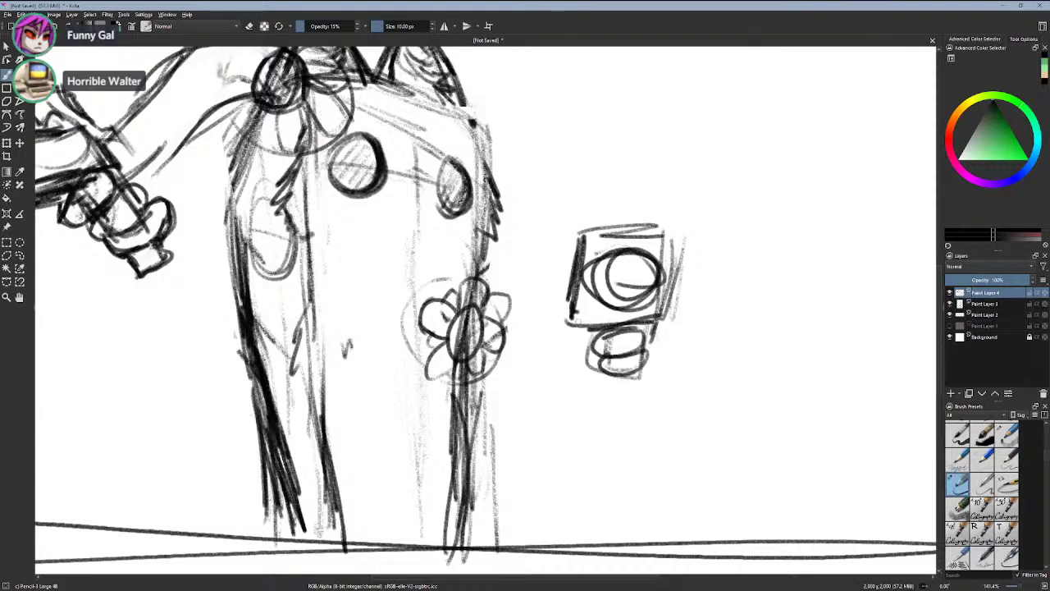
# - Try to connect the flower to the hand under the block with two sagging arm lines
pyautogui.moveTo(478, 310); pyautogui.dragTo(564, 332)
pyautogui.hotkey('ctrl', 'z')
pyautogui.moveTo(470, 311); pyautogui.dragTo(582, 318)
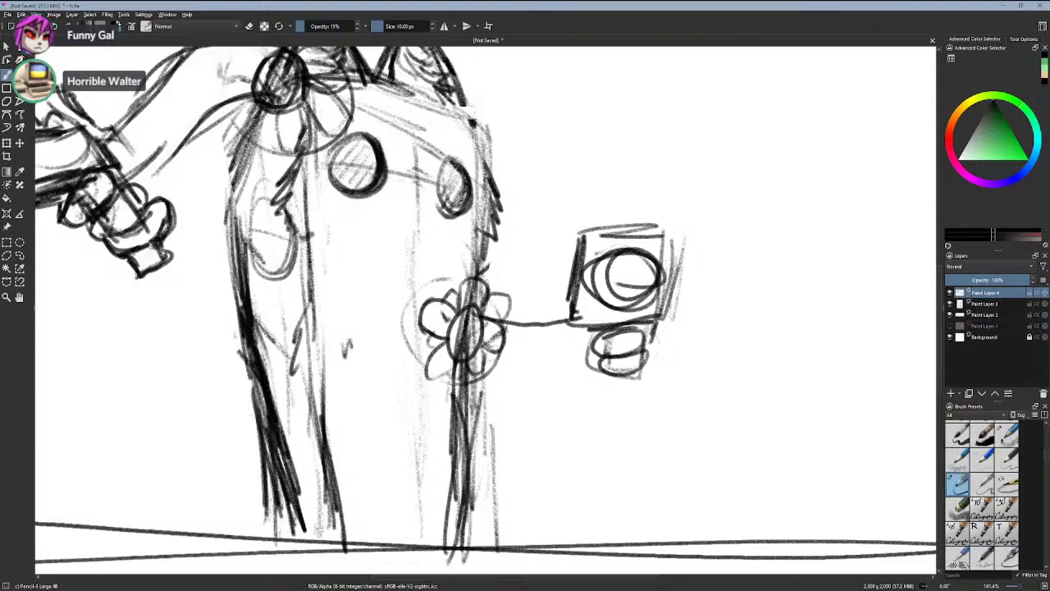
pyautogui.hotkey('ctrl', 'z')
pyautogui.moveTo(475, 312)
pyautogui.mouseDown()
pyautogui.moveTo(529, 335)
pyautogui.moveTo(580, 325)
pyautogui.mouseUp()
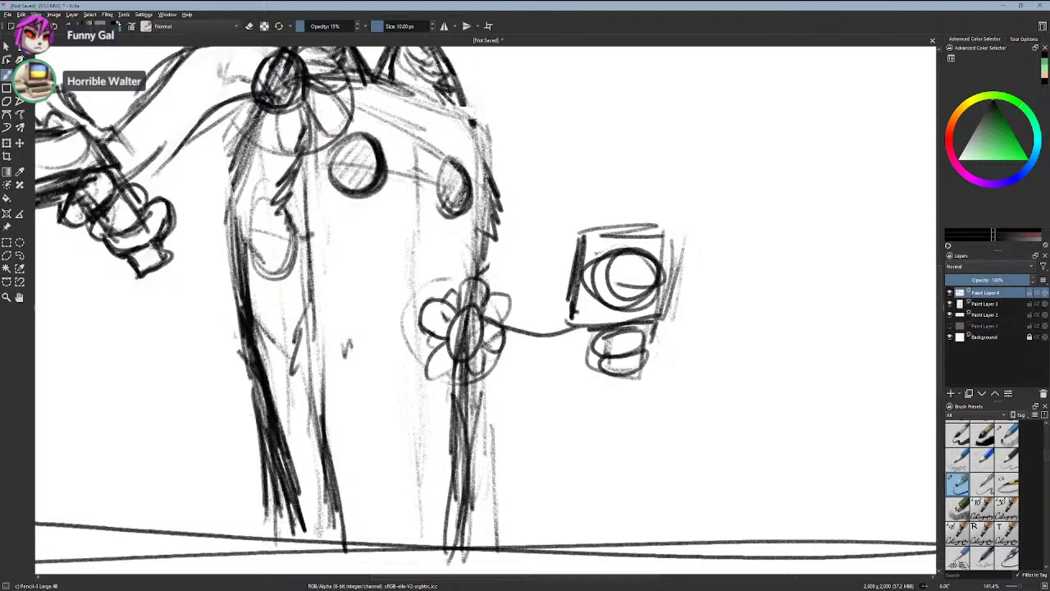
pyautogui.moveTo(462, 358); pyautogui.dragTo(591, 363)
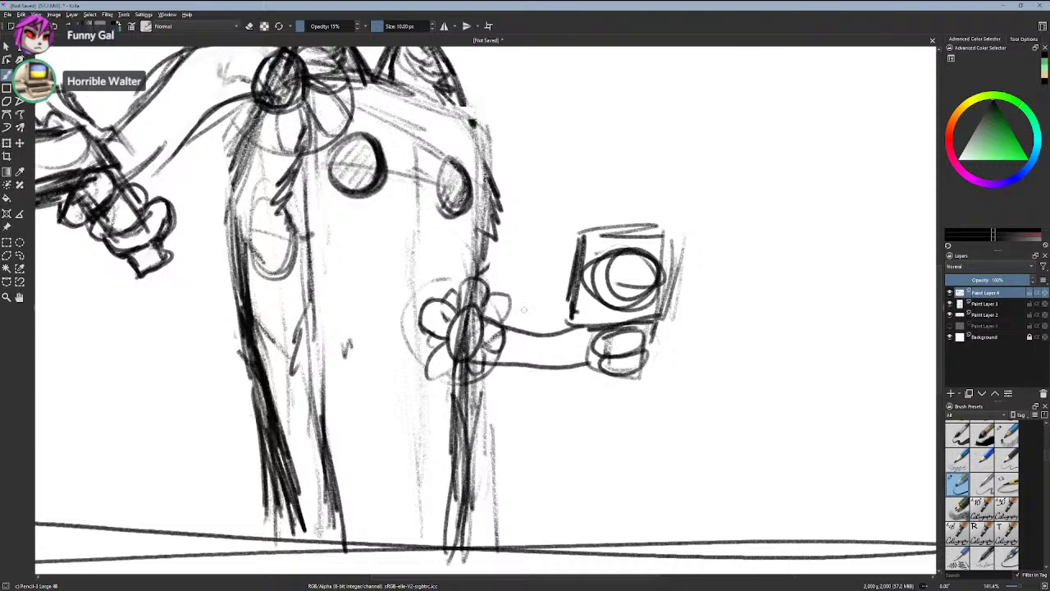
pyautogui.hotkey('ctrl', 'z')
pyautogui.hotkey('ctrl', 'z')
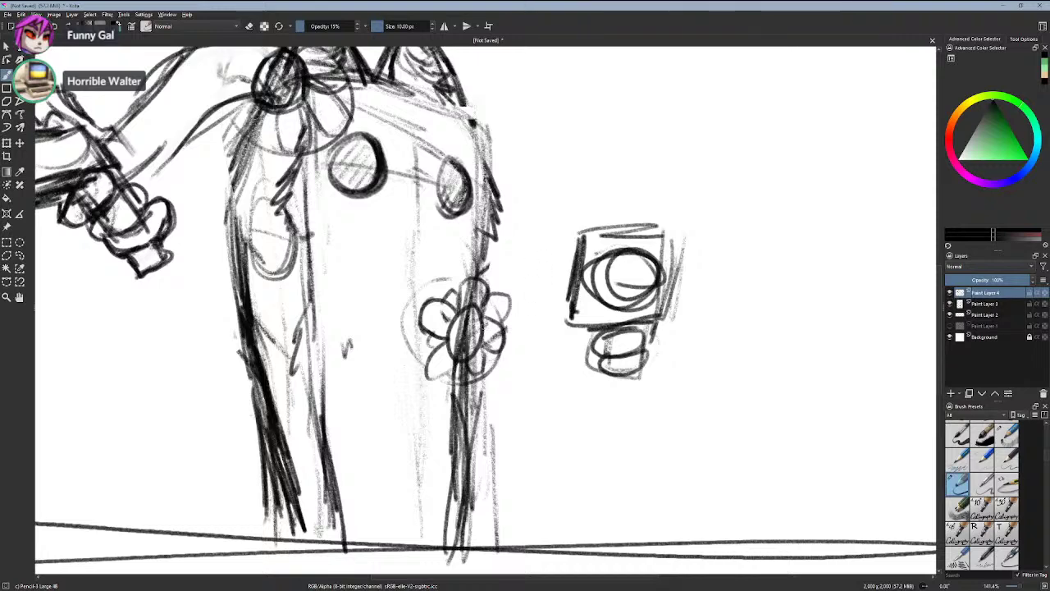
# - Try to draw the arm between the flower and the hand as two upward-arched lines
pyautogui.moveTo(490, 292)
pyautogui.mouseDown()
pyautogui.moveTo(533, 287)
pyautogui.moveTo(571, 316)
pyautogui.mouseUp()
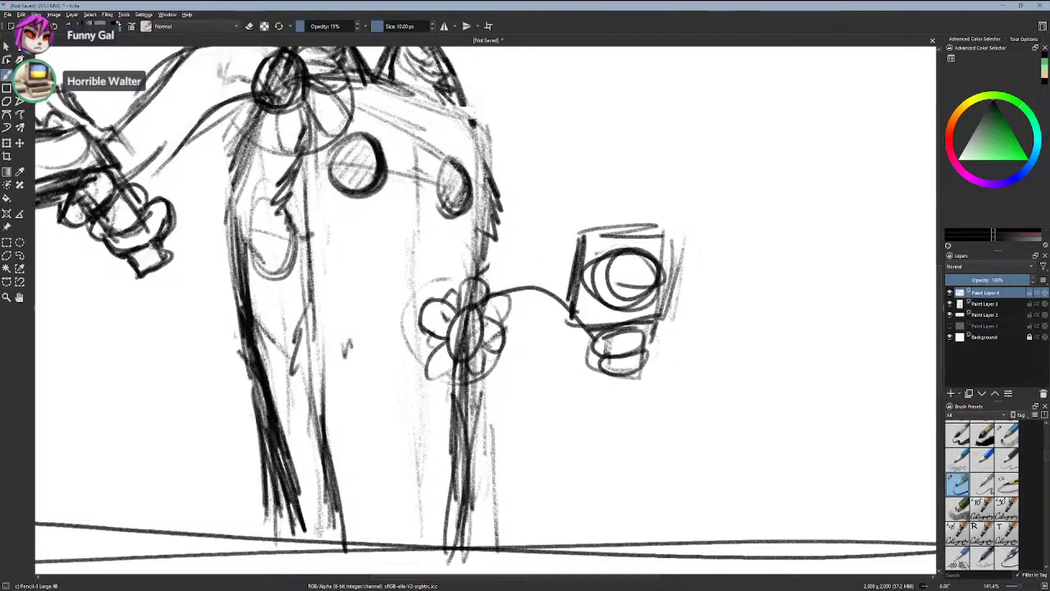
pyautogui.moveTo(486, 337)
pyautogui.mouseDown()
pyautogui.moveTo(543, 333)
pyautogui.moveTo(585, 361)
pyautogui.mouseUp()
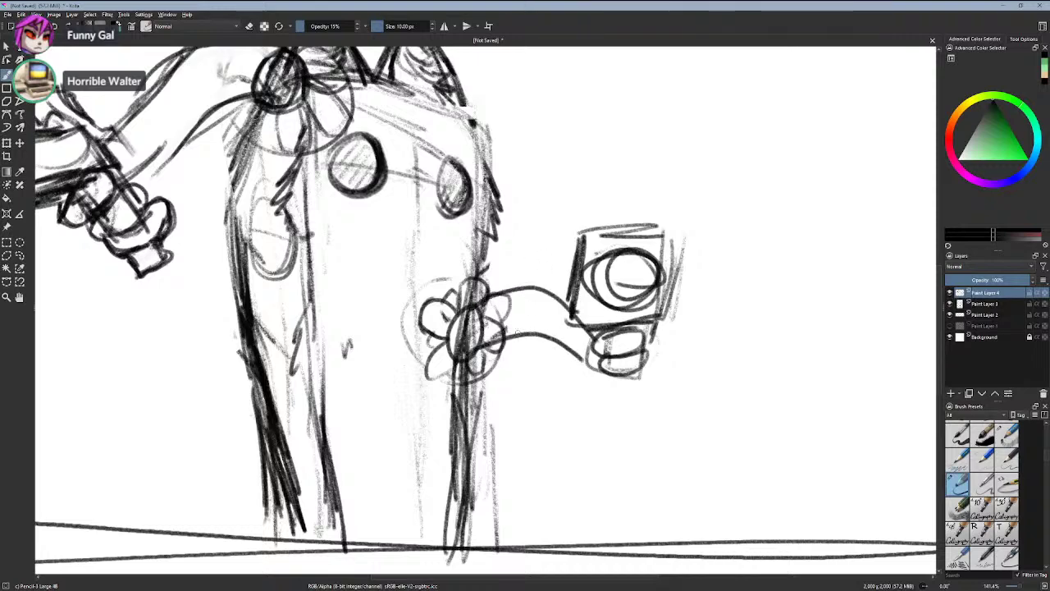
pyautogui.hotkey('ctrl', 'z')
pyautogui.hotkey('ctrl', 'z')
pyautogui.moveTo(455, 317)
pyautogui.mouseDown()
pyautogui.moveTo(554, 277)
pyautogui.moveTo(587, 287)
pyautogui.mouseUp()
pyautogui.hotkey('ctrl', 'z')
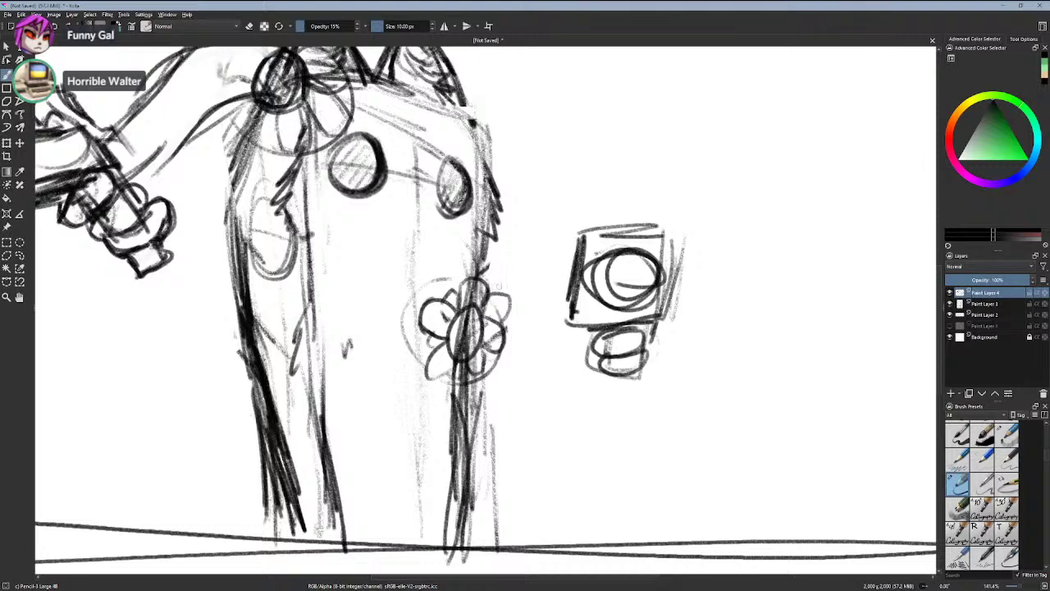
# - Draw the arm from the flower to the block and hand with two angled lines that bend at the wrist
pyautogui.moveTo(468, 310)
pyautogui.mouseDown()
pyautogui.moveTo(551, 276)
pyautogui.moveTo(569, 278)
pyautogui.mouseUp()
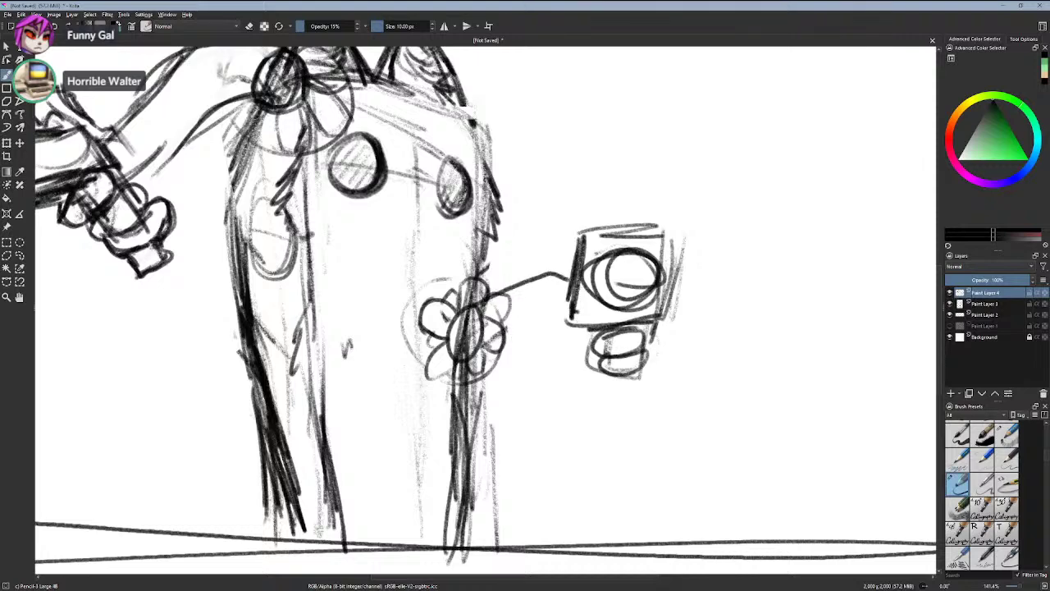
pyautogui.moveTo(475, 357)
pyautogui.mouseDown()
pyautogui.moveTo(533, 330)
pyautogui.moveTo(583, 327)
pyautogui.mouseUp()
pyautogui.hotkey('ctrl', 'z')
pyautogui.moveTo(456, 359)
pyautogui.mouseDown()
pyautogui.moveTo(538, 325)
pyautogui.moveTo(583, 342)
pyautogui.mouseUp()
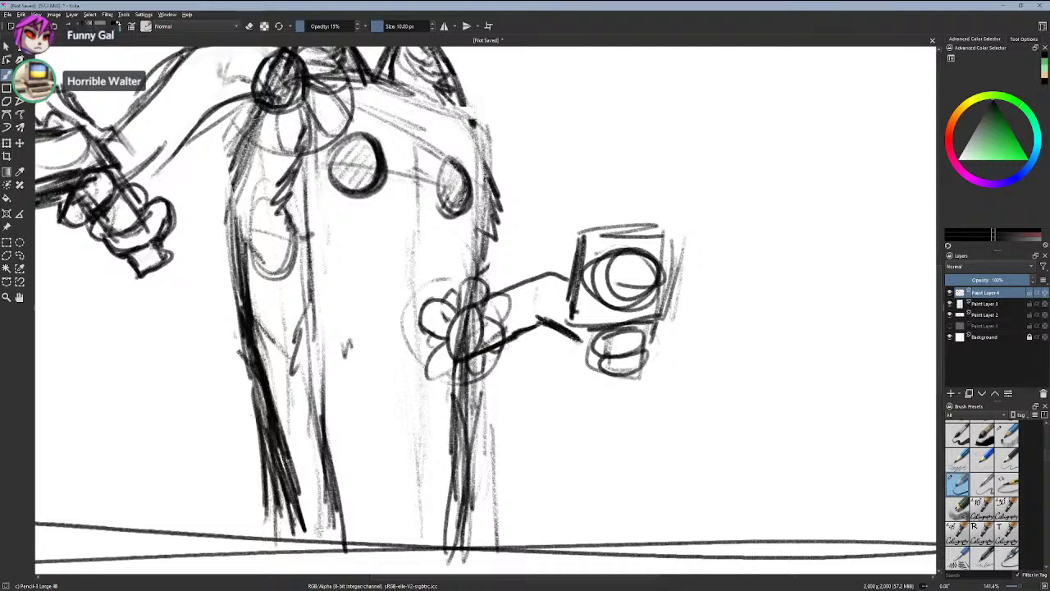
# - Hatch the inner circle of the block and add a small rectangular tab framed by a rounded loop on top of it
pyautogui.moveTo(624, 261); pyautogui.dragTo(597, 291)
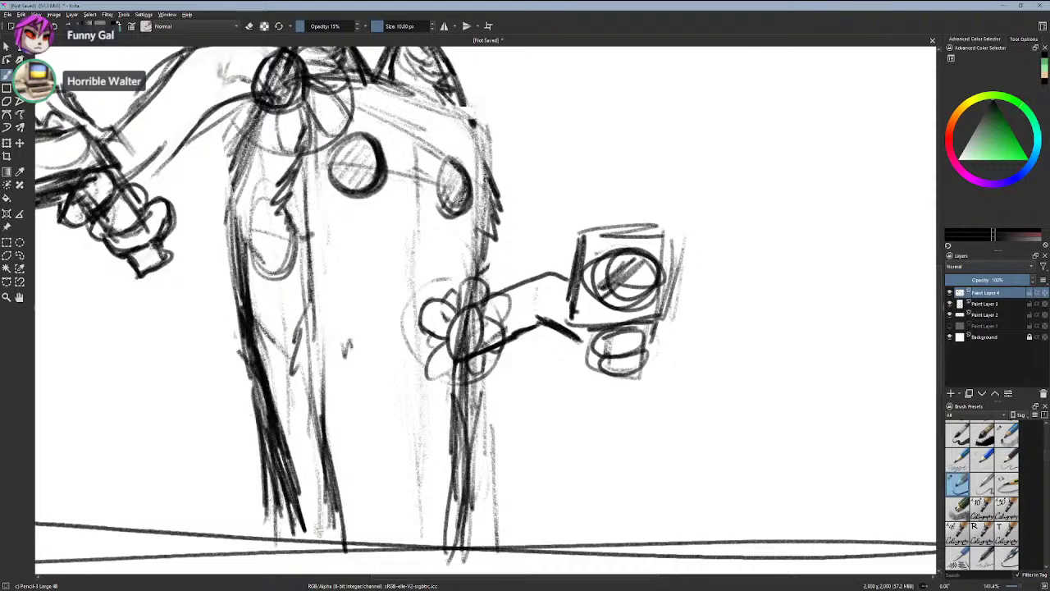
pyautogui.moveTo(654, 267); pyautogui.dragTo(622, 299)
pyautogui.moveTo(612, 226)
pyautogui.mouseDown()
pyautogui.moveTo(637, 217)
pyautogui.moveTo(621, 206)
pyautogui.mouseUp()
pyautogui.hotkey('ctrl', 'z')
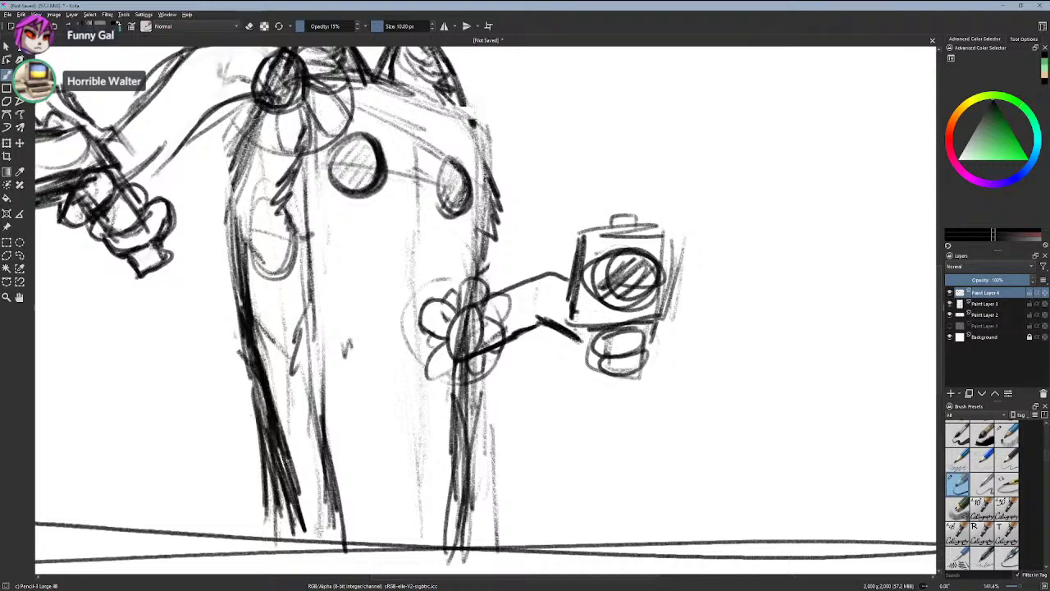
pyautogui.moveTo(599, 228)
pyautogui.mouseDown()
pyautogui.moveTo(630, 193)
pyautogui.moveTo(643, 228)
pyautogui.moveTo(606, 203)
pyautogui.moveTo(637, 202)
pyautogui.moveTo(642, 215)
pyautogui.moveTo(608, 205)
pyautogui.moveTo(642, 224)
pyautogui.moveTo(625, 194)
pyautogui.moveTo(639, 203)
pyautogui.mouseUp()
pyautogui.hotkey('ctrl', 'z')
pyautogui.hotkey('ctrl', 'z')
pyautogui.hotkey('ctrl', 'z')
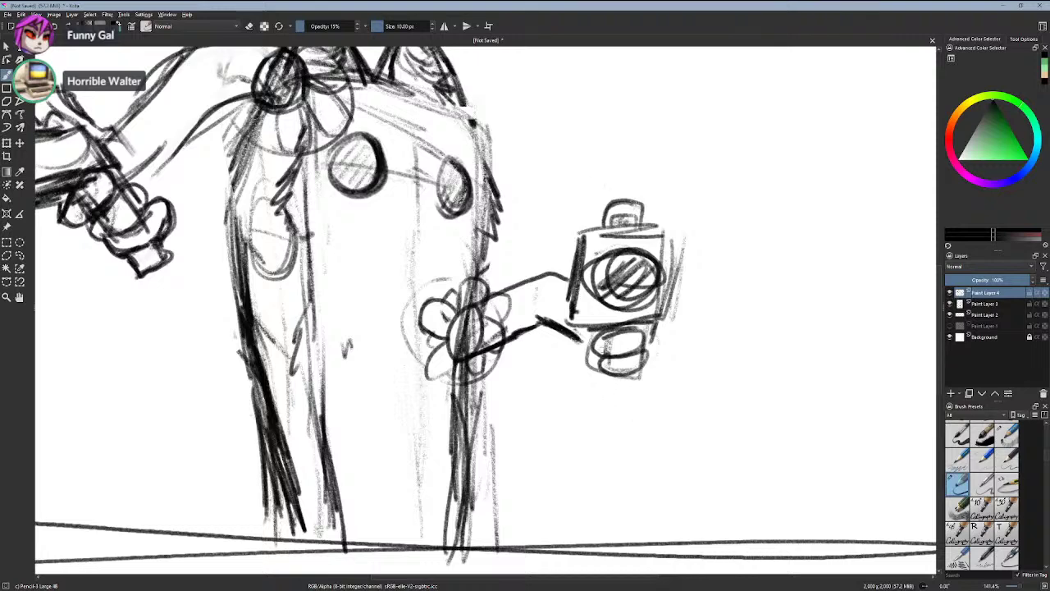
# - Sketch a circle above the arm holding the boxy object, with a slanted line rising from its top as the start of a handgun
pyautogui.scroll(-1, 606, 316)
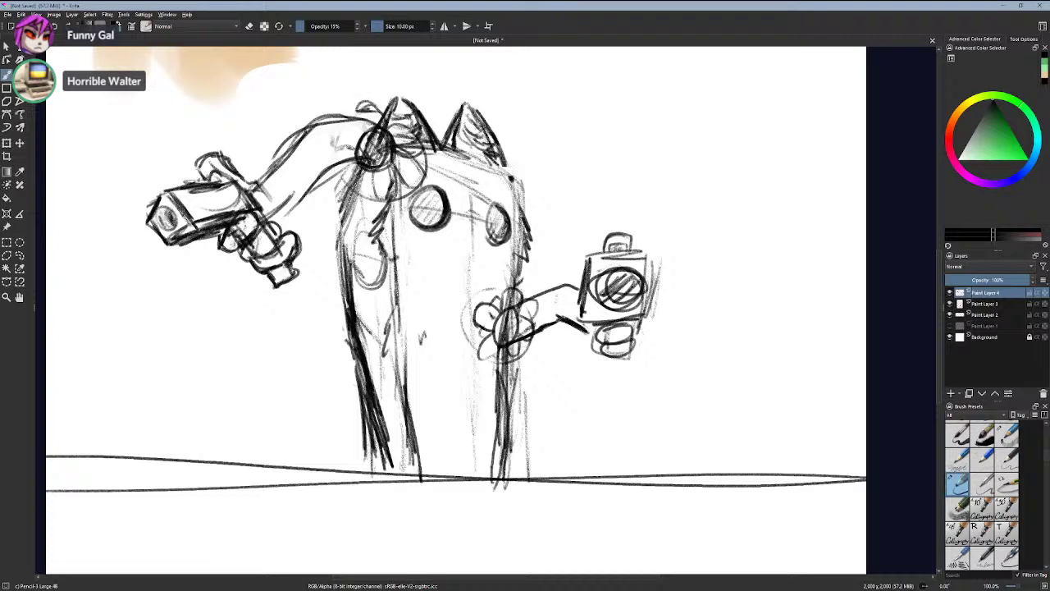
pyautogui.moveTo(518, 183); pyautogui.dragTo(604, 141)
pyautogui.moveTo(520, 206)
pyautogui.mouseDown()
pyautogui.moveTo(547, 185)
pyautogui.moveTo(621, 161)
pyautogui.moveTo(617, 146)
pyautogui.moveTo(588, 140)
pyautogui.moveTo(688, 108)
pyautogui.mouseUp()
pyautogui.hotkey('ctrl', 'z')
pyautogui.hotkey('ctrl', 'z')
pyautogui.scroll(2, 595, 141)
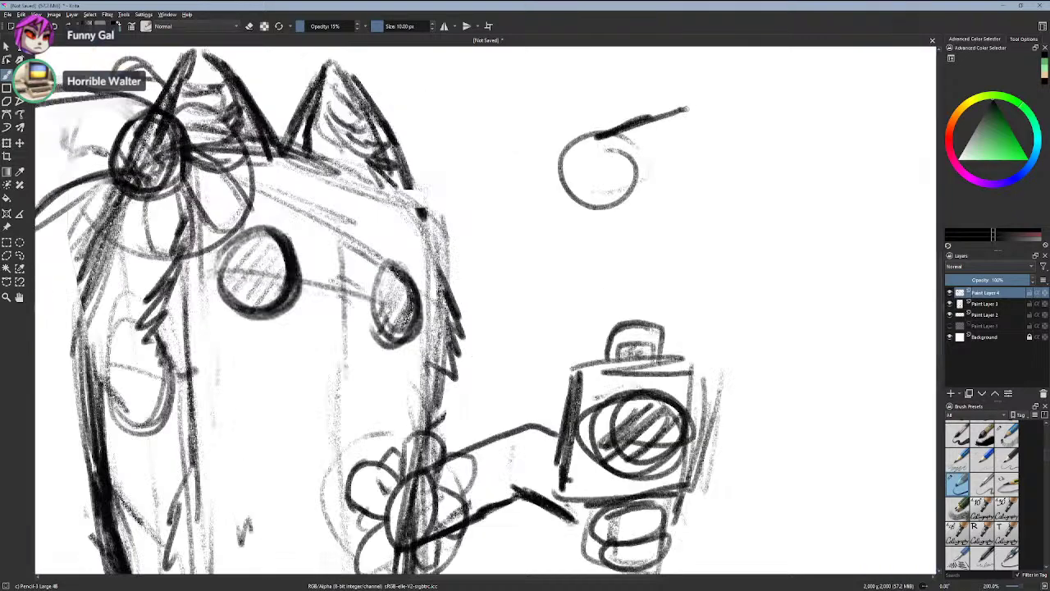
pyautogui.scroll(-1, 662, 116)
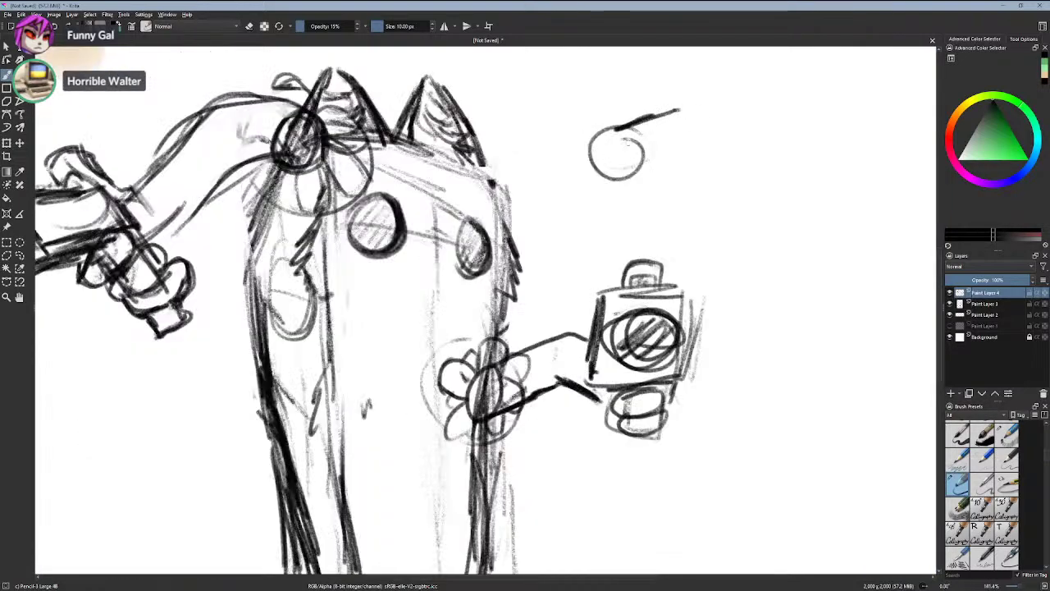
# - Extend the slanted line into the gun's top edge and cap its far end with a short, dark muzzle
pyautogui.moveTo(666, 113)
pyautogui.mouseDown()
pyautogui.moveTo(704, 108)
pyautogui.moveTo(715, 140)
pyautogui.moveTo(677, 148)
pyautogui.moveTo(718, 102)
pyautogui.moveTo(722, 140)
pyautogui.mouseUp()
pyautogui.hotkey('ctrl', 'z')
pyautogui.moveTo(716, 102)
pyautogui.mouseDown()
pyautogui.moveTo(721, 141)
pyautogui.moveTo(728, 119)
pyautogui.moveTo(720, 145)
pyautogui.moveTo(737, 122)
pyautogui.moveTo(725, 131)
pyautogui.mouseUp()
pyautogui.hotkey('ctrl', 'z')
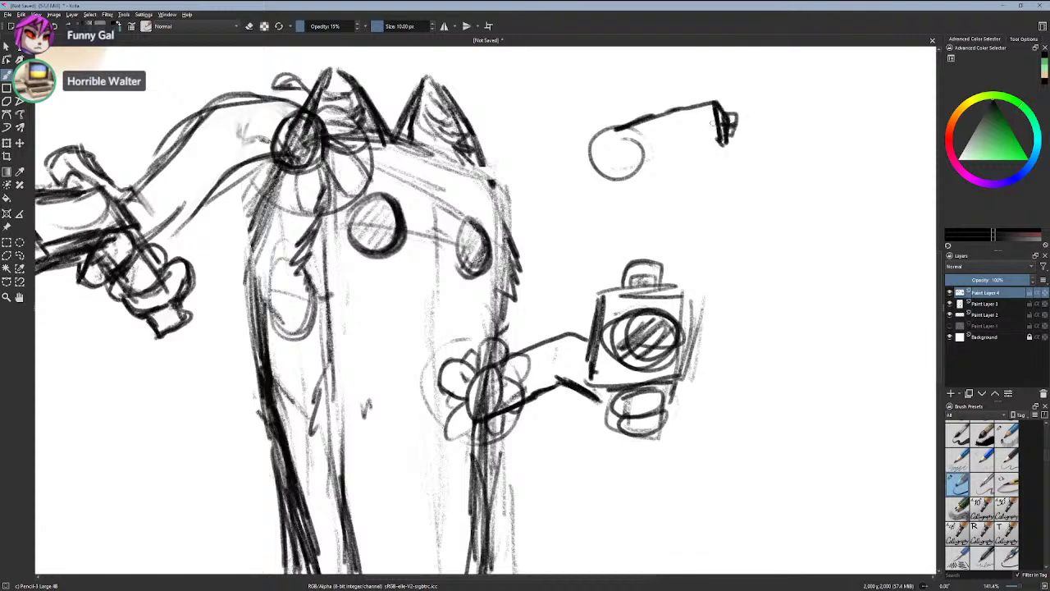
# - Draw the gun barrel's underside parallel to its top edge and extend the top edge back past the circle
pyautogui.moveTo(720, 139)
pyautogui.mouseDown()
pyautogui.moveTo(646, 157)
pyautogui.moveTo(672, 164)
pyautogui.moveTo(642, 171)
pyautogui.mouseUp()
pyautogui.hotkey('ctrl', 'z')
pyautogui.moveTo(686, 153); pyautogui.dragTo(661, 163)
pyautogui.moveTo(607, 130)
pyautogui.mouseDown()
pyautogui.moveTo(600, 174)
pyautogui.moveTo(650, 160)
pyautogui.moveTo(664, 169)
pyautogui.mouseUp()
pyautogui.moveTo(614, 125)
pyautogui.mouseDown()
pyautogui.moveTo(570, 154)
pyautogui.moveTo(603, 215)
pyautogui.mouseUp()
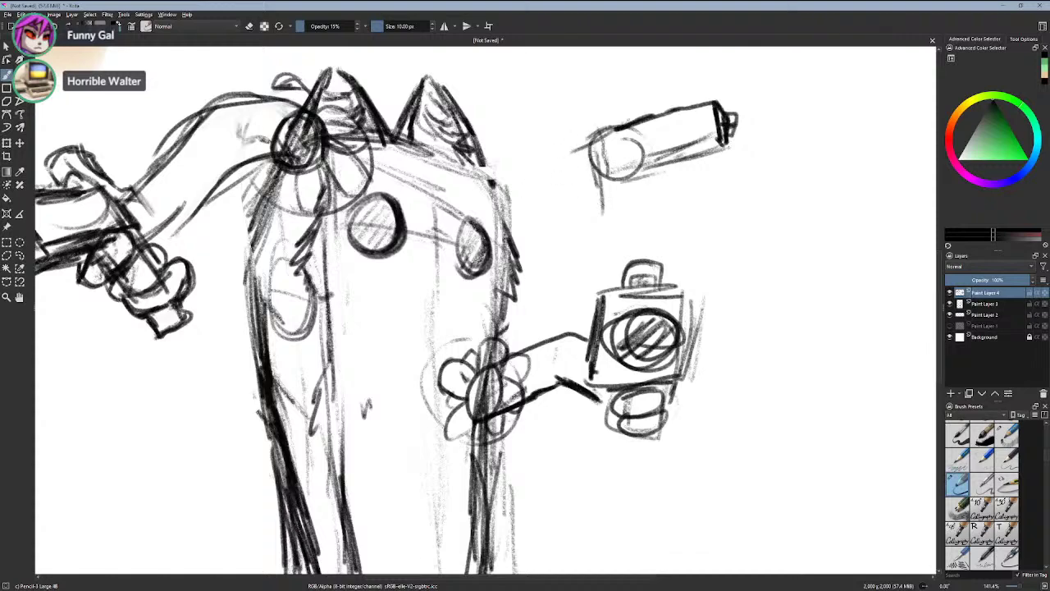
pyautogui.hotkey('ctrl', 'z')
pyautogui.hotkey('ctrl', 'z')
# - Sketch the two slanted sides of the grip below the circle and square off the gun's rear end
pyautogui.moveTo(605, 138); pyautogui.dragTo(584, 208)
pyautogui.moveTo(600, 135); pyautogui.dragTo(603, 208)
pyautogui.moveTo(636, 166); pyautogui.dragTo(615, 215)
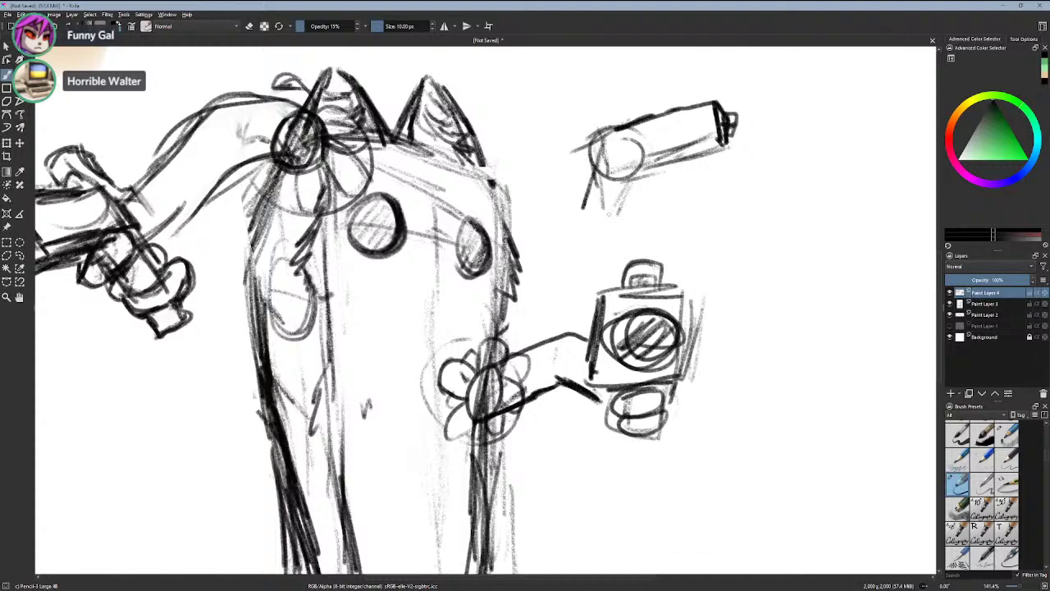
pyautogui.moveTo(583, 140); pyautogui.dragTo(583, 178)
pyautogui.moveTo(585, 146)
pyautogui.mouseDown()
pyautogui.moveTo(583, 180)
pyautogui.moveTo(600, 169)
pyautogui.moveTo(592, 137)
pyautogui.moveTo(576, 146)
pyautogui.mouseUp()
pyautogui.moveTo(634, 169); pyautogui.dragTo(613, 220)
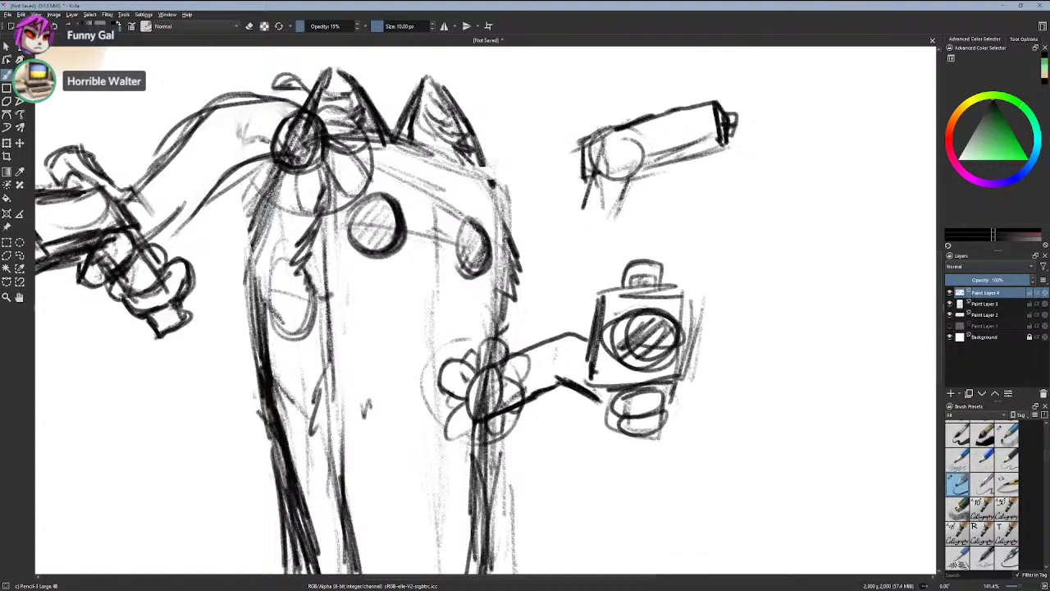
# - Lengthen the grip, close its lower end, and add rounded fingers wrapped around it with one on the trigger
pyautogui.moveTo(596, 180)
pyautogui.mouseDown()
pyautogui.moveTo(574, 233)
pyautogui.moveTo(601, 239)
pyautogui.moveTo(572, 231)
pyautogui.mouseUp()
pyautogui.moveTo(626, 193); pyautogui.dragTo(604, 241)
pyautogui.moveTo(634, 172); pyautogui.dragTo(622, 203)
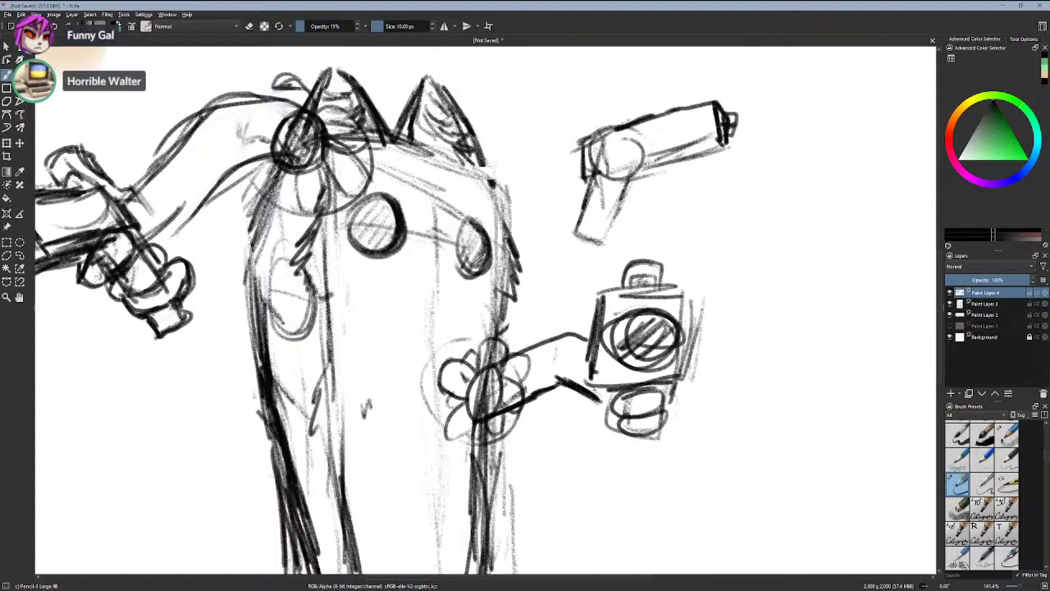
pyautogui.moveTo(642, 162)
pyautogui.mouseDown()
pyautogui.moveTo(634, 188)
pyautogui.moveTo(647, 187)
pyautogui.moveTo(624, 179)
pyautogui.moveTo(658, 187)
pyautogui.moveTo(646, 165)
pyautogui.moveTo(602, 209)
pyautogui.moveTo(637, 192)
pyautogui.moveTo(600, 218)
pyautogui.moveTo(632, 217)
pyautogui.moveTo(615, 205)
pyautogui.moveTo(628, 192)
pyautogui.moveTo(602, 177)
pyautogui.moveTo(597, 201)
pyautogui.moveTo(635, 195)
pyautogui.moveTo(594, 212)
pyautogui.moveTo(618, 219)
pyautogui.mouseUp()
pyautogui.hotkey('ctrl', 'z')
pyautogui.hotkey('ctrl', 'z')
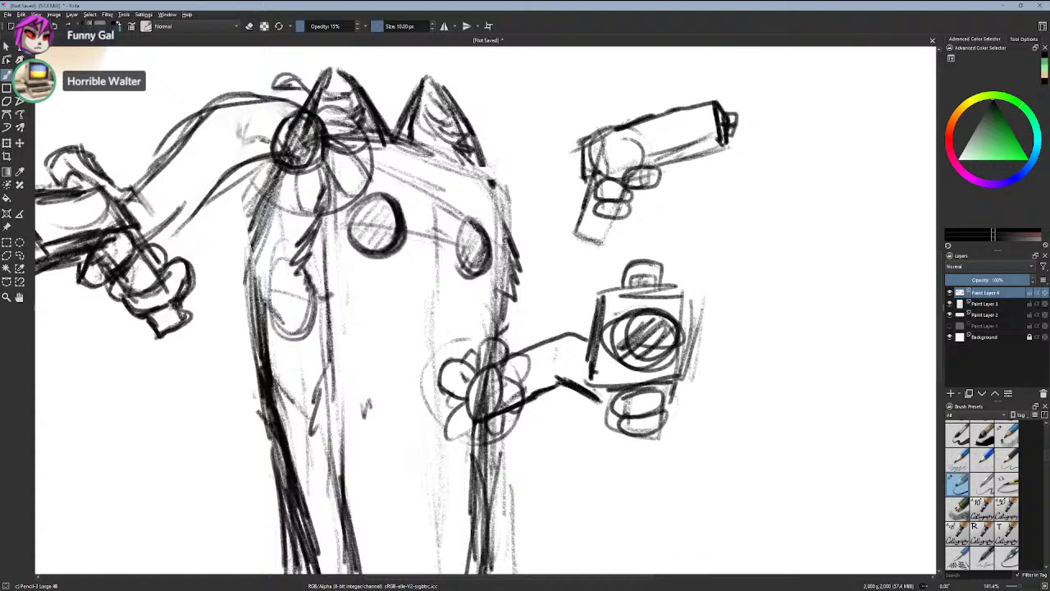
# - Try to connect the gun hand to the side of the character's head with two curved arm lines
pyautogui.moveTo(569, 183)
pyautogui.mouseDown()
pyautogui.moveTo(581, 149)
pyautogui.moveTo(570, 177)
pyautogui.moveTo(502, 202)
pyautogui.mouseUp()
pyautogui.moveTo(582, 215); pyautogui.dragTo(524, 230)
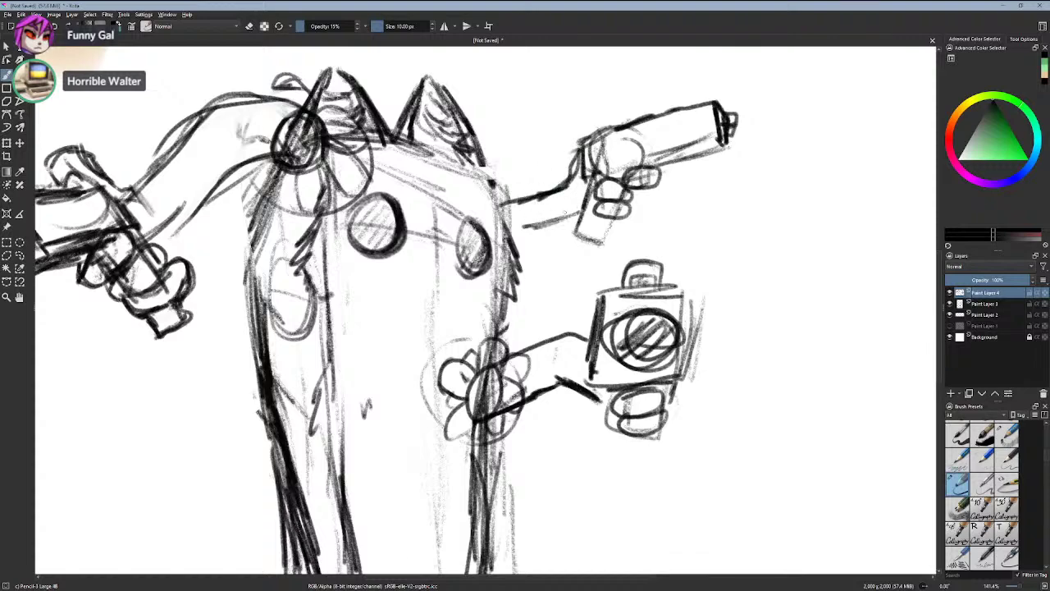
pyautogui.hotkey('ctrl', 'z')
pyautogui.hotkey('ctrl', 'z')
pyautogui.hotkey('ctrl', 'z')
pyautogui.moveTo(581, 211)
pyautogui.mouseDown()
pyautogui.moveTo(512, 243)
pyautogui.moveTo(541, 240)
pyautogui.moveTo(506, 230)
pyautogui.mouseUp()
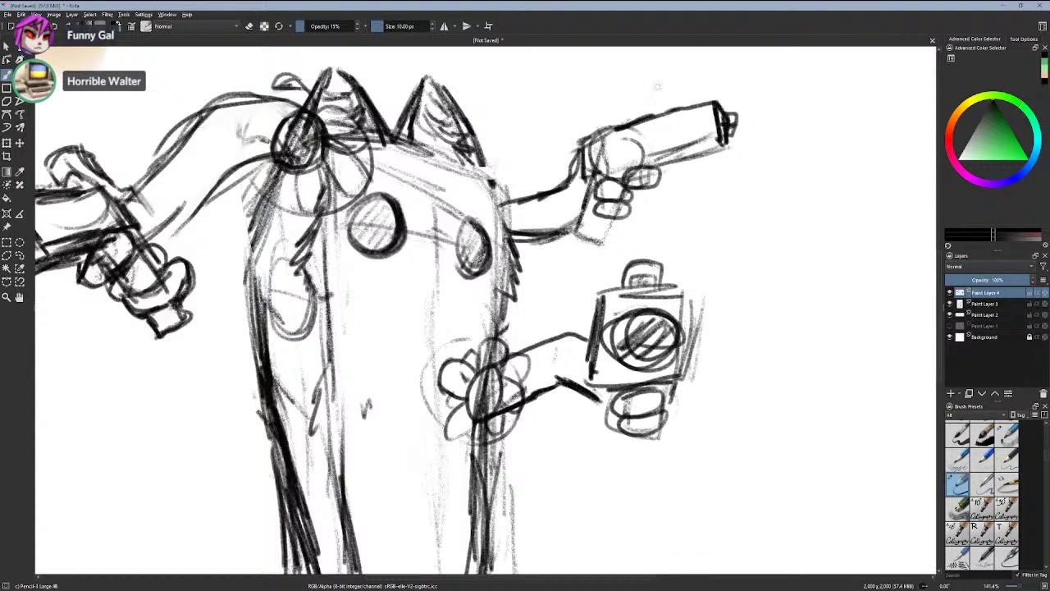
pyautogui.moveTo(580, 224); pyautogui.dragTo(603, 232)
pyautogui.hotkey('ctrl', 'z')
pyautogui.hotkey('ctrl', 'z')
pyautogui.moveTo(584, 224); pyautogui.dragTo(606, 232)
pyautogui.scroll(-3, 699, 149)
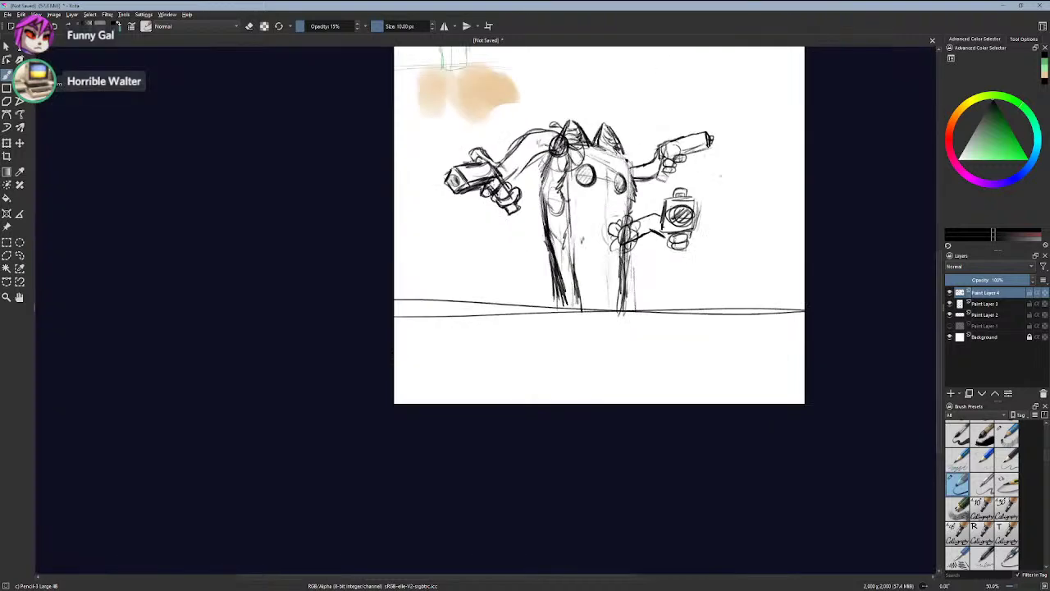
pyautogui.scroll(1, 685, 183)
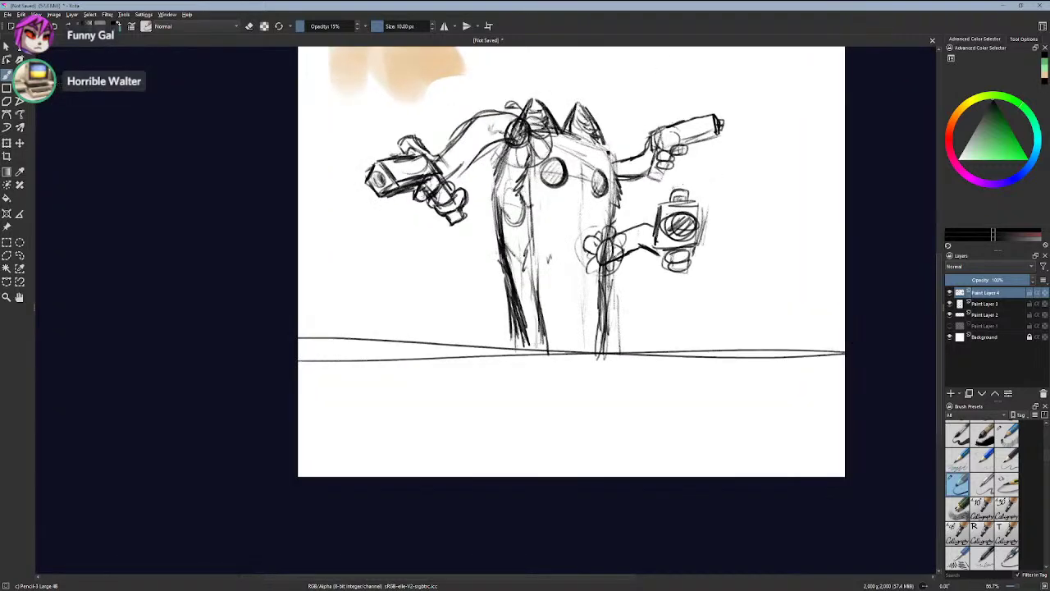
pyautogui.scroll(1, 672, 187)
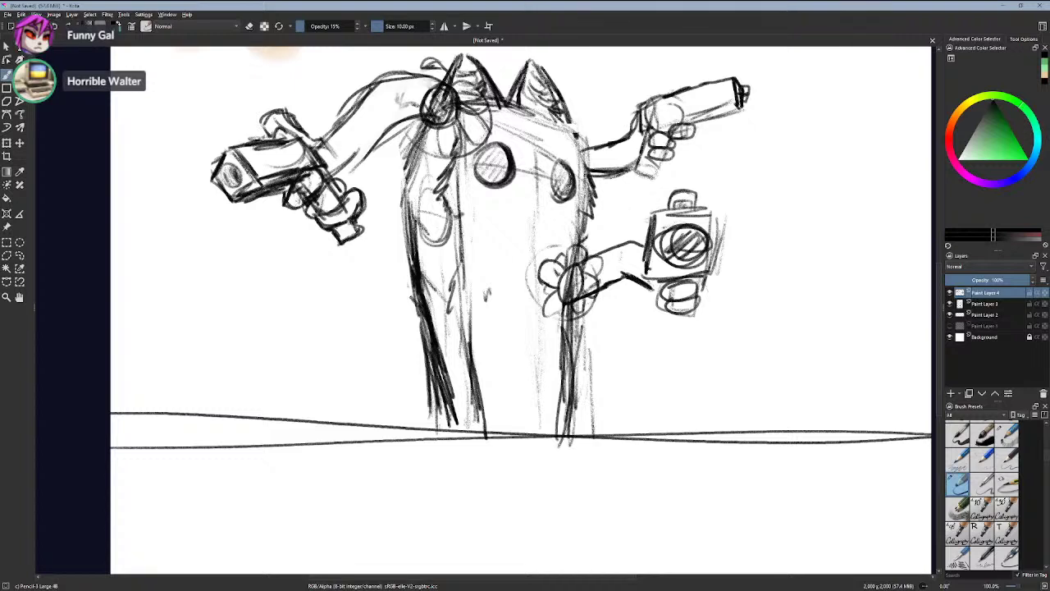
pyautogui.moveTo(525, 246); pyautogui.dragTo(504, 356)
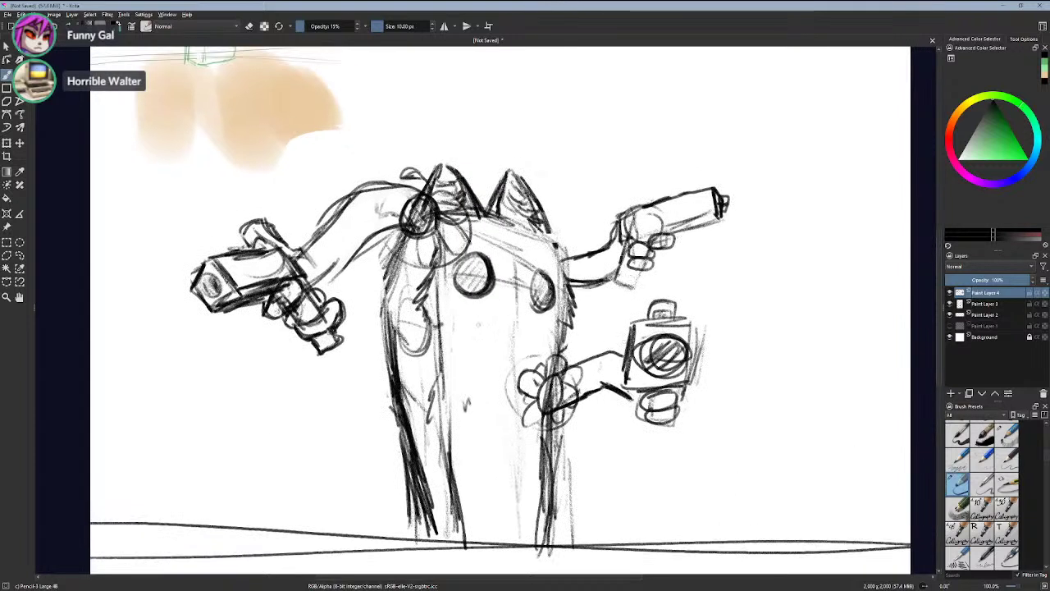
# - Undo the two arm lines between the gun hand and the head
pyautogui.hotkey('ctrl', 'z')
pyautogui.hotkey('ctrl', 'z')
pyautogui.hotkey('ctrl', 'z')
pyautogui.hotkey('ctrl', 'z')
pyautogui.hotkey('ctrl', 'z')
pyautogui.hotkey('ctrl', 'z')
pyautogui.hotkey('ctrl', 'z')
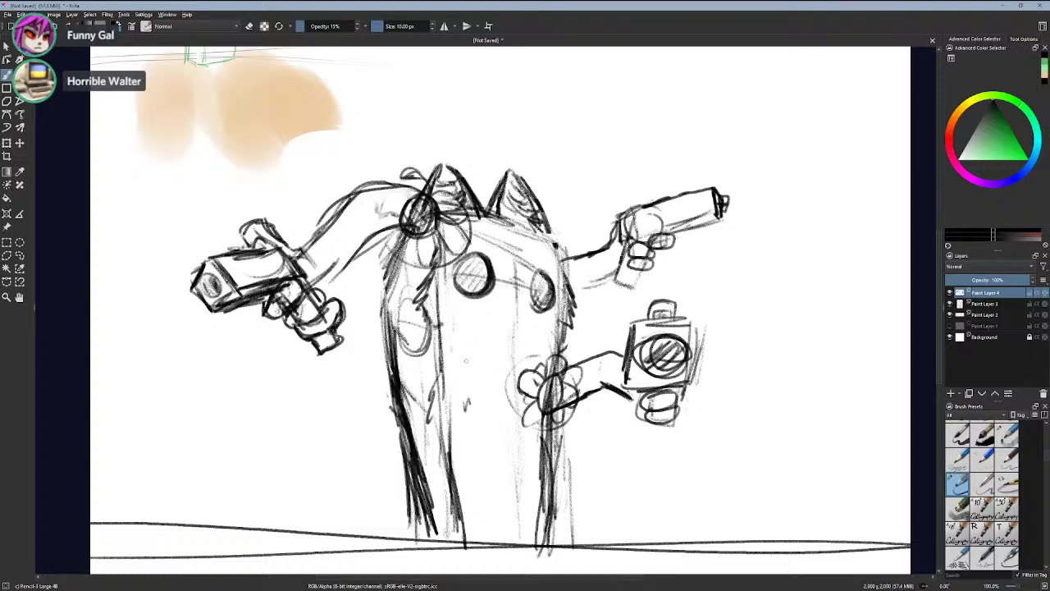
pyautogui.hotkey('ctrl', 'z')
pyautogui.hotkey('ctrl', 'z')
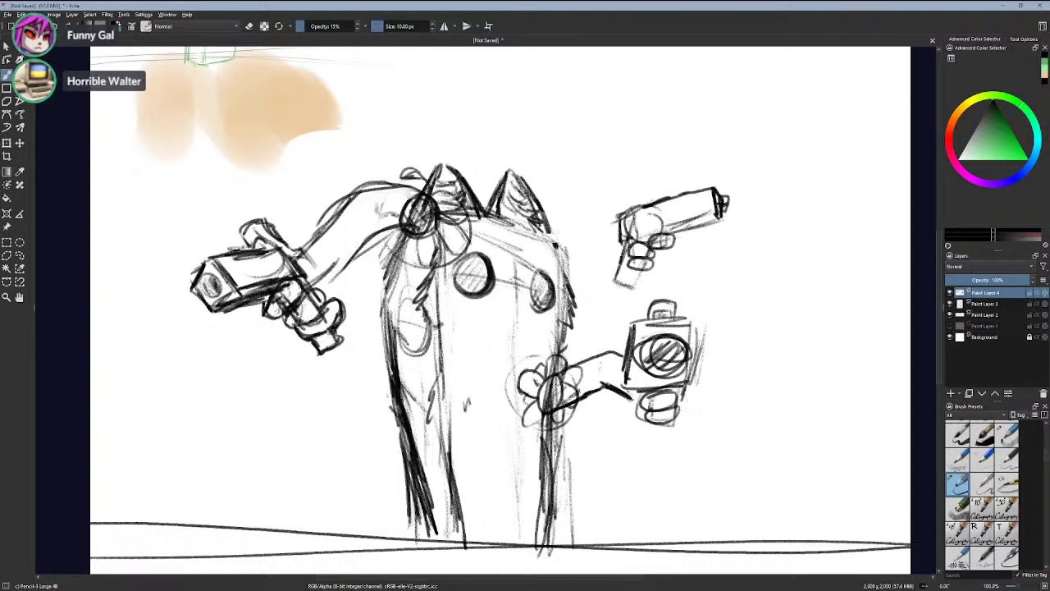
# - Outline the raised handgun and its hand with a freehand selection
pyautogui.click(20, 256)
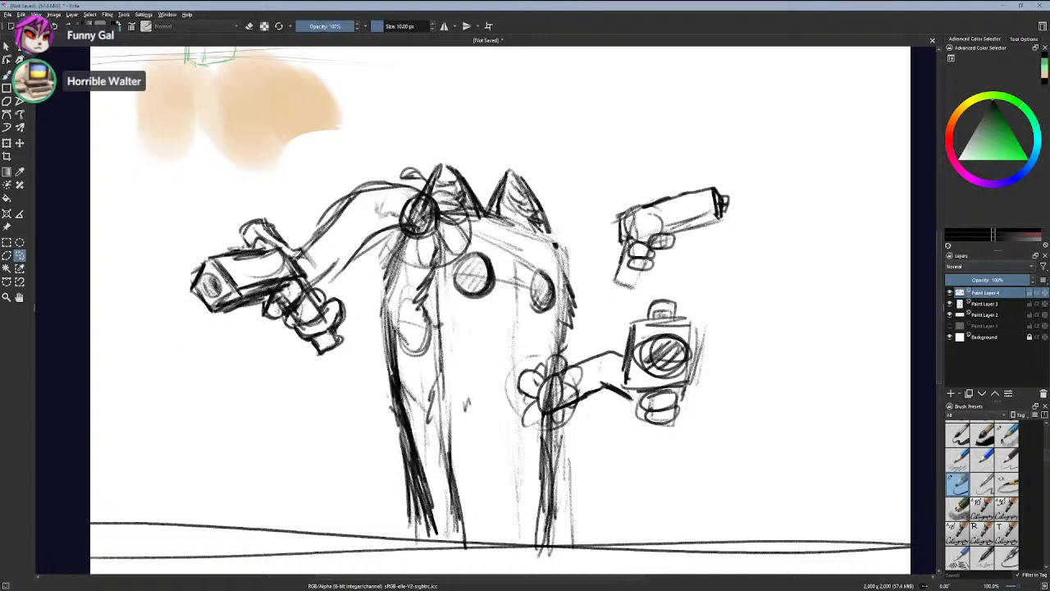
pyautogui.moveTo(595, 174)
pyautogui.mouseDown()
pyautogui.moveTo(604, 305)
pyautogui.moveTo(832, 222)
pyautogui.moveTo(832, 182)
pyautogui.moveTo(580, 206)
pyautogui.moveTo(615, 284)
pyautogui.mouseUp()
pyautogui.moveTo(789, 278)
pyautogui.mouseDown()
pyautogui.moveTo(783, 232)
pyautogui.moveTo(704, 169)
pyautogui.moveTo(646, 173)
pyautogui.moveTo(603, 212)
pyautogui.moveTo(591, 244)
pyautogui.moveTo(598, 287)
pyautogui.moveTo(625, 302)
pyautogui.moveTo(738, 266)
pyautogui.moveTo(784, 242)
pyautogui.mouseUp()
pyautogui.moveTo(789, 278); pyautogui.dragTo(798, 216)
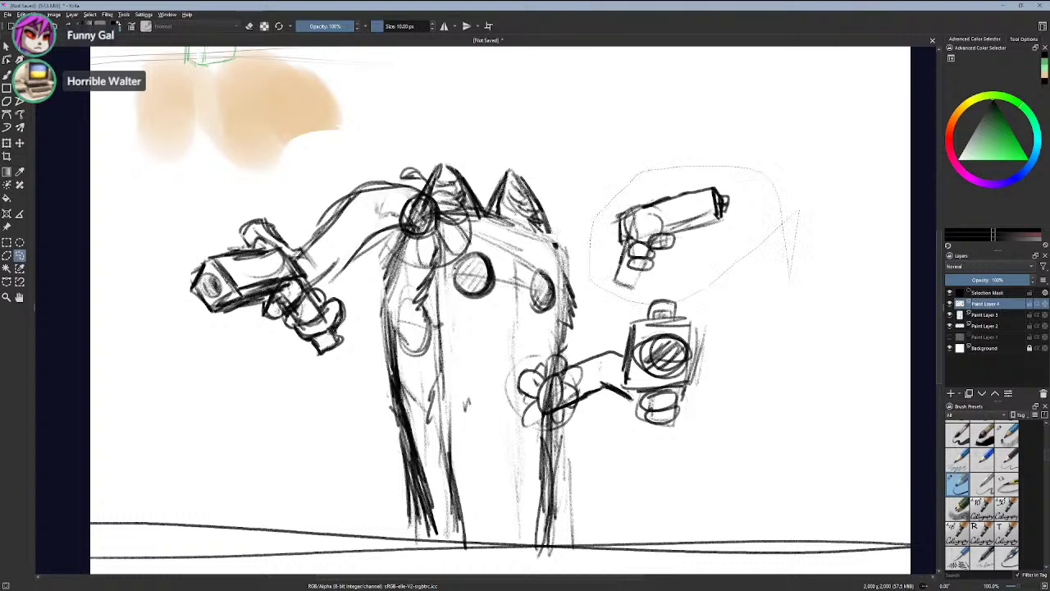
pyautogui.moveTo(605, 237)
pyautogui.mouseDown()
pyautogui.moveTo(599, 291)
pyautogui.moveTo(759, 250)
pyautogui.moveTo(674, 153)
pyautogui.moveTo(592, 172)
pyautogui.mouseUp()
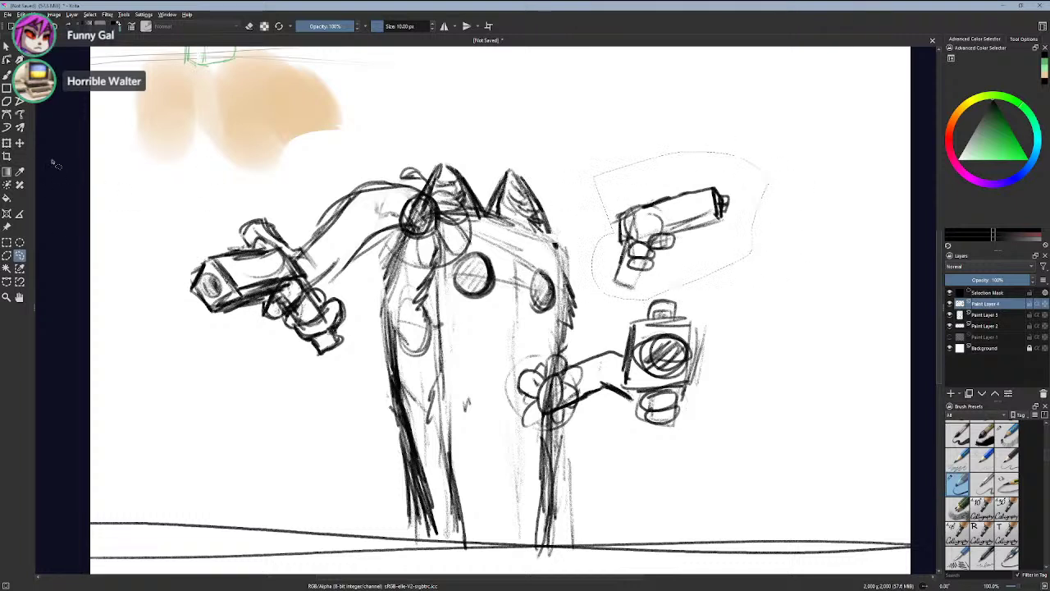
# - Rotate the selected gun and hand clockwise until the barrel is nearly level, and move them up and farther from the head
pyautogui.click(6, 143)
pyautogui.moveTo(714, 258); pyautogui.dragTo(713, 190)
pyautogui.moveTo(809, 256); pyautogui.dragTo(791, 294)
pyautogui.moveTo(633, 193); pyautogui.dragTo(667, 212)
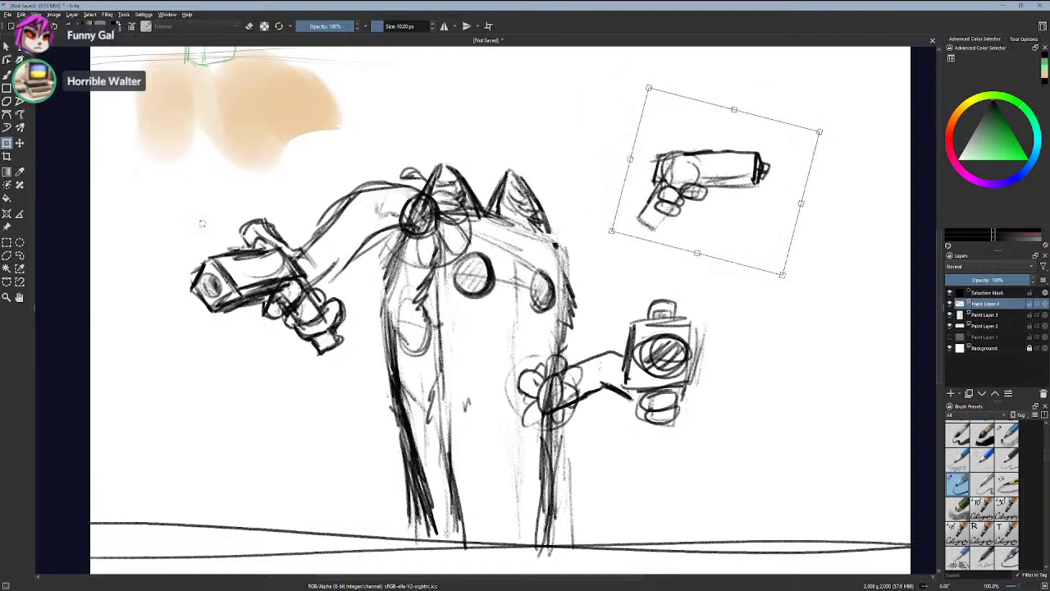
pyautogui.click(6, 74)
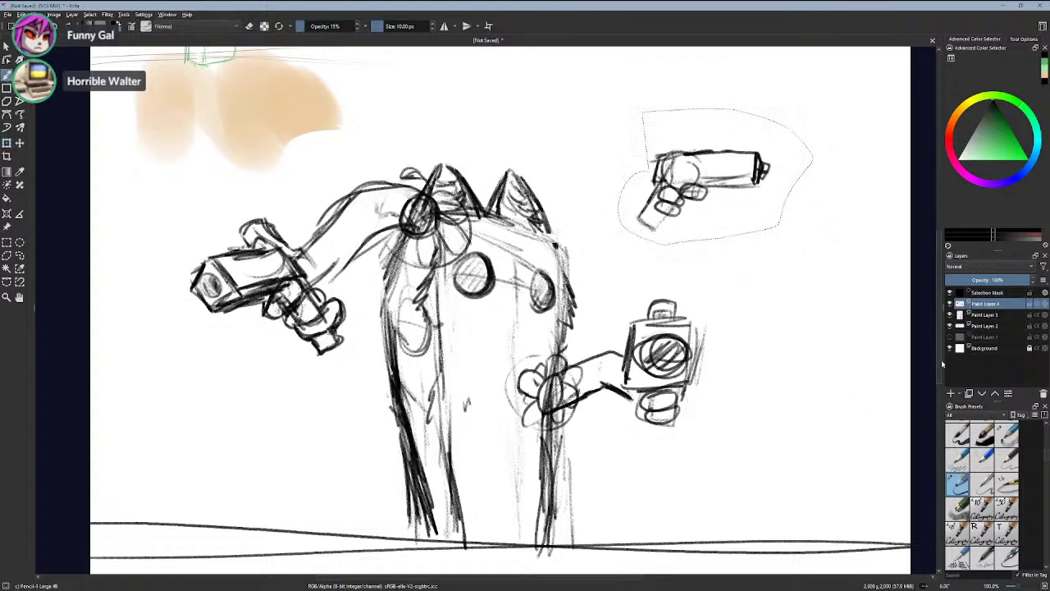
# - Add a new paint layer above the sketch, choose a bright green colour, and clear the selection
pyautogui.click(951, 393)
pyautogui.click(1009, 158)
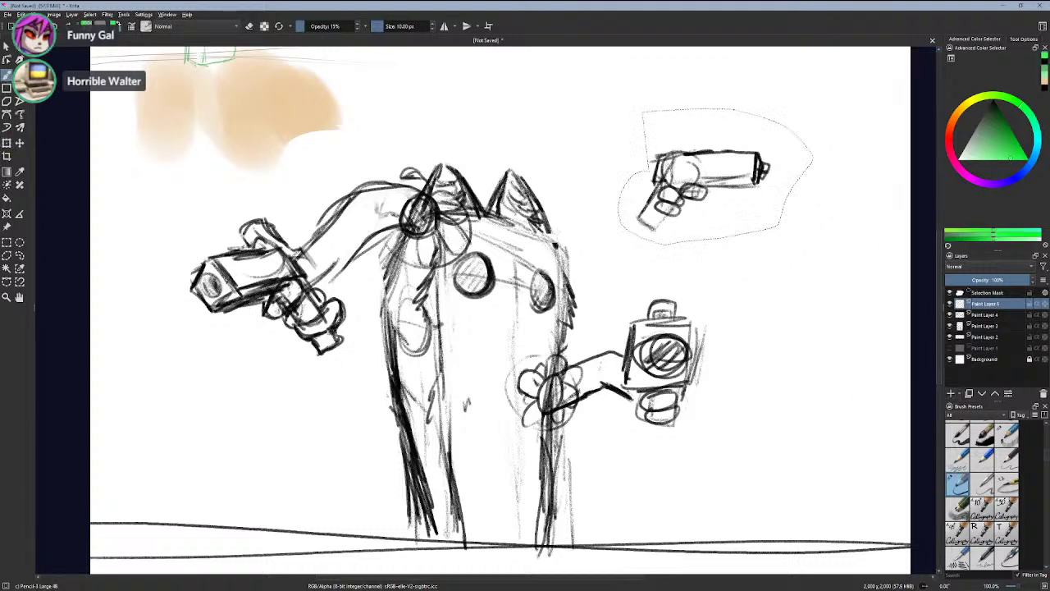
pyautogui.click(7, 242)
pyautogui.hotkey('ctrl', 'shift', 'a')
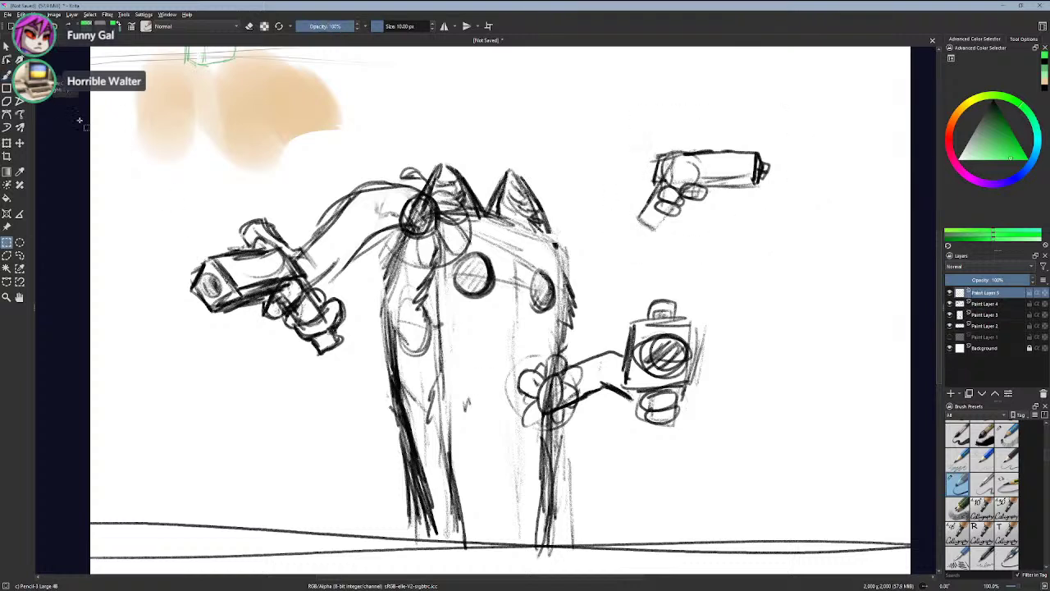
# - Sketch a green guide line up the middle of the body, with arcs sweeping from the head out toward and past the gun hand
pyautogui.press('b')
pyautogui.moveTo(482, 486); pyautogui.dragTo(495, 541)
pyautogui.moveTo(472, 461); pyautogui.dragTo(486, 533)
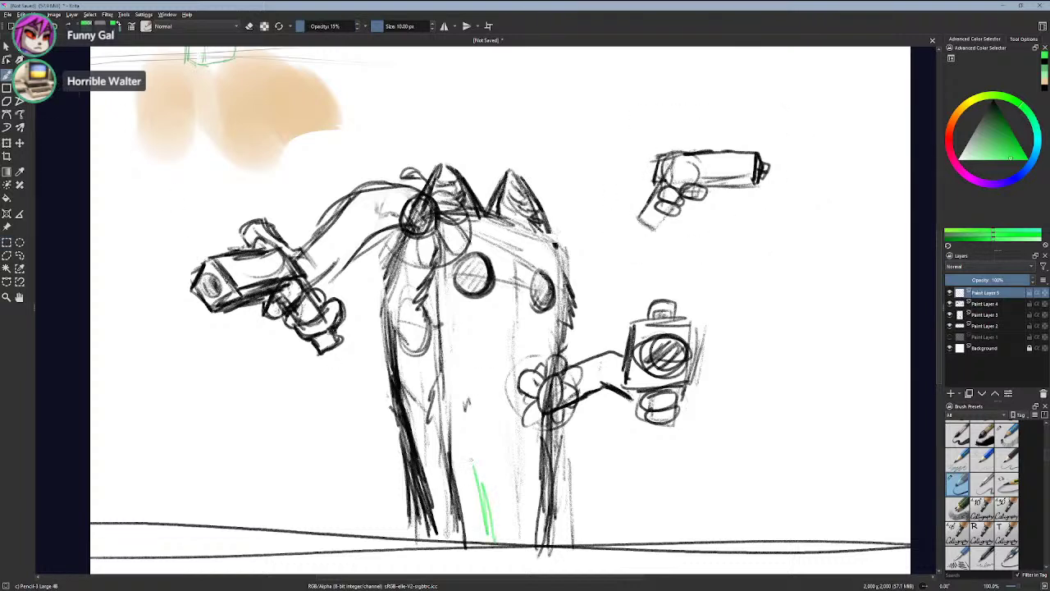
pyautogui.moveTo(474, 457); pyautogui.dragTo(470, 303)
pyautogui.moveTo(484, 261); pyautogui.dragTo(570, 196)
pyautogui.hotkey('ctrl', 'z')
pyautogui.moveTo(469, 294)
pyautogui.mouseDown()
pyautogui.moveTo(491, 236)
pyautogui.moveTo(485, 266)
pyautogui.moveTo(514, 270)
pyautogui.moveTo(627, 221)
pyautogui.mouseUp()
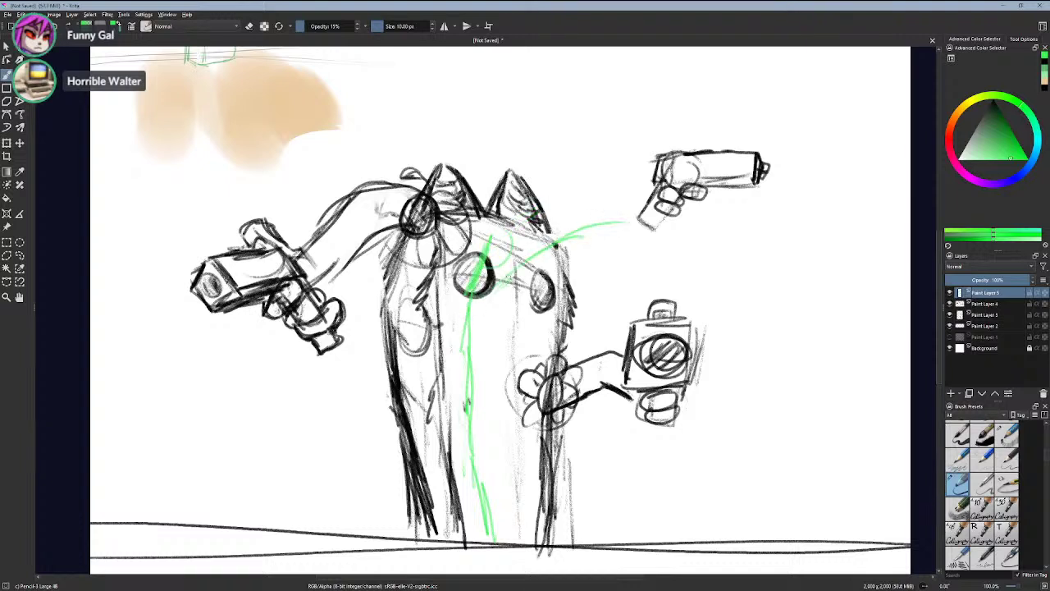
pyautogui.moveTo(479, 315)
pyautogui.mouseDown()
pyautogui.moveTo(656, 189)
pyautogui.moveTo(709, 242)
pyautogui.mouseUp()
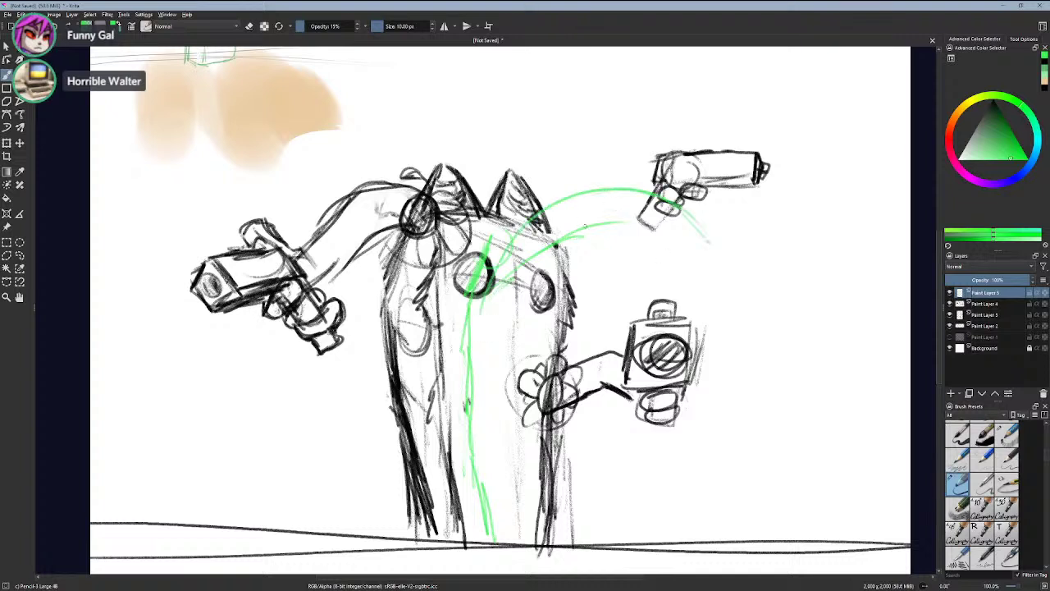
pyautogui.moveTo(631, 187)
pyautogui.mouseDown()
pyautogui.moveTo(704, 238)
pyautogui.moveTo(714, 262)
pyautogui.mouseUp()
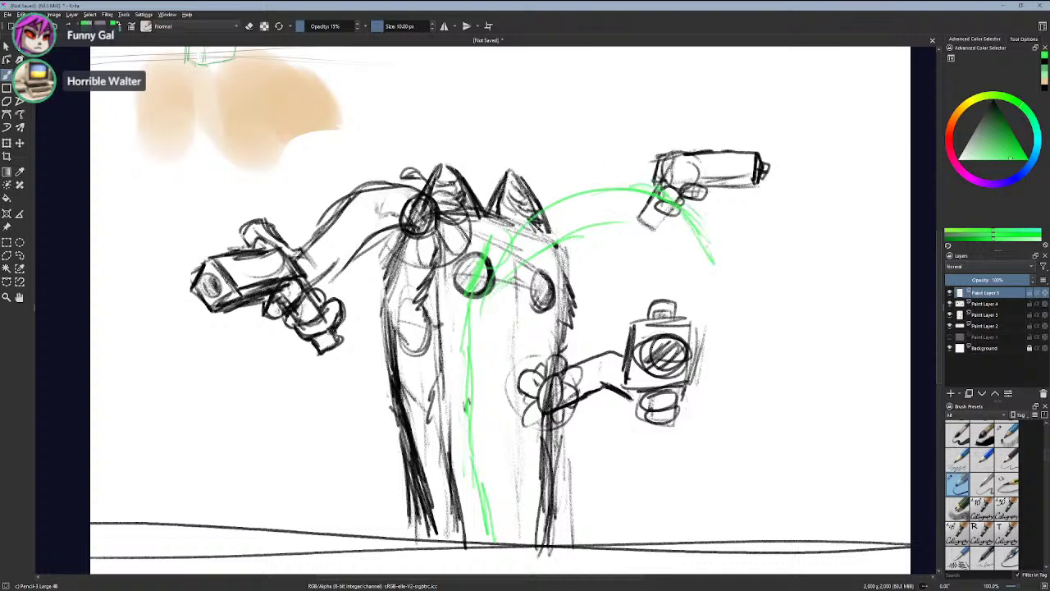
# - On Paint Layer 4, draw two arched black arm lines from the gun hand to behind the nearer cat ear
pyautogui.click(984, 303)
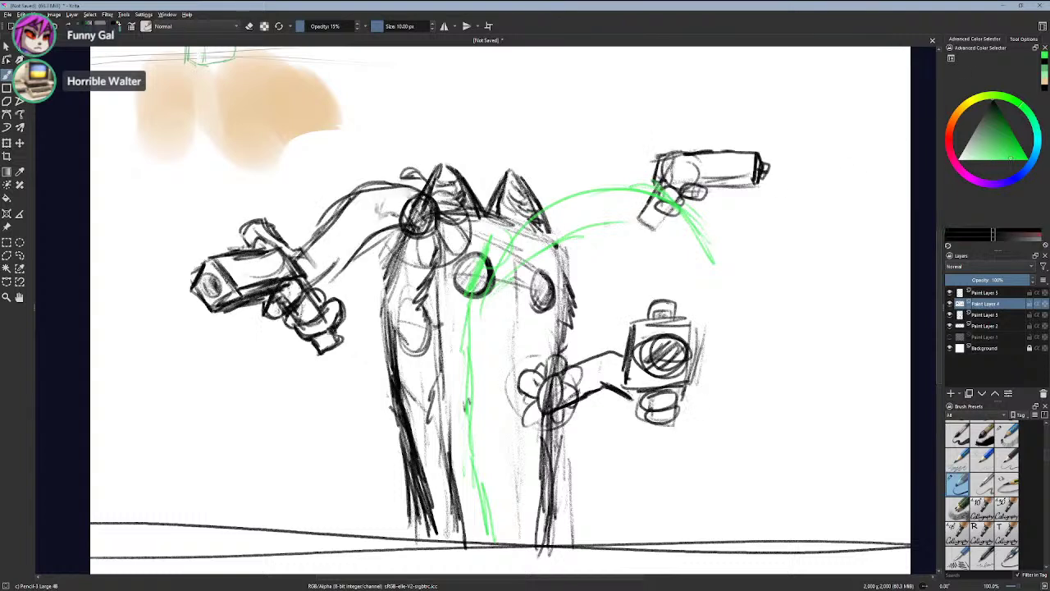
pyautogui.moveTo(657, 170); pyautogui.dragTo(566, 175)
pyautogui.moveTo(633, 167)
pyautogui.mouseDown()
pyautogui.moveTo(569, 173)
pyautogui.moveTo(538, 194)
pyautogui.mouseUp()
pyautogui.moveTo(646, 205)
pyautogui.mouseDown()
pyautogui.moveTo(559, 207)
pyautogui.moveTo(542, 245)
pyautogui.mouseUp()
pyautogui.hotkey('ctrl', 'z')
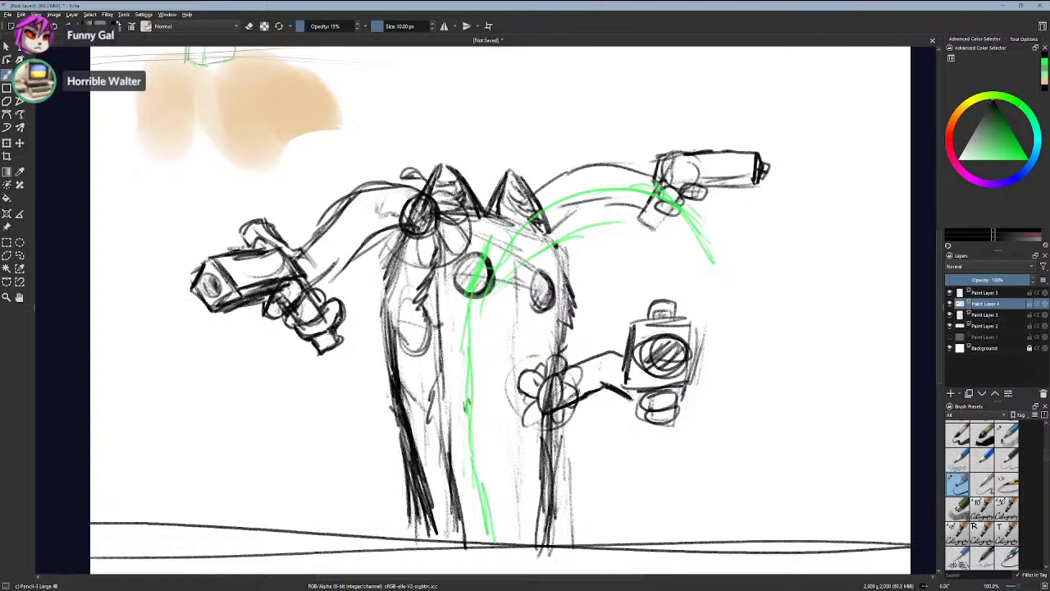
# - Try to darken the two arched arm lines with extra strokes and hide the green guide layer
pyautogui.moveTo(571, 210)
pyautogui.mouseDown()
pyautogui.moveTo(543, 234)
pyautogui.moveTo(554, 219)
pyautogui.mouseUp()
pyautogui.hotkey('ctrl', 'z')
pyautogui.hotkey('ctrl', 'z')
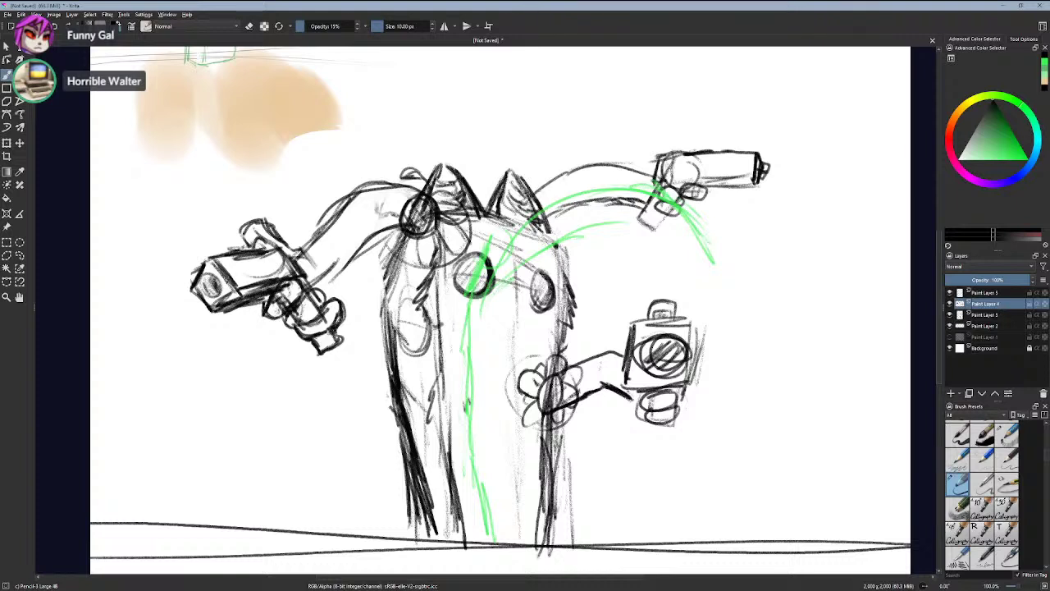
pyautogui.moveTo(558, 174)
pyautogui.mouseDown()
pyautogui.moveTo(537, 200)
pyautogui.moveTo(588, 166)
pyautogui.mouseUp()
pyautogui.click(949, 293)
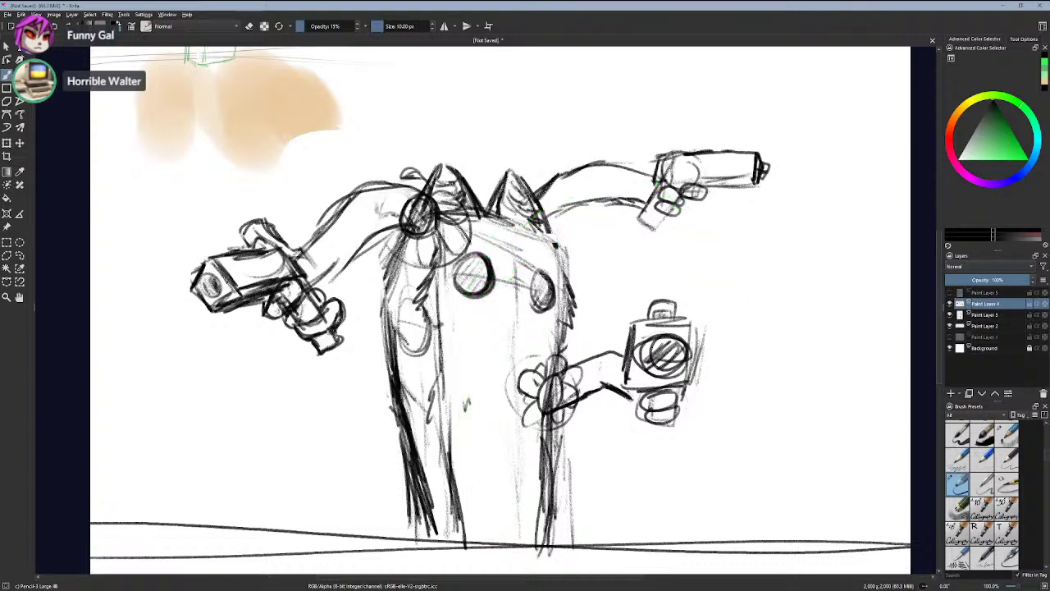
# - Undo the darkening strokes on the arched arm lines
pyautogui.hotkey('ctrl', 'z')
pyautogui.hotkey('ctrl', 'z')
pyautogui.hotkey('ctrl', 'z')
pyautogui.hotkey('ctrl', 'z')
pyautogui.hotkey('ctrl', 'z')
pyautogui.hotkey('ctrl', 'z')
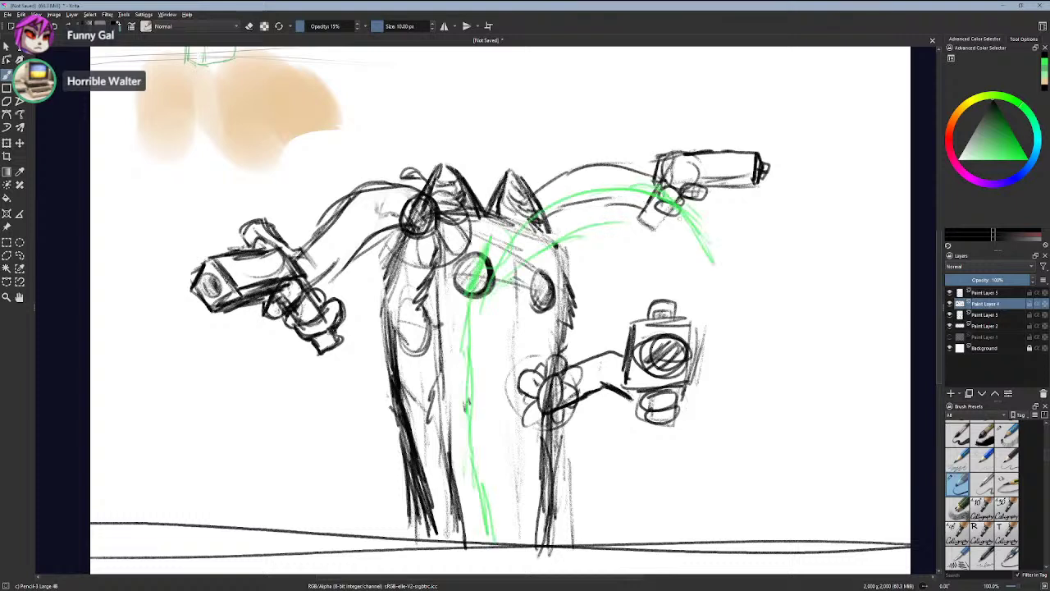
pyautogui.hotkey('ctrl', 'z')
# - Toggle Paint Layer 4 off and on to view the guides without the arms, and hide the green guide layer
pyautogui.click(950, 304)
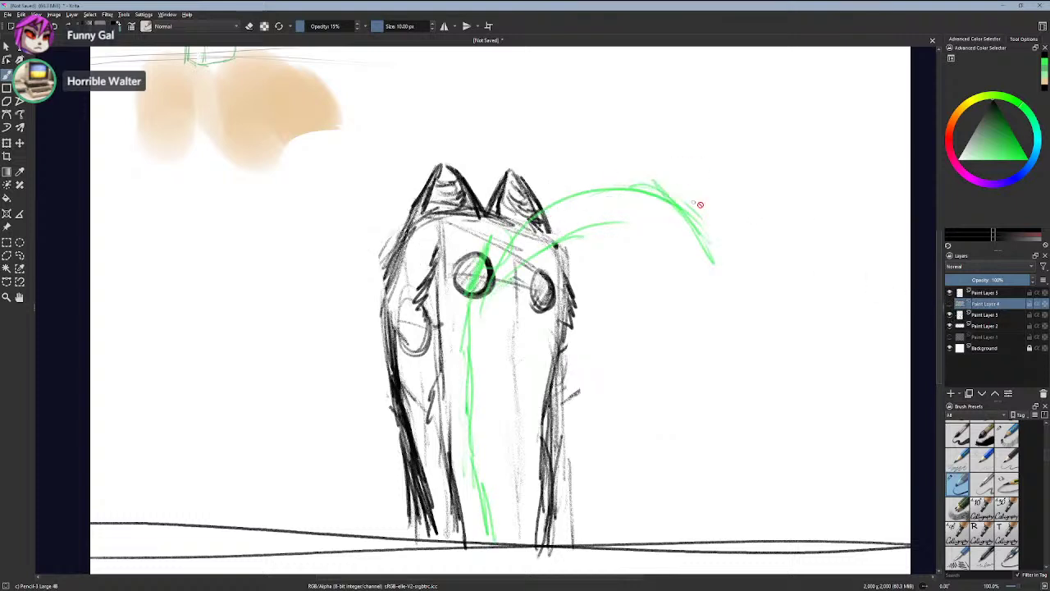
pyautogui.click(950, 304)
pyautogui.click(950, 292)
pyautogui.moveTo(644, 212)
pyautogui.mouseDown()
pyautogui.moveTo(596, 196)
pyautogui.moveTo(605, 198)
pyautogui.moveTo(533, 213)
pyautogui.mouseUp()
pyautogui.hotkey('ctrl', 'z')
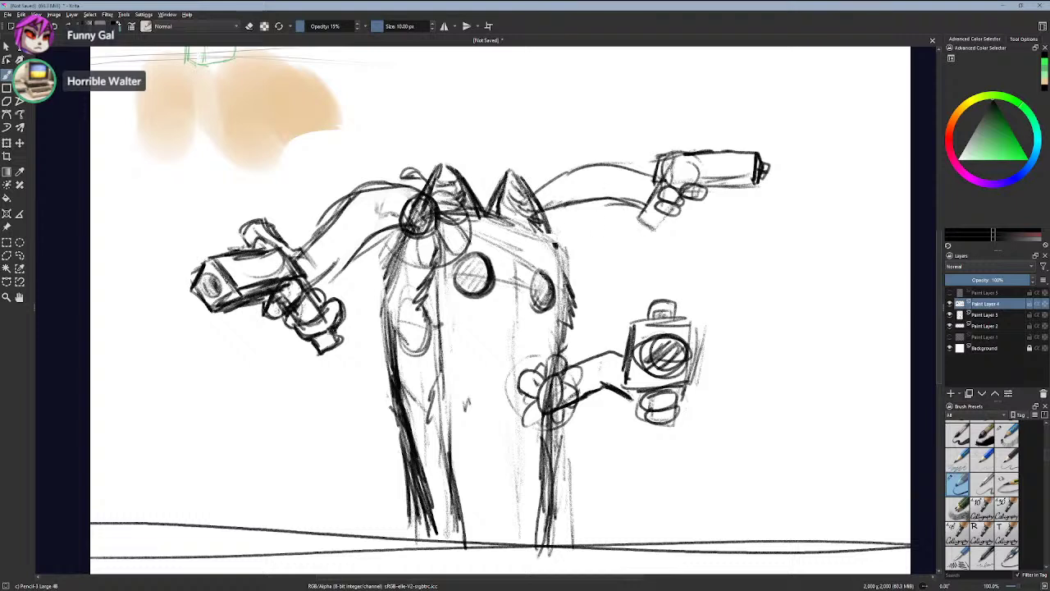
pyautogui.moveTo(572, 168); pyautogui.dragTo(535, 194)
pyautogui.moveTo(612, 160)
pyautogui.mouseDown()
pyautogui.moveTo(653, 179)
pyautogui.moveTo(616, 209)
pyautogui.mouseUp()
pyautogui.hotkey('ctrl', 'z')
pyautogui.hotkey('ctrl', 'z')
# - Lasso the raised gun and its hand, rotate them slightly clockwise so the barrel tilts downward, and clear the selection
pyautogui.click(20, 255)
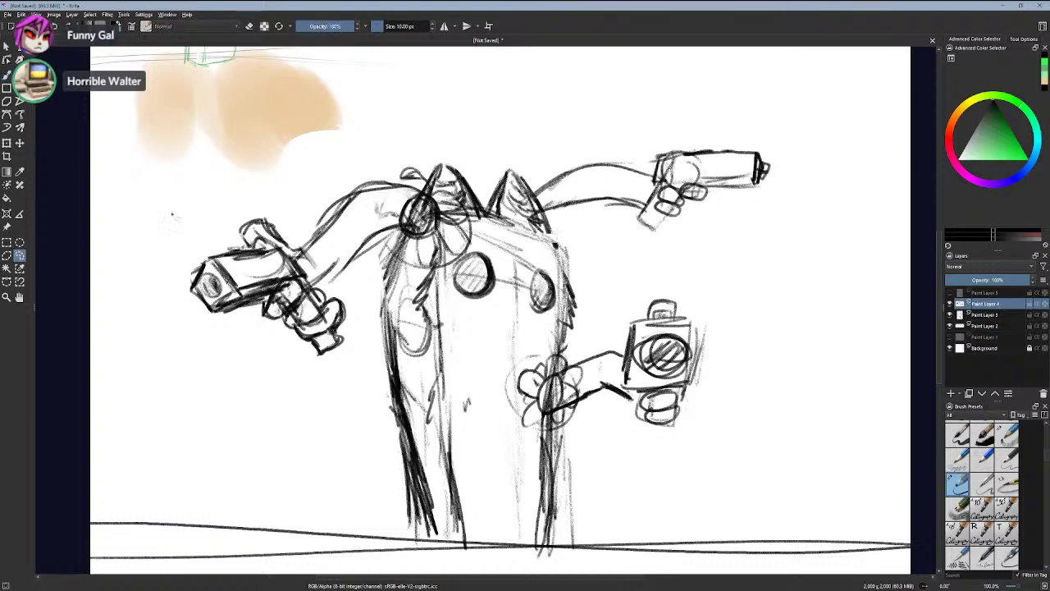
pyautogui.moveTo(683, 121)
pyautogui.mouseDown()
pyautogui.moveTo(794, 164)
pyautogui.moveTo(736, 308)
pyautogui.moveTo(623, 232)
pyautogui.mouseUp()
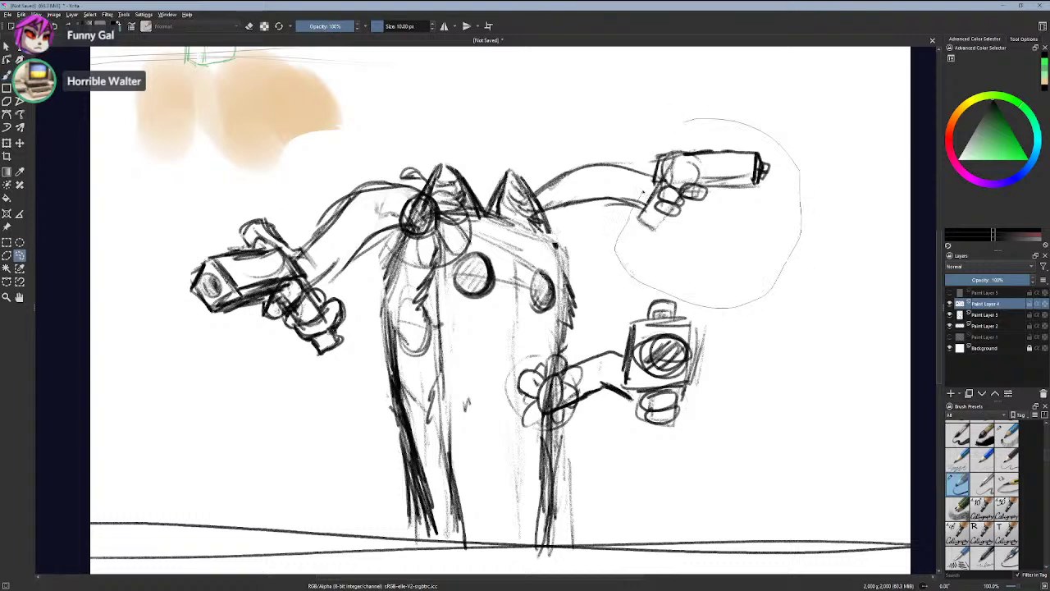
pyautogui.moveTo(648, 197); pyautogui.dragTo(648, 146)
pyautogui.click(6, 142)
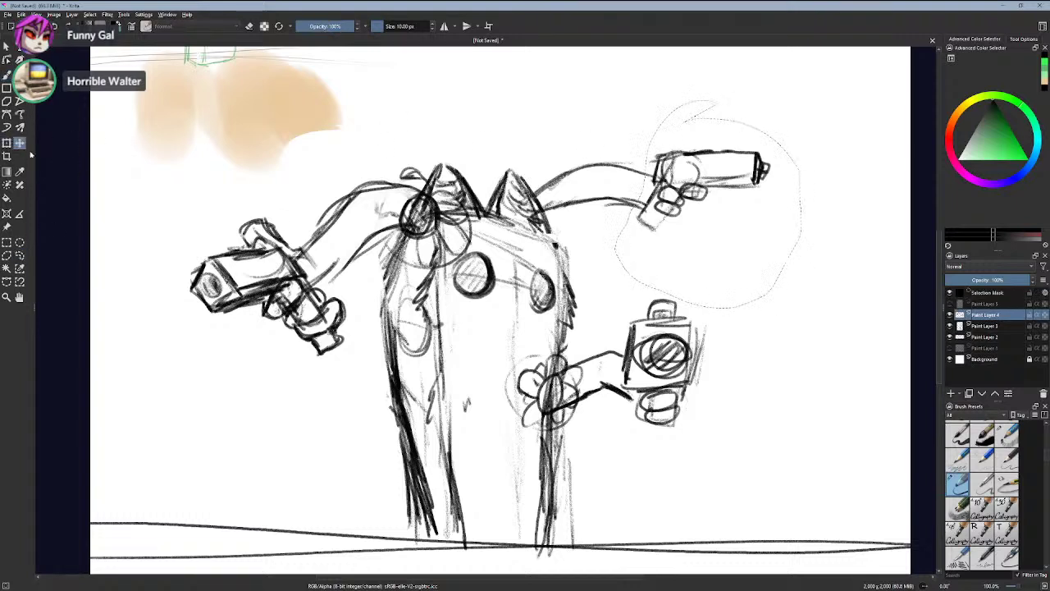
pyautogui.moveTo(773, 354); pyautogui.dragTo(743, 375)
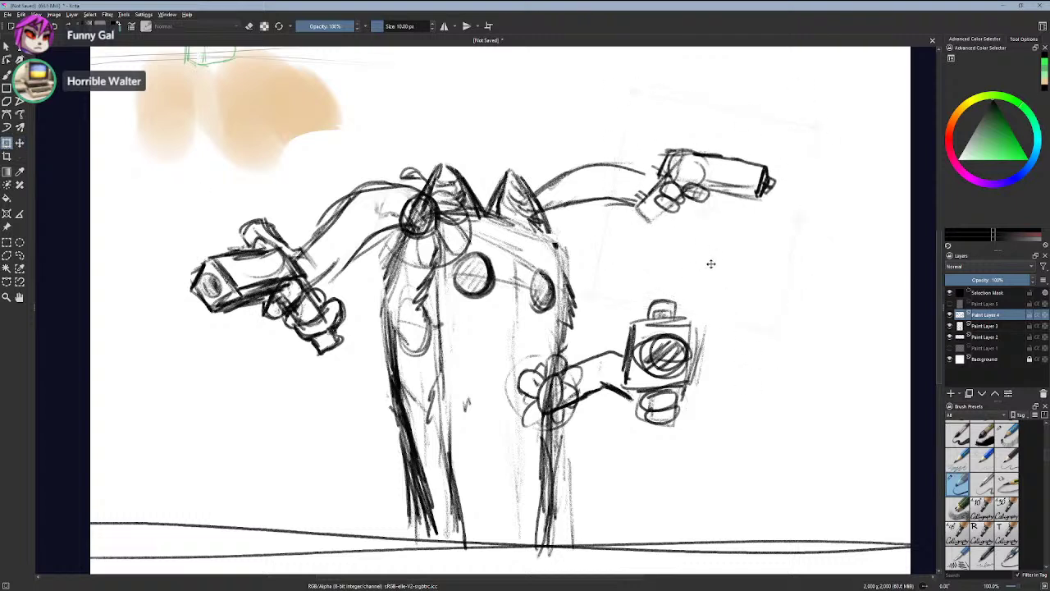
pyautogui.moveTo(712, 267); pyautogui.dragTo(712, 270)
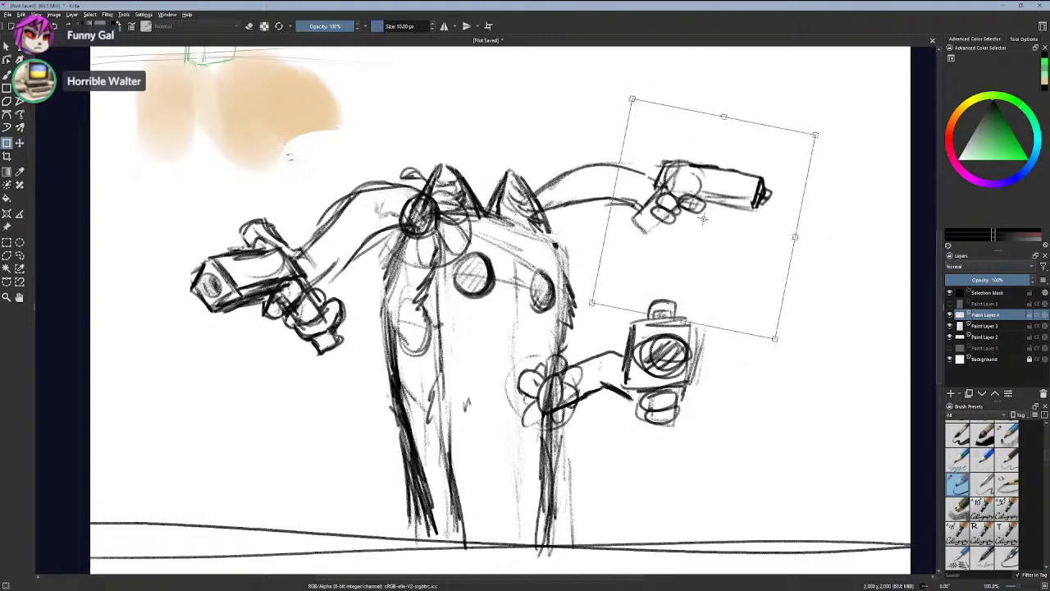
pyautogui.press('b')
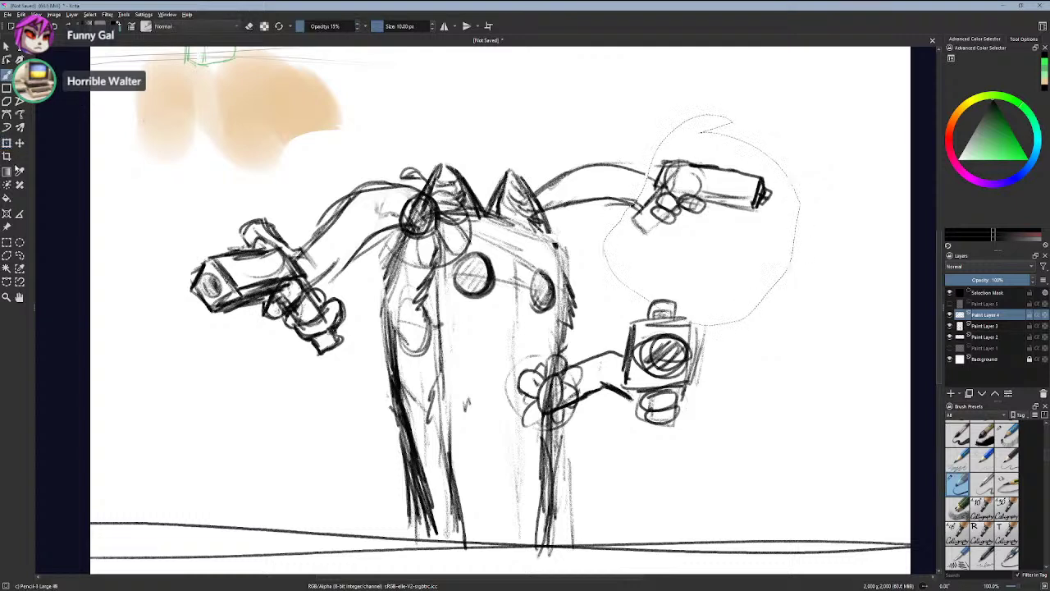
pyautogui.click(7, 242)
pyautogui.click(234, 167)
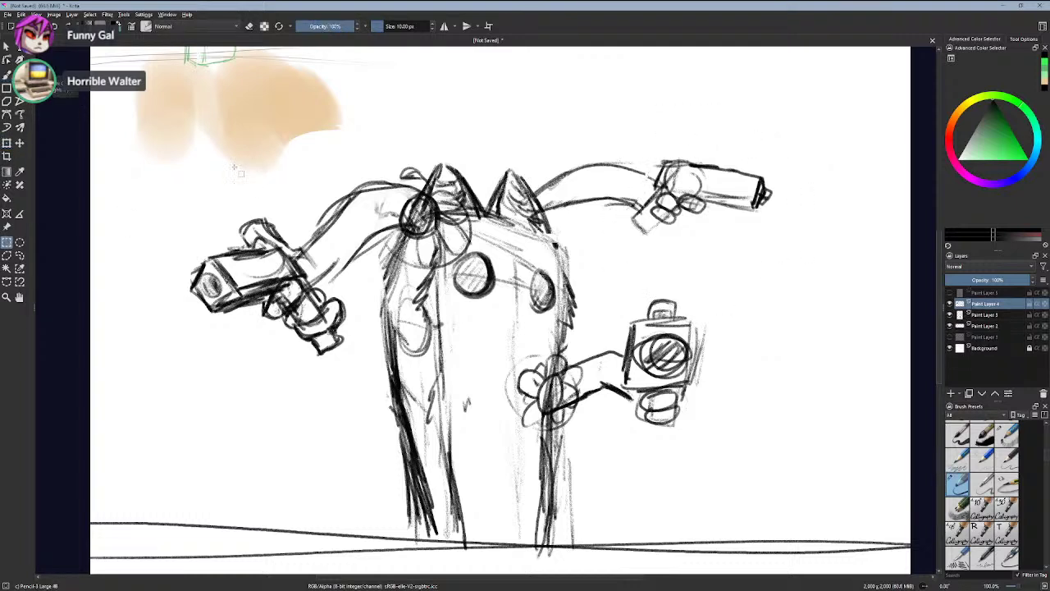
# - Show the green guide layer, then lasso the front-facing gun and hand, move them up and away from the body, and deselect
pyautogui.click(950, 293)
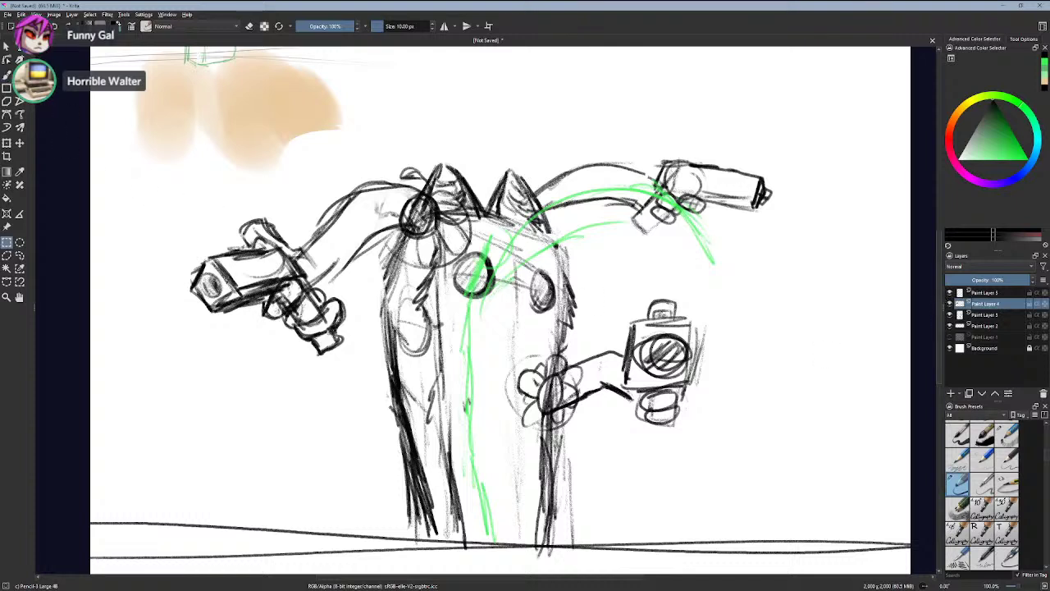
pyautogui.press('b')
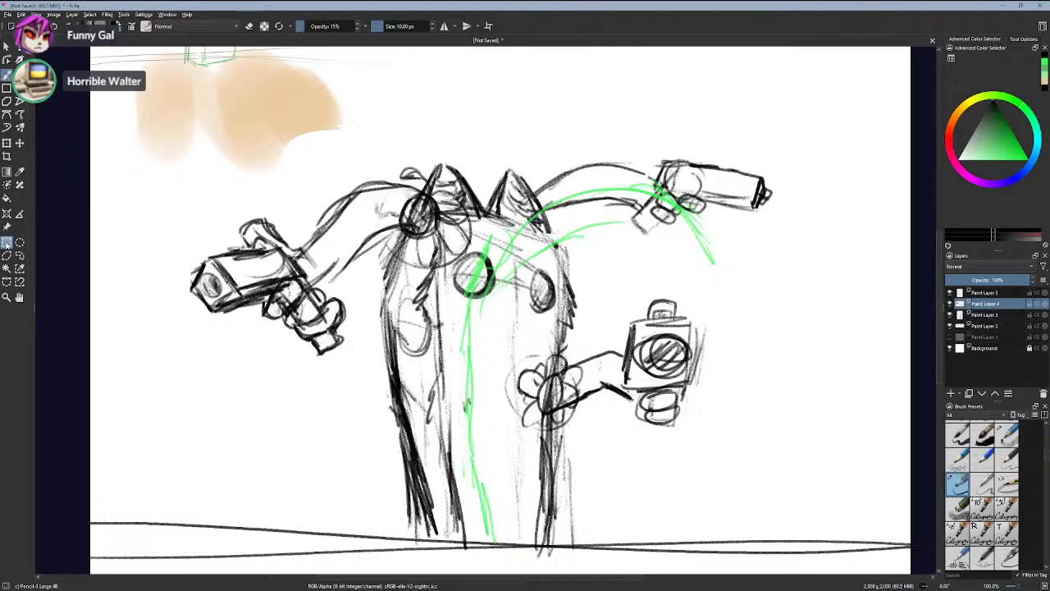
pyautogui.click(20, 255)
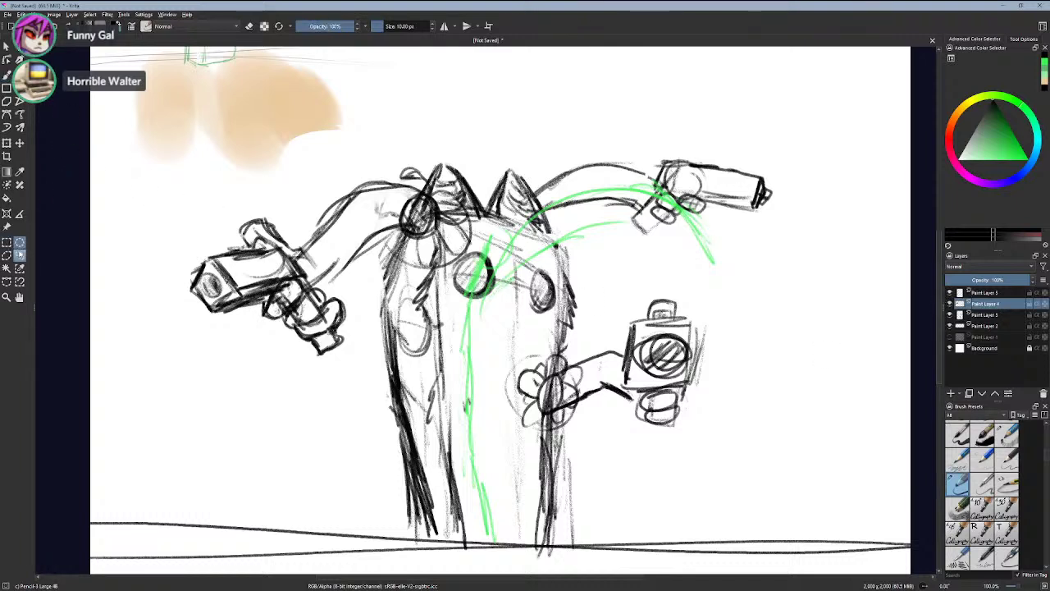
pyautogui.moveTo(693, 300)
pyautogui.mouseDown()
pyautogui.moveTo(644, 461)
pyautogui.moveTo(622, 405)
pyautogui.moveTo(632, 304)
pyautogui.moveTo(660, 291)
pyautogui.mouseUp()
pyautogui.hotkey('ctrl', 't')
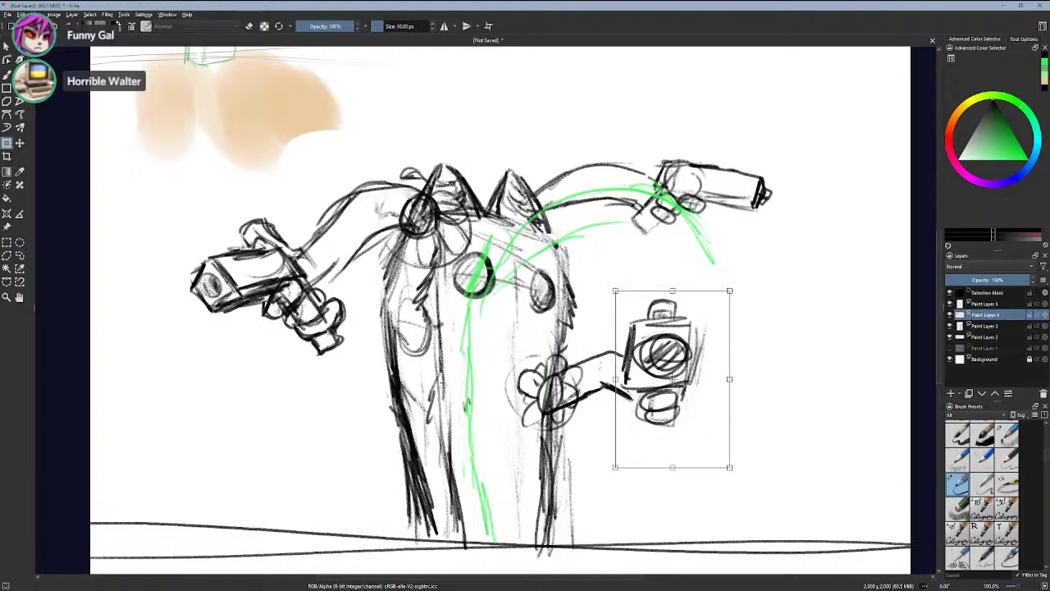
pyautogui.moveTo(659, 427); pyautogui.dragTo(682, 404)
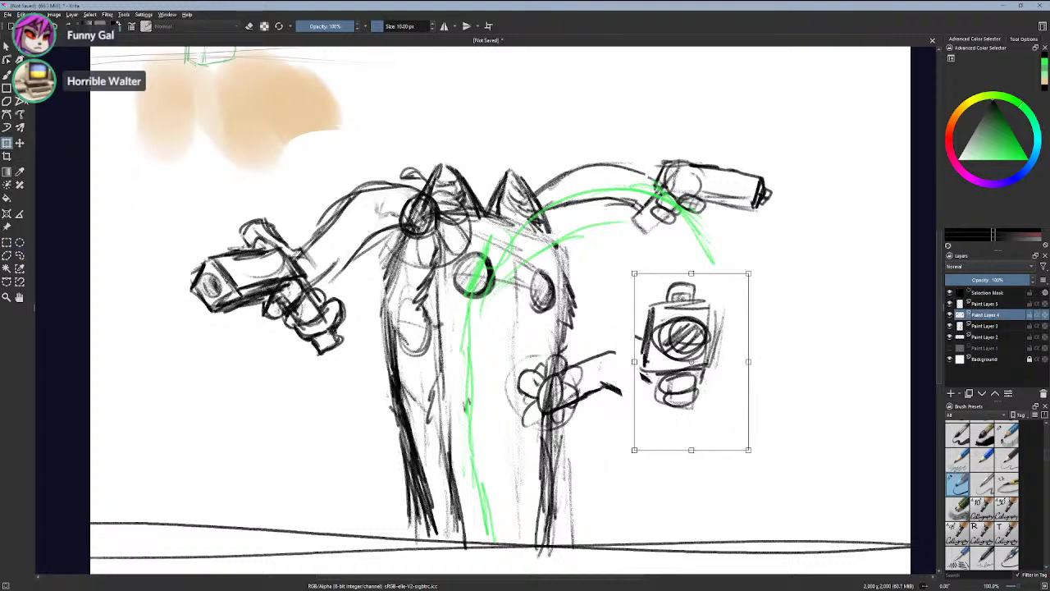
pyautogui.press('b')
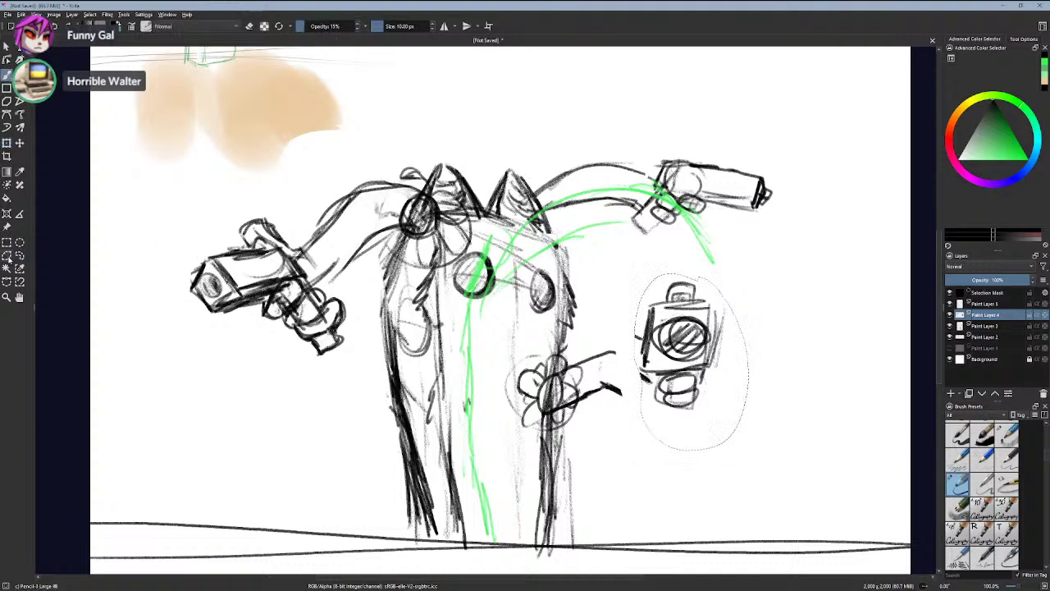
pyautogui.hotkey('ctrl', 'shift', 'a')
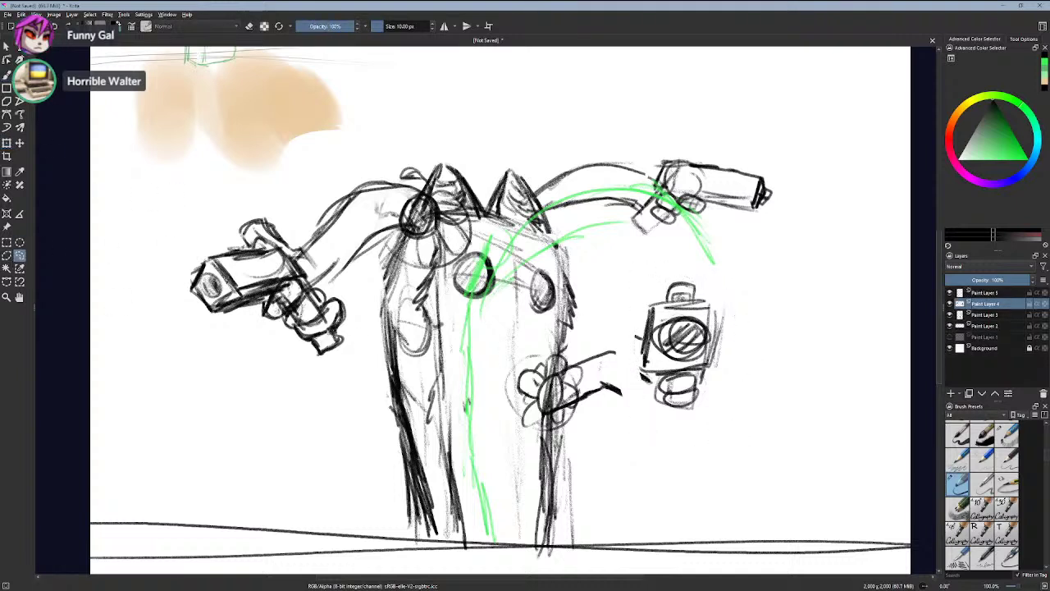
# - Erase the arm lines between the lower shoulder flower and the front-facing gun with a 42.76 px eraser
pyautogui.click(7, 75)
pyautogui.click(249, 27)
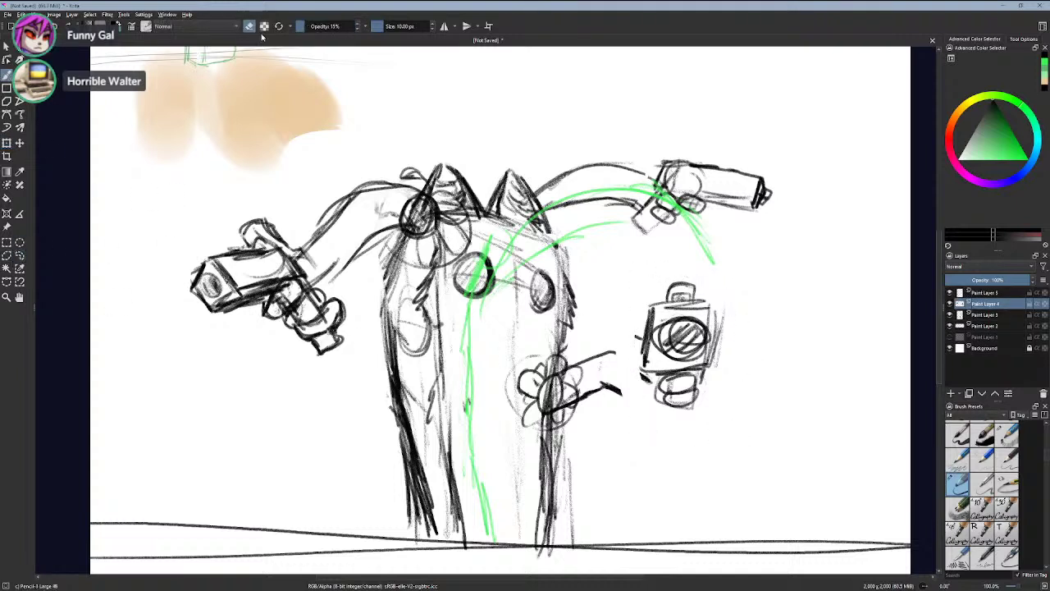
pyautogui.click(398, 29)
pyautogui.moveTo(398, 29); pyautogui.dragTo(410, 29)
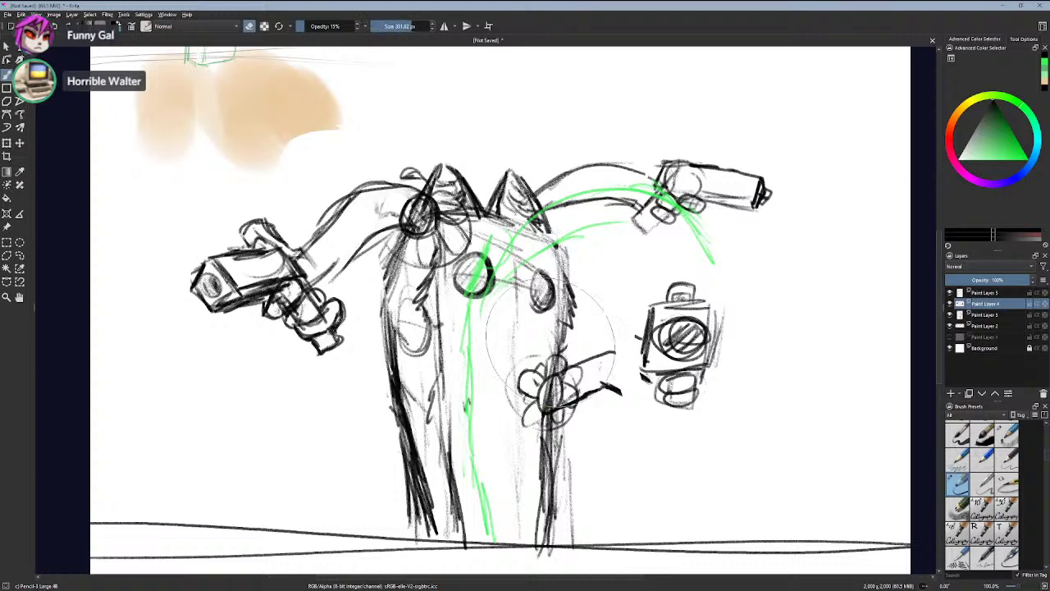
pyautogui.click(391, 28)
pyautogui.moveTo(600, 333)
pyautogui.mouseDown()
pyautogui.moveTo(611, 323)
pyautogui.moveTo(602, 369)
pyautogui.moveTo(584, 385)
pyautogui.moveTo(579, 344)
pyautogui.moveTo(574, 366)
pyautogui.mouseUp()
pyautogui.press('Tab')
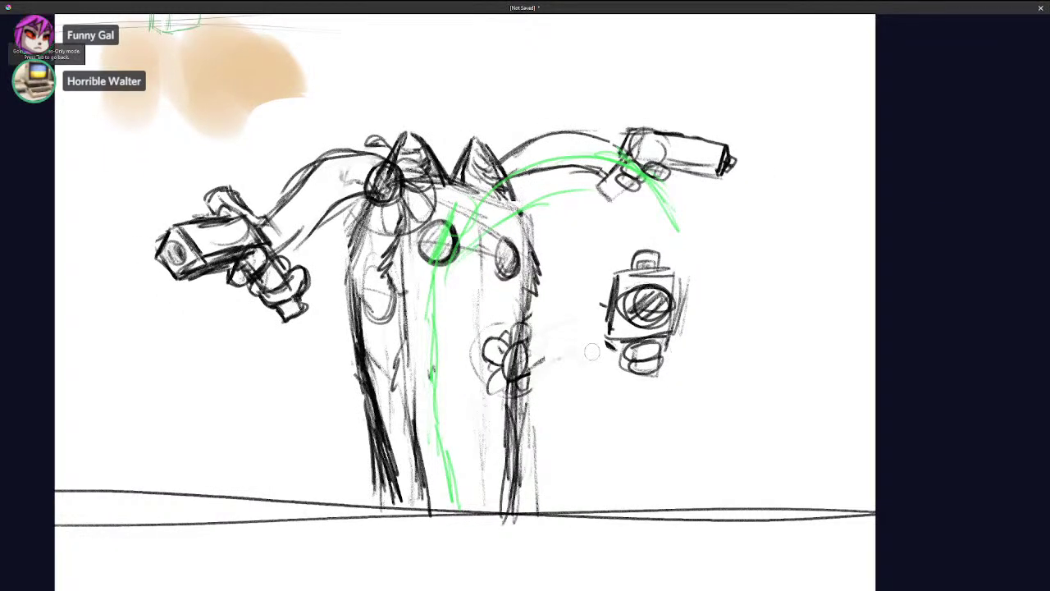
pyautogui.press('Tab')
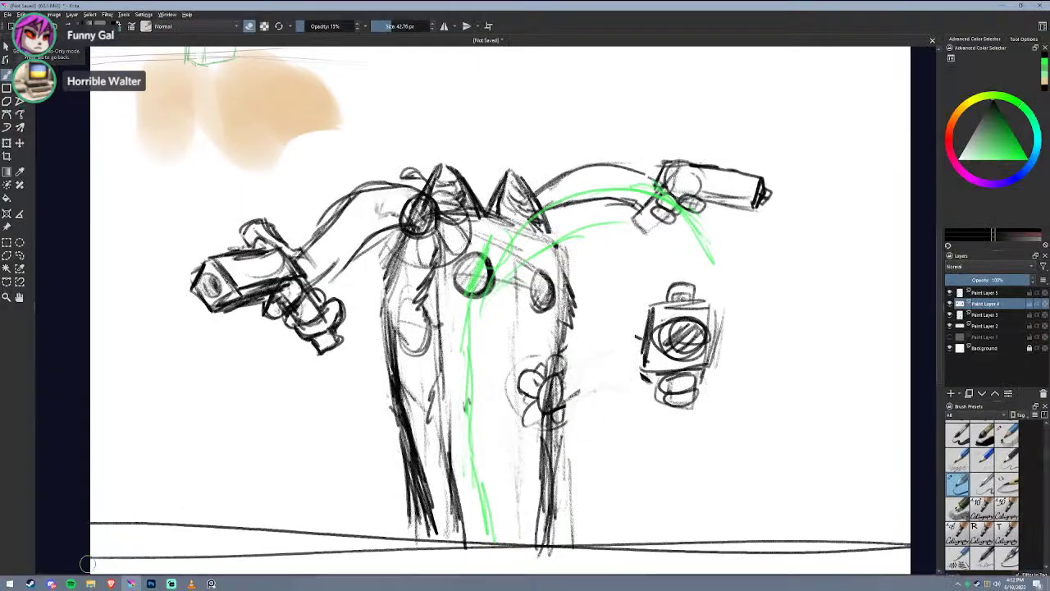
pyautogui.click(111, 584)
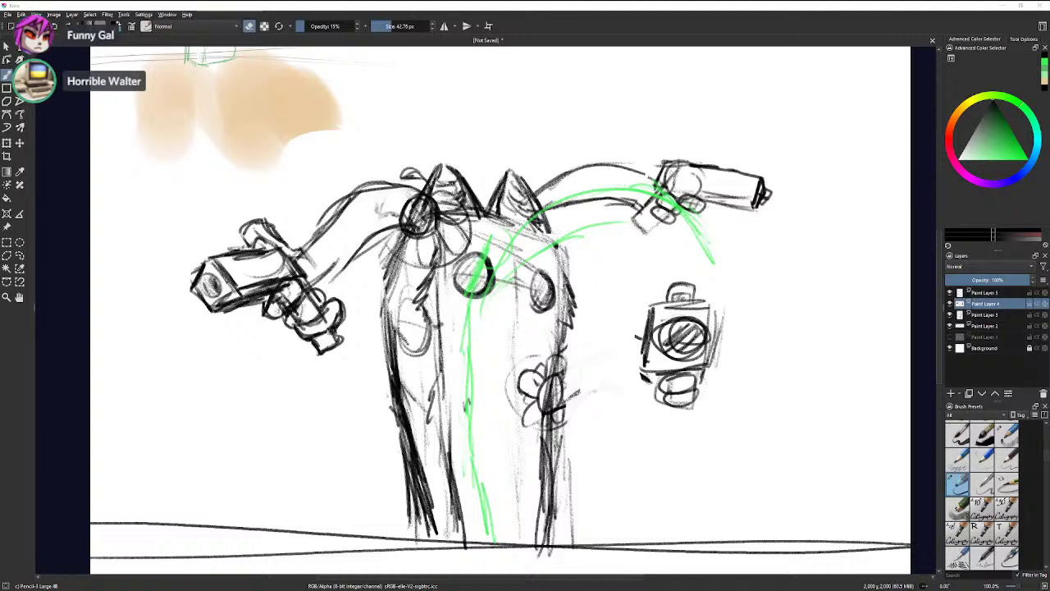
pyautogui.moveTo(420, 177); pyautogui.dragTo(417, 174)
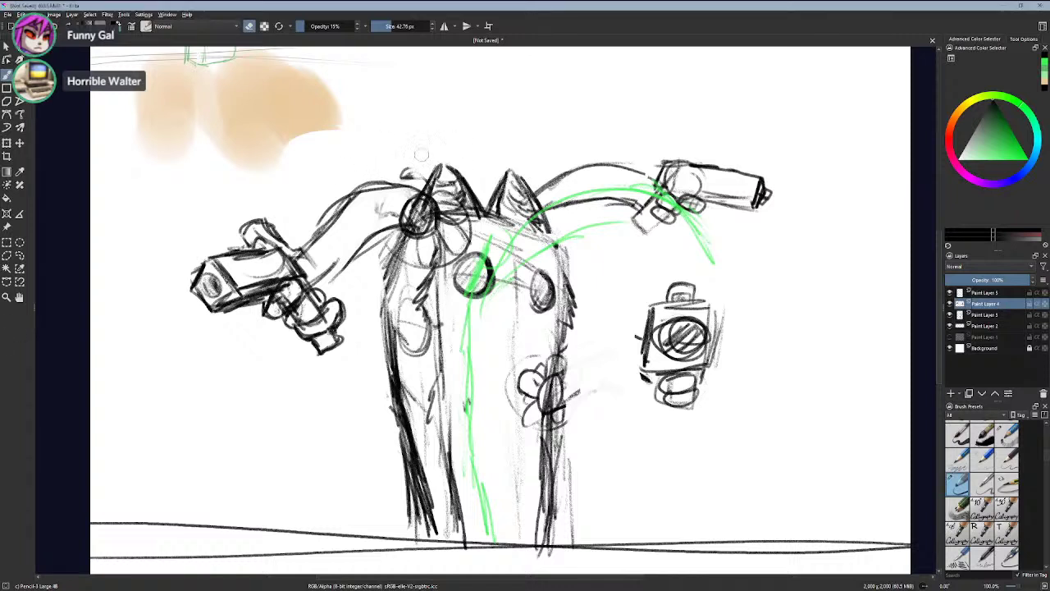
pyautogui.hotkey('ctrl', 'z')
pyautogui.moveTo(398, 365)
pyautogui.mouseDown()
pyautogui.moveTo(401, 410)
pyautogui.moveTo(402, 349)
pyautogui.mouseUp()
pyautogui.hotkey('ctrl', 'z')
# - On Paint Layer 5, draw a curved green arm guide at 10 px from the central spine guide to the front-facing gun
pyautogui.click(382, 26)
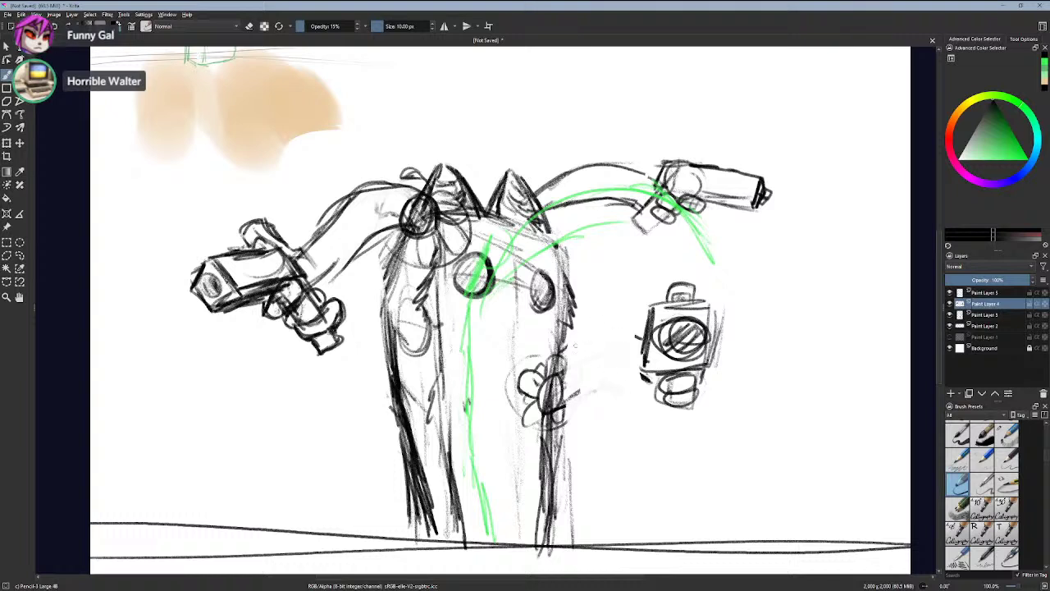
pyautogui.click(964, 293)
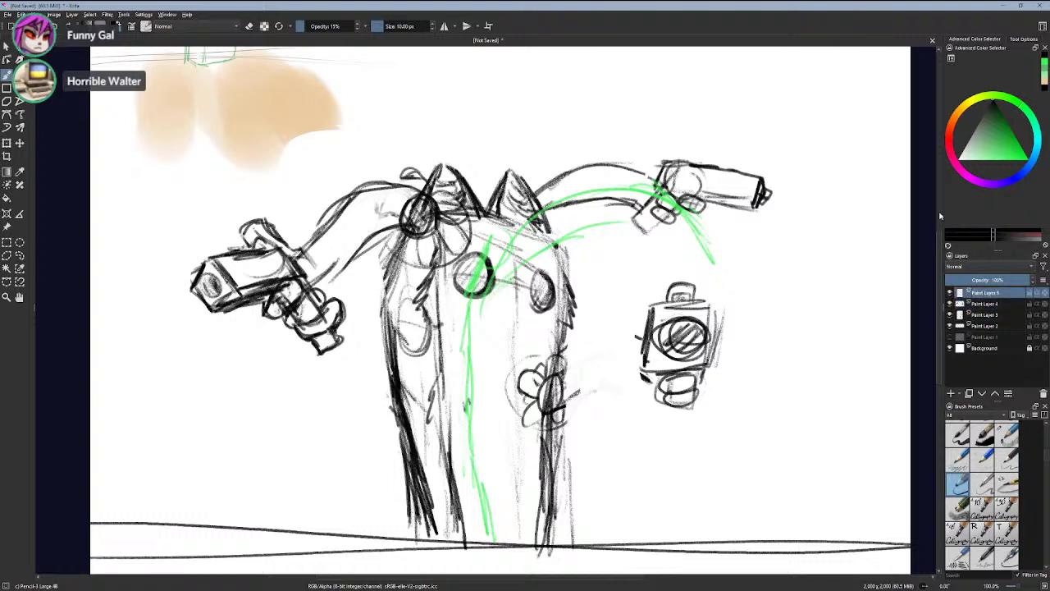
pyautogui.click(1044, 71)
pyautogui.moveTo(463, 387)
pyautogui.mouseDown()
pyautogui.moveTo(490, 319)
pyautogui.moveTo(626, 283)
pyautogui.moveTo(646, 318)
pyautogui.mouseUp()
pyautogui.moveTo(474, 361); pyautogui.dragTo(631, 289)
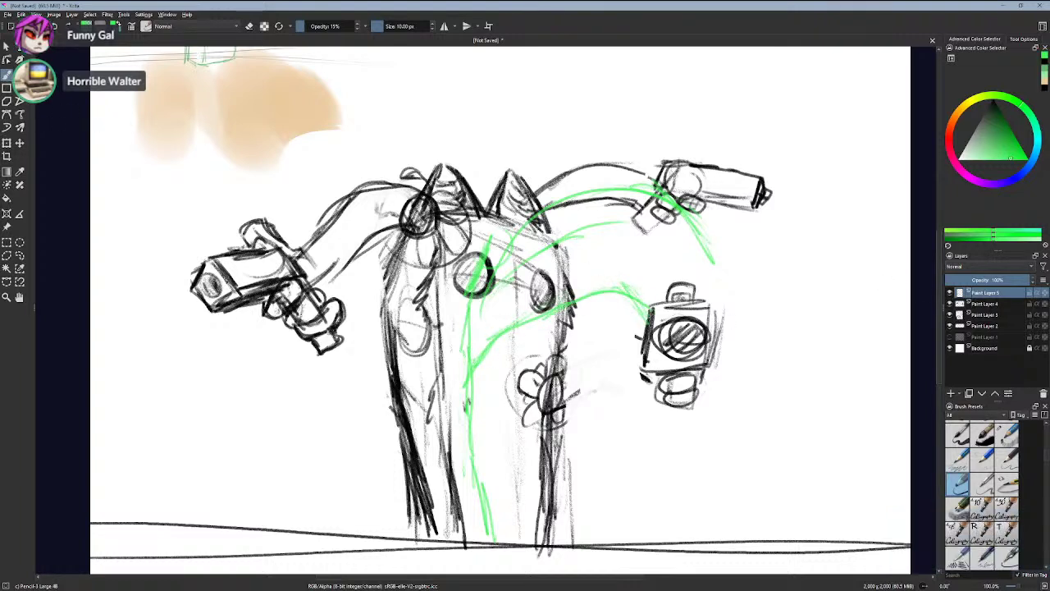
# - On Paint Layer 4, tilt the lassoed front-facing gun and hand clockwise, shift them slightly farther from the body, and clear the selection
pyautogui.click(949, 303)
pyautogui.click(950, 303)
pyautogui.click(20, 255)
pyautogui.moveTo(664, 280)
pyautogui.mouseDown()
pyautogui.moveTo(720, 263)
pyautogui.moveTo(652, 267)
pyautogui.mouseUp()
pyautogui.moveTo(623, 299)
pyautogui.mouseDown()
pyautogui.moveTo(686, 253)
pyautogui.moveTo(721, 269)
pyautogui.mouseUp()
pyautogui.moveTo(616, 342)
pyautogui.mouseDown()
pyautogui.moveTo(748, 416)
pyautogui.moveTo(769, 340)
pyautogui.moveTo(735, 271)
pyautogui.moveTo(693, 254)
pyautogui.mouseUp()
pyautogui.click(8, 144)
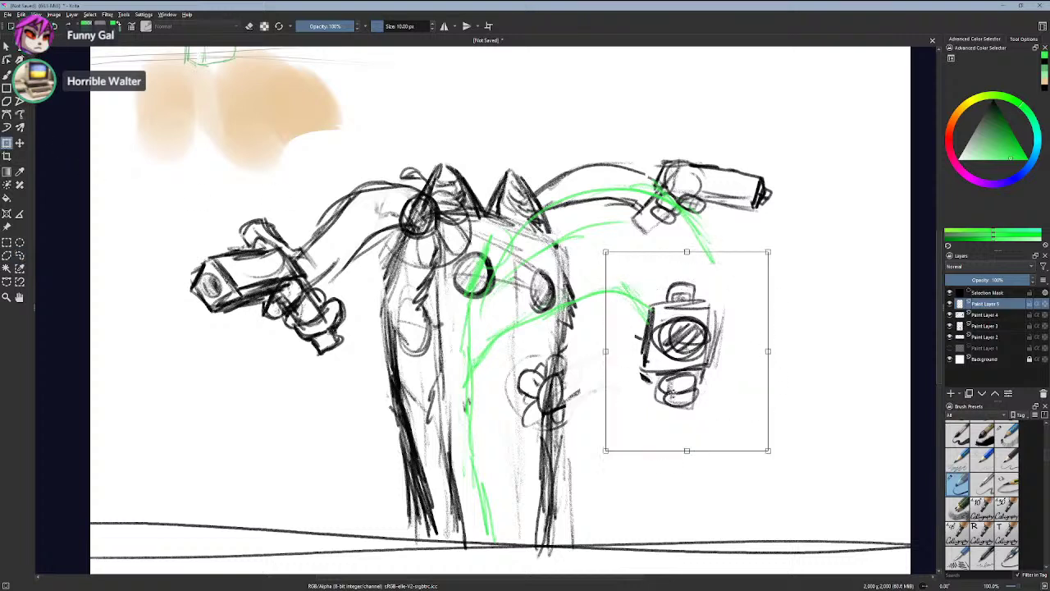
pyautogui.moveTo(672, 393)
pyautogui.mouseDown()
pyautogui.moveTo(720, 396)
pyautogui.moveTo(699, 395)
pyautogui.mouseUp()
pyautogui.hotkey('ctrl', 'z')
pyautogui.click(984, 325)
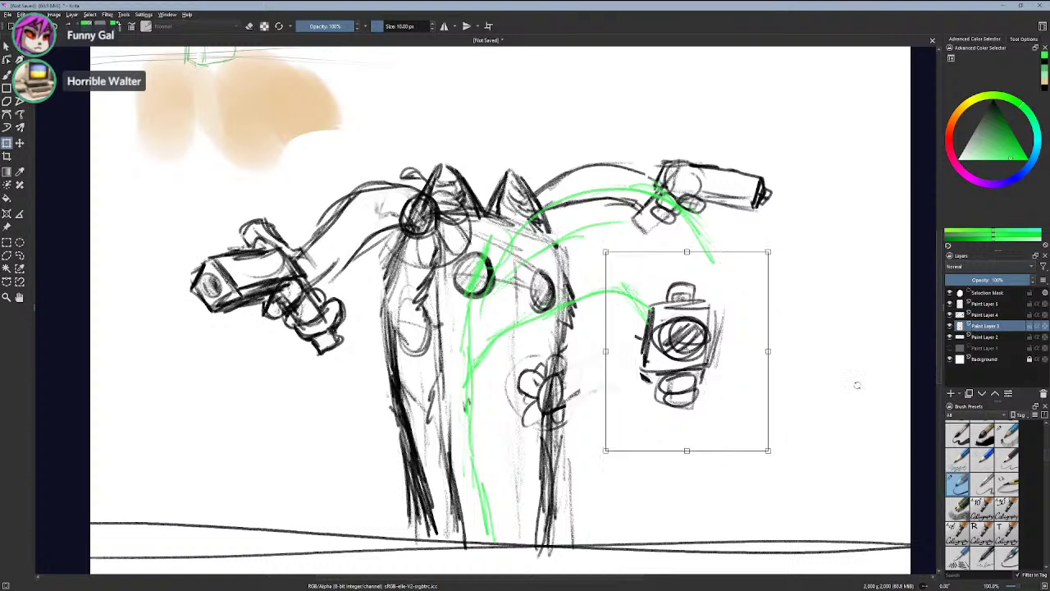
pyautogui.click(983, 314)
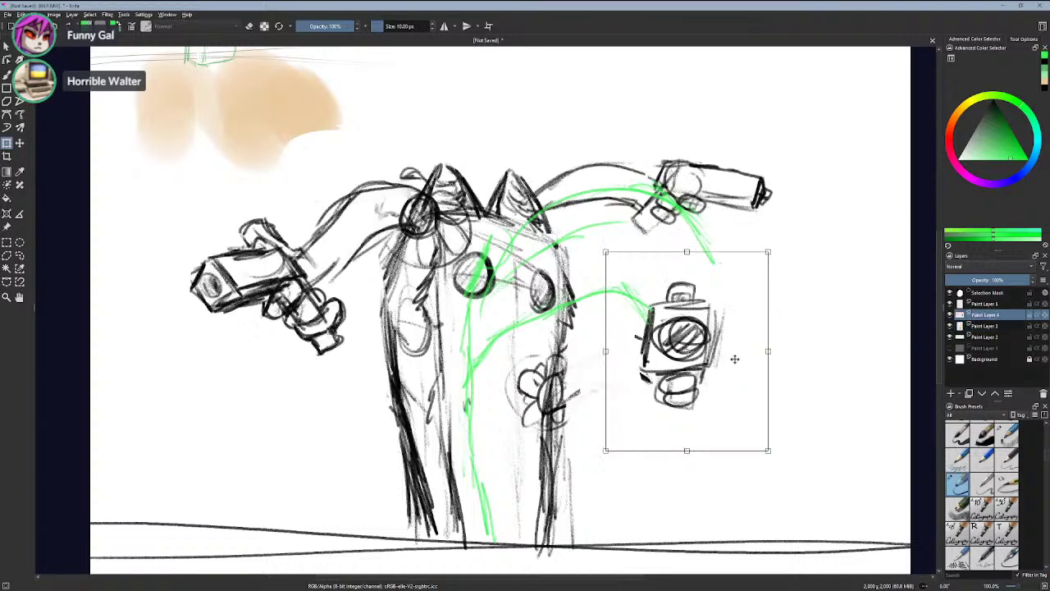
pyautogui.moveTo(718, 364)
pyautogui.mouseDown()
pyautogui.moveTo(750, 391)
pyautogui.moveTo(726, 385)
pyautogui.mouseUp()
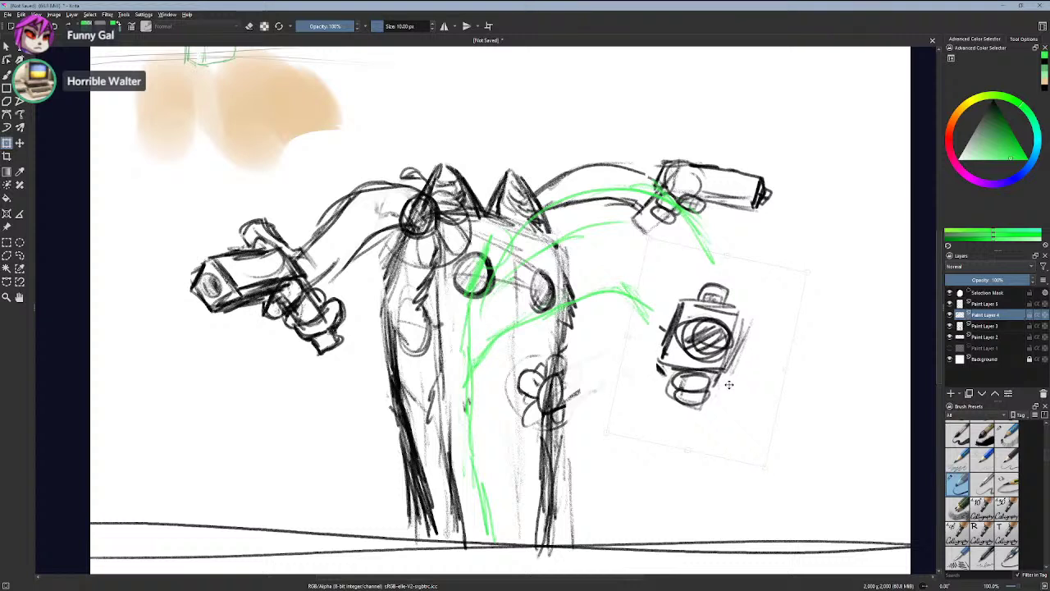
pyautogui.press('b')
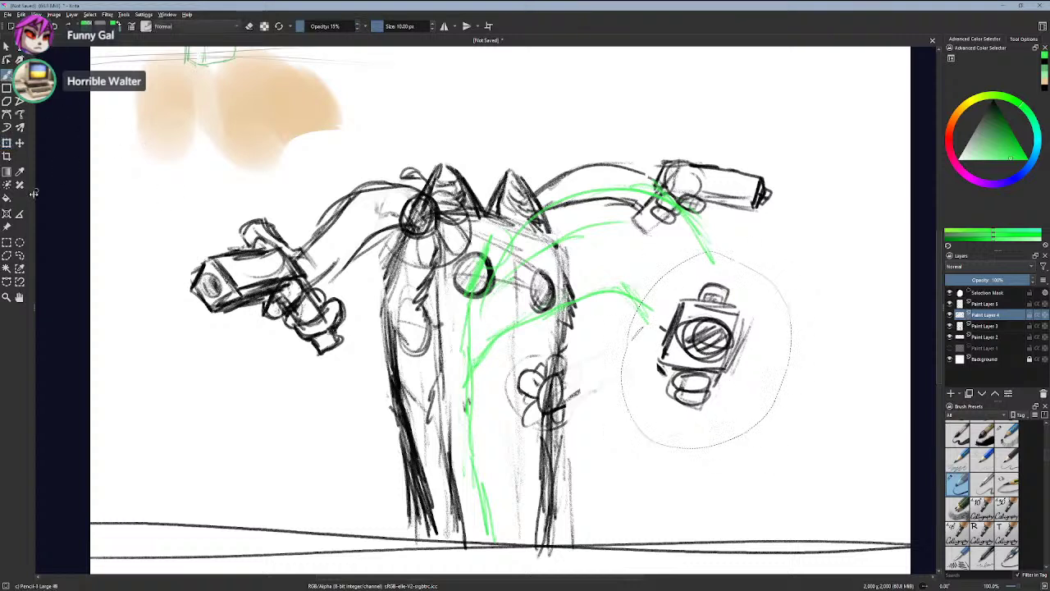
pyautogui.click(7, 243)
pyautogui.click(363, 158)
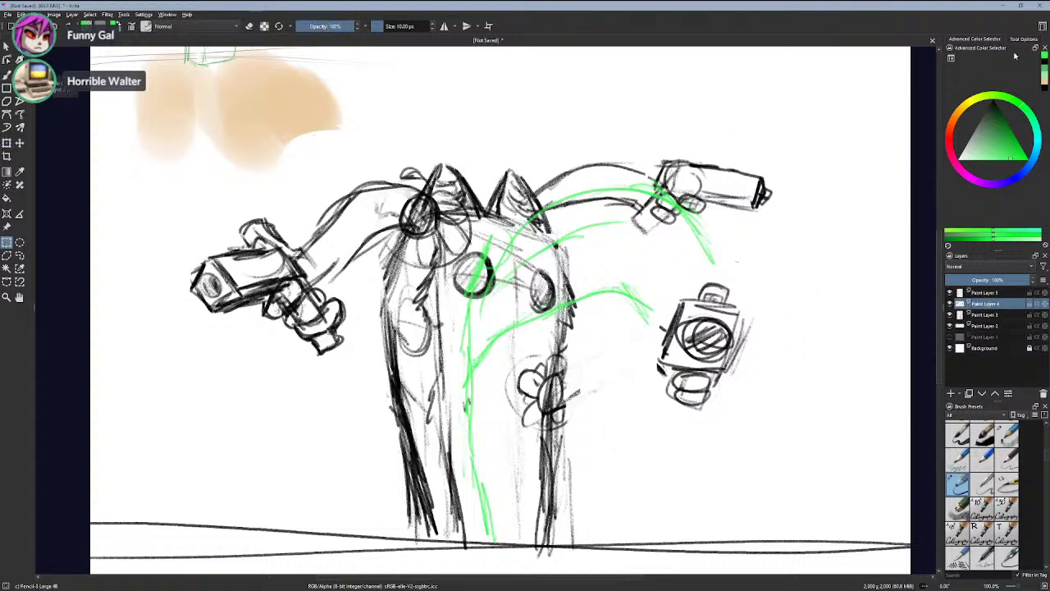
# - Reset the drawing colour to black, clear the stray selection, and return to the freehand brush on Paint Layer 4
pyautogui.press('d')
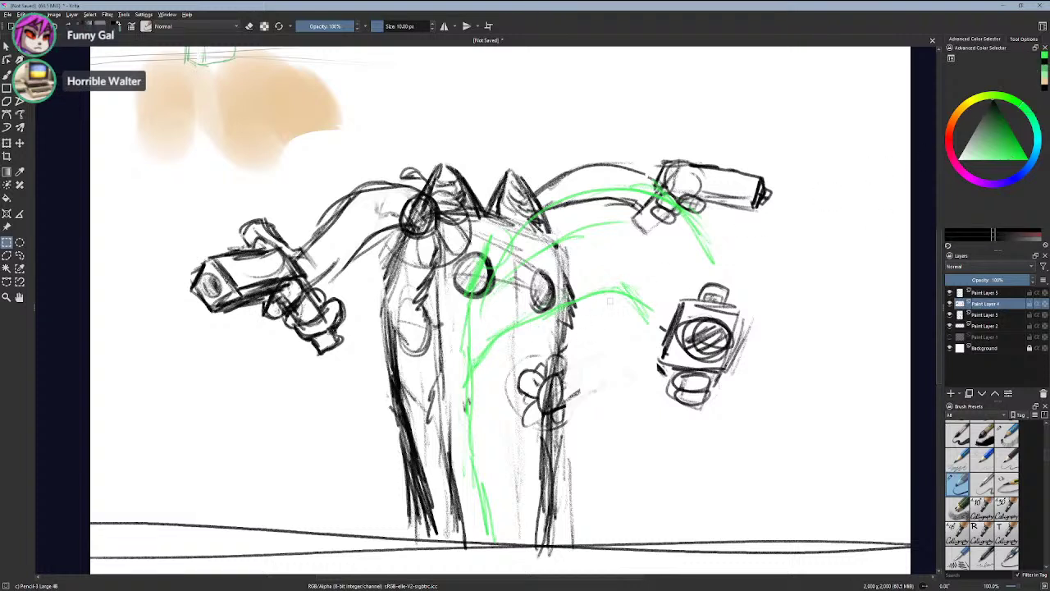
pyautogui.moveTo(584, 314); pyautogui.dragTo(561, 331)
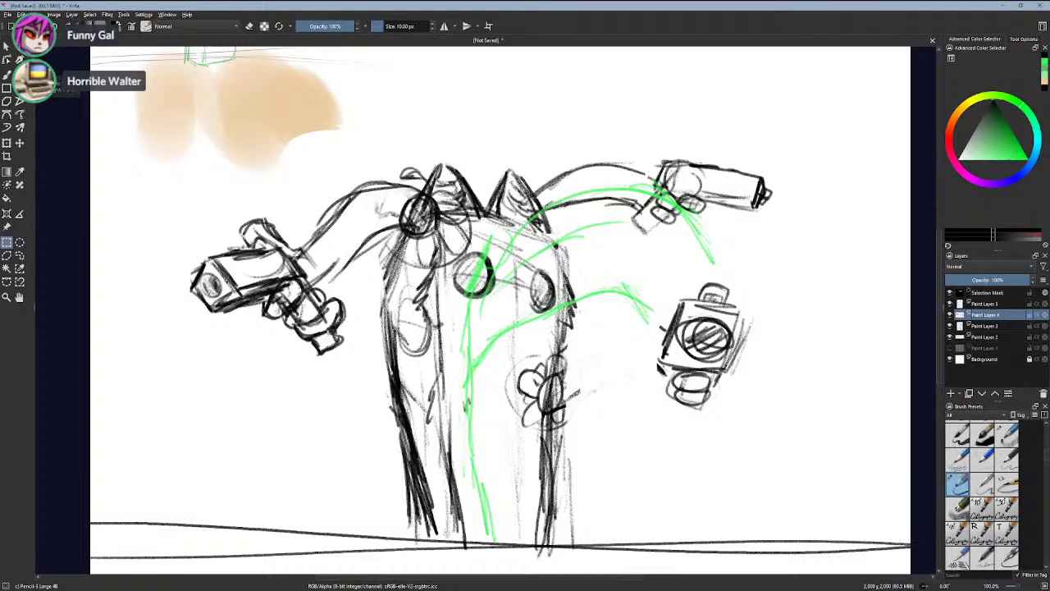
pyautogui.click(7, 74)
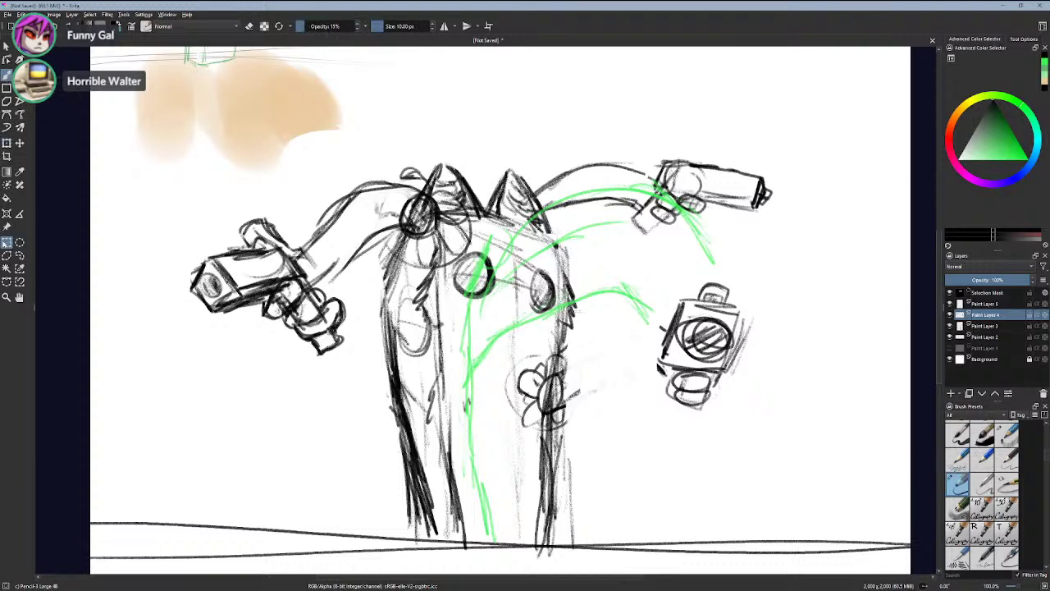
pyautogui.click(7, 242)
pyautogui.click(162, 174)
pyautogui.click(7, 75)
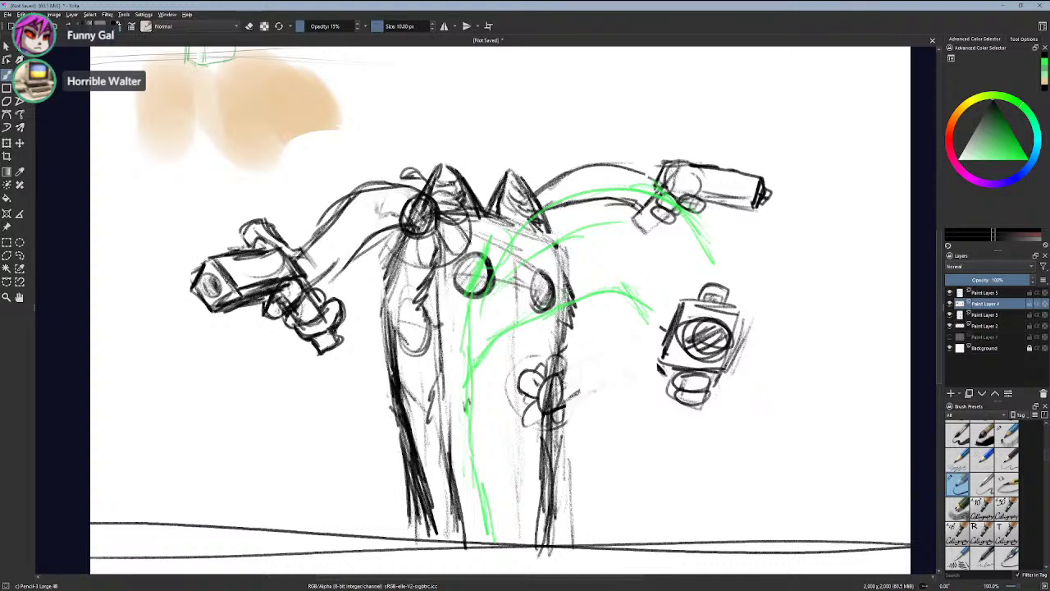
pyautogui.moveTo(563, 295); pyautogui.dragTo(607, 251)
pyautogui.hotkey('ctrl', 'z')
pyautogui.hotkey('ctrl', 'z')
pyautogui.moveTo(574, 284); pyautogui.dragTo(607, 251)
pyautogui.hotkey('ctrl', 'z')
pyautogui.hotkey('ctrl', 'z')
# - Try arched and bent arm outlines from the body's upper side to the front-facing gun, following the green arm guide
pyautogui.moveTo(563, 287)
pyautogui.mouseDown()
pyautogui.moveTo(611, 251)
pyautogui.moveTo(668, 287)
pyautogui.moveTo(676, 309)
pyautogui.mouseUp()
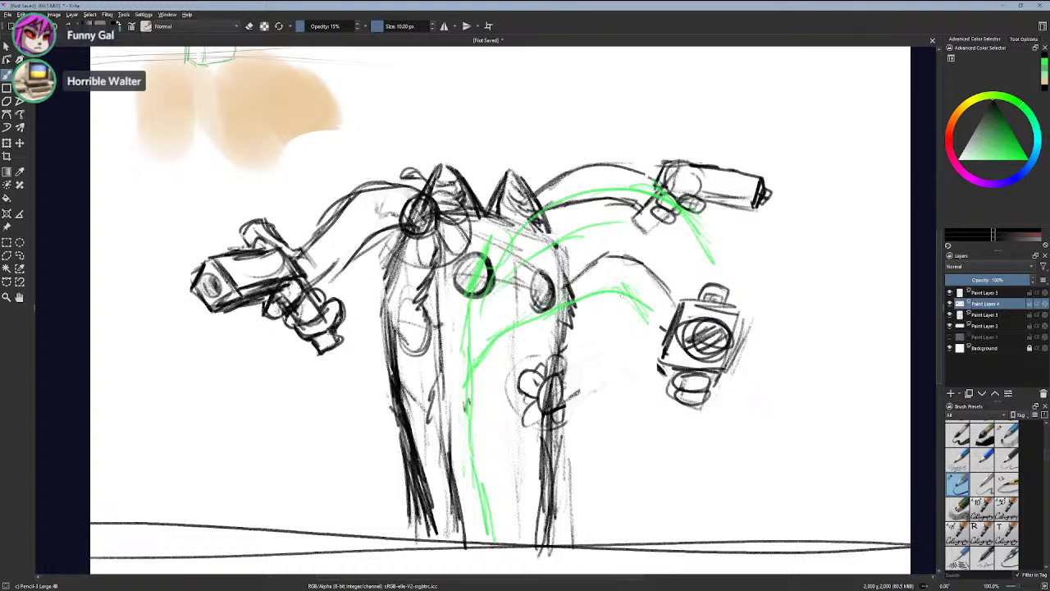
pyautogui.moveTo(572, 318); pyautogui.dragTo(602, 296)
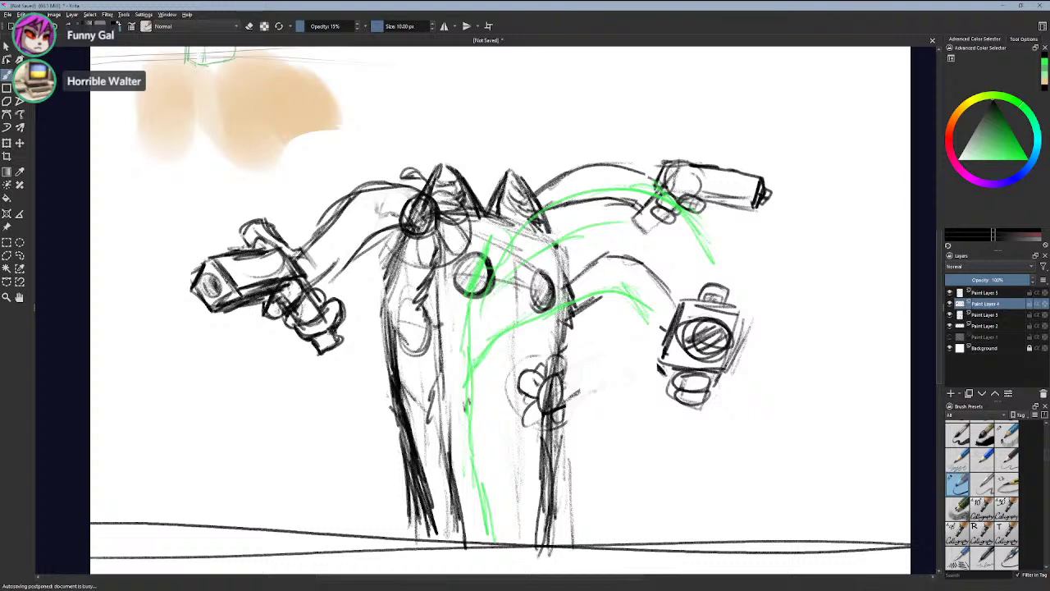
pyautogui.hotkey('ctrl', 'z')
pyautogui.hotkey('ctrl', 'z')
pyautogui.moveTo(559, 328); pyautogui.dragTo(608, 296)
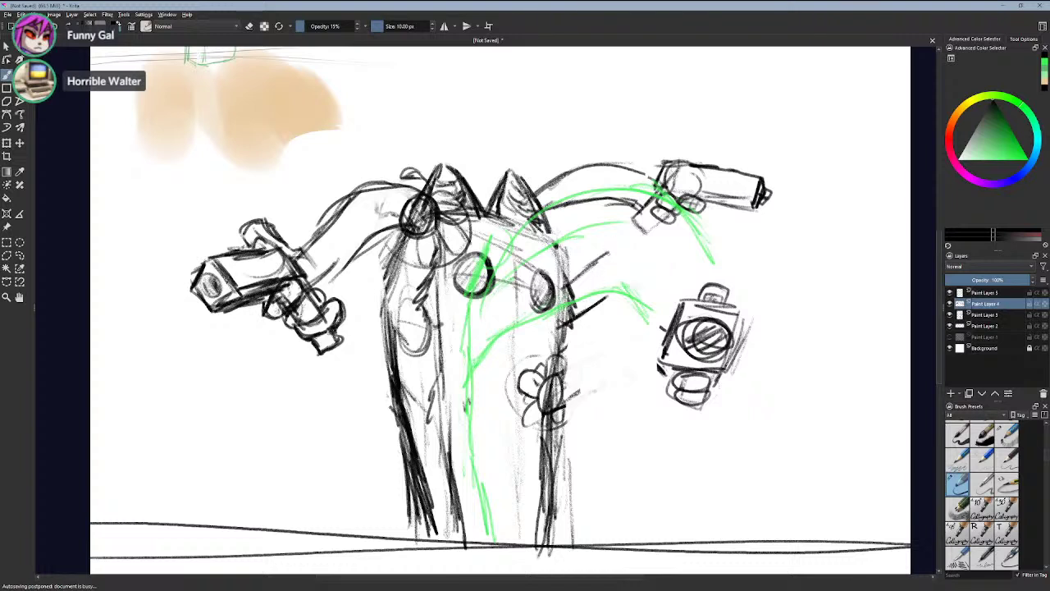
pyautogui.moveTo(607, 253)
pyautogui.mouseDown()
pyautogui.moveTo(662, 293)
pyautogui.moveTo(677, 313)
pyautogui.mouseUp()
pyautogui.moveTo(597, 295); pyautogui.dragTo(653, 353)
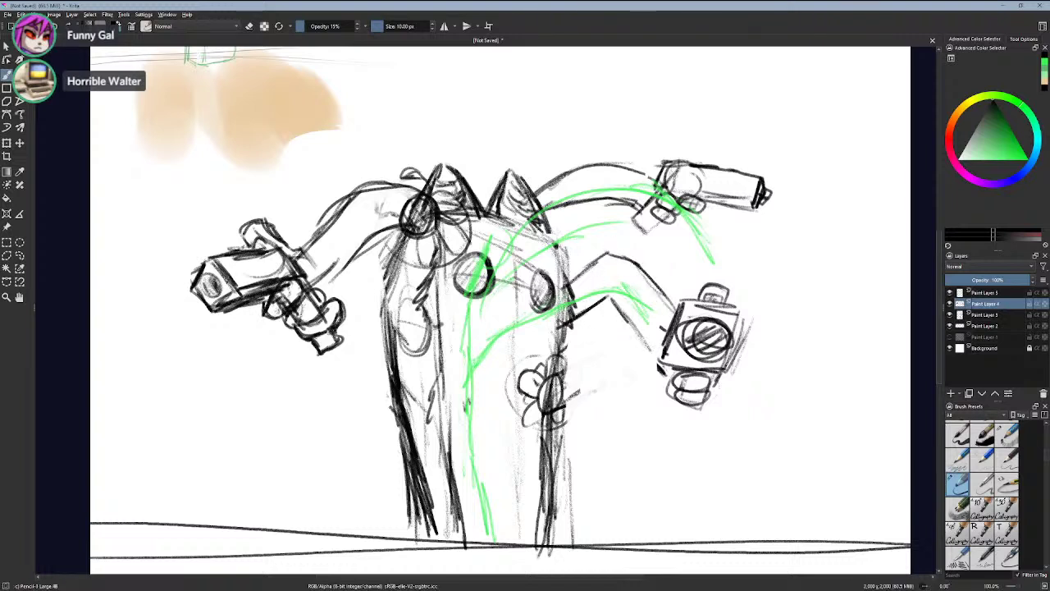
pyautogui.moveTo(624, 315); pyautogui.dragTo(654, 360)
pyautogui.hotkey('ctrl', 'z')
pyautogui.hotkey('ctrl', 'z')
pyautogui.hotkey('ctrl', 'z')
pyautogui.hotkey('ctrl', 'z')
# - Try a straight, downward-slanting arm from the body's side to the front-facing gun
pyautogui.moveTo(575, 301); pyautogui.dragTo(629, 323)
pyautogui.moveTo(567, 338); pyautogui.dragTo(612, 364)
pyautogui.hotkey('ctrl', 'z')
pyautogui.moveTo(565, 329); pyautogui.dragTo(661, 376)
pyautogui.moveTo(612, 316); pyautogui.dragTo(669, 343)
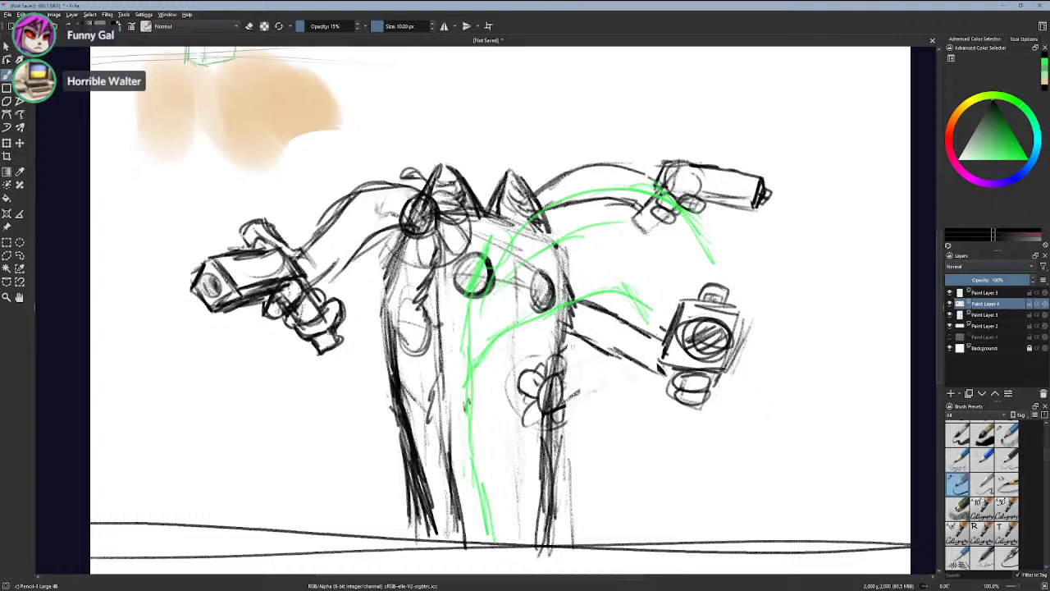
pyautogui.hotkey('ctrl', 'z')
pyautogui.hotkey('ctrl', 'z')
pyautogui.hotkey('ctrl', 'z')
pyautogui.hotkey('ctrl', 'z')
# - Draw the arm to the front-facing gun as two sagging lines from the body's side, darkening the bend near the gun
pyautogui.moveTo(565, 303)
pyautogui.mouseDown()
pyautogui.moveTo(602, 312)
pyautogui.moveTo(589, 317)
pyautogui.moveTo(608, 328)
pyautogui.mouseUp()
pyautogui.hotkey('ctrl', 'z')
pyautogui.moveTo(565, 349)
pyautogui.mouseDown()
pyautogui.moveTo(574, 359)
pyautogui.moveTo(658, 360)
pyautogui.mouseUp()
pyautogui.hotkey('ctrl', 'z')
pyautogui.moveTo(588, 368); pyautogui.dragTo(666, 375)
pyautogui.moveTo(608, 335); pyautogui.dragTo(638, 338)
pyautogui.moveTo(621, 336); pyautogui.dragTo(679, 356)
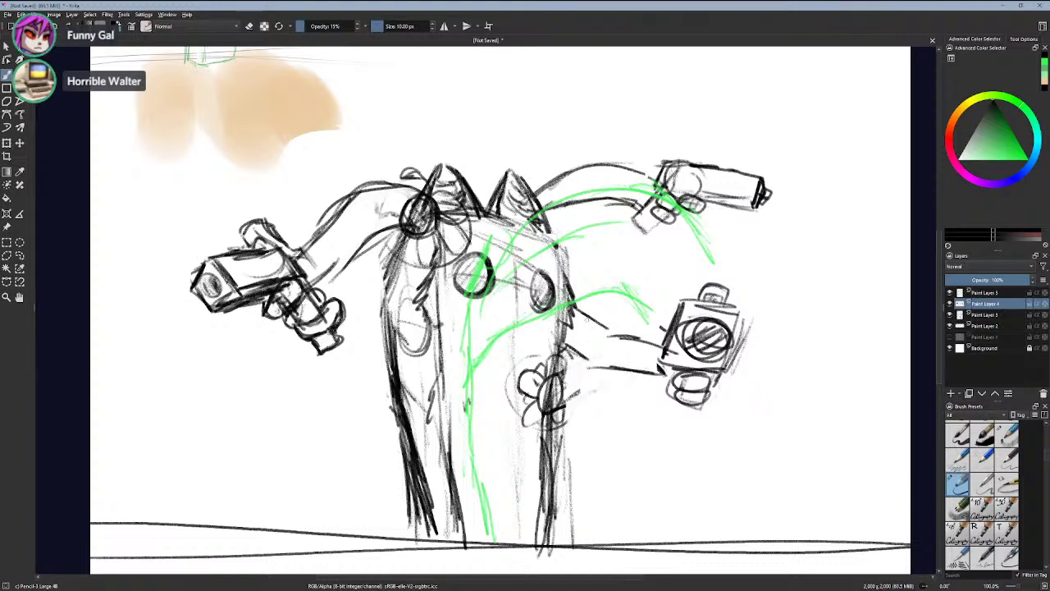
pyautogui.moveTo(576, 307); pyautogui.dragTo(643, 346)
pyautogui.moveTo(560, 335); pyautogui.dragTo(676, 382)
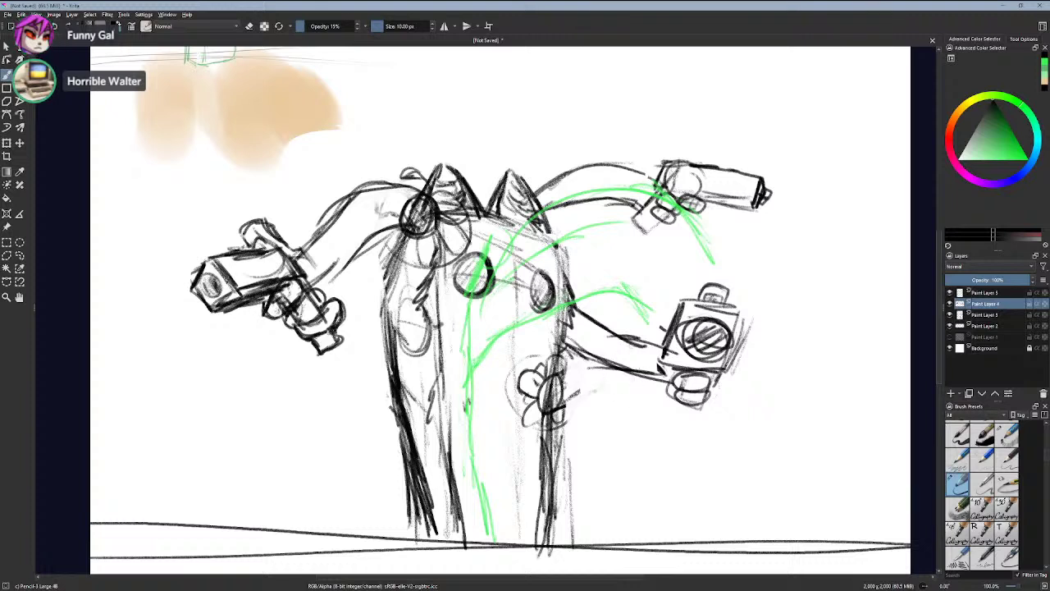
pyautogui.moveTo(616, 344)
pyautogui.mouseDown()
pyautogui.moveTo(663, 335)
pyautogui.moveTo(625, 339)
pyautogui.moveTo(637, 337)
pyautogui.mouseUp()
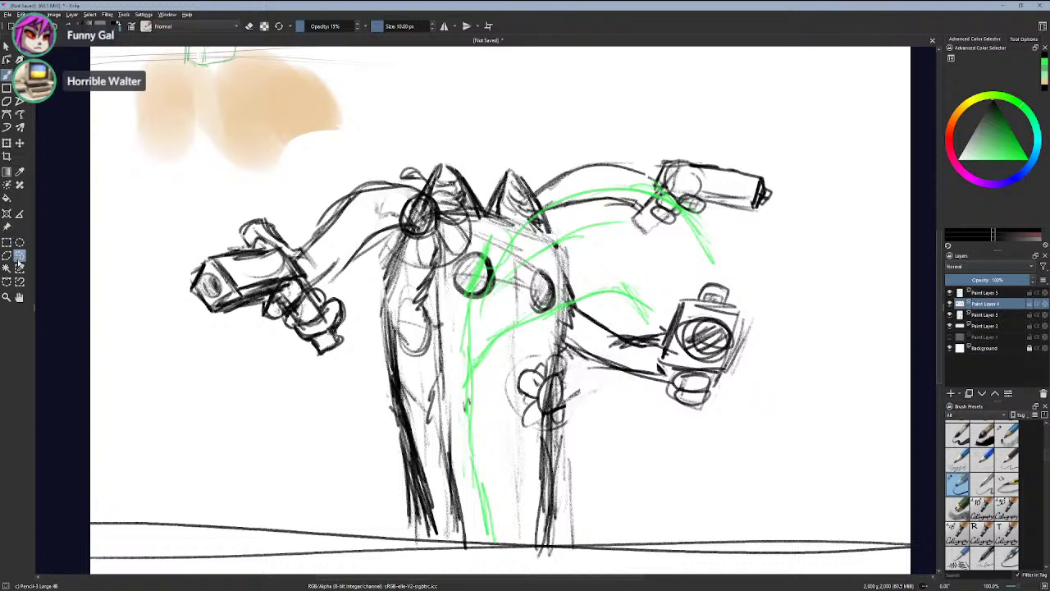
# - Hide the green guides on Paint Layer 5, keeping Paint Layer 4 active with the freehand brush
pyautogui.click(20, 256)
pyautogui.click(6, 75)
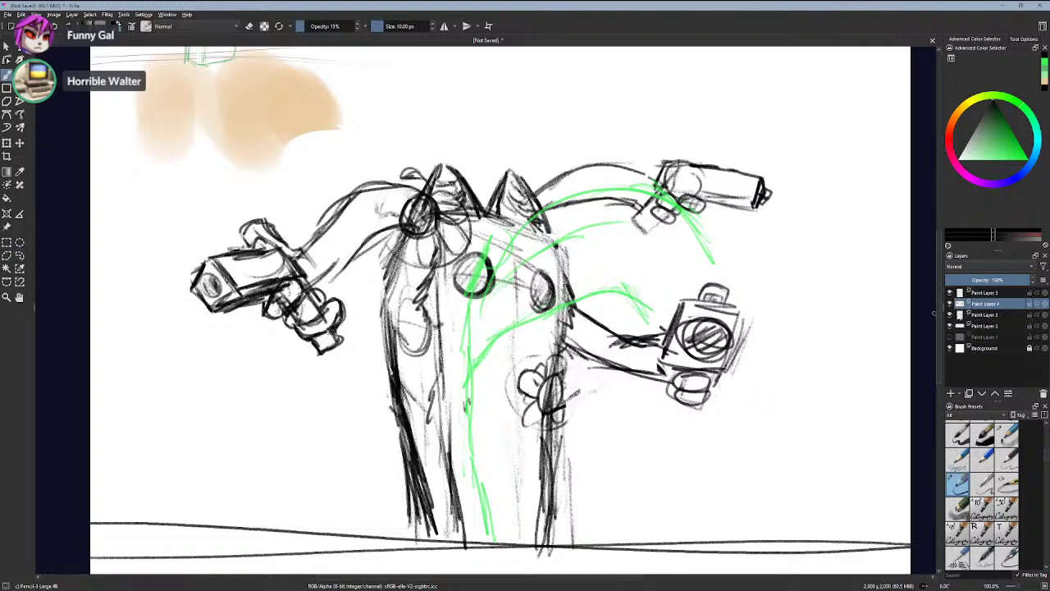
pyautogui.click(949, 315)
pyautogui.click(950, 315)
pyautogui.click(950, 293)
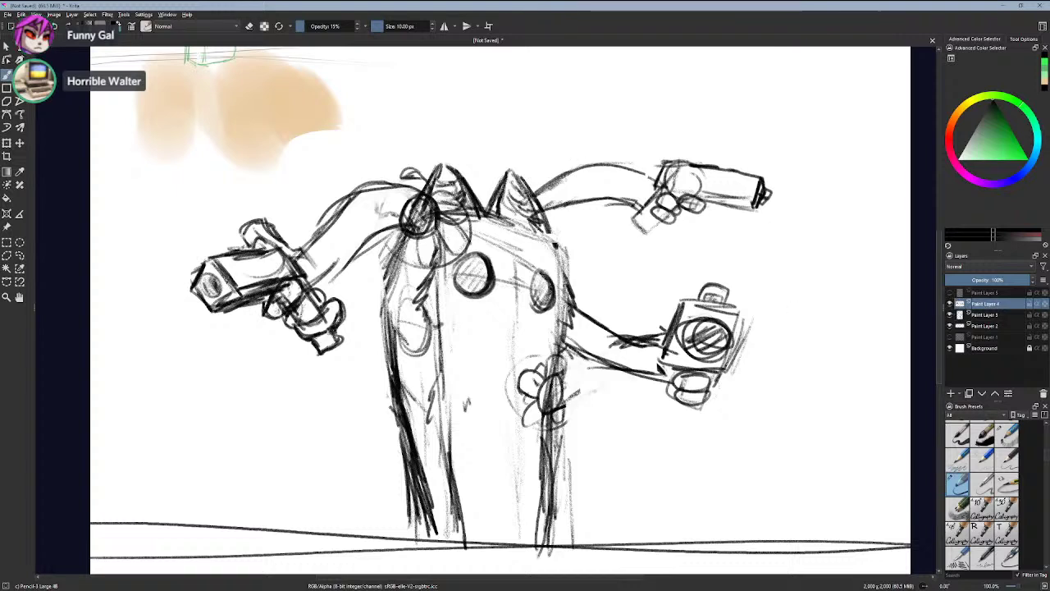
# - Darken the upper and lower outlines of the arm between the cat ear and the side-view gun
pyautogui.moveTo(545, 189)
pyautogui.mouseDown()
pyautogui.moveTo(601, 159)
pyautogui.moveTo(650, 180)
pyautogui.moveTo(587, 195)
pyautogui.moveTo(640, 188)
pyautogui.mouseUp()
pyautogui.moveTo(572, 205); pyautogui.dragTo(621, 198)
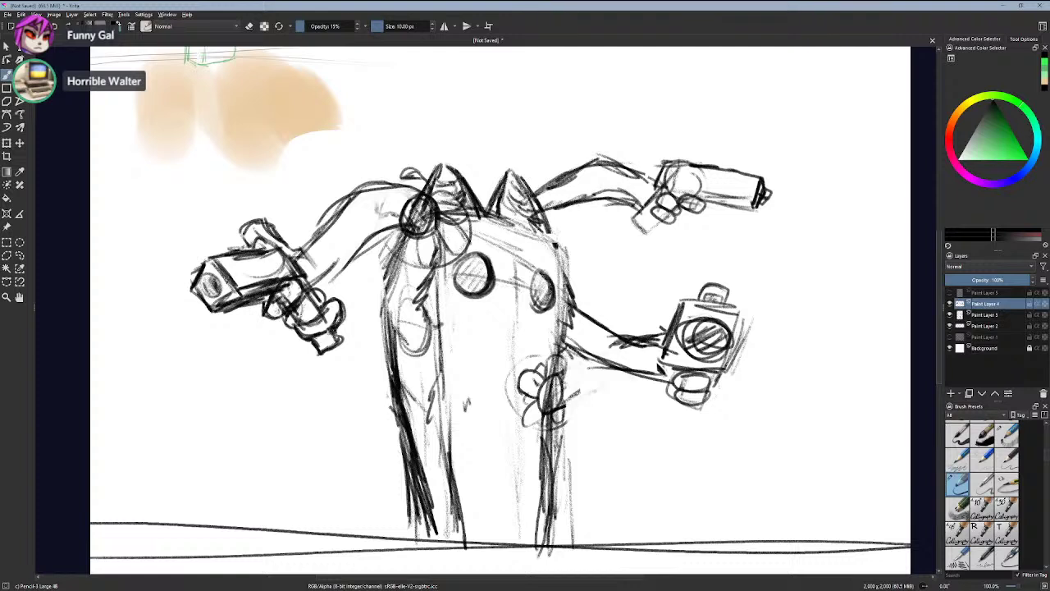
pyautogui.hotkey('ctrl', 'z')
pyautogui.hotkey('ctrl', 'z')
pyautogui.moveTo(551, 211); pyautogui.dragTo(623, 197)
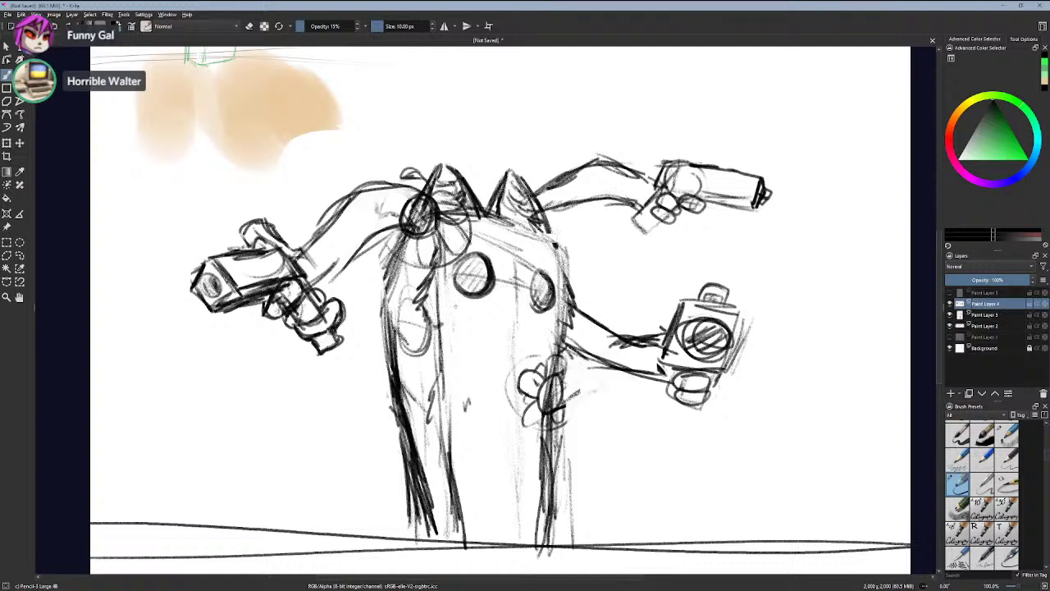
# - Scatter small spine marks across the torso and short droplet-like marks beside the head and above the ear
pyautogui.moveTo(455, 305)
pyautogui.mouseDown()
pyautogui.moveTo(484, 315)
pyautogui.moveTo(474, 312)
pyautogui.mouseUp()
pyautogui.hotkey('ctrl', 'z')
pyautogui.hotkey('ctrl', 'z')
pyautogui.moveTo(583, 261)
pyautogui.mouseDown()
pyautogui.moveTo(596, 258)
pyautogui.moveTo(577, 264)
pyautogui.moveTo(580, 244)
pyautogui.mouseUp()
pyautogui.hotkey('ctrl', 'z')
pyautogui.moveTo(431, 152)
pyautogui.mouseDown()
pyautogui.moveTo(420, 149)
pyautogui.moveTo(430, 151)
pyautogui.mouseUp()
pyautogui.moveTo(485, 368); pyautogui.dragTo(489, 380)
pyautogui.moveTo(508, 435); pyautogui.dragTo(520, 443)
# - Try to thicken the curved outlines of the arm between the head flower and the angled gun
pyautogui.moveTo(246, 260)
pyautogui.mouseDown()
pyautogui.moveTo(256, 266)
pyautogui.moveTo(253, 220)
pyautogui.moveTo(297, 238)
pyautogui.moveTo(341, 197)
pyautogui.moveTo(417, 197)
pyautogui.mouseUp()
pyautogui.moveTo(354, 205)
pyautogui.mouseDown()
pyautogui.moveTo(400, 198)
pyautogui.moveTo(356, 239)
pyautogui.moveTo(358, 210)
pyautogui.mouseUp()
pyautogui.moveTo(330, 277)
pyautogui.mouseDown()
pyautogui.moveTo(375, 233)
pyautogui.moveTo(333, 266)
pyautogui.mouseUp()
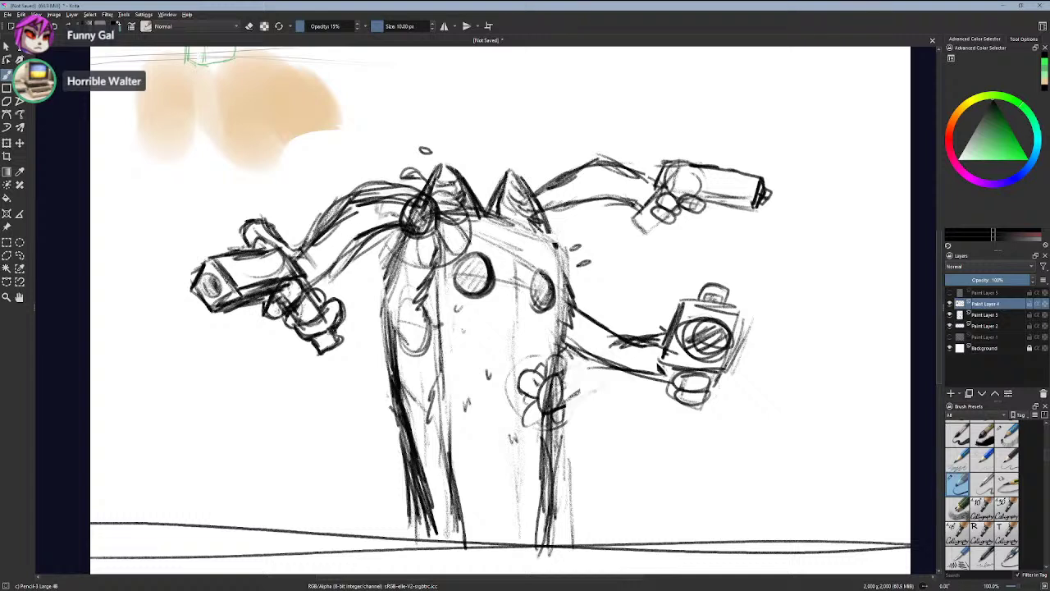
pyautogui.hotkey('ctrl', 'z')
pyautogui.hotkey('ctrl', 'z')
pyautogui.hotkey('ctrl', 'z')
pyautogui.moveTo(338, 203); pyautogui.dragTo(419, 195)
pyautogui.moveTo(302, 239); pyautogui.dragTo(327, 210)
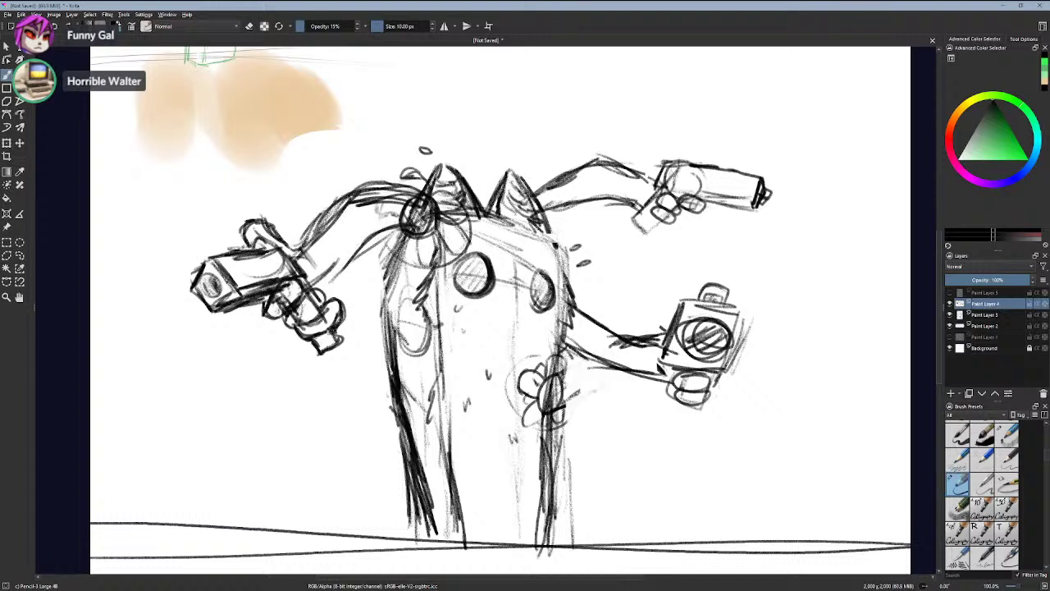
pyautogui.moveTo(324, 274); pyautogui.dragTo(362, 241)
pyautogui.hotkey('ctrl', 'z')
pyautogui.hotkey('ctrl', 'z')
pyautogui.hotkey('ctrl', 'z')
pyautogui.hotkey('ctrl', 'z')
pyautogui.hotkey('ctrl', 'z')
pyautogui.moveTo(297, 248); pyautogui.dragTo(415, 195)
pyautogui.hotkey('ctrl', 'z')
pyautogui.hotkey('ctrl', 'z')
pyautogui.hotkey('ctrl', 'z')
pyautogui.hotkey('ctrl', 'z')
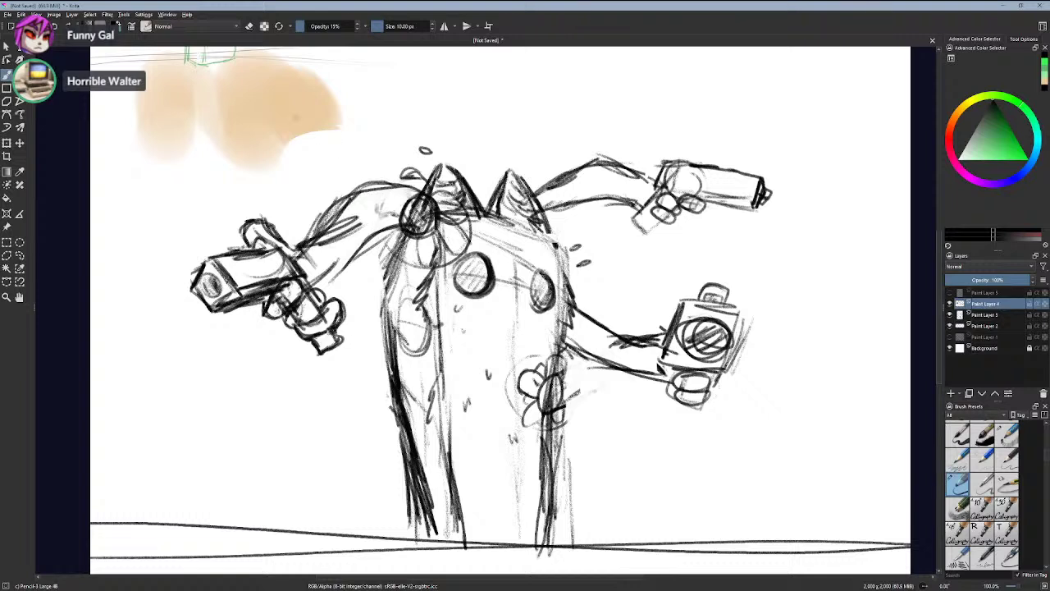
# - Erase the curved arm between the head flower and the angled gun with an eraser of about 150 px, and return to drawing
pyautogui.click(250, 28)
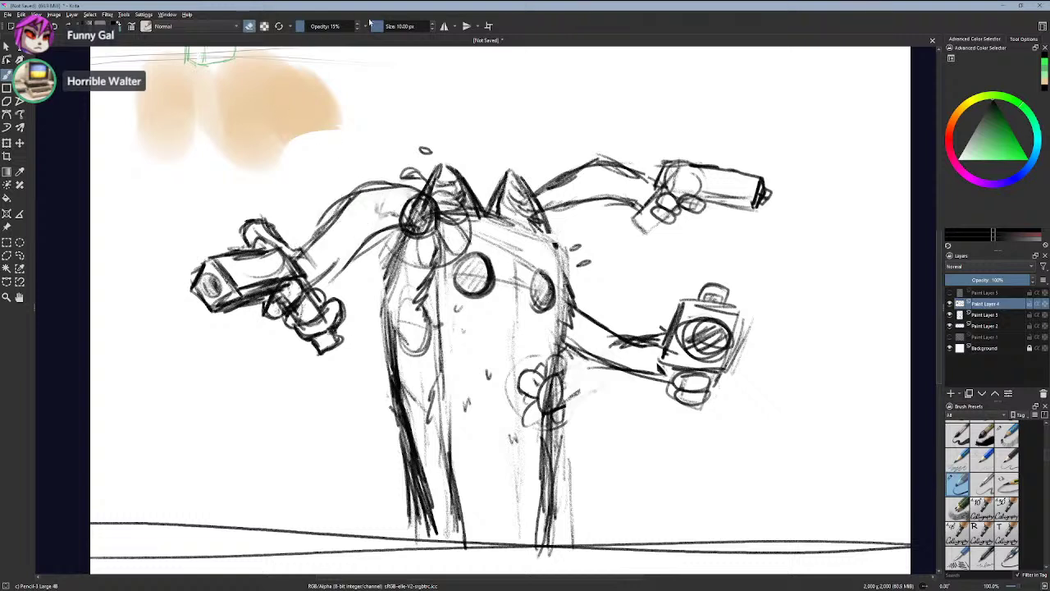
pyautogui.click(402, 28)
pyautogui.moveTo(319, 199)
pyautogui.mouseDown()
pyautogui.moveTo(363, 180)
pyautogui.moveTo(387, 186)
pyautogui.moveTo(322, 214)
pyautogui.moveTo(325, 228)
pyautogui.moveTo(307, 250)
pyautogui.mouseUp()
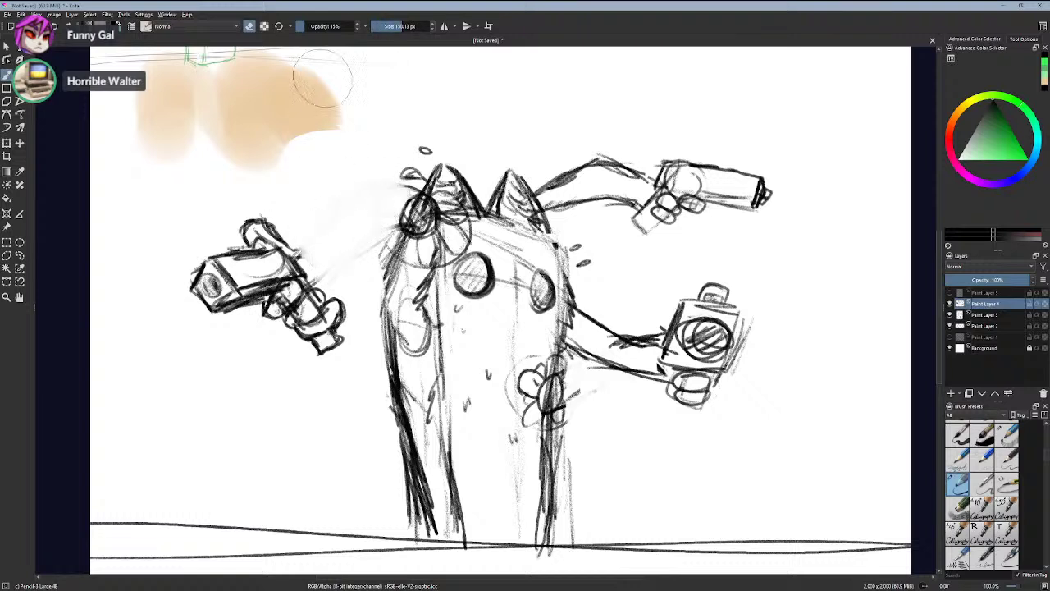
pyautogui.click(249, 27)
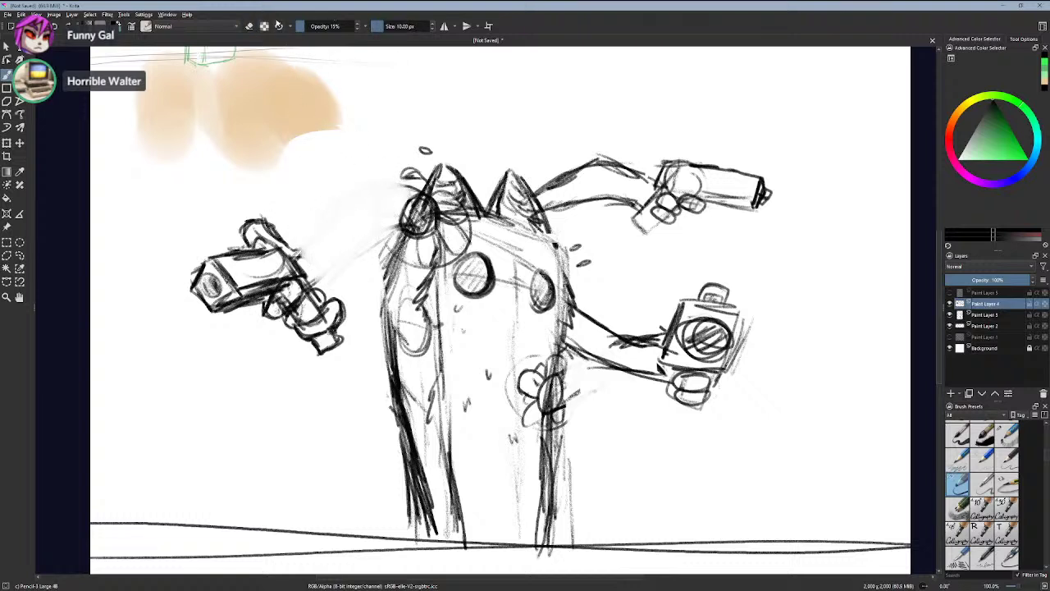
# - Redraw the arm to the angled gun with two straighter outlines running down from the head flower
pyautogui.moveTo(417, 194)
pyautogui.mouseDown()
pyautogui.moveTo(308, 251)
pyautogui.moveTo(357, 226)
pyautogui.moveTo(374, 250)
pyautogui.moveTo(410, 228)
pyautogui.moveTo(313, 239)
pyautogui.moveTo(292, 254)
pyautogui.mouseUp()
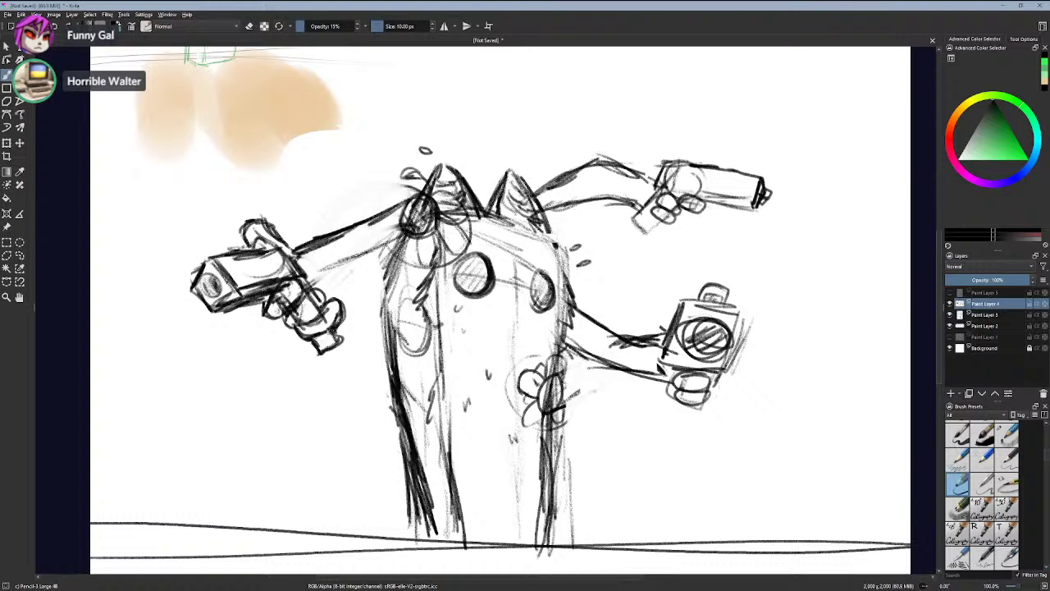
pyautogui.moveTo(324, 287); pyautogui.dragTo(408, 231)
pyautogui.moveTo(352, 269); pyautogui.dragTo(402, 234)
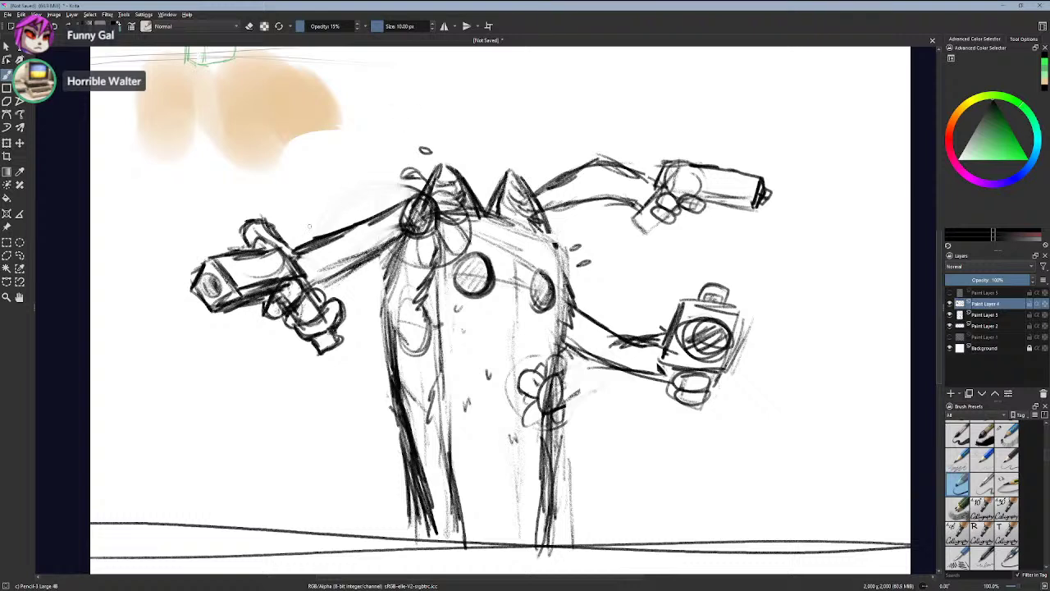
pyautogui.moveTo(417, 191); pyautogui.dragTo(371, 216)
pyautogui.hotkey('ctrl', 'z')
# - Thicken both outlines of the straightened arm, strengthening the shoulder and the stretch next to the angled gun's hand
pyautogui.moveTo(418, 189)
pyautogui.mouseDown()
pyautogui.moveTo(318, 248)
pyautogui.moveTo(330, 285)
pyautogui.moveTo(319, 292)
pyautogui.mouseUp()
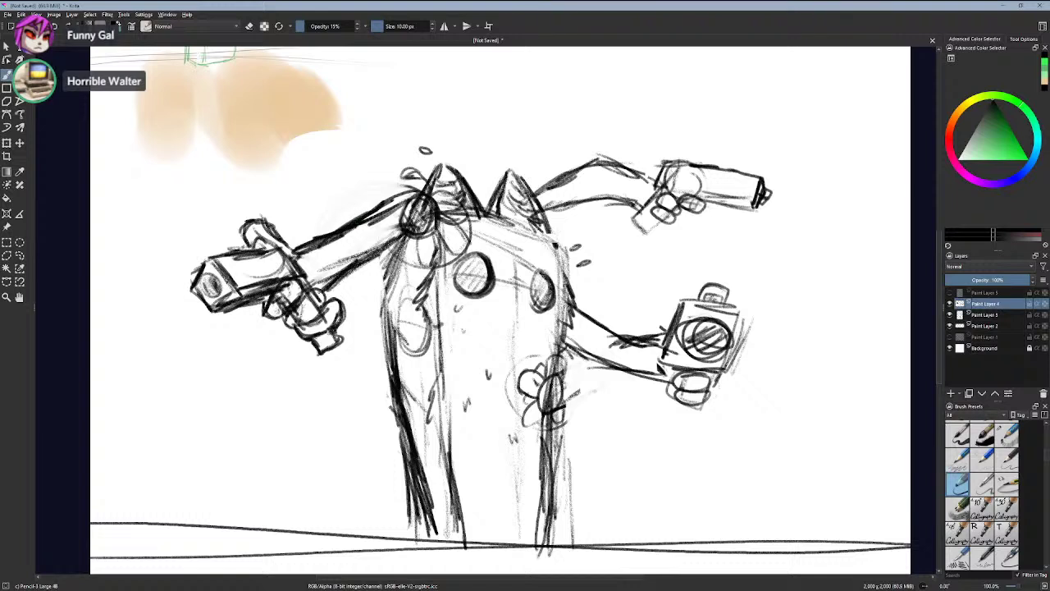
pyautogui.moveTo(370, 260); pyautogui.dragTo(335, 288)
pyautogui.moveTo(362, 267); pyautogui.dragTo(326, 296)
pyautogui.moveTo(387, 203)
pyautogui.mouseDown()
pyautogui.moveTo(418, 198)
pyautogui.moveTo(370, 225)
pyautogui.mouseUp()
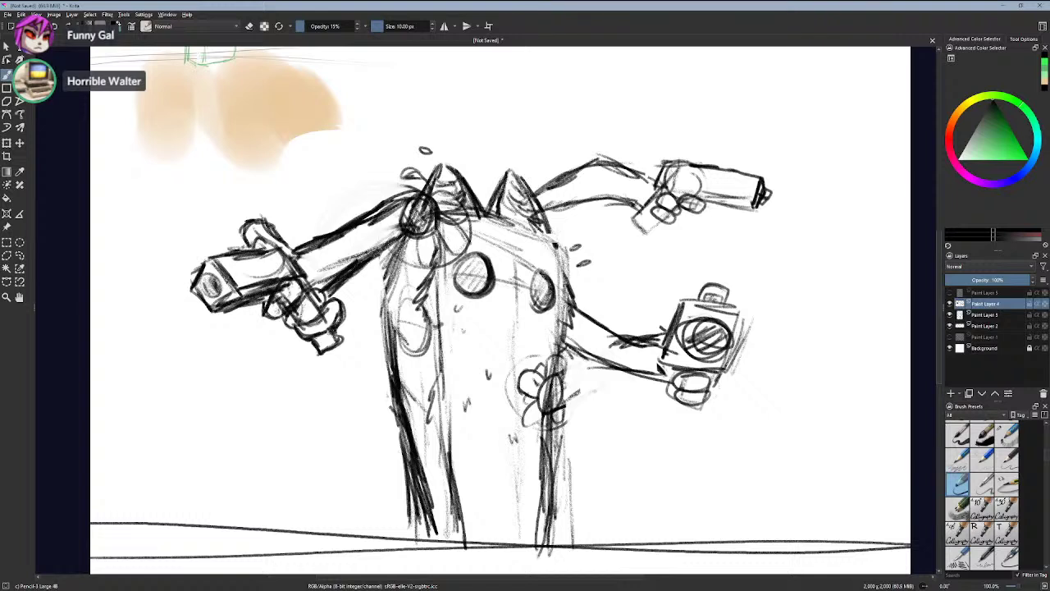
pyautogui.moveTo(421, 202)
pyautogui.mouseDown()
pyautogui.moveTo(438, 218)
pyautogui.moveTo(358, 263)
pyautogui.mouseUp()
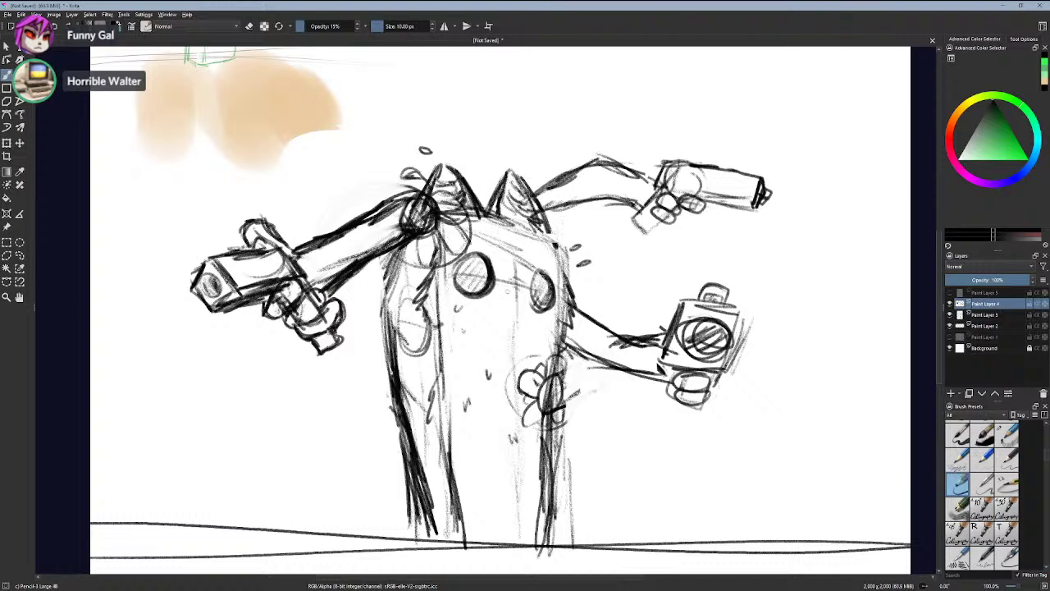
# - Try a small inverted-V mouth between the eyes, with curved brow lines above them
pyautogui.moveTo(499, 304); pyautogui.dragTo(540, 327)
pyautogui.hotkey('ctrl', 'z')
pyautogui.hotkey('ctrl', 'z')
pyautogui.moveTo(496, 295)
pyautogui.mouseDown()
pyautogui.moveTo(525, 295)
pyautogui.moveTo(510, 318)
pyautogui.moveTo(527, 307)
pyautogui.mouseUp()
pyautogui.hotkey('ctrl', 'z')
pyautogui.moveTo(490, 304)
pyautogui.mouseDown()
pyautogui.moveTo(517, 301)
pyautogui.moveTo(492, 322)
pyautogui.moveTo(534, 330)
pyautogui.mouseUp()
pyautogui.hotkey('ctrl', 'z')
pyautogui.hotkey('ctrl', 'z')
pyautogui.hotkey('ctrl', 'z')
pyautogui.moveTo(515, 301); pyautogui.dragTo(525, 319)
pyautogui.hotkey('ctrl', 'z')
pyautogui.moveTo(529, 247); pyautogui.dragTo(575, 273)
pyautogui.hotkey('ctrl', 'z')
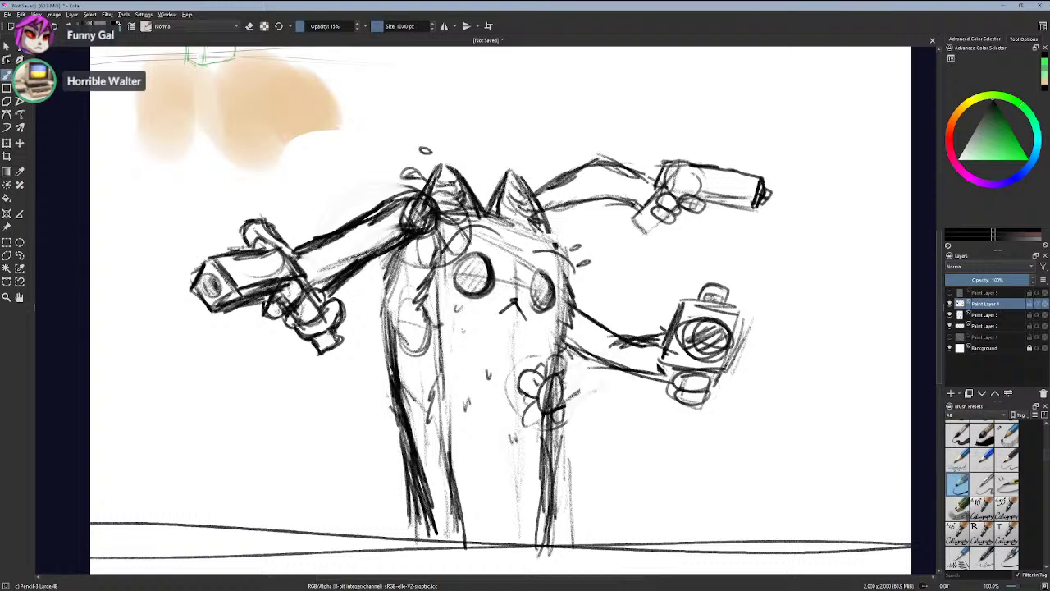
pyautogui.hotkey('ctrl', 'z')
pyautogui.hotkey('ctrl', 'z')
pyautogui.hotkey('ctrl', 'z')
pyautogui.hotkey('ctrl', 'z')
pyautogui.hotkey('ctrl', 'z')
# - Try a wider slanted mouth below the eyes, along with other brow and lower face lines
pyautogui.moveTo(510, 287); pyautogui.dragTo(546, 323)
pyautogui.hotkey('ctrl', 'z')
pyautogui.moveTo(515, 289)
pyautogui.mouseDown()
pyautogui.moveTo(485, 306)
pyautogui.moveTo(520, 301)
pyautogui.moveTo(536, 325)
pyautogui.mouseUp()
pyautogui.hotkey('ctrl', 'z')
pyautogui.moveTo(514, 291)
pyautogui.mouseDown()
pyautogui.moveTo(530, 307)
pyautogui.moveTo(484, 305)
pyautogui.moveTo(530, 310)
pyautogui.mouseUp()
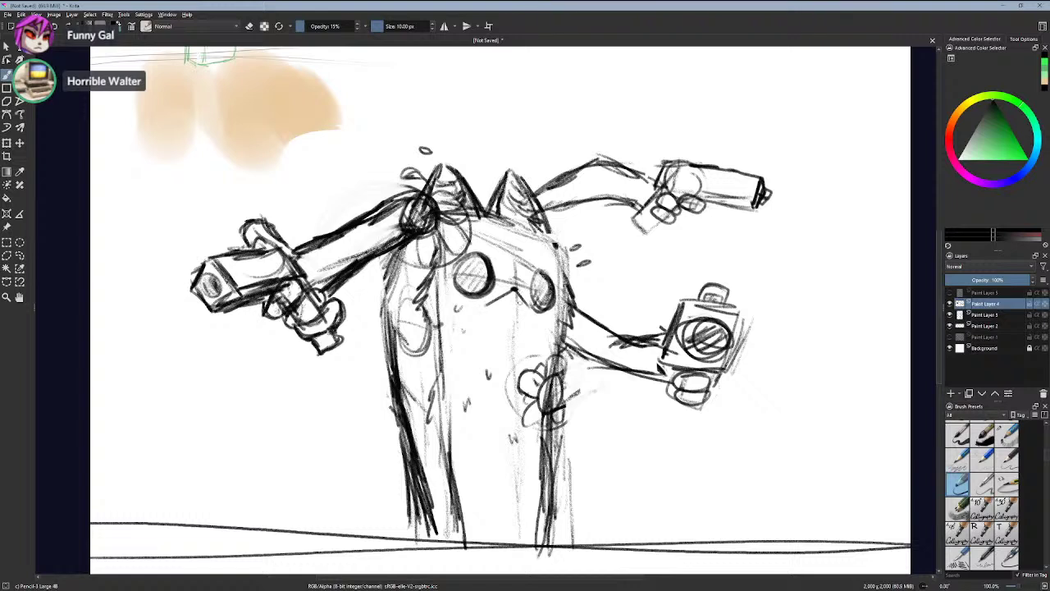
pyautogui.moveTo(492, 297); pyautogui.dragTo(482, 310)
pyautogui.moveTo(453, 252); pyautogui.dragTo(517, 253)
pyautogui.hotkey('ctrl', 'z')
pyautogui.moveTo(438, 260)
pyautogui.mouseDown()
pyautogui.moveTo(505, 241)
pyautogui.moveTo(471, 219)
pyautogui.moveTo(554, 257)
pyautogui.mouseUp()
pyautogui.hotkey('ctrl', 'z')
pyautogui.hotkey('ctrl', 'z')
pyautogui.hotkey('ctrl', 'z')
pyautogui.hotkey('ctrl', 'z')
pyautogui.hotkey('ctrl', 'z')
pyautogui.hotkey('ctrl', 'z')
pyautogui.hotkey('ctrl', 'z')
pyautogui.moveTo(464, 315)
pyautogui.mouseDown()
pyautogui.moveTo(499, 293)
pyautogui.moveTo(515, 304)
pyautogui.moveTo(490, 306)
pyautogui.moveTo(531, 313)
pyautogui.mouseUp()
pyautogui.hotkey('ctrl', 'z')
pyautogui.hotkey('ctrl', 'z')
pyautogui.hotkey('ctrl', 'z')
# - Draw a small dark nose between the eyes with a downturned mouth line spreading to either side
pyautogui.click(507, 292)
pyautogui.hotkey('ctrl', 'z')
pyautogui.moveTo(516, 292)
pyautogui.mouseDown()
pyautogui.moveTo(489, 311)
pyautogui.moveTo(528, 310)
pyautogui.mouseUp()
pyautogui.hotkey('ctrl', 'z')
pyautogui.moveTo(463, 290); pyautogui.dragTo(545, 310)
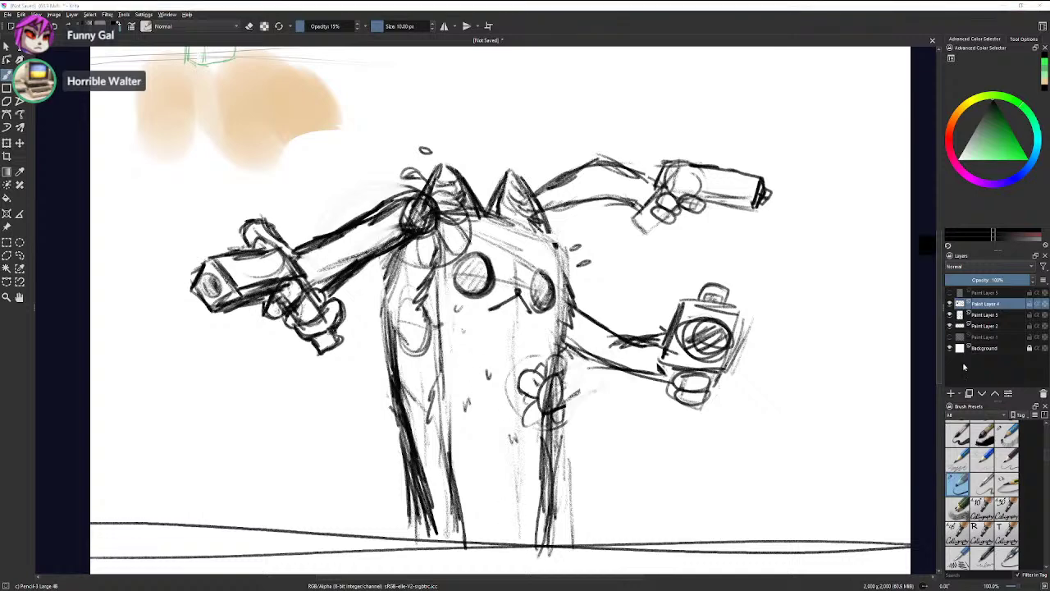
# - Save the drawing as a Krita document named CATCUS in the Pictures folder
pyautogui.hotkey('ctrl', 's')
pyautogui.write('CATCUS')
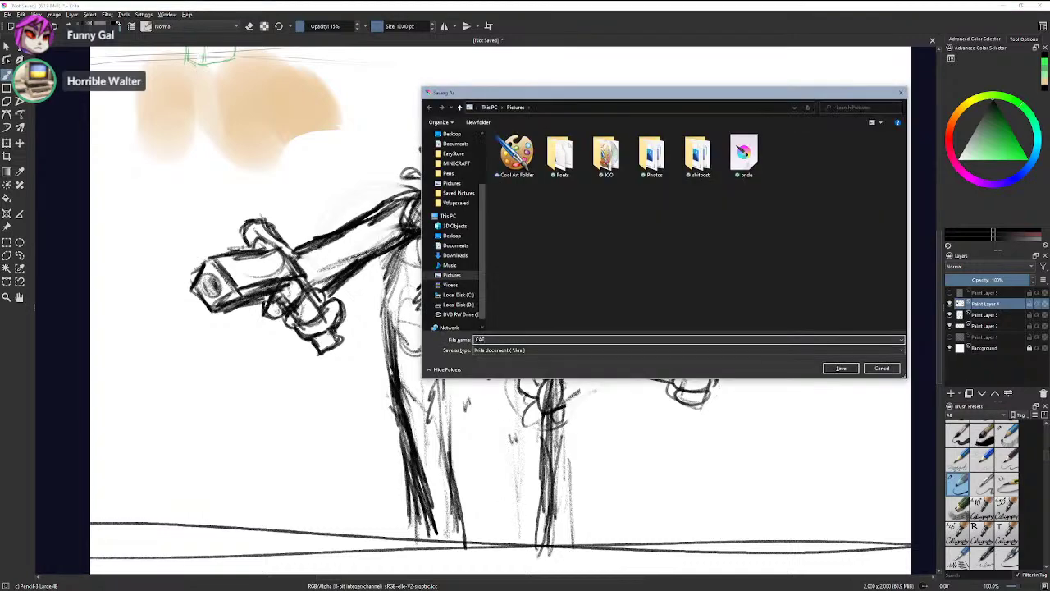
pyautogui.press('Return')
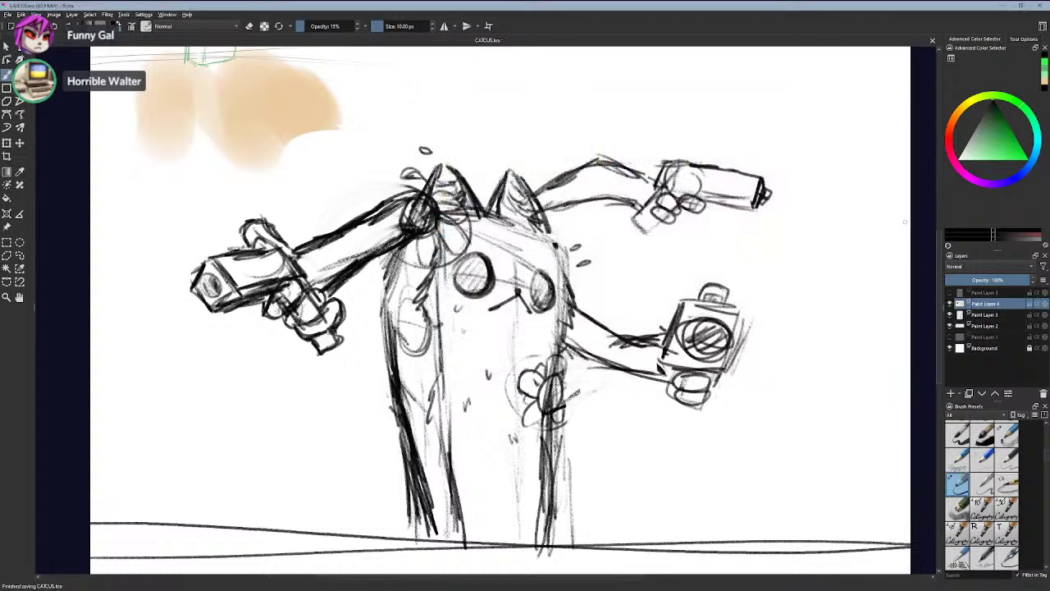
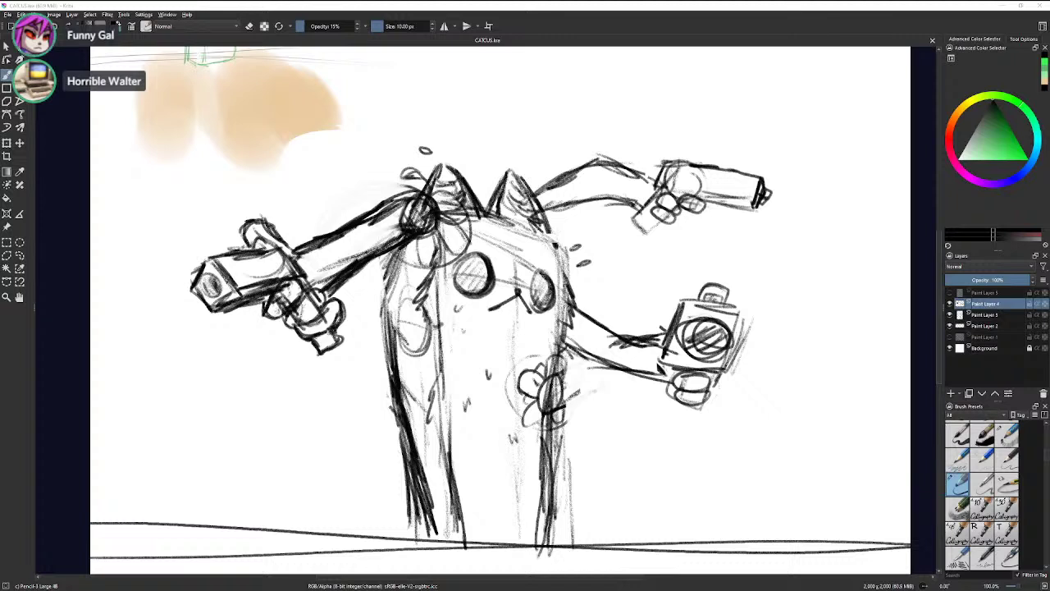
# - Switch to Streamlabs Desktop to check the live stream, and return to the CATCUS drawing in Krita
pyautogui.hotkey('alt', 'Tab')
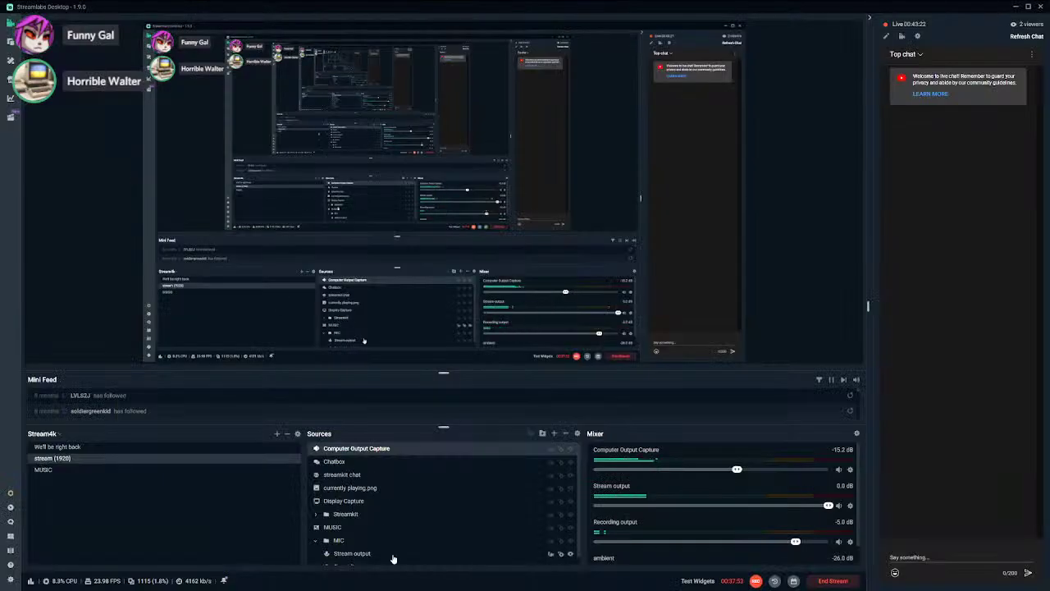
pyautogui.moveTo(444, 585)
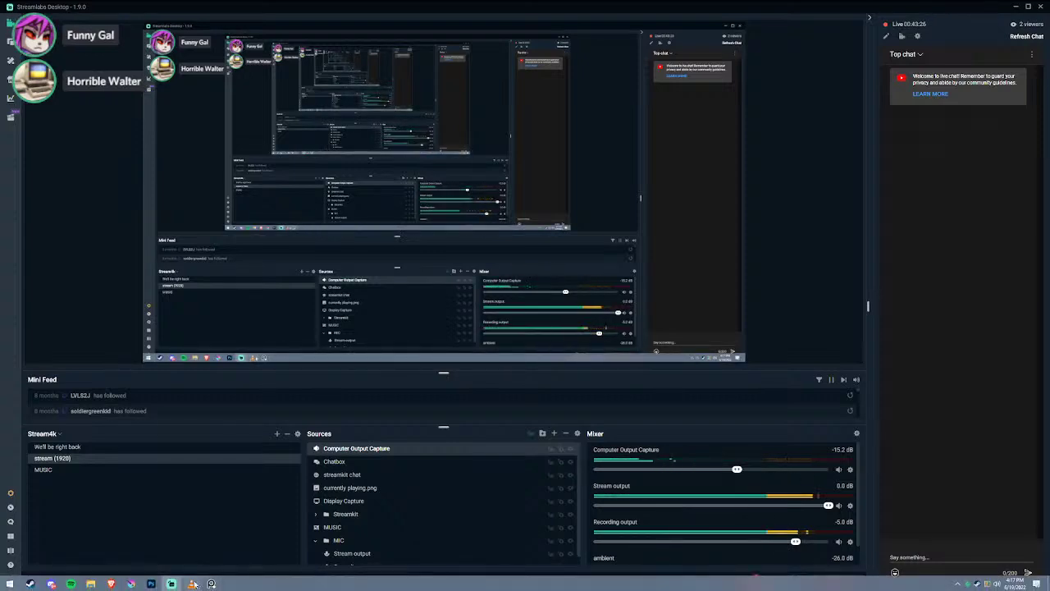
pyautogui.moveTo(158, 585)
pyautogui.moveTo(111, 583)
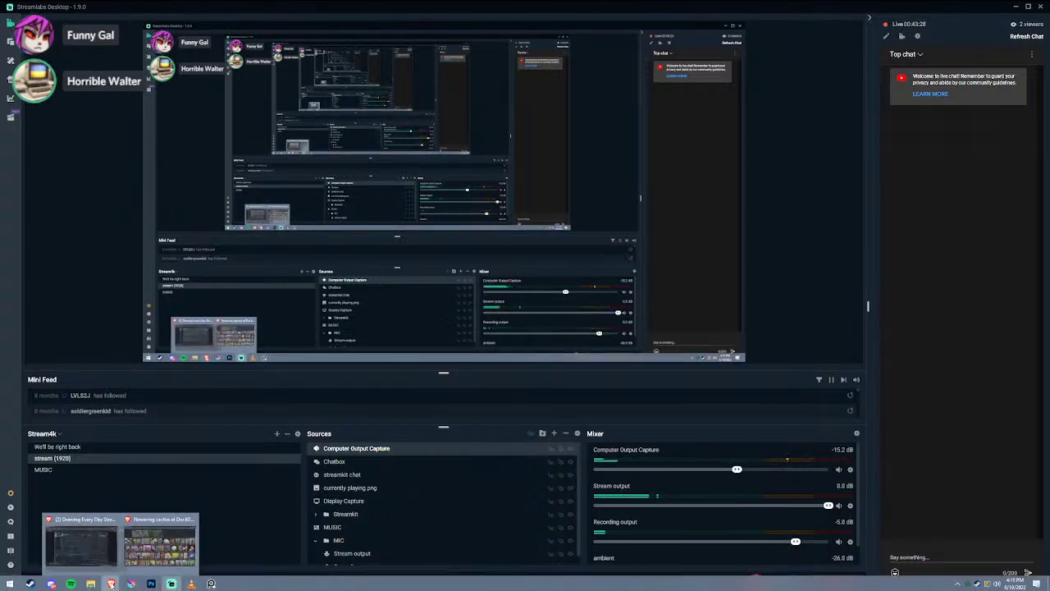
pyautogui.moveTo(112, 561)
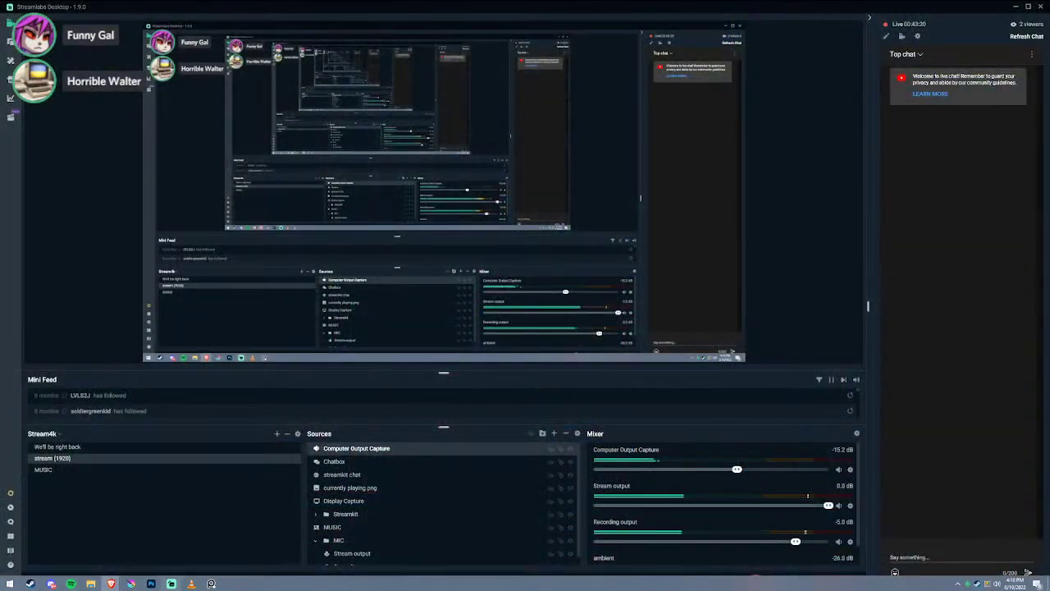
pyautogui.moveTo(203, 585)
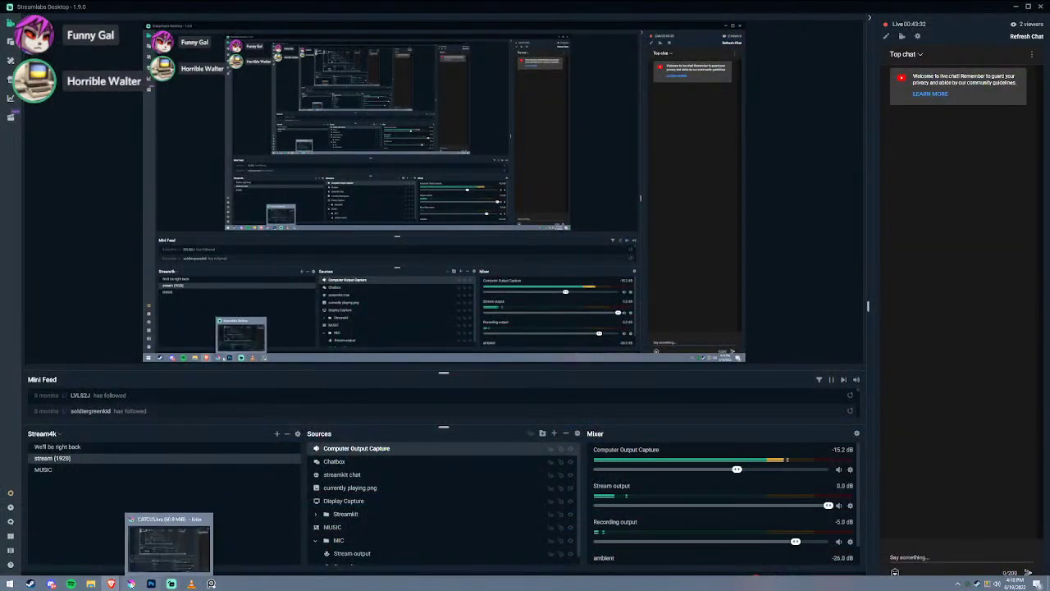
pyautogui.click(131, 583)
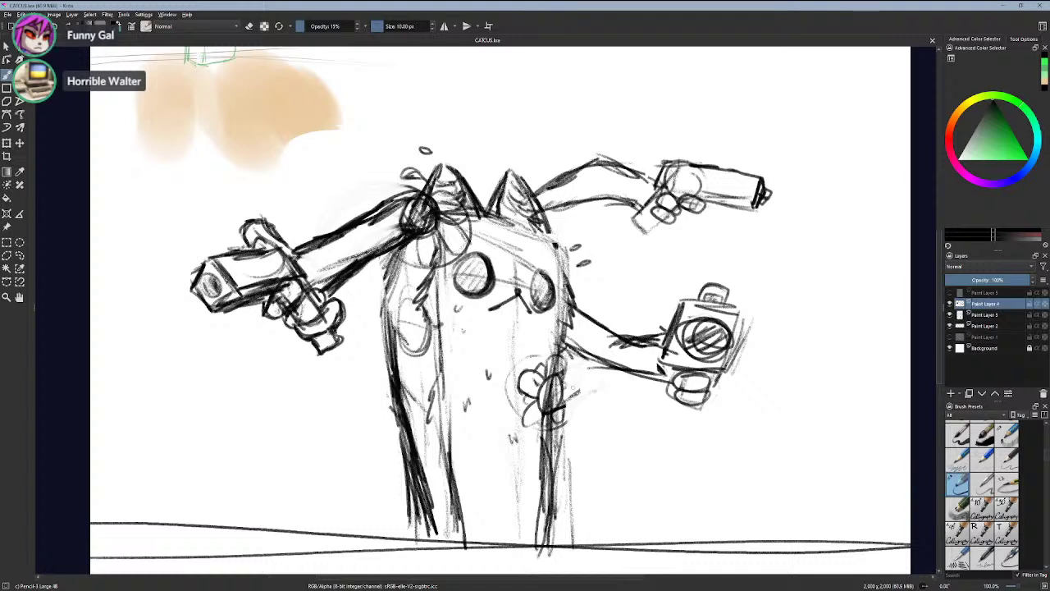
# - Sketch the first rounded petals of a flower on the cactus's front edge, opposite the existing flower
pyautogui.click(950, 304)
pyautogui.click(950, 304)
pyautogui.moveTo(449, 369)
pyautogui.mouseDown()
pyautogui.moveTo(428, 345)
pyautogui.moveTo(456, 373)
pyautogui.moveTo(424, 389)
pyautogui.moveTo(484, 370)
pyautogui.moveTo(487, 393)
pyautogui.moveTo(459, 388)
pyautogui.moveTo(449, 356)
pyautogui.moveTo(417, 364)
pyautogui.moveTo(434, 350)
pyautogui.moveTo(410, 366)
pyautogui.moveTo(417, 373)
pyautogui.moveTo(433, 363)
pyautogui.moveTo(415, 360)
pyautogui.moveTo(430, 365)
pyautogui.moveTo(422, 371)
pyautogui.moveTo(414, 366)
pyautogui.moveTo(450, 348)
pyautogui.mouseUp()
pyautogui.hotkey('ctrl', 'z')
pyautogui.hotkey('ctrl', 'z')
pyautogui.hotkey('ctrl', 'z')
pyautogui.hotkey('ctrl', 'z')
pyautogui.moveTo(454, 390)
pyautogui.mouseDown()
pyautogui.moveTo(460, 401)
pyautogui.moveTo(441, 390)
pyautogui.moveTo(452, 410)
pyautogui.mouseUp()
pyautogui.moveTo(458, 385); pyautogui.dragTo(459, 407)
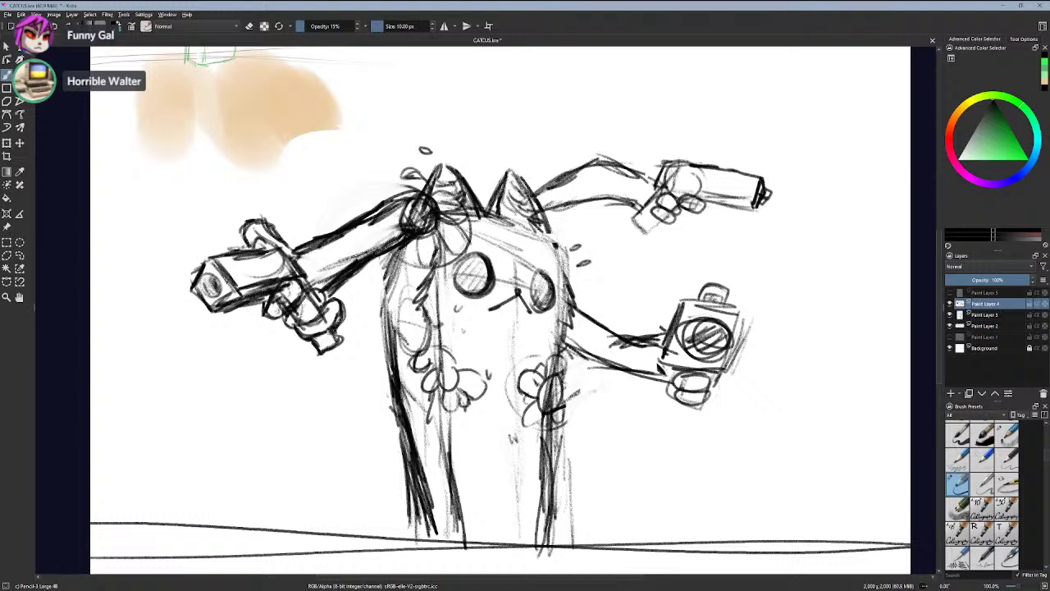
# - Try different upper petals on the new flower, and undo them back to the lower and side petals
pyautogui.moveTo(451, 352)
pyautogui.mouseDown()
pyautogui.moveTo(474, 367)
pyautogui.moveTo(464, 349)
pyautogui.moveTo(469, 367)
pyautogui.mouseUp()
pyautogui.hotkey('ctrl', 'z')
pyautogui.hotkey('ctrl', 'z')
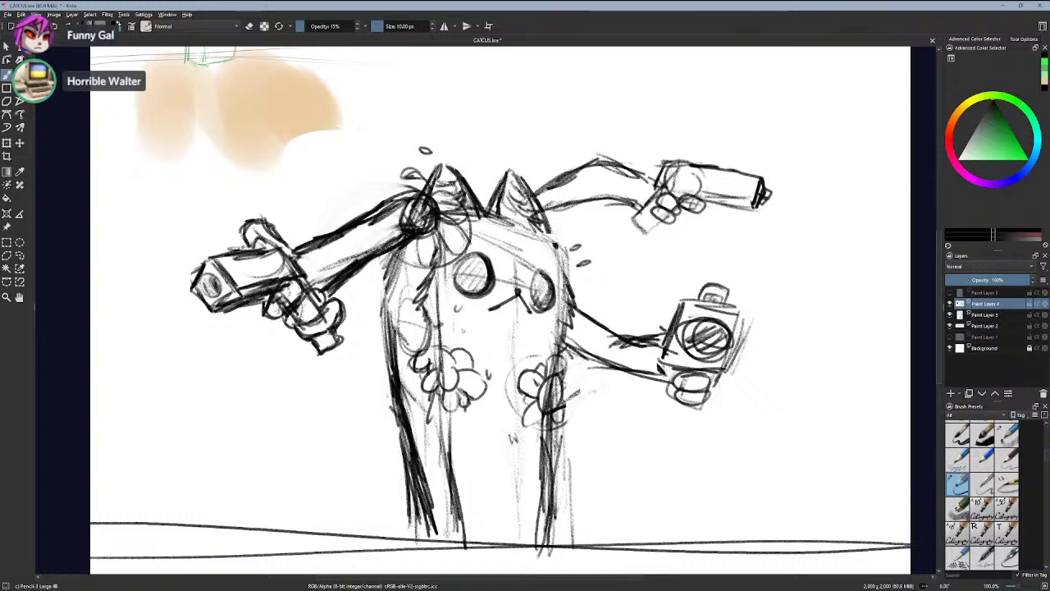
pyautogui.moveTo(443, 352)
pyautogui.mouseDown()
pyautogui.moveTo(467, 348)
pyautogui.moveTo(472, 364)
pyautogui.mouseUp()
pyautogui.hotkey('ctrl', 'z')
pyautogui.hotkey('ctrl', 'z')
pyautogui.hotkey('ctrl', 'z')
pyautogui.hotkey('ctrl', 'z')
pyautogui.hotkey('ctrl', 'z')
pyautogui.hotkey('ctrl', 'z')
pyautogui.hotkey('ctrl', 'z')
pyautogui.hotkey('ctrl', 'z')
pyautogui.hotkey('ctrl', 'z')
pyautogui.hotkey('ctrl', 'z')
pyautogui.hotkey('ctrl', 'z')
pyautogui.hotkey('ctrl', 'z')
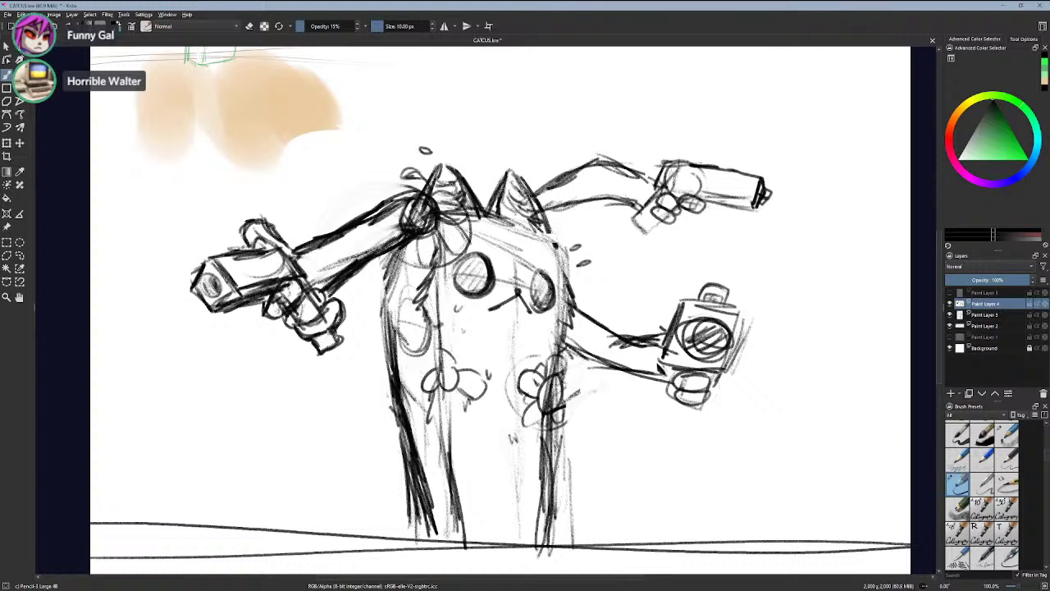
pyautogui.hotkey('ctrl', 'z')
# - Complete the new flower with rounded petals above and below its round centre
pyautogui.moveTo(456, 360)
pyautogui.mouseDown()
pyautogui.moveTo(429, 353)
pyautogui.moveTo(436, 371)
pyautogui.mouseUp()
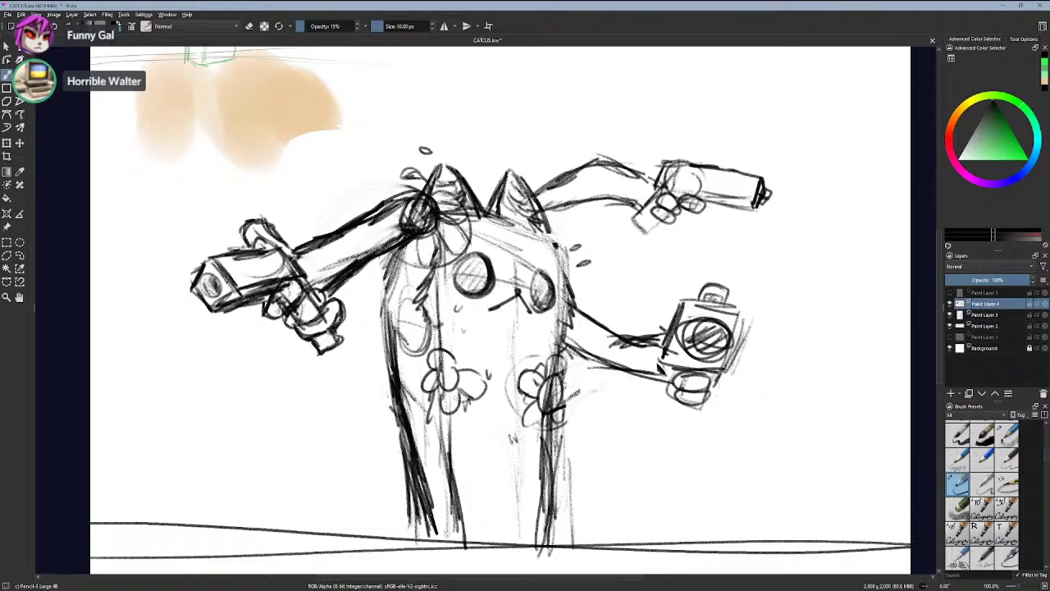
pyautogui.moveTo(460, 396)
pyautogui.mouseDown()
pyautogui.moveTo(444, 412)
pyautogui.moveTo(424, 379)
pyautogui.moveTo(435, 375)
pyautogui.moveTo(438, 391)
pyautogui.moveTo(471, 363)
pyautogui.moveTo(421, 376)
pyautogui.mouseUp()
pyautogui.hotkey('ctrl', 'z')
pyautogui.hotkey('ctrl', 'z')
pyautogui.hotkey('ctrl', 'z')
pyautogui.hotkey('ctrl', 'z')
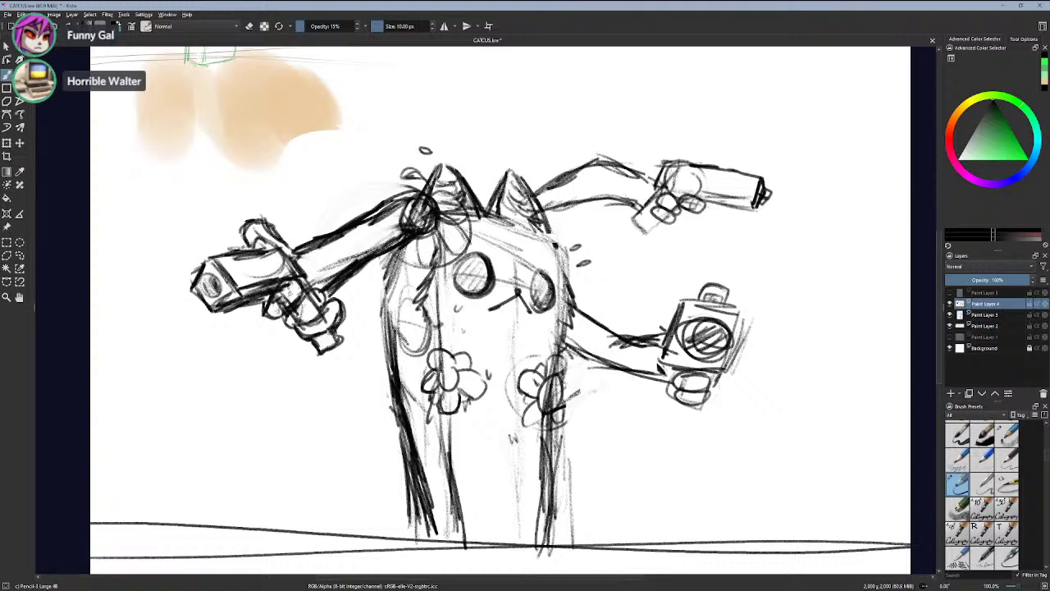
pyautogui.rightClick(455, 355)
pyautogui.rightClick(455, 355)
pyautogui.moveTo(449, 382); pyautogui.dragTo(451, 371)
# - Freehand-select the lower gun arm, move it down to the flower on the body's edge, rotate it slightly counter-clockwise, and deselect
pyautogui.click(20, 255)
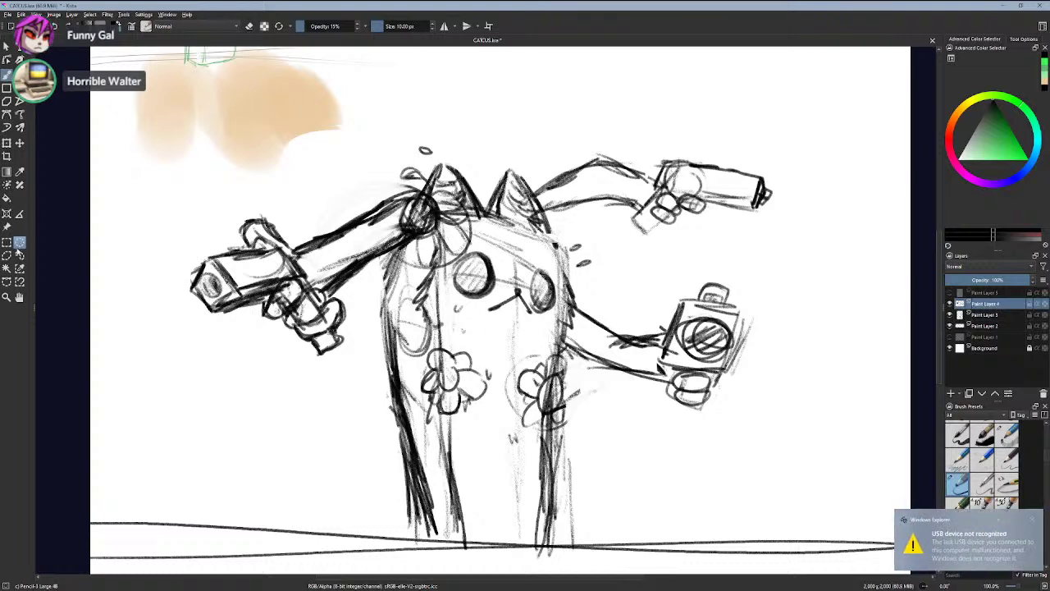
pyautogui.click(950, 304)
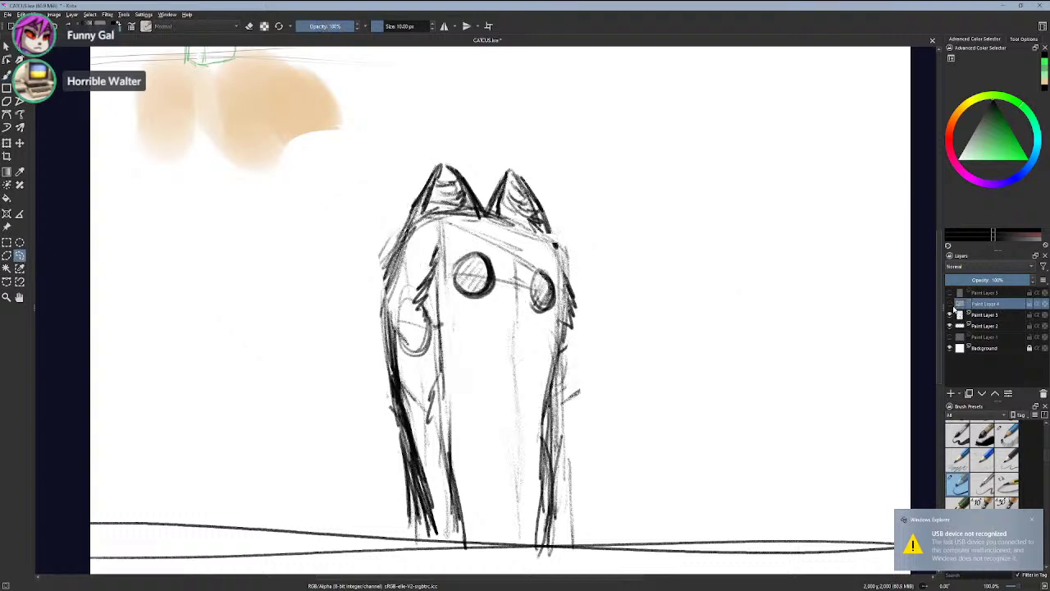
pyautogui.click(950, 304)
pyautogui.moveTo(781, 300)
pyautogui.mouseDown()
pyautogui.moveTo(651, 430)
pyautogui.moveTo(621, 390)
pyautogui.moveTo(570, 365)
pyautogui.moveTo(590, 277)
pyautogui.moveTo(676, 257)
pyautogui.moveTo(751, 259)
pyautogui.mouseUp()
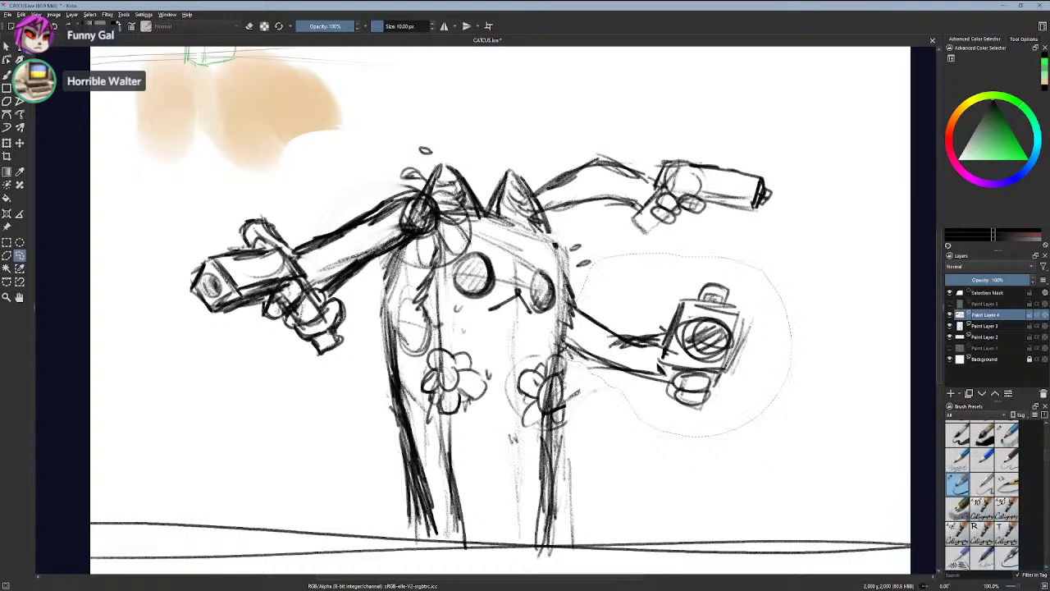
pyautogui.click(7, 142)
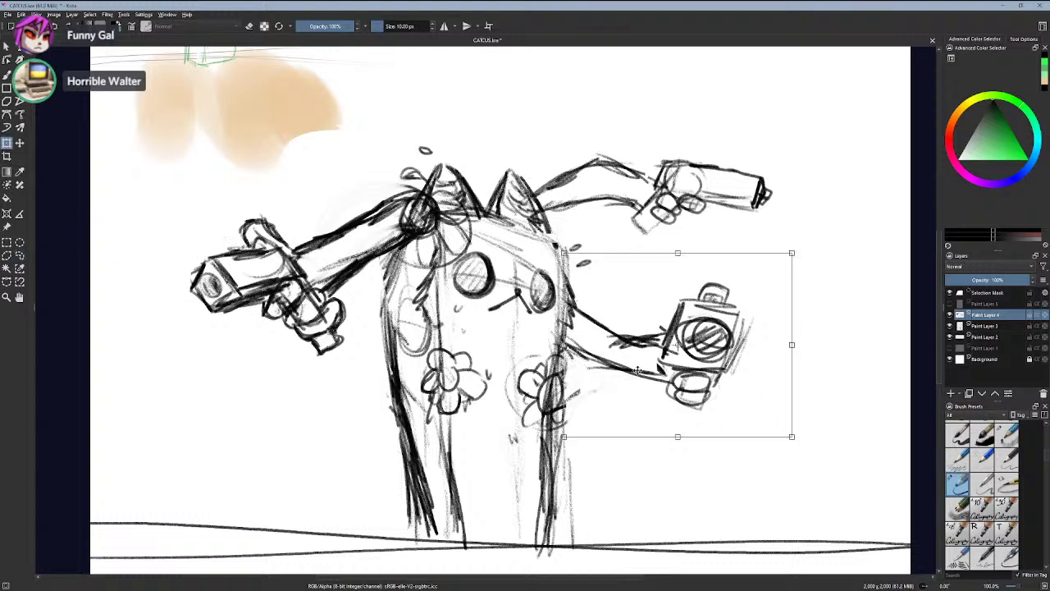
pyautogui.moveTo(627, 371); pyautogui.dragTo(615, 437)
pyautogui.moveTo(599, 510); pyautogui.dragTo(608, 519)
pyautogui.moveTo(604, 519); pyautogui.dragTo(608, 520)
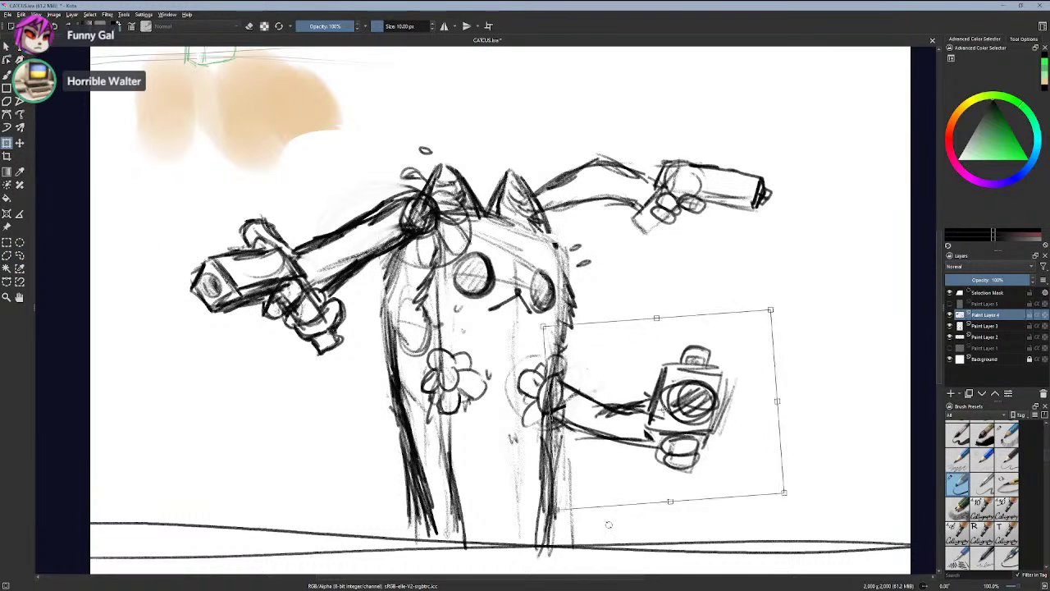
pyautogui.click(7, 75)
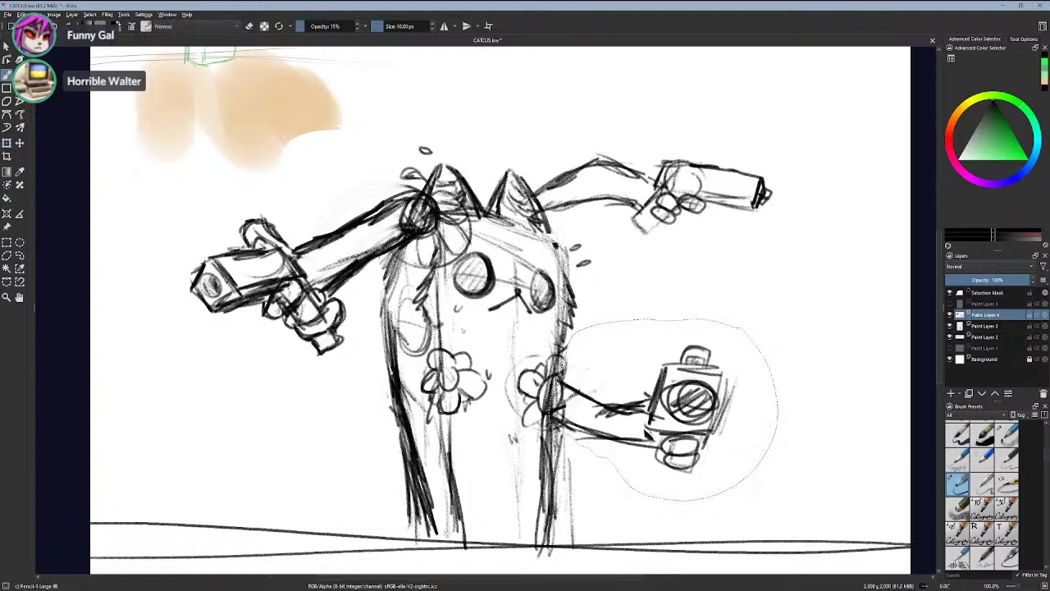
pyautogui.click(6, 242)
pyautogui.click(92, 249)
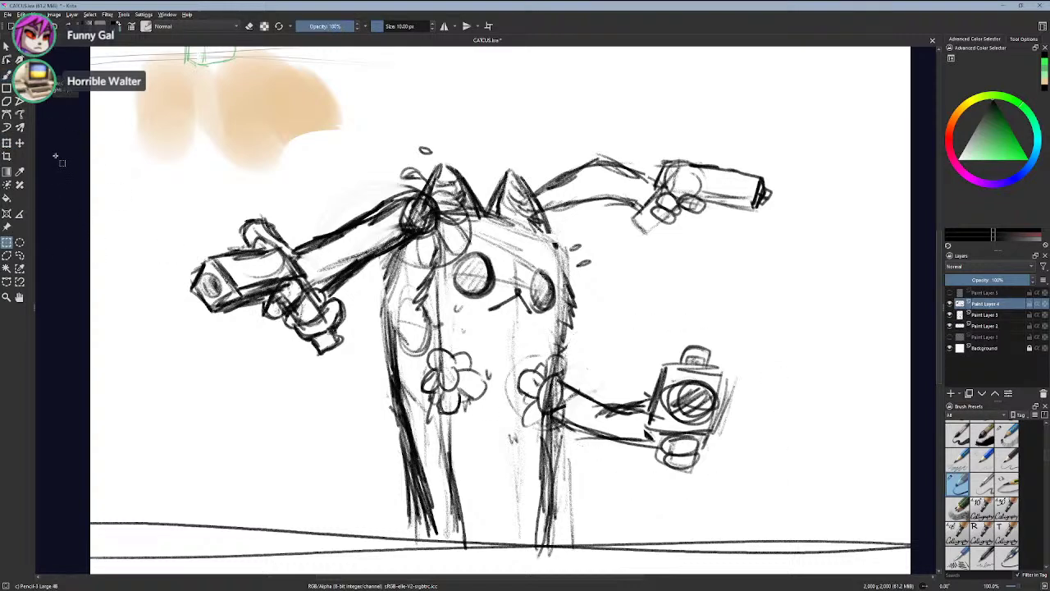
pyautogui.click(6, 73)
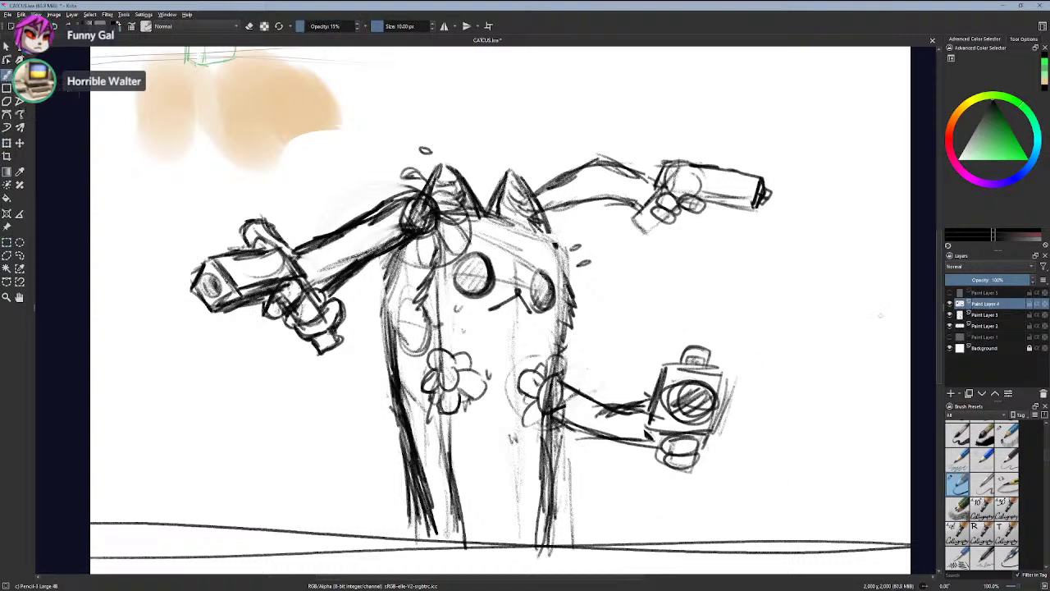
# - Hide Paint Layer 4 and add a new paint layer above it for another arm
pyautogui.moveTo(379, 303); pyautogui.dragTo(414, 320)
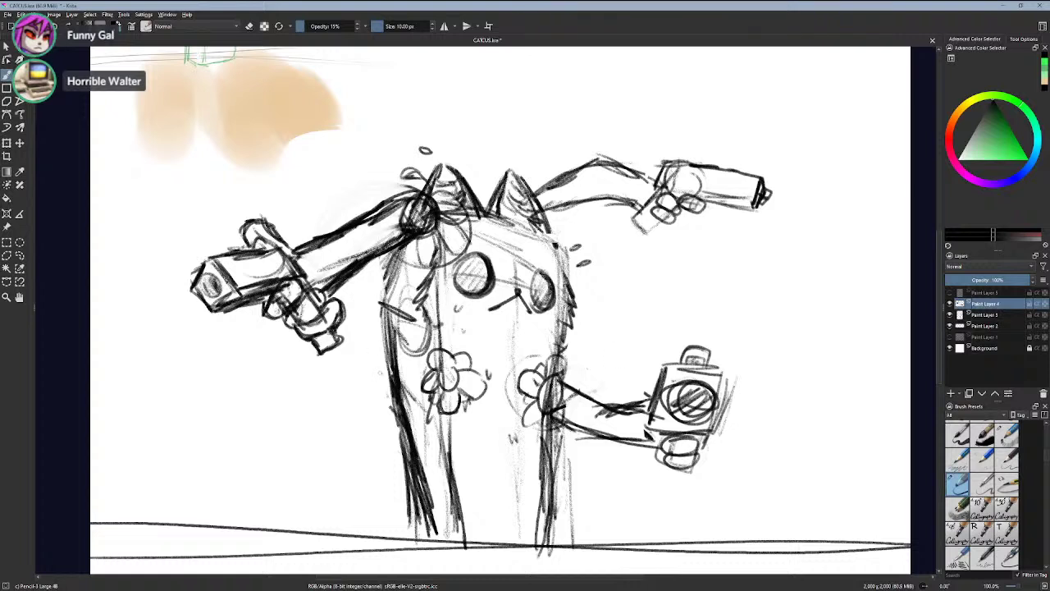
pyautogui.click(950, 303)
pyautogui.click(950, 393)
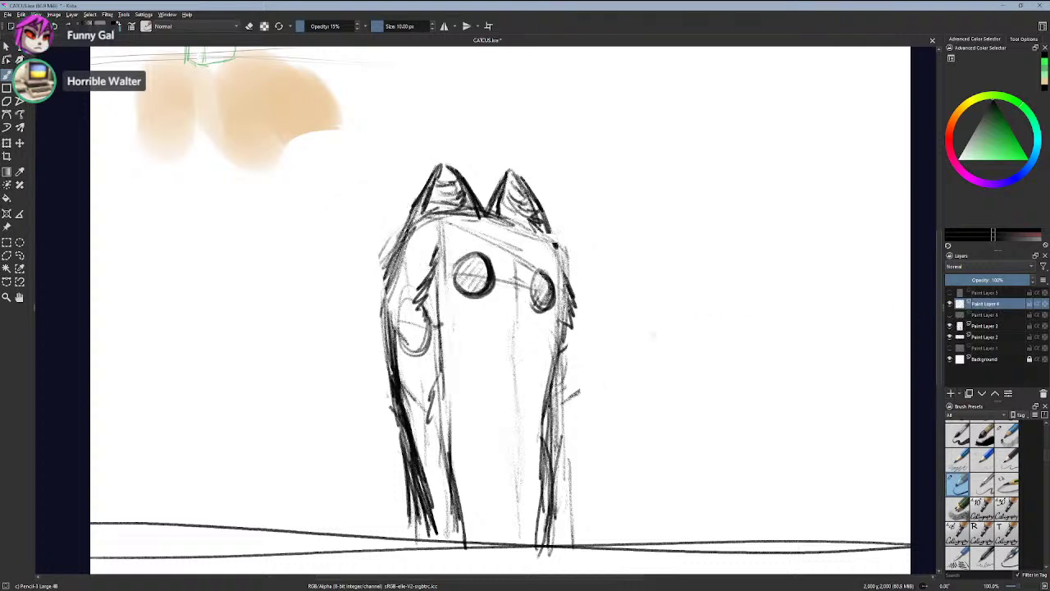
pyautogui.moveTo(363, 335); pyautogui.dragTo(395, 369)
pyautogui.hotkey('ctrl', 'z')
pyautogui.hotkey('ctrl', 'z')
# - Sketch a bent arm from the cactus's left flank, with a thick upright forearm and rounded tip
pyautogui.moveTo(335, 316); pyautogui.dragTo(393, 372)
pyautogui.moveTo(349, 260); pyautogui.dragTo(410, 297)
pyautogui.moveTo(348, 273); pyautogui.dragTo(414, 321)
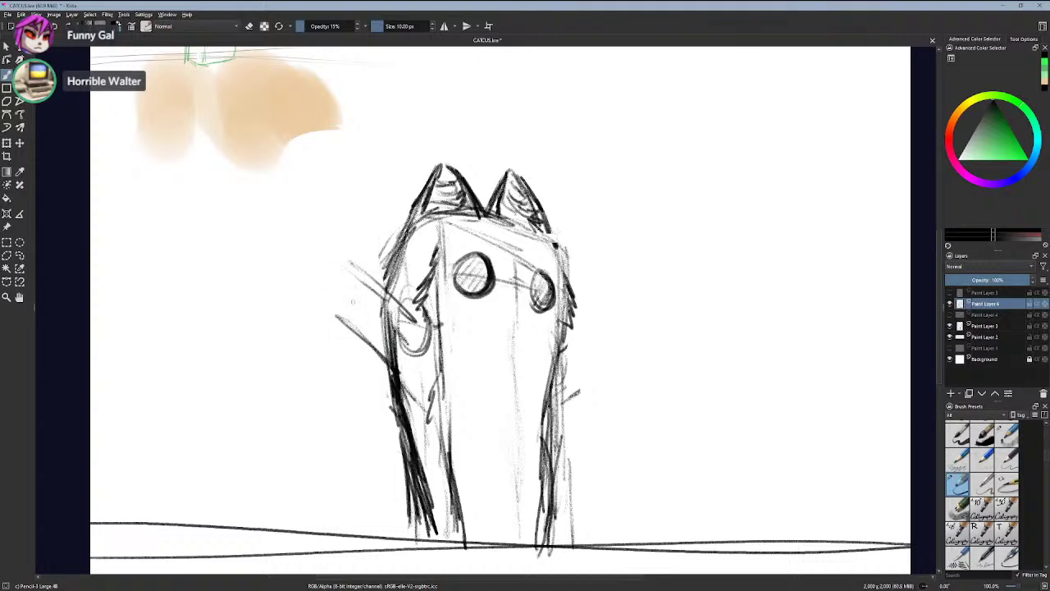
pyautogui.moveTo(340, 284); pyautogui.dragTo(402, 338)
pyautogui.moveTo(305, 259); pyautogui.dragTo(324, 310)
pyautogui.moveTo(290, 243); pyautogui.dragTo(328, 316)
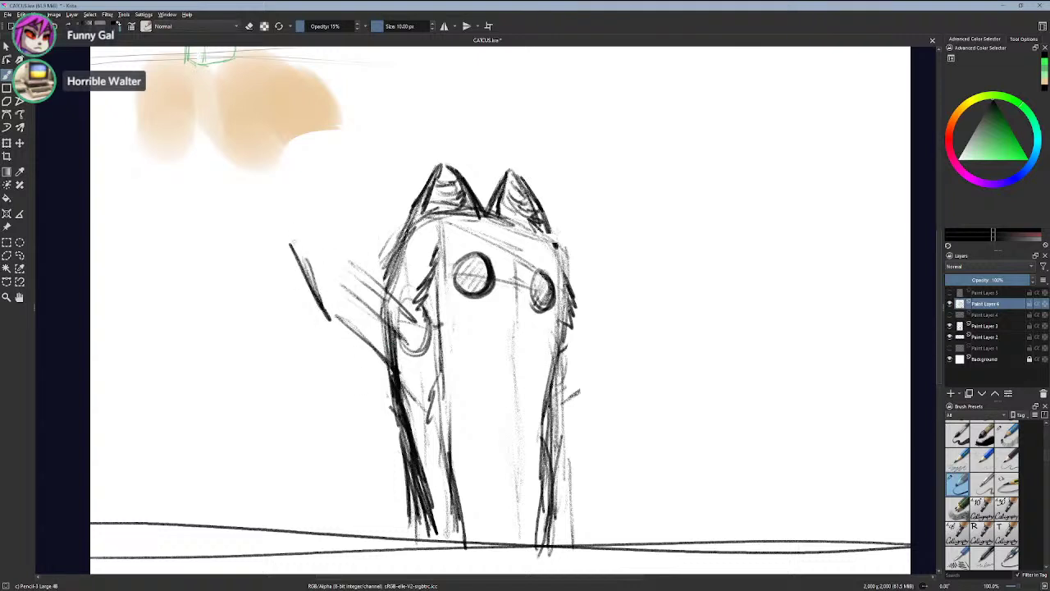
pyautogui.moveTo(275, 188)
pyautogui.mouseDown()
pyautogui.moveTo(319, 171)
pyautogui.moveTo(266, 195)
pyautogui.moveTo(341, 181)
pyautogui.moveTo(358, 246)
pyautogui.mouseUp()
pyautogui.moveTo(305, 175); pyautogui.dragTo(328, 274)
pyautogui.moveTo(344, 200); pyautogui.dragTo(349, 256)
pyautogui.moveTo(348, 219); pyautogui.dragTo(346, 269)
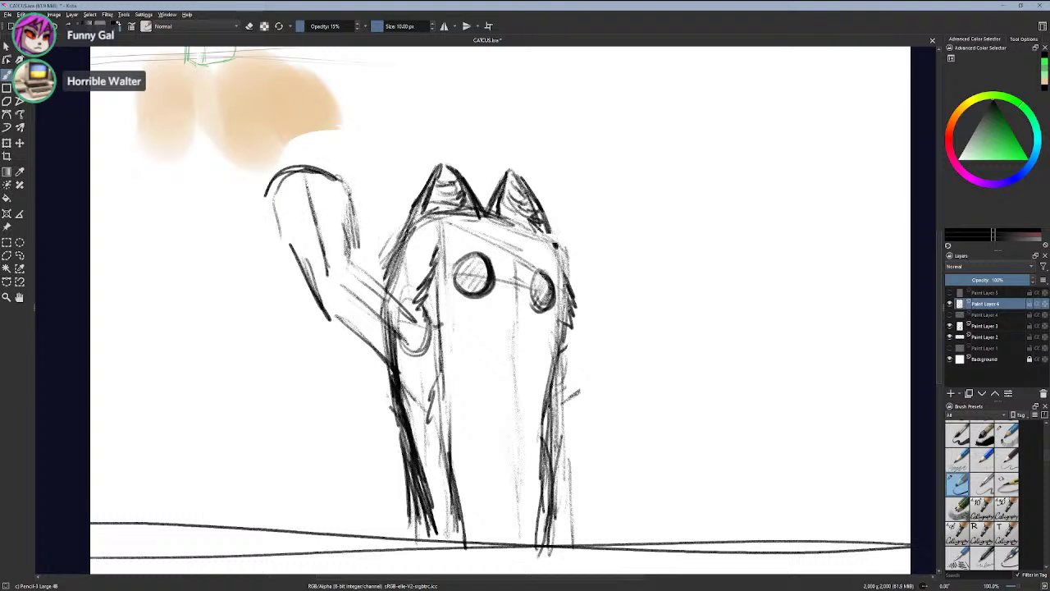
# - Darken the raised arm's inner edge and the upper line connecting it to the body
pyautogui.moveTo(351, 220)
pyautogui.mouseDown()
pyautogui.moveTo(356, 274)
pyautogui.moveTo(400, 305)
pyautogui.mouseUp()
pyautogui.moveTo(344, 268)
pyautogui.mouseDown()
pyautogui.moveTo(418, 305)
pyautogui.moveTo(370, 283)
pyautogui.moveTo(414, 321)
pyautogui.mouseUp()
pyautogui.hotkey('ctrl', 'z')
pyautogui.hotkey('ctrl', 'z')
pyautogui.hotkey('ctrl', 'z')
pyautogui.moveTo(368, 280); pyautogui.dragTo(415, 320)
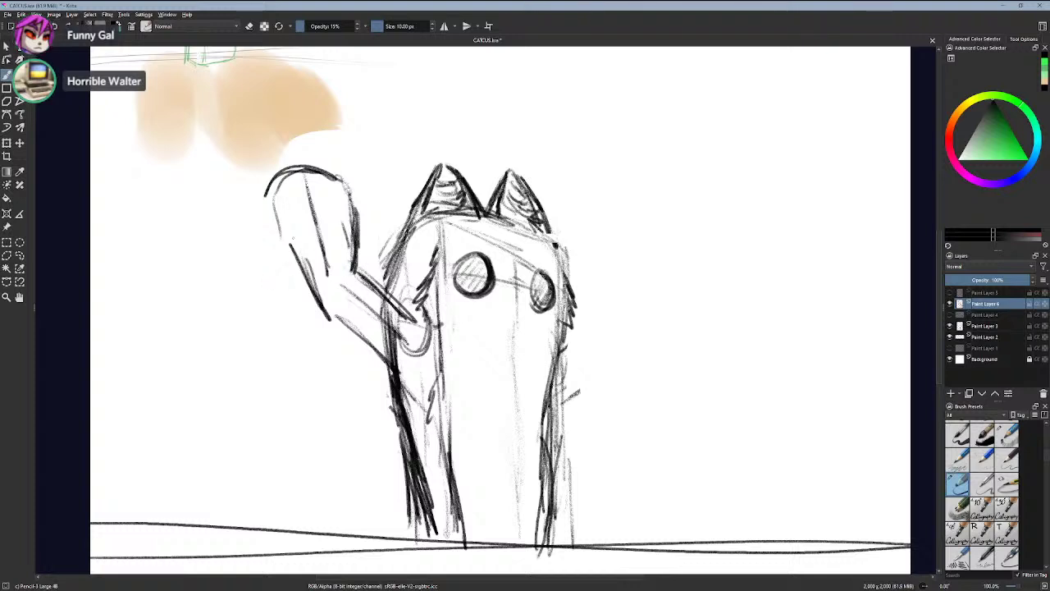
pyautogui.moveTo(274, 187); pyautogui.dragTo(296, 277)
pyautogui.hotkey('ctrl', 'z')
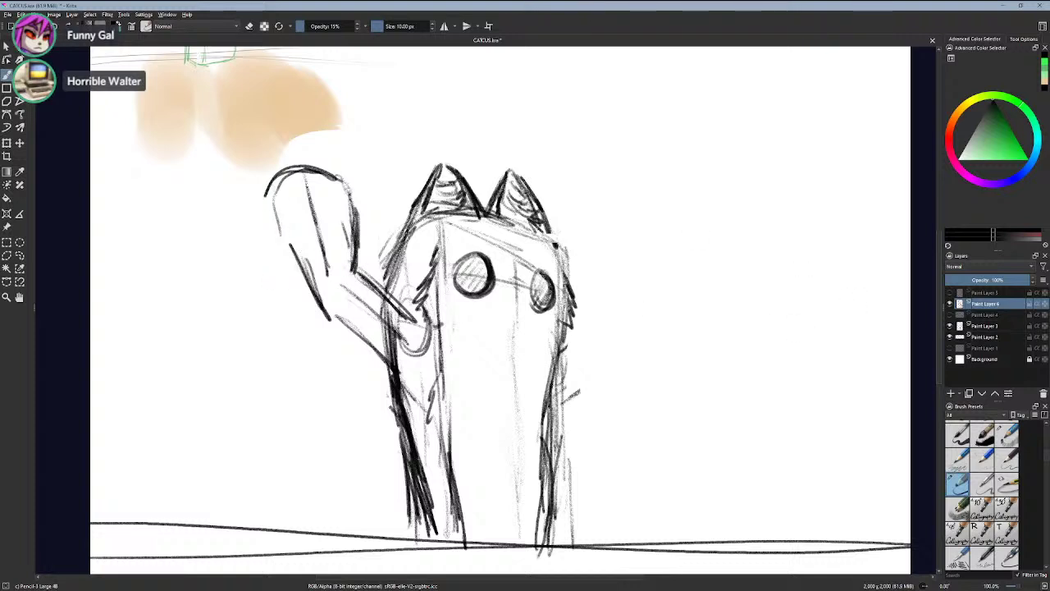
pyautogui.moveTo(344, 187); pyautogui.dragTo(364, 284)
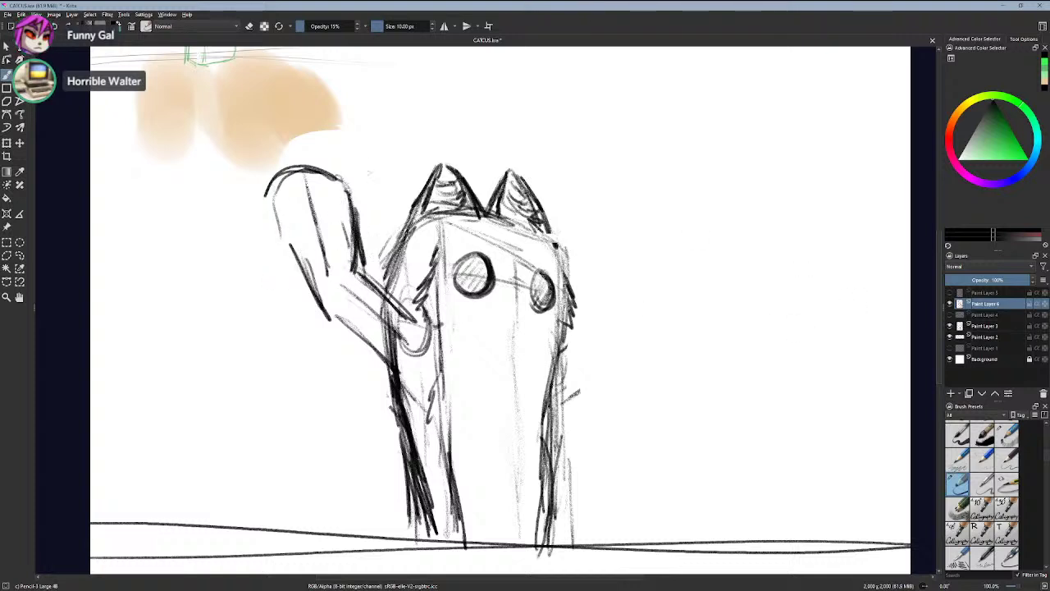
# - Compare the raised arm with the green guide lines, the gun-arm sketch and the body layer
pyautogui.click(950, 294)
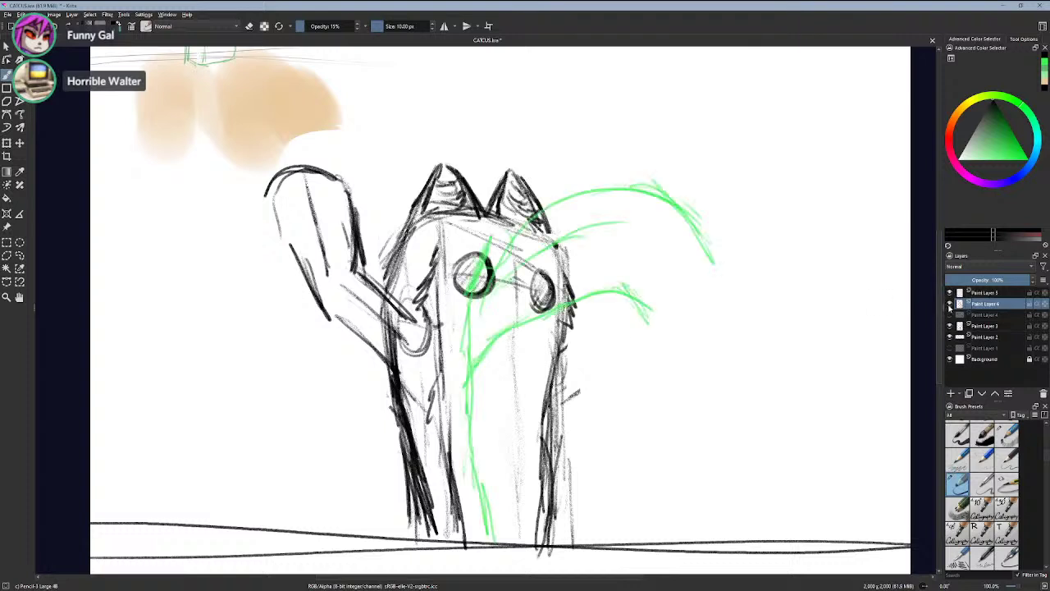
pyautogui.click(950, 294)
pyautogui.click(950, 315)
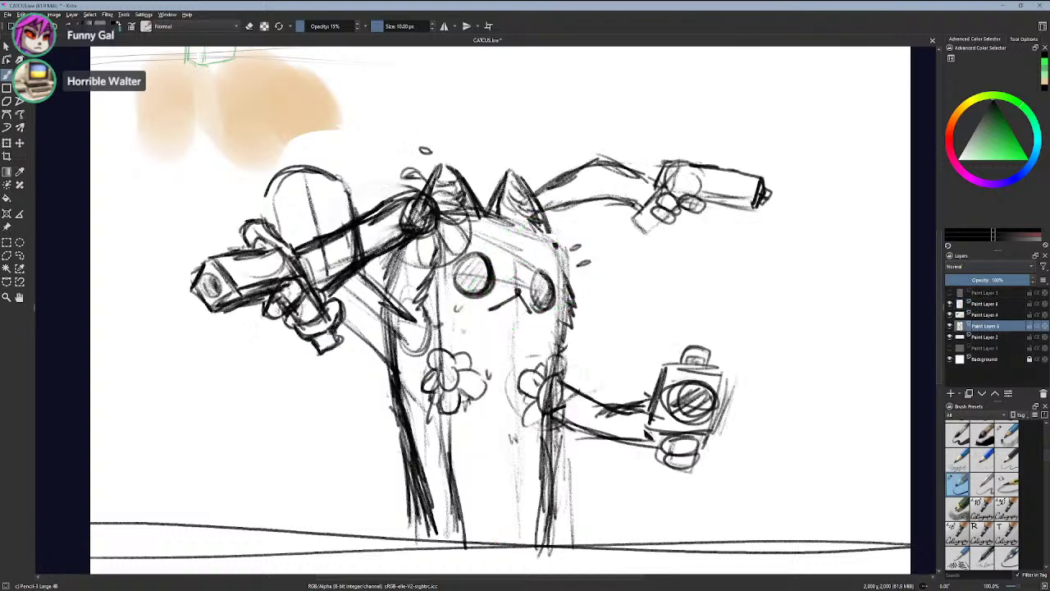
pyautogui.click(959, 327)
pyautogui.click(950, 326)
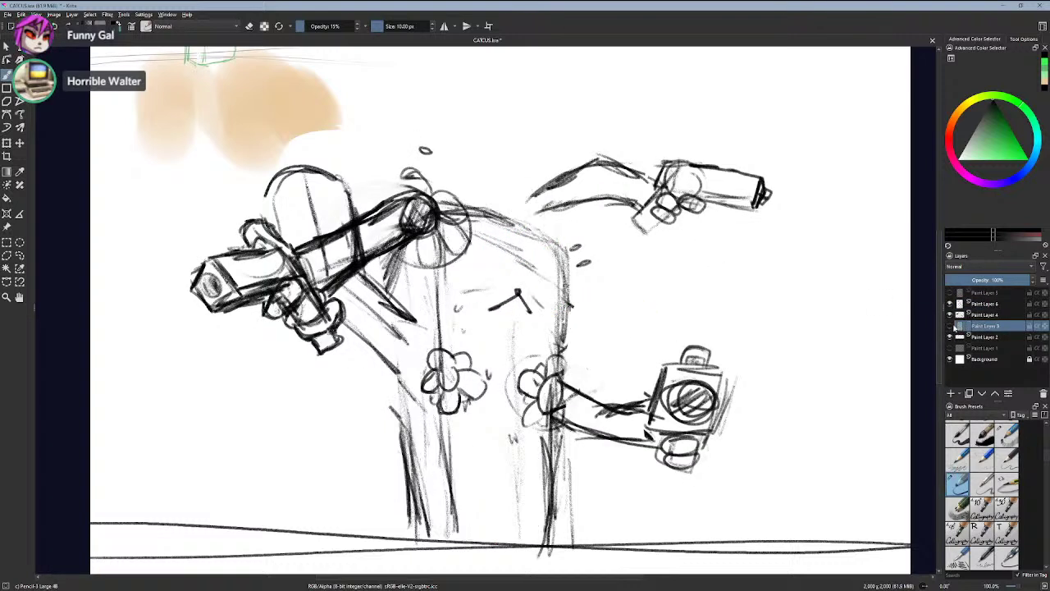
pyautogui.click(950, 326)
pyautogui.click(950, 315)
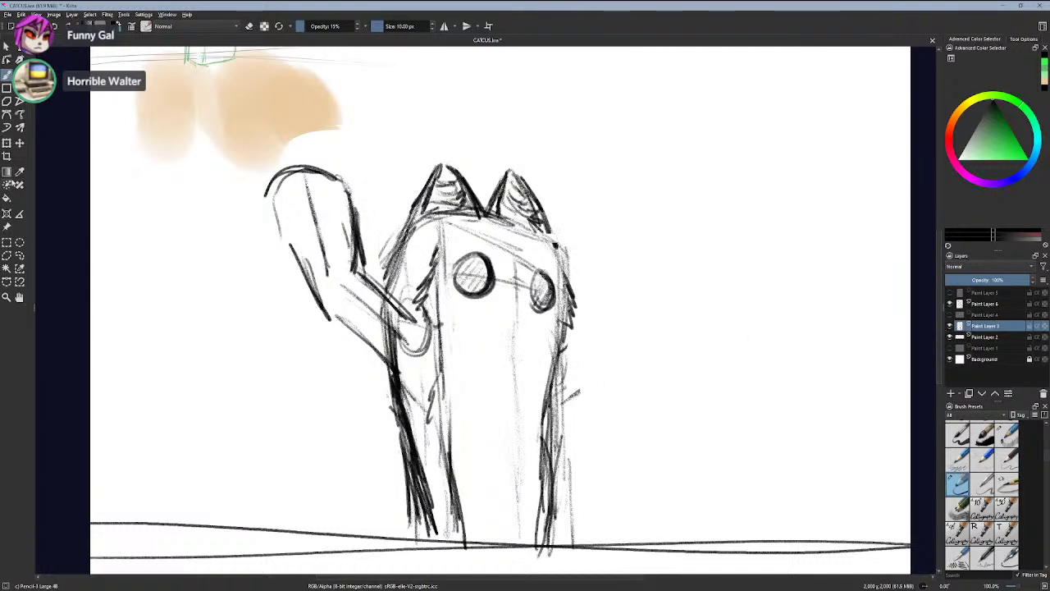
# - Try rotating the raised arm outward around its base on the body's side, and delete the arm sketch
pyautogui.click(6, 156)
pyautogui.click(7, 143)
pyautogui.moveTo(284, 274); pyautogui.dragTo(284, 285)
pyautogui.click(949, 304)
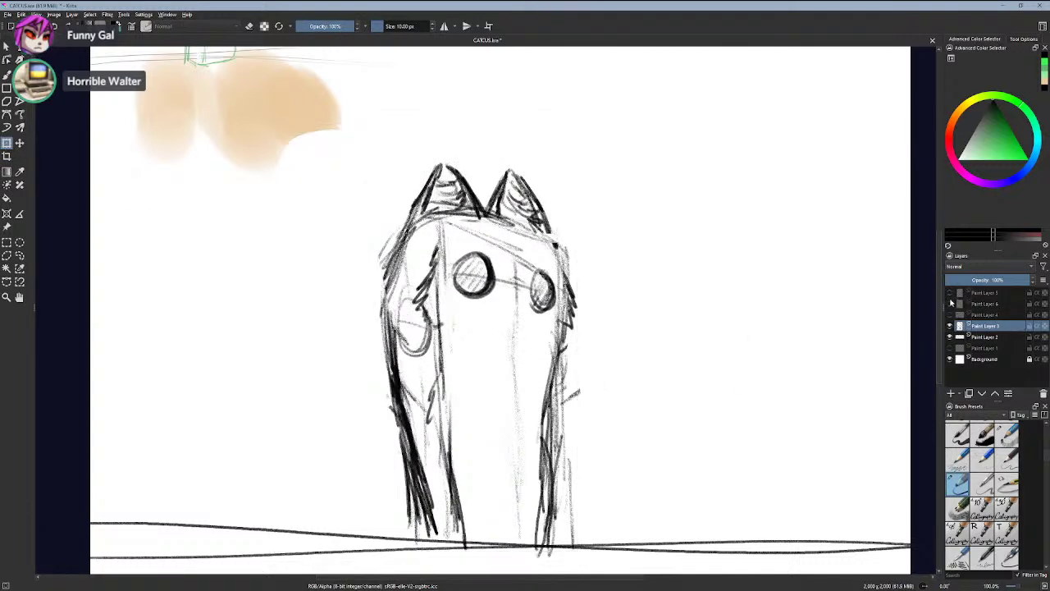
pyautogui.click(950, 303)
pyautogui.click(967, 314)
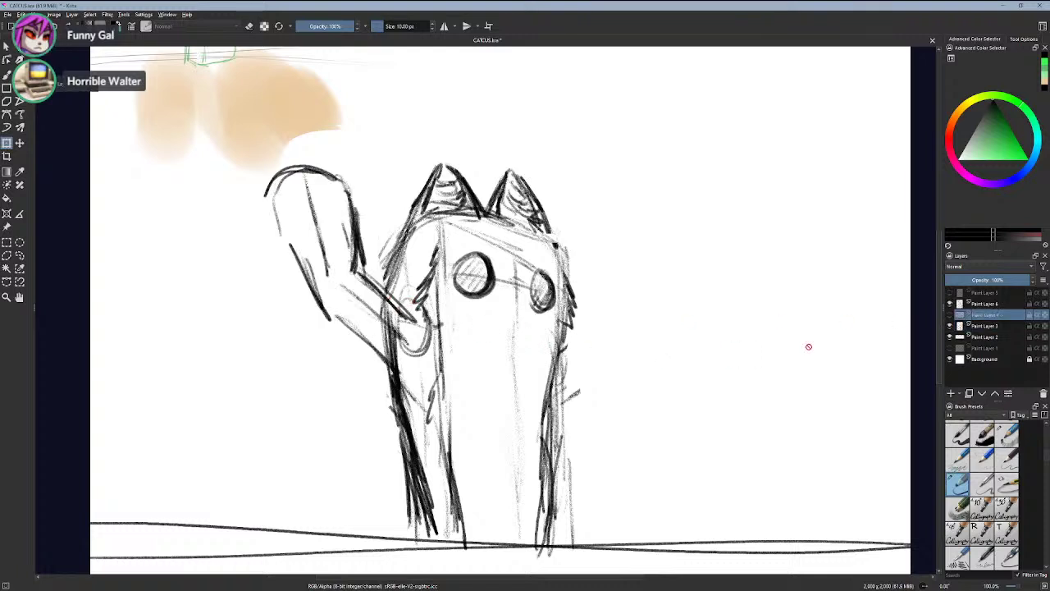
pyautogui.click(984, 303)
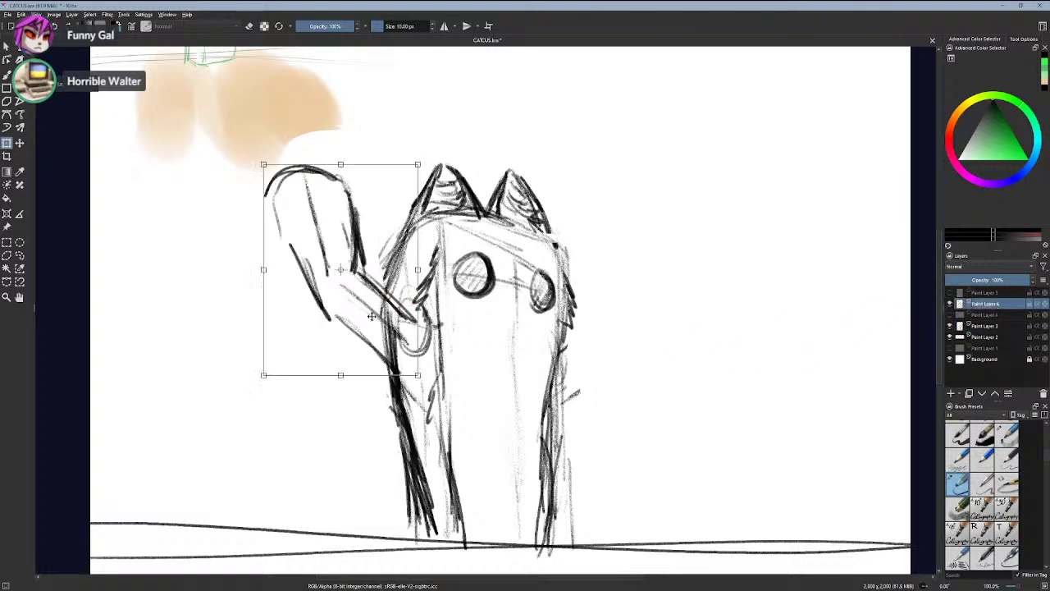
pyautogui.moveTo(327, 316)
pyautogui.mouseDown()
pyautogui.moveTo(331, 334)
pyautogui.moveTo(339, 325)
pyautogui.mouseUp()
pyautogui.moveTo(361, 432); pyautogui.dragTo(399, 441)
pyautogui.moveTo(373, 345); pyautogui.dragTo(347, 345)
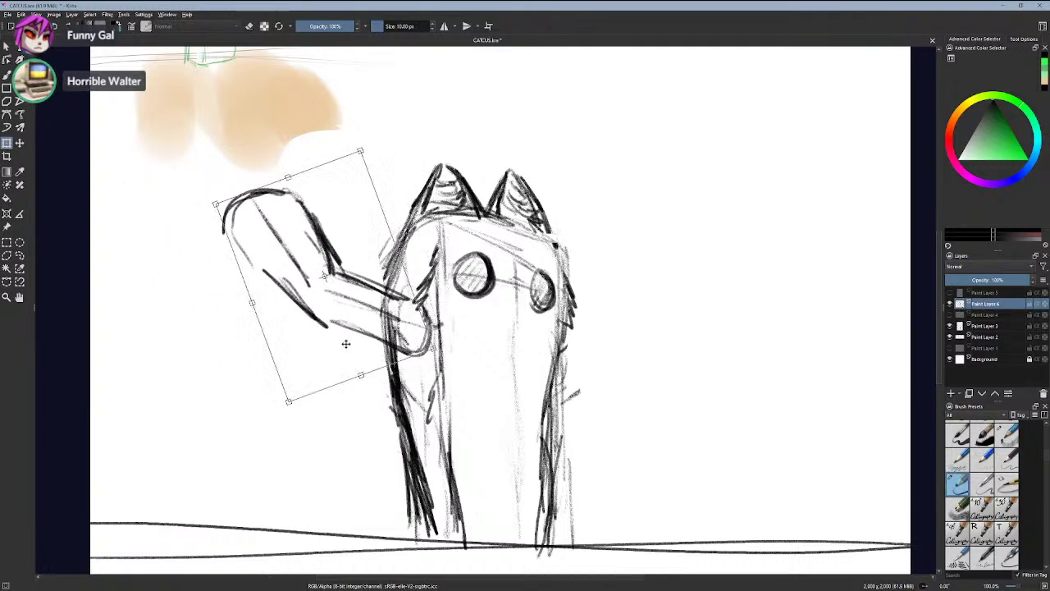
pyautogui.moveTo(349, 422); pyautogui.dragTo(274, 385)
pyautogui.press('Delete')
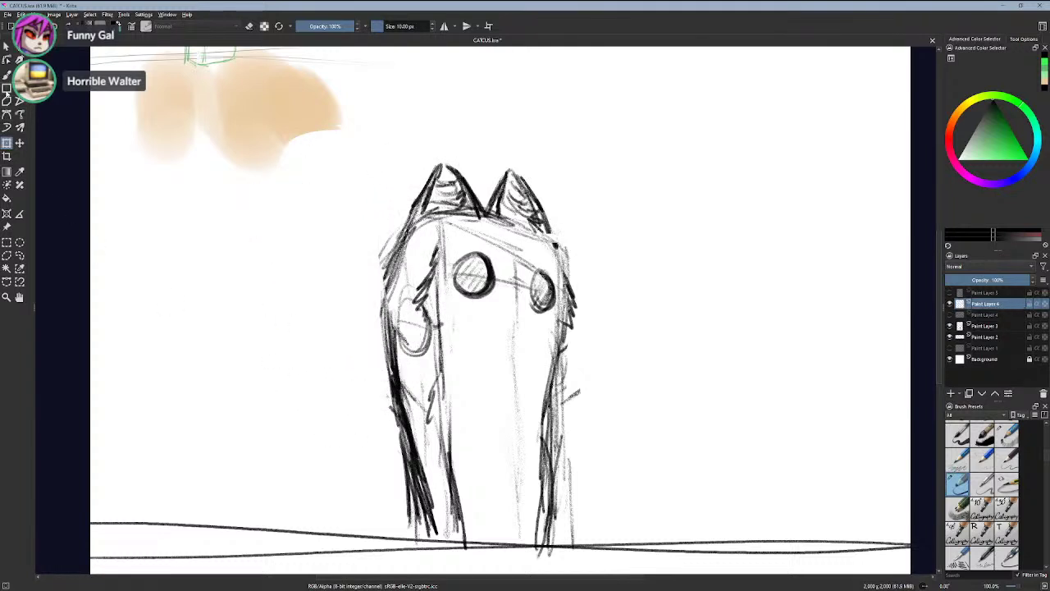
# - Sketch a round arm joint on the cactus's left flank with the short upper arm extending from it
pyautogui.click(7, 75)
pyautogui.hotkey('ctrl', 'z')
pyautogui.moveTo(412, 298)
pyautogui.mouseDown()
pyautogui.moveTo(424, 365)
pyautogui.moveTo(410, 295)
pyautogui.moveTo(388, 316)
pyautogui.moveTo(398, 353)
pyautogui.mouseUp()
pyautogui.hotkey('ctrl', 'z')
pyautogui.hotkey('ctrl', 'z')
pyautogui.hotkey('ctrl', 'z')
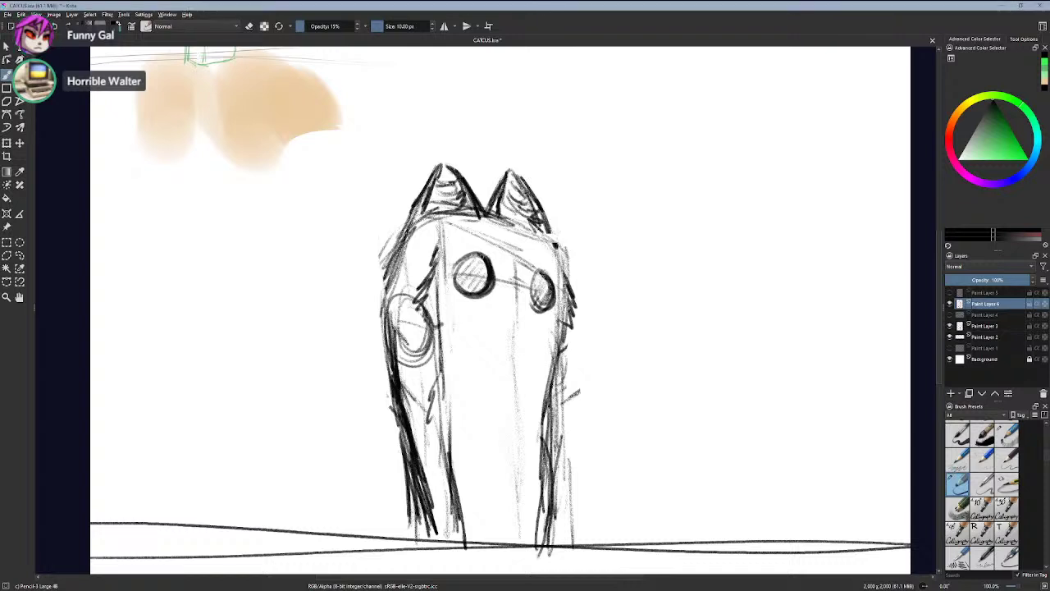
pyautogui.moveTo(406, 306)
pyautogui.mouseDown()
pyautogui.moveTo(381, 292)
pyautogui.moveTo(429, 313)
pyautogui.mouseUp()
pyautogui.moveTo(398, 363)
pyautogui.mouseDown()
pyautogui.moveTo(378, 346)
pyautogui.moveTo(417, 366)
pyautogui.mouseUp()
# - Sketch a raised forearm above the upper arm, with a slanted outer edge and a curved tip
pyautogui.moveTo(320, 302)
pyautogui.mouseDown()
pyautogui.moveTo(327, 322)
pyautogui.moveTo(297, 212)
pyautogui.moveTo(360, 191)
pyautogui.moveTo(287, 230)
pyautogui.mouseUp()
pyautogui.moveTo(370, 215)
pyautogui.mouseDown()
pyautogui.moveTo(365, 279)
pyautogui.moveTo(366, 266)
pyautogui.mouseUp()
pyautogui.hotkey('ctrl', 'z')
pyautogui.hotkey('ctrl', 'z')
pyautogui.hotkey('ctrl', 'z')
pyautogui.moveTo(288, 219)
pyautogui.mouseDown()
pyautogui.moveTo(369, 200)
pyautogui.moveTo(282, 202)
pyautogui.moveTo(314, 182)
pyautogui.mouseUp()
pyautogui.moveTo(289, 202)
pyautogui.mouseDown()
pyautogui.moveTo(328, 174)
pyautogui.moveTo(365, 198)
pyautogui.mouseUp()
pyautogui.moveTo(333, 176)
pyautogui.mouseDown()
pyautogui.moveTo(373, 213)
pyautogui.moveTo(365, 252)
pyautogui.mouseUp()
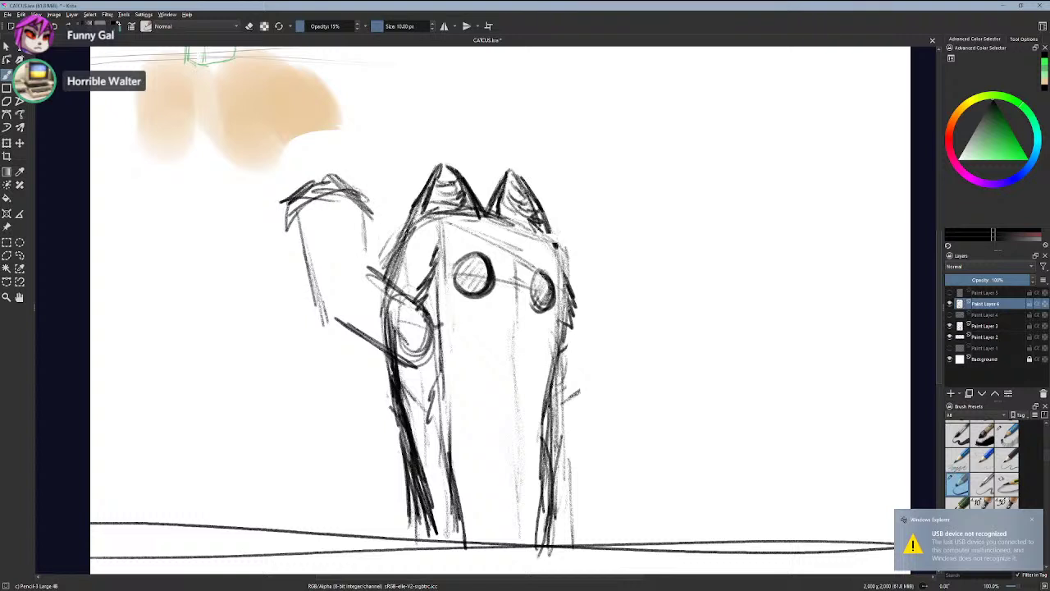
# - Try darker side edges and ridge lines along the raised arm, and undo back to its rough outline
pyautogui.moveTo(370, 193); pyautogui.dragTo(364, 262)
pyautogui.moveTo(289, 212); pyautogui.dragTo(325, 322)
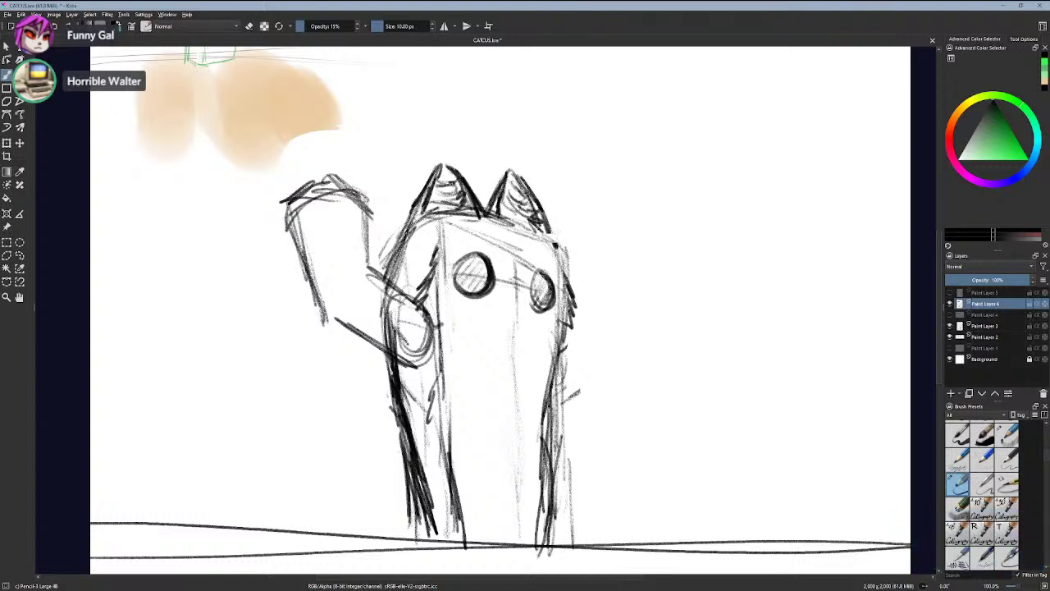
pyautogui.moveTo(320, 176); pyautogui.dragTo(333, 309)
pyautogui.moveTo(330, 273); pyautogui.dragTo(407, 340)
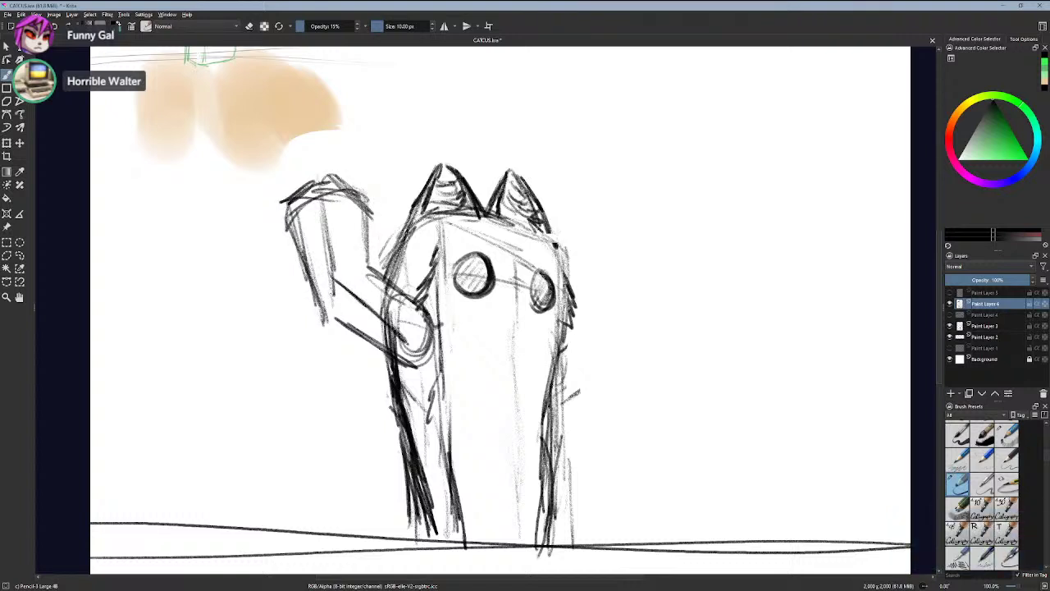
pyautogui.hotkey('ctrl', 'z')
pyautogui.hotkey('ctrl', 'z')
pyautogui.hotkey('ctrl', 'z')
pyautogui.hotkey('ctrl', 'z')
pyautogui.hotkey('ctrl', 'z')
pyautogui.hotkey('ctrl', 'z')
pyautogui.hotkey('ctrl', 'z')
pyautogui.hotkey('ctrl', 'z')
pyautogui.hotkey('ctrl', 'z')
pyautogui.hotkey('ctrl', 'z')
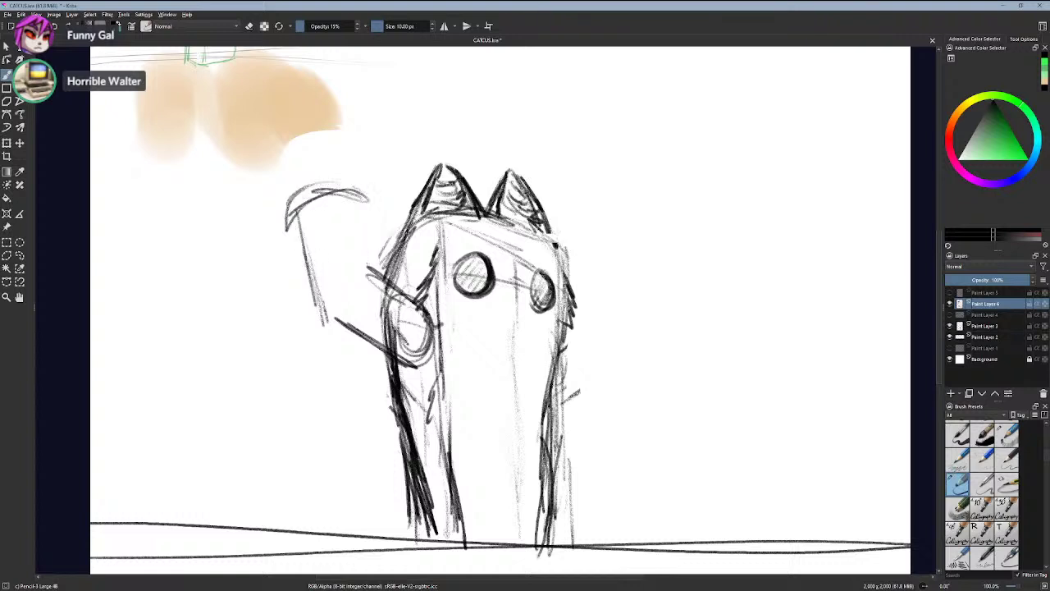
# - Undo the raised arm's rough outline beside the cactus's flank
pyautogui.hotkey('ctrl', 'z')
pyautogui.hotkey('ctrl', 'z')
pyautogui.hotkey('ctrl', 'z')
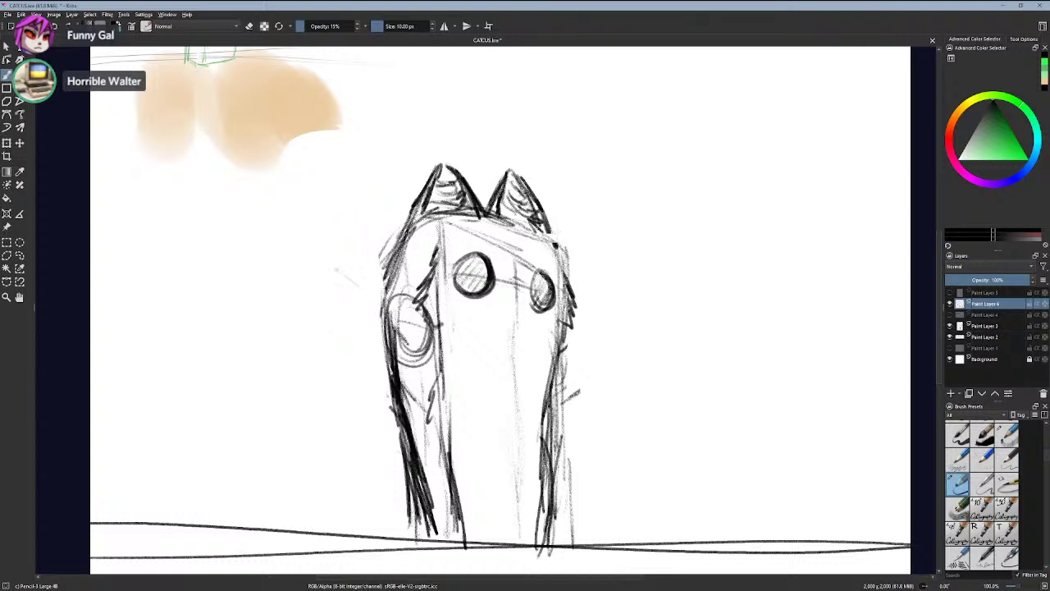
# - Try new diagonal upper and lower edges for the upper arm, extending outward from the round joint
pyautogui.moveTo(343, 266); pyautogui.dragTo(422, 323)
pyautogui.hotkey('ctrl', 'z')
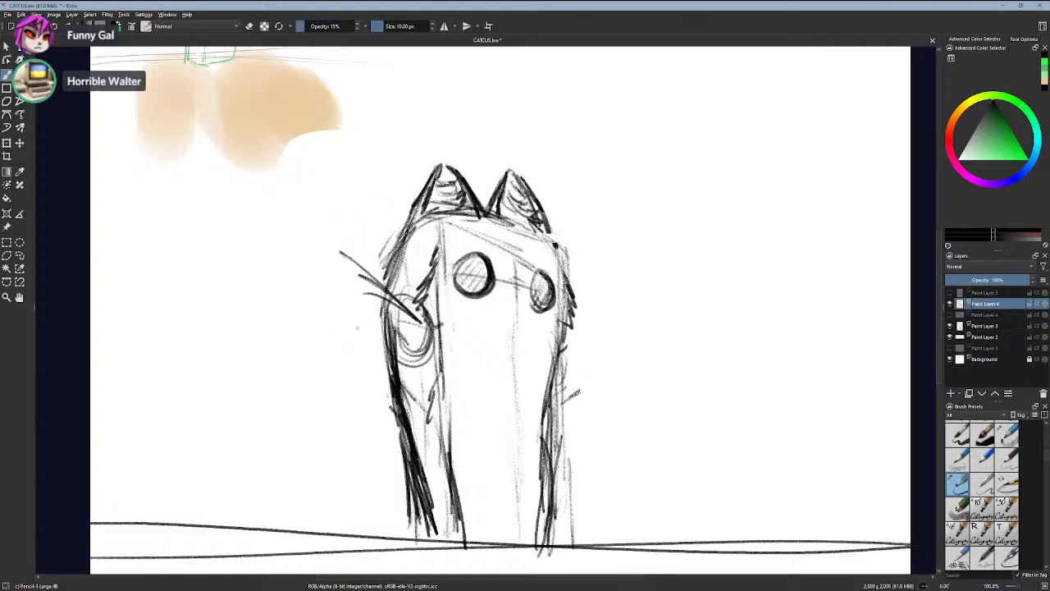
pyautogui.moveTo(341, 310); pyautogui.dragTo(393, 365)
pyautogui.moveTo(321, 298)
pyautogui.mouseDown()
pyautogui.moveTo(405, 377)
pyautogui.moveTo(392, 361)
pyautogui.mouseUp()
pyautogui.hotkey('ctrl', 'z')
pyautogui.hotkey('ctrl', 'z')
pyautogui.hotkey('ctrl', 'z')
pyautogui.moveTo(326, 324); pyautogui.dragTo(392, 374)
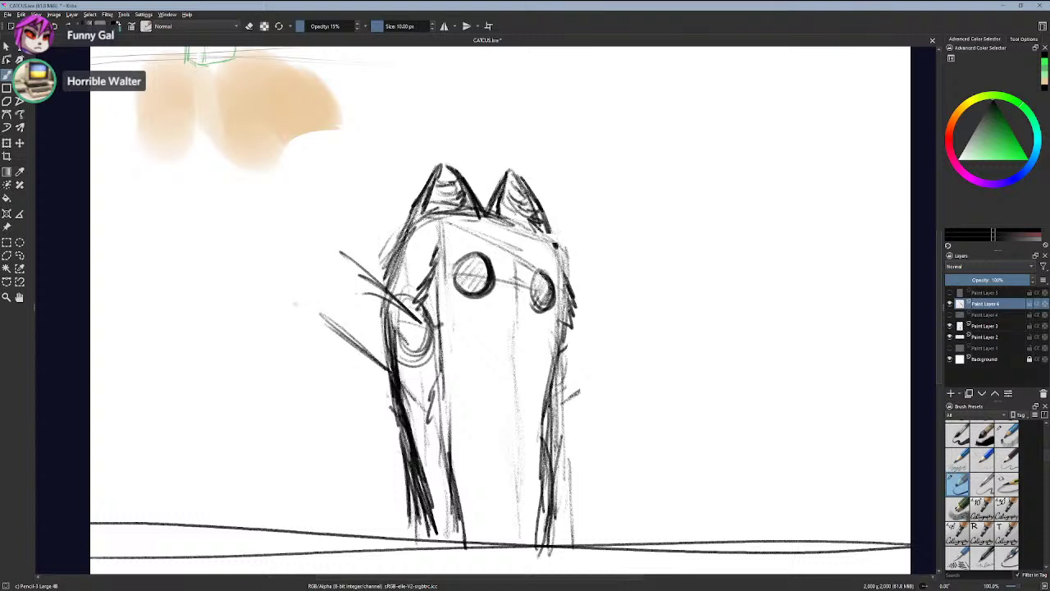
# - Try a tilted forearm with a domed tip above the upper arm, and undo the whole arm sketch
pyautogui.moveTo(273, 238); pyautogui.dragTo(310, 326)
pyautogui.moveTo(269, 217); pyautogui.dragTo(299, 301)
pyautogui.moveTo(254, 190); pyautogui.dragTo(348, 197)
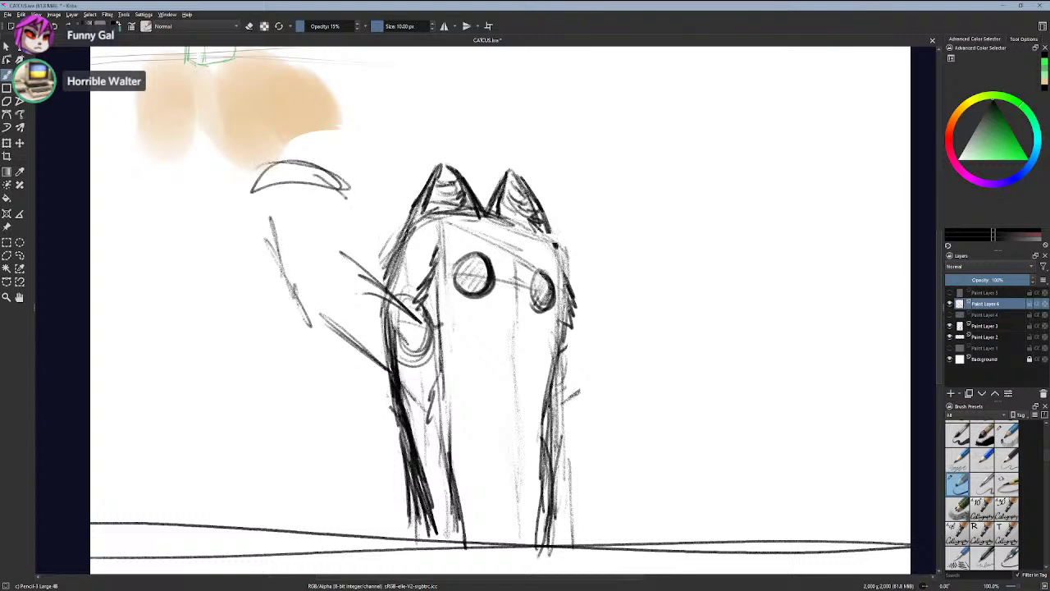
pyautogui.hotkey('ctrl', 'z')
pyautogui.hotkey('ctrl', 'z')
pyautogui.hotkey('ctrl', 'z')
pyautogui.hotkey('ctrl', 'z')
pyautogui.hotkey('ctrl', 'z')
pyautogui.hotkey('ctrl', 'z')
pyautogui.hotkey('ctrl', 'z')
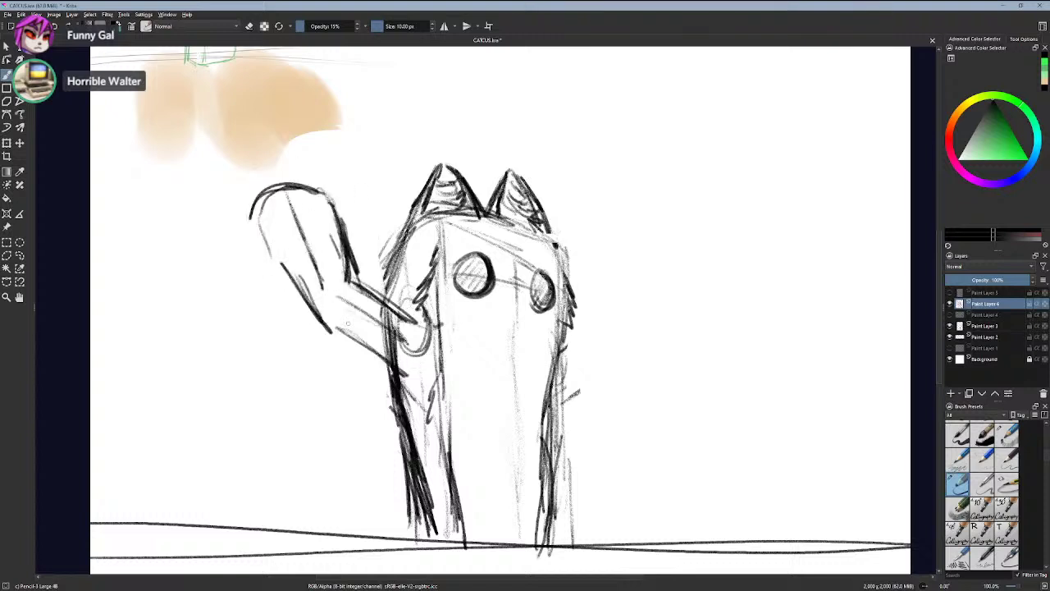
pyautogui.click(21, 14)
pyautogui.click(59, 44)
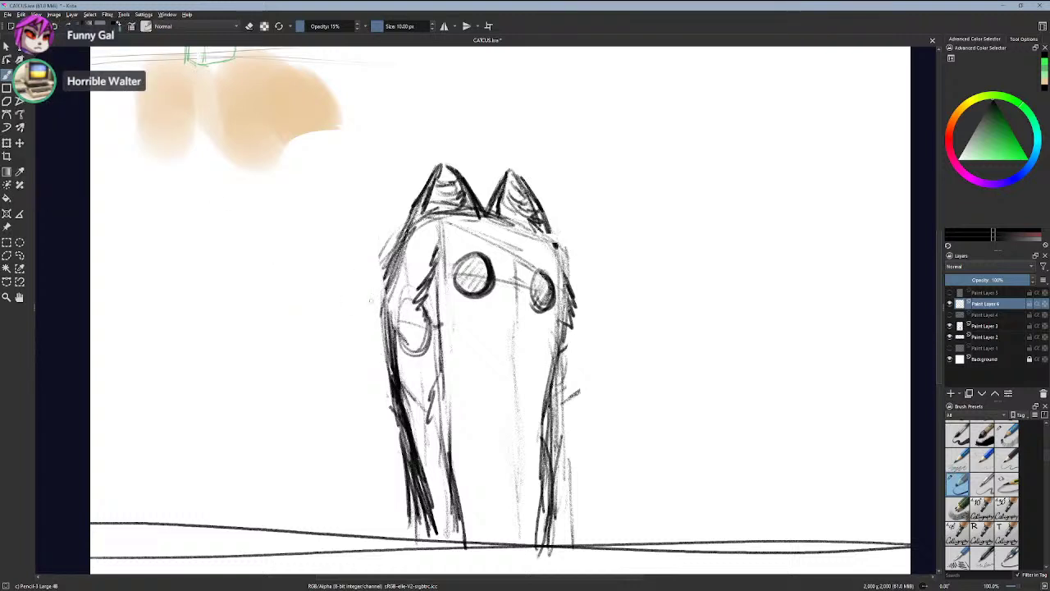
# - Try long diagonal strokes across the cactus's arm joint and body, and undo them
pyautogui.moveTo(341, 261); pyautogui.dragTo(468, 382)
pyautogui.moveTo(337, 228); pyautogui.dragTo(488, 384)
pyautogui.hotkey('ctrl', 'z')
pyautogui.hotkey('ctrl', 'z')
# - Handwrite "Brb!!" in the blank space beside the cactus's head and draw a smiley face beneath it
pyautogui.moveTo(603, 191); pyautogui.dragTo(611, 259)
pyautogui.moveTo(604, 177)
pyautogui.mouseDown()
pyautogui.moveTo(625, 205)
pyautogui.moveTo(612, 250)
pyautogui.mouseUp()
pyautogui.moveTo(644, 194)
pyautogui.mouseDown()
pyautogui.moveTo(667, 167)
pyautogui.moveTo(701, 182)
pyautogui.mouseUp()
pyautogui.moveTo(725, 136)
pyautogui.mouseDown()
pyautogui.moveTo(743, 205)
pyautogui.moveTo(759, 177)
pyautogui.moveTo(765, 210)
pyautogui.mouseUp()
pyautogui.hotkey('ctrl', 'z')
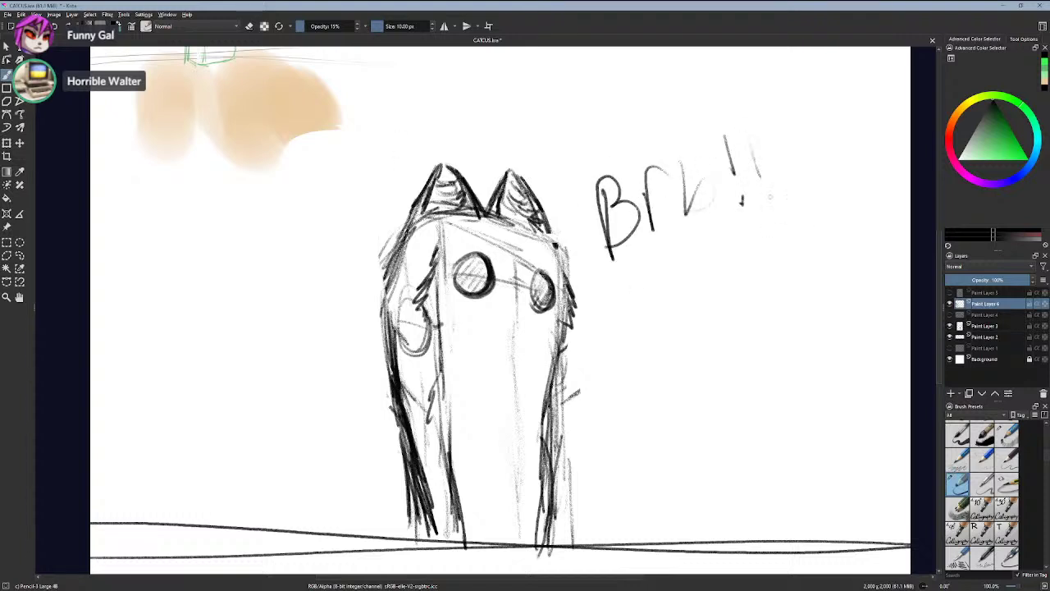
pyautogui.click(711, 317)
pyautogui.moveTo(630, 340); pyautogui.dragTo(738, 335)
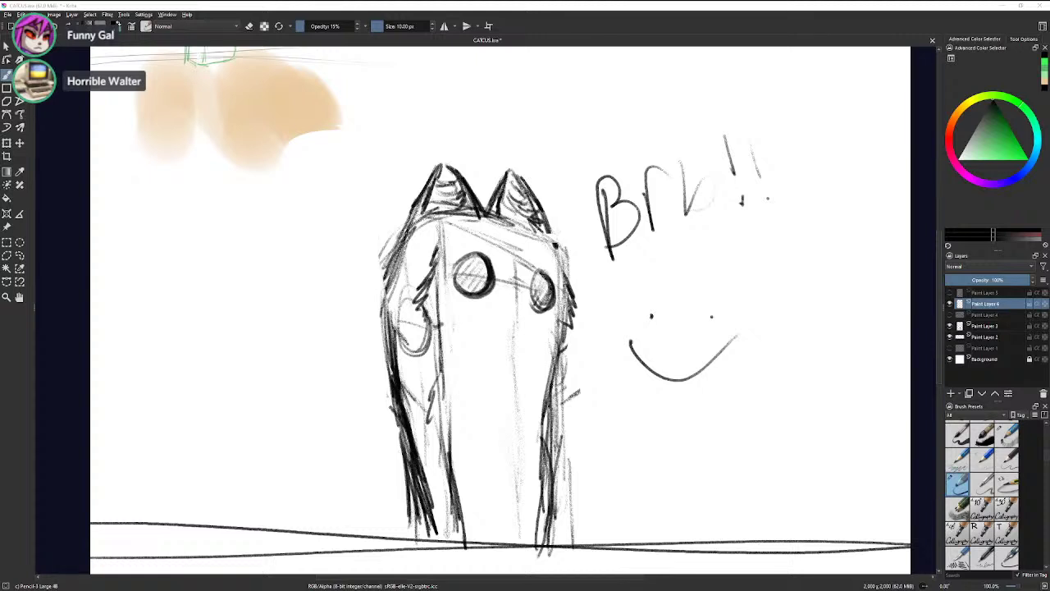
# - Undo the smiley face, the handwritten "Brb!!" note and the stray strokes around them
pyautogui.moveTo(405, 269)
pyautogui.mouseDown()
pyautogui.moveTo(441, 289)
pyautogui.moveTo(361, 168)
pyautogui.moveTo(343, 159)
pyautogui.mouseUp()
pyautogui.hotkey('ctrl', 'z')
pyautogui.hotkey('ctrl', 'z')
pyautogui.hotkey('ctrl', 'z')
pyautogui.hotkey('ctrl', 'z')
pyautogui.hotkey('ctrl', 'z')
pyautogui.hotkey('ctrl', 'z')
pyautogui.hotkey('ctrl', 'z')
pyautogui.hotkey('ctrl', 'z')
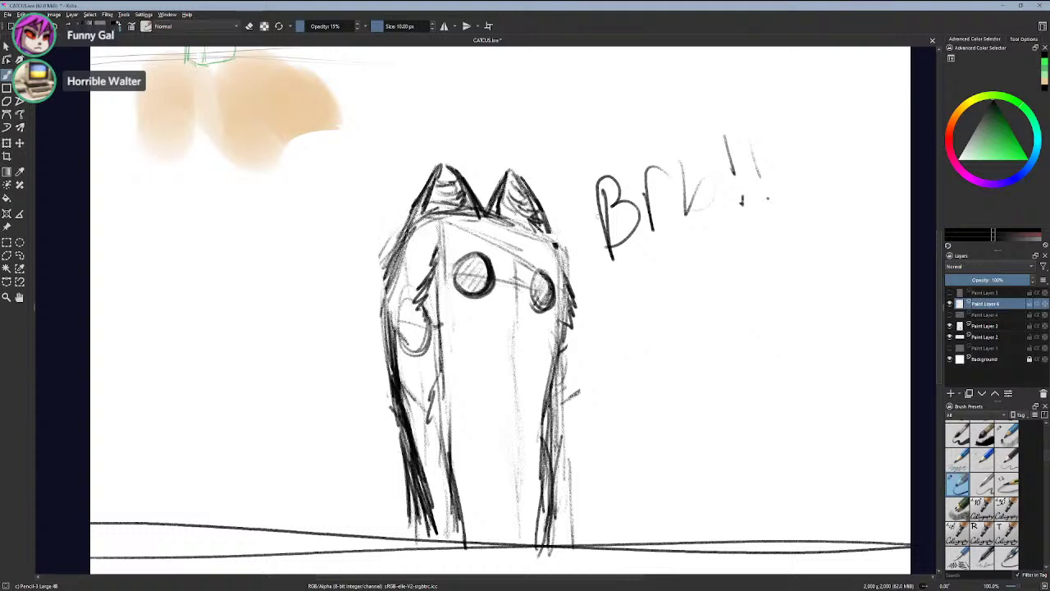
pyautogui.hotkey('ctrl', 'z')
pyautogui.hotkey('ctrl', 'z')
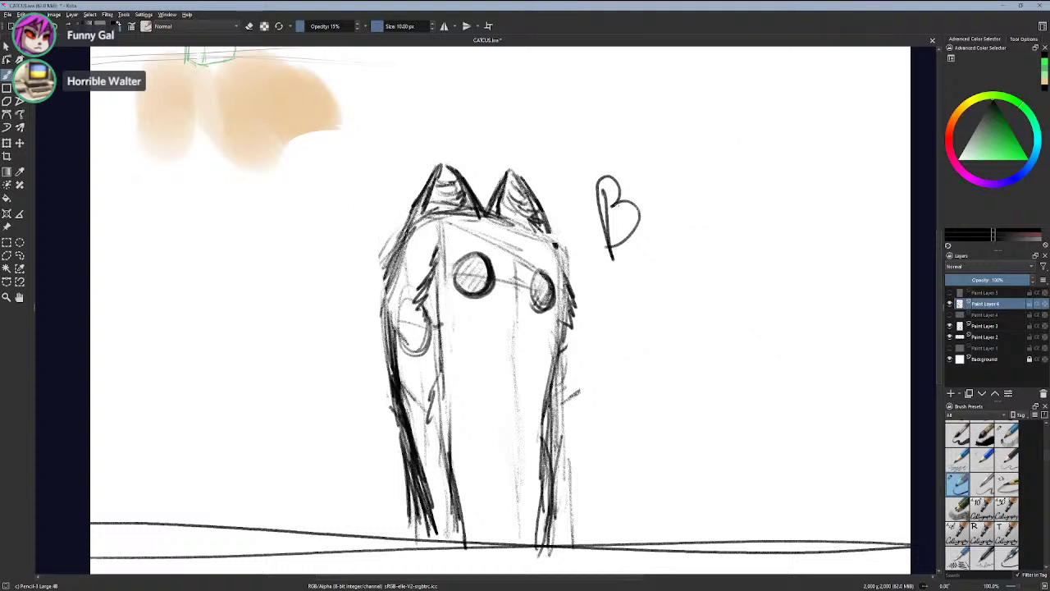
pyautogui.moveTo(593, 196)
pyautogui.mouseDown()
pyautogui.moveTo(644, 267)
pyautogui.moveTo(573, 130)
pyautogui.moveTo(680, 289)
pyautogui.mouseUp()
pyautogui.hotkey('ctrl', 'z')
pyautogui.hotkey('ctrl', 'z')
# - Scribble loose handwritten letters and large overlapping loops beside the cactus's head, and undo them all
pyautogui.moveTo(557, 118); pyautogui.dragTo(596, 170)
pyautogui.click(611, 168)
pyautogui.moveTo(648, 125)
pyautogui.mouseDown()
pyautogui.moveTo(607, 174)
pyautogui.moveTo(696, 160)
pyautogui.mouseUp()
pyautogui.moveTo(601, 207)
pyautogui.mouseDown()
pyautogui.moveTo(589, 239)
pyautogui.moveTo(666, 246)
pyautogui.moveTo(710, 215)
pyautogui.moveTo(758, 130)
pyautogui.moveTo(846, 255)
pyautogui.mouseUp()
pyautogui.moveTo(763, 295)
pyautogui.mouseDown()
pyautogui.moveTo(878, 344)
pyautogui.moveTo(771, 385)
pyautogui.moveTo(668, 386)
pyautogui.mouseUp()
pyautogui.hotkey('ctrl', 'z')
pyautogui.hotkey('ctrl', 'z')
pyautogui.hotkey('ctrl', 'z')
pyautogui.hotkey('ctrl', 'z')
pyautogui.hotkey('ctrl', 'z')
pyautogui.hotkey('ctrl', 'z')
pyautogui.hotkey('ctrl', 'z')
pyautogui.hotkey('ctrl', 'z')
pyautogui.hotkey('ctrl', 'z')
pyautogui.hotkey('ctrl', 'z')
pyautogui.hotkey('ctrl', 'z')
pyautogui.hotkey('ctrl', 'z')
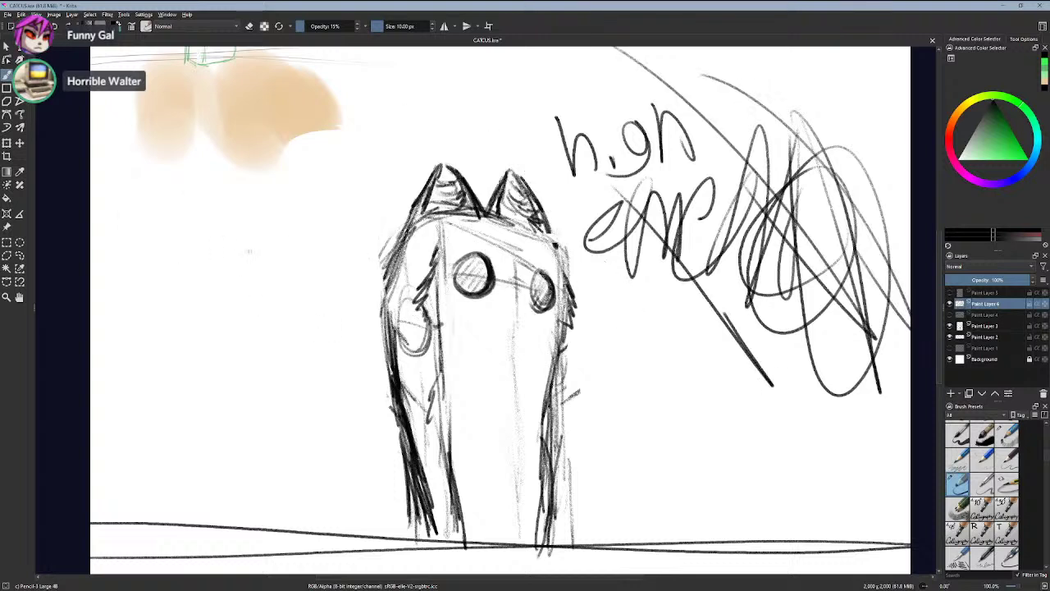
pyautogui.hotkey('ctrl', 'z')
pyautogui.hotkey('ctrl', 'z')
pyautogui.hotkey('ctrl', 'z')
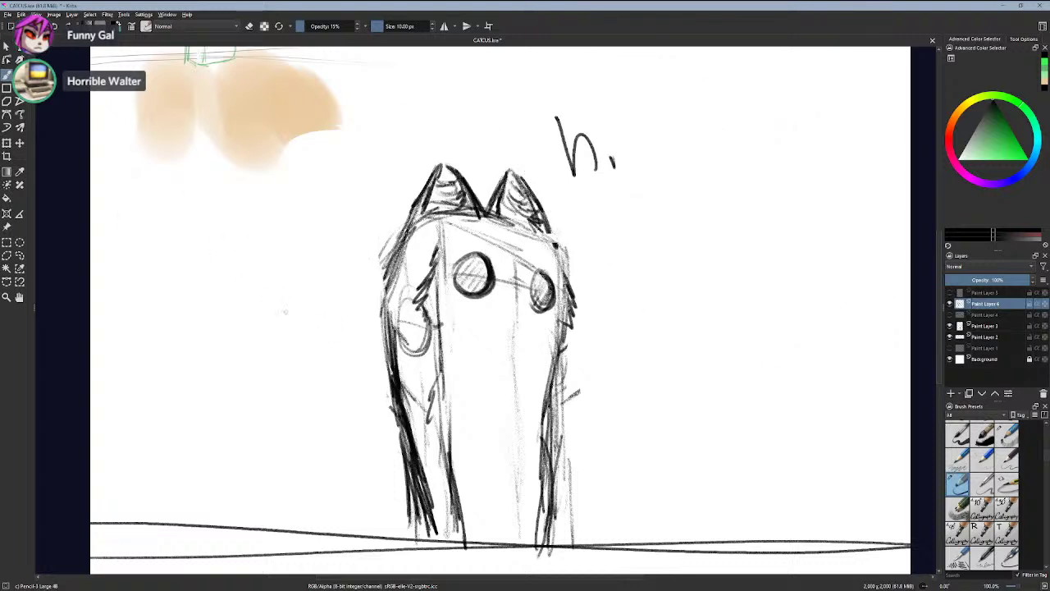
# - Try a few more large letters and a zigzag stroke beside the ears, and undo them
pyautogui.moveTo(562, 133)
pyautogui.mouseDown()
pyautogui.moveTo(635, 218)
pyautogui.moveTo(668, 187)
pyautogui.moveTo(788, 213)
pyautogui.mouseUp()
pyautogui.hotkey('ctrl', 'z')
pyautogui.moveTo(574, 166)
pyautogui.mouseDown()
pyautogui.moveTo(584, 227)
pyautogui.moveTo(630, 250)
pyautogui.mouseUp()
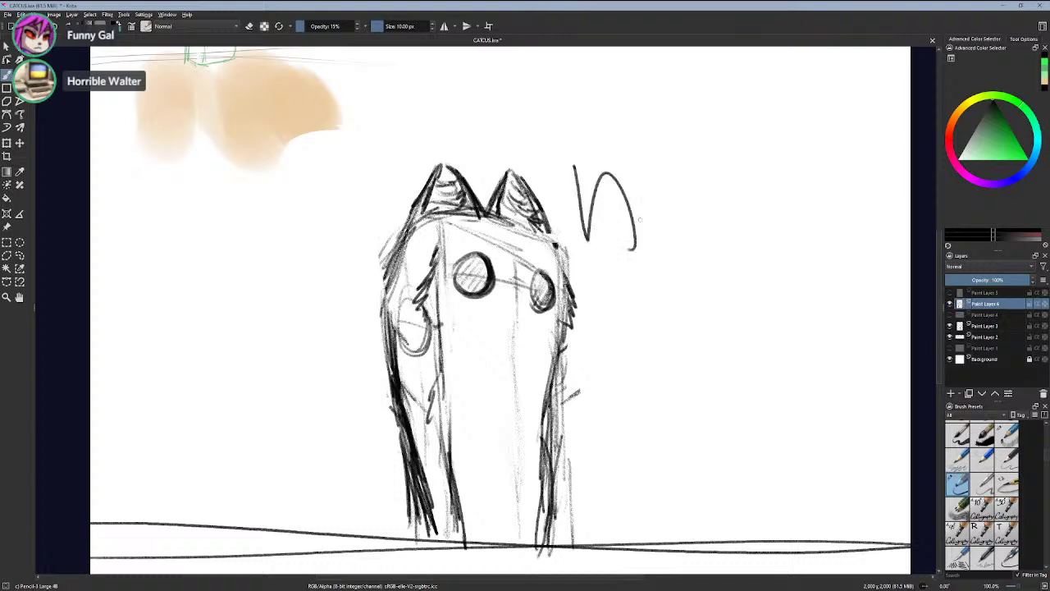
pyautogui.moveTo(649, 176)
pyautogui.mouseDown()
pyautogui.moveTo(683, 126)
pyautogui.moveTo(746, 146)
pyautogui.moveTo(759, 264)
pyautogui.mouseUp()
pyautogui.hotkey('ctrl', 'z')
pyautogui.hotkey('ctrl', 'z')
pyautogui.hotkey('ctrl', 'z')
pyautogui.moveTo(553, 177)
pyautogui.mouseDown()
pyautogui.moveTo(641, 256)
pyautogui.moveTo(620, 148)
pyautogui.moveTo(720, 234)
pyautogui.mouseUp()
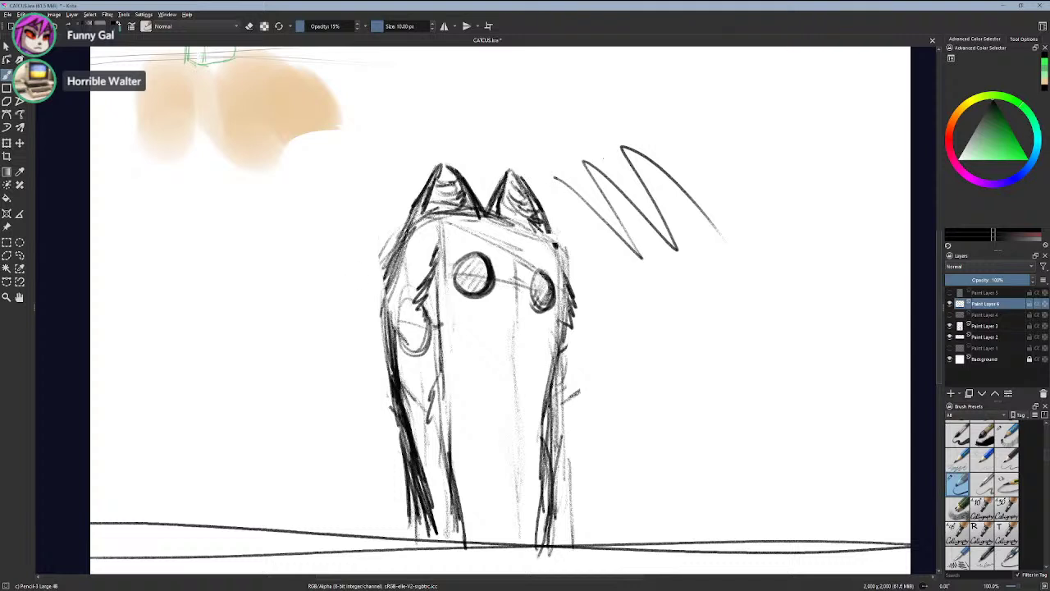
pyautogui.hotkey('ctrl', 'z')
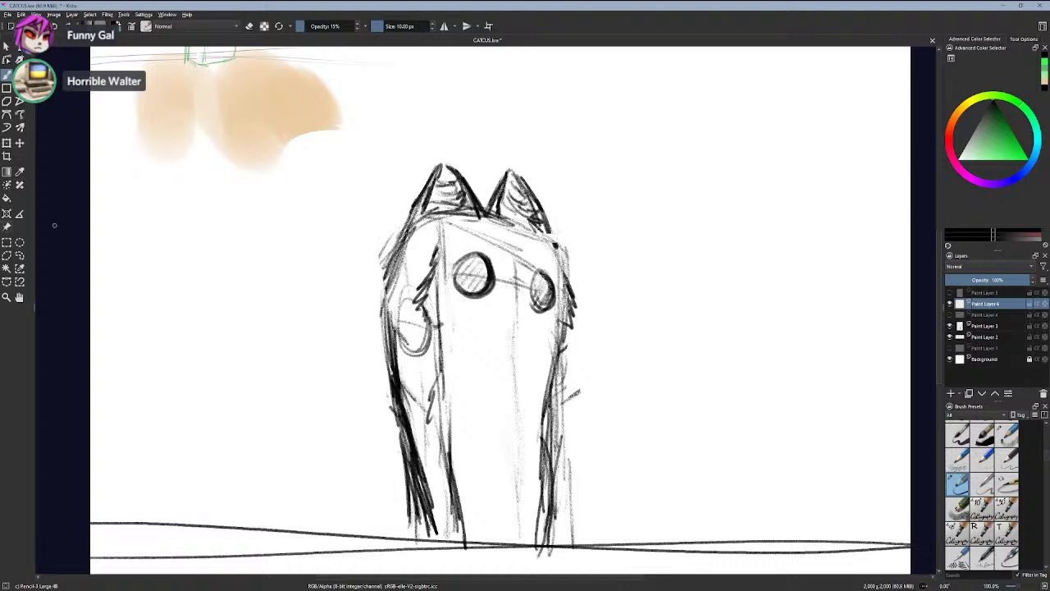
pyautogui.hotkey('alt', 'Tab')
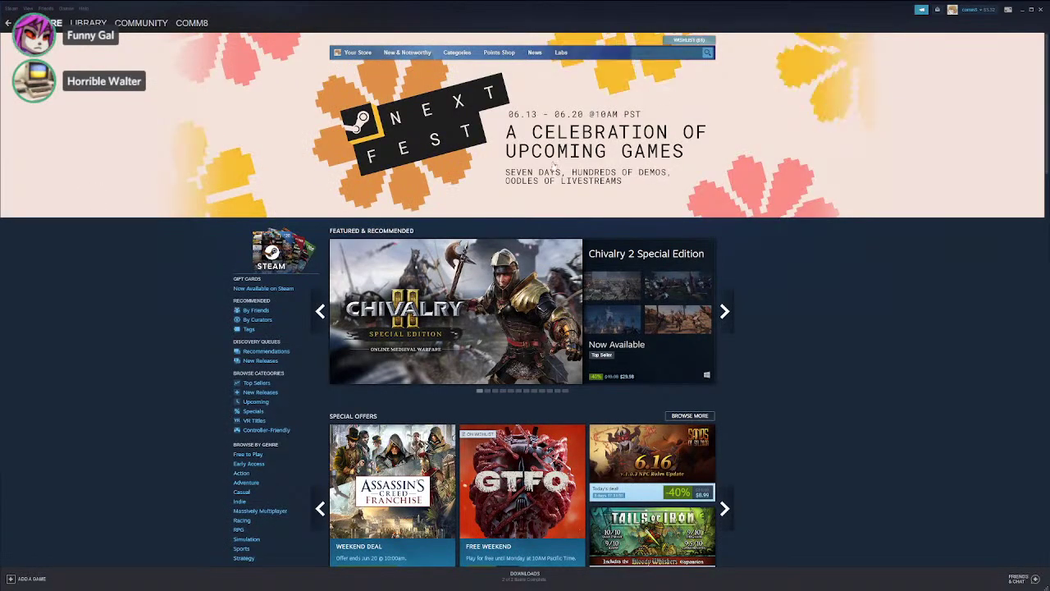
pyautogui.hotkey('alt', 'Tab')
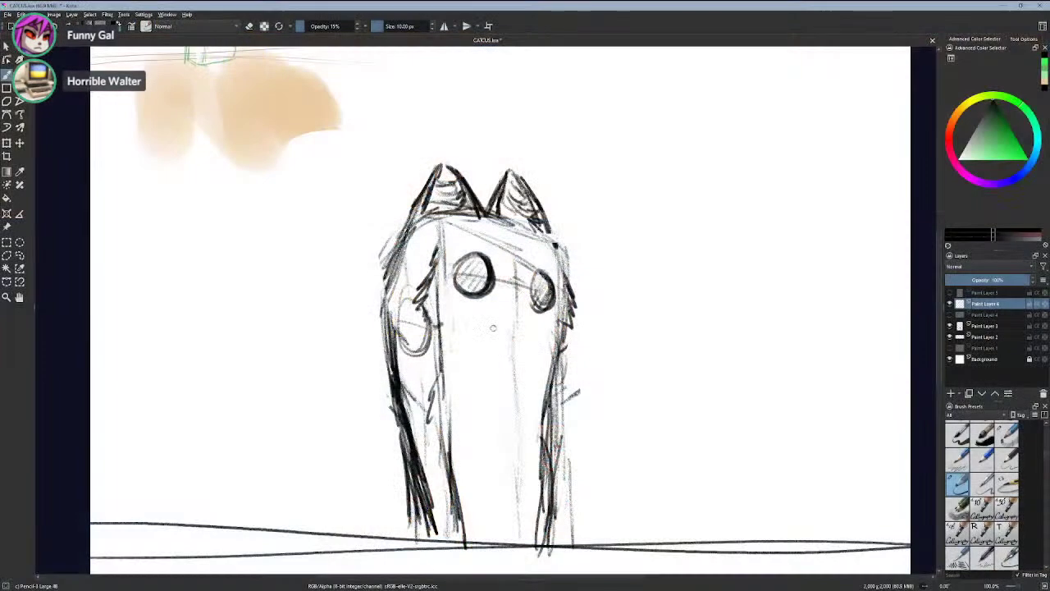
# - Extend the faint vertical ridge line between the cactus's eyes up across its forehead
pyautogui.moveTo(493, 327); pyautogui.dragTo(497, 299)
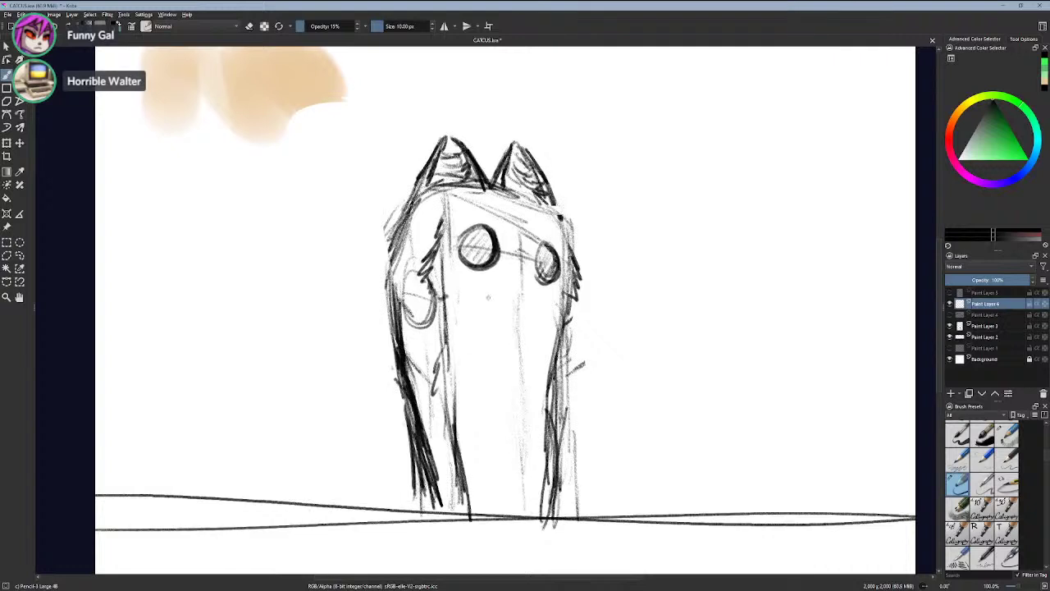
pyautogui.moveTo(520, 199); pyautogui.dragTo(520, 248)
pyautogui.hotkey('ctrl', 'z')
pyautogui.moveTo(519, 208); pyautogui.dragTo(521, 236)
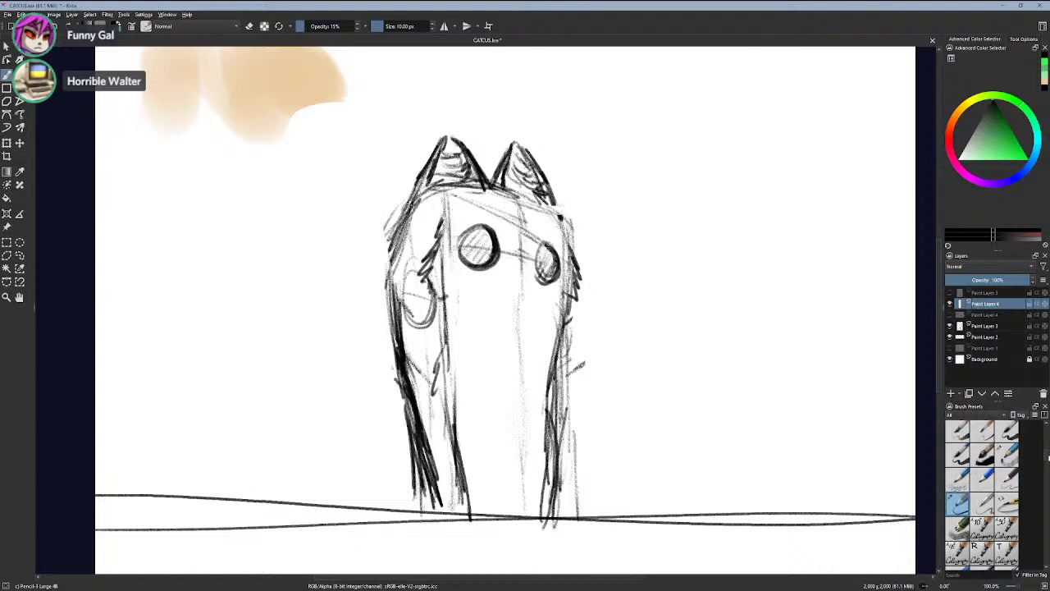
# - Choose the Blocks bristle brush preset and set the painting color to a medium blue
pyautogui.scroll(-5, 1046, 446)
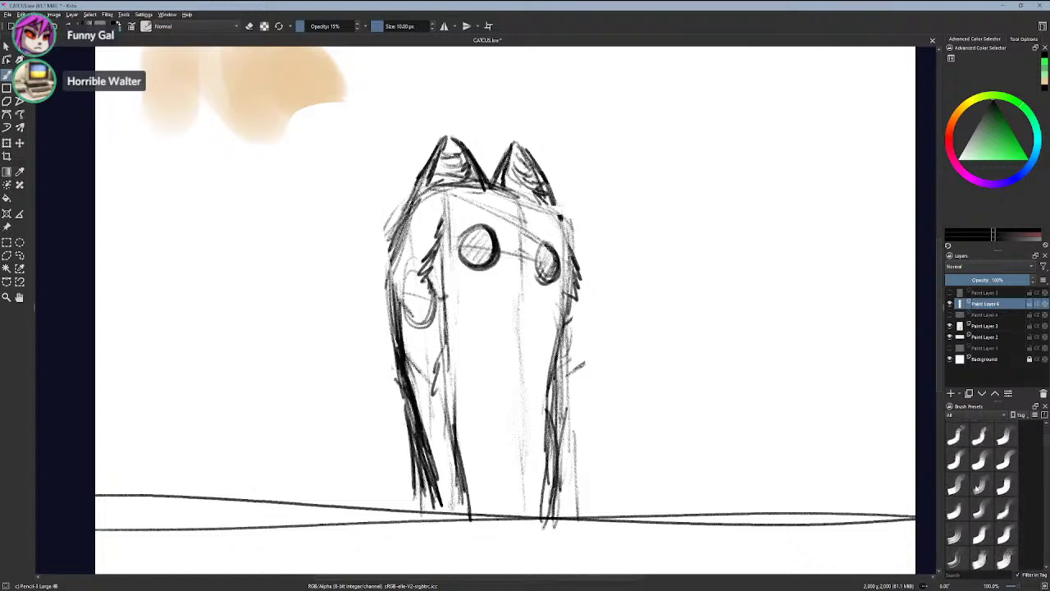
pyautogui.click(981, 485)
pyautogui.moveTo(1031, 166); pyautogui.dragTo(1034, 158)
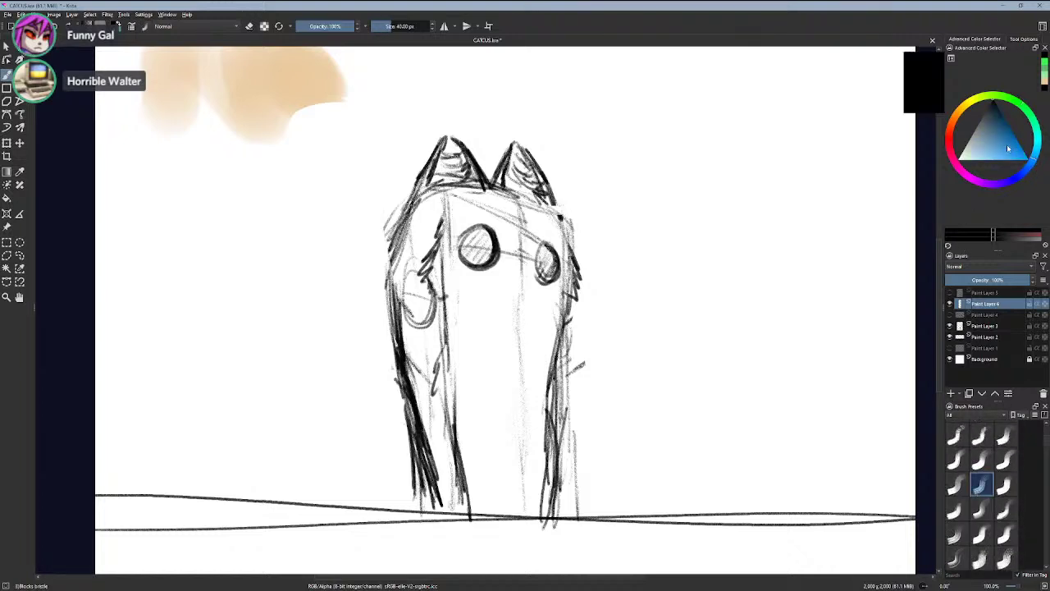
pyautogui.click(1015, 148)
# - Paint broad diagonal blue test swatches in the blank area beside the cactus
pyautogui.moveTo(668, 188)
pyautogui.mouseDown()
pyautogui.moveTo(812, 344)
pyautogui.moveTo(803, 285)
pyautogui.mouseUp()
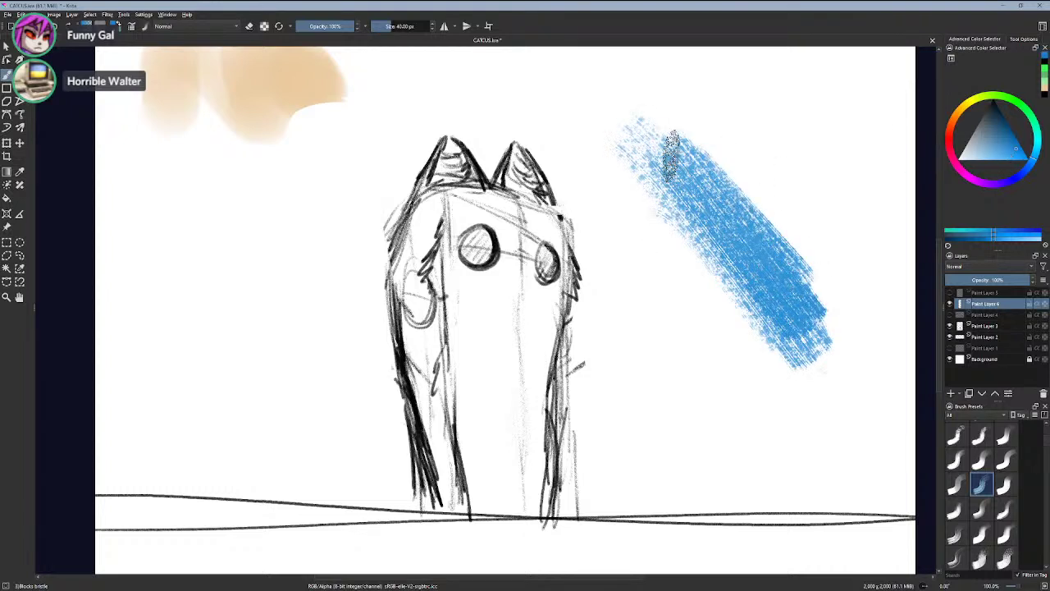
pyautogui.moveTo(667, 140)
pyautogui.mouseDown()
pyautogui.moveTo(853, 217)
pyautogui.moveTo(755, 94)
pyautogui.moveTo(878, 271)
pyautogui.mouseUp()
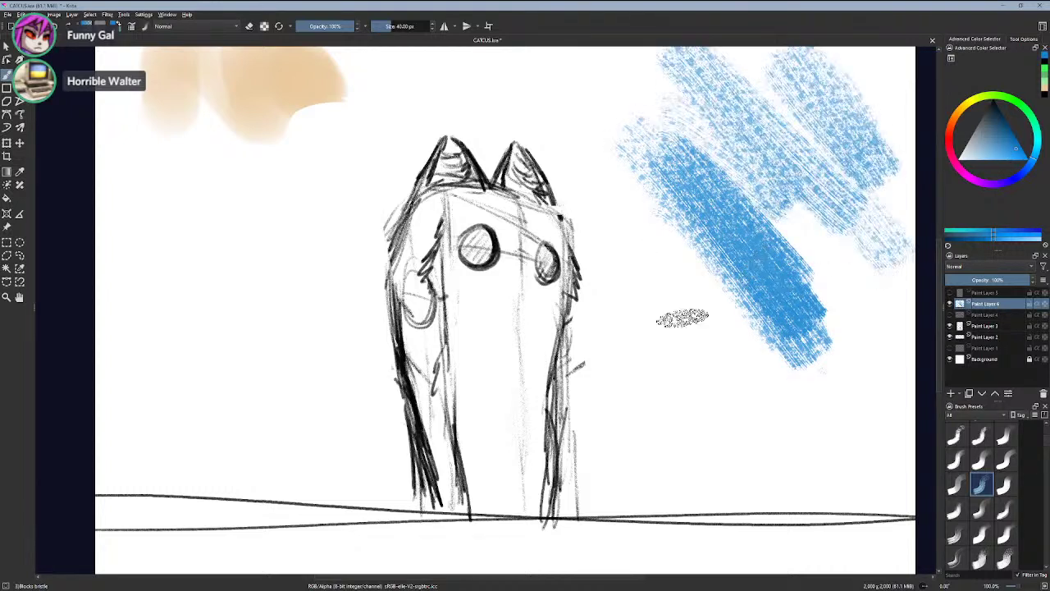
pyautogui.moveTo(682, 314)
pyautogui.mouseDown()
pyautogui.moveTo(812, 508)
pyautogui.moveTo(750, 320)
pyautogui.moveTo(854, 367)
pyautogui.moveTo(841, 338)
pyautogui.moveTo(682, 447)
pyautogui.moveTo(705, 501)
pyautogui.moveTo(689, 410)
pyautogui.moveTo(591, 185)
pyautogui.mouseUp()
pyautogui.moveTo(548, 64); pyautogui.dragTo(687, 179)
pyautogui.scroll(-2, 608, 156)
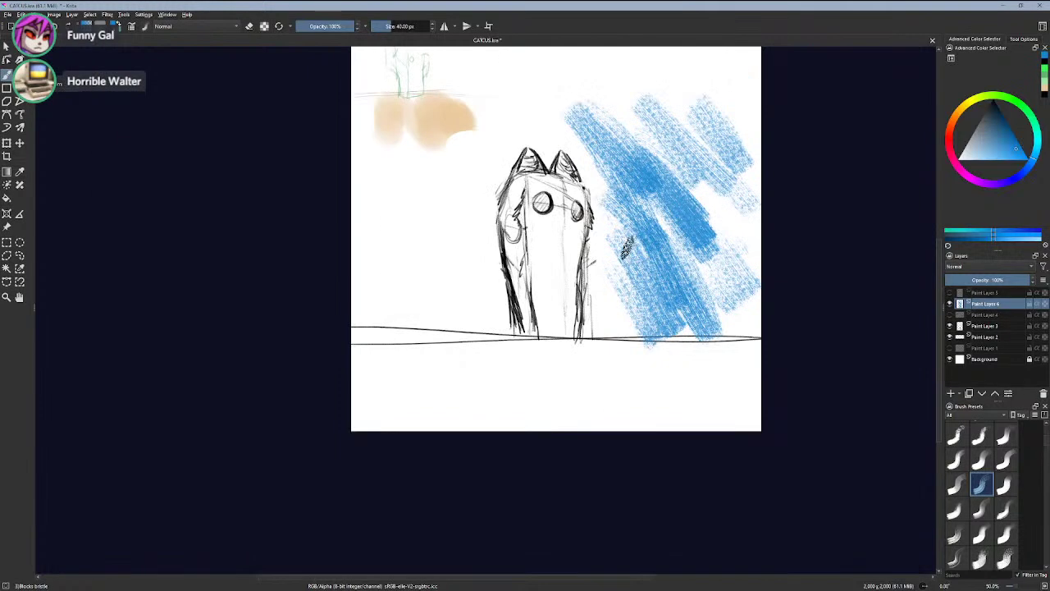
pyautogui.scroll(1, 626, 242)
pyautogui.moveTo(599, 170)
pyautogui.mouseDown()
pyautogui.moveTo(607, 232)
pyautogui.moveTo(582, 242)
pyautogui.moveTo(627, 211)
pyautogui.moveTo(656, 220)
pyautogui.mouseUp()
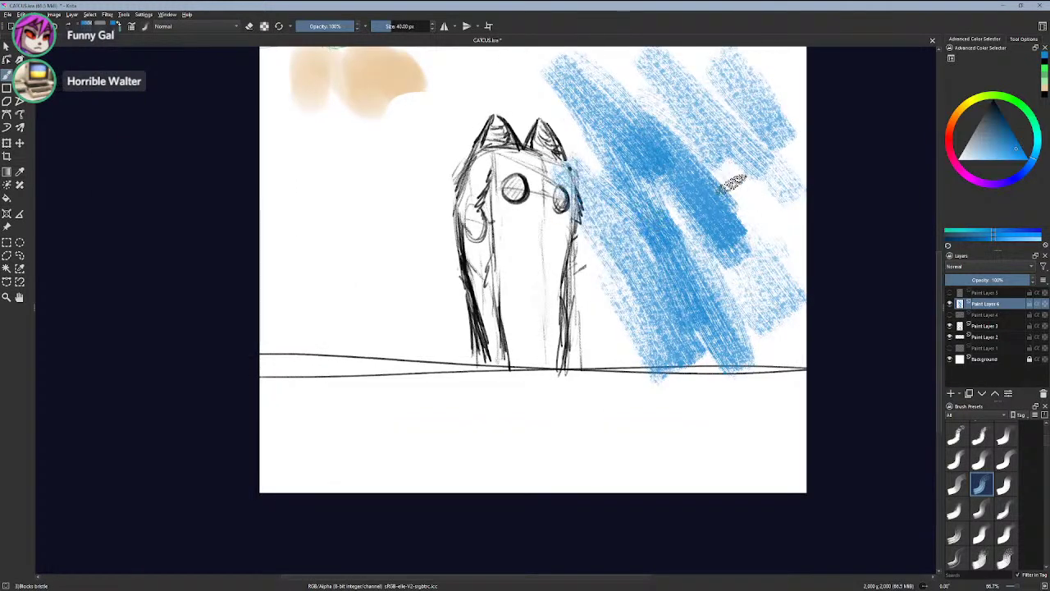
# - Undo the blue bristle test swatches beside the cactus
pyautogui.hotkey('ctrl', 'z')
pyautogui.hotkey('ctrl', 'z')
pyautogui.hotkey('ctrl', 'z')
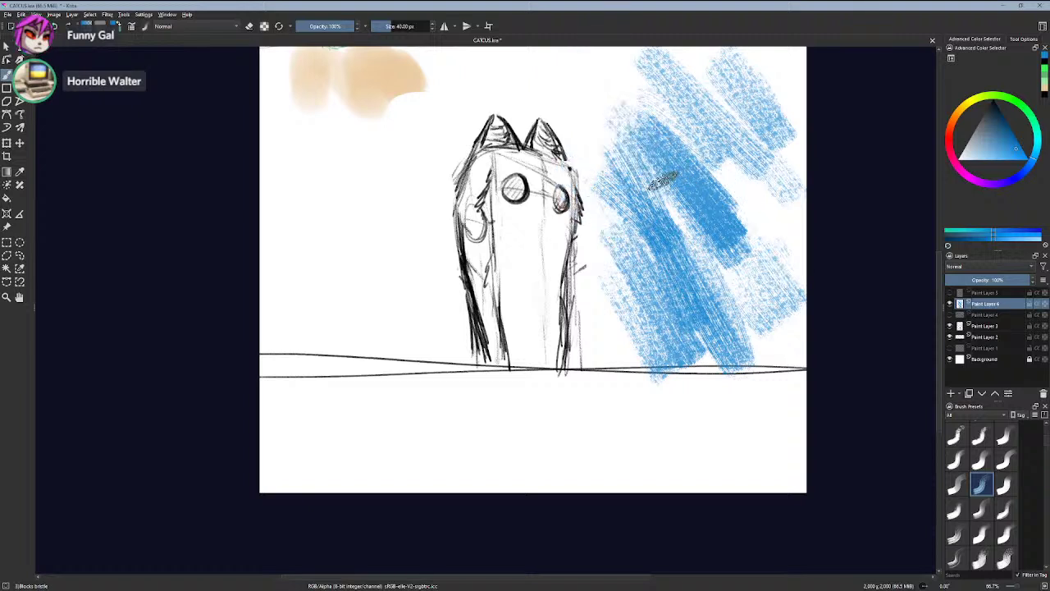
pyautogui.hotkey('ctrl', 'z')
pyautogui.hotkey('ctrl', 'z')
pyautogui.hotkey('ctrl', 'z')
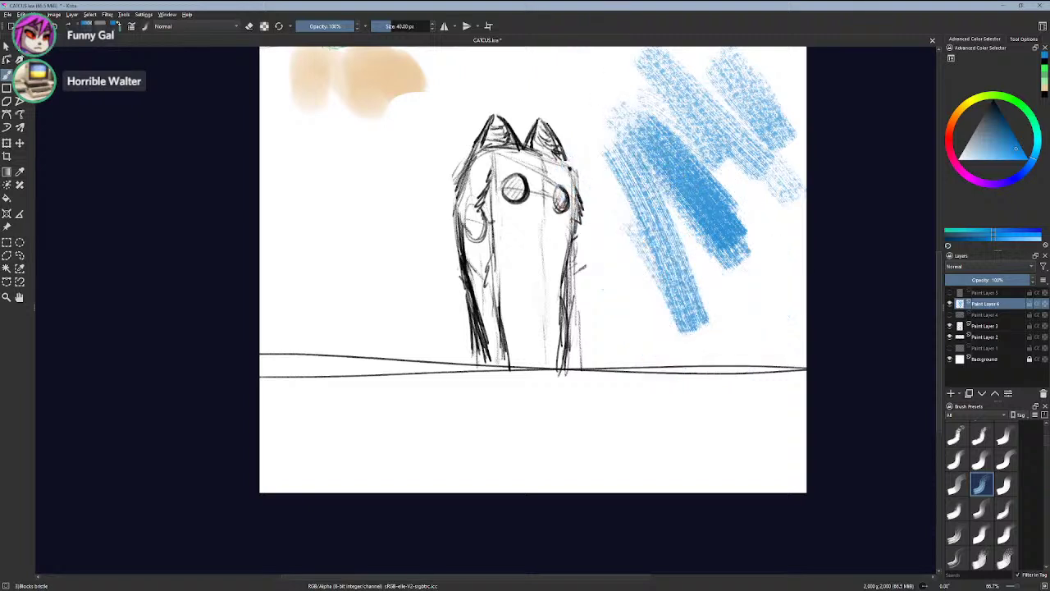
pyautogui.hotkey('ctrl', 'z')
pyautogui.hotkey('ctrl', 'z')
pyautogui.hotkey('ctrl', 'z')
pyautogui.hotkey('ctrl', 'z')
pyautogui.hotkey('ctrl', 'z')
pyautogui.hotkey('ctrl', 'z')
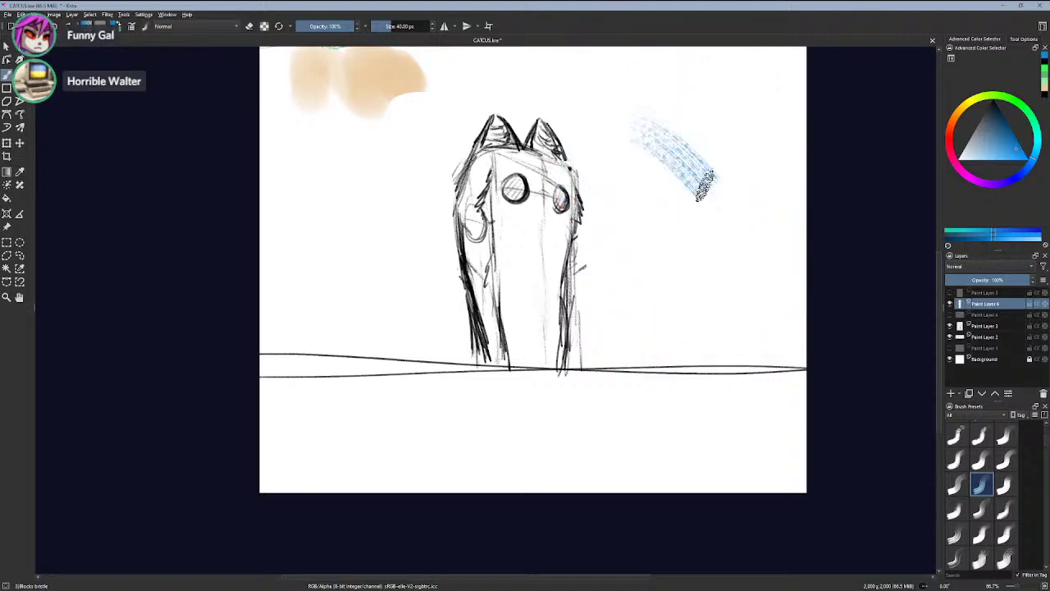
# - Try another patch of hatched diagonal blue strokes beside the cactus's ears, and undo it
pyautogui.hotkey('ctrl', 'z')
pyautogui.moveTo(625, 129)
pyautogui.mouseDown()
pyautogui.moveTo(705, 223)
pyautogui.moveTo(720, 195)
pyautogui.moveTo(705, 143)
pyautogui.mouseUp()
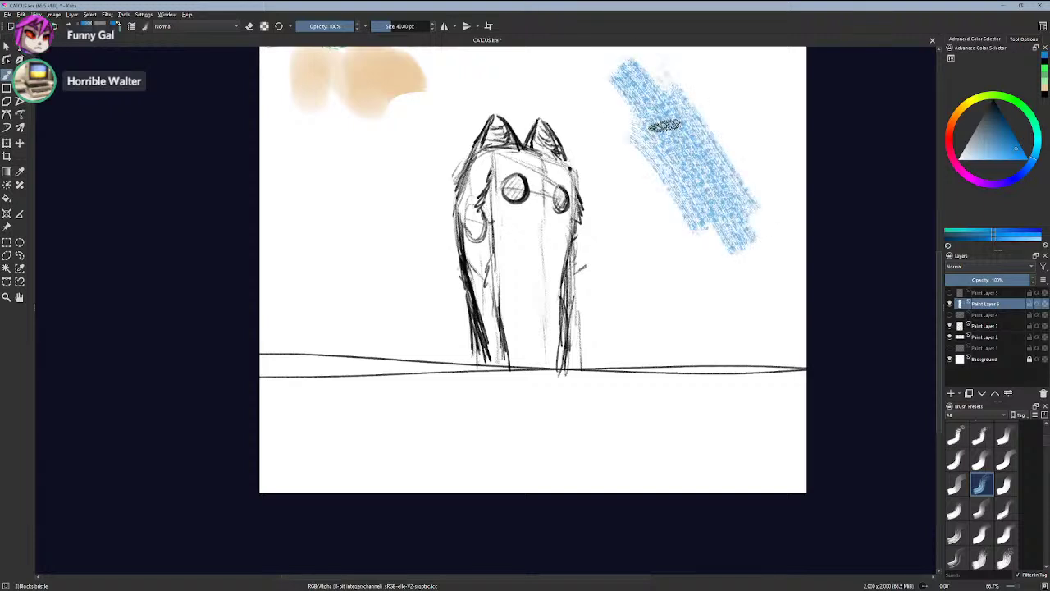
pyautogui.hotkey('ctrl', 'z')
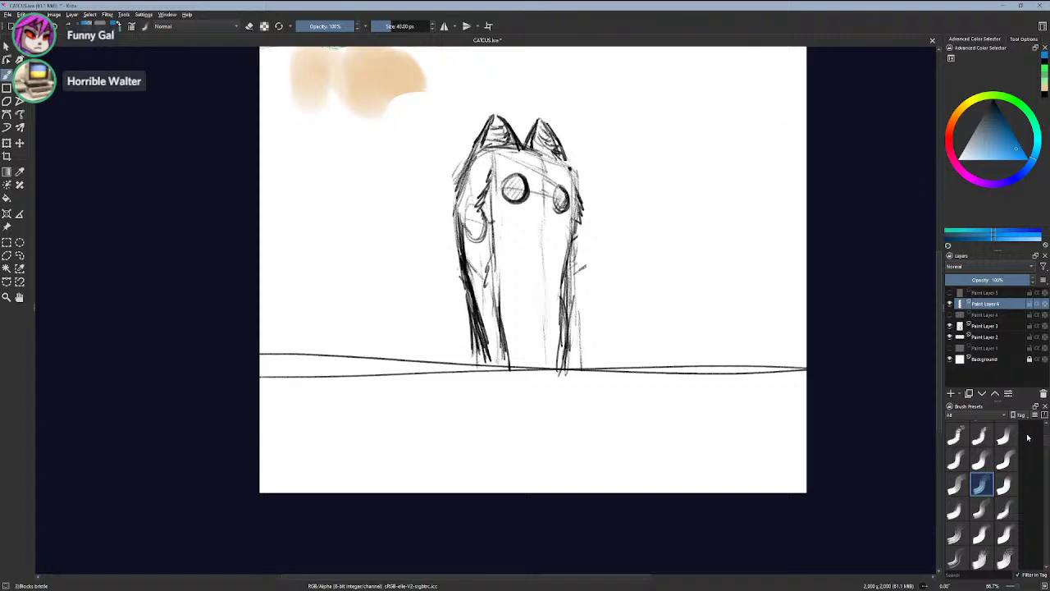
# - Browse the brush preset collection for a suitable sketching brush
pyautogui.scroll(-10, 1030, 447)
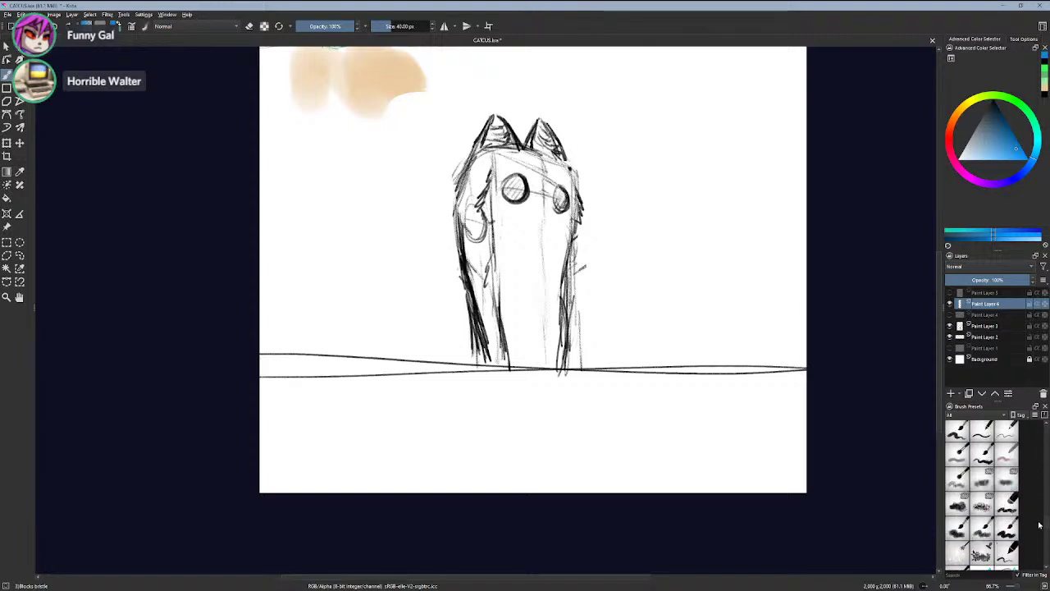
pyautogui.scroll(-10, 1039, 525)
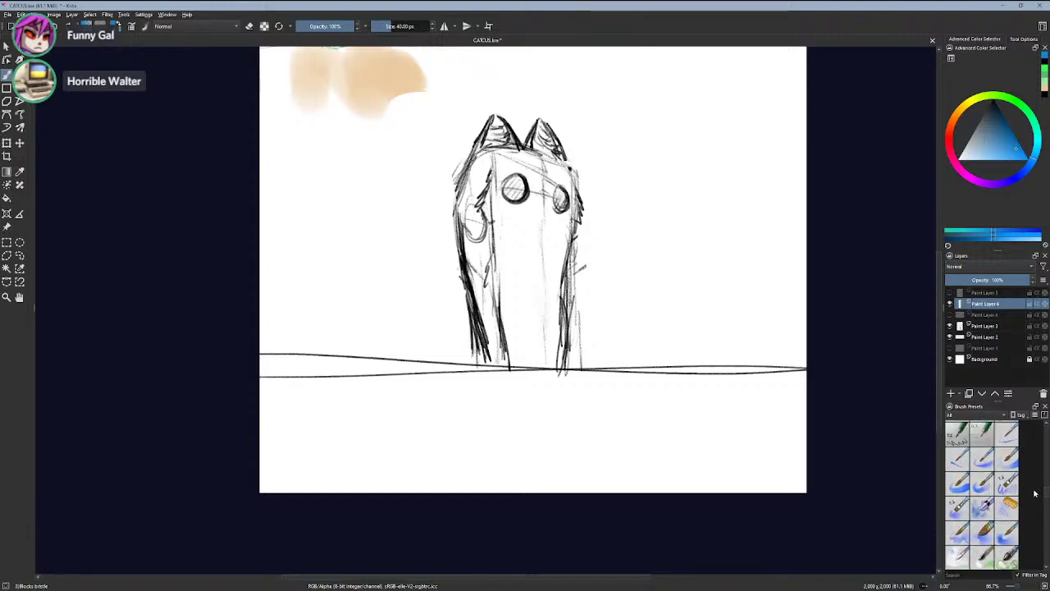
pyautogui.scroll(-10, 1035, 493)
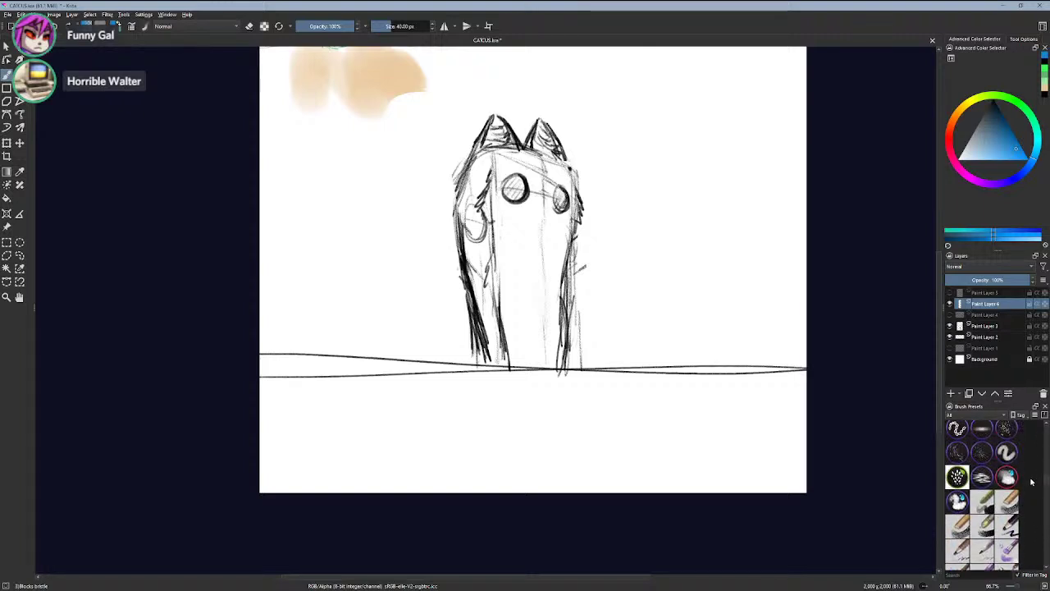
pyautogui.scroll(-2, 1033, 485)
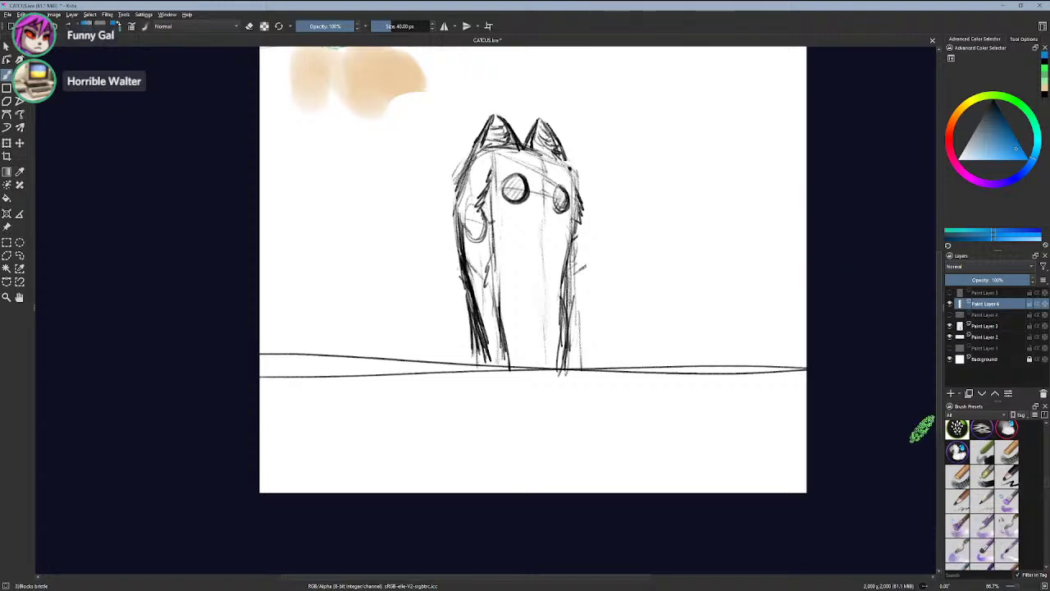
pyautogui.scroll(-5, 1041, 479)
pyautogui.scroll(5, 1044, 474)
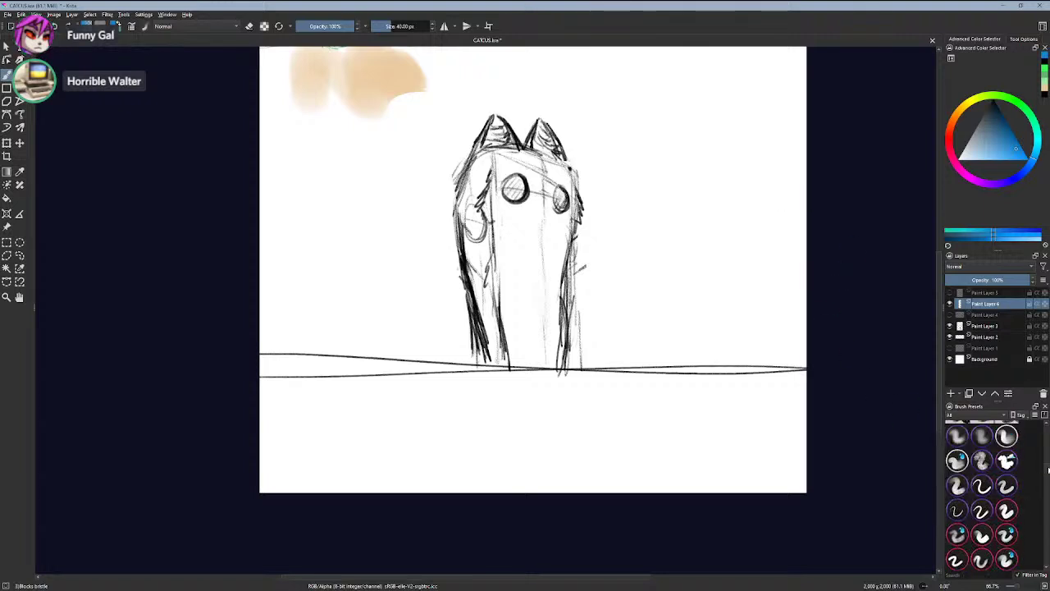
pyautogui.scroll(-3, 1046, 461)
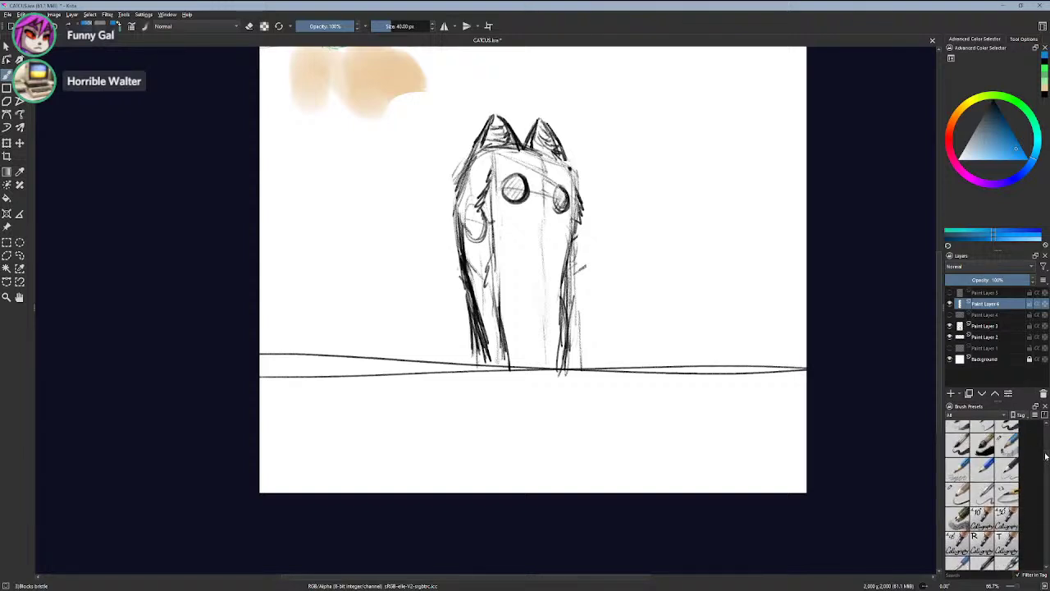
pyautogui.scroll(-2, 1047, 456)
pyautogui.moveTo(1046, 452); pyautogui.dragTo(1045, 429)
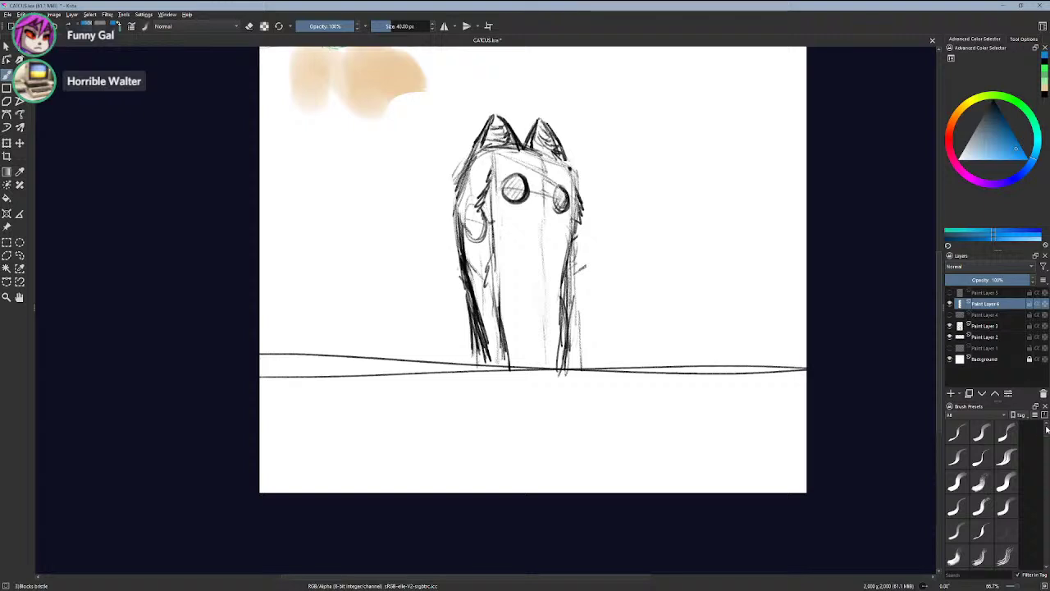
pyautogui.scroll(-5, 1045, 443)
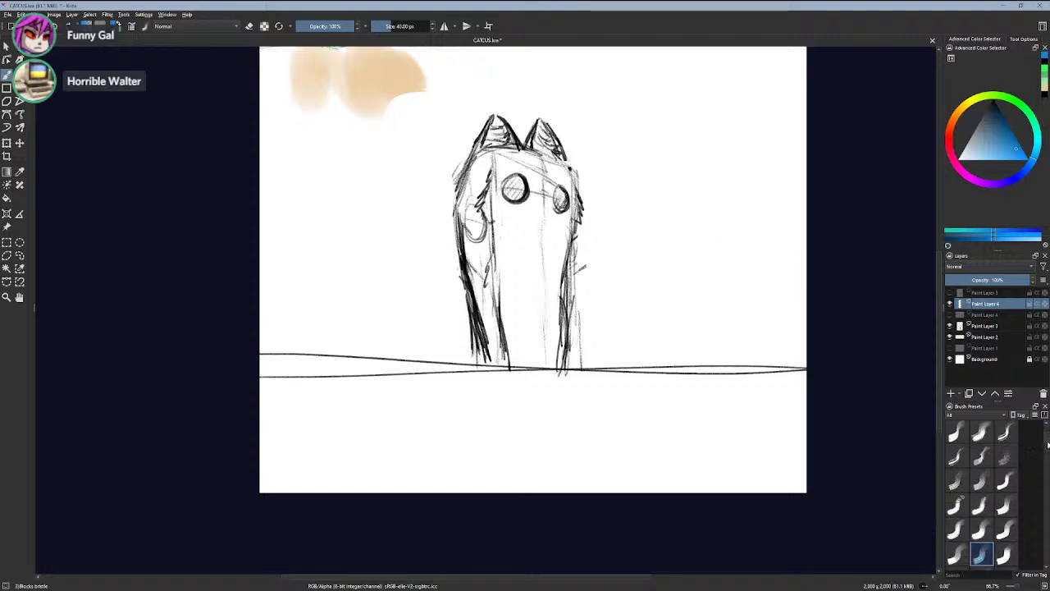
pyautogui.scroll(-5, 1046, 453)
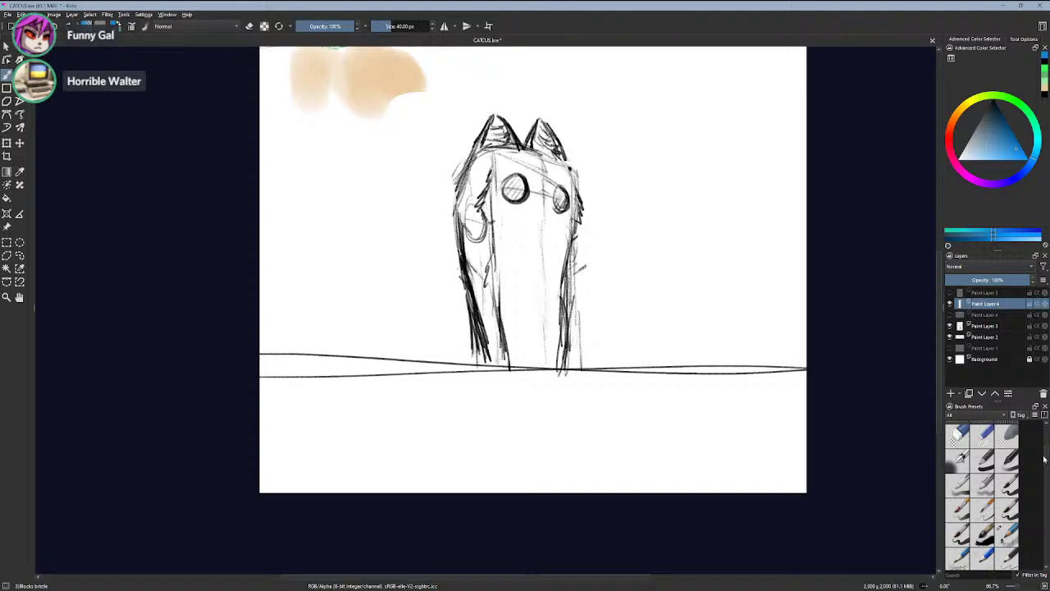
pyautogui.scroll(-3, 1047, 454)
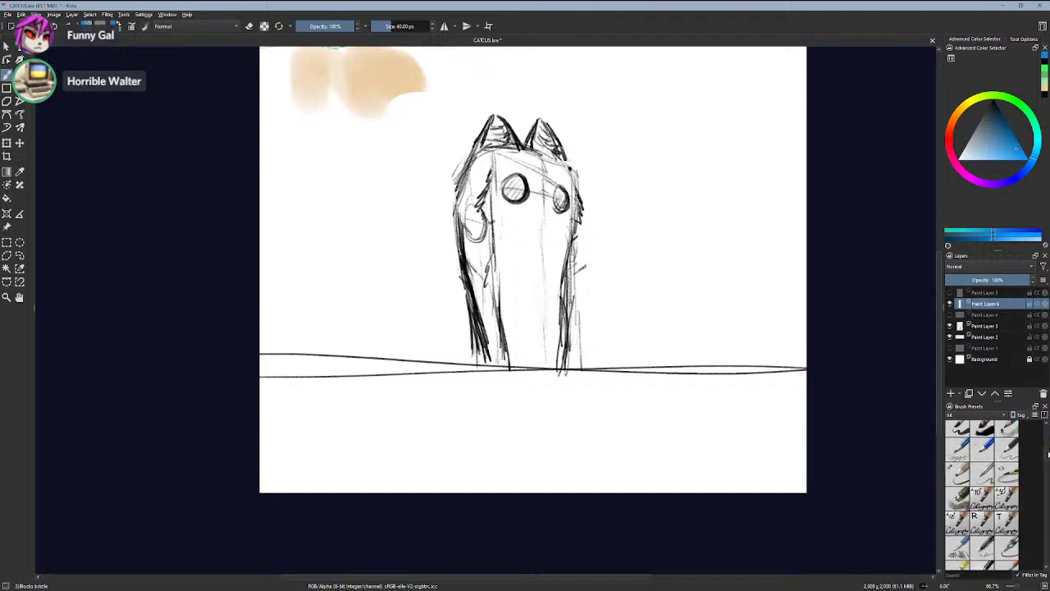
pyautogui.scroll(-3, 1047, 457)
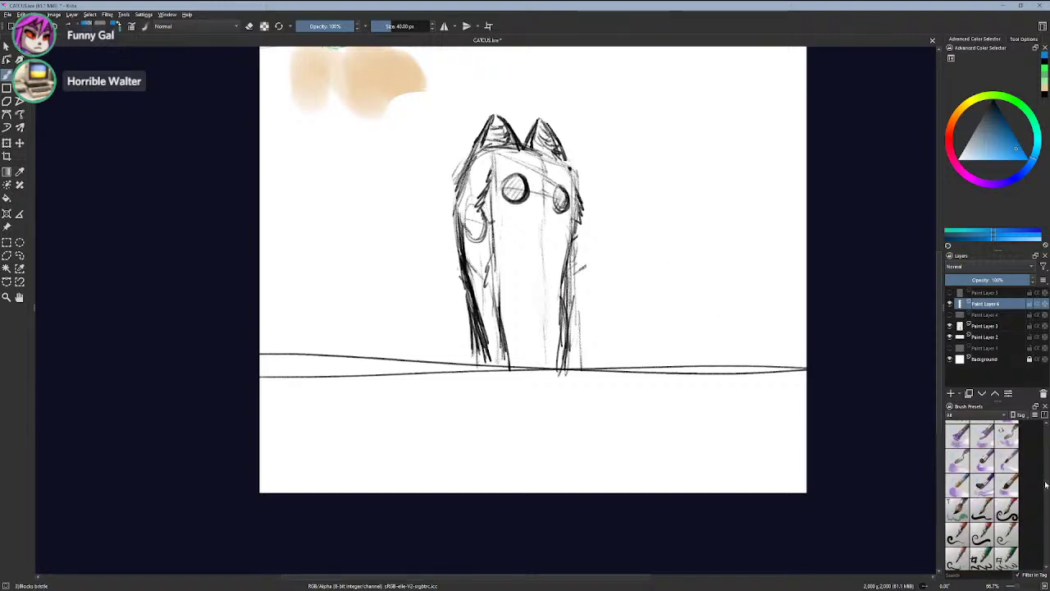
pyautogui.scroll(-3, 1045, 485)
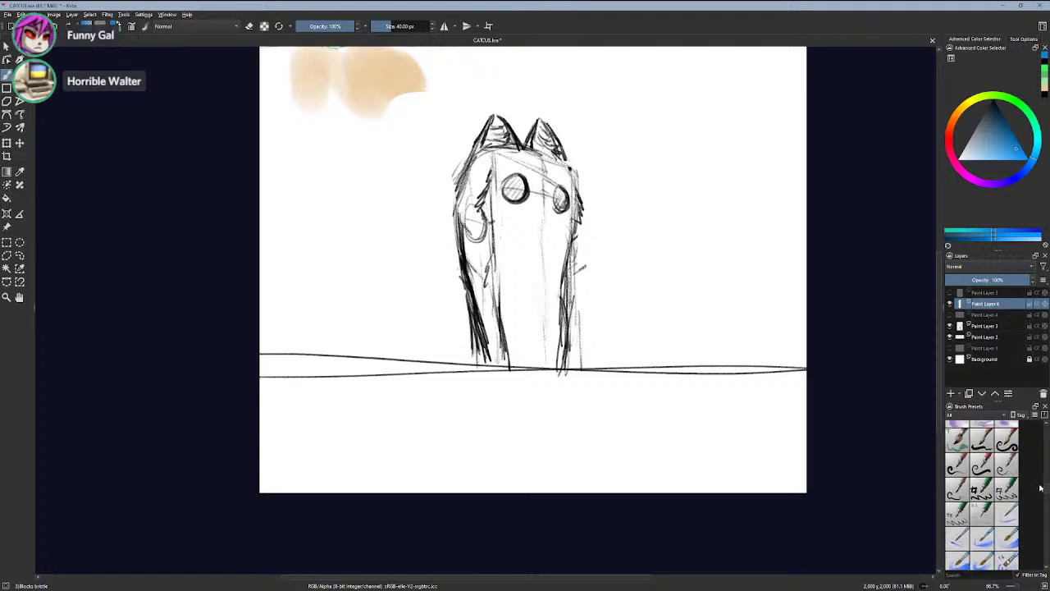
pyautogui.scroll(-5, 1042, 500)
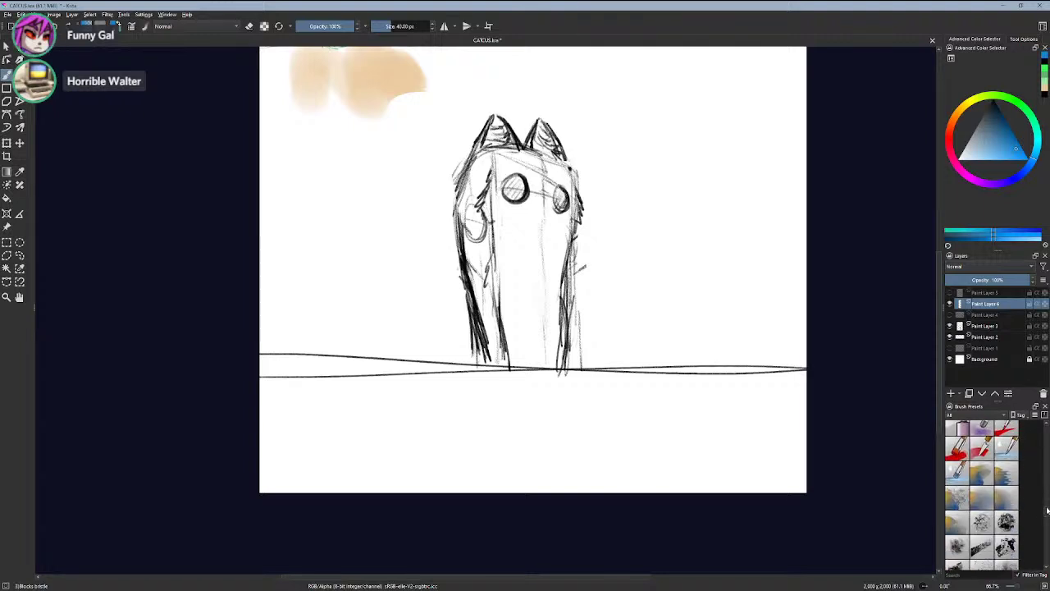
pyautogui.moveTo(1047, 538); pyautogui.dragTo(1046, 448)
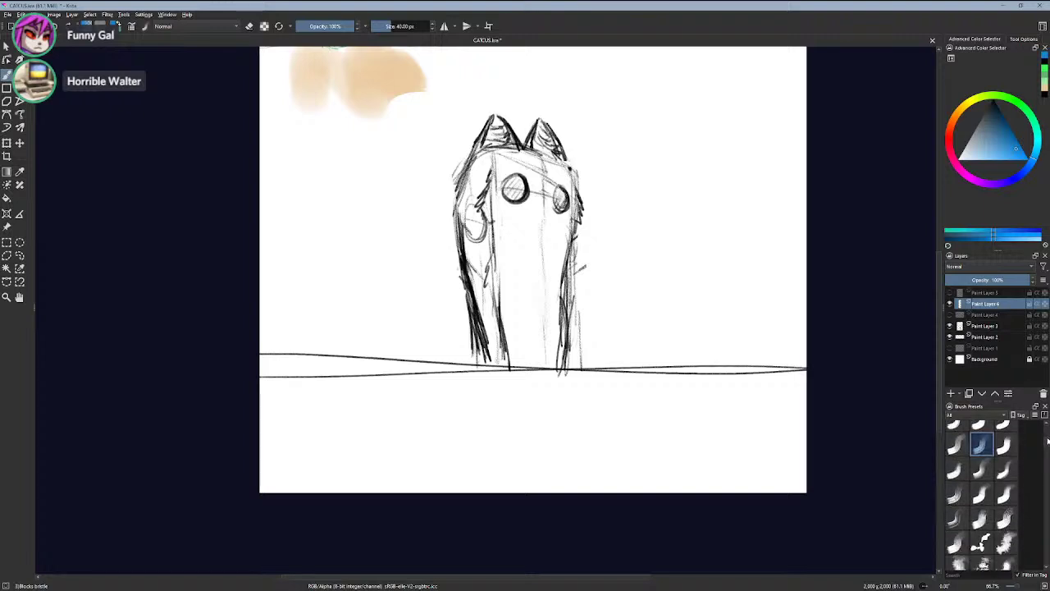
pyautogui.scroll(-5, 1047, 443)
pyautogui.scroll(-3, 1044, 450)
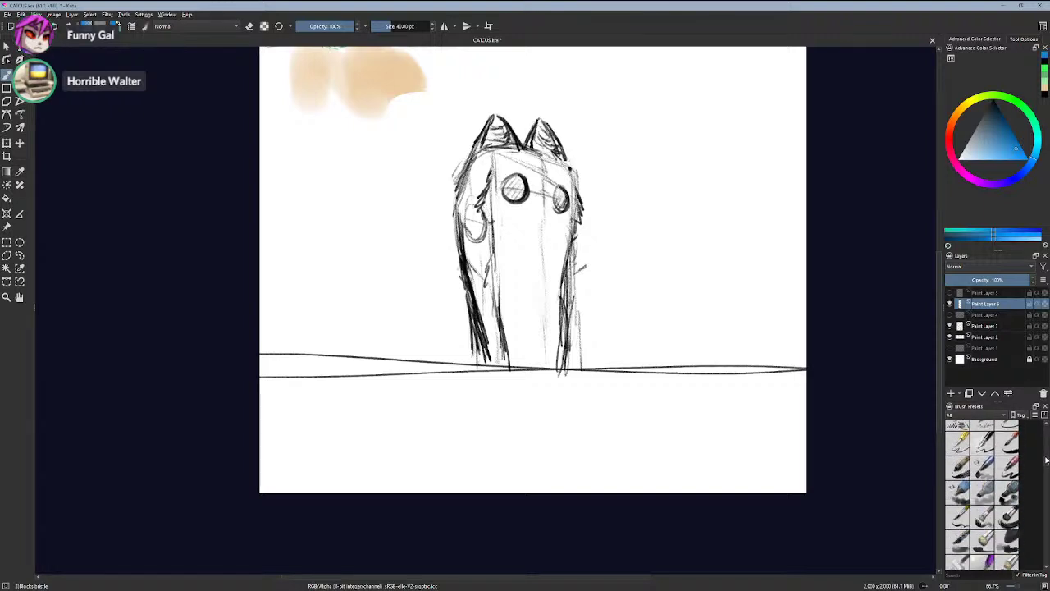
pyautogui.scroll(-3, 1046, 461)
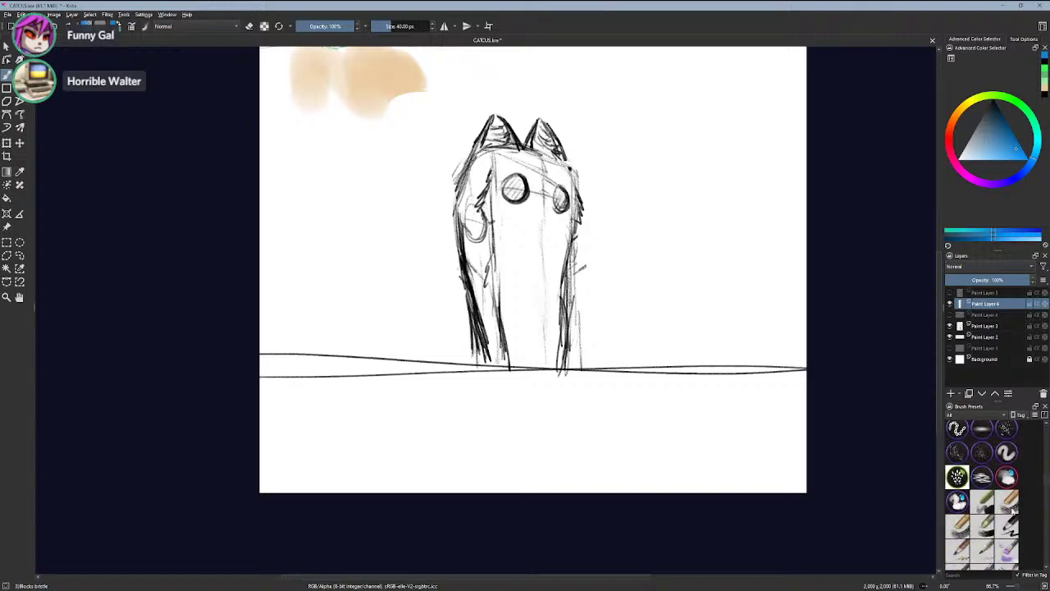
# - Try the Chalk Grainy preset with diagonal strokes in the blank area beside the cactus, and undo them
pyautogui.click(1007, 500)
pyautogui.moveTo(640, 244); pyautogui.dragTo(703, 323)
pyautogui.moveTo(657, 247); pyautogui.dragTo(729, 335)
pyautogui.hotkey('ctrl', 'z')
pyautogui.hotkey('ctrl', 'z')
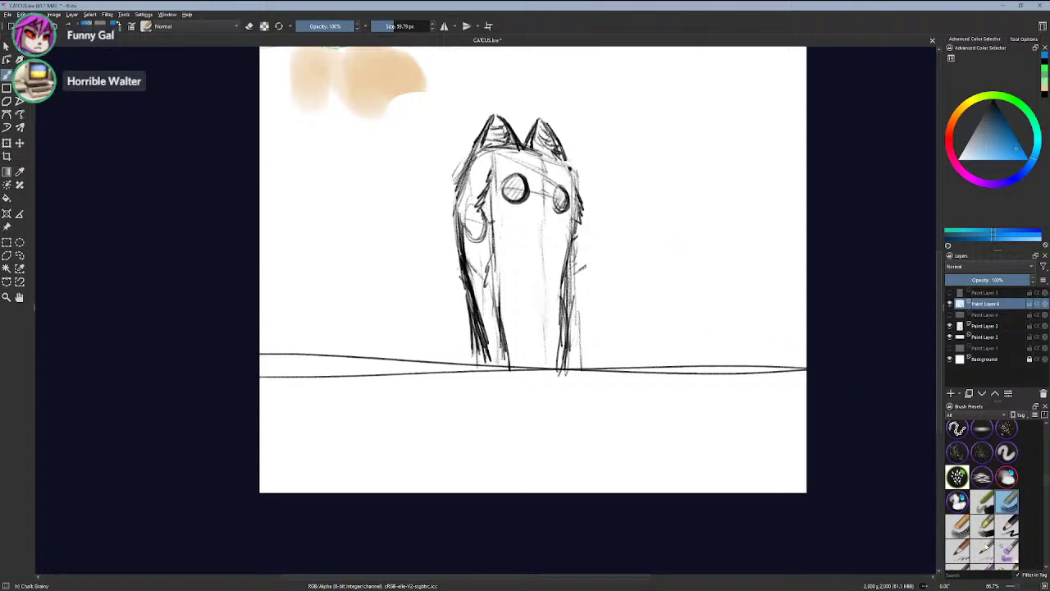
# - Try the Pencil-2 preset with a blue diagonal stroke beside the cactus, and undo it
pyautogui.scroll(-4, 1047, 468)
pyautogui.scroll(5, 1047, 468)
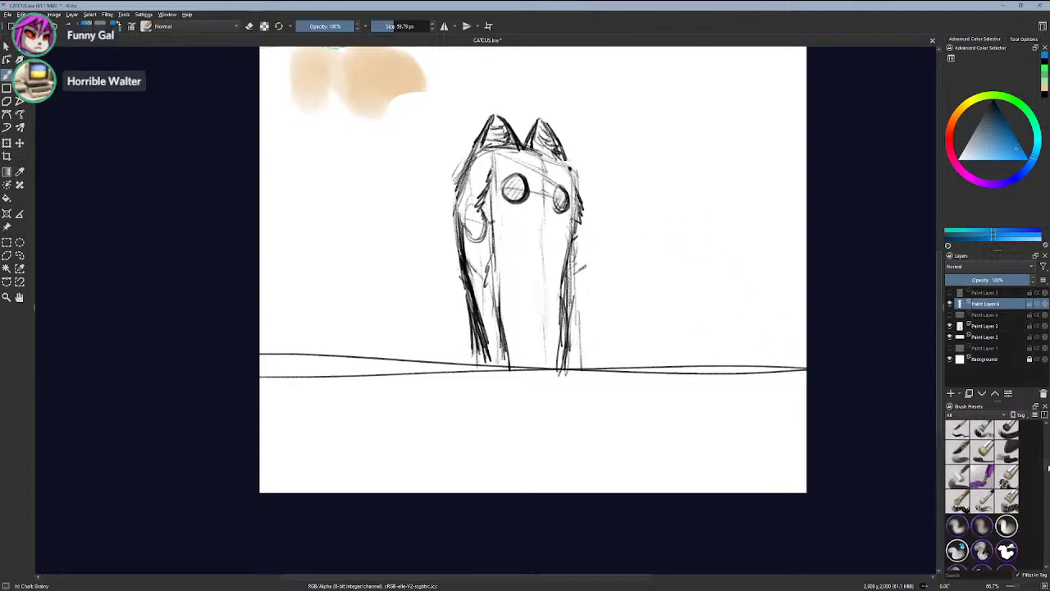
pyautogui.scroll(4, 1048, 463)
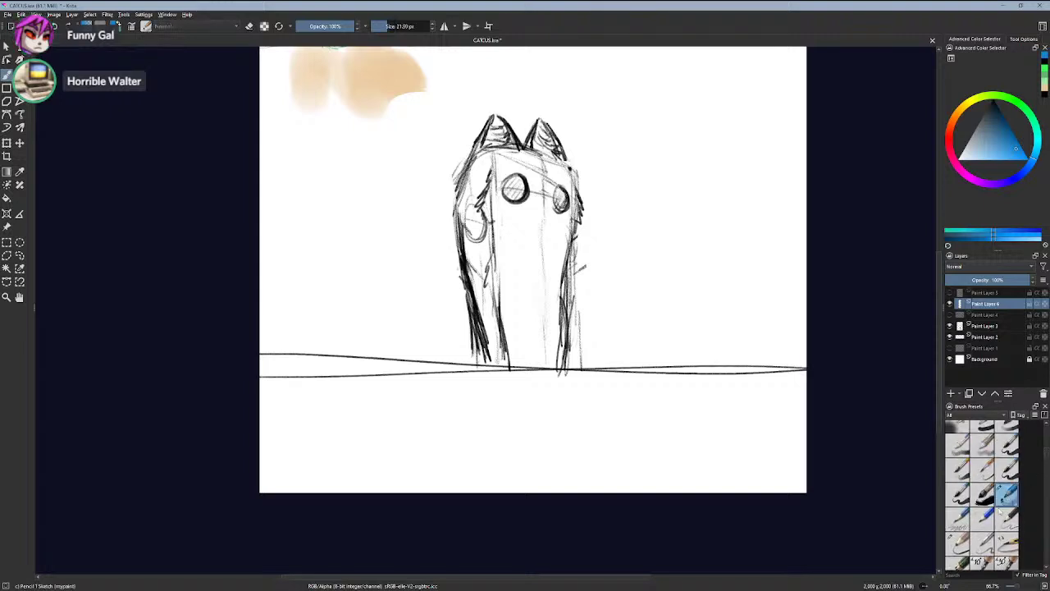
pyautogui.click(1005, 513)
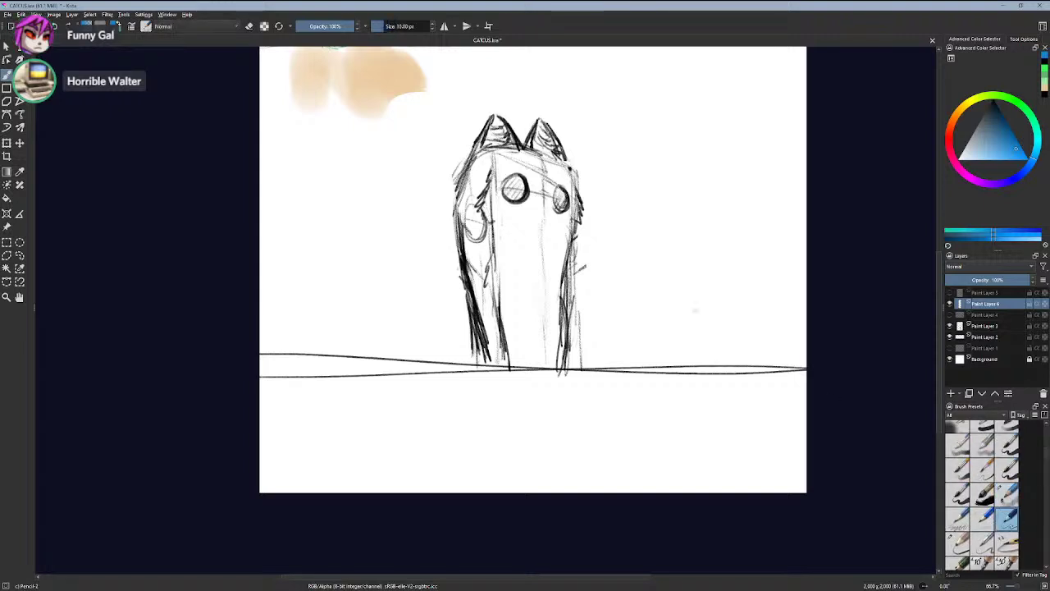
pyautogui.moveTo(648, 287)
pyautogui.mouseDown()
pyautogui.moveTo(715, 351)
pyautogui.moveTo(715, 304)
pyautogui.moveTo(748, 348)
pyautogui.mouseUp()
pyautogui.hotkey('ctrl', 'z')
# - Choose the Pencil-3 Large 4B preset, try it beside the cactus, undo the strokes, and reset the painting color to black
pyautogui.click(957, 517)
pyautogui.click(957, 541)
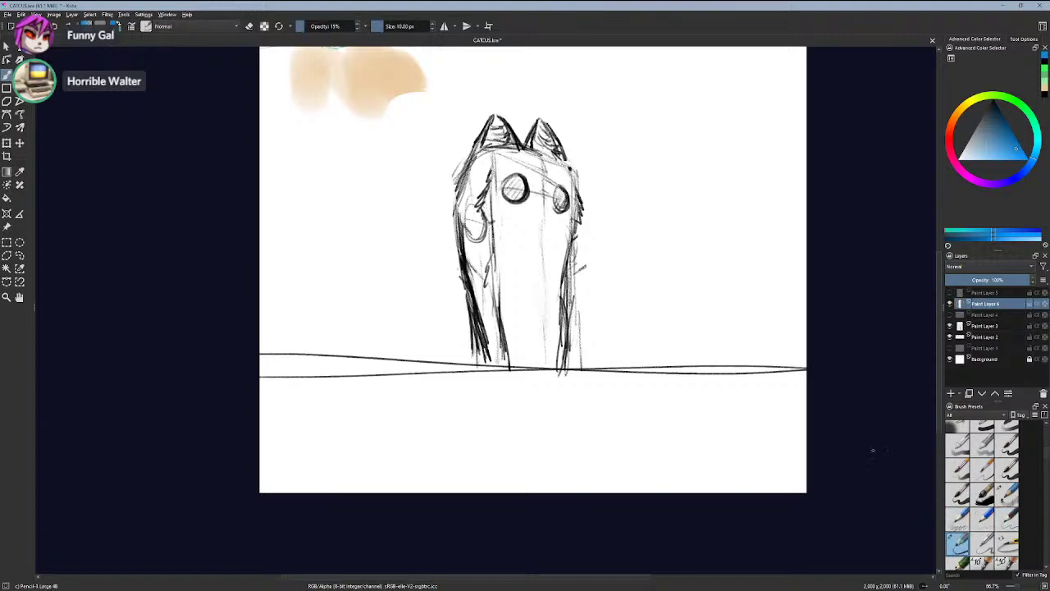
pyautogui.moveTo(684, 225); pyautogui.dragTo(733, 277)
pyautogui.moveTo(640, 176); pyautogui.dragTo(679, 316)
pyautogui.hotkey('ctrl', 'z')
pyautogui.press('d')
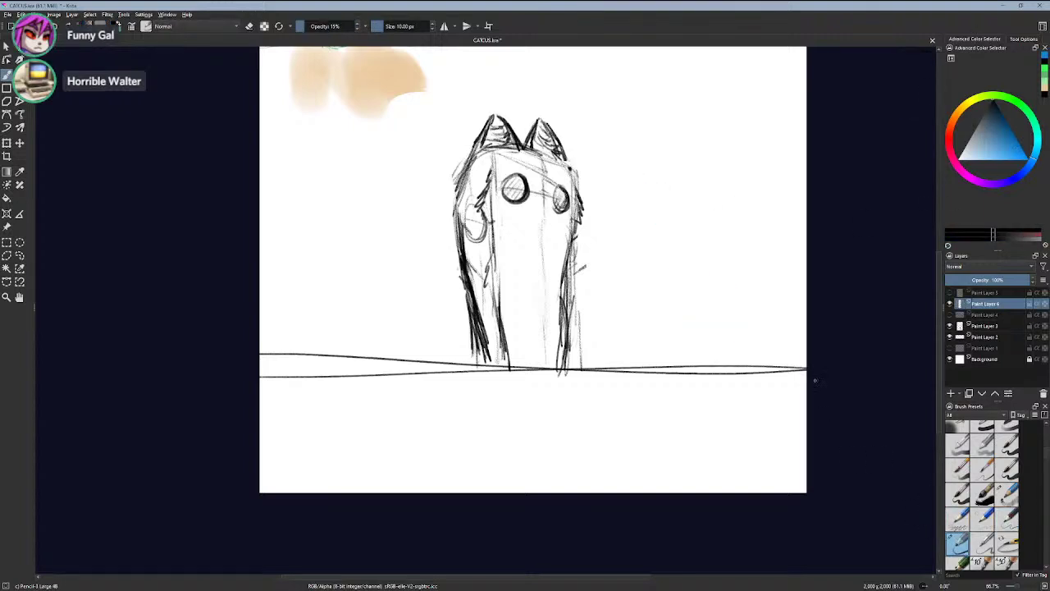
# - Try long black pencil strokes in the blank area beside the cactus's eye and ear, and undo them
pyautogui.moveTo(582, 215); pyautogui.dragTo(590, 161)
pyautogui.moveTo(637, 200); pyautogui.dragTo(719, 265)
pyautogui.moveTo(645, 151); pyautogui.dragTo(686, 206)
pyautogui.moveTo(623, 72); pyautogui.dragTo(715, 199)
pyautogui.hotkey('ctrl', 'z')
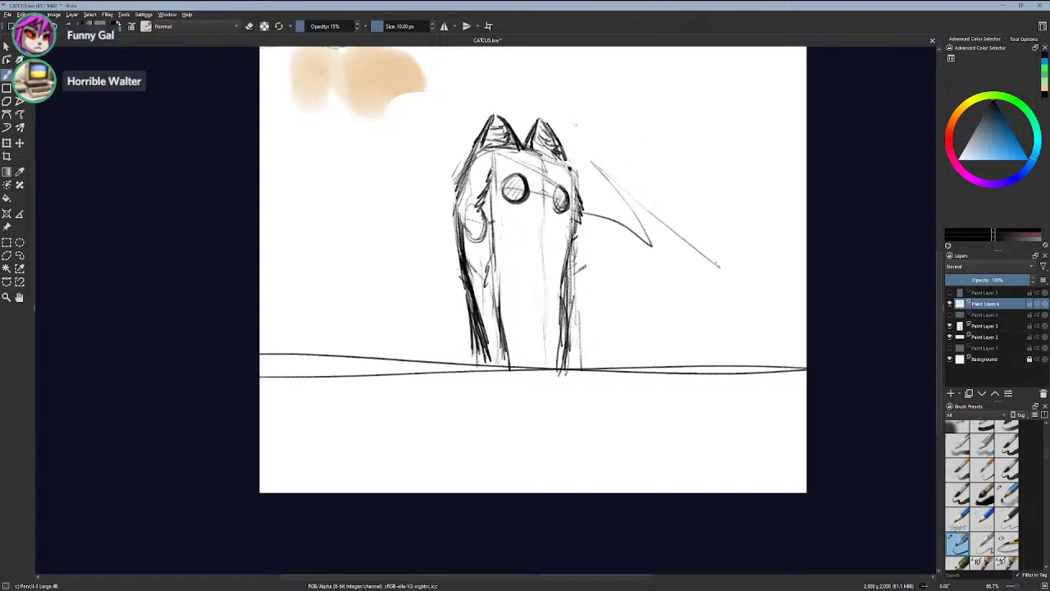
pyautogui.hotkey('ctrl', 'z')
pyautogui.hotkey('ctrl', 'z')
# - Try several black zigzag pencil scribbles beside the cactus's ear, removing each one
pyautogui.moveTo(585, 128)
pyautogui.mouseDown()
pyautogui.moveTo(640, 174)
pyautogui.moveTo(676, 170)
pyautogui.mouseUp()
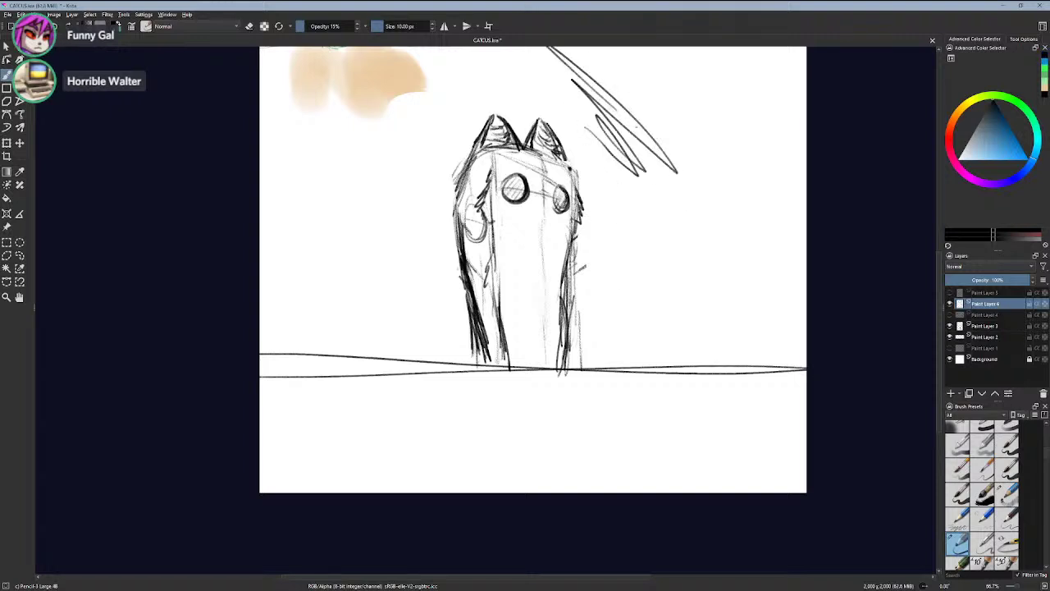
pyautogui.hotkey('ctrl', 'z')
pyautogui.moveTo(563, 142); pyautogui.dragTo(646, 129)
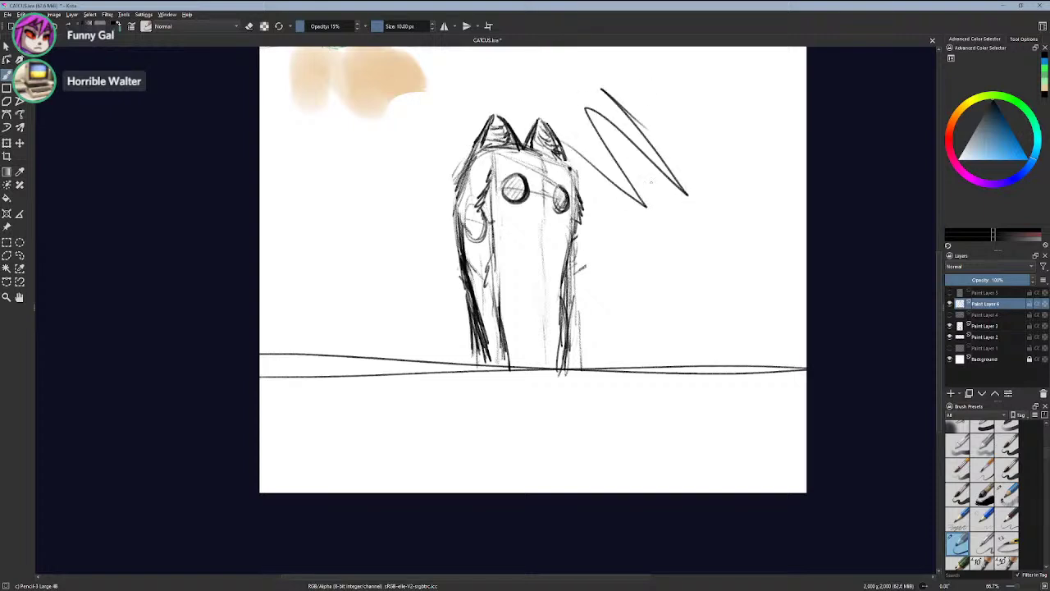
pyautogui.press('Delete')
pyautogui.moveTo(581, 129); pyautogui.dragTo(620, 208)
pyautogui.moveTo(595, 105); pyautogui.dragTo(630, 189)
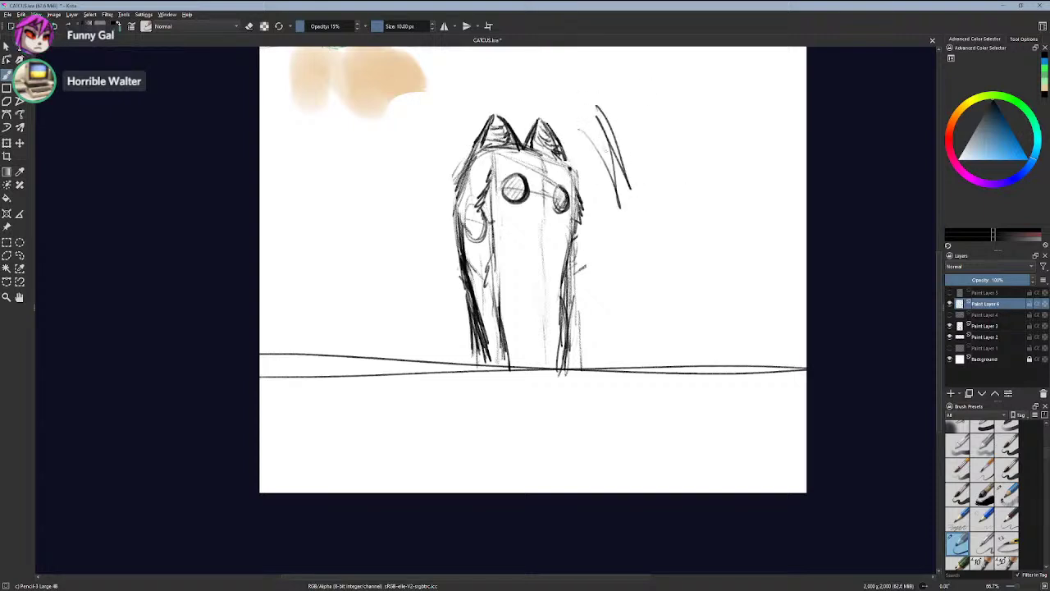
pyautogui.hotkey('ctrl', 'z')
pyautogui.hotkey('ctrl', 'z')
# - Toggle the visibility of the hidden layers directly above and below the active layer to compare the earlier sketches
pyautogui.click(949, 294)
pyautogui.click(949, 294)
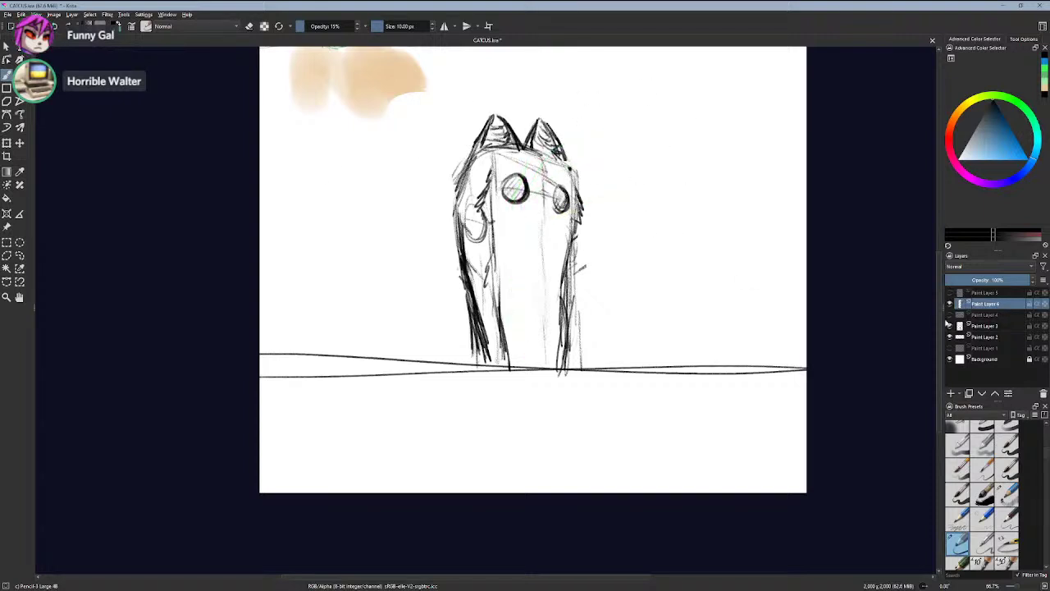
pyautogui.click(948, 316)
pyautogui.click(948, 317)
pyautogui.click(948, 317)
pyautogui.click(948, 317)
pyautogui.click(949, 319)
pyautogui.click(949, 319)
pyautogui.click(949, 319)
pyautogui.click(948, 319)
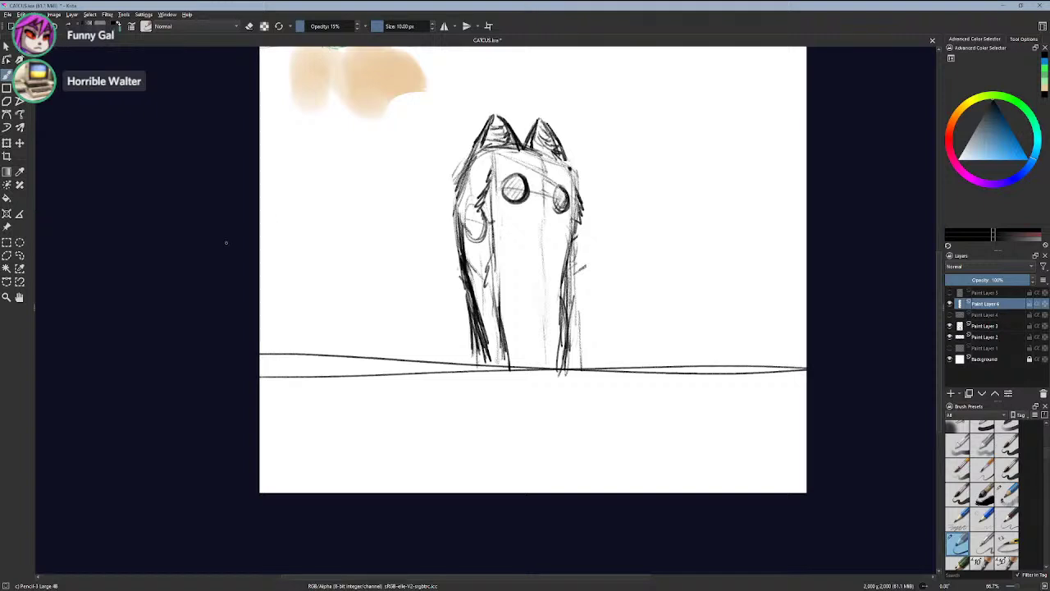
# - Try to sketch a raised, round-tipped arm on the left side of the cactus's body
pyautogui.moveTo(422, 163)
pyautogui.mouseDown()
pyautogui.moveTo(485, 203)
pyautogui.moveTo(459, 246)
pyautogui.mouseUp()
pyautogui.hotkey('ctrl', 'z')
pyautogui.hotkey('ctrl', 'z')
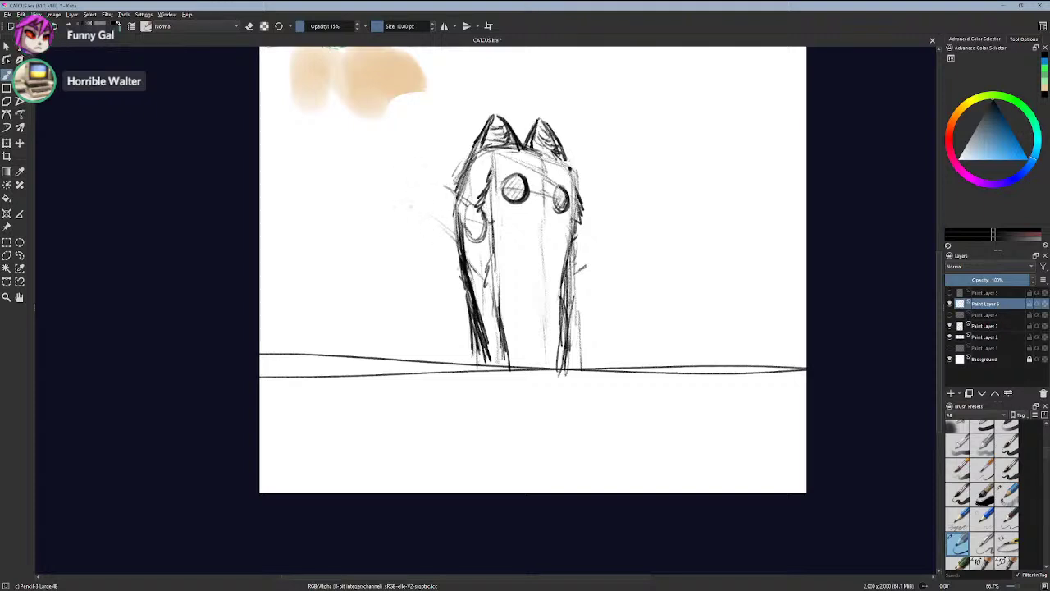
pyautogui.moveTo(410, 219)
pyautogui.mouseDown()
pyautogui.moveTo(407, 163)
pyautogui.moveTo(454, 117)
pyautogui.moveTo(459, 132)
pyautogui.moveTo(444, 110)
pyautogui.moveTo(453, 133)
pyautogui.moveTo(416, 127)
pyautogui.moveTo(416, 152)
pyautogui.moveTo(455, 160)
pyautogui.moveTo(454, 235)
pyautogui.mouseUp()
pyautogui.hotkey('ctrl', 'z')
pyautogui.hotkey('ctrl', 'z')
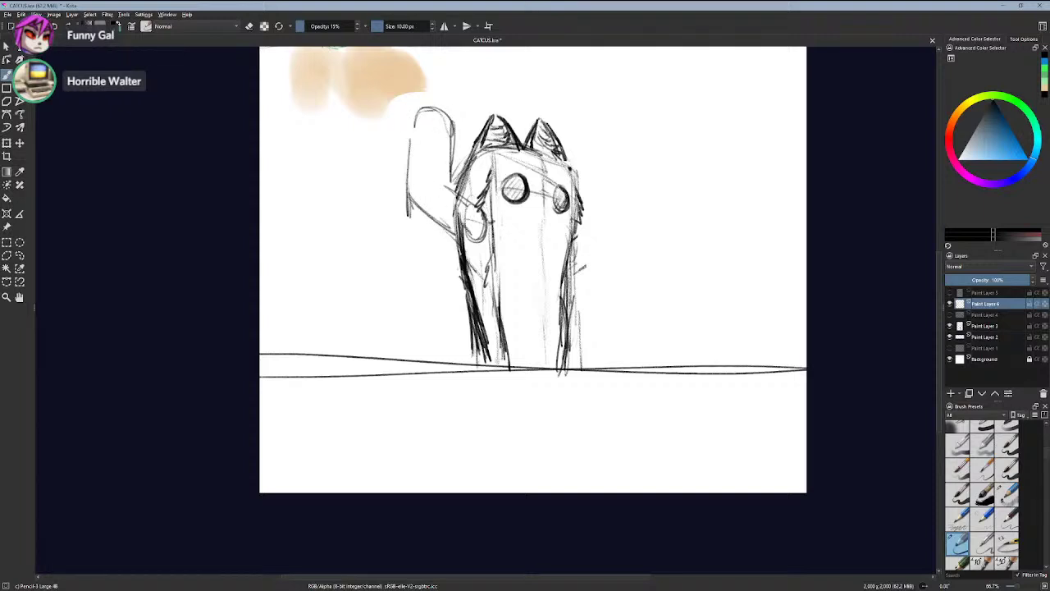
# - Undo the upright raised arm outline beside the cactus
pyautogui.hotkey('ctrl', 'z')
pyautogui.hotkey('ctrl', 'z')
pyautogui.hotkey('ctrl', 'z')
pyautogui.hotkey('ctrl', 'z')
pyautogui.hotkey('ctrl', 'z')
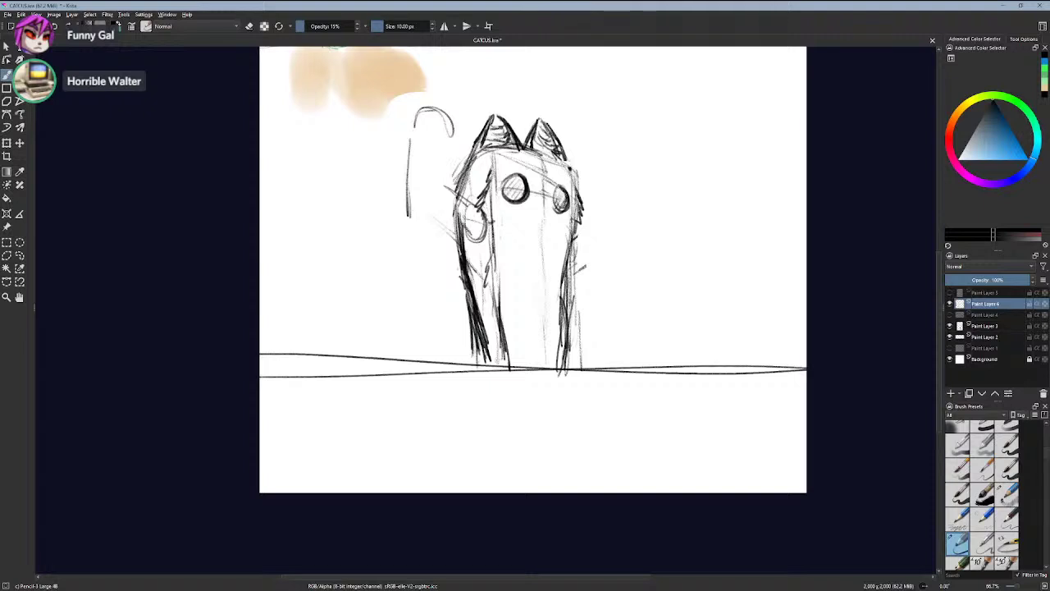
pyautogui.hotkey('ctrl', 'z')
pyautogui.hotkey('ctrl', 'z')
# - Redraw the left arm as a shorter bent form joined to the body, with a slanted forearm and rounded tip
pyautogui.moveTo(452, 193)
pyautogui.mouseDown()
pyautogui.moveTo(490, 222)
pyautogui.moveTo(428, 210)
pyautogui.moveTo(407, 137)
pyautogui.moveTo(444, 141)
pyautogui.moveTo(461, 243)
pyautogui.moveTo(470, 241)
pyautogui.mouseUp()
pyautogui.moveTo(439, 204); pyautogui.dragTo(470, 238)
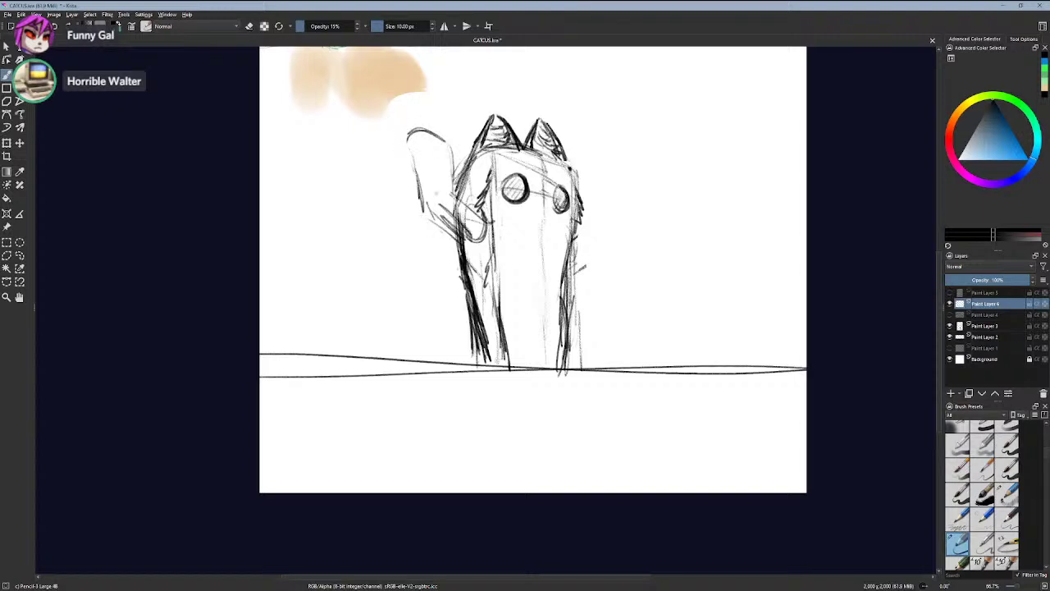
pyautogui.moveTo(435, 196)
pyautogui.mouseDown()
pyautogui.moveTo(422, 129)
pyautogui.moveTo(452, 163)
pyautogui.mouseUp()
pyautogui.moveTo(414, 132); pyautogui.dragTo(446, 144)
pyautogui.moveTo(408, 141)
pyautogui.mouseDown()
pyautogui.moveTo(423, 132)
pyautogui.moveTo(449, 155)
pyautogui.moveTo(455, 190)
pyautogui.mouseUp()
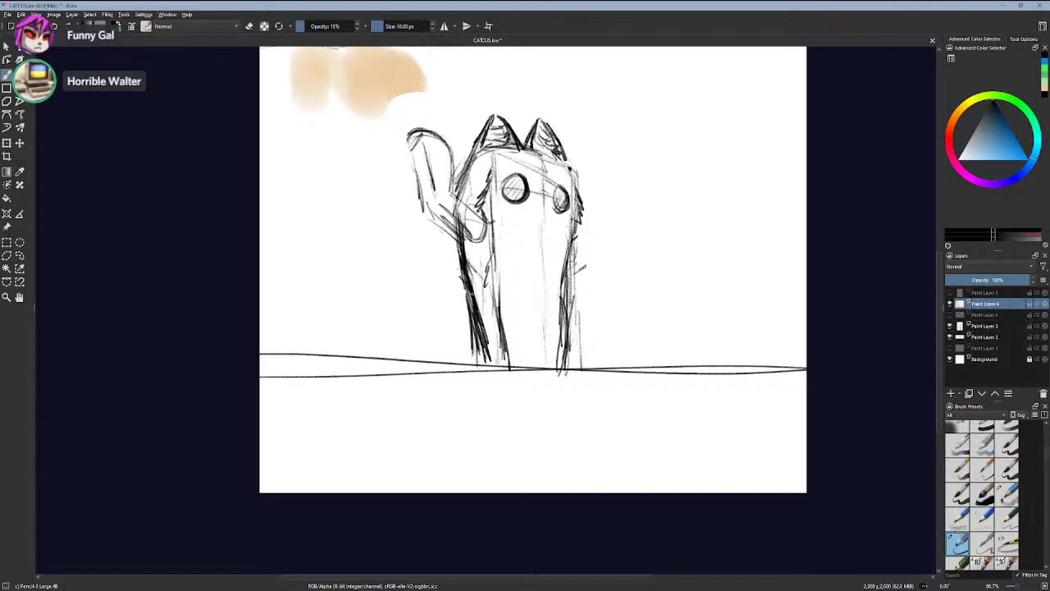
# - Try to sketch short angled strokes below the raised arm along the cactus's left side, and undo the latest ones
pyautogui.moveTo(443, 282)
pyautogui.mouseDown()
pyautogui.moveTo(472, 294)
pyautogui.moveTo(460, 291)
pyautogui.mouseUp()
pyautogui.moveTo(420, 233); pyautogui.dragTo(429, 246)
pyautogui.moveTo(442, 272); pyautogui.dragTo(452, 284)
pyautogui.moveTo(424, 230); pyautogui.dragTo(433, 241)
pyautogui.moveTo(430, 233)
pyautogui.mouseDown()
pyautogui.moveTo(451, 282)
pyautogui.moveTo(458, 236)
pyautogui.moveTo(475, 269)
pyautogui.mouseUp()
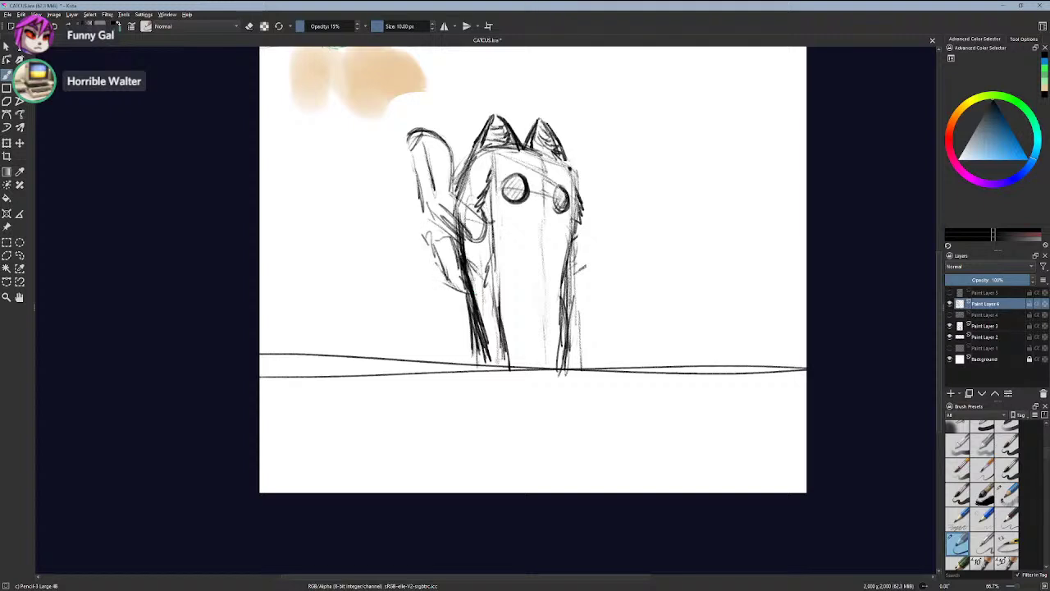
pyautogui.hotkey('ctrl', 'z')
pyautogui.hotkey('ctrl', 'z')
pyautogui.hotkey('ctrl', 'z')
pyautogui.hotkey('ctrl', 'z')
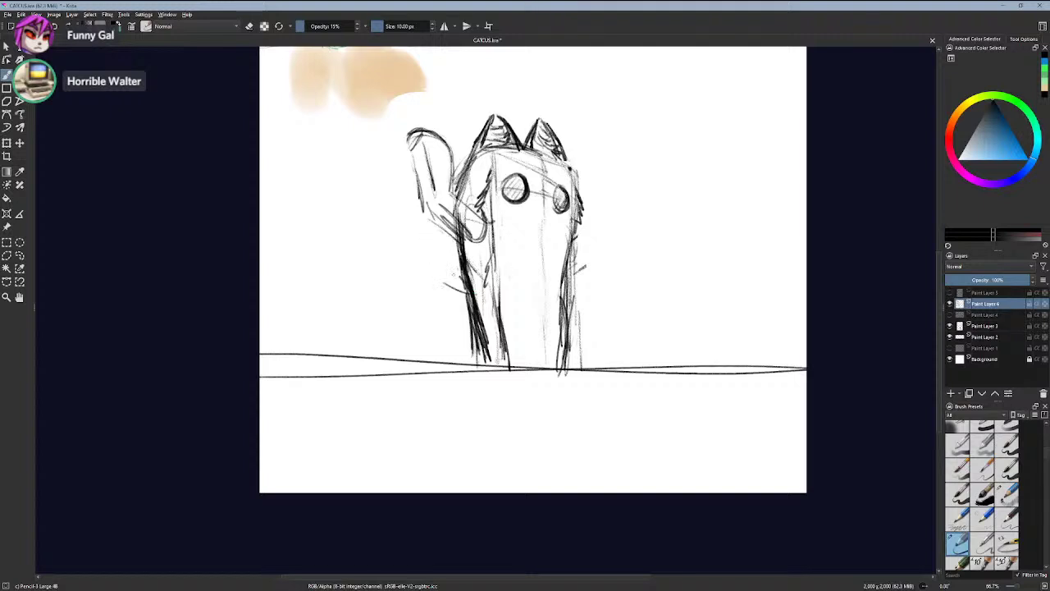
# - Sketch a lower bent arm with a rounded tip on the left side of the cactus, joined to the body below the raised arm
pyautogui.moveTo(433, 256)
pyautogui.mouseDown()
pyautogui.moveTo(463, 272)
pyautogui.moveTo(436, 256)
pyautogui.mouseUp()
pyautogui.moveTo(410, 211); pyautogui.dragTo(430, 246)
pyautogui.moveTo(415, 212)
pyautogui.mouseDown()
pyautogui.moveTo(393, 246)
pyautogui.moveTo(405, 276)
pyautogui.mouseUp()
pyautogui.moveTo(395, 228); pyautogui.dragTo(419, 215)
pyautogui.moveTo(402, 257); pyautogui.dragTo(407, 277)
pyautogui.moveTo(407, 268); pyautogui.dragTo(460, 292)
pyautogui.moveTo(430, 277); pyautogui.dragTo(446, 287)
pyautogui.moveTo(402, 258); pyautogui.dragTo(411, 277)
pyautogui.moveTo(408, 270); pyautogui.dragTo(461, 297)
pyautogui.moveTo(430, 218); pyautogui.dragTo(416, 253)
pyautogui.moveTo(430, 254); pyautogui.dragTo(462, 271)
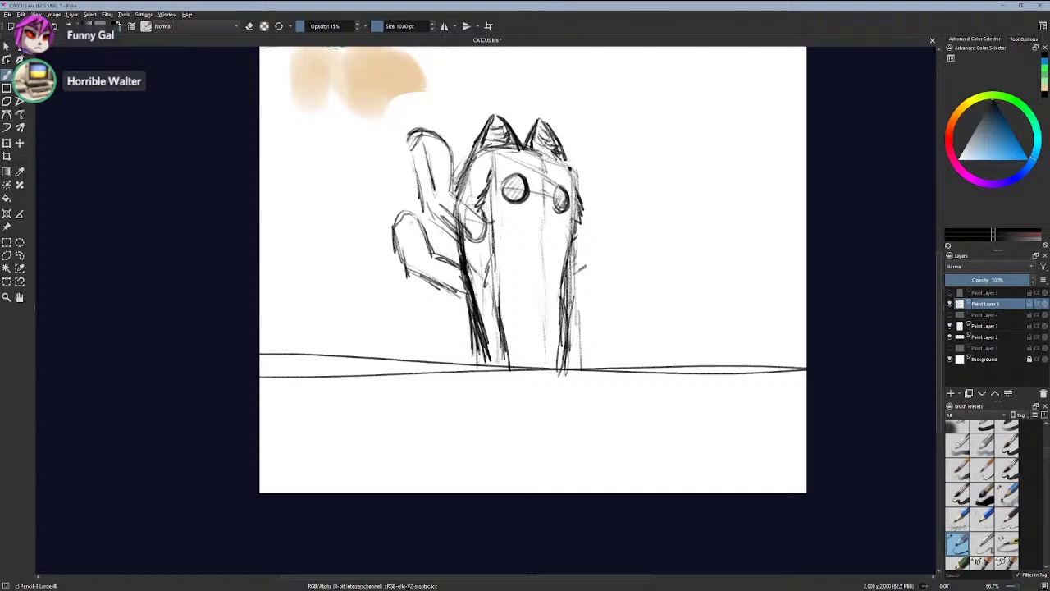
# - Reinforce the lower left arm's inner contour and both edges where it meets the body
pyautogui.moveTo(414, 215); pyautogui.dragTo(406, 252)
pyautogui.hotkey('ctrl', 'z')
pyautogui.moveTo(406, 215)
pyautogui.mouseDown()
pyautogui.moveTo(426, 267)
pyautogui.moveTo(458, 269)
pyautogui.moveTo(415, 274)
pyautogui.moveTo(452, 288)
pyautogui.mouseUp()
pyautogui.moveTo(430, 280); pyautogui.dragTo(452, 289)
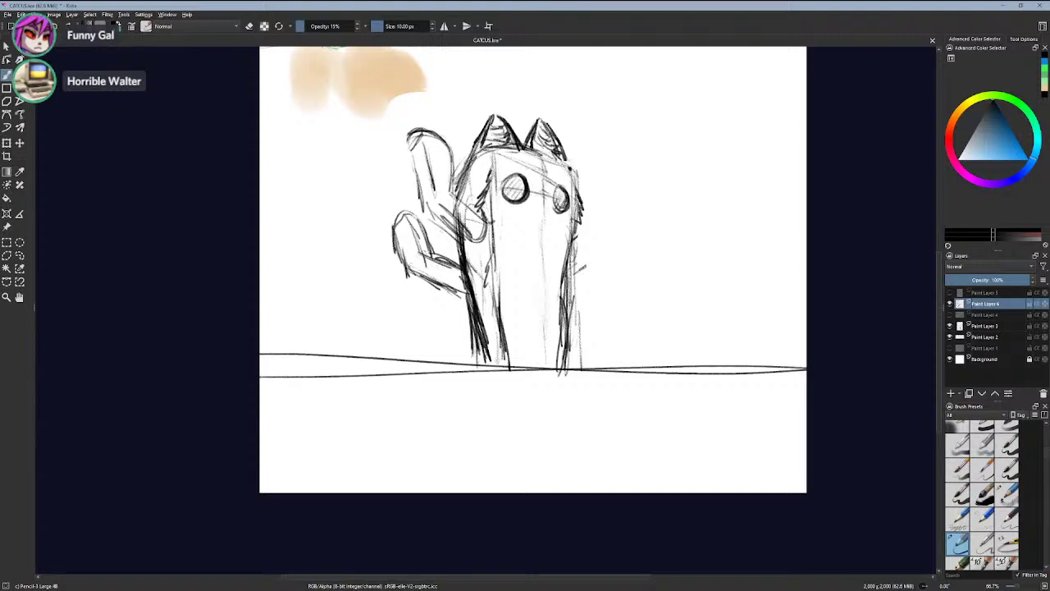
pyautogui.moveTo(426, 256); pyautogui.dragTo(458, 265)
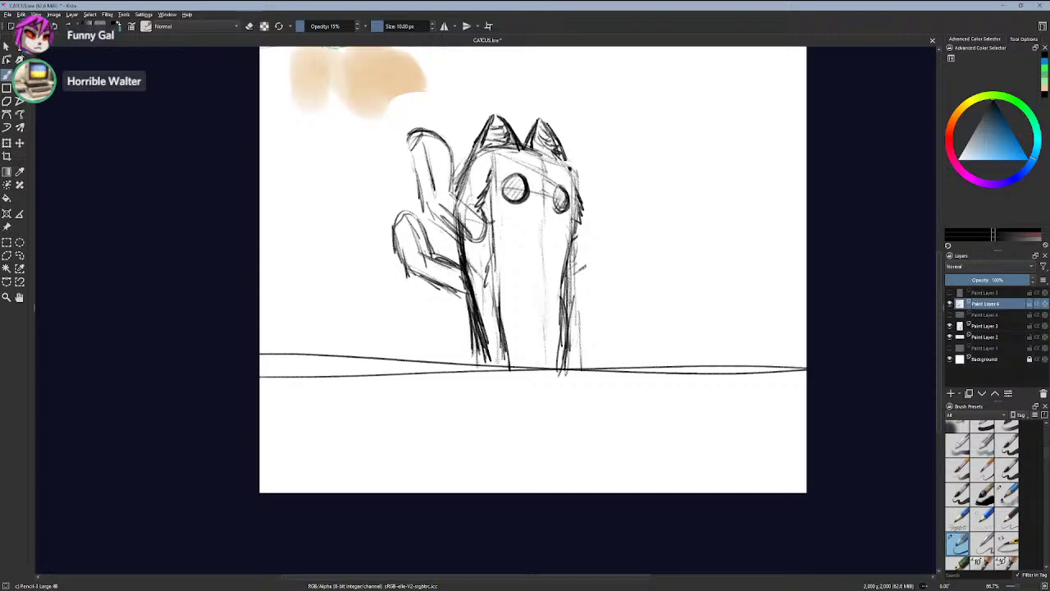
# - Try to sketch the base and upright edge of an arm on the cactus's right side, and undo the strokes
pyautogui.moveTo(563, 264); pyautogui.dragTo(586, 242)
pyautogui.moveTo(559, 303)
pyautogui.mouseDown()
pyautogui.moveTo(600, 284)
pyautogui.moveTo(580, 277)
pyautogui.mouseUp()
pyautogui.hotkey('ctrl', 'z')
pyautogui.hotkey('ctrl', 'z')
pyautogui.moveTo(562, 292)
pyautogui.mouseDown()
pyautogui.moveTo(603, 274)
pyautogui.moveTo(589, 215)
pyautogui.mouseUp()
pyautogui.hotkey('ctrl', 'z')
pyautogui.hotkey('ctrl', 'z')
pyautogui.hotkey('ctrl', 'z')
pyautogui.moveTo(582, 247); pyautogui.dragTo(589, 211)
pyautogui.hotkey('ctrl', 'z')
pyautogui.hotkey('ctrl', 'z')
pyautogui.hotkey('ctrl', 'z')
pyautogui.hotkey('ctrl', 'z')
pyautogui.hotkey('ctrl', 'z')
# - Sketch short slanted strokes out of the cactus's right side as an arm base, undoing the upright forearm lines
pyautogui.moveTo(562, 290); pyautogui.dragTo(591, 267)
pyautogui.moveTo(572, 285); pyautogui.dragTo(597, 268)
pyautogui.moveTo(585, 246); pyautogui.dragTo(595, 212)
pyautogui.moveTo(581, 249)
pyautogui.mouseDown()
pyautogui.moveTo(598, 197)
pyautogui.moveTo(616, 203)
pyautogui.moveTo(608, 251)
pyautogui.mouseUp()
pyautogui.hotkey('ctrl', 'z')
pyautogui.hotkey('ctrl', 'z')
pyautogui.hotkey('ctrl', 'z')
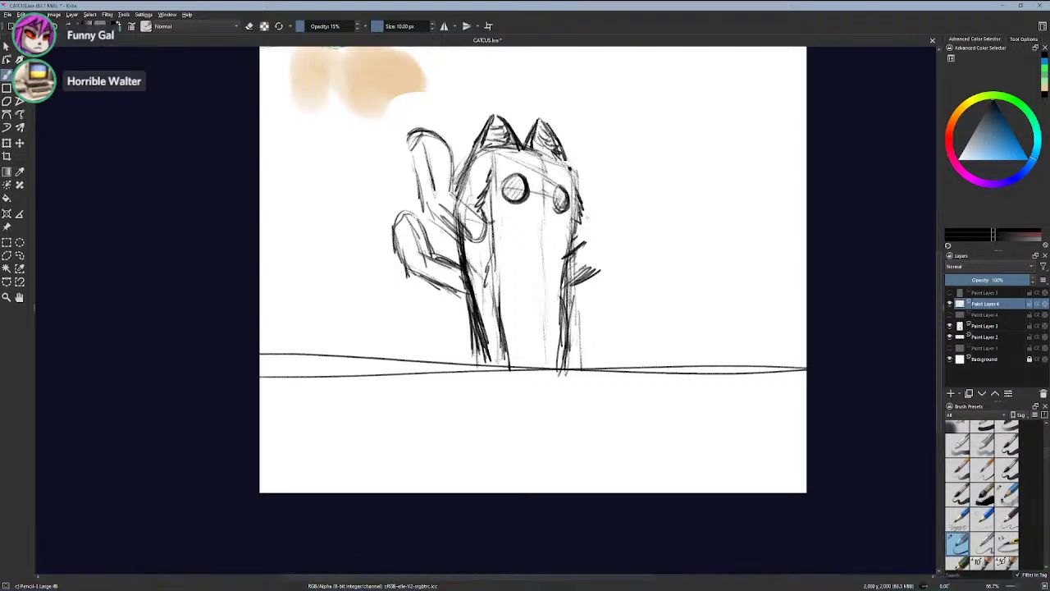
# - Try to sketch an upright right forearm with a rounded tip and inner lines, and undo it
pyautogui.moveTo(595, 210)
pyautogui.mouseDown()
pyautogui.moveTo(584, 242)
pyautogui.moveTo(615, 227)
pyautogui.mouseUp()
pyautogui.moveTo(604, 273); pyautogui.dragTo(612, 214)
pyautogui.hotkey('ctrl', 'z')
pyautogui.hotkey('ctrl', 'z')
pyautogui.moveTo(595, 268); pyautogui.dragTo(612, 228)
pyautogui.moveTo(598, 272)
pyautogui.mouseDown()
pyautogui.moveTo(615, 199)
pyautogui.moveTo(625, 215)
pyautogui.moveTo(607, 261)
pyautogui.mouseUp()
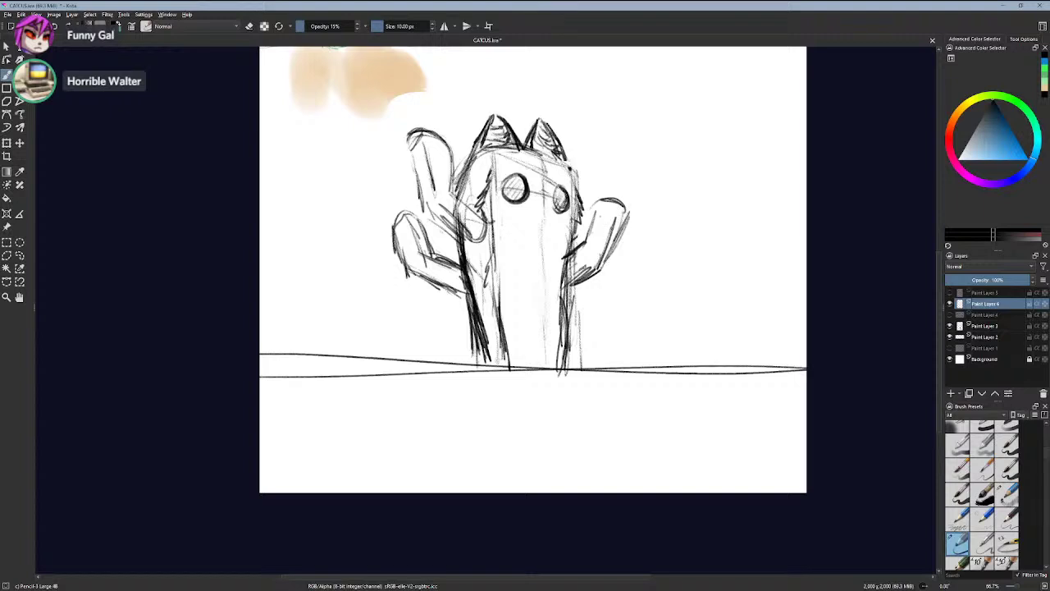
pyautogui.moveTo(601, 211); pyautogui.dragTo(589, 244)
pyautogui.moveTo(596, 208); pyautogui.dragTo(588, 262)
pyautogui.hotkey('ctrl', 'z')
pyautogui.hotkey('ctrl', 'z')
pyautogui.hotkey('ctrl', 'z')
pyautogui.hotkey('ctrl', 'z')
pyautogui.hotkey('ctrl', 'z')
pyautogui.hotkey('ctrl', 'z')
pyautogui.hotkey('ctrl', 'z')
# - Redraw the right forearm leaning outward from the arm base, with a curved inner line and a rounded tip
pyautogui.moveTo(575, 274)
pyautogui.mouseDown()
pyautogui.moveTo(589, 265)
pyautogui.moveTo(587, 218)
pyautogui.moveTo(635, 201)
pyautogui.moveTo(630, 241)
pyautogui.moveTo(600, 277)
pyautogui.mouseUp()
pyautogui.moveTo(625, 200); pyautogui.dragTo(592, 259)
pyautogui.moveTo(617, 225); pyautogui.dragTo(584, 262)
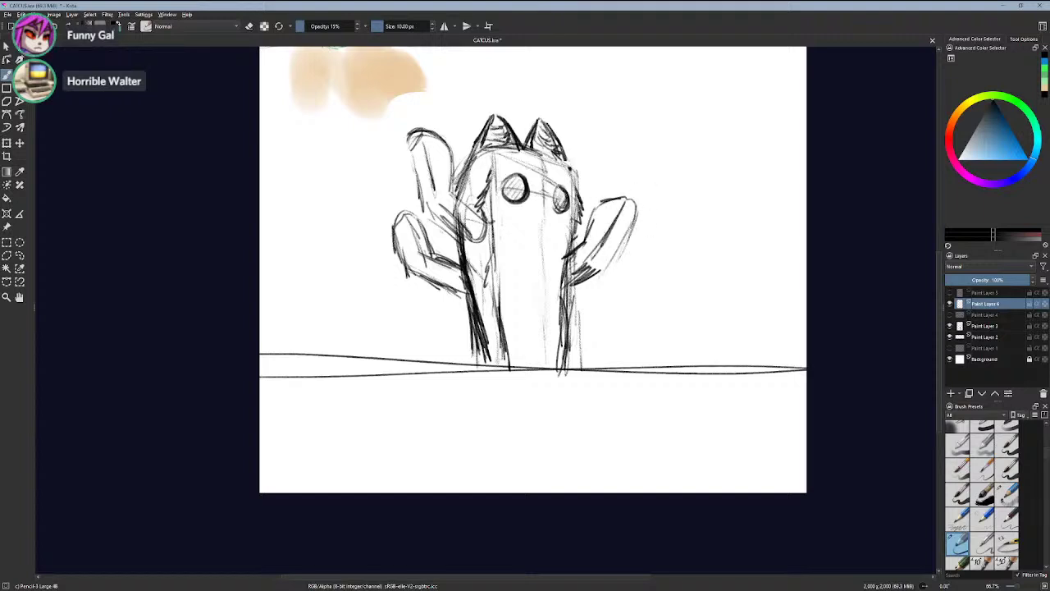
pyautogui.hotkey('ctrl', 'z')
pyautogui.hotkey('ctrl', 'z')
pyautogui.hotkey('ctrl', 'z')
pyautogui.moveTo(619, 202)
pyautogui.mouseDown()
pyautogui.moveTo(594, 263)
pyautogui.moveTo(620, 193)
pyautogui.moveTo(636, 201)
pyautogui.moveTo(633, 212)
pyautogui.mouseUp()
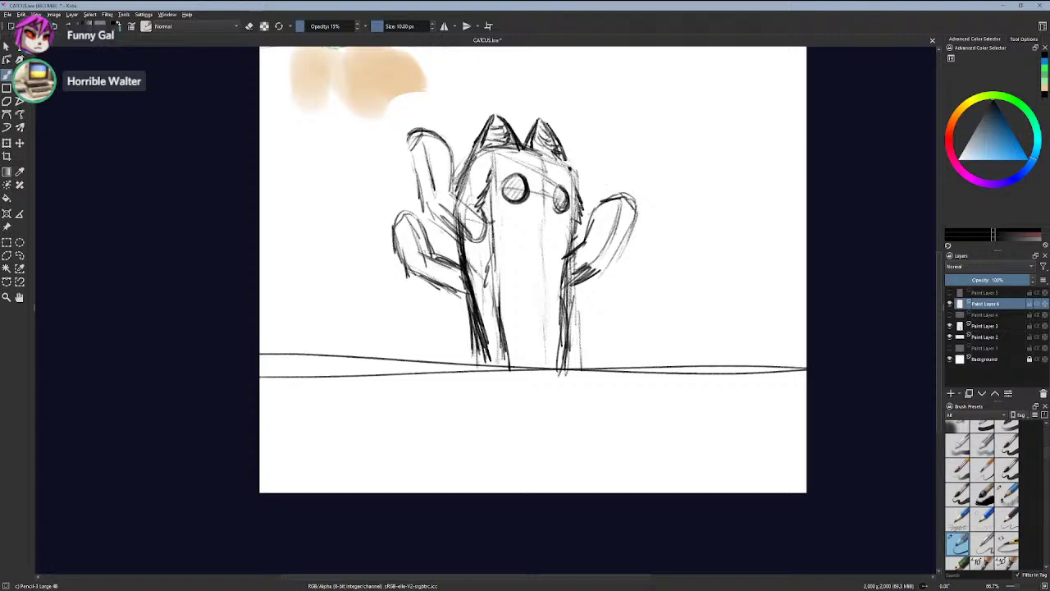
# - Show Paint Layer 4 with the gun-holding arms, compare the sketch with and without it, and select that layer
pyautogui.click(950, 313)
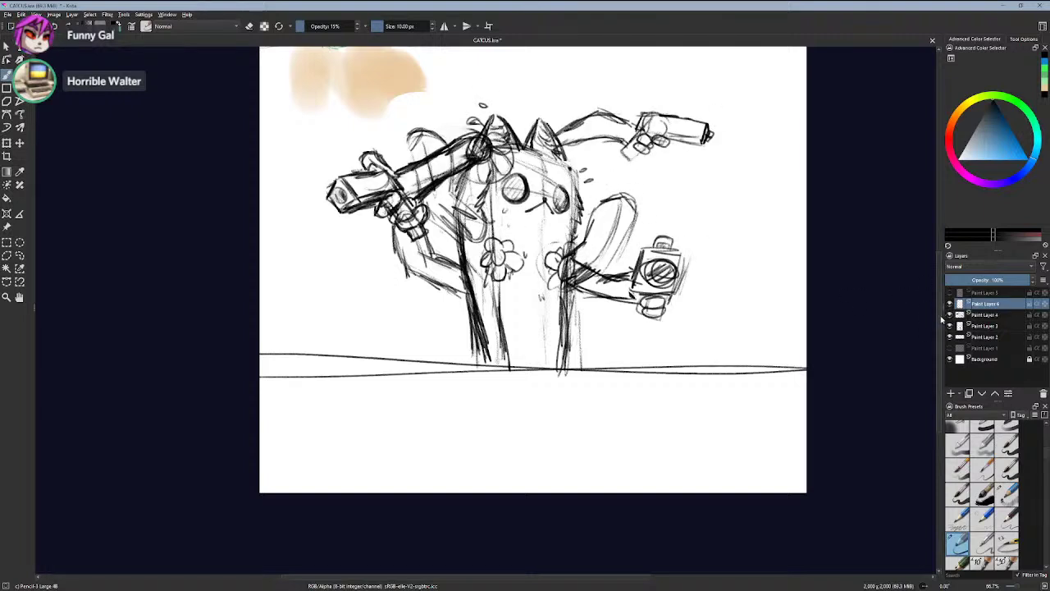
pyautogui.click(950, 314)
pyautogui.click(950, 314)
pyautogui.click(950, 315)
pyautogui.click(950, 315)
pyautogui.click(950, 315)
pyautogui.click(950, 315)
pyautogui.click(963, 315)
pyautogui.click(950, 315)
pyautogui.click(949, 315)
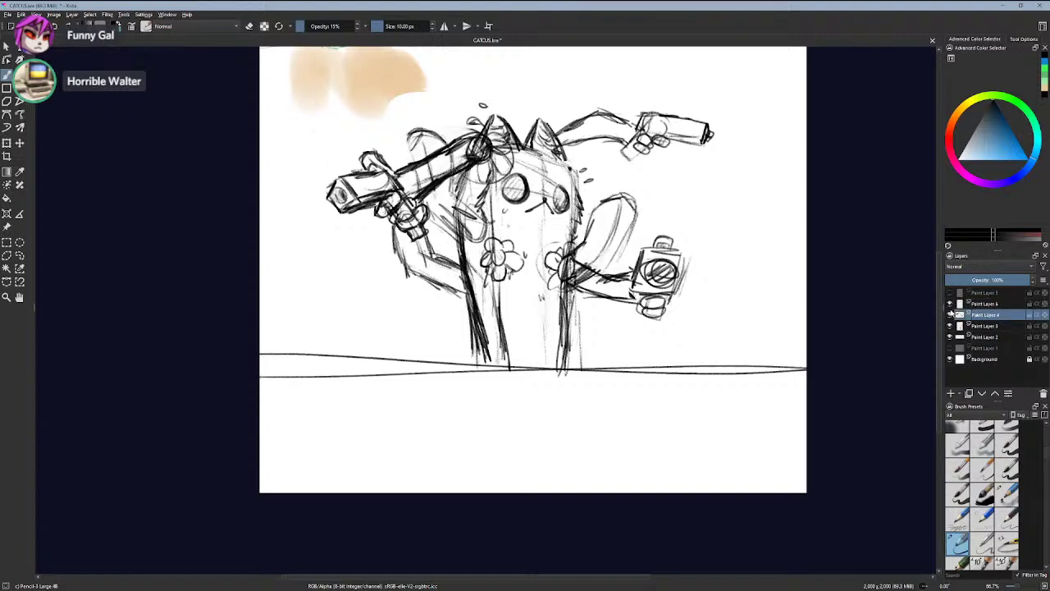
# - Compare the drawing with Paint Layer 6, Paint Layer 3 and Paint Layer 4 each hidden and shown
pyautogui.click(949, 304)
pyautogui.click(949, 304)
pyautogui.click(949, 326)
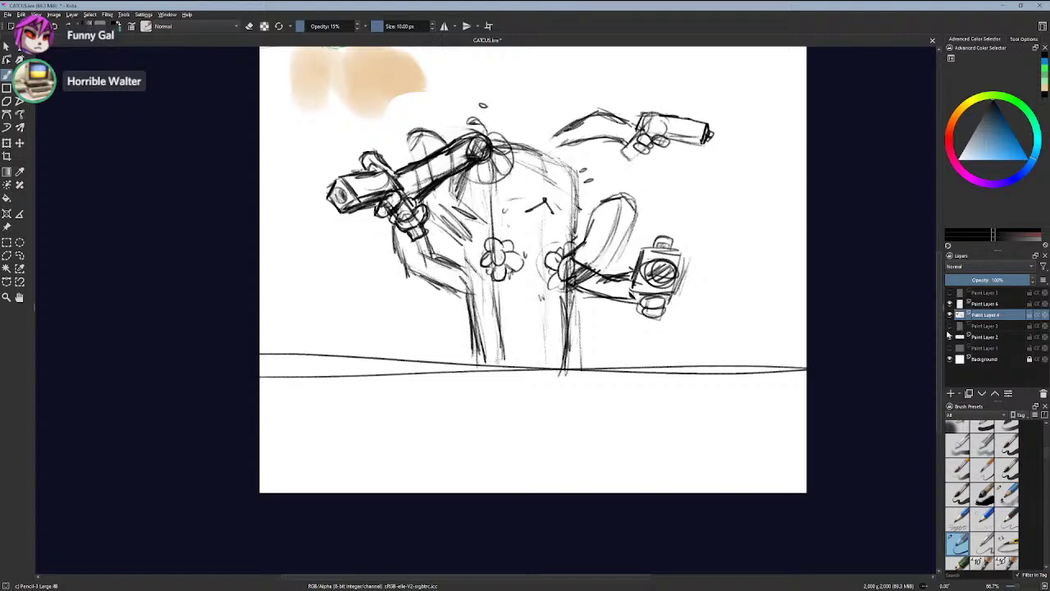
pyautogui.click(950, 327)
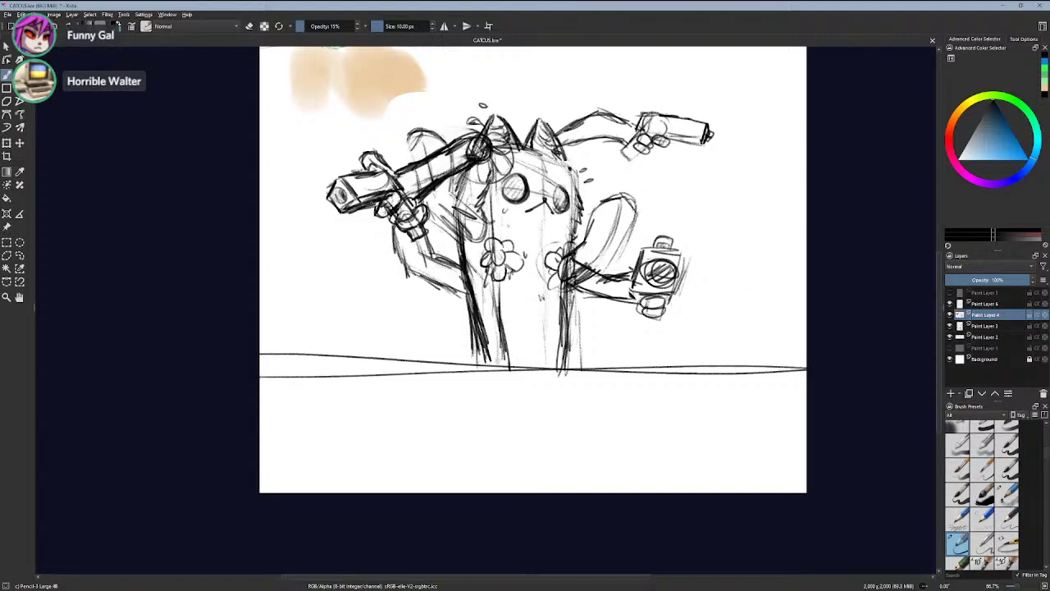
pyautogui.scroll(1, 410, 214)
pyautogui.moveTo(466, 242); pyautogui.dragTo(461, 321)
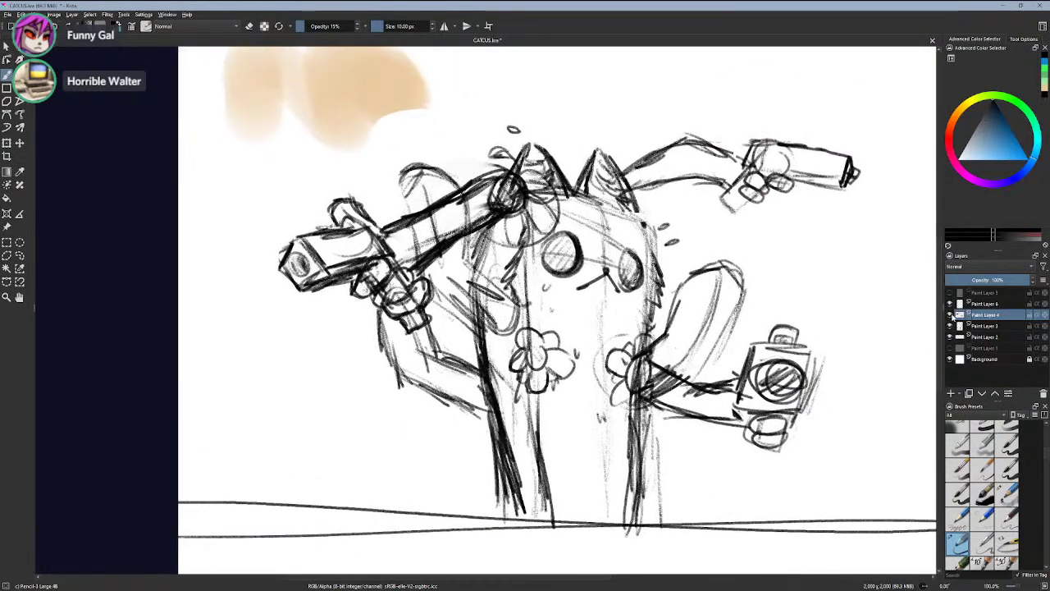
pyautogui.click(950, 315)
pyautogui.click(950, 315)
# - Draw a short stroke extending the lower edge of the upper right gun arm toward the cactus's head, redoing it once
pyautogui.moveTo(541, 292)
pyautogui.mouseDown()
pyautogui.moveTo(579, 312)
pyautogui.moveTo(568, 339)
pyautogui.mouseUp()
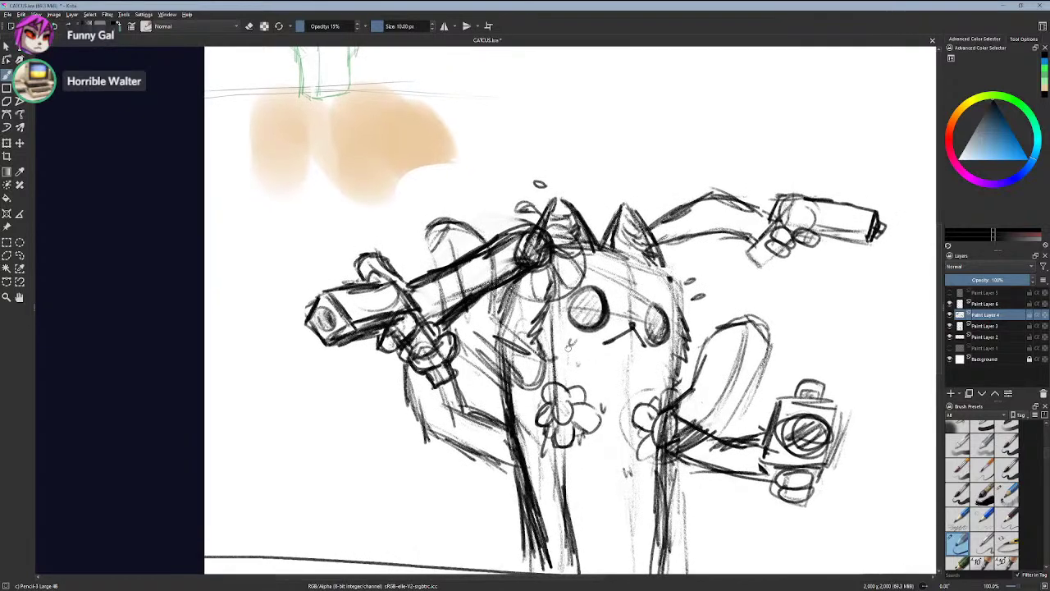
pyautogui.scroll(2, 813, 292)
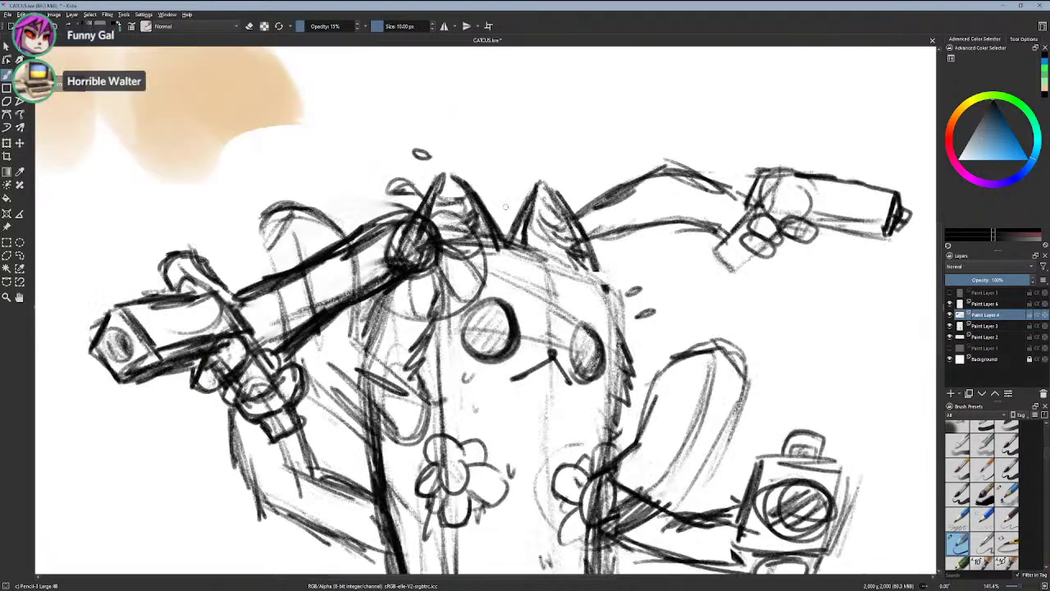
pyautogui.moveTo(633, 220); pyautogui.dragTo(590, 264)
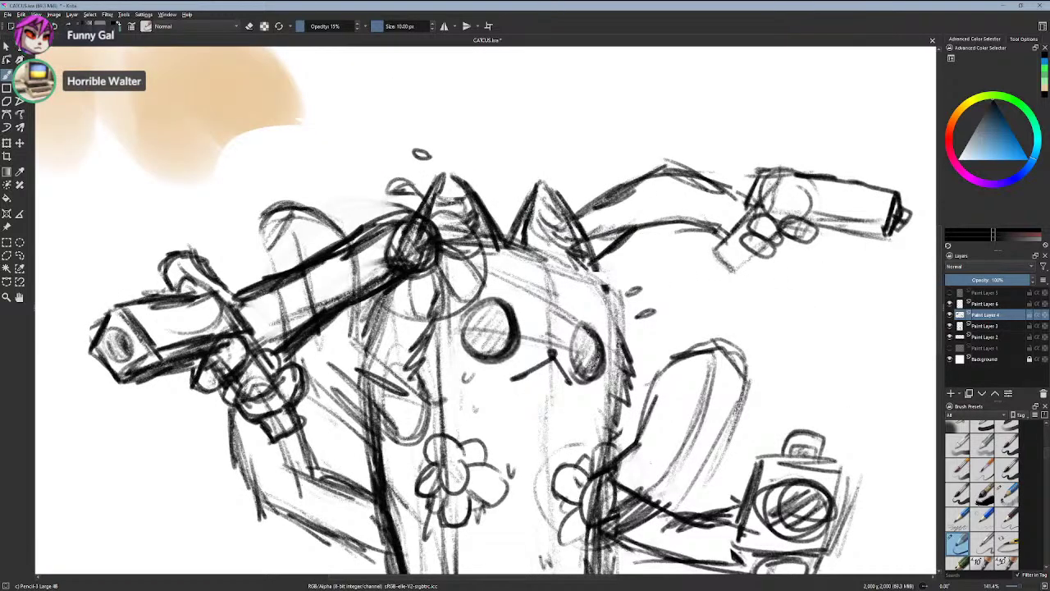
pyautogui.hotkey('ctrl', 'z')
pyautogui.moveTo(630, 229)
pyautogui.mouseDown()
pyautogui.moveTo(590, 257)
pyautogui.moveTo(611, 245)
pyautogui.mouseUp()
# - Try to sketch a boxy pistol slide in perspective above the upper right gun arm
pyautogui.moveTo(405, 376)
pyautogui.mouseDown()
pyautogui.moveTo(310, 474)
pyautogui.moveTo(206, 460)
pyautogui.mouseUp()
pyautogui.moveTo(422, 80); pyautogui.dragTo(410, 151)
pyautogui.moveTo(420, 102); pyautogui.dragTo(513, 80)
pyautogui.moveTo(410, 149); pyautogui.dragTo(557, 125)
pyautogui.moveTo(502, 92)
pyautogui.mouseDown()
pyautogui.moveTo(558, 77)
pyautogui.moveTo(554, 130)
pyautogui.mouseUp()
pyautogui.moveTo(564, 77)
pyautogui.mouseDown()
pyautogui.moveTo(600, 112)
pyautogui.moveTo(587, 151)
pyautogui.moveTo(587, 141)
pyautogui.moveTo(429, 166)
pyautogui.moveTo(517, 151)
pyautogui.mouseUp()
pyautogui.moveTo(492, 145)
pyautogui.mouseDown()
pyautogui.moveTo(555, 140)
pyautogui.moveTo(461, 188)
pyautogui.moveTo(446, 220)
pyautogui.mouseUp()
pyautogui.hotkey('ctrl', 'z')
# - Try to add a slanted grip, a rear edge and a round muzzle to the boxy pistol sketch
pyautogui.moveTo(419, 152); pyautogui.dragTo(380, 208)
pyautogui.moveTo(505, 138); pyautogui.dragTo(469, 206)
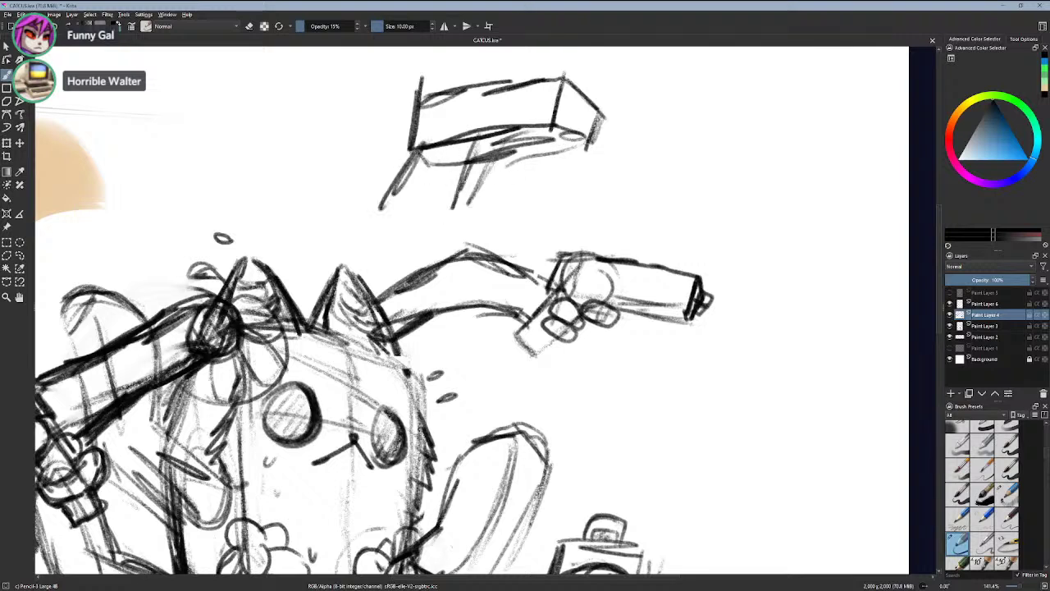
pyautogui.moveTo(494, 156); pyautogui.dragTo(444, 238)
pyautogui.moveTo(469, 144)
pyautogui.mouseDown()
pyautogui.moveTo(407, 256)
pyautogui.moveTo(450, 235)
pyautogui.mouseUp()
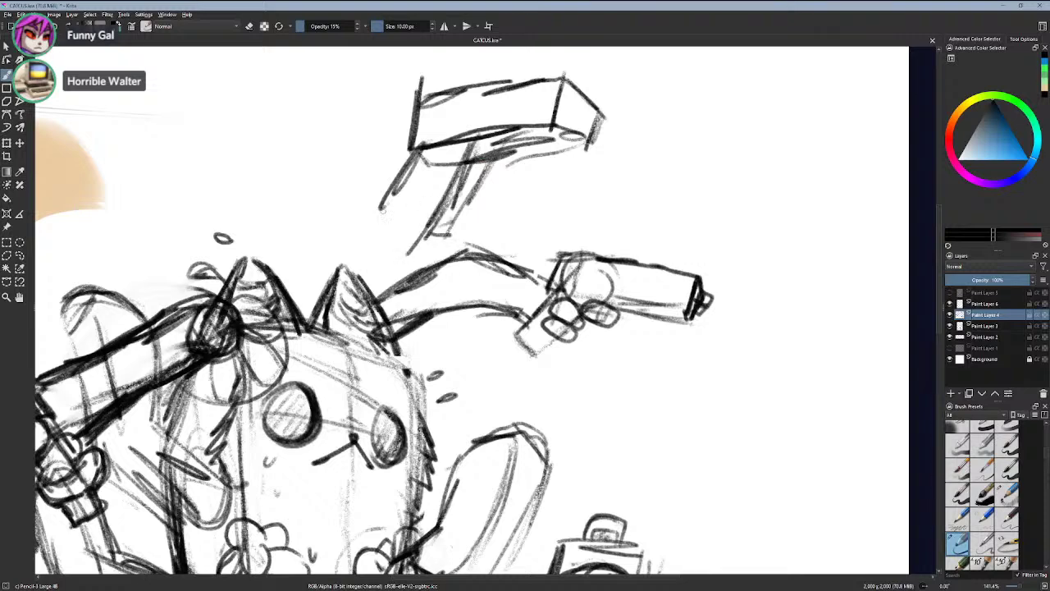
pyautogui.moveTo(404, 178); pyautogui.dragTo(379, 221)
pyautogui.moveTo(380, 221); pyautogui.dragTo(425, 232)
pyautogui.moveTo(400, 114)
pyautogui.mouseDown()
pyautogui.moveTo(403, 150)
pyautogui.moveTo(429, 102)
pyautogui.mouseUp()
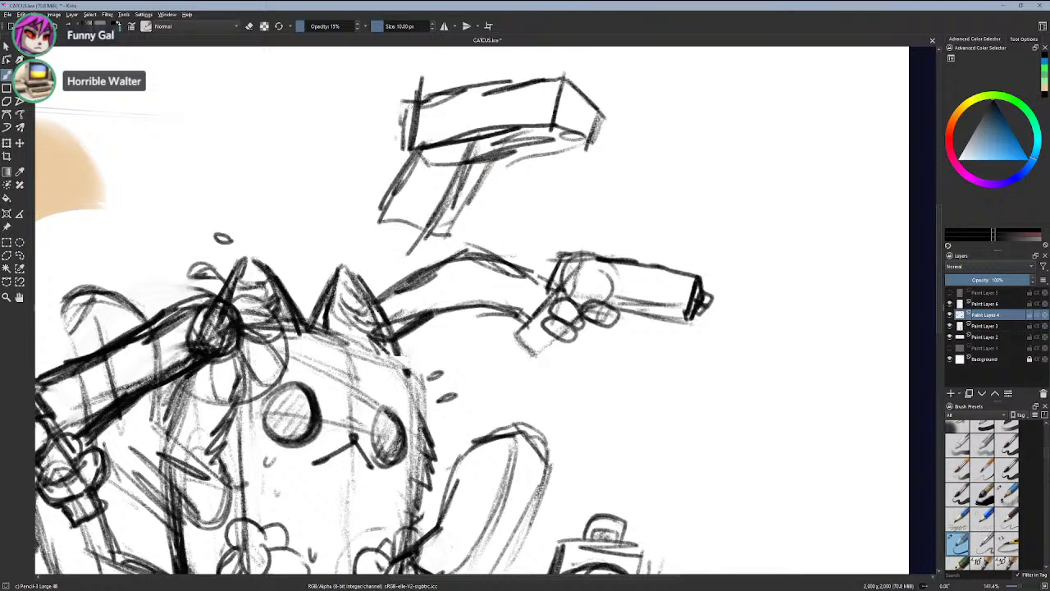
pyautogui.moveTo(574, 97)
pyautogui.mouseDown()
pyautogui.moveTo(570, 125)
pyautogui.moveTo(587, 124)
pyautogui.mouseUp()
pyautogui.moveTo(420, 146); pyautogui.dragTo(382, 216)
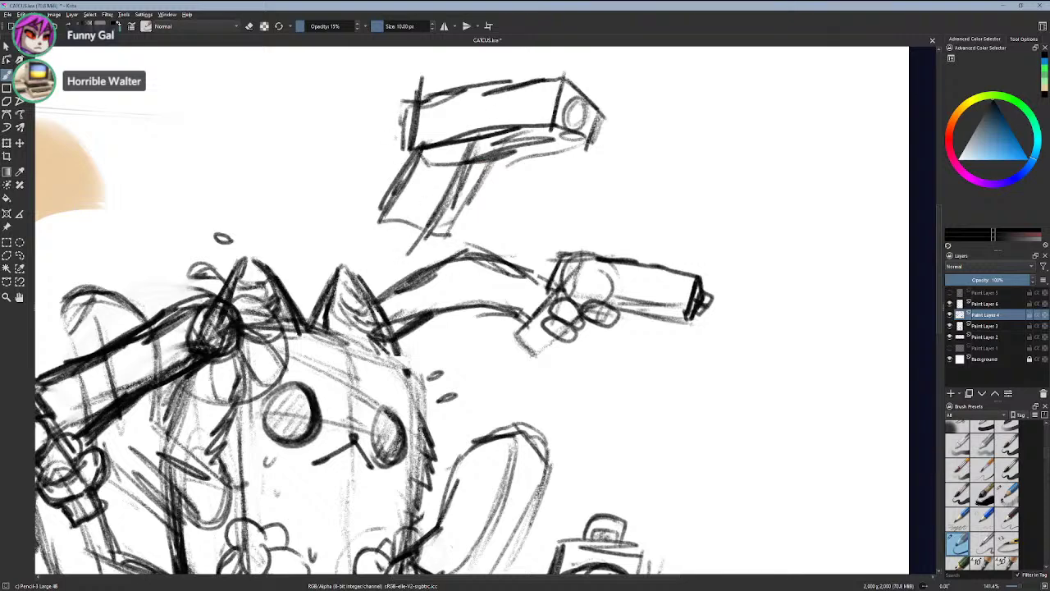
pyautogui.moveTo(410, 174); pyautogui.dragTo(381, 218)
pyautogui.moveTo(382, 215); pyautogui.dragTo(434, 220)
# - Undo the boxy pistol sketch above the upper right gun arm
pyautogui.hotkey('ctrl', 'z')
pyautogui.hotkey('ctrl', 'z')
pyautogui.hotkey('ctrl', 'z')
pyautogui.hotkey('ctrl', 'z')
pyautogui.hotkey('ctrl', 'z')
pyautogui.hotkey('ctrl', 'z')
pyautogui.hotkey('ctrl', 'z')
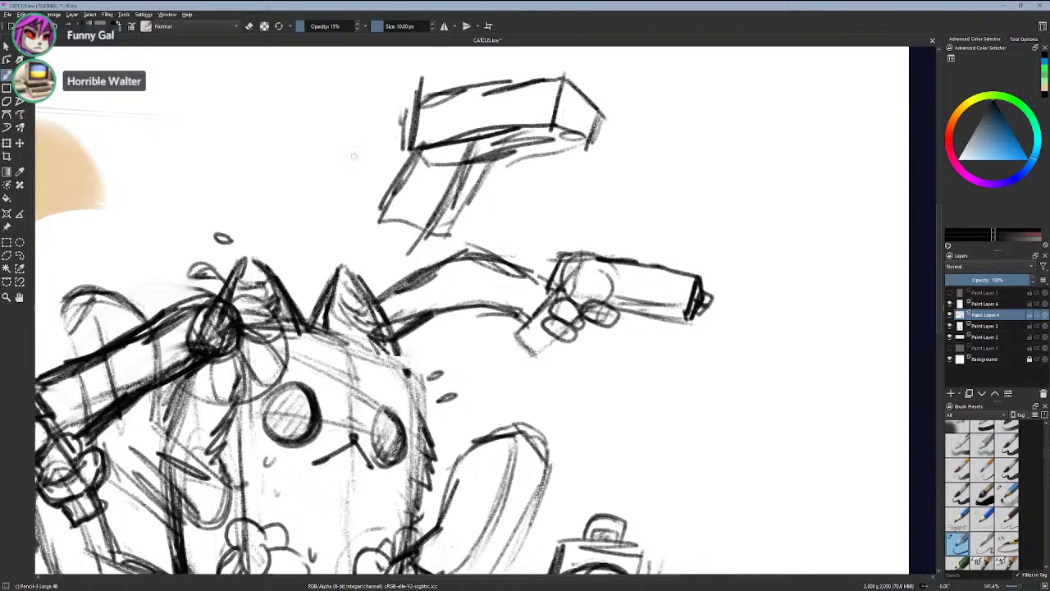
pyautogui.hotkey('ctrl', 'z')
pyautogui.hotkey('ctrl', 'z')
pyautogui.hotkey('ctrl', 'z')
pyautogui.hotkey('ctrl', 'z')
pyautogui.hotkey('ctrl', 'z')
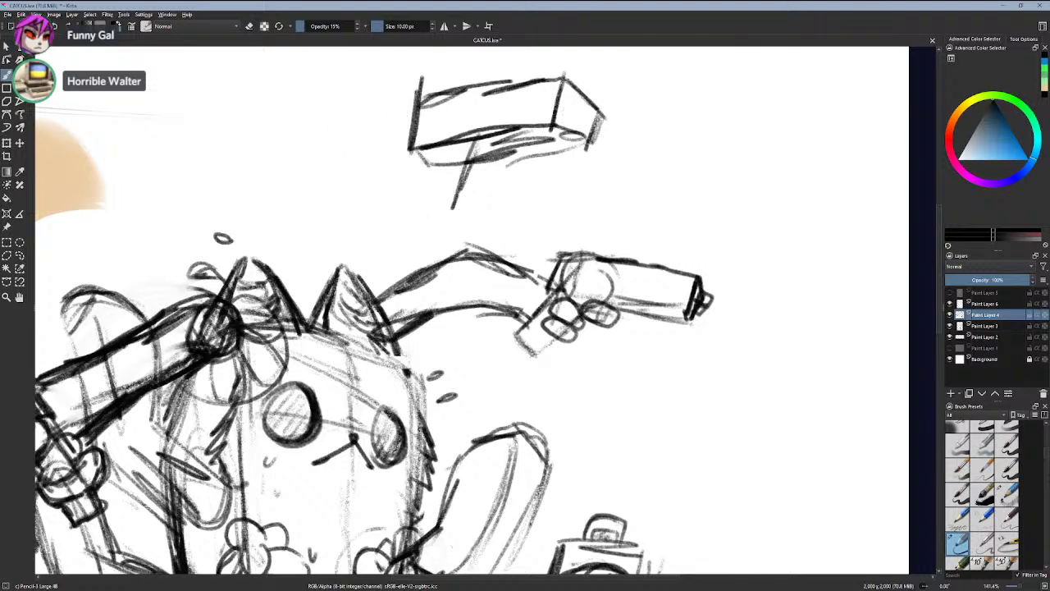
pyautogui.hotkey('ctrl', 'z')
pyautogui.hotkey('ctrl', 'z')
pyautogui.hotkey('ctrl', 'z')
pyautogui.hotkey('ctrl', 'z')
pyautogui.hotkey('ctrl', 'z')
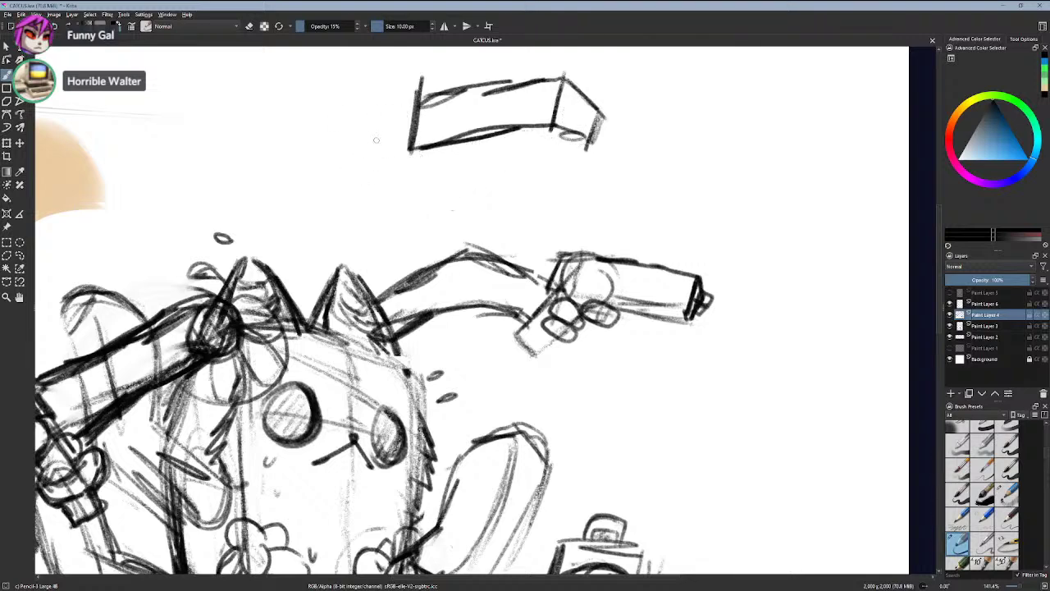
pyautogui.hotkey('ctrl', 'z')
pyautogui.hotkey('ctrl', 'z')
pyautogui.hotkey('ctrl', 'z')
pyautogui.hotkey('ctrl', 'z')
pyautogui.hotkey('ctrl', 'z')
pyautogui.hotkey('ctrl', 'z')
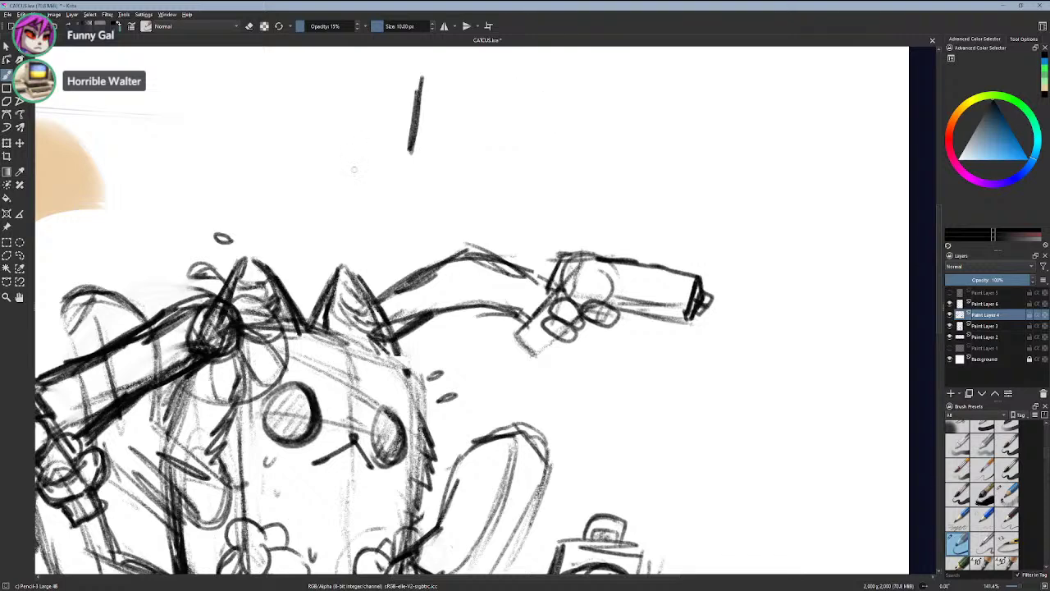
# - Group Paint Layers 4, 3 and 2, collapse the group, and check it by hiding and showing it
pyautogui.moveTo(364, 148)
pyautogui.mouseDown()
pyautogui.moveTo(703, 64)
pyautogui.moveTo(795, 62)
pyautogui.mouseUp()
pyautogui.scroll(-1, 771, 66)
pyautogui.moveTo(759, 131)
pyautogui.mouseDown()
pyautogui.moveTo(517, 141)
pyautogui.moveTo(442, 128)
pyautogui.mouseUp()
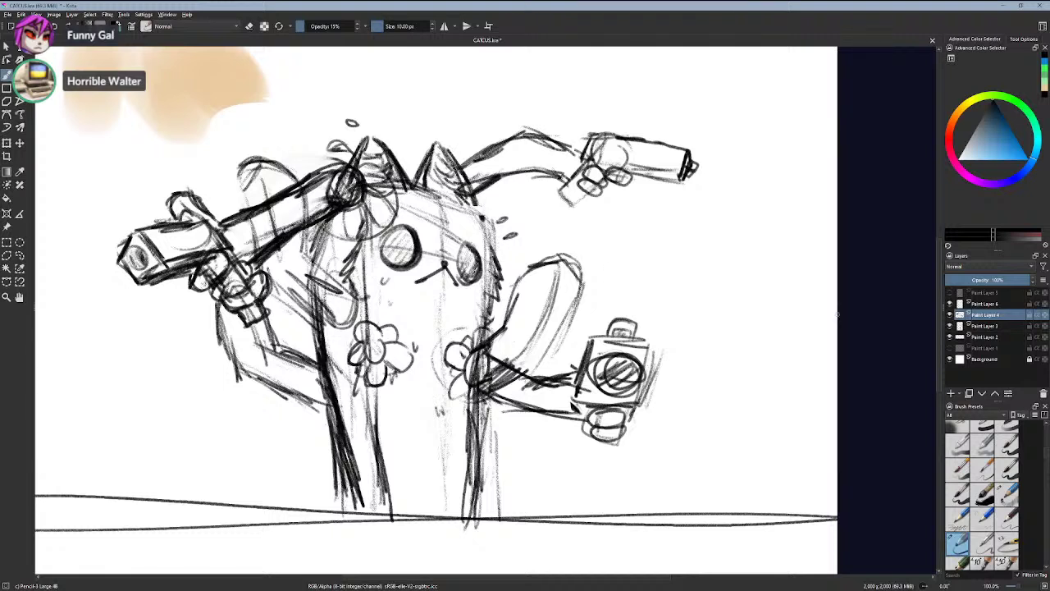
pyautogui.keyDown('shift'); pyautogui.click(986, 337); pyautogui.keyUp('shift')
pyautogui.hotkey('ctrl', 'g')
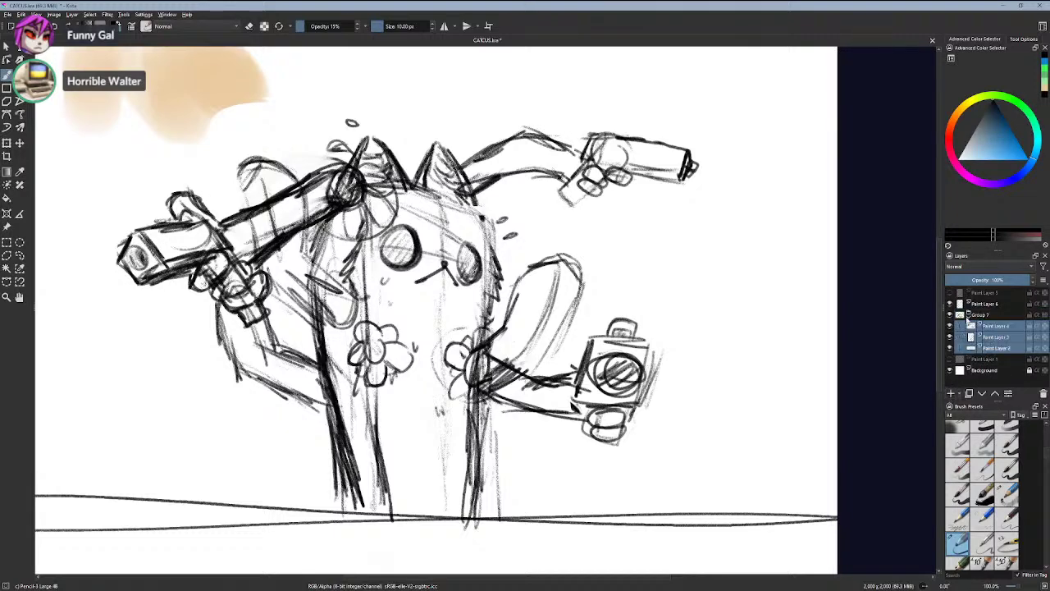
pyautogui.click(967, 315)
pyautogui.click(950, 314)
pyautogui.click(949, 314)
# - Move Paint Layer 6 into the sketch group, above Paint Layer 4
pyautogui.click(985, 293)
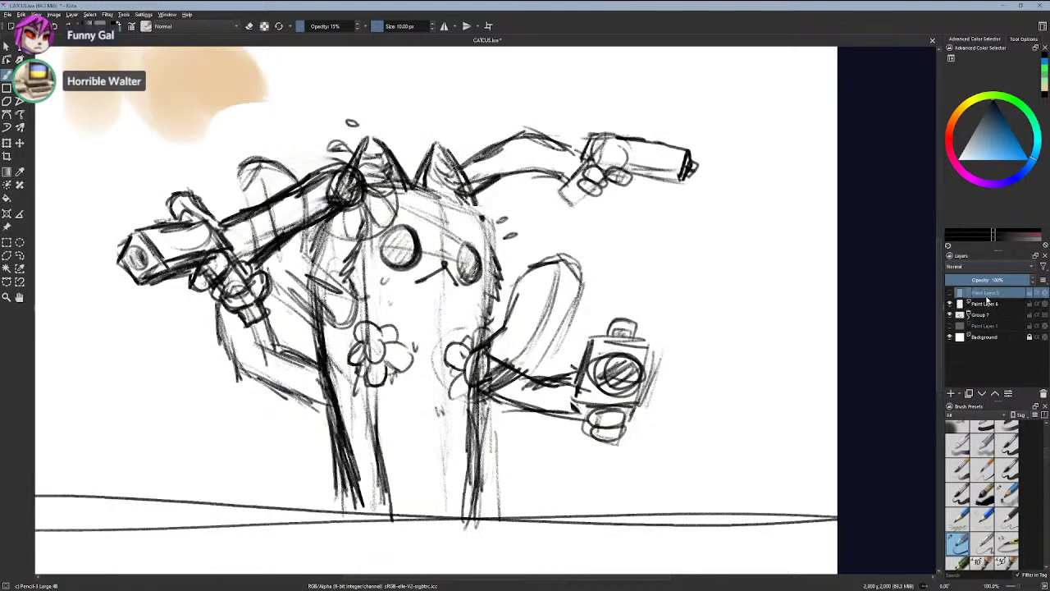
pyautogui.click(986, 304)
pyautogui.click(975, 315)
pyautogui.click(968, 316)
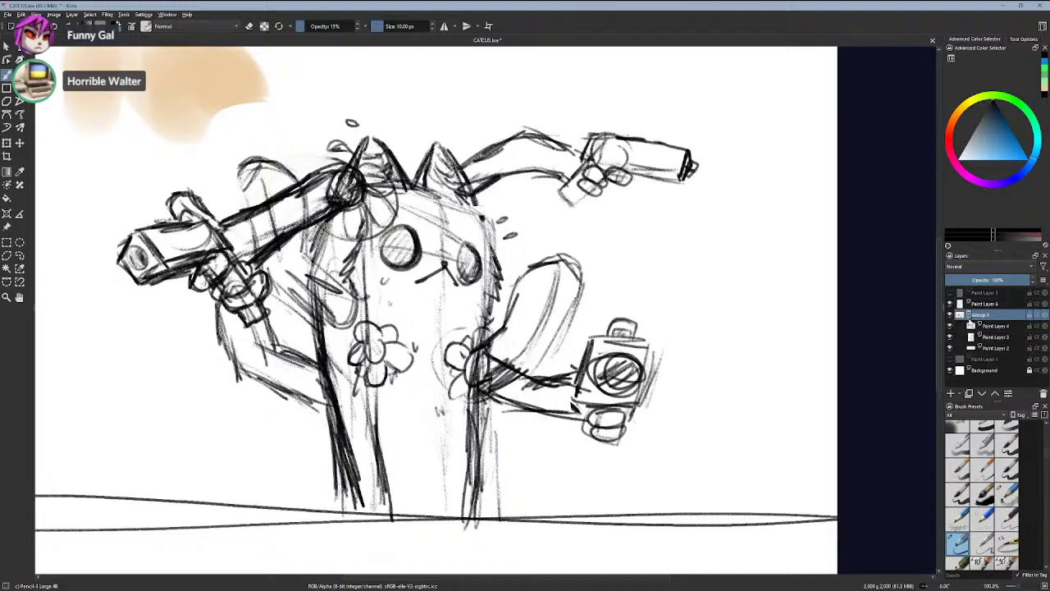
pyautogui.moveTo(985, 304); pyautogui.dragTo(982, 316)
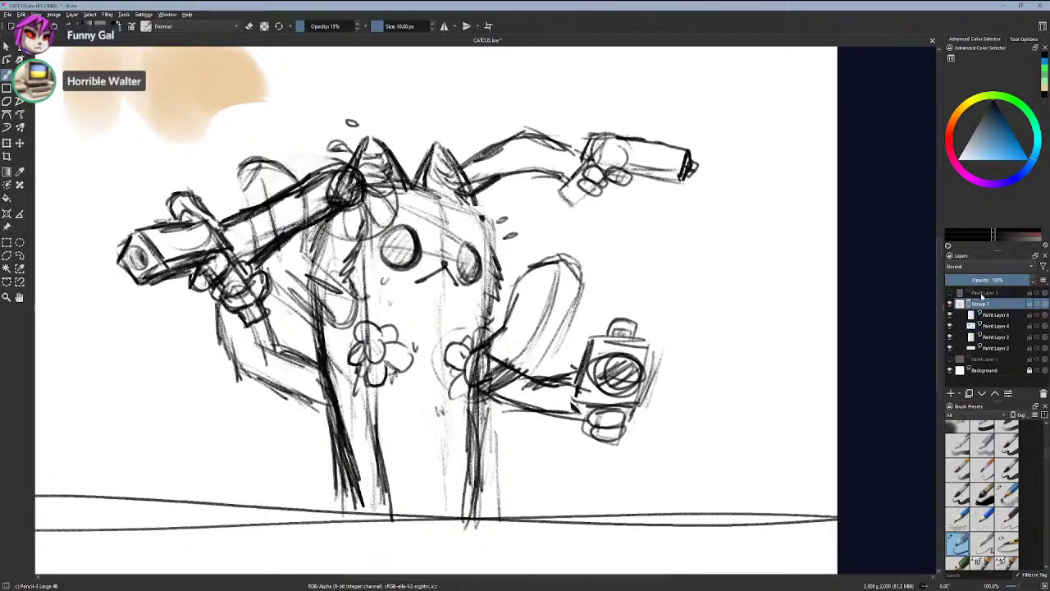
# - Set the sketch group's opacity to 38% and collapse the group
pyautogui.click(974, 292)
pyautogui.click(980, 304)
pyautogui.click(978, 281)
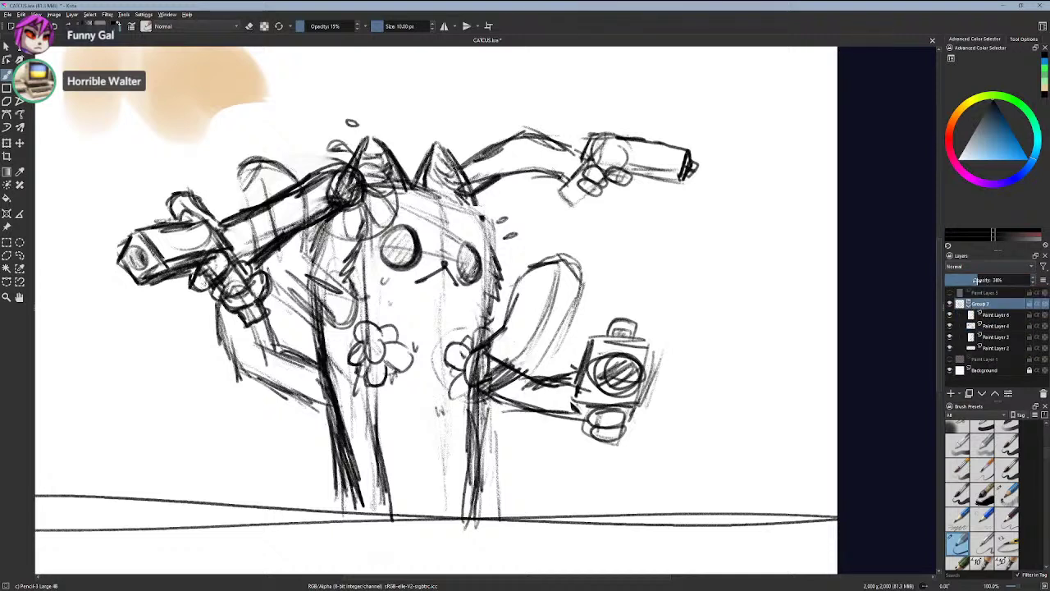
pyautogui.click(969, 304)
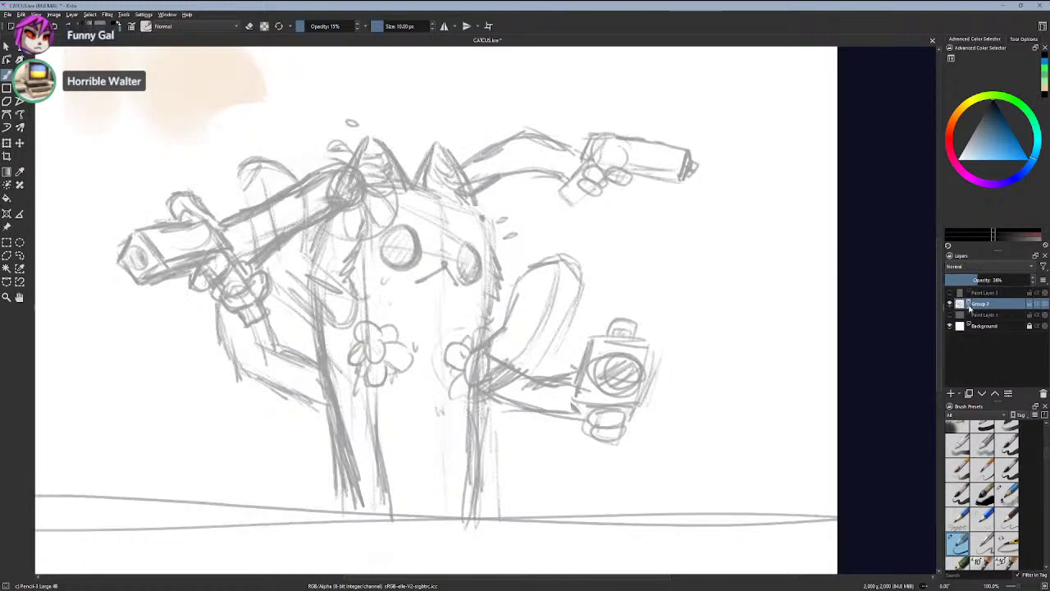
# - Add a new paint layer above the sketch group, and undo a test stroke along the cactus's face
pyautogui.click(951, 393)
pyautogui.scroll(1, 300, 477)
pyautogui.moveTo(300, 476); pyautogui.dragTo(478, 588)
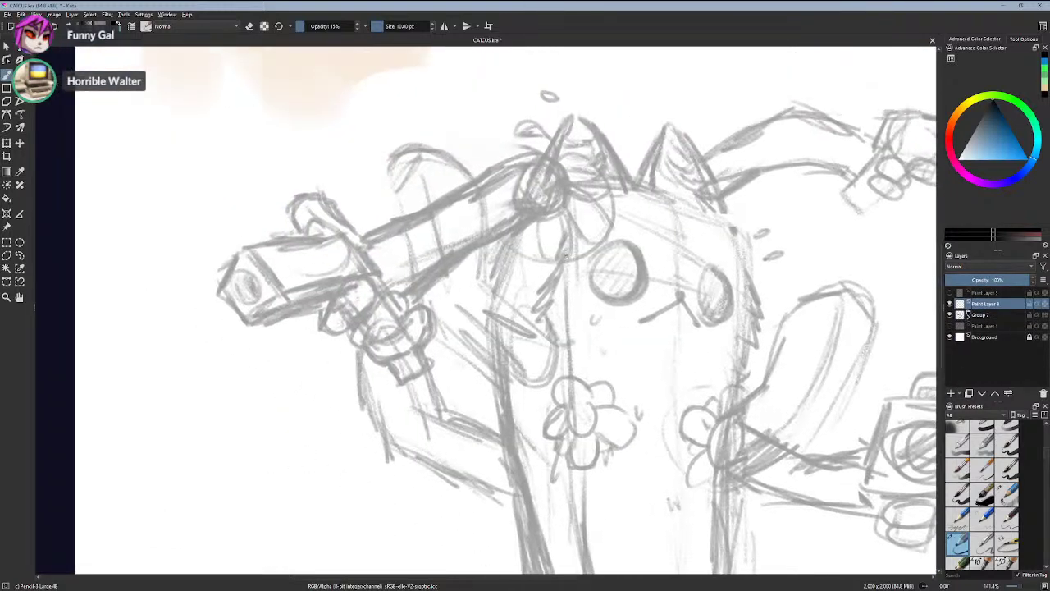
pyautogui.moveTo(566, 257); pyautogui.dragTo(565, 336)
pyautogui.hotkey('ctrl', 'z')
pyautogui.hotkey('ctrl', 'z')
# - Lower the sketch group's opacity to about 18% and pick a dark blue for drawing on the new layer above it
pyautogui.click(975, 316)
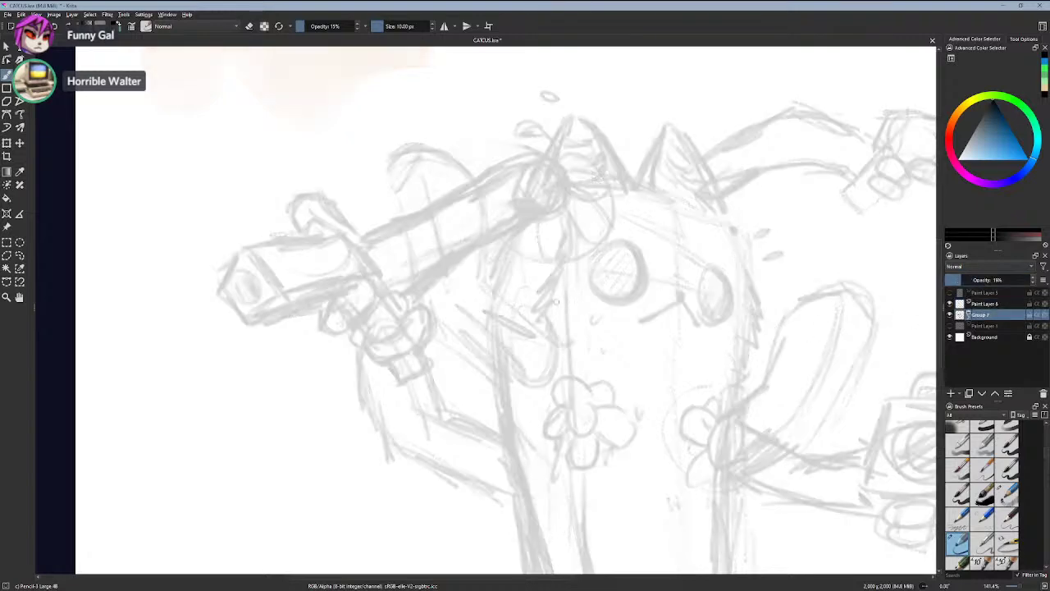
pyautogui.click(999, 128)
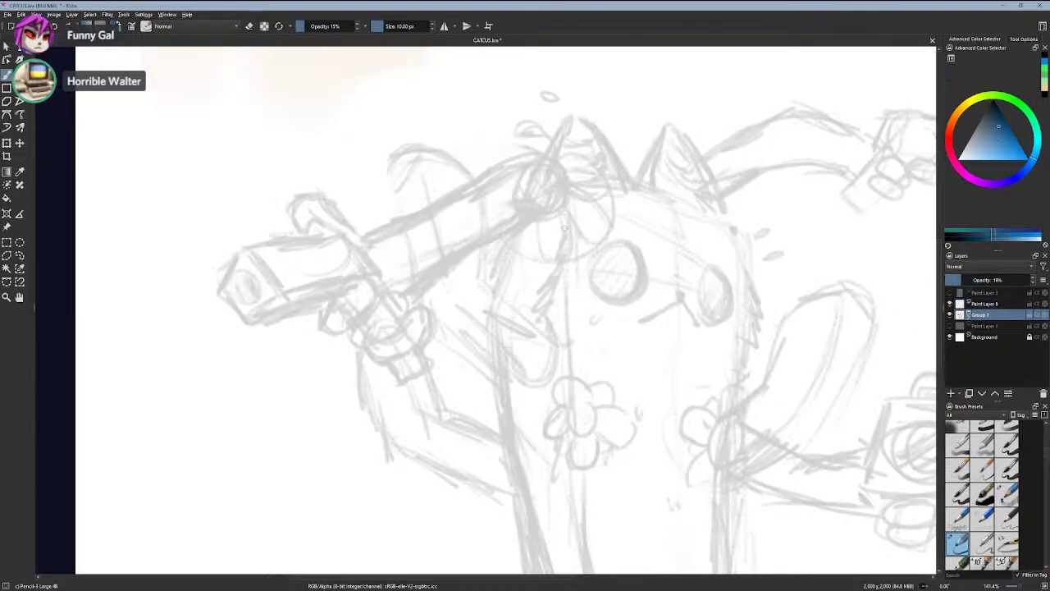
pyautogui.click(1014, 304)
# - Try dark blue vertical strokes down the left edge of the cactus's face, and undo them
pyautogui.moveTo(566, 230); pyautogui.dragTo(564, 324)
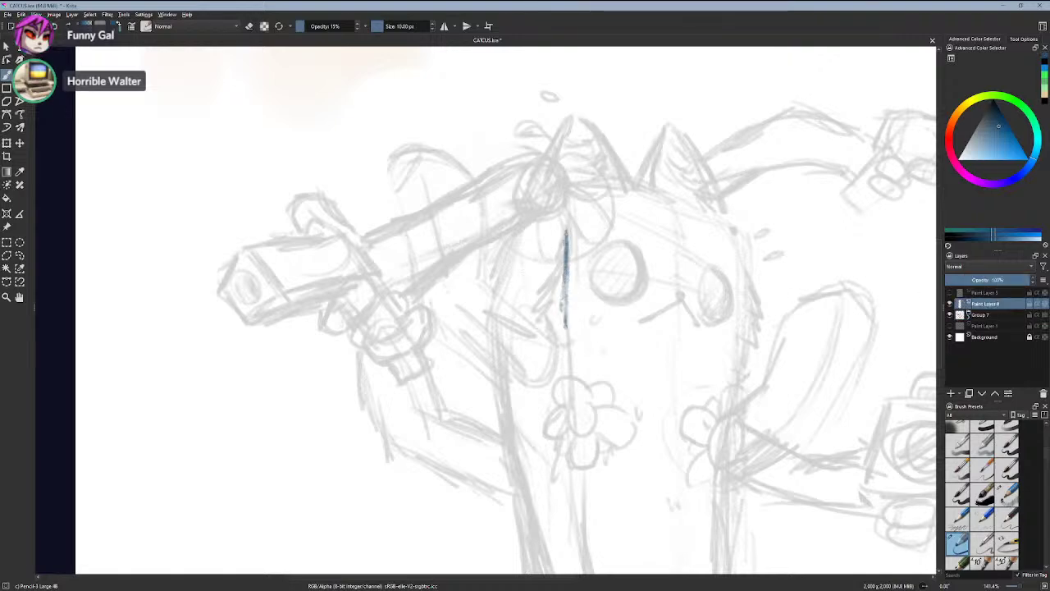
pyautogui.moveTo(562, 279); pyautogui.dragTo(561, 336)
pyautogui.hotkey('ctrl', 'z')
pyautogui.hotkey('ctrl', 'z')
pyautogui.hotkey('ctrl', 'z')
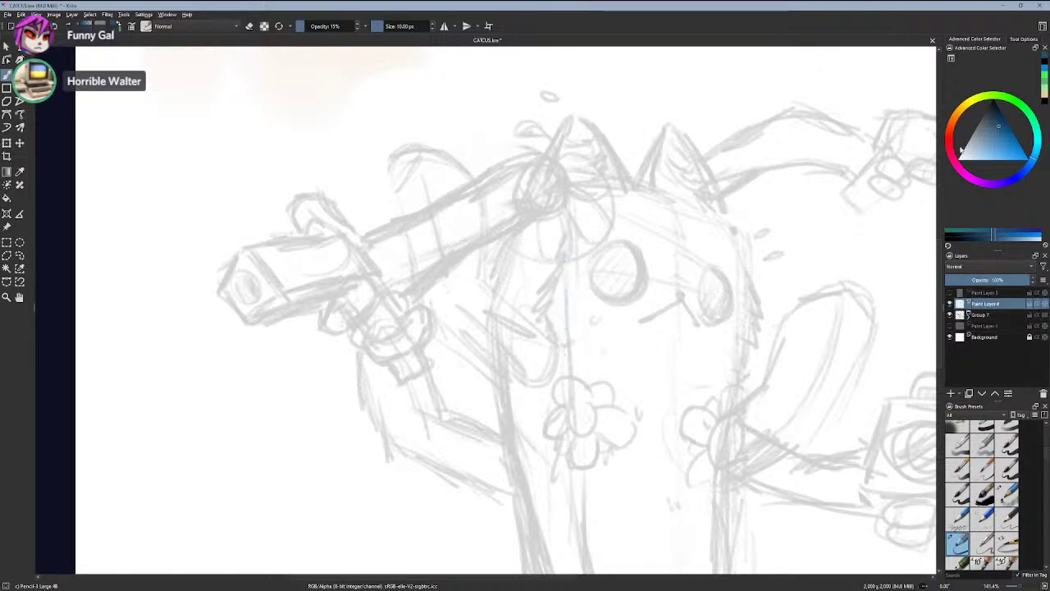
# - Switch the brush colour to black and draw the jagged fur and the start of the ridge line down the face's left edge
pyautogui.press('d')
pyautogui.moveTo(570, 223); pyautogui.dragTo(541, 323)
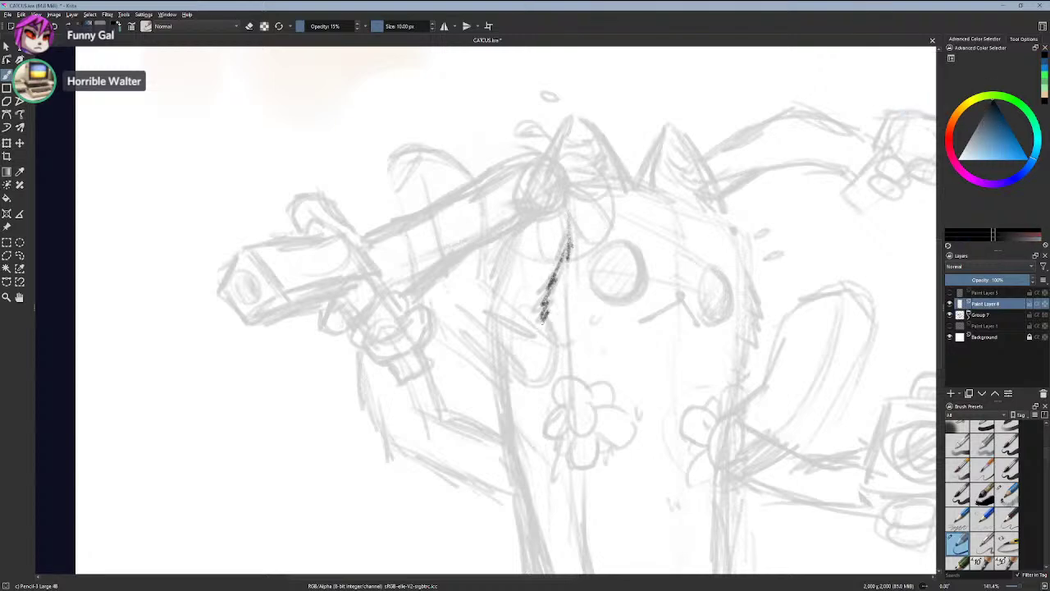
pyautogui.hotkey('ctrl', 'z')
pyautogui.hotkey('ctrl', 'z')
pyautogui.moveTo(571, 243)
pyautogui.mouseDown()
pyautogui.moveTo(535, 310)
pyautogui.moveTo(550, 342)
pyautogui.moveTo(573, 352)
pyautogui.moveTo(553, 354)
pyautogui.moveTo(569, 346)
pyautogui.moveTo(549, 330)
pyautogui.moveTo(562, 382)
pyautogui.moveTo(570, 357)
pyautogui.moveTo(574, 416)
pyautogui.mouseUp()
pyautogui.hotkey('ctrl', 'z')
pyautogui.moveTo(567, 379)
pyautogui.mouseDown()
pyautogui.moveTo(580, 516)
pyautogui.moveTo(576, 319)
pyautogui.moveTo(564, 275)
pyautogui.mouseUp()
pyautogui.scroll(-1, 580, 465)
pyautogui.scroll(1, 568, 277)
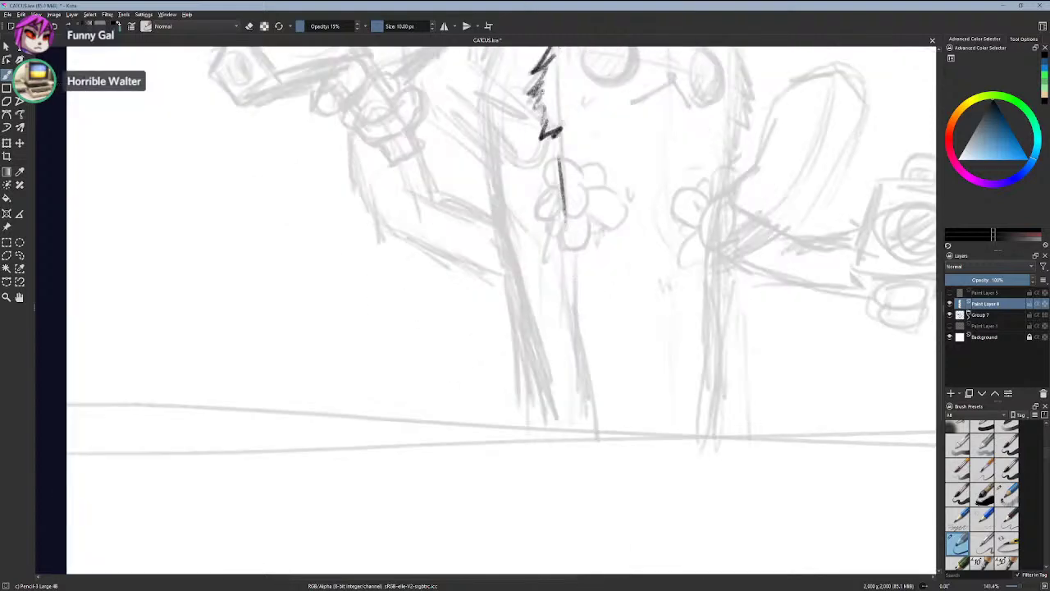
# - Extend the cactus's inner ridge line from below the jagged fur down to the ground
pyautogui.hotkey('ctrl', 'z')
pyautogui.moveTo(562, 151)
pyautogui.mouseDown()
pyautogui.moveTo(568, 318)
pyautogui.moveTo(569, 306)
pyautogui.moveTo(590, 381)
pyautogui.mouseUp()
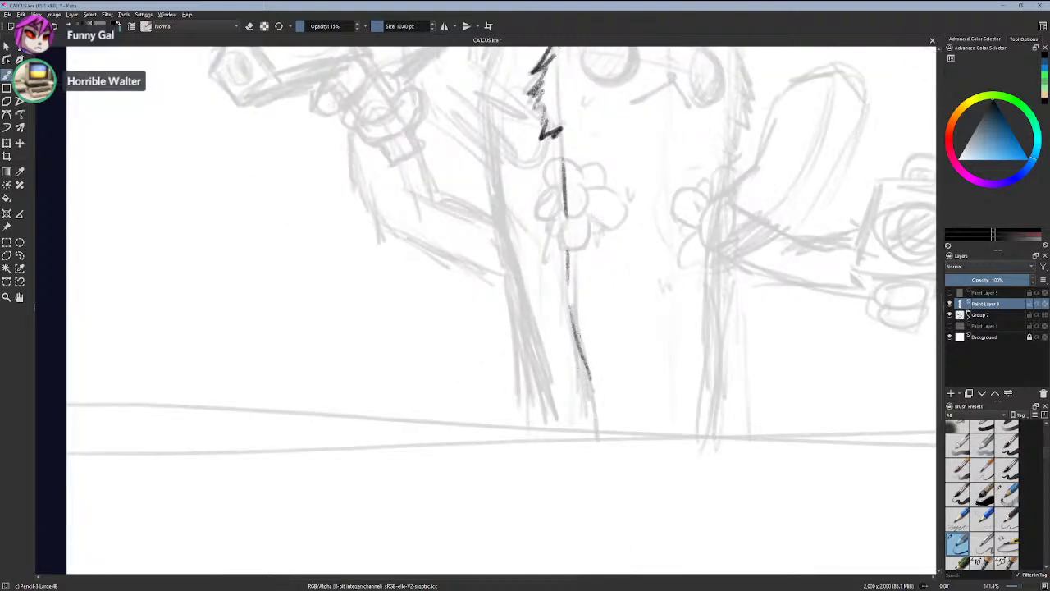
pyautogui.hotkey('ctrl', 'z')
pyautogui.moveTo(572, 320); pyautogui.dragTo(588, 412)
pyautogui.hotkey('ctrl', 'z')
pyautogui.moveTo(572, 326)
pyautogui.mouseDown()
pyautogui.moveTo(587, 407)
pyautogui.moveTo(540, 435)
pyautogui.mouseUp()
# - Draw the lower half of the cactus trunk's outer left edge, from the ground up to the lower arm
pyautogui.moveTo(529, 359); pyautogui.dragTo(539, 428)
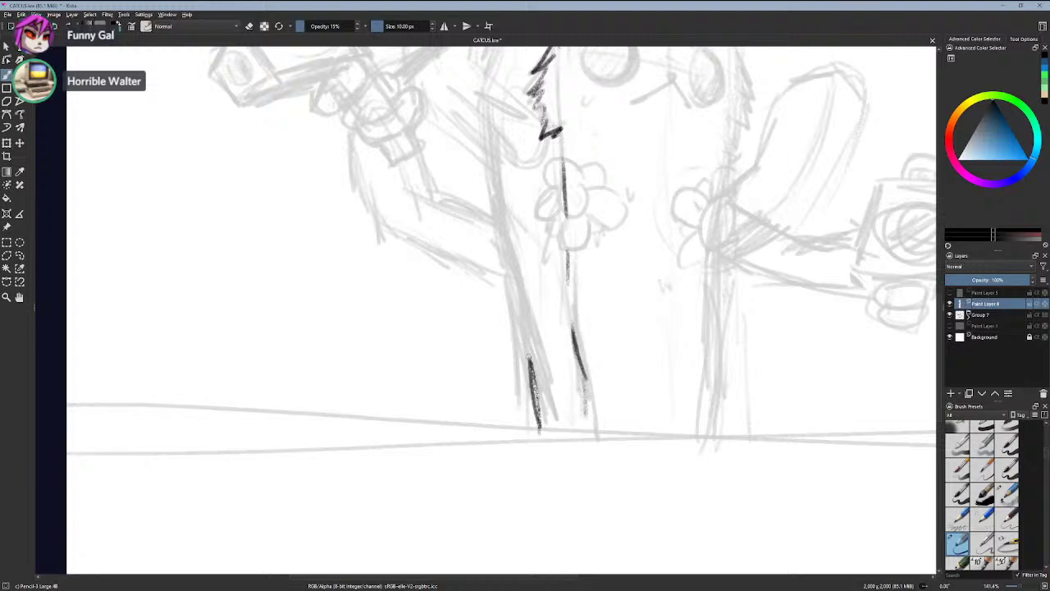
pyautogui.hotkey('ctrl', 'z')
pyautogui.moveTo(533, 380); pyautogui.dragTo(548, 425)
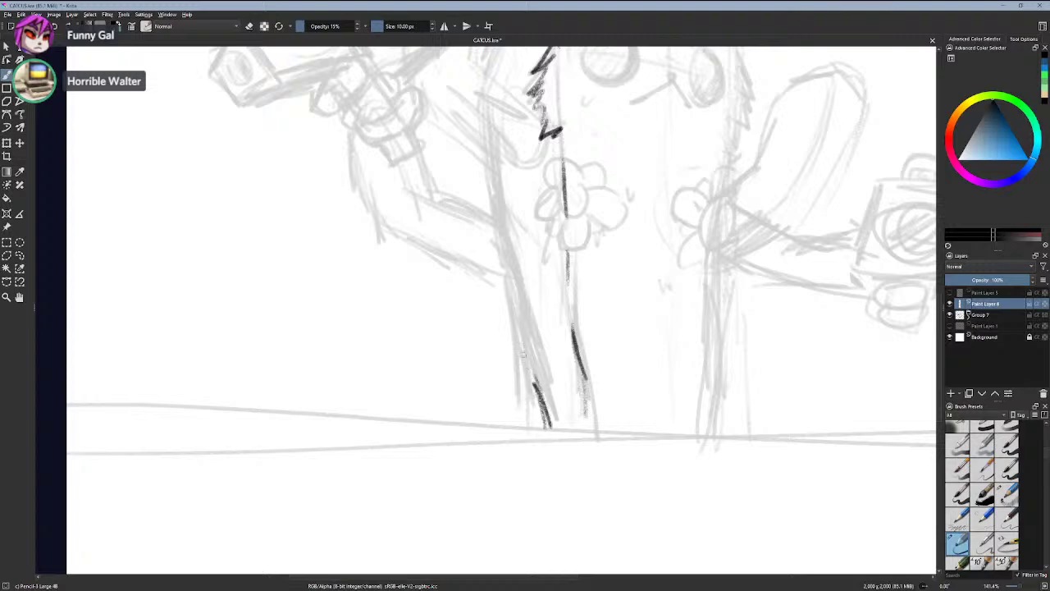
pyautogui.hotkey('ctrl', 'z')
pyautogui.moveTo(516, 323); pyautogui.dragTo(557, 420)
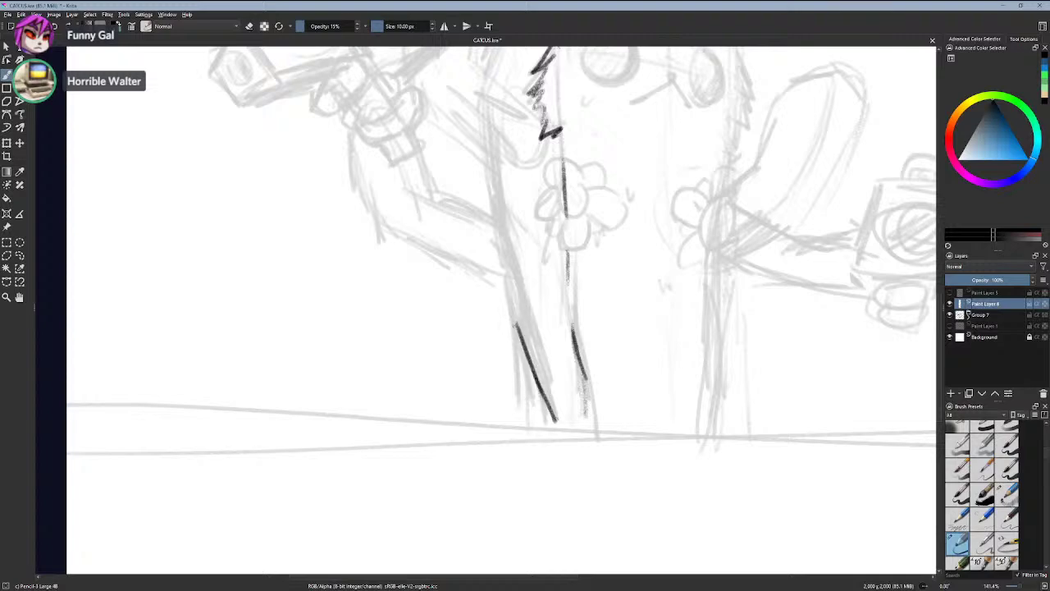
pyautogui.moveTo(516, 328)
pyautogui.mouseDown()
pyautogui.moveTo(504, 247)
pyautogui.moveTo(505, 276)
pyautogui.mouseUp()
pyautogui.moveTo(496, 205); pyautogui.dragTo(504, 290)
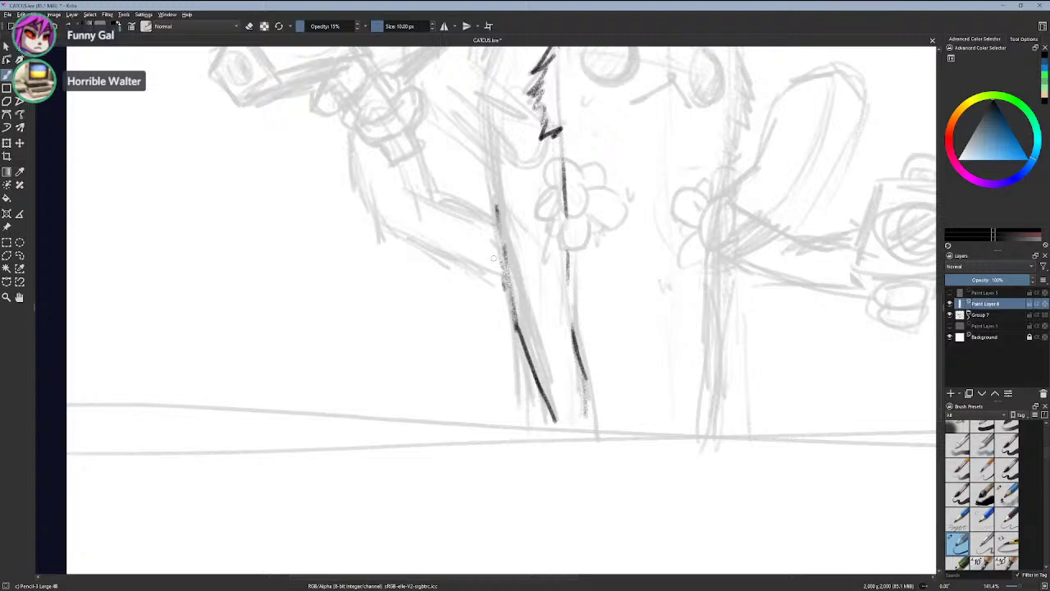
pyautogui.scroll(-1, 582, 344)
pyautogui.moveTo(568, 306); pyautogui.dragTo(560, 416)
pyautogui.scroll(2, 482, 369)
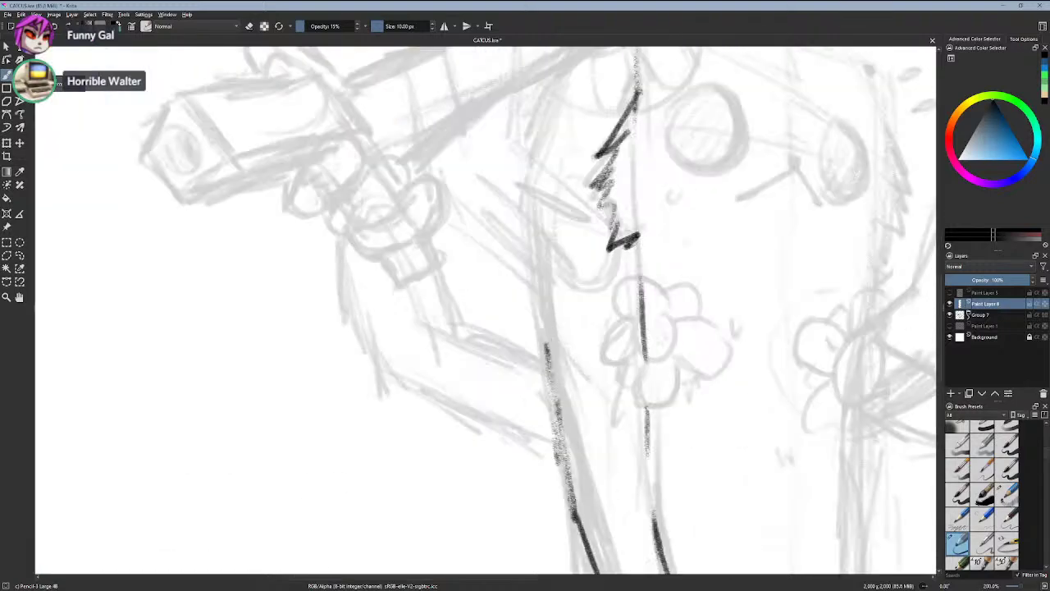
# - Extend the trunk's outer left edge from the lower arm up to the base of the left ear
pyautogui.scroll(-2, 564, 434)
pyautogui.scroll(1, 550, 365)
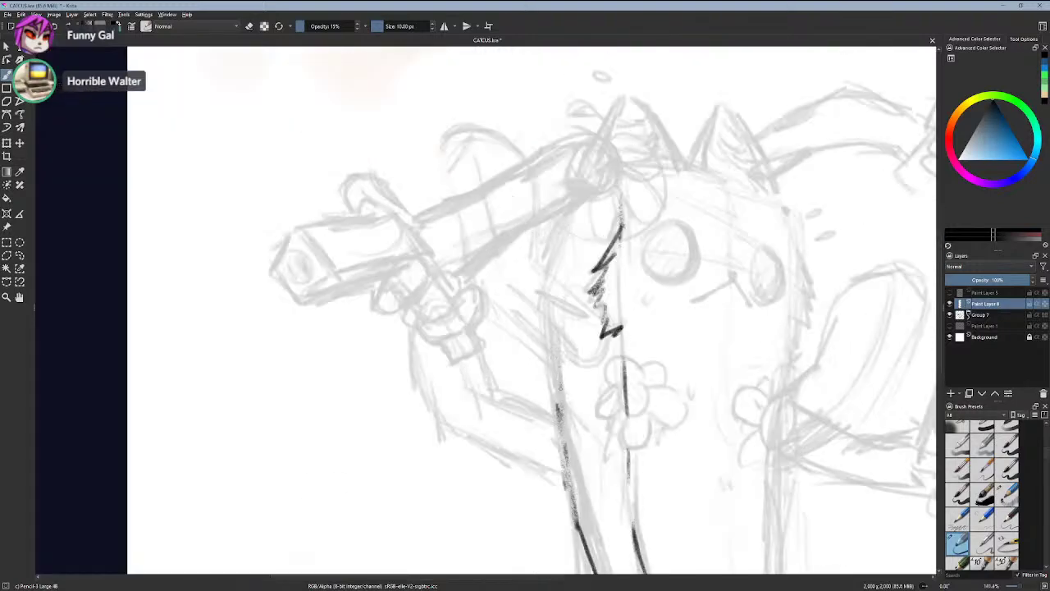
pyautogui.moveTo(561, 422)
pyautogui.mouseDown()
pyautogui.moveTo(552, 330)
pyautogui.moveTo(558, 408)
pyautogui.mouseUp()
pyautogui.hotkey('ctrl', 'z')
pyautogui.moveTo(553, 343); pyautogui.dragTo(557, 393)
pyautogui.moveTo(545, 302)
pyautogui.mouseDown()
pyautogui.moveTo(547, 248)
pyautogui.moveTo(586, 194)
pyautogui.mouseUp()
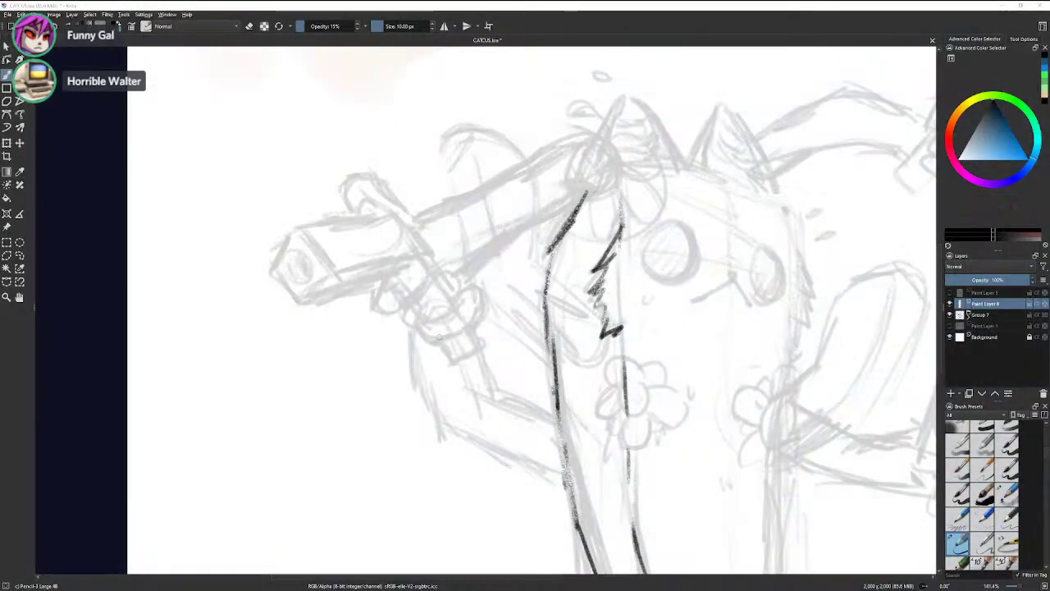
# - Outline the top of the head and its right side, ending in jagged cheek fur
pyautogui.moveTo(584, 186)
pyautogui.mouseDown()
pyautogui.moveTo(641, 160)
pyautogui.moveTo(771, 195)
pyautogui.moveTo(799, 223)
pyautogui.moveTo(814, 300)
pyautogui.moveTo(797, 292)
pyautogui.moveTo(807, 275)
pyautogui.moveTo(814, 289)
pyautogui.moveTo(793, 326)
pyautogui.mouseUp()
pyautogui.hotkey('ctrl', 'z')
pyautogui.hotkey('ctrl', 'z')
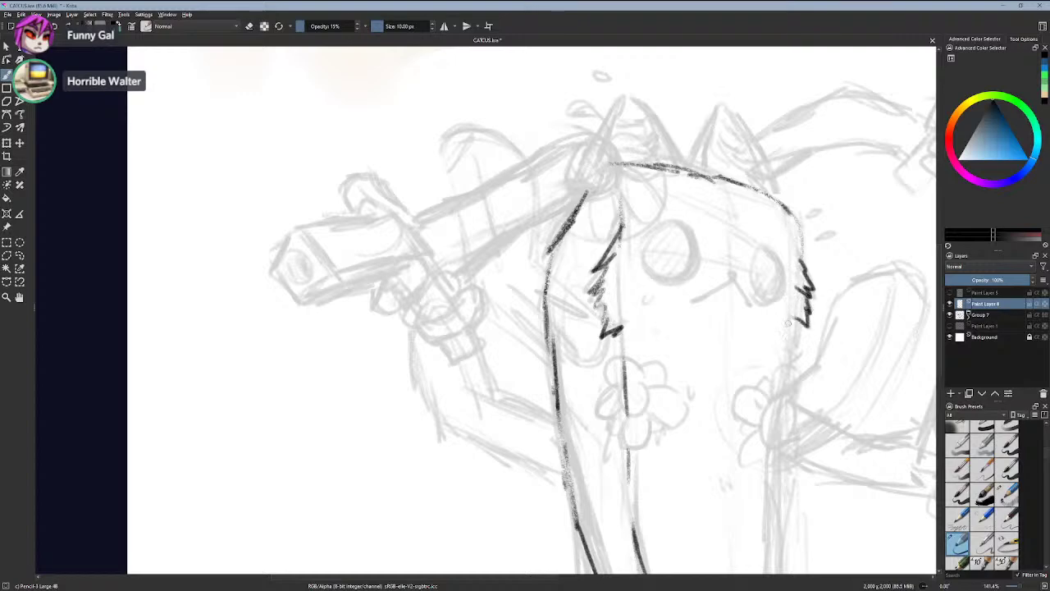
pyautogui.hotkey('ctrl', 'z')
pyautogui.hotkey('ctrl', 'z')
pyautogui.moveTo(801, 259)
pyautogui.mouseDown()
pyautogui.moveTo(812, 313)
pyautogui.moveTo(796, 326)
pyautogui.mouseUp()
pyautogui.hotkey('ctrl', 'z')
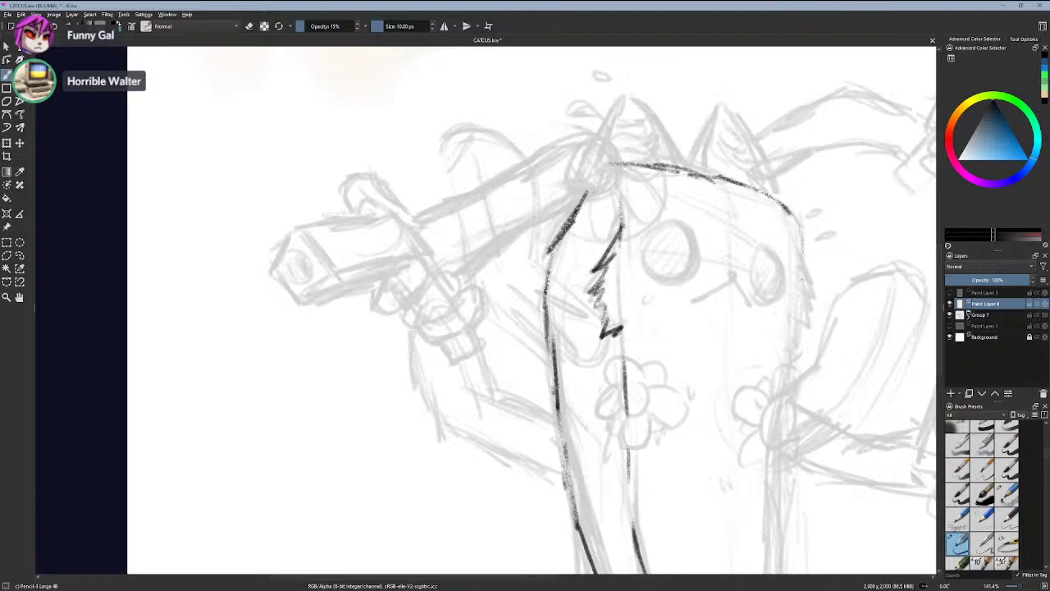
pyautogui.moveTo(799, 272)
pyautogui.mouseDown()
pyautogui.moveTo(812, 320)
pyautogui.moveTo(790, 330)
pyautogui.moveTo(785, 405)
pyautogui.mouseUp()
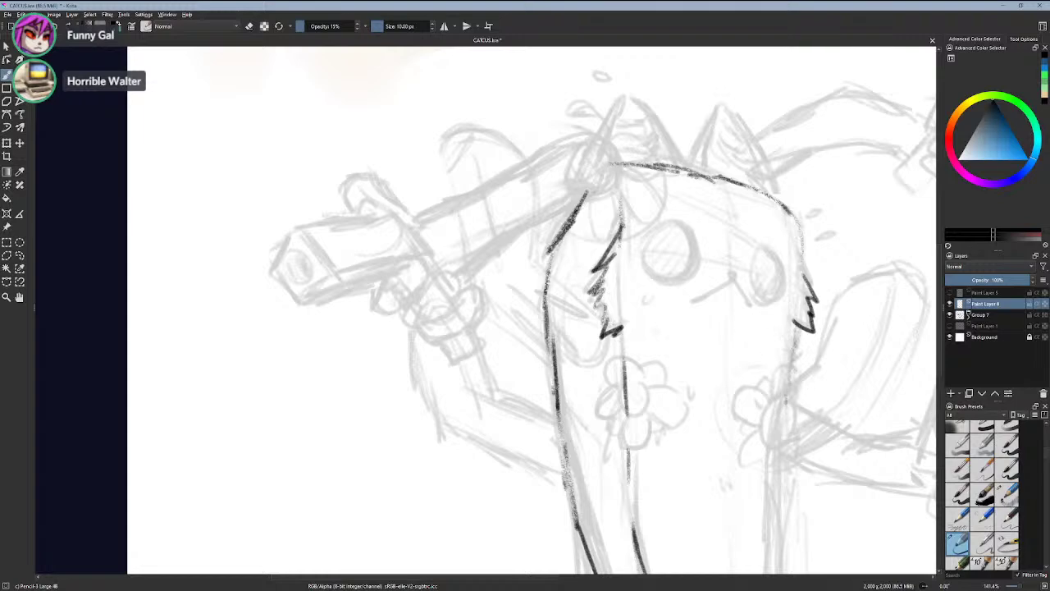
# - Draw the trunk's right edge from the jagged cheek fur down to the ground
pyautogui.moveTo(797, 330); pyautogui.dragTo(785, 423)
pyautogui.hotkey('ctrl', 'z')
pyautogui.hotkey('ctrl', 'z')
pyautogui.hotkey('ctrl', 'z')
pyautogui.moveTo(802, 327); pyautogui.dragTo(786, 400)
pyautogui.scroll(-1, 508, 326)
pyautogui.moveTo(508, 326); pyautogui.dragTo(498, 192)
pyautogui.scroll(2, 543, 249)
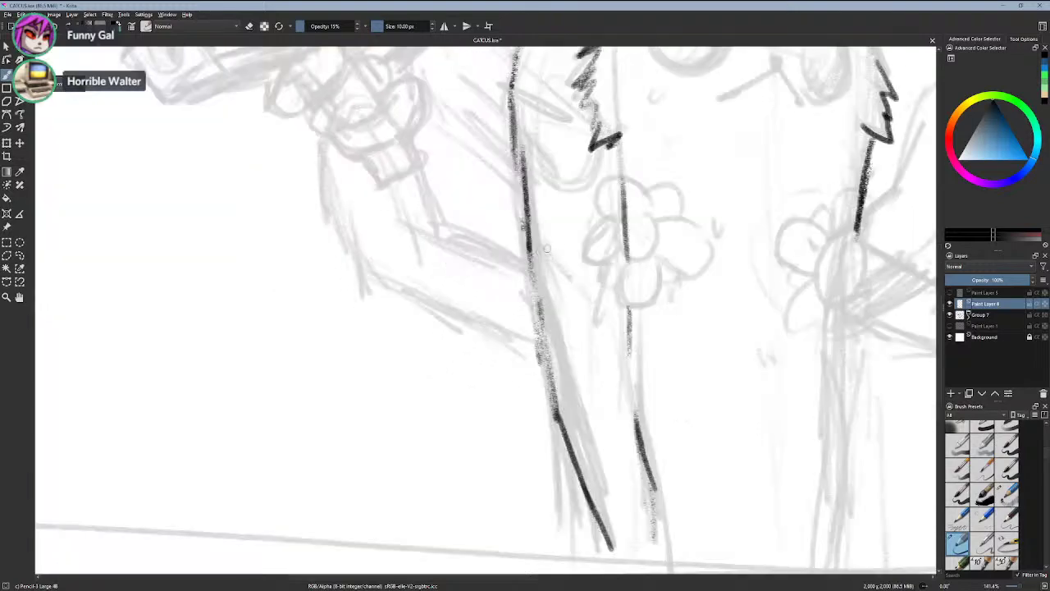
pyautogui.moveTo(861, 220)
pyautogui.mouseDown()
pyautogui.moveTo(833, 320)
pyautogui.moveTo(846, 517)
pyautogui.mouseUp()
pyautogui.moveTo(853, 467); pyautogui.dragTo(843, 558)
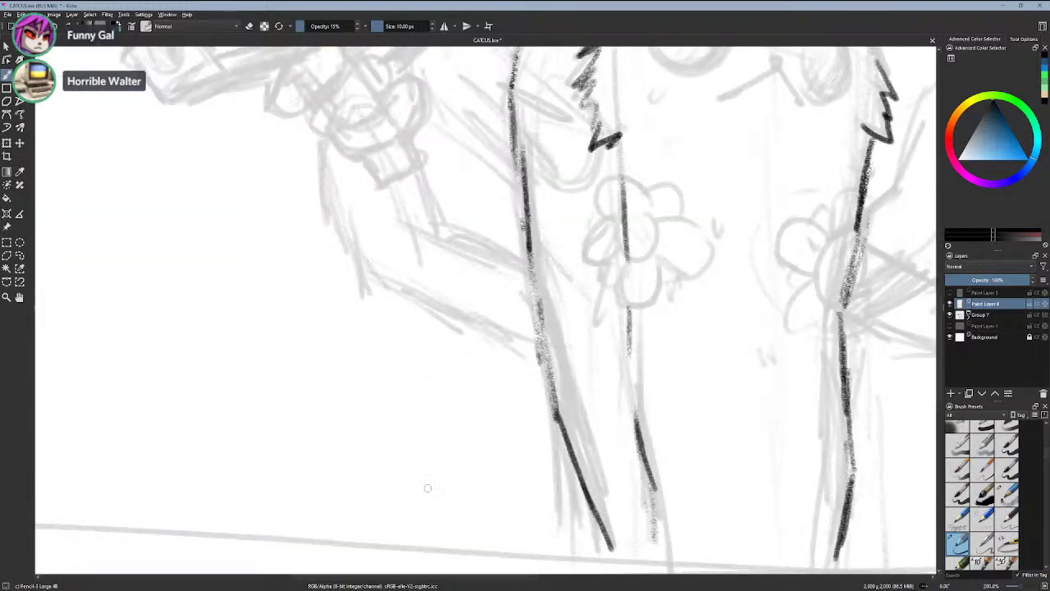
# - Draw small sand mounds around the cactus's base and a wavy dune line to the canvas's left edge
pyautogui.scroll(-2, 427, 488)
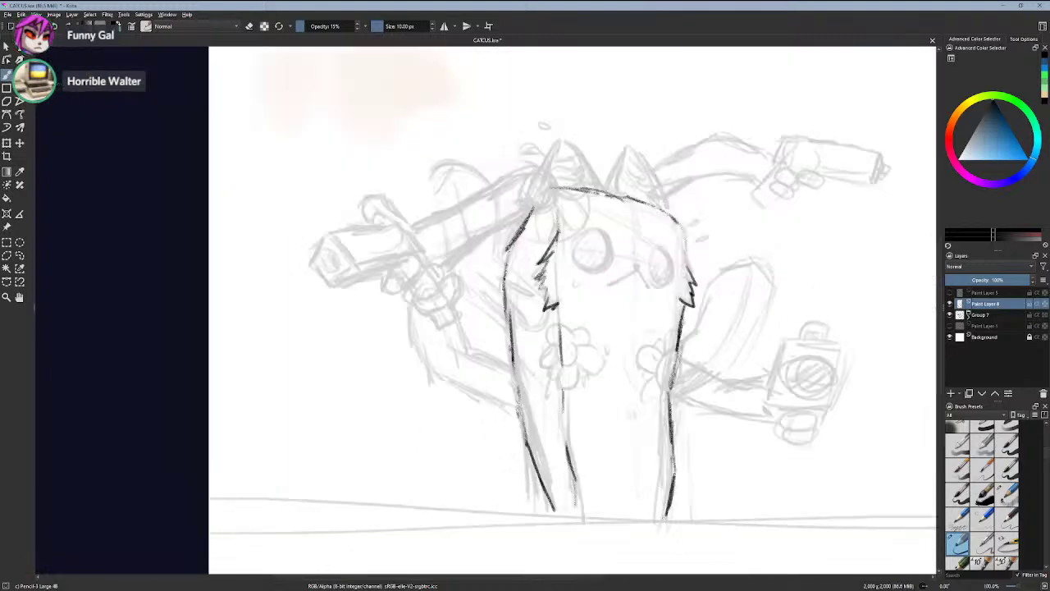
pyautogui.moveTo(671, 498)
pyautogui.mouseDown()
pyautogui.moveTo(663, 522)
pyautogui.moveTo(577, 530)
pyautogui.mouseUp()
pyautogui.moveTo(572, 487)
pyautogui.mouseDown()
pyautogui.moveTo(593, 516)
pyautogui.moveTo(555, 509)
pyautogui.moveTo(599, 518)
pyautogui.moveTo(632, 507)
pyautogui.moveTo(698, 521)
pyautogui.mouseUp()
pyautogui.hotkey('ctrl', 'z')
pyautogui.moveTo(548, 515)
pyautogui.mouseDown()
pyautogui.moveTo(389, 507)
pyautogui.moveTo(371, 486)
pyautogui.moveTo(208, 492)
pyautogui.mouseUp()
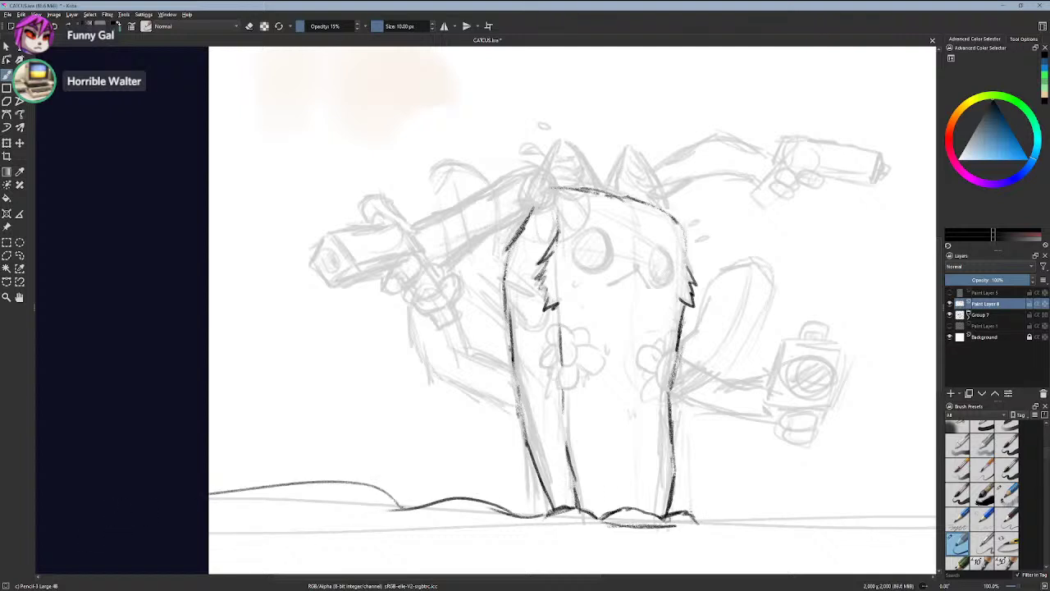
# - Draw the dune line right of the cactus and curved foreground dunes on both sides
pyautogui.moveTo(690, 515)
pyautogui.mouseDown()
pyautogui.moveTo(710, 528)
pyautogui.moveTo(932, 497)
pyautogui.moveTo(952, 525)
pyautogui.mouseUp()
pyautogui.moveTo(543, 518); pyautogui.dragTo(423, 545)
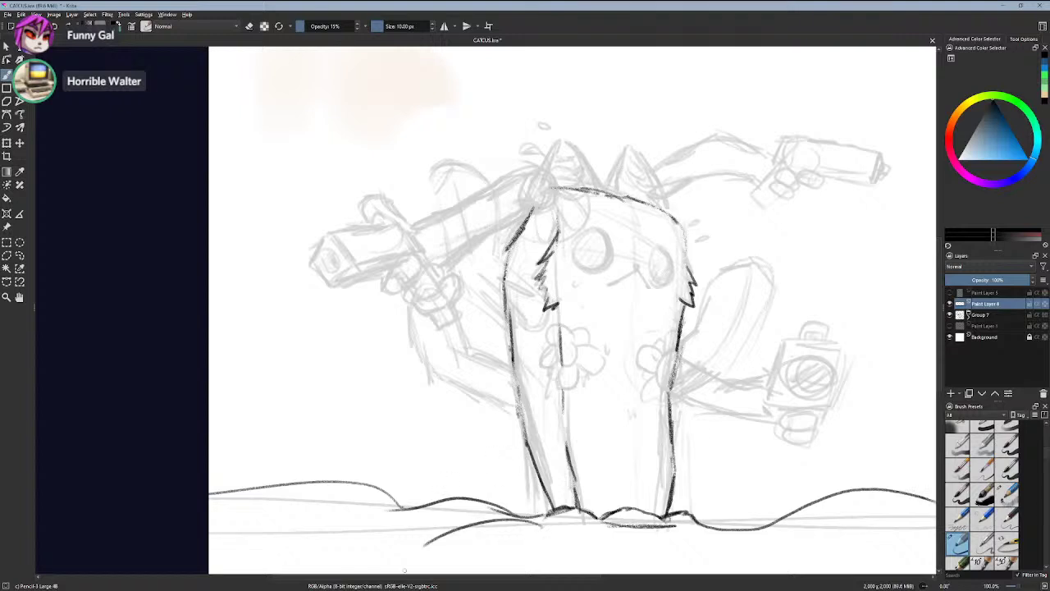
pyautogui.moveTo(274, 534); pyautogui.dragTo(415, 545)
pyautogui.moveTo(684, 543); pyautogui.dragTo(861, 562)
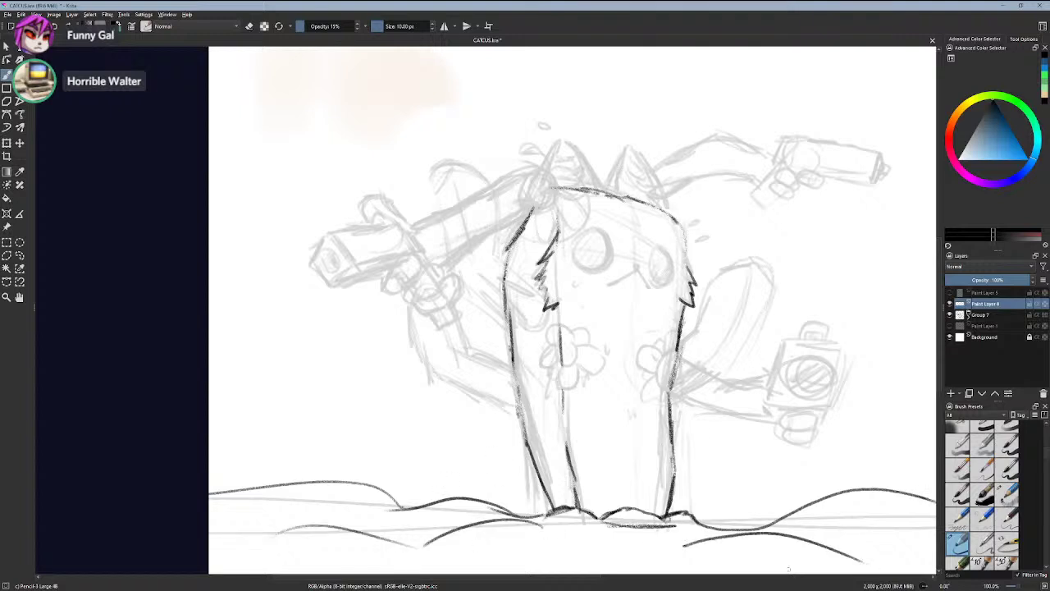
pyautogui.moveTo(683, 544); pyautogui.dragTo(658, 555)
# - Add short texture marks to the dunes, and hide and reshow the sketch group to check the new lines
pyautogui.moveTo(481, 531); pyautogui.dragTo(461, 550)
pyautogui.hotkey('ctrl', 'z')
pyautogui.moveTo(289, 544); pyautogui.dragTo(298, 544)
pyautogui.moveTo(782, 545); pyautogui.dragTo(766, 555)
pyautogui.click(950, 316)
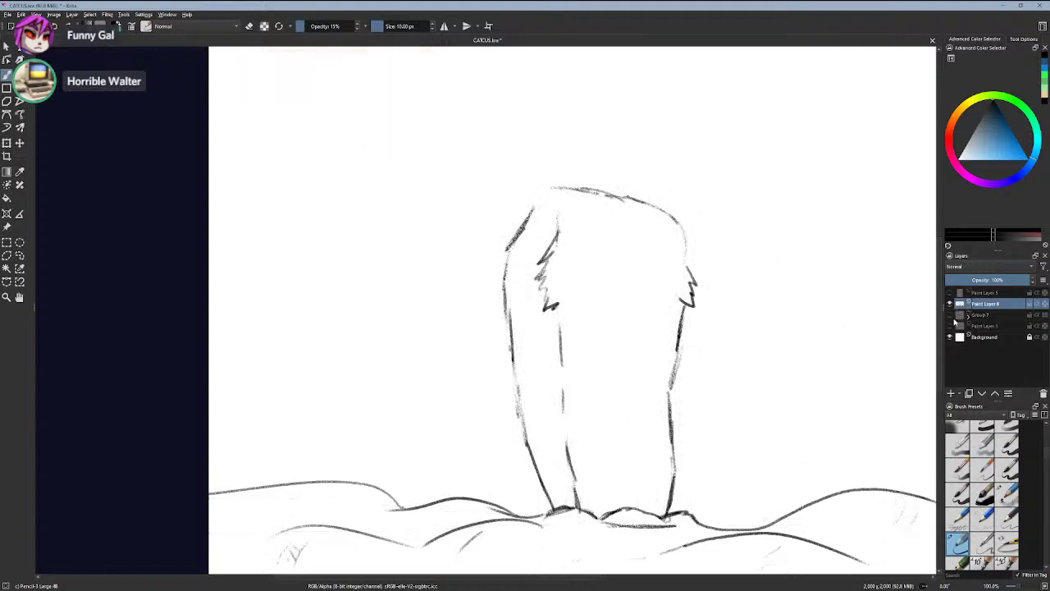
pyautogui.click(950, 315)
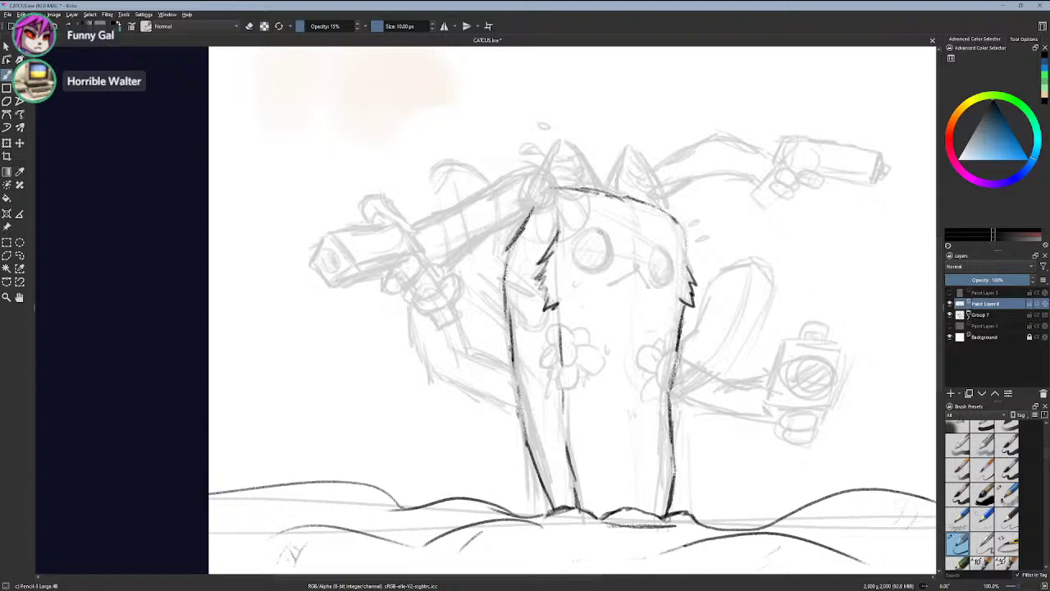
# - Outline the cactus's left eye as a bold oval over the sketch
pyautogui.scroll(3, 596, 234)
pyautogui.moveTo(563, 228); pyautogui.dragTo(634, 279)
pyautogui.hotkey('ctrl', 'z')
pyautogui.moveTo(597, 220)
pyautogui.mouseDown()
pyautogui.moveTo(526, 288)
pyautogui.moveTo(594, 222)
pyautogui.mouseUp()
pyautogui.hotkey('ctrl', 'z')
pyautogui.moveTo(533, 266)
pyautogui.mouseDown()
pyautogui.moveTo(602, 218)
pyautogui.moveTo(513, 278)
pyautogui.moveTo(629, 305)
pyautogui.moveTo(631, 262)
pyautogui.mouseUp()
pyautogui.hotkey('ctrl', 'z')
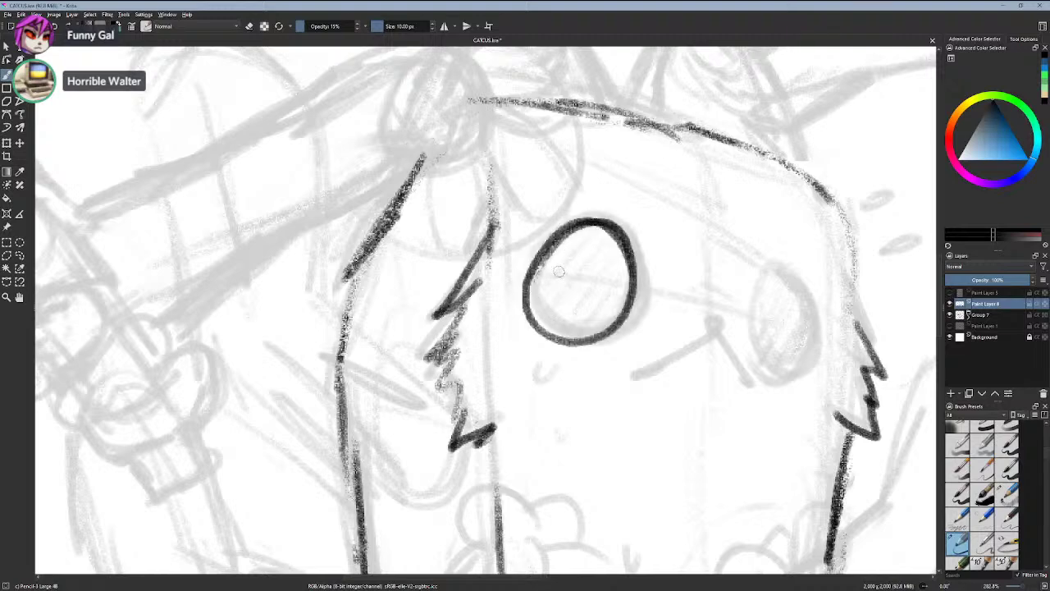
# - Outline the cactus's right eye as a narrower upright oval
pyautogui.moveTo(797, 281)
pyautogui.mouseDown()
pyautogui.moveTo(808, 361)
pyautogui.moveTo(791, 269)
pyautogui.moveTo(779, 274)
pyautogui.moveTo(789, 275)
pyautogui.moveTo(779, 264)
pyautogui.mouseUp()
pyautogui.hotkey('ctrl', 'z')
pyautogui.hotkey('ctrl', 'z')
pyautogui.hotkey('ctrl', 'z')
pyautogui.hotkey('ctrl', 'z')
pyautogui.hotkey('ctrl', 'z')
pyautogui.hotkey('ctrl', 'z')
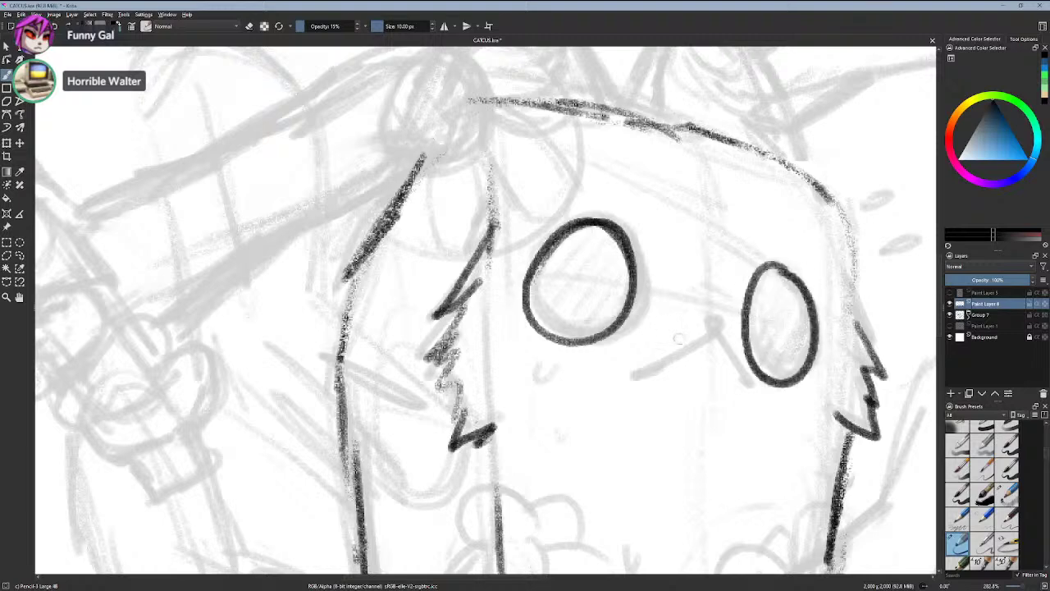
# - Thicken the right-hand rims of both eyes
pyautogui.moveTo(548, 336)
pyautogui.mouseDown()
pyautogui.moveTo(602, 332)
pyautogui.moveTo(625, 307)
pyautogui.moveTo(629, 284)
pyautogui.moveTo(607, 232)
pyautogui.moveTo(627, 261)
pyautogui.moveTo(596, 226)
pyautogui.moveTo(619, 256)
pyautogui.moveTo(618, 300)
pyautogui.mouseUp()
pyautogui.hotkey('ctrl', 'z')
pyautogui.hotkey('ctrl', 'z')
pyautogui.moveTo(589, 224)
pyautogui.mouseDown()
pyautogui.moveTo(622, 276)
pyautogui.moveTo(613, 307)
pyautogui.moveTo(570, 338)
pyautogui.mouseUp()
pyautogui.moveTo(625, 303)
pyautogui.mouseDown()
pyautogui.moveTo(586, 333)
pyautogui.moveTo(620, 248)
pyautogui.moveTo(623, 312)
pyautogui.moveTo(553, 344)
pyautogui.mouseUp()
pyautogui.moveTo(771, 266)
pyautogui.mouseDown()
pyautogui.moveTo(792, 279)
pyautogui.moveTo(810, 341)
pyautogui.moveTo(774, 384)
pyautogui.moveTo(797, 370)
pyautogui.moveTo(804, 306)
pyautogui.mouseUp()
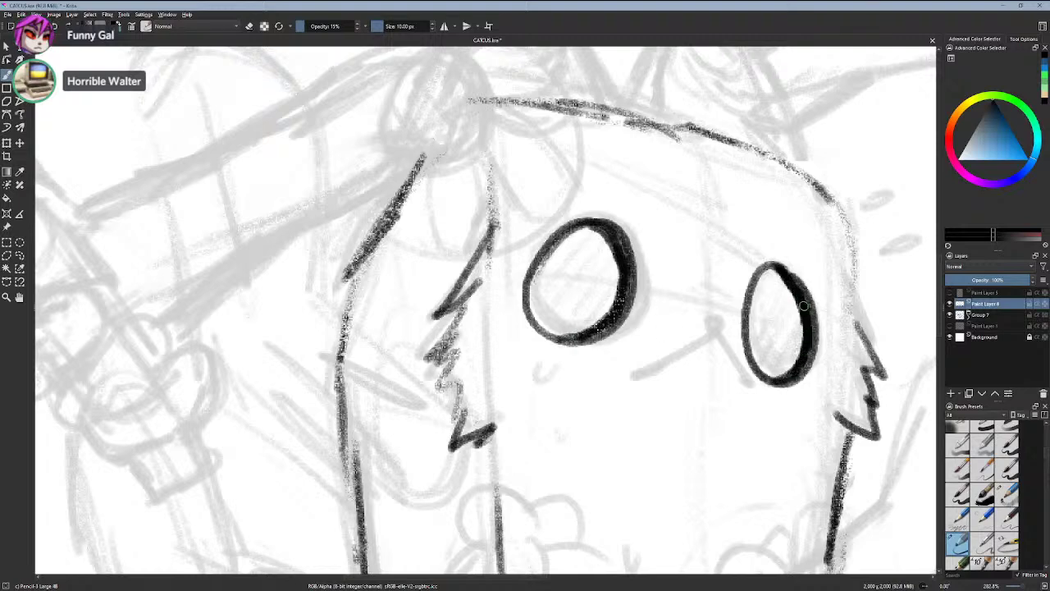
# - Undo the right eye's heavy rim and redraw it with a thinner dark crescent
pyautogui.moveTo(547, 269)
pyautogui.mouseDown()
pyautogui.moveTo(537, 312)
pyautogui.moveTo(538, 274)
pyautogui.moveTo(548, 315)
pyautogui.mouseUp()
pyautogui.hotkey('ctrl', 'z')
pyautogui.hotkey('ctrl', 'z')
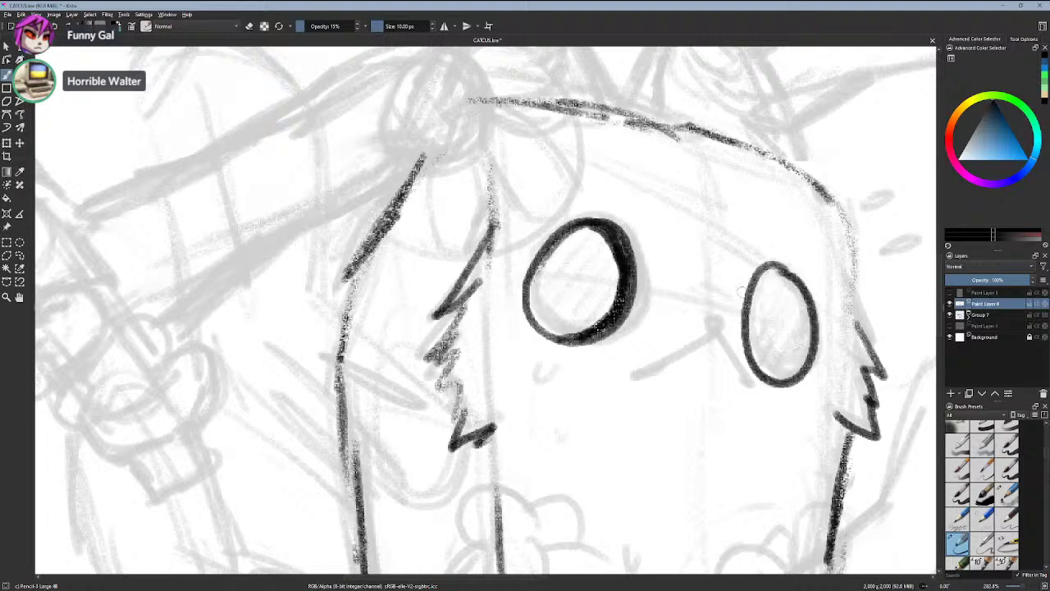
pyautogui.moveTo(771, 267)
pyautogui.mouseDown()
pyautogui.moveTo(807, 304)
pyautogui.moveTo(797, 374)
pyautogui.moveTo(771, 383)
pyautogui.moveTo(795, 369)
pyautogui.moveTo(808, 328)
pyautogui.moveTo(766, 267)
pyautogui.moveTo(808, 327)
pyautogui.moveTo(789, 281)
pyautogui.moveTo(812, 332)
pyautogui.moveTo(779, 384)
pyautogui.moveTo(804, 318)
pyautogui.mouseUp()
pyautogui.hotkey('ctrl', 'z')
pyautogui.hotkey('ctrl', 'z')
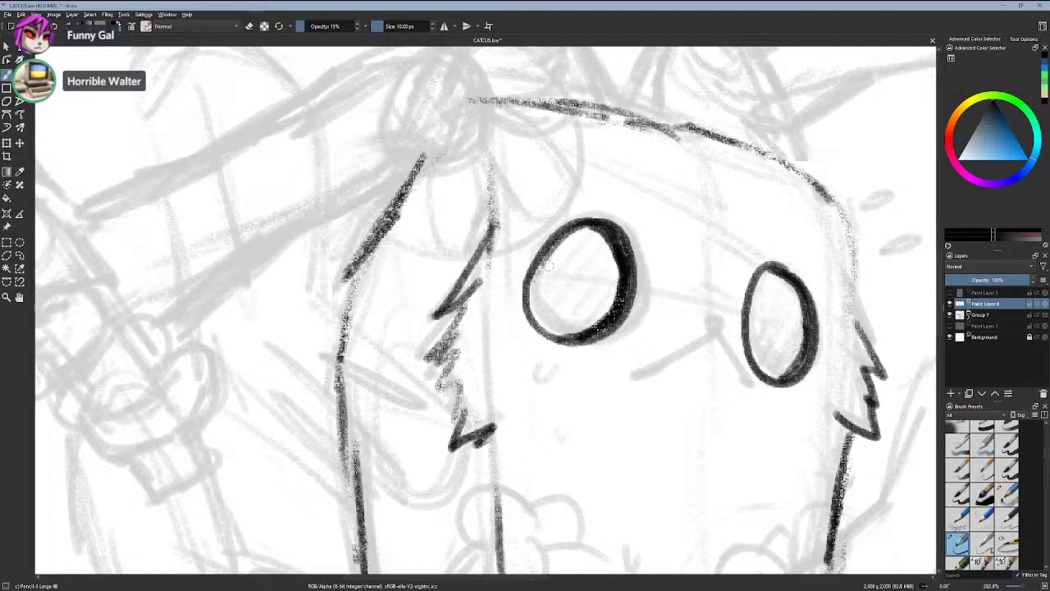
# - Enlarge the brush to about 78 px and shade the insides of both eyes with grainy black
pyautogui.moveTo(548, 261)
pyautogui.mouseDown()
pyautogui.moveTo(535, 315)
pyautogui.moveTo(530, 279)
pyautogui.moveTo(543, 327)
pyautogui.moveTo(556, 249)
pyautogui.moveTo(546, 338)
pyautogui.moveTo(566, 229)
pyautogui.moveTo(551, 337)
pyautogui.moveTo(599, 212)
pyautogui.moveTo(587, 287)
pyautogui.moveTo(611, 262)
pyautogui.moveTo(603, 211)
pyautogui.mouseUp()
pyautogui.hotkey('ctrl', 'z')
pyautogui.moveTo(387, 26)
pyautogui.mouseDown()
pyautogui.moveTo(406, 25)
pyautogui.moveTo(396, 27)
pyautogui.mouseUp()
pyautogui.moveTo(579, 268)
pyautogui.mouseDown()
pyautogui.moveTo(586, 305)
pyautogui.moveTo(592, 287)
pyautogui.moveTo(561, 258)
pyautogui.moveTo(538, 280)
pyautogui.moveTo(568, 301)
pyautogui.moveTo(590, 242)
pyautogui.moveTo(592, 271)
pyautogui.moveTo(546, 243)
pyautogui.moveTo(533, 295)
pyautogui.mouseUp()
pyautogui.hotkey('ctrl', 'z')
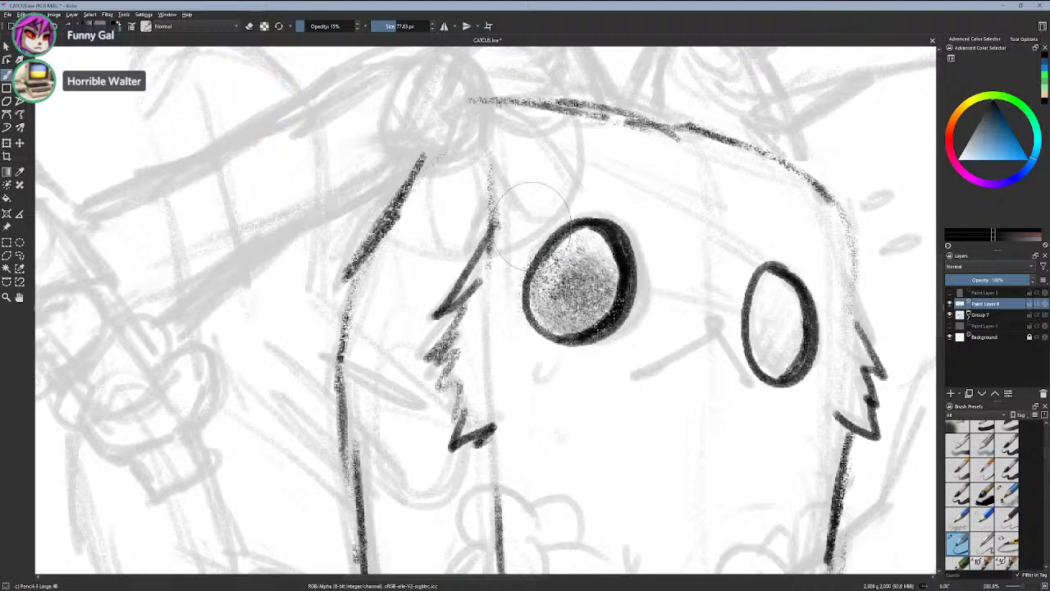
pyautogui.moveTo(771, 328)
pyautogui.mouseDown()
pyautogui.moveTo(763, 302)
pyautogui.moveTo(780, 344)
pyautogui.moveTo(743, 303)
pyautogui.moveTo(767, 332)
pyautogui.mouseUp()
pyautogui.moveTo(587, 308); pyautogui.dragTo(602, 297)
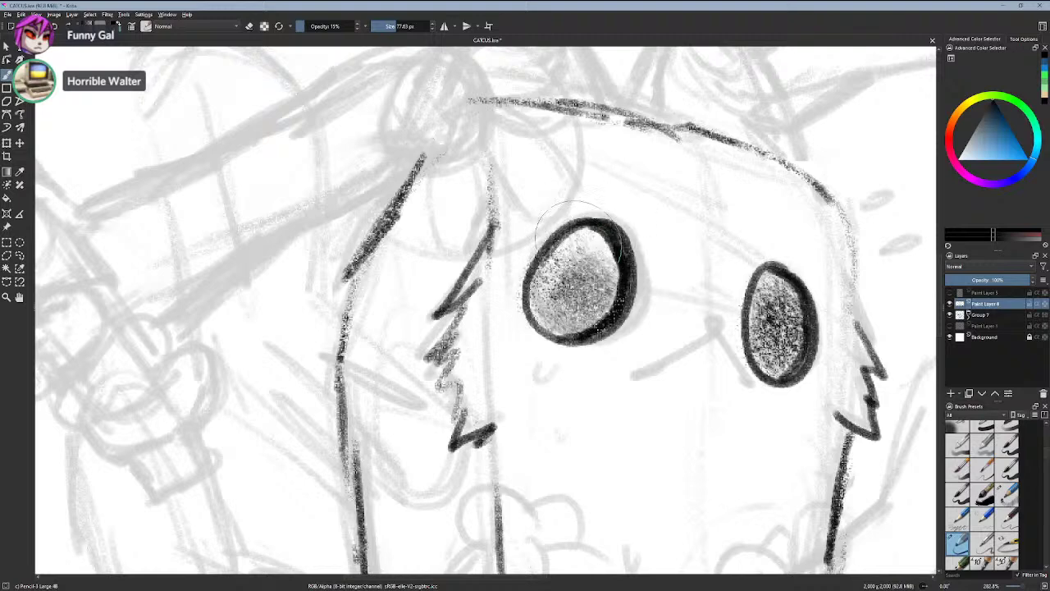
pyautogui.hotkey('ctrl', 'z')
pyautogui.hotkey('ctrl', 'z')
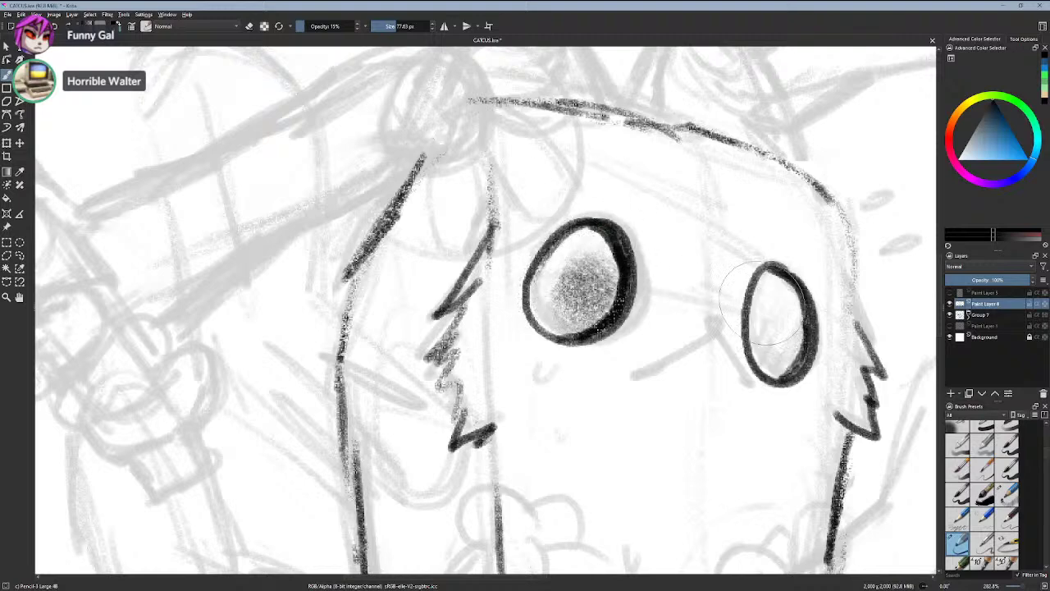
pyautogui.moveTo(750, 300)
pyautogui.mouseDown()
pyautogui.moveTo(775, 316)
pyautogui.moveTo(775, 345)
pyautogui.moveTo(771, 295)
pyautogui.moveTo(775, 353)
pyautogui.moveTo(787, 328)
pyautogui.mouseUp()
pyautogui.moveTo(574, 279)
pyautogui.mouseDown()
pyautogui.moveTo(555, 311)
pyautogui.moveTo(580, 312)
pyautogui.moveTo(566, 258)
pyautogui.mouseUp()
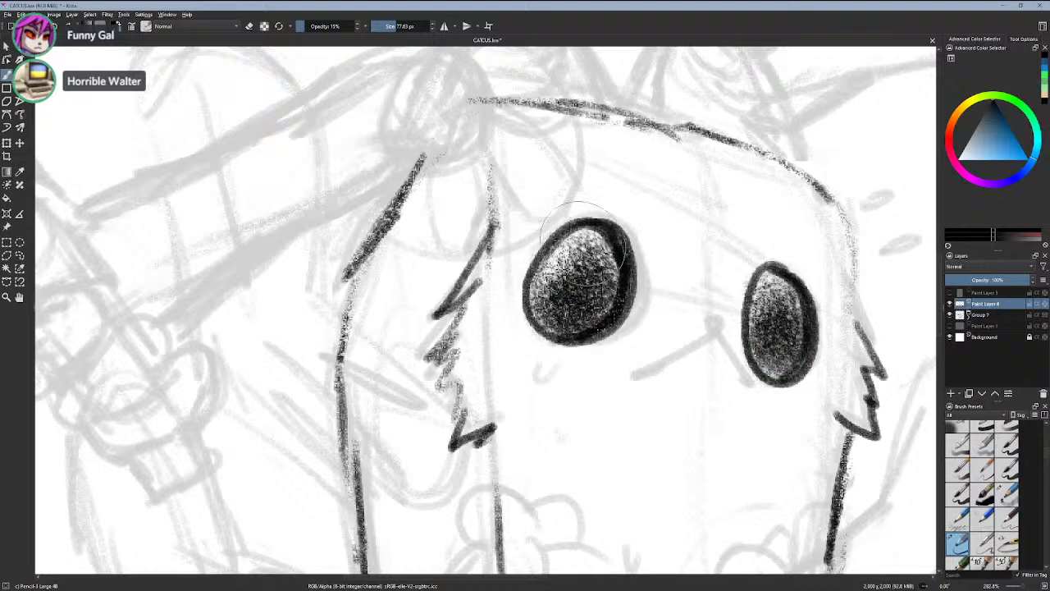
# - Pick white and lightly brush highlights over the shading in both eyes
pyautogui.click(961, 158)
pyautogui.moveTo(561, 269)
pyautogui.mouseDown()
pyautogui.moveTo(508, 239)
pyautogui.moveTo(552, 278)
pyautogui.moveTo(581, 257)
pyautogui.moveTo(555, 307)
pyautogui.moveTo(567, 268)
pyautogui.mouseUp()
pyautogui.hotkey('ctrl', 'z')
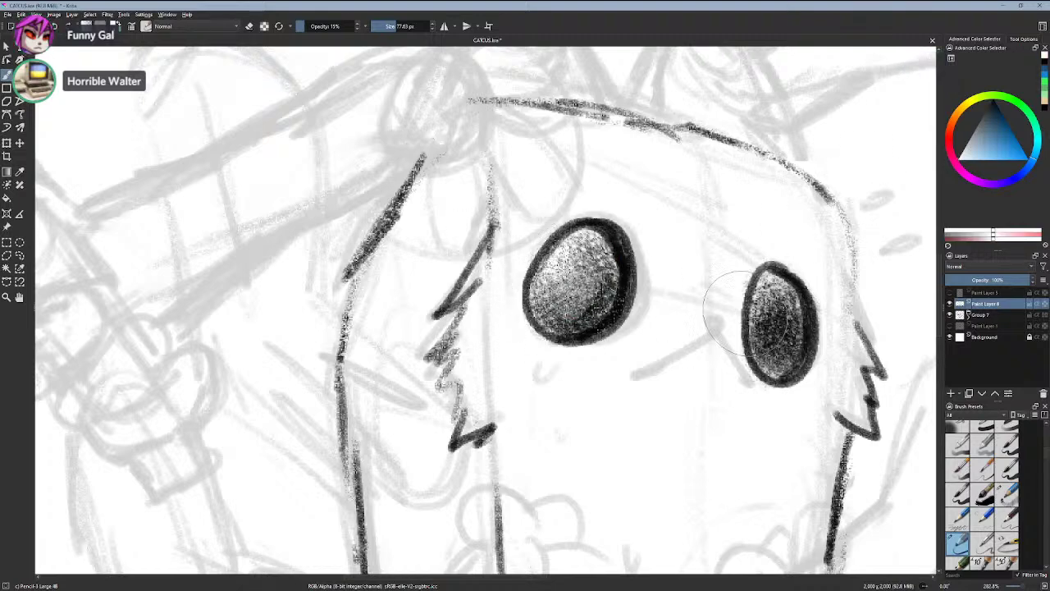
pyautogui.moveTo(769, 316)
pyautogui.mouseDown()
pyautogui.moveTo(773, 284)
pyautogui.moveTo(769, 315)
pyautogui.mouseUp()
pyautogui.hotkey('ctrl', 'z')
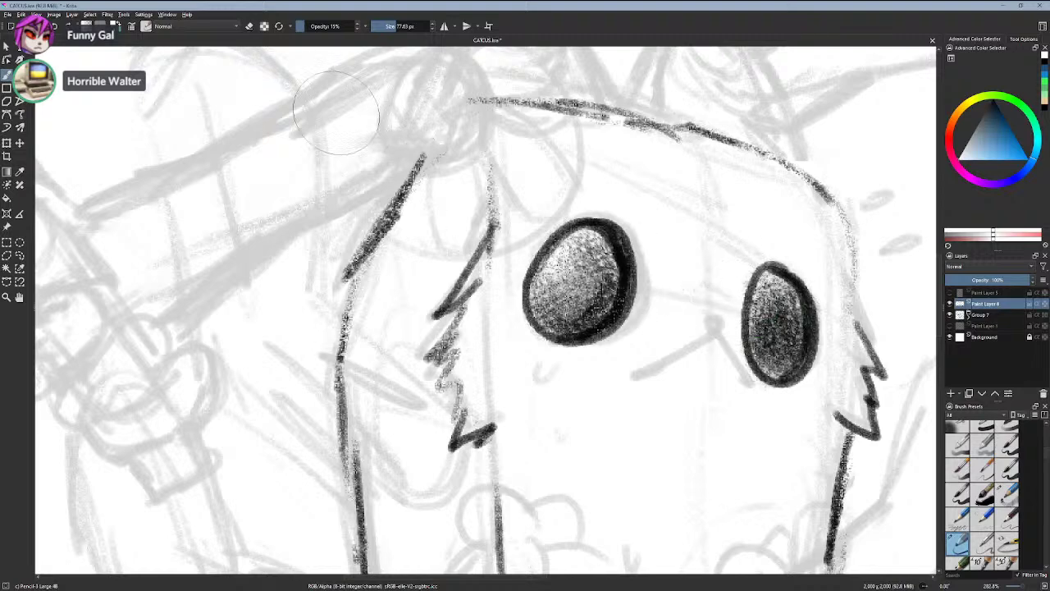
# - Reset the pencil brush to 10 px, pick black and draw the mouth's long left stroke between the eyes
pyautogui.click(278, 25)
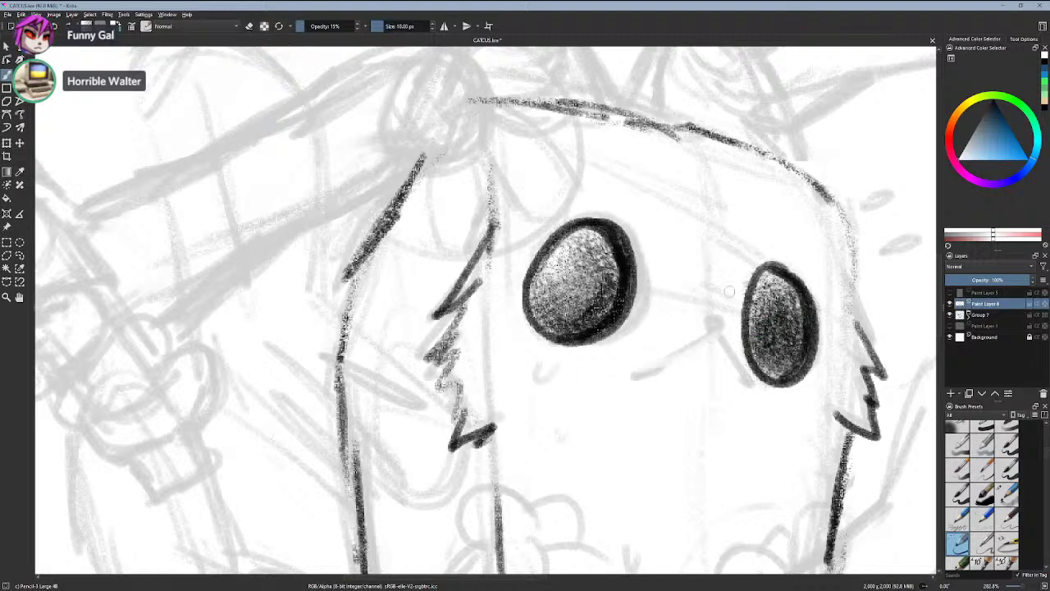
pyautogui.click(993, 141)
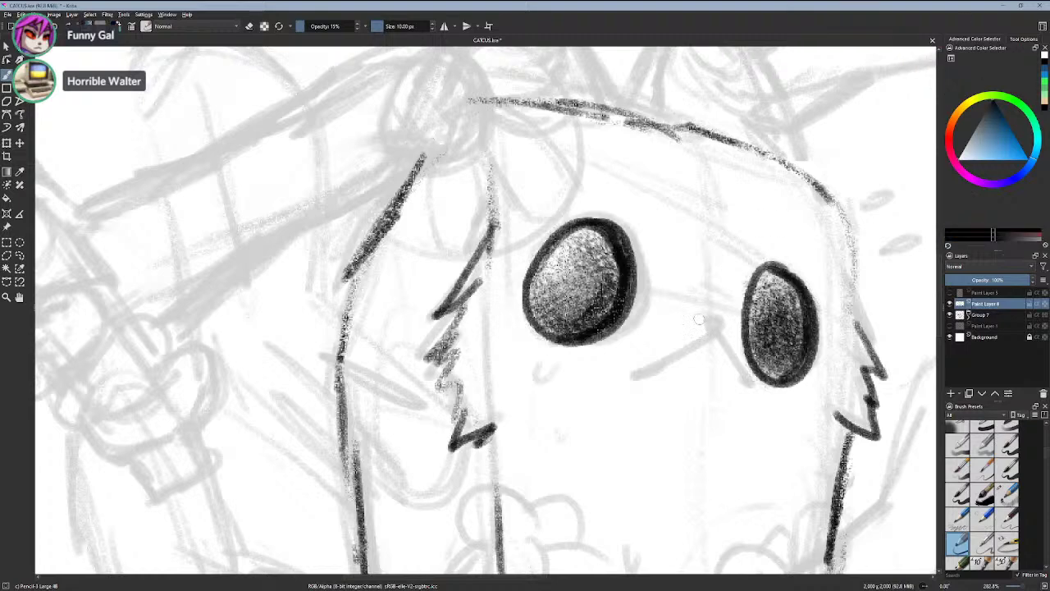
pyautogui.moveTo(712, 327)
pyautogui.mouseDown()
pyautogui.moveTo(708, 320)
pyautogui.moveTo(724, 322)
pyautogui.moveTo(618, 381)
pyautogui.mouseUp()
pyautogui.hotkey('ctrl', 'z')
pyautogui.hotkey('ctrl', 'z')
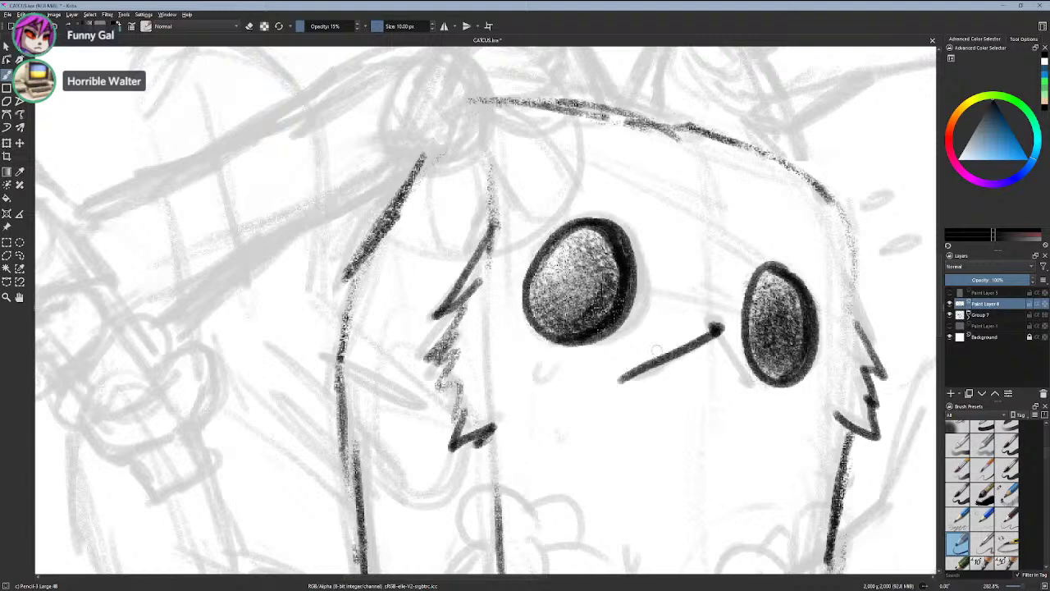
# - Draw the mouth's short right stroke beside the right eye and thicken both mouth ends with small dabs
pyautogui.moveTo(717, 329); pyautogui.dragTo(751, 388)
pyautogui.moveTo(625, 369); pyautogui.dragTo(628, 371)
pyautogui.moveTo(629, 371); pyautogui.dragTo(624, 375)
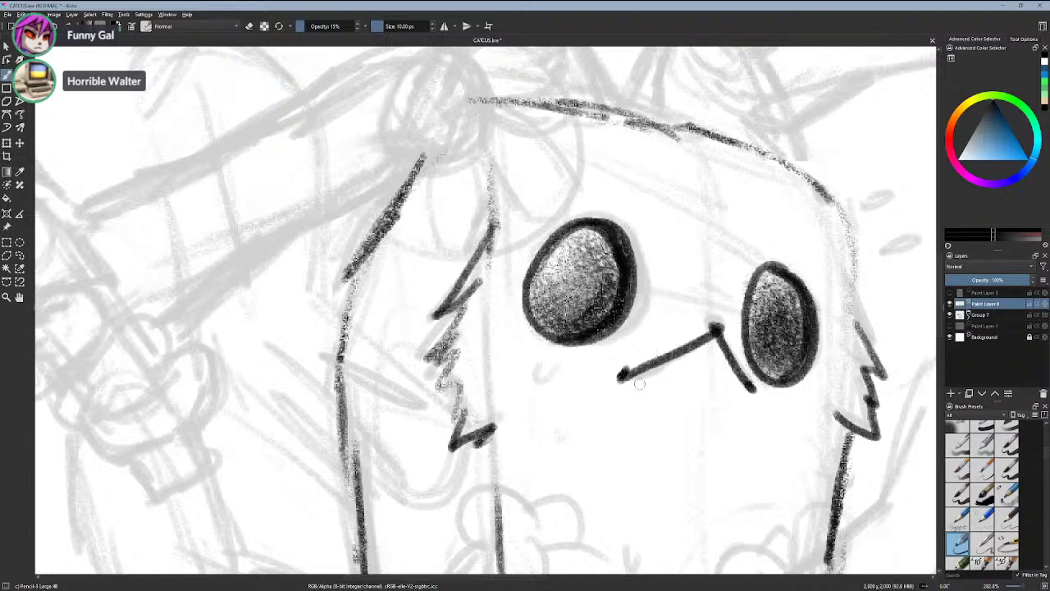
pyautogui.moveTo(752, 389); pyautogui.dragTo(753, 386)
pyautogui.scroll(-2, 662, 531)
pyautogui.moveTo(690, 519); pyautogui.dragTo(609, 343)
pyautogui.scroll(-1, 609, 338)
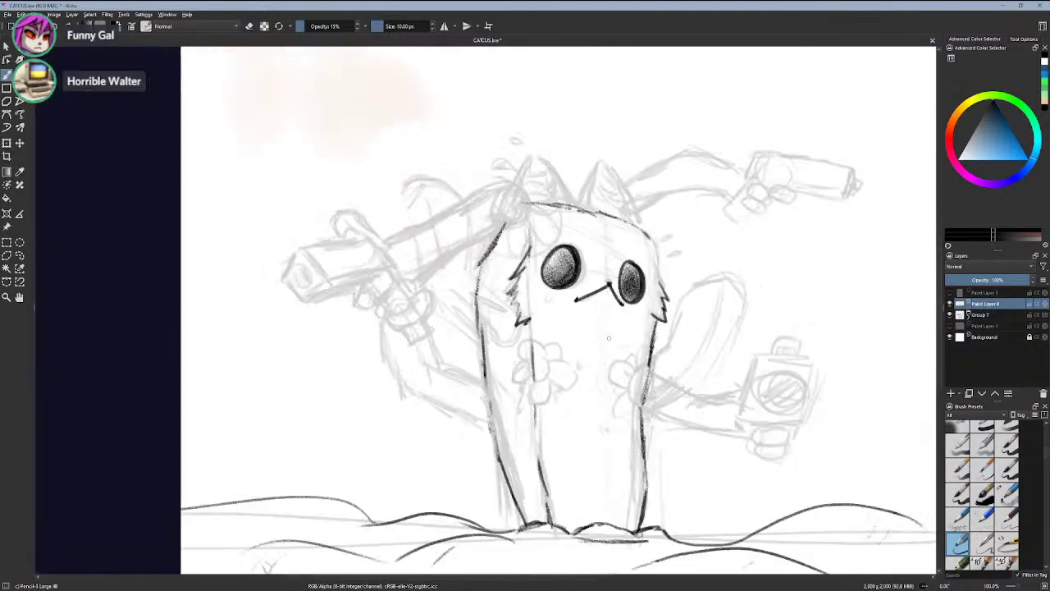
pyautogui.scroll(2, 608, 337)
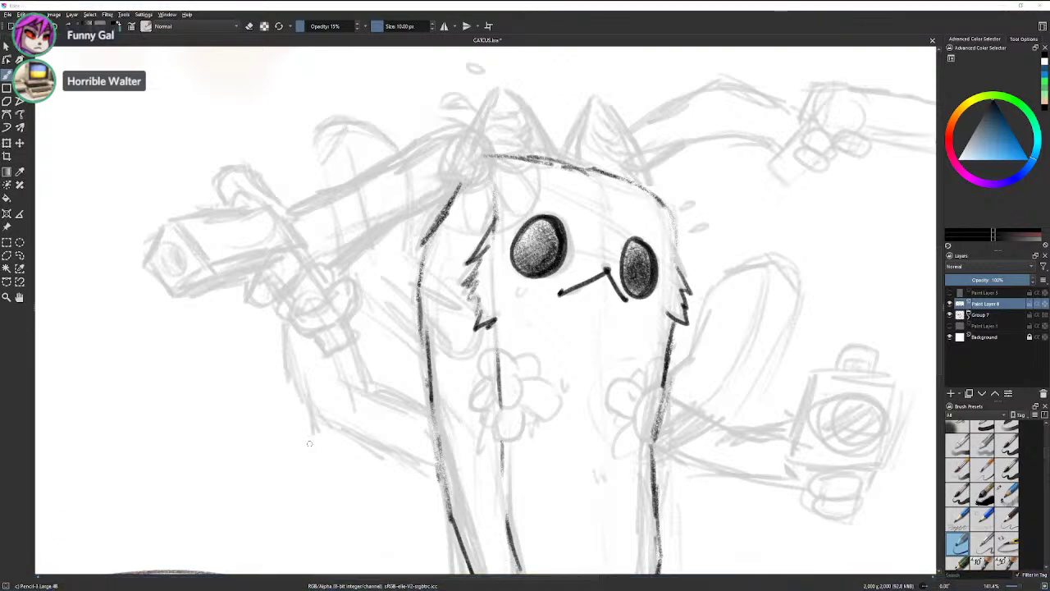
# - Handwrite "Brb" in the space to the right of the cactus's head and undo the lettering
pyautogui.moveTo(737, 211); pyautogui.dragTo(735, 274)
pyautogui.moveTo(738, 194); pyautogui.dragTo(737, 267)
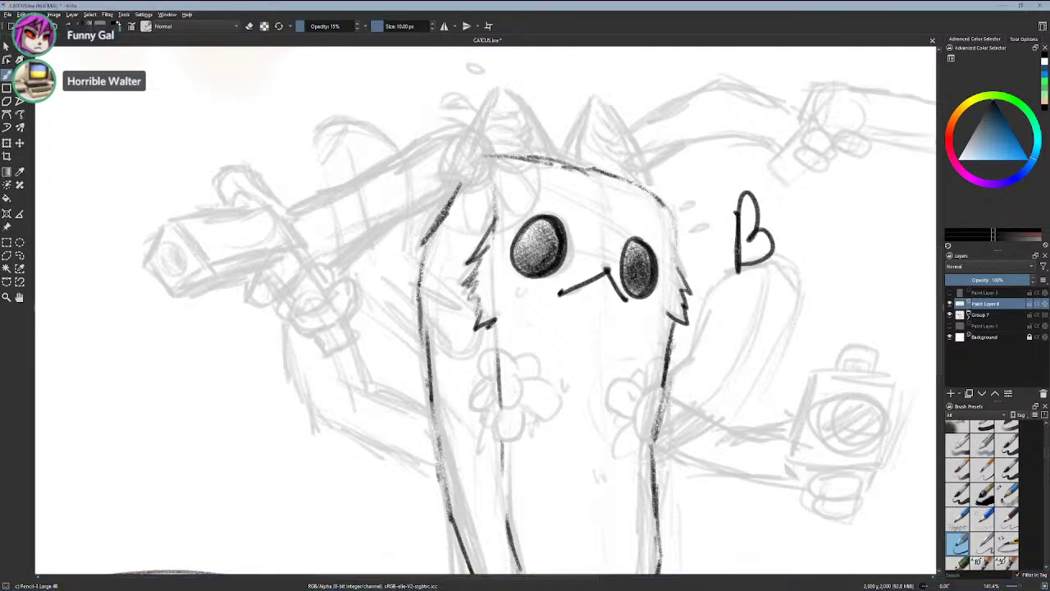
pyautogui.moveTo(780, 224)
pyautogui.mouseDown()
pyautogui.moveTo(814, 208)
pyautogui.moveTo(825, 255)
pyautogui.mouseUp()
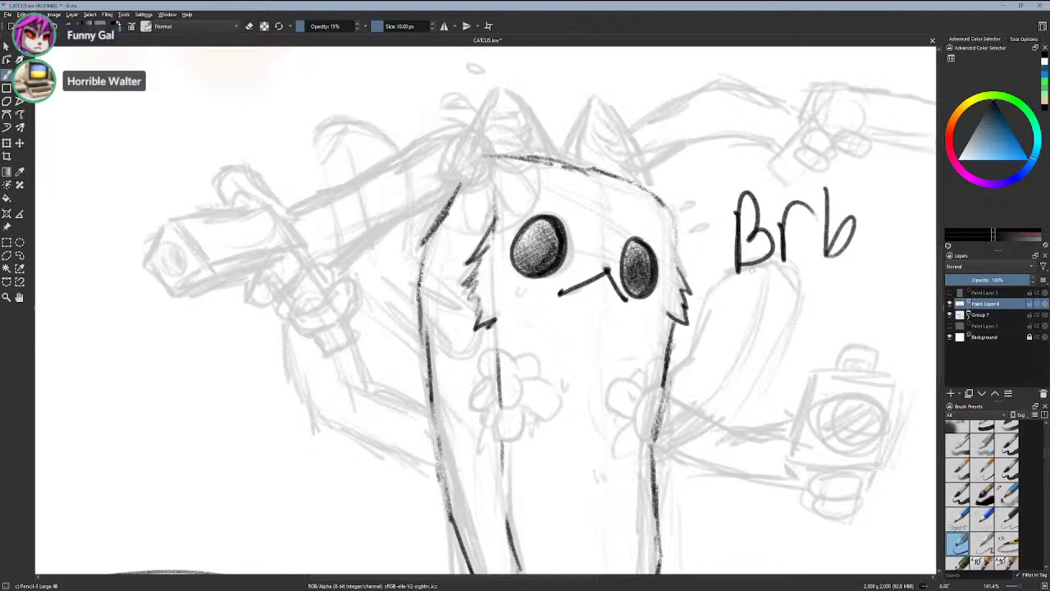
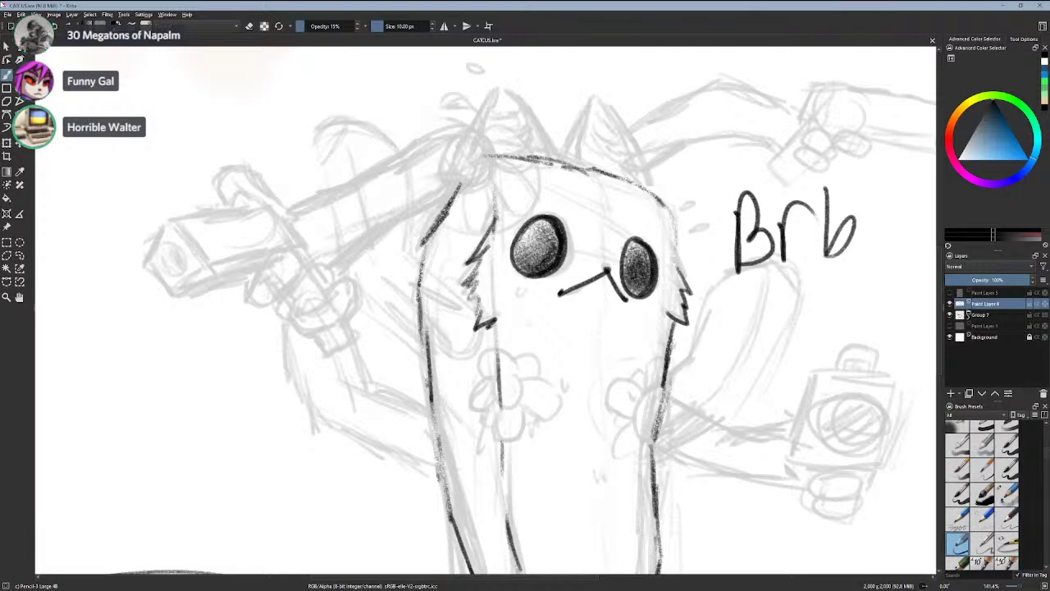
pyautogui.hotkey('ctrl', 'z')
pyautogui.hotkey('ctrl', 'z')
pyautogui.hotkey('ctrl', 'z')
pyautogui.hotkey('ctrl', 'z')
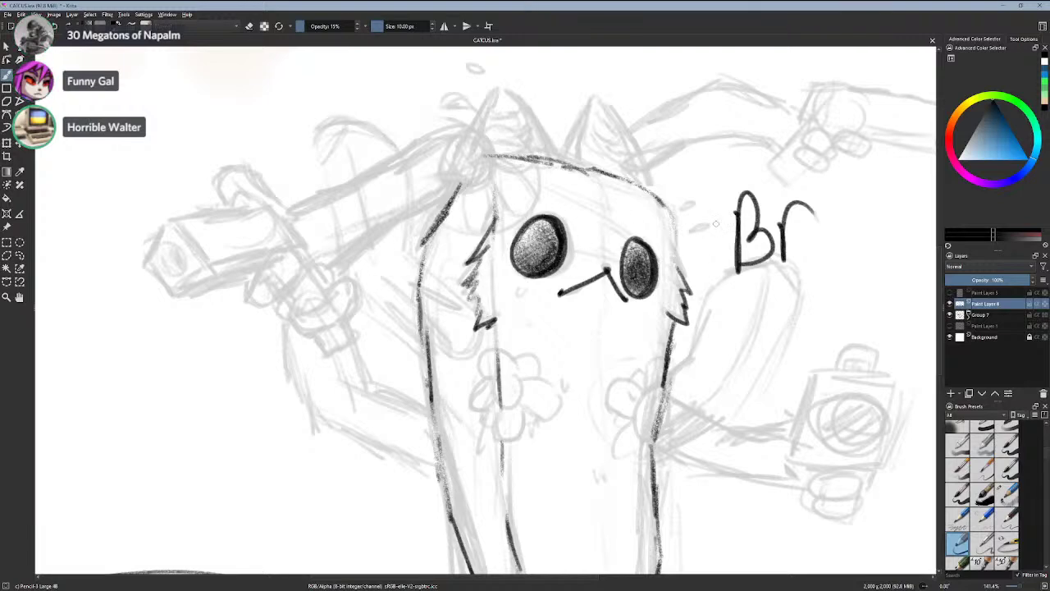
# - Handwrite "currently" in black to the right of the cactus's face
pyautogui.moveTo(731, 205); pyautogui.dragTo(733, 259)
pyautogui.hotkey('ctrl', 'z')
pyautogui.click(730, 200)
pyautogui.moveTo(742, 201); pyautogui.dragTo(738, 233)
pyautogui.moveTo(746, 200)
pyautogui.mouseDown()
pyautogui.moveTo(835, 197)
pyautogui.moveTo(846, 230)
pyautogui.mouseUp()
pyautogui.moveTo(858, 173); pyautogui.dragTo(850, 237)
pyautogui.moveTo(843, 187)
pyautogui.mouseDown()
pyautogui.moveTo(861, 181)
pyautogui.moveTo(864, 210)
pyautogui.mouseUp()
pyautogui.moveTo(893, 196)
pyautogui.mouseDown()
pyautogui.moveTo(866, 241)
pyautogui.moveTo(879, 222)
pyautogui.mouseUp()
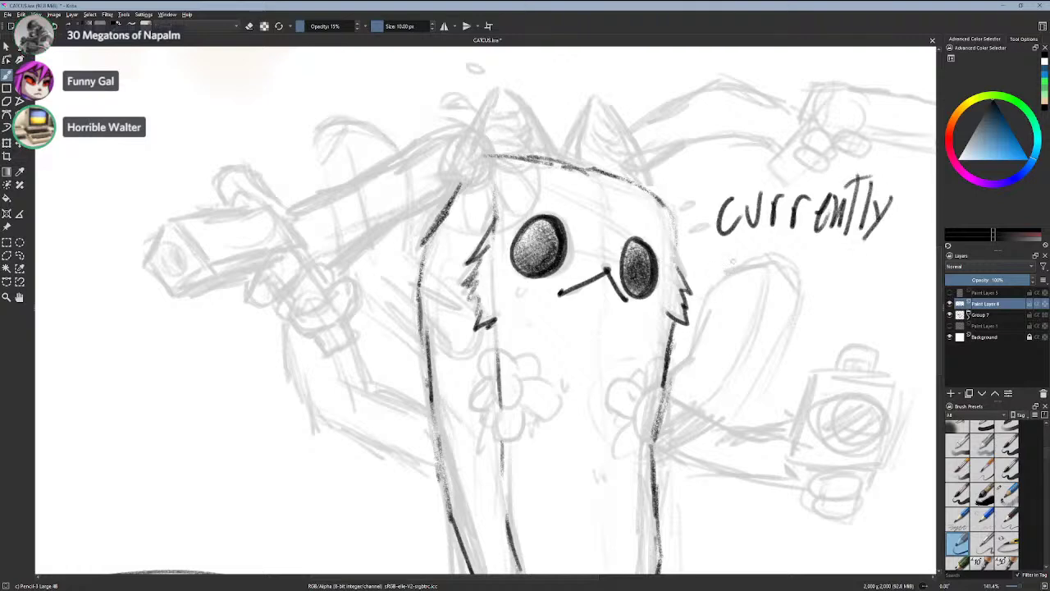
# - Handwrite "eating" below "currently" and add a plus sign beneath it
pyautogui.moveTo(730, 259)
pyautogui.mouseDown()
pyautogui.moveTo(727, 293)
pyautogui.moveTo(775, 296)
pyautogui.mouseUp()
pyautogui.hotkey('ctrl', 'z')
pyautogui.moveTo(781, 261)
pyautogui.mouseDown()
pyautogui.moveTo(780, 299)
pyautogui.moveTo(794, 274)
pyautogui.mouseUp()
pyautogui.moveTo(798, 277)
pyautogui.mouseDown()
pyautogui.moveTo(799, 292)
pyautogui.moveTo(801, 262)
pyautogui.mouseUp()
pyautogui.moveTo(807, 271)
pyautogui.mouseDown()
pyautogui.moveTo(825, 304)
pyautogui.moveTo(817, 315)
pyautogui.mouseUp()
pyautogui.moveTo(729, 333); pyautogui.dragTo(742, 370)
pyautogui.hotkey('ctrl', 'z')
pyautogui.moveTo(758, 322); pyautogui.dragTo(743, 361)
# - Handwrite "talkin'" under the plus sign and draw a wavy bubble outline around the note
pyautogui.moveTo(732, 336)
pyautogui.mouseDown()
pyautogui.moveTo(782, 339)
pyautogui.moveTo(712, 416)
pyautogui.moveTo(730, 386)
pyautogui.mouseUp()
pyautogui.hotkey('ctrl', 'z')
pyautogui.hotkey('ctrl', 'z')
pyautogui.moveTo(742, 398); pyautogui.dragTo(744, 423)
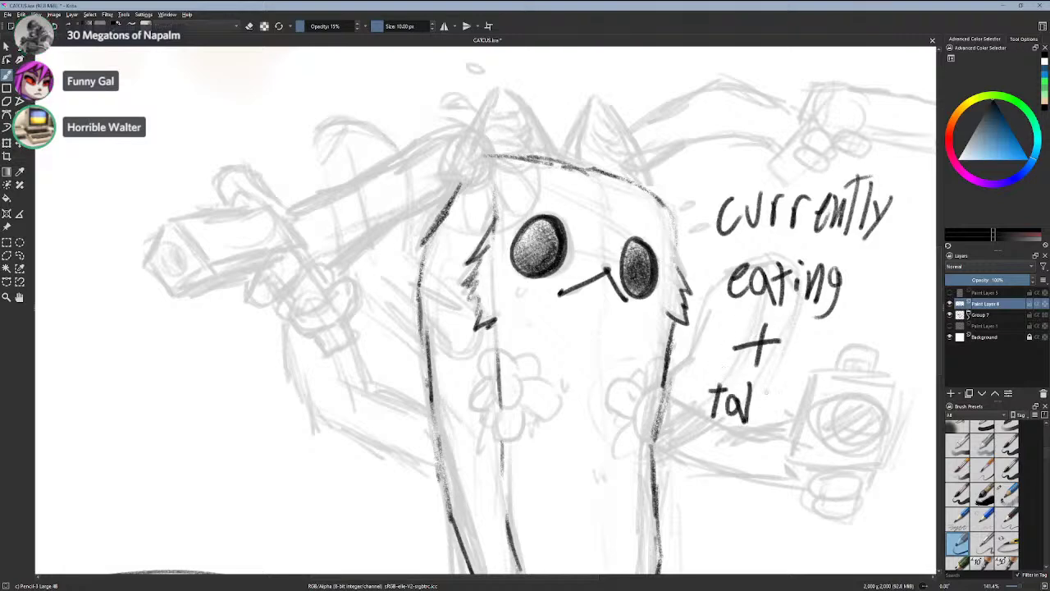
pyautogui.moveTo(766, 386)
pyautogui.mouseDown()
pyautogui.moveTo(761, 426)
pyautogui.moveTo(779, 431)
pyautogui.mouseUp()
pyautogui.moveTo(787, 410)
pyautogui.mouseDown()
pyautogui.moveTo(789, 430)
pyautogui.moveTo(798, 397)
pyautogui.mouseUp()
pyautogui.moveTo(792, 410); pyautogui.dragTo(817, 431)
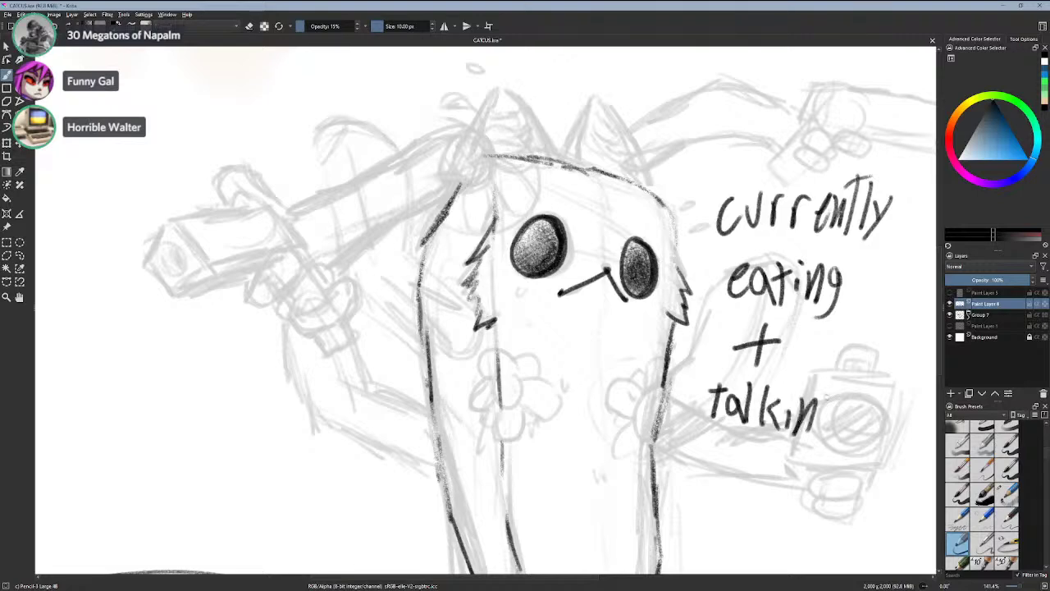
pyautogui.moveTo(835, 394); pyautogui.dragTo(830, 404)
pyautogui.moveTo(761, 440)
pyautogui.mouseDown()
pyautogui.moveTo(828, 475)
pyautogui.moveTo(879, 399)
pyautogui.moveTo(923, 306)
pyautogui.moveTo(922, 197)
pyautogui.moveTo(842, 123)
pyautogui.moveTo(730, 150)
pyautogui.mouseUp()
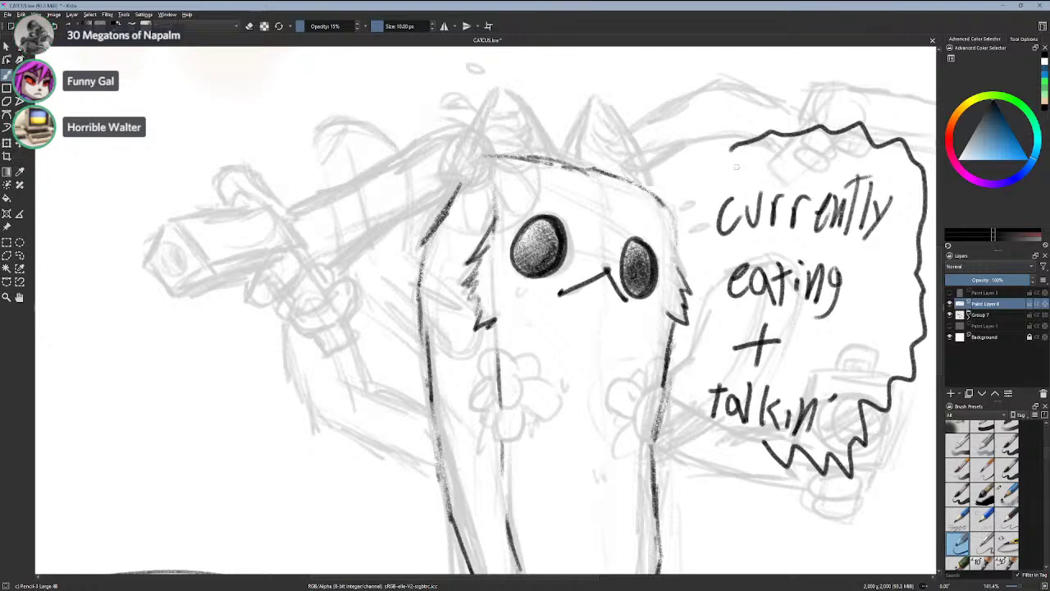
# - Switch to Streamlabs Desktop, raise the Computer Output Capture volume to -9.9 dB, and return to the Krita drawing
pyautogui.hotkey('alt', 'Tab')
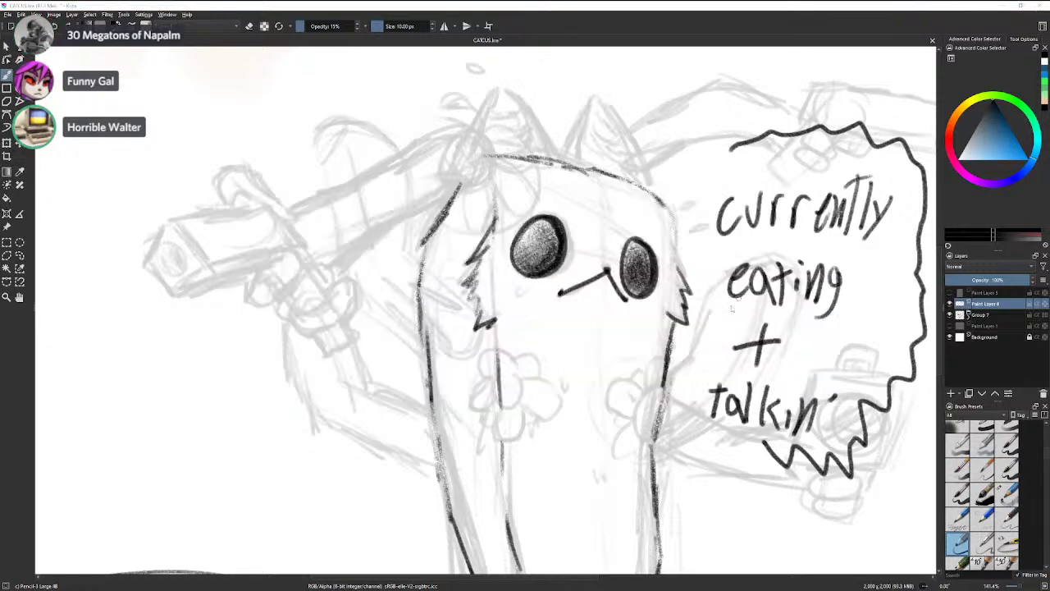
pyautogui.hotkey('alt', 'Tab')
pyautogui.hotkey('alt', 'Tab')
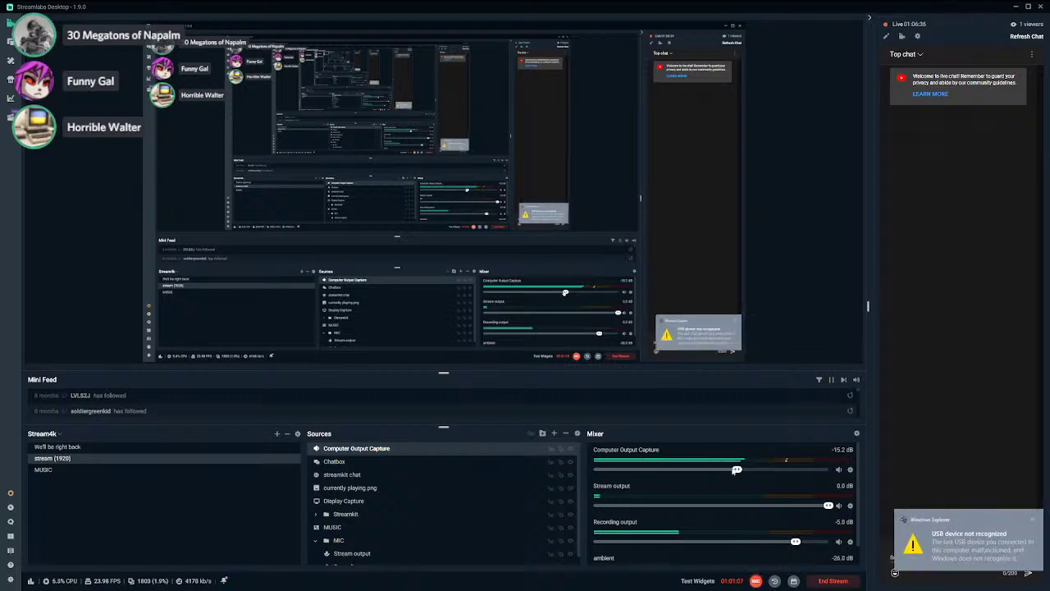
pyautogui.moveTo(736, 471); pyautogui.dragTo(766, 473)
pyautogui.hotkey('alt', 'Tab')
pyautogui.hotkey('alt', 'Tab')
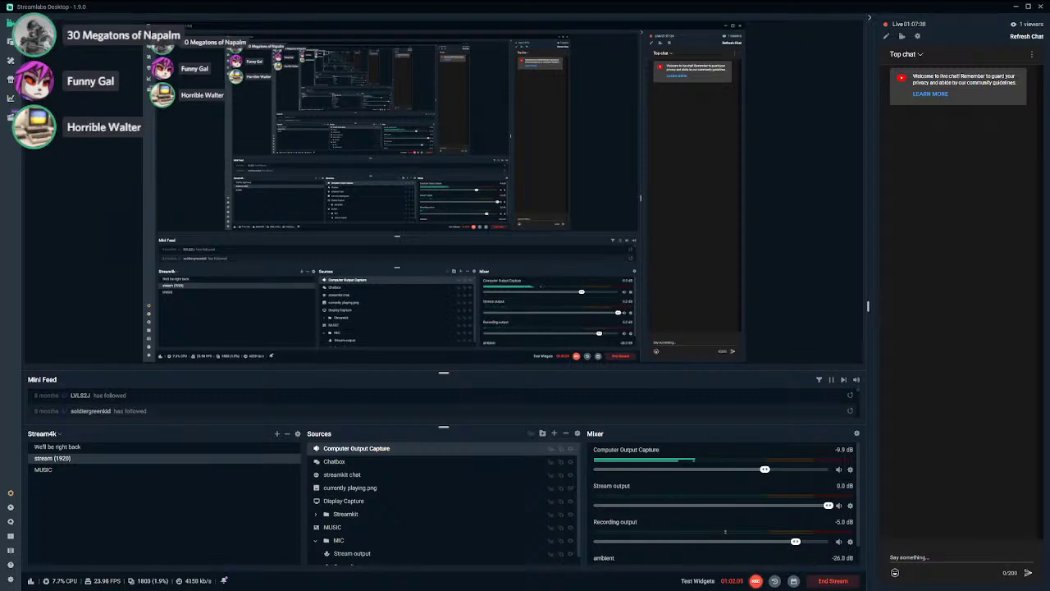
pyautogui.moveTo(189, 584)
pyautogui.click(130, 584)
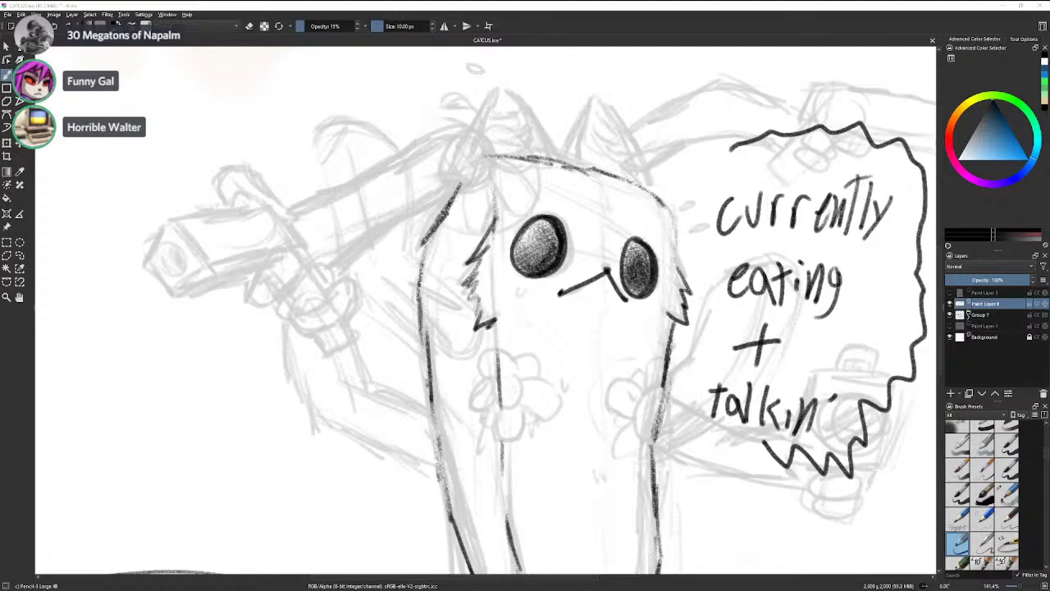
pyautogui.moveTo(0, 128); pyautogui.dragTo(691, 4)
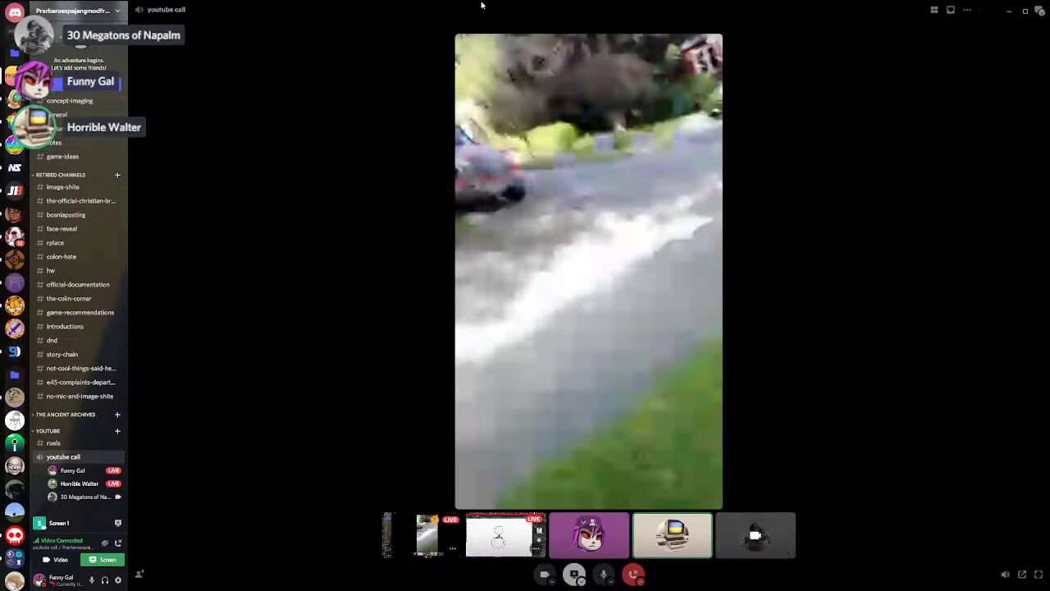
pyautogui.hotkey('alt', 'Tab')
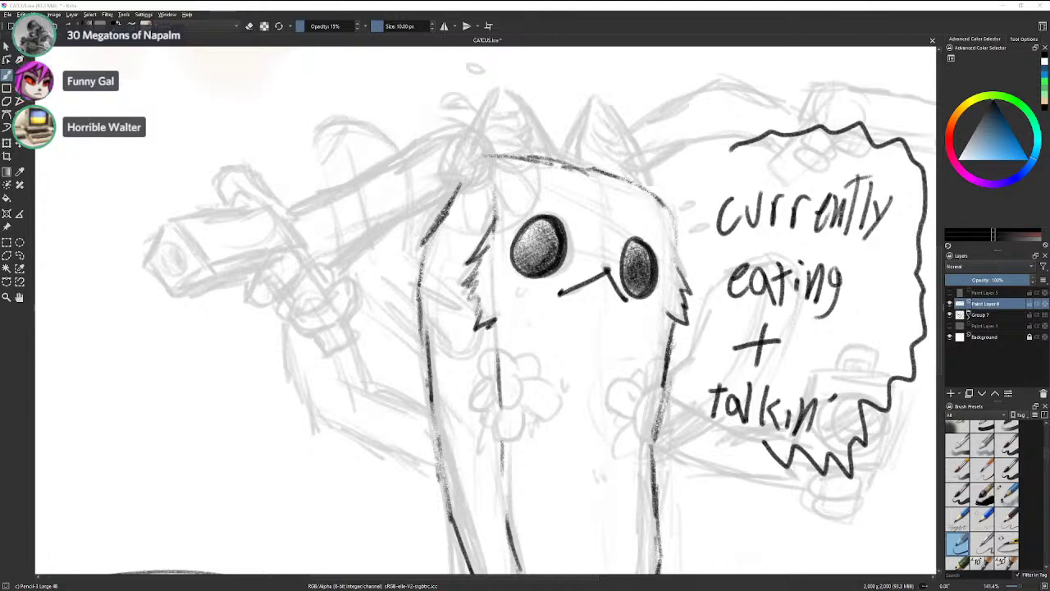
# - Switch to Streamlabs Desktop, lower the Recording output volume to -7.6 dB, and minimize the window
pyautogui.hotkey('alt', 'Tab')
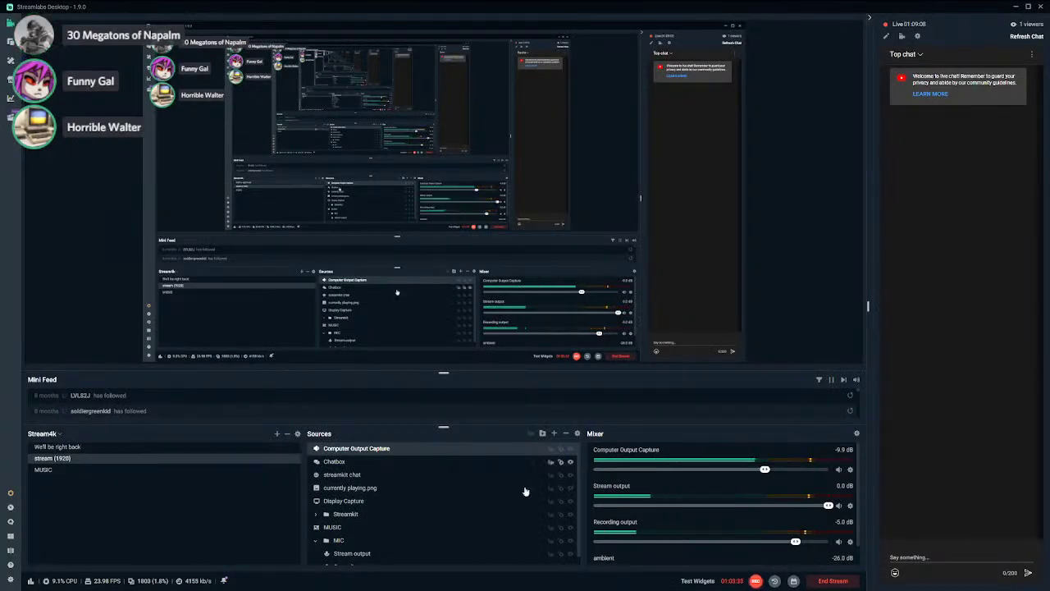
pyautogui.moveTo(794, 541); pyautogui.dragTo(780, 543)
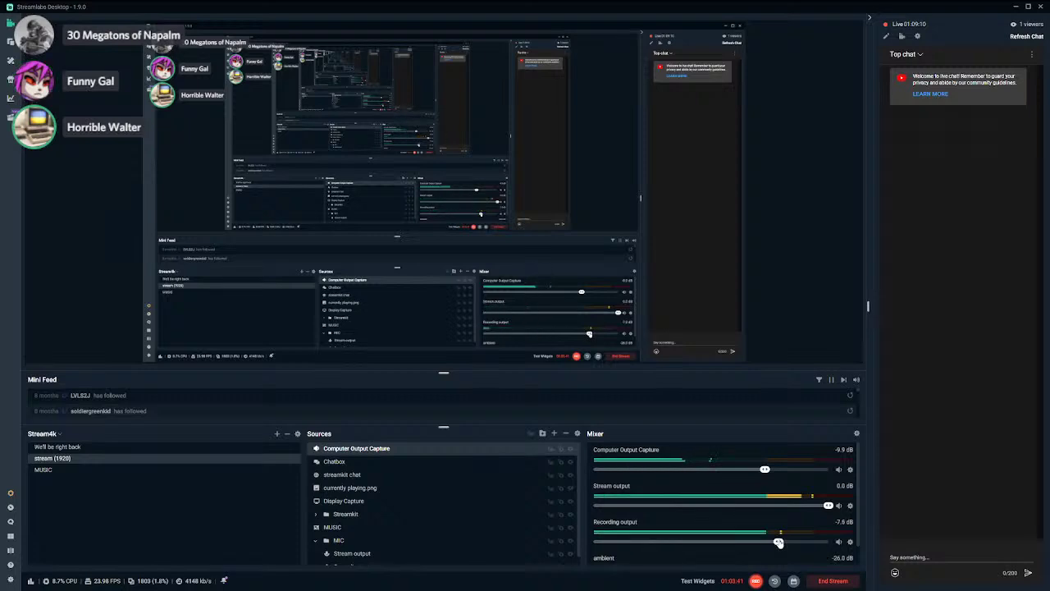
pyautogui.click(1016, 7)
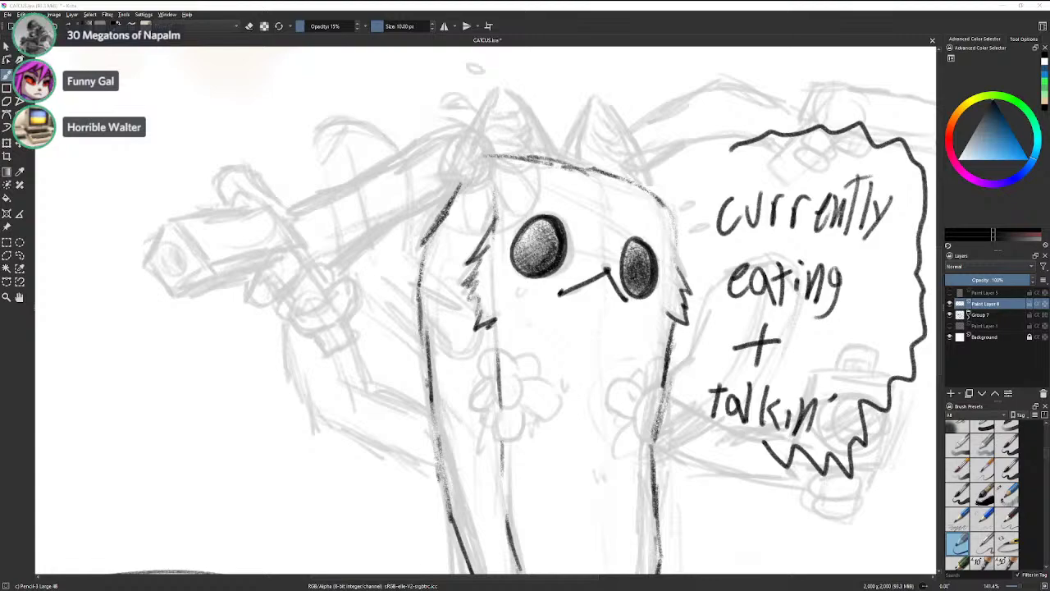
pyautogui.moveTo(0, 35); pyautogui.dragTo(599, 5)
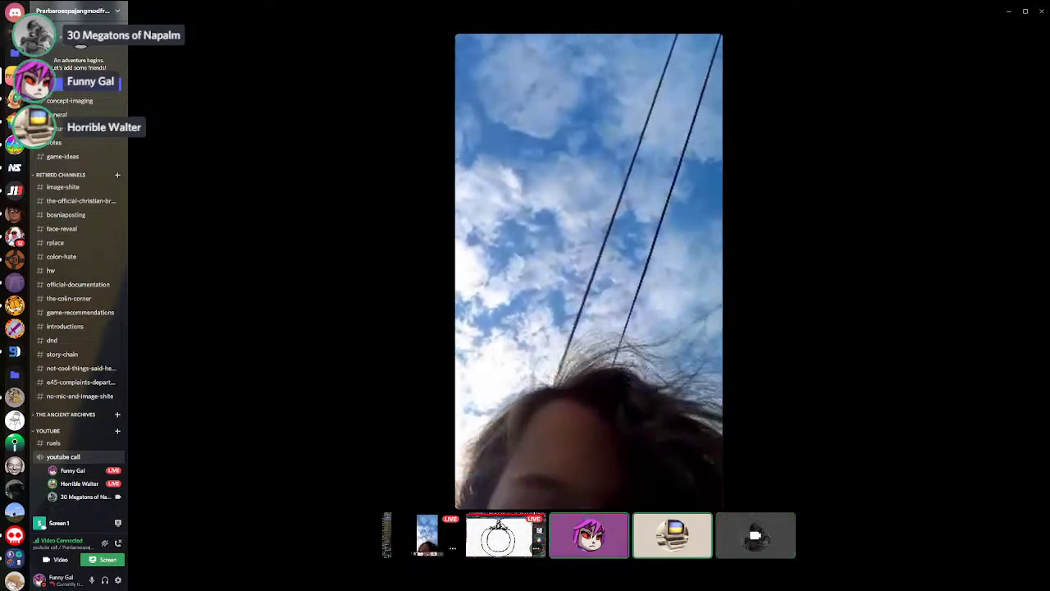
pyautogui.moveTo(629, 3); pyautogui.dragTo(2, 238)
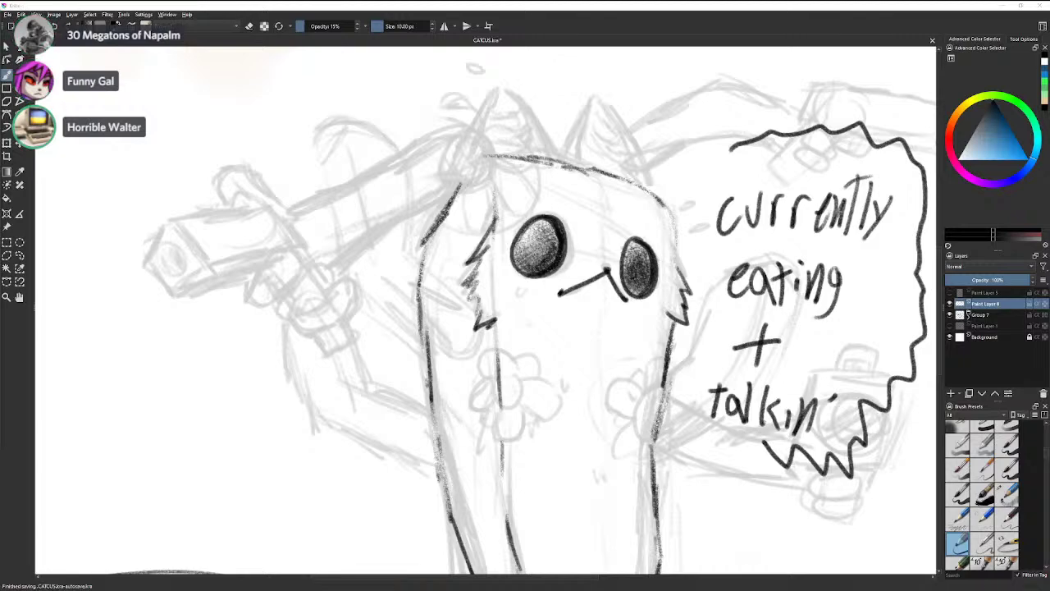
pyautogui.moveTo(2, 135); pyautogui.dragTo(509, 1)
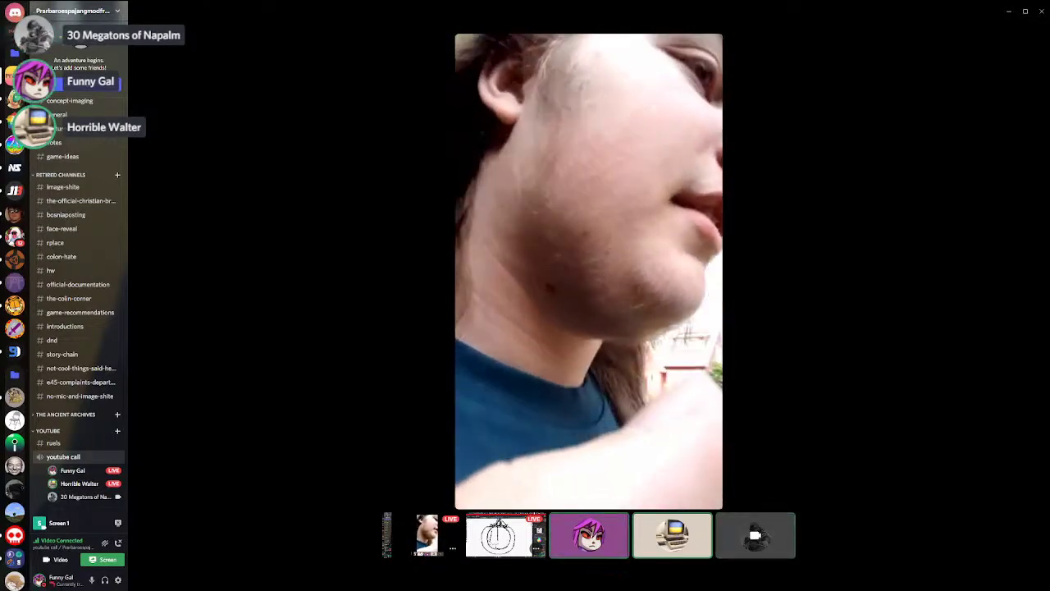
pyautogui.moveTo(161, 585)
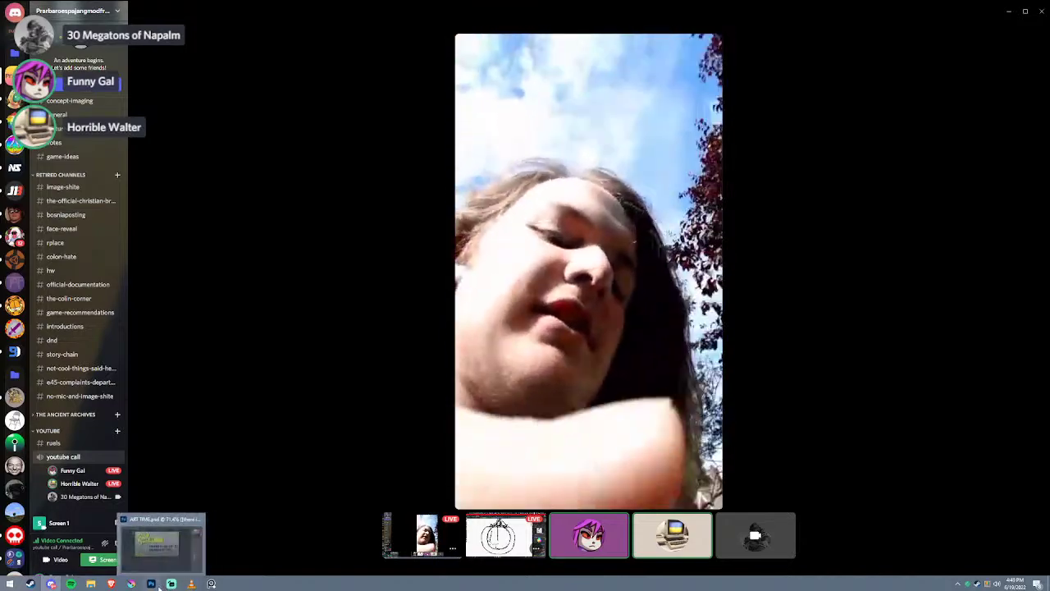
pyautogui.click(131, 583)
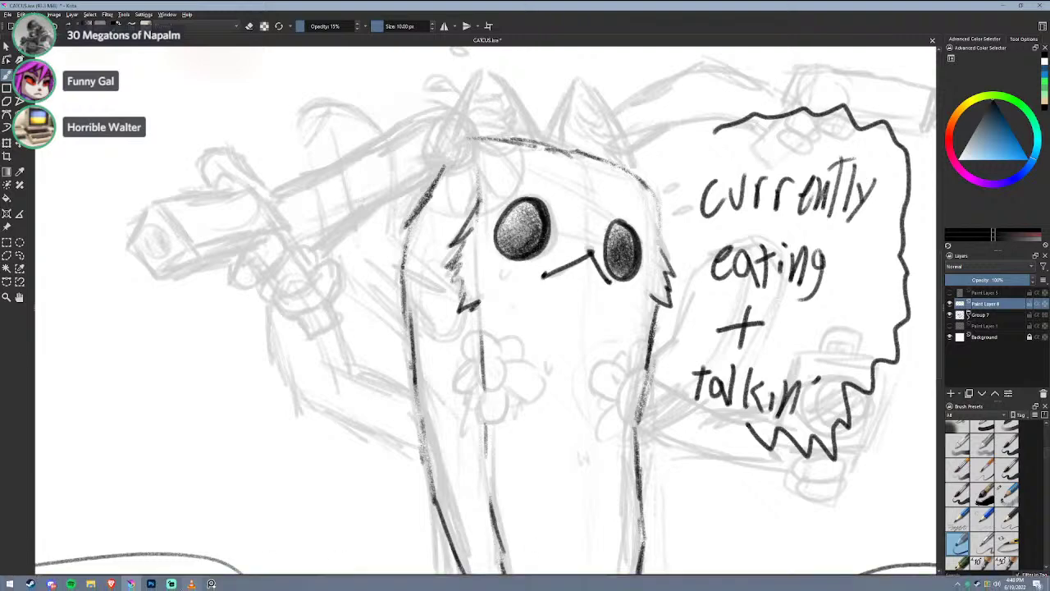
pyautogui.click(170, 583)
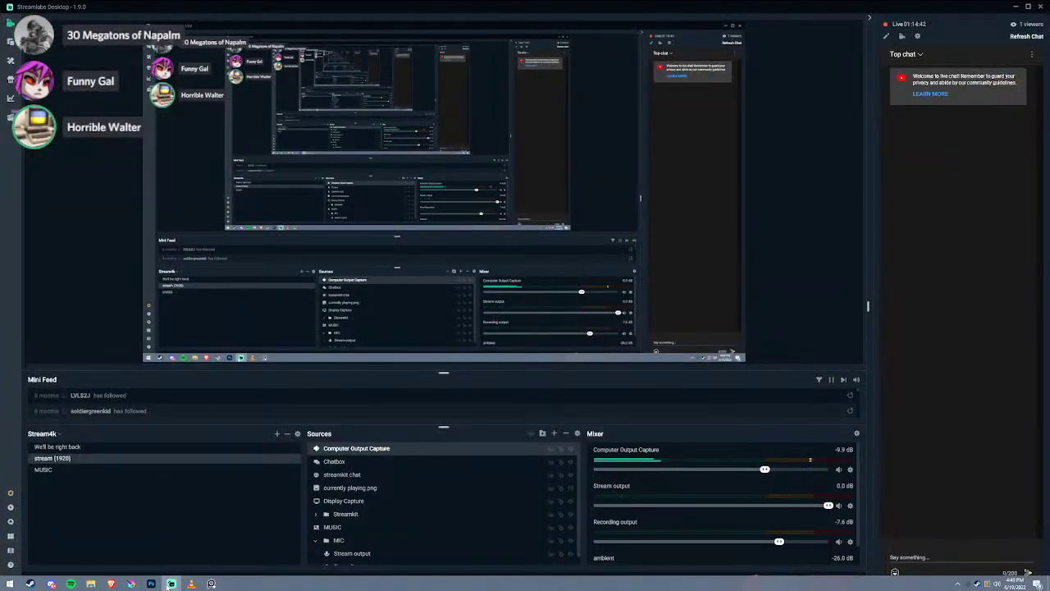
pyautogui.rightClick(170, 583)
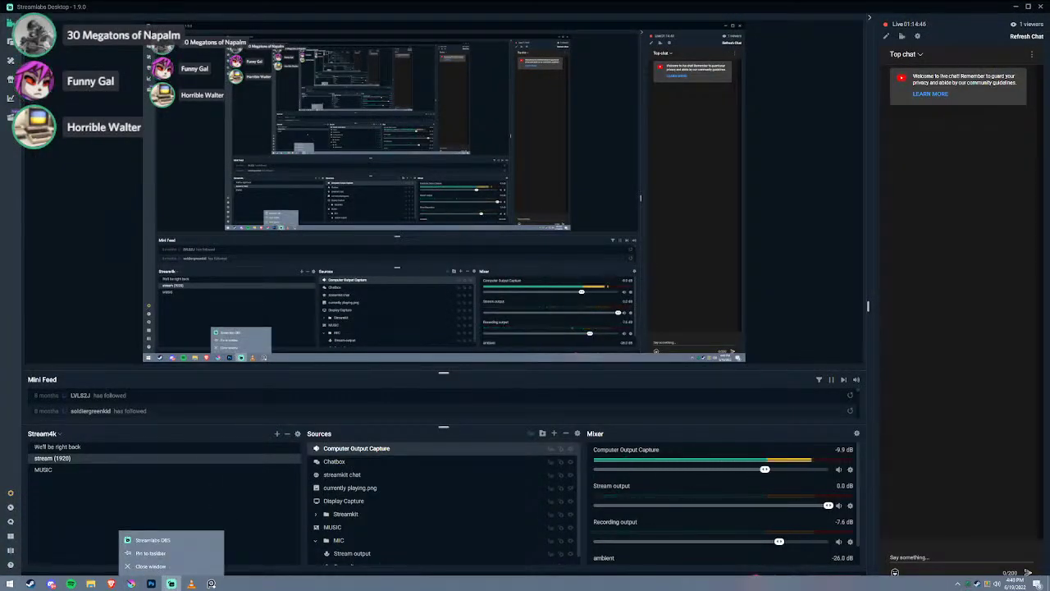
pyautogui.press('Escape')
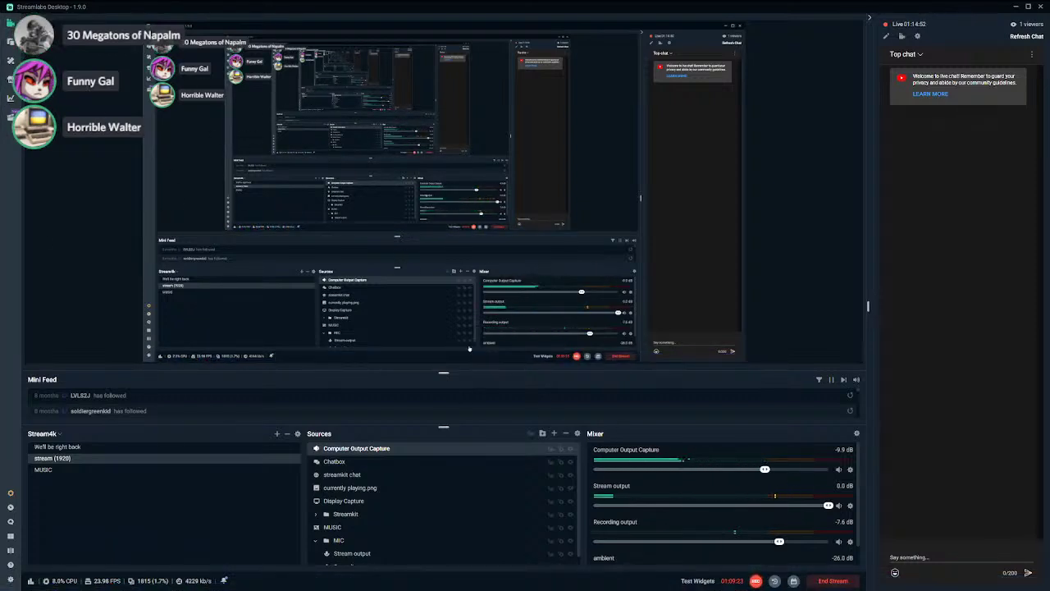
pyautogui.moveTo(145, 580)
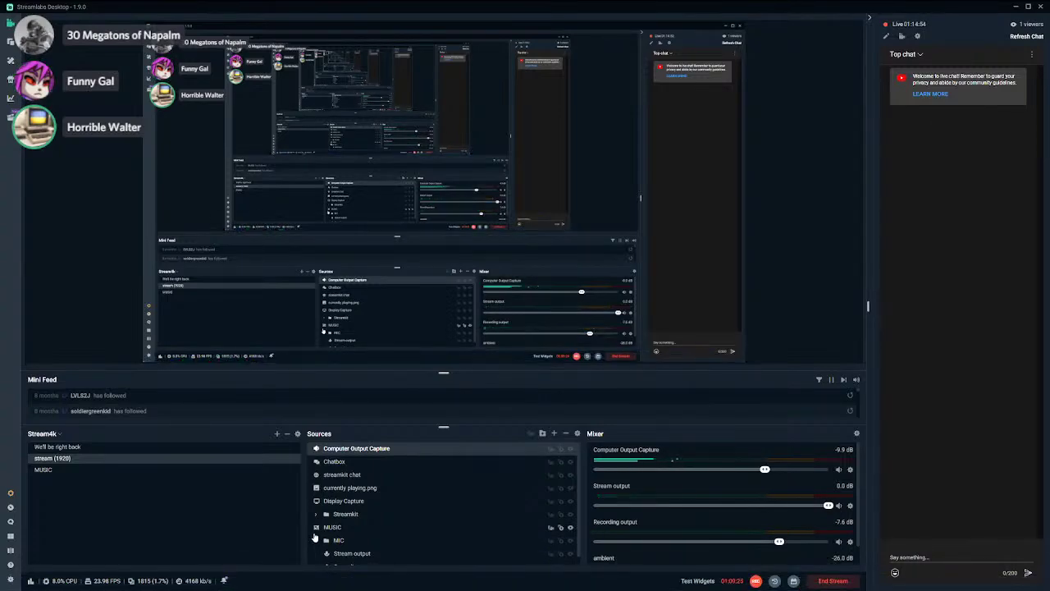
pyautogui.click(153, 583)
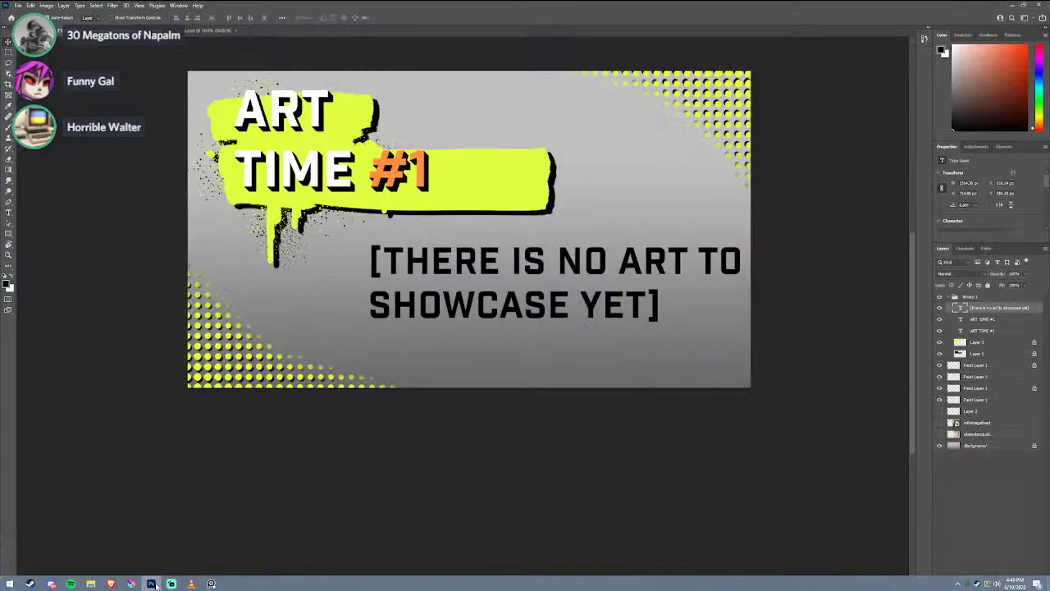
pyautogui.click(50, 583)
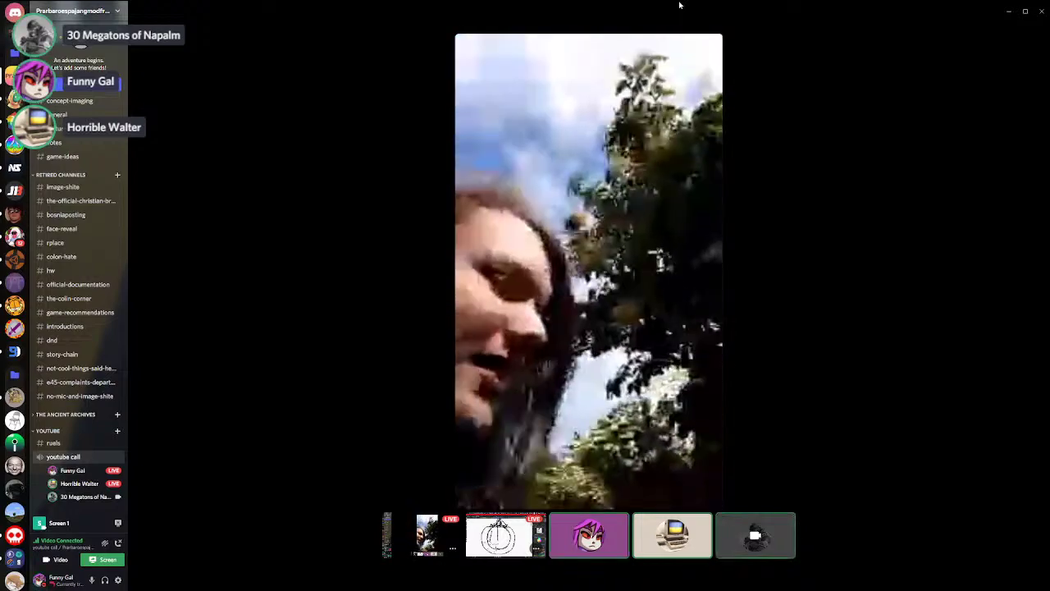
pyautogui.moveTo(679, 11)
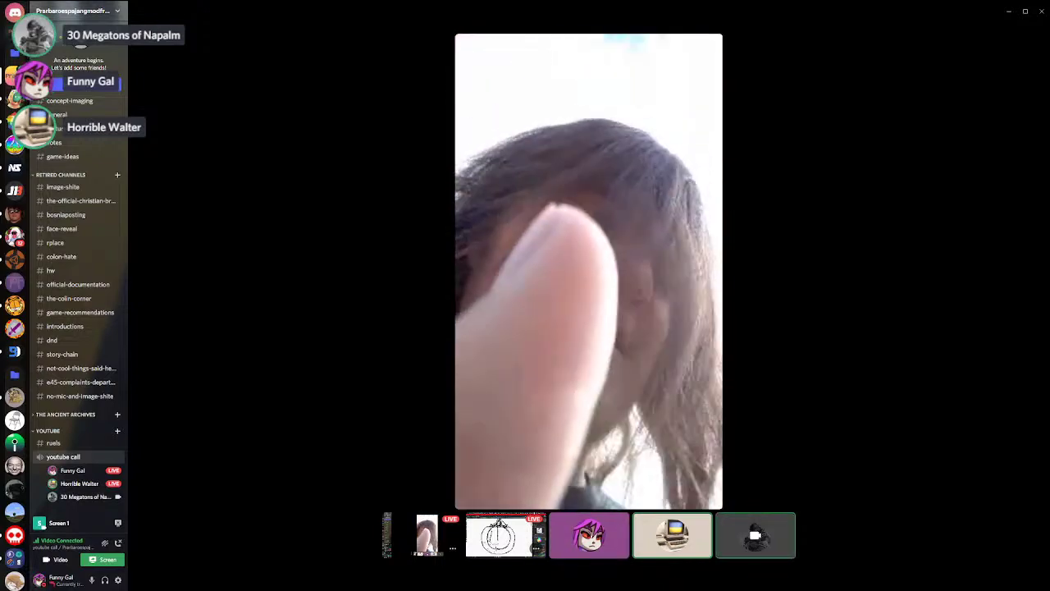
pyautogui.moveTo(617, 326)
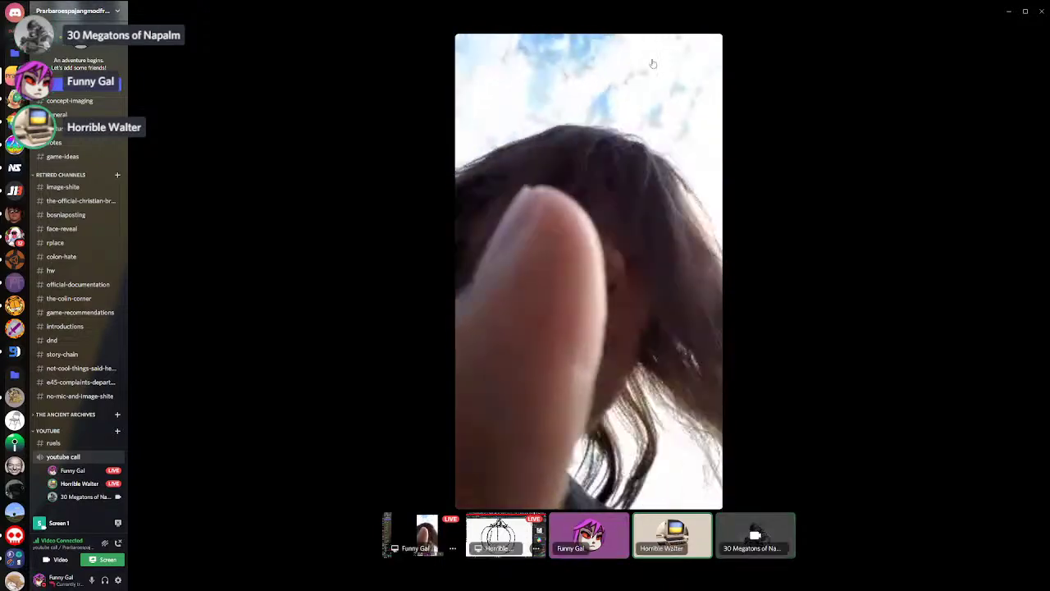
pyautogui.moveTo(215, 588)
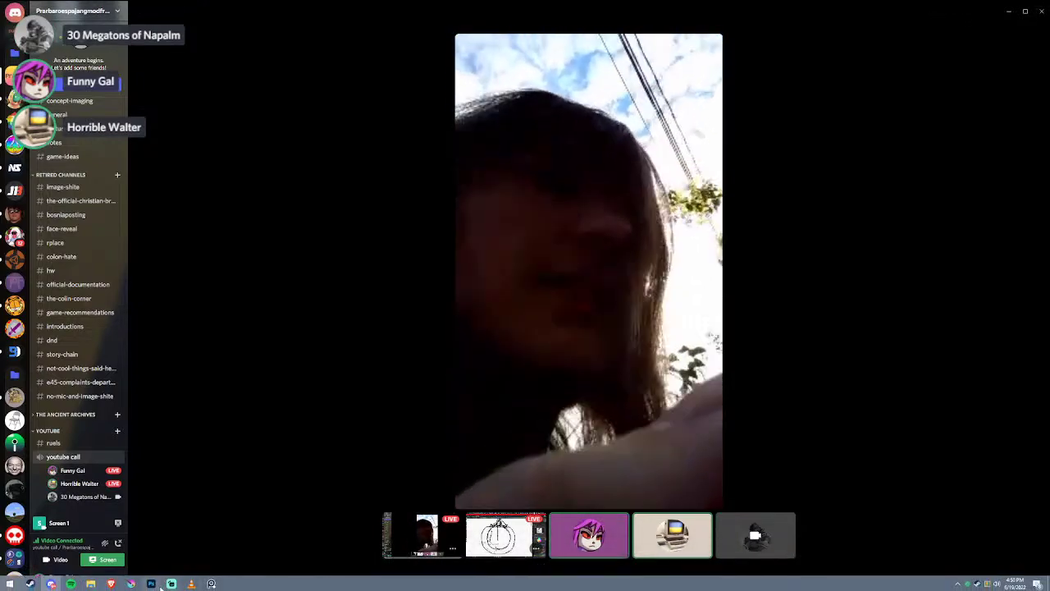
# - Return to Krita and undo the jagged speech bubble and the handwritten note "currently eating + talkin'" stroke by stroke, back to its first letter
pyautogui.click(130, 584)
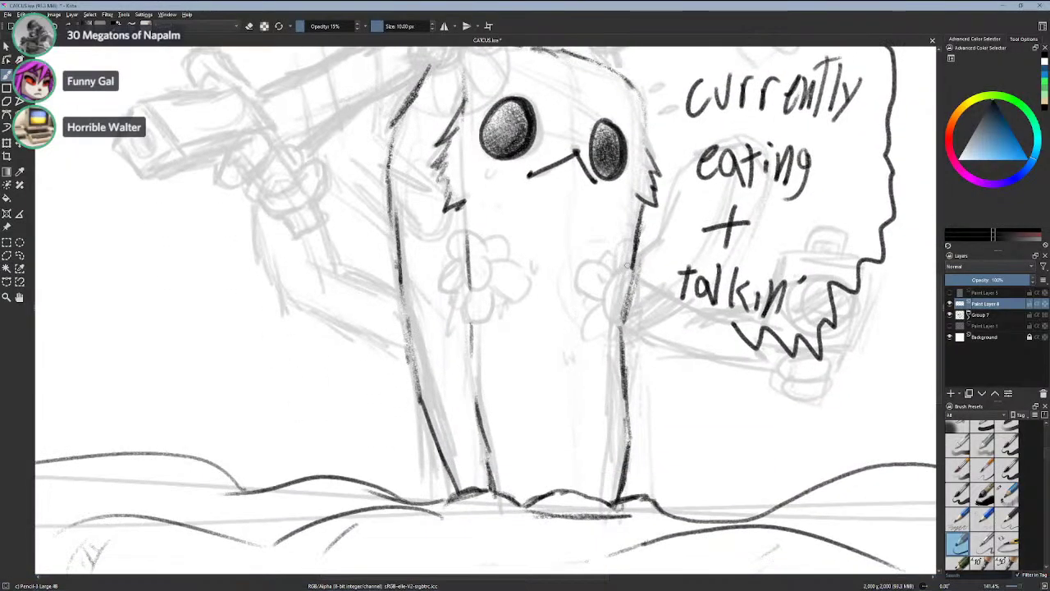
pyautogui.moveTo(587, 287)
pyautogui.mouseDown()
pyautogui.moveTo(588, 343)
pyautogui.moveTo(609, 339)
pyautogui.mouseUp()
pyautogui.hotkey('ctrl', 'z')
pyautogui.hotkey('ctrl', 'z')
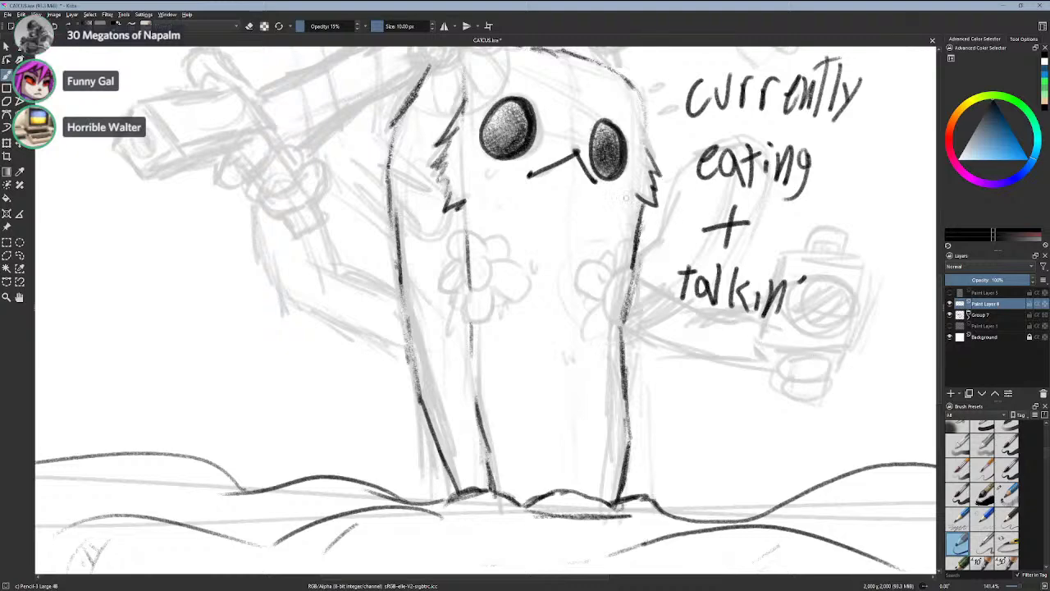
pyautogui.hotkey('ctrl', 'z')
pyautogui.hotkey('ctrl', 'z')
pyautogui.hotkey('ctrl', 'z')
pyautogui.hotkey('ctrl', 'z')
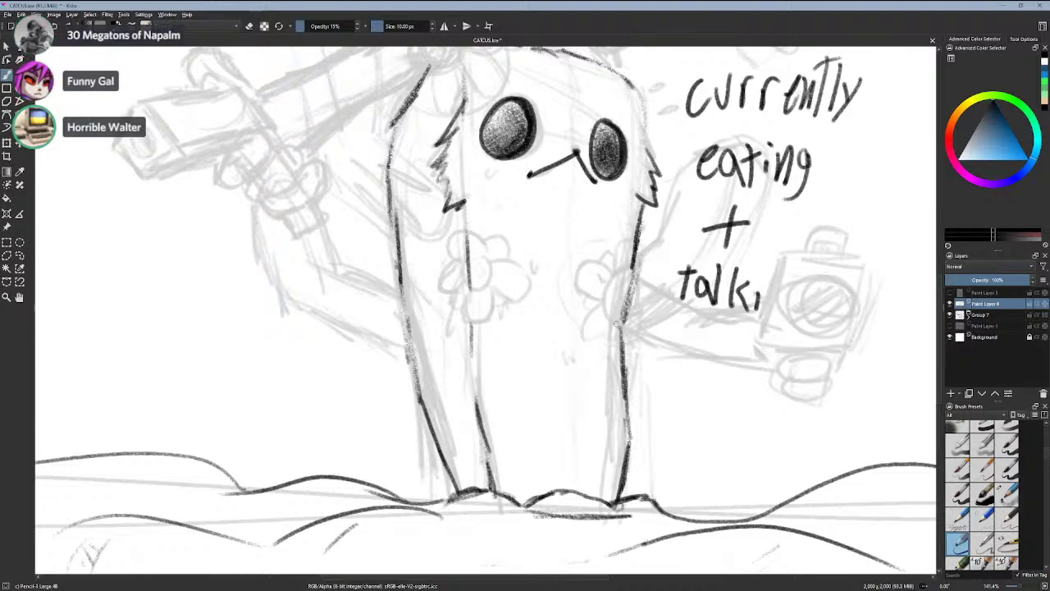
pyautogui.hotkey('ctrl', 'z')
pyautogui.hotkey('ctrl', 'z')
pyautogui.hotkey('ctrl', 'z')
pyautogui.hotkey('ctrl', 'z')
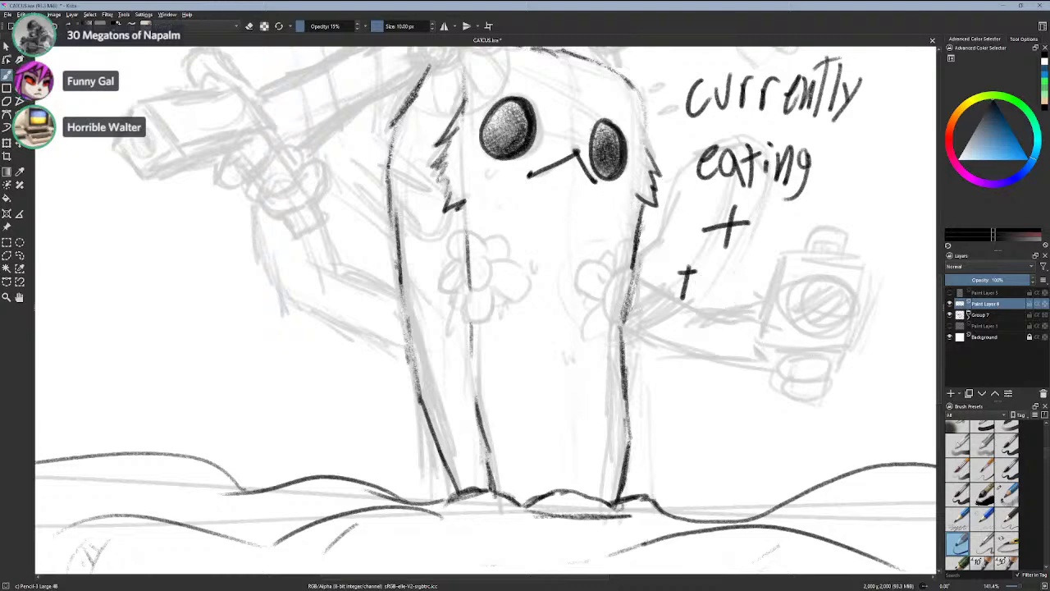
pyautogui.hotkey('ctrl', 'z')
pyautogui.hotkey('ctrl', 'z')
pyautogui.hotkey('ctrl', 'z')
pyautogui.hotkey('ctrl', 'z')
pyautogui.hotkey('ctrl', 'z')
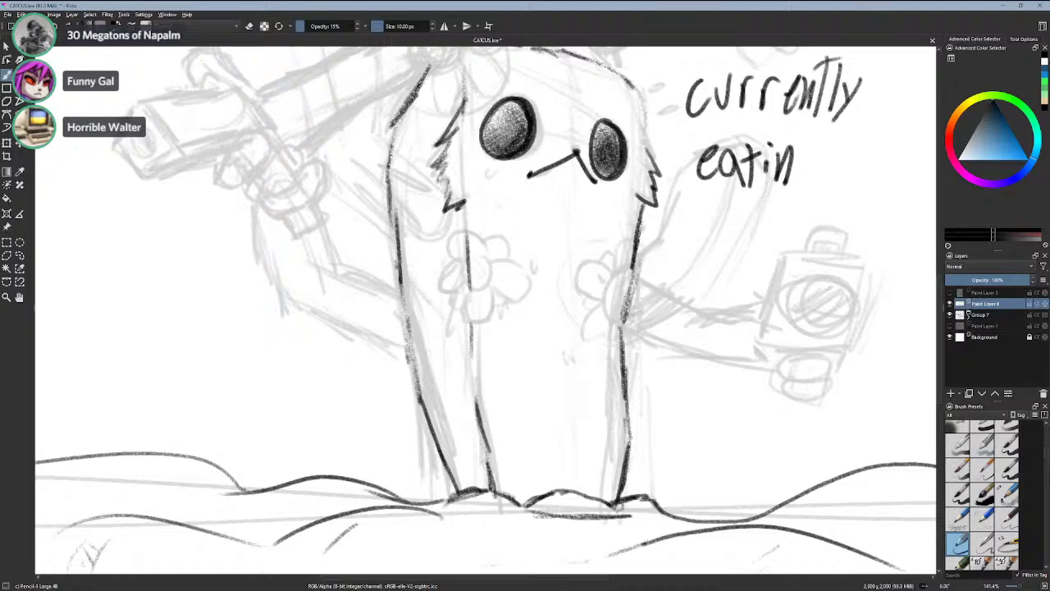
pyautogui.hotkey('ctrl', 'z')
pyautogui.hotkey('ctrl', 'z')
pyautogui.hotkey('ctrl', 'z')
pyautogui.hotkey('ctrl', 'z')
pyautogui.hotkey('ctrl', 'z')
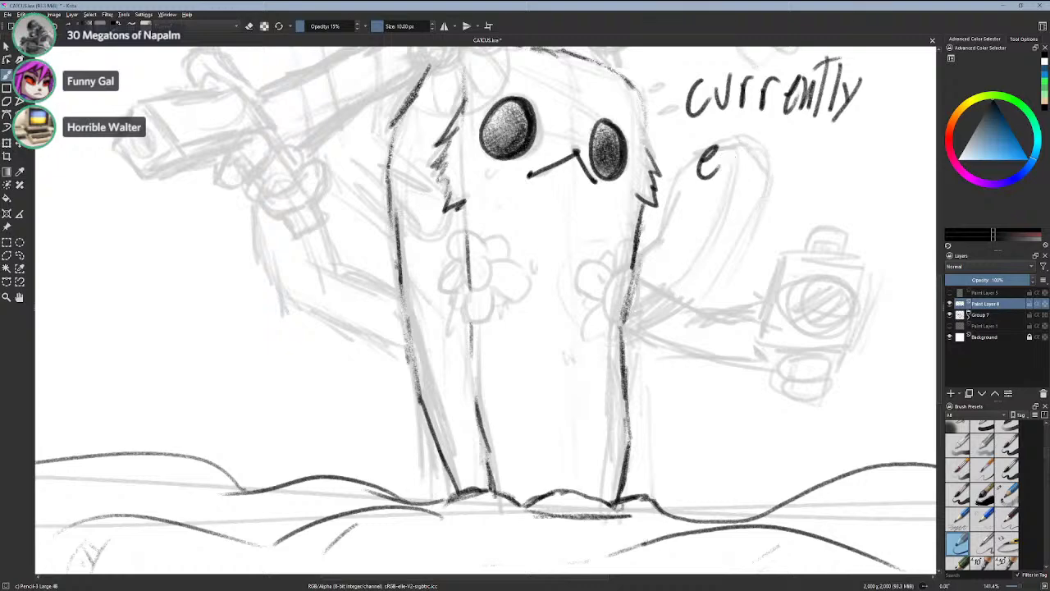
pyautogui.hotkey('ctrl', 'z')
pyautogui.hotkey('ctrl', 'z')
pyautogui.hotkey('ctrl', 'z')
pyautogui.hotkey('ctrl', 'z')
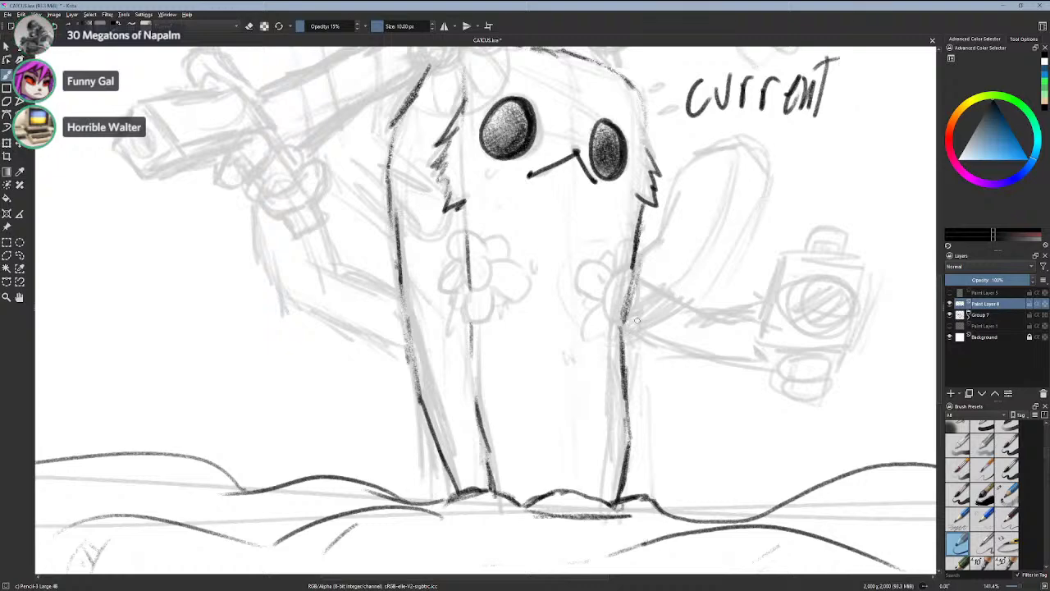
pyautogui.hotkey('ctrl', 'z')
pyautogui.hotkey('ctrl', 'z')
pyautogui.hotkey('ctrl', 'z')
pyautogui.hotkey('ctrl', 'z')
pyautogui.hotkey('ctrl', 'z')
pyautogui.hotkey('ctrl', 'z')
pyautogui.hotkey('ctrl', 'z')
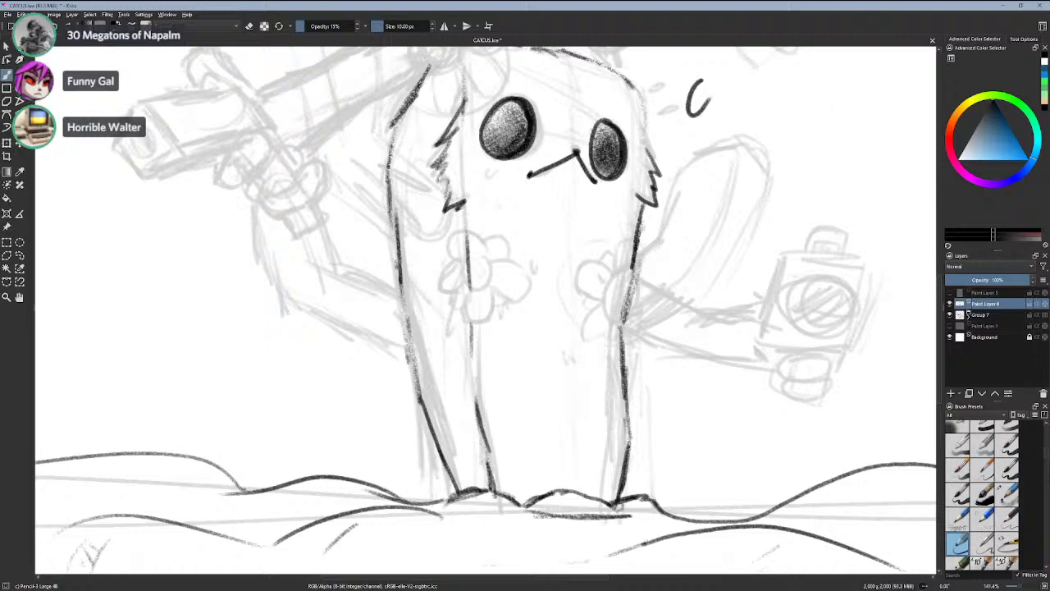
# - Clear the note's remaining letter and draw two small teardrop marks beside the character's head, undoing unwanted strokes
pyautogui.scroll(1, 447, 306)
pyautogui.moveTo(441, 307); pyautogui.dragTo(430, 523)
pyautogui.moveTo(729, 204)
pyautogui.mouseDown()
pyautogui.moveTo(721, 217)
pyautogui.moveTo(732, 215)
pyautogui.moveTo(742, 244)
pyautogui.moveTo(750, 238)
pyautogui.moveTo(739, 244)
pyautogui.mouseUp()
pyautogui.hotkey('ctrl', 'z')
pyautogui.hotkey('ctrl', 'z')
pyautogui.hotkey('ctrl', 'z')
pyautogui.hotkey('ctrl', 'z')
pyautogui.hotkey('ctrl', 'z')
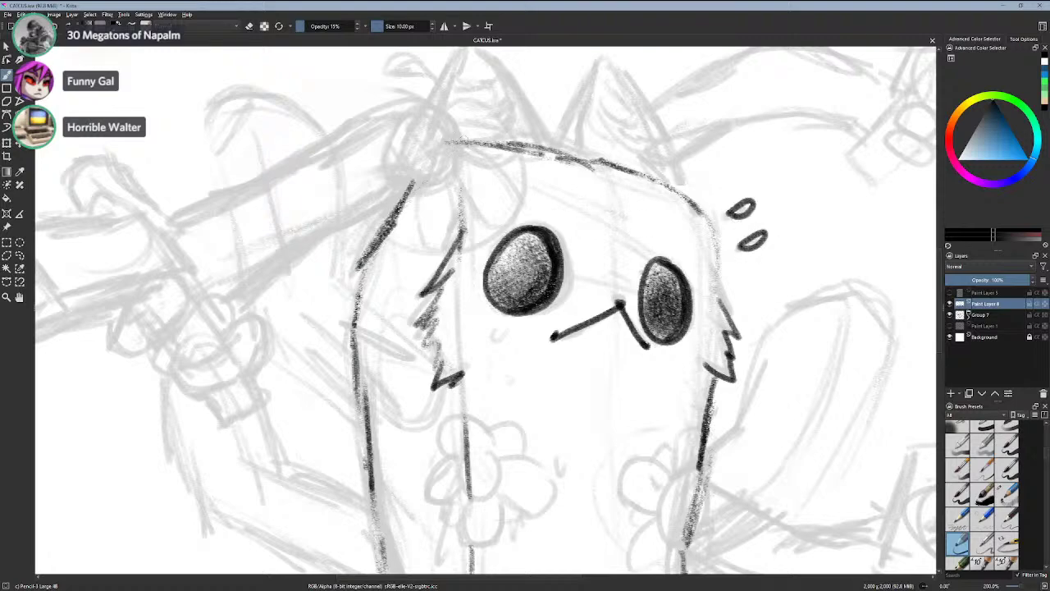
# - Ink the short upper joint line where the raised cactus arm meets the body's right side, undoing unwanted strokes
pyautogui.scroll(-2, 504, 166)
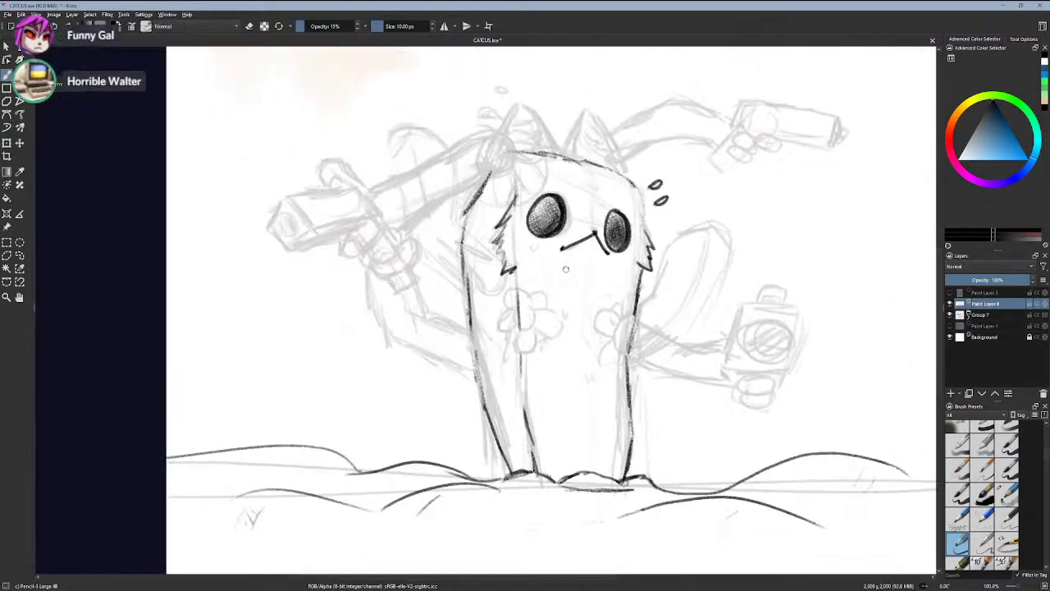
pyautogui.moveTo(565, 267); pyautogui.dragTo(577, 307)
pyautogui.scroll(1, 577, 307)
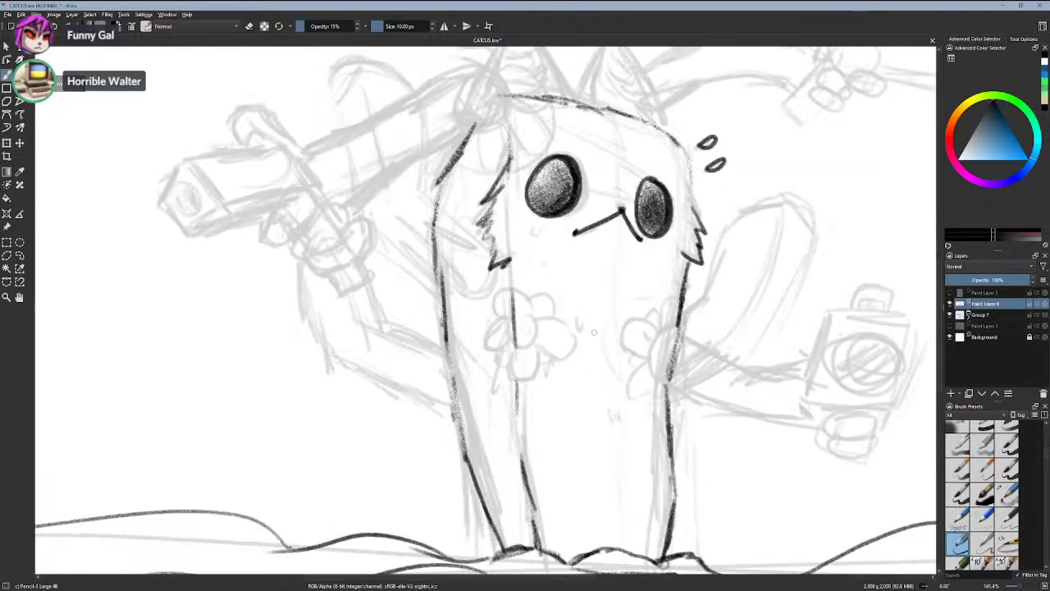
pyautogui.moveTo(703, 301)
pyautogui.mouseDown()
pyautogui.moveTo(680, 315)
pyautogui.moveTo(703, 304)
pyautogui.moveTo(680, 314)
pyautogui.moveTo(700, 303)
pyautogui.moveTo(681, 314)
pyautogui.moveTo(717, 257)
pyautogui.moveTo(702, 299)
pyautogui.moveTo(722, 249)
pyautogui.moveTo(706, 296)
pyautogui.moveTo(720, 251)
pyautogui.mouseUp()
pyautogui.hotkey('ctrl', 'z')
pyautogui.hotkey('ctrl', 'z')
pyautogui.hotkey('ctrl', 'z')
pyautogui.hotkey('ctrl', 'z')
pyautogui.hotkey('ctrl', 'z')
pyautogui.hotkey('ctrl', 'z')
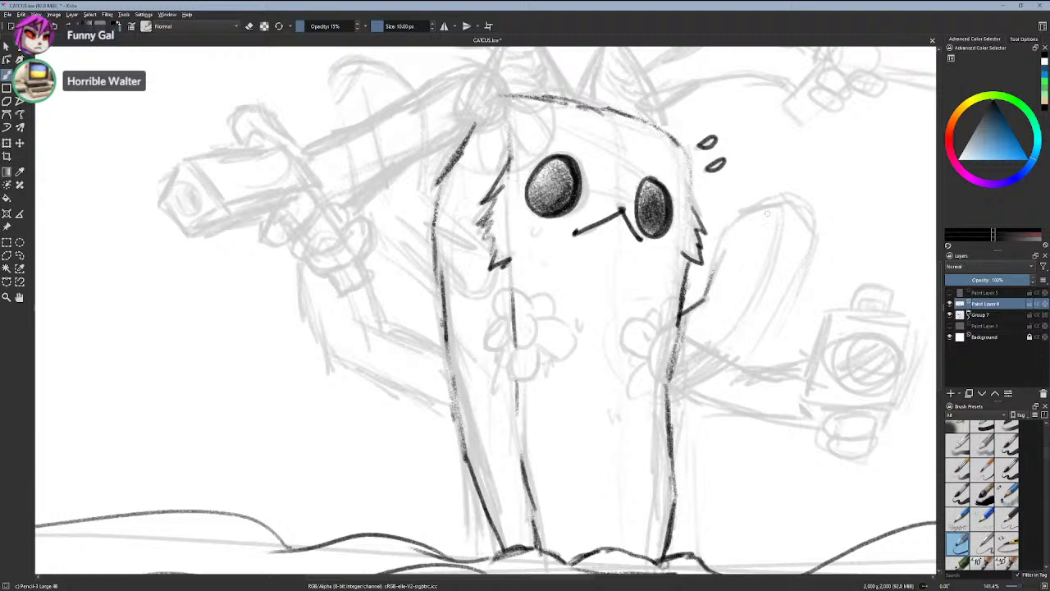
# - Ink the rounded tip of the raised cactus arm over the sketch, undoing stray strokes
pyautogui.moveTo(775, 206)
pyautogui.mouseDown()
pyautogui.moveTo(810, 222)
pyautogui.moveTo(794, 200)
pyautogui.moveTo(816, 223)
pyautogui.moveTo(800, 221)
pyautogui.moveTo(812, 226)
pyautogui.moveTo(790, 273)
pyautogui.mouseUp()
pyautogui.hotkey('ctrl', 'z')
pyautogui.hotkey('ctrl', 'z')
pyautogui.hotkey('ctrl', 'z')
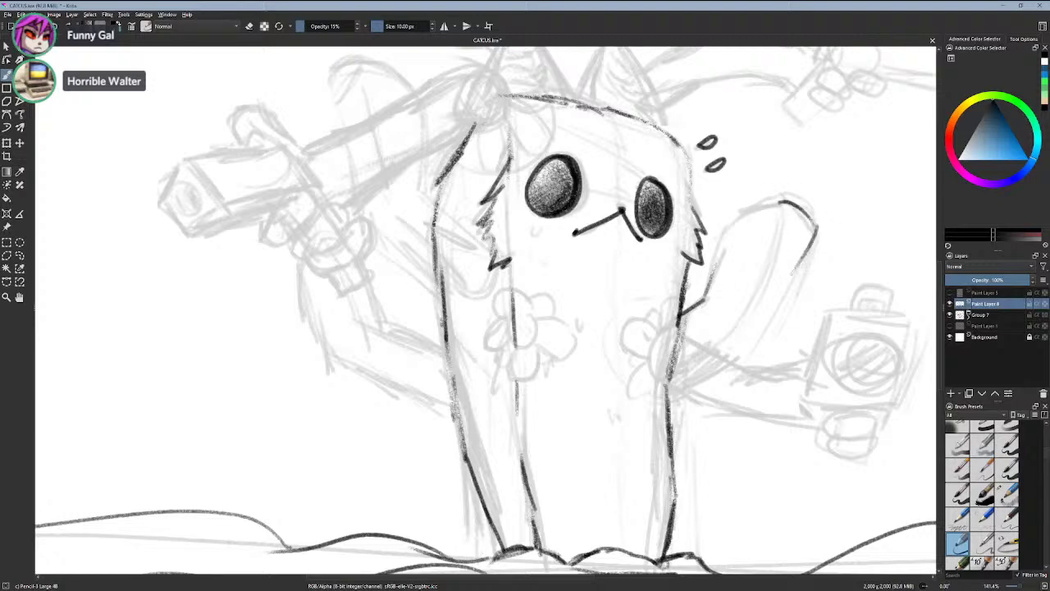
# - Ink the raised arm's long outer edge from the tip down toward the elbow, redrawing the curve until it is clean
pyautogui.hotkey('ctrl', 'z')
pyautogui.moveTo(816, 228); pyautogui.dragTo(782, 292)
pyautogui.hotkey('ctrl', 'z')
pyautogui.moveTo(816, 221); pyautogui.dragTo(769, 302)
pyautogui.hotkey('ctrl', 'z')
pyautogui.moveTo(815, 226); pyautogui.dragTo(725, 358)
pyautogui.hotkey('ctrl', 'z')
pyautogui.moveTo(816, 221); pyautogui.dragTo(726, 345)
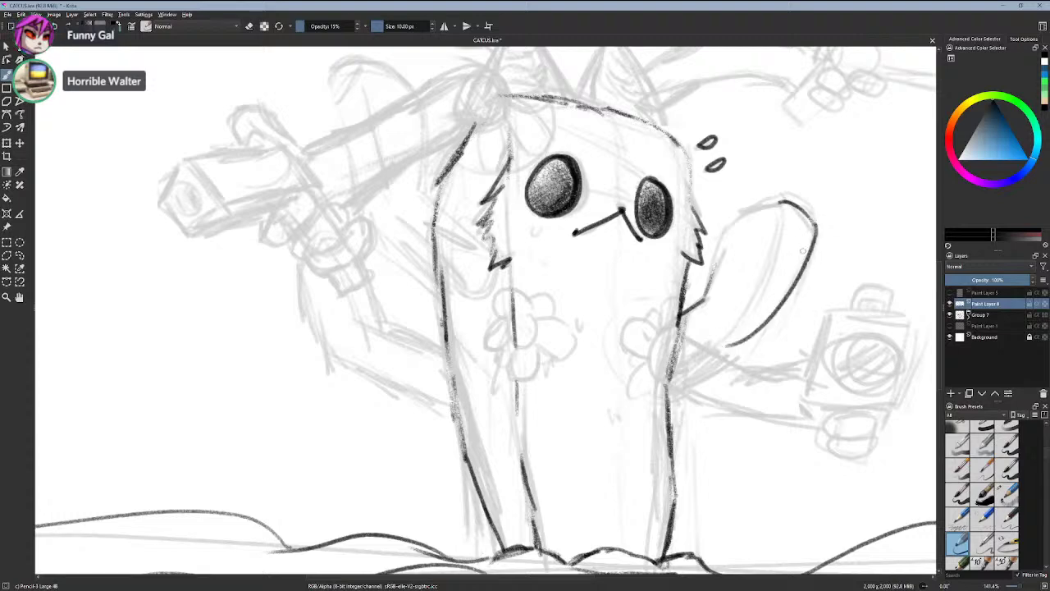
pyautogui.hotkey('ctrl', 'z')
pyautogui.moveTo(816, 223); pyautogui.dragTo(748, 350)
# - Draw a short inner ridge line down from the raised arm's tip, undoing the overlong versions
pyautogui.moveTo(780, 205); pyautogui.dragTo(725, 313)
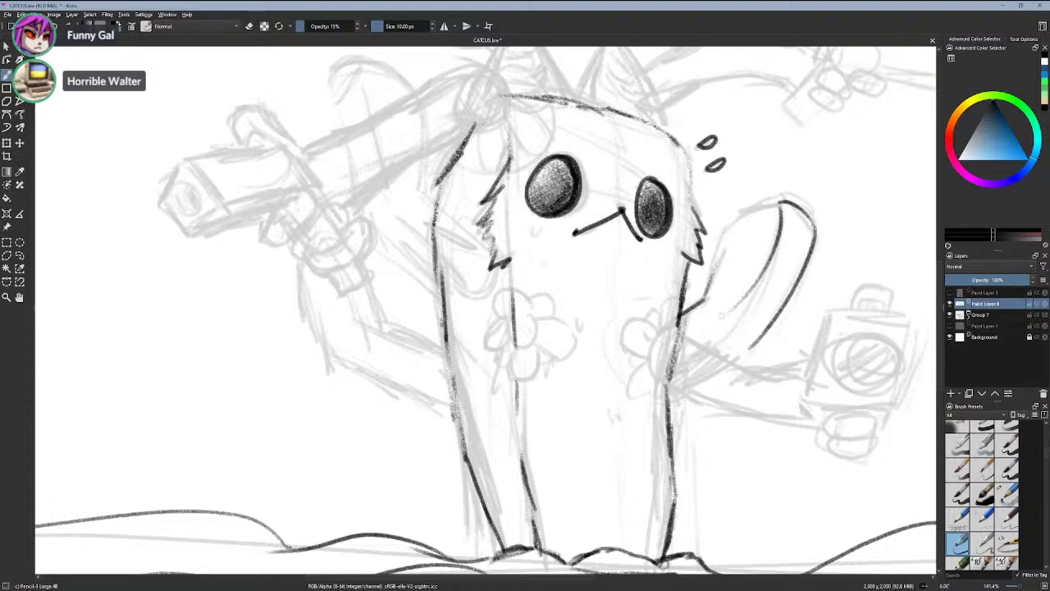
pyautogui.hotkey('ctrl', 'z')
pyautogui.moveTo(779, 217)
pyautogui.mouseDown()
pyautogui.moveTo(719, 325)
pyautogui.moveTo(654, 372)
pyautogui.mouseUp()
pyautogui.hotkey('ctrl', 'z')
pyautogui.hotkey('ctrl', 'z')
# - Ink the two curved lines at the base of the raised arm where it joins the body, redrawing the lower one
pyautogui.moveTo(730, 335); pyautogui.dragTo(668, 363)
pyautogui.hotkey('ctrl', 'z')
pyautogui.moveTo(741, 355); pyautogui.dragTo(646, 392)
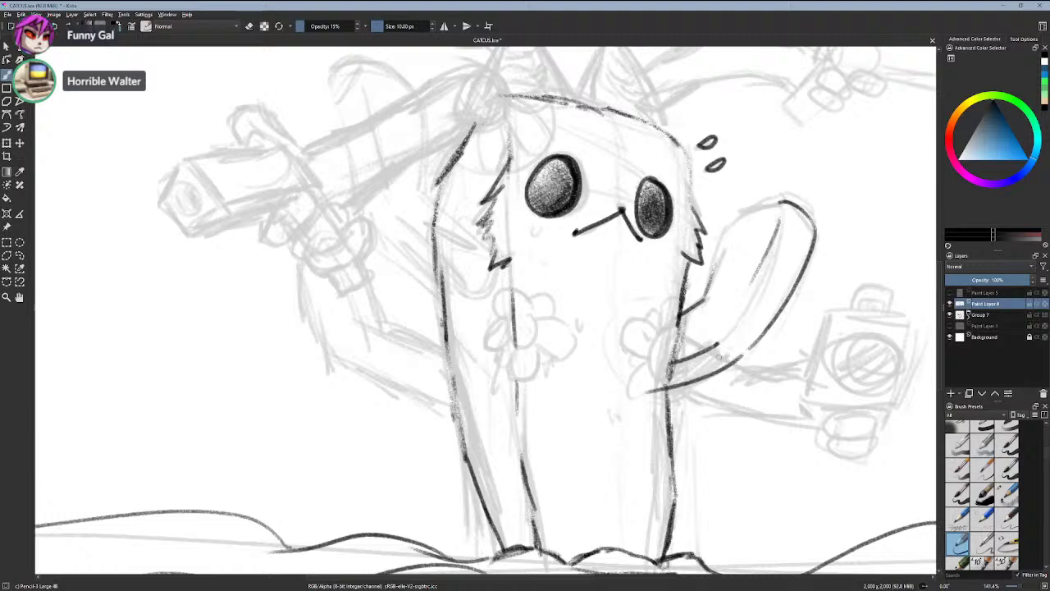
pyautogui.hotkey('ctrl', 'z')
pyautogui.moveTo(736, 356); pyautogui.dragTo(658, 397)
pyautogui.hotkey('ctrl', 'z')
pyautogui.moveTo(736, 358); pyautogui.dragTo(669, 378)
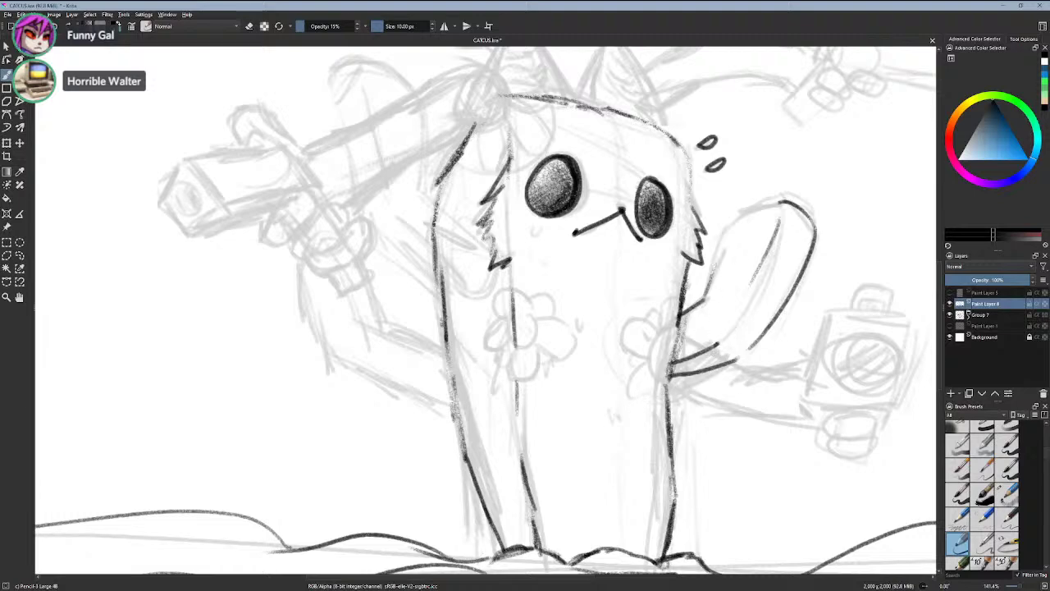
# - Ink the raised arm's inner edge from its base up and around to the tip, undoing and redrawing the curve
pyautogui.moveTo(705, 298)
pyautogui.mouseDown()
pyautogui.moveTo(724, 241)
pyautogui.moveTo(702, 299)
pyautogui.mouseUp()
pyautogui.hotkey('ctrl', 'z')
pyautogui.moveTo(723, 234); pyautogui.dragTo(696, 301)
pyautogui.moveTo(721, 238); pyautogui.dragTo(775, 212)
pyautogui.hotkey('ctrl', 'z')
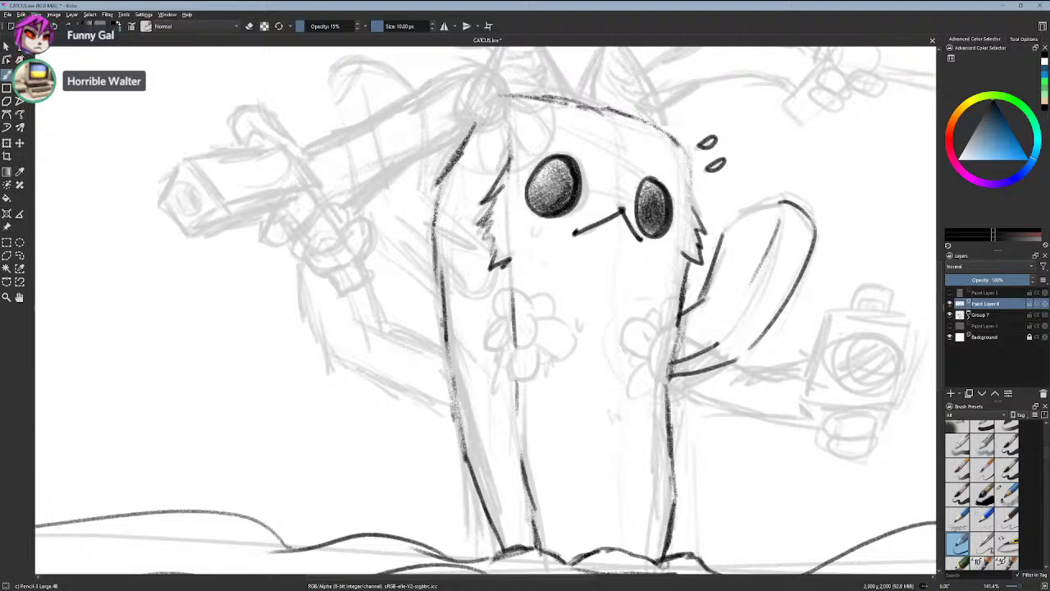
pyautogui.hotkey('ctrl', 'z')
pyautogui.moveTo(711, 246); pyautogui.dragTo(771, 205)
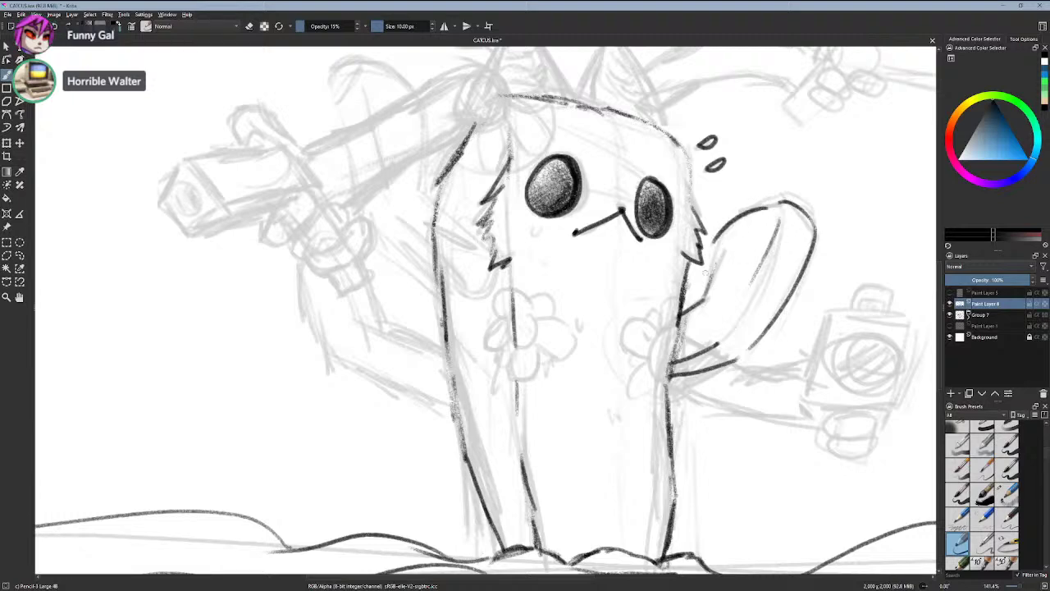
pyautogui.hotkey('ctrl', 'z')
pyautogui.moveTo(710, 247); pyautogui.dragTo(774, 203)
pyautogui.hotkey('ctrl', 'z')
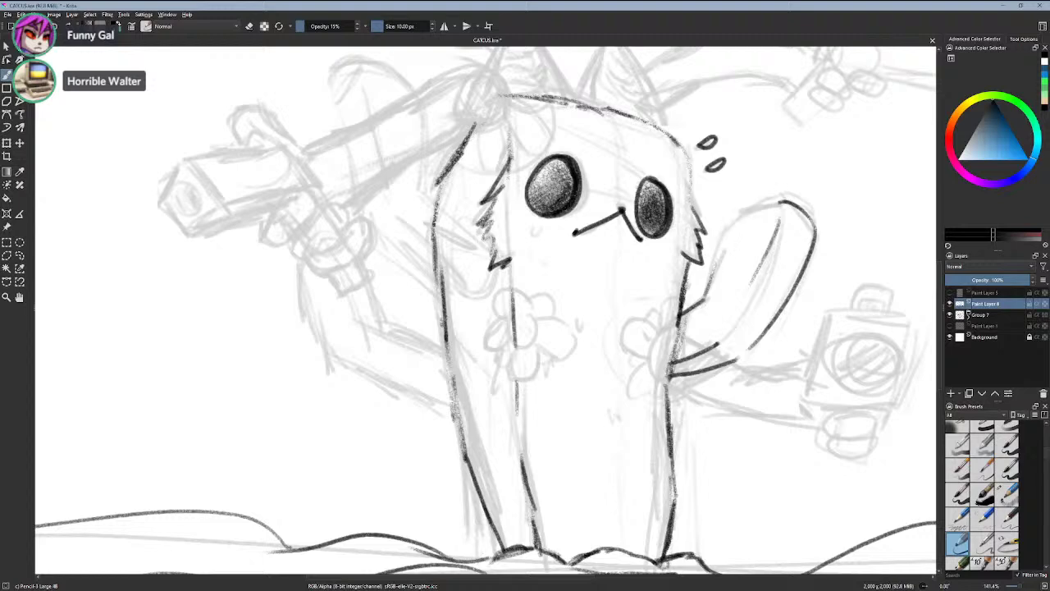
pyautogui.moveTo(712, 268)
pyautogui.mouseDown()
pyautogui.moveTo(736, 218)
pyautogui.moveTo(762, 223)
pyautogui.moveTo(751, 218)
pyautogui.moveTo(706, 256)
pyautogui.mouseUp()
pyautogui.hotkey('ctrl', 'z')
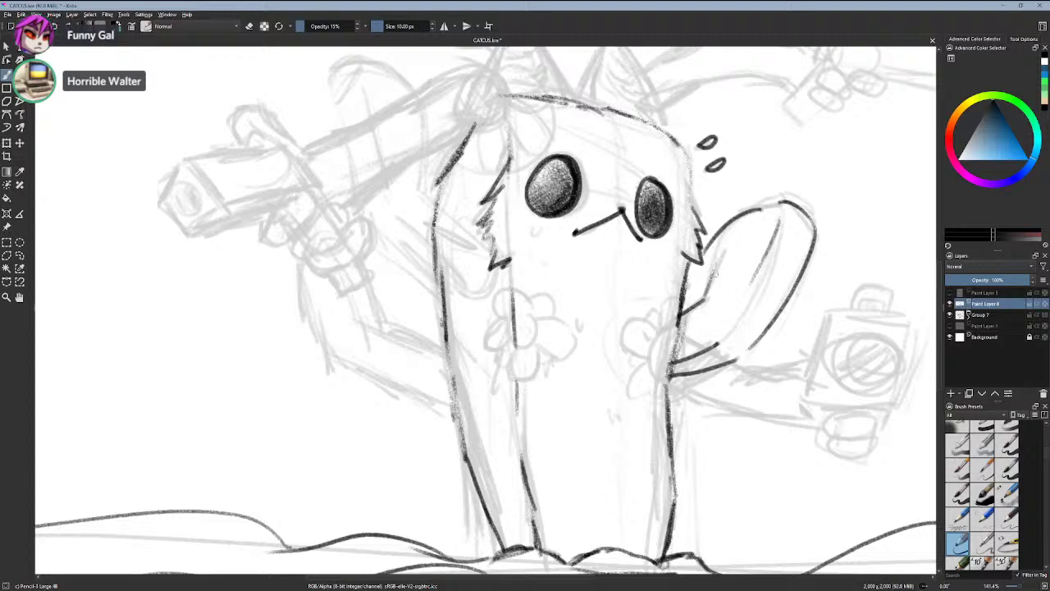
pyautogui.hotkey('ctrl', 'z')
pyautogui.moveTo(772, 209)
pyautogui.mouseDown()
pyautogui.moveTo(712, 251)
pyautogui.moveTo(723, 327)
pyautogui.mouseUp()
pyautogui.hotkey('ctrl', 'z')
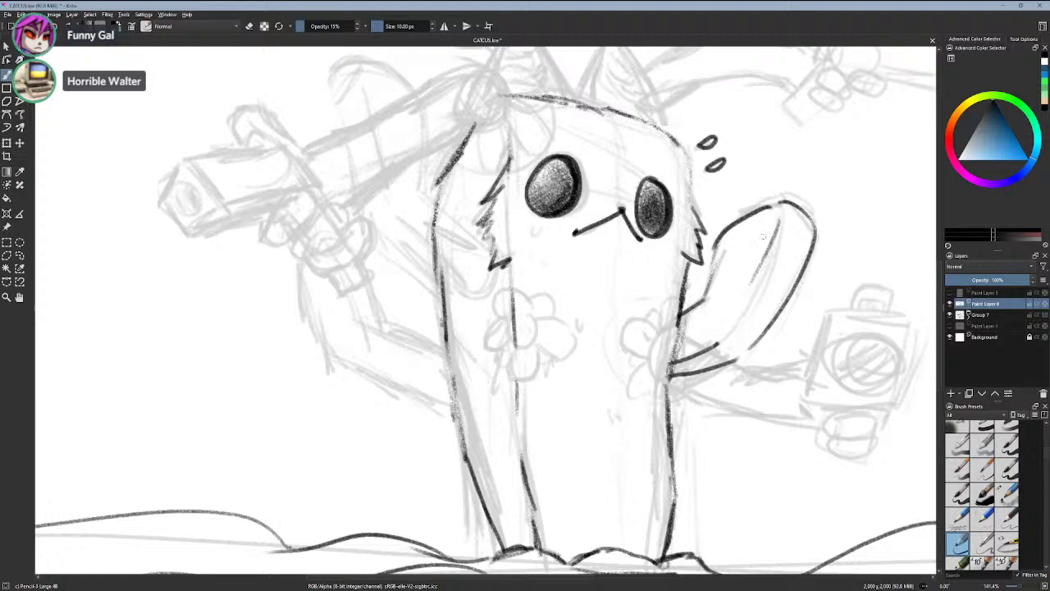
# - Darken and extend the ridge line along the middle of the raised arm, undoing uneven strokes
pyautogui.moveTo(776, 219); pyautogui.dragTo(753, 287)
pyautogui.moveTo(774, 241); pyautogui.dragTo(735, 319)
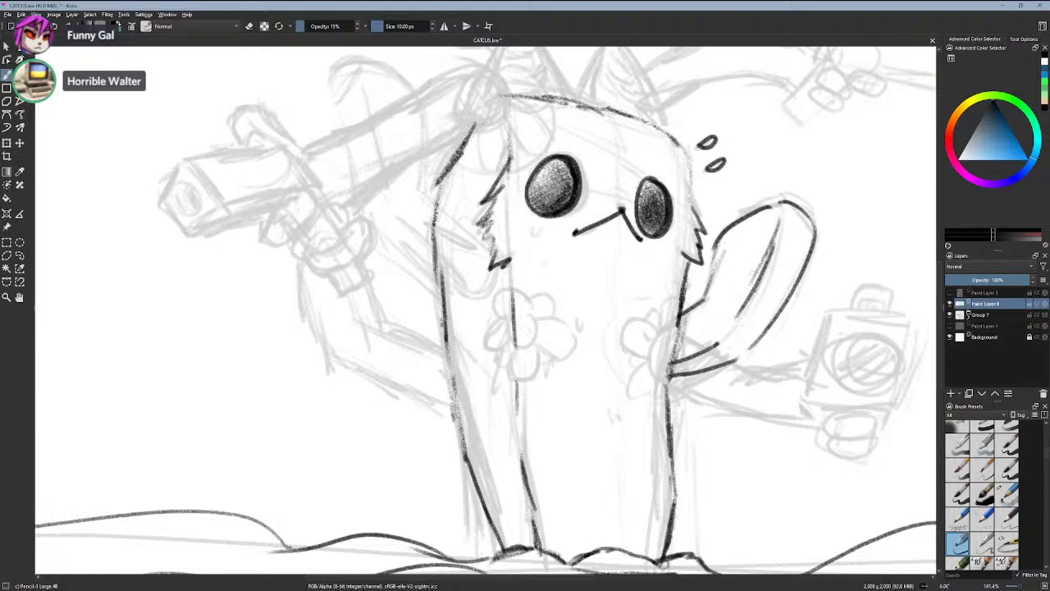
pyautogui.hotkey('ctrl', 'z')
pyautogui.moveTo(766, 264); pyautogui.dragTo(722, 318)
pyautogui.hotkey('ctrl', 'z')
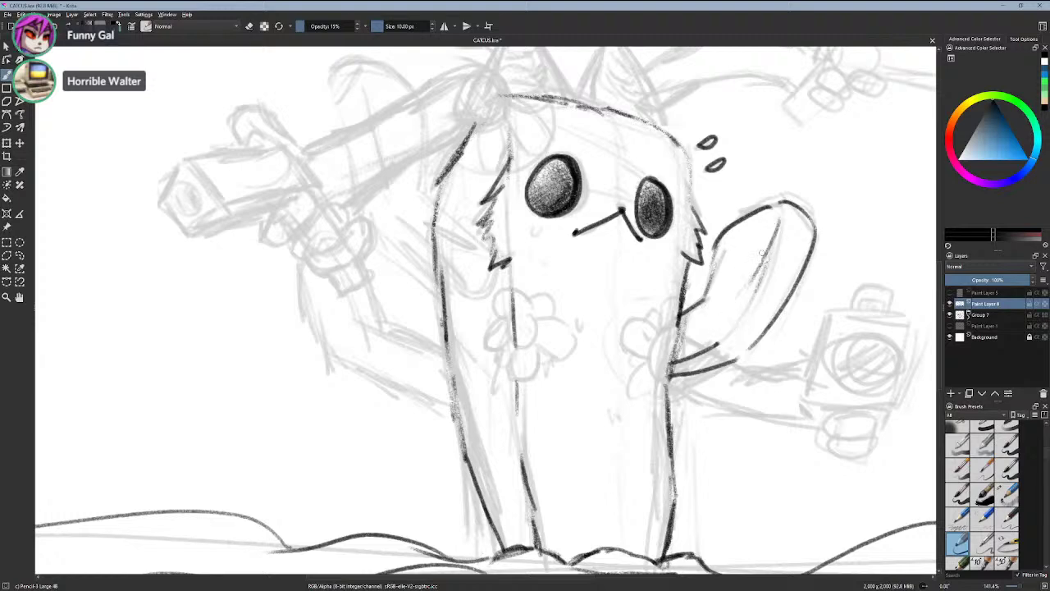
pyautogui.hotkey('ctrl', 'z')
pyautogui.moveTo(771, 241); pyautogui.dragTo(737, 316)
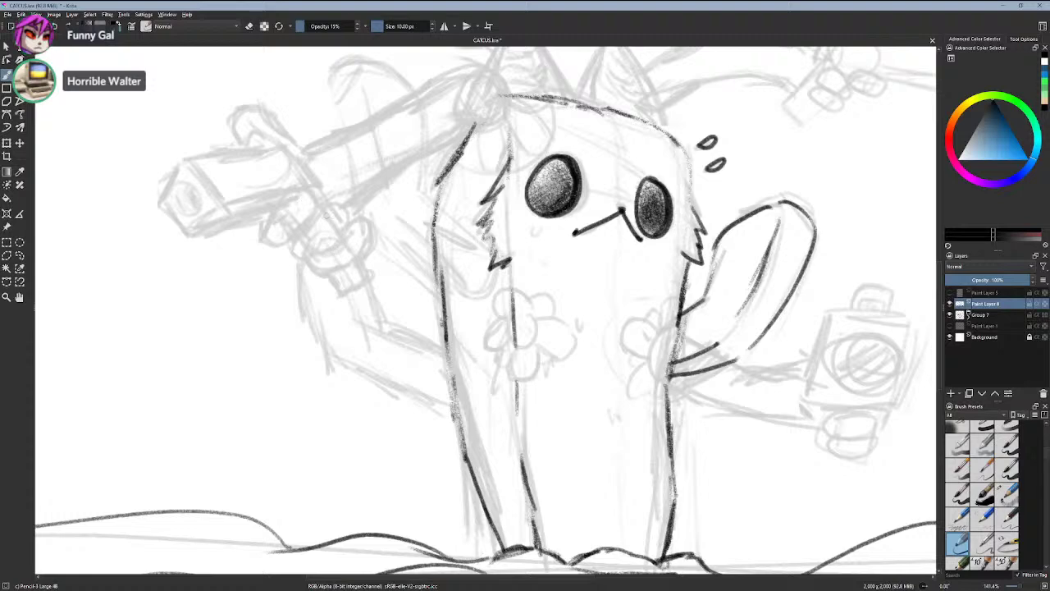
# - Try to ink the upper and lower outlines of the bent arm holding the large gun, and undo the strokes
pyautogui.moveTo(396, 306)
pyautogui.mouseDown()
pyautogui.moveTo(386, 376)
pyautogui.moveTo(410, 418)
pyautogui.moveTo(455, 425)
pyautogui.moveTo(463, 490)
pyautogui.moveTo(505, 490)
pyautogui.moveTo(442, 316)
pyautogui.moveTo(445, 347)
pyautogui.moveTo(498, 371)
pyautogui.mouseUp()
pyautogui.hotkey('ctrl', 'z')
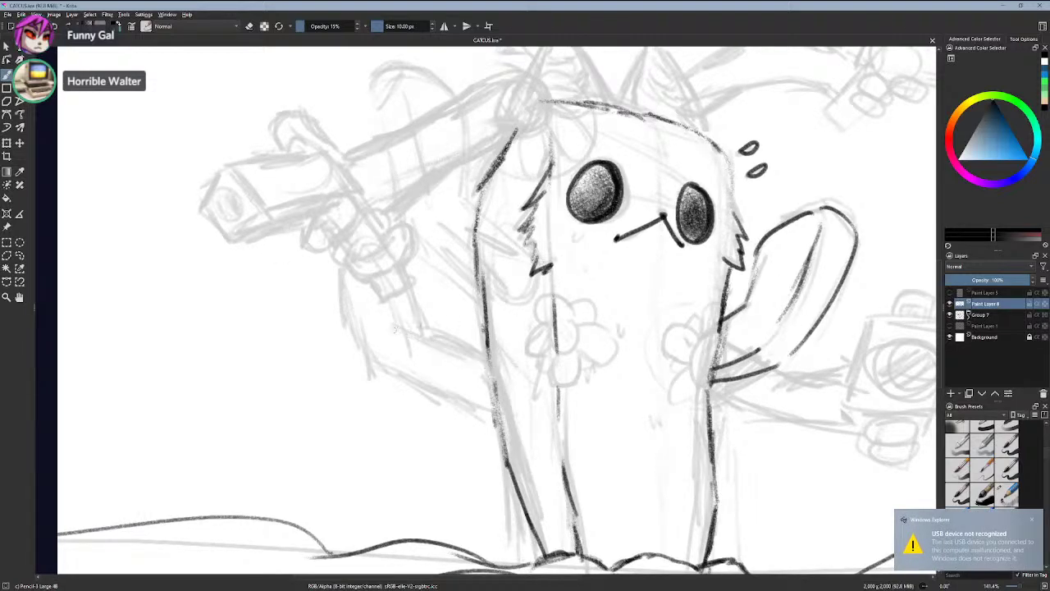
pyautogui.moveTo(401, 328); pyautogui.dragTo(491, 388)
pyautogui.hotkey('ctrl', 'z')
pyautogui.moveTo(394, 324); pyautogui.dragTo(516, 375)
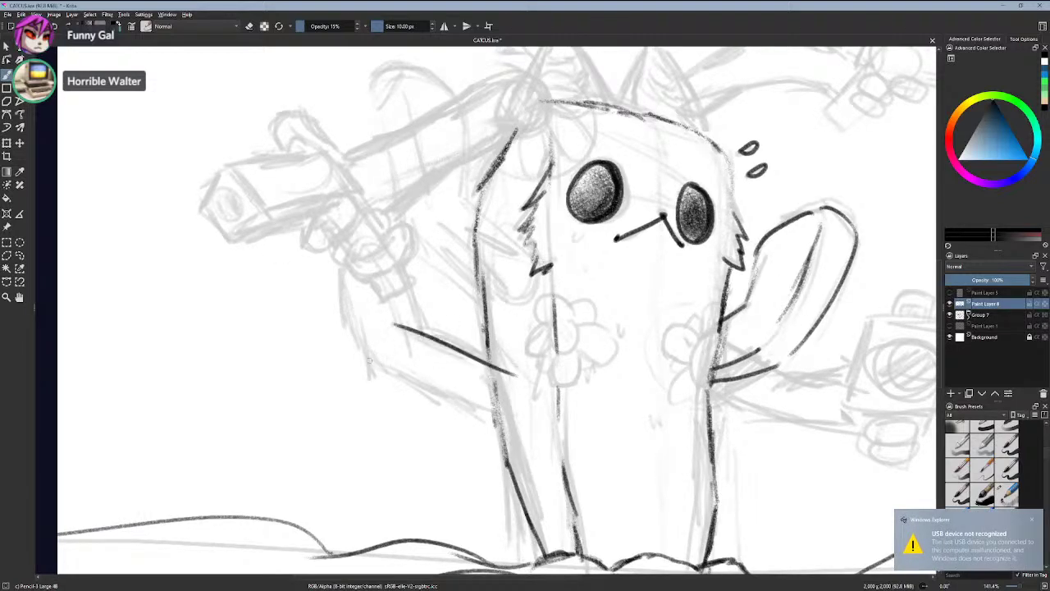
pyautogui.hotkey('ctrl', 'z')
pyautogui.moveTo(344, 260); pyautogui.dragTo(352, 333)
pyautogui.moveTo(345, 277); pyautogui.dragTo(358, 380)
pyautogui.hotkey('ctrl', 'z')
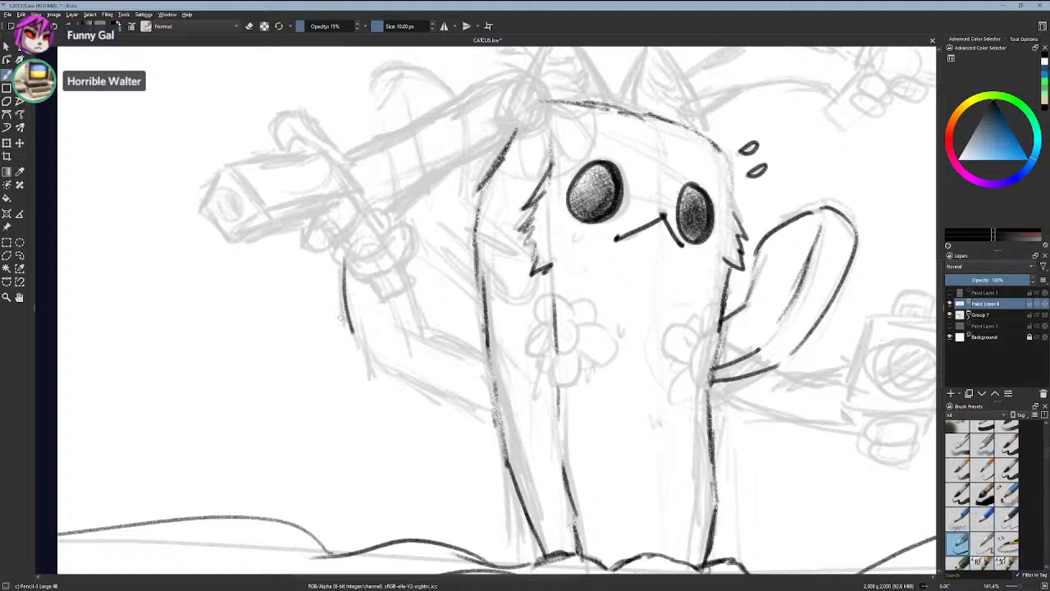
pyautogui.hotkey('ctrl', 'z')
pyautogui.moveTo(341, 269)
pyautogui.mouseDown()
pyautogui.moveTo(358, 354)
pyautogui.moveTo(486, 403)
pyautogui.mouseUp()
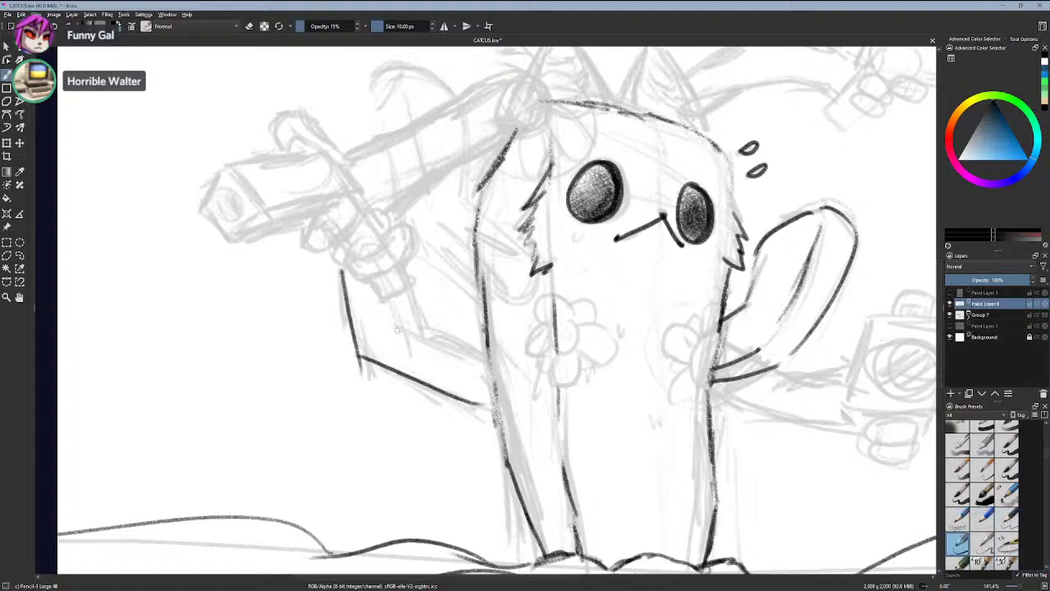
pyautogui.moveTo(397, 329); pyautogui.dragTo(504, 371)
pyautogui.hotkey('ctrl', 'z')
pyautogui.hotkey('ctrl', 'z')
pyautogui.hotkey('ctrl', 'z')
pyautogui.hotkey('ctrl', 'z')
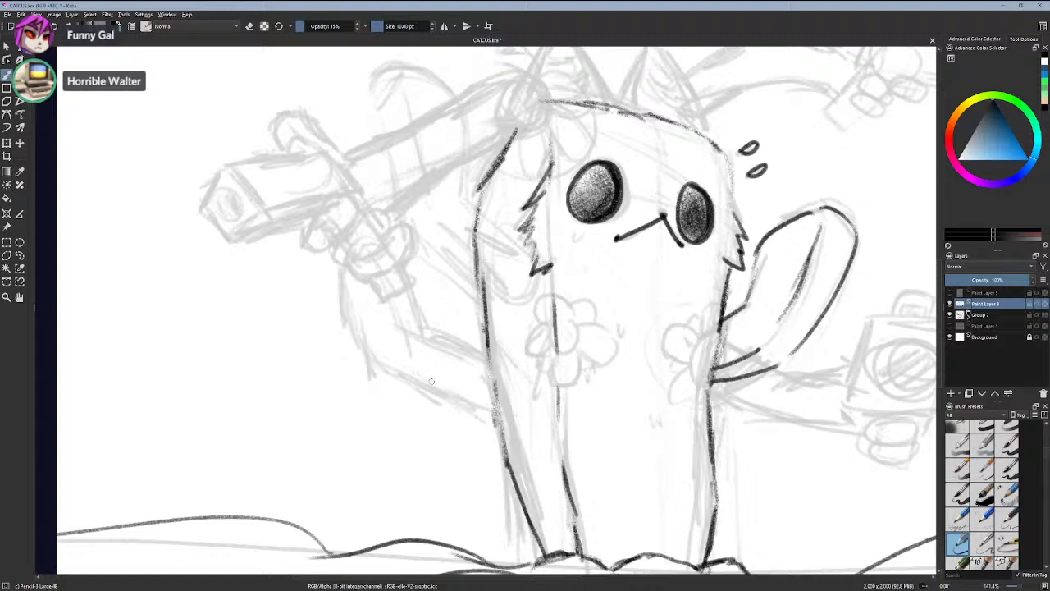
# - Hide the rough sketch group and add light pencil shading along the raised arm's outer edge, ridge and base
pyautogui.click(950, 315)
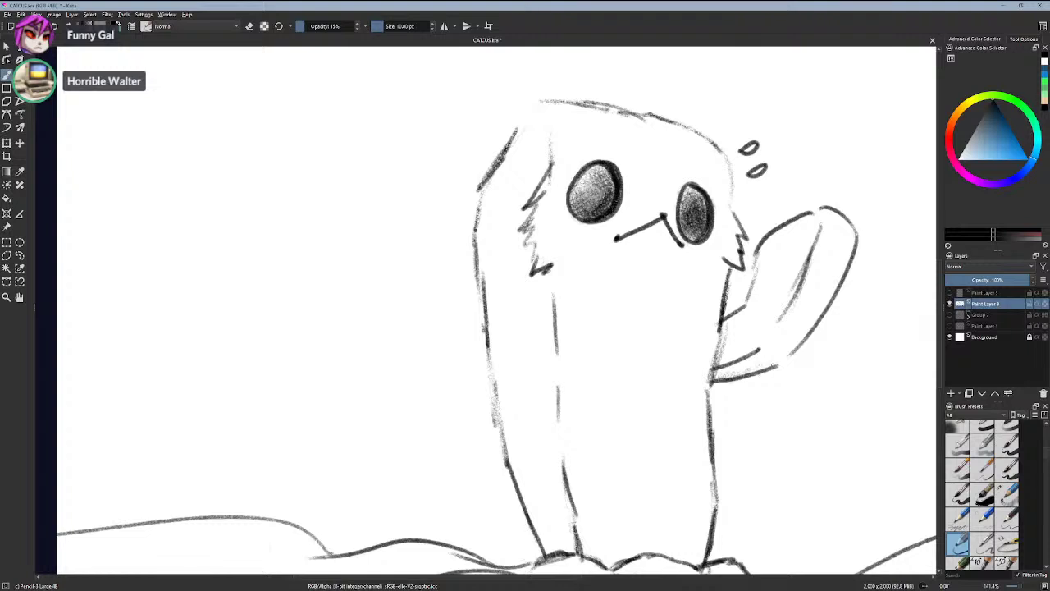
pyautogui.moveTo(825, 310); pyautogui.dragTo(793, 352)
pyautogui.moveTo(855, 235); pyautogui.dragTo(819, 319)
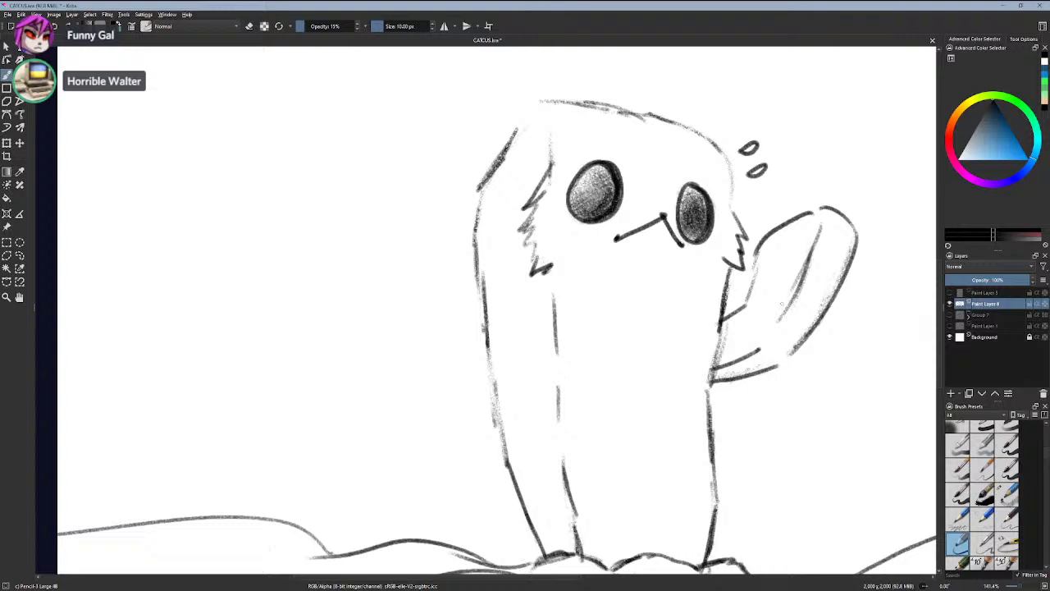
pyautogui.moveTo(802, 264); pyautogui.dragTo(782, 297)
pyautogui.moveTo(730, 319); pyautogui.dragTo(725, 350)
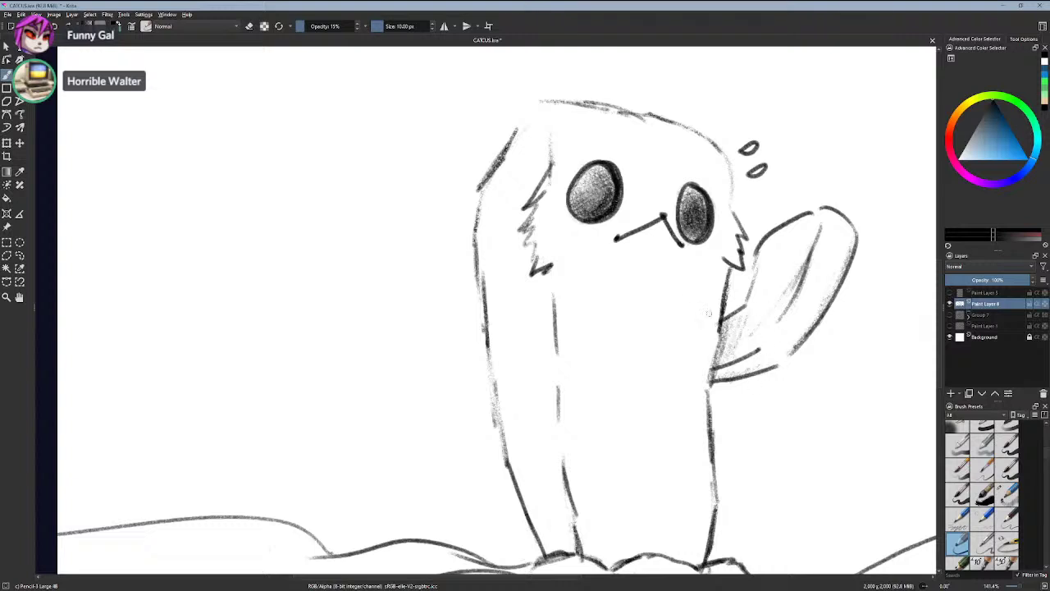
pyautogui.moveTo(777, 247); pyautogui.dragTo(770, 268)
# - Check the layers by toggling their visibility, and delete the hidden paint layer directly above the background
pyautogui.click(950, 297)
pyautogui.click(949, 297)
pyautogui.click(949, 315)
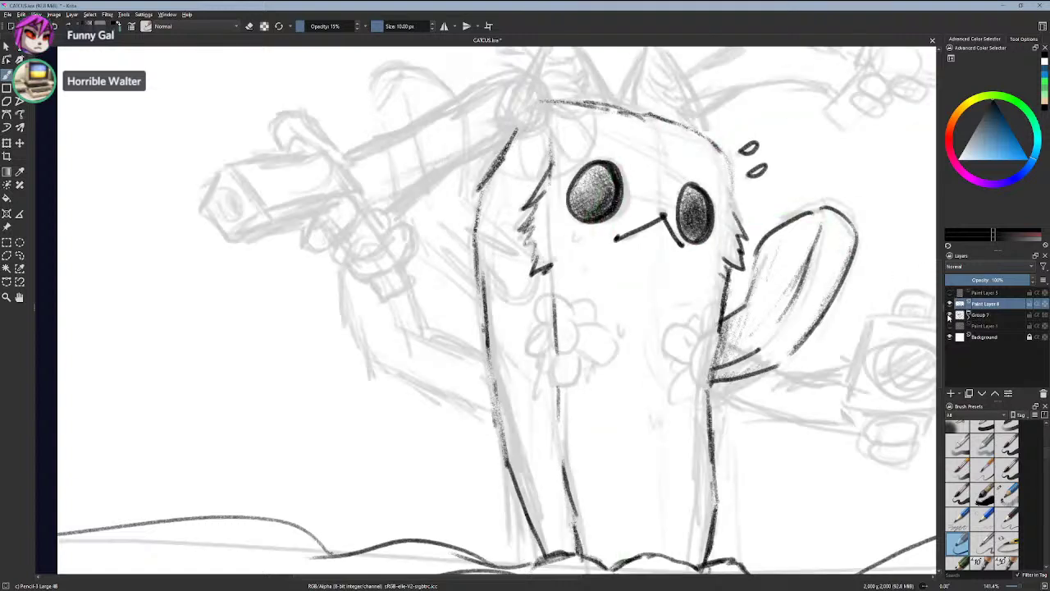
pyautogui.click(949, 315)
pyautogui.click(955, 292)
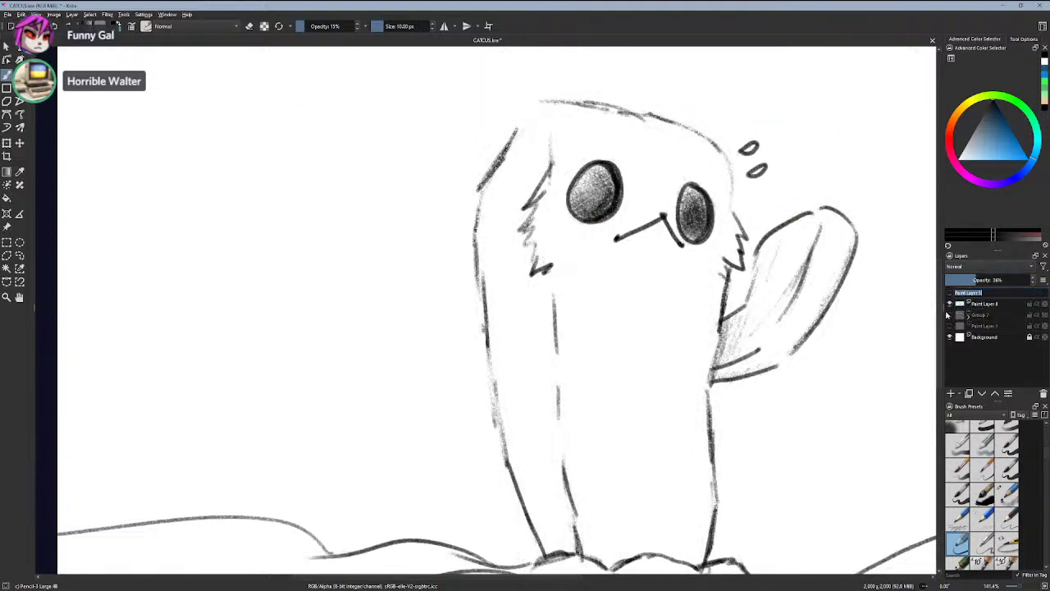
pyautogui.click(949, 327)
pyautogui.click(950, 326)
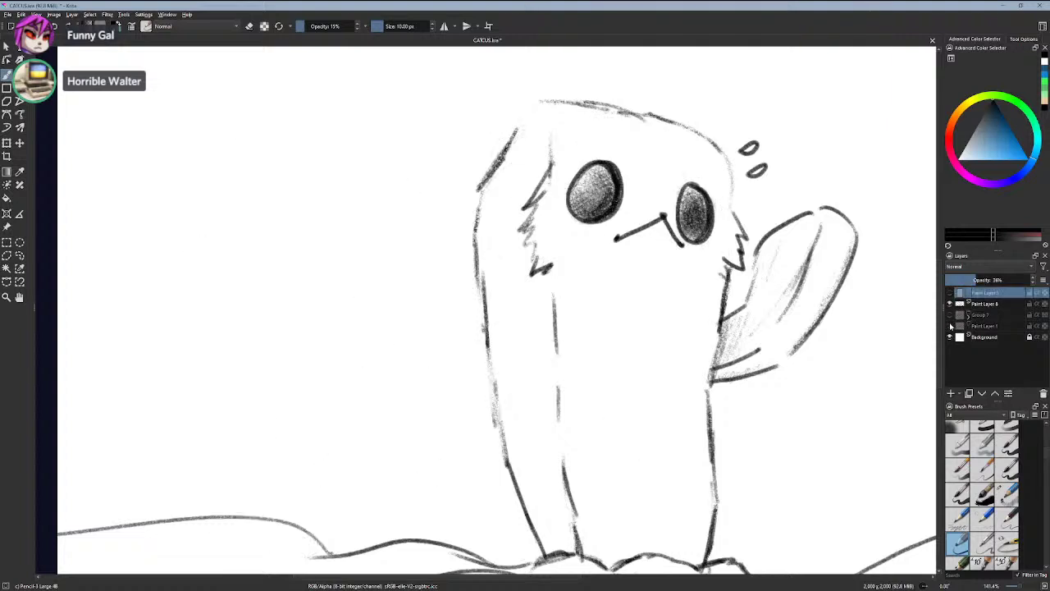
pyautogui.click(950, 326)
pyautogui.click(985, 326)
pyautogui.click(1042, 393)
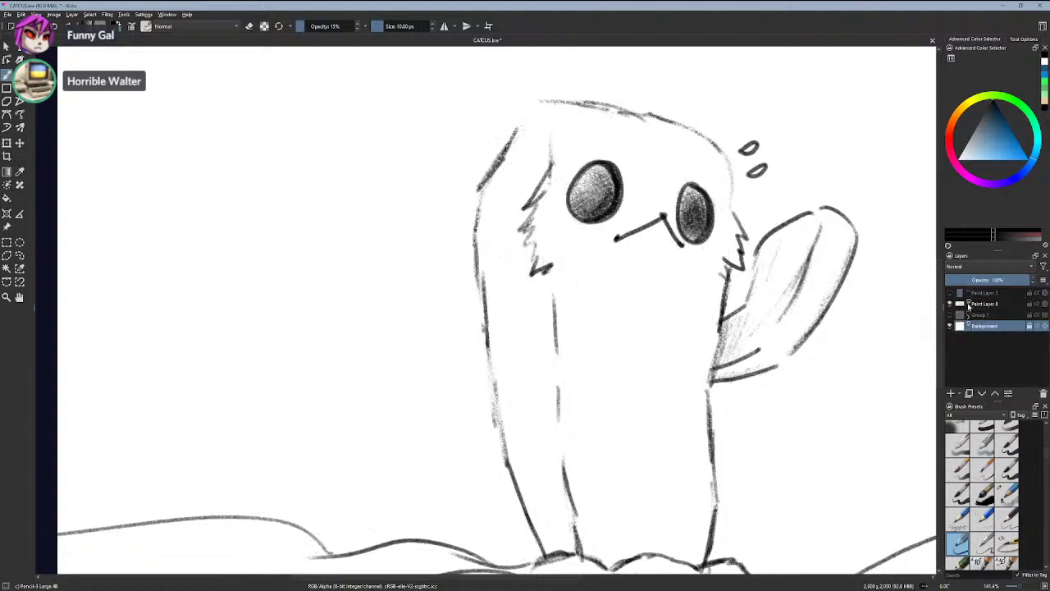
# - Delete the hidden 36% opacity paint layer at the top of the stack and show the rough sketch group again
pyautogui.click(977, 295)
pyautogui.click(949, 293)
pyautogui.click(950, 293)
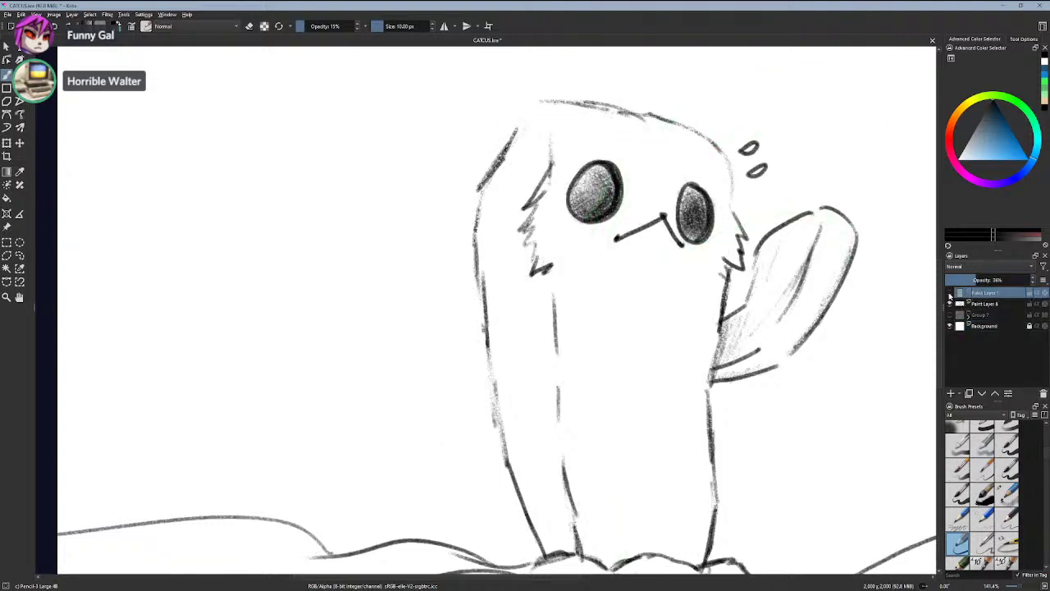
pyautogui.click(1043, 393)
pyautogui.click(950, 304)
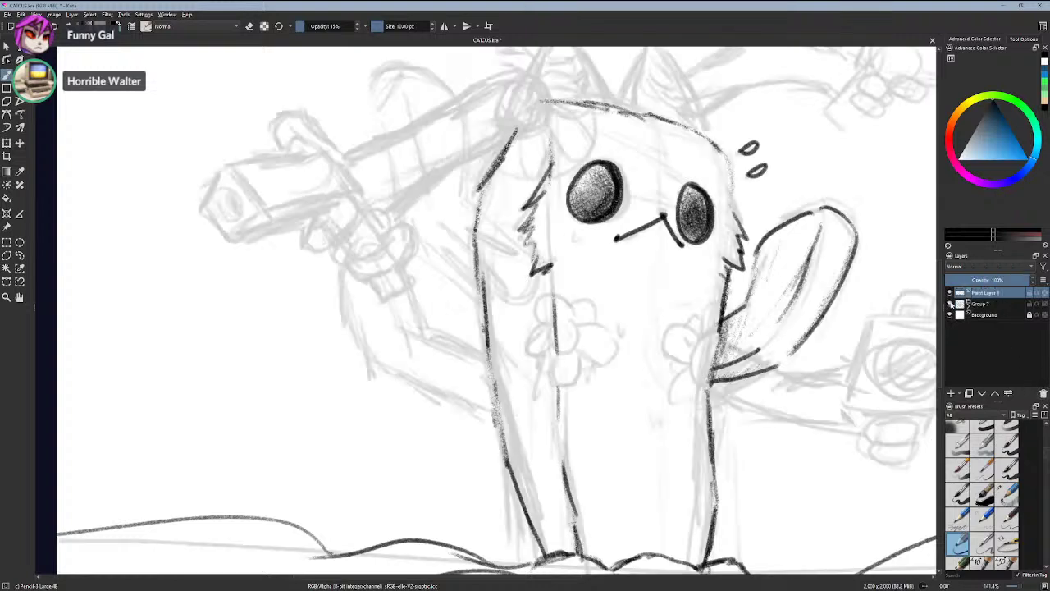
# - Ink the character's right-hand cat ear with both outer edges and an inner fold line, following the visible sketch
pyautogui.moveTo(662, 257); pyautogui.dragTo(694, 487)
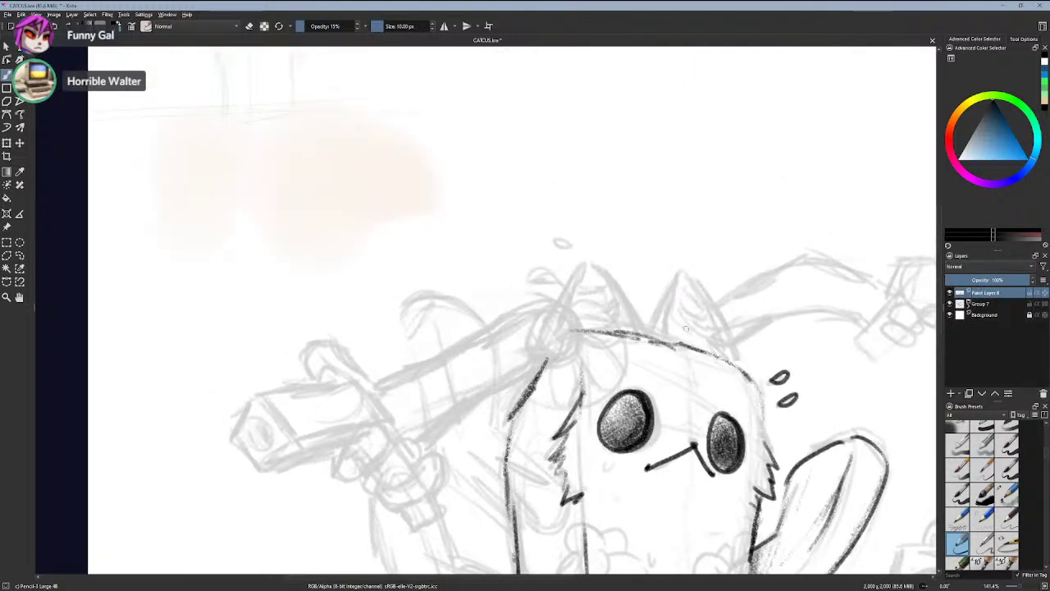
pyautogui.click(950, 303)
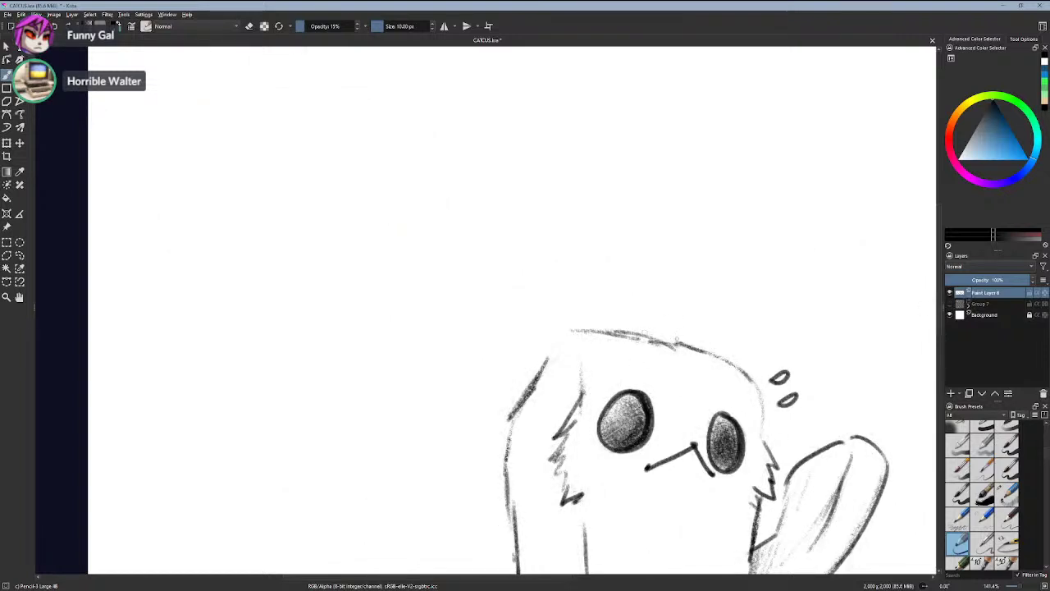
pyautogui.click(950, 304)
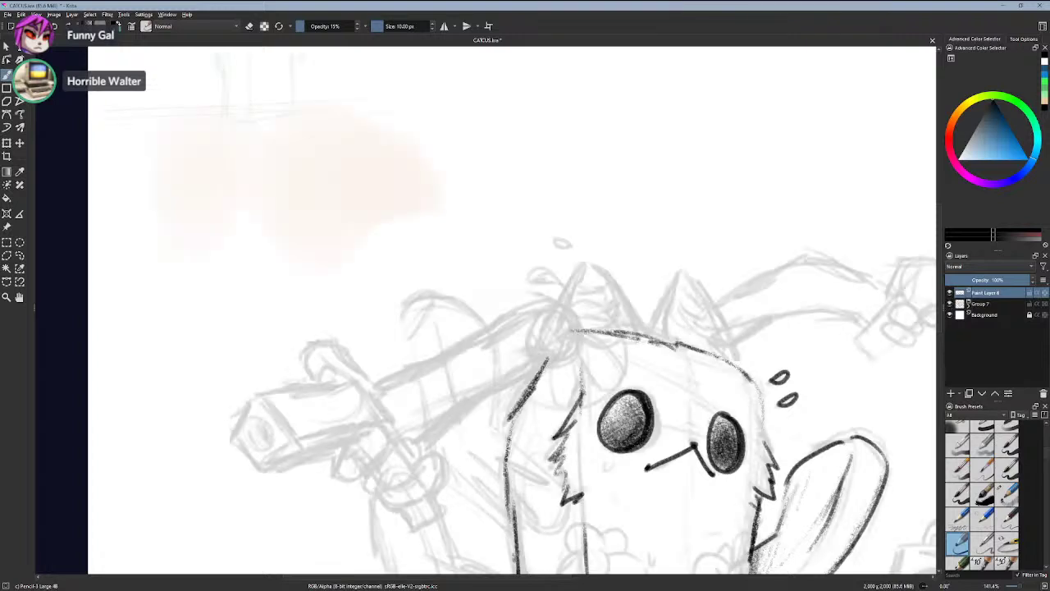
pyautogui.moveTo(720, 320); pyautogui.dragTo(736, 360)
pyautogui.moveTo(697, 281); pyautogui.dragTo(722, 324)
pyautogui.moveTo(677, 278); pyautogui.dragTo(648, 335)
pyautogui.moveTo(683, 284); pyautogui.dragTo(661, 332)
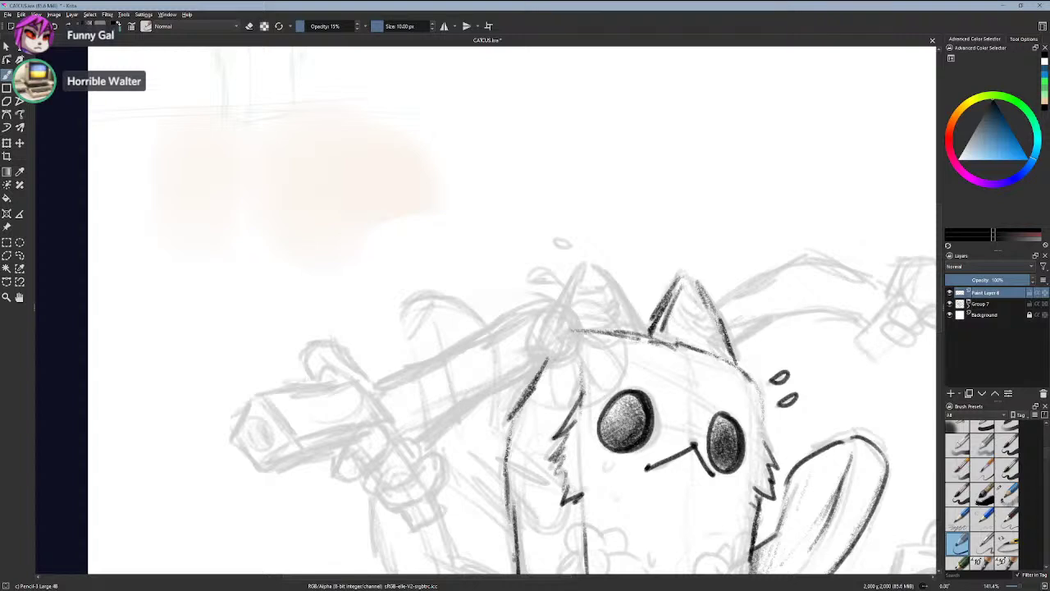
pyautogui.hotkey('ctrl', 'z')
pyautogui.moveTo(684, 278); pyautogui.dragTo(663, 342)
# - Ink the left-hand cat ear's outer edges, inner fold line and pointed tip over the sketch
pyautogui.moveTo(631, 290); pyautogui.dragTo(652, 338)
pyautogui.moveTo(614, 276); pyautogui.dragTo(648, 330)
pyautogui.moveTo(597, 263); pyautogui.dragTo(630, 310)
pyautogui.moveTo(571, 278); pyautogui.dragTo(538, 334)
pyautogui.moveTo(575, 266); pyautogui.dragTo(535, 353)
pyautogui.moveTo(582, 267)
pyautogui.mouseDown()
pyautogui.moveTo(567, 296)
pyautogui.moveTo(602, 275)
pyautogui.moveTo(564, 333)
pyautogui.mouseUp()
pyautogui.moveTo(582, 268); pyautogui.dragTo(602, 279)
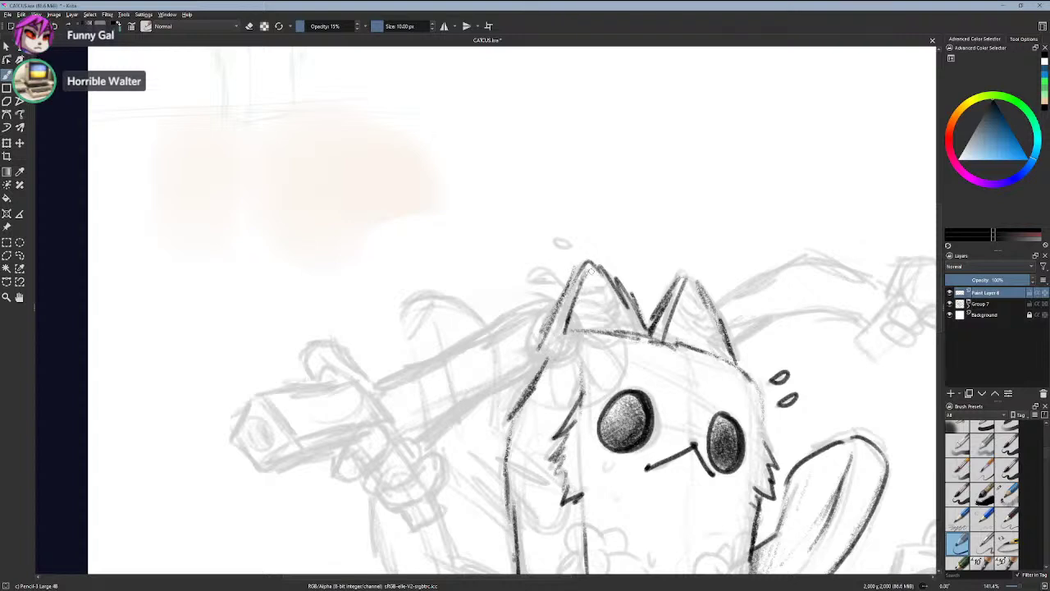
# - Hide the rough sketch group, extend the left-hand ear's outer edge down to the head, and add inner fold lines in both ears
pyautogui.click(950, 304)
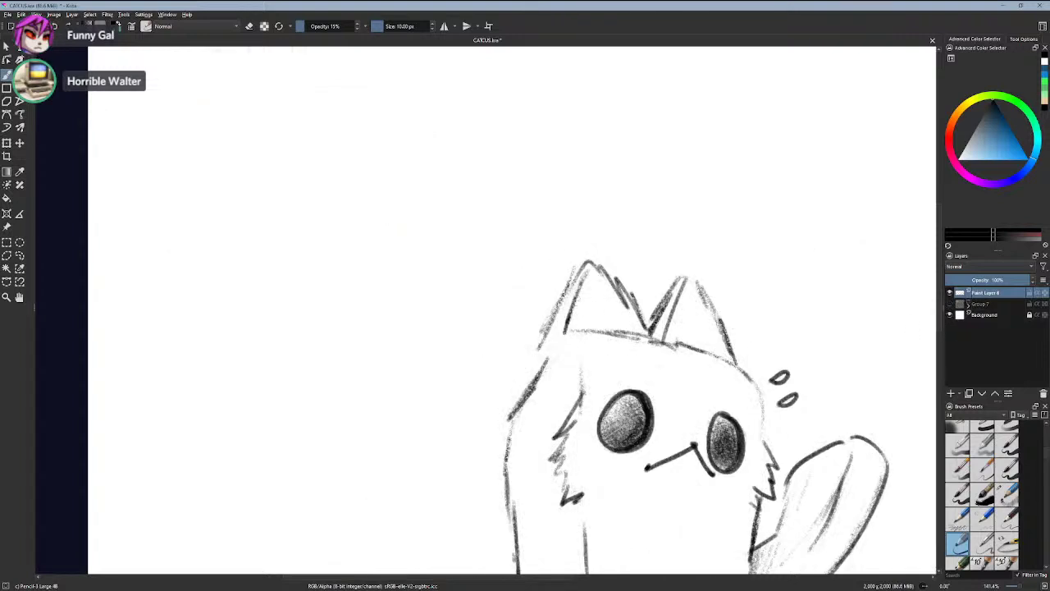
pyautogui.moveTo(588, 274)
pyautogui.mouseDown()
pyautogui.moveTo(569, 328)
pyautogui.moveTo(539, 344)
pyautogui.moveTo(530, 380)
pyautogui.mouseUp()
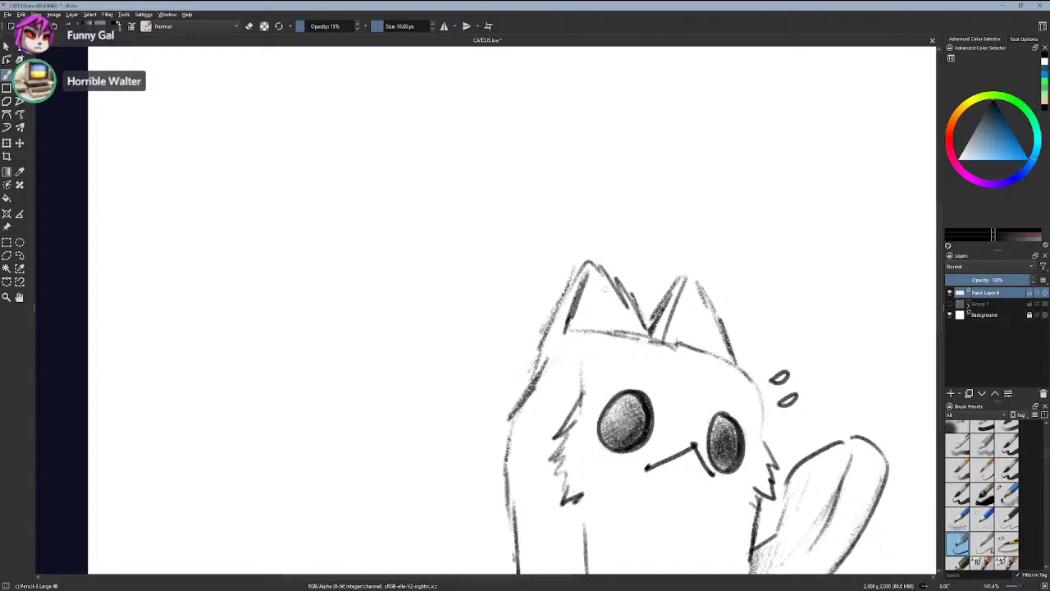
pyautogui.moveTo(596, 273); pyautogui.dragTo(622, 310)
pyautogui.moveTo(605, 282); pyautogui.dragTo(635, 333)
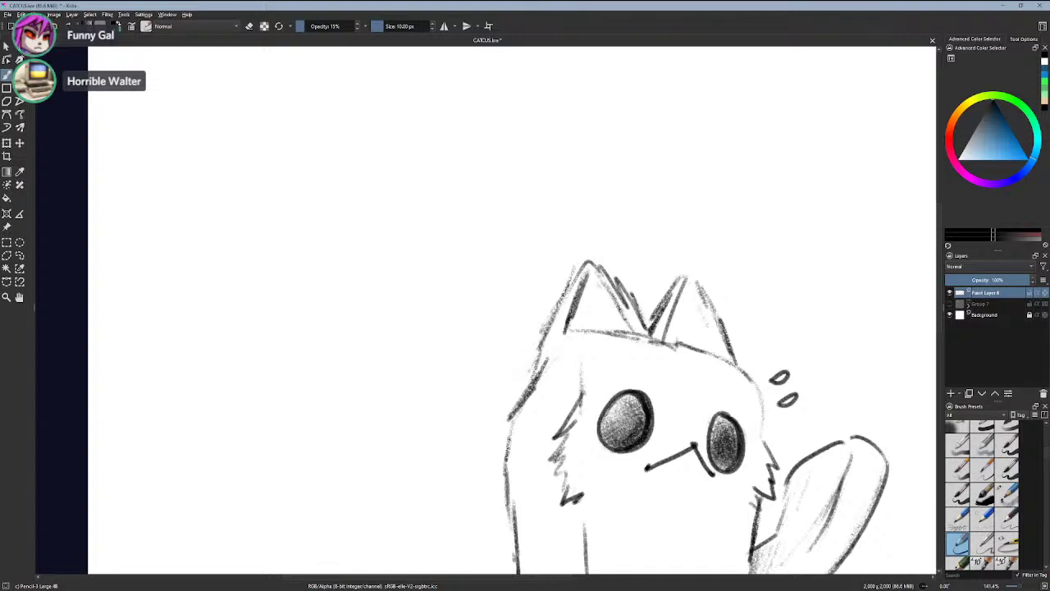
pyautogui.moveTo(699, 300); pyautogui.dragTo(709, 326)
pyautogui.moveTo(703, 310); pyautogui.dragTo(721, 356)
# - Draw short fur marks and light hatching inside both ears, and close the right-hand ear's pointed tip
pyautogui.moveTo(600, 297); pyautogui.dragTo(630, 318)
pyautogui.moveTo(610, 308)
pyautogui.mouseDown()
pyautogui.moveTo(630, 333)
pyautogui.moveTo(615, 306)
pyautogui.moveTo(615, 332)
pyautogui.mouseUp()
pyautogui.hotkey('ctrl', 'z')
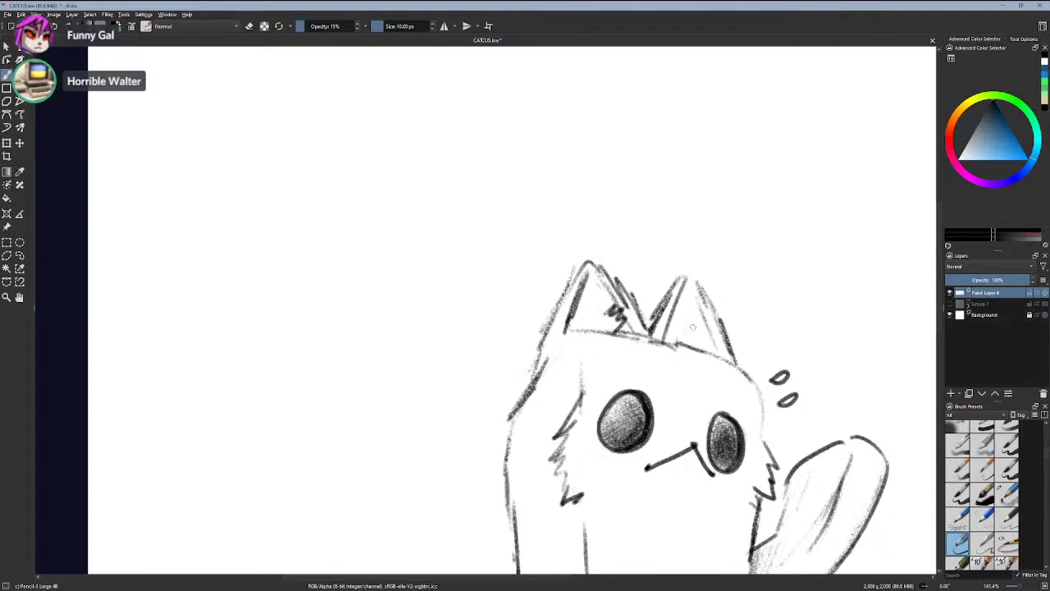
pyautogui.moveTo(693, 330)
pyautogui.mouseDown()
pyautogui.moveTo(706, 329)
pyautogui.moveTo(704, 346)
pyautogui.mouseUp()
pyautogui.hotkey('ctrl', 'z')
pyautogui.moveTo(592, 297); pyautogui.dragTo(595, 301)
pyautogui.moveTo(684, 277); pyautogui.dragTo(695, 282)
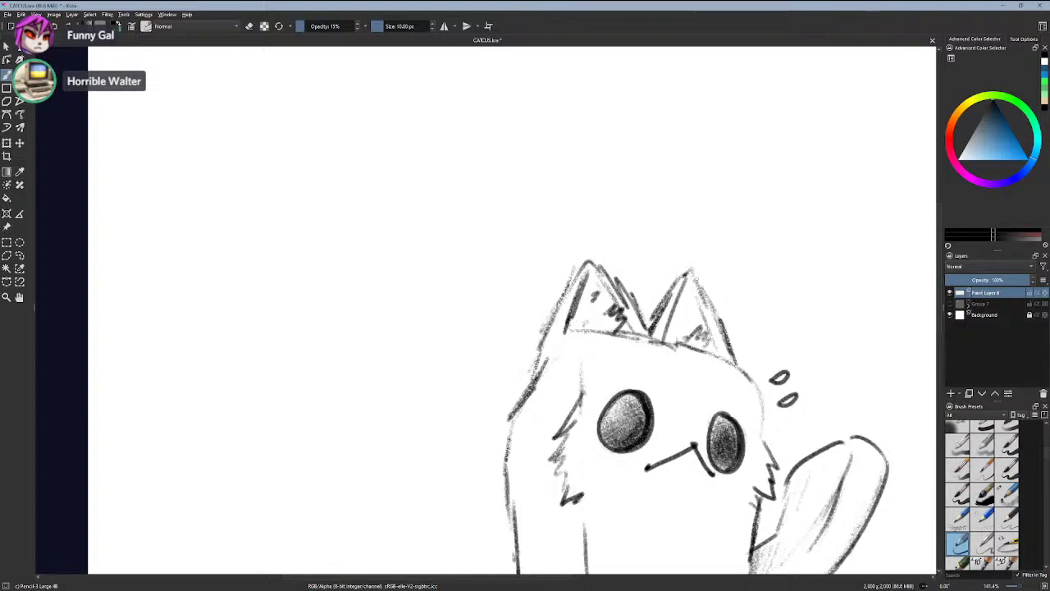
pyautogui.moveTo(594, 305); pyautogui.dragTo(583, 323)
pyautogui.moveTo(694, 308); pyautogui.dragTo(671, 339)
pyautogui.scroll(-1, 527, 328)
pyautogui.moveTo(522, 316); pyautogui.dragTo(476, 198)
pyautogui.scroll(2, 361, 208)
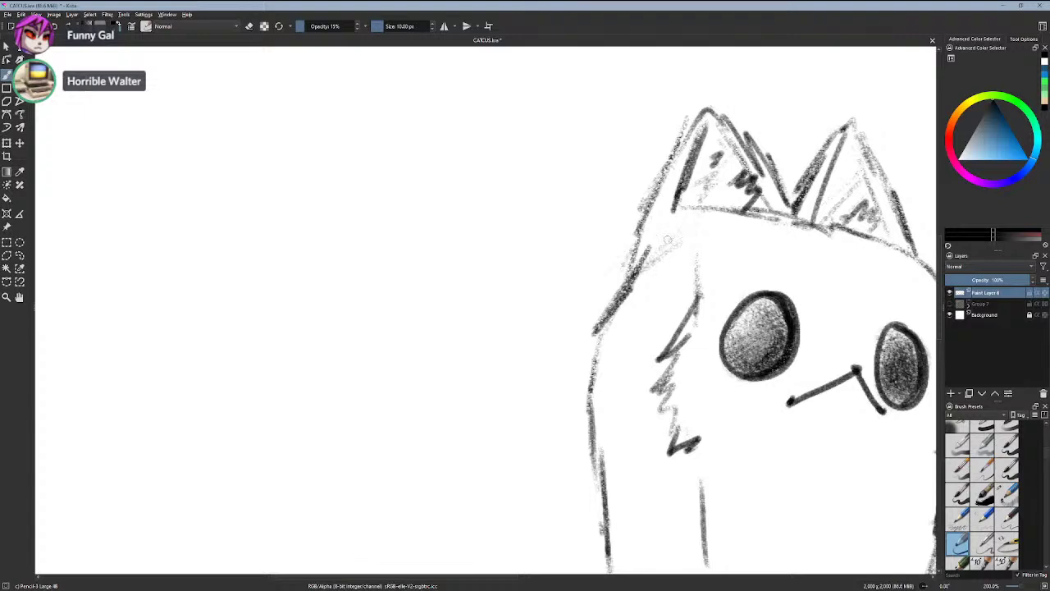
pyautogui.scroll(-3, 667, 239)
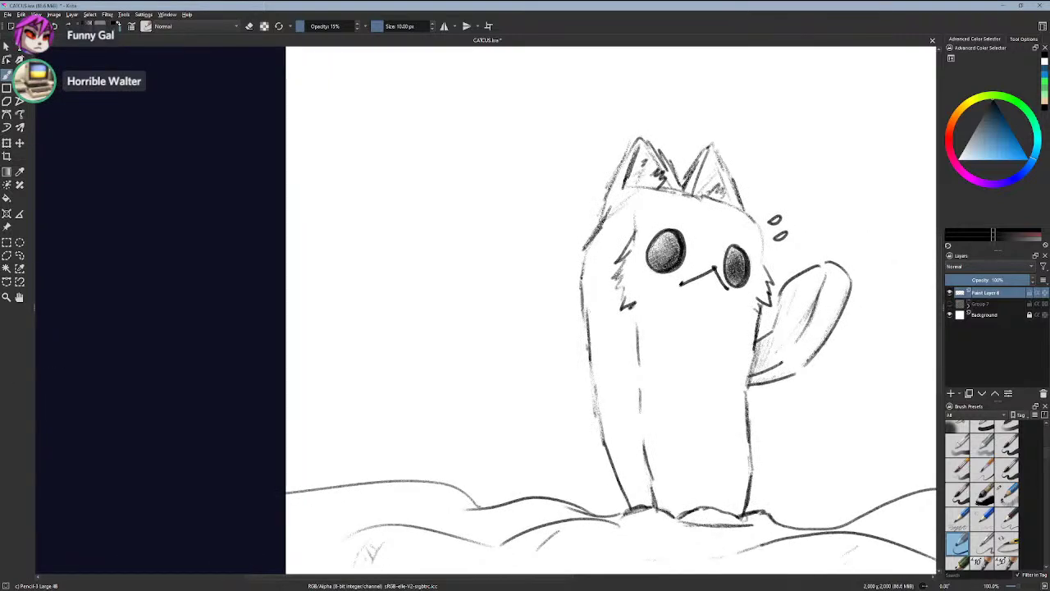
# - Switch to the Discord call, view the other participant's shared screen enlarged, and return to the drawing in Krita
pyautogui.hotkey('alt', 'Tab')
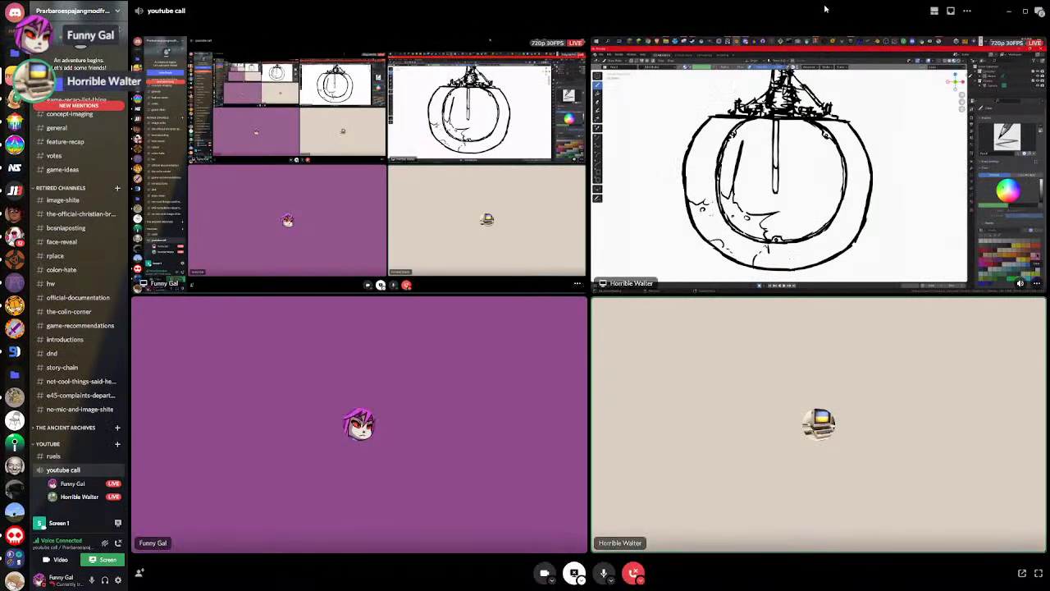
pyautogui.click(781, 176)
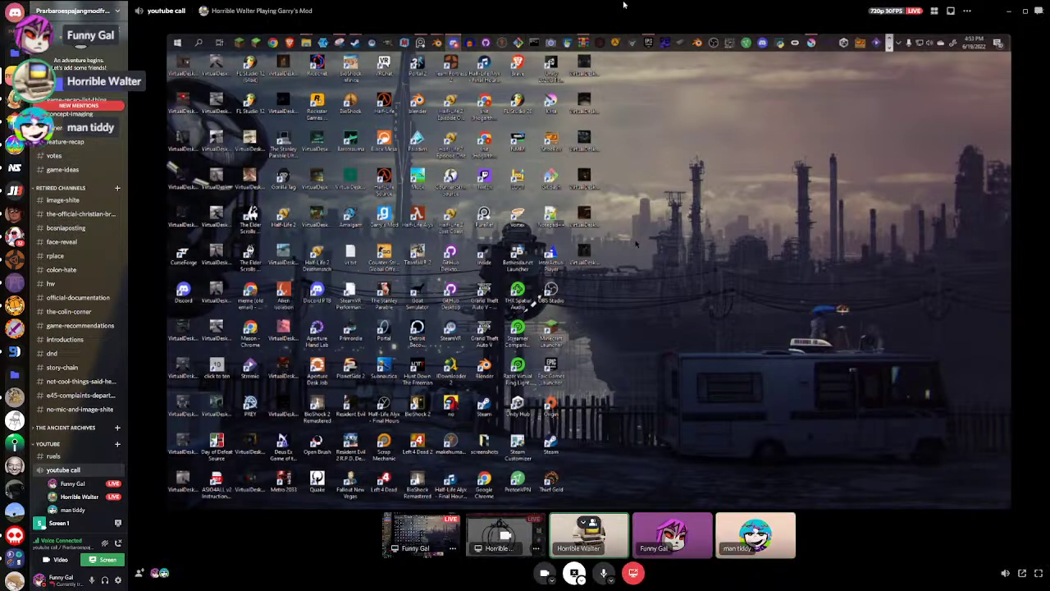
pyautogui.moveTo(625, 5); pyautogui.dragTo(0, 3)
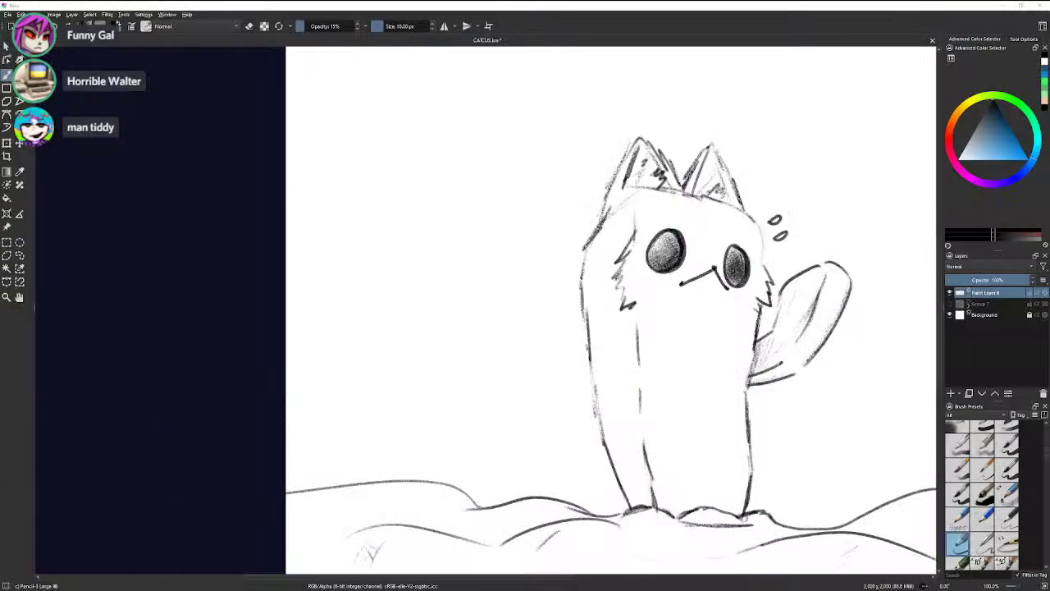
# - Show the rough sketch group again beneath the inked cat-cactus
pyautogui.moveTo(489, 354); pyautogui.dragTo(400, 301)
pyautogui.scroll(1, 630, 337)
pyautogui.moveTo(630, 337)
pyautogui.mouseDown()
pyautogui.moveTo(618, 382)
pyautogui.moveTo(595, 349)
pyautogui.moveTo(592, 363)
pyautogui.mouseUp()
pyautogui.scroll(-1, 596, 349)
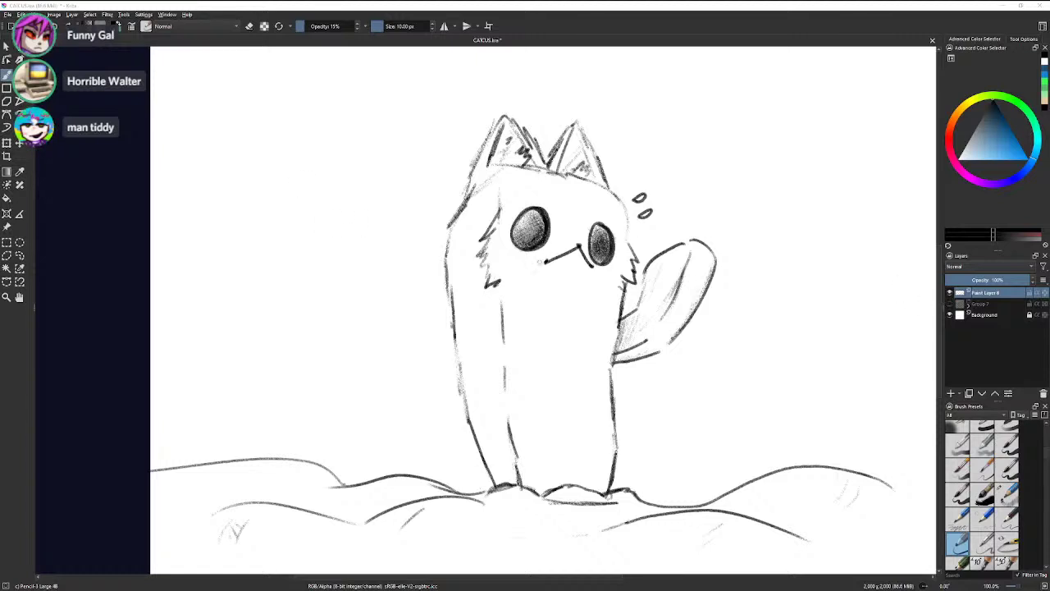
pyautogui.click(949, 304)
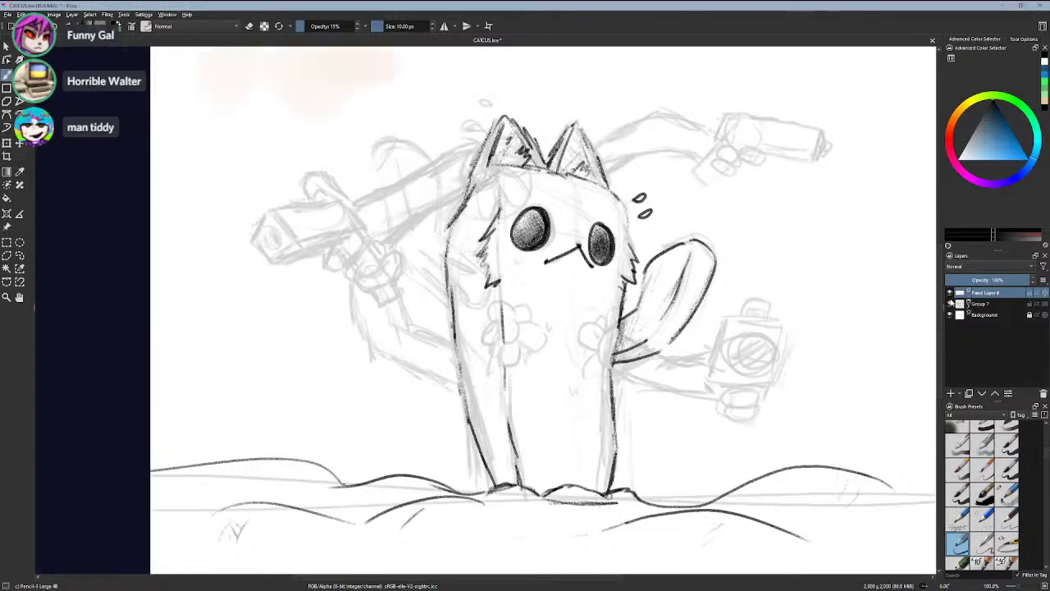
# - Examine the sketched arms, guns and flowers around the character, comparing the drawing with the sketch group hidden and shown
pyautogui.scroll(2, 246, 212)
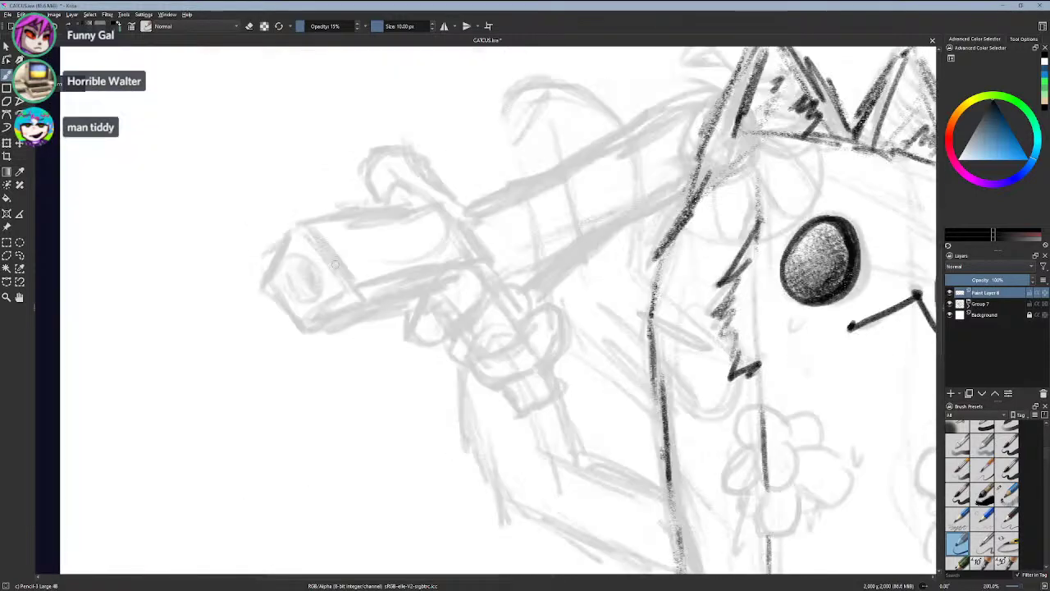
pyautogui.moveTo(311, 265); pyautogui.dragTo(106, 154)
pyautogui.scroll(-4, 106, 152)
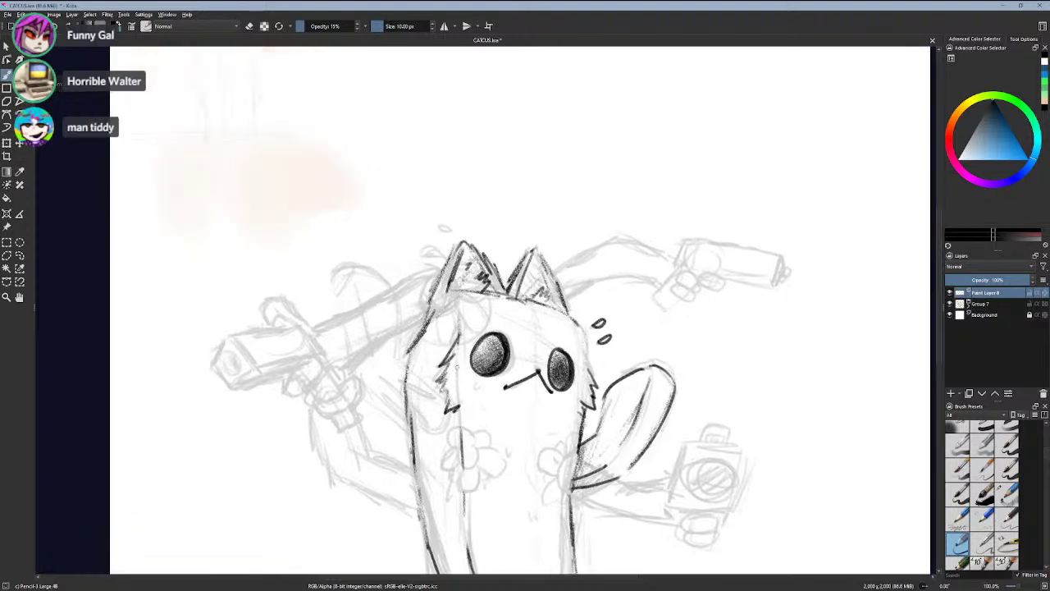
pyautogui.scroll(1, 851, 330)
pyautogui.moveTo(663, 339); pyautogui.dragTo(689, 199)
pyautogui.moveTo(667, 375); pyautogui.dragTo(848, 375)
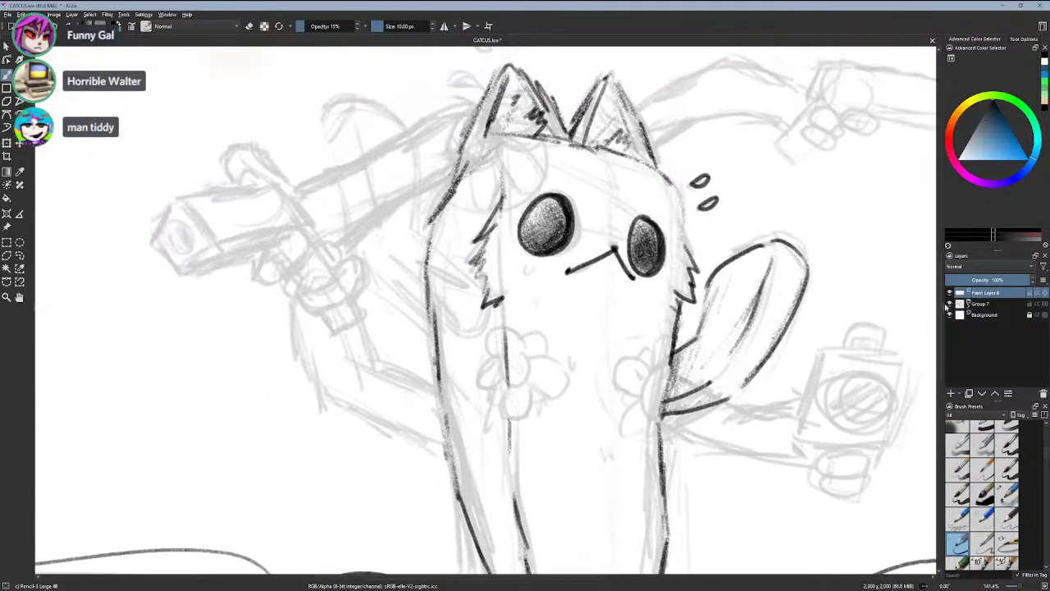
pyautogui.click(949, 304)
pyautogui.click(949, 303)
pyautogui.moveTo(543, 409); pyautogui.dragTo(618, 415)
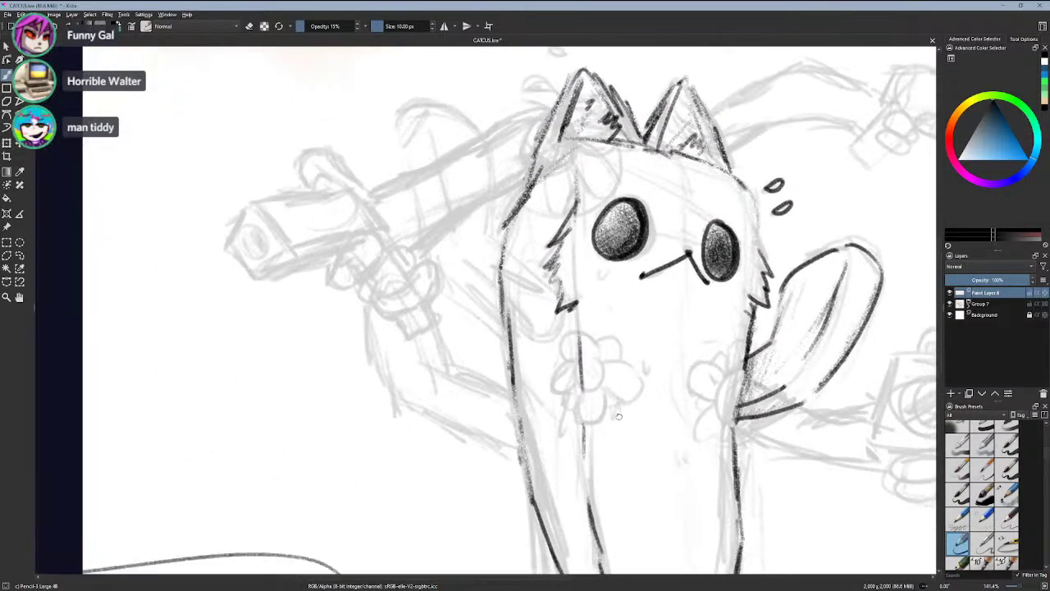
# - Expand the sketch group, check its uppermost layer by toggling its visibility, and hide Paint Layer 4 containing the weapons and flowers
pyautogui.click(968, 304)
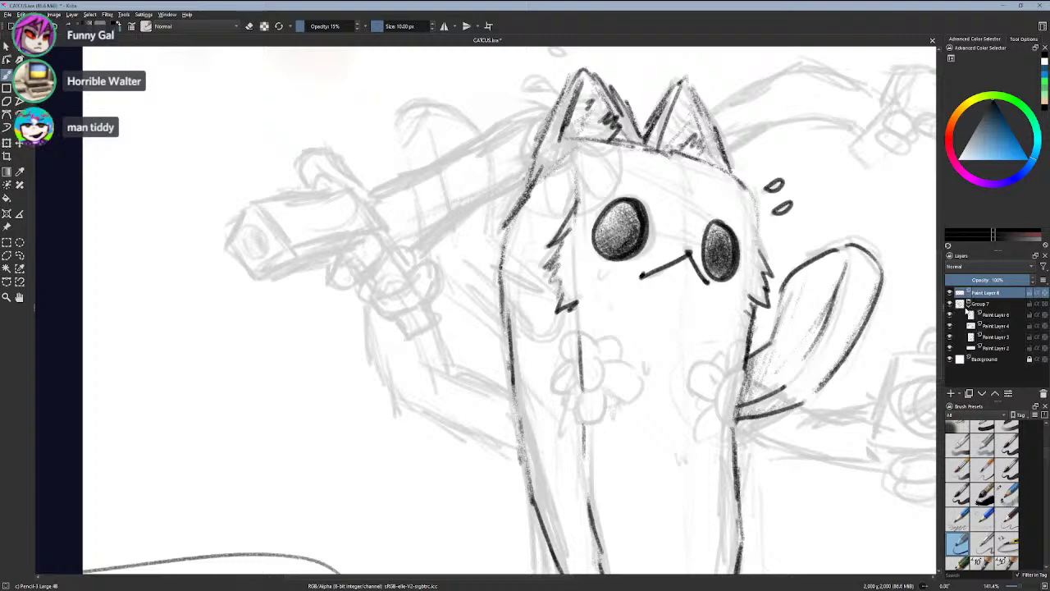
pyautogui.click(949, 316)
pyautogui.click(949, 315)
pyautogui.click(950, 316)
pyautogui.click(950, 316)
pyautogui.click(950, 327)
pyautogui.moveTo(543, 356); pyautogui.dragTo(621, 379)
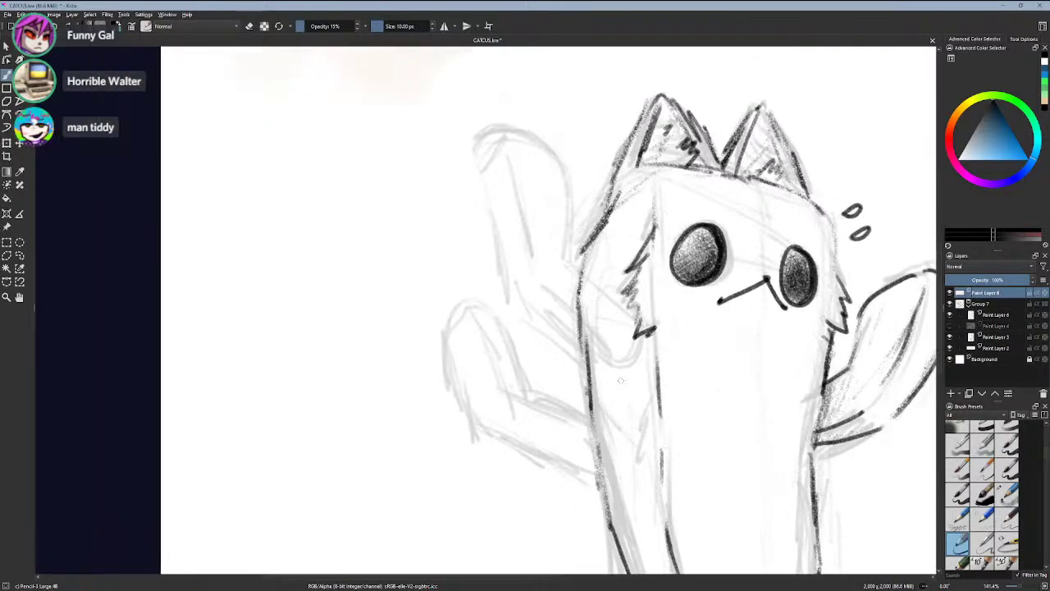
# - Ink the rounded tip of the lower left-hand cactus arm and its inner edge down to the elbow, redoing unsatisfactory strokes
pyautogui.scroll(1, 304, 305)
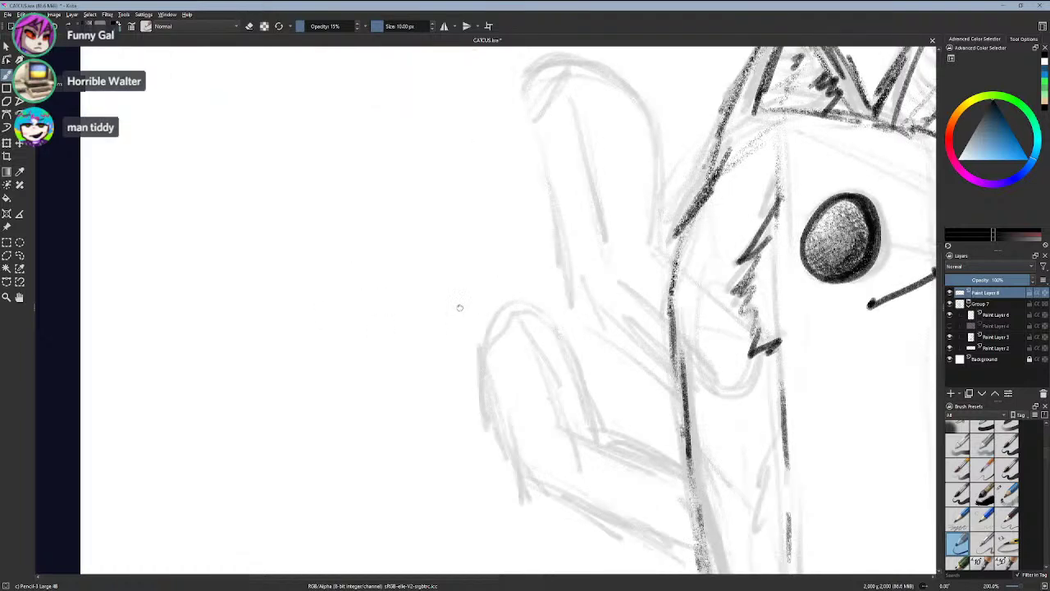
pyautogui.moveTo(459, 304); pyautogui.dragTo(275, 151)
pyautogui.moveTo(422, 294)
pyautogui.mouseDown()
pyautogui.moveTo(397, 215)
pyautogui.moveTo(380, 200)
pyautogui.moveTo(410, 285)
pyautogui.mouseUp()
pyautogui.hotkey('ctrl', 'z')
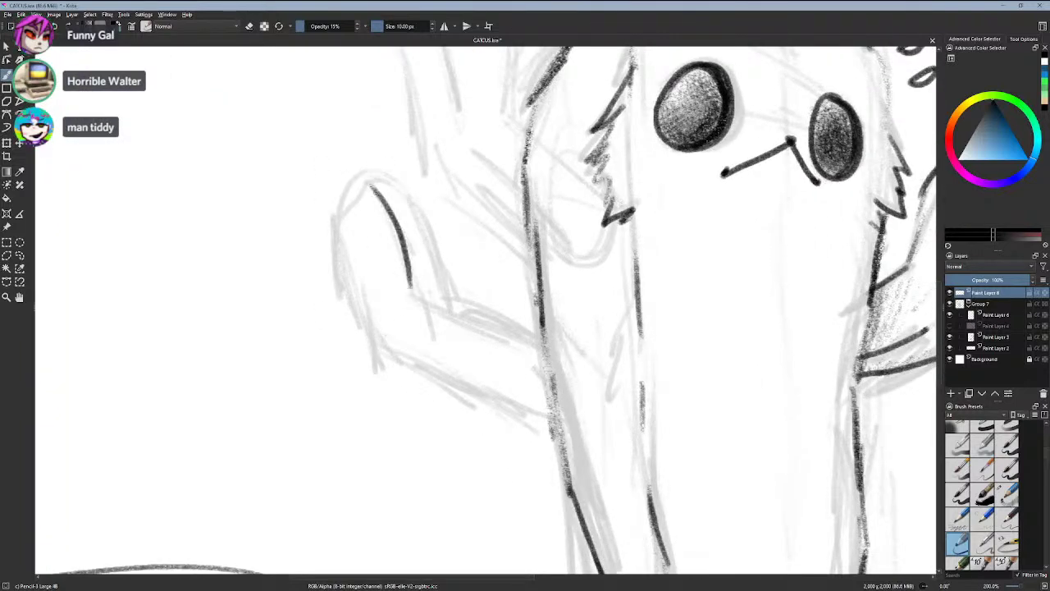
pyautogui.hotkey('ctrl', 'z')
pyautogui.moveTo(332, 220); pyautogui.dragTo(362, 182)
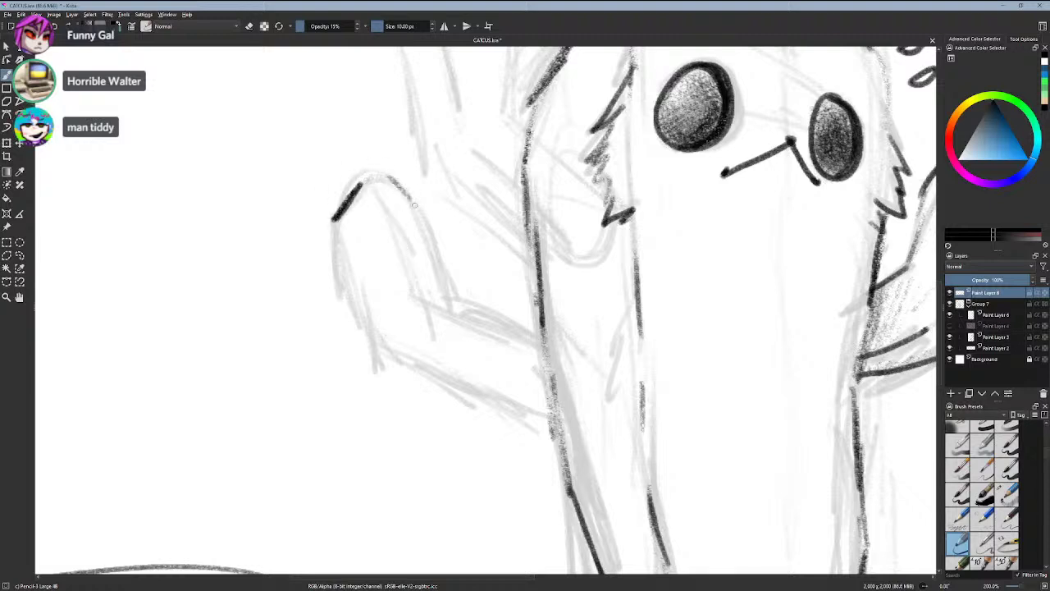
pyautogui.moveTo(414, 205)
pyautogui.mouseDown()
pyautogui.moveTo(388, 183)
pyautogui.moveTo(330, 227)
pyautogui.mouseUp()
pyautogui.hotkey('ctrl', 'z')
pyautogui.hotkey('ctrl', 'z')
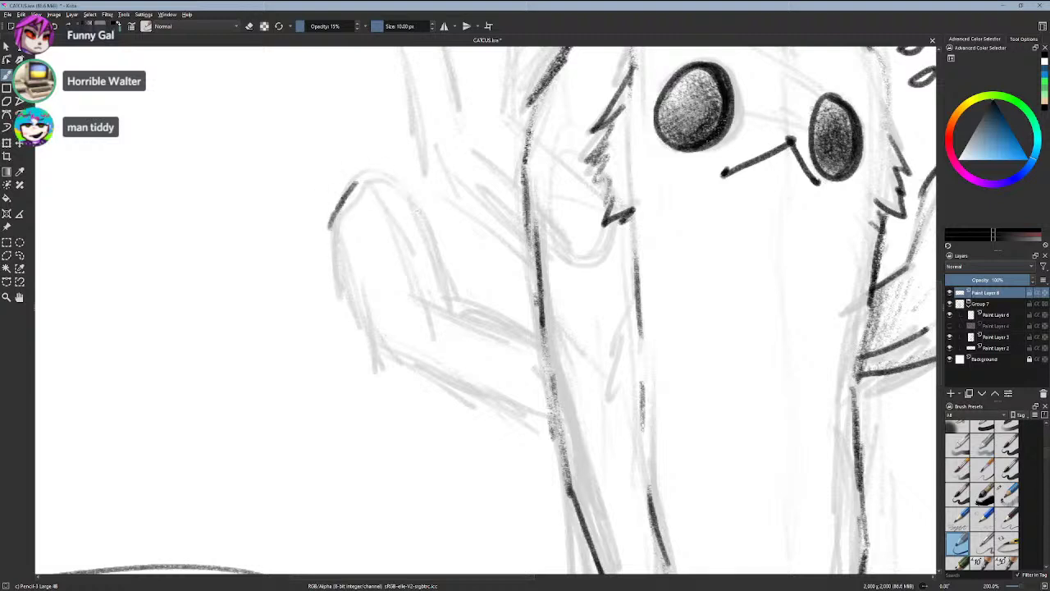
pyautogui.moveTo(354, 182)
pyautogui.mouseDown()
pyautogui.moveTo(392, 185)
pyautogui.moveTo(410, 203)
pyautogui.moveTo(443, 299)
pyautogui.mouseUp()
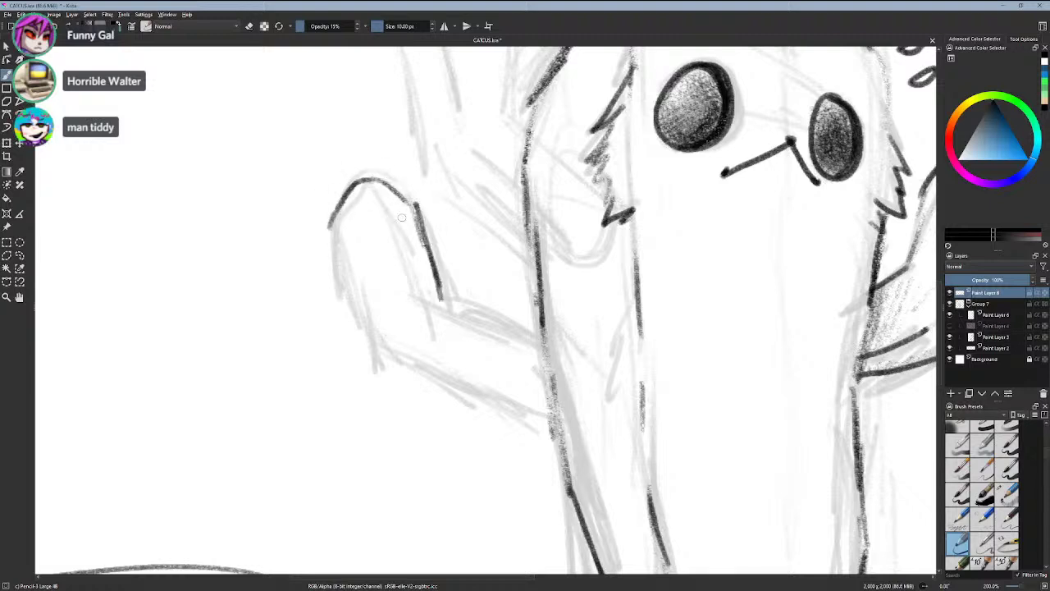
pyautogui.hotkey('ctrl', 'z')
pyautogui.hotkey('ctrl', 'z')
pyautogui.moveTo(408, 205); pyautogui.dragTo(442, 284)
pyautogui.moveTo(428, 248)
pyautogui.mouseDown()
pyautogui.moveTo(448, 299)
pyautogui.moveTo(543, 347)
pyautogui.mouseUp()
pyautogui.hotkey('ctrl', 'z')
pyautogui.moveTo(447, 298); pyautogui.dragTo(551, 329)
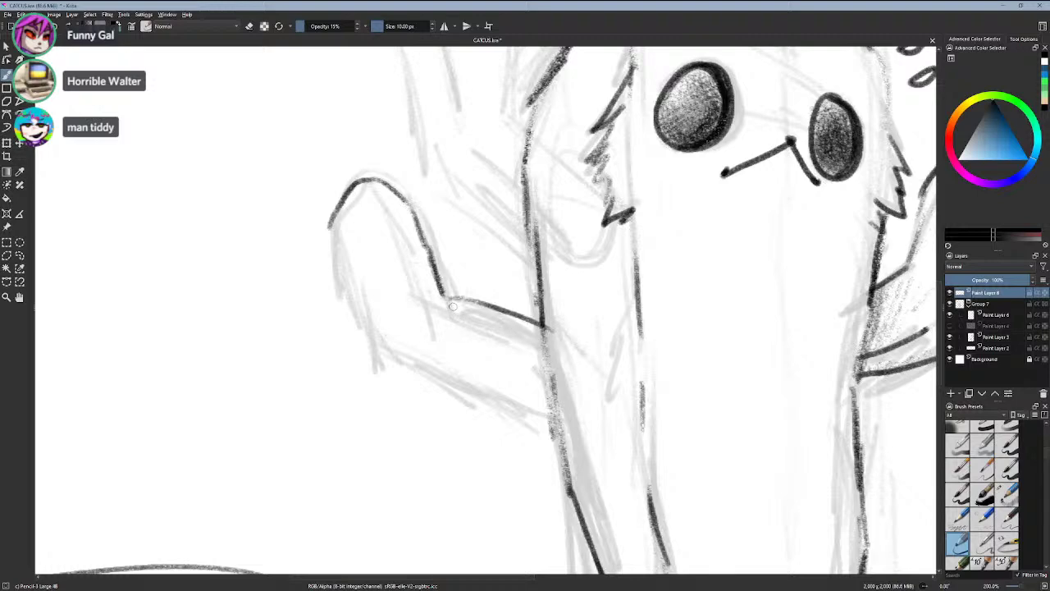
pyautogui.hotkey('ctrl', 'z')
pyautogui.moveTo(447, 294); pyautogui.dragTo(544, 350)
pyautogui.hotkey('ctrl', 'z')
# - Ink the arm's inner ridge line and the two upper forearm lines running from the elbow to the body
pyautogui.moveTo(371, 182); pyautogui.dragTo(412, 275)
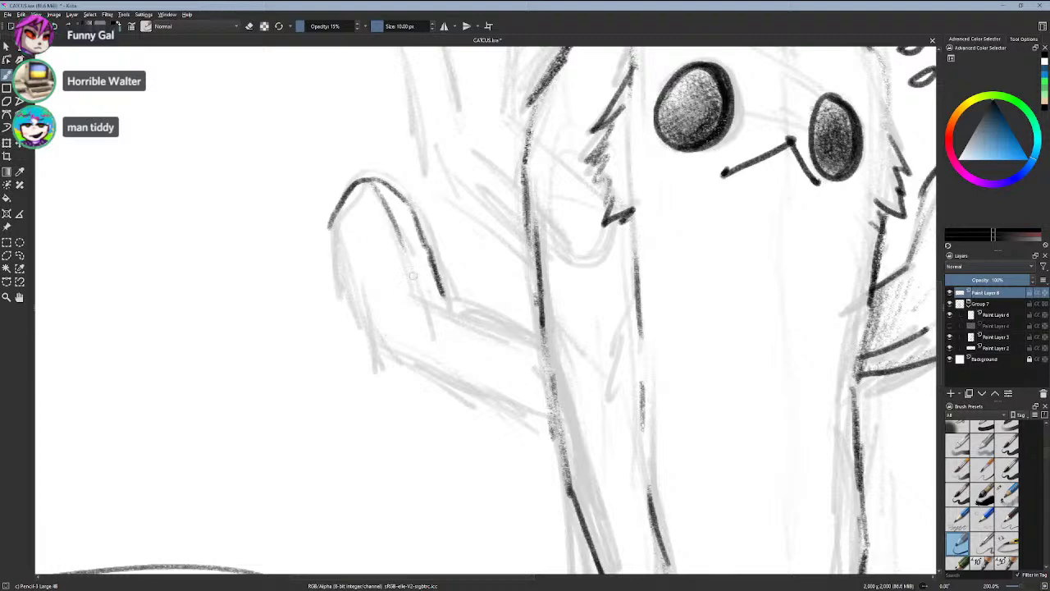
pyautogui.moveTo(381, 199)
pyautogui.mouseDown()
pyautogui.moveTo(413, 298)
pyautogui.moveTo(539, 352)
pyautogui.mouseUp()
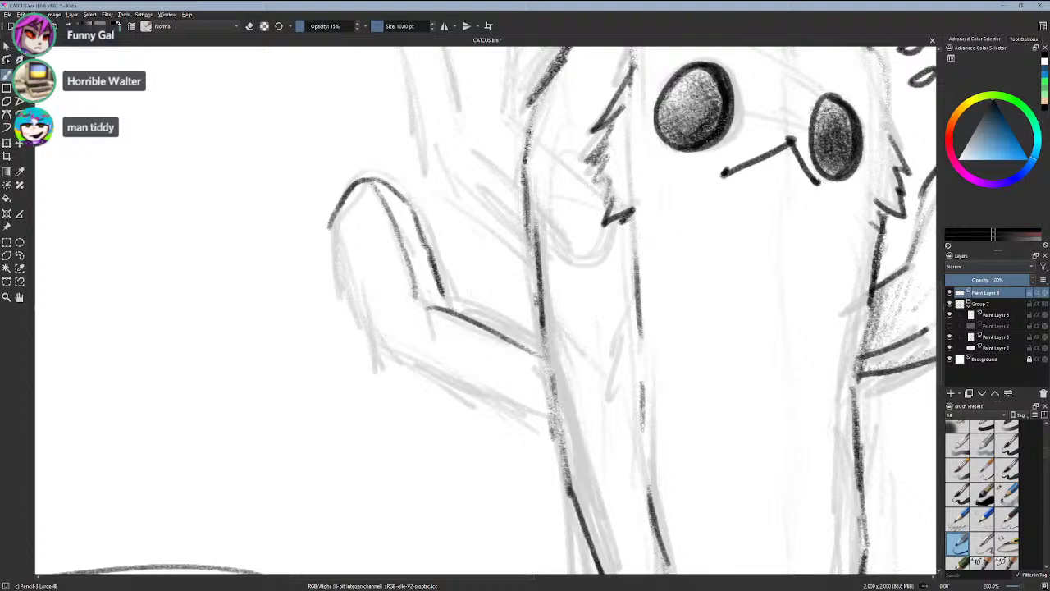
pyautogui.moveTo(425, 305); pyautogui.dragTo(533, 352)
pyautogui.hotkey('ctrl', 'z')
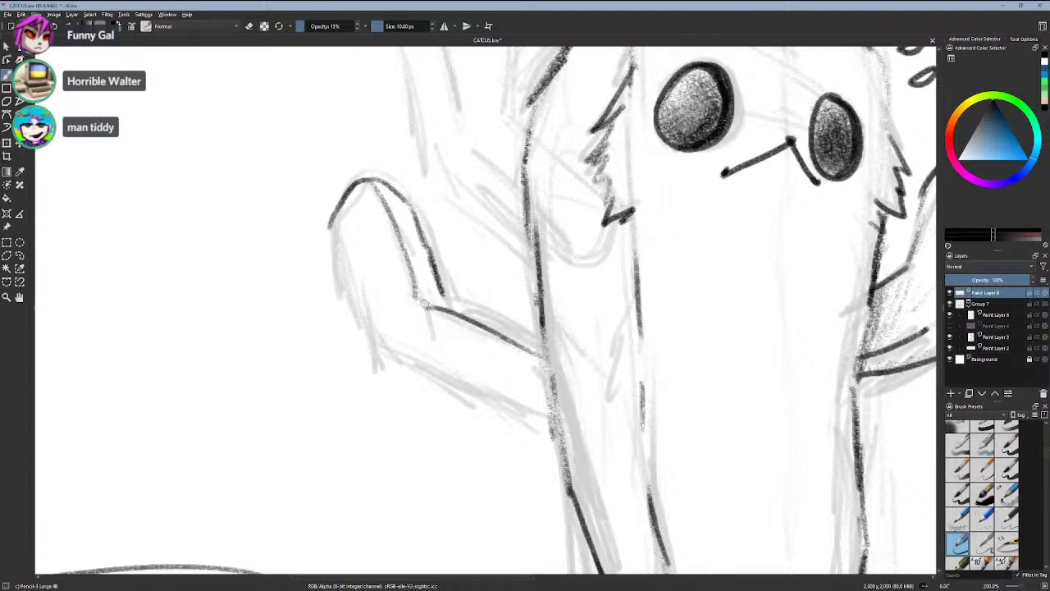
pyautogui.moveTo(428, 306); pyautogui.dragTo(517, 330)
pyautogui.moveTo(445, 293); pyautogui.dragTo(543, 333)
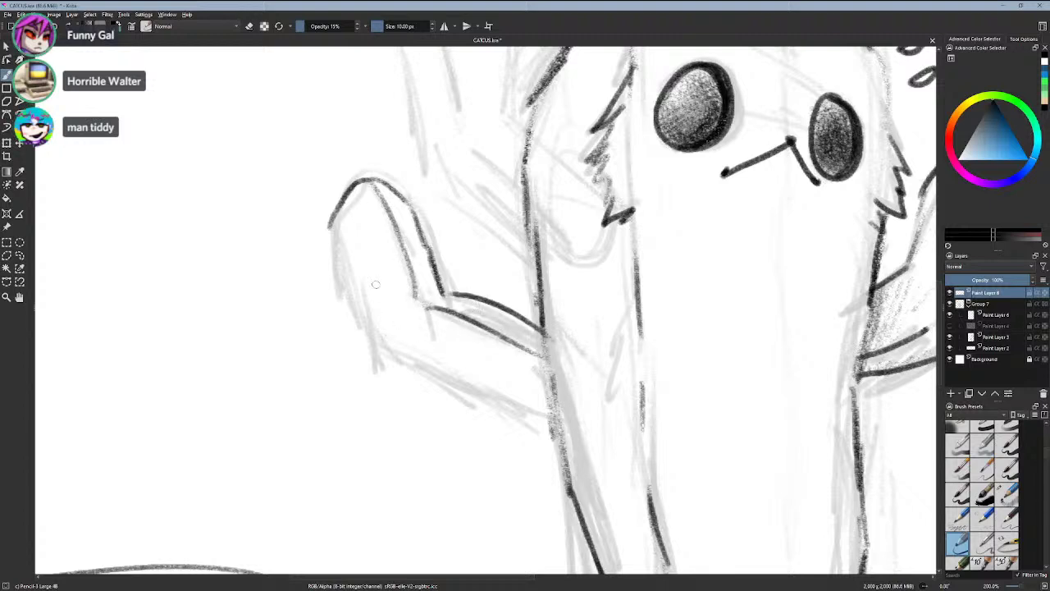
# - Ink the arm's outer edge from its tip to the elbow and its underside across to the body
pyautogui.moveTo(328, 223); pyautogui.dragTo(353, 361)
pyautogui.hotkey('ctrl', 'z')
pyautogui.moveTo(328, 225)
pyautogui.mouseDown()
pyautogui.moveTo(366, 357)
pyautogui.moveTo(502, 419)
pyautogui.mouseUp()
pyautogui.hotkey('ctrl', 'z')
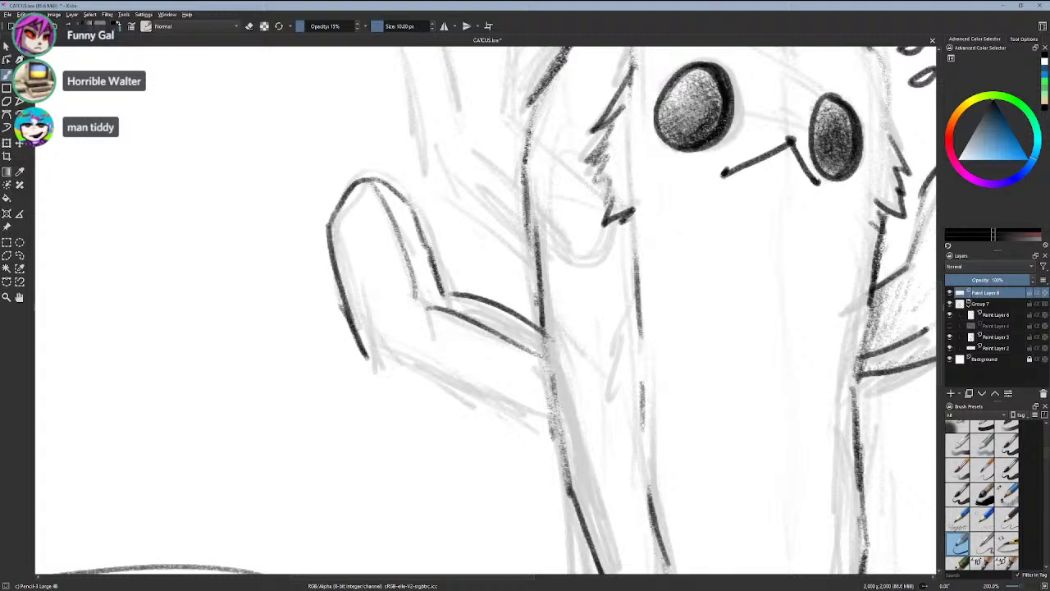
pyautogui.moveTo(361, 351)
pyautogui.mouseDown()
pyautogui.moveTo(443, 387)
pyautogui.moveTo(544, 403)
pyautogui.mouseUp()
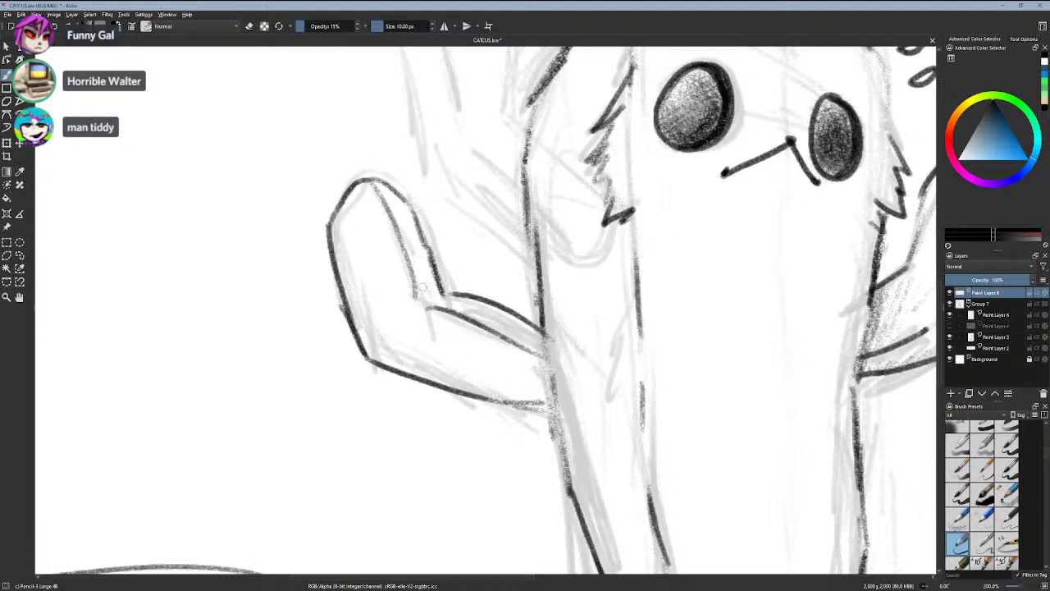
# - Darken the arm's tip and inner ridge line, and join the lines at the inside of the elbow
pyautogui.moveTo(424, 294); pyautogui.dragTo(369, 169)
pyautogui.moveTo(378, 189); pyautogui.dragTo(423, 292)
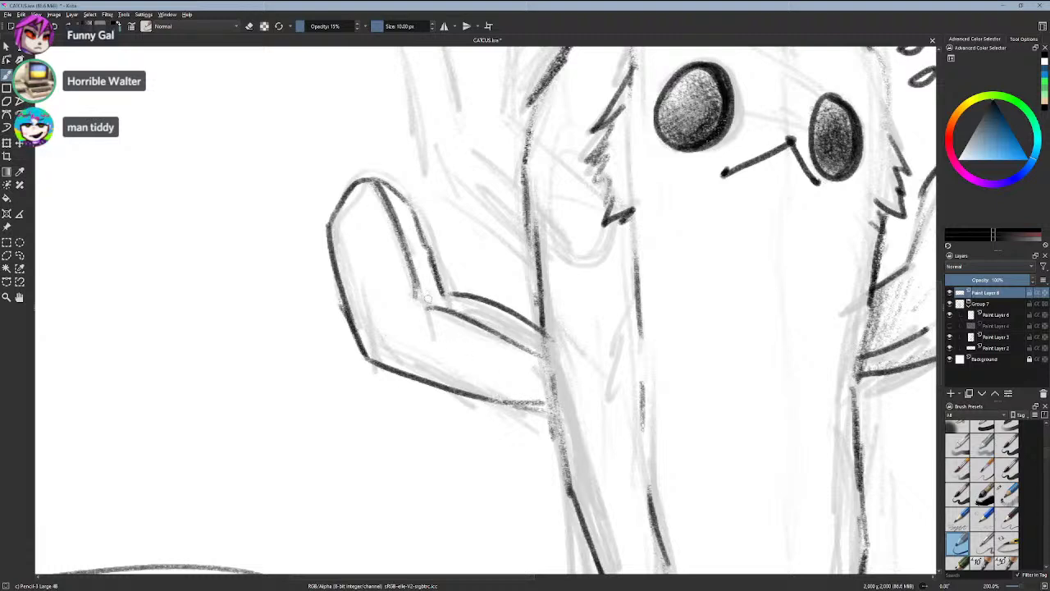
pyautogui.moveTo(324, 222)
pyautogui.mouseDown()
pyautogui.moveTo(373, 183)
pyautogui.moveTo(322, 218)
pyautogui.mouseUp()
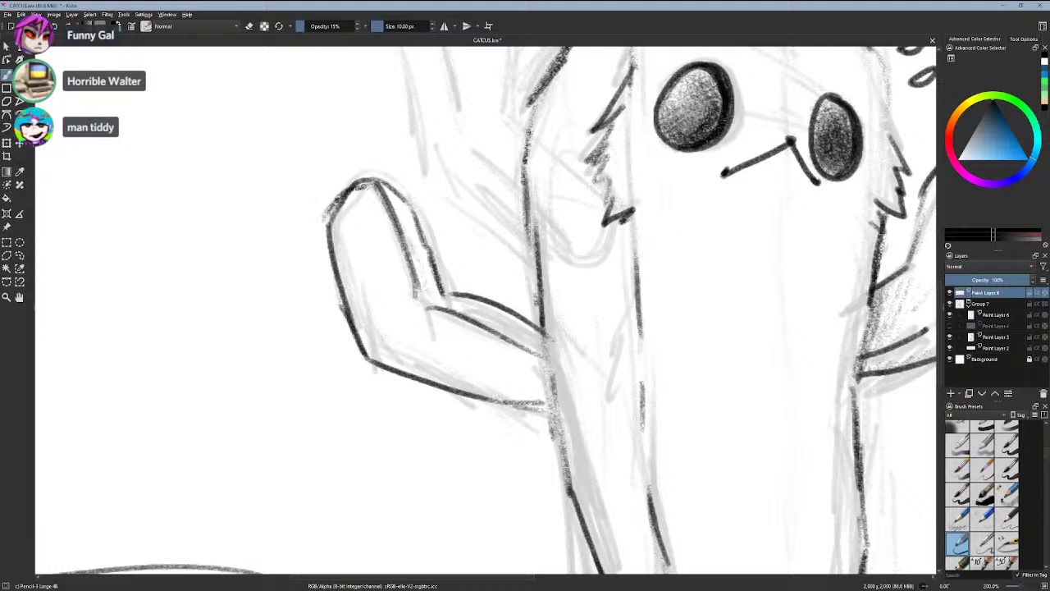
pyautogui.moveTo(382, 189)
pyautogui.mouseDown()
pyautogui.moveTo(423, 219)
pyautogui.moveTo(439, 281)
pyautogui.moveTo(421, 306)
pyautogui.moveTo(453, 296)
pyautogui.moveTo(427, 294)
pyautogui.mouseUp()
pyautogui.hotkey('ctrl', 'z')
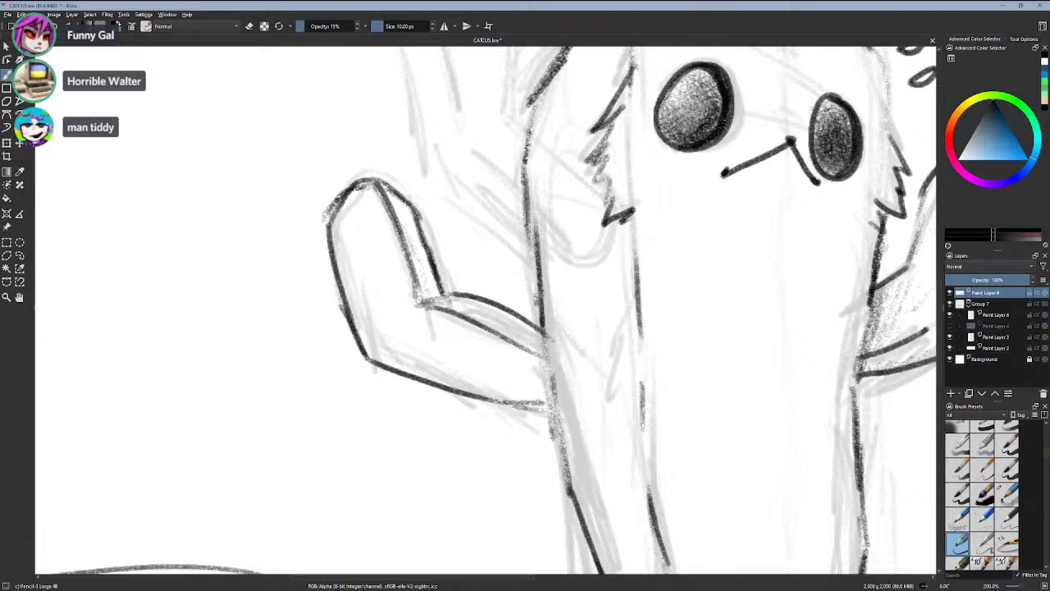
pyautogui.scroll(-4, 423, 327)
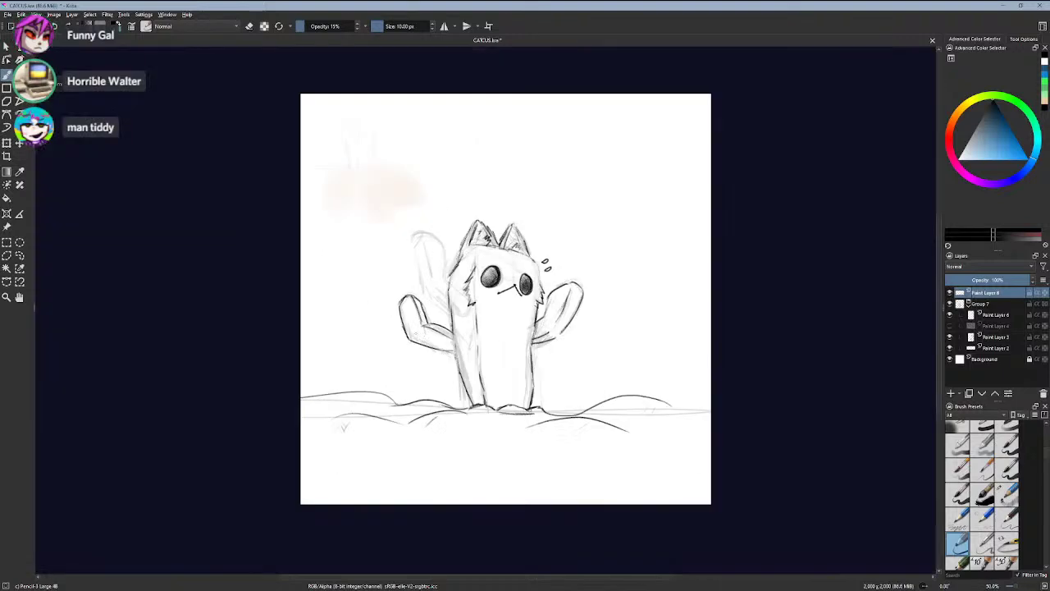
pyautogui.scroll(3, 419, 332)
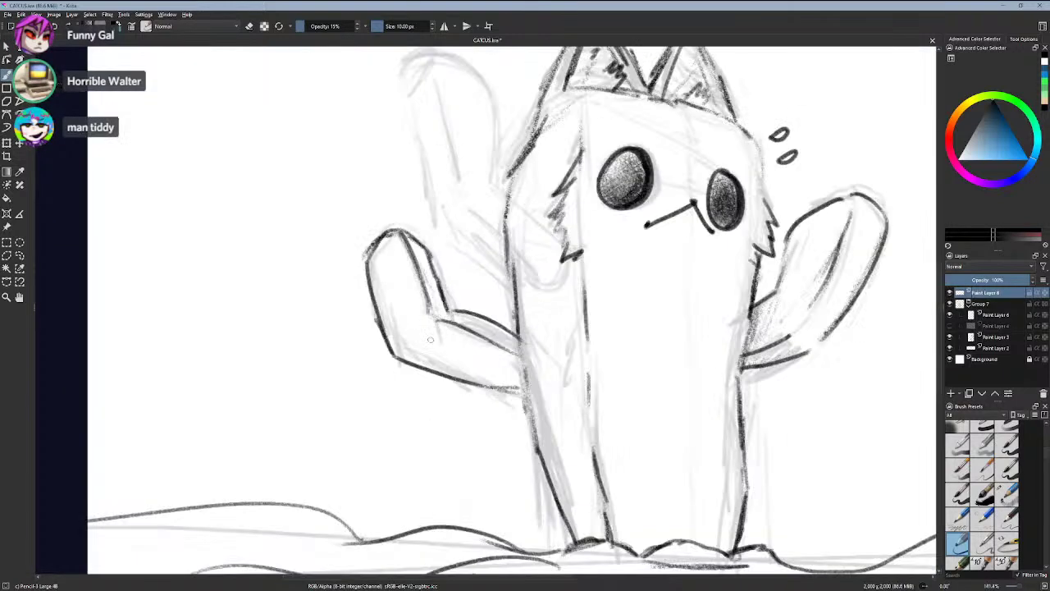
# - Undo the ink on the lower left-hand cactus arm's outline and ridge lines, back to its rounded tip
pyautogui.hotkey('ctrl', 'z')
pyautogui.hotkey('ctrl', 'z')
pyautogui.hotkey('ctrl', 'z')
pyautogui.hotkey('ctrl', 'z')
pyautogui.hotkey('ctrl', 'z')
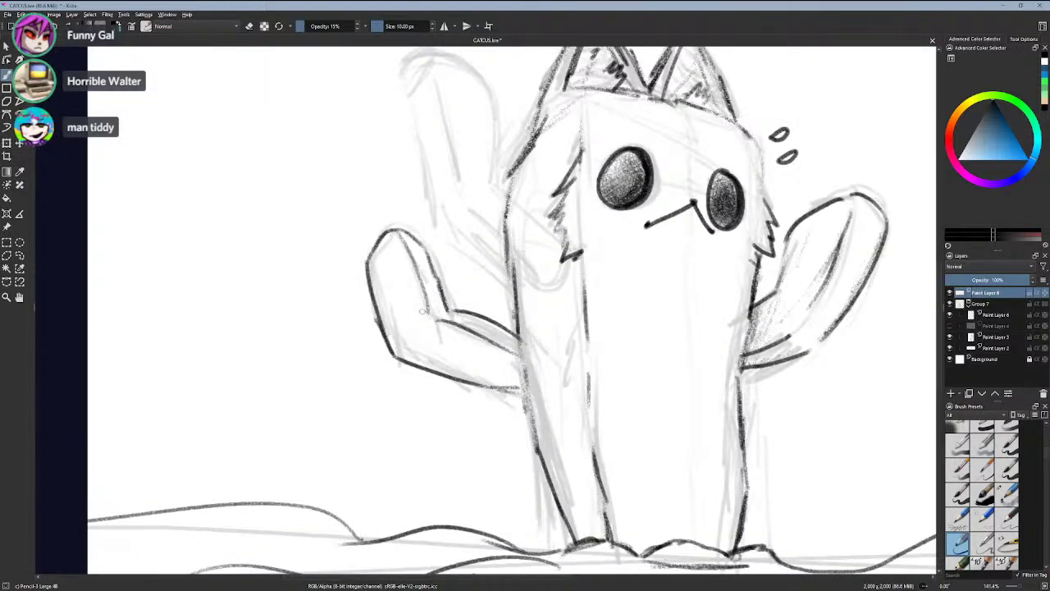
pyautogui.hotkey('ctrl', 'z')
pyautogui.hotkey('ctrl', 'z')
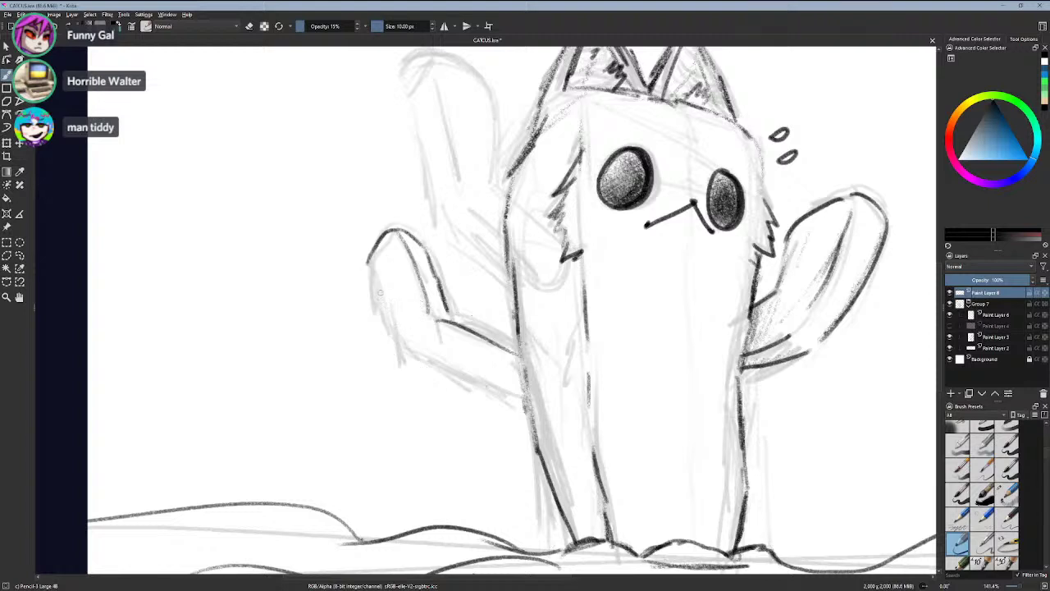
pyautogui.hotkey('ctrl', 'z')
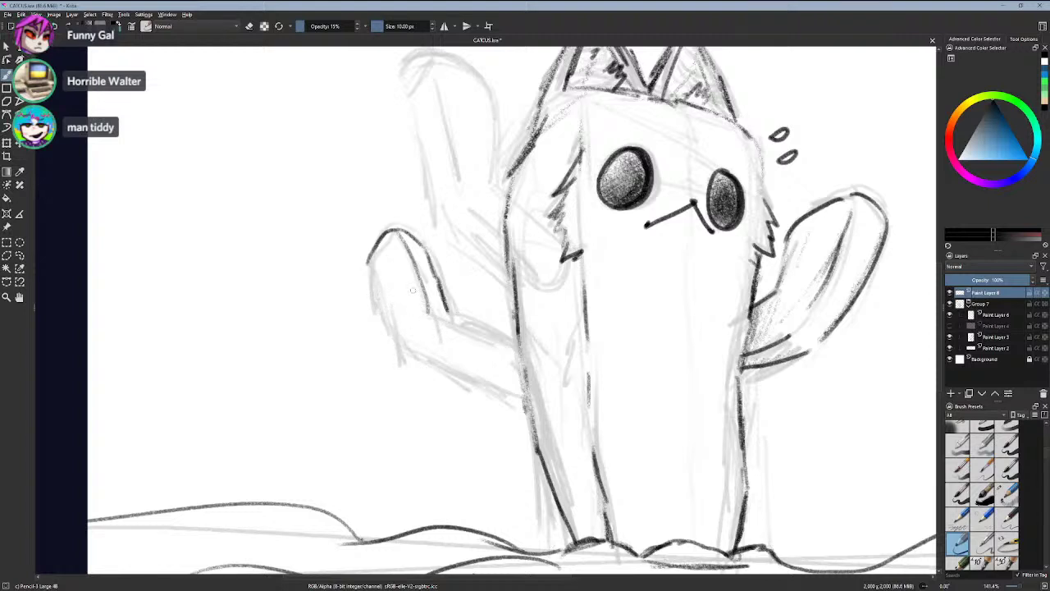
pyautogui.hotkey('ctrl', 'z')
pyautogui.hotkey('ctrl', 'z')
pyautogui.hotkey('ctrl', 'z')
pyautogui.hotkey('ctrl', 'z')
pyautogui.hotkey('ctrl', 'z')
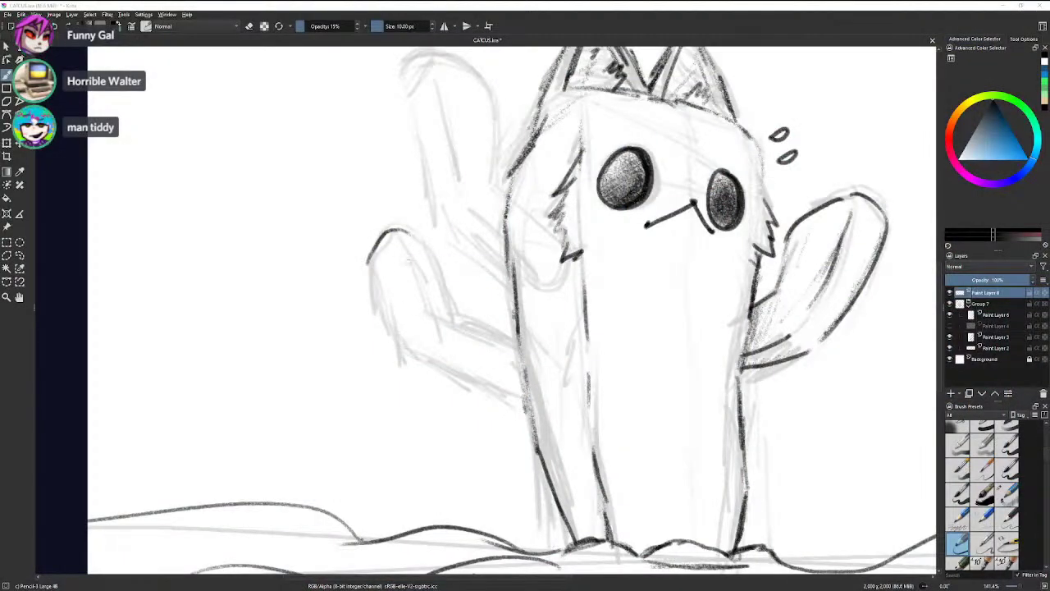
# - Try to ink the lower arm's outer edge, its inner edge from the tip to the elbow, and the ridge between them
pyautogui.moveTo(368, 262)
pyautogui.mouseDown()
pyautogui.moveTo(391, 235)
pyautogui.moveTo(411, 232)
pyautogui.moveTo(427, 250)
pyautogui.moveTo(371, 269)
pyautogui.moveTo(379, 320)
pyautogui.moveTo(401, 341)
pyautogui.moveTo(371, 282)
pyautogui.mouseUp()
pyautogui.hotkey('ctrl', 'z')
pyautogui.hotkey('ctrl', 'z')
pyautogui.hotkey('ctrl', 'z')
pyautogui.moveTo(422, 243); pyautogui.dragTo(446, 305)
pyautogui.hotkey('ctrl', 'z')
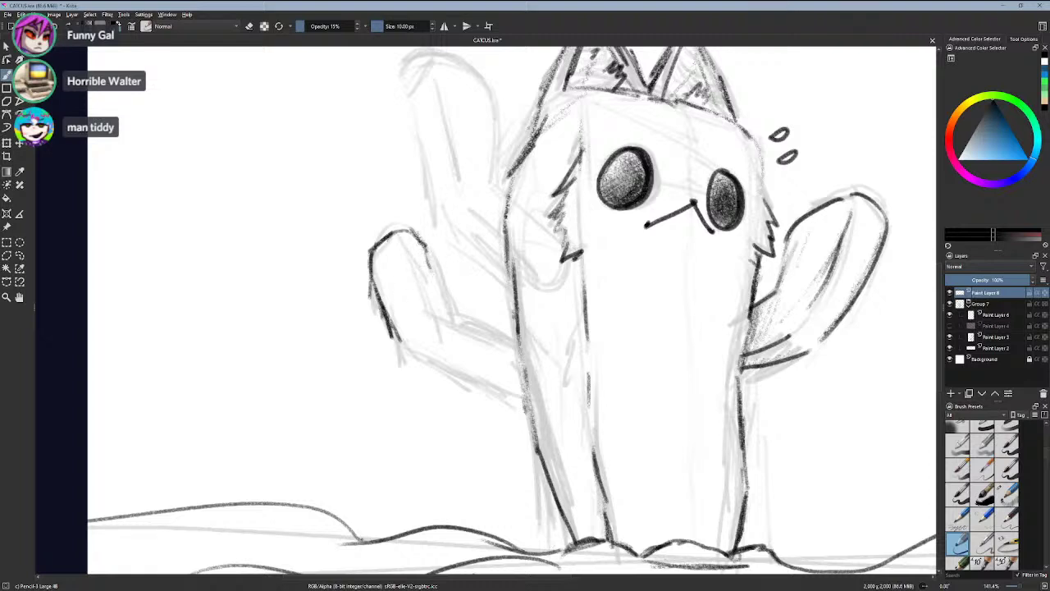
pyautogui.moveTo(419, 242); pyautogui.dragTo(448, 314)
pyautogui.hotkey('ctrl', 'z')
pyautogui.moveTo(427, 256); pyautogui.dragTo(447, 317)
pyautogui.moveTo(413, 237); pyautogui.dragTo(446, 302)
pyautogui.moveTo(399, 242); pyautogui.dragTo(426, 307)
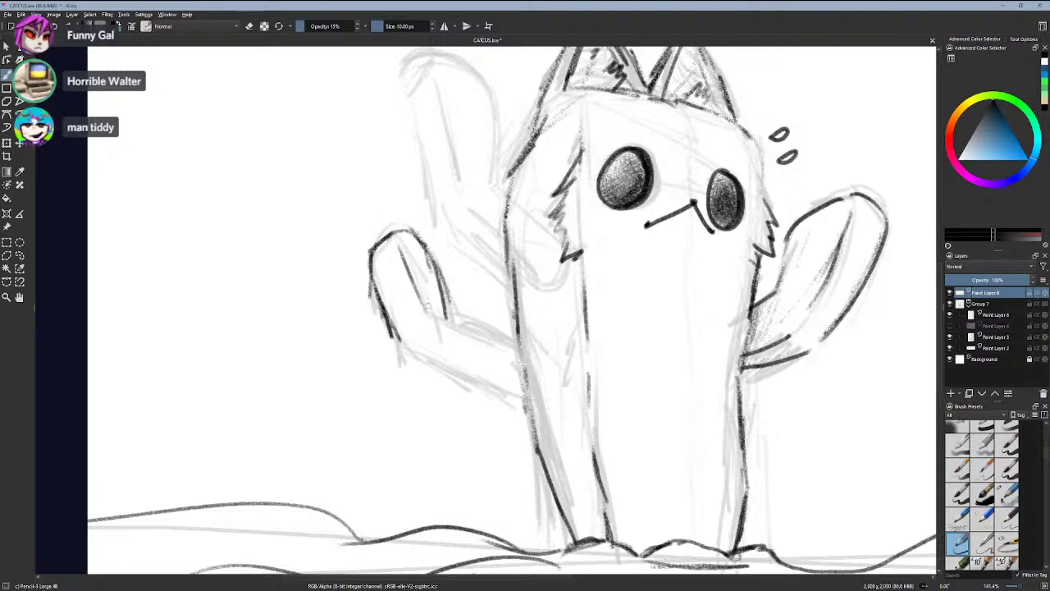
# - Try several versions of the ridge line running from the lower arm's tip to its elbow, undoing them
pyautogui.moveTo(402, 248); pyautogui.dragTo(429, 312)
pyautogui.hotkey('ctrl', 'z')
pyautogui.hotkey('ctrl', 'z')
pyautogui.moveTo(400, 245); pyautogui.dragTo(429, 304)
pyautogui.moveTo(400, 239); pyautogui.dragTo(433, 321)
pyautogui.hotkey('ctrl', 'z')
pyautogui.moveTo(398, 240)
pyautogui.mouseDown()
pyautogui.moveTo(422, 306)
pyautogui.moveTo(406, 299)
pyautogui.moveTo(515, 368)
pyautogui.mouseUp()
pyautogui.hotkey('ctrl', 'z')
pyautogui.hotkey('ctrl', 'z')
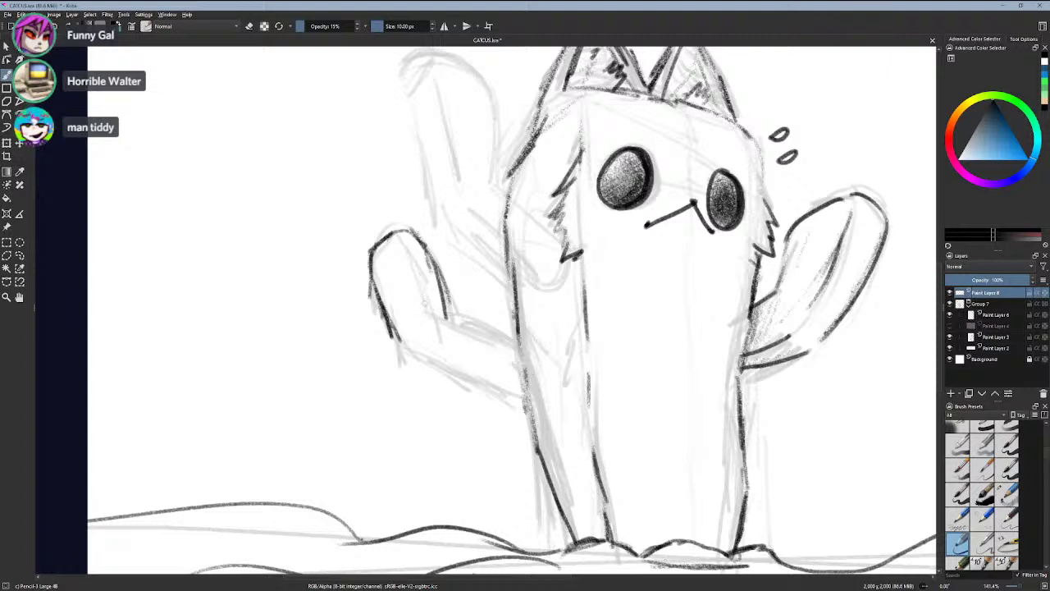
# - Undo all remaining ink on the lower left-hand arm, including its tip, back to the rough sketch
pyautogui.hotkey('ctrl', 'z')
pyautogui.hotkey('ctrl', 'z')
pyautogui.hotkey('ctrl', 'z')
pyautogui.hotkey('ctrl', 'z')
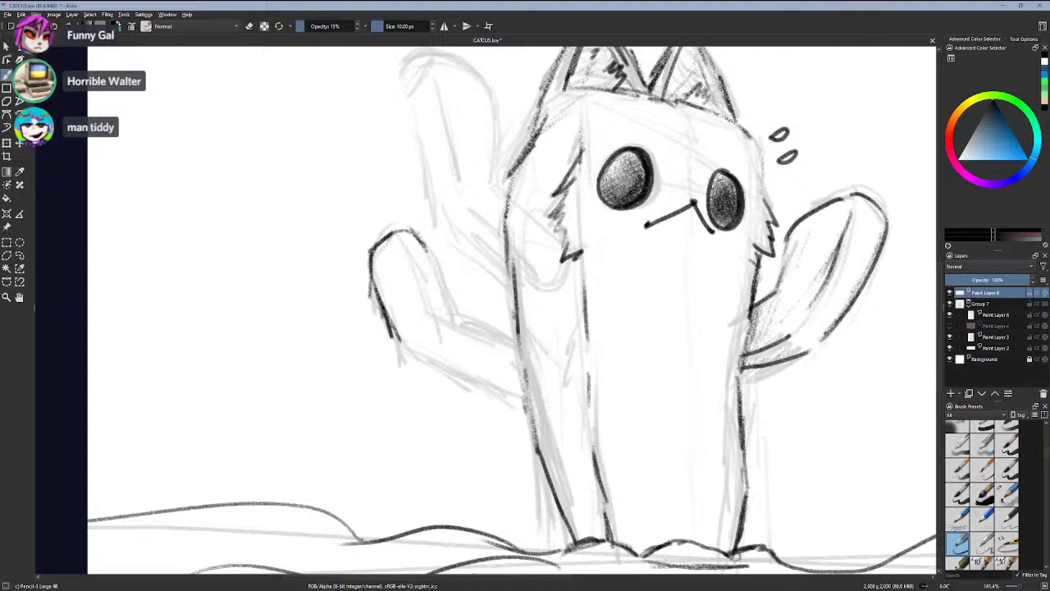
pyautogui.hotkey('ctrl', 'z')
pyautogui.hotkey('ctrl', 'z')
pyautogui.hotkey('ctrl', 'z')
pyautogui.hotkey('ctrl', 'z')
pyautogui.hotkey('ctrl', 'z')
pyautogui.hotkey('ctrl', 'z')
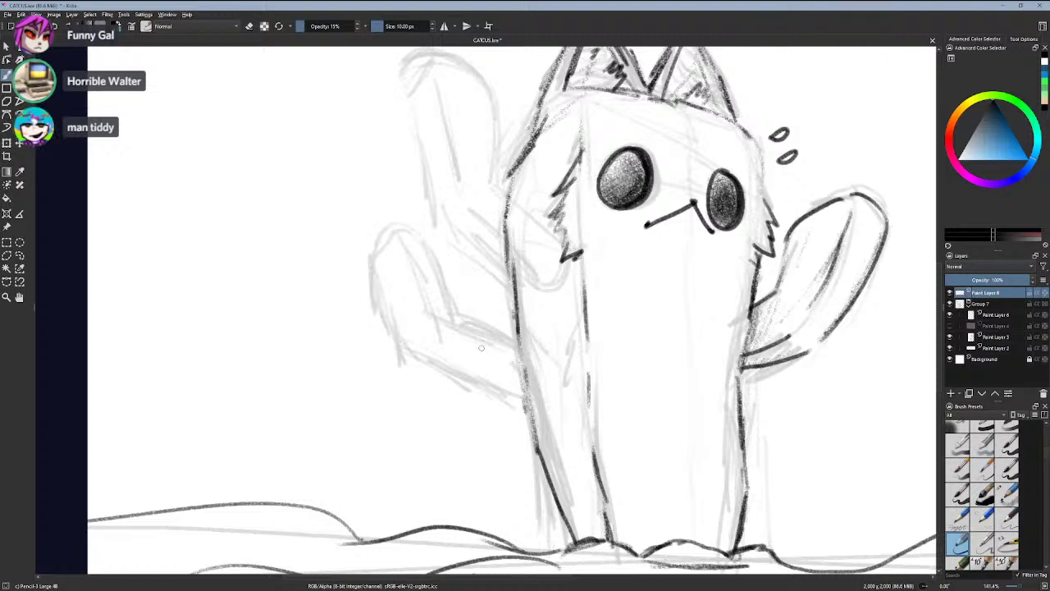
# - Ink the forearm's upper line, ridge and underside where the lower left-hand arm meets the body, redoing unsatisfactory strokes
pyautogui.moveTo(474, 317); pyautogui.dragTo(520, 339)
pyautogui.moveTo(490, 379); pyautogui.dragTo(522, 388)
pyautogui.hotkey('ctrl', 'z')
pyautogui.hotkey('ctrl', 'z')
pyautogui.moveTo(436, 361); pyautogui.dragTo(503, 392)
pyautogui.hotkey('ctrl', 'z')
pyautogui.moveTo(443, 366); pyautogui.dragTo(513, 387)
pyautogui.hotkey('ctrl', 'z')
pyautogui.moveTo(443, 362); pyautogui.dragTo(509, 379)
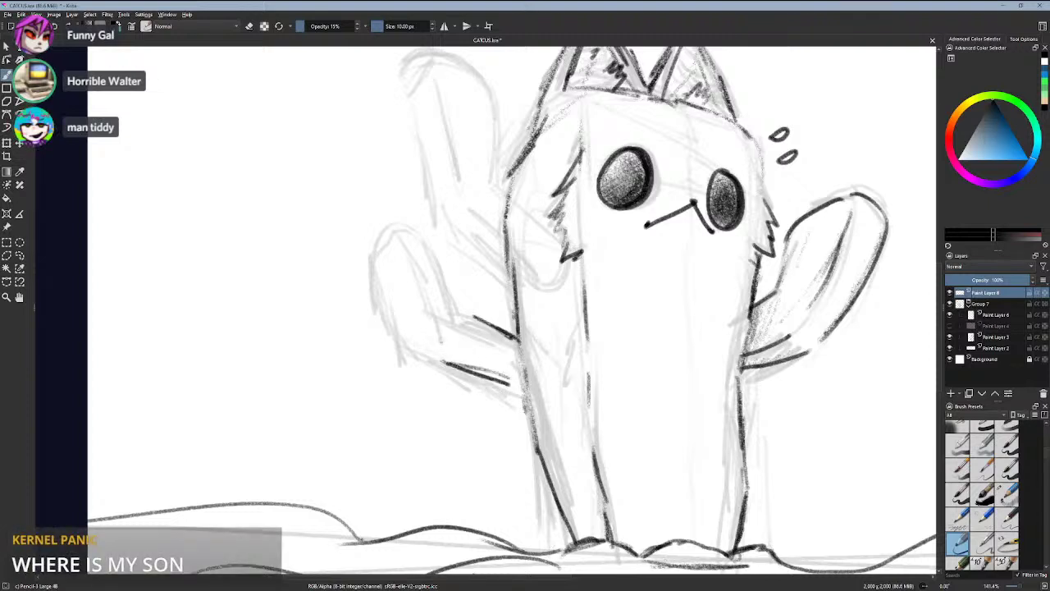
pyautogui.moveTo(439, 320)
pyautogui.mouseDown()
pyautogui.moveTo(496, 350)
pyautogui.moveTo(524, 387)
pyautogui.mouseUp()
pyautogui.hotkey('ctrl', 'z')
pyautogui.hotkey('ctrl', 'z')
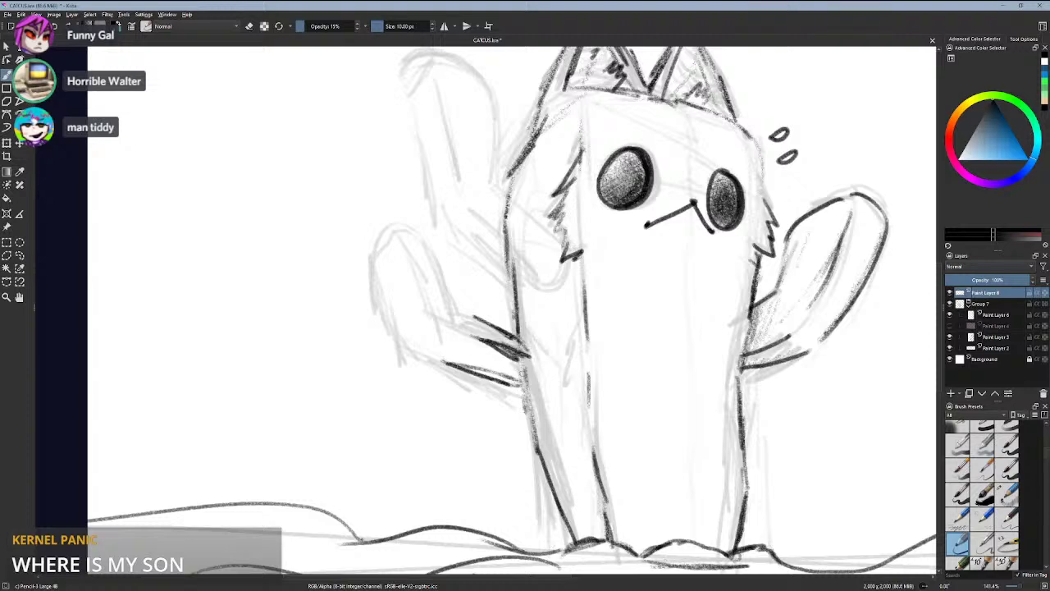
# - Extend the forearm's underside to the elbow and ink the arm's inner edge between the tip and the elbow
pyautogui.moveTo(402, 343); pyautogui.dragTo(453, 366)
pyautogui.moveTo(451, 309)
pyautogui.mouseDown()
pyautogui.moveTo(482, 325)
pyautogui.moveTo(420, 237)
pyautogui.mouseUp()
pyautogui.moveTo(400, 346)
pyautogui.mouseDown()
pyautogui.moveTo(372, 274)
pyautogui.moveTo(387, 345)
pyautogui.mouseUp()
pyautogui.hotkey('ctrl', 'z')
pyautogui.hotkey('ctrl', 'z')
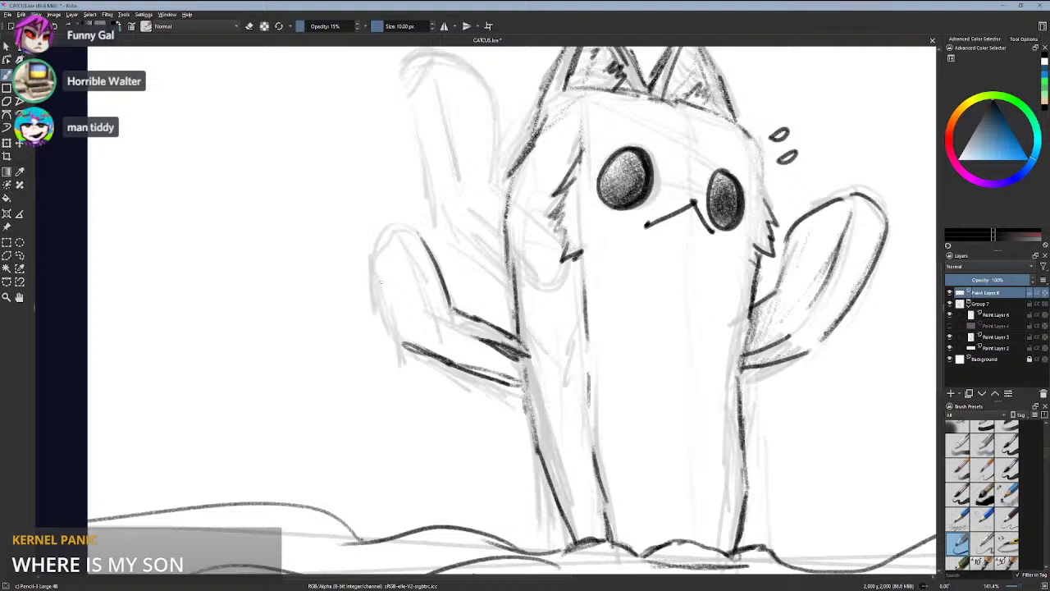
# - Ink the lower arm's outer edge down to the elbow and its ridge line from near the tip to the elbow
pyautogui.moveTo(381, 281); pyautogui.dragTo(400, 340)
pyautogui.moveTo(376, 244)
pyautogui.mouseDown()
pyautogui.moveTo(384, 308)
pyautogui.moveTo(420, 235)
pyautogui.moveTo(412, 264)
pyautogui.moveTo(424, 307)
pyautogui.moveTo(510, 343)
pyautogui.mouseUp()
pyautogui.hotkey('ctrl', 'z')
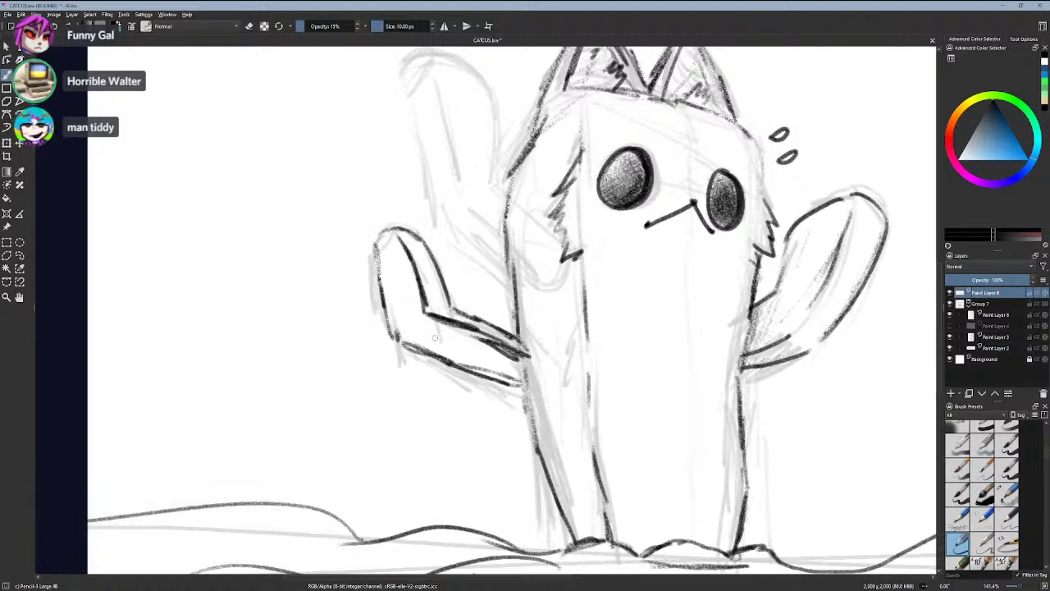
# - Try a higher upper line and an extra lower ridge across the forearm, and close the outer elbow corner
pyautogui.hotkey('ctrl', 'z')
pyautogui.moveTo(424, 309); pyautogui.dragTo(523, 327)
pyautogui.moveTo(398, 334)
pyautogui.mouseDown()
pyautogui.moveTo(509, 362)
pyautogui.moveTo(494, 362)
pyautogui.mouseUp()
pyautogui.hotkey('ctrl', 'z')
pyautogui.moveTo(433, 345); pyautogui.dragTo(530, 383)
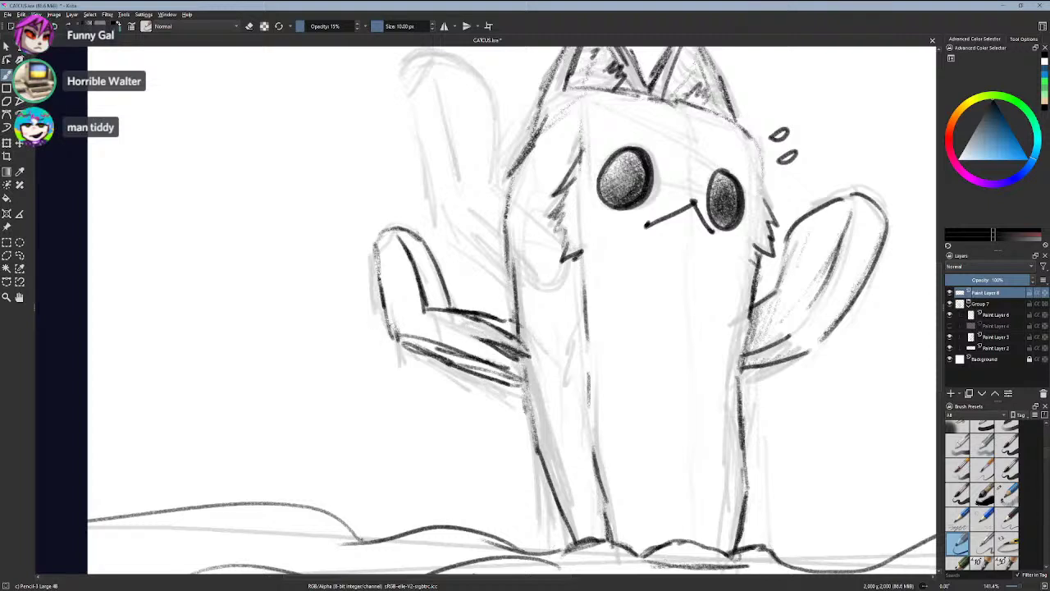
pyautogui.moveTo(383, 297)
pyautogui.mouseDown()
pyautogui.moveTo(395, 337)
pyautogui.moveTo(385, 319)
pyautogui.moveTo(420, 337)
pyautogui.moveTo(419, 349)
pyautogui.mouseUp()
pyautogui.hotkey('ctrl', 'z')
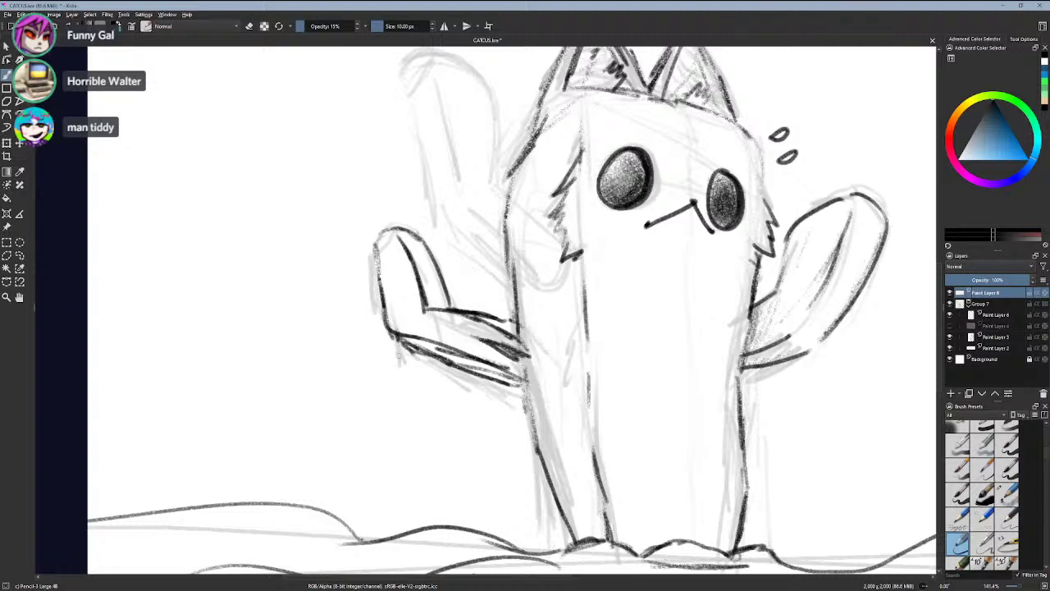
# - Undo the extra forearm and elbow strokes, and try the ridge line from the elbow toward the body
pyautogui.hotkey('ctrl', 'z')
pyautogui.hotkey('ctrl', 'z')
pyautogui.hotkey('ctrl', 'z')
pyautogui.hotkey('ctrl', 'z')
pyautogui.hotkey('ctrl', 'z')
pyautogui.hotkey('ctrl', 'z')
pyautogui.hotkey('ctrl', 'z')
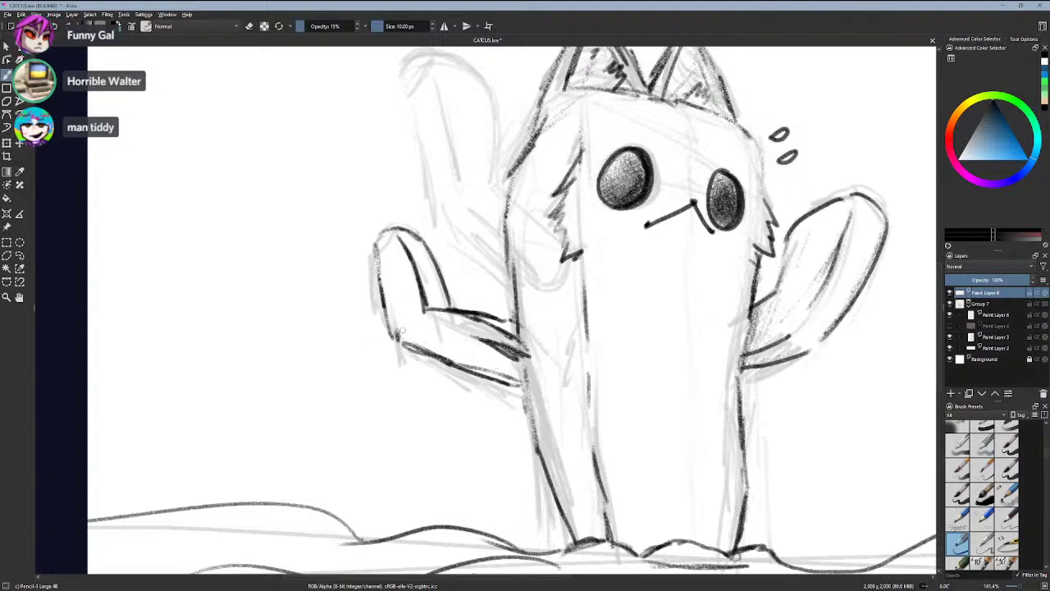
pyautogui.moveTo(425, 308); pyautogui.dragTo(502, 353)
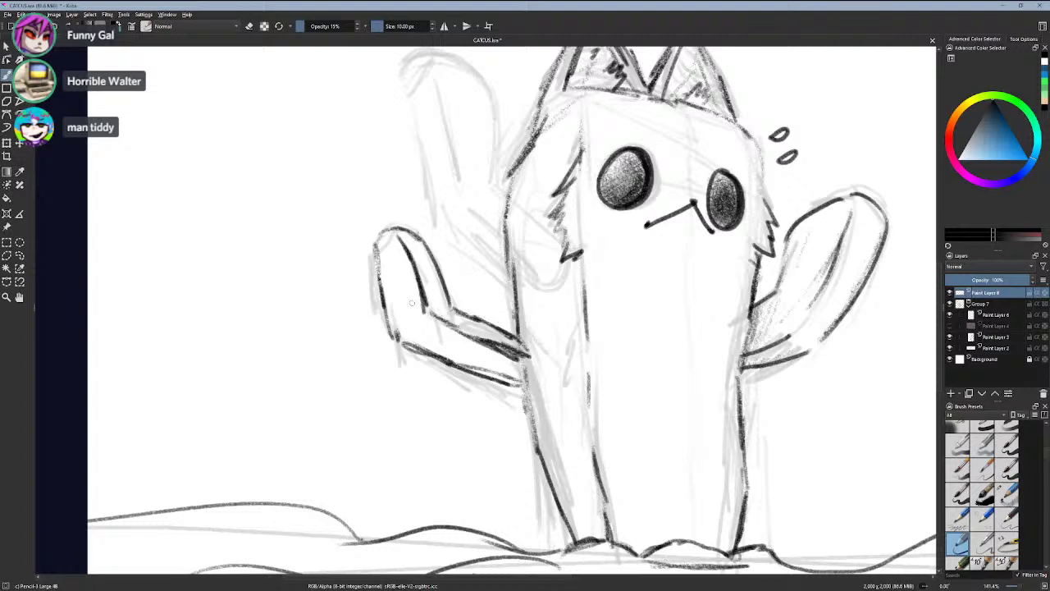
# - Try different strokes for the lower arm's rounded tip, inner edge and ridge line, undoing each attempt
pyautogui.moveTo(424, 309); pyautogui.dragTo(399, 216)
pyautogui.hotkey('ctrl', 'z')
pyautogui.moveTo(373, 253)
pyautogui.mouseDown()
pyautogui.moveTo(421, 242)
pyautogui.moveTo(458, 272)
pyautogui.moveTo(443, 301)
pyautogui.mouseUp()
pyautogui.hotkey('ctrl', 'z')
pyautogui.moveTo(440, 241)
pyautogui.mouseDown()
pyautogui.moveTo(444, 308)
pyautogui.moveTo(449, 251)
pyautogui.mouseUp()
pyautogui.hotkey('ctrl', 'z')
pyautogui.moveTo(440, 239)
pyautogui.mouseDown()
pyautogui.moveTo(449, 309)
pyautogui.moveTo(365, 248)
pyautogui.moveTo(421, 227)
pyautogui.moveTo(440, 247)
pyautogui.moveTo(446, 287)
pyautogui.mouseUp()
pyautogui.hotkey('ctrl', 'z')
pyautogui.moveTo(403, 236); pyautogui.dragTo(414, 314)
pyautogui.hotkey('ctrl', 'z')
pyautogui.hotkey('ctrl', 'z')
pyautogui.hotkey('ctrl', 'z')
pyautogui.hotkey('ctrl', 'z')
pyautogui.hotkey('ctrl', 'z')
pyautogui.hotkey('ctrl', 'z')
pyautogui.hotkey('ctrl', 'z')
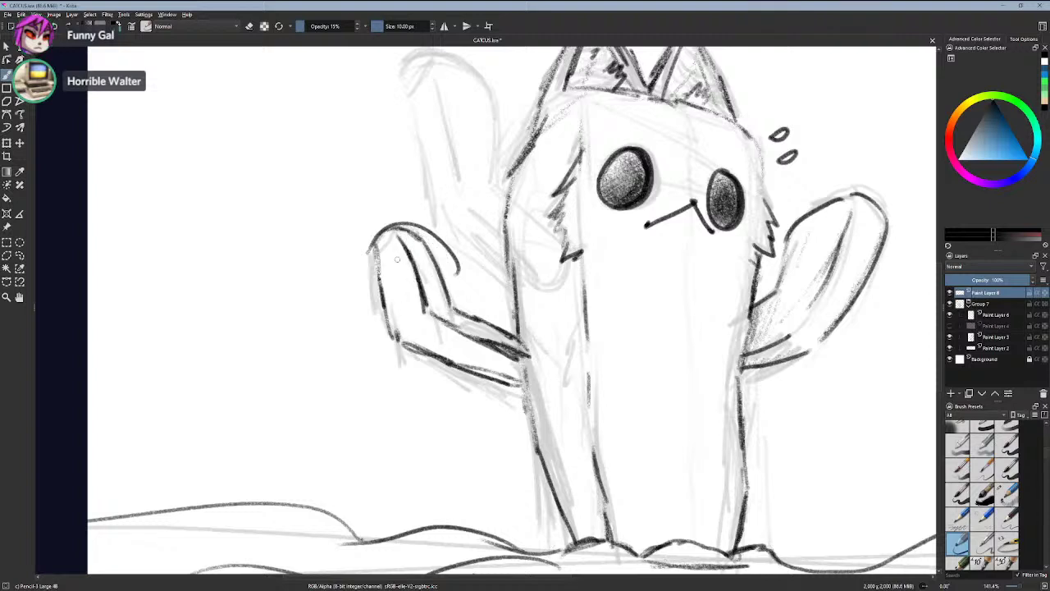
# - Ink a steeper ridge line from the lower arm's tip to the elbow and darken the rounded tip, discarding stray edge strokes
pyautogui.moveTo(405, 231); pyautogui.dragTo(420, 313)
pyautogui.moveTo(375, 245)
pyautogui.mouseDown()
pyautogui.moveTo(413, 238)
pyautogui.moveTo(433, 251)
pyautogui.moveTo(406, 229)
pyautogui.moveTo(437, 256)
pyautogui.moveTo(436, 293)
pyautogui.mouseUp()
pyautogui.hotkey('ctrl', 'z')
pyautogui.hotkey('ctrl', 'z')
pyautogui.hotkey('ctrl', 'z')
pyautogui.moveTo(433, 242); pyautogui.dragTo(437, 311)
pyautogui.hotkey('ctrl', 'z')
pyautogui.hotkey('ctrl', 'z')
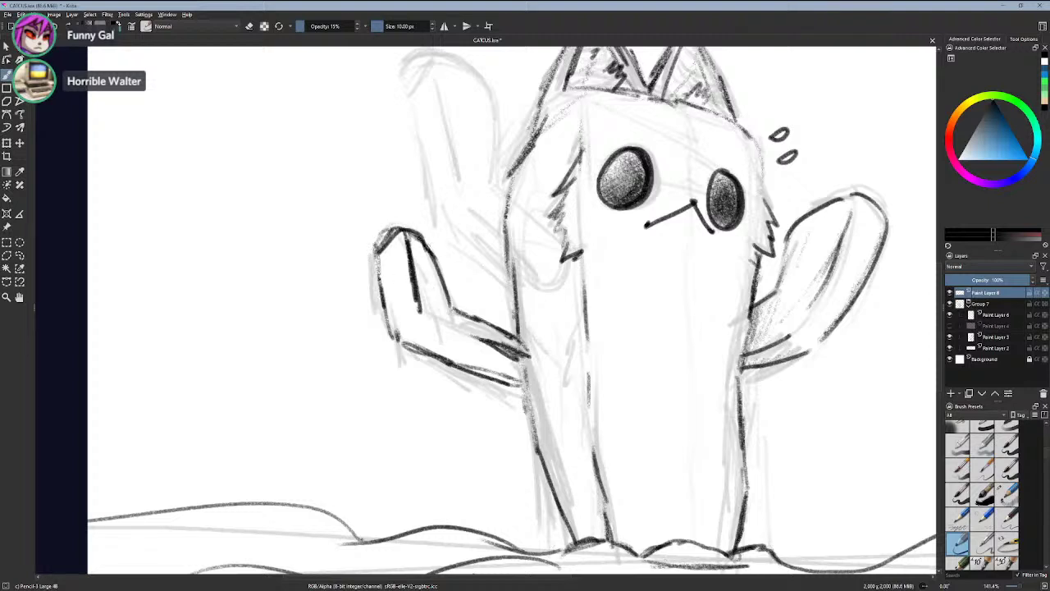
# - Thicken the lower arm's inner edge and darken its outer edge from the tip around the elbow
pyautogui.moveTo(425, 243); pyautogui.dragTo(438, 301)
pyautogui.moveTo(429, 256); pyautogui.dragTo(442, 312)
pyautogui.moveTo(376, 244)
pyautogui.mouseDown()
pyautogui.moveTo(385, 305)
pyautogui.moveTo(411, 349)
pyautogui.mouseUp()
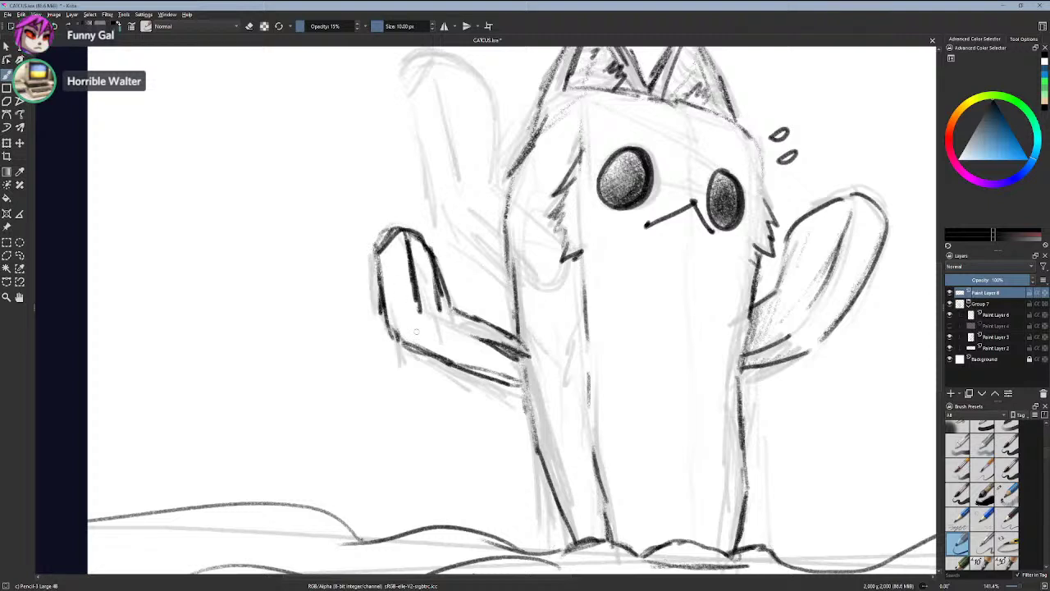
# - Ink the forearm's ridge line from the elbow to the body and reinforce the upper forearm line
pyautogui.moveTo(420, 310); pyautogui.dragTo(489, 335)
pyautogui.hotkey('ctrl', 'z')
pyautogui.moveTo(422, 311); pyautogui.dragTo(504, 354)
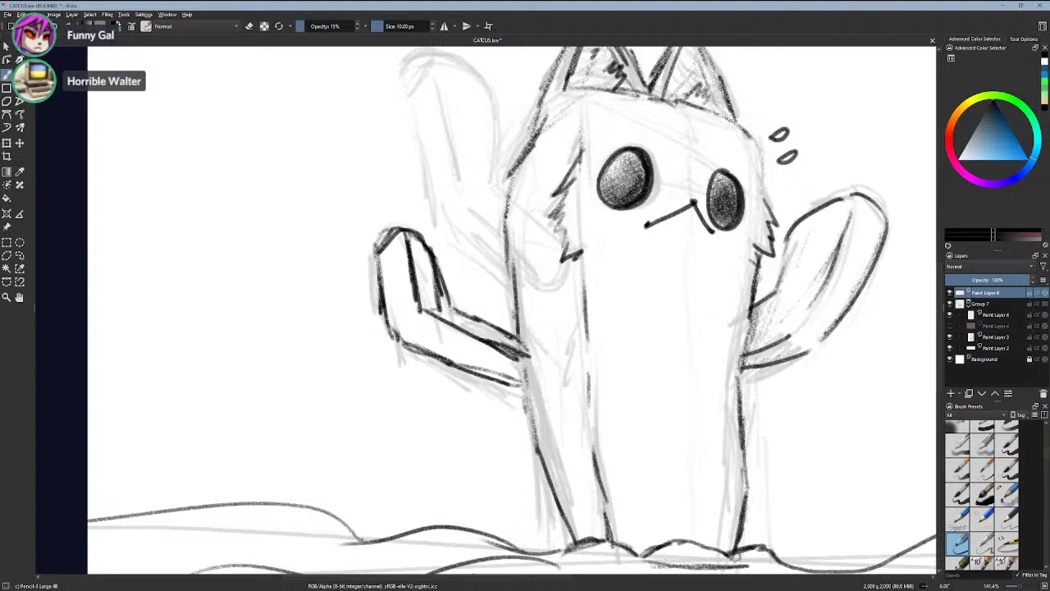
pyautogui.moveTo(449, 313); pyautogui.dragTo(494, 331)
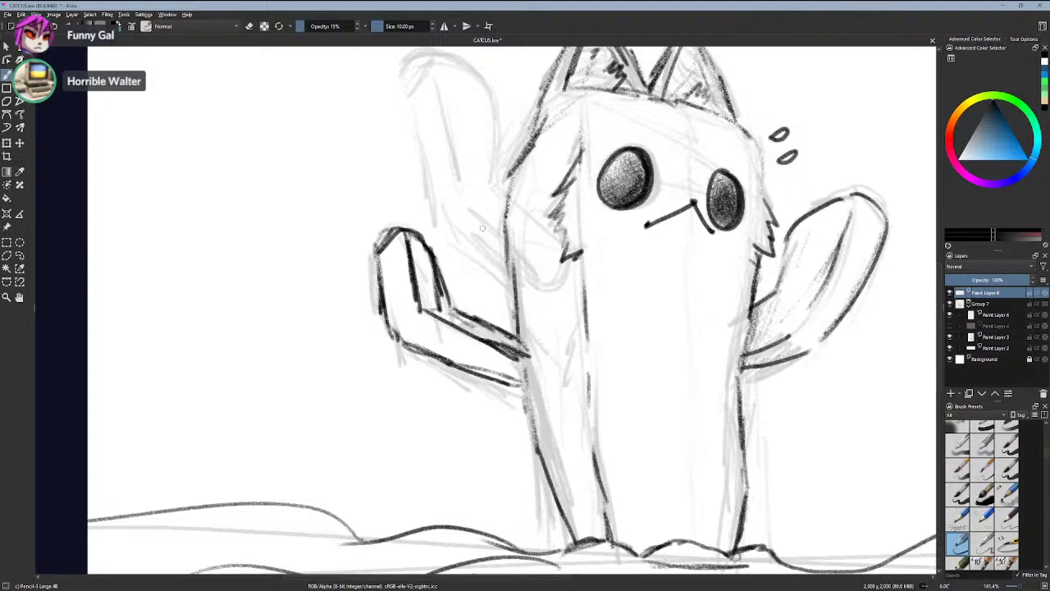
# - Ink the upper left-hand arm's forearm with top, ridge and underside lines, and close its end over the body
pyautogui.moveTo(543, 233); pyautogui.dragTo(482, 172)
pyautogui.moveTo(441, 226)
pyautogui.mouseDown()
pyautogui.moveTo(491, 280)
pyautogui.moveTo(459, 235)
pyautogui.moveTo(511, 290)
pyautogui.moveTo(446, 231)
pyautogui.moveTo(535, 291)
pyautogui.moveTo(443, 231)
pyautogui.moveTo(533, 304)
pyautogui.mouseUp()
pyautogui.hotkey('ctrl', 'z')
pyautogui.hotkey('ctrl', 'z')
pyautogui.moveTo(474, 214); pyautogui.dragTo(530, 274)
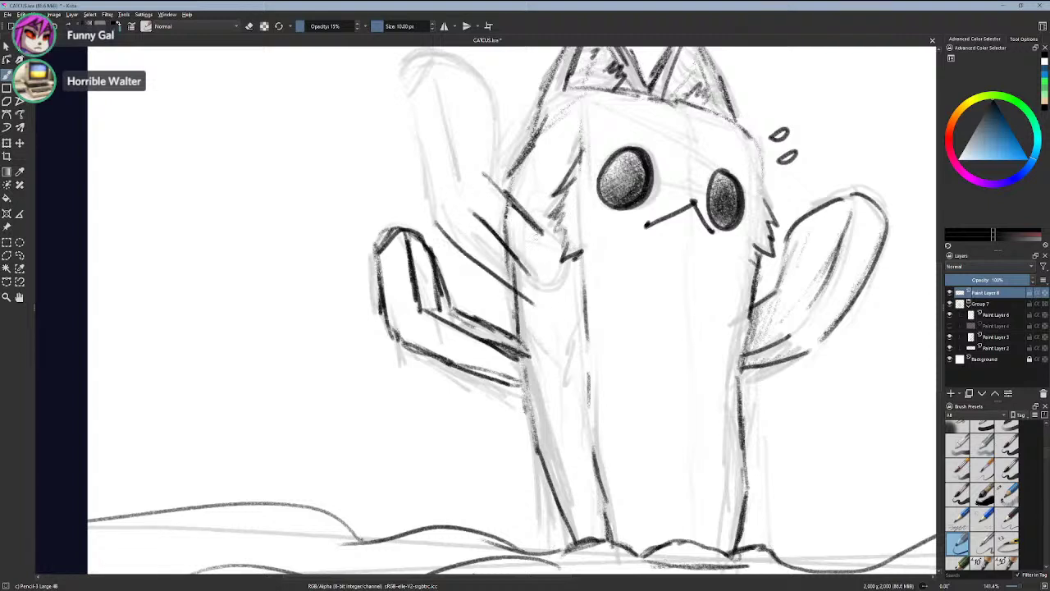
pyautogui.moveTo(541, 232)
pyautogui.mouseDown()
pyautogui.moveTo(538, 278)
pyautogui.moveTo(513, 287)
pyautogui.mouseUp()
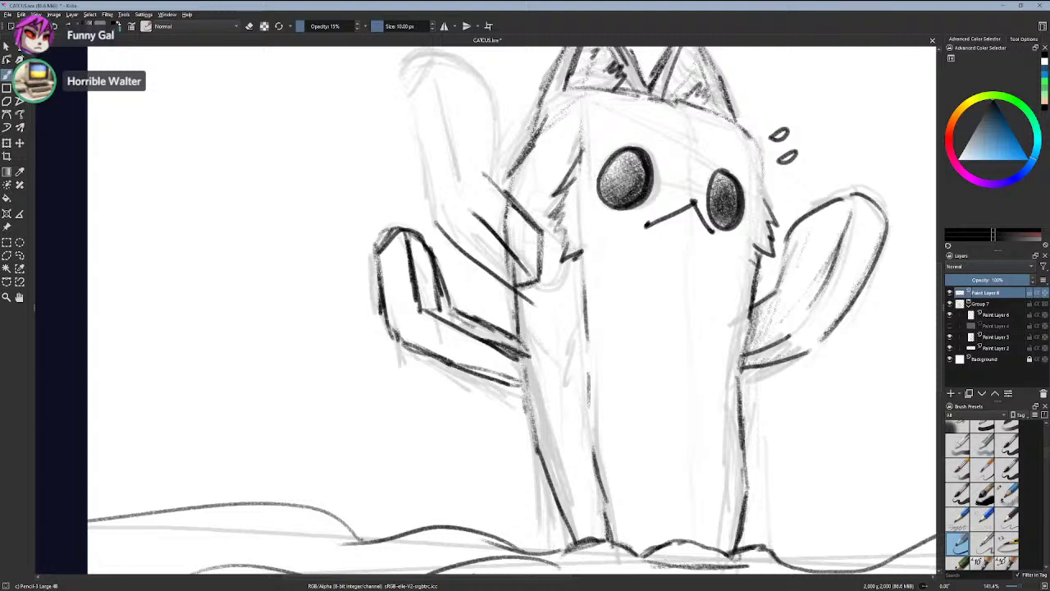
pyautogui.moveTo(539, 247); pyautogui.dragTo(523, 287)
# - Ink the upper arm's outer edge from the elbow toward the tip, and the ridge line beside it
pyautogui.moveTo(425, 169)
pyautogui.mouseDown()
pyautogui.moveTo(437, 228)
pyautogui.moveTo(418, 137)
pyautogui.mouseUp()
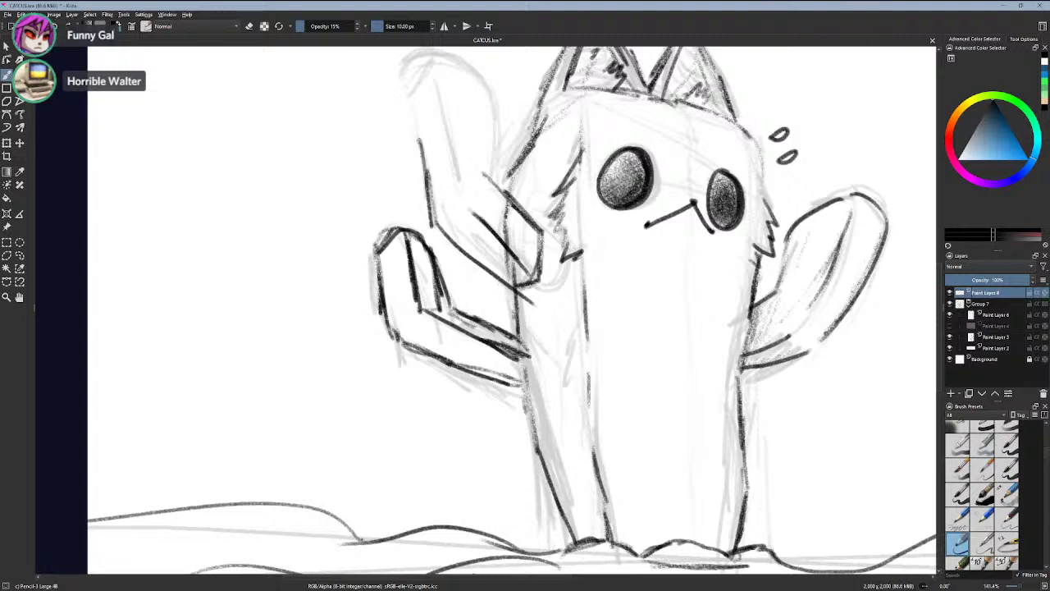
pyautogui.hotkey('ctrl', 'z')
pyautogui.moveTo(433, 223); pyautogui.dragTo(410, 110)
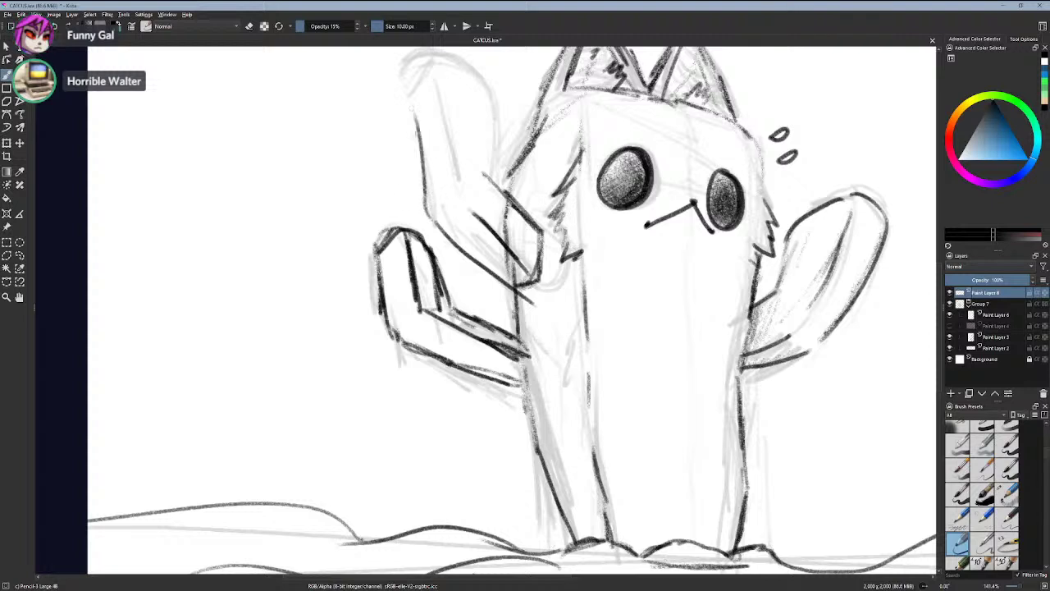
pyautogui.moveTo(425, 160)
pyautogui.mouseDown()
pyautogui.moveTo(405, 88)
pyautogui.moveTo(451, 152)
pyautogui.mouseUp()
pyautogui.moveTo(441, 111)
pyautogui.mouseDown()
pyautogui.moveTo(456, 192)
pyautogui.moveTo(446, 128)
pyautogui.mouseUp()
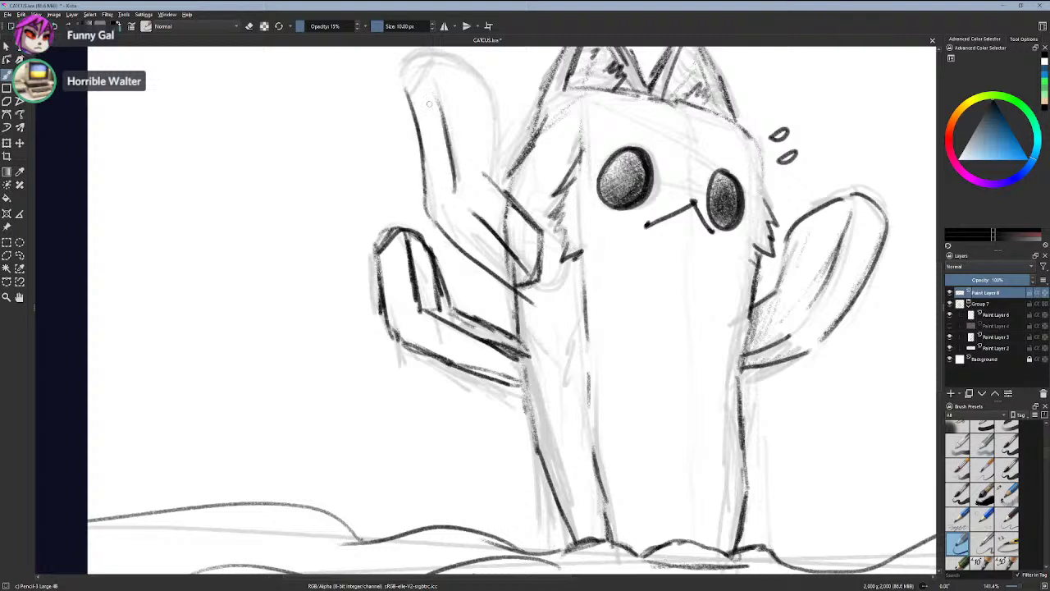
pyautogui.moveTo(427, 80); pyautogui.dragTo(443, 105)
# - Ink the upper arm's rounded tip and inner edge down to the elbow, redoing the curve until it fits the sketch
pyautogui.moveTo(425, 54)
pyautogui.mouseDown()
pyautogui.moveTo(392, 82)
pyautogui.moveTo(441, 58)
pyautogui.moveTo(484, 91)
pyautogui.moveTo(500, 146)
pyautogui.mouseUp()
pyautogui.moveTo(489, 107); pyautogui.dragTo(497, 175)
pyautogui.hotkey('ctrl', 'z')
pyautogui.hotkey('ctrl', 'z')
pyautogui.hotkey('ctrl', 'z')
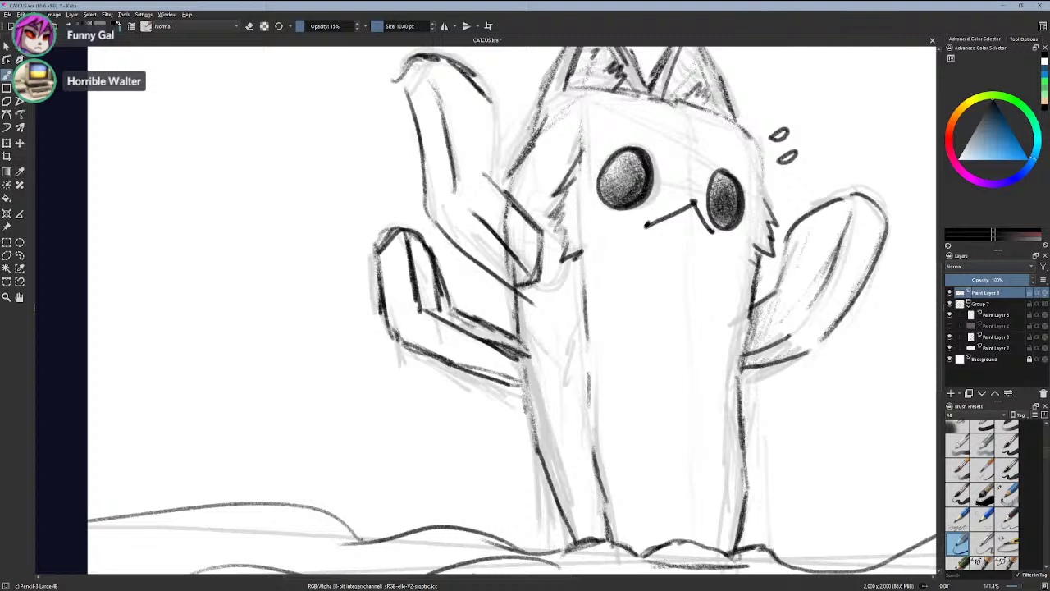
pyautogui.moveTo(440, 258); pyautogui.dragTo(443, 407)
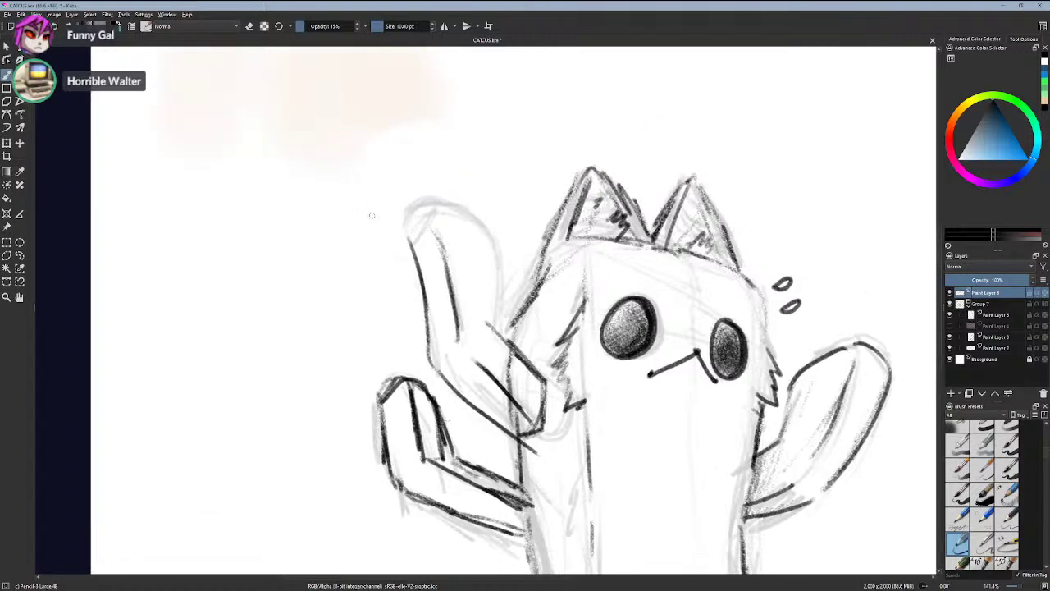
pyautogui.moveTo(404, 233)
pyautogui.mouseDown()
pyautogui.moveTo(437, 198)
pyautogui.moveTo(479, 223)
pyautogui.mouseUp()
pyautogui.hotkey('ctrl', 'z')
pyautogui.moveTo(407, 220)
pyautogui.mouseDown()
pyautogui.moveTo(452, 198)
pyautogui.moveTo(483, 235)
pyautogui.mouseUp()
pyautogui.hotkey('ctrl', 'z')
pyautogui.moveTo(410, 213)
pyautogui.mouseDown()
pyautogui.moveTo(411, 255)
pyautogui.moveTo(459, 204)
pyautogui.moveTo(488, 243)
pyautogui.moveTo(493, 331)
pyautogui.mouseUp()
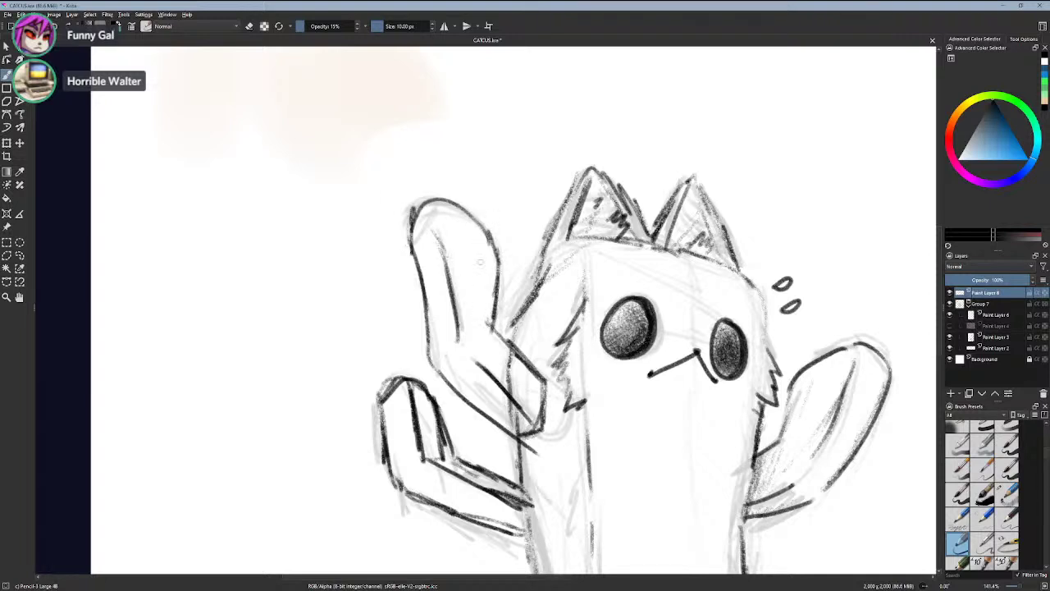
# - Extend the upper arm's end farther onto the body with a new closing outline beyond the first one
pyautogui.scroll(-1, 409, 243)
pyautogui.moveTo(404, 249); pyautogui.dragTo(374, 120)
pyautogui.press('+')
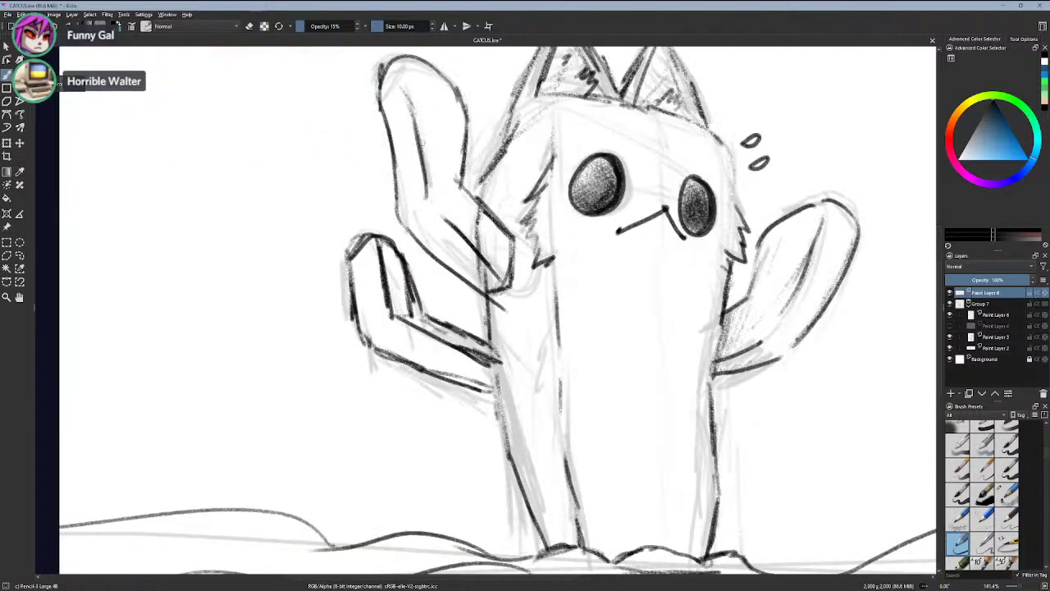
pyautogui.moveTo(528, 242); pyautogui.dragTo(526, 287)
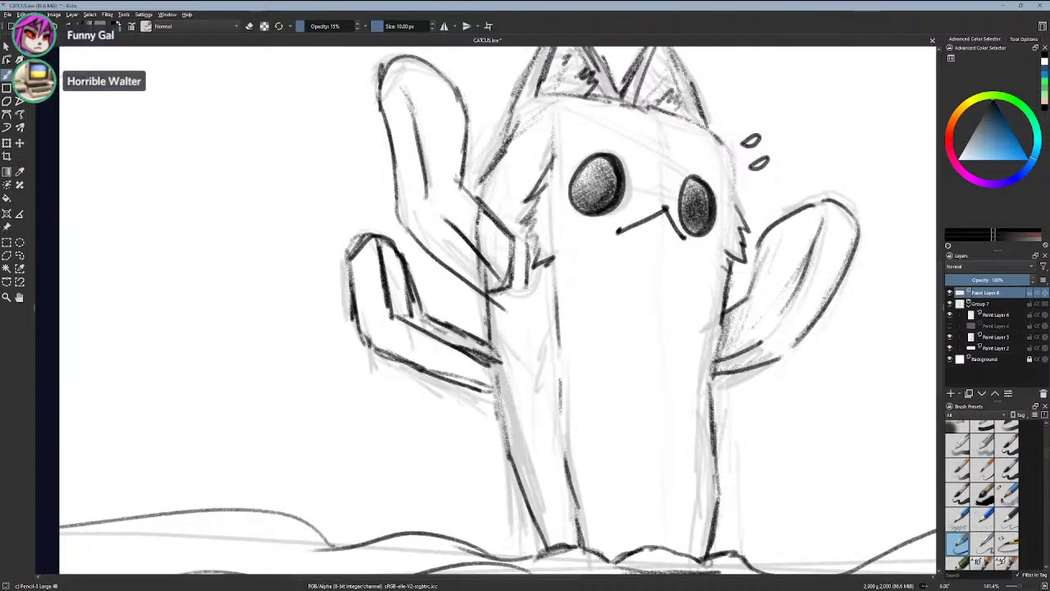
pyautogui.moveTo(514, 235)
pyautogui.mouseDown()
pyautogui.moveTo(529, 278)
pyautogui.moveTo(521, 297)
pyautogui.moveTo(487, 300)
pyautogui.moveTo(532, 292)
pyautogui.mouseUp()
pyautogui.moveTo(529, 253)
pyautogui.mouseDown()
pyautogui.moveTo(528, 288)
pyautogui.moveTo(494, 295)
pyautogui.mouseUp()
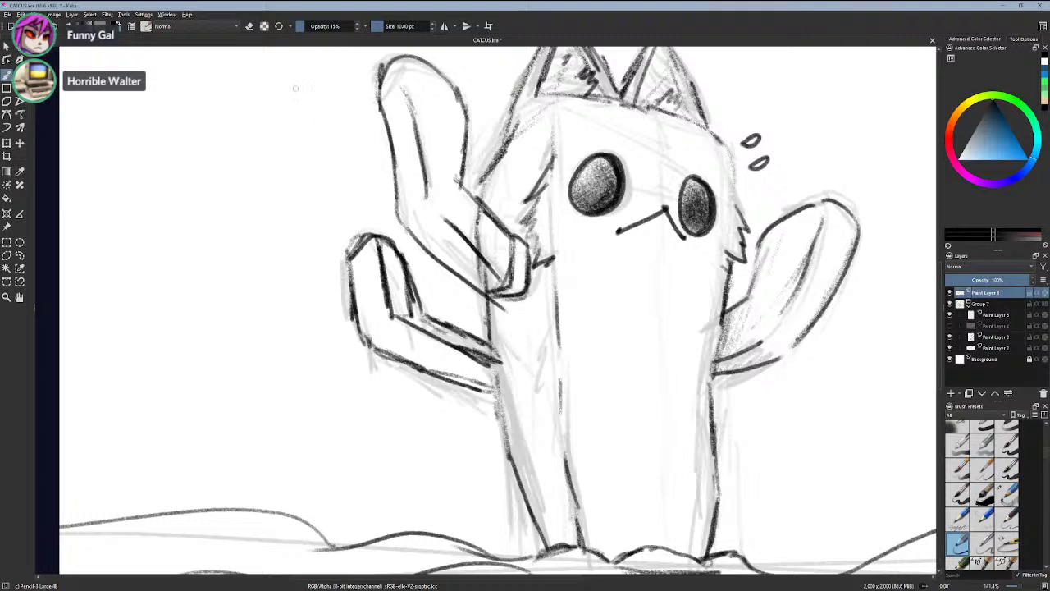
# - Erase the old closing line inside the upper arm's end and return the brush to painting
pyautogui.press('e')
pyautogui.moveTo(504, 243)
pyautogui.mouseDown()
pyautogui.moveTo(516, 282)
pyautogui.moveTo(495, 284)
pyautogui.mouseUp()
pyautogui.click(250, 26)
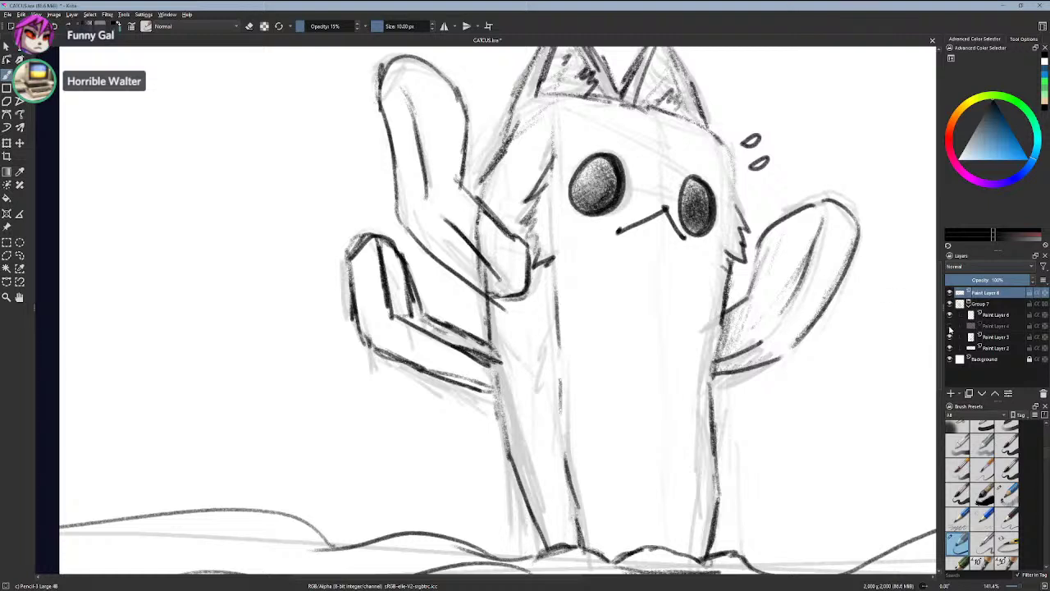
# - Show the hidden Paint Layer 4 briefly and hide it again
pyautogui.click(950, 328)
pyautogui.click(950, 329)
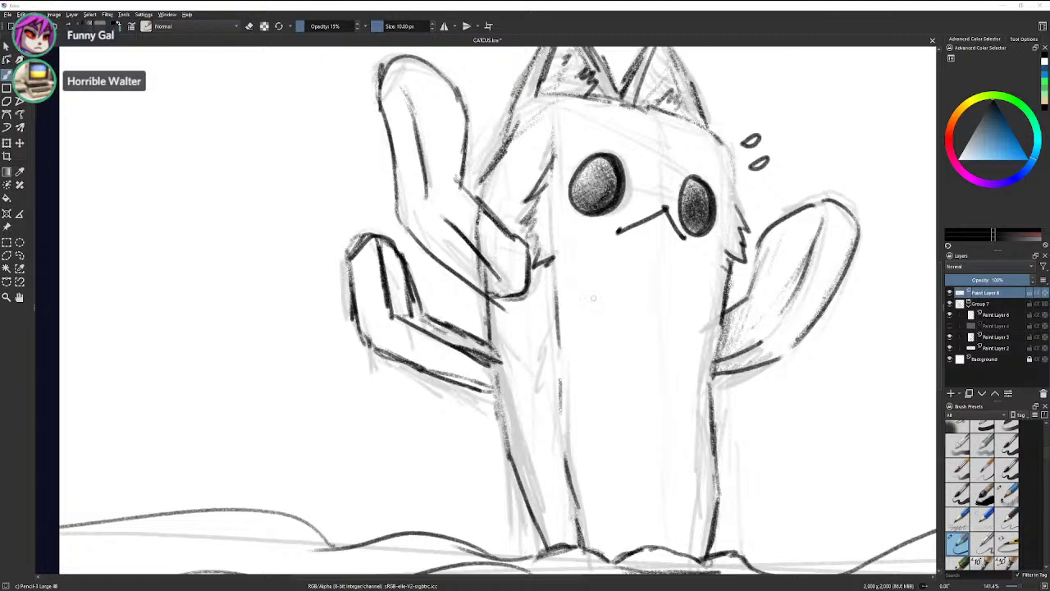
# - Undo a stray stroke on the body and show Paint Layer 4 with the sketched guns and flowers
pyautogui.moveTo(605, 356)
pyautogui.mouseDown()
pyautogui.moveTo(610, 383)
pyautogui.moveTo(632, 390)
pyautogui.mouseUp()
pyautogui.hotkey('ctrl', 'z')
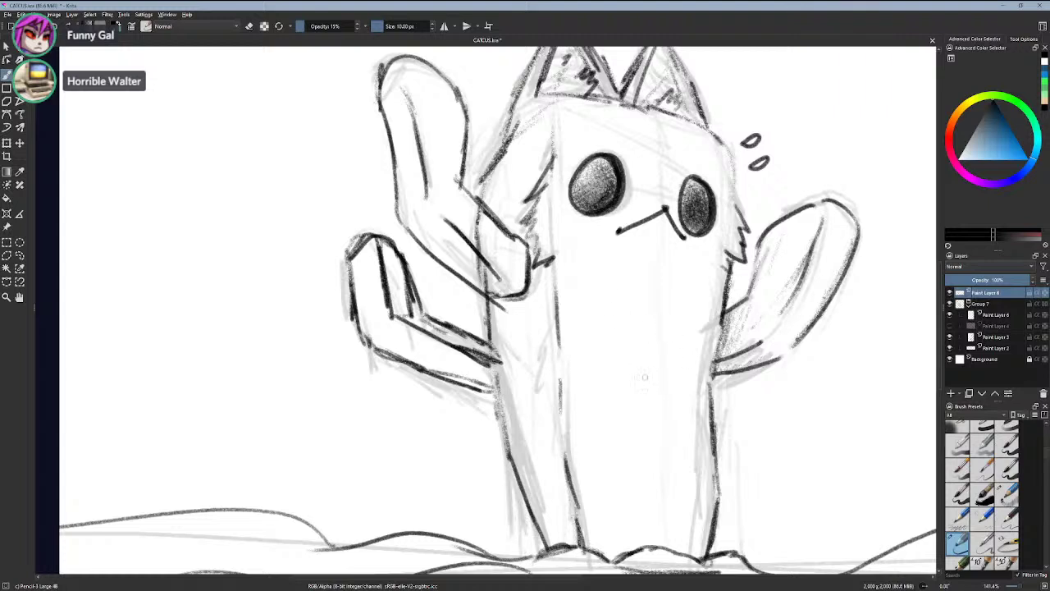
pyautogui.click(950, 325)
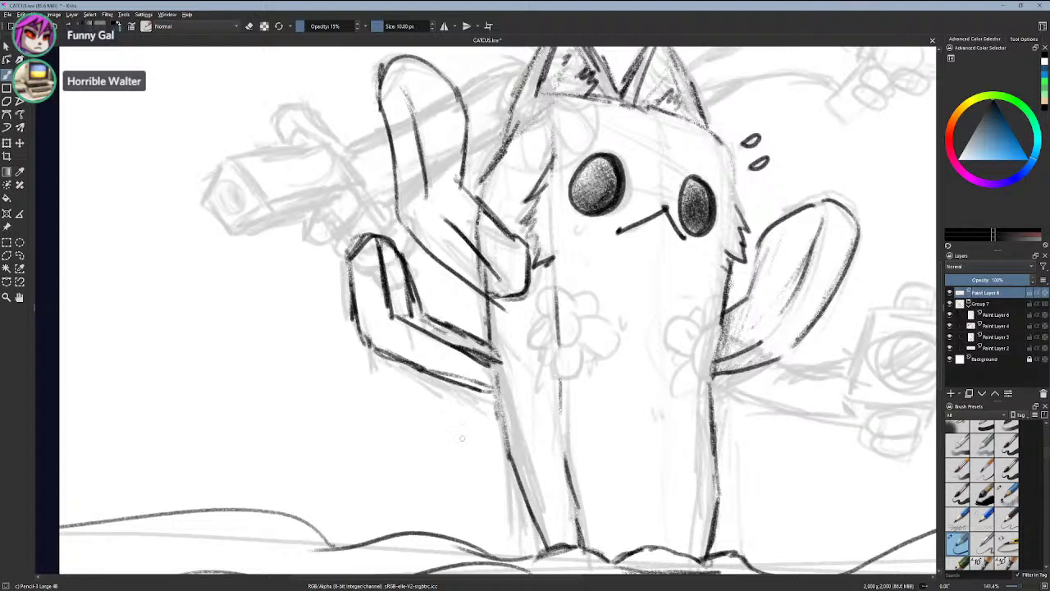
pyautogui.moveTo(464, 345); pyautogui.dragTo(381, 320)
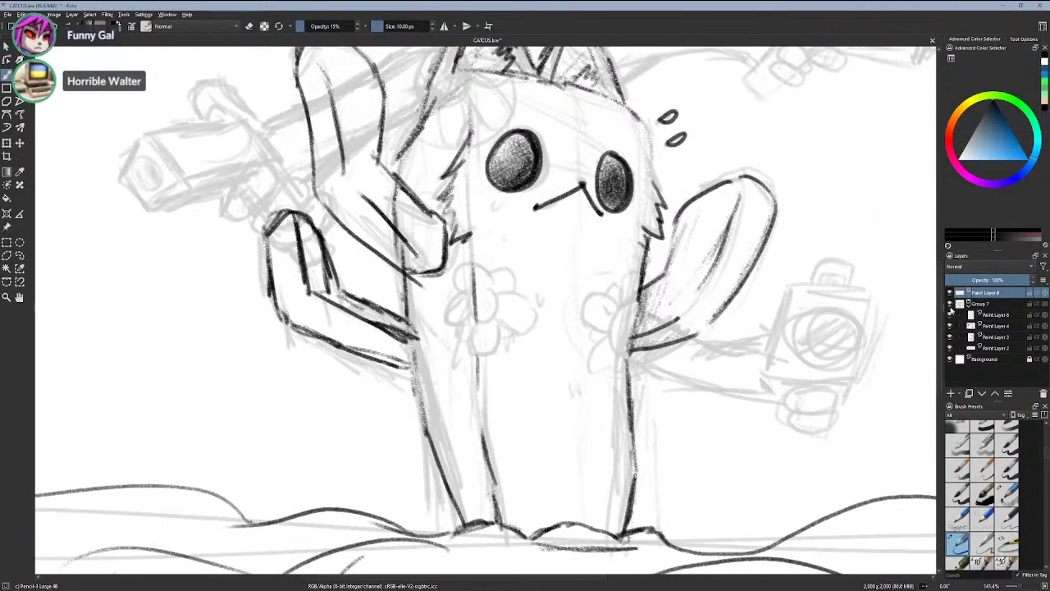
# - Compare the inked line art with the rough sketch by alternately hiding and showing Group 7 and the line-art layer
pyautogui.click(949, 305)
pyautogui.click(949, 305)
pyautogui.click(949, 293)
pyautogui.scroll(-1, 634, 380)
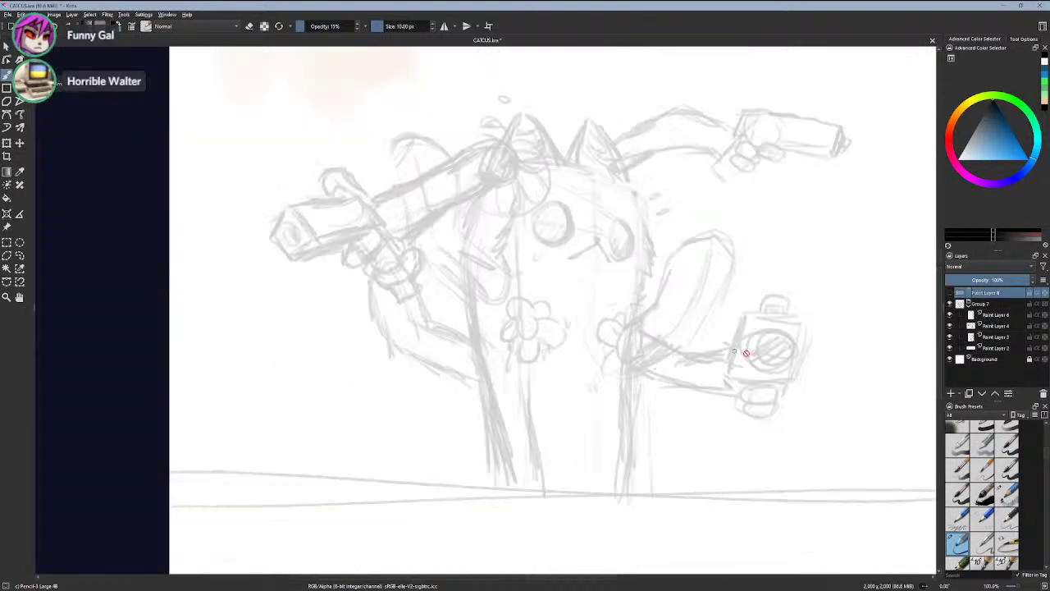
pyautogui.click(950, 293)
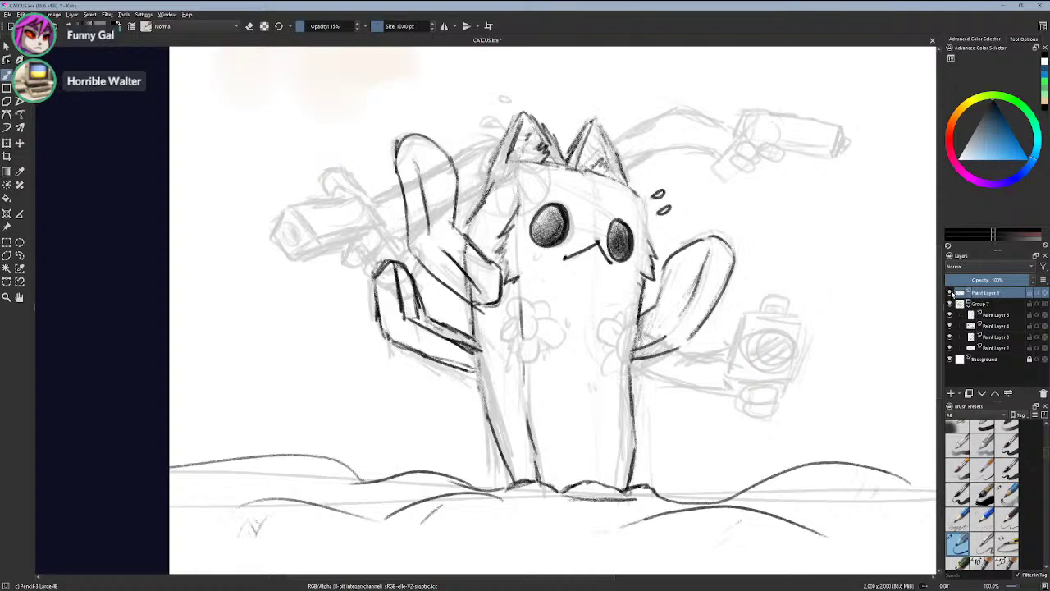
pyautogui.click(950, 305)
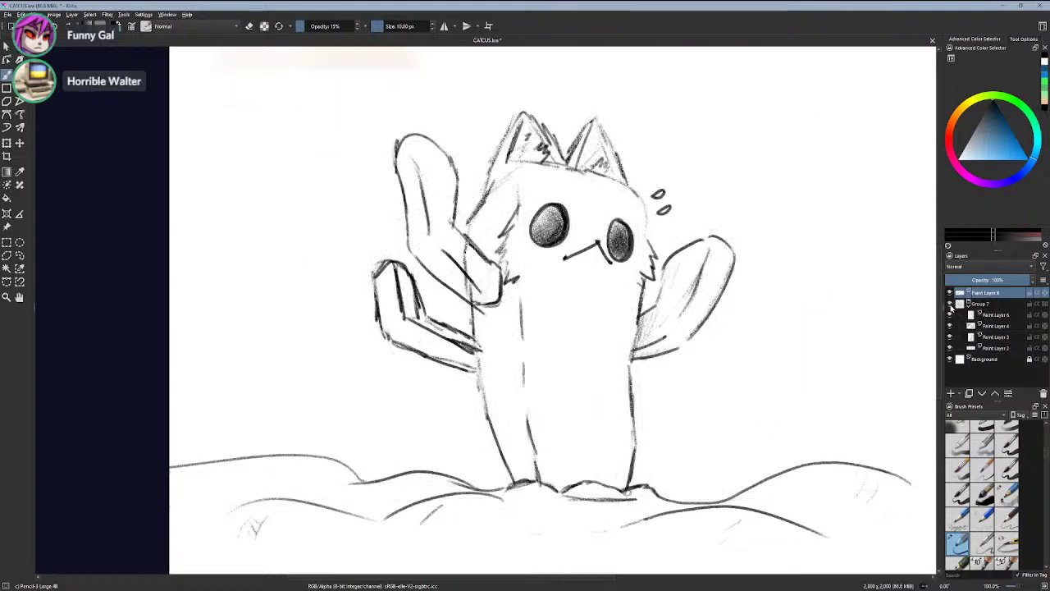
pyautogui.click(950, 305)
pyautogui.click(949, 304)
pyautogui.click(950, 304)
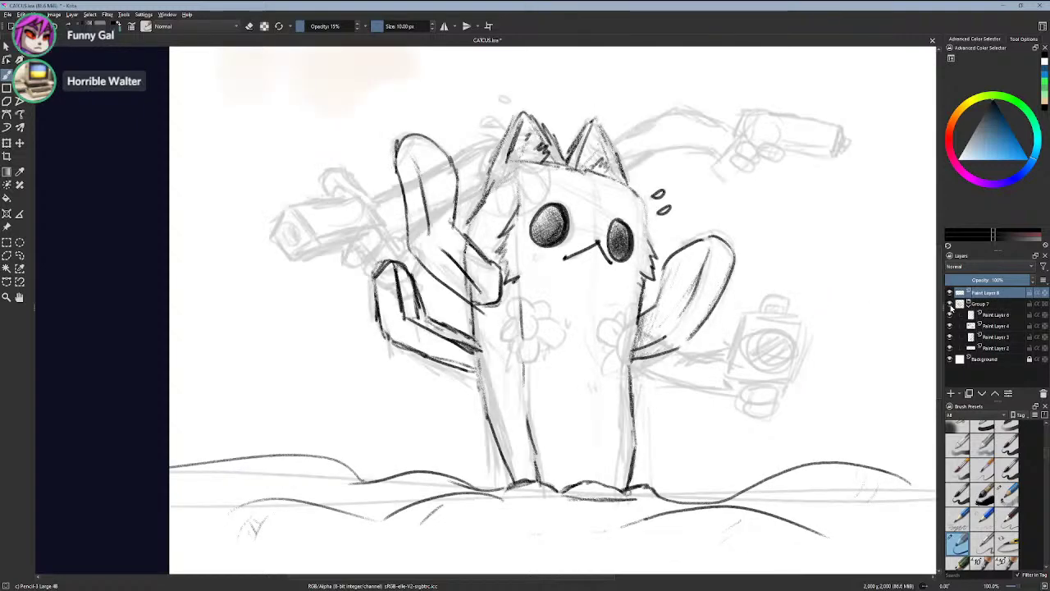
pyautogui.click(950, 304)
pyautogui.click(950, 304)
pyautogui.scroll(2, 595, 325)
pyautogui.moveTo(198, 327); pyautogui.dragTo(386, 288)
pyautogui.scroll(-1, 385, 291)
pyautogui.scroll(-2, 377, 303)
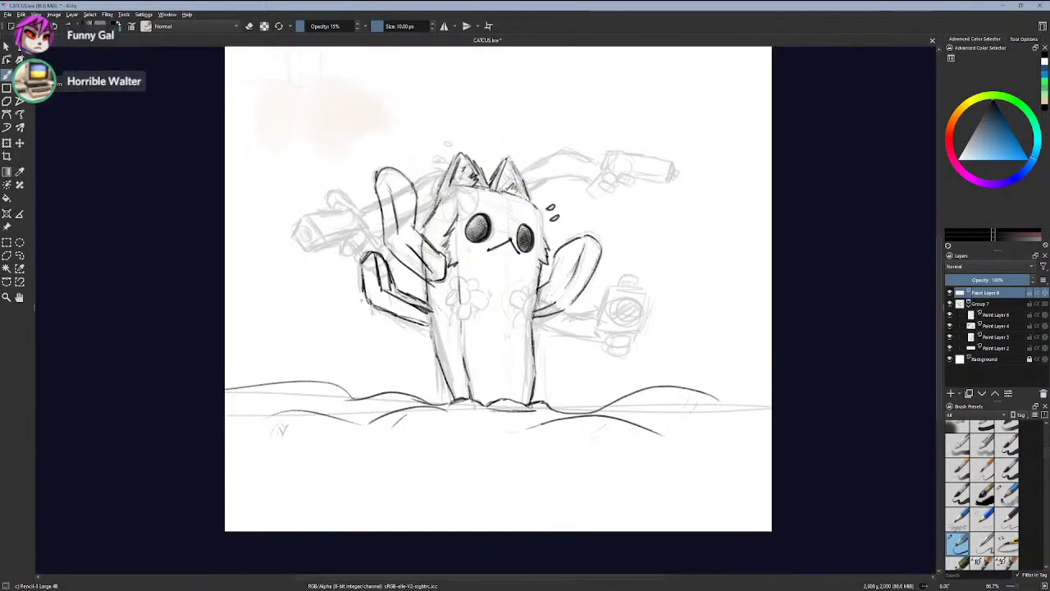
pyautogui.scroll(2, 370, 312)
pyautogui.moveTo(484, 364); pyautogui.dragTo(381, 374)
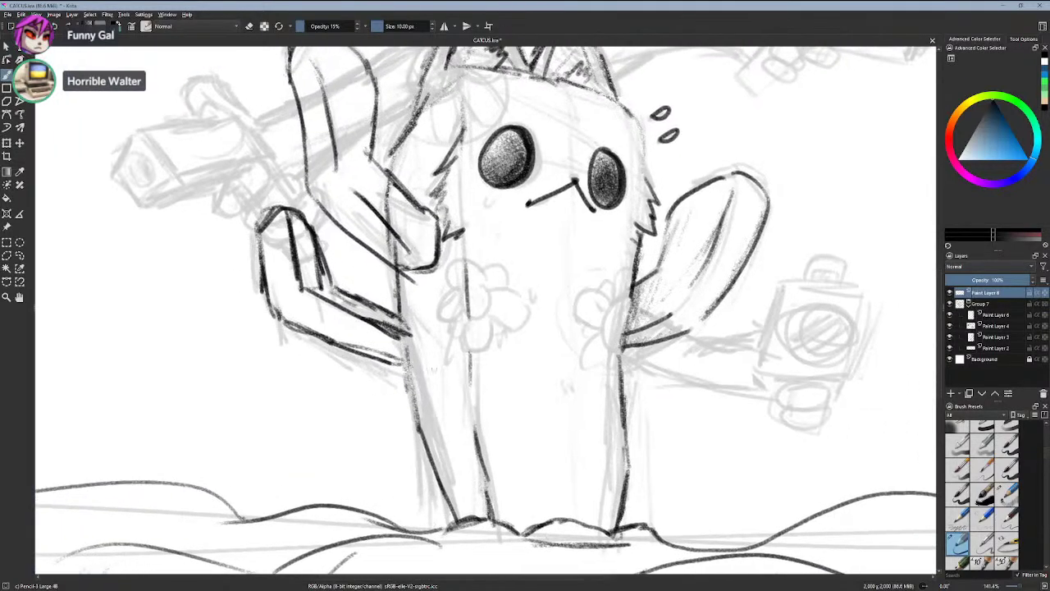
pyautogui.scroll(-1, 440, 400)
pyautogui.scroll(1, 443, 398)
pyautogui.scroll(-5, 750, 176)
pyautogui.scroll(5, 750, 176)
pyautogui.scroll(-5, 730, 184)
pyautogui.scroll(5, 718, 184)
pyautogui.scroll(-5, 738, 176)
pyautogui.scroll(5, 730, 178)
# - Ink a small oval flower centre at the tip of the right-hand cactus arm, undoing strokes that do not fit
pyautogui.moveTo(734, 166); pyautogui.dragTo(724, 215)
pyautogui.moveTo(733, 170)
pyautogui.mouseDown()
pyautogui.moveTo(737, 208)
pyautogui.moveTo(705, 220)
pyautogui.moveTo(690, 202)
pyautogui.moveTo(710, 224)
pyautogui.moveTo(698, 190)
pyautogui.moveTo(710, 189)
pyautogui.moveTo(705, 215)
pyautogui.moveTo(710, 181)
pyautogui.moveTo(764, 197)
pyautogui.moveTo(775, 183)
pyautogui.moveTo(762, 194)
pyautogui.moveTo(766, 179)
pyautogui.moveTo(777, 205)
pyautogui.moveTo(760, 181)
pyautogui.moveTo(764, 159)
pyautogui.moveTo(777, 193)
pyautogui.mouseUp()
pyautogui.hotkey('ctrl', 'z')
pyautogui.hotkey('ctrl', 'z')
pyautogui.hotkey('ctrl', 'z')
pyautogui.hotkey('ctrl', 'z')
pyautogui.hotkey('ctrl', 'z')
pyautogui.hotkey('ctrl', 'z')
pyautogui.hotkey('ctrl', 'z')
pyautogui.hotkey('ctrl', 'z')
pyautogui.hotkey('ctrl', 'z')
pyautogui.hotkey('ctrl', 'z')
pyautogui.hotkey('ctrl', 'z')
pyautogui.hotkey('ctrl', 'z')
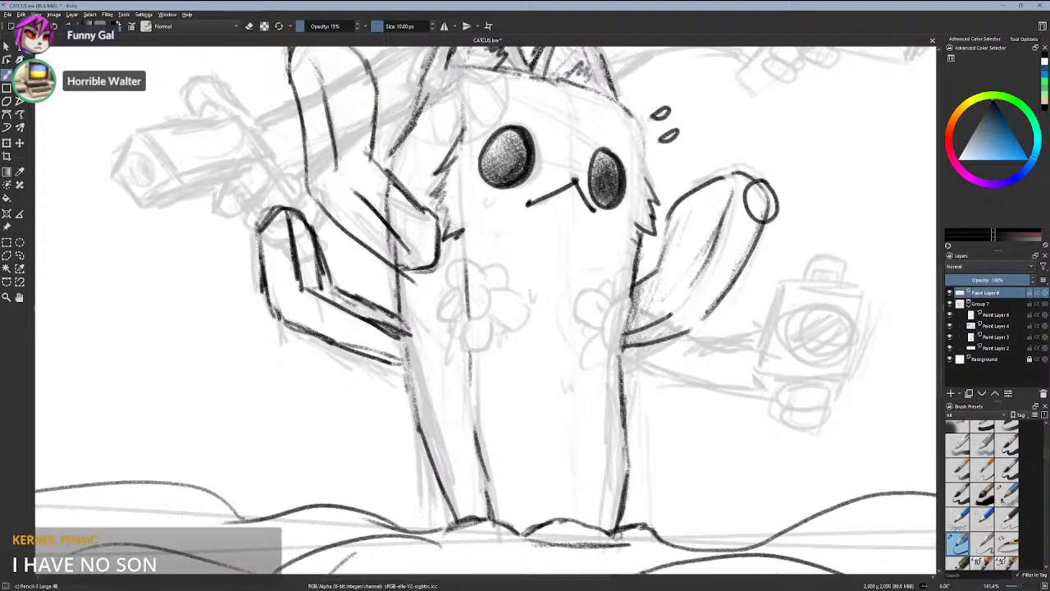
# - Ink rounded petals around the flower centre on the right-hand arm, undoing and redrawing the misplaced ones
pyautogui.moveTo(771, 155)
pyautogui.mouseDown()
pyautogui.moveTo(760, 183)
pyautogui.moveTo(802, 202)
pyautogui.moveTo(779, 204)
pyautogui.moveTo(798, 244)
pyautogui.moveTo(739, 249)
pyautogui.mouseUp()
pyautogui.hotkey('ctrl', 'z')
pyautogui.moveTo(761, 248)
pyautogui.mouseDown()
pyautogui.moveTo(745, 214)
pyautogui.moveTo(763, 219)
pyautogui.moveTo(758, 239)
pyautogui.moveTo(727, 249)
pyautogui.mouseUp()
pyautogui.hotkey('ctrl', 'z')
pyautogui.hotkey('ctrl', 'z')
pyautogui.moveTo(743, 211); pyautogui.dragTo(730, 245)
pyautogui.moveTo(737, 230); pyautogui.dragTo(727, 247)
pyautogui.moveTo(703, 197)
pyautogui.mouseDown()
pyautogui.moveTo(750, 179)
pyautogui.moveTo(722, 187)
pyautogui.moveTo(727, 212)
pyautogui.mouseUp()
pyautogui.moveTo(725, 211)
pyautogui.mouseDown()
pyautogui.moveTo(743, 205)
pyautogui.moveTo(731, 174)
pyautogui.moveTo(755, 164)
pyautogui.mouseUp()
pyautogui.hotkey('ctrl', 'z')
pyautogui.hotkey('ctrl', 'z')
pyautogui.hotkey('ctrl', 'z')
pyautogui.hotkey('ctrl', 'z')
pyautogui.hotkey('ctrl', 'z')
# - Finish the upper petals of the right-hand arm's flower and shade its centre with light strokes
pyautogui.moveTo(748, 159)
pyautogui.mouseDown()
pyautogui.moveTo(792, 198)
pyautogui.moveTo(784, 209)
pyautogui.moveTo(783, 185)
pyautogui.moveTo(806, 192)
pyautogui.mouseUp()
pyautogui.hotkey('ctrl', 'z')
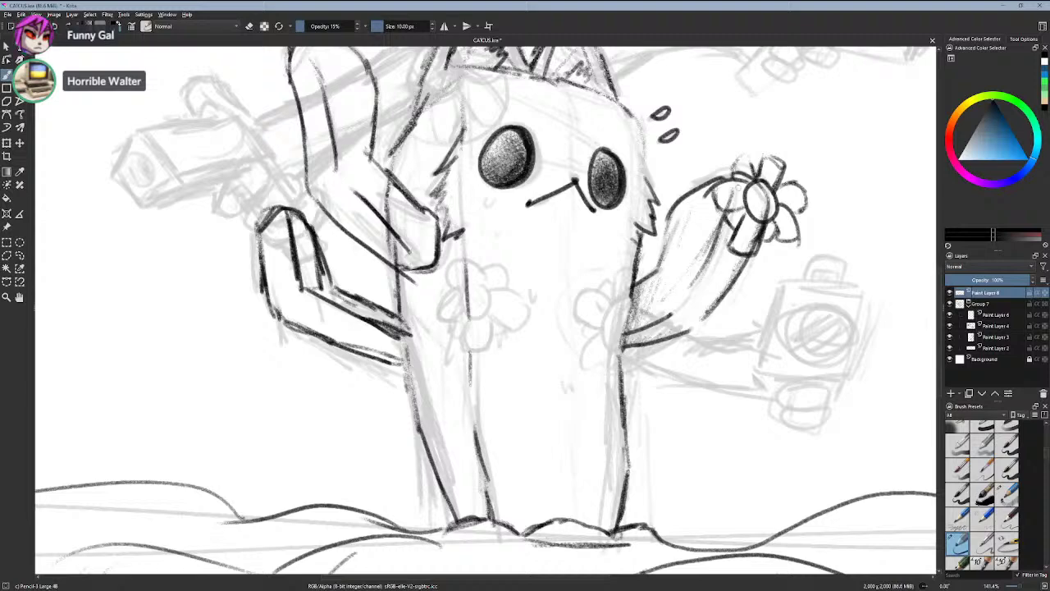
pyautogui.moveTo(759, 170); pyautogui.dragTo(730, 174)
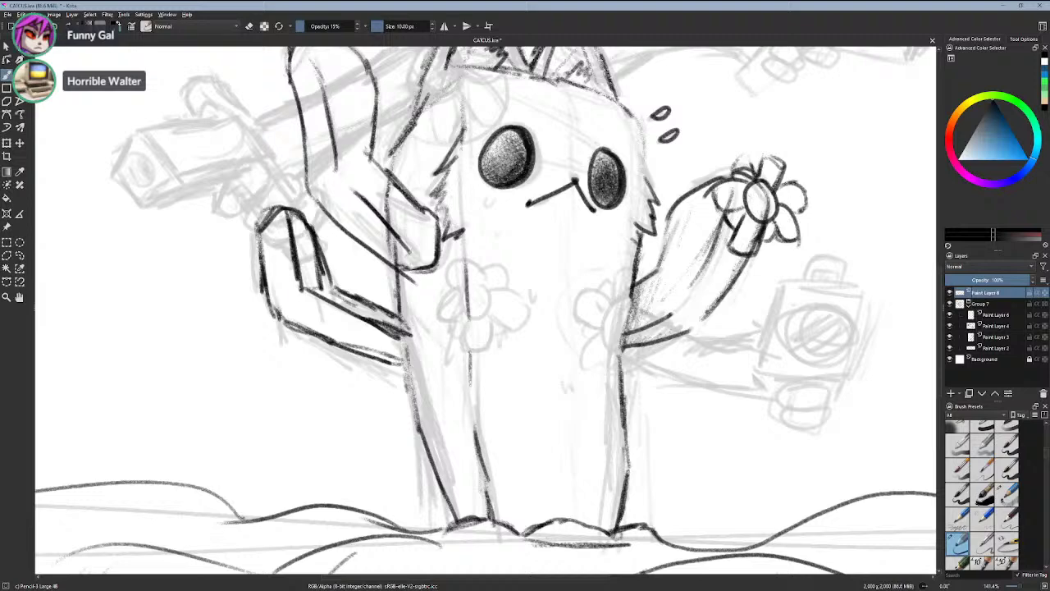
pyautogui.moveTo(749, 196)
pyautogui.mouseDown()
pyautogui.moveTo(755, 212)
pyautogui.moveTo(772, 215)
pyautogui.mouseUp()
# - Try an arm growing out of the right-hand flower and bending down toward the sketched gun
pyautogui.moveTo(751, 180)
pyautogui.mouseDown()
pyautogui.moveTo(727, 156)
pyautogui.moveTo(736, 182)
pyautogui.moveTo(779, 161)
pyautogui.moveTo(765, 210)
pyautogui.moveTo(856, 256)
pyautogui.mouseUp()
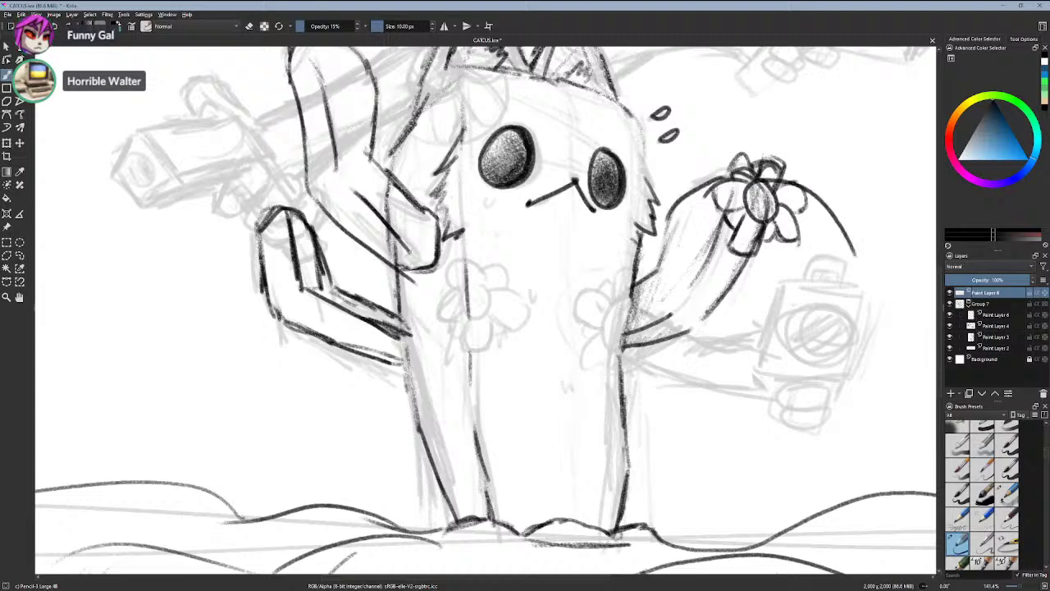
pyautogui.hotkey('ctrl', 'z')
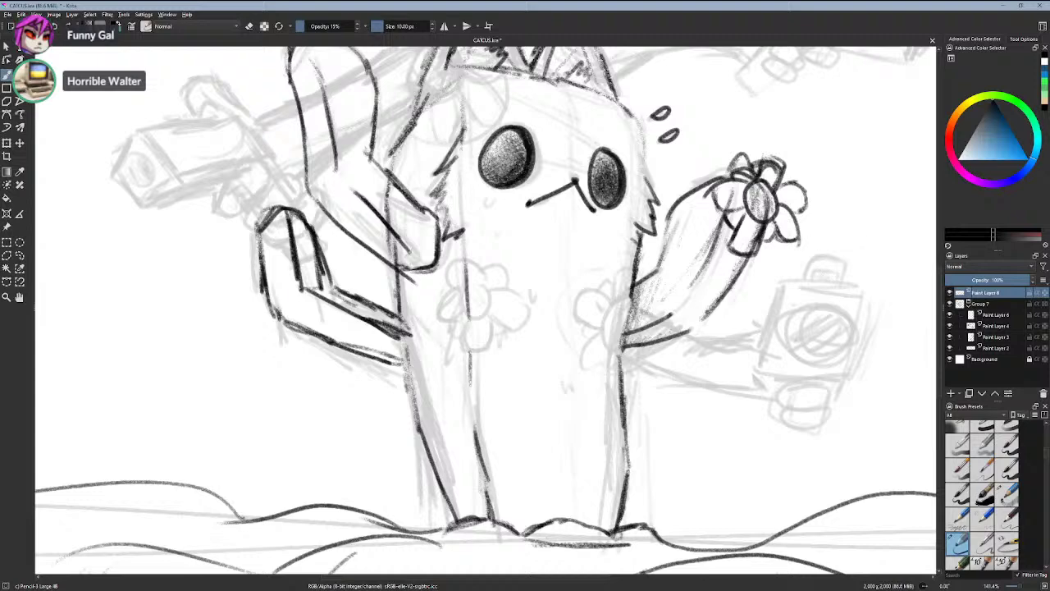
pyautogui.moveTo(757, 178); pyautogui.dragTo(852, 287)
pyautogui.moveTo(763, 215)
pyautogui.mouseDown()
pyautogui.moveTo(811, 235)
pyautogui.moveTo(808, 320)
pyautogui.mouseUp()
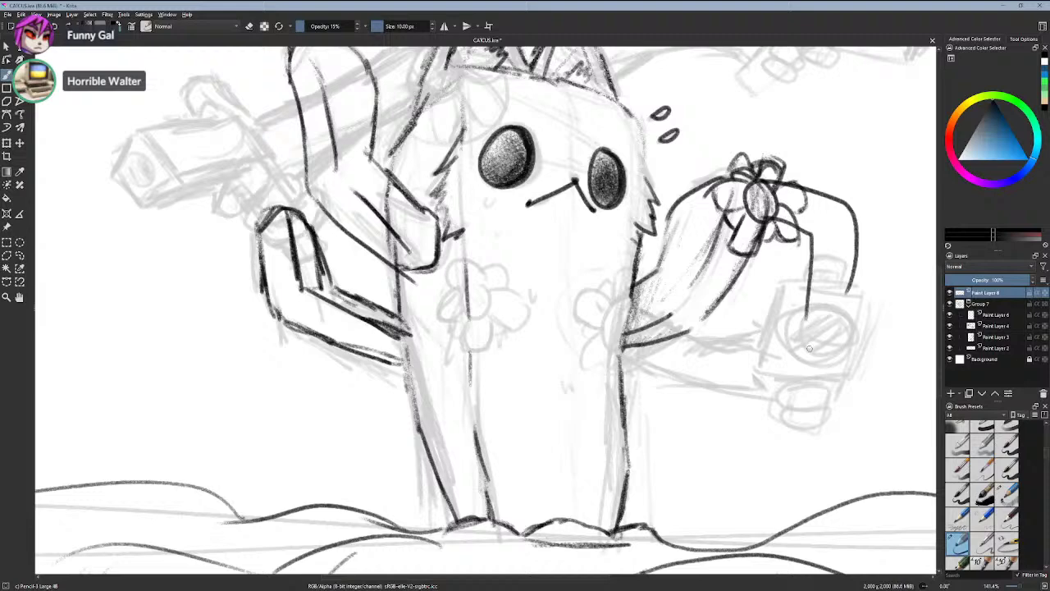
pyautogui.hotkey('ctrl', 'z')
pyautogui.hotkey('ctrl', 'z')
# - Try an arm growing out of the right-hand flower and bending upward, away from the body
pyautogui.moveTo(749, 179); pyautogui.dragTo(835, 175)
pyautogui.hotkey('ctrl', 'z')
pyautogui.moveTo(757, 193); pyautogui.dragTo(824, 150)
pyautogui.moveTo(753, 218); pyautogui.dragTo(834, 195)
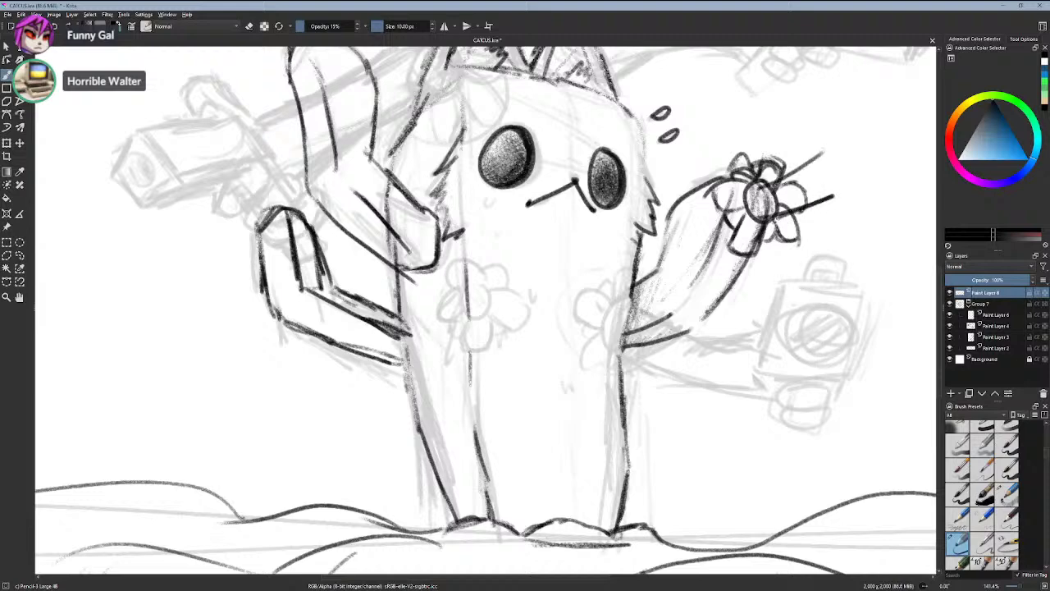
pyautogui.moveTo(819, 158); pyautogui.dragTo(854, 99)
pyautogui.moveTo(843, 187); pyautogui.dragTo(880, 145)
pyautogui.moveTo(840, 197); pyautogui.dragTo(877, 138)
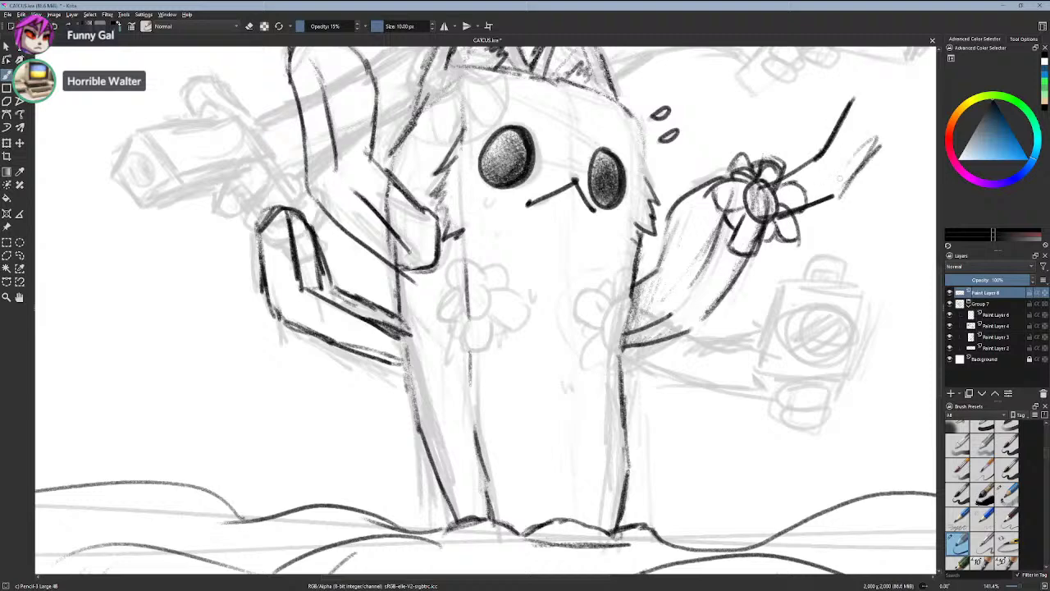
pyautogui.moveTo(853, 172); pyautogui.dragTo(846, 337)
pyautogui.scroll(-2, 744, 282)
pyautogui.moveTo(743, 282); pyautogui.dragTo(735, 282)
pyautogui.scroll(1, 730, 279)
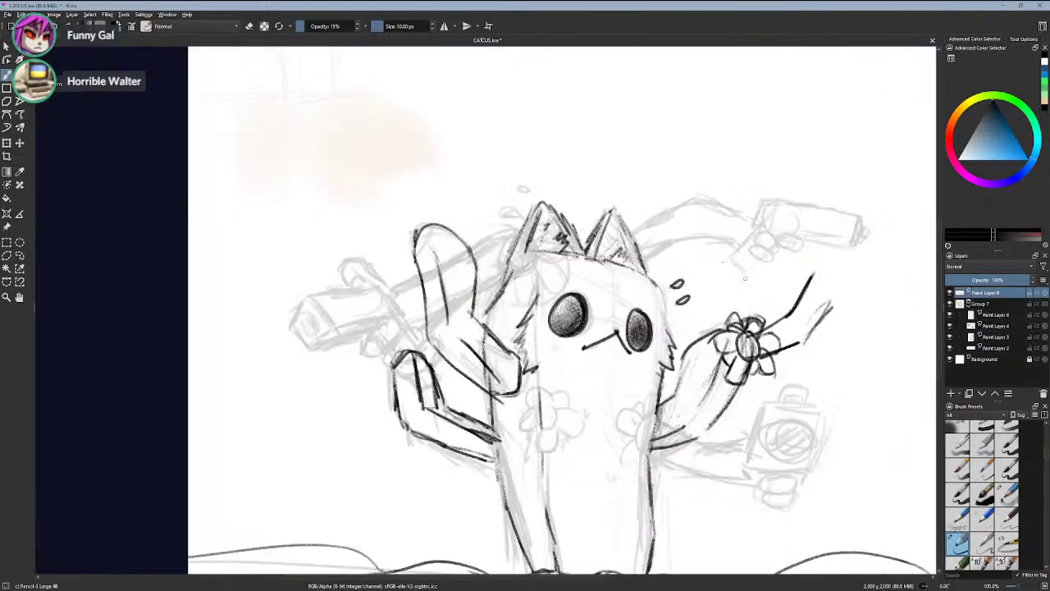
pyautogui.hotkey('ctrl', 'z')
pyautogui.hotkey('ctrl', 'z')
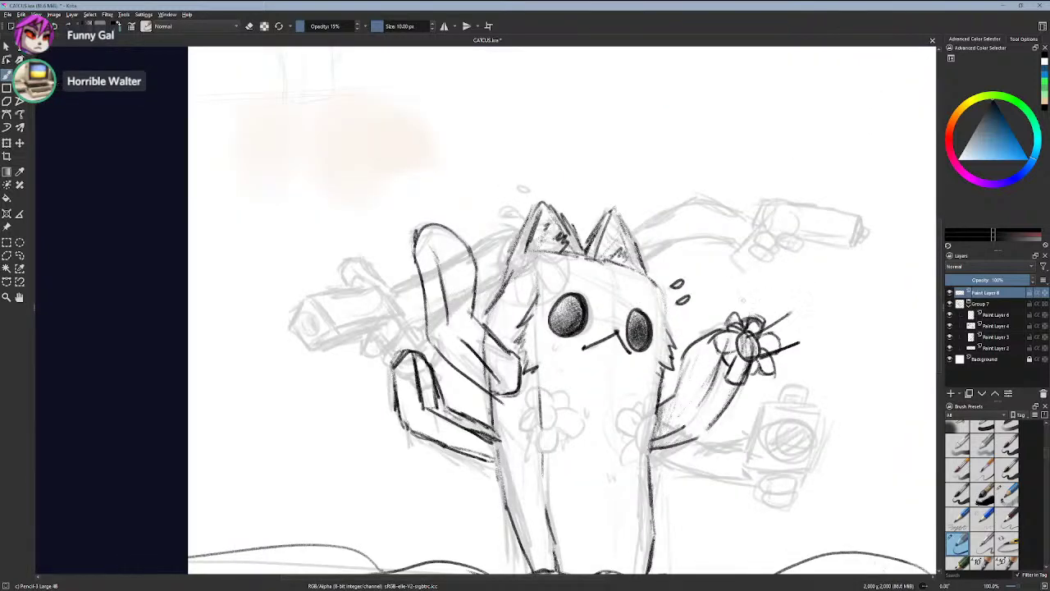
pyautogui.hotkey('ctrl', 'z')
pyautogui.hotkey('ctrl', 'z')
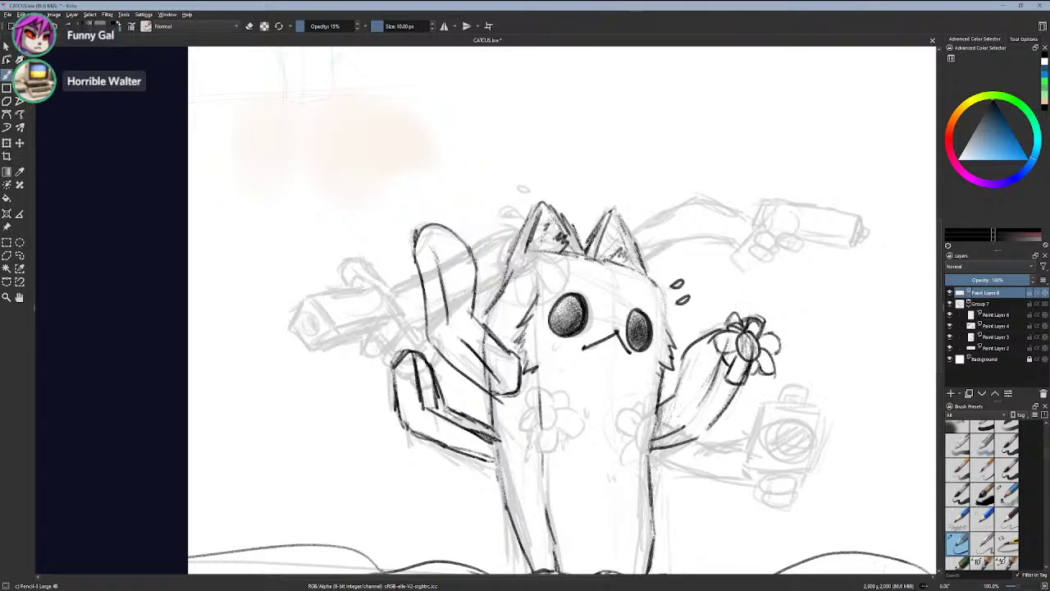
# - Ink the chest flower's oval centre with its top, right and bottom petals over the sketch
pyautogui.scroll(5, 529, 447)
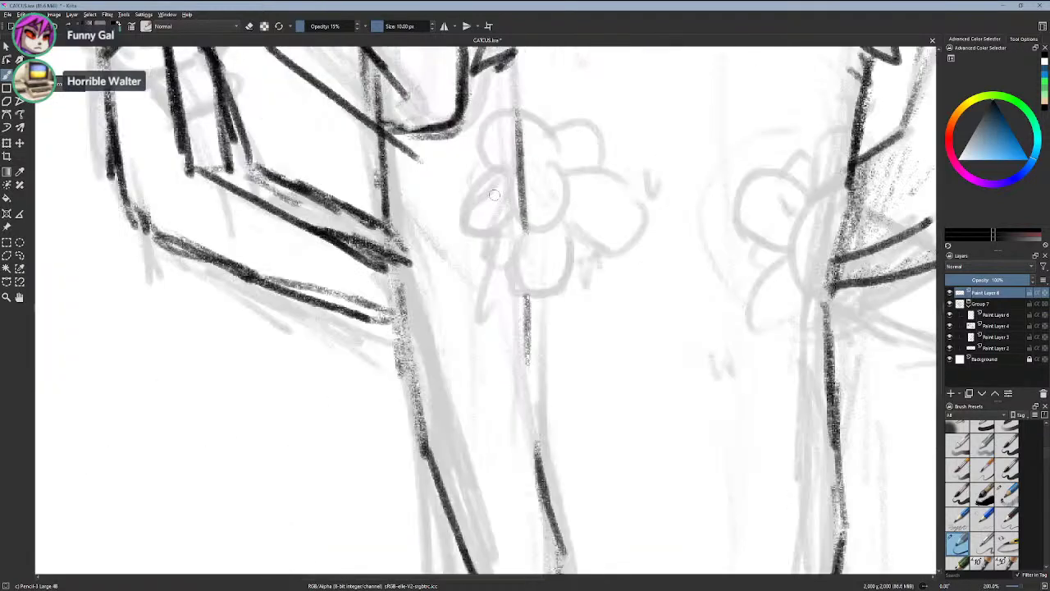
pyautogui.moveTo(531, 161)
pyautogui.mouseDown()
pyautogui.moveTo(544, 161)
pyautogui.moveTo(633, 261)
pyautogui.mouseUp()
pyautogui.hotkey('ctrl', 'z')
pyautogui.hotkey('ctrl', 'z')
pyautogui.moveTo(563, 176)
pyautogui.mouseDown()
pyautogui.moveTo(612, 177)
pyautogui.moveTo(642, 210)
pyautogui.moveTo(620, 258)
pyautogui.moveTo(588, 242)
pyautogui.moveTo(573, 219)
pyautogui.moveTo(555, 275)
pyautogui.moveTo(513, 290)
pyautogui.moveTo(508, 256)
pyautogui.mouseUp()
pyautogui.moveTo(497, 164)
pyautogui.mouseDown()
pyautogui.moveTo(534, 108)
pyautogui.moveTo(561, 158)
pyautogui.mouseUp()
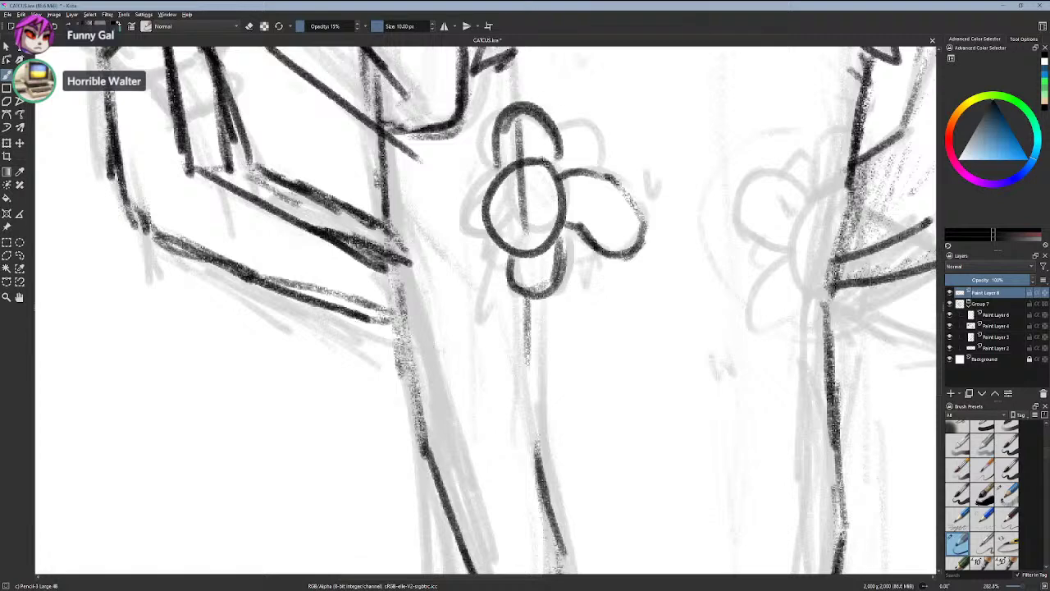
# - Reinforce the chest flower's top and right petals and add the upper-right and lower-right petals between them
pyautogui.moveTo(496, 131); pyautogui.dragTo(502, 169)
pyautogui.moveTo(572, 172); pyautogui.dragTo(638, 243)
pyautogui.moveTo(559, 138); pyautogui.dragTo(622, 174)
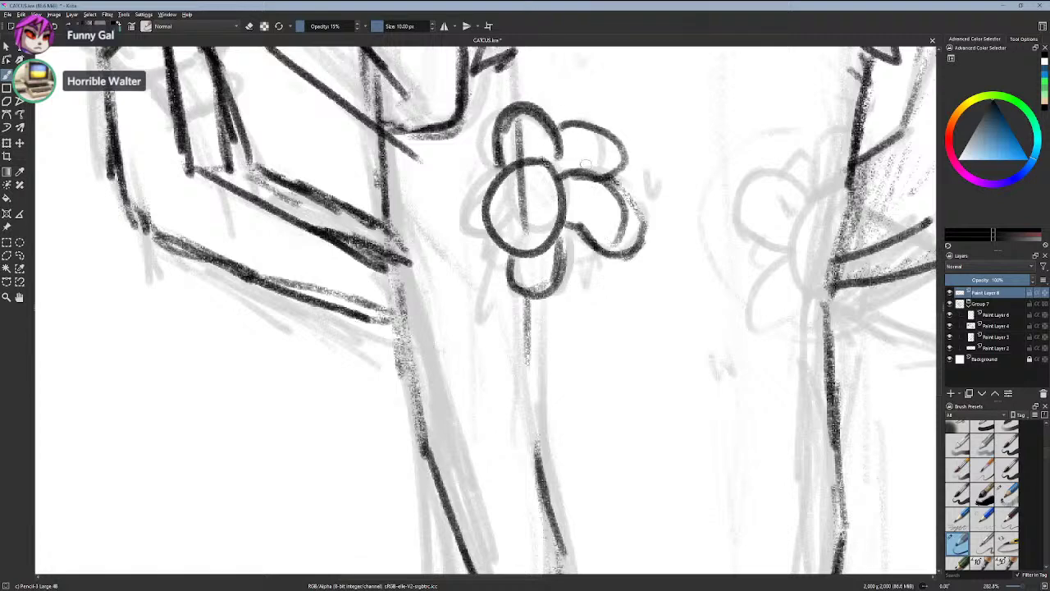
pyautogui.hotkey('ctrl', 'z')
pyautogui.moveTo(560, 130); pyautogui.dragTo(611, 176)
pyautogui.moveTo(584, 233)
pyautogui.mouseDown()
pyautogui.moveTo(592, 252)
pyautogui.moveTo(562, 272)
pyautogui.mouseUp()
# - Ink the chest flower's left-hand petals, redrawing them smaller around the centre
pyautogui.moveTo(480, 224); pyautogui.dragTo(499, 268)
pyautogui.hotkey('ctrl', 'z')
pyautogui.moveTo(497, 174)
pyautogui.mouseDown()
pyautogui.moveTo(447, 220)
pyautogui.moveTo(485, 223)
pyautogui.moveTo(502, 263)
pyautogui.mouseUp()
pyautogui.hotkey('ctrl', 'z')
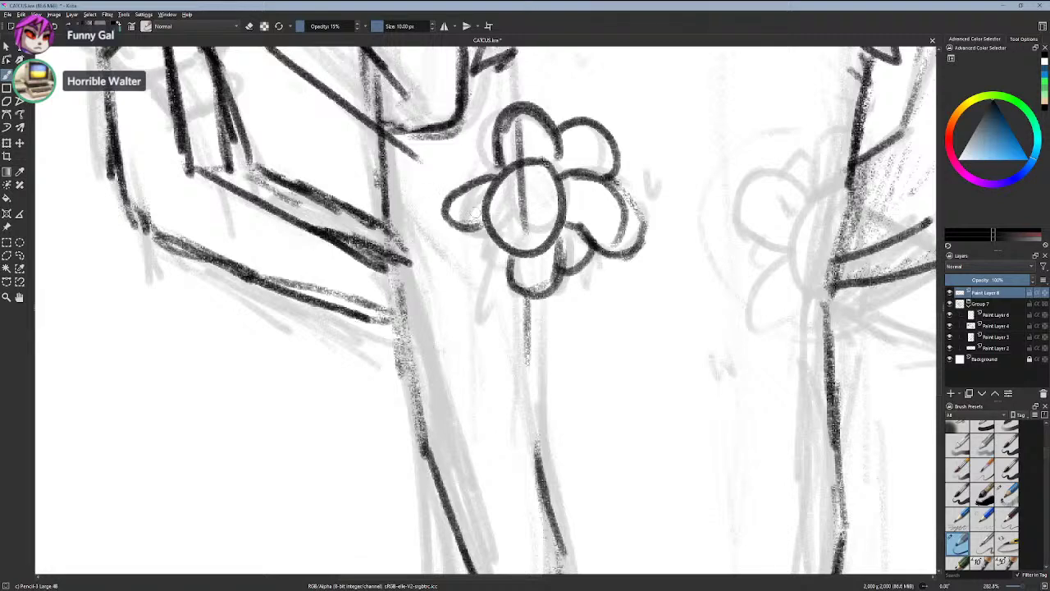
pyautogui.hotkey('ctrl', 'z')
pyautogui.moveTo(502, 177)
pyautogui.mouseDown()
pyautogui.moveTo(460, 181)
pyautogui.moveTo(455, 238)
pyautogui.moveTo(488, 237)
pyautogui.moveTo(494, 277)
pyautogui.moveTo(497, 156)
pyautogui.moveTo(400, 232)
pyautogui.moveTo(490, 452)
pyautogui.mouseUp()
# - Try an arm growing out of the chest flower and reaching diagonally down past the body's left edge
pyautogui.scroll(-3, 484, 178)
pyautogui.scroll(2, 487, 189)
pyautogui.scroll(-2, 535, 537)
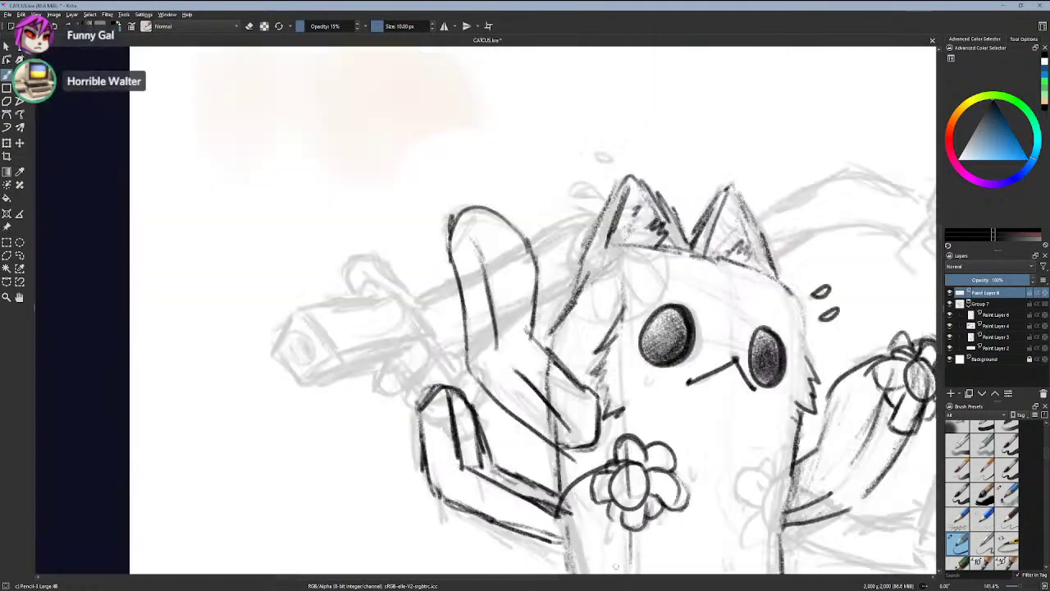
pyautogui.scroll(1, 626, 441)
pyautogui.hotkey('ctrl', 'z')
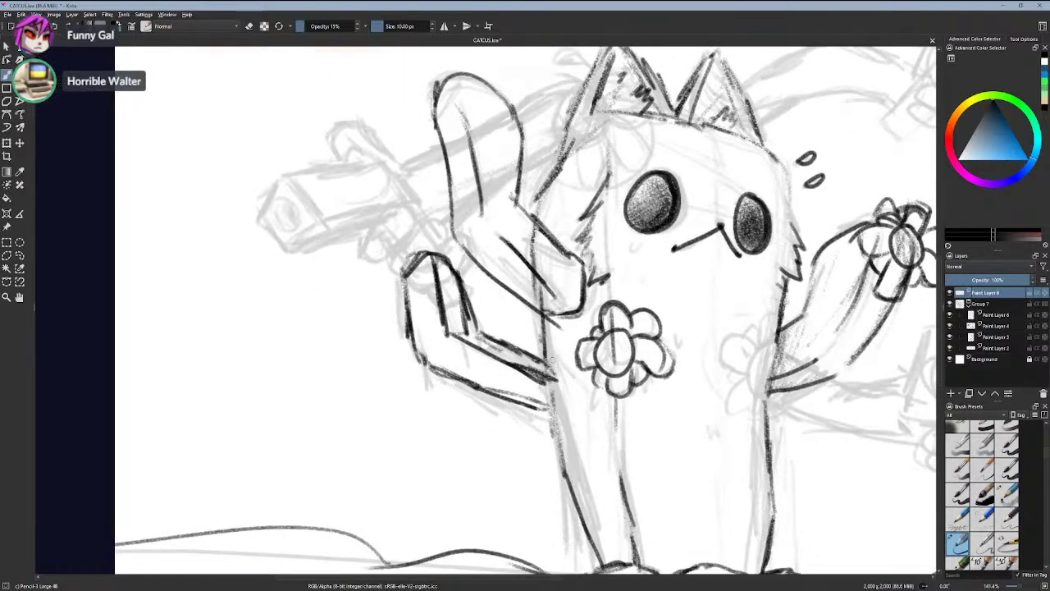
pyautogui.moveTo(611, 330); pyautogui.dragTo(545, 386)
pyautogui.moveTo(617, 376); pyautogui.dragTo(540, 419)
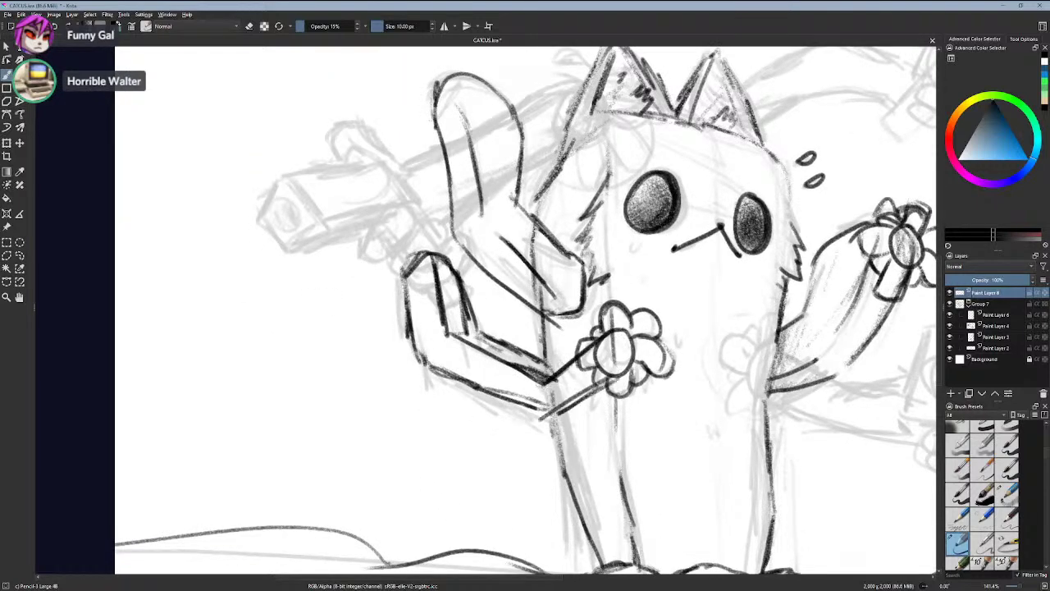
pyautogui.moveTo(541, 382); pyautogui.dragTo(465, 437)
pyautogui.moveTo(543, 422); pyautogui.dragTo(484, 470)
pyautogui.hotkey('ctrl', 'z')
pyautogui.hotkey('ctrl', 'z')
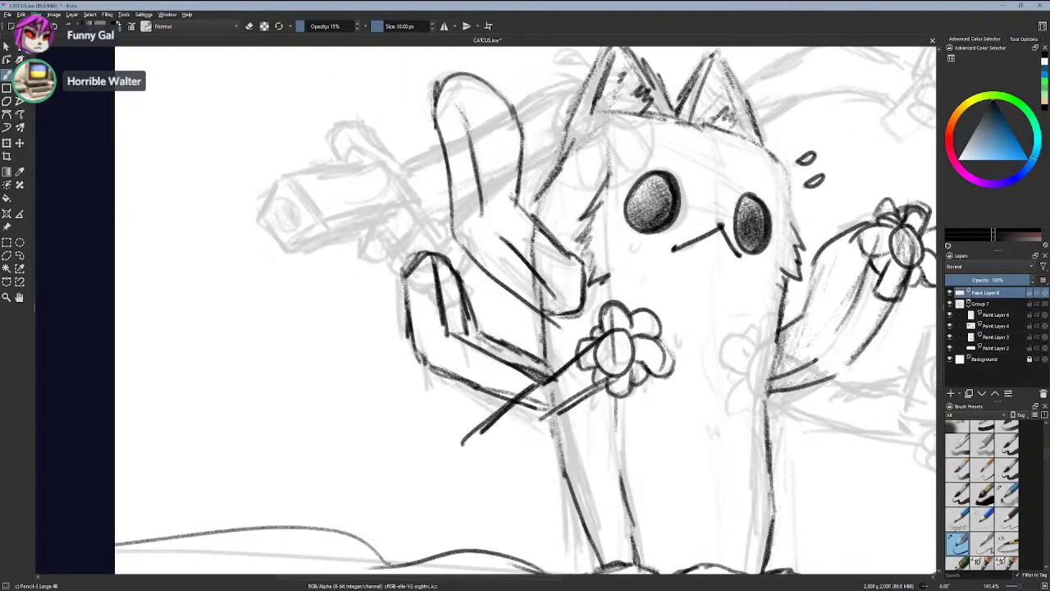
pyautogui.hotkey('ctrl', 'z')
pyautogui.hotkey('ctrl', 'z')
pyautogui.hotkey('ctrl', 'z')
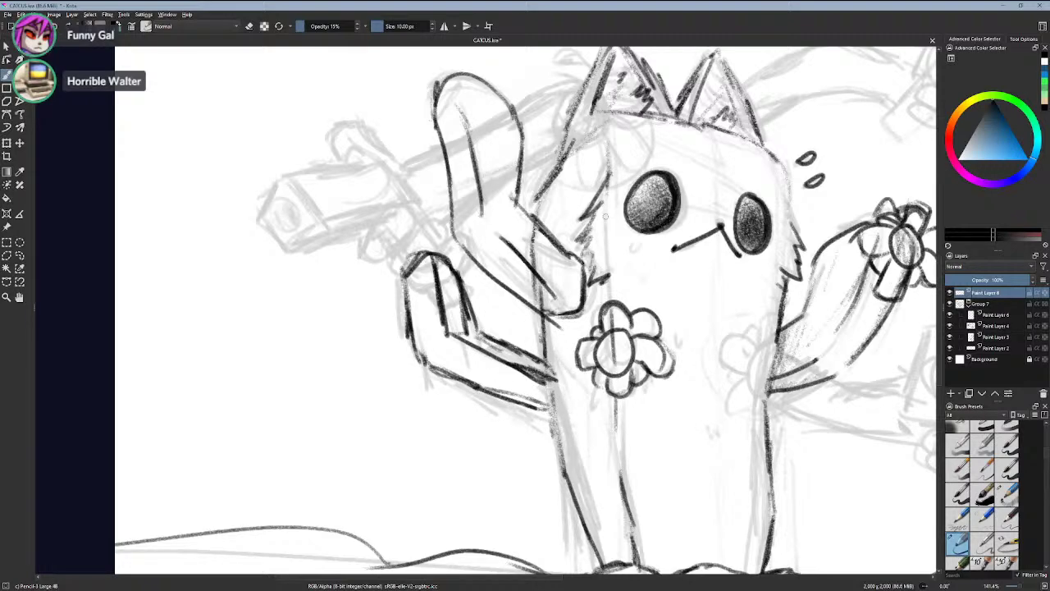
pyautogui.moveTo(605, 216); pyautogui.dragTo(573, 112)
pyautogui.scroll(-1, 572, 111)
pyautogui.moveTo(597, 248); pyautogui.dragTo(592, 425)
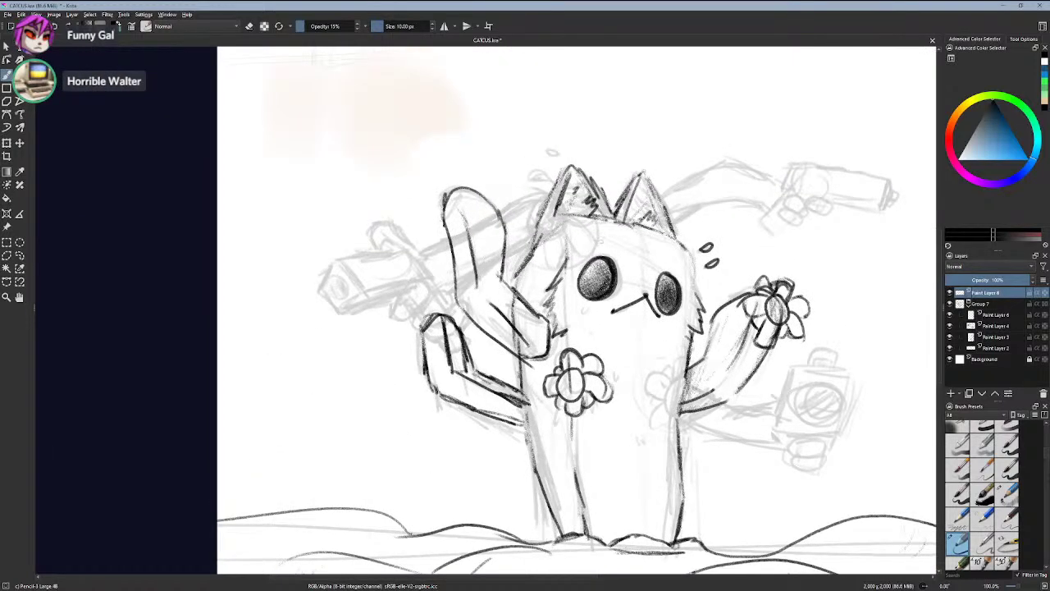
pyautogui.scroll(1, 647, 238)
pyautogui.scroll(1, 647, 322)
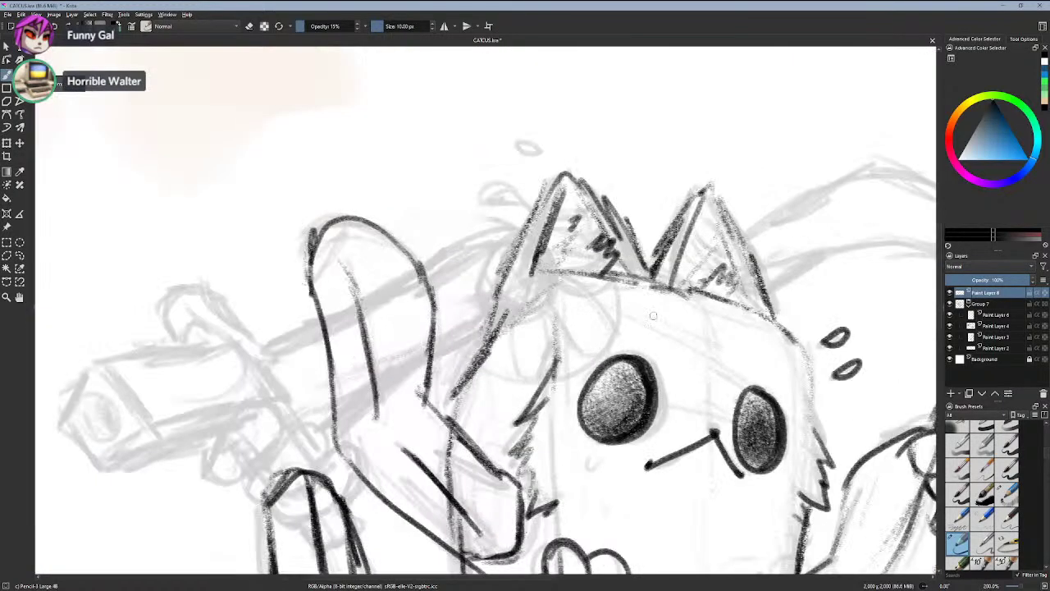
pyautogui.moveTo(672, 329)
pyautogui.mouseDown()
pyautogui.moveTo(674, 342)
pyautogui.moveTo(583, 178)
pyautogui.moveTo(530, 42)
pyautogui.mouseUp()
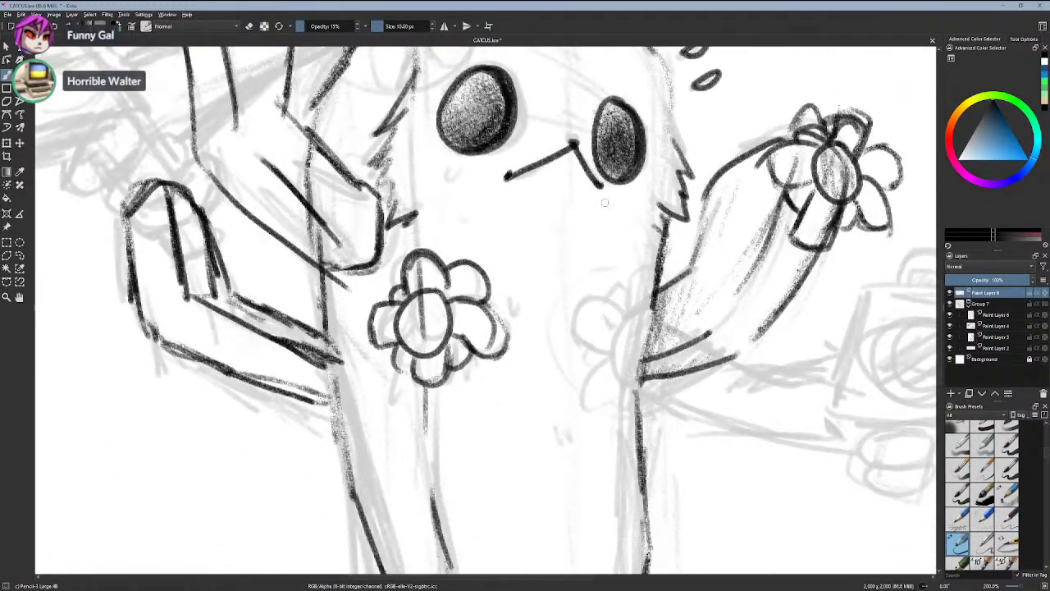
# - Try a small flower at the base of the right ear, with an oval centre and pointed petals on both sides
pyautogui.moveTo(604, 203)
pyautogui.mouseDown()
pyautogui.moveTo(383, 116)
pyautogui.moveTo(485, 443)
pyautogui.moveTo(570, 445)
pyautogui.mouseUp()
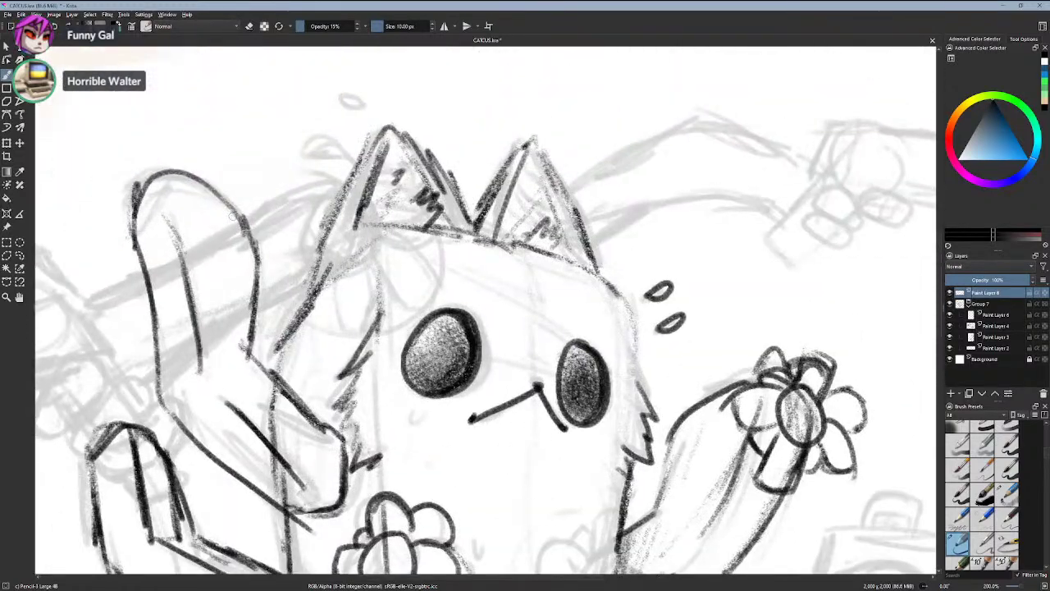
pyautogui.moveTo(491, 228)
pyautogui.mouseDown()
pyautogui.moveTo(422, 244)
pyautogui.moveTo(440, 249)
pyautogui.mouseUp()
pyautogui.hotkey('ctrl', 'z')
pyautogui.moveTo(516, 243)
pyautogui.mouseDown()
pyautogui.moveTo(518, 272)
pyautogui.moveTo(498, 244)
pyautogui.moveTo(512, 274)
pyautogui.moveTo(574, 232)
pyautogui.moveTo(578, 271)
pyautogui.mouseUp()
pyautogui.hotkey('ctrl', 'z')
pyautogui.hotkey('ctrl', 'z')
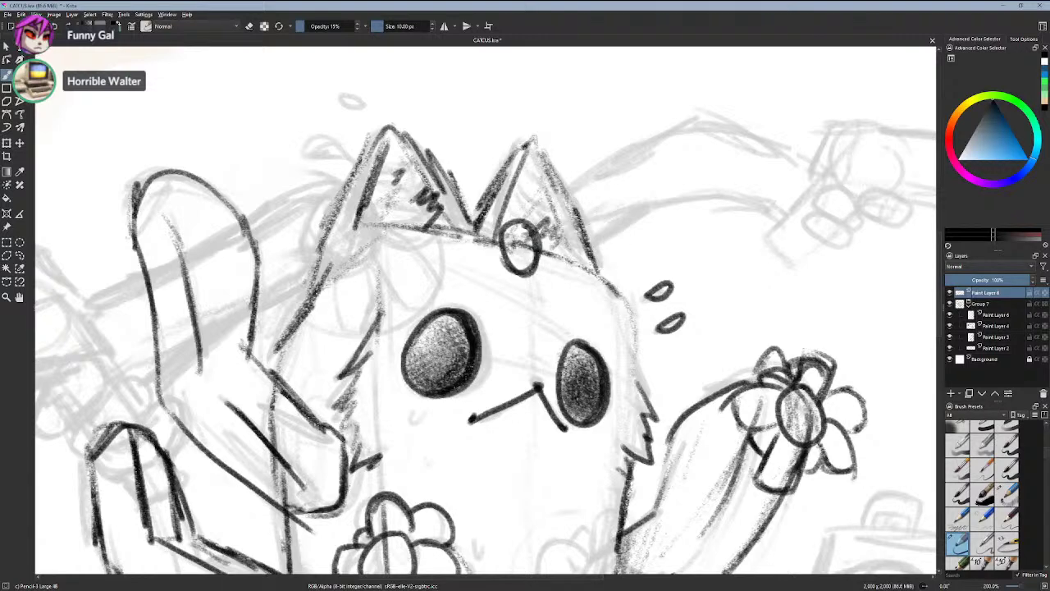
pyautogui.moveTo(538, 242)
pyautogui.mouseDown()
pyautogui.moveTo(604, 217)
pyautogui.moveTo(541, 248)
pyautogui.moveTo(463, 253)
pyautogui.mouseUp()
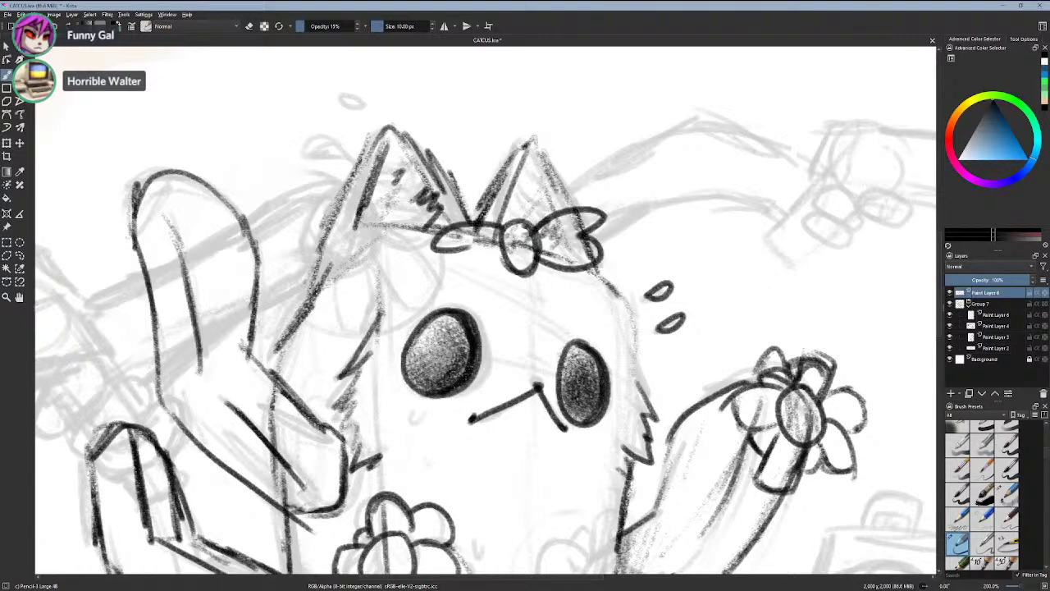
pyautogui.hotkey('ctrl', 'z')
pyautogui.hotkey('ctrl', 'z')
pyautogui.hotkey('ctrl', 'z')
# - Ink the head flower's oval centre over the outer base of the left ear, with a first petal beside it
pyautogui.scroll(-4, 416, 265)
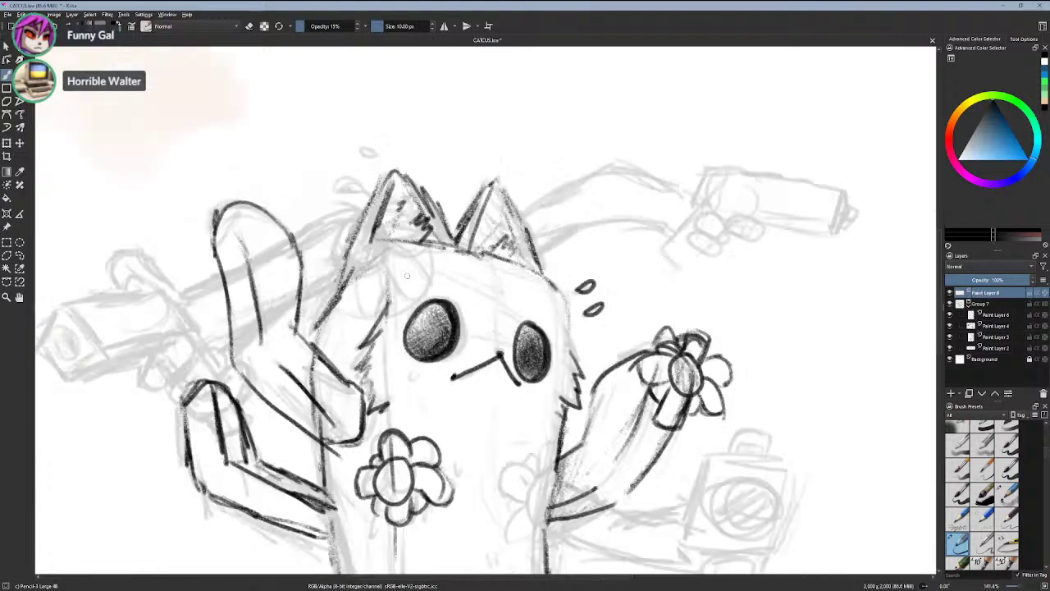
pyautogui.scroll(3, 427, 275)
pyautogui.scroll(2, 329, 211)
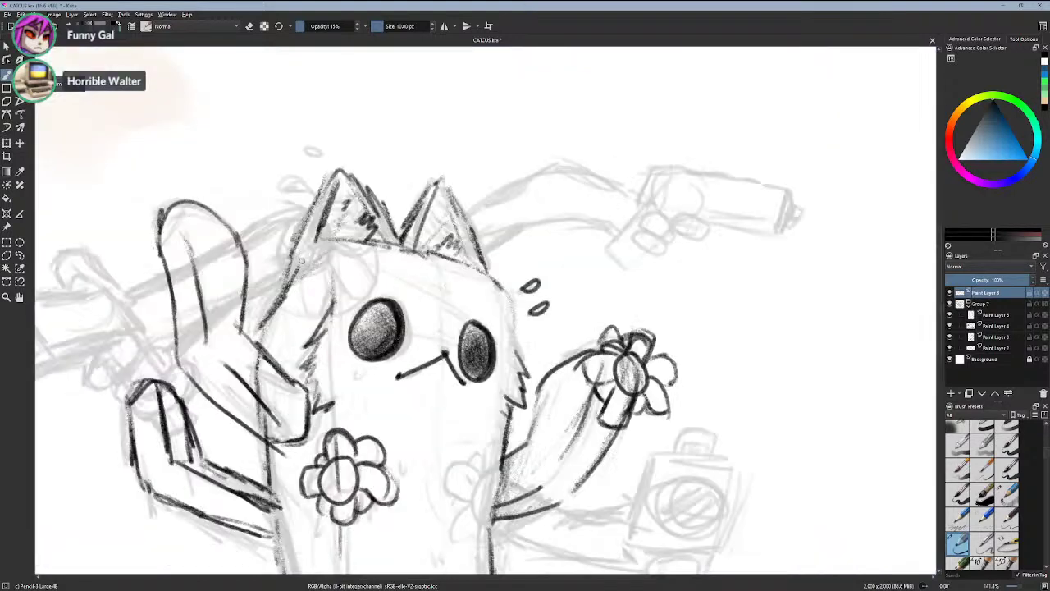
pyautogui.moveTo(423, 176)
pyautogui.mouseDown()
pyautogui.moveTo(397, 175)
pyautogui.moveTo(413, 172)
pyautogui.mouseUp()
pyautogui.hotkey('ctrl', 'z')
pyautogui.hotkey('ctrl', 'z')
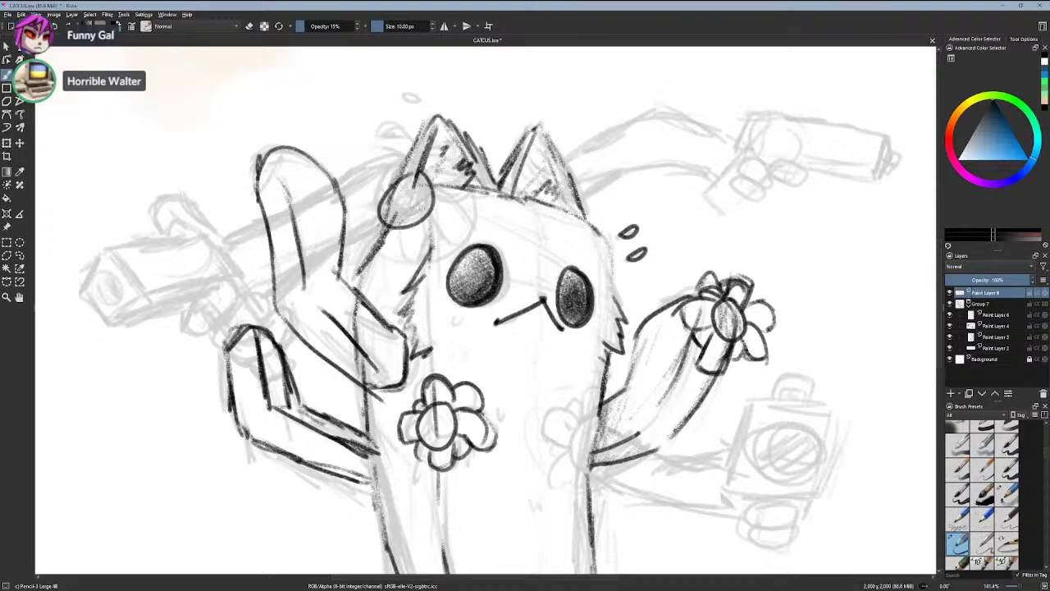
pyautogui.moveTo(417, 173); pyautogui.dragTo(420, 176)
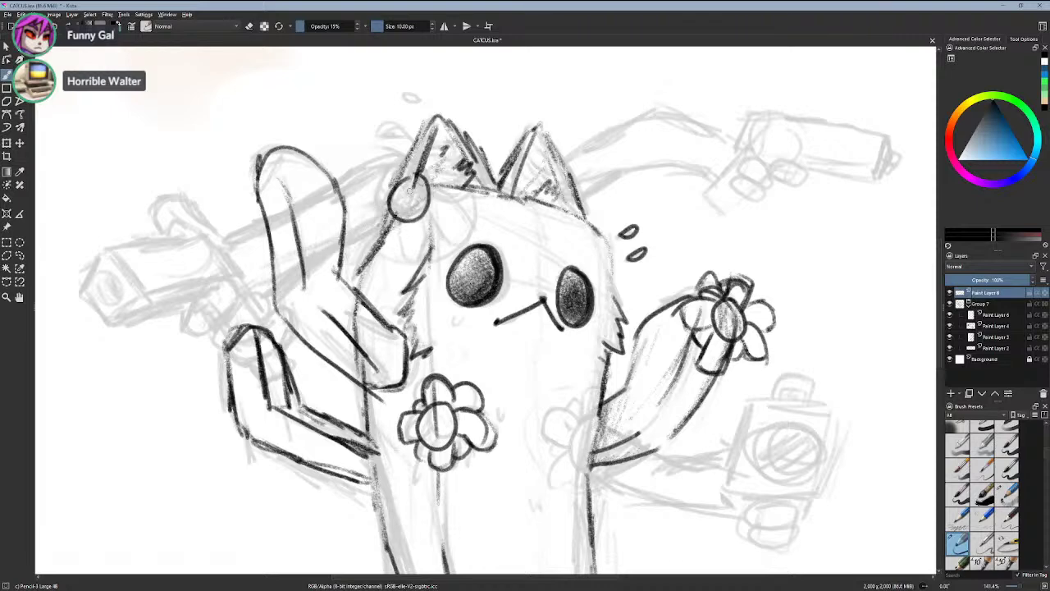
pyautogui.scroll(1, 401, 209)
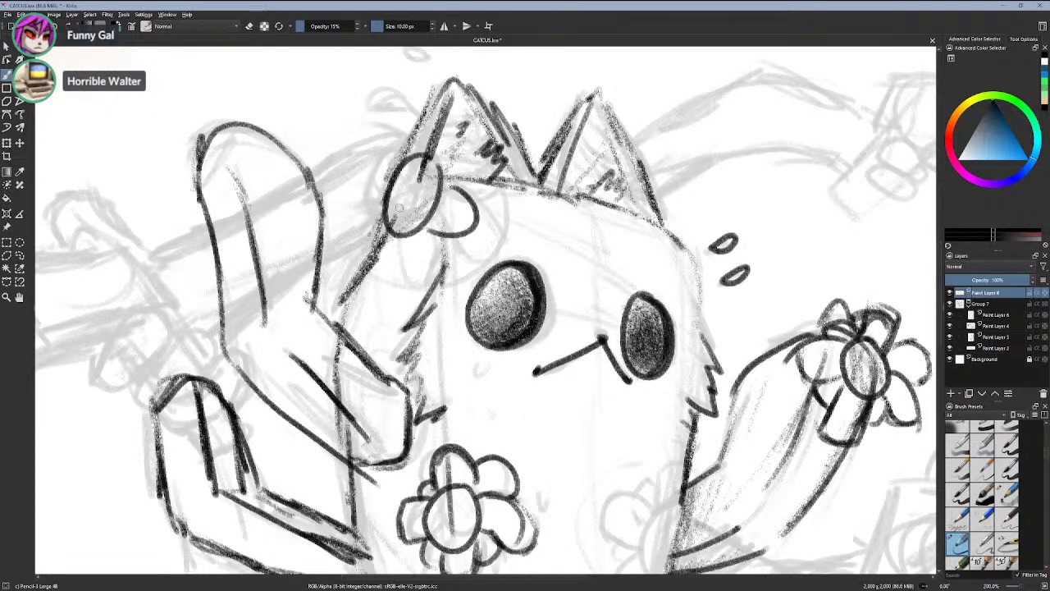
# - Hatch the head flower's centre and redraw its lower-right petal larger over the forehead
pyautogui.moveTo(392, 226)
pyautogui.mouseDown()
pyautogui.moveTo(440, 167)
pyautogui.moveTo(472, 196)
pyautogui.moveTo(420, 216)
pyautogui.moveTo(467, 239)
pyautogui.mouseUp()
pyautogui.hotkey('ctrl', 'z')
pyautogui.hotkey('ctrl', 'z')
pyautogui.moveTo(440, 189)
pyautogui.mouseDown()
pyautogui.moveTo(474, 236)
pyautogui.moveTo(428, 217)
pyautogui.moveTo(502, 223)
pyautogui.moveTo(431, 248)
pyautogui.moveTo(398, 276)
pyautogui.mouseUp()
pyautogui.hotkey('ctrl', 'z')
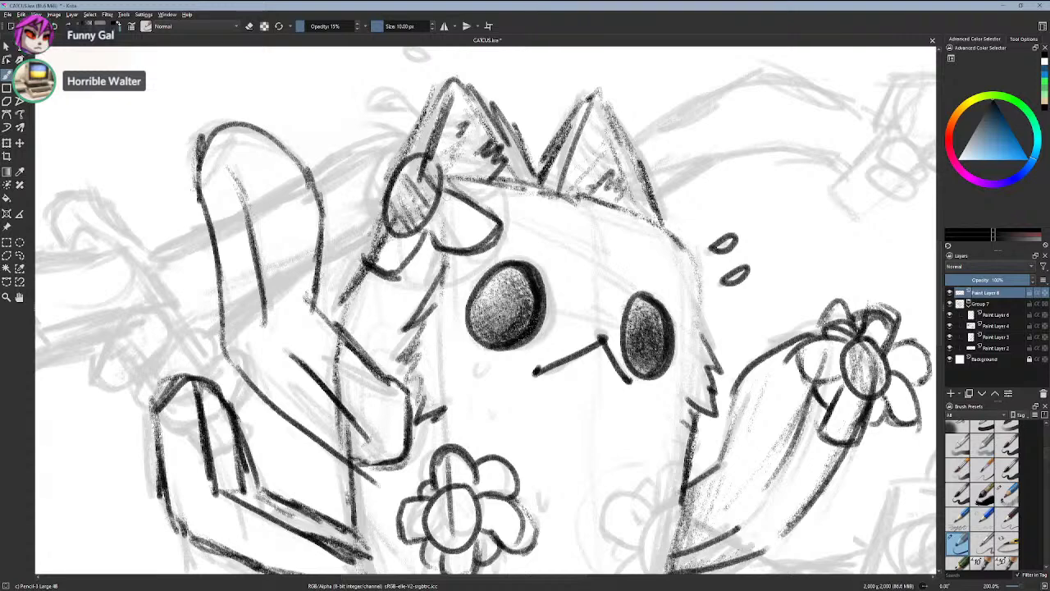
# - Redraw the head flower's bottom petal narrower, with straight sides, below the oval centre
pyautogui.moveTo(386, 225); pyautogui.dragTo(365, 259)
pyautogui.hotkey('ctrl', 'z')
pyautogui.hotkey('ctrl', 'z')
pyautogui.moveTo(417, 231)
pyautogui.mouseDown()
pyautogui.moveTo(404, 243)
pyautogui.moveTo(409, 276)
pyautogui.moveTo(386, 225)
pyautogui.moveTo(364, 255)
pyautogui.mouseUp()
pyautogui.hotkey('ctrl', 'z')
pyautogui.hotkey('ctrl', 'z')
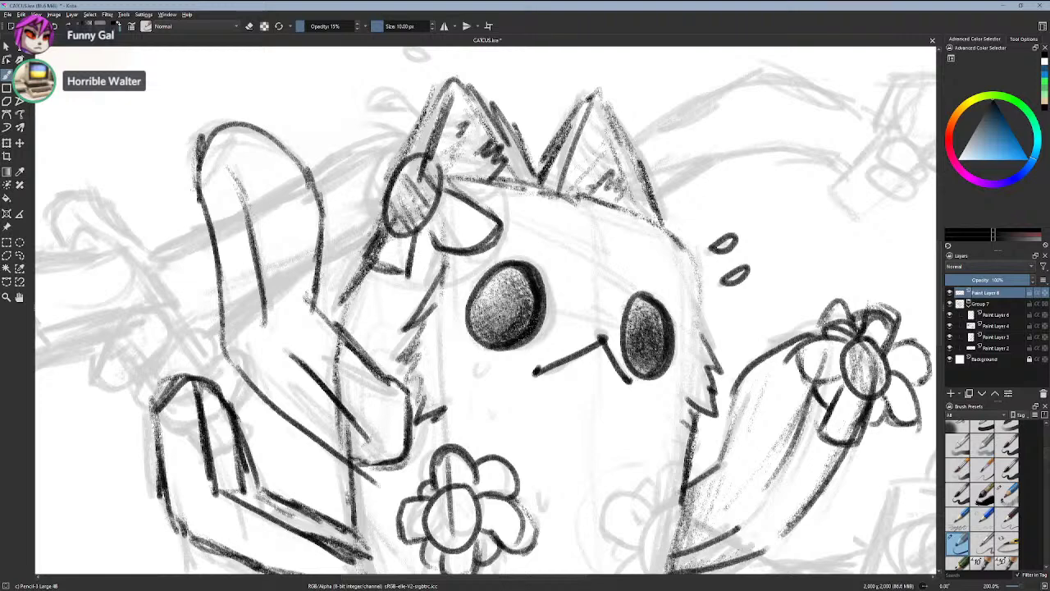
# - Ink the head flower's rounded left petal, reaching out from the oval centre toward the raised arm
pyautogui.moveTo(417, 154)
pyautogui.mouseDown()
pyautogui.moveTo(362, 174)
pyautogui.moveTo(384, 170)
pyautogui.moveTo(331, 229)
pyautogui.moveTo(343, 198)
pyautogui.moveTo(371, 208)
pyautogui.moveTo(348, 221)
pyautogui.mouseUp()
pyautogui.hotkey('ctrl', 'z')
pyautogui.moveTo(332, 197)
pyautogui.mouseDown()
pyautogui.moveTo(359, 224)
pyautogui.moveTo(374, 204)
pyautogui.mouseUp()
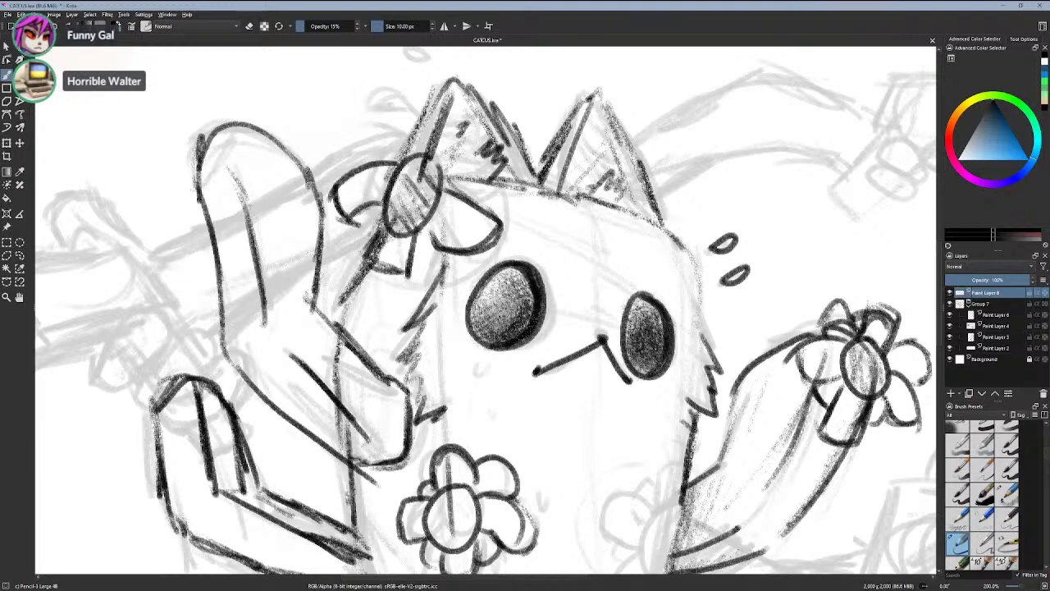
# - Ink the head flower's top petal over the ear and the small upper-left and upper-right petals beside it
pyautogui.moveTo(407, 169)
pyautogui.mouseDown()
pyautogui.moveTo(398, 116)
pyautogui.moveTo(435, 110)
pyautogui.moveTo(465, 124)
pyautogui.moveTo(440, 155)
pyautogui.moveTo(399, 167)
pyautogui.moveTo(405, 117)
pyautogui.mouseUp()
pyautogui.hotkey('ctrl', 'z')
pyautogui.hotkey('ctrl', 'z')
pyautogui.hotkey('ctrl', 'z')
pyautogui.hotkey('ctrl', 'z')
pyautogui.moveTo(411, 107)
pyautogui.mouseDown()
pyautogui.moveTo(456, 132)
pyautogui.moveTo(439, 161)
pyautogui.moveTo(348, 156)
pyautogui.moveTo(351, 166)
pyautogui.mouseUp()
pyautogui.moveTo(441, 164)
pyautogui.mouseDown()
pyautogui.moveTo(479, 171)
pyautogui.moveTo(483, 197)
pyautogui.mouseUp()
pyautogui.moveTo(461, 184); pyautogui.dragTo(481, 198)
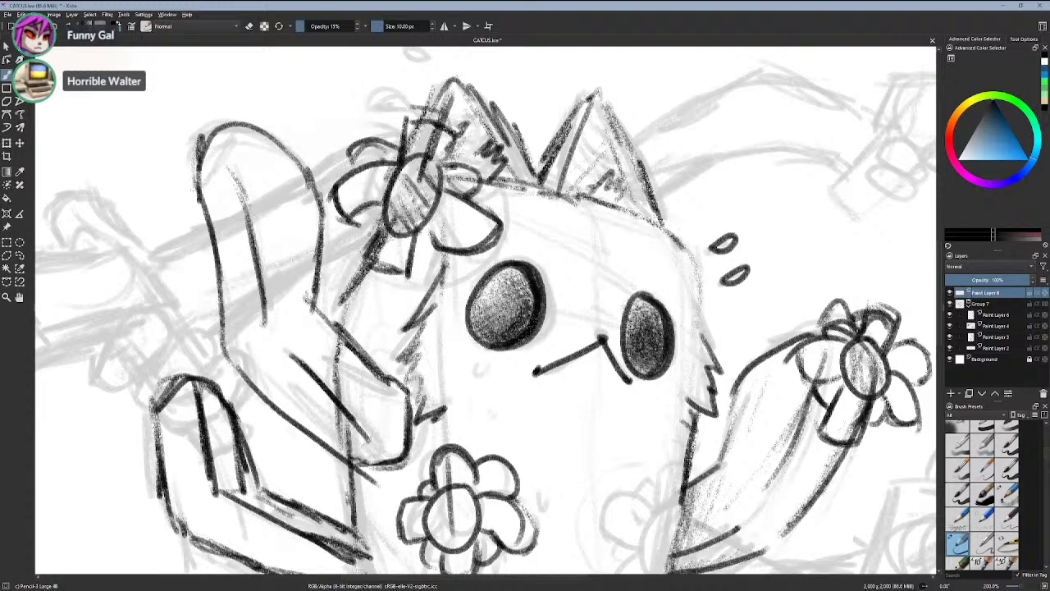
pyautogui.hotkey('ctrl', 'z')
pyautogui.moveTo(447, 162)
pyautogui.mouseDown()
pyautogui.moveTo(476, 173)
pyautogui.moveTo(470, 196)
pyautogui.mouseUp()
# - Add the small petal segments on both sides of the head flower's bottom petal
pyautogui.moveTo(436, 239)
pyautogui.mouseDown()
pyautogui.moveTo(444, 261)
pyautogui.moveTo(400, 267)
pyautogui.mouseUp()
pyautogui.hotkey('ctrl', 'z')
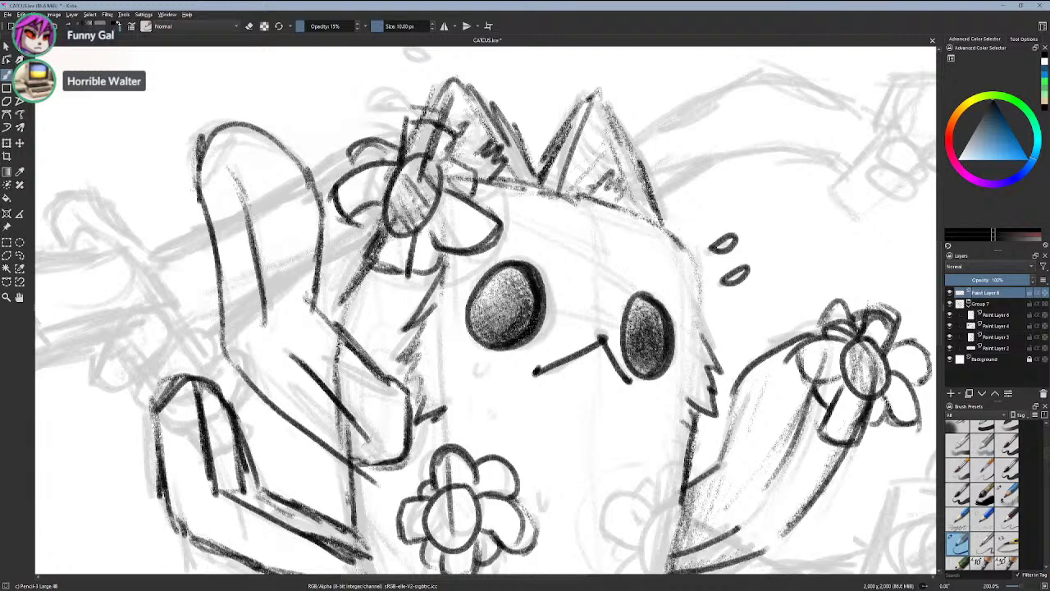
pyautogui.moveTo(371, 212)
pyautogui.mouseDown()
pyautogui.moveTo(349, 258)
pyautogui.moveTo(366, 266)
pyautogui.mouseUp()
pyautogui.hotkey('ctrl', 'z')
pyautogui.hotkey('ctrl', 'z')
pyautogui.moveTo(373, 215)
pyautogui.mouseDown()
pyautogui.moveTo(351, 256)
pyautogui.moveTo(374, 213)
pyautogui.mouseUp()
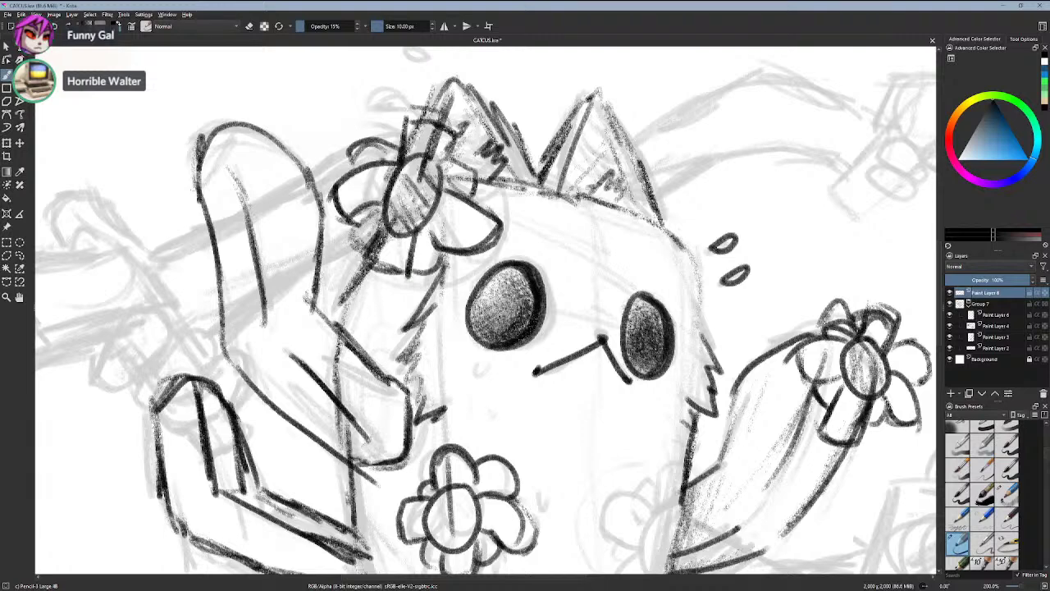
# - Try the gun arm's upper edge running left from the head flower toward the raised arm
pyautogui.moveTo(424, 155)
pyautogui.mouseDown()
pyautogui.moveTo(300, 156)
pyautogui.moveTo(413, 150)
pyautogui.moveTo(303, 196)
pyautogui.mouseUp()
pyautogui.hotkey('ctrl', 'z')
pyautogui.hotkey('ctrl', 'z')
pyautogui.moveTo(425, 162); pyautogui.dragTo(330, 175)
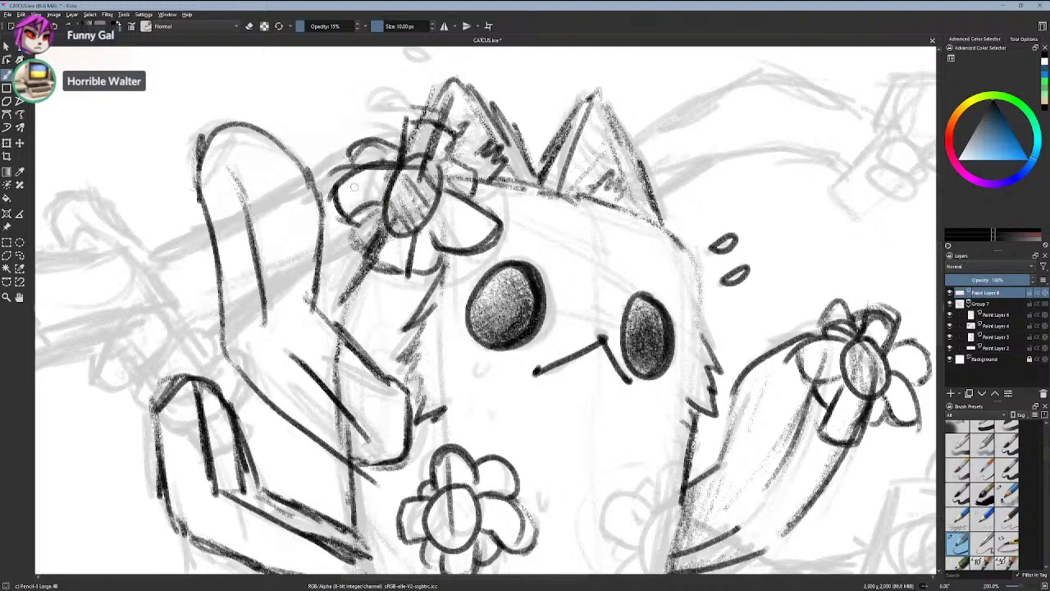
pyautogui.hotkey('ctrl', 'z')
# - Ink the gun arm's edges from the head flower to the raised arm and continue them on its far side
pyautogui.moveTo(363, 425)
pyautogui.mouseDown()
pyautogui.moveTo(551, 295)
pyautogui.moveTo(713, 507)
pyautogui.mouseUp()
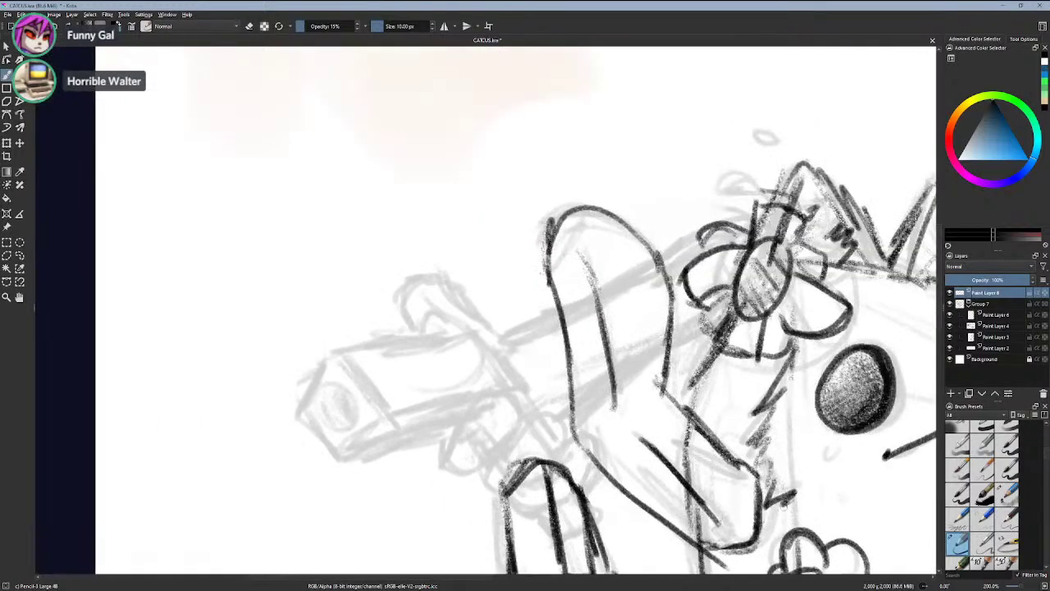
pyautogui.moveTo(761, 248)
pyautogui.mouseDown()
pyautogui.moveTo(728, 243)
pyautogui.moveTo(666, 271)
pyautogui.mouseUp()
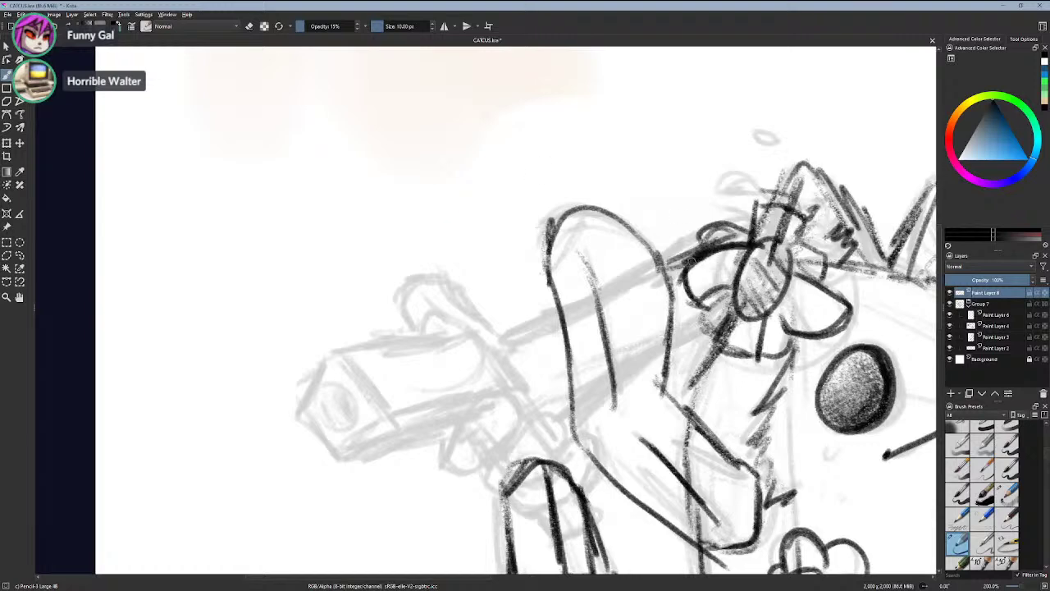
pyautogui.moveTo(753, 320); pyautogui.dragTo(671, 356)
pyautogui.hotkey('ctrl', 'z')
pyautogui.hotkey('ctrl', 'z')
pyautogui.moveTo(771, 242); pyautogui.dragTo(662, 261)
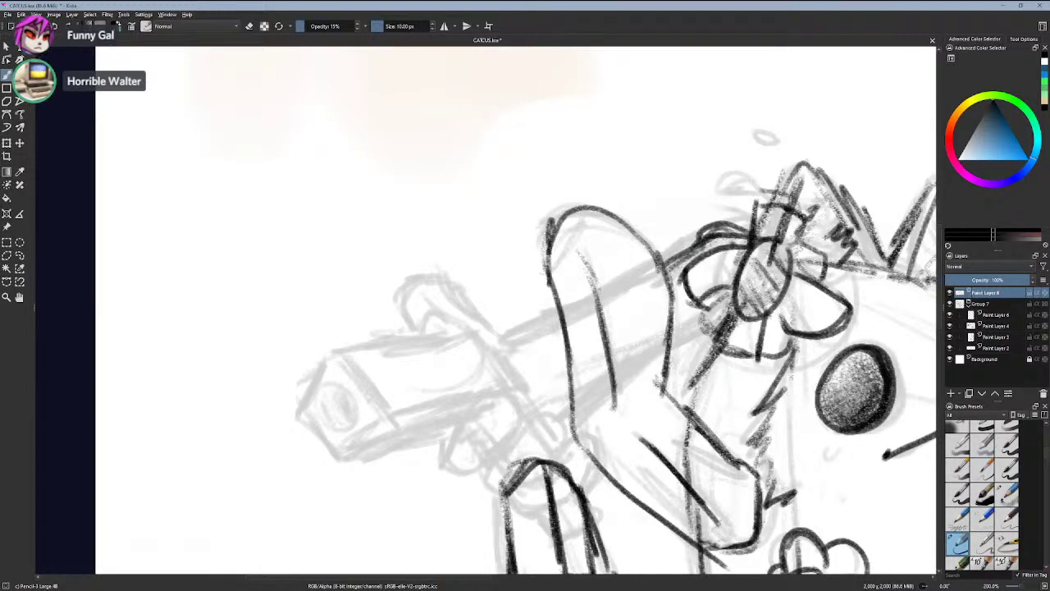
pyautogui.moveTo(743, 310); pyautogui.dragTo(663, 332)
pyautogui.moveTo(558, 307); pyautogui.dragTo(484, 339)
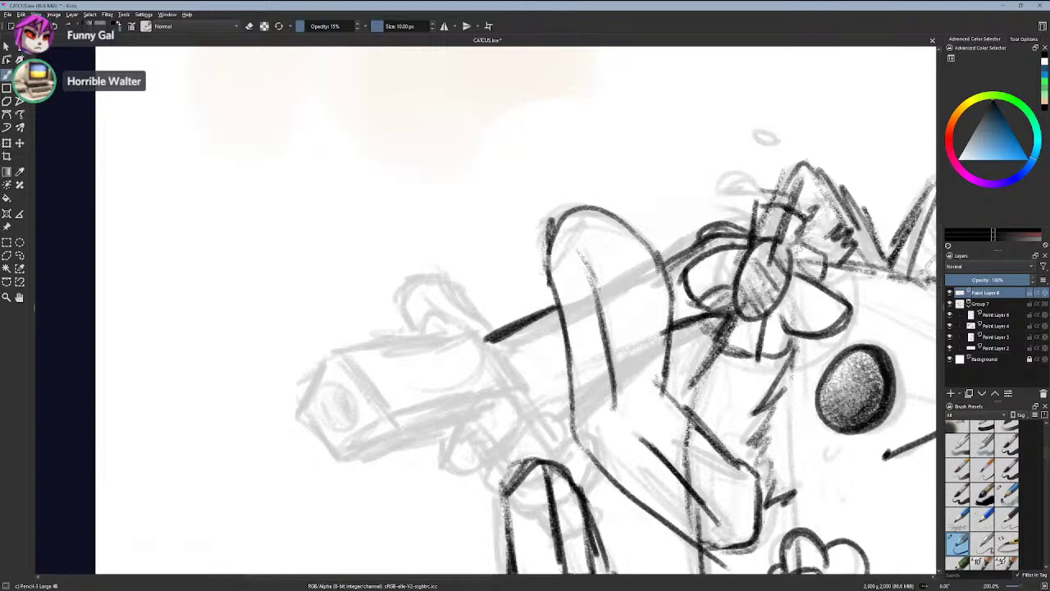
# - Hide the sketch group and thicken the gun arm's upper and lower edges between the head flower and the raised arm
pyautogui.scroll(-3, 463, 382)
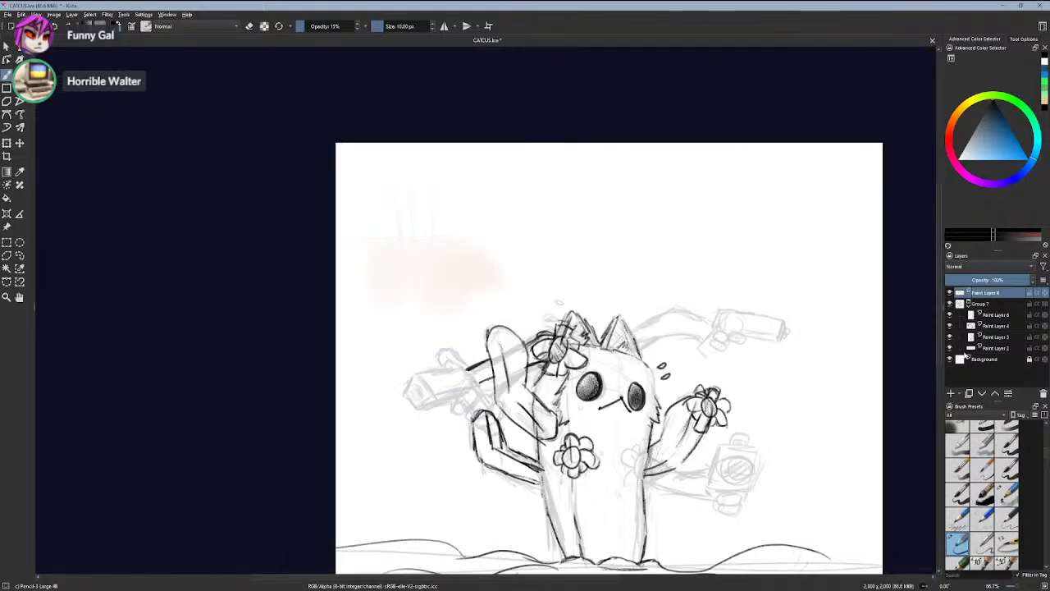
pyautogui.click(950, 304)
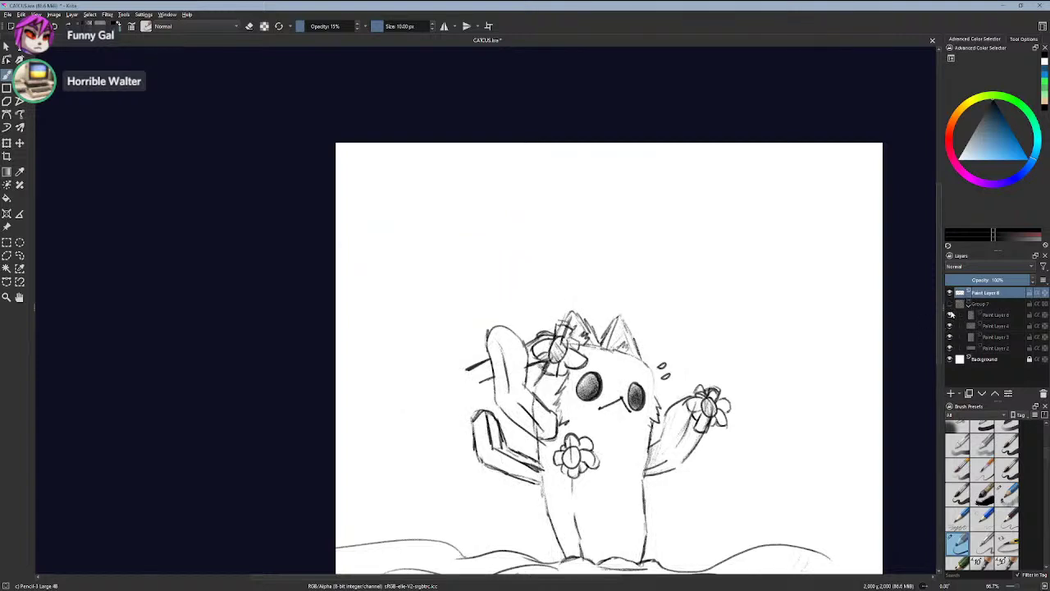
pyautogui.scroll(3, 746, 371)
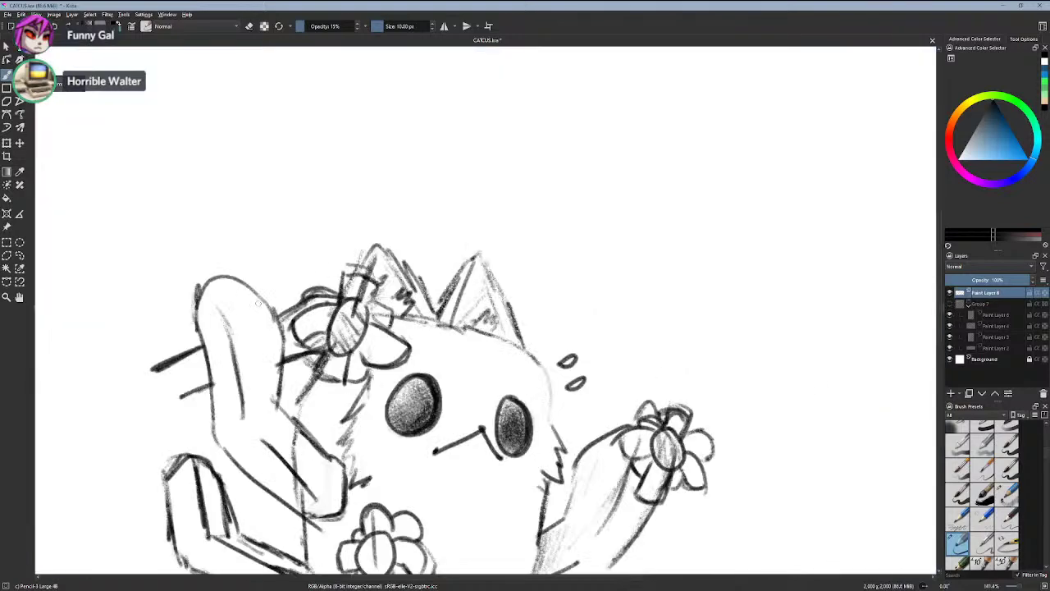
pyautogui.scroll(-1, 259, 304)
pyautogui.moveTo(259, 305); pyautogui.dragTo(631, 324)
pyautogui.scroll(3, 631, 330)
pyautogui.moveTo(847, 265); pyautogui.dragTo(702, 277)
pyautogui.hotkey('ctrl', 'z')
pyautogui.moveTo(845, 252); pyautogui.dragTo(691, 279)
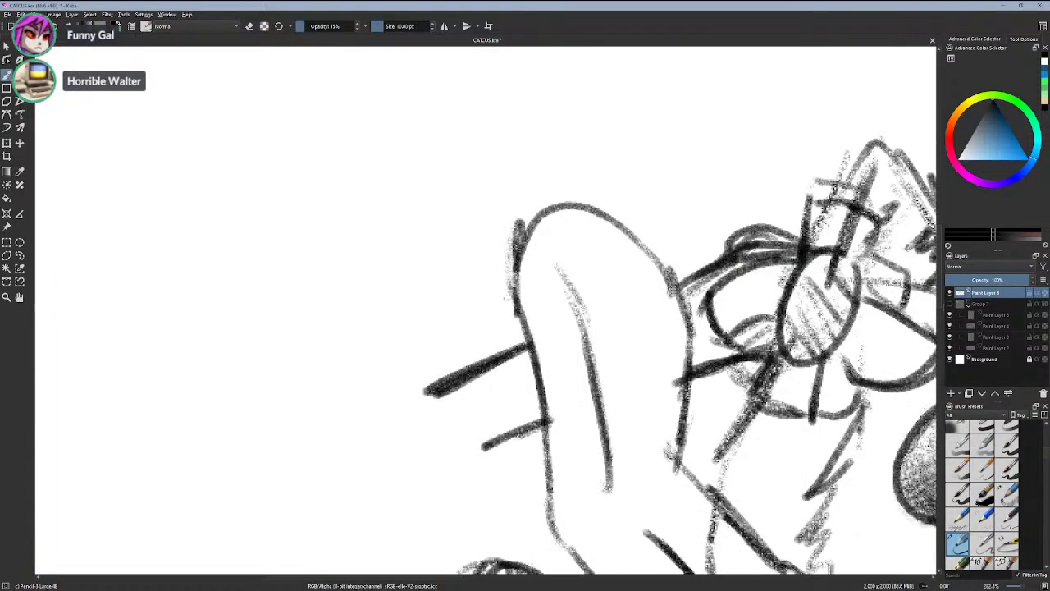
pyautogui.moveTo(798, 251); pyautogui.dragTo(663, 290)
pyautogui.hotkey('ctrl', 'z')
pyautogui.moveTo(823, 258)
pyautogui.mouseDown()
pyautogui.moveTo(732, 283)
pyautogui.moveTo(752, 264)
pyautogui.moveTo(701, 276)
pyautogui.mouseUp()
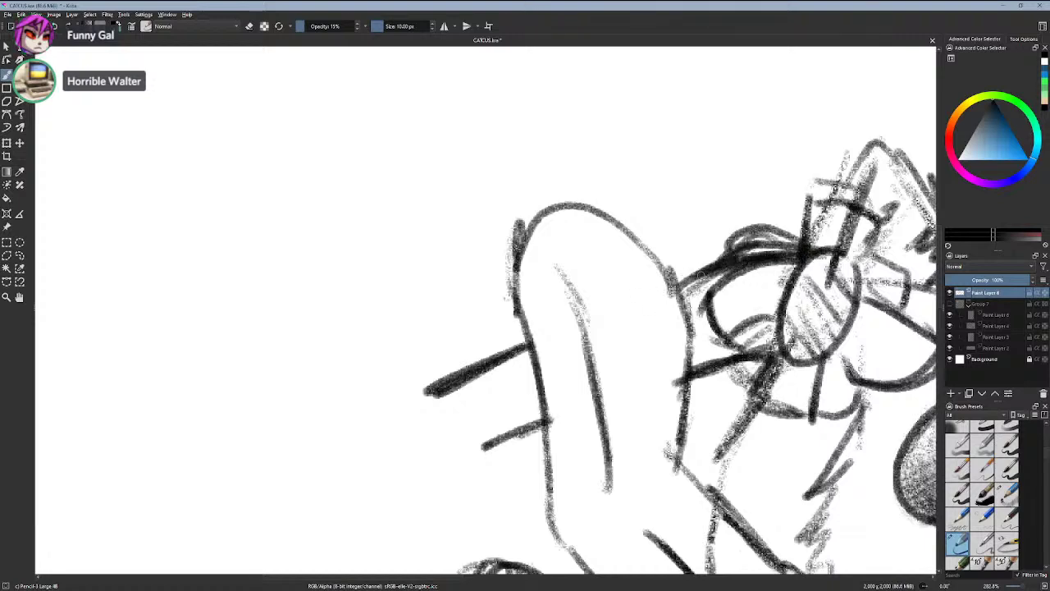
pyautogui.moveTo(732, 356); pyautogui.dragTo(691, 367)
# - Try thickening the gun arm's short lower edge on the far side of the raised arm
pyautogui.scroll(-3, 669, 386)
pyautogui.scroll(3, 629, 414)
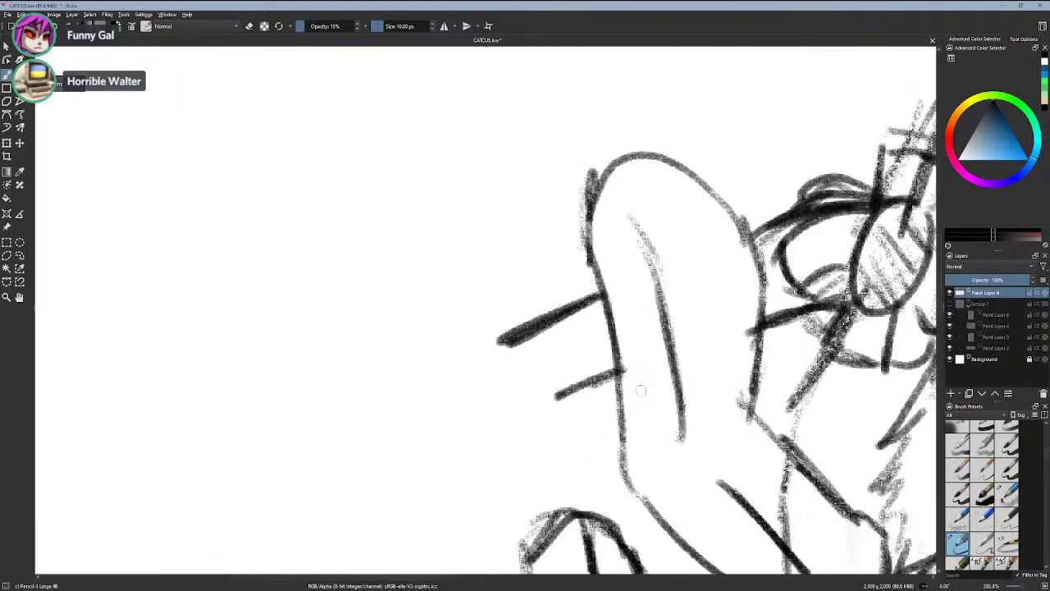
pyautogui.moveTo(621, 379)
pyautogui.mouseDown()
pyautogui.moveTo(560, 406)
pyautogui.moveTo(549, 397)
pyautogui.mouseUp()
pyautogui.hotkey('ctrl', 'z')
pyautogui.scroll(-2, 587, 380)
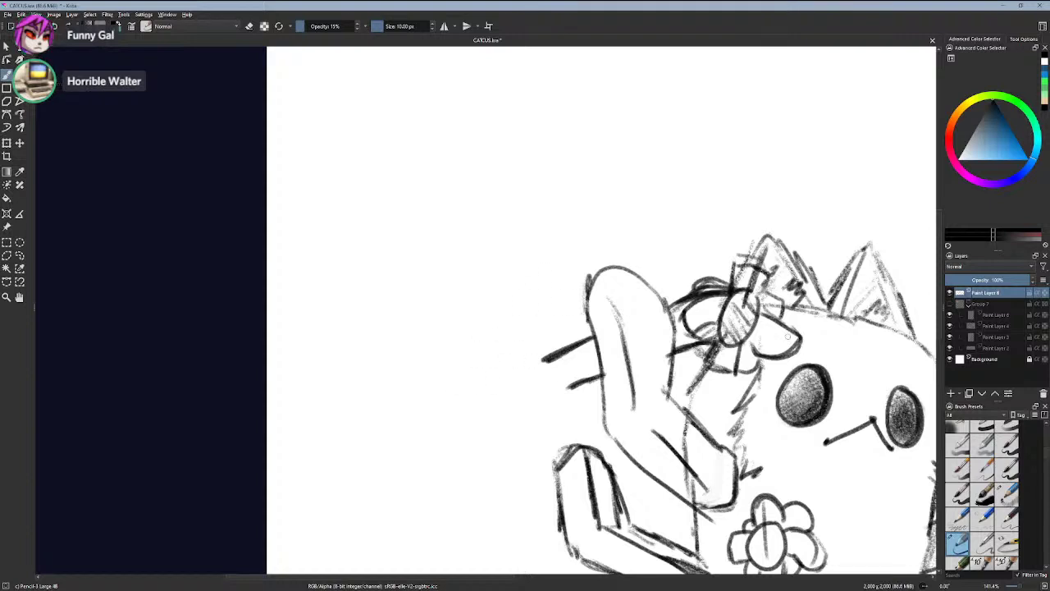
# - Show the sketch group again and ink the long top and bottom edges of the gun's barrel side
pyautogui.click(949, 303)
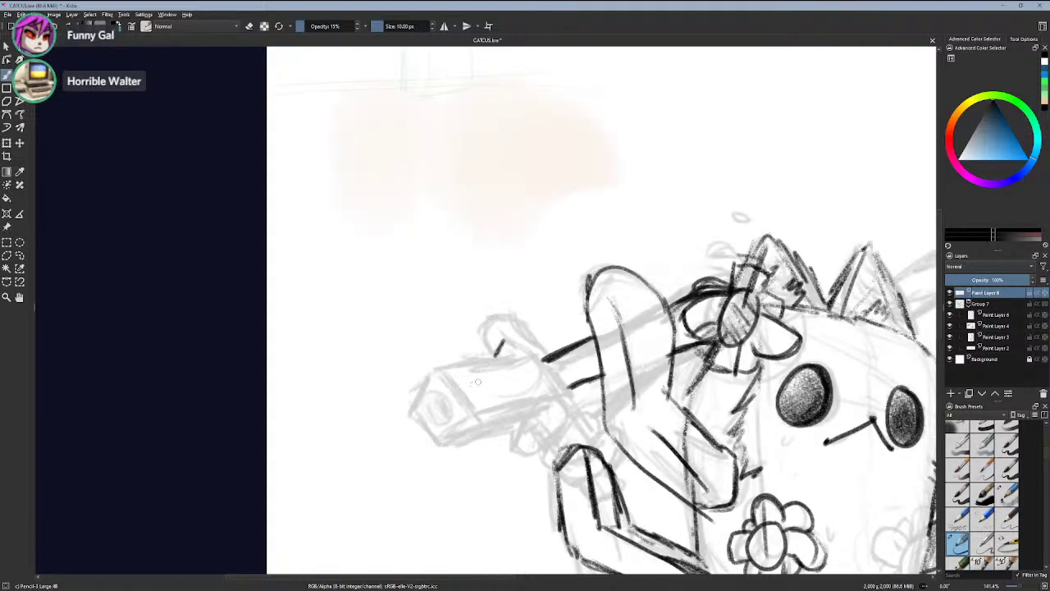
pyautogui.hotkey('ctrl', 'z')
pyautogui.moveTo(498, 359)
pyautogui.mouseDown()
pyautogui.moveTo(522, 357)
pyautogui.moveTo(458, 377)
pyautogui.mouseUp()
pyautogui.hotkey('ctrl', 'z')
pyautogui.moveTo(531, 353); pyautogui.dragTo(428, 376)
pyautogui.moveTo(558, 394)
pyautogui.mouseDown()
pyautogui.moveTo(470, 421)
pyautogui.moveTo(497, 411)
pyautogui.mouseUp()
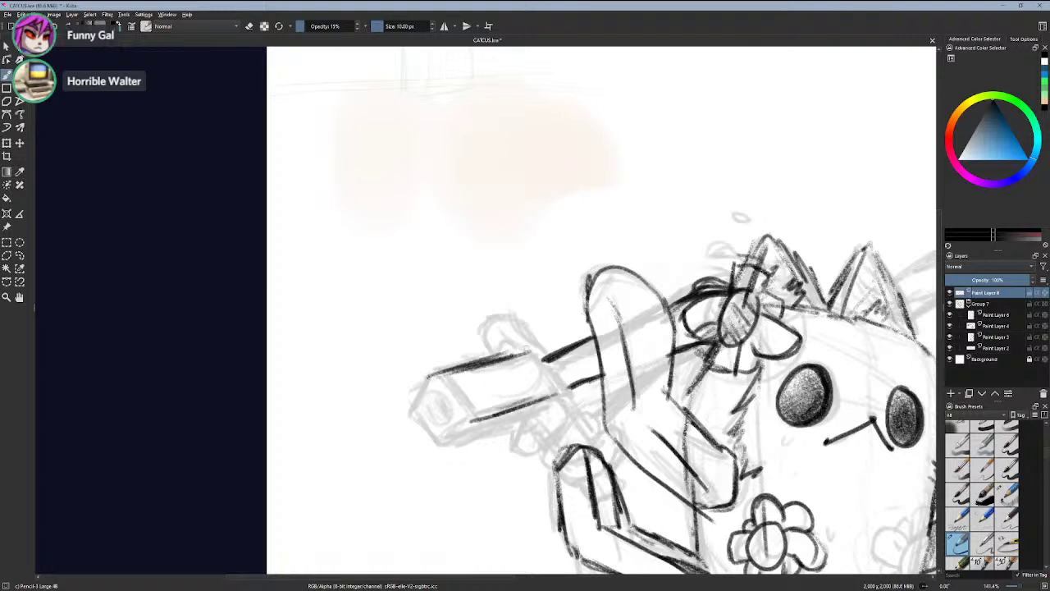
# - Ink the slanted rear edge of the gun where it meets the arm and extend the top edge to it
pyautogui.moveTo(535, 352); pyautogui.dragTo(560, 399)
pyautogui.hotkey('ctrl', 'z')
pyautogui.hotkey('ctrl', 'z')
pyautogui.moveTo(533, 353); pyautogui.dragTo(561, 383)
pyautogui.hotkey('ctrl', 'z')
pyautogui.moveTo(545, 357); pyautogui.dragTo(565, 387)
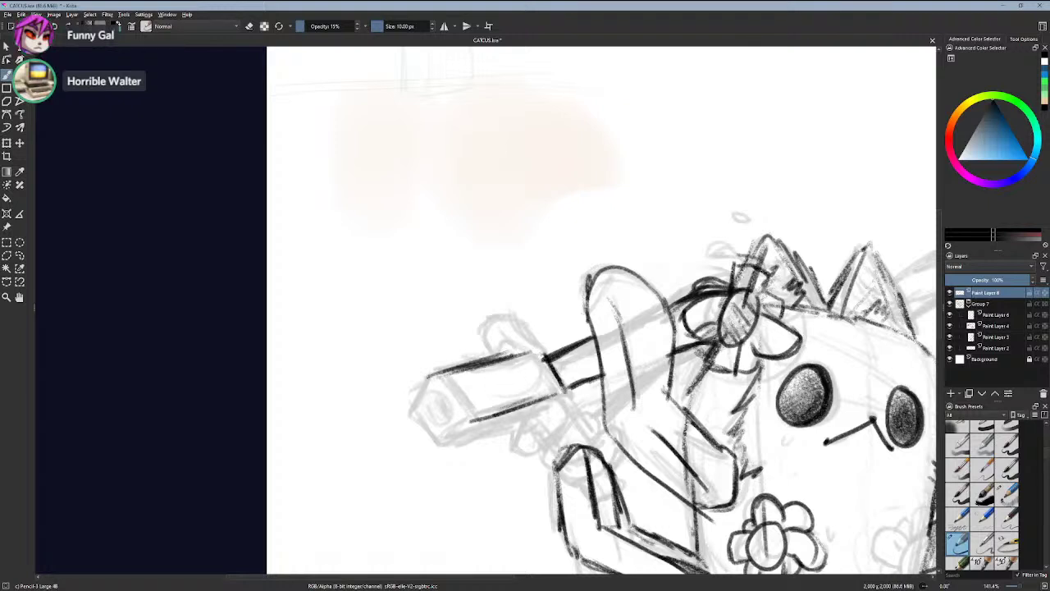
pyautogui.moveTo(516, 358); pyautogui.dragTo(539, 353)
# - Ink the slanted edge dividing the gun's side from its front face
pyautogui.moveTo(443, 376); pyautogui.dragTo(481, 424)
pyautogui.hotkey('ctrl', 'z')
pyautogui.hotkey('ctrl', 'z')
pyautogui.moveTo(443, 374); pyautogui.dragTo(473, 414)
# - Try an angular outline for the gun's front face with a lower edge running back beneath the barrel
pyautogui.moveTo(435, 376)
pyautogui.mouseDown()
pyautogui.moveTo(411, 418)
pyautogui.moveTo(447, 447)
pyautogui.mouseUp()
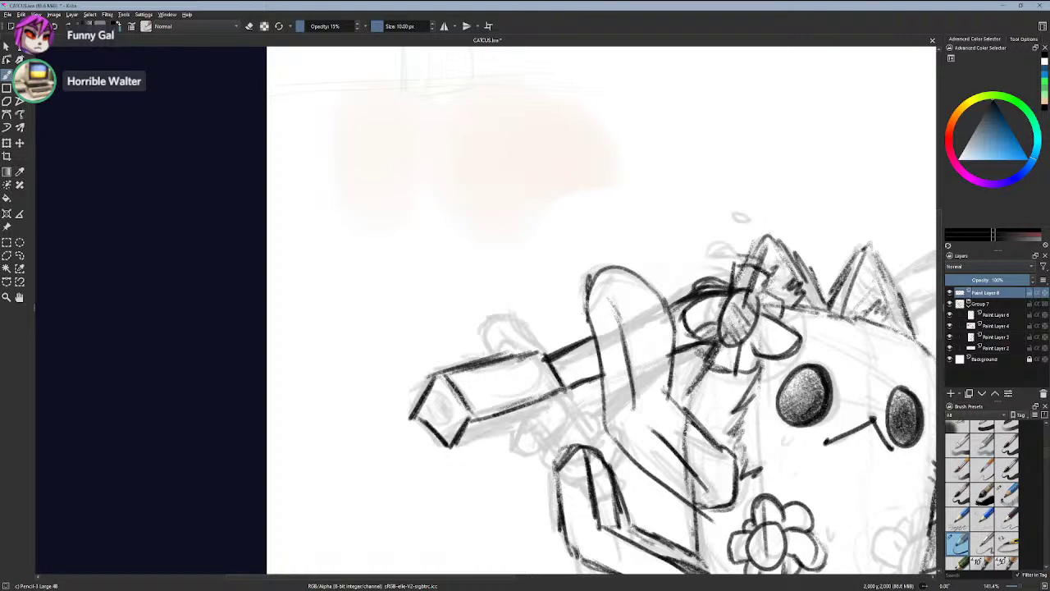
pyautogui.moveTo(465, 444)
pyautogui.mouseDown()
pyautogui.moveTo(552, 421)
pyautogui.moveTo(541, 428)
pyautogui.mouseUp()
pyautogui.hotkey('ctrl', 'z')
pyautogui.hotkey('ctrl', 'z')
pyautogui.hotkey('ctrl', 'z')
pyautogui.hotkey('ctrl', 'z')
pyautogui.hotkey('ctrl', 'z')
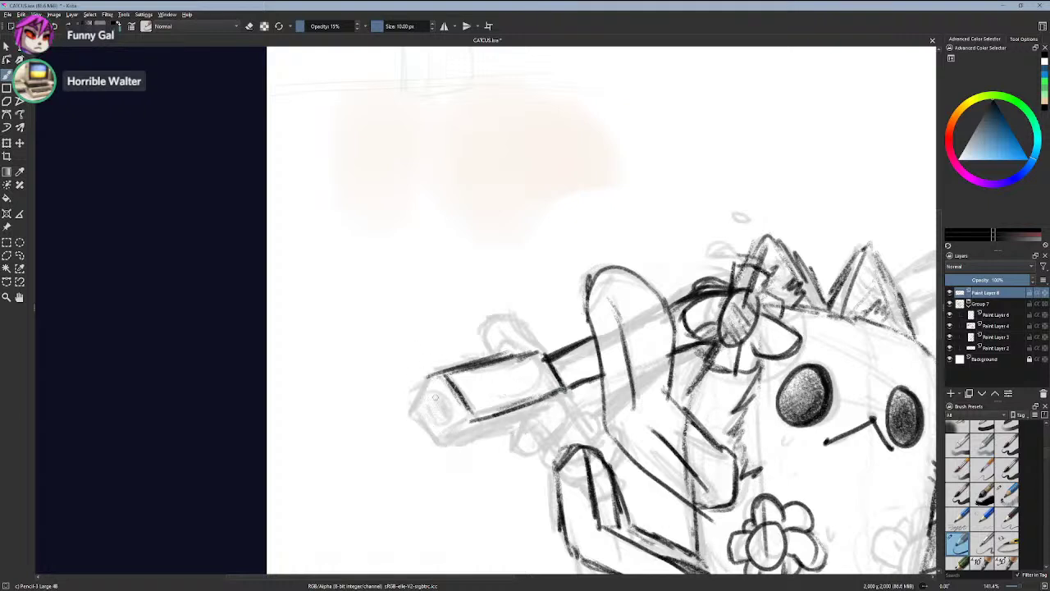
# - Ink the gun's round muzzle as a double ring and add the slanted outer edge of the front face
pyautogui.moveTo(449, 397)
pyautogui.mouseDown()
pyautogui.moveTo(434, 394)
pyautogui.moveTo(435, 403)
pyautogui.mouseUp()
pyautogui.hotkey('ctrl', 'z')
pyautogui.hotkey('ctrl', 'z')
pyautogui.hotkey('ctrl', 'z')
pyautogui.moveTo(429, 401)
pyautogui.mouseDown()
pyautogui.moveTo(443, 396)
pyautogui.moveTo(451, 419)
pyautogui.moveTo(437, 379)
pyautogui.moveTo(409, 416)
pyautogui.mouseUp()
pyautogui.hotkey('ctrl', 'z')
pyautogui.moveTo(433, 379); pyautogui.dragTo(412, 410)
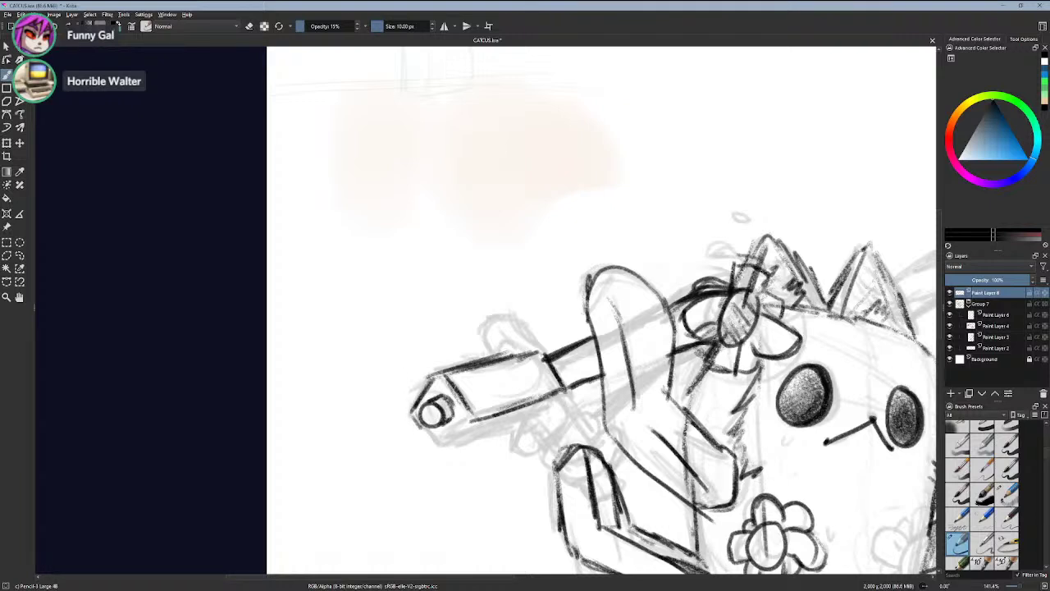
# - Ink the lower edge of the gun's front face and the short slanted rear edge beneath its side
pyautogui.moveTo(440, 446)
pyautogui.mouseDown()
pyautogui.moveTo(470, 421)
pyautogui.moveTo(455, 411)
pyautogui.mouseUp()
pyautogui.scroll(-2, 451, 417)
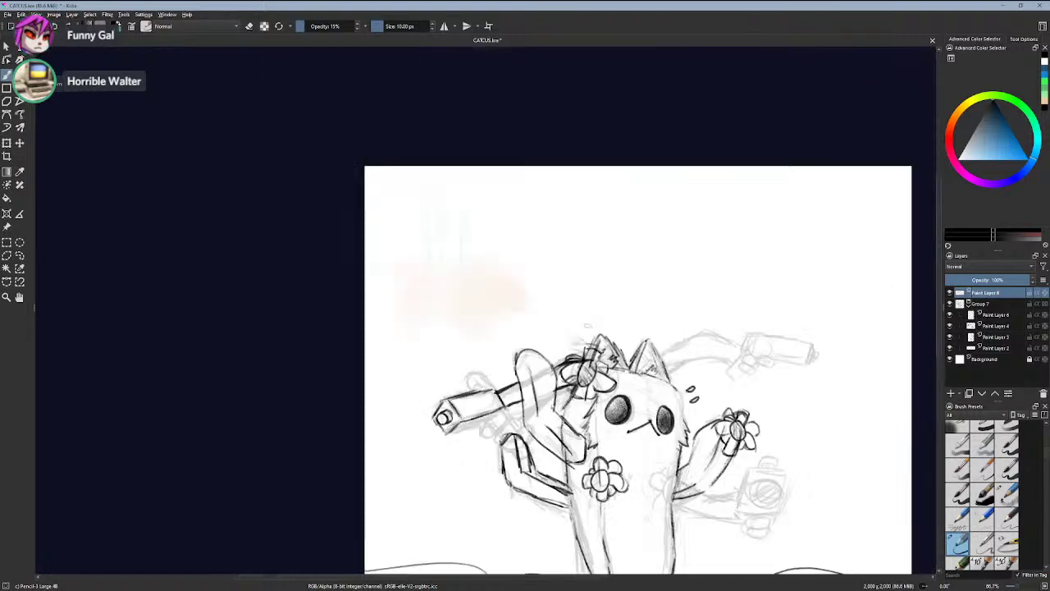
pyautogui.scroll(3, 447, 431)
pyautogui.scroll(4, 447, 434)
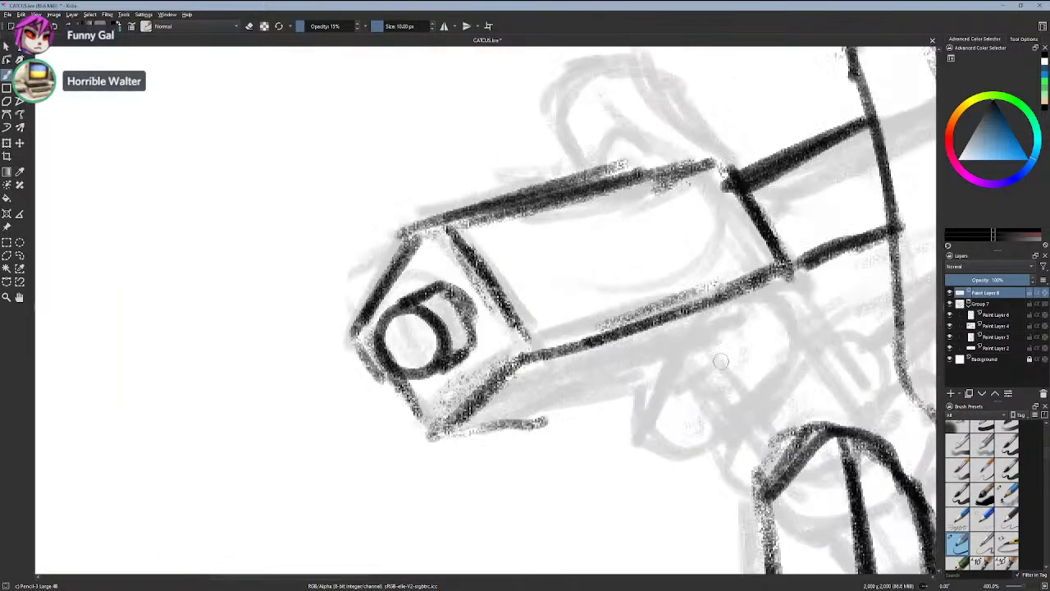
pyautogui.moveTo(773, 292)
pyautogui.mouseDown()
pyautogui.moveTo(718, 362)
pyautogui.moveTo(751, 320)
pyautogui.moveTo(693, 359)
pyautogui.mouseUp()
pyautogui.hotkey('ctrl', 'z')
pyautogui.moveTo(482, 426); pyautogui.dragTo(620, 365)
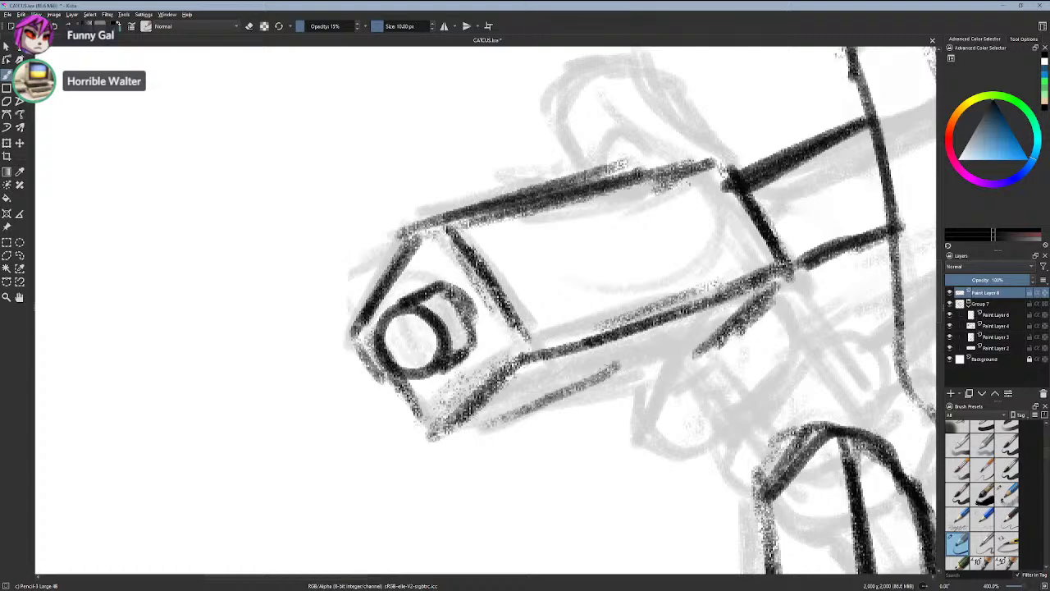
# - Ink the long bottom edge of the gun's underside, joining the front face to the slanted rear edge
pyautogui.moveTo(727, 346)
pyautogui.mouseDown()
pyautogui.moveTo(494, 418)
pyautogui.moveTo(614, 363)
pyautogui.mouseUp()
pyautogui.hotkey('ctrl', 'z')
pyautogui.hotkey('ctrl', 'z')
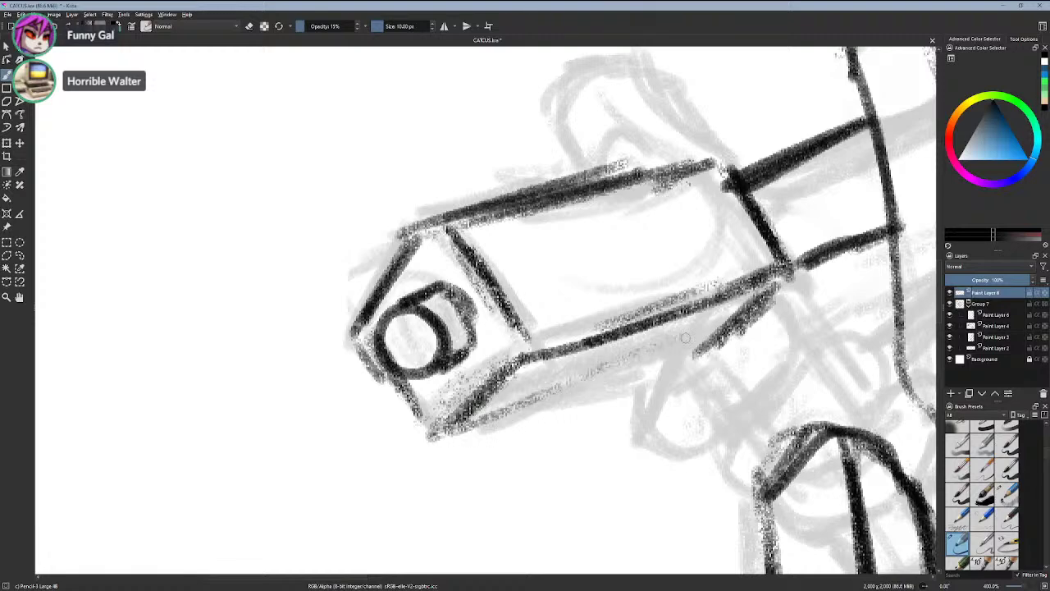
pyautogui.hotkey('ctrl', 'z')
pyautogui.moveTo(703, 347)
pyautogui.mouseDown()
pyautogui.moveTo(460, 425)
pyautogui.moveTo(633, 369)
pyautogui.moveTo(621, 386)
pyautogui.moveTo(574, 322)
pyautogui.mouseUp()
pyautogui.scroll(-1, 460, 418)
pyautogui.hotkey('ctrl', 'z')
pyautogui.press('-')
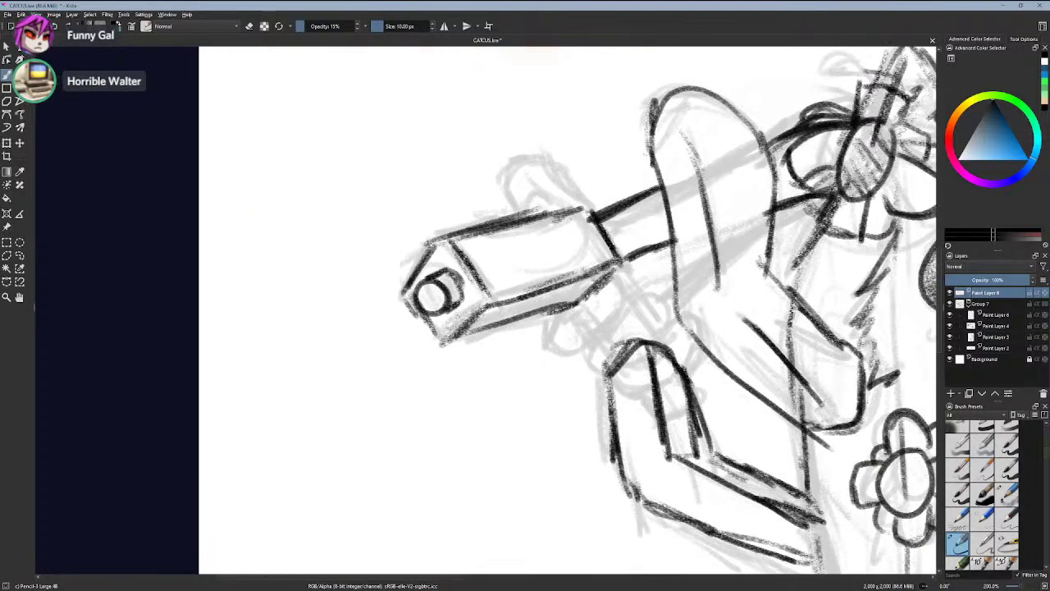
pyautogui.press('-')
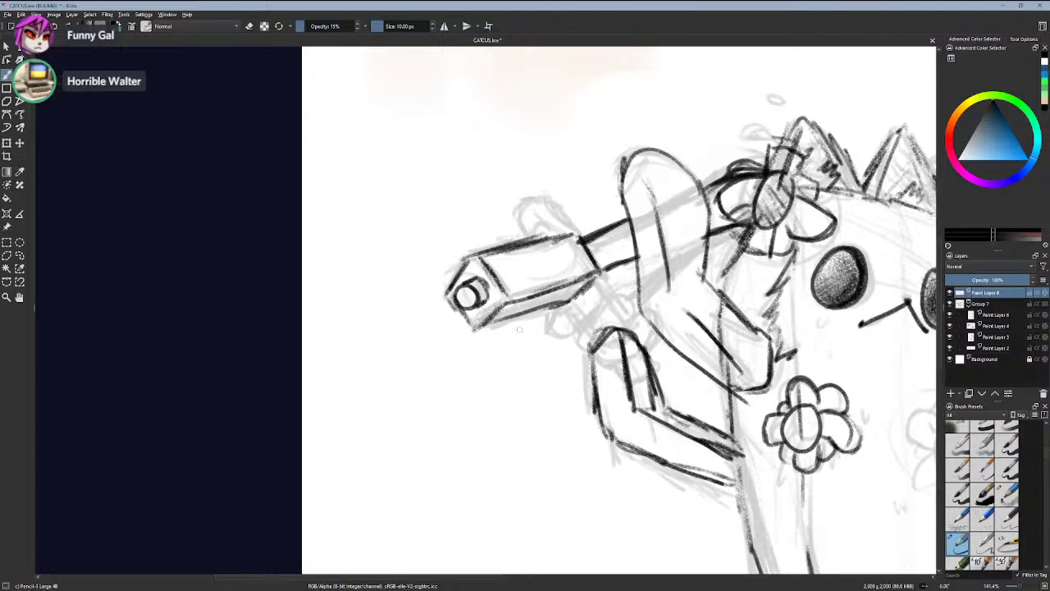
pyautogui.press('-')
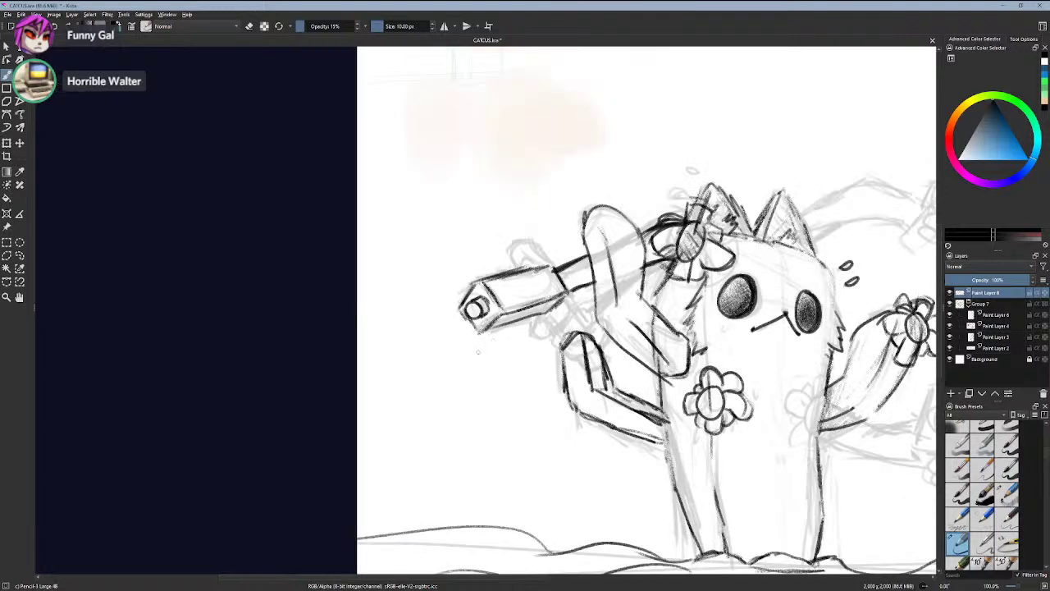
# - Undo the inked gun and the arm lines leading to it, checking the line art without the rough sketch
pyautogui.hotkey('ctrl', 'z')
pyautogui.hotkey('ctrl', 'z')
pyautogui.hotkey('ctrl', 'z')
pyautogui.hotkey('ctrl', 'z')
pyautogui.hotkey('ctrl', 'z')
pyautogui.hotkey('ctrl', 'z')
pyautogui.hotkey('ctrl', 'z')
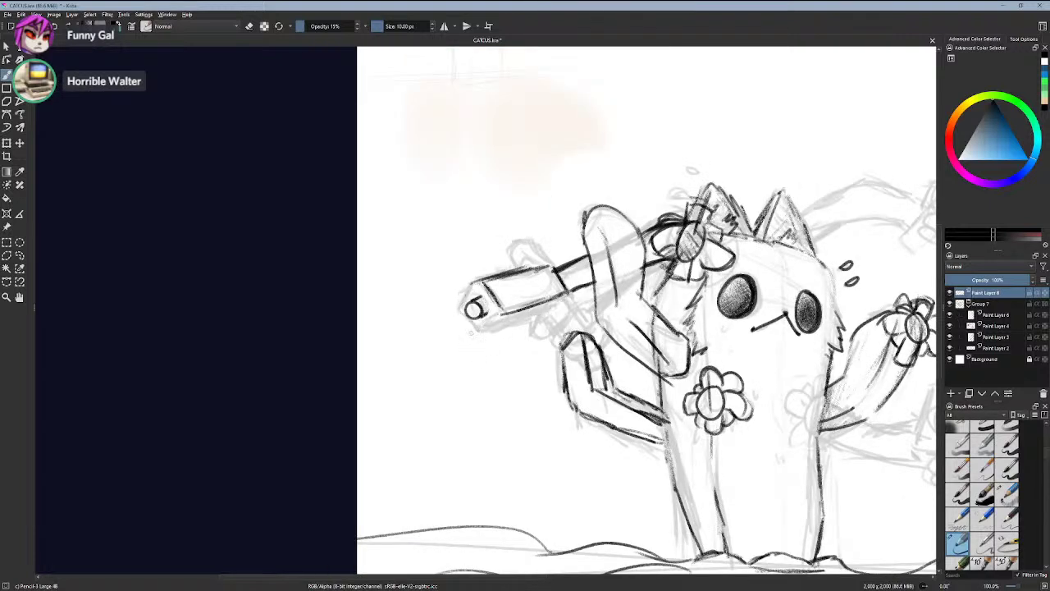
pyautogui.moveTo(484, 315)
pyautogui.mouseDown()
pyautogui.moveTo(472, 297)
pyautogui.moveTo(502, 284)
pyautogui.moveTo(568, 296)
pyautogui.moveTo(503, 312)
pyautogui.mouseUp()
pyautogui.moveTo(482, 278); pyautogui.dragTo(525, 268)
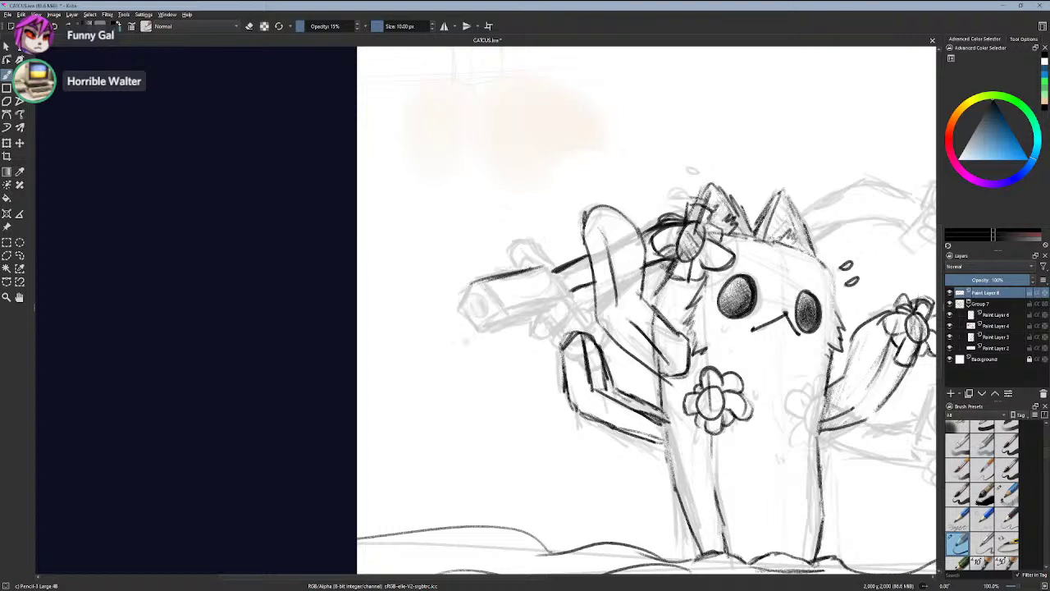
pyautogui.hotkey('ctrl', 'z')
pyautogui.hotkey('ctrl', 'z')
pyautogui.hotkey('ctrl', 'z')
pyautogui.click(950, 304)
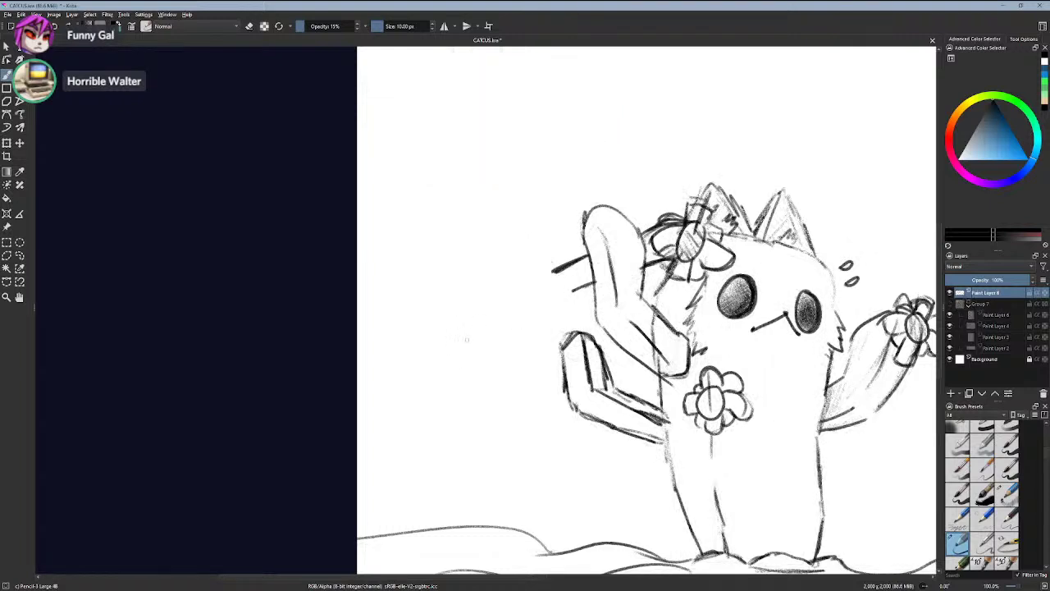
pyautogui.hotkey('ctrl', 'h')
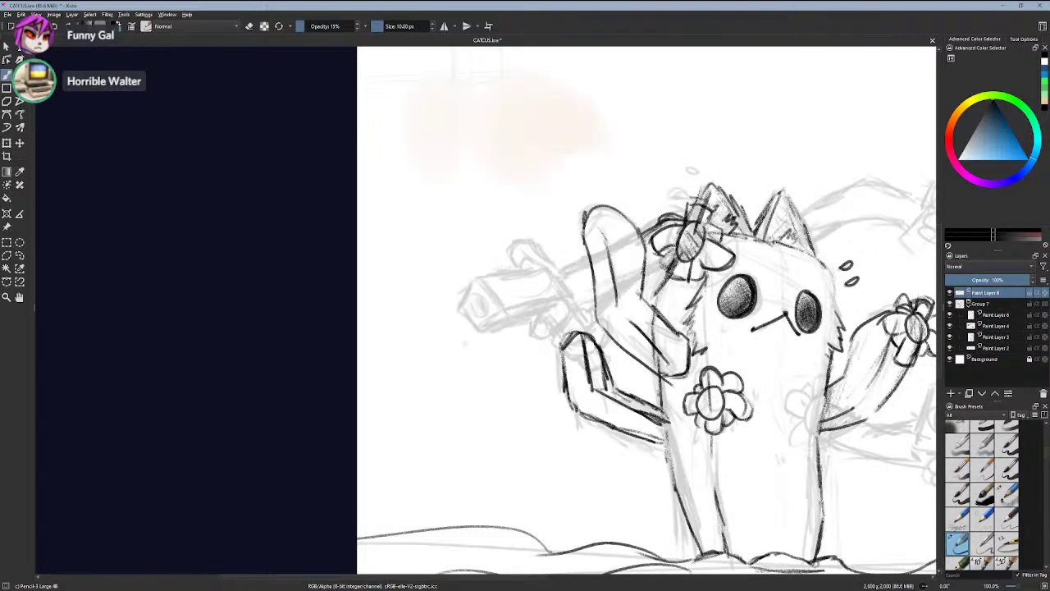
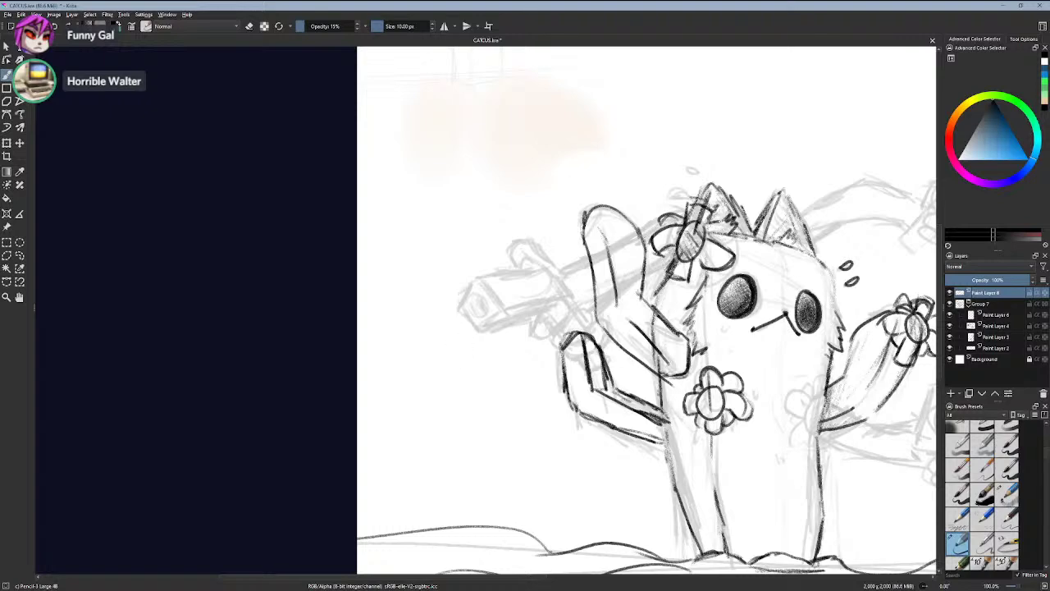
# - Undo the head flower's petals back towards its hatched centre
pyautogui.click(950, 304)
pyautogui.scroll(2, 683, 243)
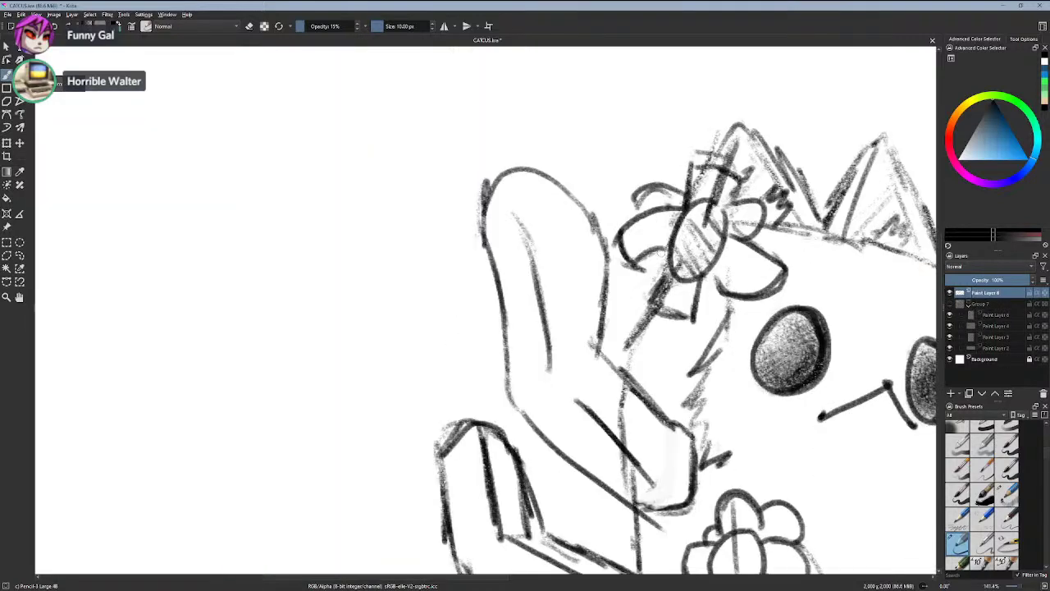
pyautogui.hotkey('ctrl', 'z')
pyautogui.hotkey('ctrl', 'z')
pyautogui.hotkey('ctrl', 'z')
pyautogui.hotkey('ctrl', 'z')
pyautogui.hotkey('ctrl', 'z')
pyautogui.hotkey('ctrl', 'z')
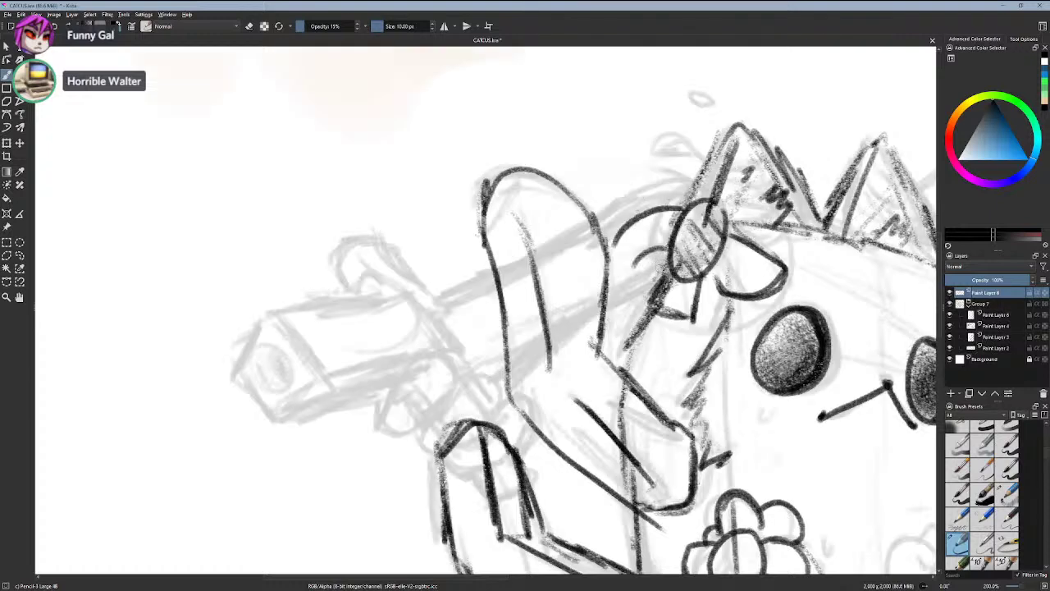
pyautogui.hotkey('ctrl', 'z')
pyautogui.hotkey('ctrl', 'z')
pyautogui.hotkey('ctrl', 'z')
pyautogui.hotkey('ctrl', 'z')
pyautogui.hotkey('ctrl', 'z')
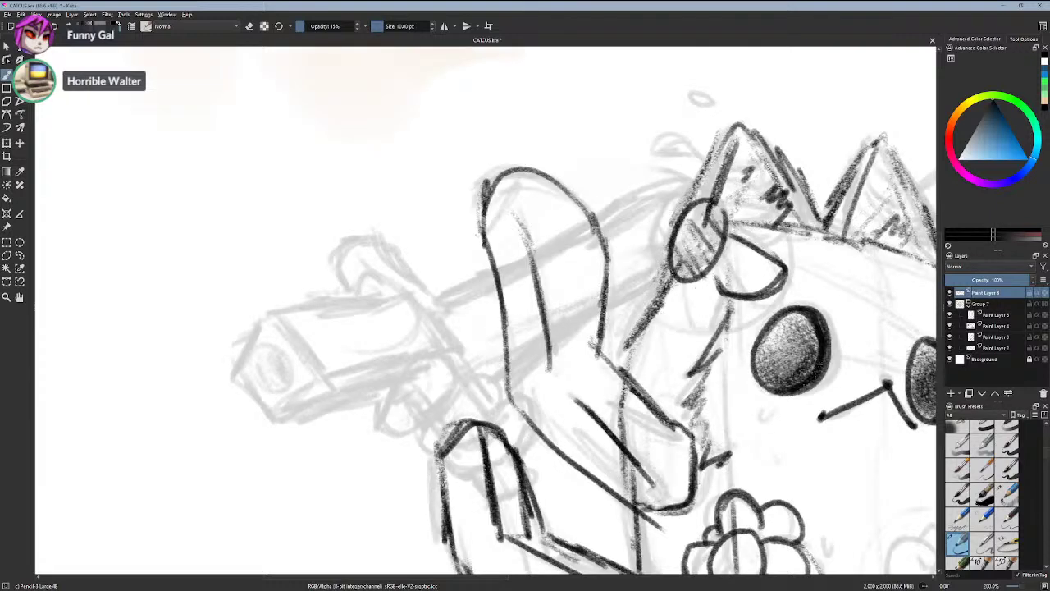
# - Hide the rough sketch group and ink a pointed petal on the face side of the head flower's centre
pyautogui.click(950, 304)
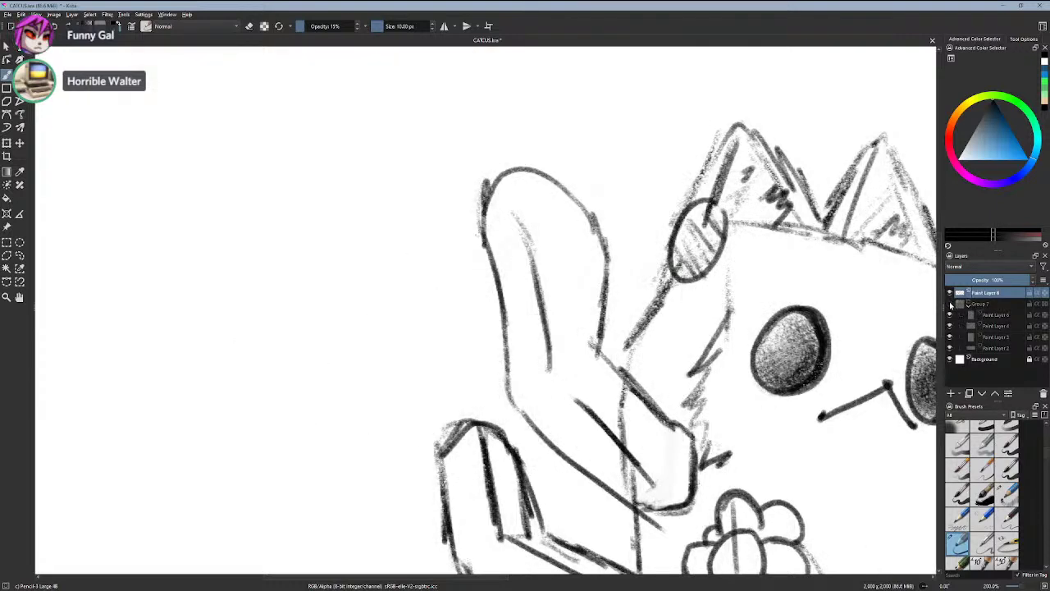
pyautogui.click(950, 303)
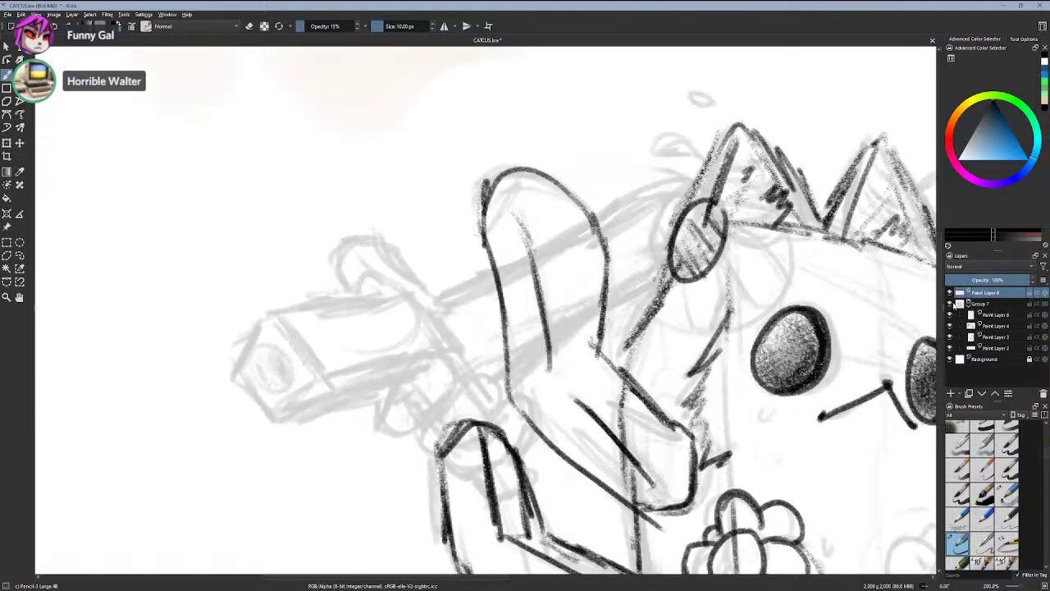
pyautogui.click(950, 304)
pyautogui.press('1')
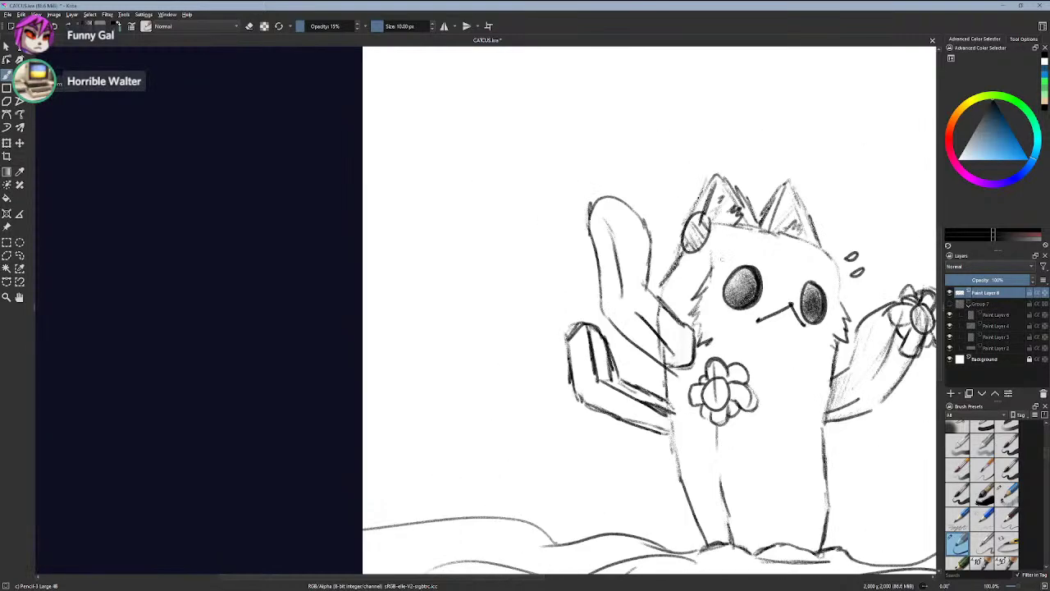
pyautogui.scroll(2, 711, 227)
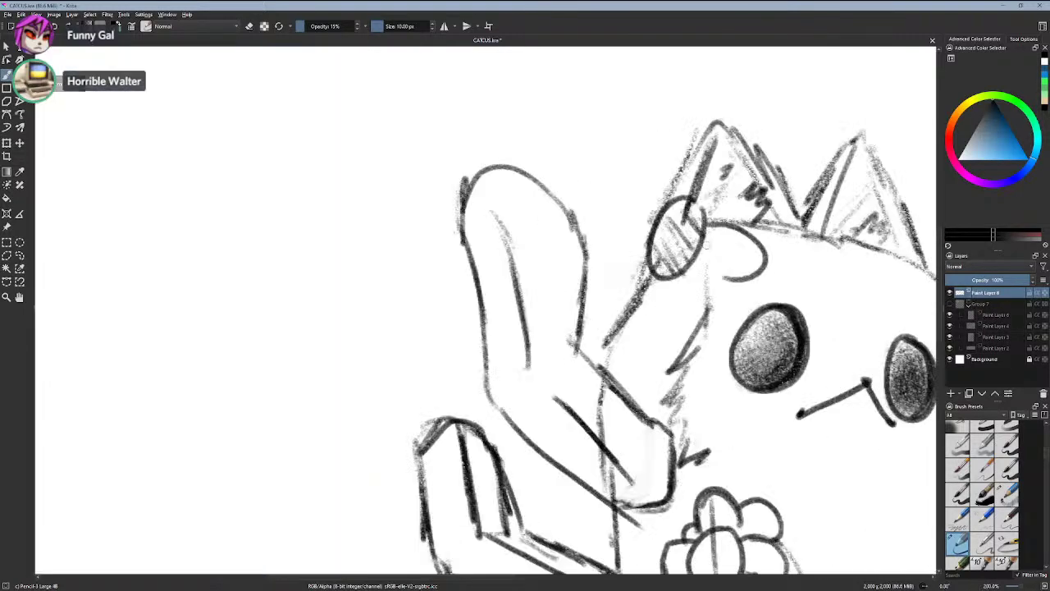
pyautogui.moveTo(695, 263)
pyautogui.mouseDown()
pyautogui.moveTo(727, 275)
pyautogui.moveTo(624, 312)
pyautogui.mouseUp()
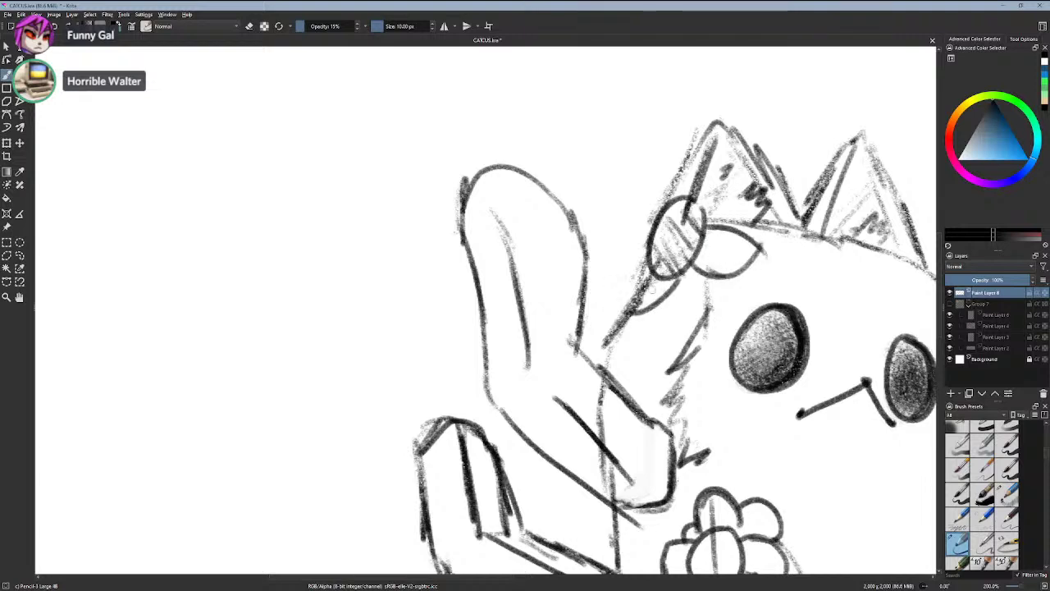
# - Ink a rounded petal hanging below the head flower's centre
pyautogui.hotkey('ctrl', 'z')
pyautogui.moveTo(671, 282)
pyautogui.mouseDown()
pyautogui.moveTo(646, 324)
pyautogui.moveTo(620, 317)
pyautogui.mouseUp()
pyautogui.hotkey('ctrl', 'z')
pyautogui.hotkey('ctrl', 'z')
pyautogui.moveTo(680, 277); pyautogui.dragTo(655, 316)
pyautogui.moveTo(652, 265); pyautogui.dragTo(628, 324)
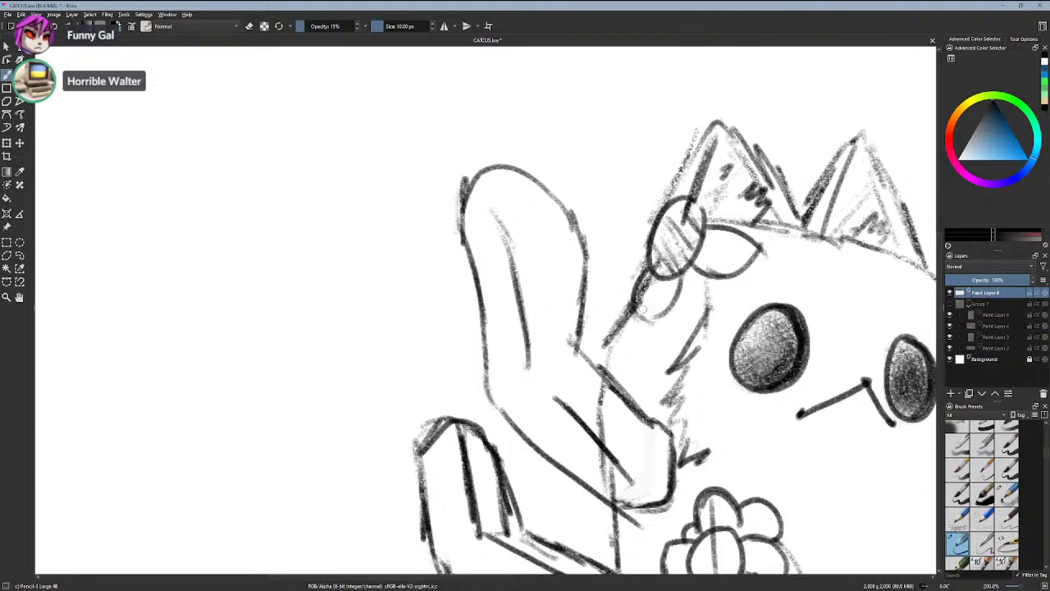
pyautogui.hotkey('ctrl', 'z')
# - Ink the head flower's top petal over the ear and its outer petal on the side away from the face
pyautogui.moveTo(664, 166); pyautogui.dragTo(668, 205)
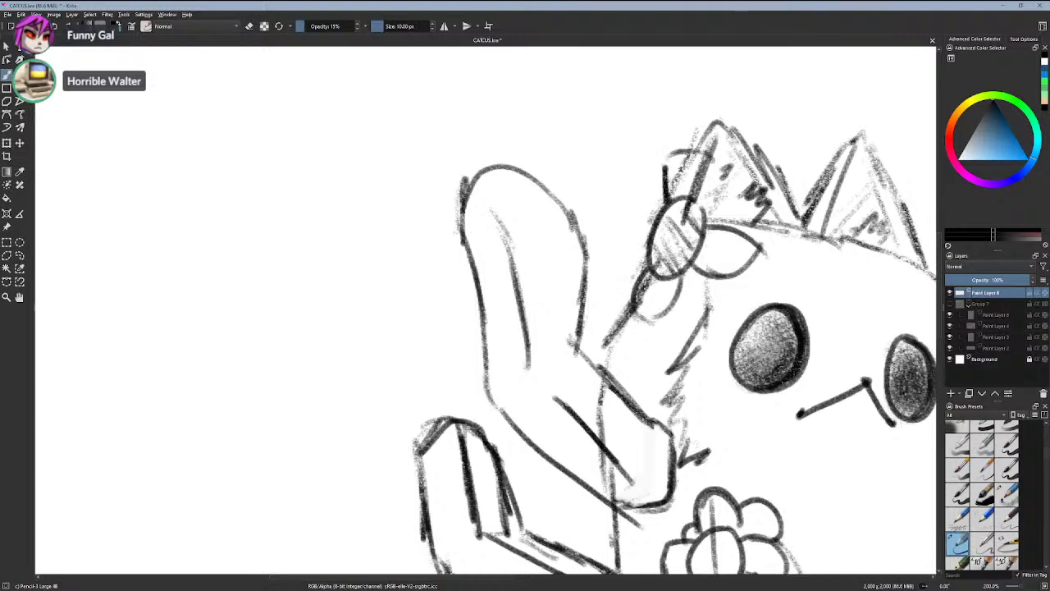
pyautogui.moveTo(698, 156)
pyautogui.mouseDown()
pyautogui.moveTo(704, 205)
pyautogui.moveTo(625, 243)
pyautogui.moveTo(621, 259)
pyautogui.mouseUp()
pyautogui.hotkey('ctrl', 'z')
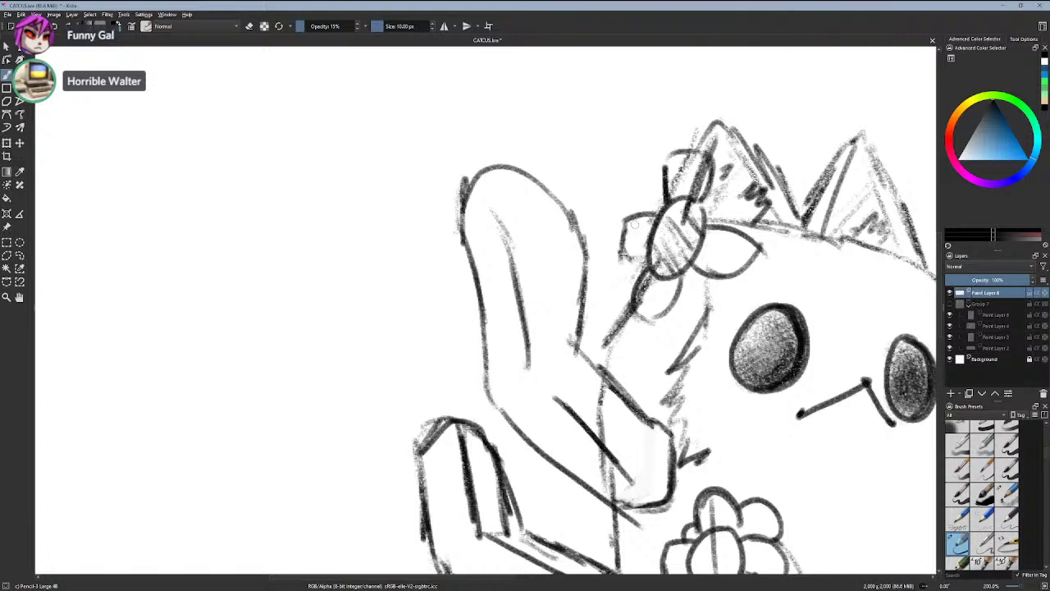
# - Fill the gaps between the head flower's larger petals with small rounded petals and darken their outlines
pyautogui.moveTo(663, 200); pyautogui.dragTo(644, 211)
pyautogui.moveTo(702, 197)
pyautogui.mouseDown()
pyautogui.moveTo(733, 210)
pyautogui.moveTo(731, 224)
pyautogui.mouseUp()
pyautogui.moveTo(688, 291)
pyautogui.mouseDown()
pyautogui.moveTo(625, 270)
pyautogui.moveTo(689, 316)
pyautogui.moveTo(692, 289)
pyautogui.moveTo(714, 284)
pyautogui.moveTo(696, 303)
pyautogui.mouseUp()
pyautogui.hotkey('ctrl', 'z')
pyautogui.hotkey('ctrl', 'z')
pyautogui.moveTo(712, 288)
pyautogui.mouseDown()
pyautogui.moveTo(671, 296)
pyautogui.moveTo(712, 287)
pyautogui.mouseUp()
pyautogui.hotkey('ctrl', 'z')
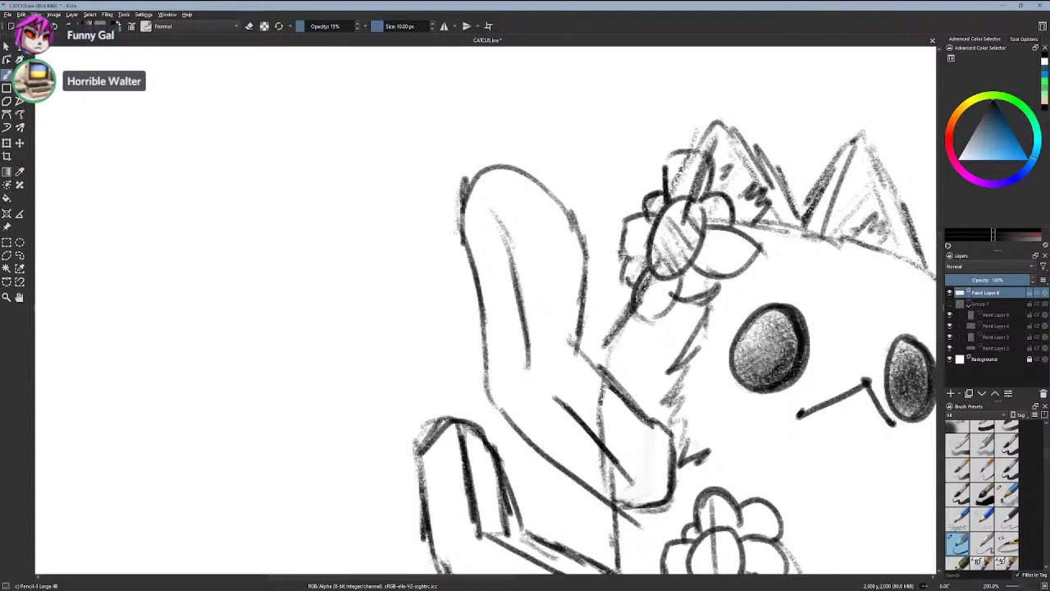
pyautogui.moveTo(709, 195); pyautogui.dragTo(739, 225)
pyautogui.moveTo(647, 215)
pyautogui.mouseDown()
pyautogui.moveTo(662, 194)
pyautogui.moveTo(658, 272)
pyautogui.mouseUp()
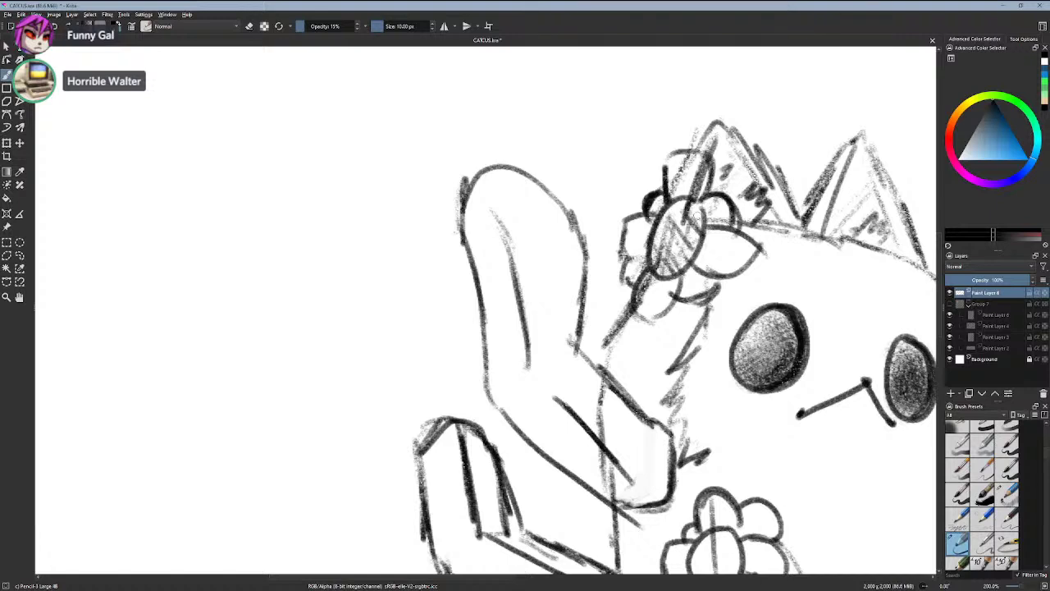
pyautogui.moveTo(700, 212)
pyautogui.mouseDown()
pyautogui.moveTo(582, 155)
pyautogui.moveTo(540, 151)
pyautogui.mouseUp()
pyautogui.hotkey('ctrl', 'z')
# - Collapse the rough sketch group, show it beneath the line art, and make the top paint layer active
pyautogui.click(949, 304)
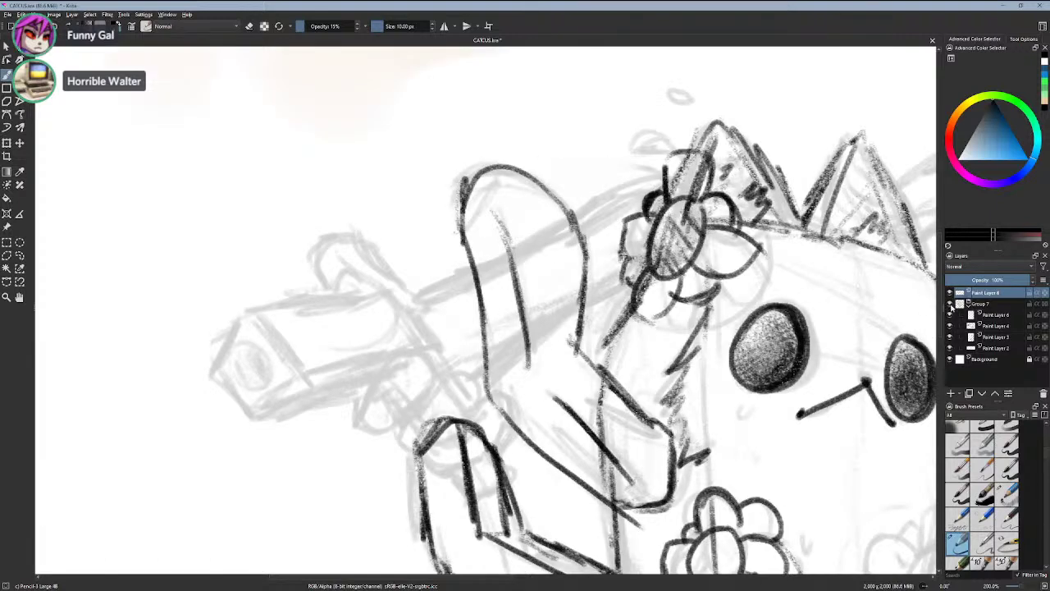
pyautogui.click(949, 304)
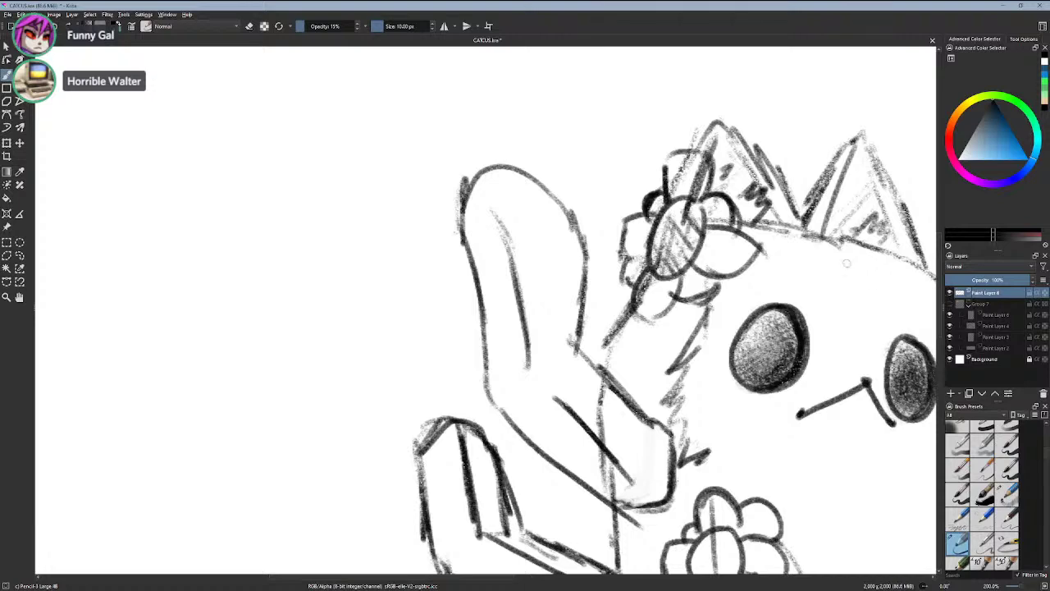
pyautogui.click(969, 304)
pyautogui.click(950, 305)
pyautogui.click(950, 305)
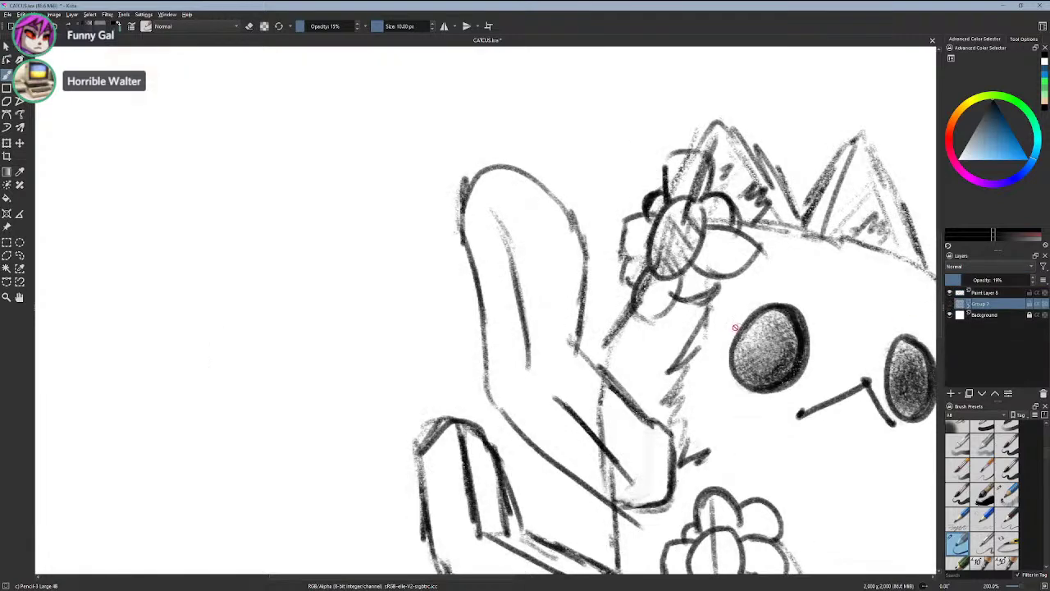
pyautogui.scroll(-5, 623, 369)
pyautogui.scroll(3, 614, 379)
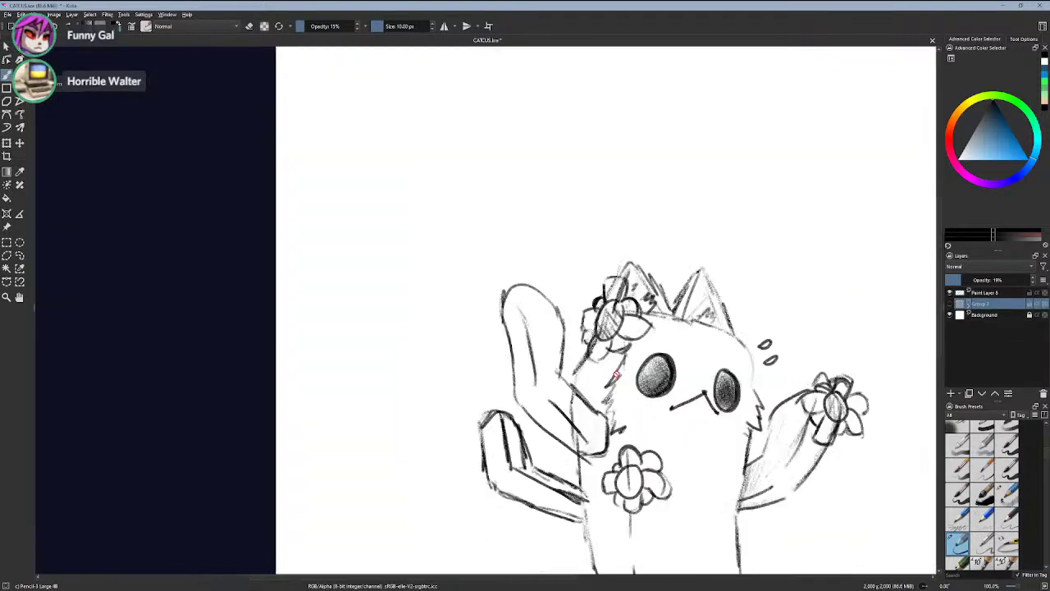
pyautogui.click(949, 304)
pyautogui.click(962, 293)
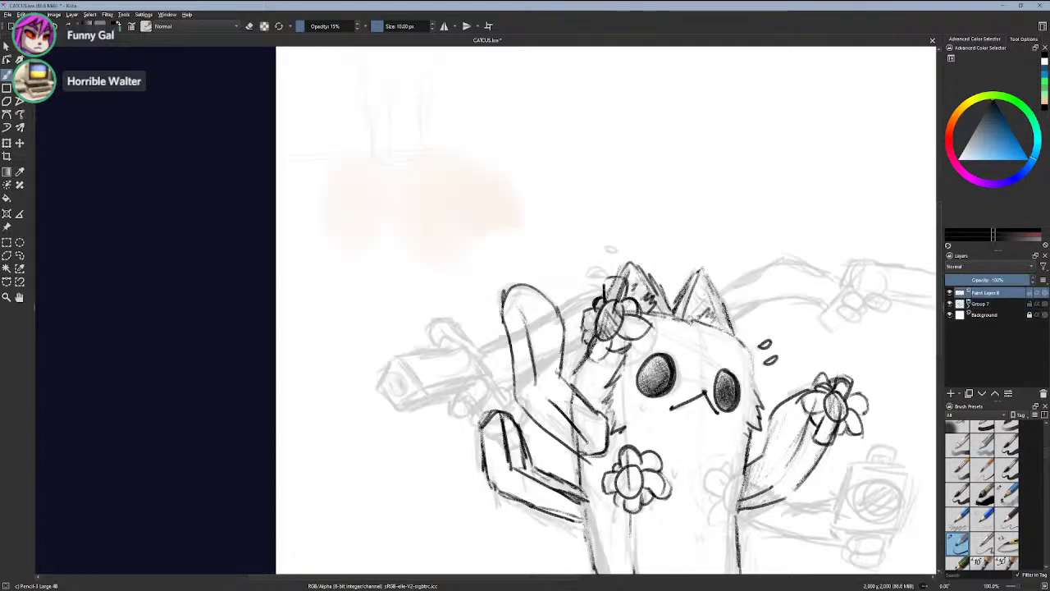
# - Try upper and lower edges for the gun arm running from the head flower to the raised cactus arm
pyautogui.scroll(2, 585, 326)
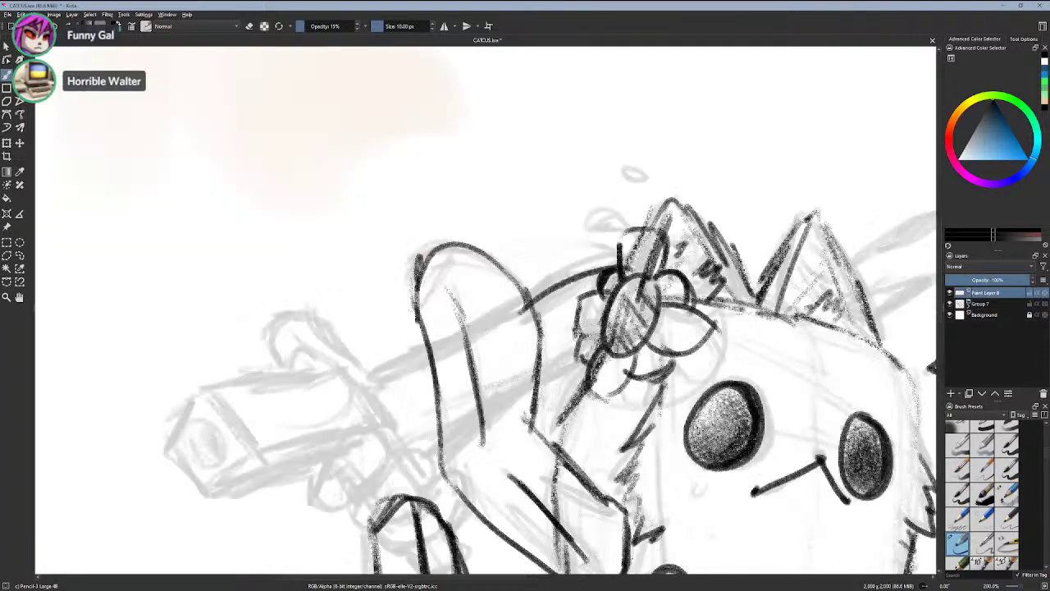
pyautogui.hotkey('ctrl', 'z')
pyautogui.moveTo(621, 278); pyautogui.dragTo(563, 311)
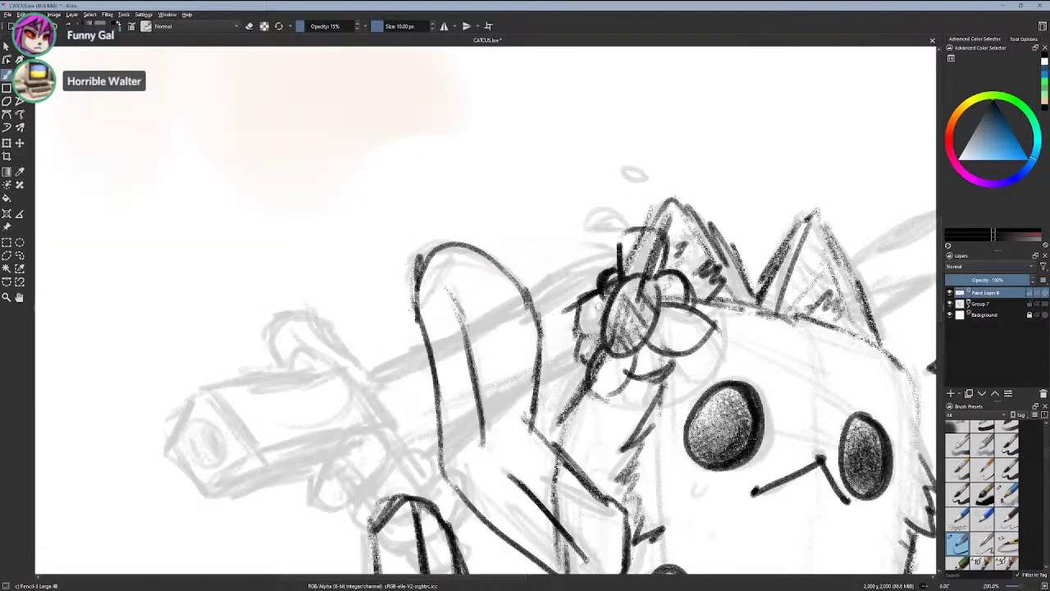
pyautogui.moveTo(605, 353); pyautogui.dragTo(564, 368)
pyautogui.moveTo(564, 310); pyautogui.dragTo(515, 331)
pyautogui.moveTo(574, 365); pyautogui.dragTo(505, 384)
pyautogui.hotkey('ctrl', 'z')
pyautogui.hotkey('ctrl', 'z')
pyautogui.hotkey('ctrl', 'z')
pyautogui.hotkey('ctrl', 'z')
pyautogui.hotkey('ctrl', 'z')
pyautogui.hotkey('ctrl', 'z')
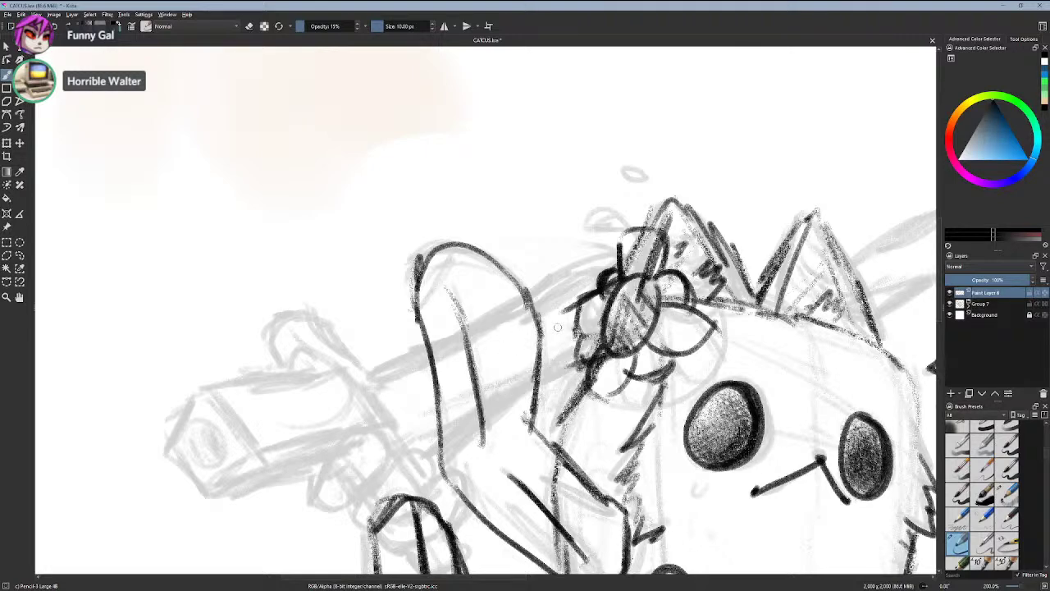
# - Ink the gun arm's upper and lower edges on both sides of the raised cactus arm
pyautogui.moveTo(602, 287); pyautogui.dragTo(530, 318)
pyautogui.moveTo(608, 351); pyautogui.dragTo(540, 375)
pyautogui.moveTo(424, 346); pyautogui.dragTo(358, 385)
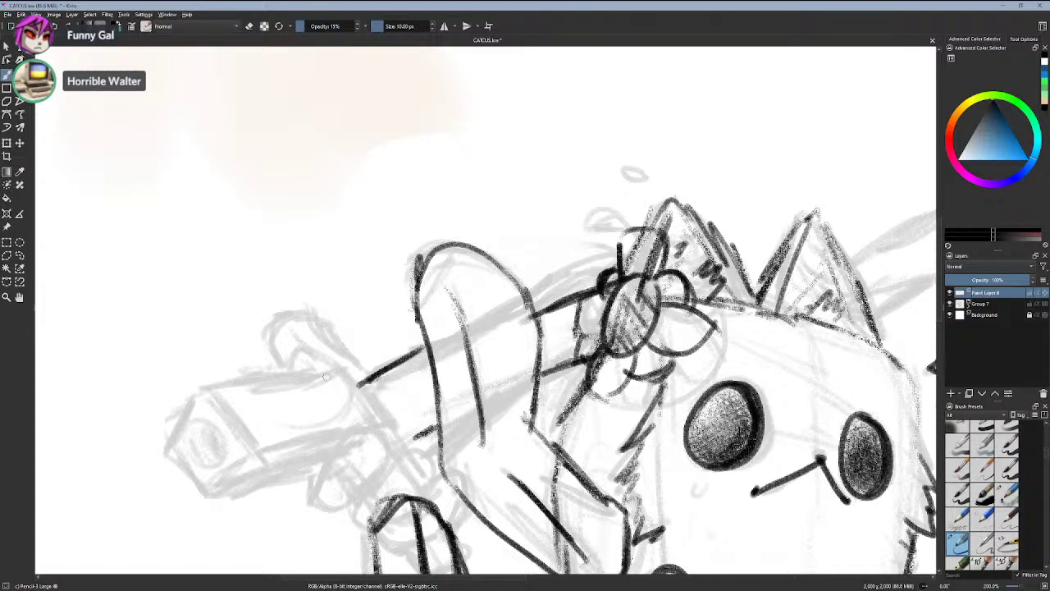
# - Ink the curve rising from the gun arm's upper edge into the back of the thumb above the gun
pyautogui.moveTo(338, 348)
pyautogui.mouseDown()
pyautogui.moveTo(361, 377)
pyautogui.moveTo(327, 347)
pyautogui.moveTo(366, 365)
pyautogui.mouseUp()
pyautogui.hotkey('ctrl', 'z')
pyautogui.hotkey('ctrl', 'z')
pyautogui.moveTo(313, 308); pyautogui.dragTo(334, 346)
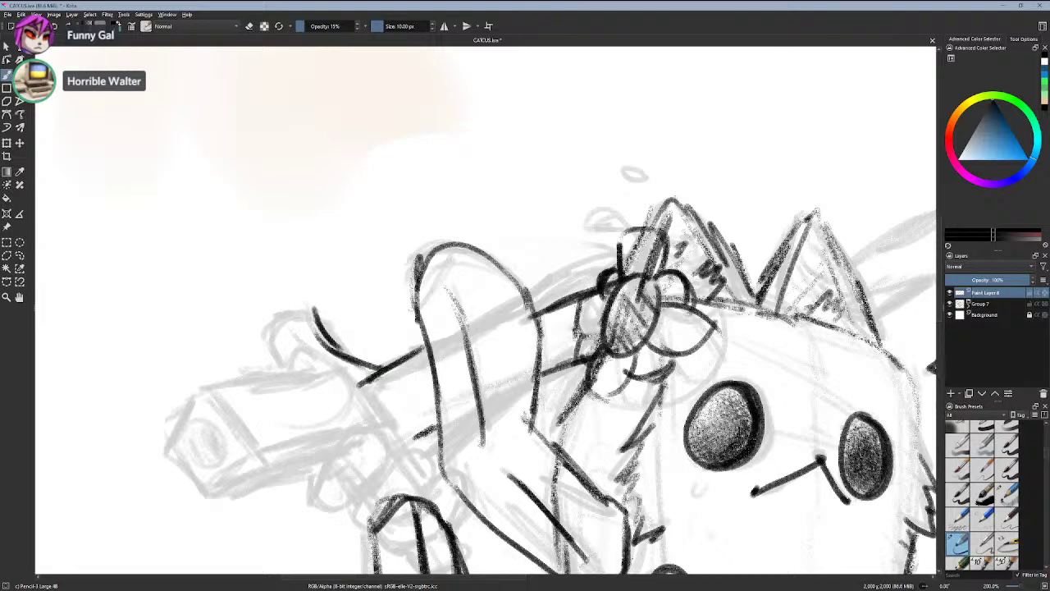
pyautogui.hotkey('ctrl', 'z')
pyautogui.hotkey('ctrl', 'z')
pyautogui.moveTo(327, 321); pyautogui.dragTo(359, 361)
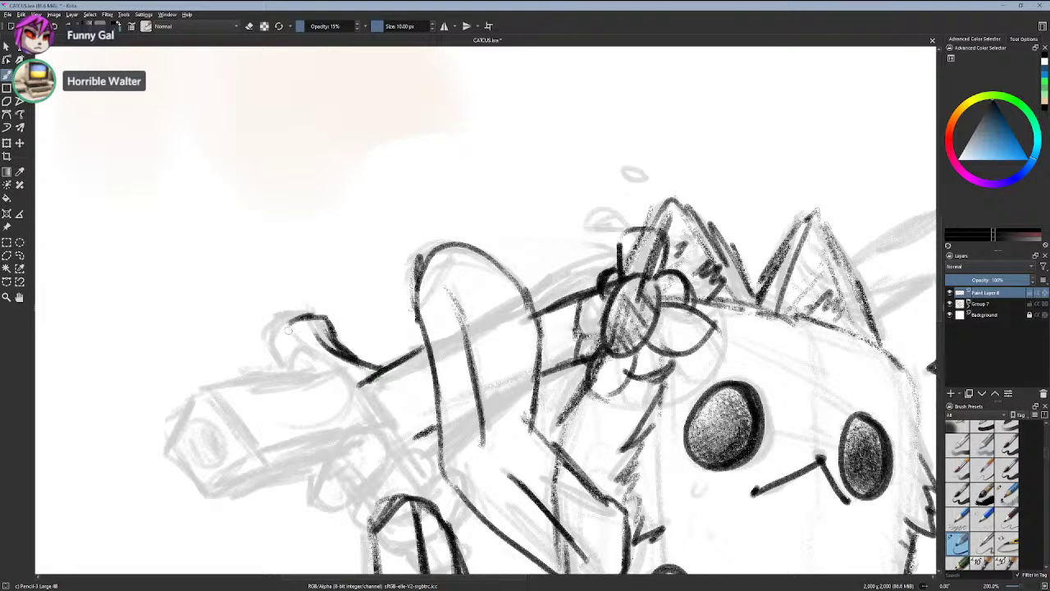
# - Ink the thumb's rounded tip and its underside where it rests on the gun
pyautogui.moveTo(292, 331); pyautogui.dragTo(328, 361)
pyautogui.hotkey('ctrl', 'z')
pyautogui.moveTo(290, 331); pyautogui.dragTo(338, 363)
pyautogui.hotkey('ctrl', 'z')
pyautogui.moveTo(269, 347)
pyautogui.mouseDown()
pyautogui.moveTo(285, 370)
pyautogui.moveTo(339, 378)
pyautogui.mouseUp()
pyautogui.hotkey('ctrl', 'z')
pyautogui.hotkey('ctrl', 'z')
pyautogui.hotkey('ctrl', 'z')
pyautogui.hotkey('ctrl', 'z')
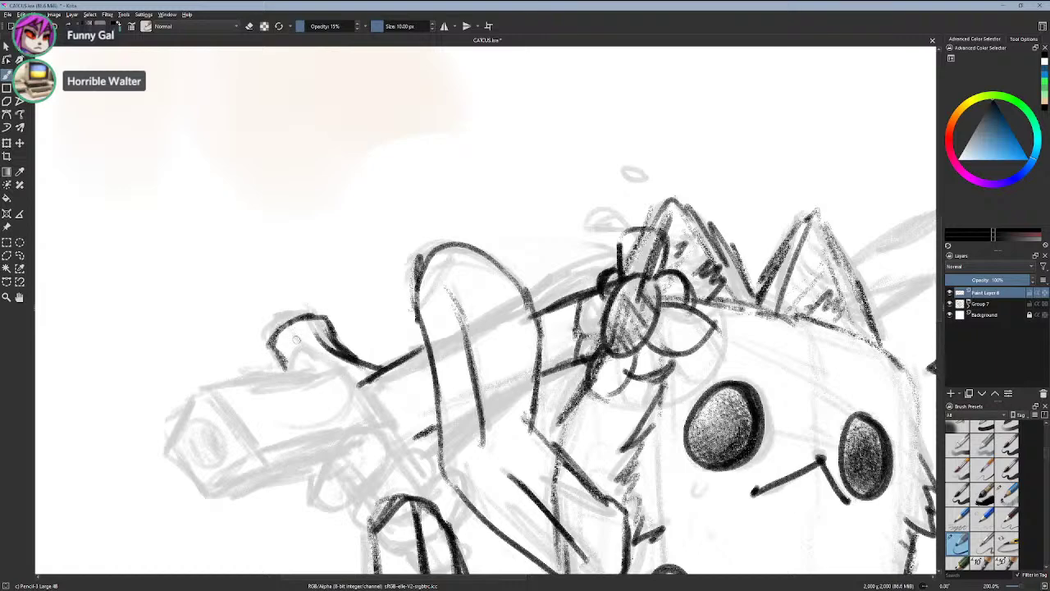
pyautogui.hotkey('ctrl', 'z')
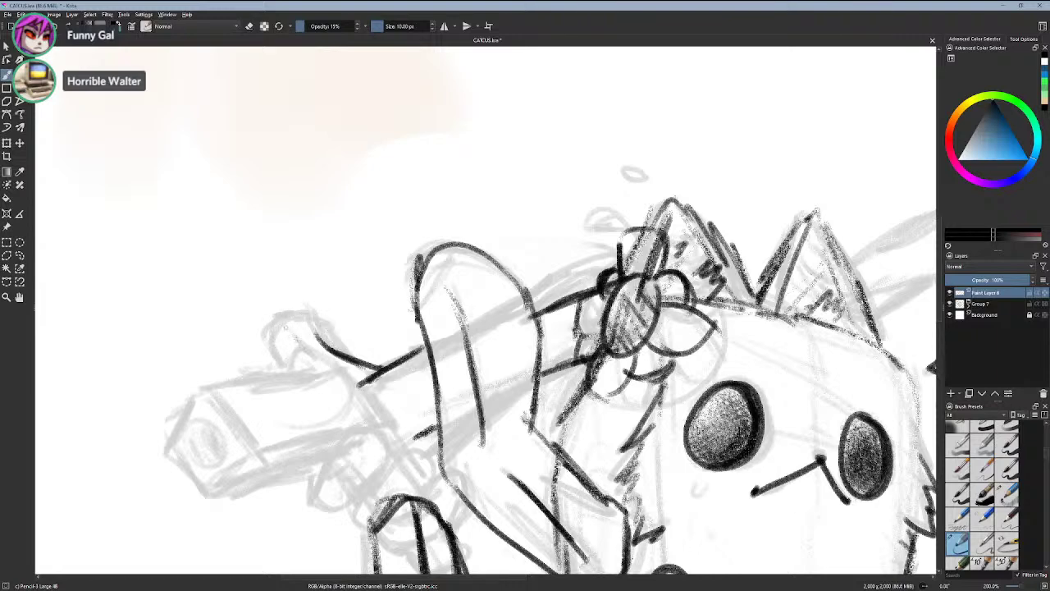
pyautogui.moveTo(288, 328)
pyautogui.mouseDown()
pyautogui.moveTo(326, 320)
pyautogui.moveTo(360, 361)
pyautogui.mouseUp()
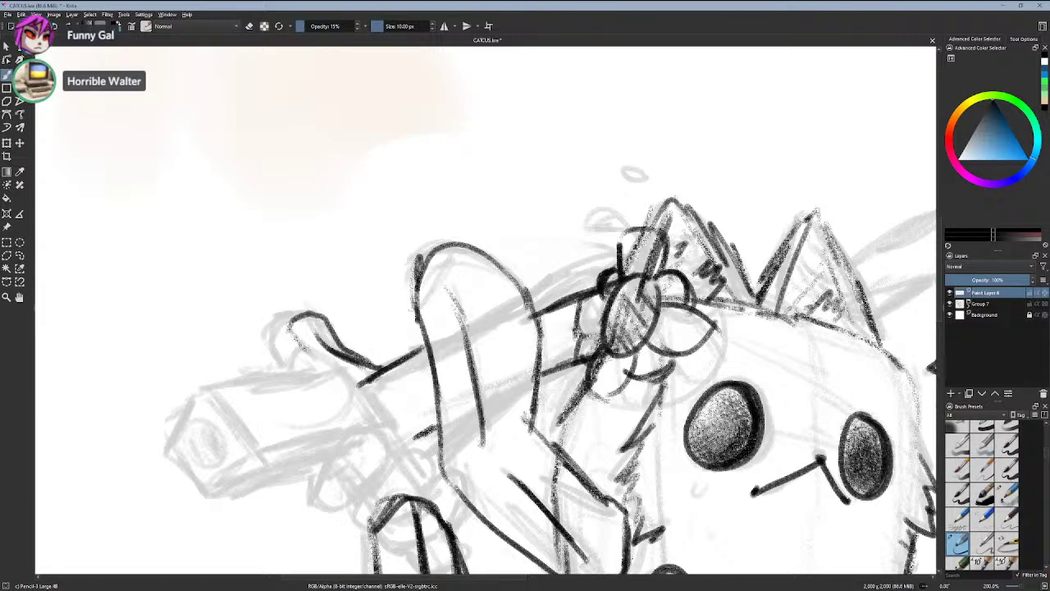
pyautogui.moveTo(287, 320)
pyautogui.mouseDown()
pyautogui.moveTo(284, 366)
pyautogui.moveTo(335, 362)
pyautogui.moveTo(291, 374)
pyautogui.mouseUp()
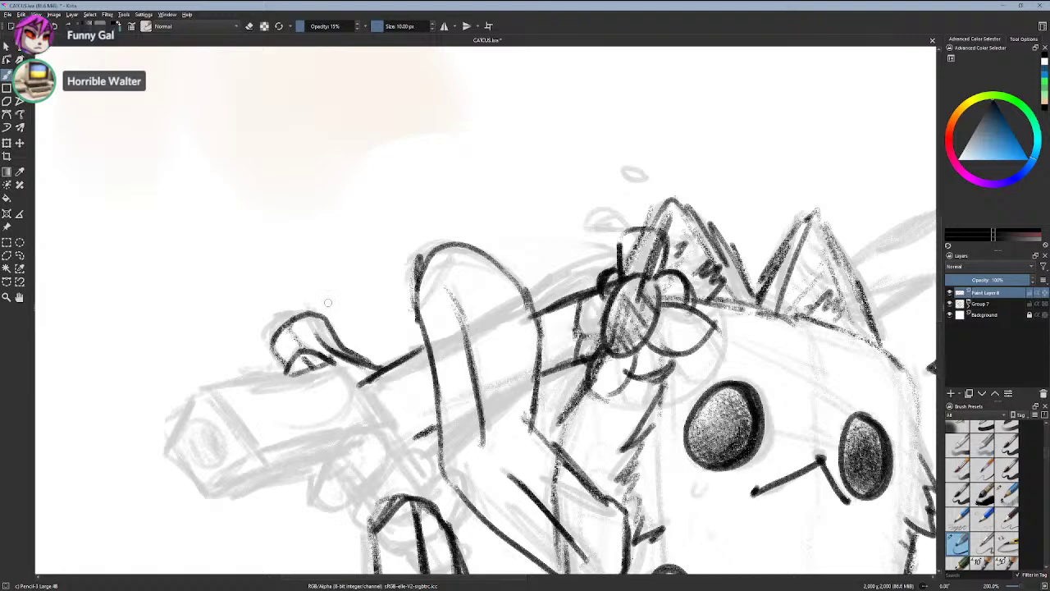
# - Ink the gun's top edge from beneath the thumb toward the muzzle
pyautogui.moveTo(339, 429); pyautogui.dragTo(464, 393)
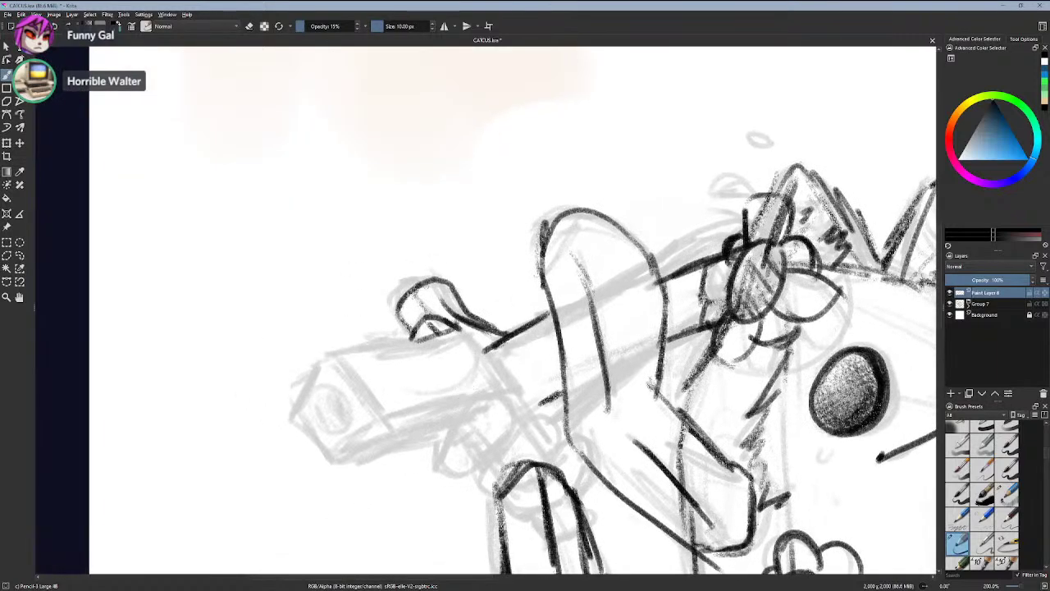
pyautogui.scroll(-1, 369, 349)
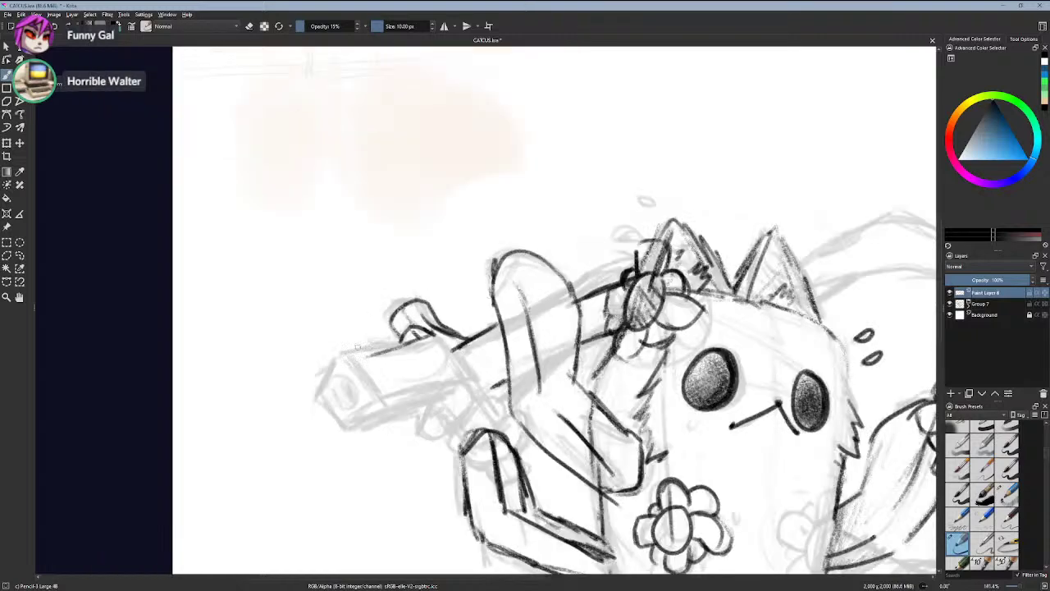
pyautogui.scroll(-1, 358, 347)
pyautogui.scroll(2, 459, 311)
pyautogui.scroll(-1, 271, 263)
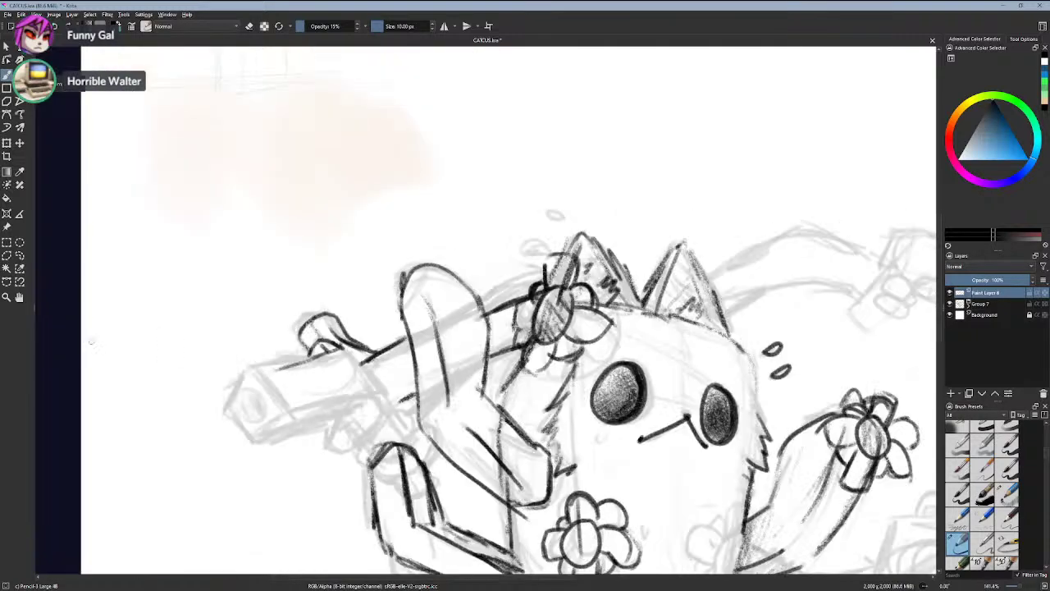
# - Try a diamond-shaped outline for the gun's muzzle face over the rough sketch
pyautogui.moveTo(91, 342); pyautogui.dragTo(311, 342)
pyautogui.scroll(-1, 414, 384)
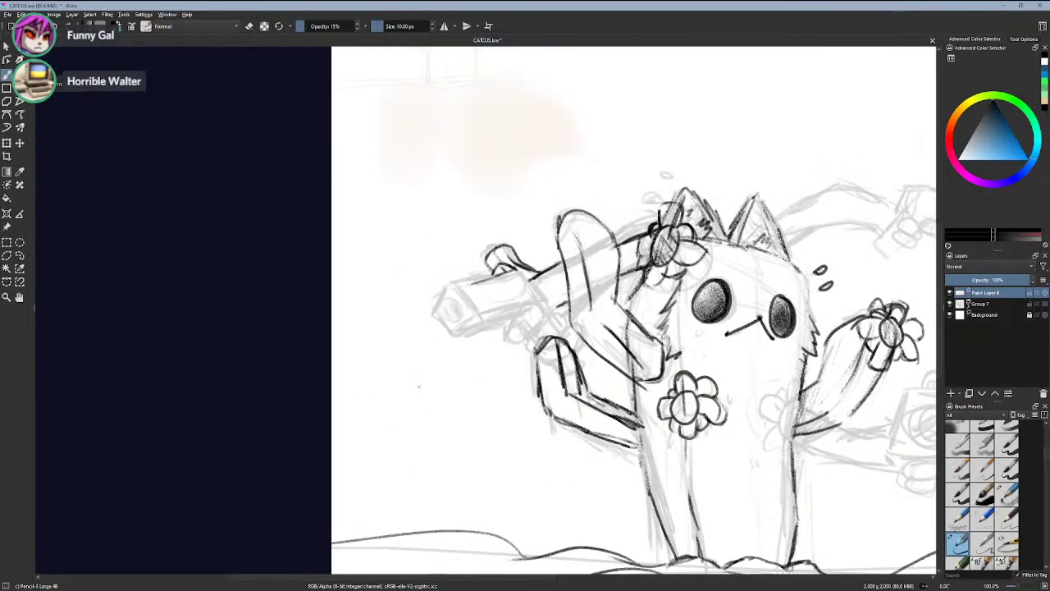
pyautogui.scroll(2, 428, 388)
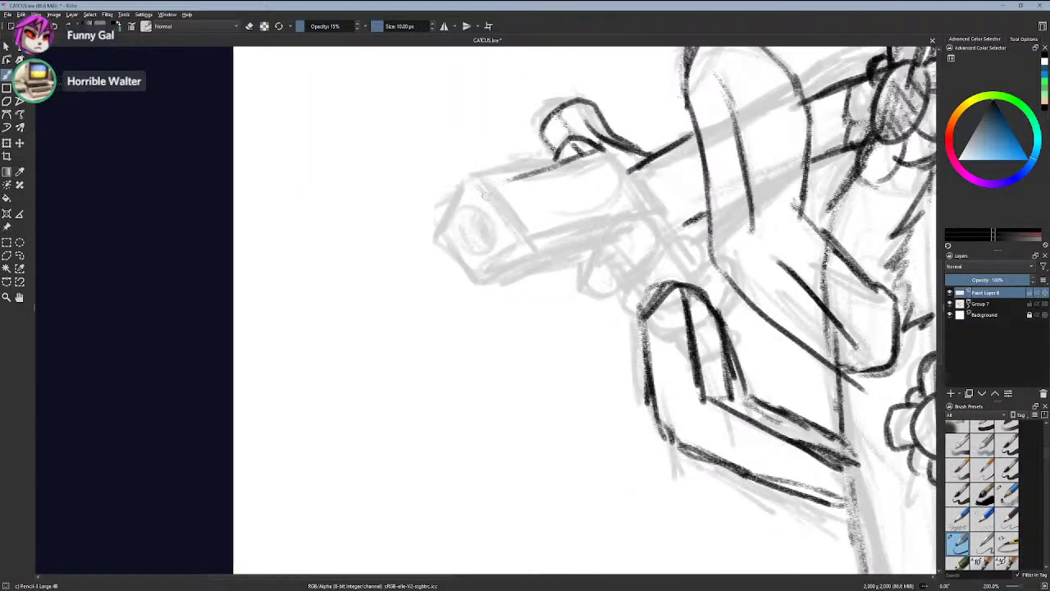
pyautogui.moveTo(479, 184)
pyautogui.mouseDown()
pyautogui.moveTo(531, 237)
pyautogui.moveTo(526, 245)
pyautogui.moveTo(445, 228)
pyautogui.moveTo(432, 242)
pyautogui.moveTo(482, 312)
pyautogui.mouseUp()
pyautogui.hotkey('ctrl', 'z')
pyautogui.hotkey('ctrl', 'z')
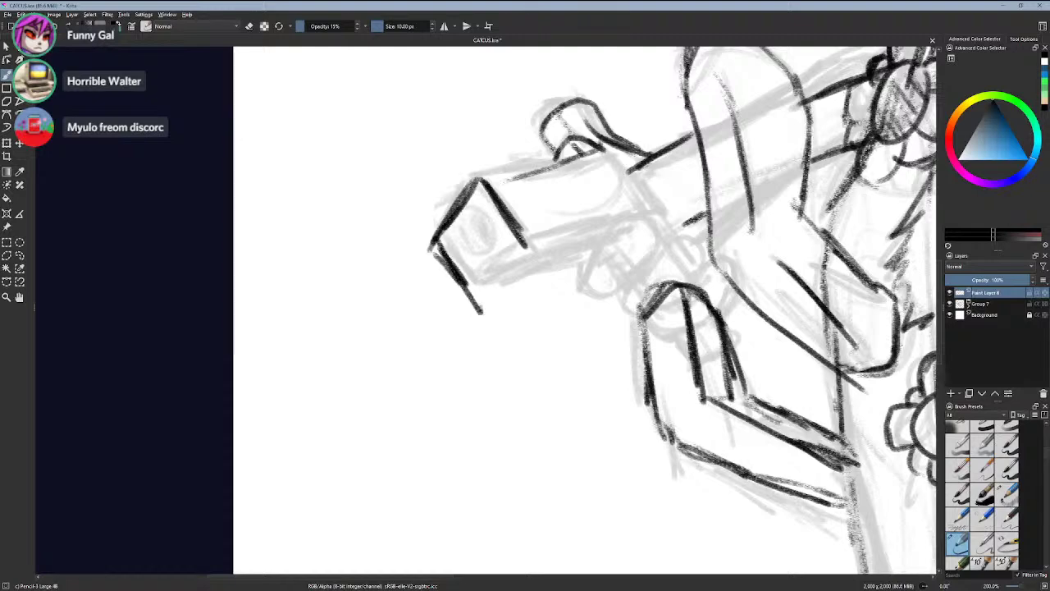
pyautogui.hotkey('ctrl', 'z')
pyautogui.hotkey('ctrl', 'z')
pyautogui.moveTo(480, 179)
pyautogui.mouseDown()
pyautogui.moveTo(440, 235)
pyautogui.moveTo(474, 279)
pyautogui.mouseUp()
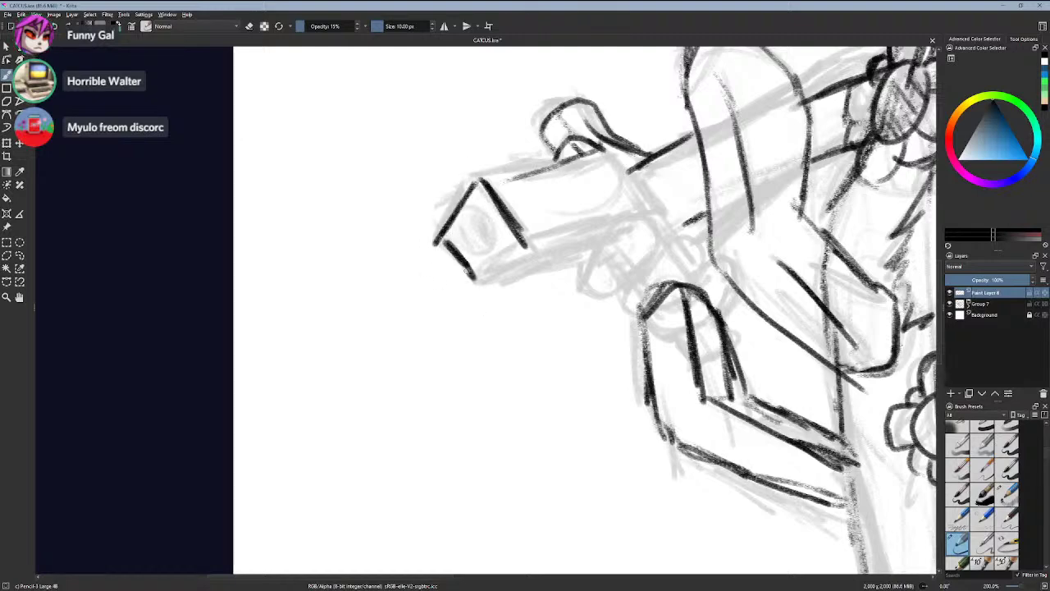
# - Try closing the diamond muzzle's lower corner and adding an oval bore at its centre
pyautogui.moveTo(447, 246)
pyautogui.mouseDown()
pyautogui.moveTo(480, 294)
pyautogui.moveTo(526, 244)
pyautogui.moveTo(476, 223)
pyautogui.moveTo(490, 241)
pyautogui.moveTo(468, 228)
pyautogui.moveTo(477, 259)
pyautogui.mouseUp()
pyautogui.hotkey('ctrl', 'z')
pyautogui.hotkey('ctrl', 'z')
pyautogui.hotkey('ctrl', 'z')
pyautogui.moveTo(476, 217)
pyautogui.mouseDown()
pyautogui.moveTo(496, 255)
pyautogui.moveTo(476, 218)
pyautogui.moveTo(491, 253)
pyautogui.moveTo(467, 228)
pyautogui.moveTo(484, 216)
pyautogui.mouseUp()
pyautogui.hotkey('ctrl', 'z')
pyautogui.hotkey('ctrl', 'z')
pyautogui.hotkey('ctrl', 'z')
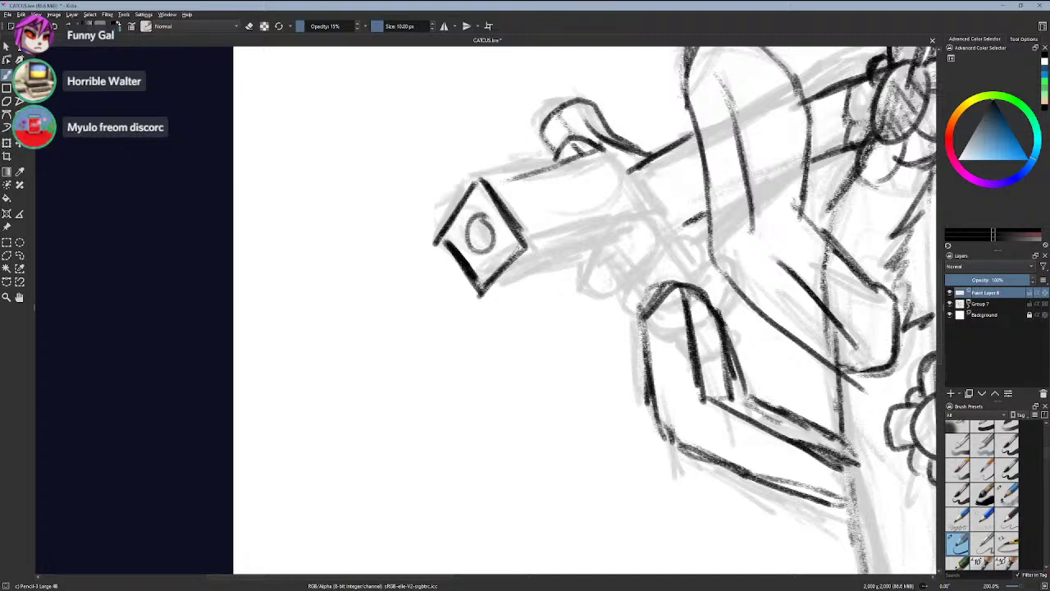
# - Switch to Streamlabs Desktop, read the live chat messages and return to Krita
pyautogui.hotkey('alt', 'Tab')
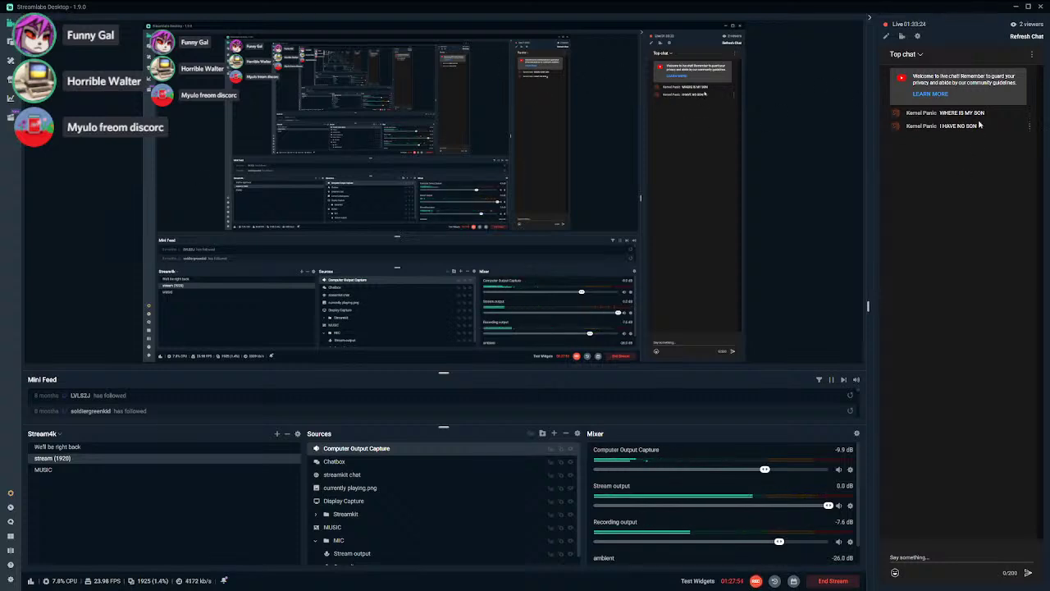
pyautogui.moveTo(946, 125); pyautogui.dragTo(977, 125)
pyautogui.hotkey('ctrl', 'a')
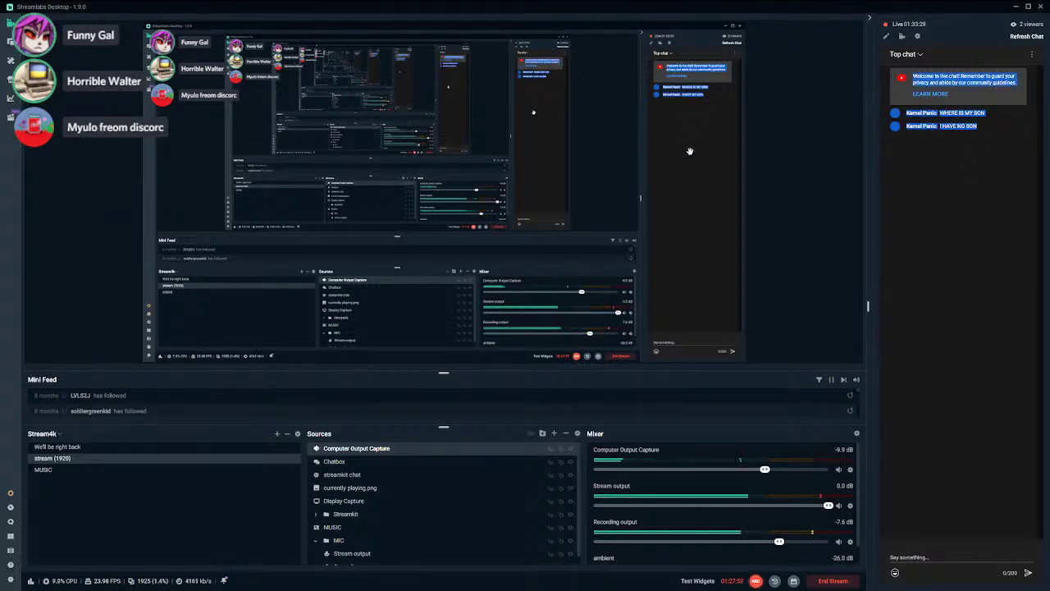
pyautogui.moveTo(211, 584)
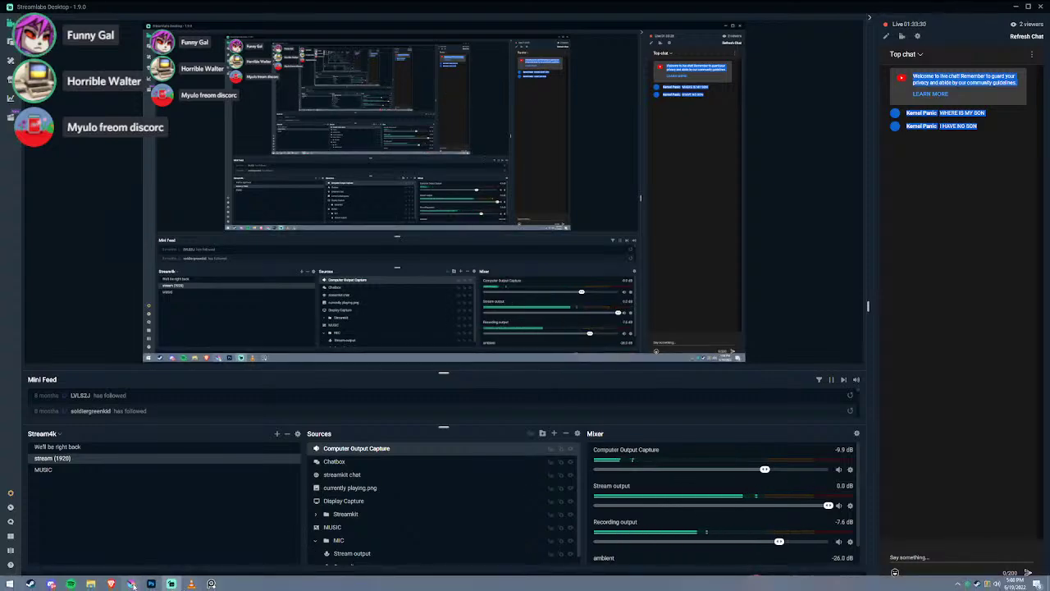
pyautogui.click(131, 584)
# - Try replacing the muzzle's bore with a thicker, darkly shaded oval
pyautogui.moveTo(580, 475); pyautogui.dragTo(537, 477)
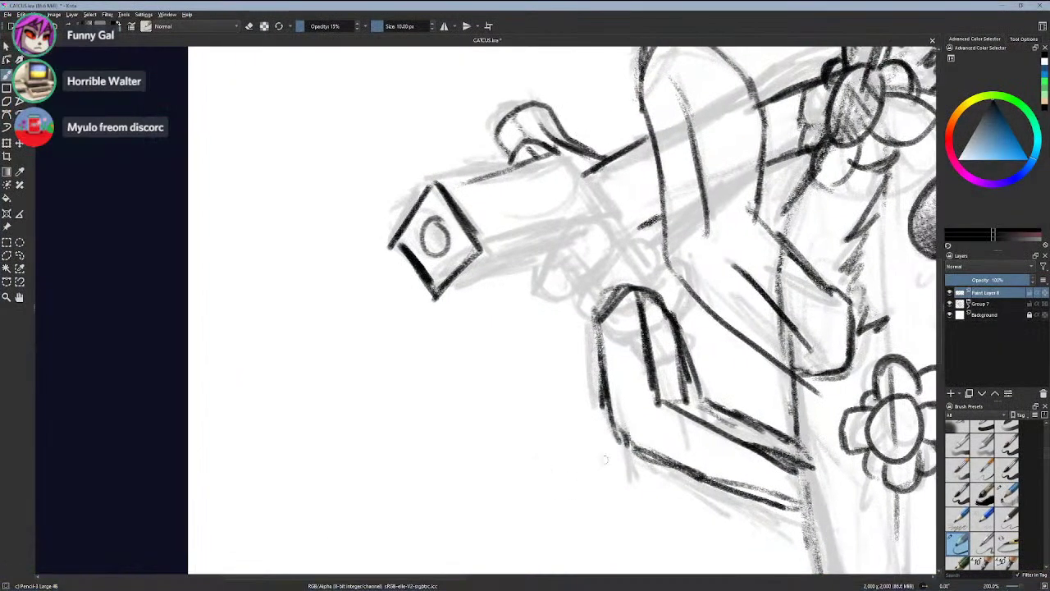
pyautogui.scroll(-3, 605, 461)
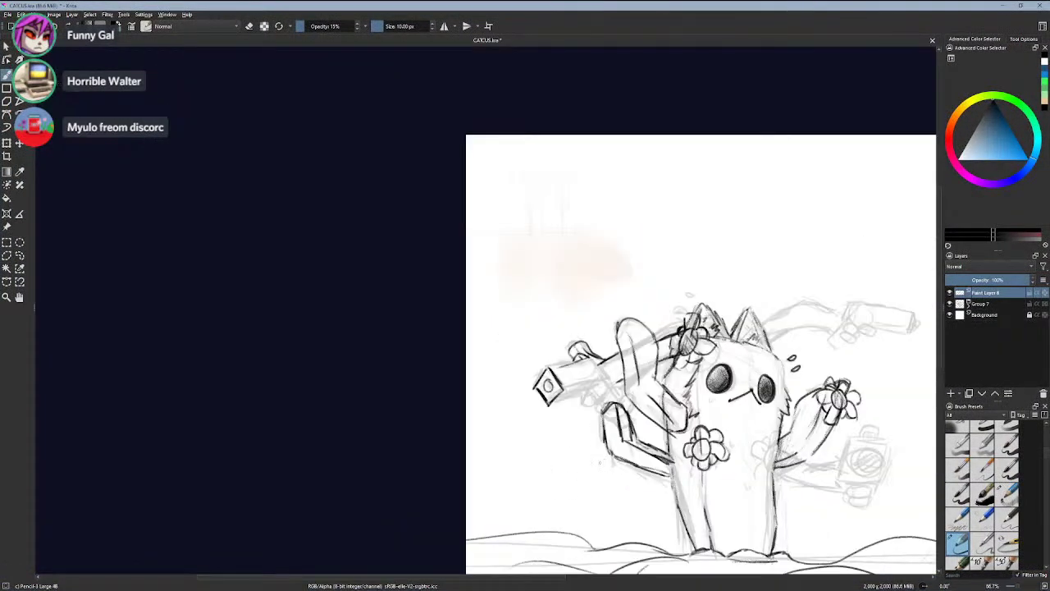
pyautogui.scroll(3, 547, 385)
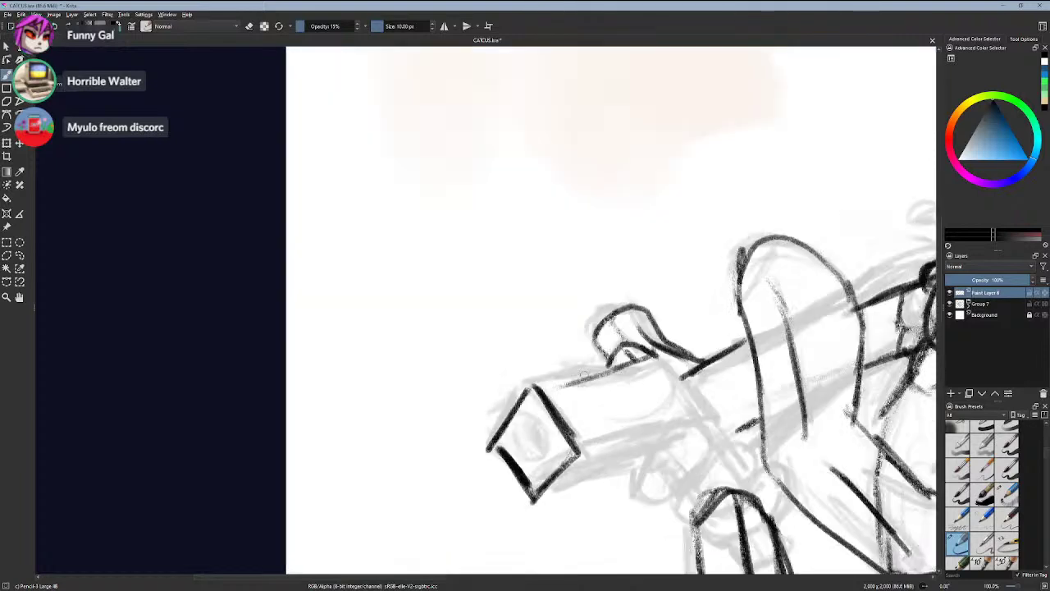
pyautogui.hotkey('ctrl', 'z')
pyautogui.moveTo(527, 433)
pyautogui.mouseDown()
pyautogui.moveTo(510, 445)
pyautogui.moveTo(531, 471)
pyautogui.mouseUp()
pyautogui.hotkey('ctrl', 'z')
pyautogui.hotkey('ctrl', 'z')
pyautogui.hotkey('ctrl', 'z')
pyautogui.hotkey('ctrl', 'z')
pyautogui.moveTo(532, 423)
pyautogui.mouseDown()
pyautogui.moveTo(516, 449)
pyautogui.moveTo(527, 426)
pyautogui.moveTo(534, 464)
pyautogui.mouseUp()
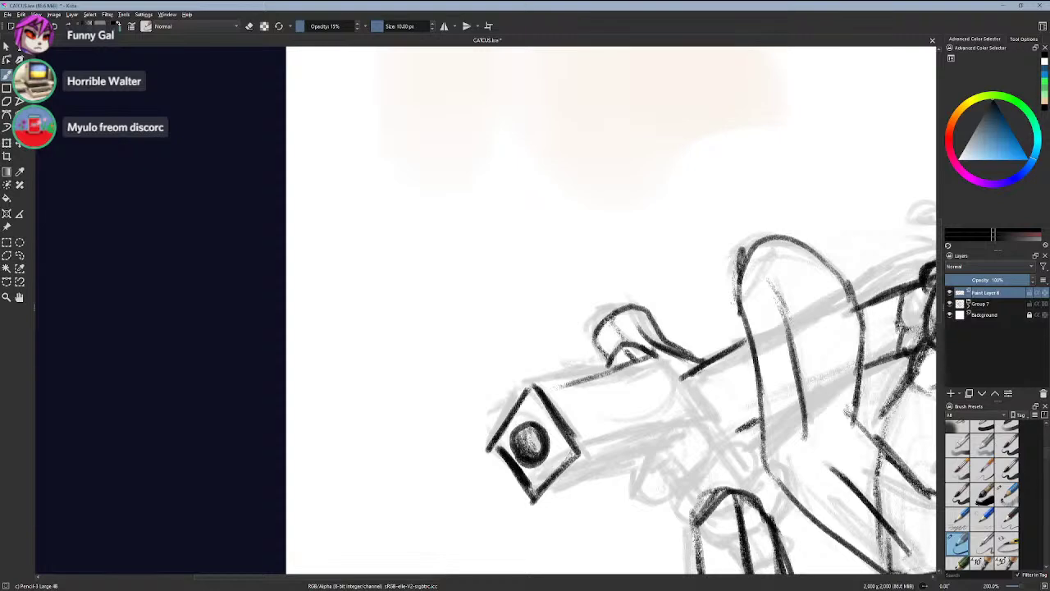
# - Examine the gun and muzzle in proportion to the whole cat-cactus character
pyautogui.scroll(-3, 550, 452)
pyautogui.moveTo(572, 470); pyautogui.dragTo(517, 414)
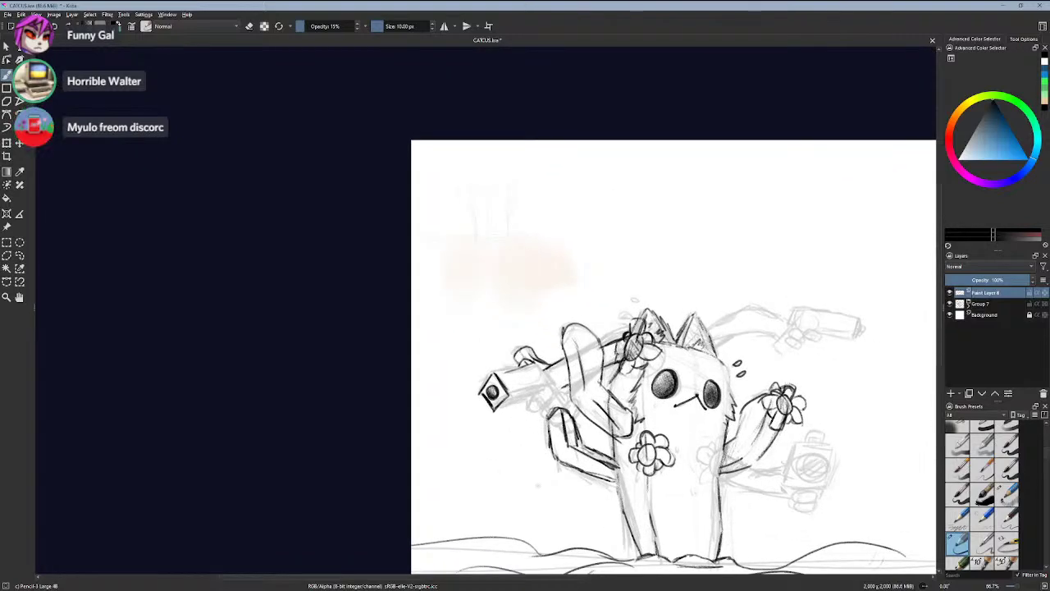
pyautogui.scroll(1, 545, 485)
pyautogui.moveTo(688, 503)
pyautogui.mouseDown()
pyautogui.moveTo(593, 351)
pyautogui.moveTo(601, 372)
pyautogui.moveTo(559, 406)
pyautogui.mouseUp()
pyautogui.moveTo(495, 417); pyautogui.dragTo(513, 460)
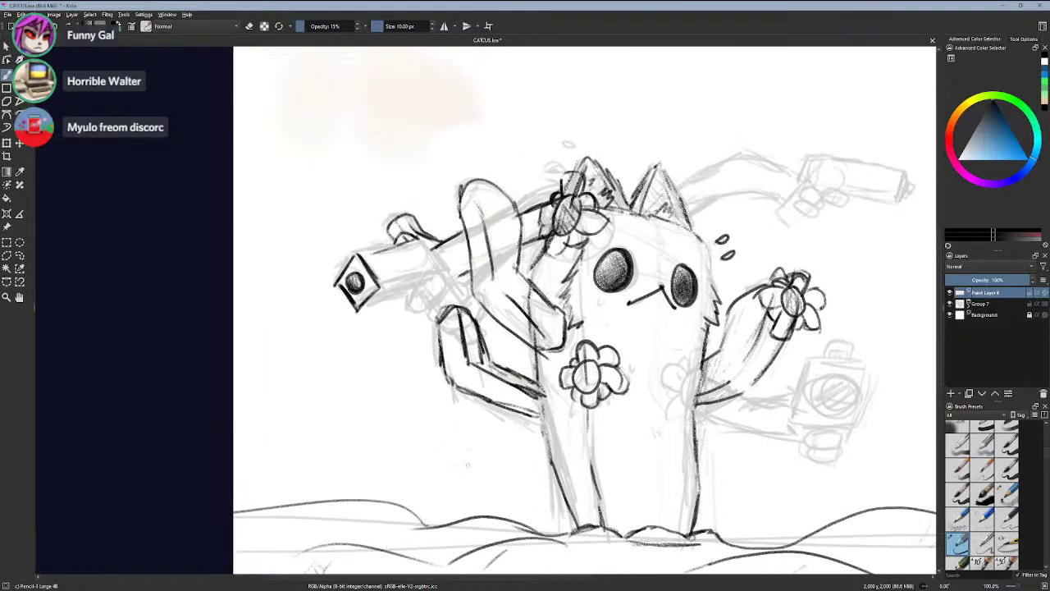
pyautogui.moveTo(507, 420); pyautogui.dragTo(436, 538)
pyautogui.scroll(1, 447, 515)
pyautogui.moveTo(634, 514)
pyautogui.mouseDown()
pyautogui.moveTo(655, 437)
pyautogui.moveTo(627, 448)
pyautogui.mouseUp()
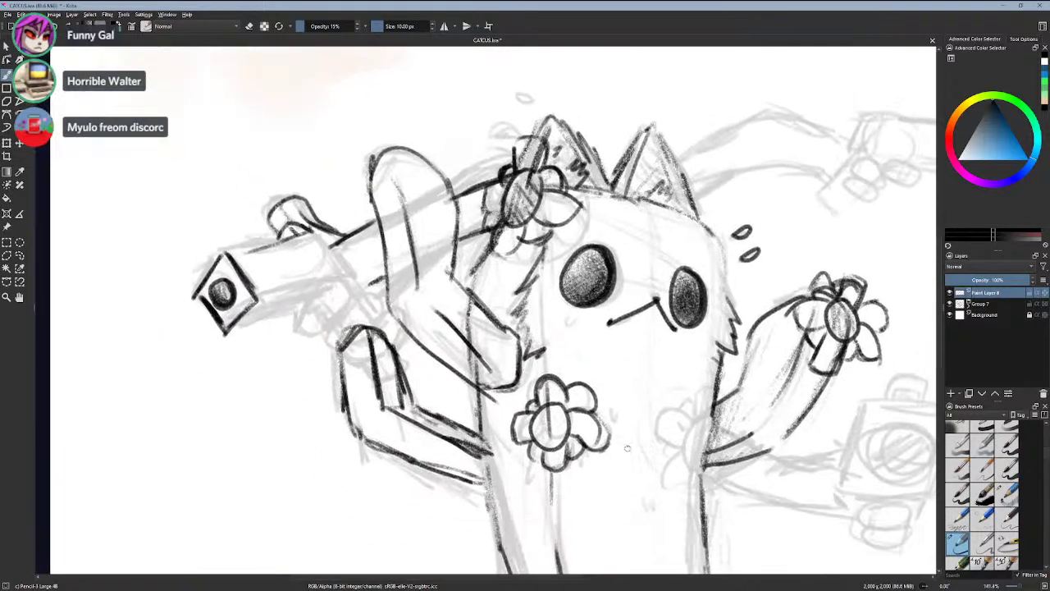
# - Try extending the gun's top edge to the upper corner of the diamond muzzle
pyautogui.moveTo(287, 443)
pyautogui.mouseDown()
pyautogui.moveTo(686, 457)
pyautogui.moveTo(558, 509)
pyautogui.moveTo(655, 586)
pyautogui.mouseUp()
pyautogui.scroll(1, 687, 457)
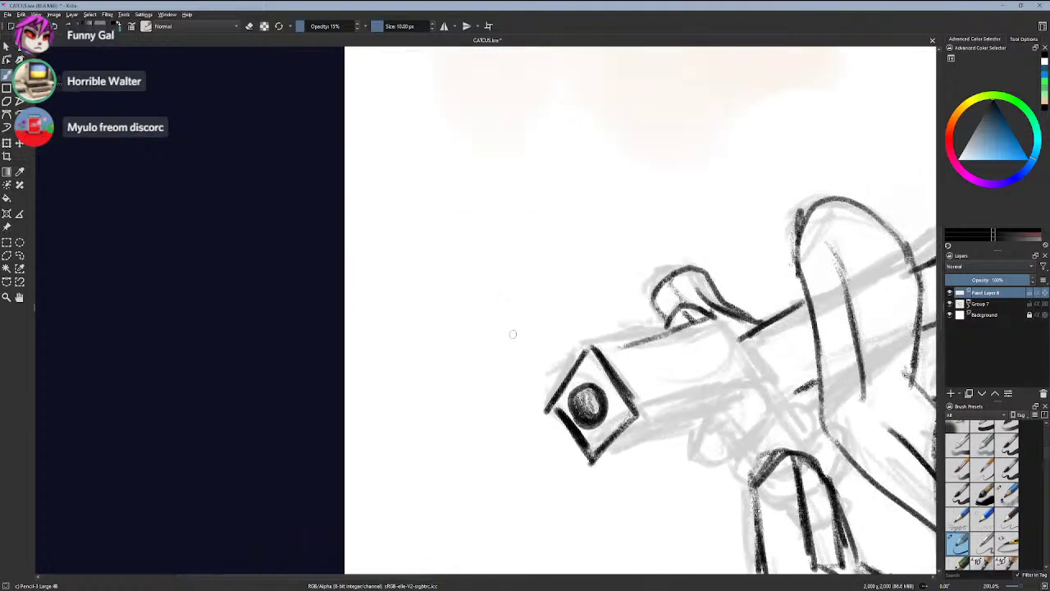
pyautogui.scroll(1, 513, 334)
pyautogui.moveTo(616, 378); pyautogui.dragTo(686, 359)
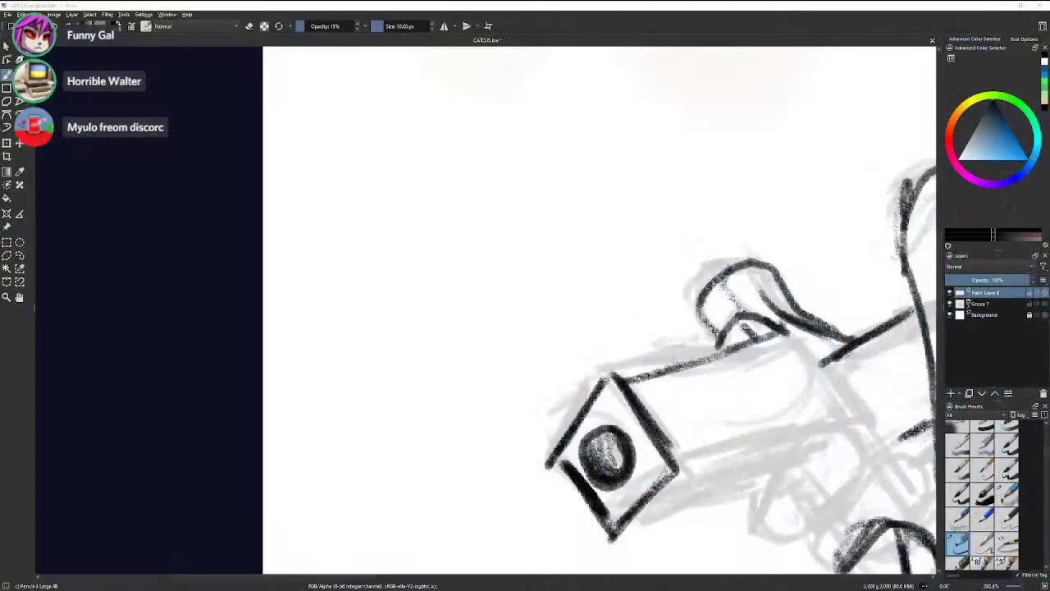
pyautogui.moveTo(508, 384); pyautogui.dragTo(375, 336)
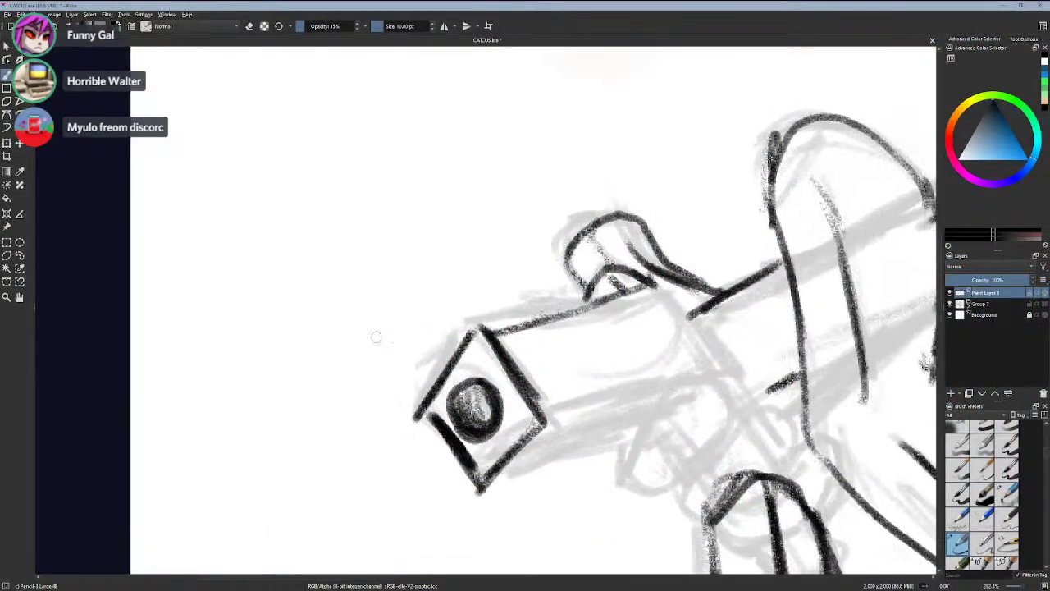
pyautogui.moveTo(547, 318); pyautogui.dragTo(490, 334)
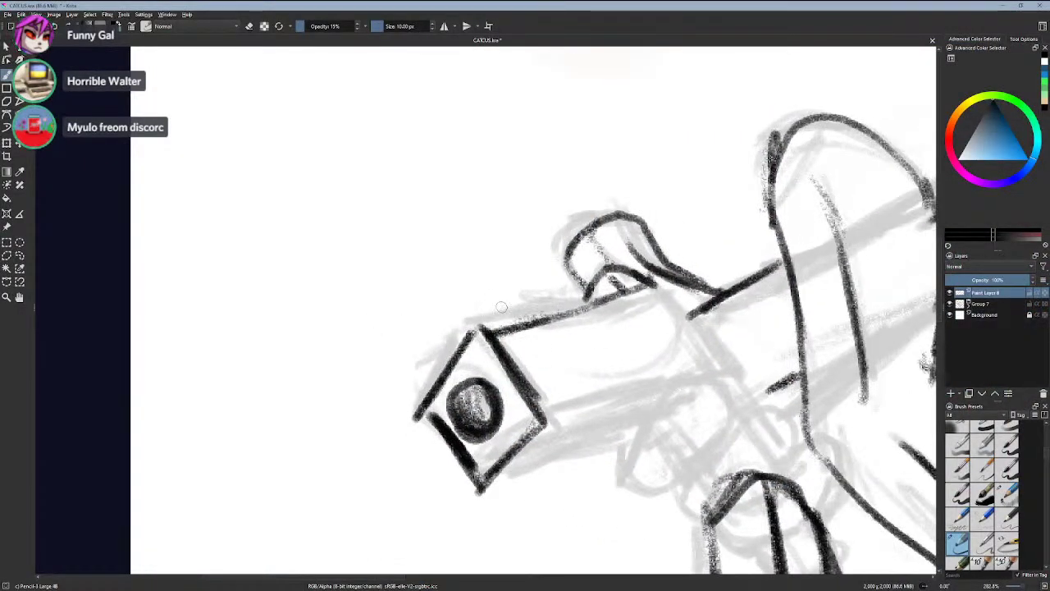
# - Undo the top edge extension, the shaded bore and the whole diamond muzzle outline
pyautogui.hotkey('ctrl', 'z')
pyautogui.hotkey('ctrl', 'z')
pyautogui.hotkey('ctrl', 'z')
pyautogui.hotkey('ctrl', 'z')
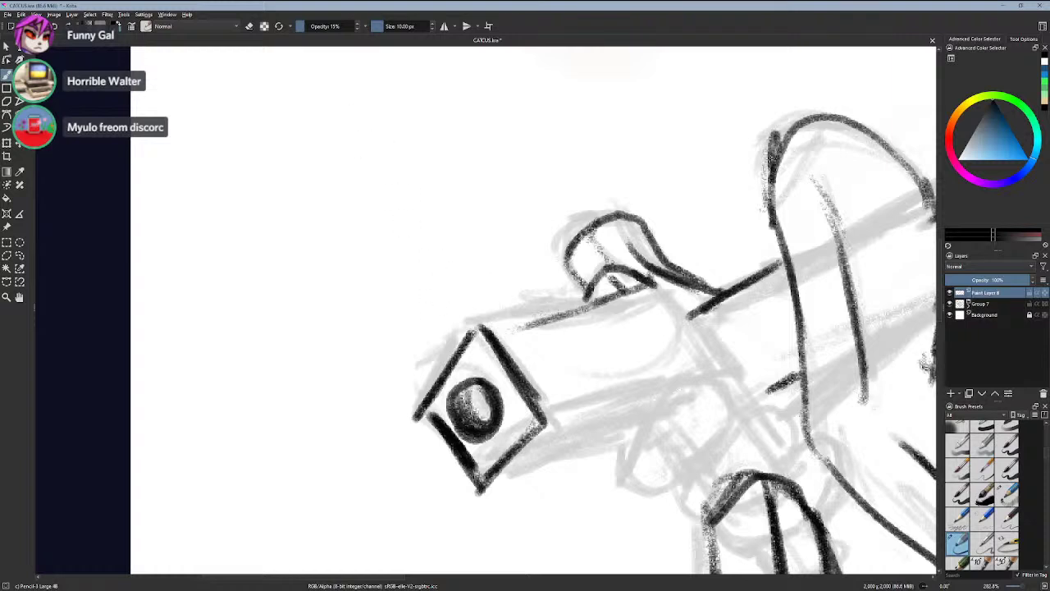
pyautogui.hotkey('ctrl', 'z')
pyautogui.hotkey('ctrl', 'z')
pyautogui.hotkey('ctrl', 'z')
pyautogui.hotkey('ctrl', 'z')
pyautogui.hotkey('ctrl', 'z')
pyautogui.hotkey('ctrl', 'z')
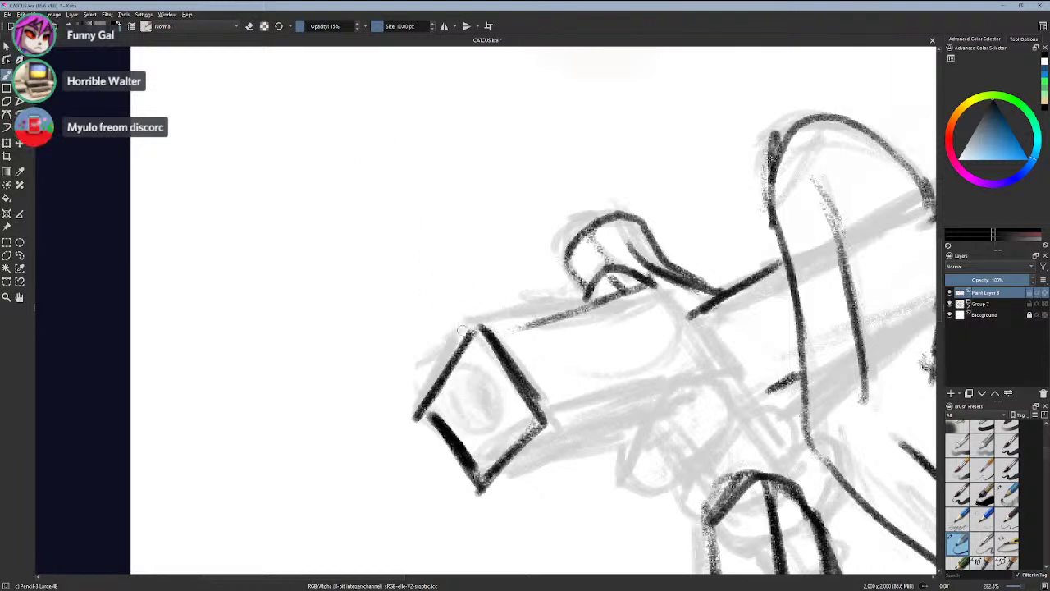
pyautogui.hotkey('ctrl', 'z')
pyautogui.hotkey('ctrl', 'z')
pyautogui.hotkey('ctrl', 'z')
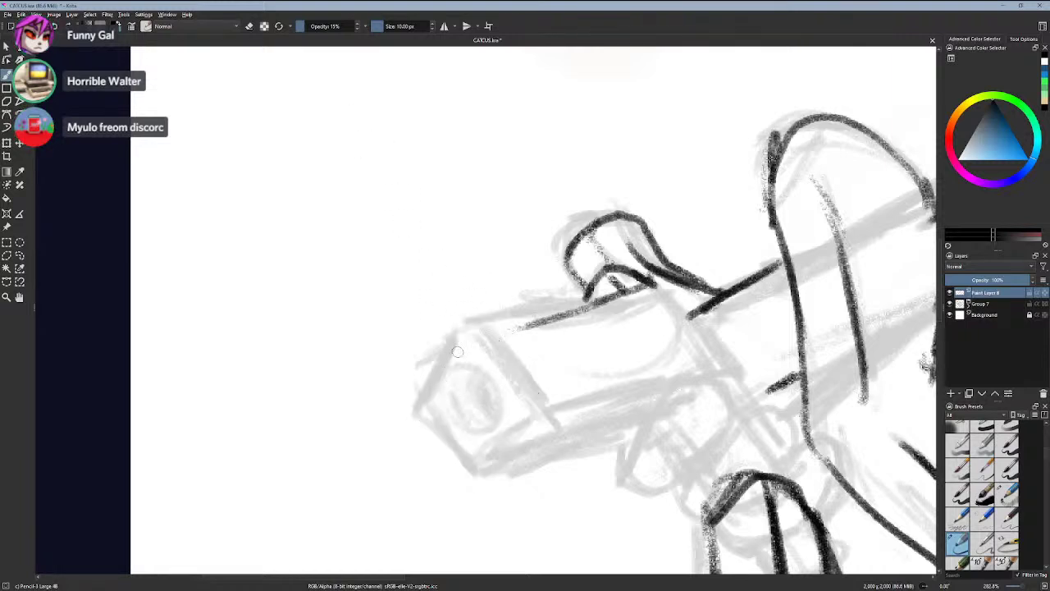
# - Ink a new four-sided muzzle outline that follows the rough sketch more closely
pyautogui.moveTo(458, 338); pyautogui.dragTo(426, 399)
pyautogui.hotkey('ctrl', 'z')
pyautogui.moveTo(467, 338); pyautogui.dragTo(422, 414)
pyautogui.moveTo(464, 333); pyautogui.dragTo(416, 417)
pyautogui.hotkey('ctrl', 'z')
pyautogui.moveTo(466, 341)
pyautogui.mouseDown()
pyautogui.moveTo(424, 409)
pyautogui.moveTo(484, 474)
pyautogui.moveTo(555, 415)
pyautogui.mouseUp()
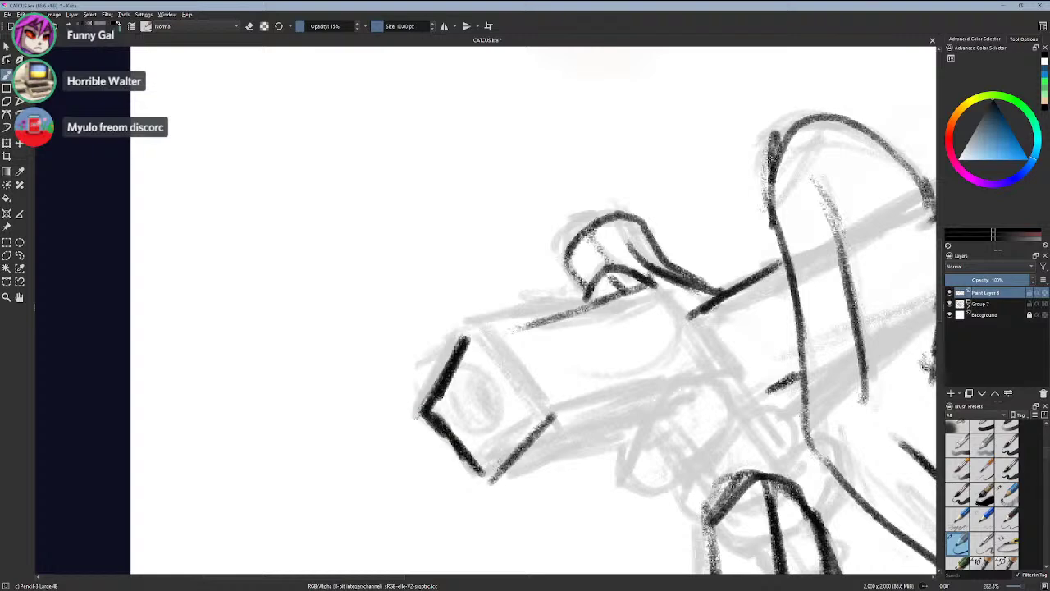
pyautogui.moveTo(486, 336); pyautogui.dragTo(545, 420)
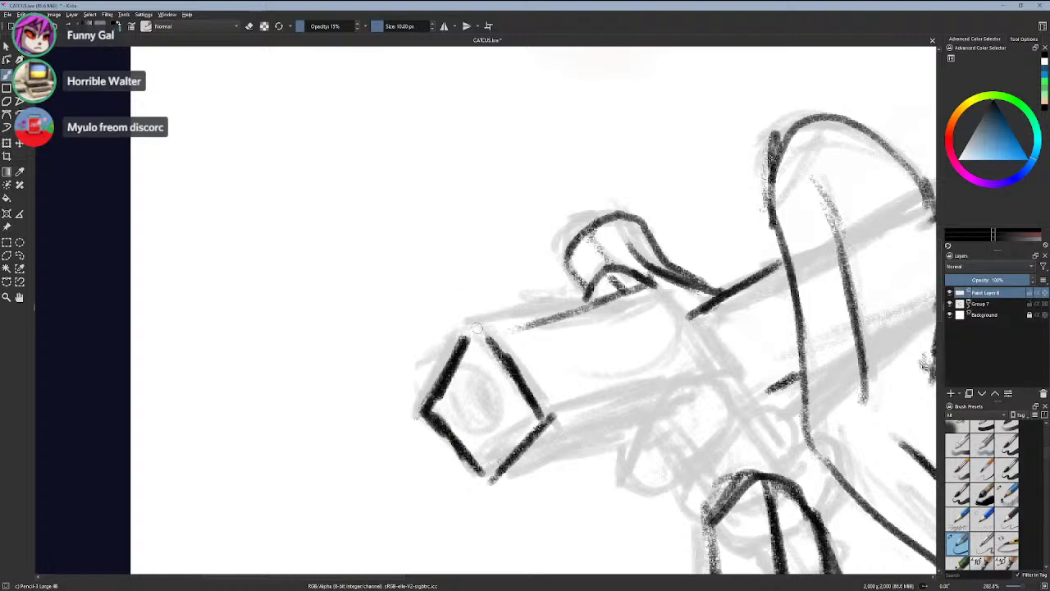
# - Undo the muzzle's upper and lower edges on the side nearest the gun body
pyautogui.scroll(-2, 476, 329)
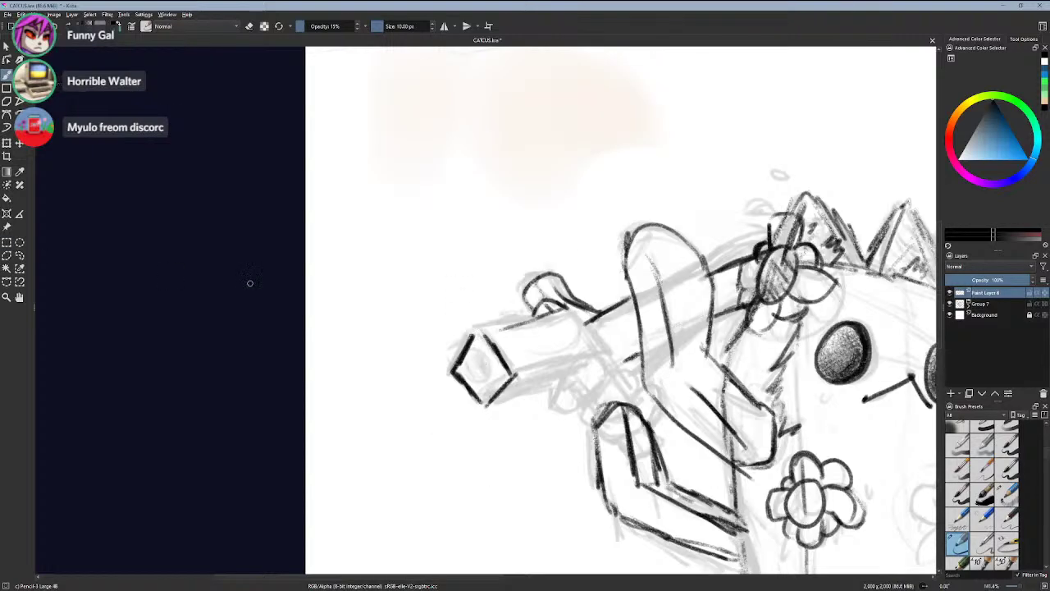
pyautogui.hotkey('ctrl', 'z')
pyautogui.hotkey('ctrl', 'z')
pyautogui.hotkey('ctrl', 'z')
pyautogui.hotkey('ctrl', 'z')
pyautogui.hotkey('ctrl', 'z')
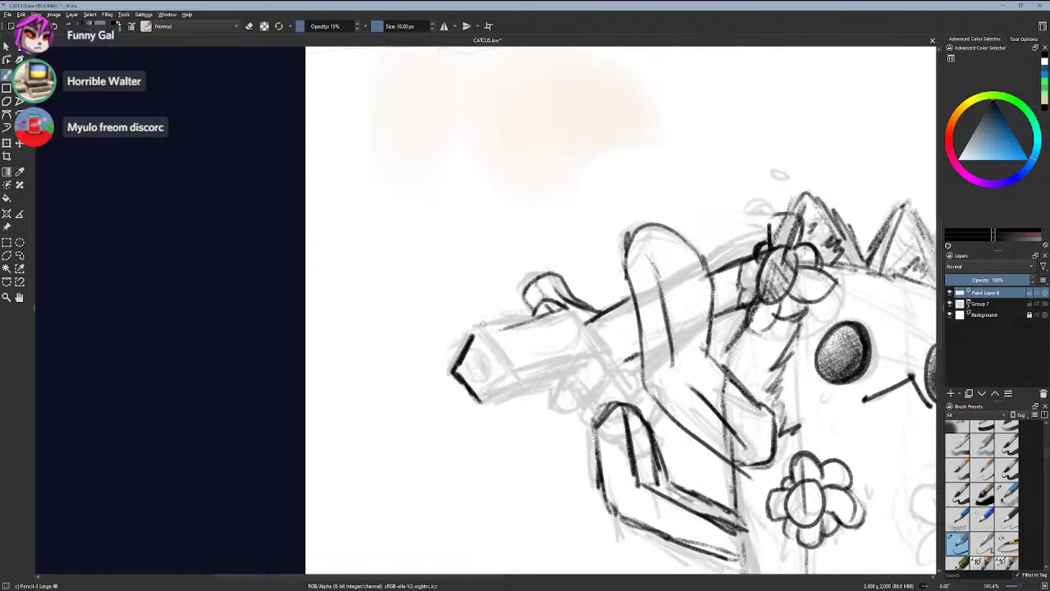
pyautogui.moveTo(476, 333); pyautogui.dragTo(444, 376)
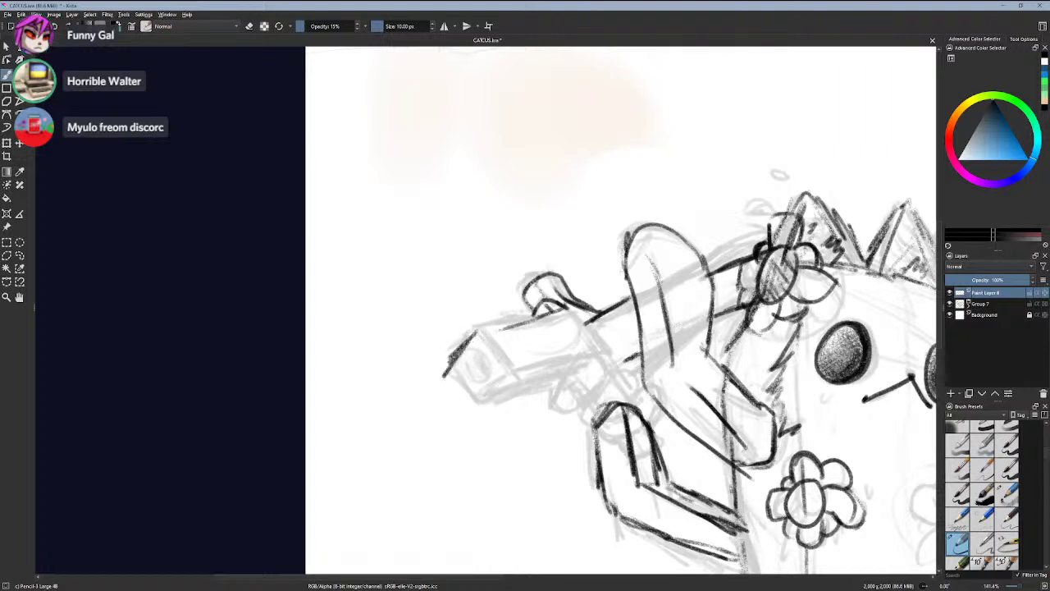
pyautogui.hotkey('ctrl', 'z')
pyautogui.moveTo(480, 337); pyautogui.dragTo(467, 358)
pyautogui.hotkey('ctrl', 'z')
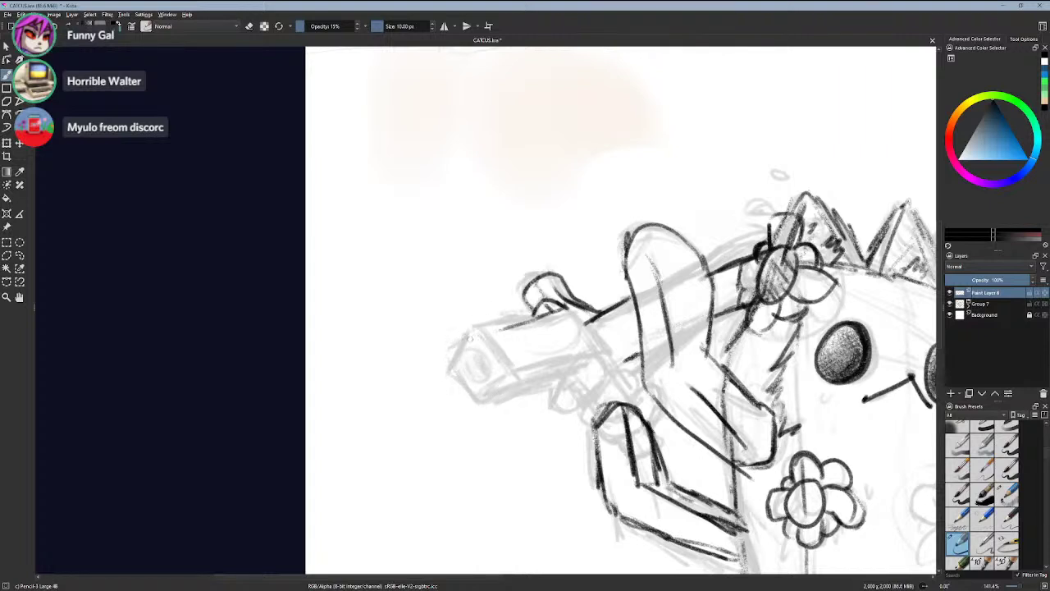
pyautogui.moveTo(473, 331)
pyautogui.mouseDown()
pyautogui.moveTo(451, 370)
pyautogui.moveTo(478, 398)
pyautogui.mouseUp()
pyautogui.hotkey('ctrl', 'z')
pyautogui.hotkey('ctrl', 'z')
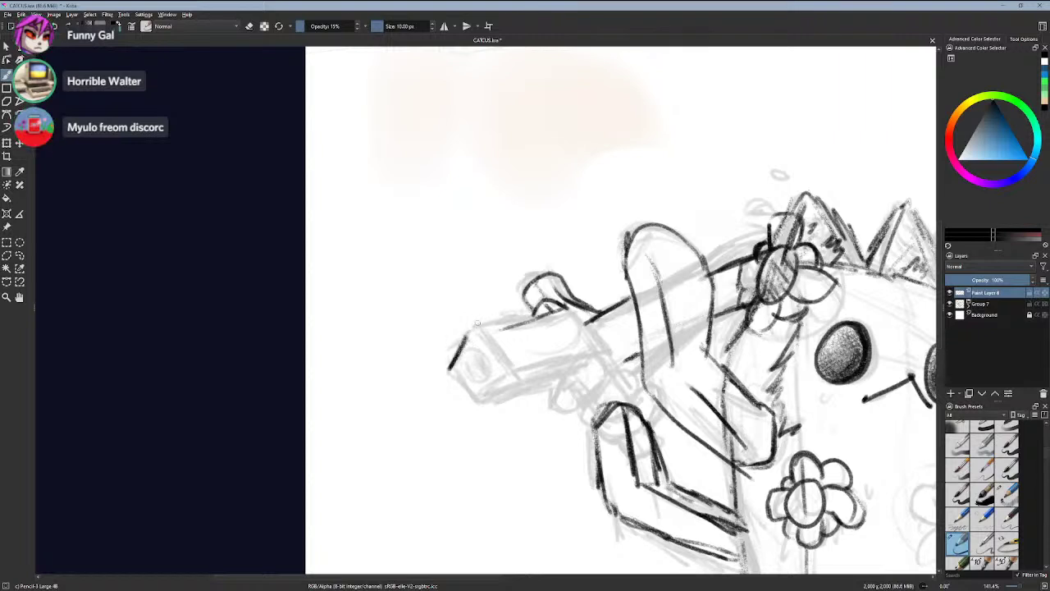
pyautogui.hotkey('ctrl', 'z')
pyautogui.hotkey('ctrl', 'z')
pyautogui.hotkey('ctrl', 'z')
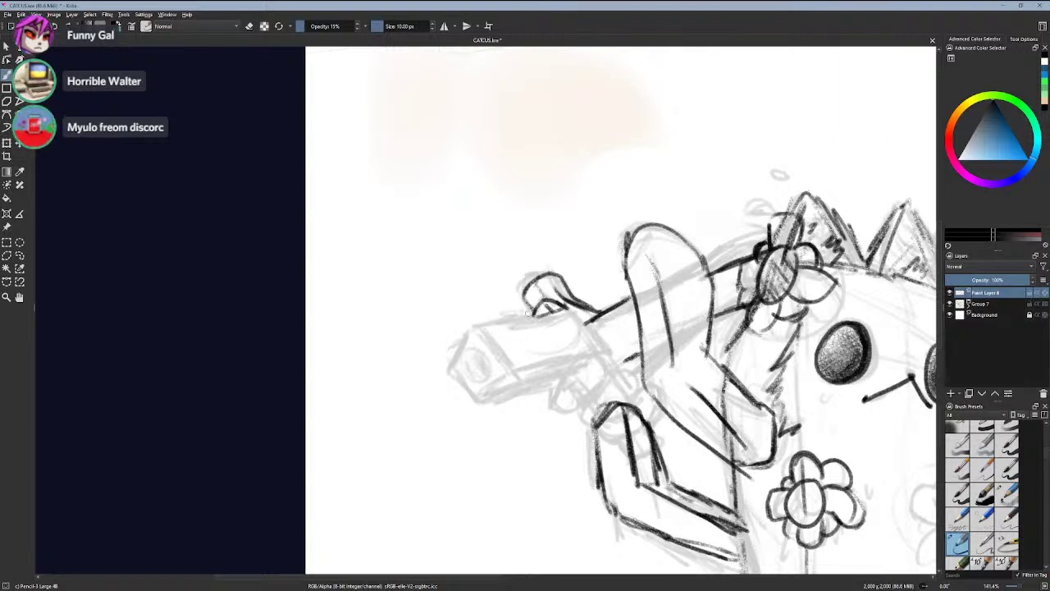
# - Ink the gun barrel's top edge and the parallel side edge below it, running back from the muzzle
pyautogui.moveTo(563, 309); pyautogui.dragTo(486, 318)
pyautogui.hotkey('ctrl', 'z')
pyautogui.moveTo(563, 314); pyautogui.dragTo(476, 331)
pyautogui.moveTo(605, 343); pyautogui.dragTo(512, 380)
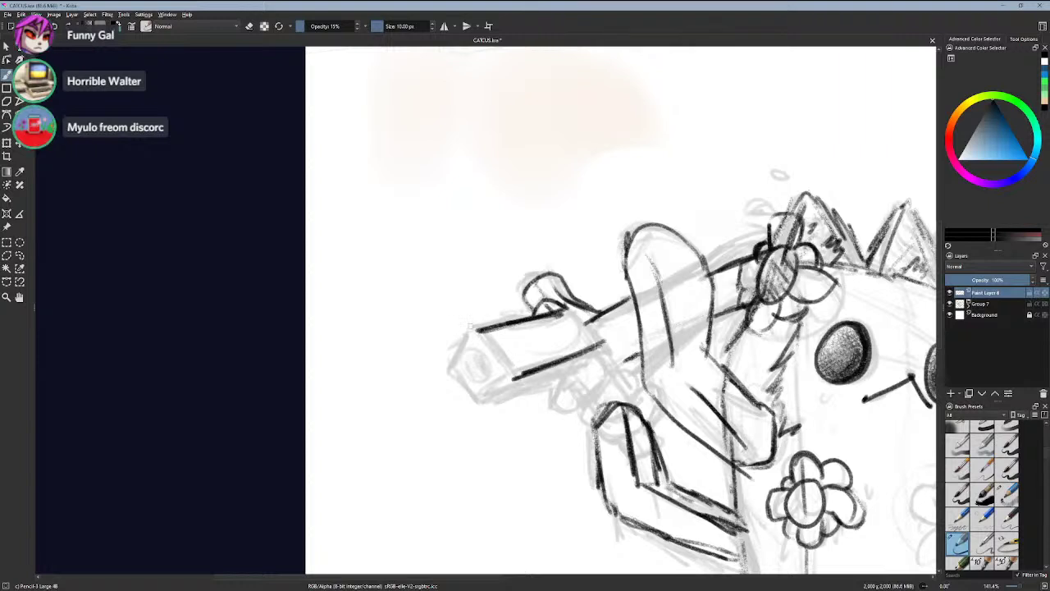
# - Ink the gun's four-sided muzzle outline joined to the barrel edges, with a shaded round bore inside
pyautogui.moveTo(476, 330)
pyautogui.mouseDown()
pyautogui.moveTo(513, 379)
pyautogui.moveTo(482, 405)
pyautogui.moveTo(507, 382)
pyautogui.mouseUp()
pyautogui.hotkey('ctrl', 'z')
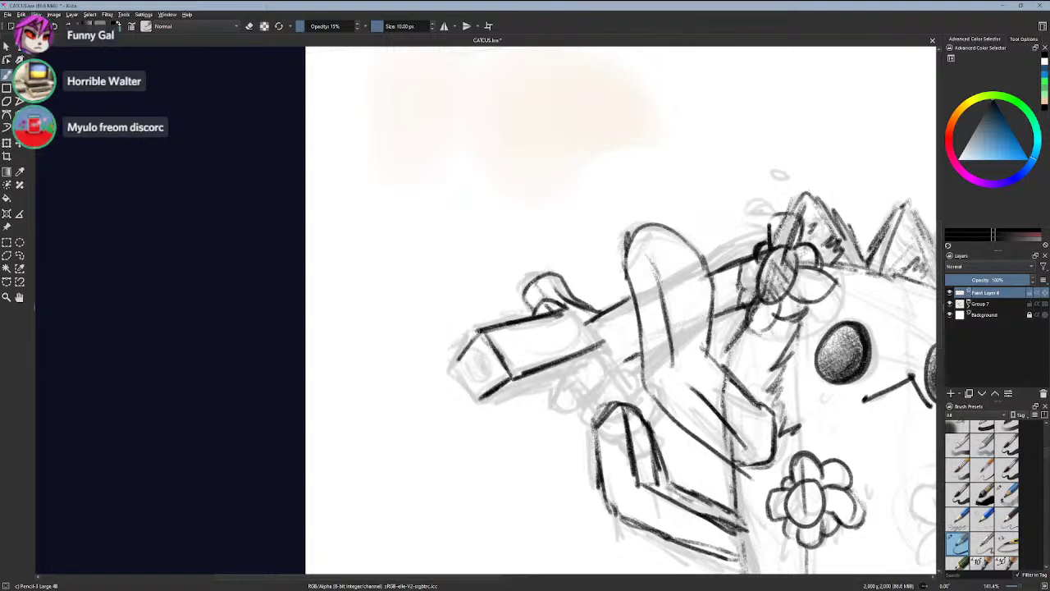
pyautogui.moveTo(476, 329)
pyautogui.mouseDown()
pyautogui.moveTo(451, 368)
pyautogui.moveTo(476, 397)
pyautogui.mouseUp()
pyautogui.moveTo(479, 356); pyautogui.dragTo(491, 371)
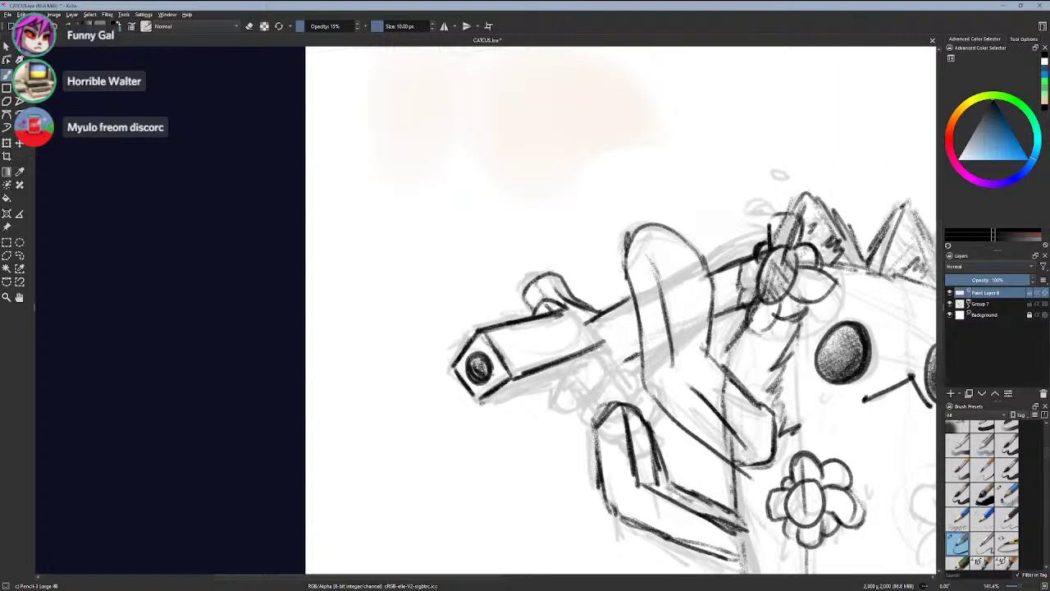
# - Ink the gun's underside edge from the muzzle's lowest corner to the barrel's rear, plus the short slanted rear edge
pyautogui.moveTo(480, 401); pyautogui.dragTo(546, 379)
pyautogui.hotkey('ctrl', 'z')
pyautogui.moveTo(482, 400)
pyautogui.mouseDown()
pyautogui.moveTo(581, 362)
pyautogui.moveTo(550, 380)
pyautogui.moveTo(560, 375)
pyautogui.mouseUp()
pyautogui.hotkey('ctrl', 'z')
pyautogui.hotkey('ctrl', 'z')
pyautogui.moveTo(481, 402); pyautogui.dragTo(548, 380)
pyautogui.hotkey('ctrl', 'z')
pyautogui.hotkey('ctrl', 'z')
pyautogui.moveTo(483, 401)
pyautogui.mouseDown()
pyautogui.moveTo(573, 372)
pyautogui.moveTo(602, 346)
pyautogui.mouseUp()
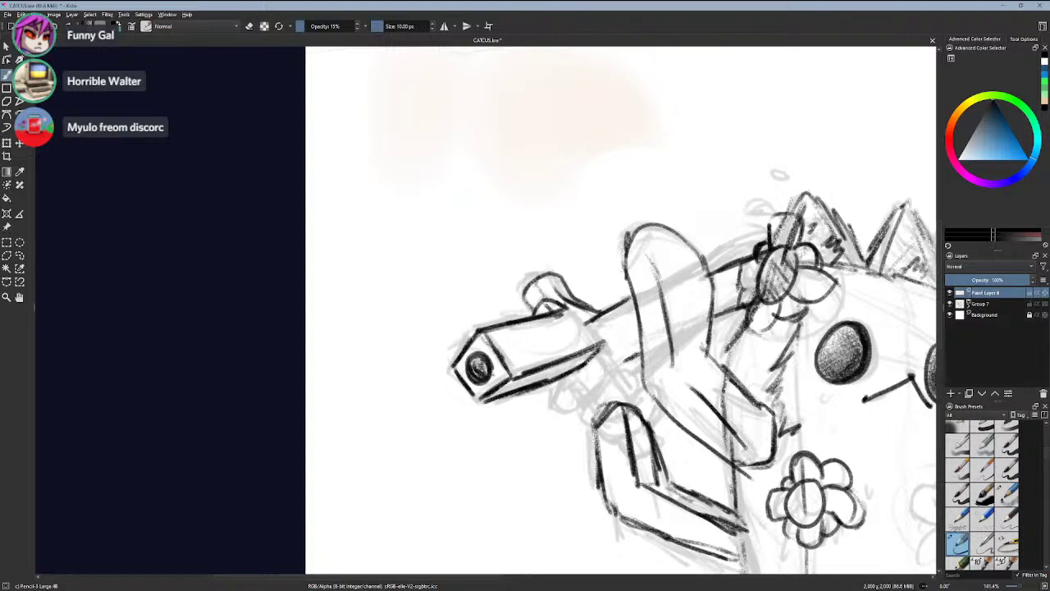
pyautogui.moveTo(573, 308); pyautogui.dragTo(595, 341)
pyautogui.hotkey('ctrl', 'z')
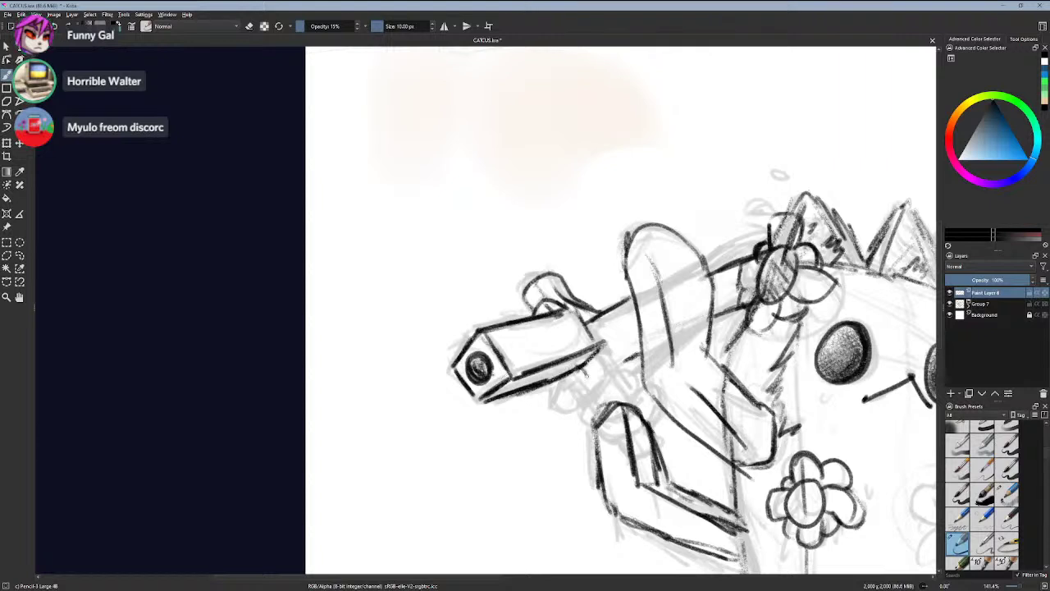
pyautogui.hotkey('ctrl', 'z')
pyautogui.moveTo(568, 367)
pyautogui.mouseDown()
pyautogui.moveTo(559, 368)
pyautogui.moveTo(603, 359)
pyautogui.moveTo(626, 401)
pyautogui.mouseUp()
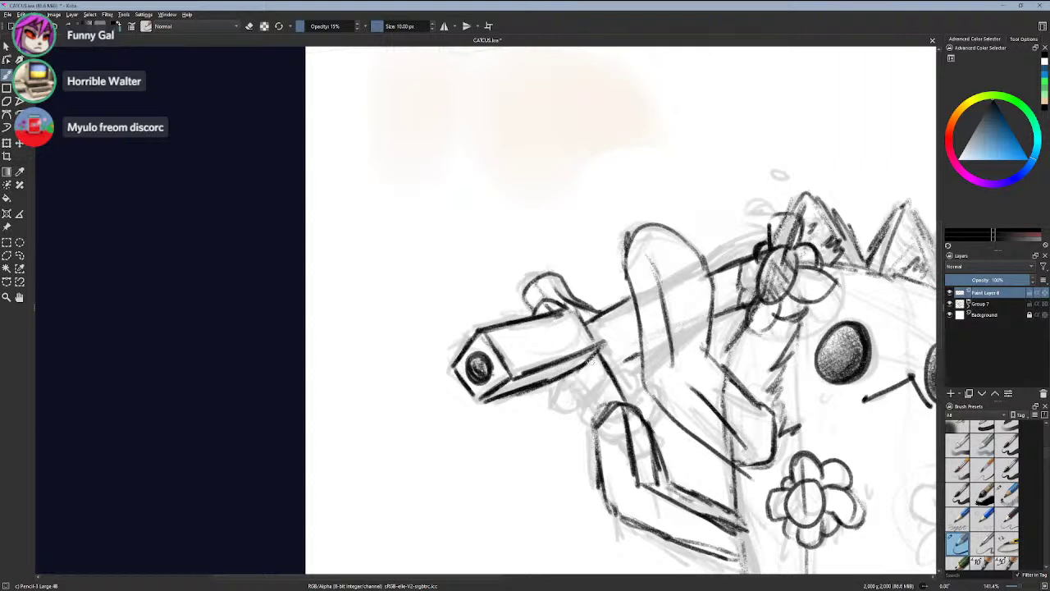
pyautogui.moveTo(601, 346); pyautogui.dragTo(632, 386)
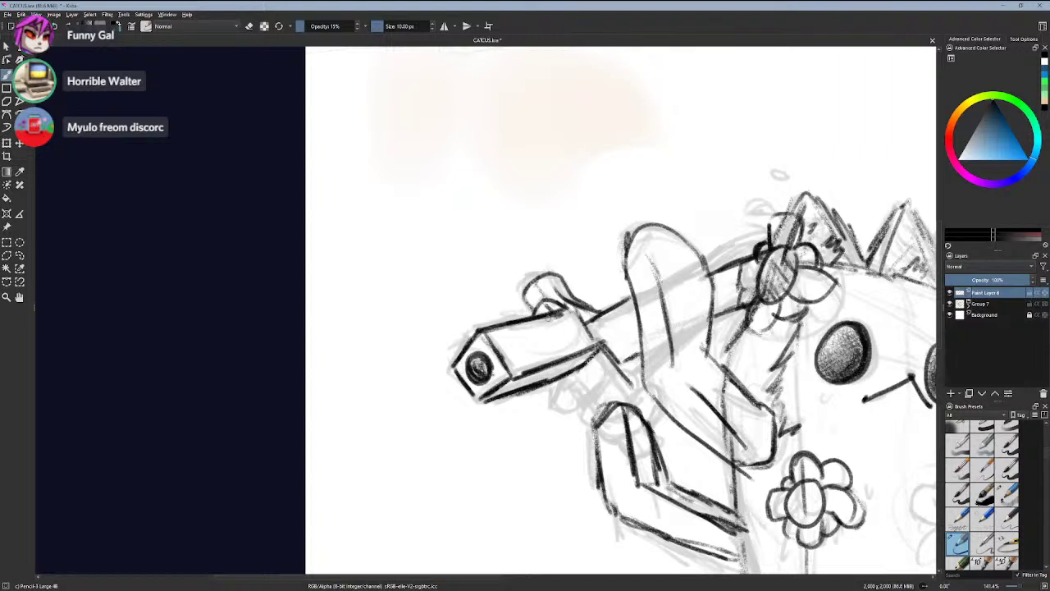
pyautogui.hotkey('ctrl', 'z')
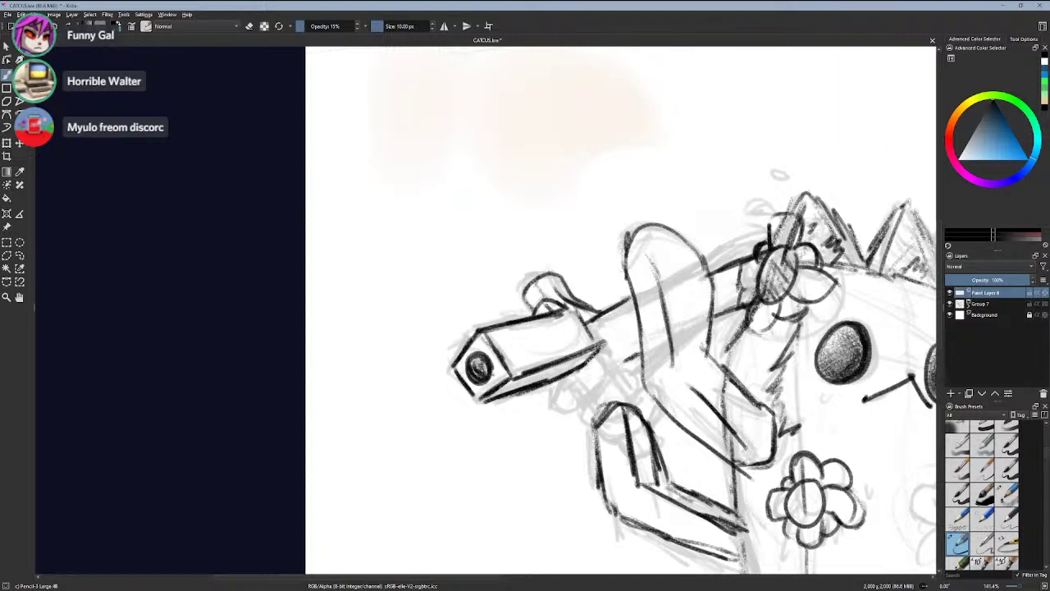
pyautogui.moveTo(584, 321); pyautogui.dragTo(612, 345)
pyautogui.hotkey('ctrl', 'z')
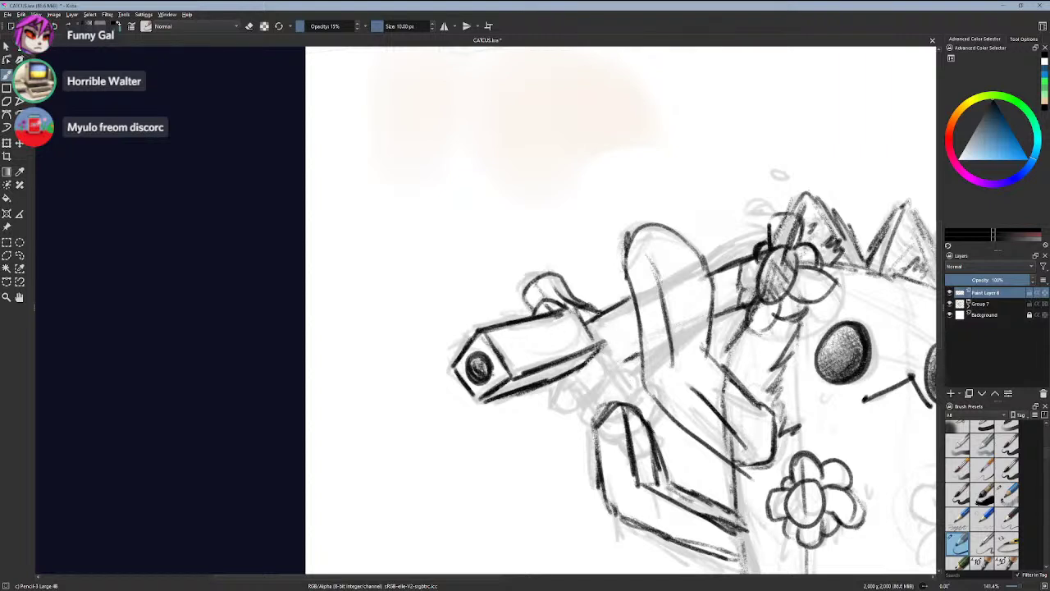
pyautogui.moveTo(577, 358); pyautogui.dragTo(622, 391)
pyautogui.moveTo(559, 379)
pyautogui.mouseDown()
pyautogui.moveTo(628, 412)
pyautogui.moveTo(616, 400)
pyautogui.moveTo(615, 409)
pyautogui.mouseUp()
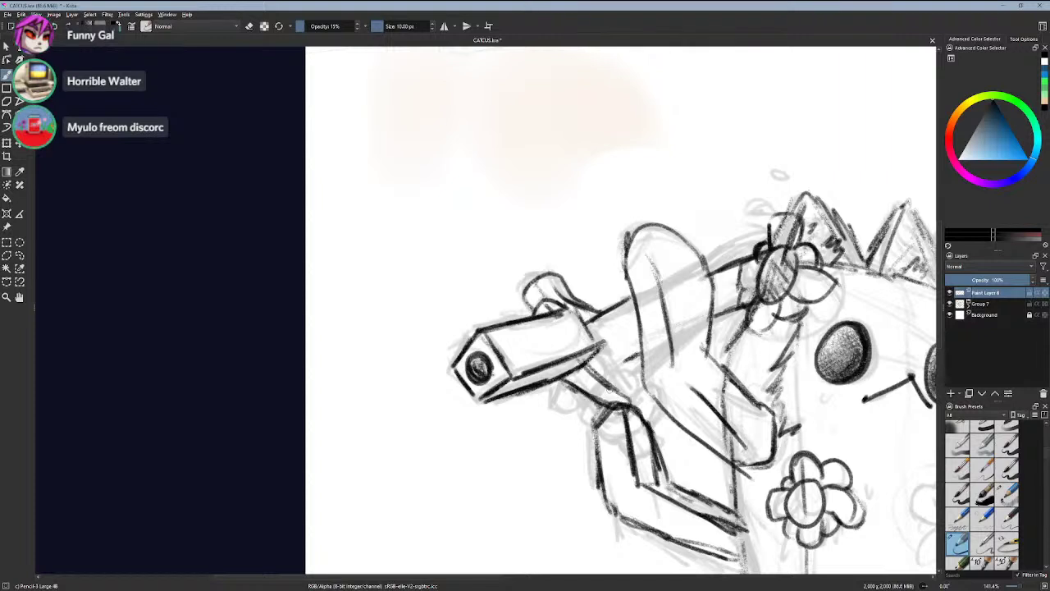
pyautogui.moveTo(606, 361)
pyautogui.mouseDown()
pyautogui.moveTo(631, 385)
pyautogui.moveTo(633, 418)
pyautogui.mouseUp()
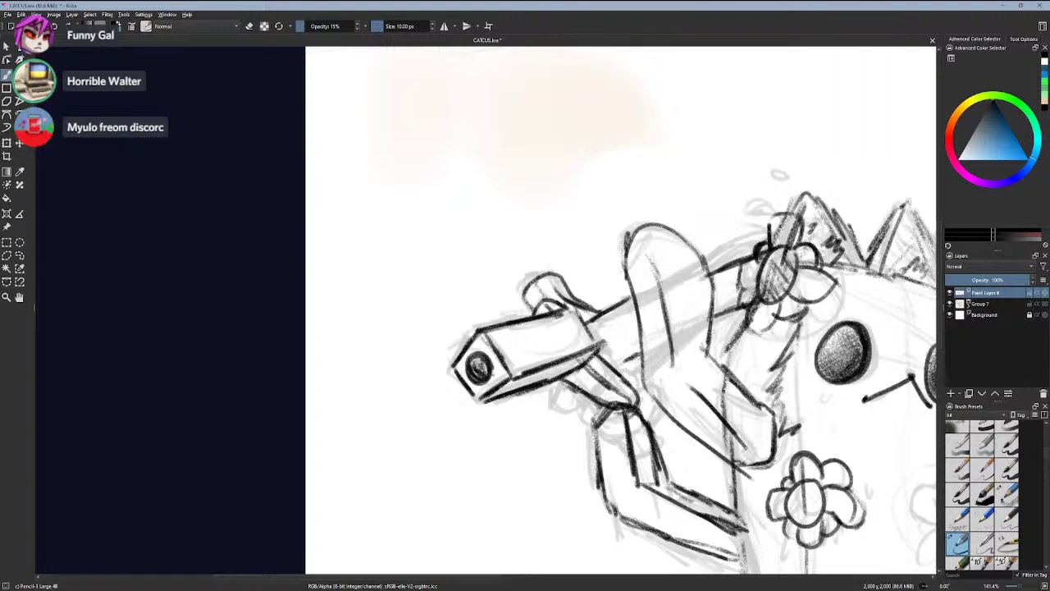
pyautogui.moveTo(576, 356)
pyautogui.mouseDown()
pyautogui.moveTo(634, 397)
pyautogui.moveTo(640, 380)
pyautogui.moveTo(636, 387)
pyautogui.mouseUp()
pyautogui.hotkey('ctrl', 'z')
pyautogui.hotkey('ctrl', 'z')
pyautogui.hotkey('ctrl', 'z')
pyautogui.hotkey('ctrl', 'z')
pyautogui.hotkey('ctrl', 'z')
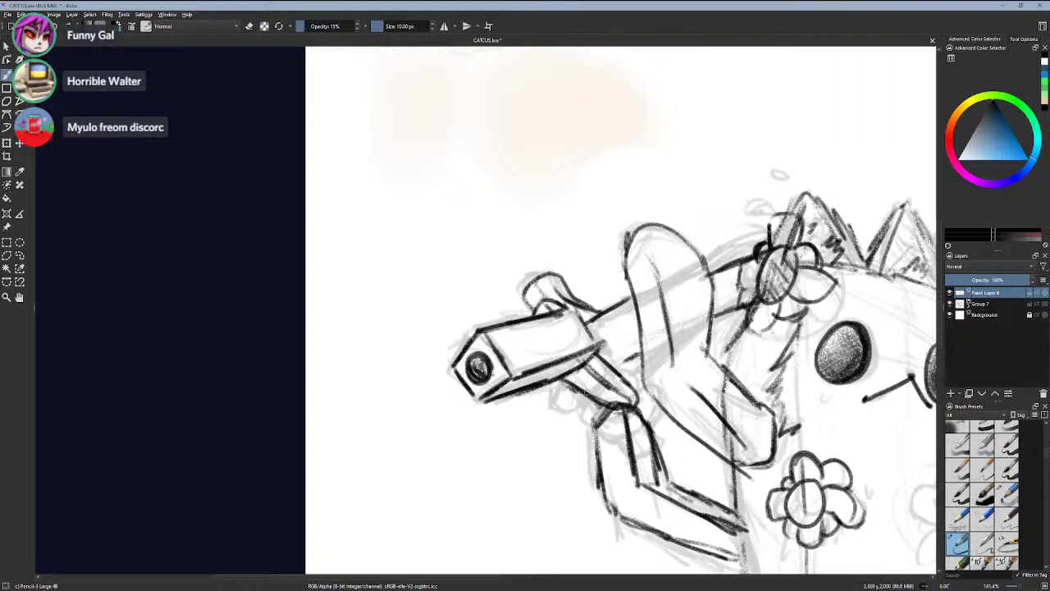
pyautogui.hotkey('ctrl', 'z')
pyautogui.hotkey('ctrl', 'z')
pyautogui.hotkey('ctrl', 'z')
pyautogui.hotkey('ctrl', 'z')
pyautogui.hotkey('ctrl', 'z')
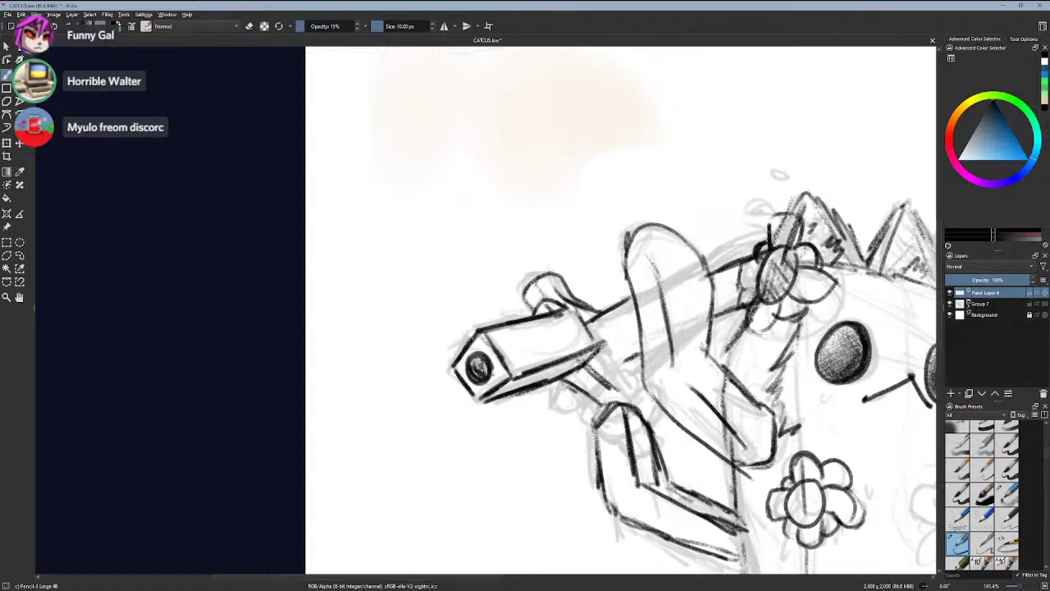
pyautogui.hotkey('ctrl', 'z')
pyautogui.hotkey('ctrl', 'z')
# - Ink the gun's grip as slanted parallel lines running from the barrel's rear underside to the tip of the lower hand
pyautogui.moveTo(580, 358); pyautogui.dragTo(613, 406)
pyautogui.hotkey('ctrl', 'z')
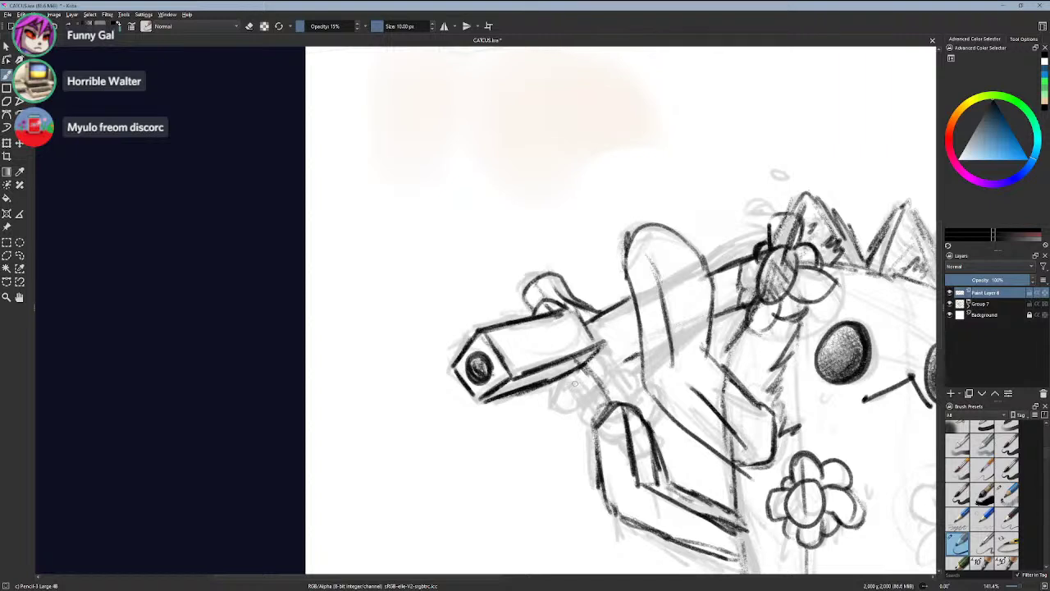
pyautogui.moveTo(550, 372); pyautogui.dragTo(611, 425)
pyautogui.moveTo(595, 348)
pyautogui.mouseDown()
pyautogui.moveTo(636, 402)
pyautogui.moveTo(606, 416)
pyautogui.mouseUp()
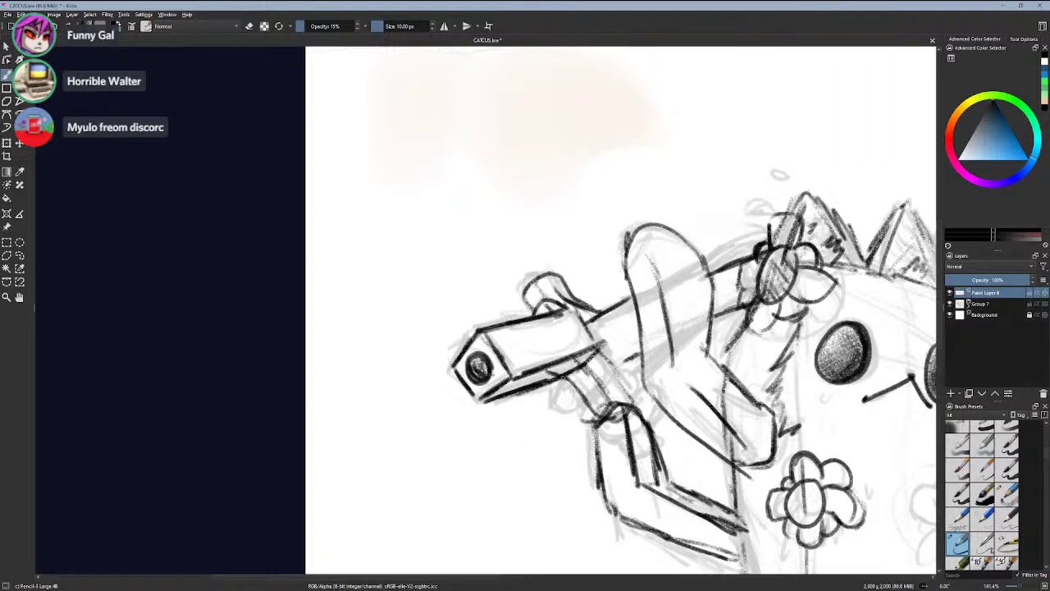
pyautogui.moveTo(563, 381)
pyautogui.mouseDown()
pyautogui.moveTo(575, 370)
pyautogui.moveTo(548, 376)
pyautogui.moveTo(568, 388)
pyautogui.moveTo(574, 365)
pyautogui.mouseUp()
pyautogui.hotkey('ctrl', 'z')
pyautogui.hotkey('ctrl', 'z')
pyautogui.hotkey('ctrl', 'z')
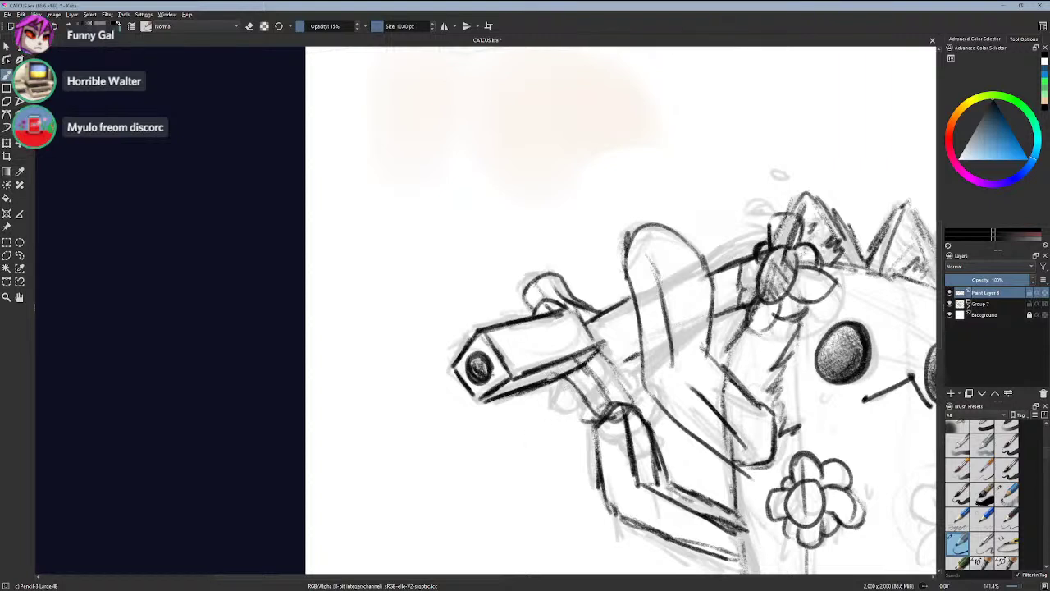
pyautogui.moveTo(584, 396)
pyautogui.mouseDown()
pyautogui.moveTo(603, 369)
pyautogui.moveTo(626, 410)
pyautogui.mouseUp()
pyautogui.hotkey('ctrl', 'z')
pyautogui.scroll(1, 576, 363)
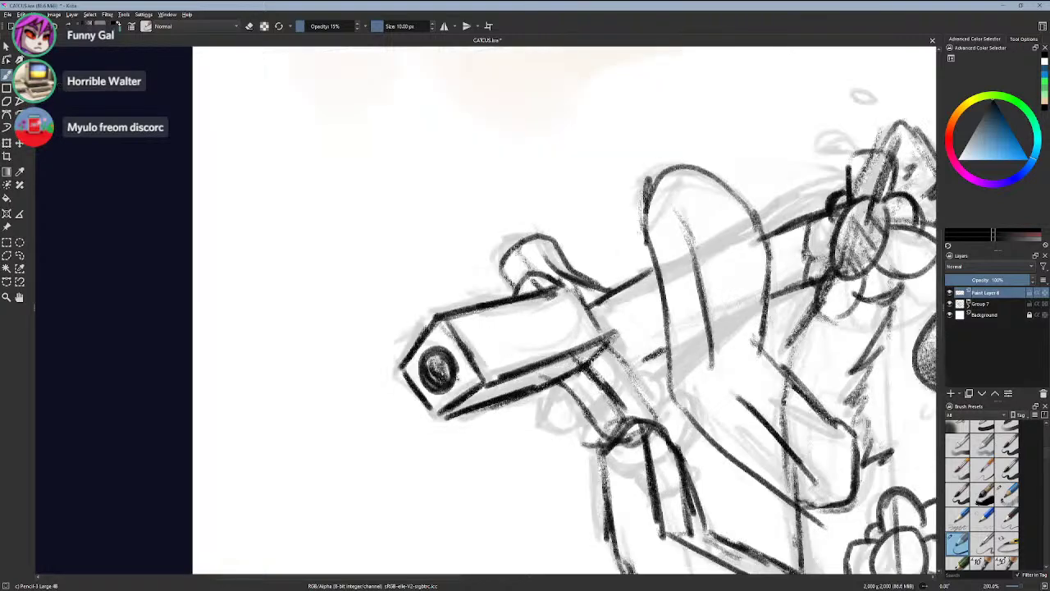
pyautogui.moveTo(601, 341)
pyautogui.mouseDown()
pyautogui.moveTo(656, 419)
pyautogui.moveTo(609, 441)
pyautogui.moveTo(625, 418)
pyautogui.mouseUp()
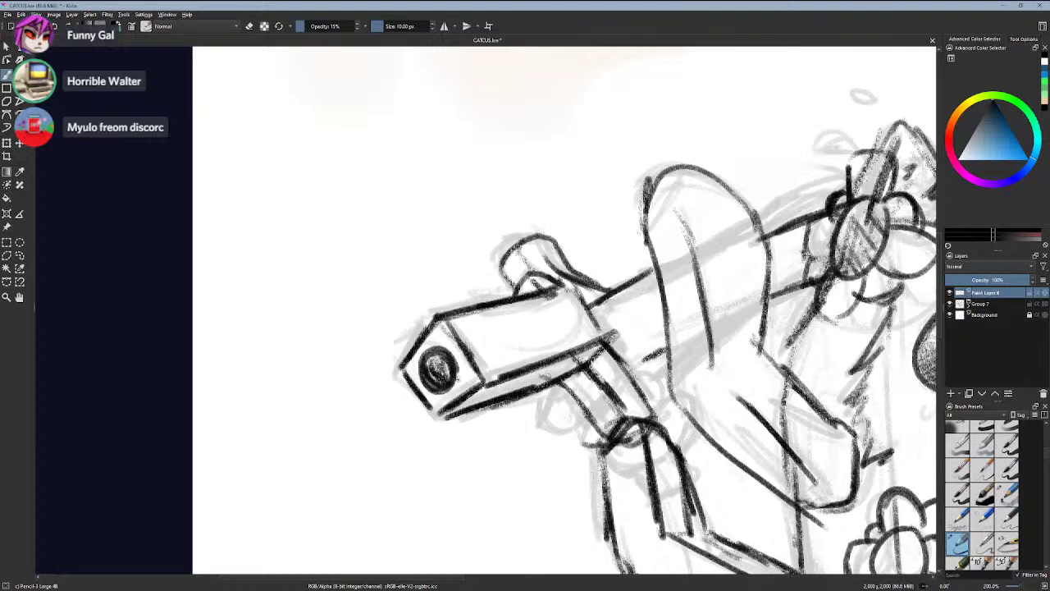
# - Thicken the gun barrel's top, underside and rear edges with extra pencil strokes
pyautogui.scroll(2, 541, 388)
pyautogui.scroll(-5, 543, 402)
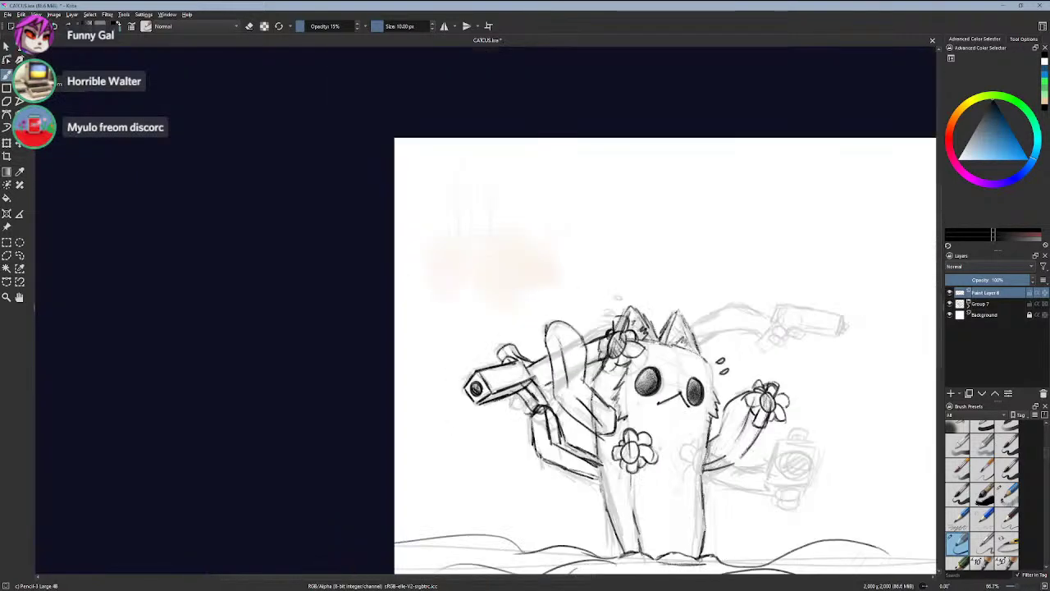
pyautogui.scroll(2, 499, 385)
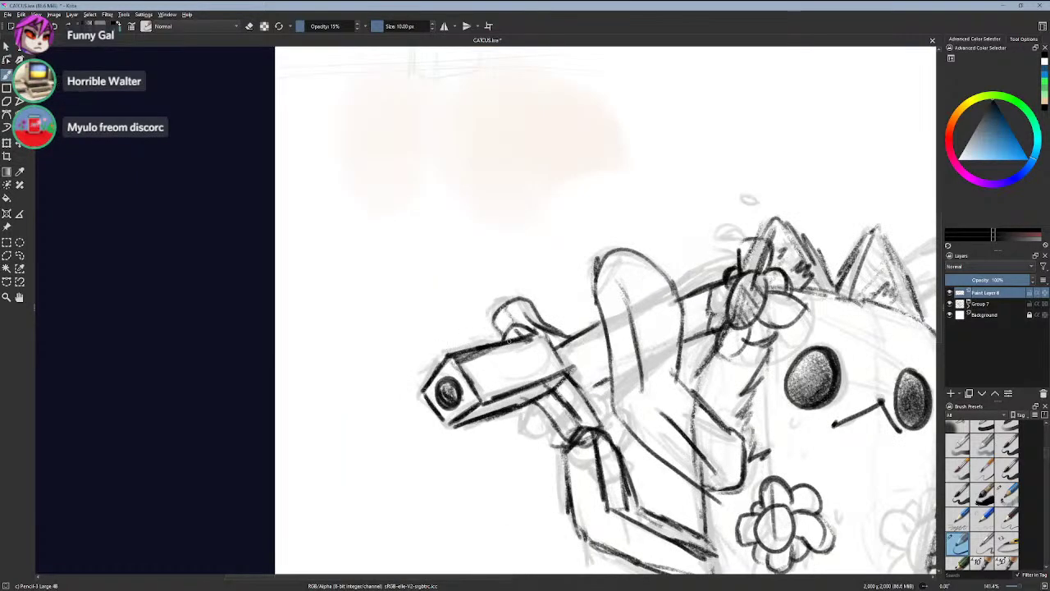
pyautogui.moveTo(455, 359)
pyautogui.mouseDown()
pyautogui.moveTo(508, 344)
pyautogui.moveTo(422, 386)
pyautogui.moveTo(446, 425)
pyautogui.moveTo(539, 393)
pyautogui.mouseUp()
pyautogui.hotkey('ctrl', 'z')
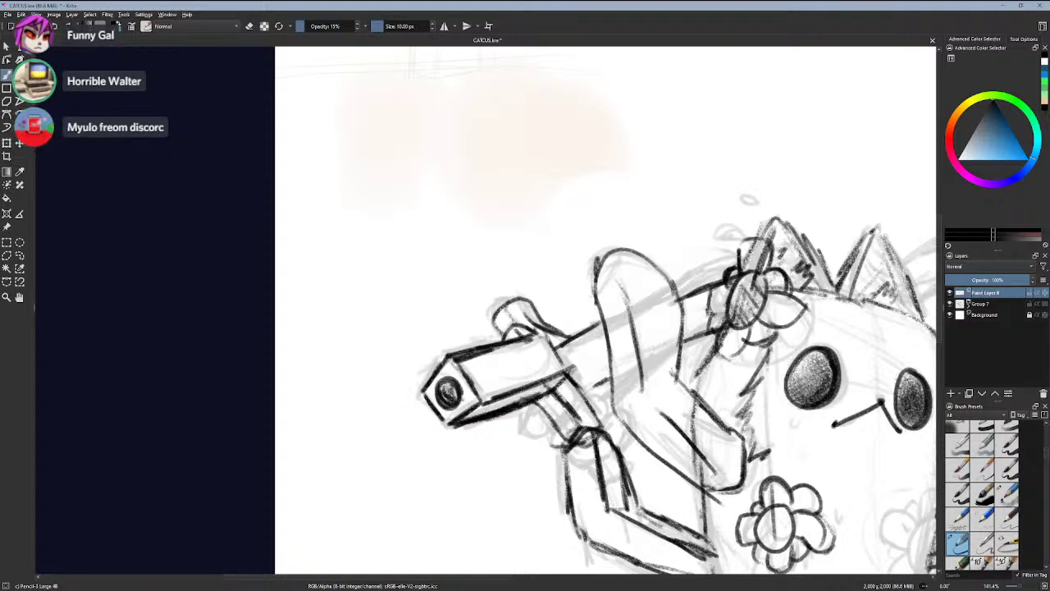
pyautogui.hotkey('ctrl', 'z')
pyautogui.moveTo(450, 424); pyautogui.dragTo(507, 406)
pyautogui.moveTo(466, 420); pyautogui.dragTo(548, 392)
pyautogui.moveTo(474, 421)
pyautogui.mouseDown()
pyautogui.moveTo(529, 398)
pyautogui.moveTo(470, 418)
pyautogui.mouseUp()
pyautogui.hotkey('ctrl', 'z')
pyautogui.moveTo(535, 397)
pyautogui.mouseDown()
pyautogui.moveTo(463, 424)
pyautogui.moveTo(488, 397)
pyautogui.mouseUp()
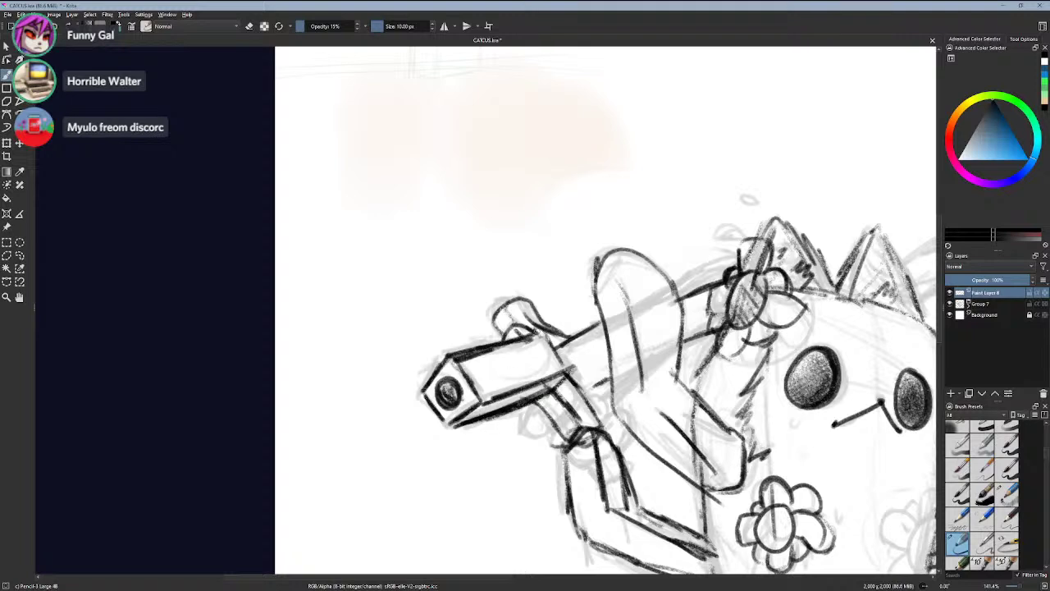
pyautogui.moveTo(537, 332); pyautogui.dragTo(568, 366)
pyautogui.moveTo(567, 365); pyautogui.dragTo(542, 340)
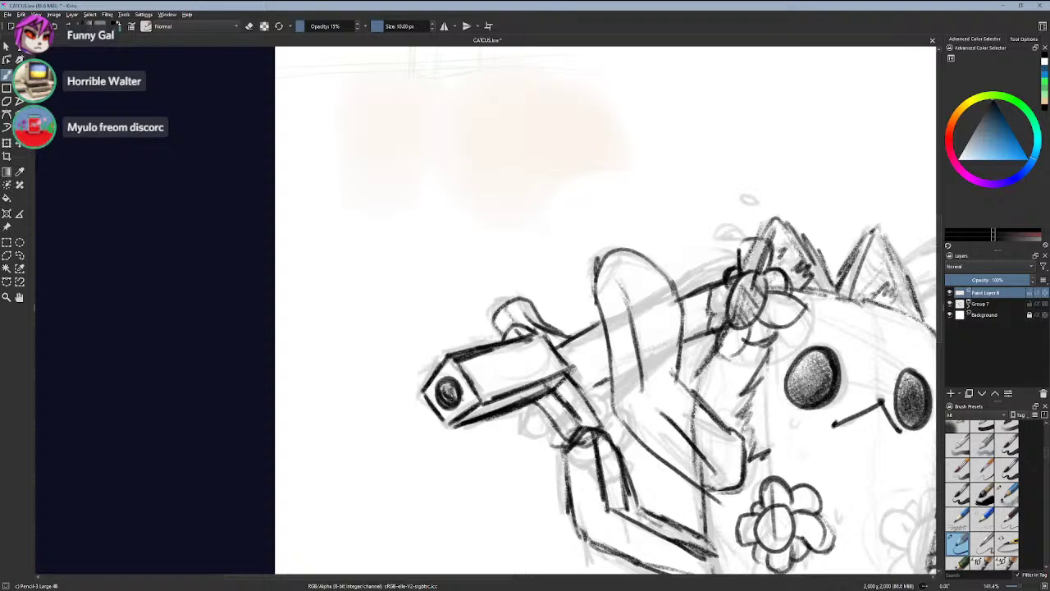
# - Ink a small oval drop mark above the tip of the cat's ear nearest the gun
pyautogui.scroll(-3, 708, 356)
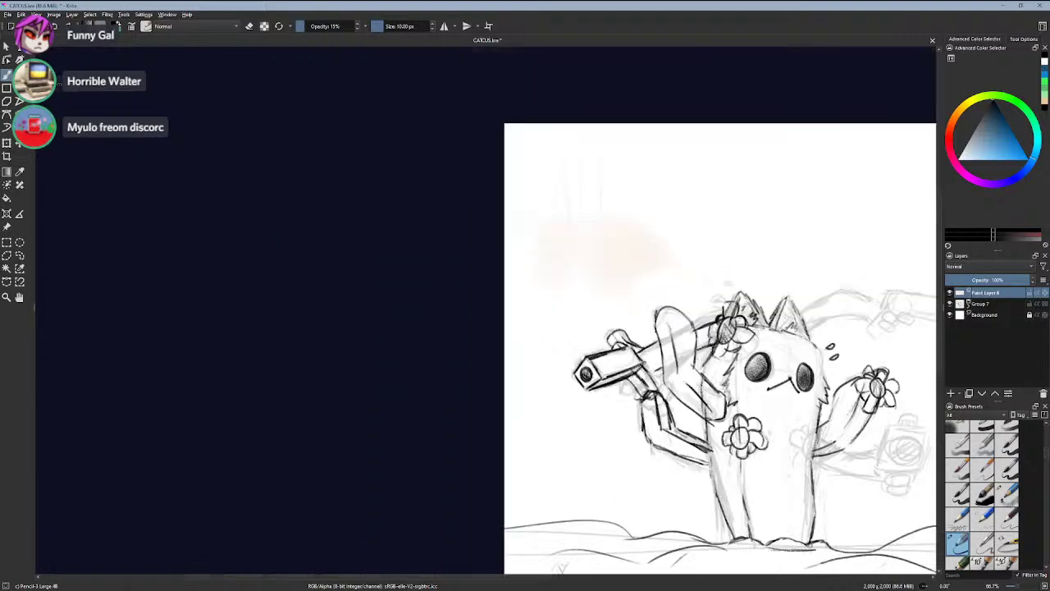
pyautogui.moveTo(748, 301); pyautogui.dragTo(549, 292)
pyautogui.scroll(3, 549, 292)
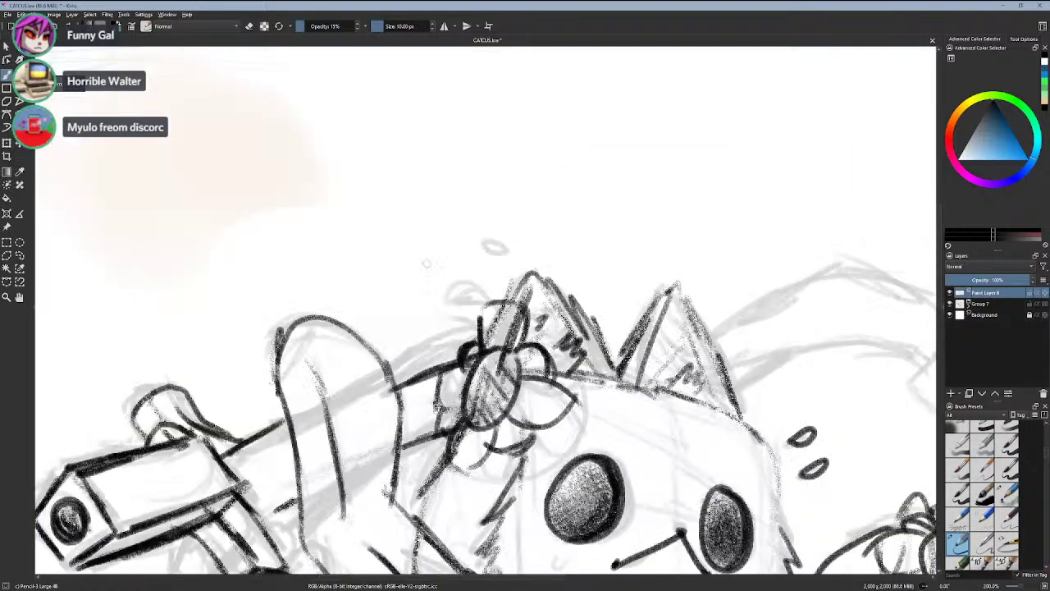
pyautogui.moveTo(510, 253)
pyautogui.mouseDown()
pyautogui.moveTo(497, 254)
pyautogui.moveTo(509, 259)
pyautogui.mouseUp()
pyautogui.hotkey('ctrl', 'z')
pyautogui.hotkey('ctrl', 'z')
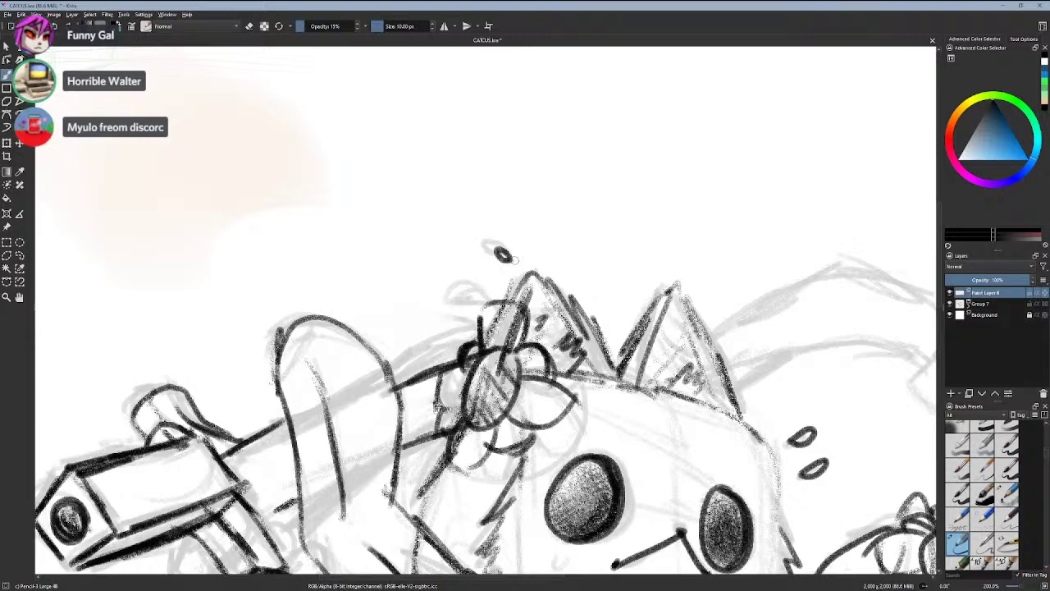
pyautogui.scroll(-2, 535, 276)
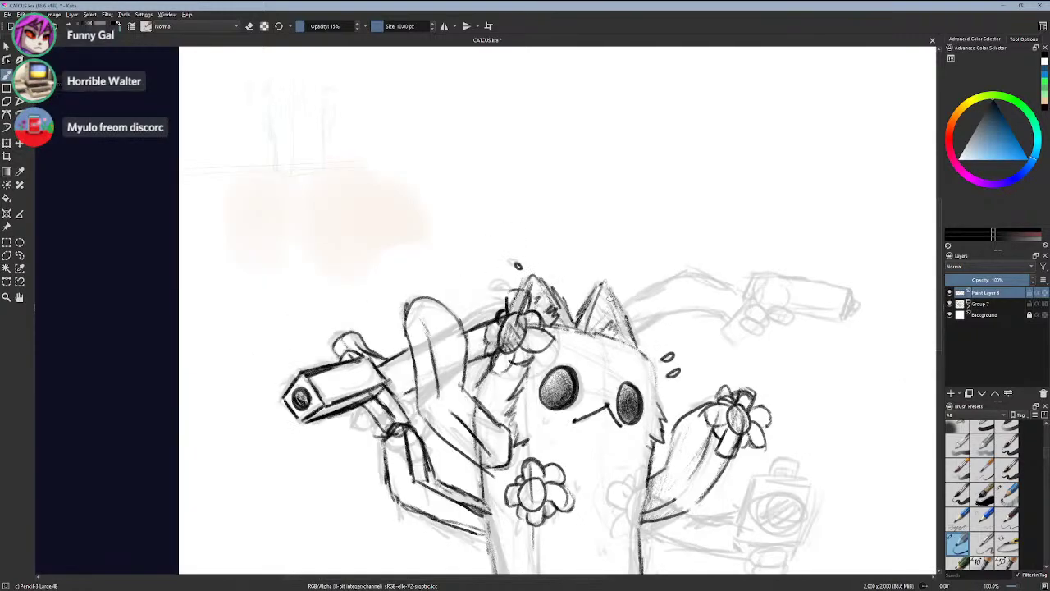
pyautogui.moveTo(715, 475); pyautogui.dragTo(490, 306)
pyautogui.scroll(1, 490, 306)
pyautogui.scroll(-3, 532, 361)
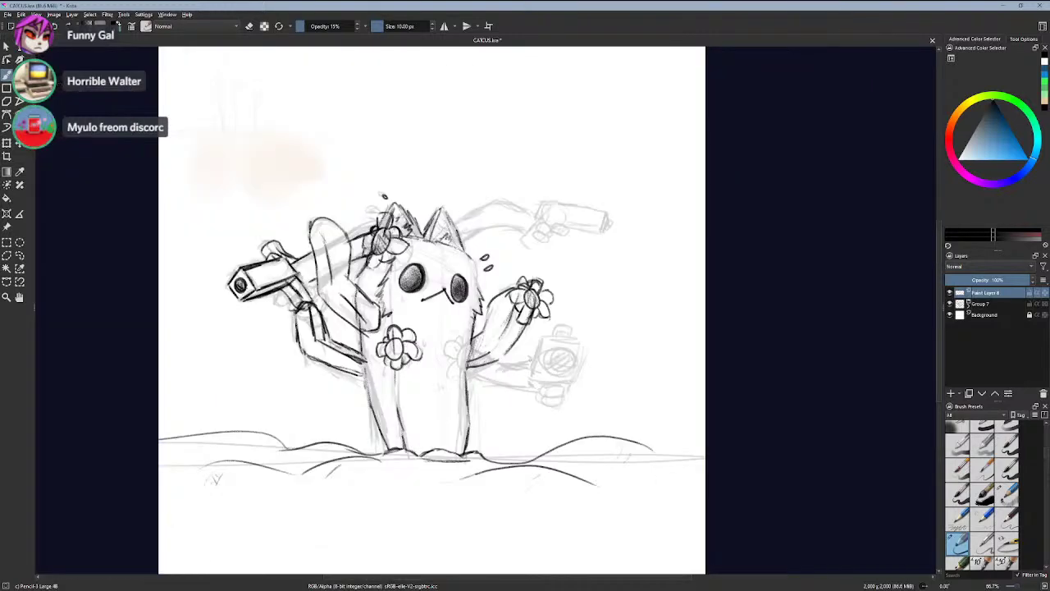
pyautogui.scroll(2, 575, 371)
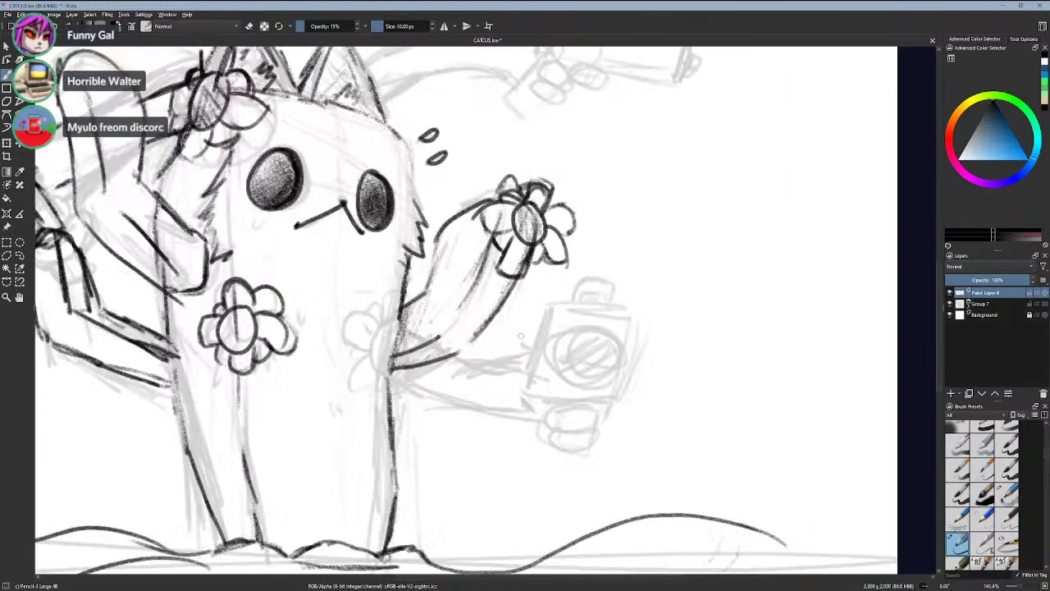
pyautogui.moveTo(545, 316); pyautogui.dragTo(525, 391)
pyautogui.hotkey('ctrl', 'z')
pyautogui.moveTo(549, 305); pyautogui.dragTo(530, 378)
pyautogui.hotkey('ctrl', 'z')
pyautogui.hotkey('ctrl', 'z')
pyautogui.moveTo(548, 305)
pyautogui.mouseDown()
pyautogui.moveTo(526, 390)
pyautogui.moveTo(600, 305)
pyautogui.moveTo(637, 312)
pyautogui.moveTo(611, 392)
pyautogui.mouseUp()
pyautogui.moveTo(631, 330); pyautogui.dragTo(610, 401)
pyautogui.moveTo(612, 400); pyautogui.dragTo(549, 388)
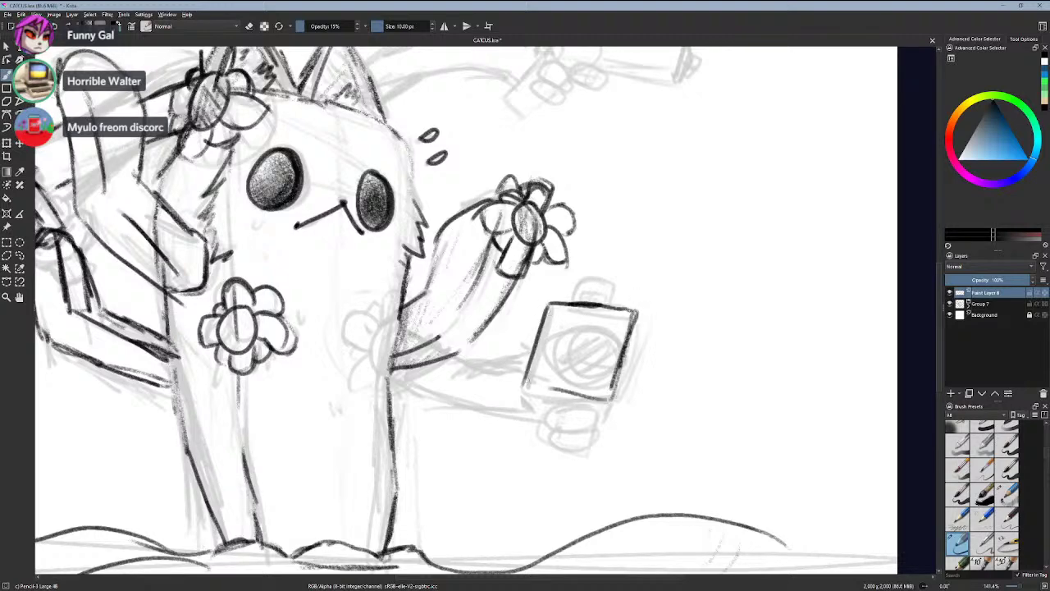
pyautogui.hotkey('ctrl', 'z')
pyautogui.hotkey('ctrl', 'z')
pyautogui.hotkey('ctrl', 'z')
pyautogui.hotkey('ctrl', 'z')
# - Ink a thick tilted square outline with a circle inside over the boxy sketched object below the raised flower arm
pyautogui.moveTo(553, 308)
pyautogui.mouseDown()
pyautogui.moveTo(528, 383)
pyautogui.moveTo(575, 307)
pyautogui.moveTo(641, 319)
pyautogui.moveTo(620, 382)
pyautogui.mouseUp()
pyautogui.moveTo(640, 321)
pyautogui.mouseDown()
pyautogui.moveTo(599, 396)
pyautogui.moveTo(525, 385)
pyautogui.mouseUp()
pyautogui.moveTo(549, 312)
pyautogui.mouseDown()
pyautogui.moveTo(532, 385)
pyautogui.moveTo(615, 388)
pyautogui.moveTo(563, 386)
pyautogui.mouseUp()
pyautogui.moveTo(551, 335)
pyautogui.mouseDown()
pyautogui.moveTo(561, 306)
pyautogui.moveTo(622, 316)
pyautogui.moveTo(561, 335)
pyautogui.moveTo(565, 362)
pyautogui.mouseUp()
pyautogui.hotkey('ctrl', 'z')
pyautogui.moveTo(605, 333)
pyautogui.mouseDown()
pyautogui.moveTo(574, 374)
pyautogui.moveTo(563, 368)
pyautogui.moveTo(591, 369)
pyautogui.moveTo(562, 353)
pyautogui.moveTo(599, 326)
pyautogui.mouseUp()
pyautogui.hotkey('ctrl', 'z')
pyautogui.hotkey('ctrl', 'z')
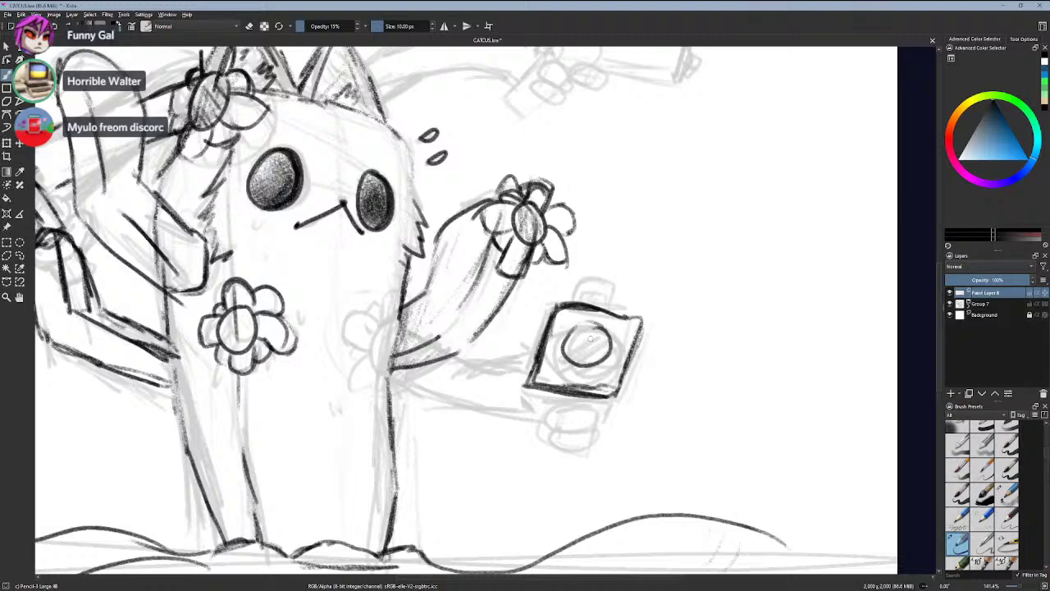
# - Replace the circle inside the tilted square with a smaller, thicker one and shade it dark
pyautogui.hotkey('ctrl', 'z')
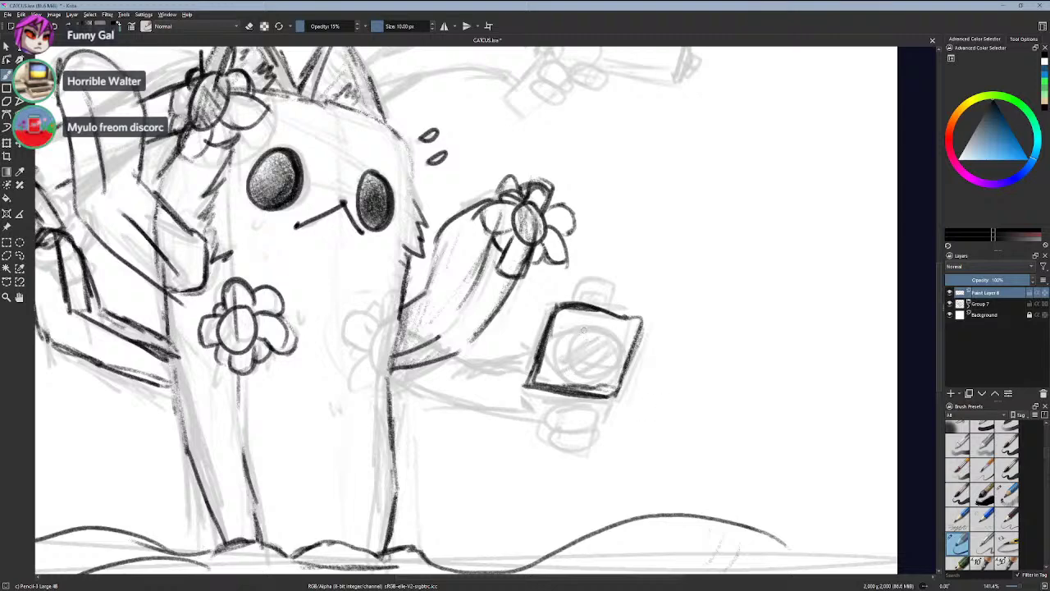
pyautogui.moveTo(584, 331)
pyautogui.mouseDown()
pyautogui.moveTo(605, 337)
pyautogui.moveTo(569, 369)
pyautogui.moveTo(576, 326)
pyautogui.moveTo(608, 361)
pyautogui.moveTo(575, 368)
pyautogui.moveTo(604, 341)
pyautogui.moveTo(572, 371)
pyautogui.moveTo(586, 333)
pyautogui.moveTo(587, 374)
pyautogui.moveTo(569, 361)
pyautogui.moveTo(608, 347)
pyautogui.moveTo(605, 361)
pyautogui.moveTo(607, 344)
pyautogui.moveTo(575, 356)
pyautogui.mouseUp()
pyautogui.hotkey('ctrl', 'z')
pyautogui.hotkey('ctrl', 'z')
pyautogui.hotkey('ctrl', 'z')
pyautogui.hotkey('ctrl', 'z')
pyautogui.hotkey('ctrl', 'z')
pyautogui.hotkey('ctrl', 'z')
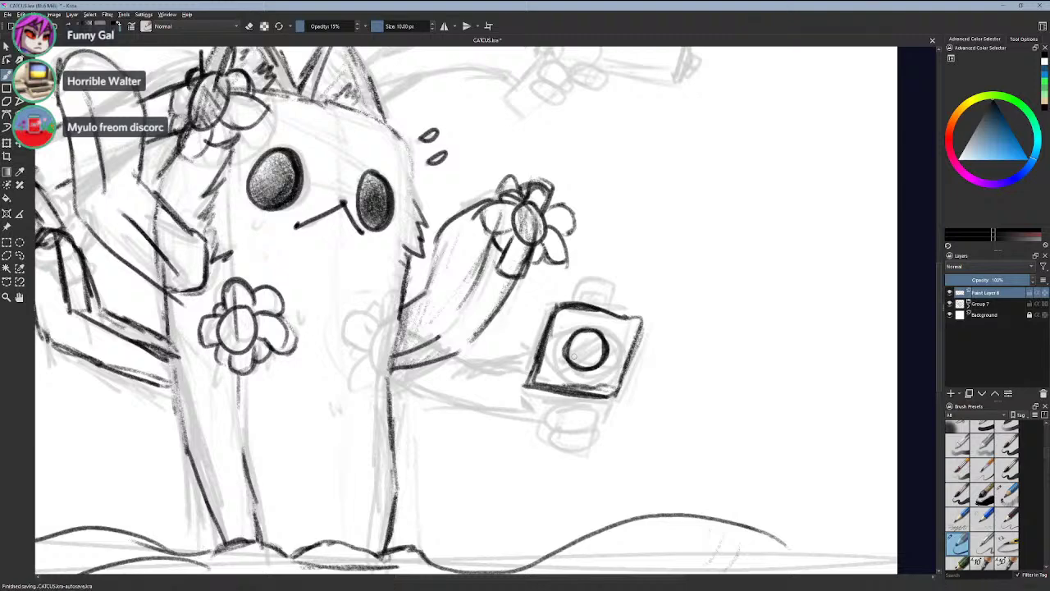
pyautogui.moveTo(577, 335)
pyautogui.mouseDown()
pyautogui.moveTo(580, 361)
pyautogui.moveTo(583, 338)
pyautogui.moveTo(591, 356)
pyautogui.moveTo(588, 335)
pyautogui.moveTo(599, 337)
pyautogui.moveTo(595, 358)
pyautogui.moveTo(593, 331)
pyautogui.moveTo(587, 363)
pyautogui.moveTo(583, 337)
pyautogui.moveTo(587, 363)
pyautogui.moveTo(575, 352)
pyautogui.moveTo(582, 361)
pyautogui.moveTo(567, 365)
pyautogui.moveTo(581, 373)
pyautogui.mouseUp()
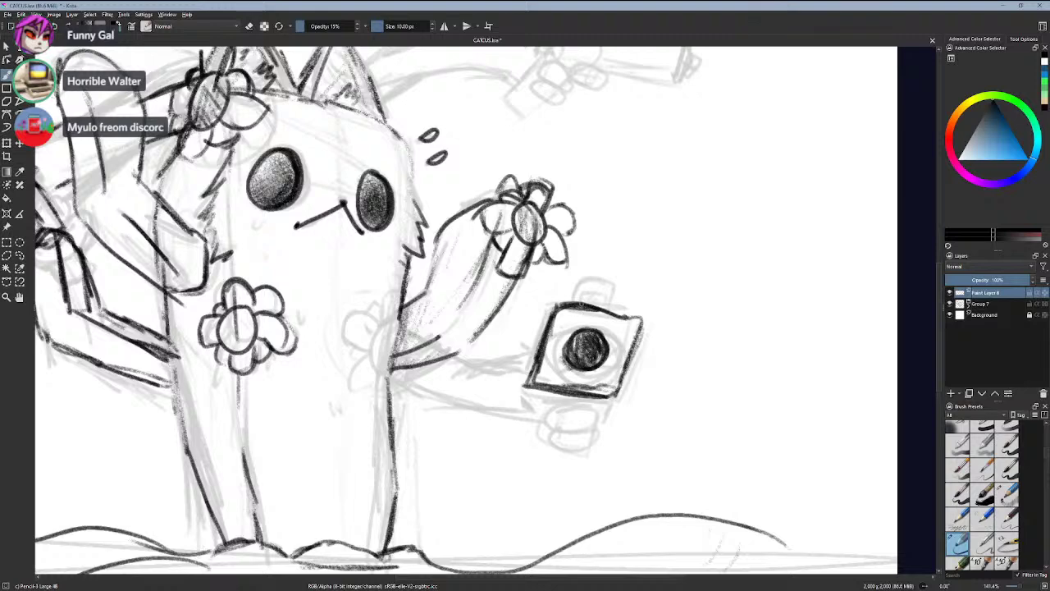
# - Ink a small button with a rounded fingertip on top of the box and two rounded fingers beneath it
pyautogui.moveTo(579, 305)
pyautogui.mouseDown()
pyautogui.moveTo(616, 295)
pyautogui.moveTo(621, 312)
pyautogui.moveTo(593, 300)
pyautogui.moveTo(609, 300)
pyautogui.mouseUp()
pyautogui.moveTo(576, 393); pyautogui.dragTo(619, 395)
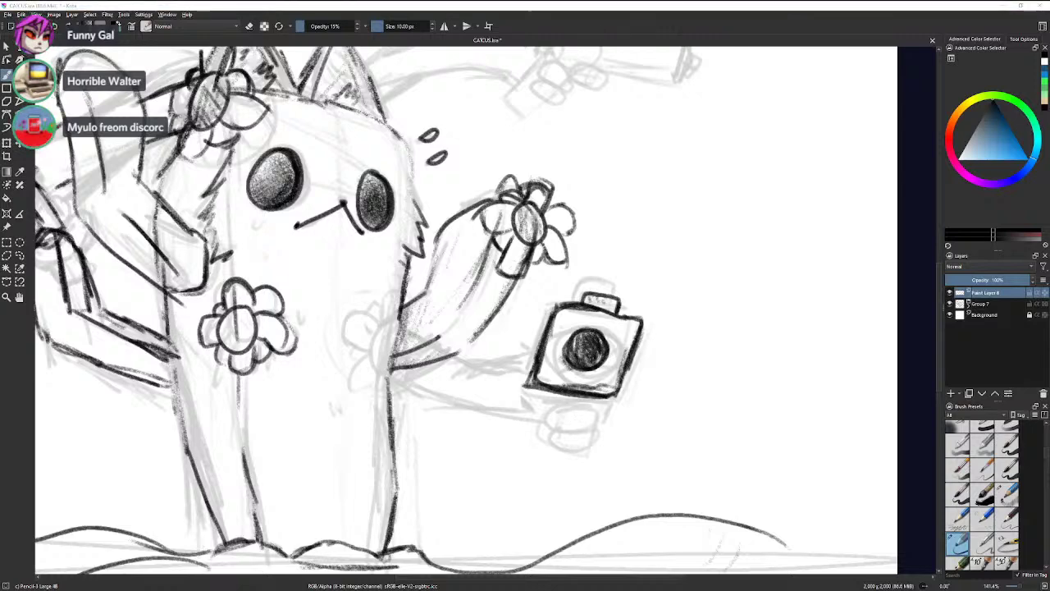
pyautogui.moveTo(577, 405)
pyautogui.mouseDown()
pyautogui.moveTo(545, 409)
pyautogui.moveTo(594, 422)
pyautogui.moveTo(551, 424)
pyautogui.moveTo(544, 443)
pyautogui.moveTo(570, 447)
pyautogui.moveTo(599, 433)
pyautogui.moveTo(596, 443)
pyautogui.mouseUp()
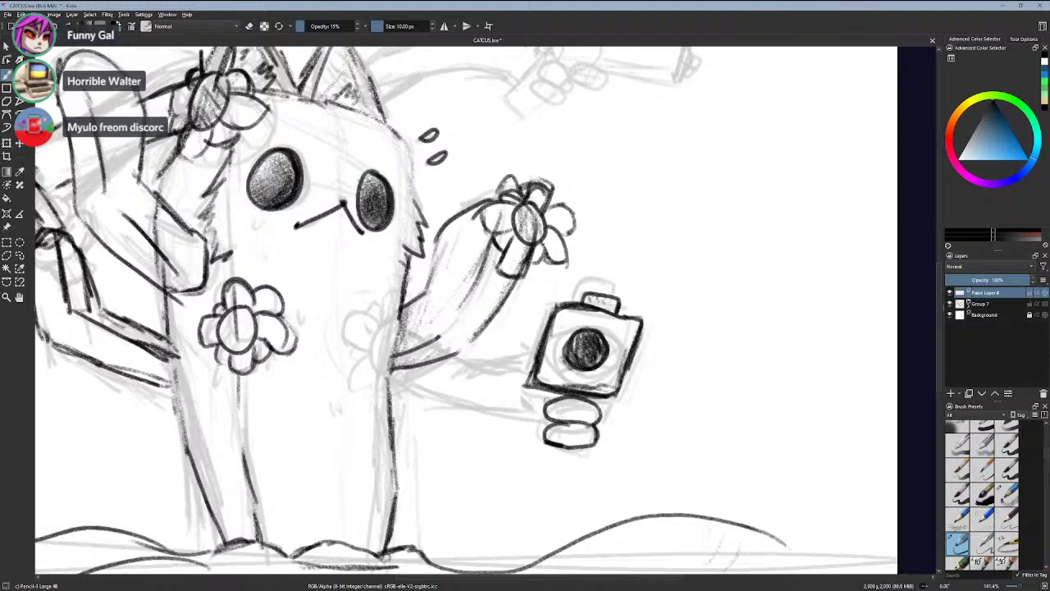
pyautogui.moveTo(577, 292)
pyautogui.mouseDown()
pyautogui.moveTo(594, 279)
pyautogui.moveTo(613, 300)
pyautogui.moveTo(582, 278)
pyautogui.moveTo(618, 300)
pyautogui.mouseUp()
pyautogui.hotkey('ctrl', 'z')
pyautogui.hotkey('ctrl', 'z')
# - Ink the ends of the arm's upper and lower lines where they meet the box and the lower finger
pyautogui.moveTo(538, 351); pyautogui.dragTo(490, 364)
pyautogui.moveTo(525, 417)
pyautogui.mouseDown()
pyautogui.moveTo(483, 414)
pyautogui.moveTo(456, 392)
pyautogui.mouseUp()
pyautogui.hotkey('ctrl', 'z')
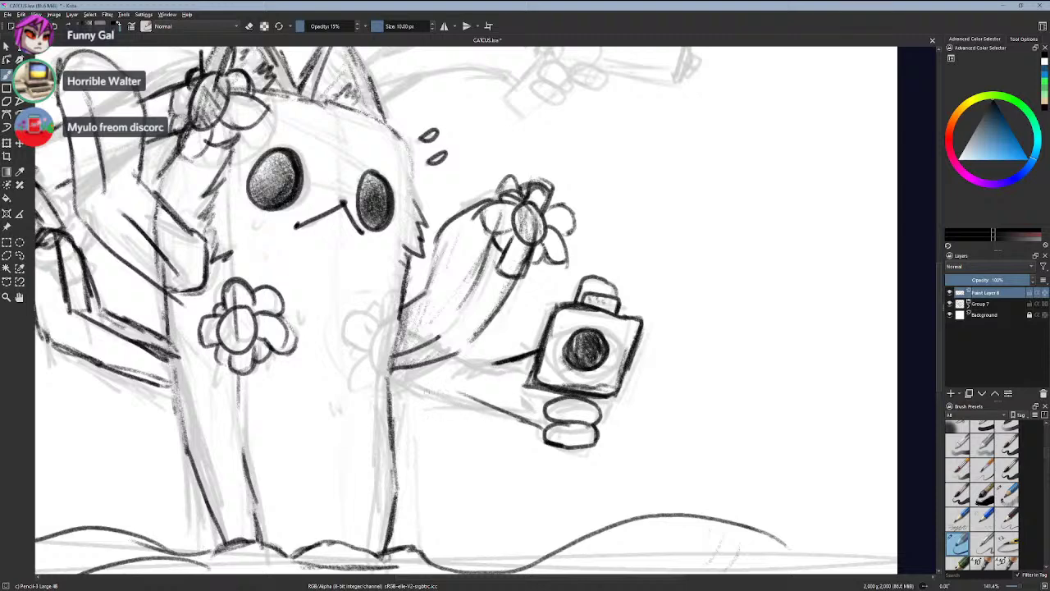
pyautogui.hotkey('ctrl', 'z')
pyautogui.moveTo(390, 373); pyautogui.dragTo(481, 402)
pyautogui.moveTo(461, 398); pyautogui.dragTo(531, 414)
pyautogui.hotkey('ctrl', 'z')
pyautogui.hotkey('ctrl', 'z')
pyautogui.hotkey('ctrl', 'z')
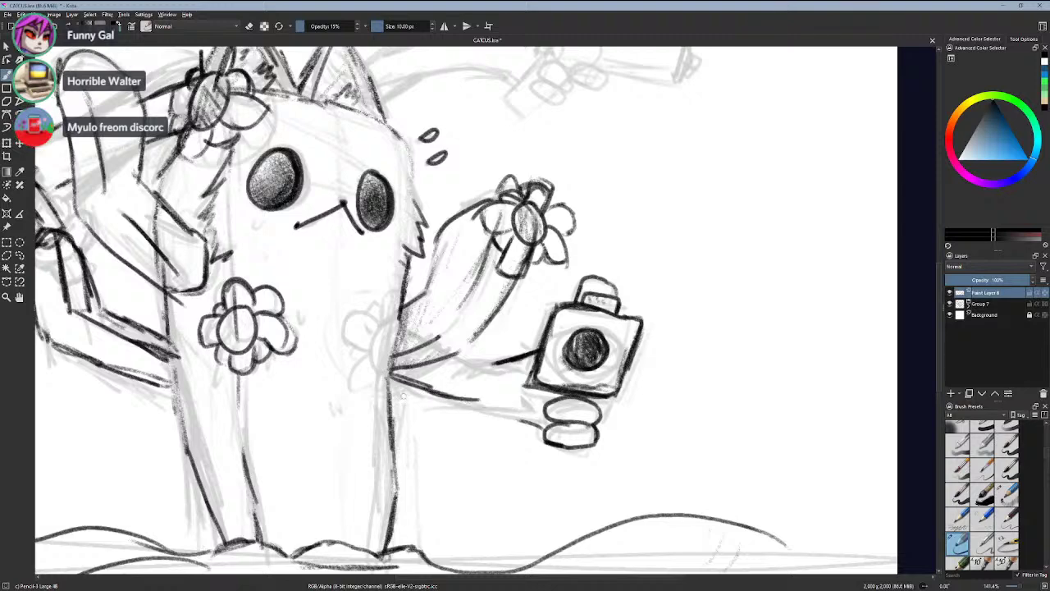
pyautogui.moveTo(390, 375)
pyautogui.mouseDown()
pyautogui.moveTo(433, 399)
pyautogui.moveTo(508, 413)
pyautogui.mouseUp()
pyautogui.hotkey('ctrl', 'z')
pyautogui.hotkey('ctrl', 'z')
pyautogui.hotkey('ctrl', 'z')
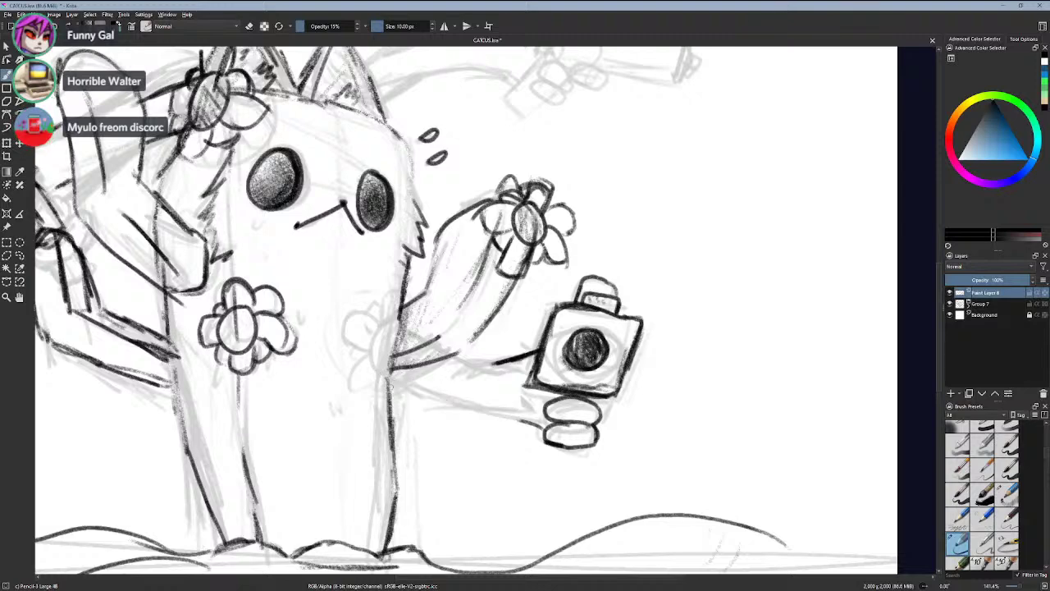
pyautogui.moveTo(388, 377)
pyautogui.mouseDown()
pyautogui.moveTo(450, 401)
pyautogui.moveTo(502, 410)
pyautogui.mouseUp()
pyautogui.hotkey('ctrl', 'z')
pyautogui.hotkey('ctrl', 'z')
pyautogui.moveTo(415, 383); pyautogui.dragTo(505, 408)
pyautogui.hotkey('ctrl', 'z')
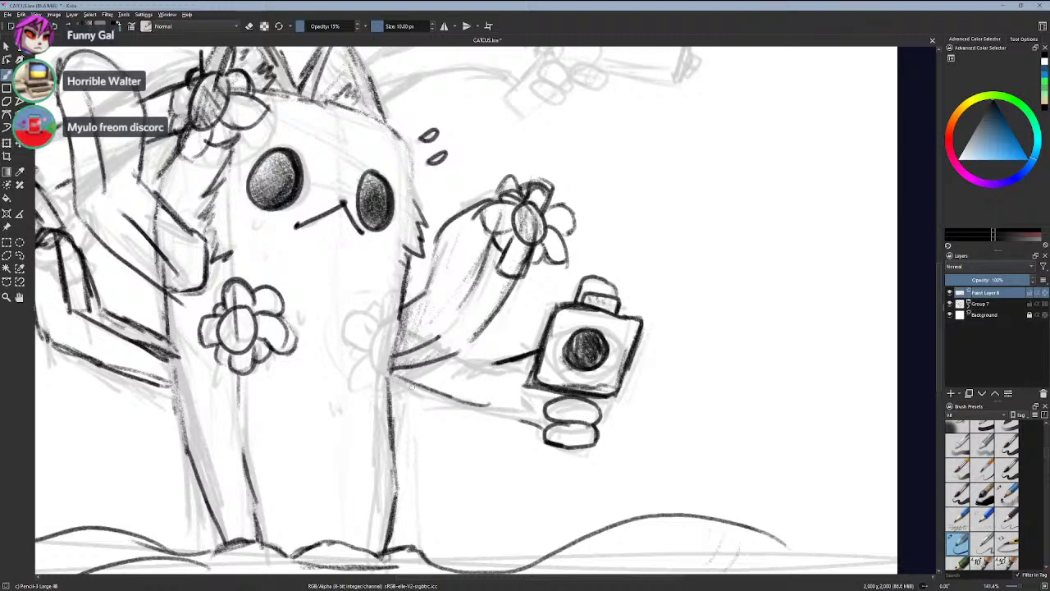
pyautogui.hotkey('ctrl', 'z')
# - Ink the arm's lower line from the body's side to the lower finger and extend its upper line from the box to the raised arm
pyautogui.moveTo(389, 372); pyautogui.dragTo(497, 407)
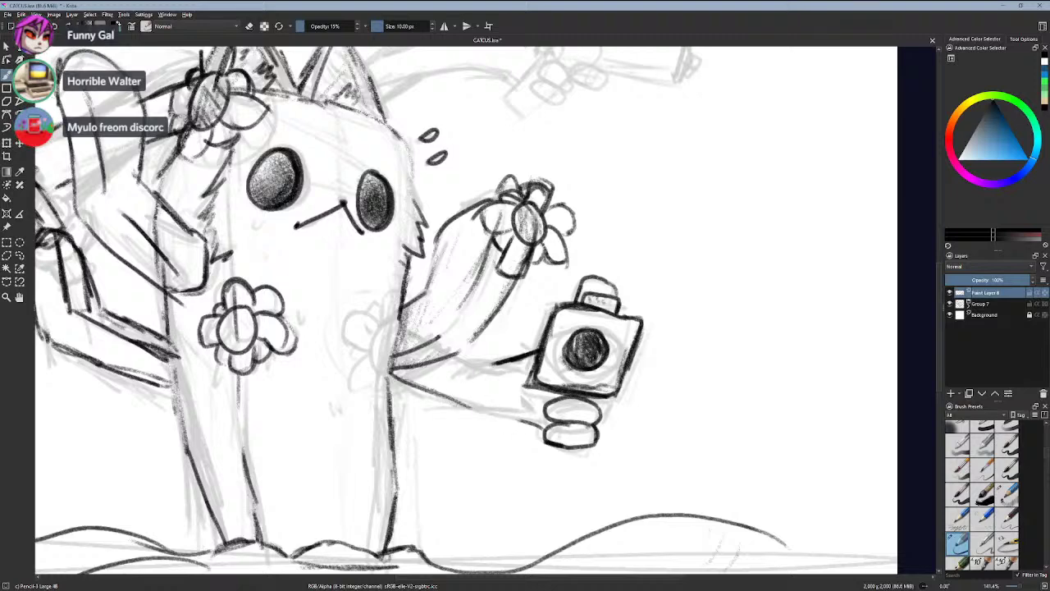
pyautogui.moveTo(449, 396); pyautogui.dragTo(518, 420)
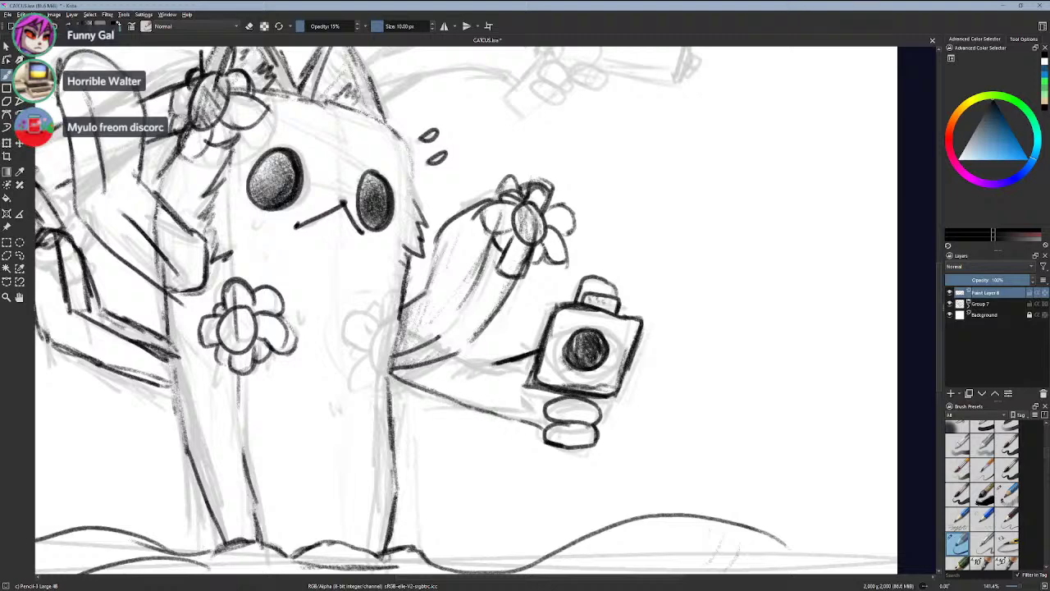
pyautogui.moveTo(453, 361)
pyautogui.mouseDown()
pyautogui.moveTo(517, 352)
pyautogui.moveTo(451, 357)
pyautogui.moveTo(477, 361)
pyautogui.moveTo(461, 361)
pyautogui.mouseUp()
pyautogui.hotkey('ctrl', 'z')
pyautogui.hotkey('ctrl', 'z')
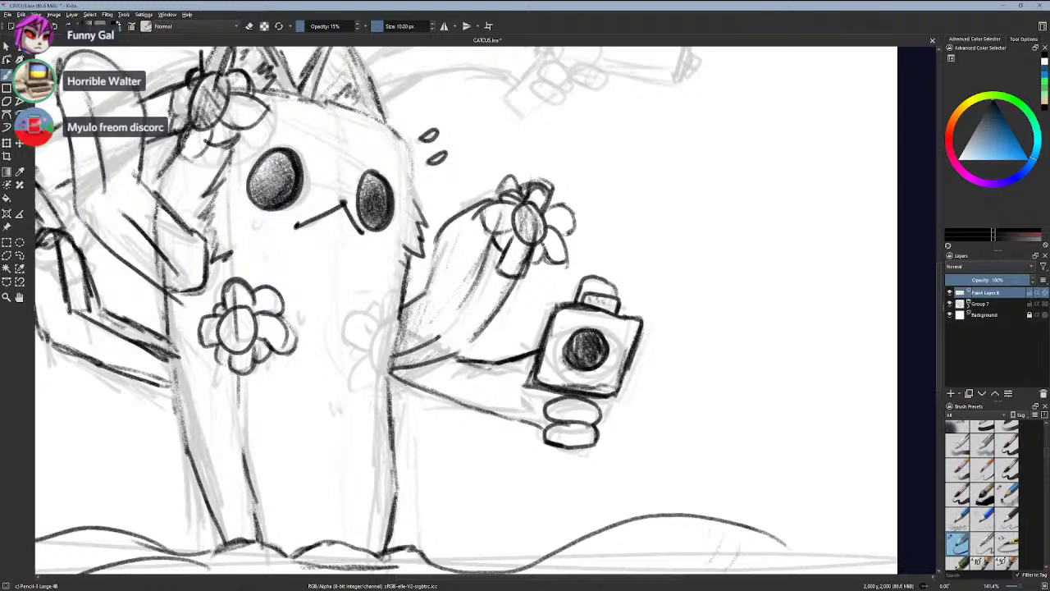
pyautogui.moveTo(403, 377); pyautogui.dragTo(456, 403)
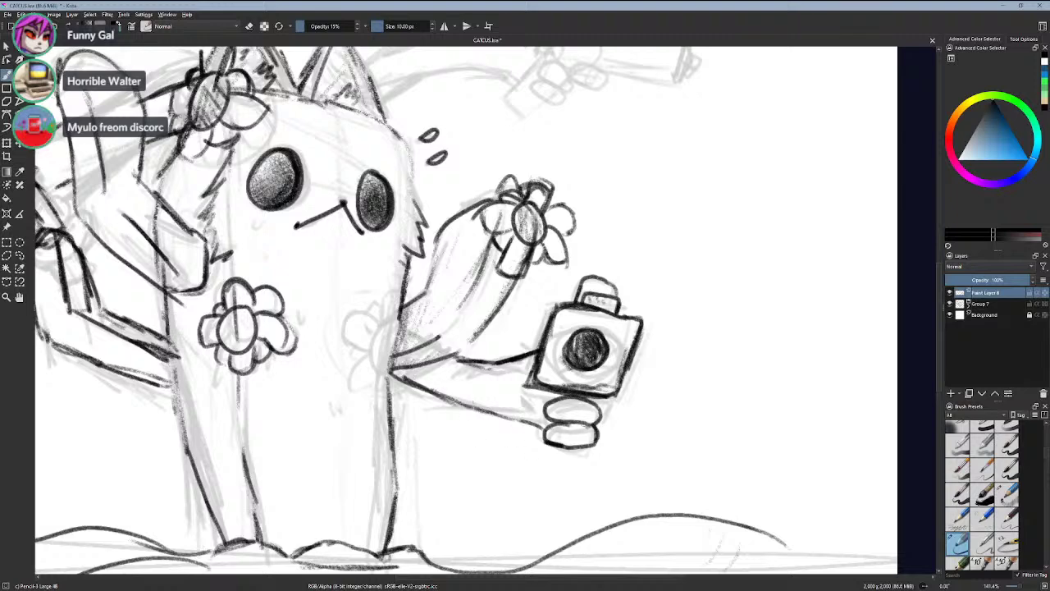
# - Reinforce the outlines of the two fingers under the box and clean up their edge in eraser mode
pyautogui.moveTo(589, 422)
pyautogui.mouseDown()
pyautogui.moveTo(592, 438)
pyautogui.moveTo(539, 419)
pyautogui.mouseUp()
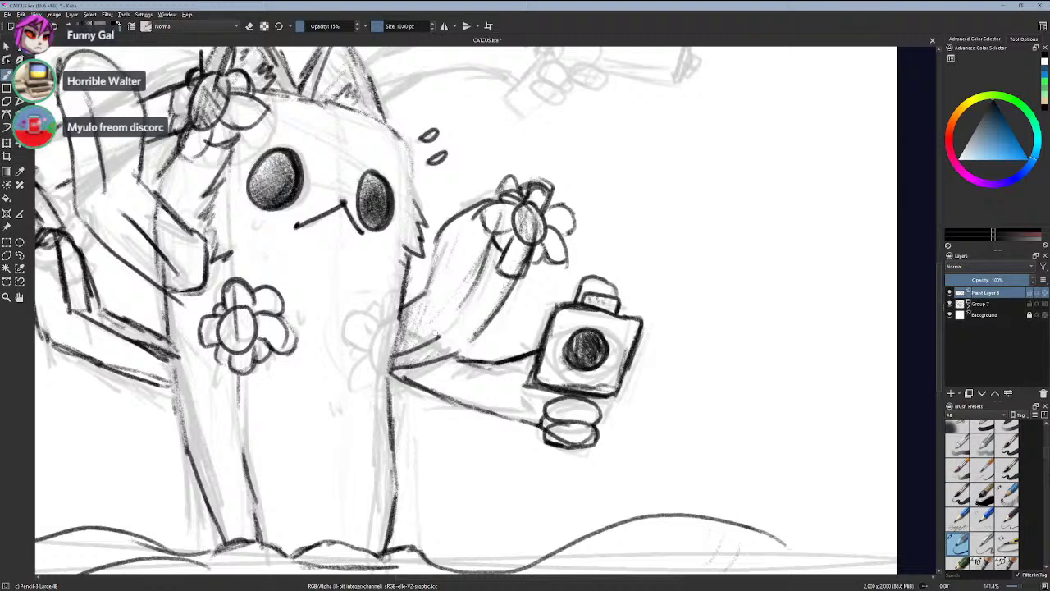
pyautogui.press('e')
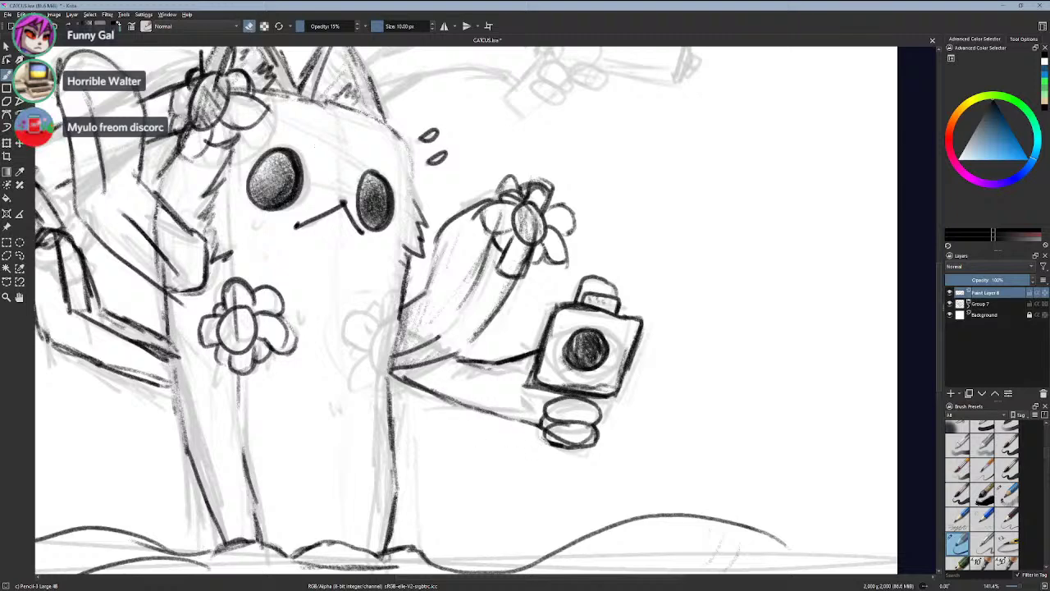
# - Erase the excess outline around the lower finger beneath the boxy gun, and draw the gun's handle end below the hand
pyautogui.moveTo(548, 441)
pyautogui.mouseDown()
pyautogui.moveTo(599, 442)
pyautogui.moveTo(596, 433)
pyautogui.moveTo(542, 431)
pyautogui.mouseUp()
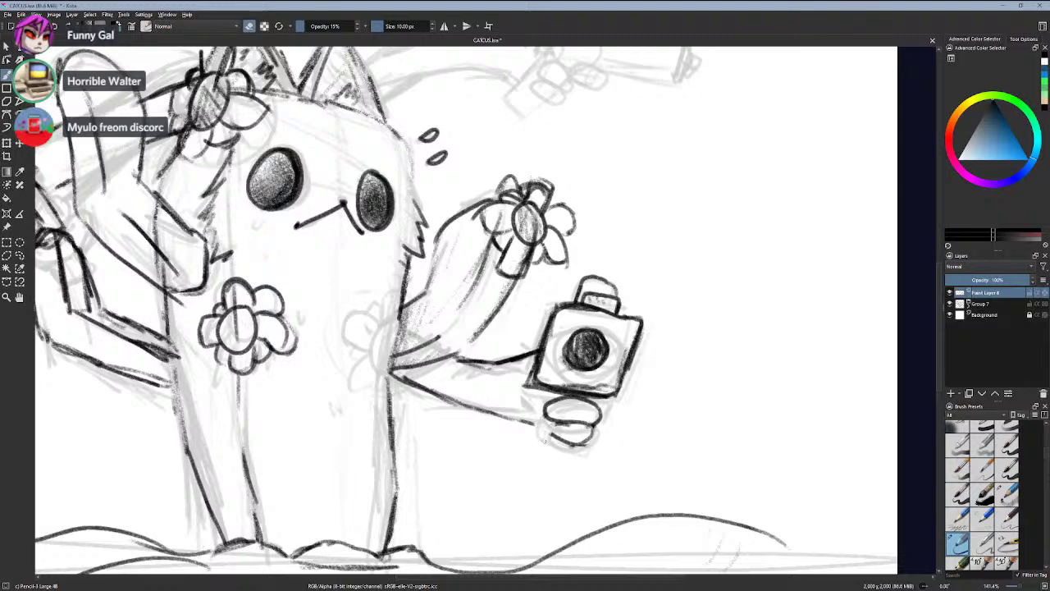
pyautogui.click(251, 27)
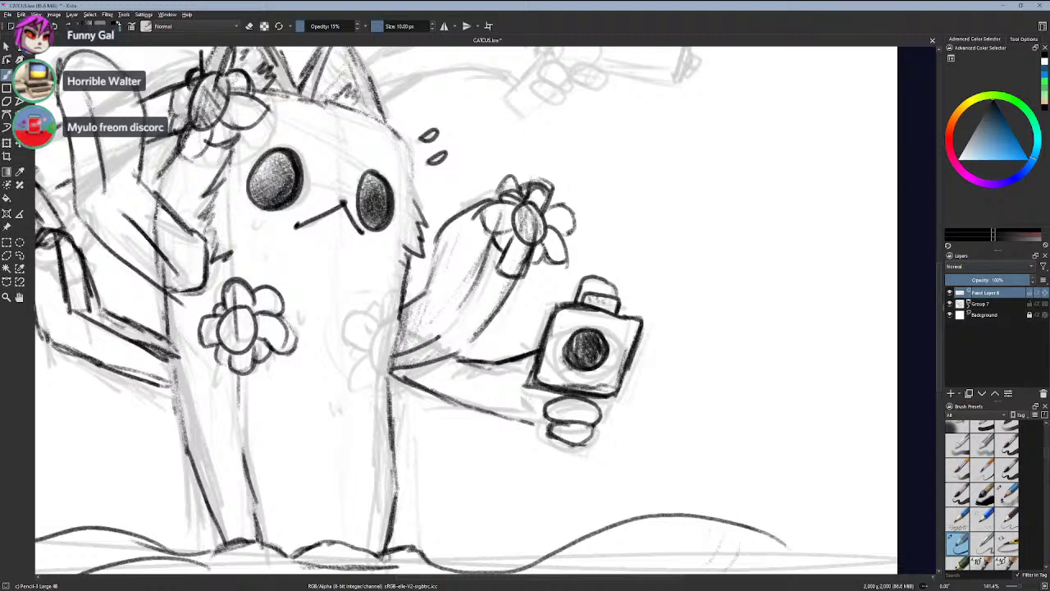
pyautogui.moveTo(545, 427)
pyautogui.mouseDown()
pyautogui.moveTo(542, 448)
pyautogui.moveTo(576, 448)
pyautogui.moveTo(549, 452)
pyautogui.mouseUp()
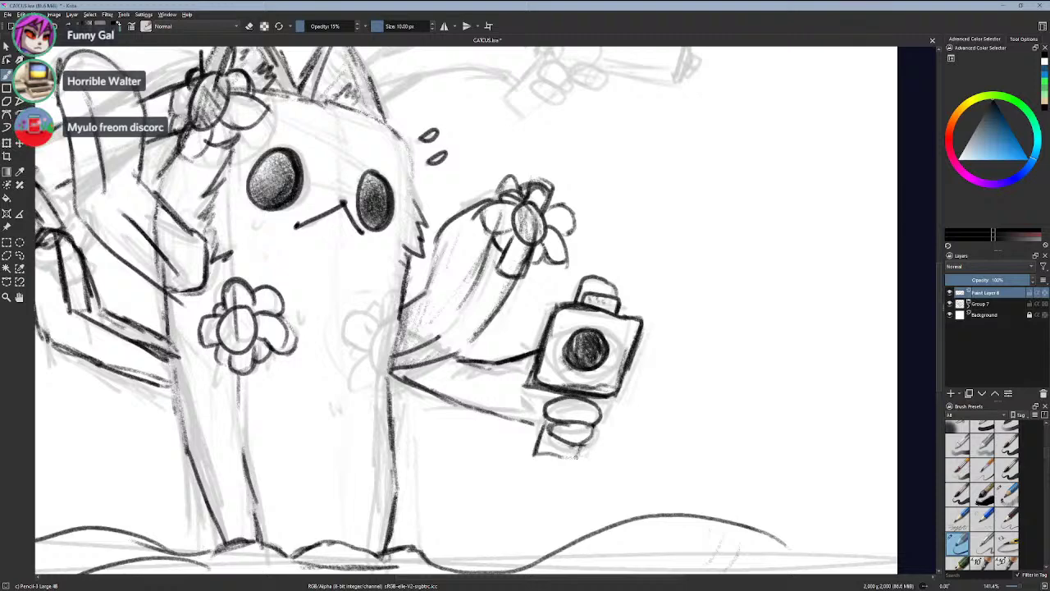
pyautogui.hotkey('ctrl', 'z')
pyautogui.moveTo(541, 428)
pyautogui.mouseDown()
pyautogui.moveTo(539, 459)
pyautogui.moveTo(578, 456)
pyautogui.moveTo(531, 455)
pyautogui.moveTo(572, 461)
pyautogui.moveTo(575, 447)
pyautogui.moveTo(572, 461)
pyautogui.mouseUp()
pyautogui.hotkey('ctrl', 'z')
pyautogui.hotkey('ctrl', 'z')
pyautogui.hotkey('ctrl', 'z')
pyautogui.hotkey('ctrl', 'z')
pyautogui.moveTo(572, 460)
pyautogui.mouseDown()
pyautogui.moveTo(531, 452)
pyautogui.moveTo(568, 461)
pyautogui.mouseUp()
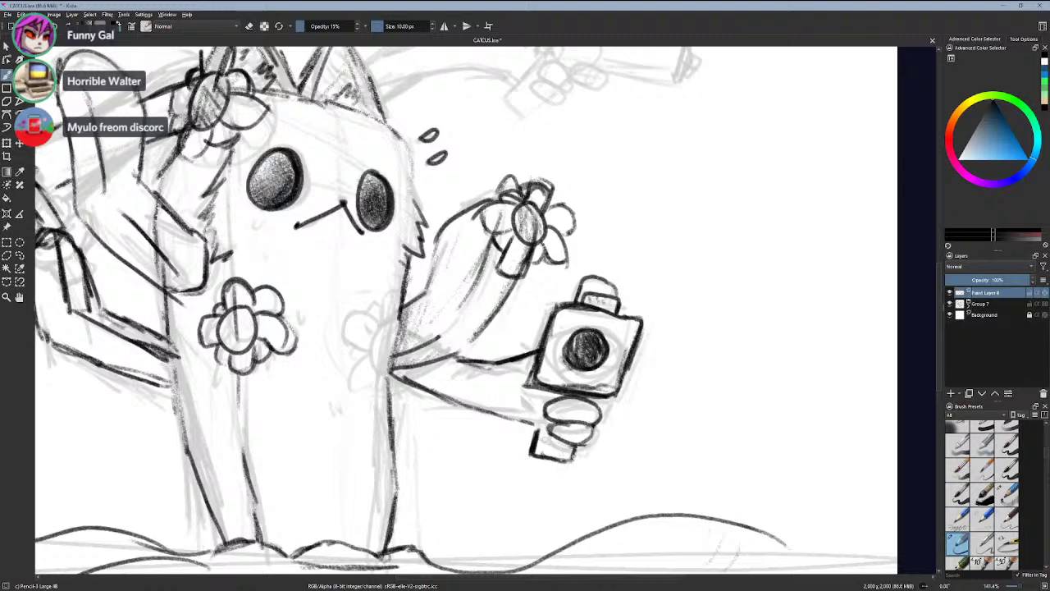
# - Add inner edge lines to the handle end and a curved palm line where the lower arm meets the hand
pyautogui.moveTo(543, 429); pyautogui.dragTo(539, 455)
pyautogui.moveTo(540, 450); pyautogui.dragTo(564, 448)
pyautogui.hotkey('ctrl', 'z')
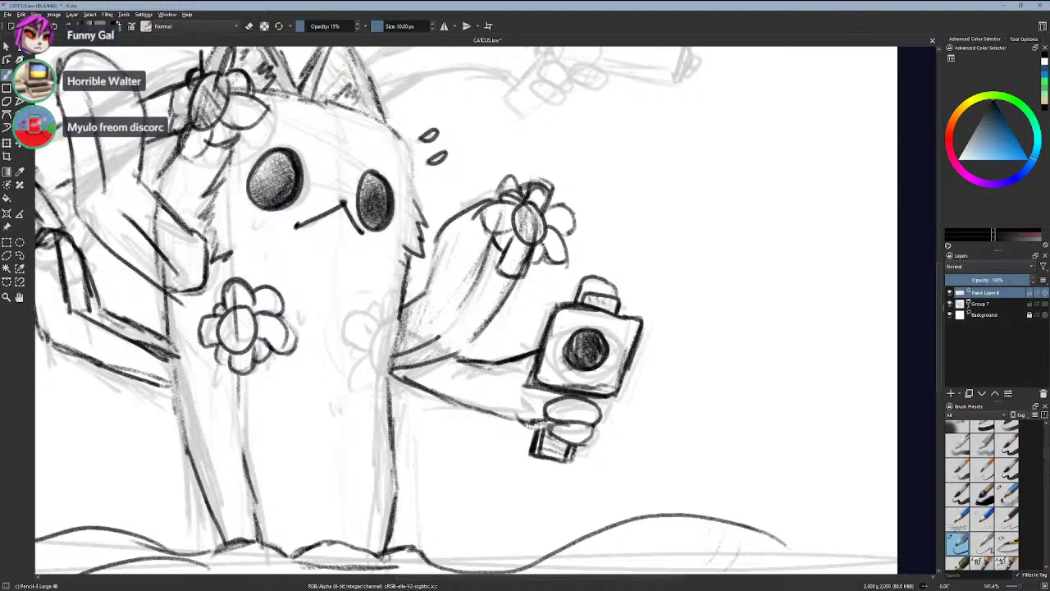
pyautogui.moveTo(530, 423); pyautogui.dragTo(509, 393)
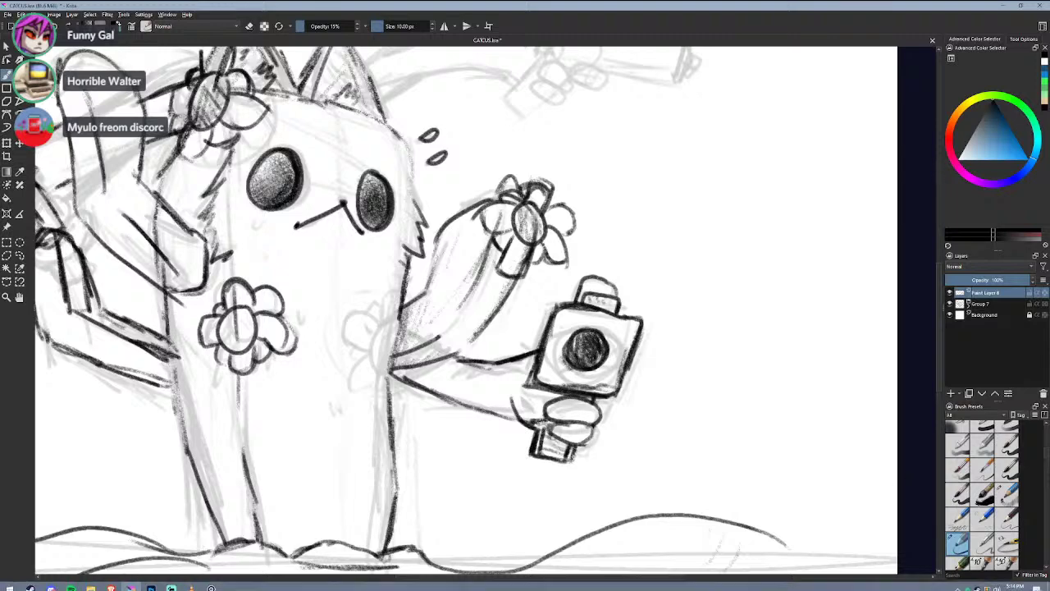
# - Switch to Streamlabs Desktop, lower Stream output to -6.5 dB and Recording output to -10.8 dB, and return to Krita
pyautogui.click(170, 583)
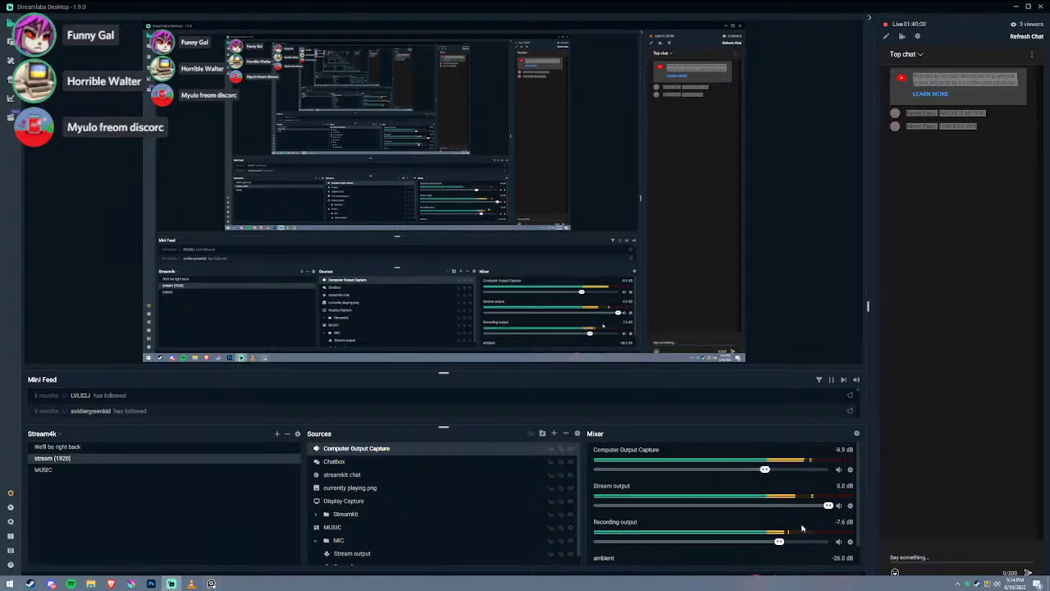
pyautogui.moveTo(821, 508); pyautogui.dragTo(760, 543)
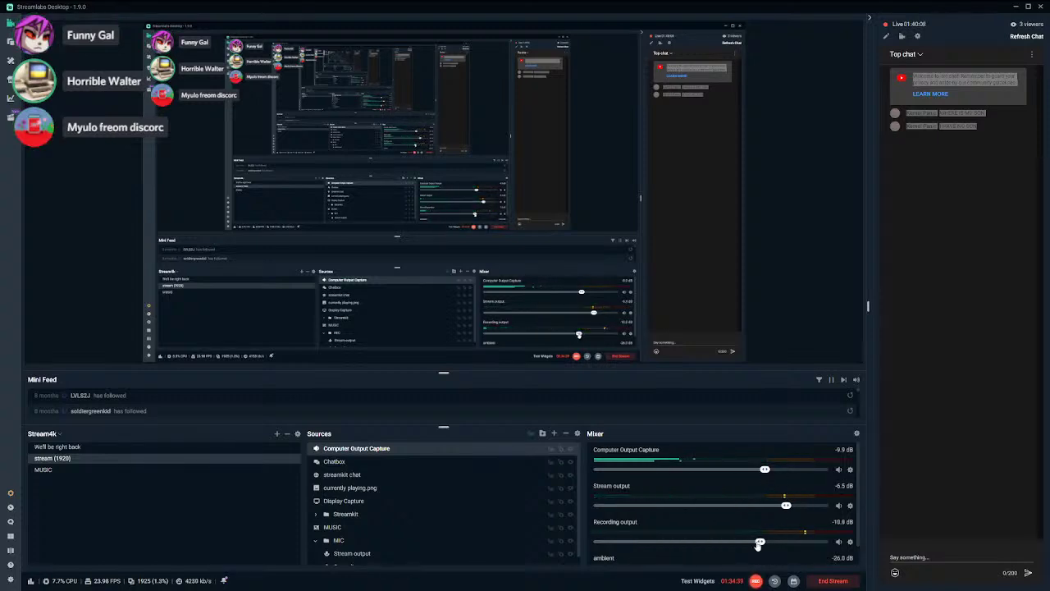
pyautogui.moveTo(355, 583)
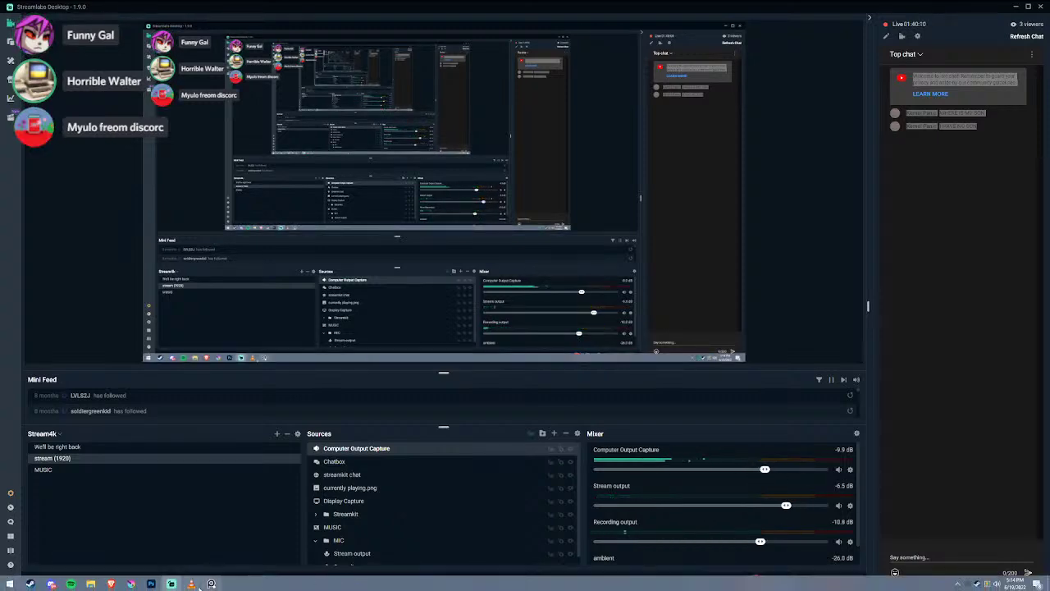
pyautogui.click(130, 583)
# - Outline the grip of the upper pistol in dark pencil over the faint sketch
pyautogui.moveTo(378, 275)
pyautogui.mouseDown()
pyautogui.moveTo(468, 276)
pyautogui.moveTo(654, 307)
pyautogui.moveTo(578, 387)
pyautogui.moveTo(539, 523)
pyautogui.moveTo(314, 532)
pyautogui.mouseUp()
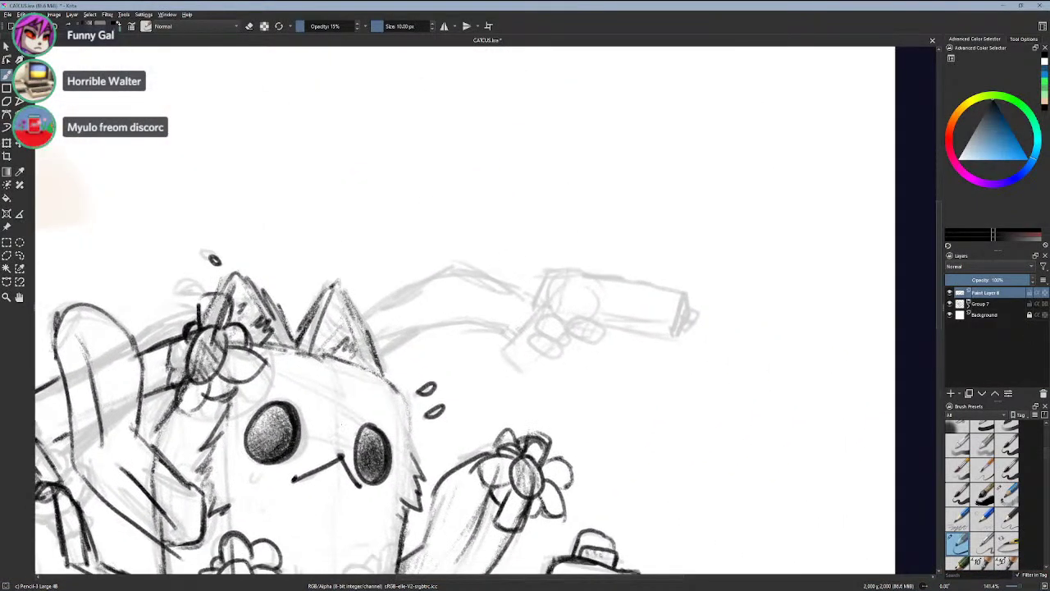
pyautogui.moveTo(539, 304)
pyautogui.mouseDown()
pyautogui.moveTo(502, 353)
pyautogui.moveTo(518, 369)
pyautogui.moveTo(541, 359)
pyautogui.moveTo(563, 325)
pyautogui.moveTo(565, 343)
pyautogui.moveTo(532, 374)
pyautogui.mouseUp()
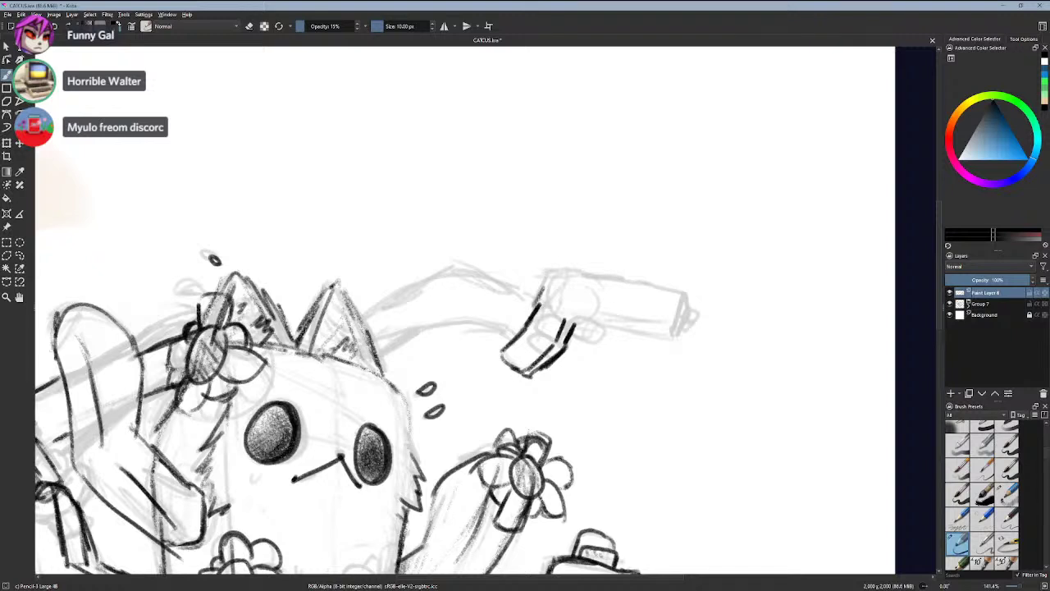
pyautogui.moveTo(542, 285)
pyautogui.mouseDown()
pyautogui.moveTo(535, 305)
pyautogui.moveTo(615, 308)
pyautogui.moveTo(583, 304)
pyautogui.mouseUp()
pyautogui.hotkey('ctrl', 'z')
pyautogui.hotkey('ctrl', 'z')
pyautogui.moveTo(659, 330)
pyautogui.mouseDown()
pyautogui.moveTo(581, 313)
pyautogui.moveTo(670, 321)
pyautogui.mouseUp()
pyautogui.hotkey('ctrl', 'z')
pyautogui.hotkey('ctrl', 'z')
# - Draw the pistol's long slanted slide above the grip, with its top edge, both ends and lower edge lines
pyautogui.moveTo(544, 269)
pyautogui.mouseDown()
pyautogui.moveTo(534, 304)
pyautogui.moveTo(577, 268)
pyautogui.moveTo(649, 272)
pyautogui.moveTo(667, 284)
pyautogui.mouseUp()
pyautogui.hotkey('ctrl', 'z')
pyautogui.moveTo(533, 303)
pyautogui.mouseDown()
pyautogui.moveTo(663, 330)
pyautogui.moveTo(640, 323)
pyautogui.mouseUp()
pyautogui.moveTo(547, 269)
pyautogui.mouseDown()
pyautogui.moveTo(679, 290)
pyautogui.moveTo(664, 325)
pyautogui.mouseUp()
pyautogui.moveTo(575, 319); pyautogui.dragTo(664, 337)
pyautogui.hotkey('ctrl', 'z')
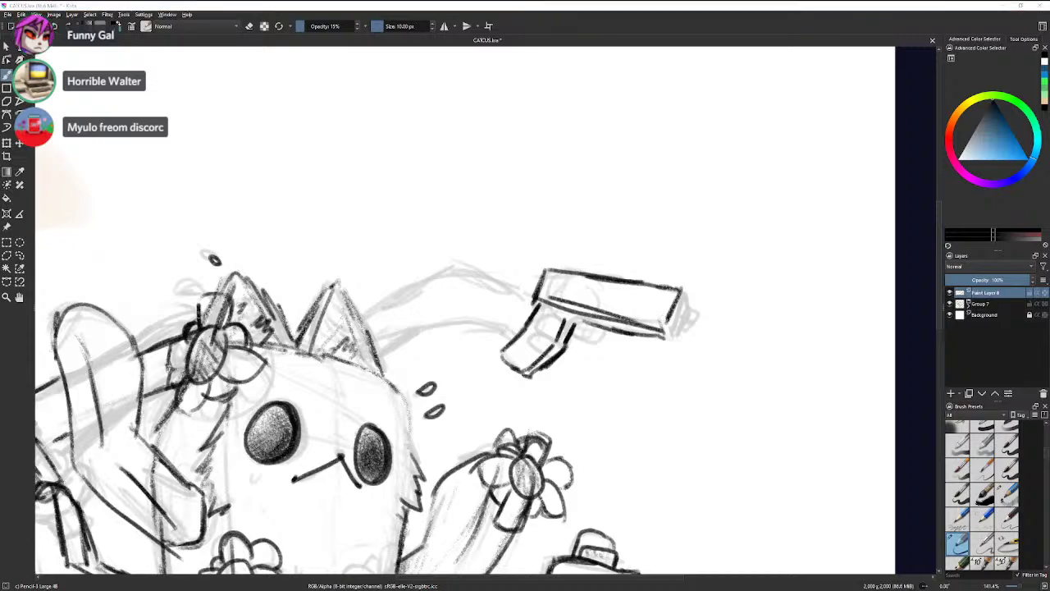
# - Redraw the underside edge of the pistol's barrel from the grip toward the muzzle
pyautogui.scroll(4, 443, 367)
pyautogui.moveTo(393, 338); pyautogui.dragTo(117, 392)
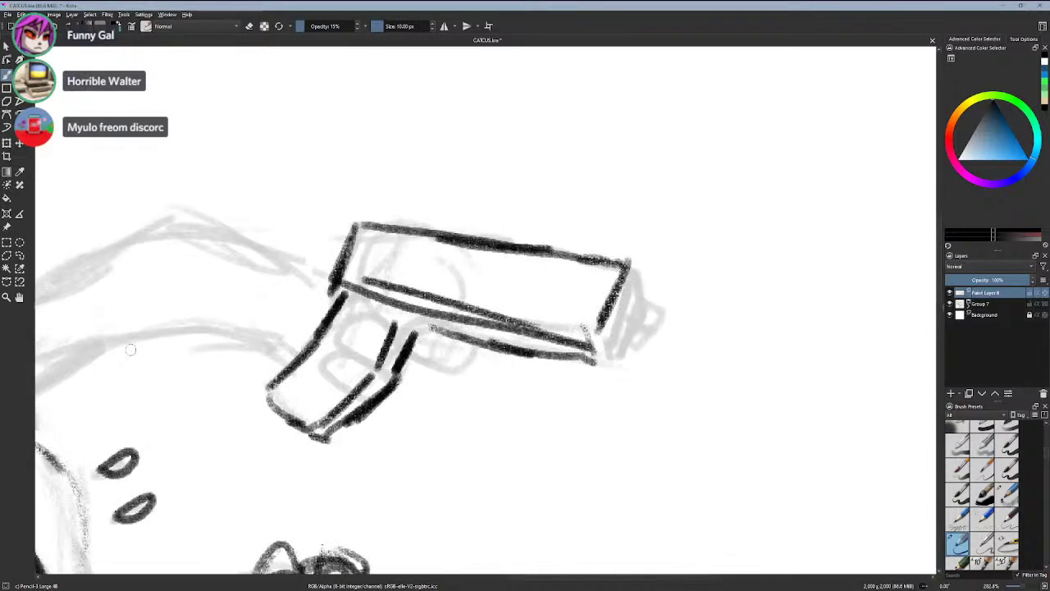
pyautogui.hotkey('ctrl', 'z')
pyautogui.hotkey('ctrl', 'z')
pyautogui.moveTo(415, 323); pyautogui.dragTo(509, 326)
pyautogui.hotkey('ctrl', 'z')
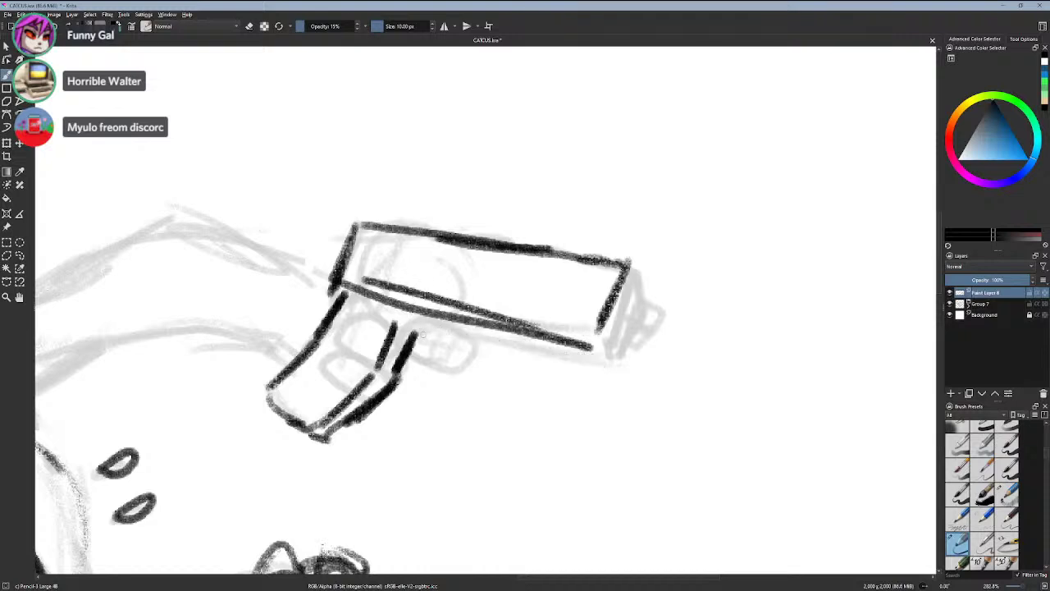
pyautogui.moveTo(416, 333); pyautogui.dragTo(521, 351)
pyautogui.moveTo(459, 337); pyautogui.dragTo(577, 363)
# - Close the barrel with an angled muzzle face and add a dark muzzle opening
pyautogui.moveTo(592, 338)
pyautogui.mouseDown()
pyautogui.moveTo(586, 365)
pyautogui.moveTo(608, 362)
pyautogui.mouseUp()
pyautogui.hotkey('ctrl', 'z')
pyautogui.moveTo(593, 334)
pyautogui.mouseDown()
pyautogui.moveTo(576, 362)
pyautogui.moveTo(608, 371)
pyautogui.mouseUp()
pyautogui.hotkey('ctrl', 'z')
pyautogui.hotkey('ctrl', 'z')
pyautogui.moveTo(597, 352)
pyautogui.mouseDown()
pyautogui.moveTo(608, 371)
pyautogui.moveTo(627, 352)
pyautogui.moveTo(620, 364)
pyautogui.mouseUp()
pyautogui.hotkey('ctrl', 'z')
pyautogui.moveTo(639, 301); pyautogui.dragTo(607, 370)
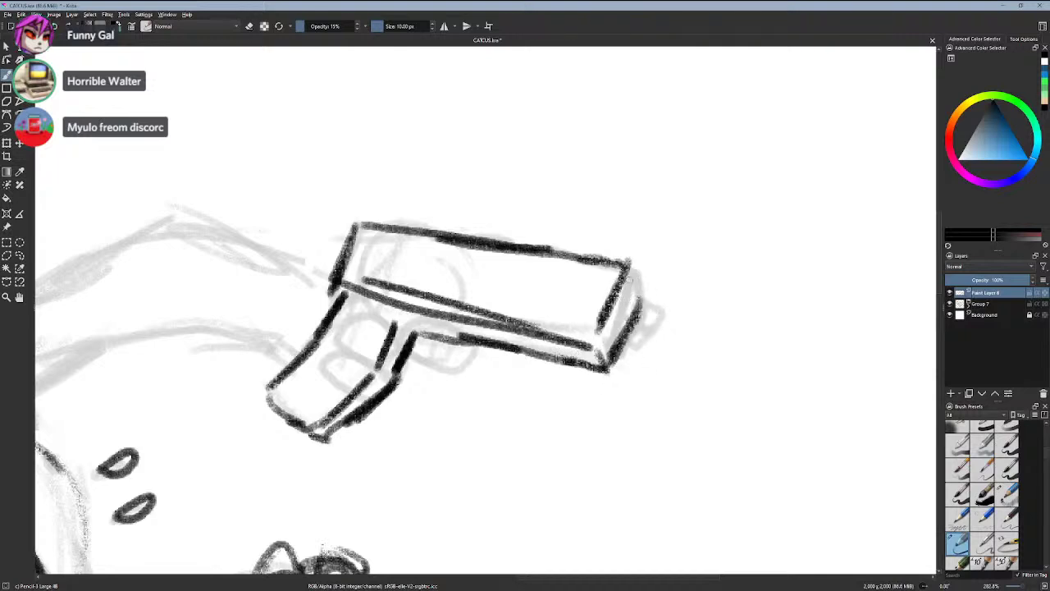
pyautogui.moveTo(629, 278)
pyautogui.mouseDown()
pyautogui.moveTo(644, 307)
pyautogui.moveTo(623, 326)
pyautogui.mouseUp()
pyautogui.hotkey('ctrl', 'z')
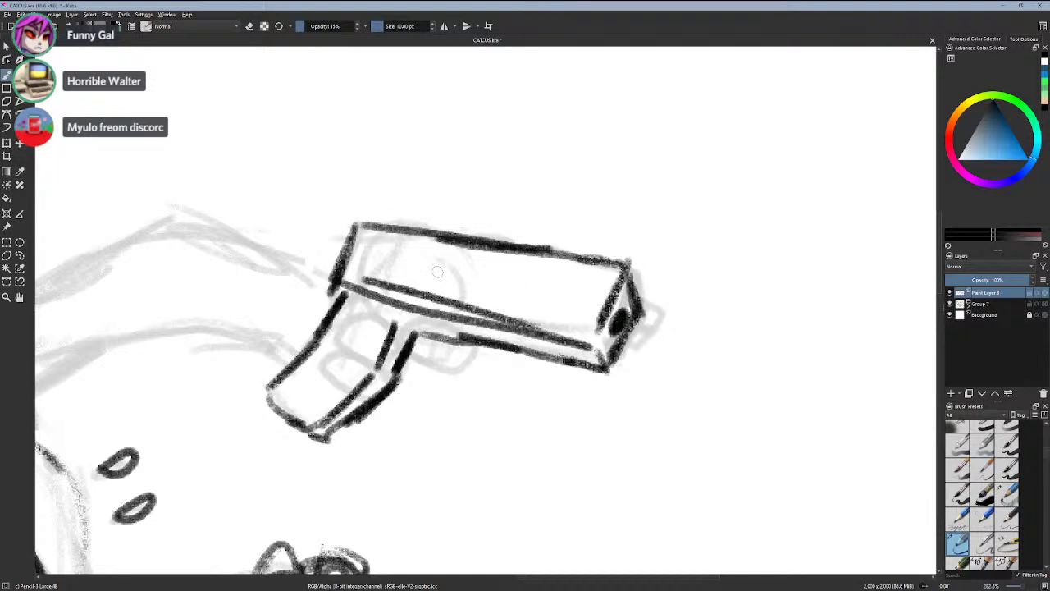
# - Draw a curved trigger below the barrel and a small rear sight on top of the pistol
pyautogui.moveTo(427, 327); pyautogui.dragTo(404, 358)
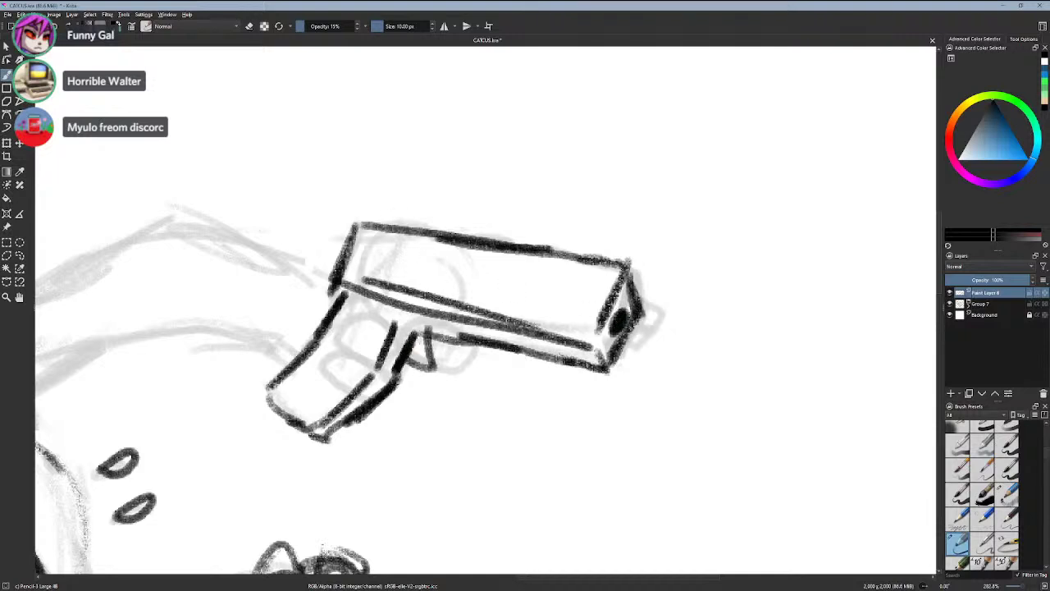
pyautogui.hotkey('ctrl', 'z')
pyautogui.moveTo(450, 323)
pyautogui.mouseDown()
pyautogui.moveTo(439, 352)
pyautogui.moveTo(424, 328)
pyautogui.moveTo(433, 371)
pyautogui.moveTo(415, 334)
pyautogui.mouseUp()
pyautogui.hotkey('ctrl', 'z')
pyautogui.moveTo(378, 222)
pyautogui.mouseDown()
pyautogui.moveTo(382, 207)
pyautogui.moveTo(407, 218)
pyautogui.moveTo(372, 222)
pyautogui.moveTo(398, 228)
pyautogui.moveTo(390, 223)
pyautogui.mouseUp()
pyautogui.hotkey('ctrl', 'z')
pyautogui.hotkey('ctrl', 'z')
pyautogui.hotkey('ctrl', 'z')
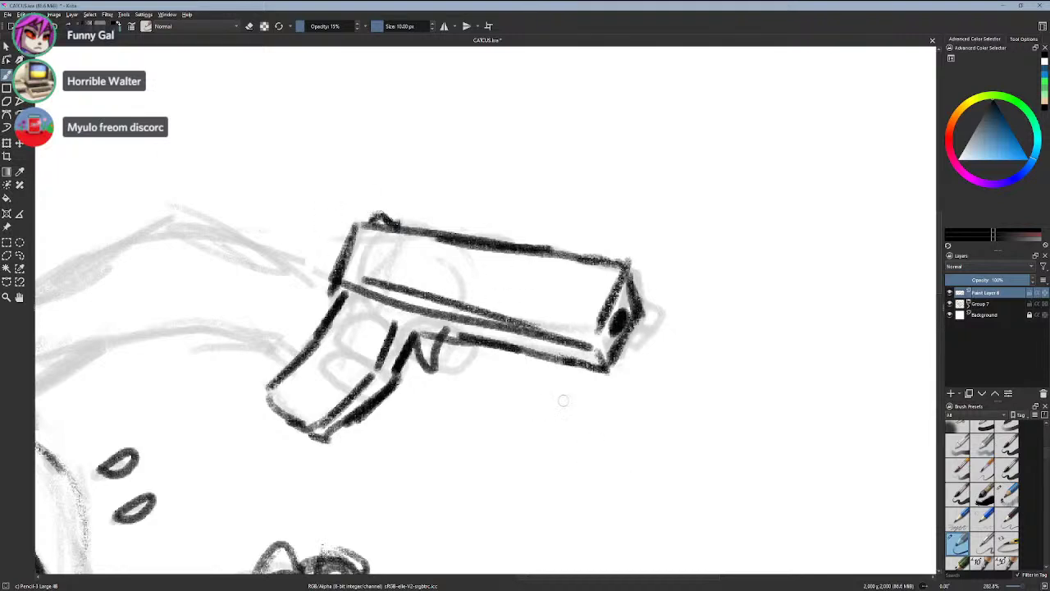
# - Redraw the trigger's front edge to give it a thicker, two-sided shape
pyautogui.moveTo(458, 332)
pyautogui.mouseDown()
pyautogui.moveTo(452, 355)
pyautogui.moveTo(454, 344)
pyautogui.moveTo(429, 372)
pyautogui.mouseUp()
pyautogui.hotkey('ctrl', 'z')
pyautogui.hotkey('ctrl', 'z')
pyautogui.moveTo(456, 328)
pyautogui.mouseDown()
pyautogui.moveTo(447, 370)
pyautogui.moveTo(425, 358)
pyautogui.moveTo(422, 321)
pyautogui.moveTo(446, 336)
pyautogui.moveTo(439, 371)
pyautogui.mouseUp()
pyautogui.hotkey('ctrl', 'z')
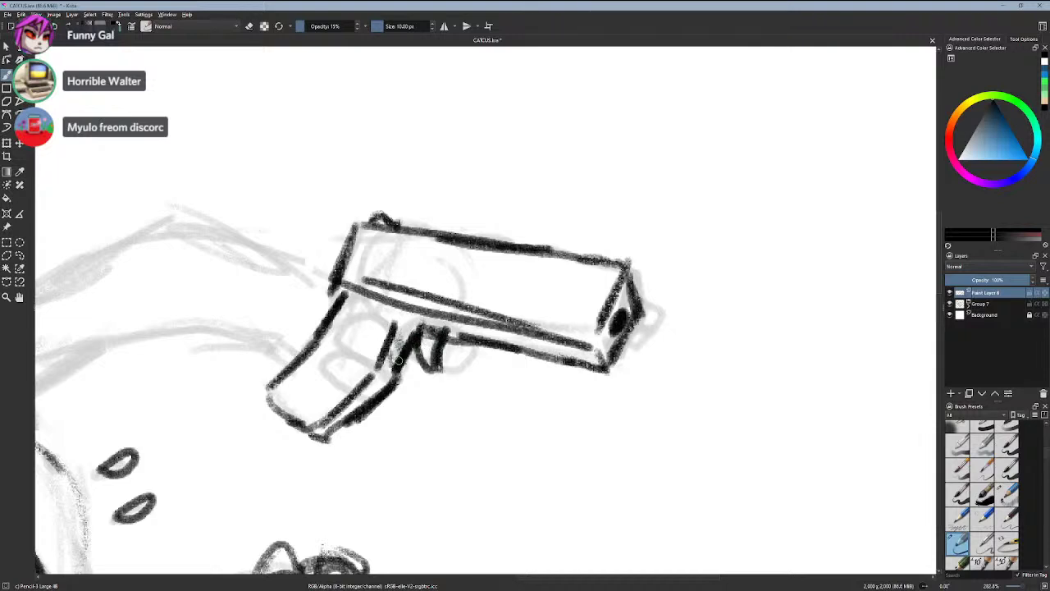
# - Thicken the front edge of the pistol grip, and trim its outer side with the brush in eraser mode
pyautogui.moveTo(398, 349); pyautogui.dragTo(377, 391)
pyautogui.hotkey('ctrl', 'z')
pyautogui.moveTo(399, 356); pyautogui.dragTo(376, 399)
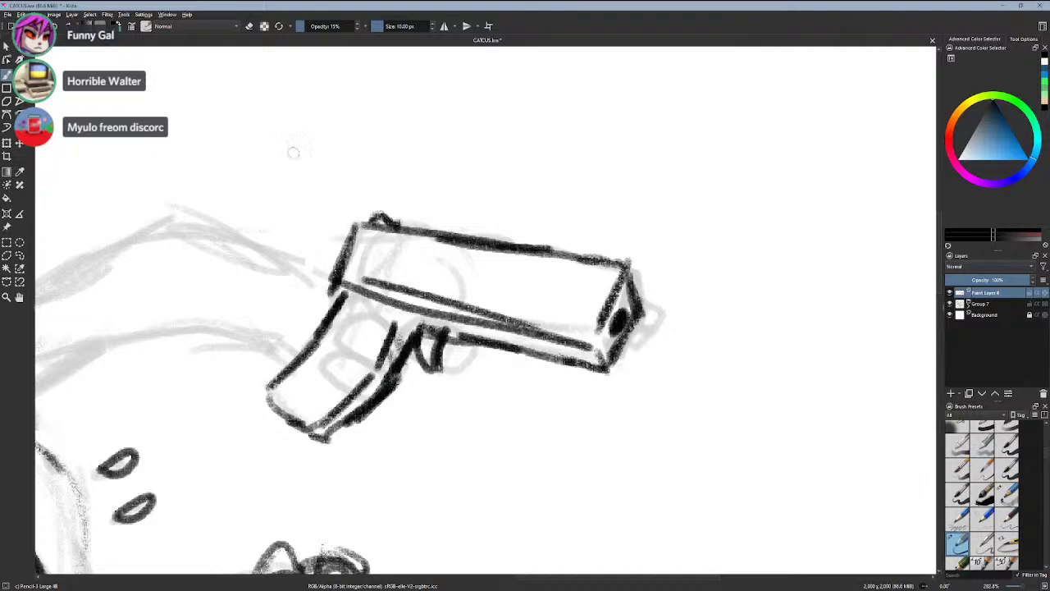
pyautogui.click(251, 27)
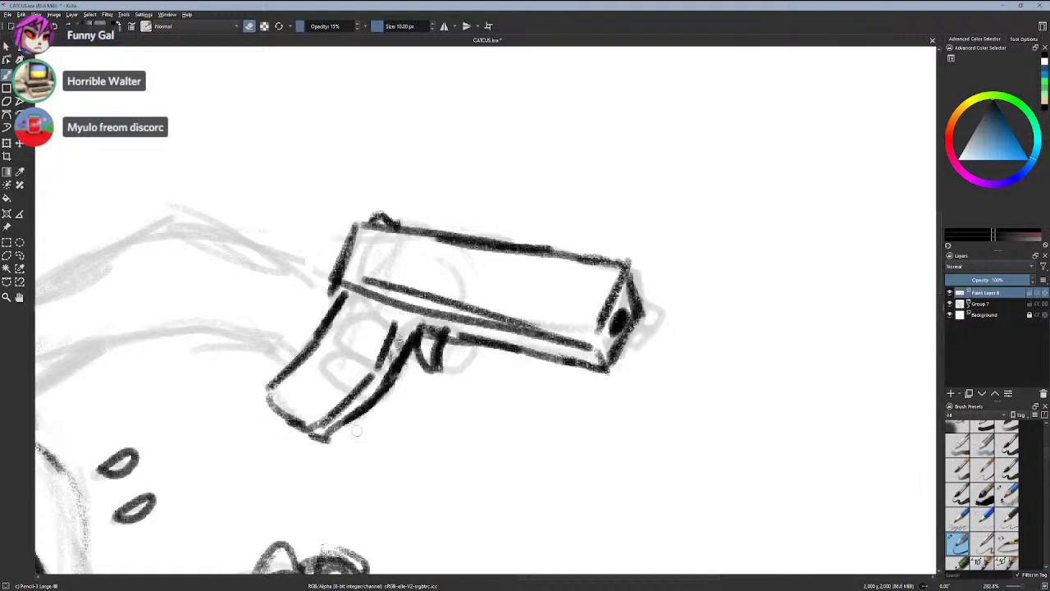
pyautogui.moveTo(357, 431); pyautogui.dragTo(396, 380)
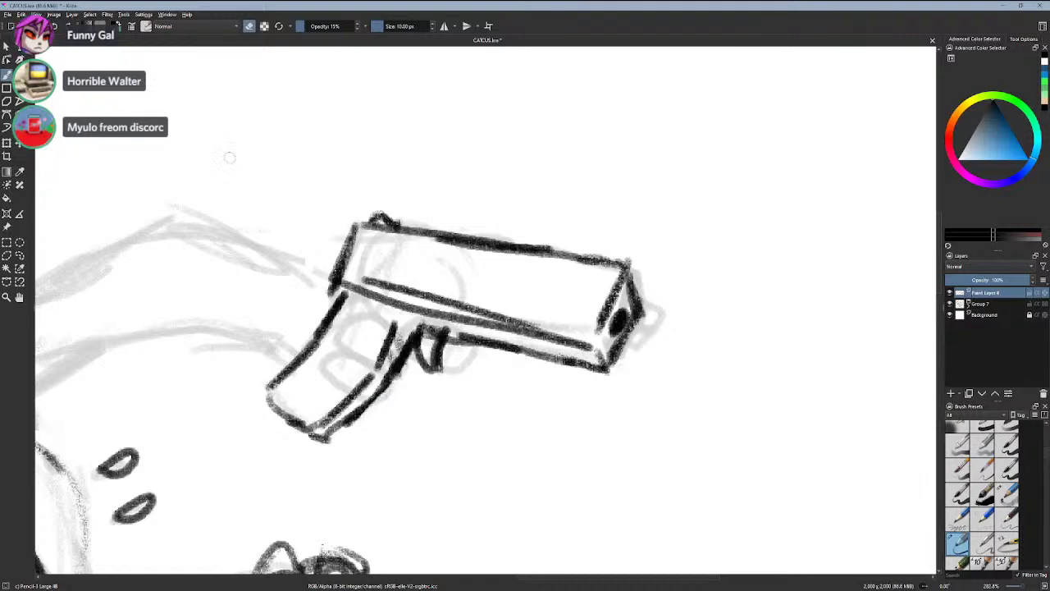
pyautogui.click(250, 26)
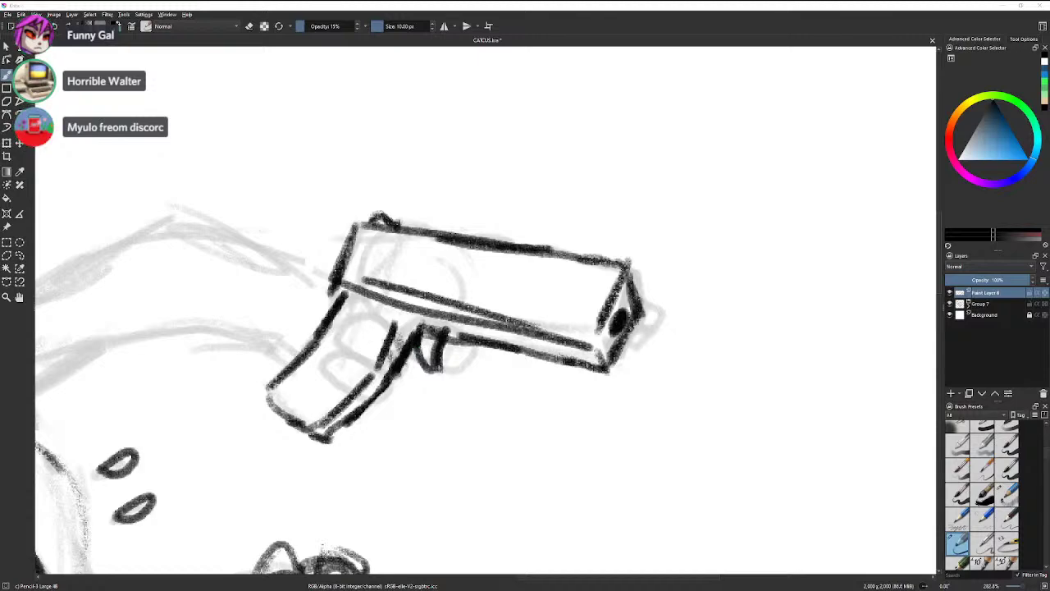
# - Switch to Discord to check the shared screens in the voice call, and return to Krita
pyautogui.hotkey('alt', 'Tab')
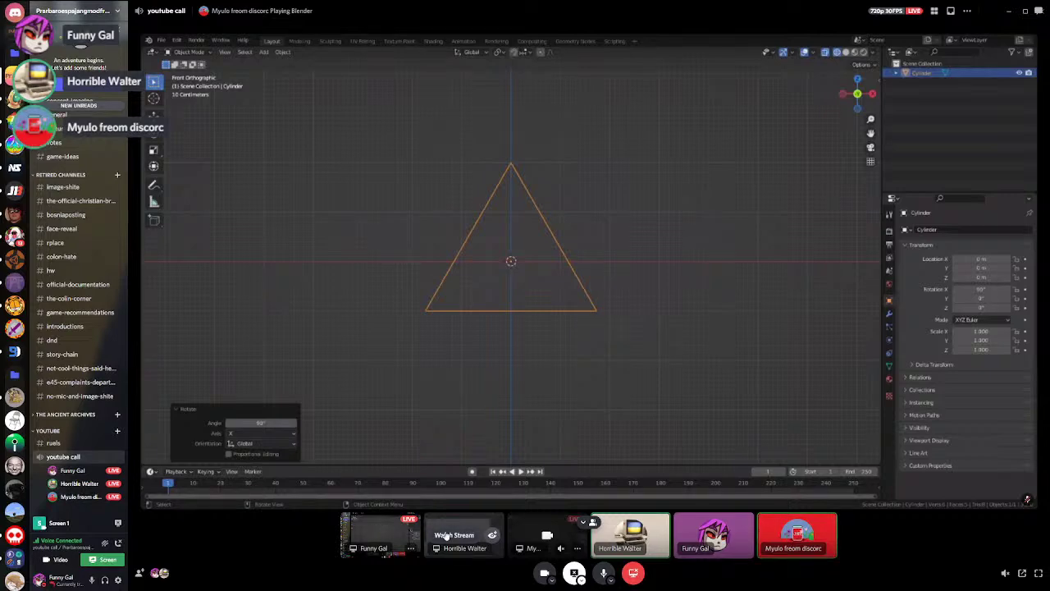
pyautogui.hotkey('alt', 'Tab')
# - Draw two rounded fingers wrapped around the pistol grip and a short finger over the trigger
pyautogui.moveTo(728, 314)
pyautogui.mouseDown()
pyautogui.moveTo(760, 329)
pyautogui.moveTo(790, 308)
pyautogui.mouseUp()
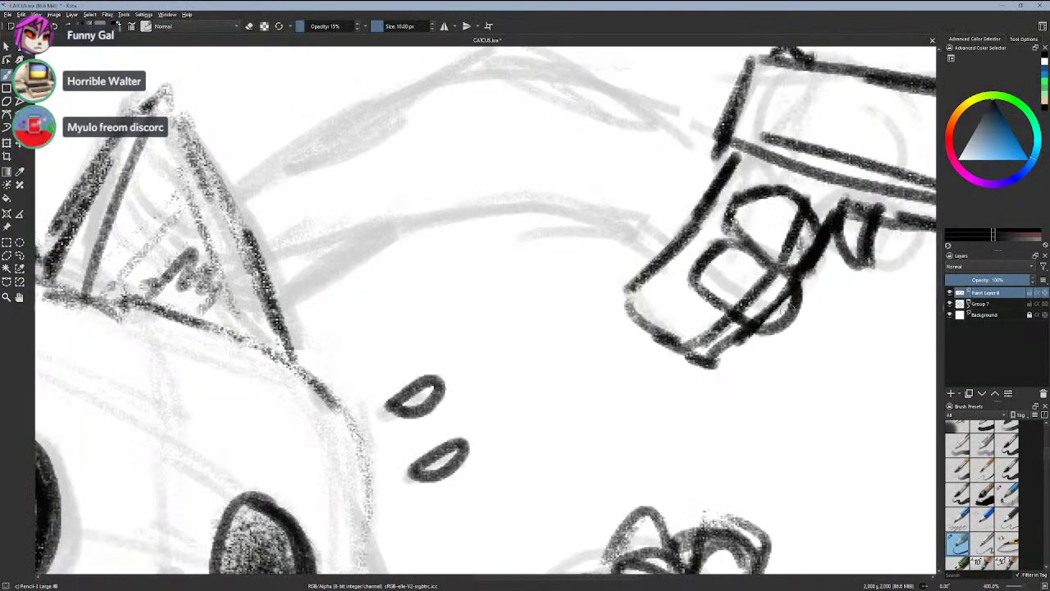
pyautogui.hotkey('ctrl', 'z')
pyautogui.moveTo(774, 262)
pyautogui.mouseDown()
pyautogui.moveTo(817, 280)
pyautogui.moveTo(833, 239)
pyautogui.moveTo(812, 231)
pyautogui.moveTo(840, 245)
pyautogui.moveTo(771, 238)
pyautogui.mouseUp()
pyautogui.scroll(-2, 742, 245)
pyautogui.scroll(1, 796, 240)
pyautogui.scroll(-1, 773, 156)
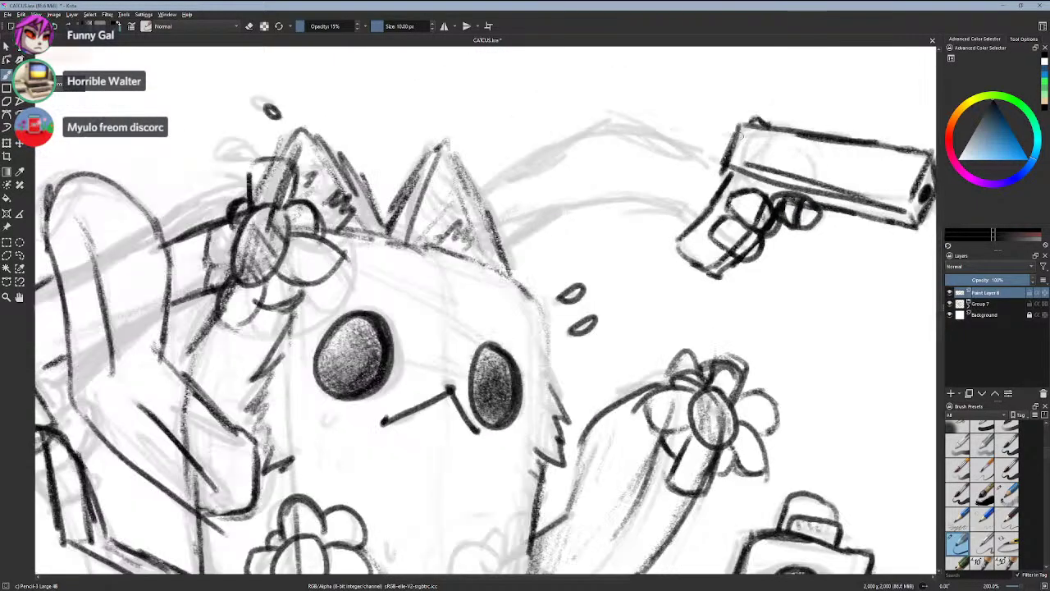
pyautogui.hotkey('ctrl', 'z')
pyautogui.moveTo(803, 201)
pyautogui.mouseDown()
pyautogui.moveTo(810, 223)
pyautogui.moveTo(781, 223)
pyautogui.moveTo(762, 190)
pyautogui.mouseUp()
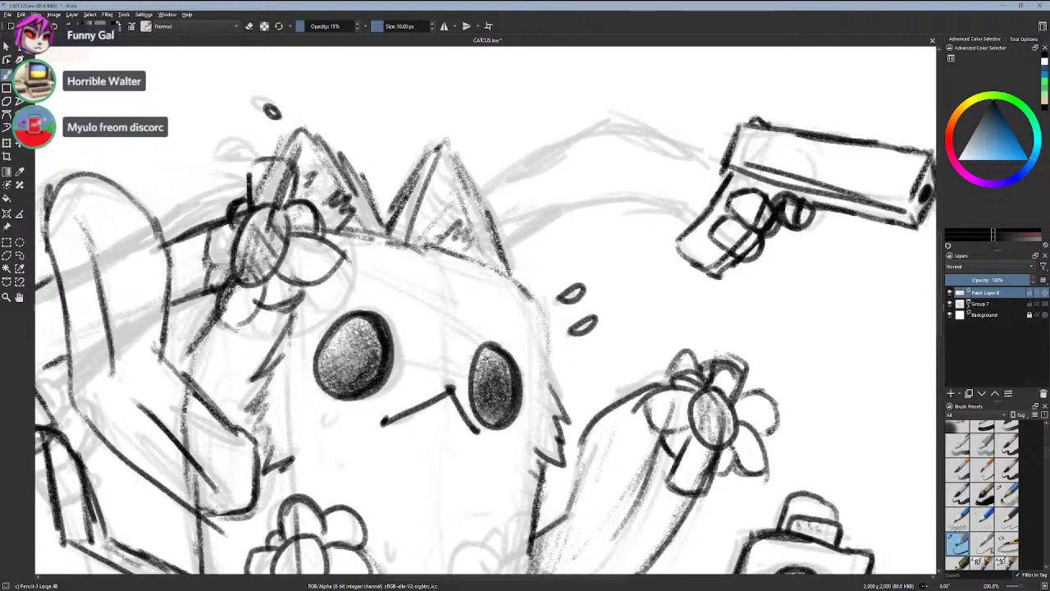
# - Draw the thumb rising behind the pistol's rear end, curving from the wrist up to the rear sight
pyautogui.scroll(1, 789, 198)
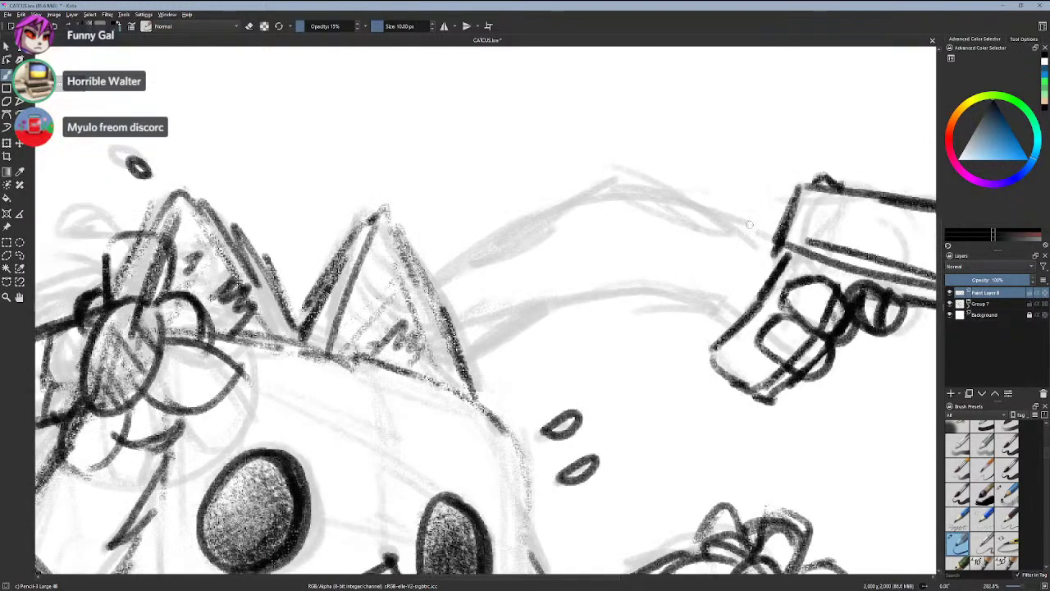
pyautogui.moveTo(749, 227); pyautogui.dragTo(788, 179)
pyautogui.hotkey('ctrl', 'z')
pyautogui.moveTo(753, 220)
pyautogui.mouseDown()
pyautogui.moveTo(776, 198)
pyautogui.moveTo(783, 168)
pyautogui.moveTo(816, 149)
pyautogui.moveTo(826, 174)
pyautogui.mouseUp()
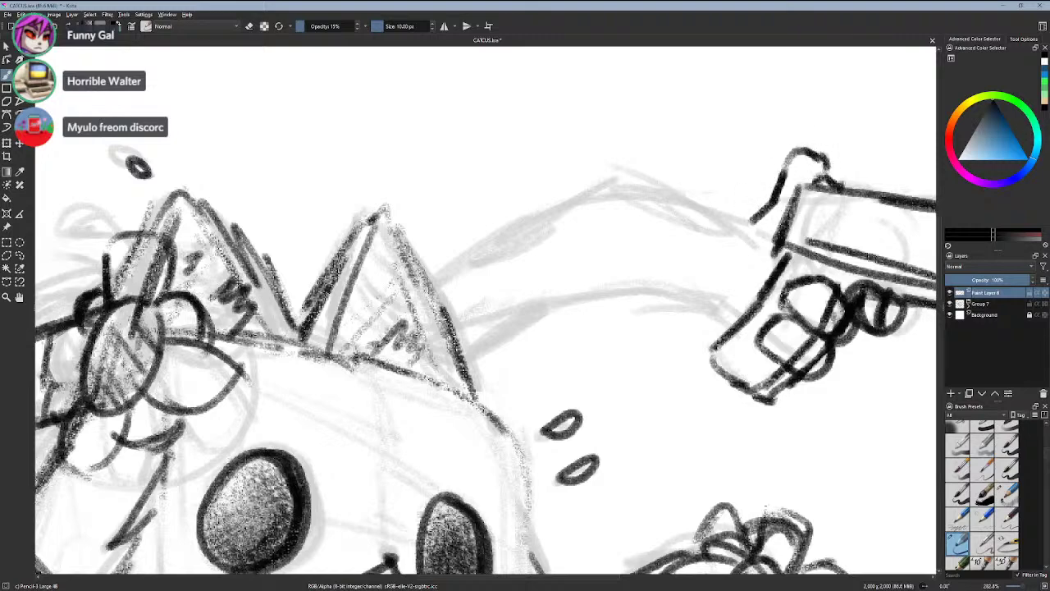
# - Draw the raised arm's upper contour in one arc from the wrist to the cat's ear
pyautogui.moveTo(762, 213)
pyautogui.mouseDown()
pyautogui.moveTo(632, 183)
pyautogui.moveTo(592, 189)
pyautogui.moveTo(484, 253)
pyautogui.mouseUp()
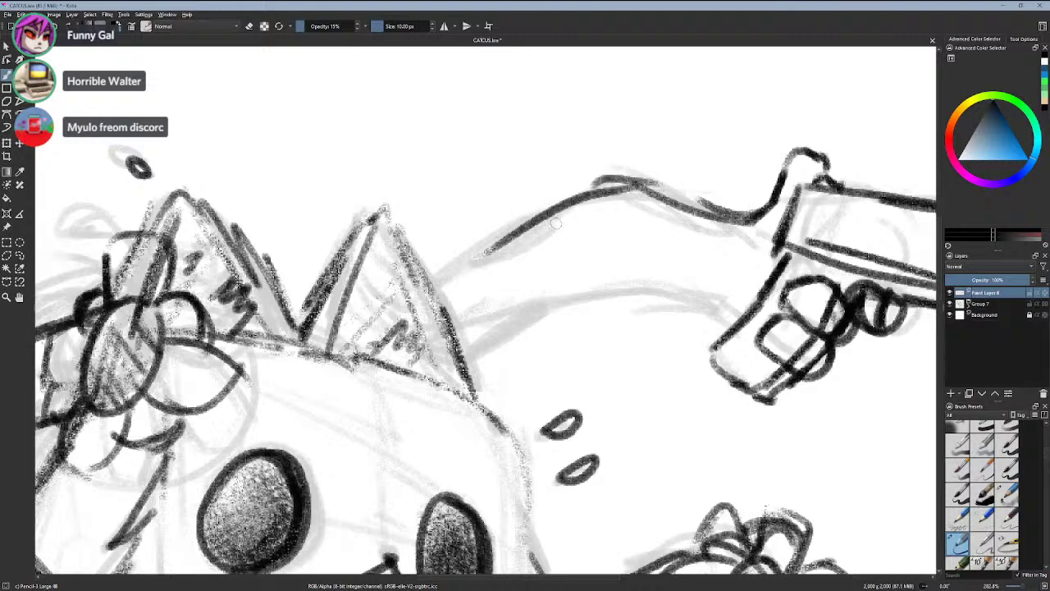
pyautogui.hotkey('ctrl', 'z')
pyautogui.hotkey('ctrl', 'z')
pyautogui.moveTo(729, 220)
pyautogui.mouseDown()
pyautogui.moveTo(548, 193)
pyautogui.moveTo(421, 283)
pyautogui.mouseUp()
# - Draw the raised arm's lower contour as an arc from the cat's ear to the pistol grip
pyautogui.moveTo(453, 327)
pyautogui.mouseDown()
pyautogui.moveTo(663, 280)
pyautogui.moveTo(735, 326)
pyautogui.moveTo(607, 271)
pyautogui.mouseUp()
pyautogui.hotkey('ctrl', 'z')
pyautogui.hotkey('ctrl', 'z')
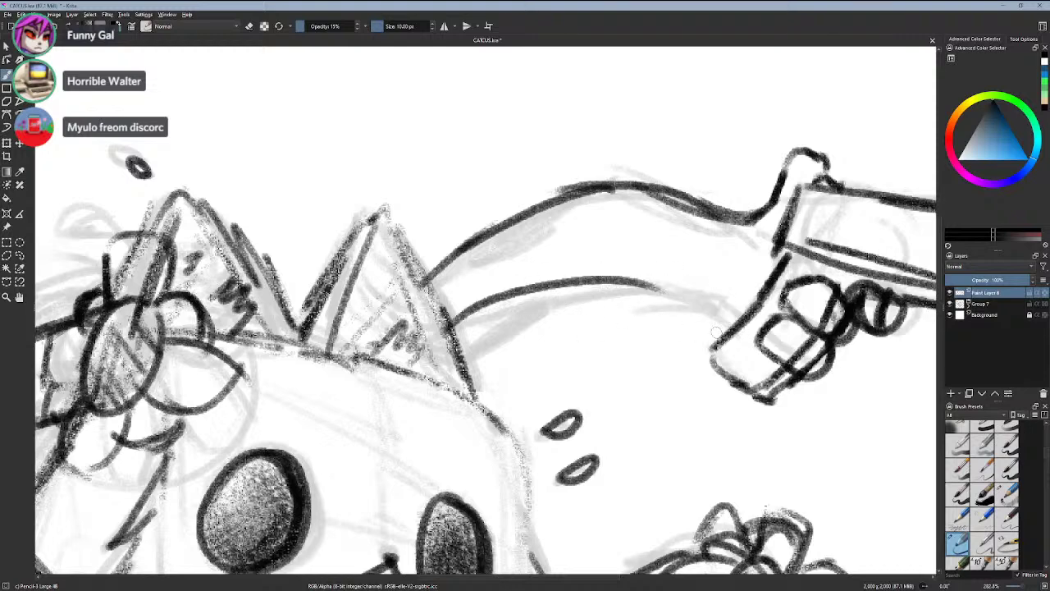
pyautogui.moveTo(743, 324); pyautogui.dragTo(623, 275)
pyautogui.moveTo(689, 283); pyautogui.dragTo(545, 275)
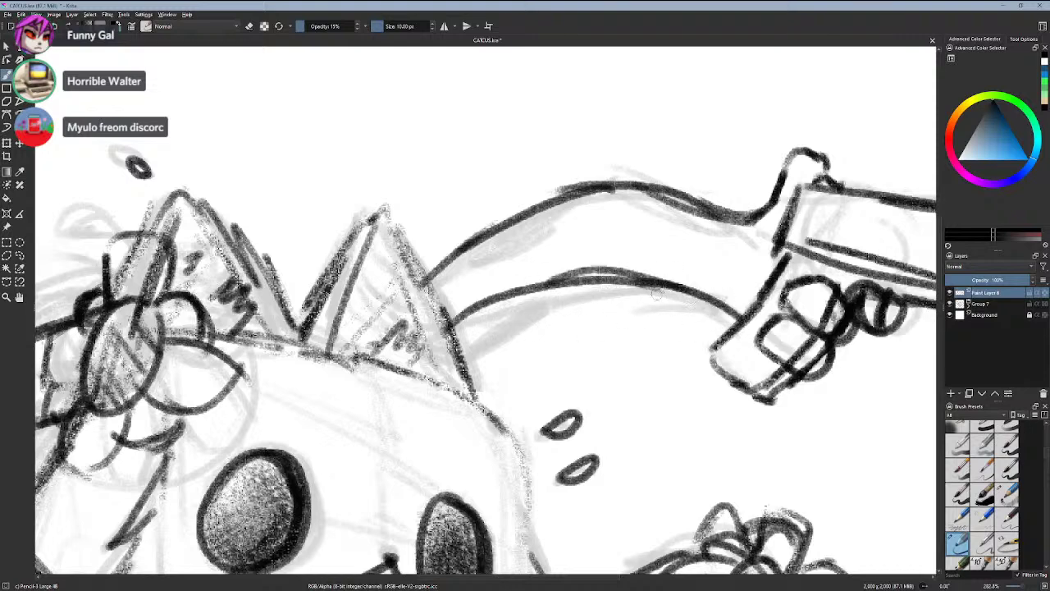
pyautogui.hotkey('ctrl', 'z')
pyautogui.moveTo(677, 294)
pyautogui.mouseDown()
pyautogui.moveTo(653, 284)
pyautogui.moveTo(493, 290)
pyautogui.mouseUp()
pyautogui.hotkey('ctrl', 'z')
pyautogui.moveTo(451, 327)
pyautogui.mouseDown()
pyautogui.moveTo(706, 299)
pyautogui.moveTo(726, 321)
pyautogui.moveTo(471, 299)
pyautogui.moveTo(732, 302)
pyautogui.mouseUp()
pyautogui.hotkey('ctrl', 'z')
pyautogui.hotkey('ctrl', 'z')
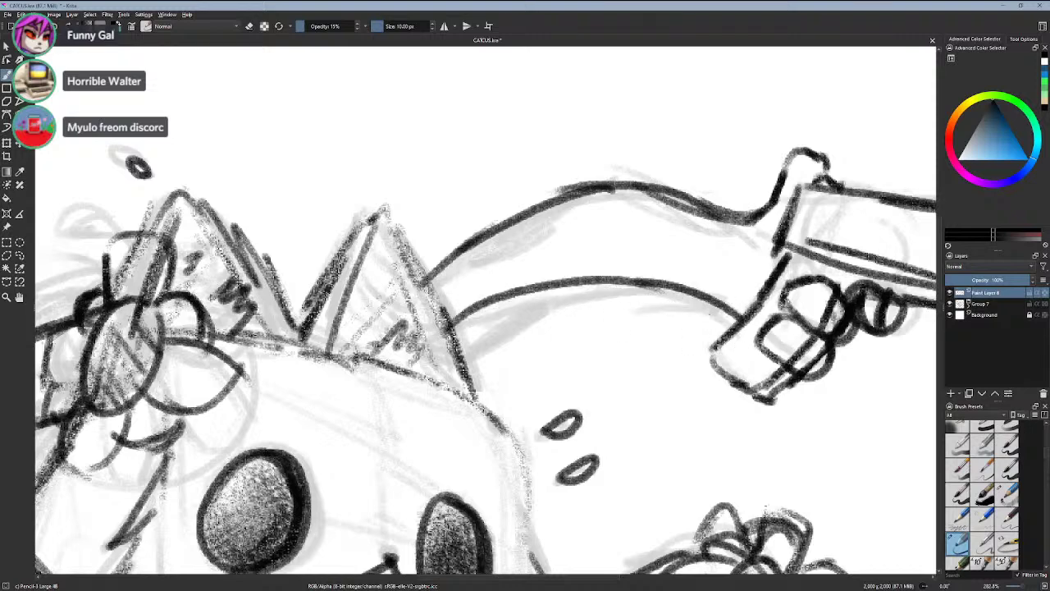
# - Retrace the raised arm's lower contour to darken and smooth the line
pyautogui.moveTo(447, 322); pyautogui.dragTo(738, 310)
pyautogui.hotkey('ctrl', 'z')
pyautogui.moveTo(447, 321); pyautogui.dragTo(763, 324)
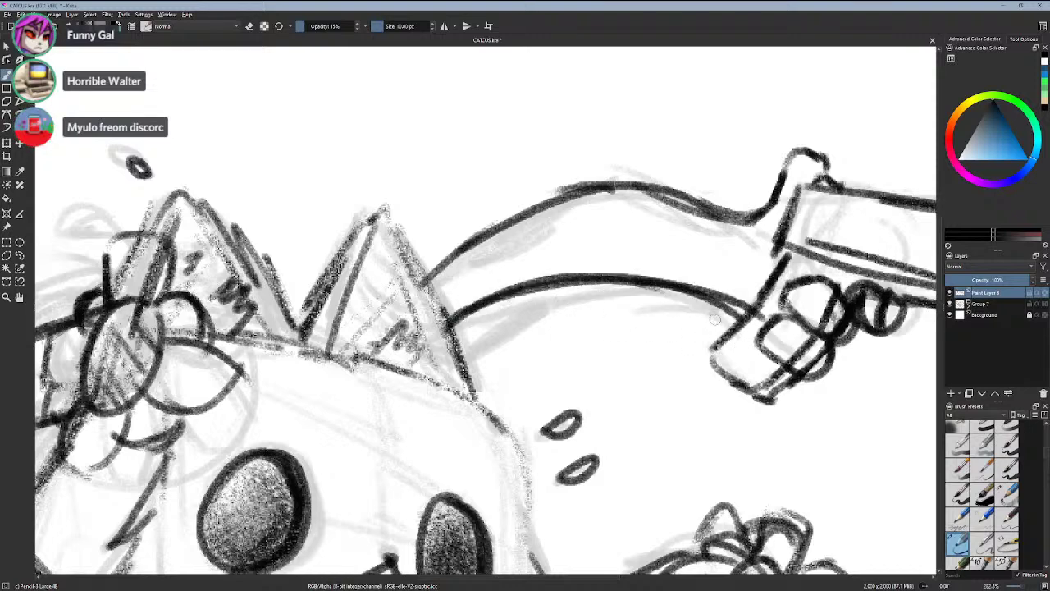
pyautogui.hotkey('ctrl', 'z')
pyautogui.moveTo(447, 325)
pyautogui.mouseDown()
pyautogui.moveTo(517, 287)
pyautogui.moveTo(619, 279)
pyautogui.moveTo(697, 301)
pyautogui.moveTo(740, 328)
pyautogui.moveTo(657, 285)
pyautogui.moveTo(534, 282)
pyautogui.moveTo(456, 319)
pyautogui.moveTo(447, 338)
pyautogui.moveTo(459, 315)
pyautogui.moveTo(607, 280)
pyautogui.moveTo(742, 322)
pyautogui.mouseUp()
pyautogui.hotkey('ctrl', 'z')
pyautogui.hotkey('ctrl', 'z')
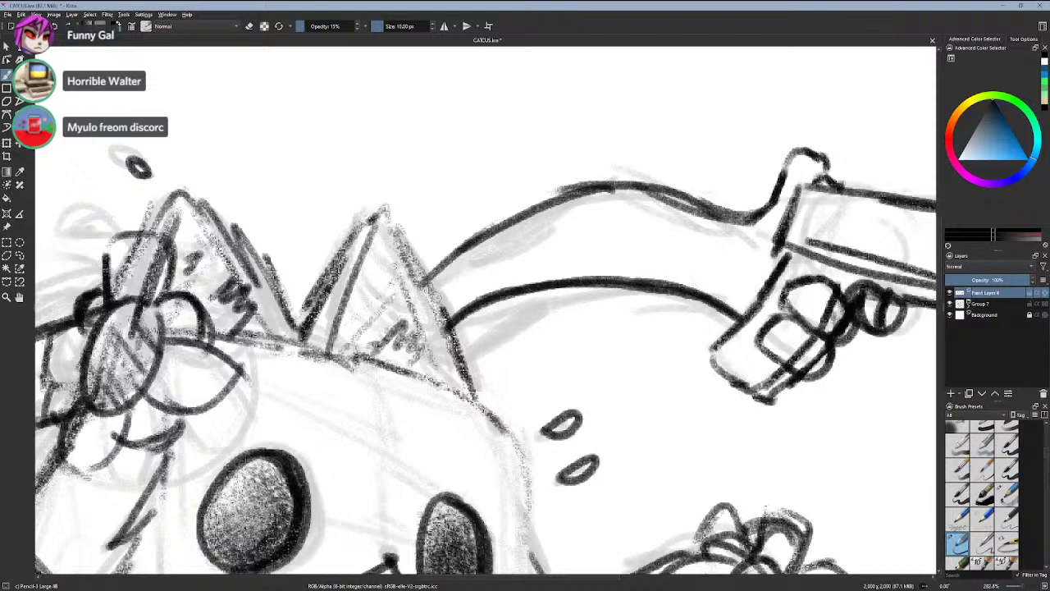
# - Redraw the thumb behind the raised pistol with a rounded outer contour curling down to the rear sight
pyautogui.scroll(-3, 754, 299)
pyautogui.scroll(3, 787, 293)
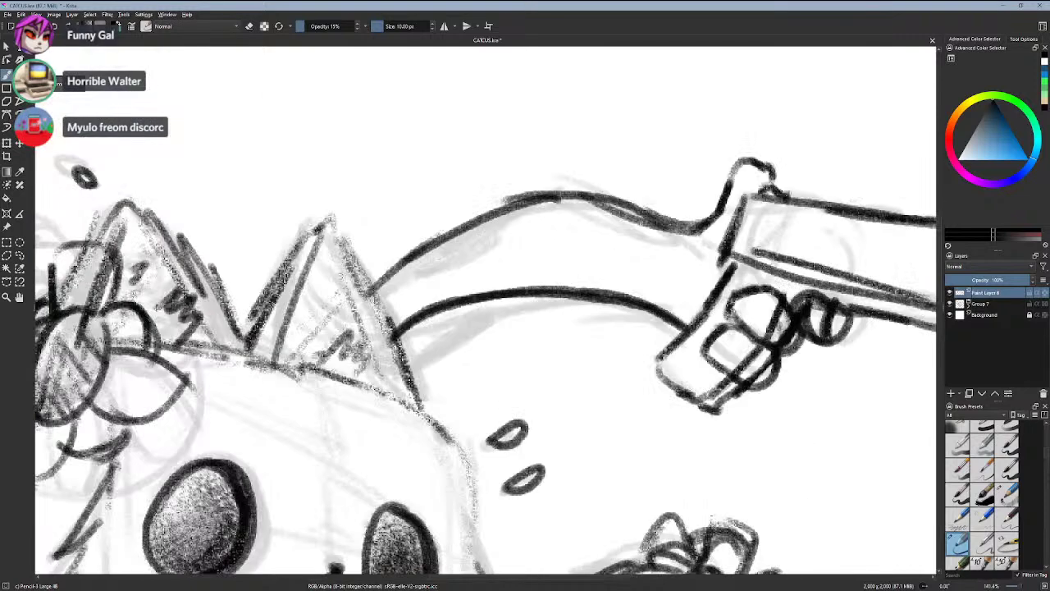
pyautogui.moveTo(702, 230)
pyautogui.mouseDown()
pyautogui.moveTo(740, 177)
pyautogui.moveTo(738, 158)
pyautogui.moveTo(764, 150)
pyautogui.moveTo(783, 182)
pyautogui.moveTo(779, 192)
pyautogui.moveTo(752, 179)
pyautogui.moveTo(745, 186)
pyautogui.moveTo(756, 182)
pyautogui.mouseUp()
pyautogui.hotkey('ctrl', 'z')
pyautogui.hotkey('ctrl', 'z')
pyautogui.hotkey('ctrl', 'z')
pyautogui.hotkey('ctrl', 'z')
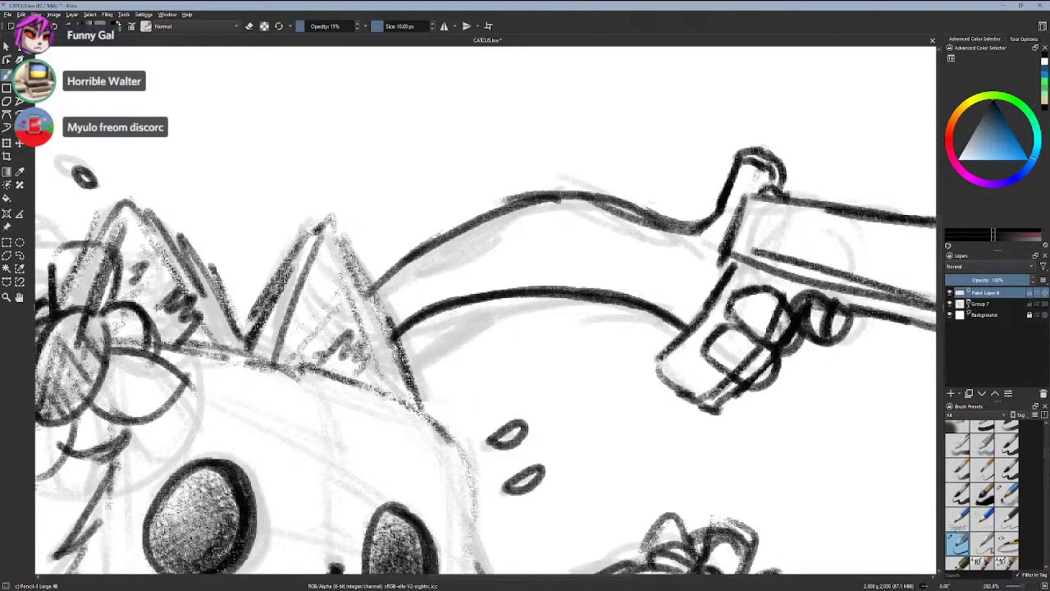
# - Hide the rough sketch group beneath the line layer so only the clean pencil lines show
pyautogui.scroll(-3, 751, 152)
pyautogui.scroll(1, 755, 160)
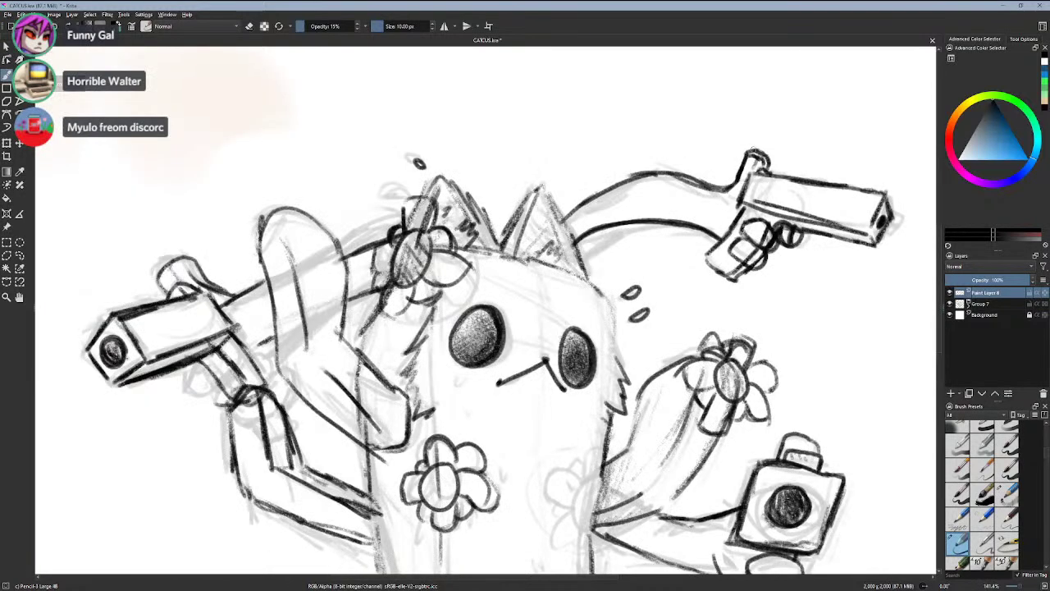
pyautogui.moveTo(513, 337)
pyautogui.mouseDown()
pyautogui.moveTo(567, 328)
pyautogui.moveTo(448, 256)
pyautogui.moveTo(554, 306)
pyautogui.mouseUp()
pyautogui.scroll(-1, 553, 307)
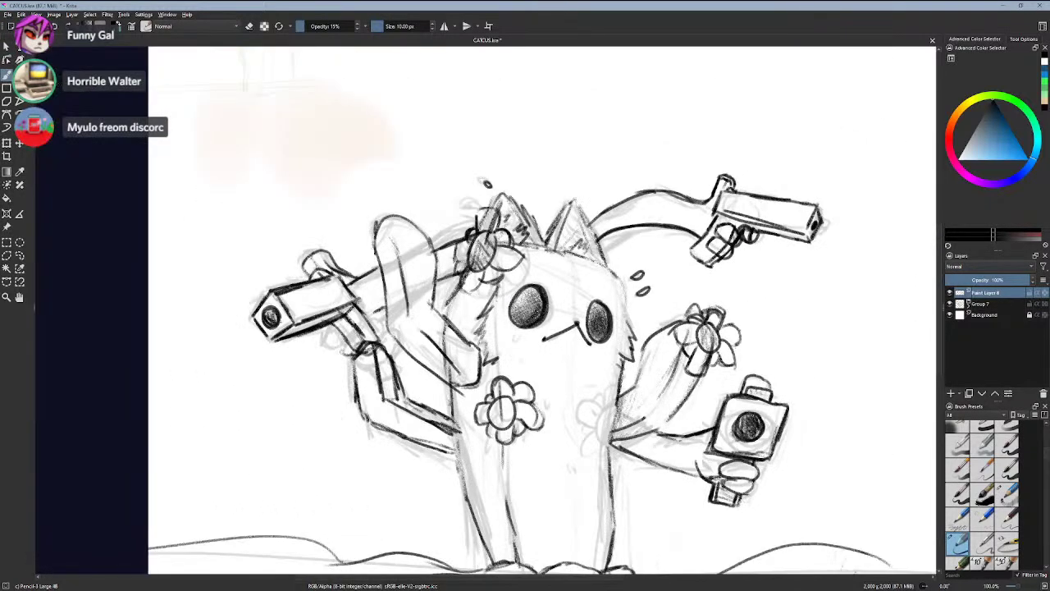
pyautogui.scroll(1, 344, 356)
pyautogui.scroll(-1, 344, 356)
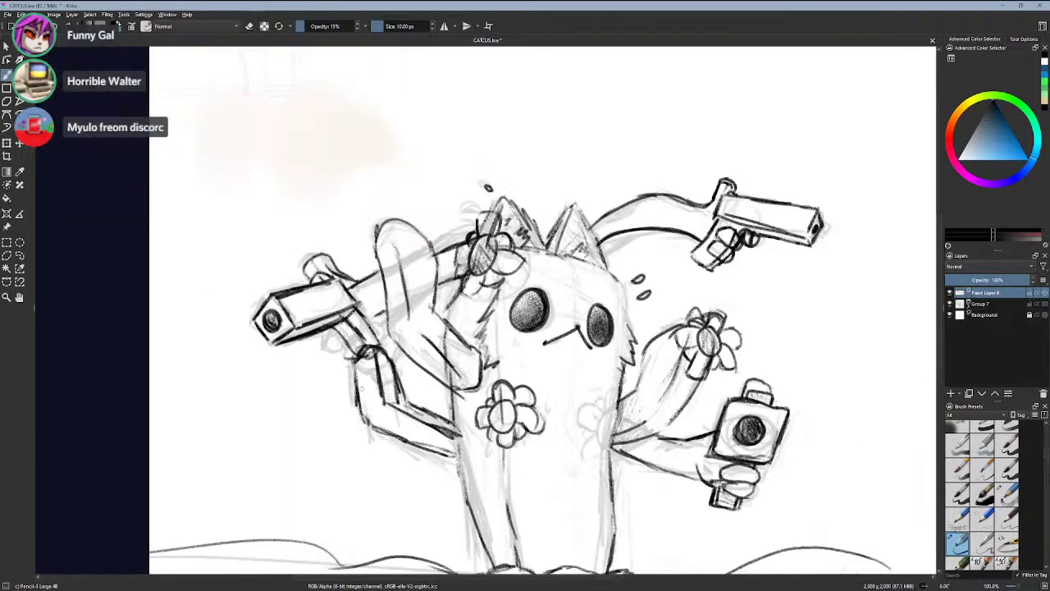
pyautogui.click(950, 304)
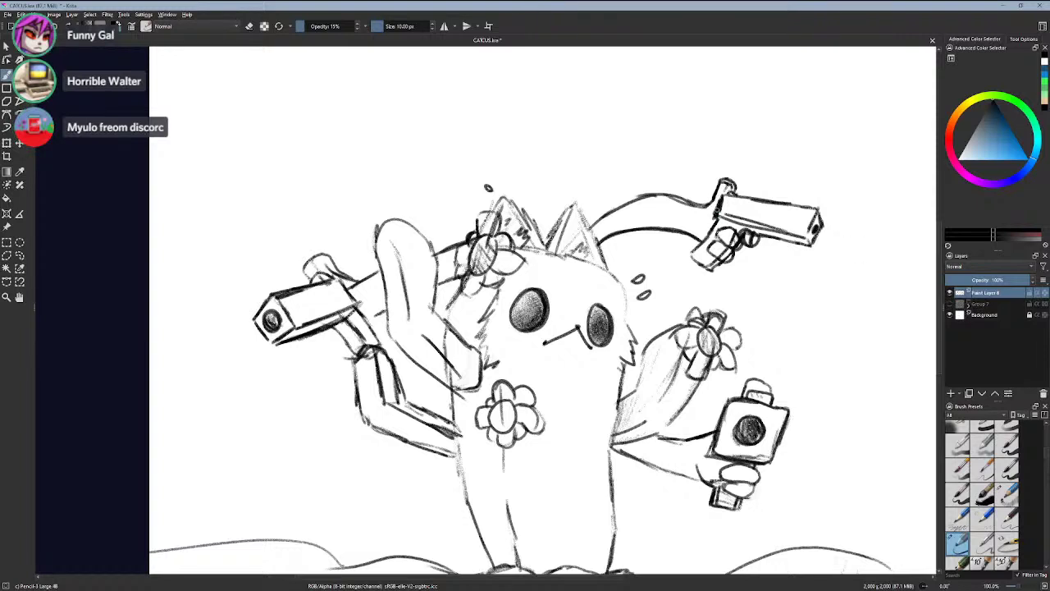
# - Shade a dark tapering strip along the lower edge of the raised pistol's slide
pyautogui.moveTo(724, 218); pyautogui.dragTo(780, 229)
pyautogui.moveTo(722, 214); pyautogui.dragTo(808, 237)
pyautogui.scroll(3, 739, 227)
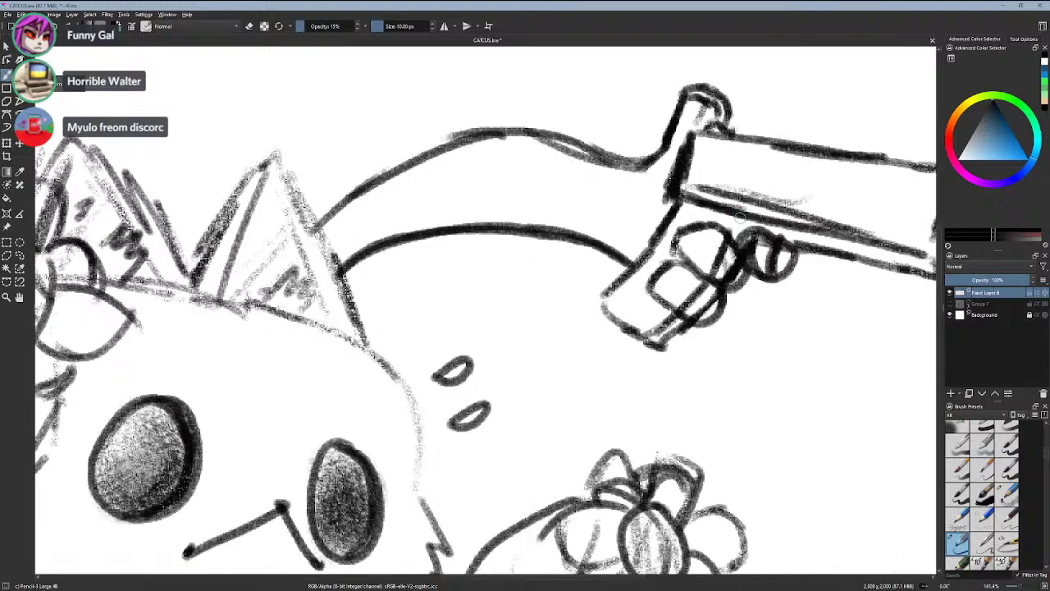
pyautogui.scroll(-2, 702, 211)
pyautogui.moveTo(654, 315)
pyautogui.mouseDown()
pyautogui.moveTo(378, 272)
pyautogui.moveTo(349, 249)
pyautogui.mouseUp()
pyautogui.scroll(1, 349, 249)
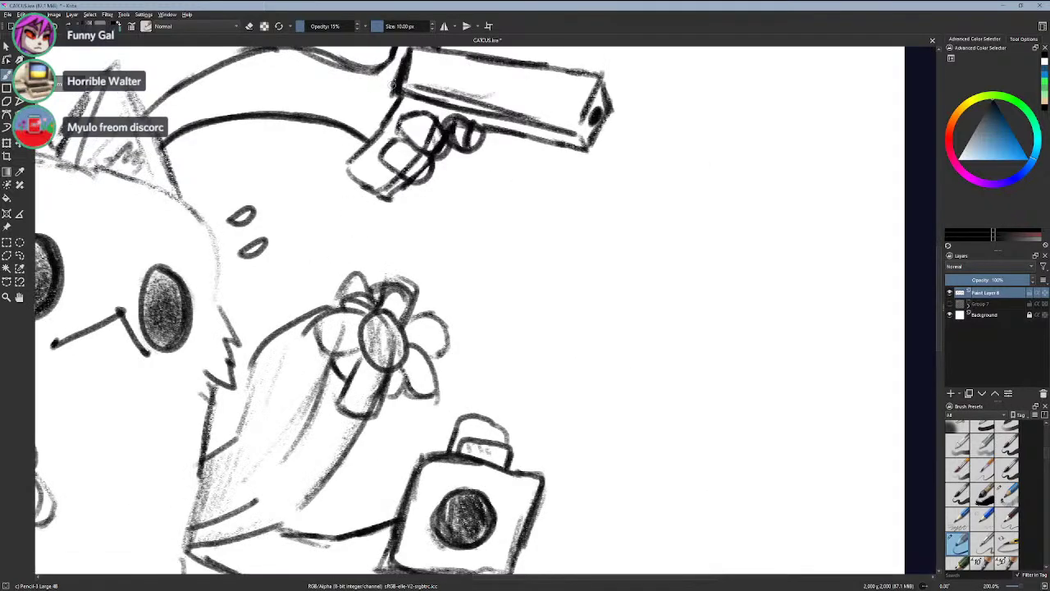
pyautogui.moveTo(410, 87); pyautogui.dragTo(561, 108)
pyautogui.hotkey('ctrl', 'z')
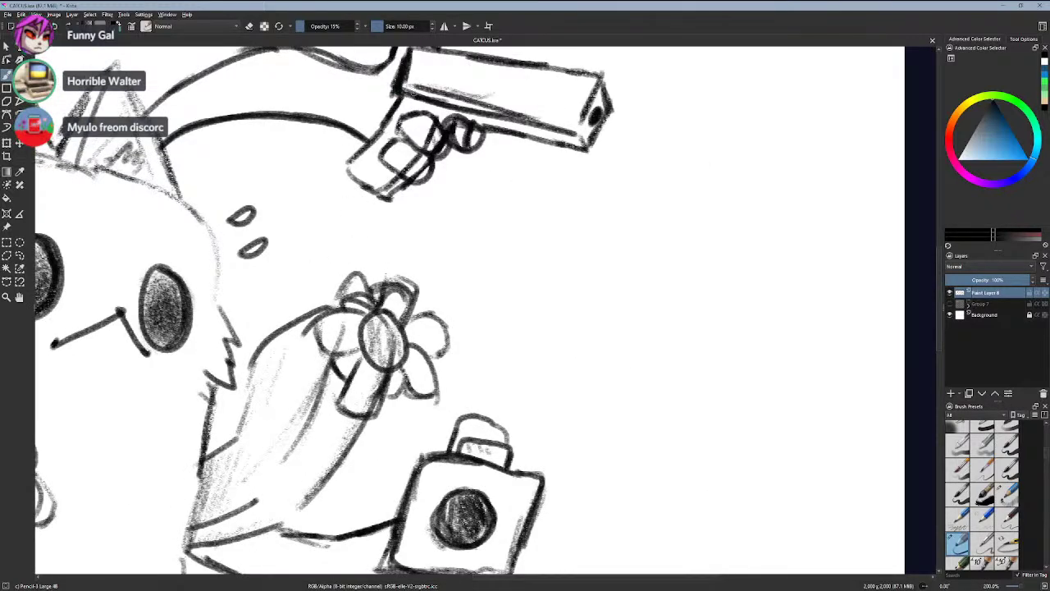
pyautogui.moveTo(404, 87)
pyautogui.mouseDown()
pyautogui.moveTo(489, 95)
pyautogui.moveTo(570, 131)
pyautogui.mouseUp()
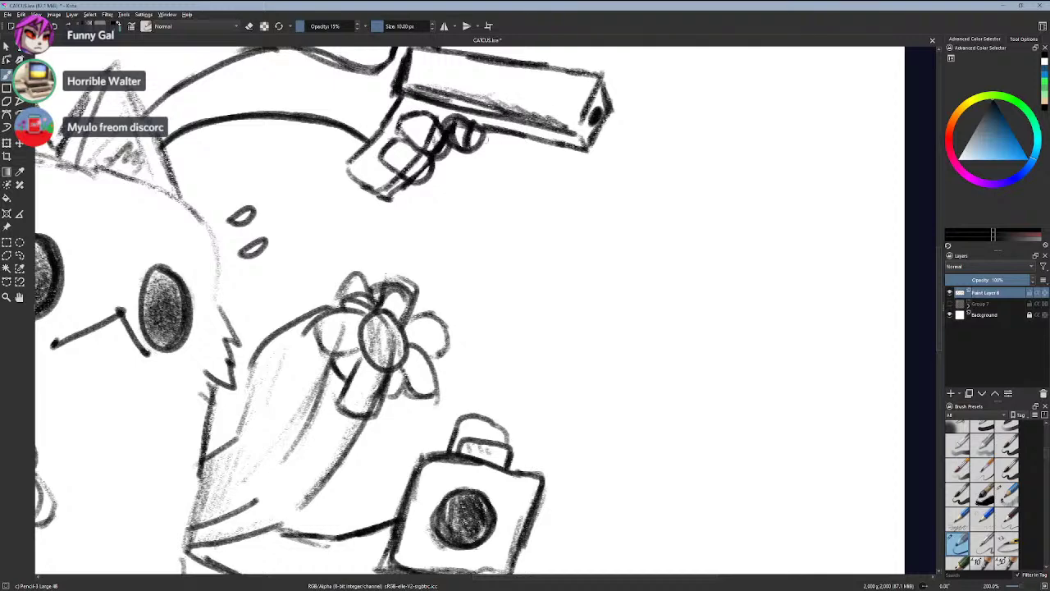
# - Darken the muzzle holes of the forward-facing pistol and the raised pistol on the cat's right side of the drawing
pyautogui.scroll(-3, 456, 345)
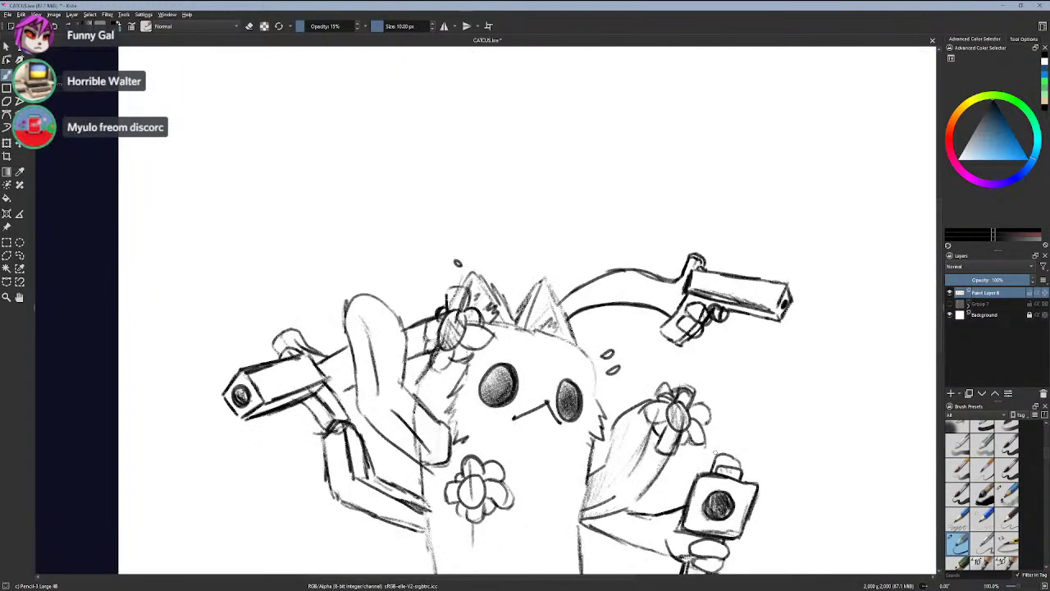
pyautogui.scroll(1, 716, 452)
pyautogui.moveTo(715, 452)
pyautogui.mouseDown()
pyautogui.moveTo(676, 340)
pyautogui.moveTo(768, 367)
pyautogui.mouseUp()
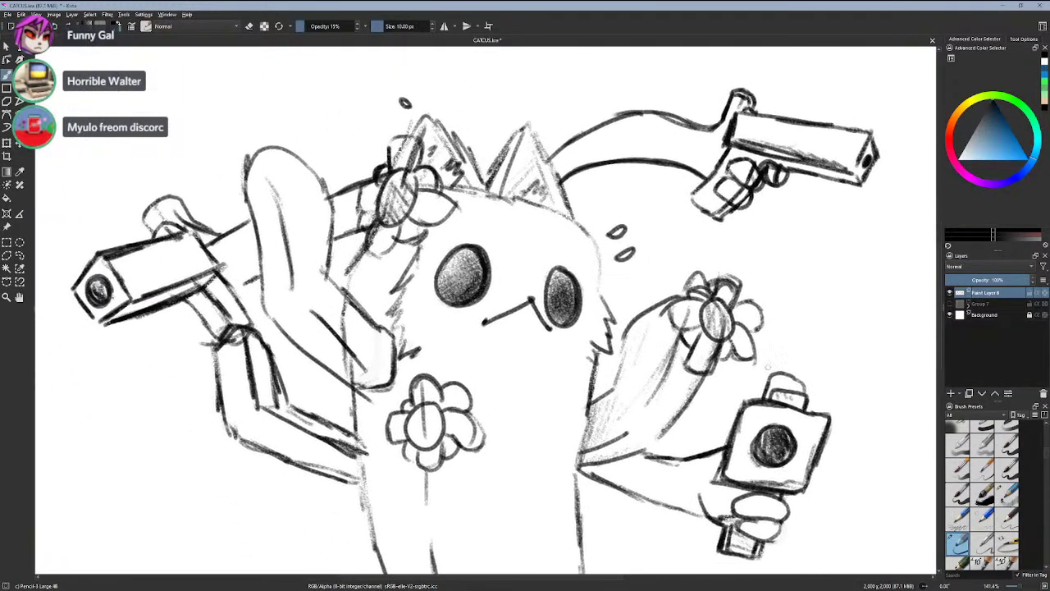
pyautogui.moveTo(767, 427)
pyautogui.mouseDown()
pyautogui.moveTo(792, 430)
pyautogui.moveTo(756, 461)
pyautogui.moveTo(755, 438)
pyautogui.moveTo(796, 450)
pyautogui.moveTo(758, 469)
pyautogui.moveTo(776, 461)
pyautogui.moveTo(754, 443)
pyautogui.moveTo(786, 426)
pyautogui.moveTo(784, 463)
pyautogui.moveTo(776, 427)
pyautogui.moveTo(782, 460)
pyautogui.moveTo(763, 433)
pyautogui.moveTo(789, 434)
pyautogui.moveTo(778, 457)
pyautogui.moveTo(732, 443)
pyautogui.mouseUp()
pyautogui.hotkey('ctrl', 'z')
pyautogui.hotkey('ctrl', 'z')
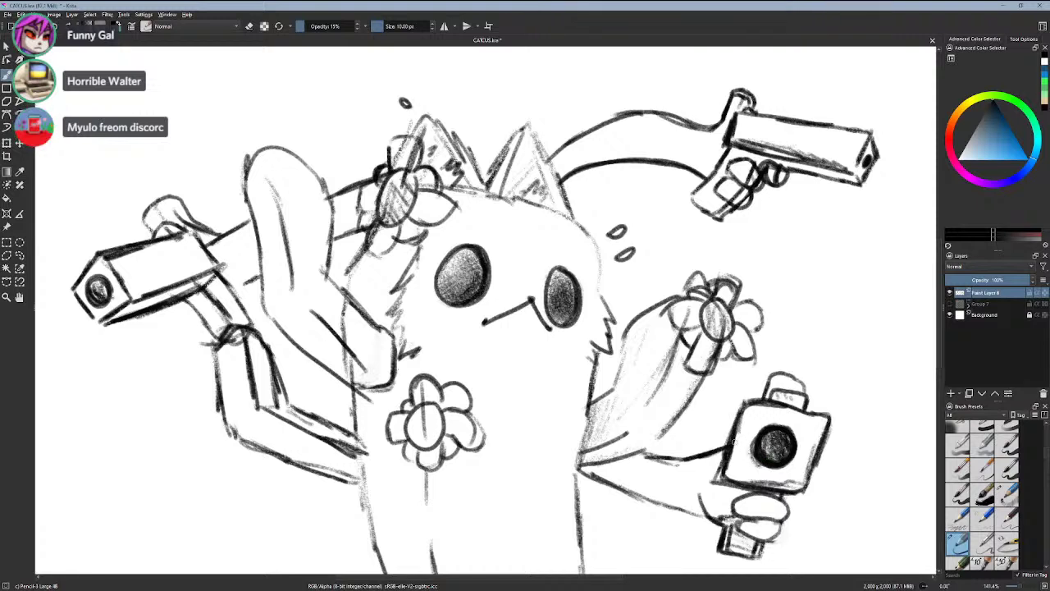
pyautogui.moveTo(866, 157); pyautogui.dragTo(871, 164)
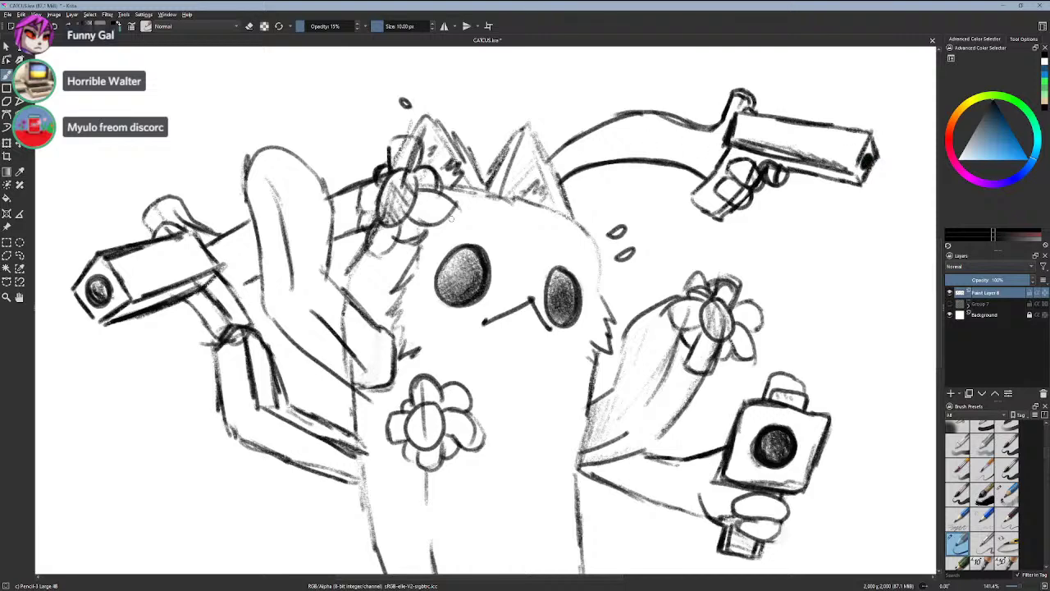
pyautogui.scroll(-2, 422, 187)
pyautogui.moveTo(422, 187); pyautogui.dragTo(583, 229)
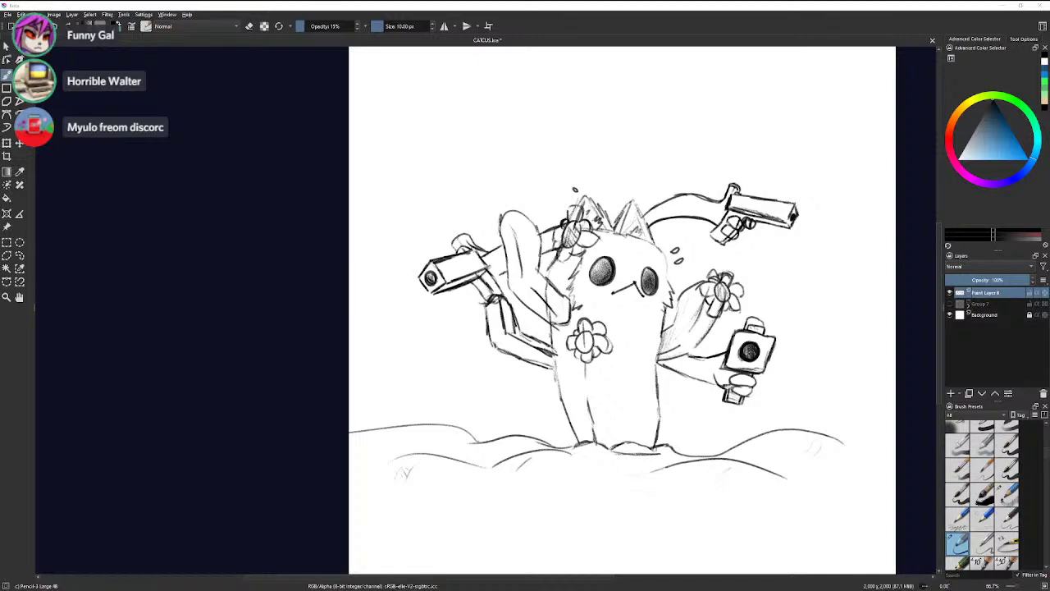
# - Switch to the browser to view the memes.jpg image, and close the Steam and browser windows
pyautogui.moveTo(1, 107); pyautogui.dragTo(525, 2)
pyautogui.scroll(-2, 597, 309)
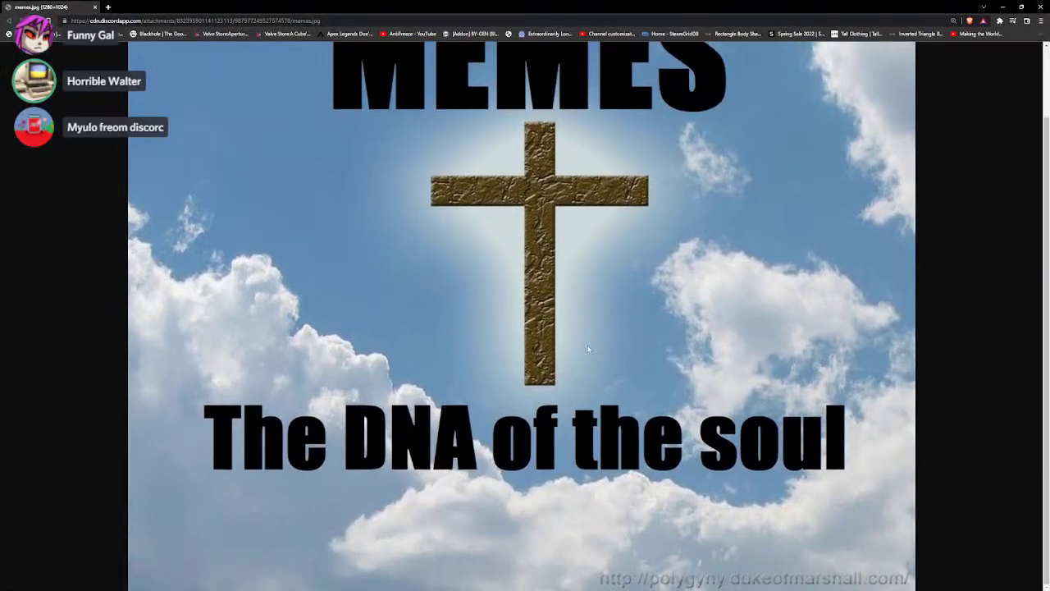
pyautogui.scroll(-4, 588, 347)
pyautogui.scroll(1, 583, 343)
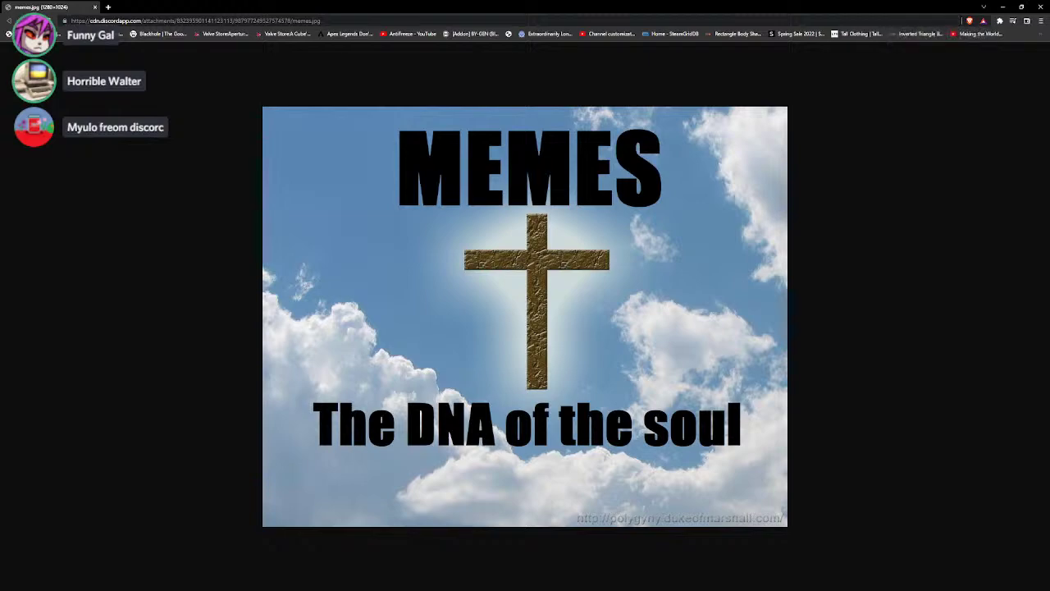
pyautogui.hotkey('alt', 'Tab')
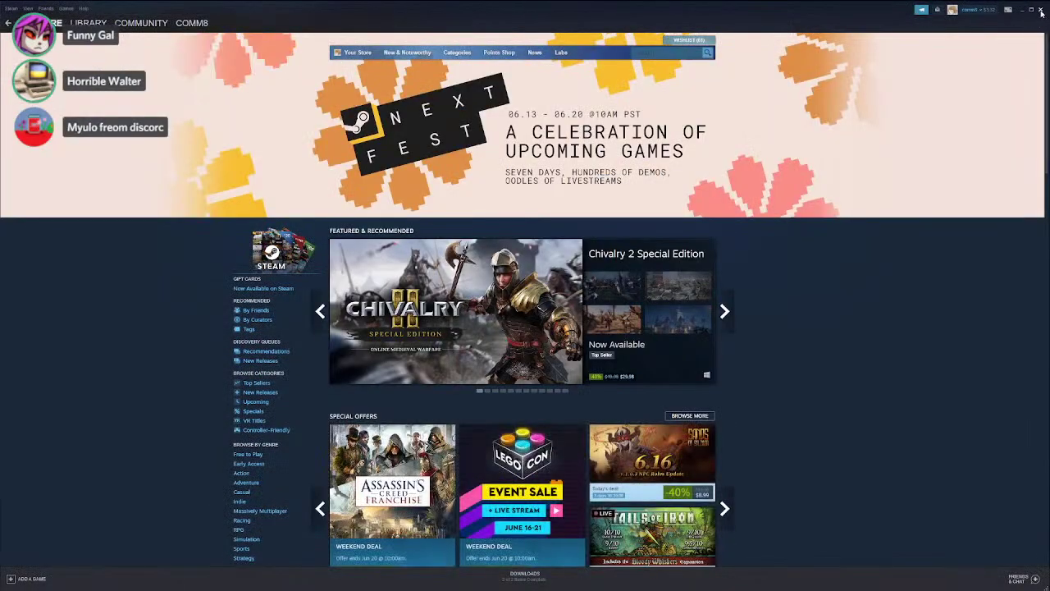
pyautogui.click(1041, 6)
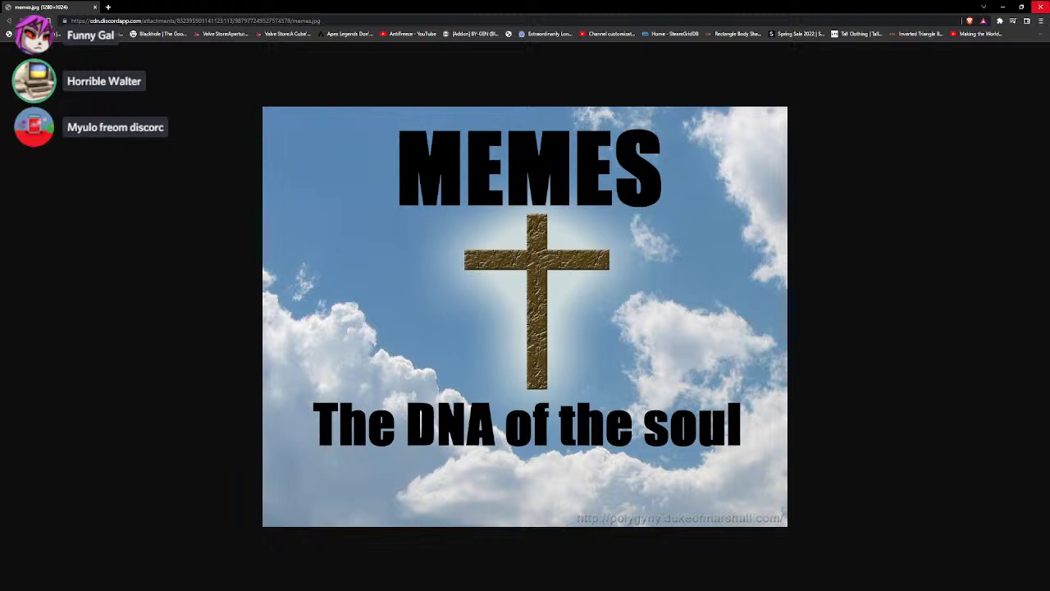
pyautogui.click(1040, 7)
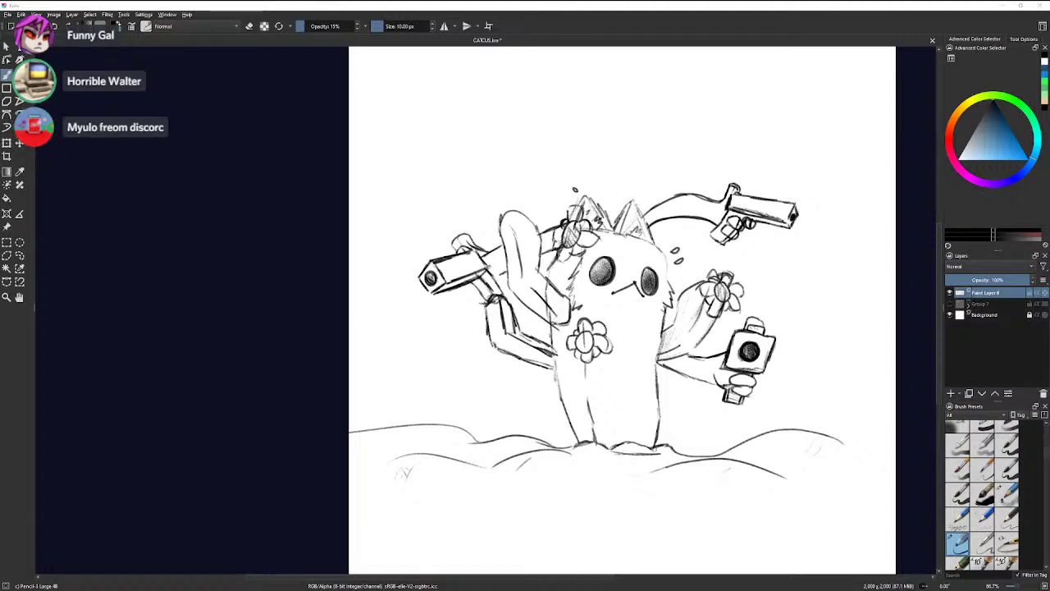
# - Switch to the Discord call to look at the shared screen, and return to the drawing in Krita
pyautogui.hotkey('alt', 'Tab')
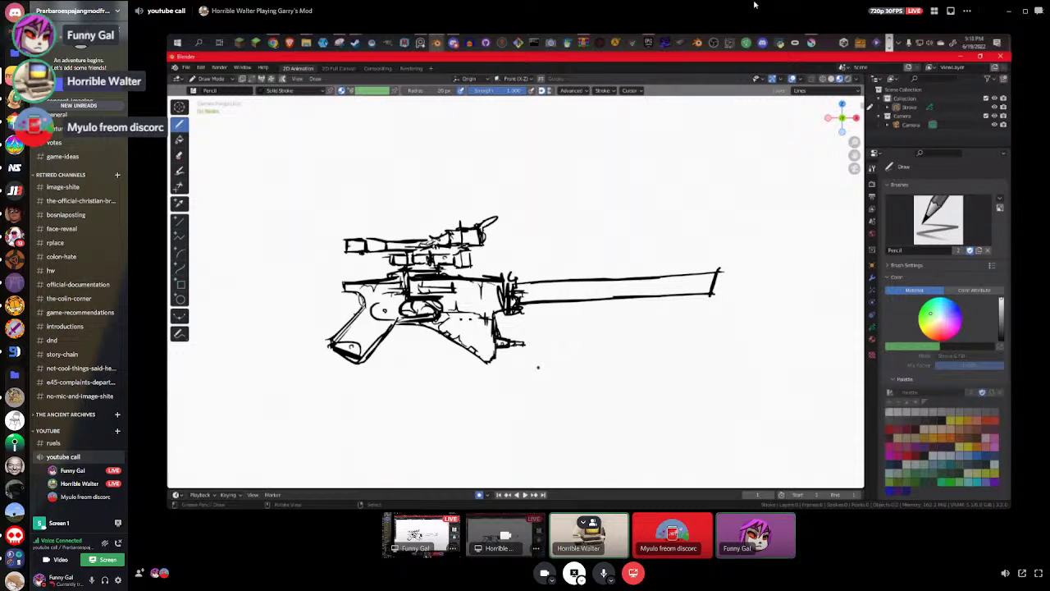
pyautogui.doubleClick(709, 17)
pyautogui.moveTo(709, 17); pyautogui.dragTo(2, 92)
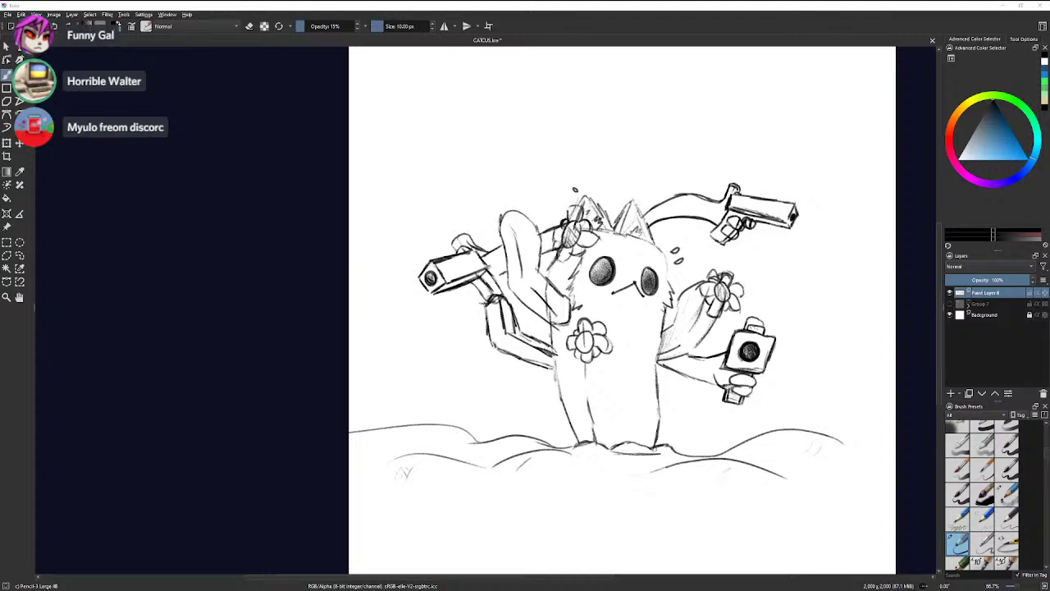
# - Draw curled fingers wrapped around the grip of the left pistol, beneath its slide
pyautogui.moveTo(407, 440); pyautogui.dragTo(361, 434)
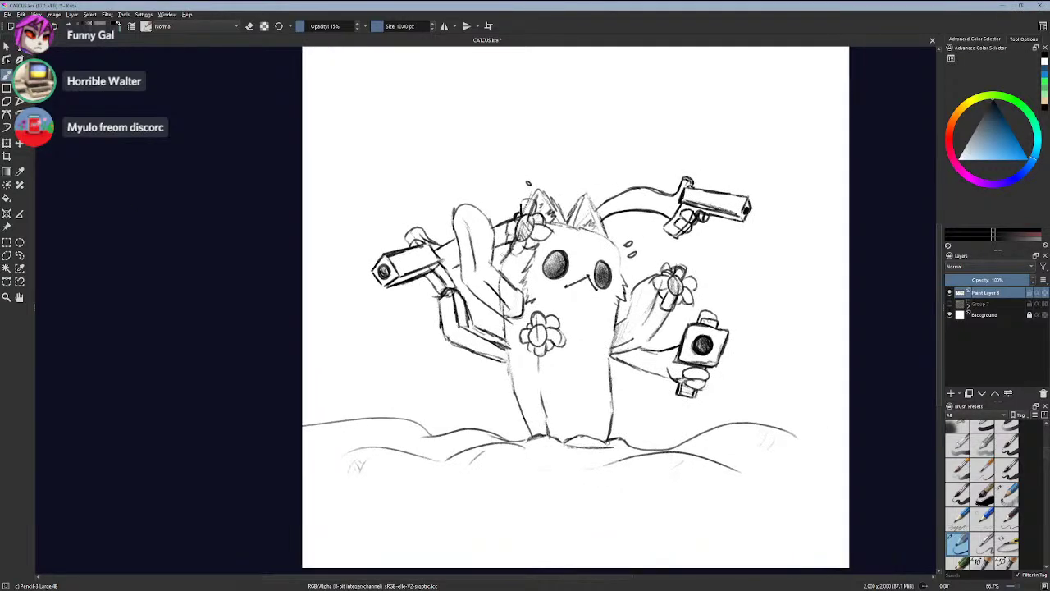
pyautogui.scroll(1, 507, 253)
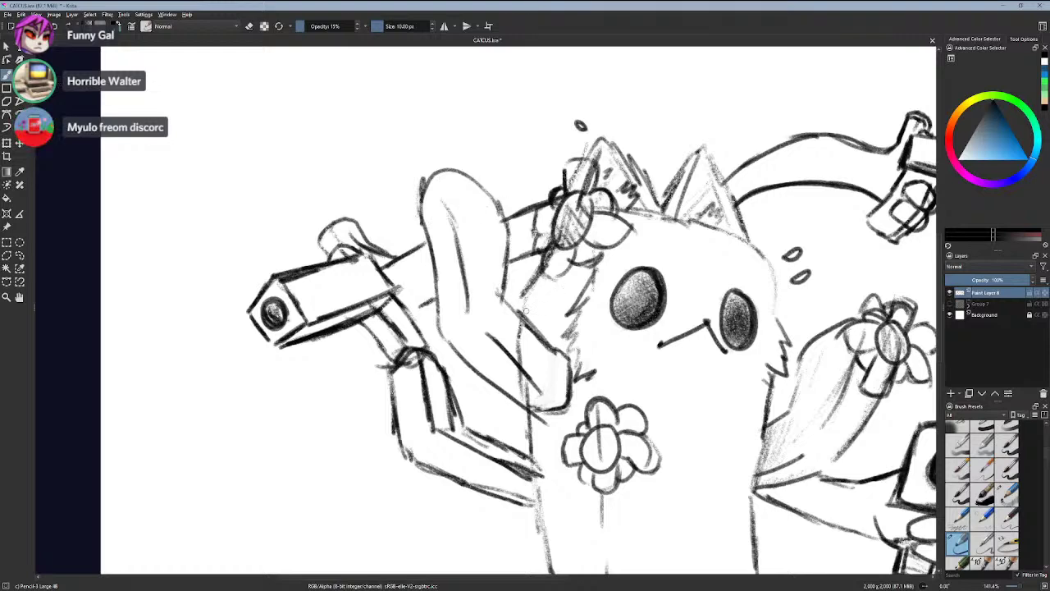
pyautogui.scroll(-1, 509, 343)
pyautogui.moveTo(536, 355); pyautogui.dragTo(529, 311)
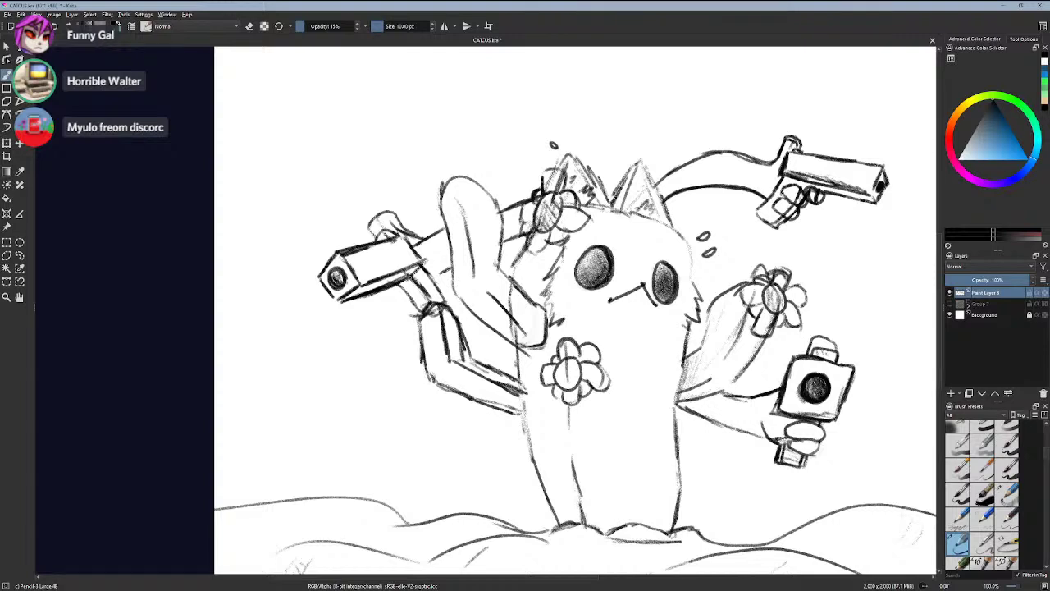
pyautogui.press('+')
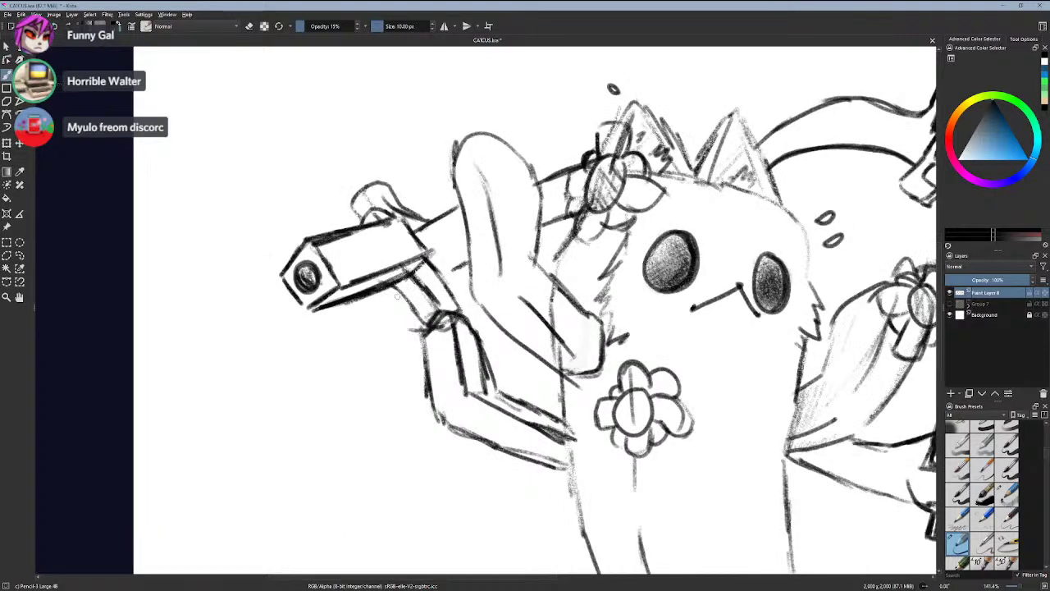
pyautogui.press('+')
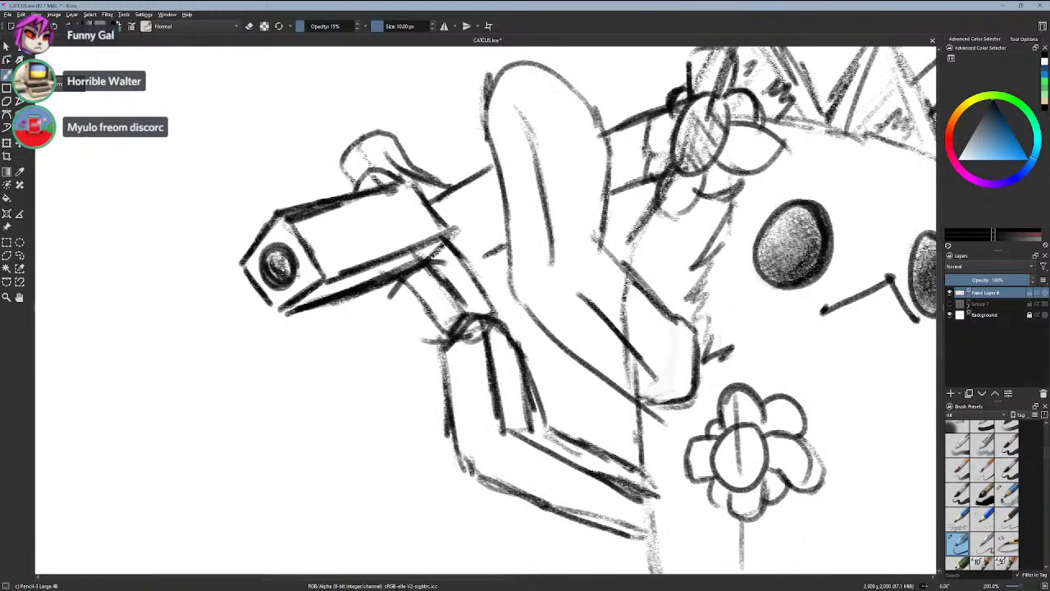
pyautogui.moveTo(414, 281)
pyautogui.mouseDown()
pyautogui.moveTo(437, 253)
pyautogui.moveTo(451, 285)
pyautogui.moveTo(437, 273)
pyautogui.moveTo(402, 293)
pyautogui.moveTo(485, 271)
pyautogui.mouseUp()
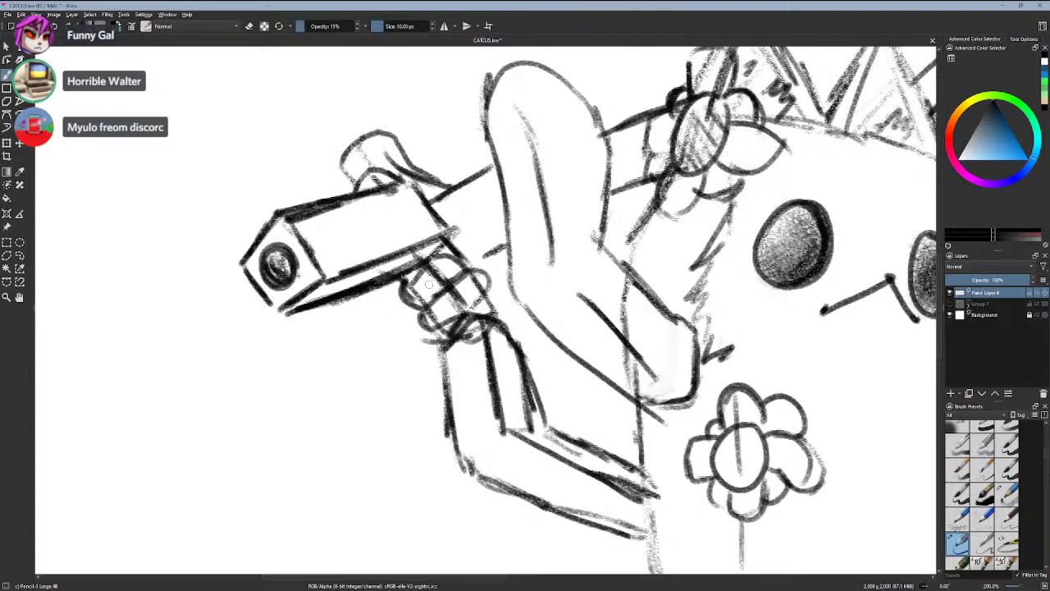
pyautogui.moveTo(454, 326)
pyautogui.mouseDown()
pyautogui.moveTo(480, 308)
pyautogui.moveTo(500, 320)
pyautogui.moveTo(476, 330)
pyautogui.mouseUp()
pyautogui.moveTo(437, 334); pyautogui.dragTo(441, 349)
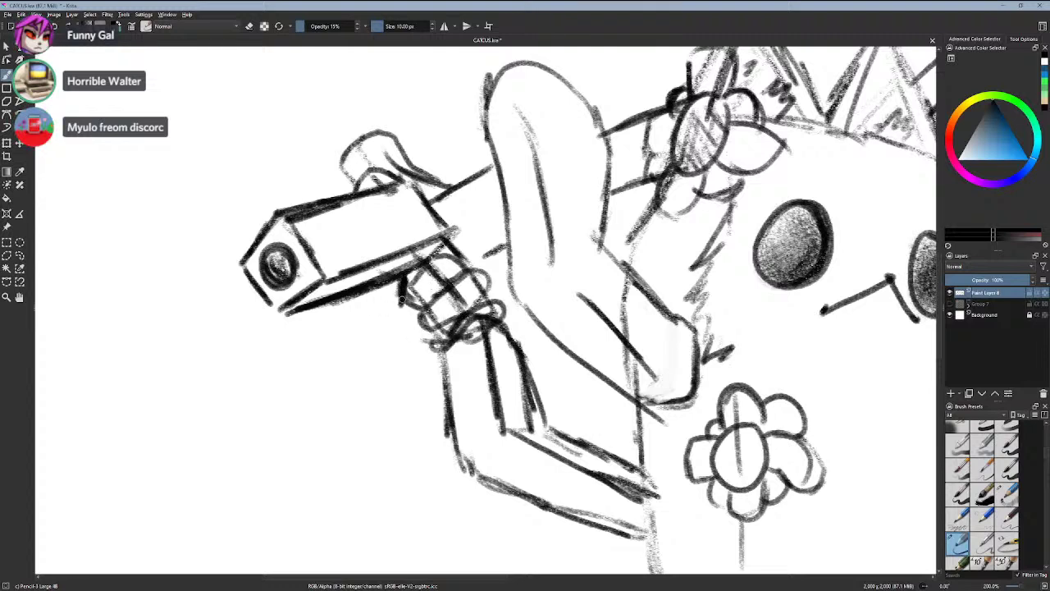
pyautogui.moveTo(445, 250)
pyautogui.mouseDown()
pyautogui.moveTo(432, 277)
pyautogui.moveTo(344, 340)
pyautogui.moveTo(265, 324)
pyautogui.mouseUp()
pyautogui.hotkey('ctrl', 'z')
pyautogui.scroll(-2, 421, 266)
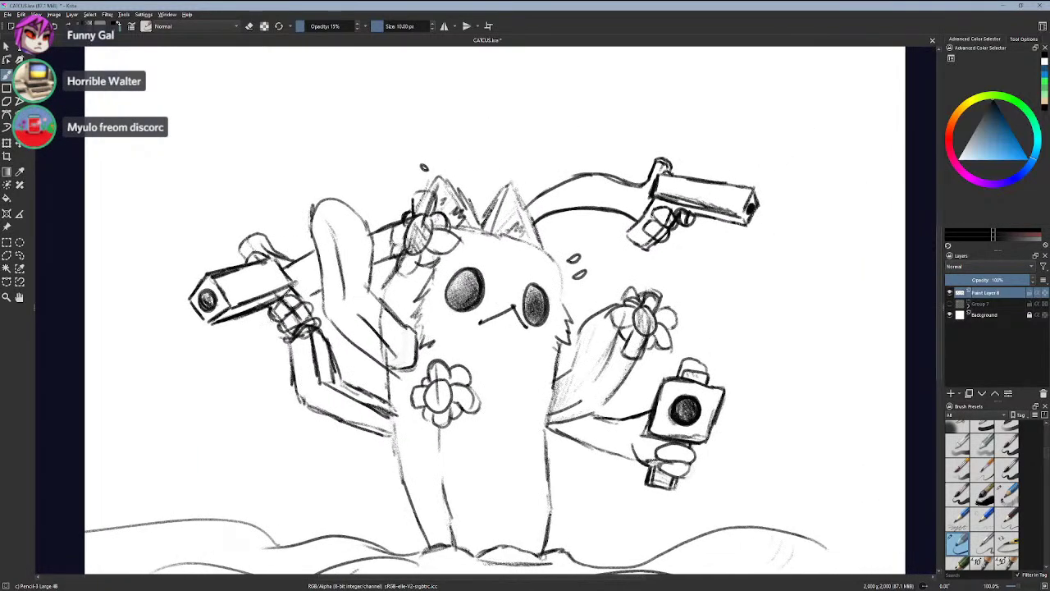
pyautogui.press('2')
pyautogui.press('1')
pyautogui.press('2')
pyautogui.press('1')
pyautogui.press('2')
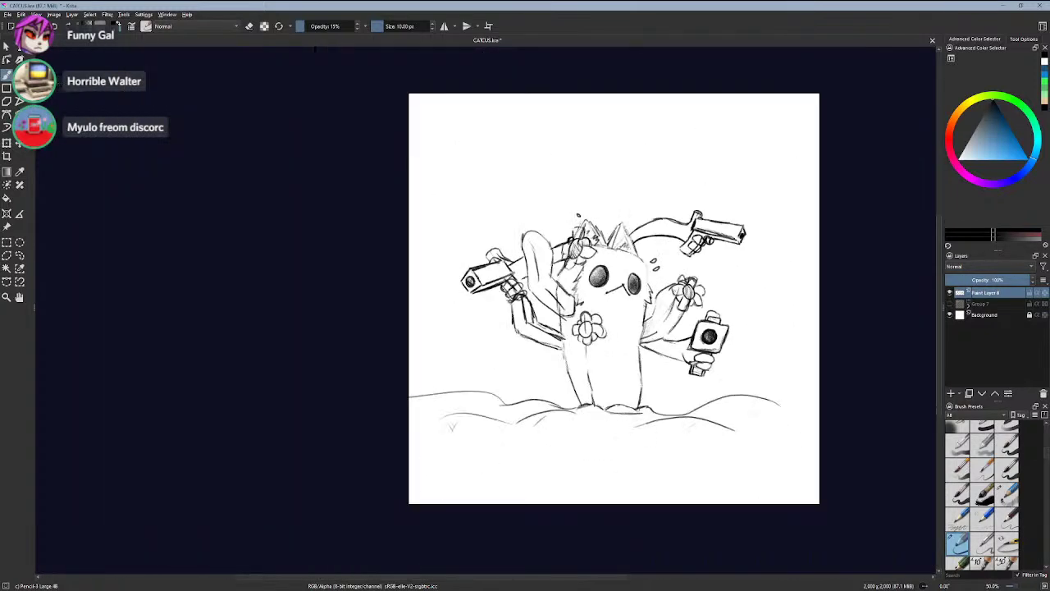
# - Draw short arched eyebrows sloping outward above the cat's two eyes
pyautogui.scroll(4, 591, 283)
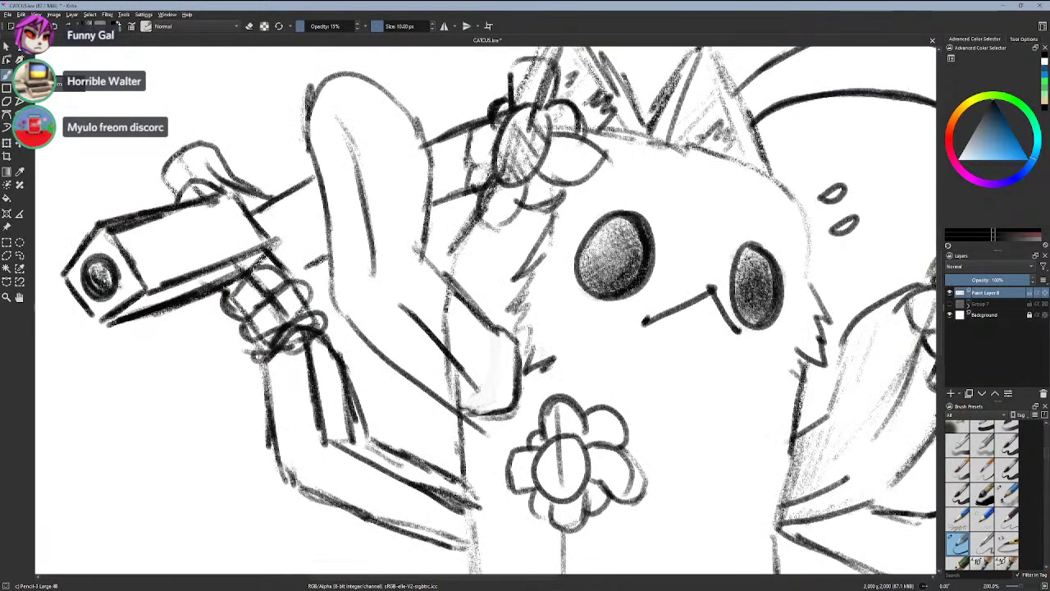
pyautogui.moveTo(652, 177); pyautogui.dragTo(698, 193)
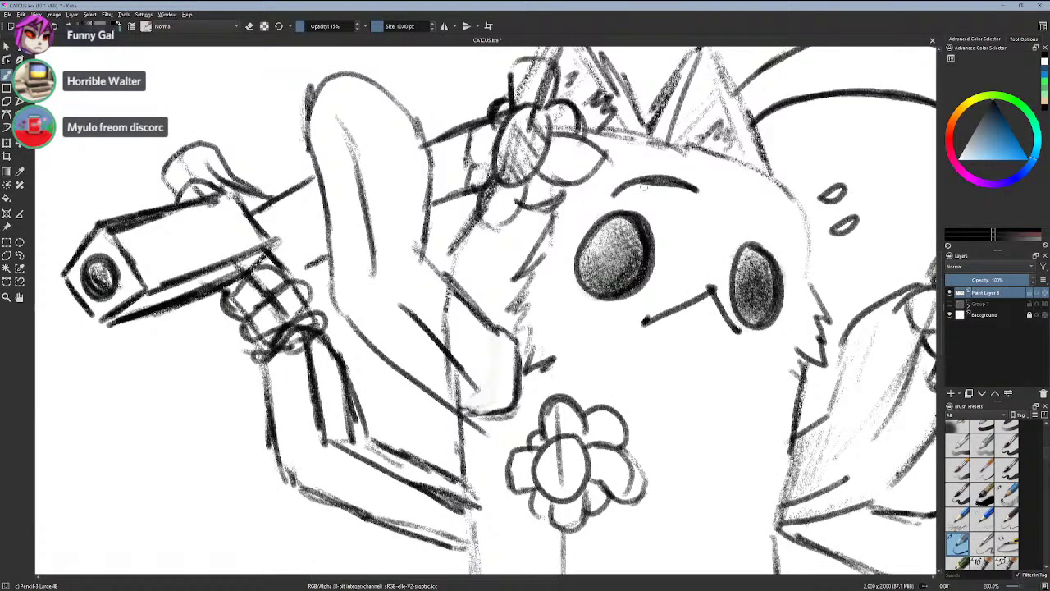
pyautogui.hotkey('ctrl', 'z')
pyautogui.moveTo(618, 186); pyautogui.dragTo(673, 204)
pyautogui.moveTo(747, 215); pyautogui.dragTo(815, 253)
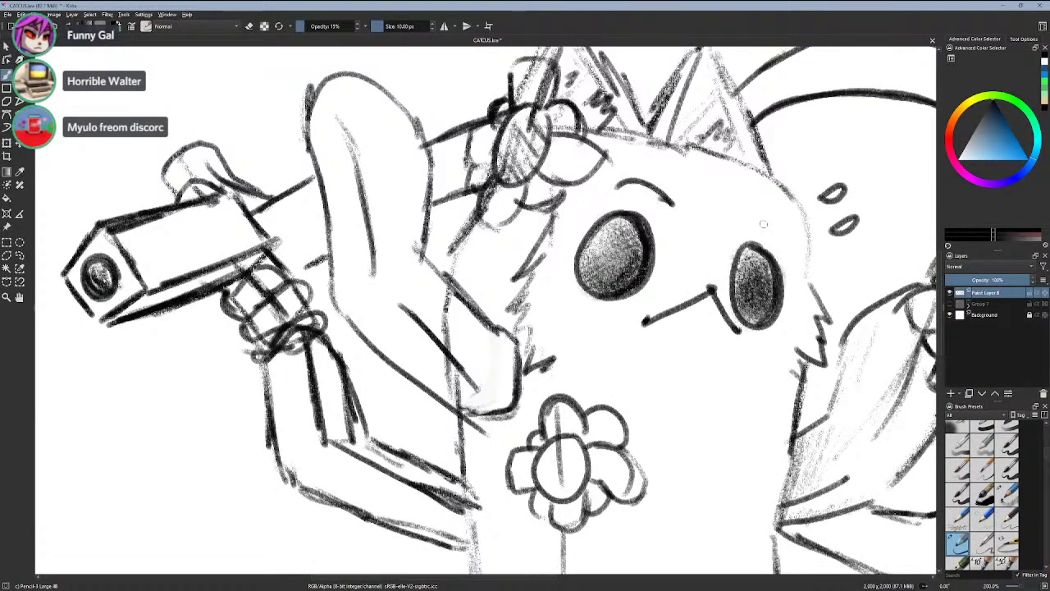
pyautogui.scroll(-4, 736, 253)
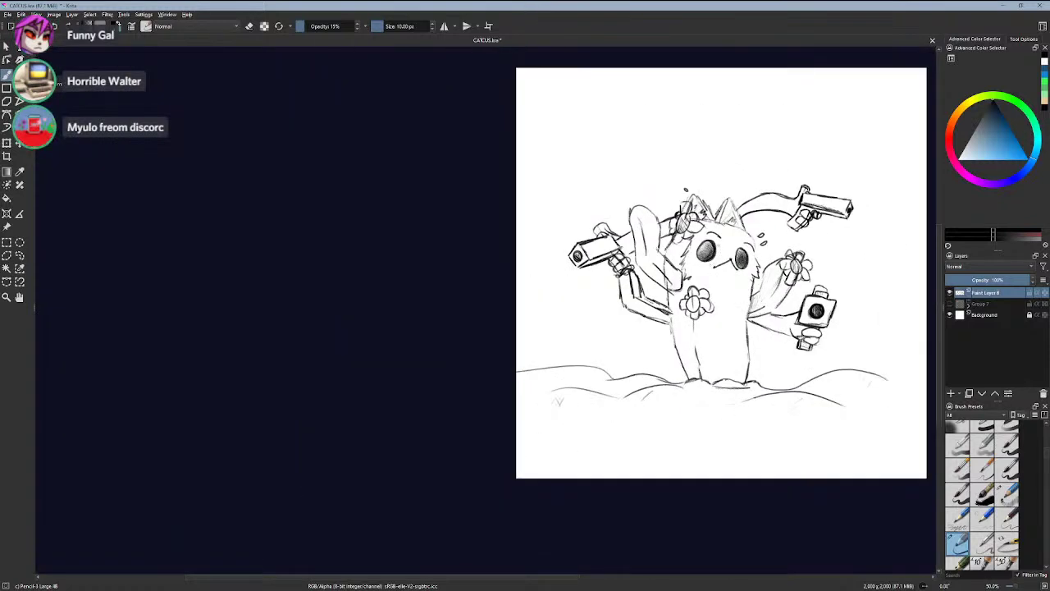
# - Undo the arched eyebrow strokes above the cat's two eyes
pyautogui.scroll(1, 706, 240)
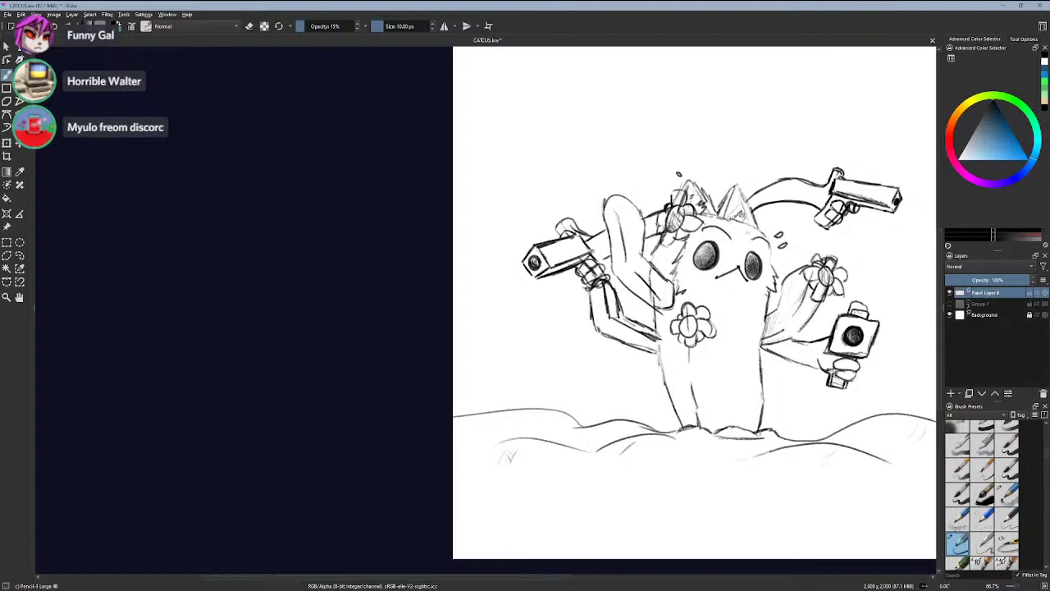
pyautogui.scroll(2, 709, 258)
pyautogui.hotkey('ctrl', 'z')
pyautogui.hotkey('ctrl', 'z')
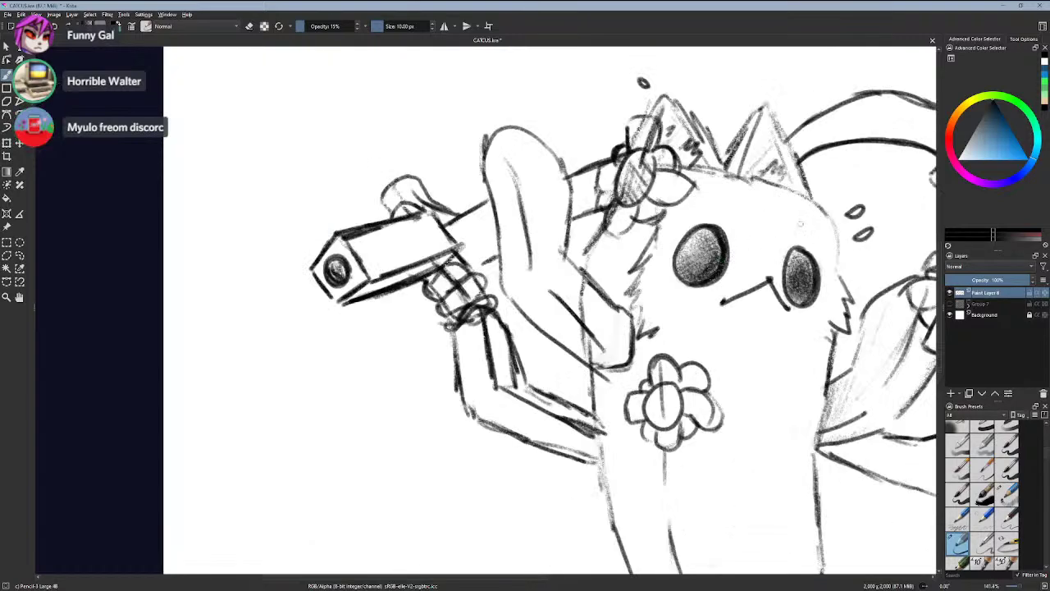
# - Try to redraw the eyebrows as short curved strokes above the cat's two eyes
pyautogui.moveTo(798, 222); pyautogui.dragTo(833, 248)
pyautogui.moveTo(742, 219); pyautogui.dragTo(746, 227)
pyautogui.hotkey('ctrl', 'z')
pyautogui.moveTo(691, 205); pyautogui.dragTo(736, 215)
pyautogui.hotkey('ctrl', 'z')
pyautogui.scroll(-2, 701, 255)
pyautogui.scroll(2, 697, 247)
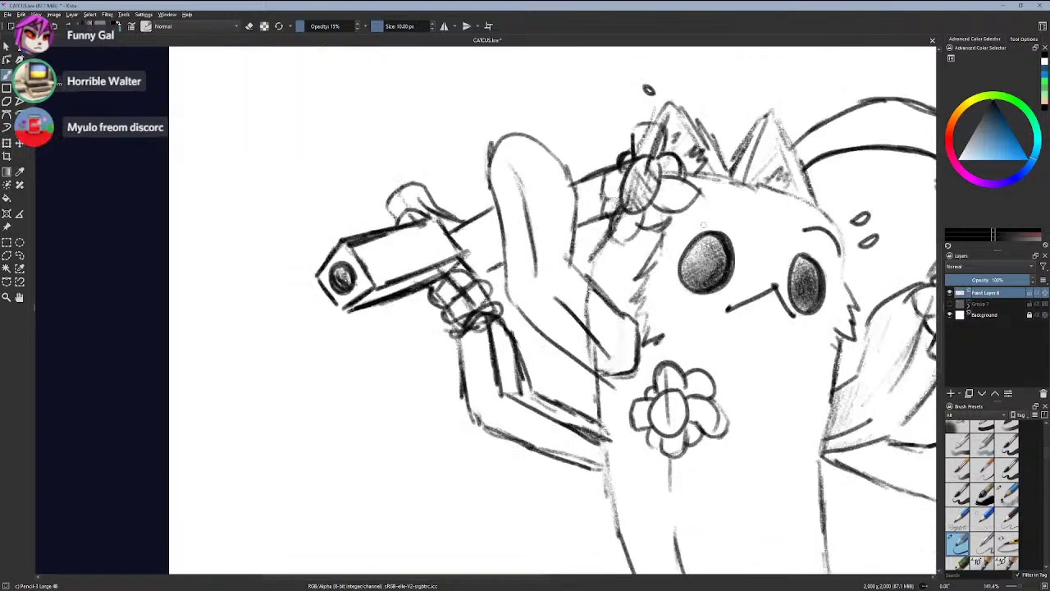
pyautogui.hotkey('ctrl', 'z')
pyautogui.moveTo(691, 215)
pyautogui.mouseDown()
pyautogui.moveTo(719, 207)
pyautogui.moveTo(745, 226)
pyautogui.mouseUp()
pyautogui.scroll(-2, 721, 262)
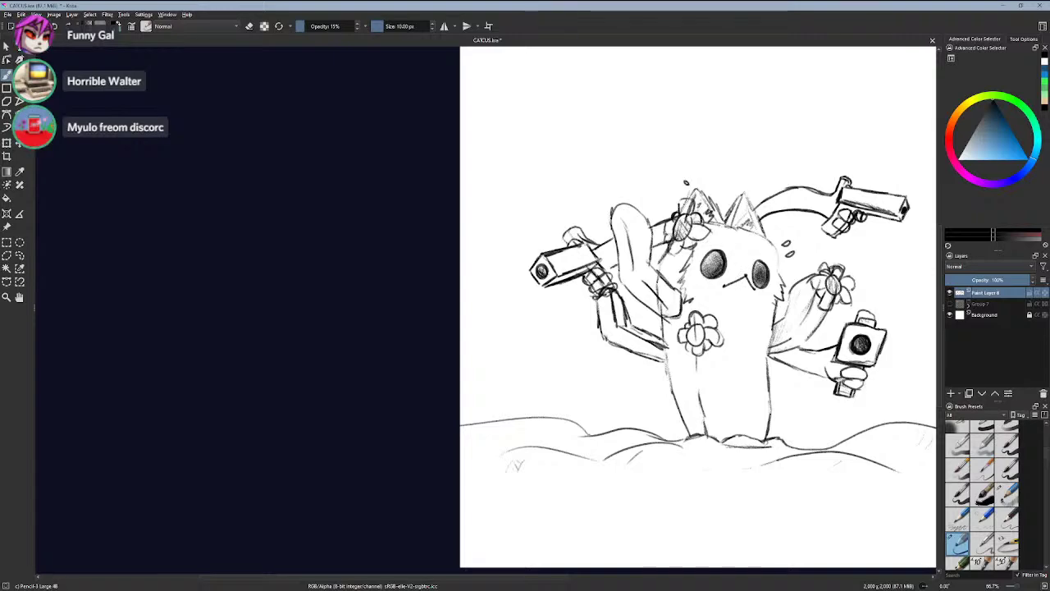
pyautogui.scroll(2, 733, 268)
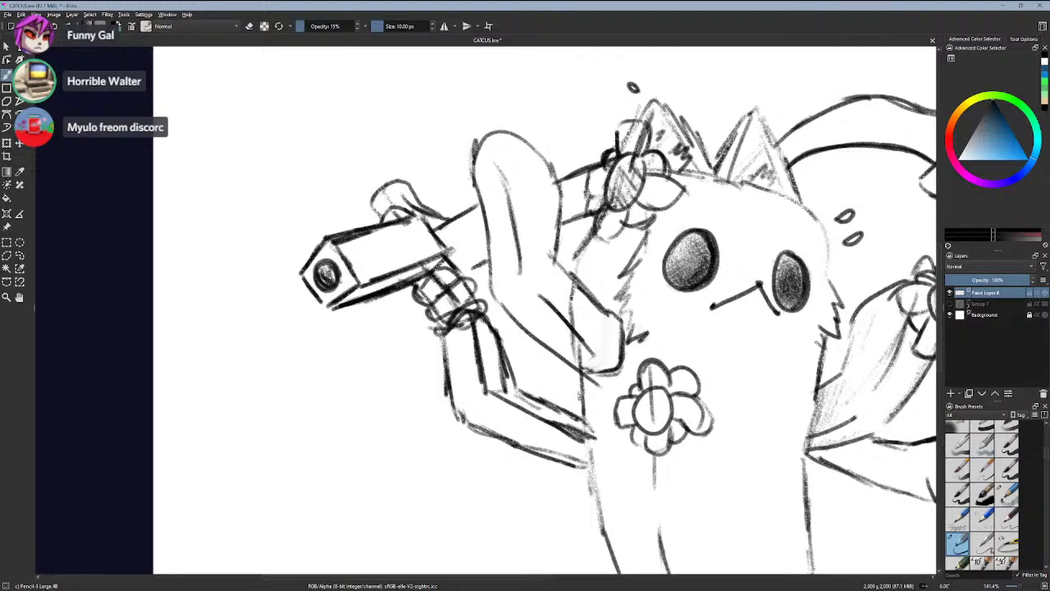
# - Switch to the Discord call to look at the shared rifle drawing, and return to the cactus cat in Krita
pyautogui.hotkey('alt', 'Tab')
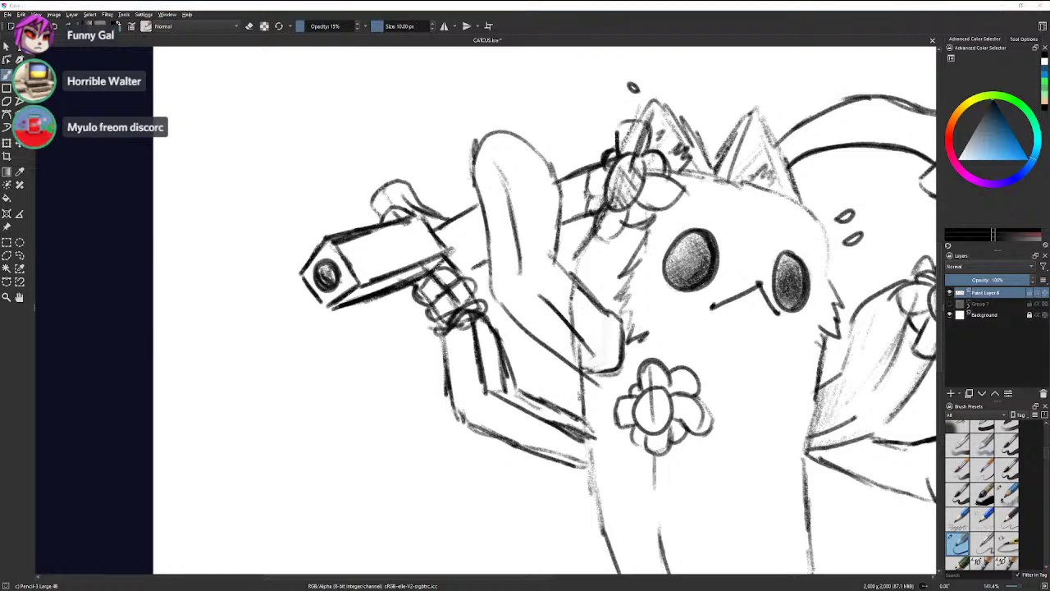
pyautogui.moveTo(0, 34); pyautogui.dragTo(345, 1)
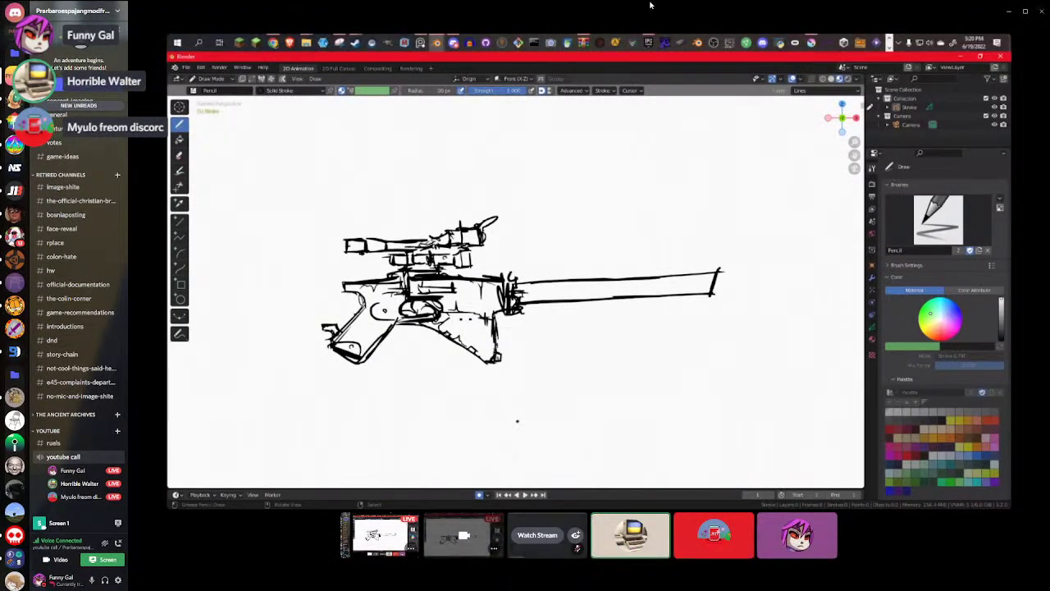
pyautogui.moveTo(649, 4); pyautogui.dragTo(652, 0)
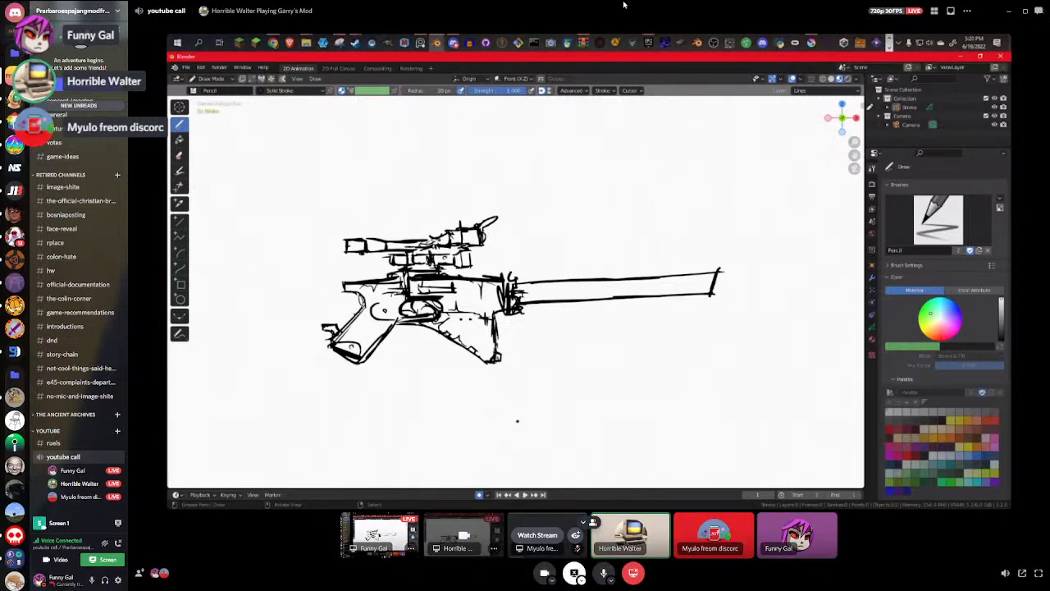
pyautogui.moveTo(621, 7); pyautogui.dragTo(0, 80)
pyautogui.scroll(-1, 199, 217)
pyautogui.moveTo(433, 242); pyautogui.dragTo(430, 191)
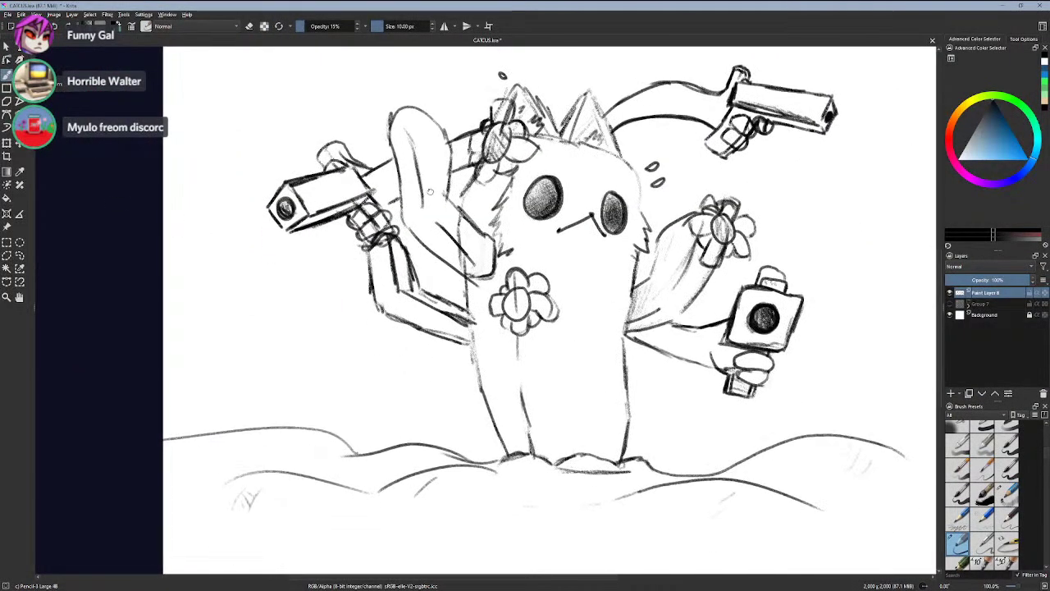
pyautogui.scroll(1, 429, 192)
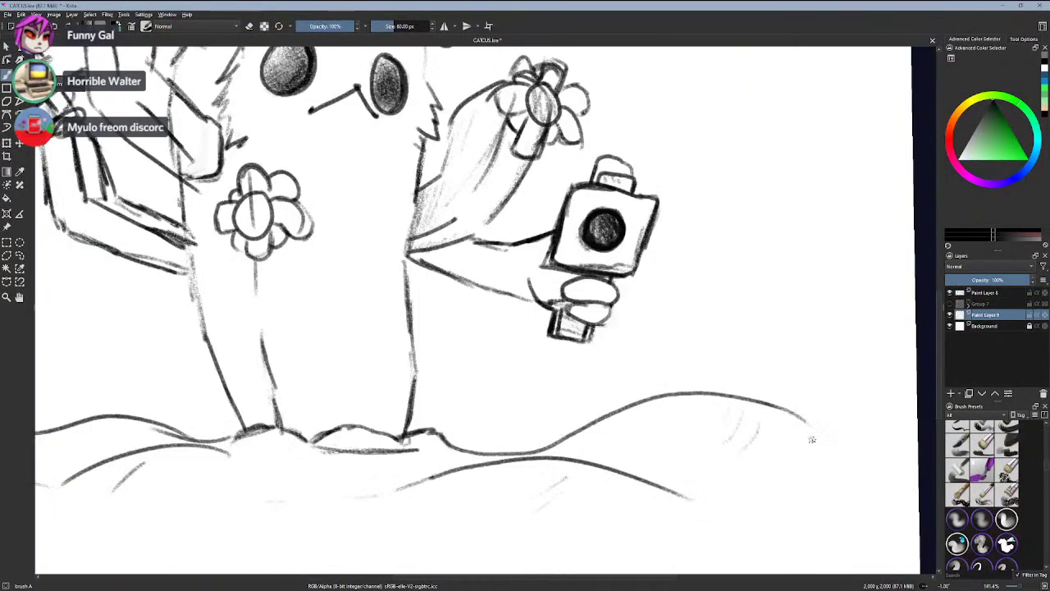
pyautogui.scroll(-1, 811, 439)
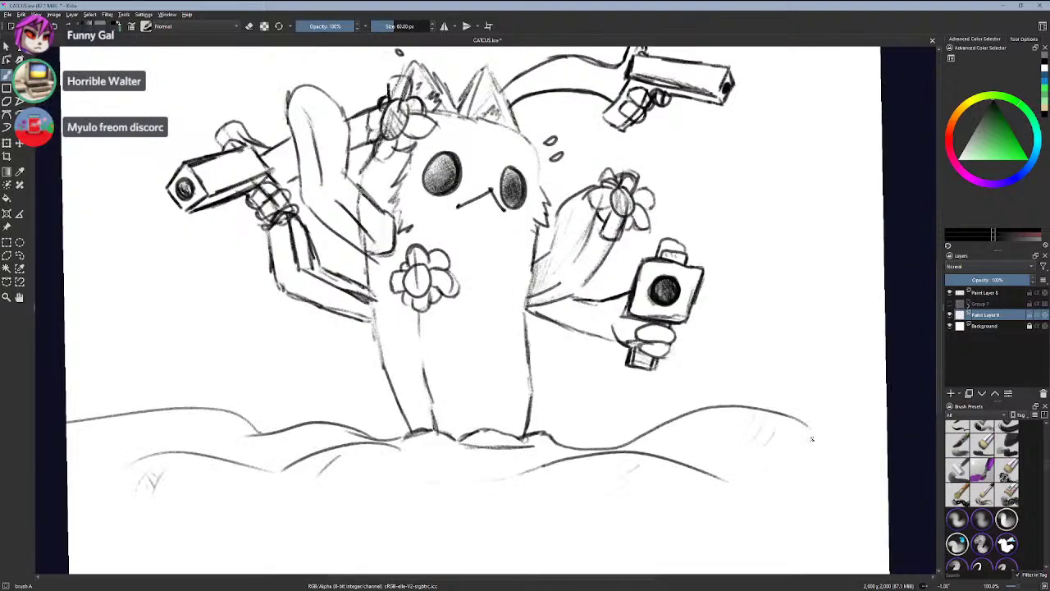
pyautogui.scroll(-2, 811, 439)
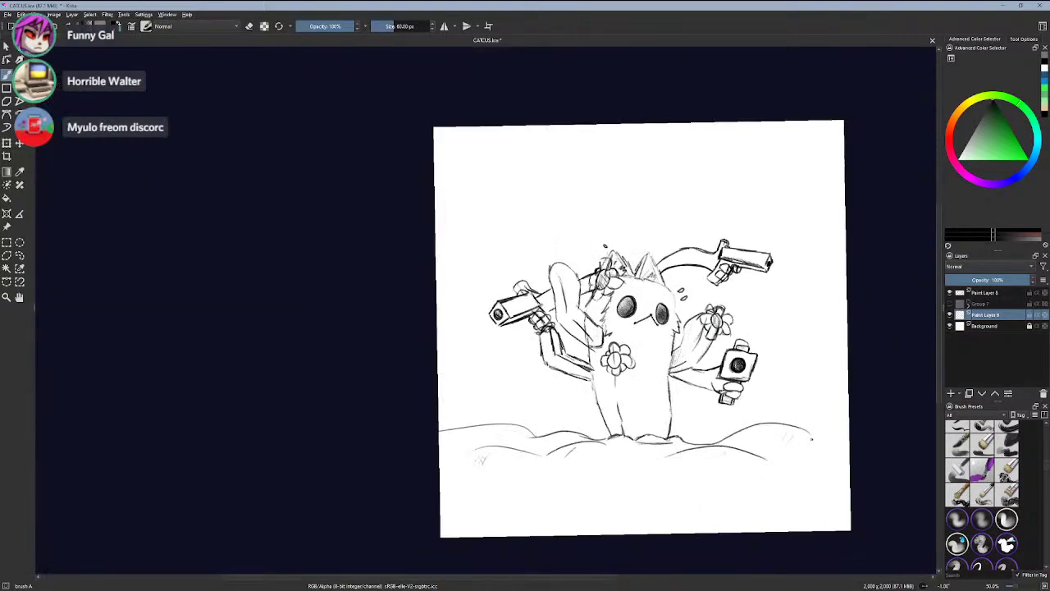
pyautogui.scroll(1, 811, 439)
pyautogui.scroll(-1, 812, 439)
pyautogui.scroll(2, 811, 439)
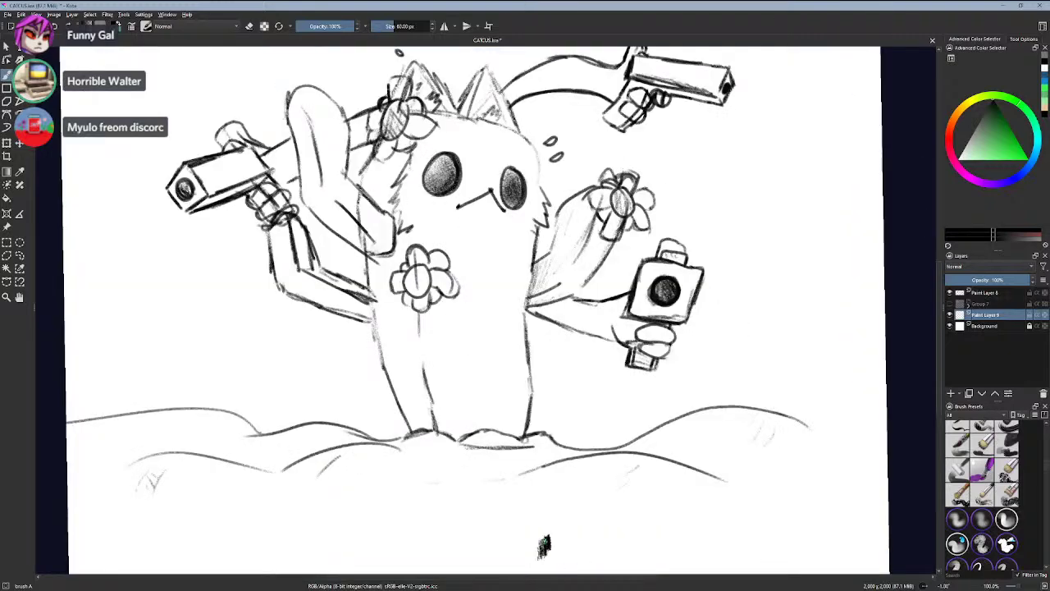
pyautogui.scroll(-2, 543, 546)
pyautogui.scroll(1, 543, 545)
pyautogui.scroll(-1, 543, 546)
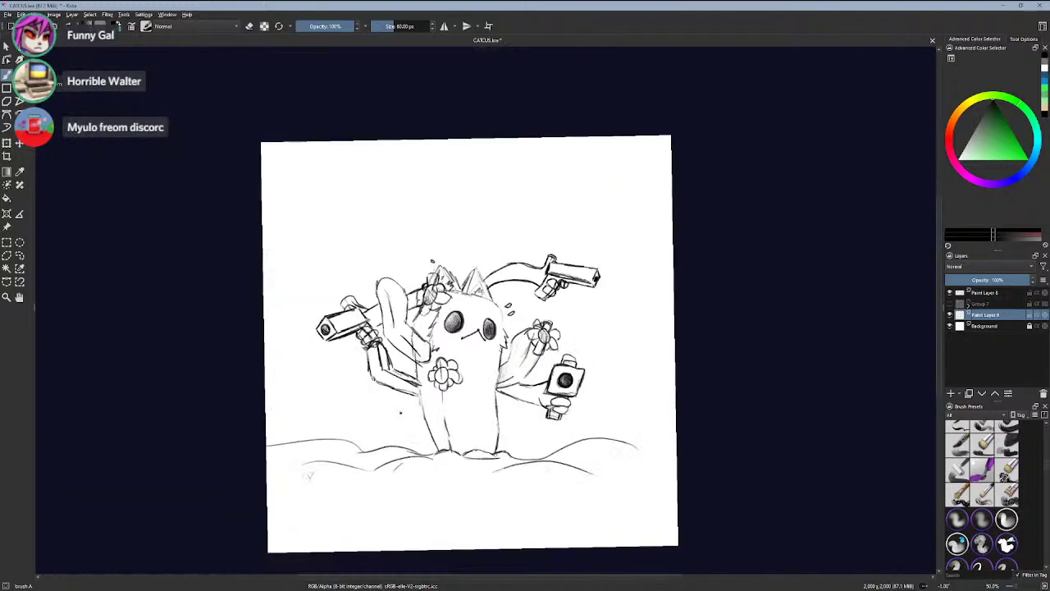
pyautogui.scroll(-1, 400, 412)
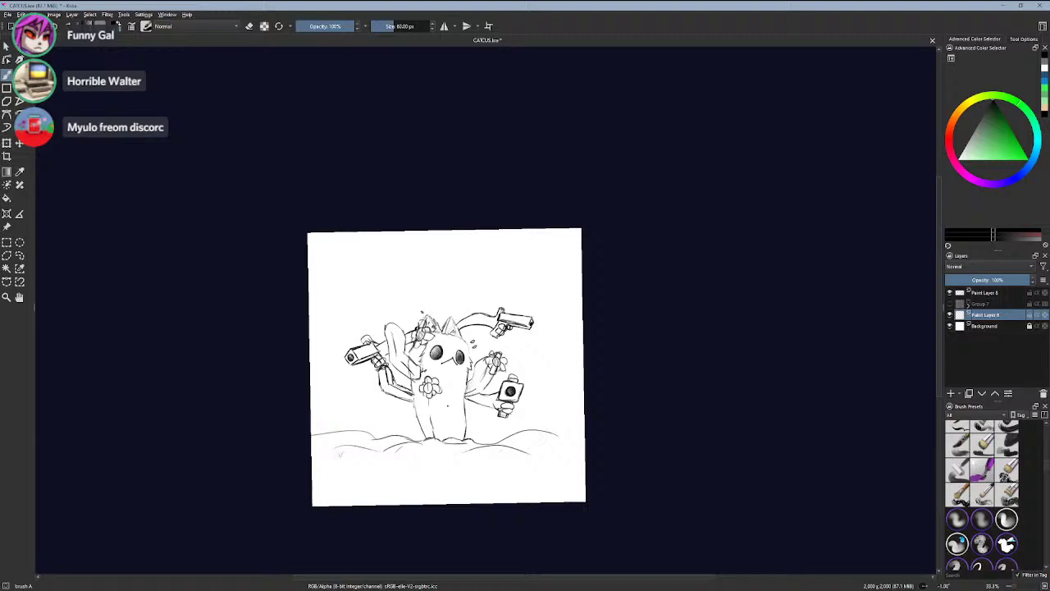
pyautogui.scroll(1, 402, 407)
pyautogui.scroll(-1, 472, 407)
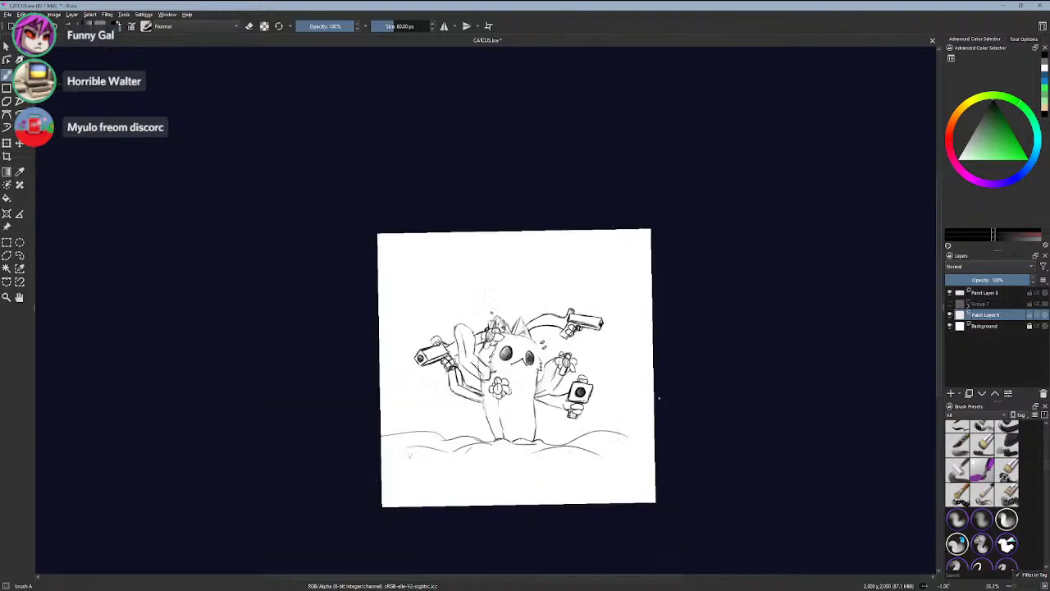
pyautogui.scroll(2, 471, 407)
pyautogui.scroll(1, 574, 329)
pyautogui.scroll(-1, 794, 201)
pyautogui.scroll(3, 794, 201)
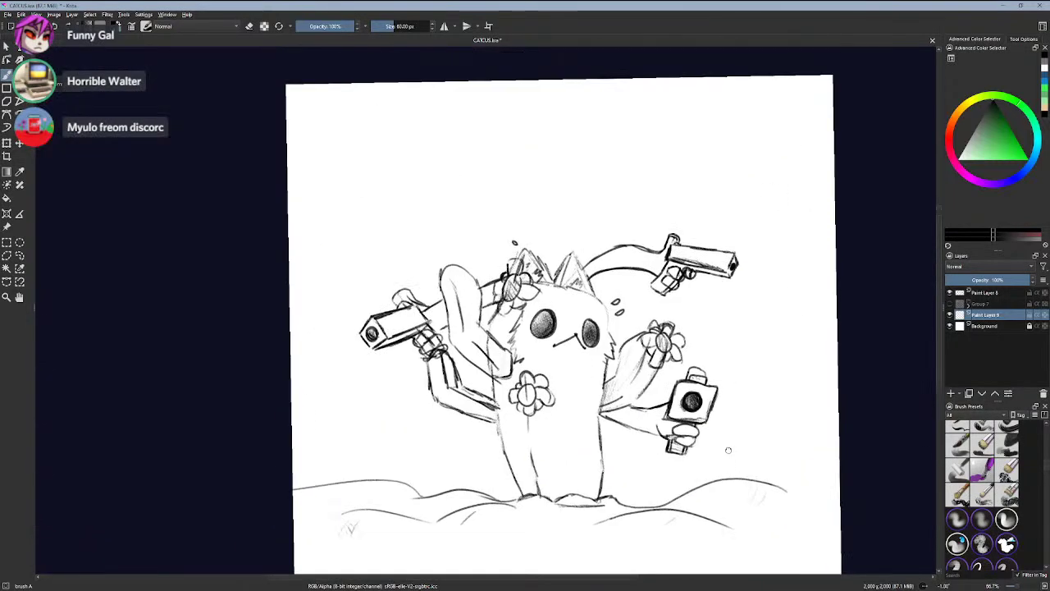
pyautogui.scroll(-3, 557, 311)
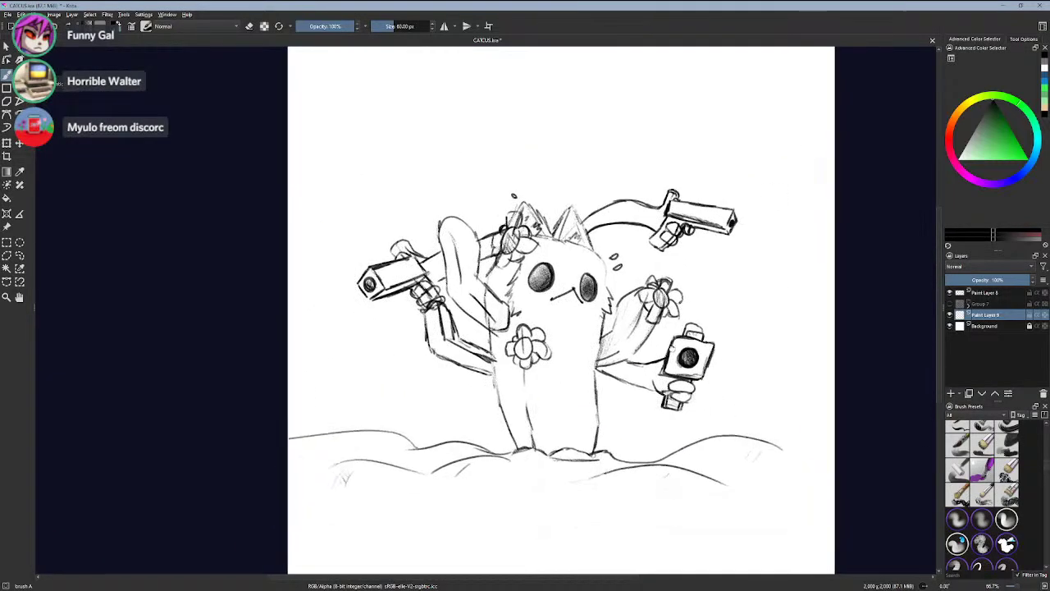
pyautogui.moveTo(662, 279); pyautogui.dragTo(660, 274)
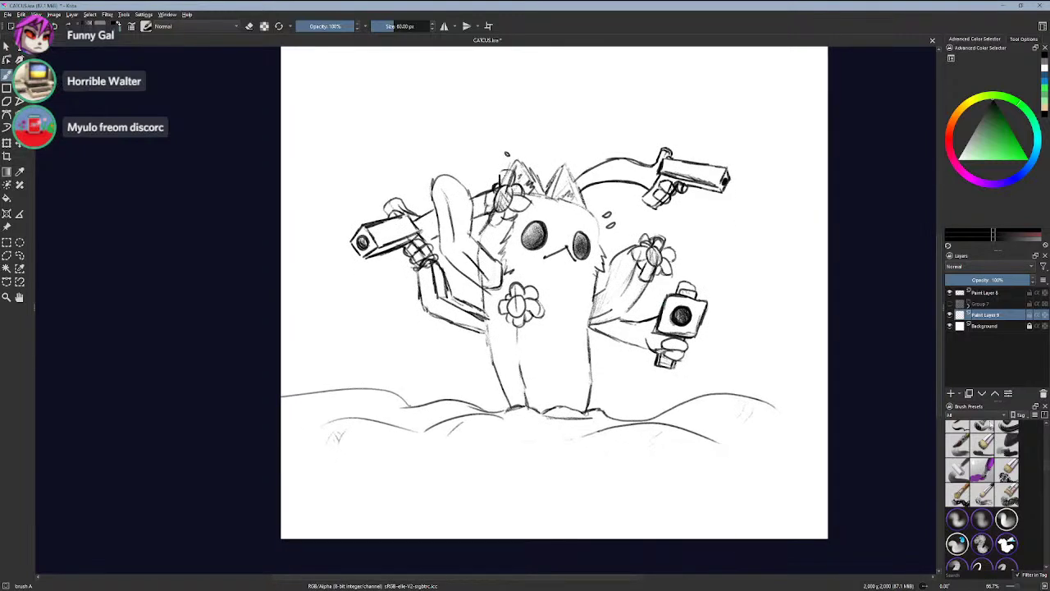
# - Try the GDquest rock texture expressive tight brush in black across the cat, and try adding another paint layer beneath the background
pyautogui.scroll(-5, 981, 492)
pyautogui.click(981, 518)
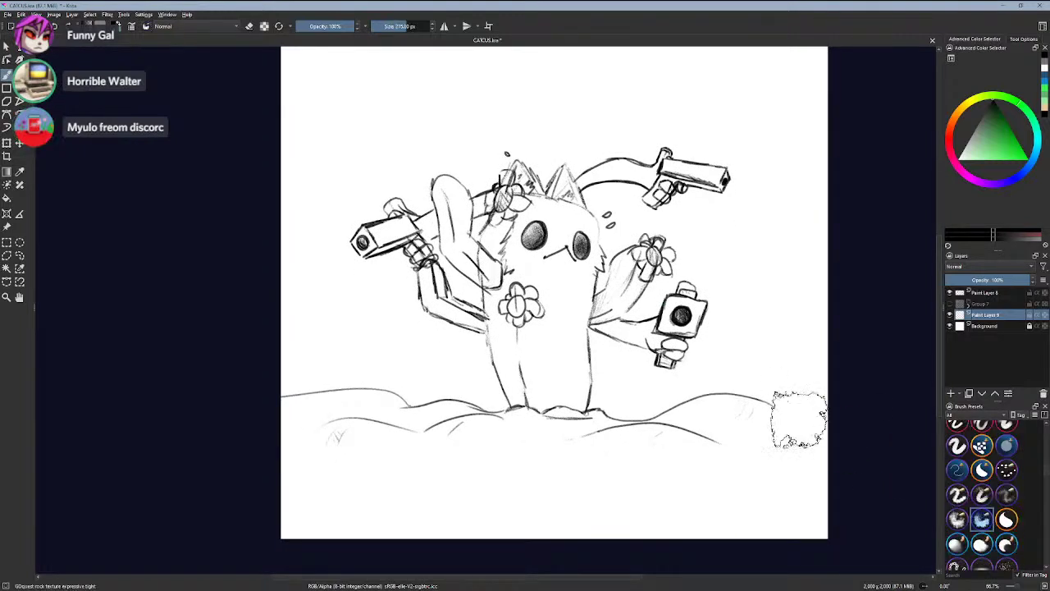
pyautogui.moveTo(722, 365)
pyautogui.mouseDown()
pyautogui.moveTo(611, 328)
pyautogui.moveTo(676, 305)
pyautogui.mouseUp()
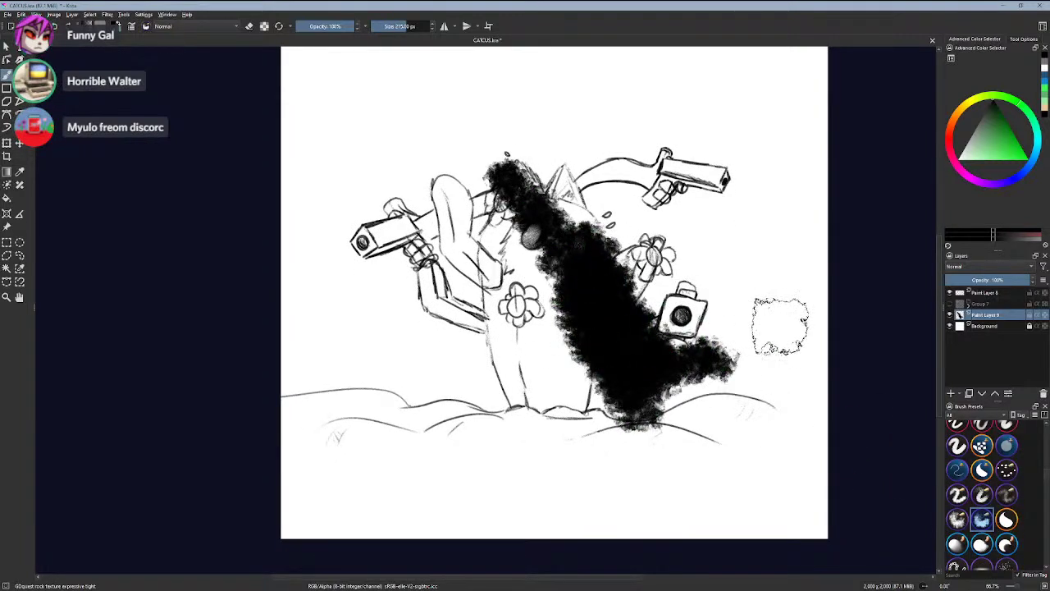
pyautogui.hotkey('ctrl', 'z')
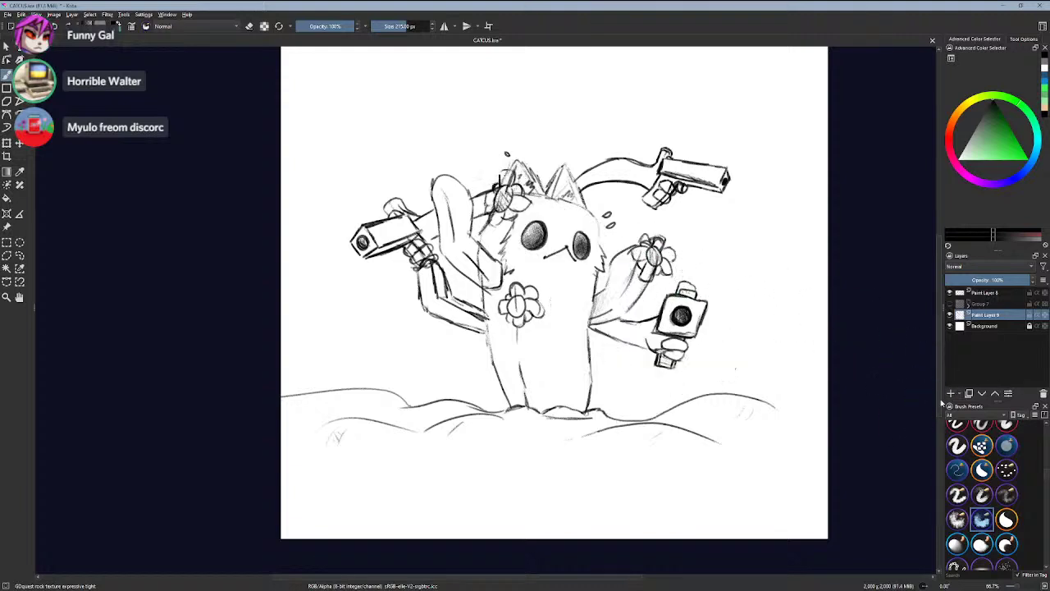
pyautogui.click(950, 394)
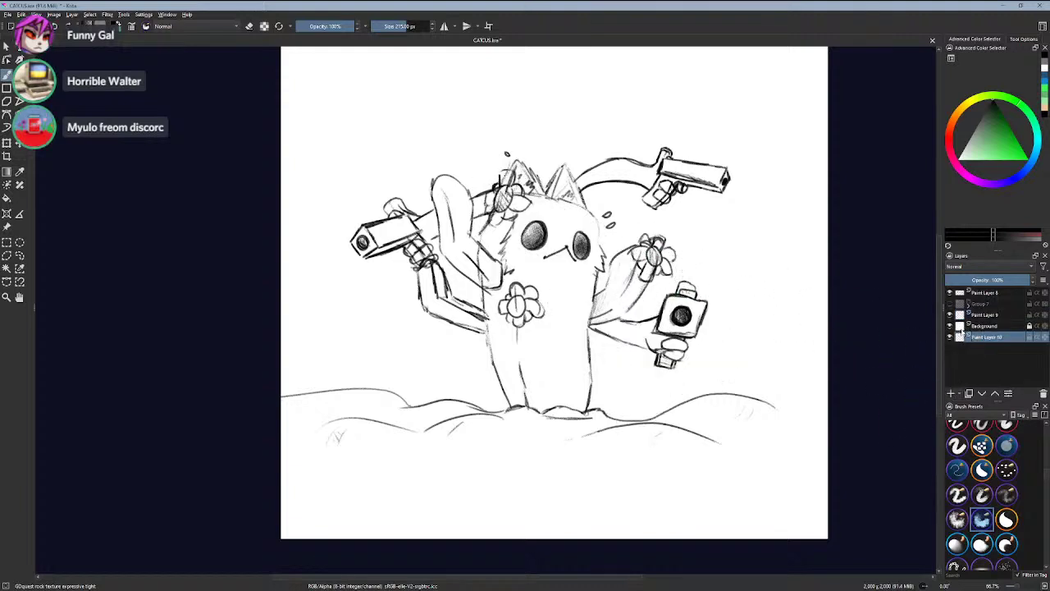
pyautogui.hotkey('ctrl', 'z')
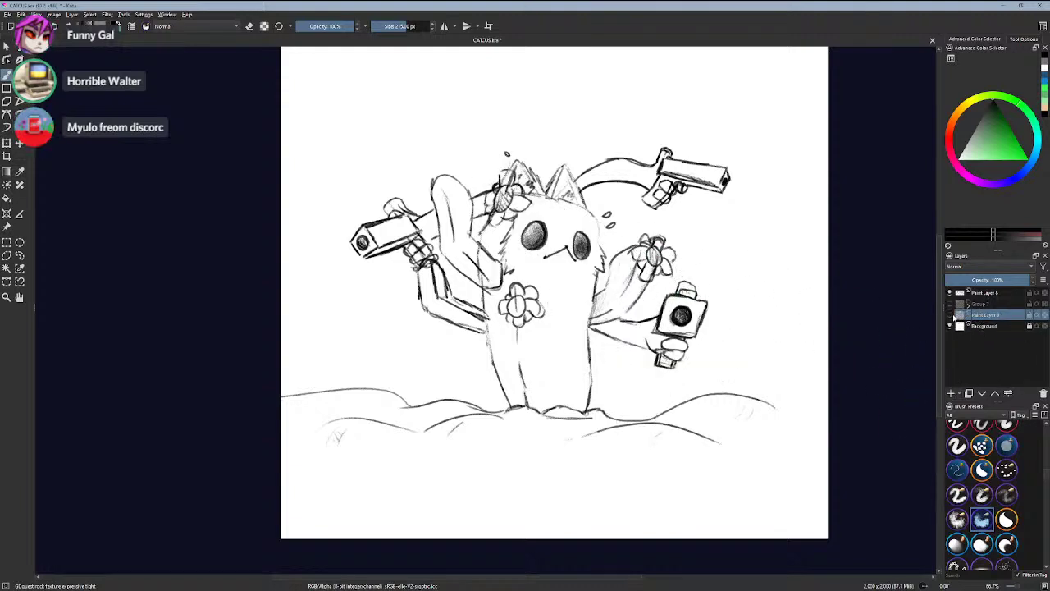
# - Fill the cat's body, head and ears with mid-grey beneath the line art, using the Chalk Details brush
pyautogui.scroll(-3, 975, 488)
pyautogui.click(985, 502)
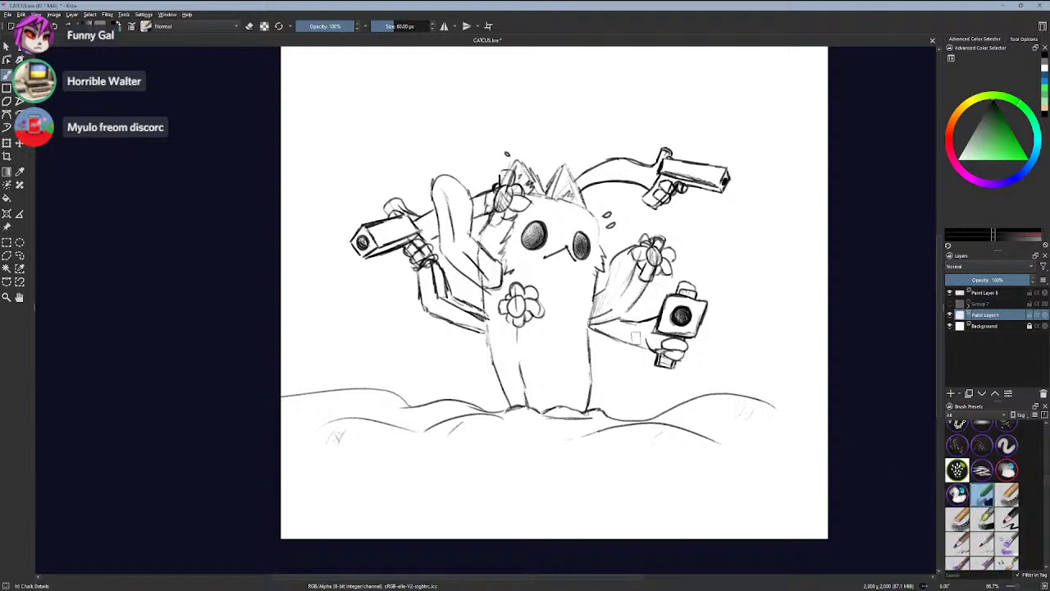
pyautogui.moveTo(574, 304); pyautogui.dragTo(566, 328)
pyautogui.scroll(1, 530, 248)
pyautogui.hotkey('ctrl', 'z')
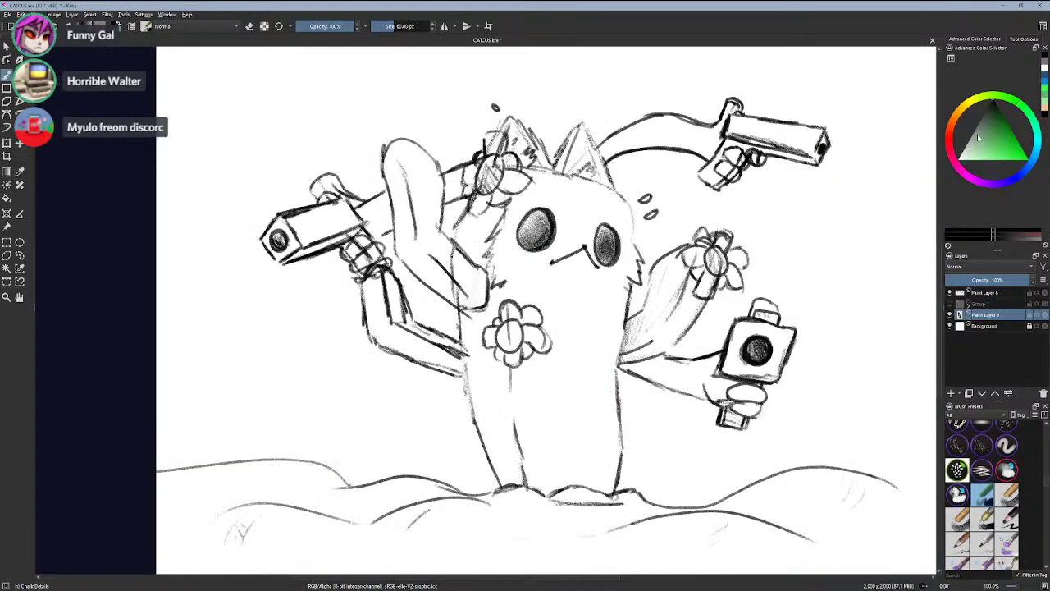
pyautogui.moveTo(976, 129); pyautogui.dragTo(970, 137)
pyautogui.moveTo(559, 330)
pyautogui.mouseDown()
pyautogui.moveTo(394, 24)
pyautogui.moveTo(563, 406)
pyautogui.moveTo(586, 343)
pyautogui.moveTo(605, 388)
pyautogui.moveTo(599, 474)
pyautogui.moveTo(580, 461)
pyautogui.moveTo(541, 476)
pyautogui.moveTo(549, 457)
pyautogui.moveTo(540, 416)
pyautogui.moveTo(523, 400)
pyautogui.moveTo(501, 418)
pyautogui.moveTo(509, 469)
pyautogui.moveTo(544, 461)
pyautogui.moveTo(500, 465)
pyautogui.moveTo(483, 345)
pyautogui.moveTo(504, 403)
pyautogui.moveTo(547, 336)
pyautogui.moveTo(556, 289)
pyautogui.moveTo(582, 365)
pyautogui.moveTo(596, 328)
pyautogui.moveTo(598, 361)
pyautogui.moveTo(608, 320)
pyautogui.moveTo(599, 209)
pyautogui.moveTo(571, 206)
pyautogui.moveTo(582, 280)
pyautogui.moveTo(617, 237)
pyautogui.moveTo(611, 326)
pyautogui.mouseUp()
pyautogui.hotkey('ctrl', 'z')
pyautogui.moveTo(624, 258)
pyautogui.mouseDown()
pyautogui.moveTo(528, 246)
pyautogui.moveTo(533, 283)
pyautogui.moveTo(578, 258)
pyautogui.moveTo(509, 273)
pyautogui.moveTo(516, 269)
pyautogui.moveTo(541, 332)
pyautogui.moveTo(468, 287)
pyautogui.moveTo(468, 369)
pyautogui.moveTo(472, 297)
pyautogui.moveTo(479, 402)
pyautogui.moveTo(482, 250)
pyautogui.moveTo(472, 226)
pyautogui.moveTo(461, 275)
pyautogui.moveTo(517, 196)
pyautogui.moveTo(486, 182)
pyautogui.moveTo(494, 215)
pyautogui.moveTo(570, 206)
pyautogui.moveTo(533, 226)
pyautogui.moveTo(517, 215)
pyautogui.moveTo(598, 185)
pyautogui.mouseUp()
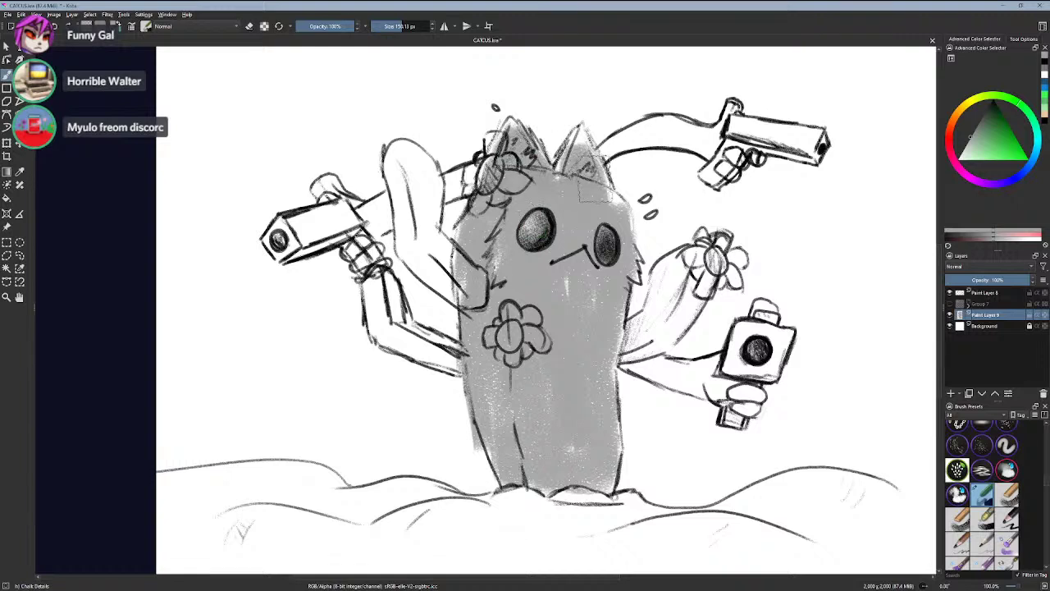
# - Fill the cat's arms and raised hands plus the bodies of the three guns with the same mid-grey
pyautogui.moveTo(410, 189)
pyautogui.mouseDown()
pyautogui.moveTo(397, 156)
pyautogui.moveTo(394, 168)
pyautogui.moveTo(426, 200)
pyautogui.moveTo(418, 237)
pyautogui.moveTo(467, 287)
pyautogui.moveTo(435, 246)
pyautogui.moveTo(443, 303)
pyautogui.mouseUp()
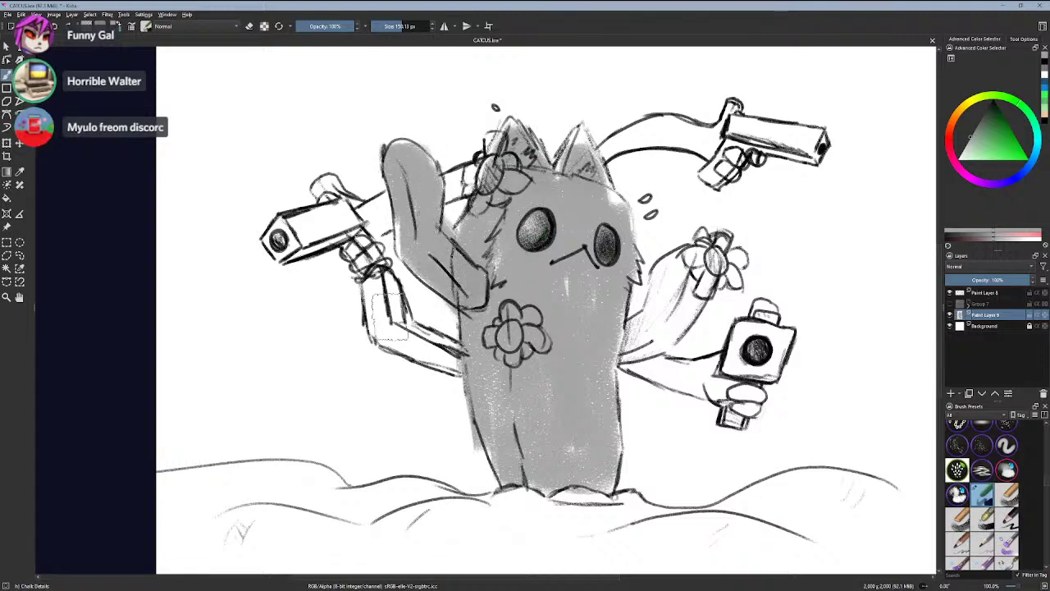
pyautogui.moveTo(308, 233)
pyautogui.mouseDown()
pyautogui.moveTo(336, 217)
pyautogui.moveTo(353, 229)
pyautogui.moveTo(344, 217)
pyautogui.moveTo(394, 316)
pyautogui.moveTo(430, 353)
pyautogui.moveTo(480, 370)
pyautogui.moveTo(345, 215)
pyautogui.moveTo(328, 217)
pyautogui.moveTo(492, 164)
pyautogui.mouseUp()
pyautogui.moveTo(599, 160)
pyautogui.mouseDown()
pyautogui.moveTo(656, 127)
pyautogui.moveTo(722, 139)
pyautogui.moveTo(722, 172)
pyautogui.moveTo(726, 110)
pyautogui.moveTo(808, 146)
pyautogui.moveTo(813, 137)
pyautogui.mouseUp()
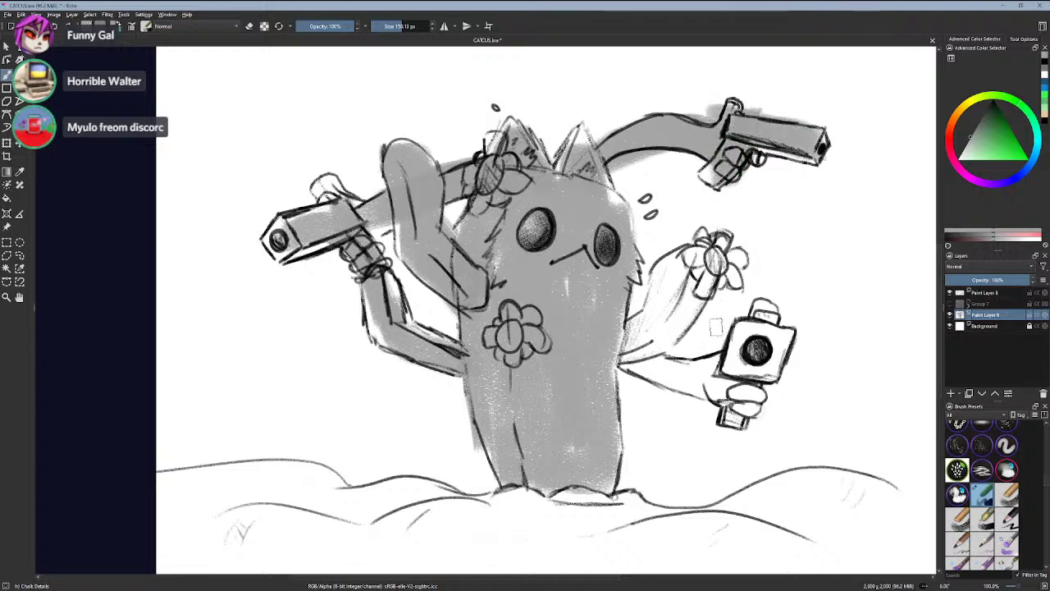
pyautogui.moveTo(738, 336)
pyautogui.mouseDown()
pyautogui.moveTo(746, 402)
pyautogui.moveTo(632, 365)
pyautogui.moveTo(721, 369)
pyautogui.moveTo(656, 262)
pyautogui.mouseUp()
pyautogui.moveTo(643, 325)
pyautogui.mouseDown()
pyautogui.moveTo(681, 271)
pyautogui.moveTo(688, 328)
pyautogui.moveTo(656, 279)
pyautogui.moveTo(697, 271)
pyautogui.mouseUp()
# - Hide and show the grey fill layer to compare the fill with the line art
pyautogui.click(950, 315)
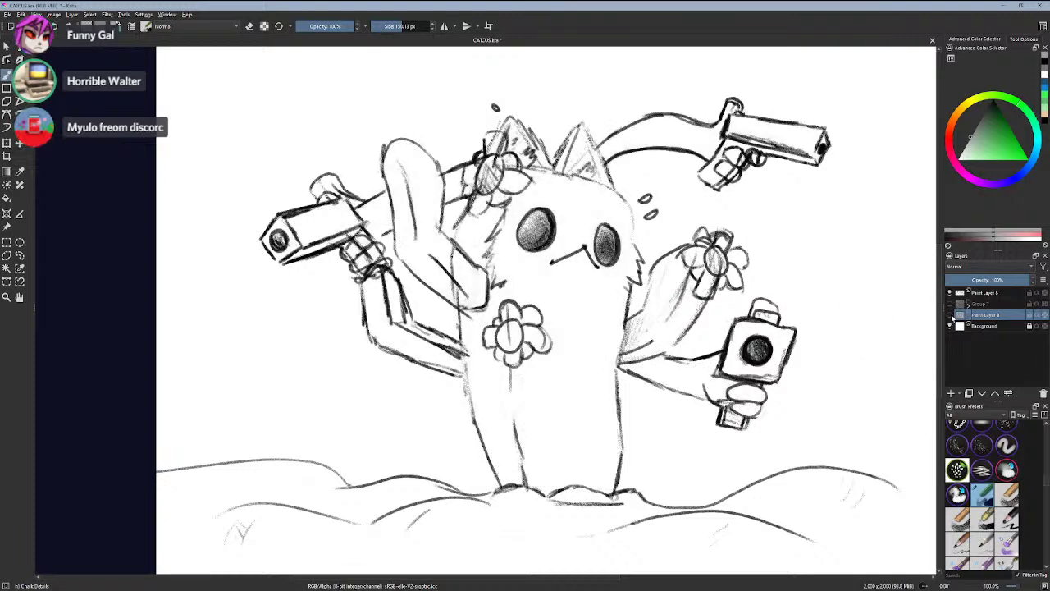
pyautogui.click(950, 315)
pyautogui.moveTo(578, 246)
pyautogui.mouseDown()
pyautogui.moveTo(567, 429)
pyautogui.moveTo(590, 420)
pyautogui.moveTo(576, 291)
pyautogui.mouseUp()
pyautogui.hotkey('ctrl', 'z')
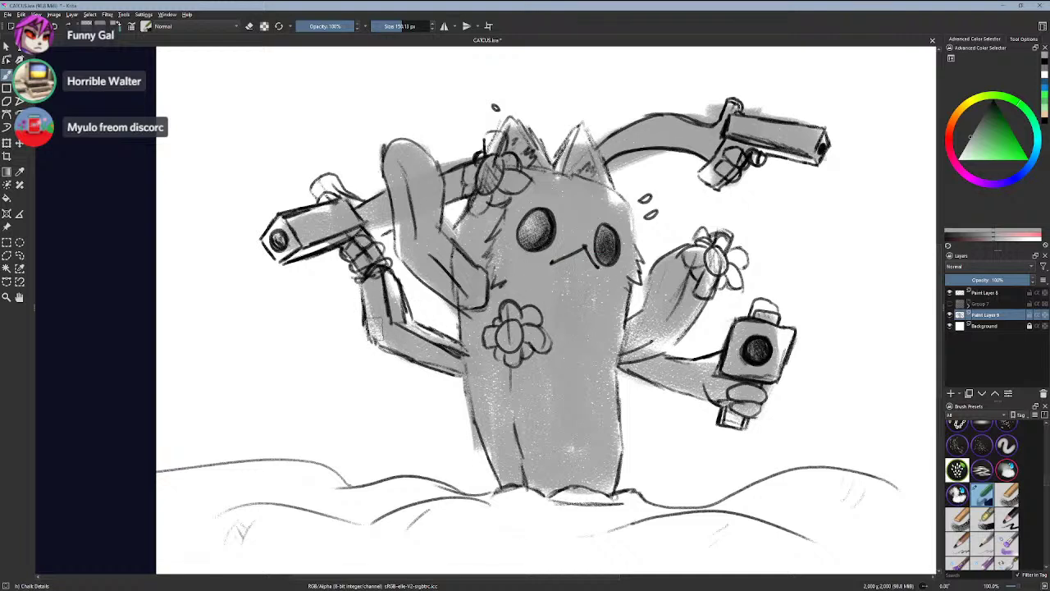
# - Try a broad light-grey hill shape in the background behind the cat, above the left dunes
pyautogui.moveTo(974, 129); pyautogui.dragTo(960, 155)
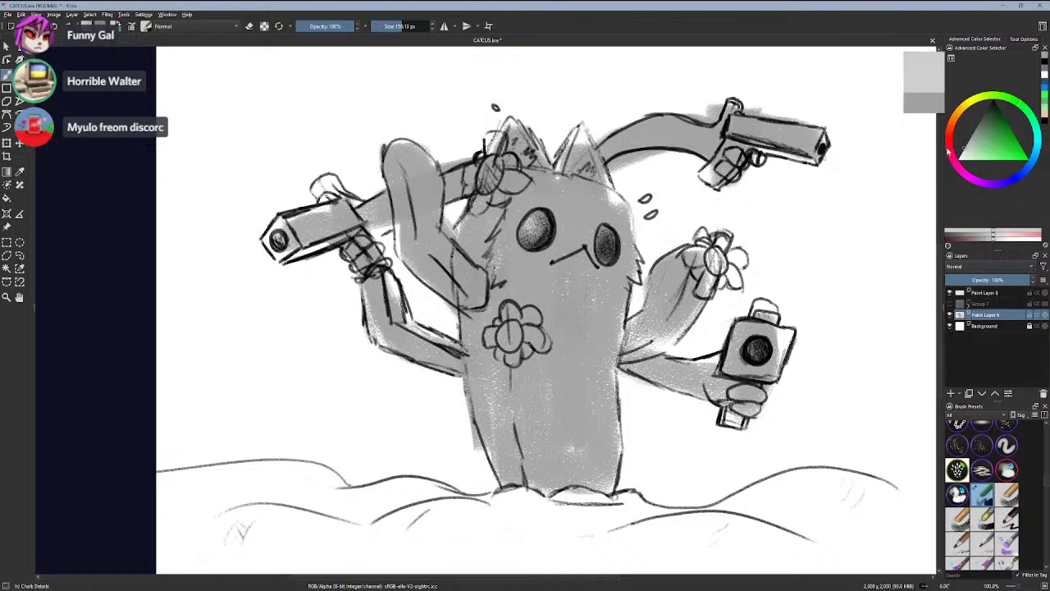
pyautogui.moveTo(131, 410)
pyautogui.mouseDown()
pyautogui.moveTo(251, 404)
pyautogui.moveTo(447, 431)
pyautogui.moveTo(153, 465)
pyautogui.moveTo(153, 454)
pyautogui.moveTo(297, 432)
pyautogui.moveTo(448, 458)
pyautogui.moveTo(386, 472)
pyautogui.moveTo(448, 465)
pyautogui.mouseUp()
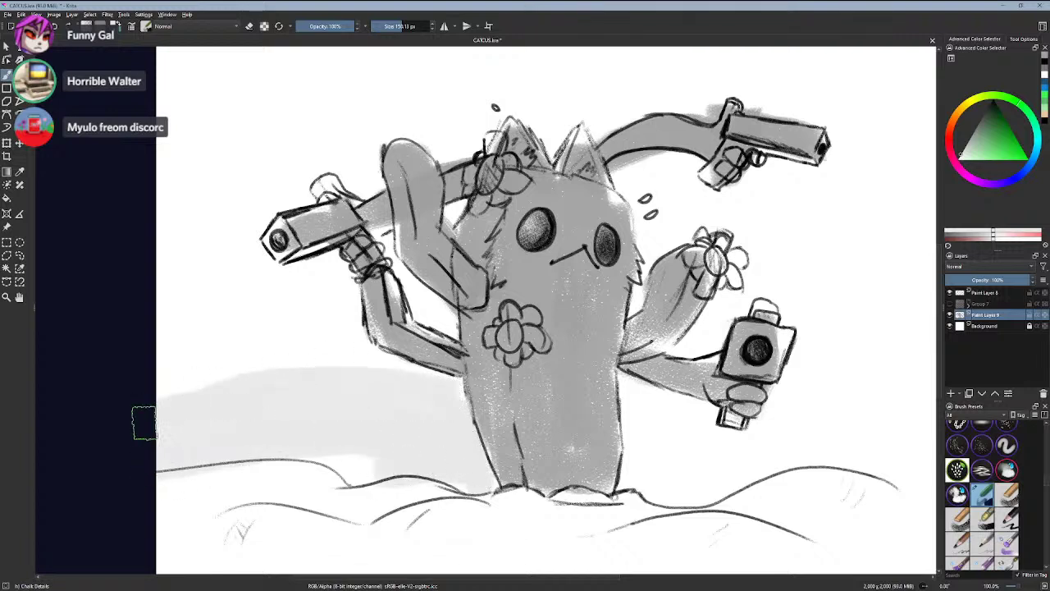
pyautogui.moveTo(140, 422)
pyautogui.mouseDown()
pyautogui.moveTo(192, 378)
pyautogui.moveTo(342, 337)
pyautogui.moveTo(394, 353)
pyautogui.mouseUp()
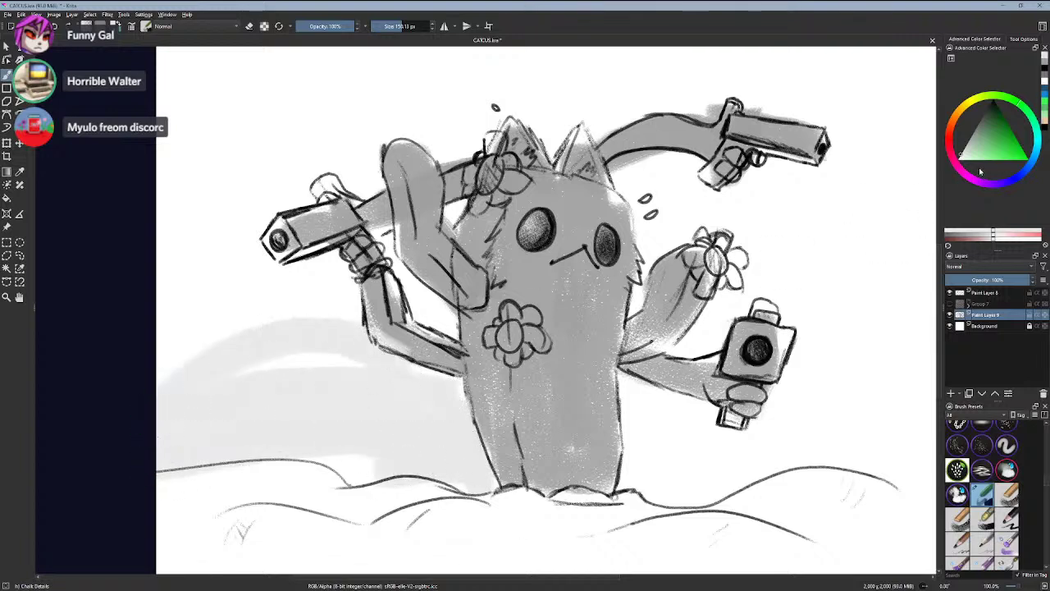
pyautogui.hotkey('ctrl', 'z')
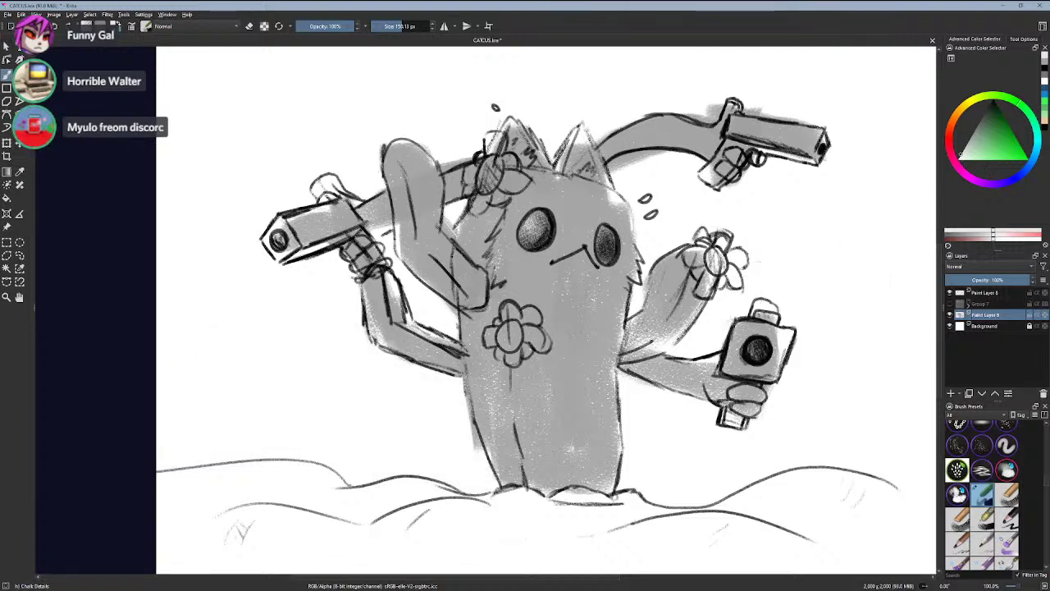
# - Choose a light grey and block in the left dunes and the ground around the cat's base on the grey fill layer
pyautogui.moveTo(553, 310); pyautogui.dragTo(570, 295)
pyautogui.hotkey('ctrl', 'z')
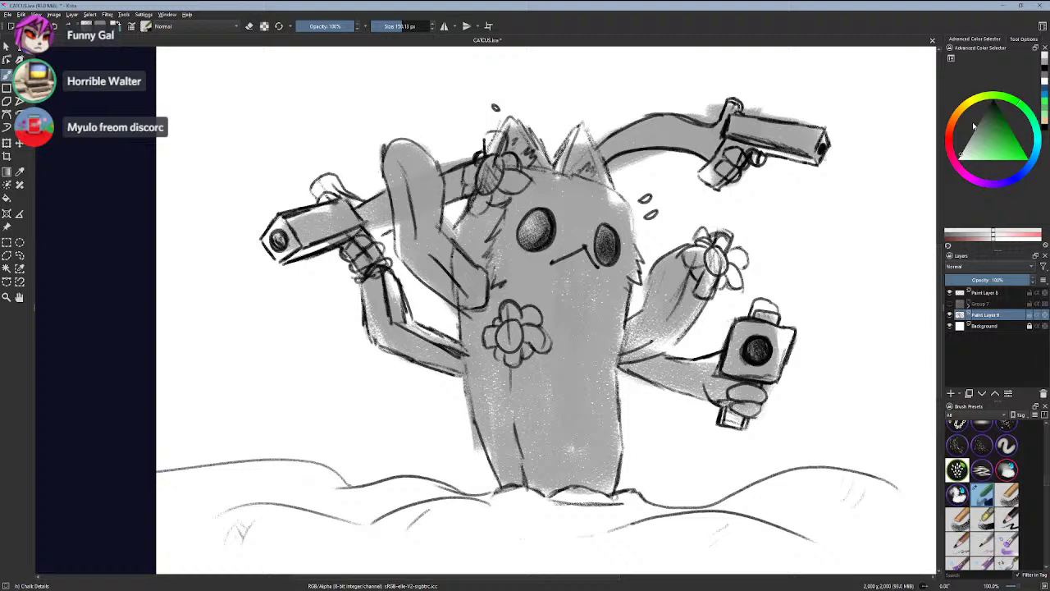
pyautogui.click(962, 111)
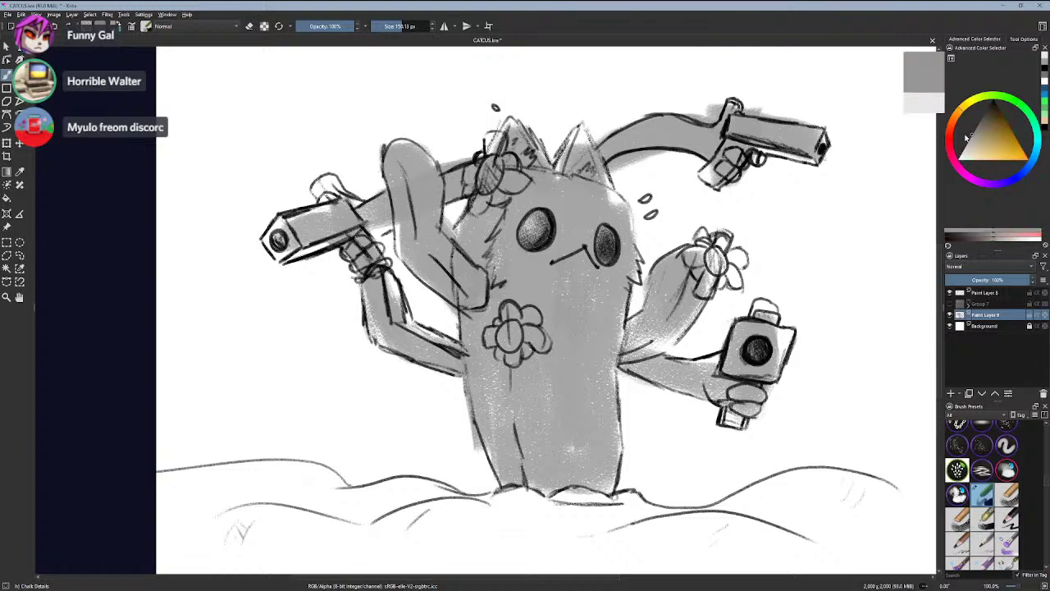
pyautogui.moveTo(965, 138)
pyautogui.mouseDown()
pyautogui.moveTo(985, 145)
pyautogui.moveTo(965, 143)
pyautogui.mouseUp()
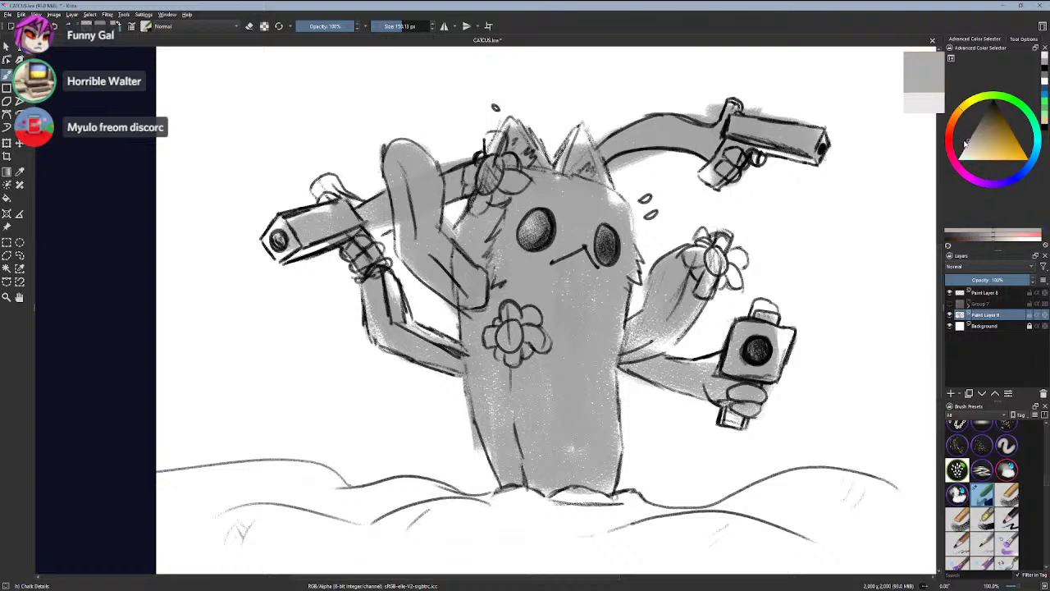
pyautogui.click(971, 152)
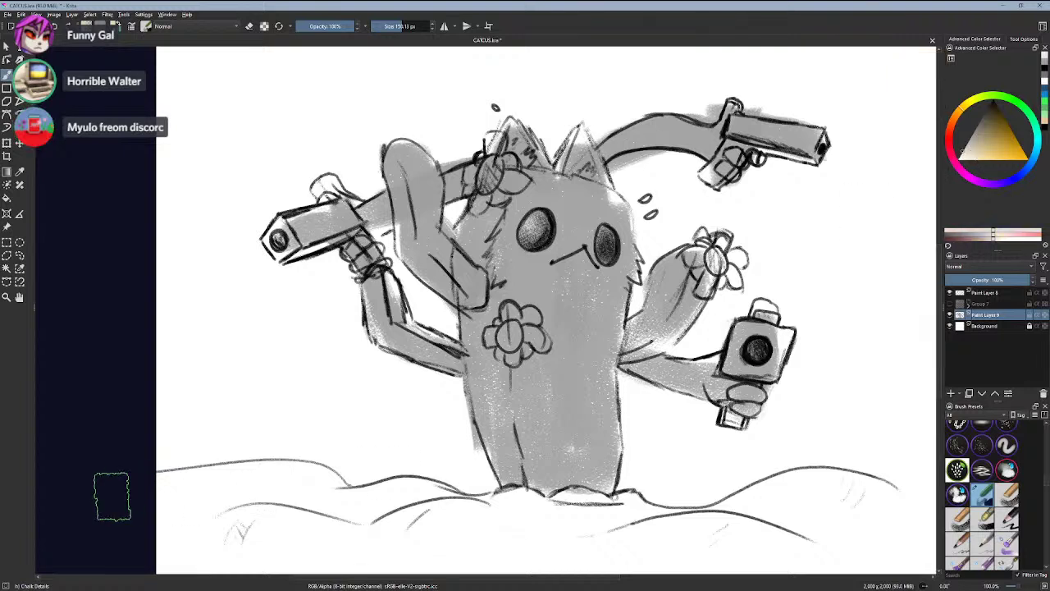
pyautogui.moveTo(115, 491)
pyautogui.mouseDown()
pyautogui.moveTo(345, 488)
pyautogui.moveTo(129, 495)
pyautogui.moveTo(250, 475)
pyautogui.moveTo(517, 517)
pyautogui.moveTo(656, 520)
pyautogui.mouseUp()
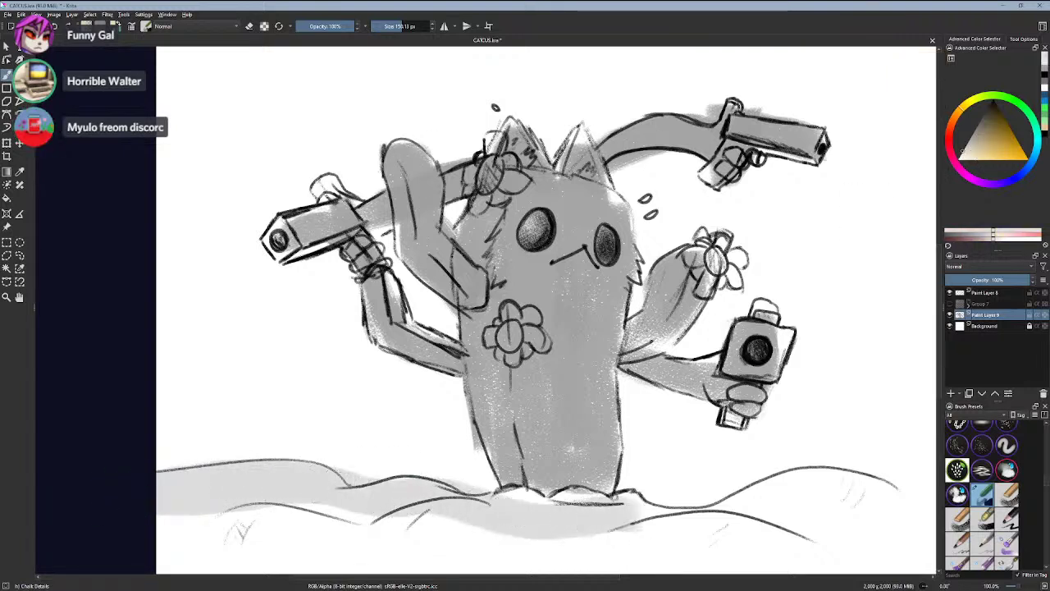
# - Switch to the Discord call to view the shared gun reference and sketch, and return to the Krita painting
pyautogui.moveTo(0, 51); pyautogui.dragTo(513, 1)
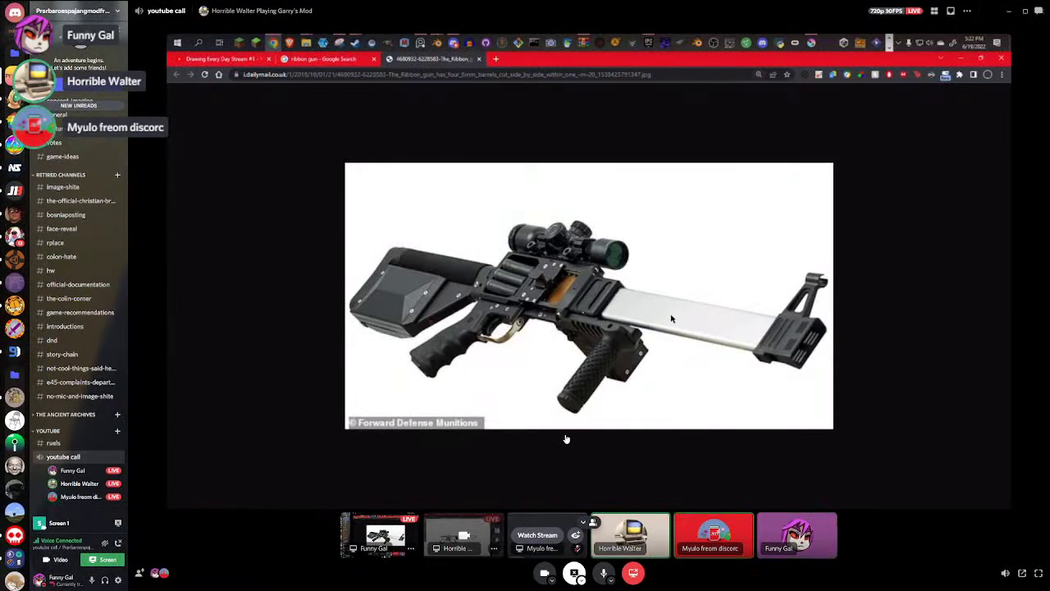
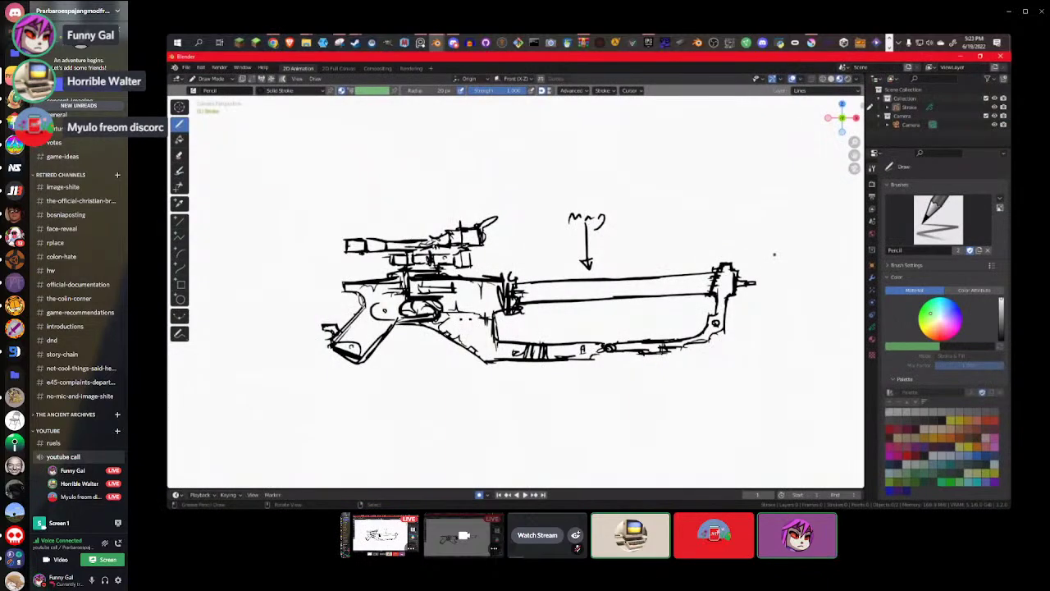
pyautogui.moveTo(347, 588)
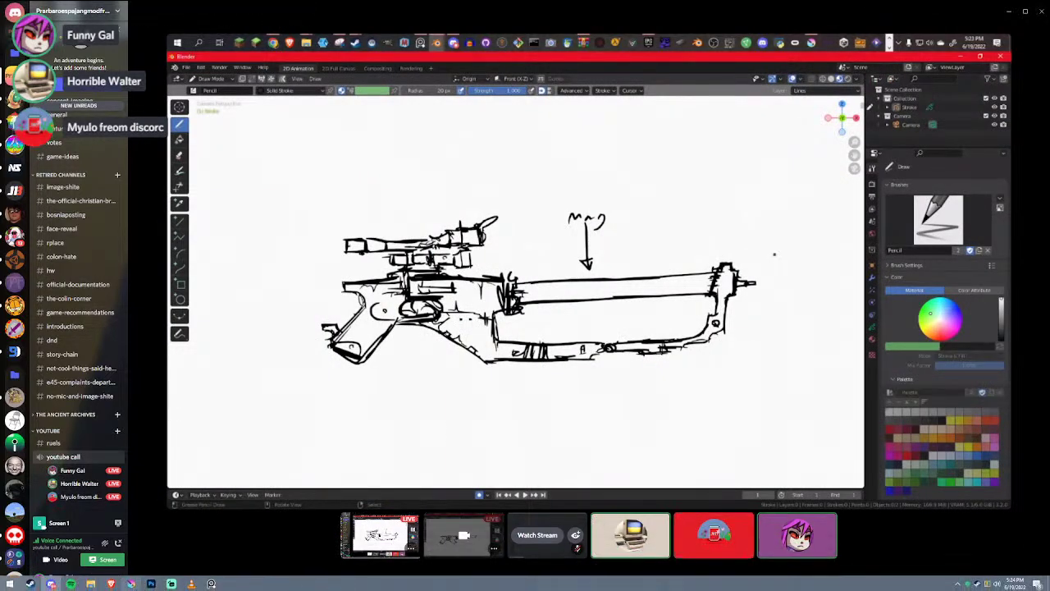
pyautogui.click(131, 583)
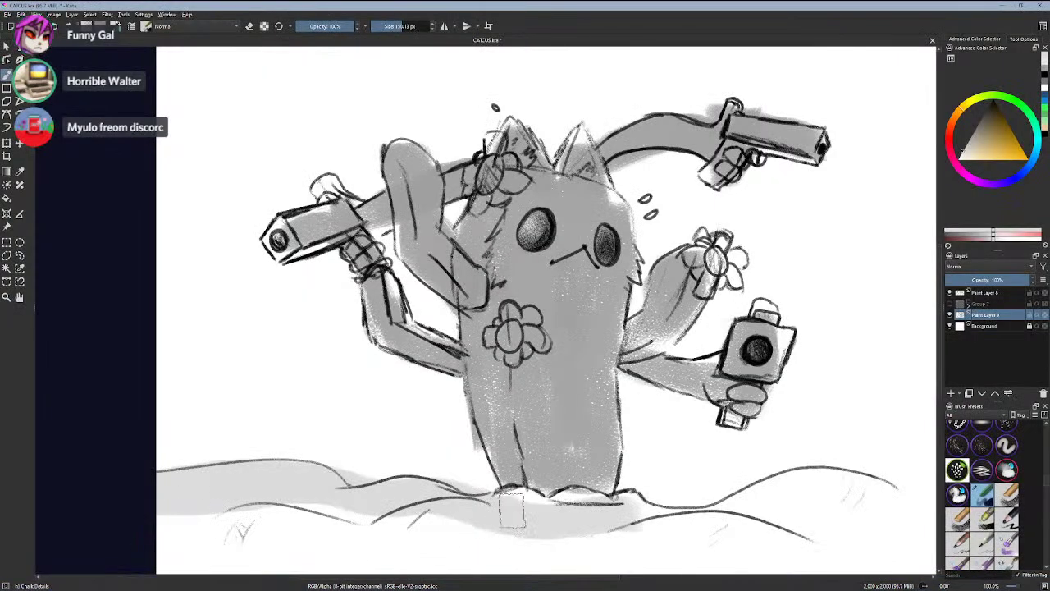
# - Fill the rest of the dunes and foreground with the same light grey, undoing the extra test strokes in other greys
pyautogui.moveTo(511, 509)
pyautogui.mouseDown()
pyautogui.moveTo(705, 532)
pyautogui.moveTo(797, 489)
pyautogui.moveTo(869, 497)
pyautogui.moveTo(871, 534)
pyautogui.moveTo(583, 531)
pyautogui.moveTo(785, 562)
pyautogui.moveTo(853, 560)
pyautogui.moveTo(864, 524)
pyautogui.moveTo(823, 526)
pyautogui.moveTo(813, 509)
pyautogui.moveTo(714, 532)
pyautogui.moveTo(340, 554)
pyautogui.moveTo(582, 557)
pyautogui.moveTo(291, 544)
pyautogui.moveTo(511, 532)
pyautogui.moveTo(324, 507)
pyautogui.moveTo(271, 518)
pyautogui.moveTo(255, 507)
pyautogui.moveTo(263, 555)
pyautogui.moveTo(445, 556)
pyautogui.mouseUp()
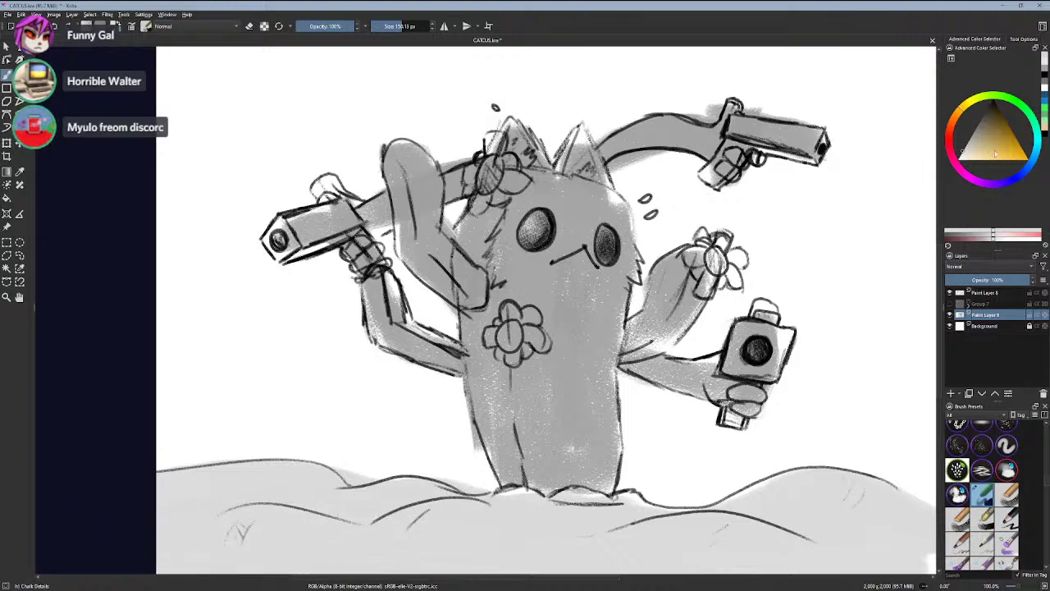
pyautogui.moveTo(977, 158); pyautogui.dragTo(953, 156)
pyautogui.moveTo(134, 412)
pyautogui.mouseDown()
pyautogui.moveTo(362, 424)
pyautogui.moveTo(94, 452)
pyautogui.mouseUp()
pyautogui.hotkey('ctrl', 'z')
pyautogui.click(976, 127)
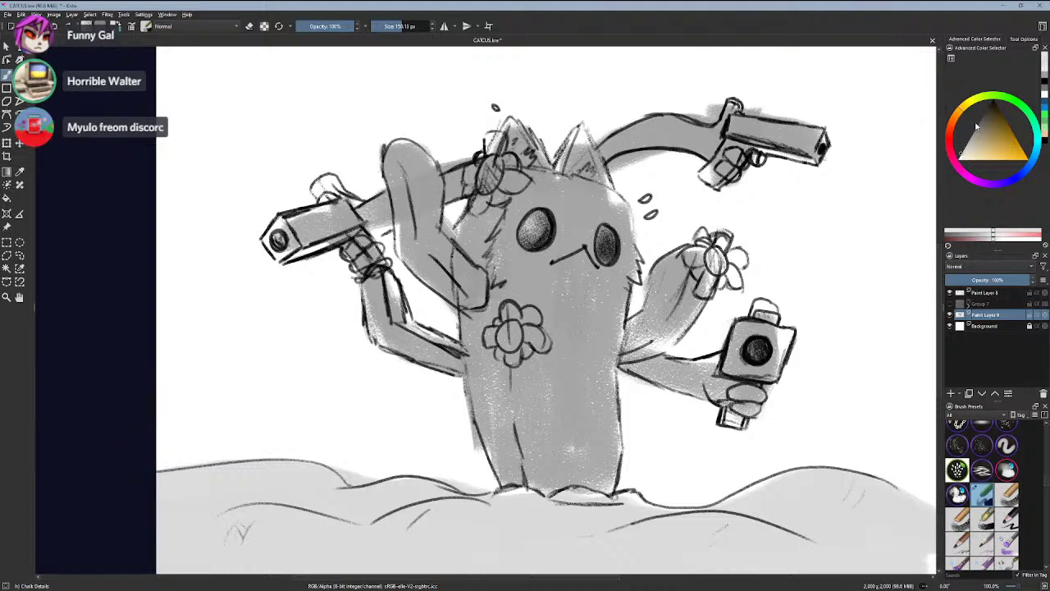
pyautogui.moveTo(499, 371)
pyautogui.mouseDown()
pyautogui.moveTo(522, 410)
pyautogui.moveTo(615, 447)
pyautogui.mouseUp()
pyautogui.hotkey('ctrl', 'z')
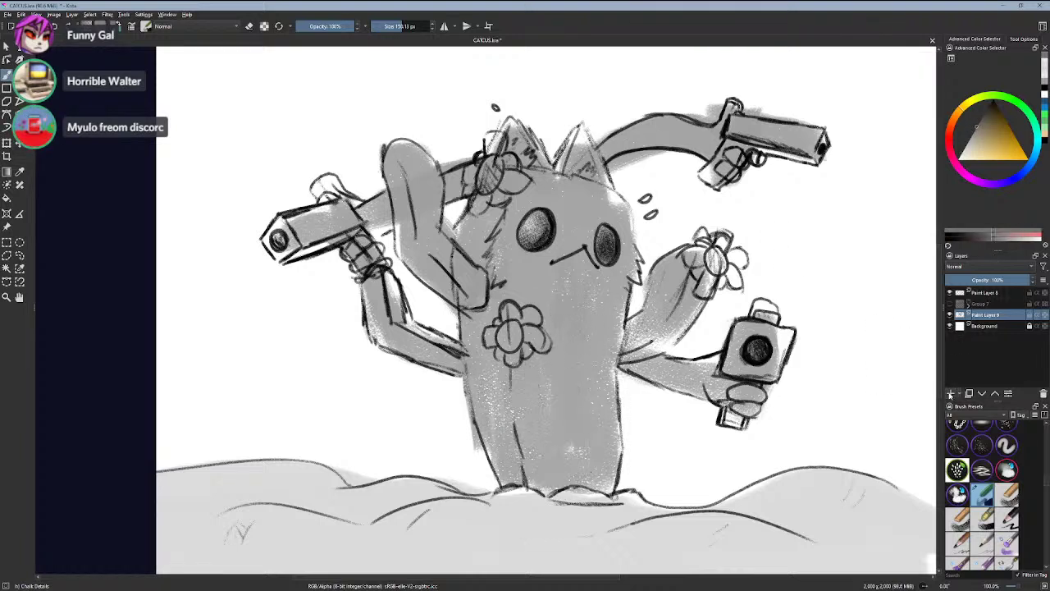
# - Add a paint layer above the grey fill, set its blending mode to Color and test a tint on it
pyautogui.click(951, 393)
pyautogui.click(953, 267)
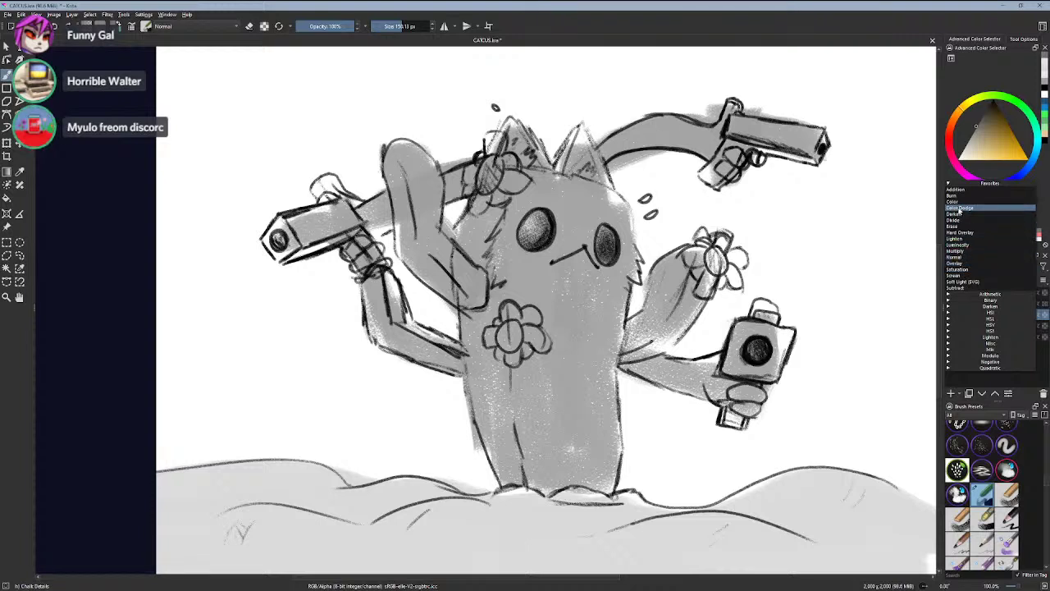
pyautogui.click(954, 201)
pyautogui.moveTo(673, 283)
pyautogui.mouseDown()
pyautogui.moveTo(586, 336)
pyautogui.moveTo(554, 193)
pyautogui.moveTo(644, 299)
pyautogui.mouseUp()
pyautogui.moveTo(992, 142); pyautogui.dragTo(959, 160)
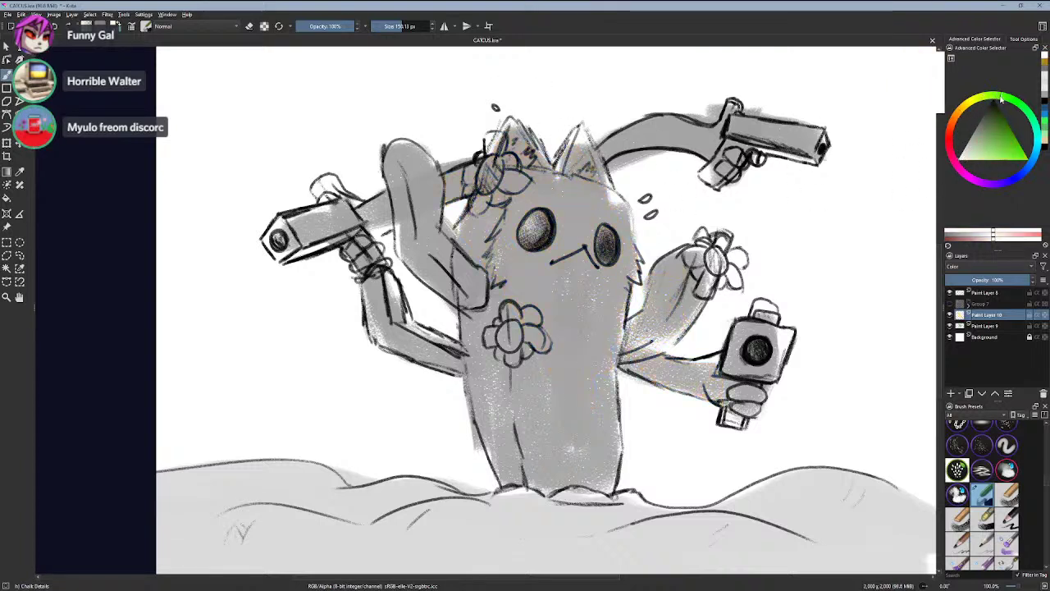
# - Choose a bright green and try tinting the whole cat and its guns on the Color layer, undoing the pass
pyautogui.click(999, 99)
pyautogui.click(999, 153)
pyautogui.moveTo(454, 96)
pyautogui.mouseDown()
pyautogui.moveTo(626, 203)
pyautogui.moveTo(623, 393)
pyautogui.moveTo(373, 193)
pyautogui.mouseUp()
pyautogui.moveTo(547, 380)
pyautogui.mouseDown()
pyautogui.moveTo(383, 155)
pyautogui.moveTo(556, 467)
pyautogui.mouseUp()
pyautogui.moveTo(461, 445)
pyautogui.mouseDown()
pyautogui.moveTo(391, 353)
pyautogui.moveTo(387, 250)
pyautogui.mouseUp()
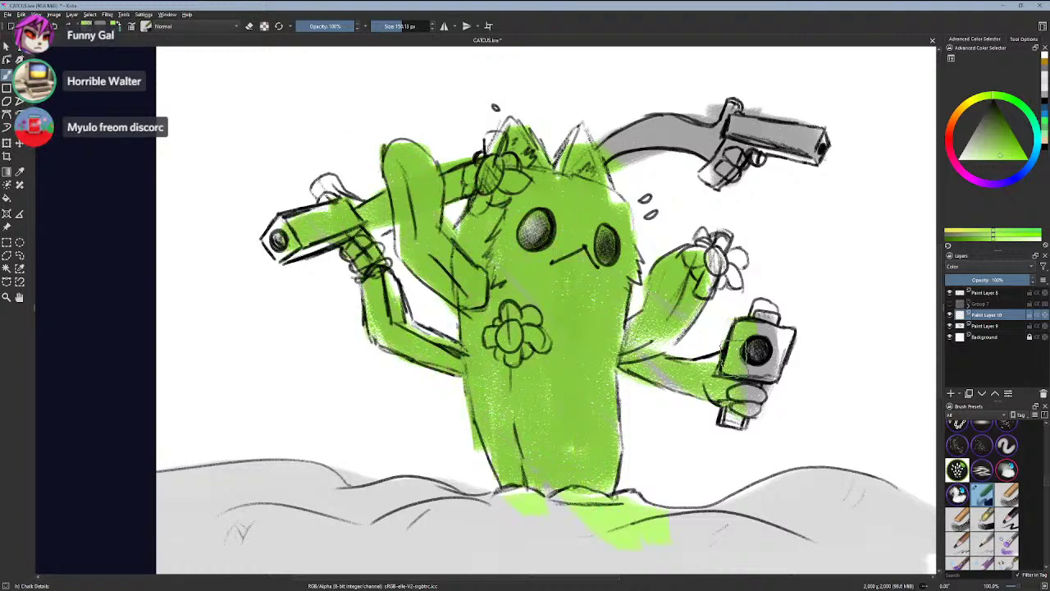
pyautogui.hotkey('ctrl', 'z')
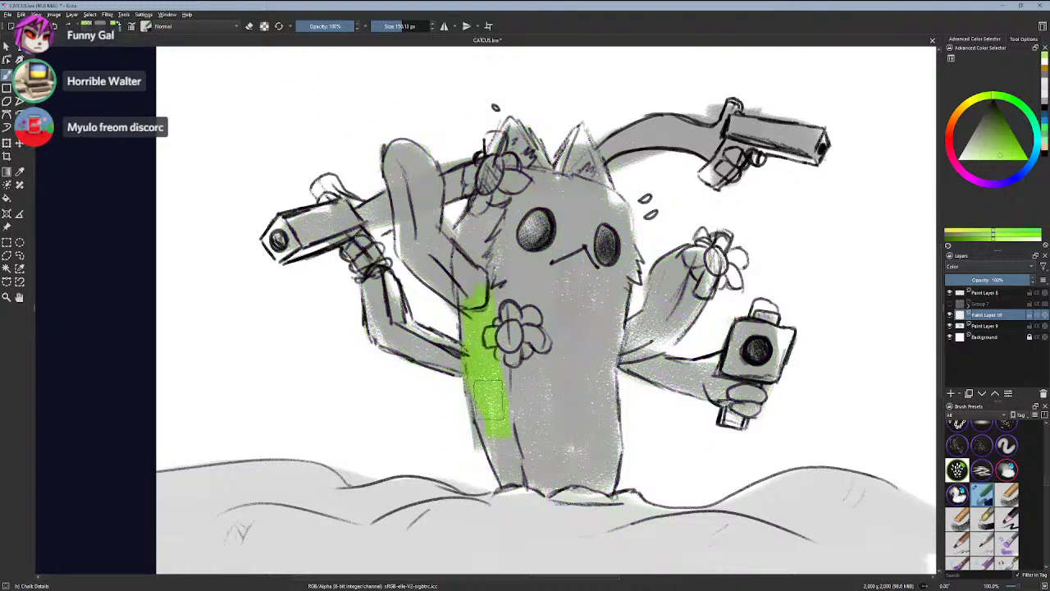
# - Tint the cat's body, head, ears, waving arm, flower-holding arm and lower left arm bright green
pyautogui.moveTo(664, 432)
pyautogui.mouseDown()
pyautogui.moveTo(627, 408)
pyautogui.moveTo(361, 328)
pyautogui.mouseUp()
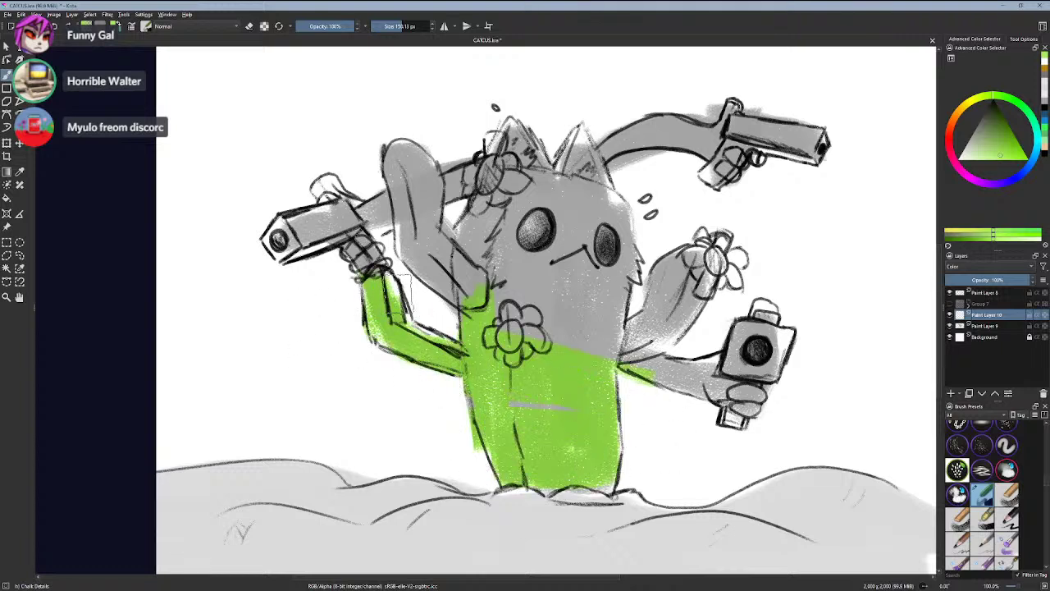
pyautogui.moveTo(458, 297); pyautogui.dragTo(438, 256)
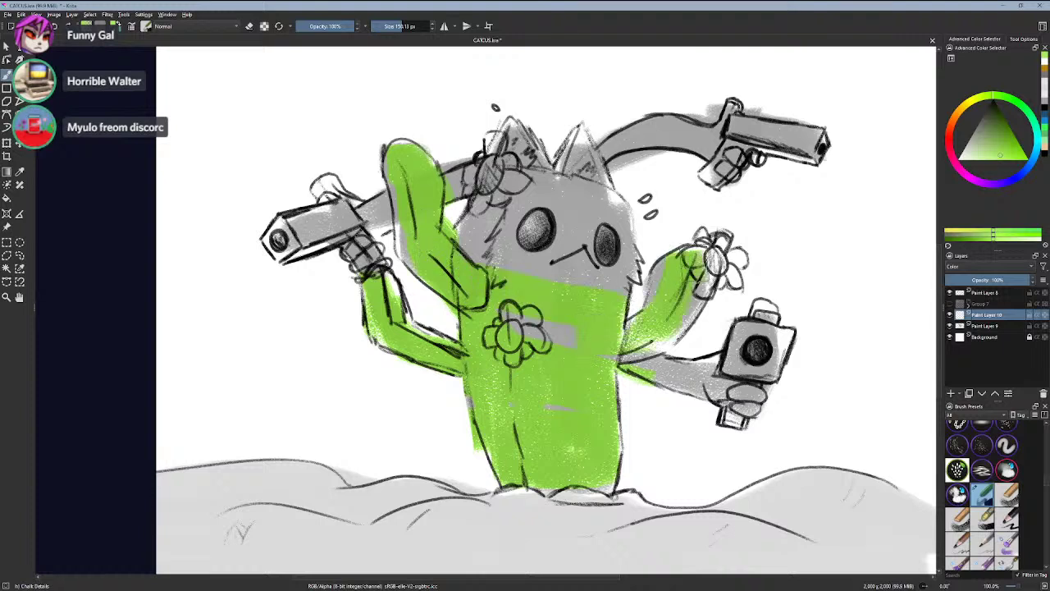
pyautogui.moveTo(697, 264); pyautogui.dragTo(690, 293)
pyautogui.moveTo(552, 307)
pyautogui.mouseDown()
pyautogui.moveTo(564, 400)
pyautogui.moveTo(580, 291)
pyautogui.moveTo(620, 242)
pyautogui.mouseUp()
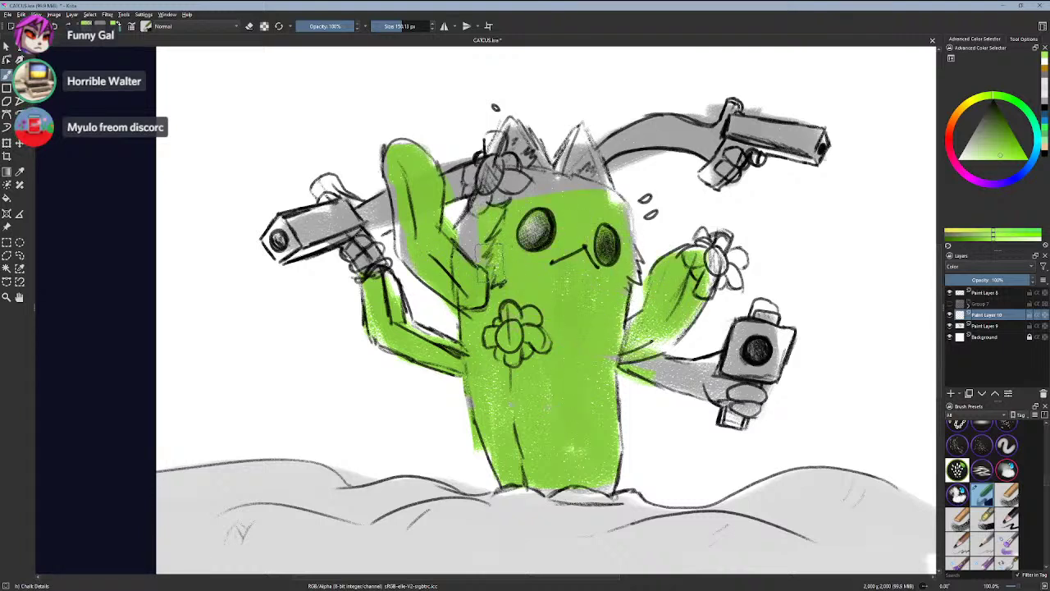
pyautogui.moveTo(472, 255)
pyautogui.mouseDown()
pyautogui.moveTo(481, 196)
pyautogui.moveTo(584, 188)
pyautogui.moveTo(513, 135)
pyautogui.moveTo(584, 135)
pyautogui.mouseUp()
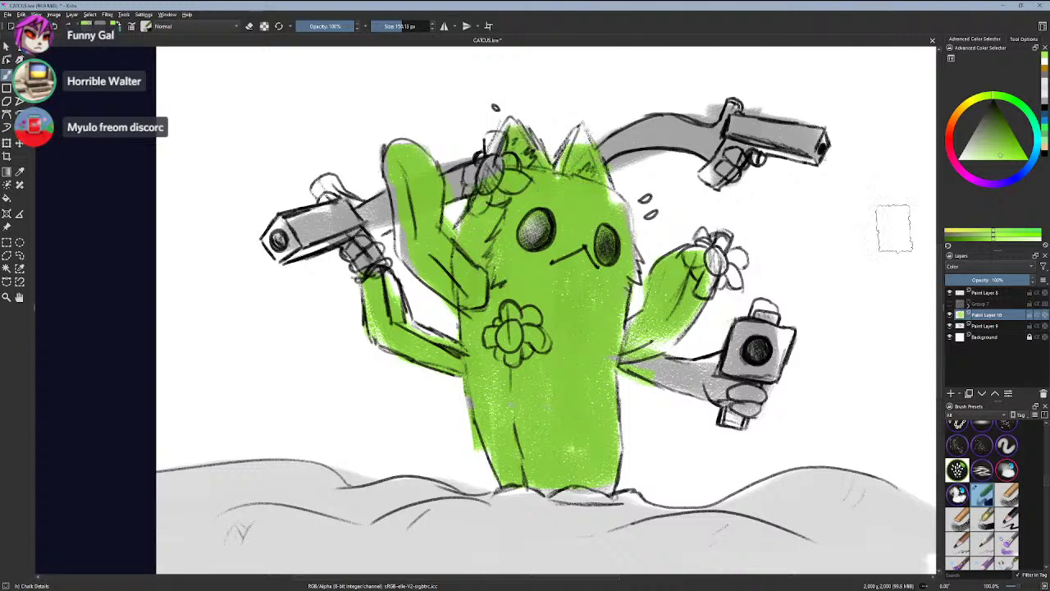
# - Try a muted tan and a stronger orange-tan tint on the raised arm behind the cat's right ear
pyautogui.moveTo(968, 152); pyautogui.dragTo(960, 109)
pyautogui.click(974, 145)
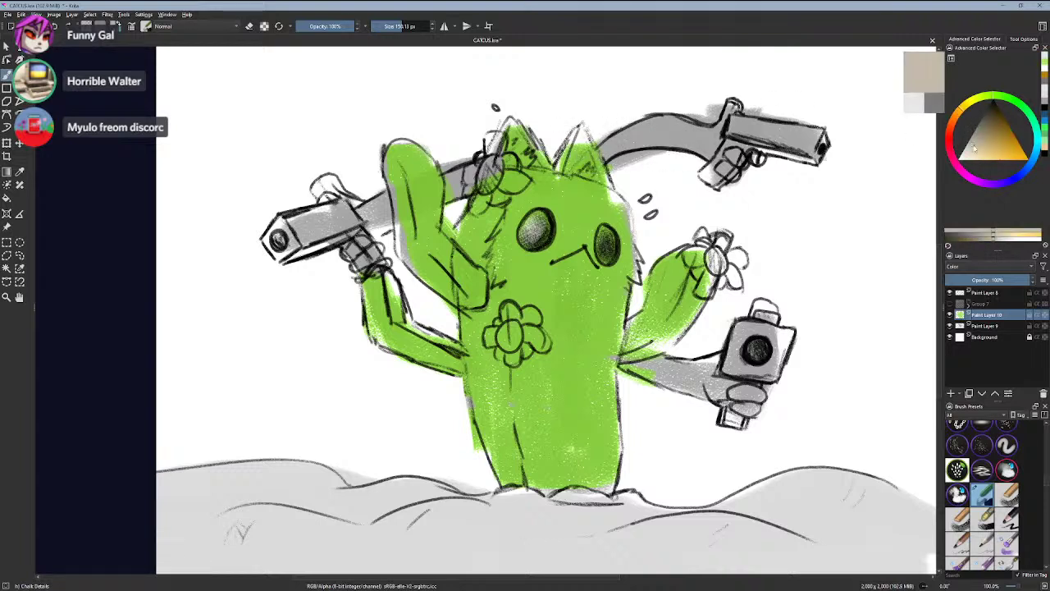
pyautogui.moveTo(621, 157)
pyautogui.mouseDown()
pyautogui.moveTo(679, 144)
pyautogui.moveTo(622, 152)
pyautogui.moveTo(615, 131)
pyautogui.moveTo(680, 131)
pyautogui.mouseUp()
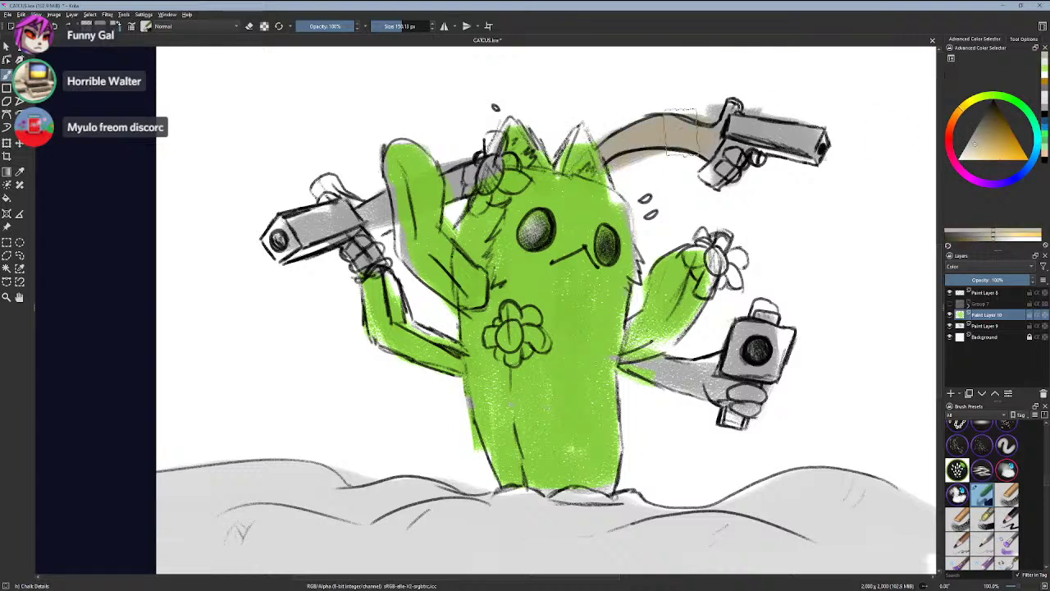
pyautogui.moveTo(983, 152); pyautogui.dragTo(986, 158)
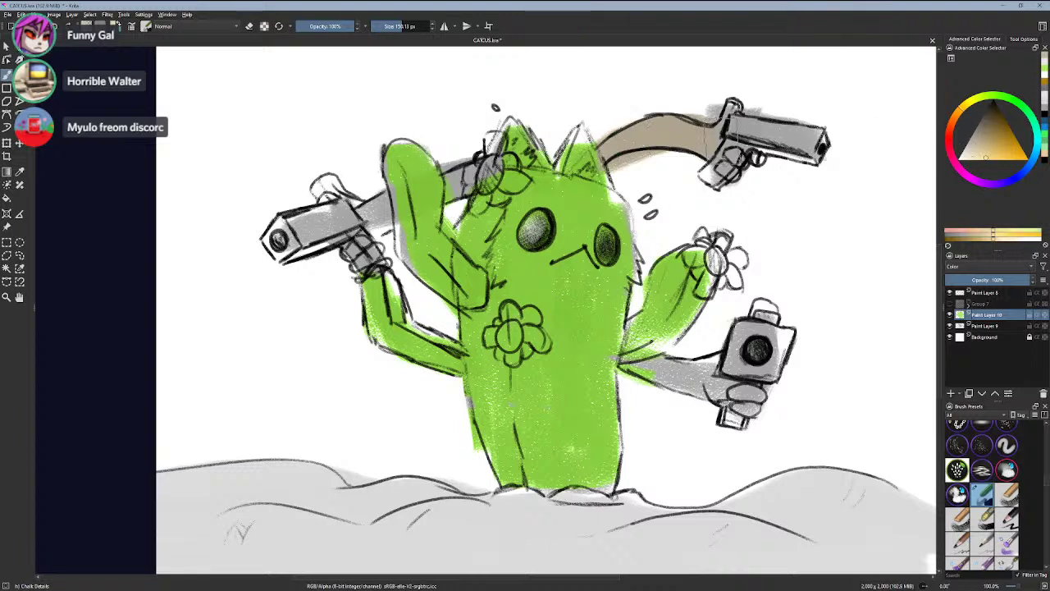
pyautogui.moveTo(666, 143); pyautogui.dragTo(712, 140)
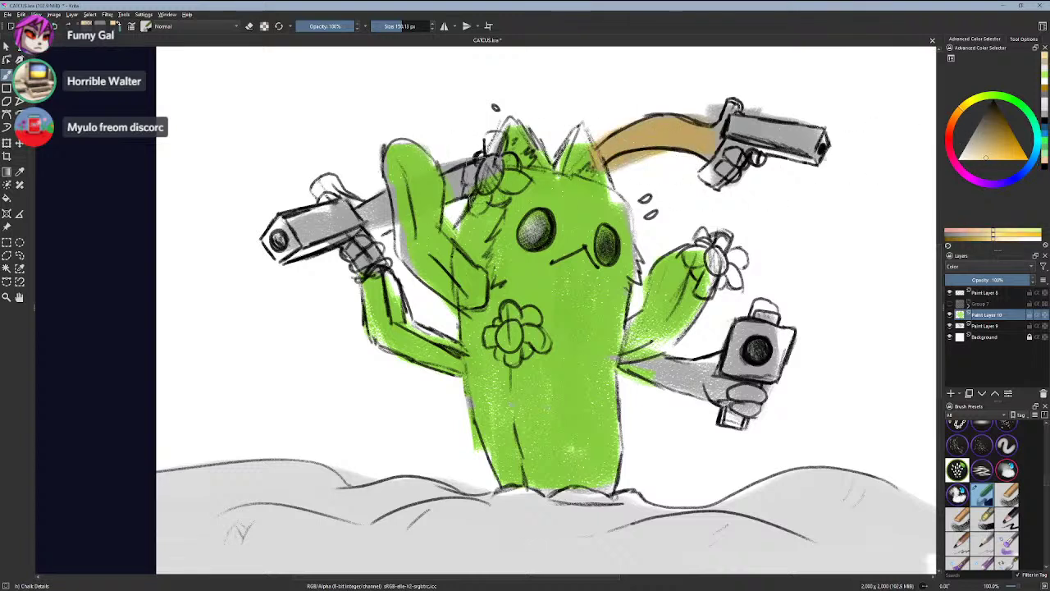
# - Choose a pale sand yellow and tint the dunes and foreground with it on the Color layer
pyautogui.click(978, 159)
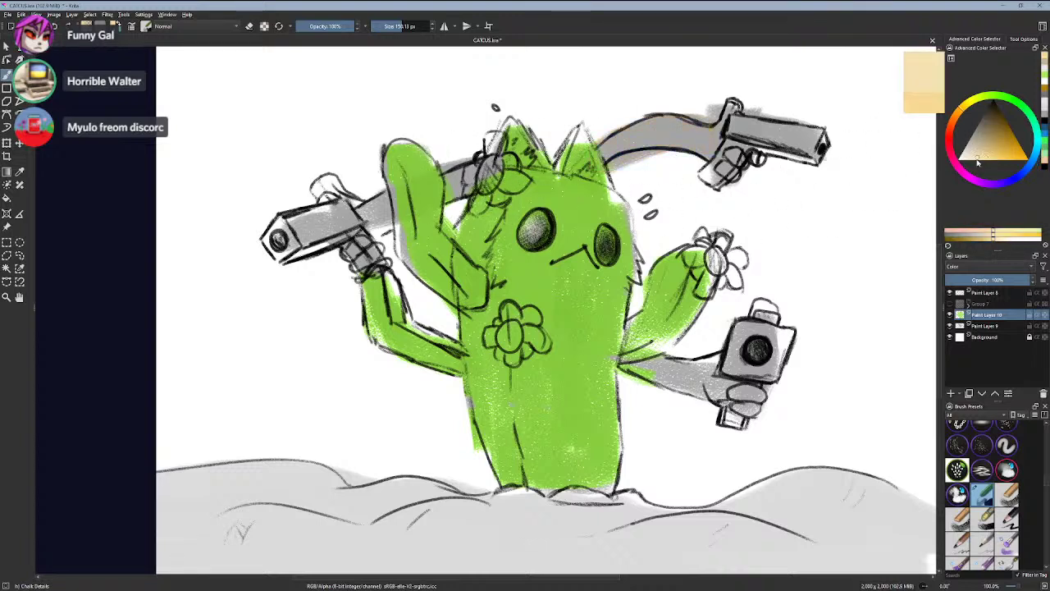
pyautogui.moveTo(768, 527); pyautogui.dragTo(856, 522)
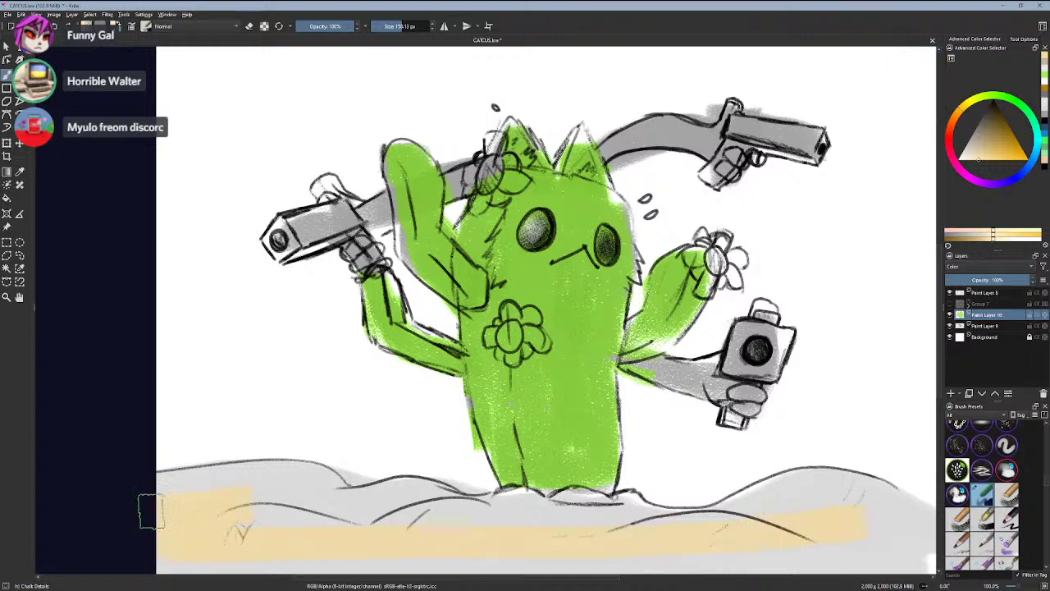
pyautogui.moveTo(291, 480)
pyautogui.mouseDown()
pyautogui.moveTo(414, 503)
pyautogui.moveTo(638, 489)
pyautogui.moveTo(867, 513)
pyautogui.mouseUp()
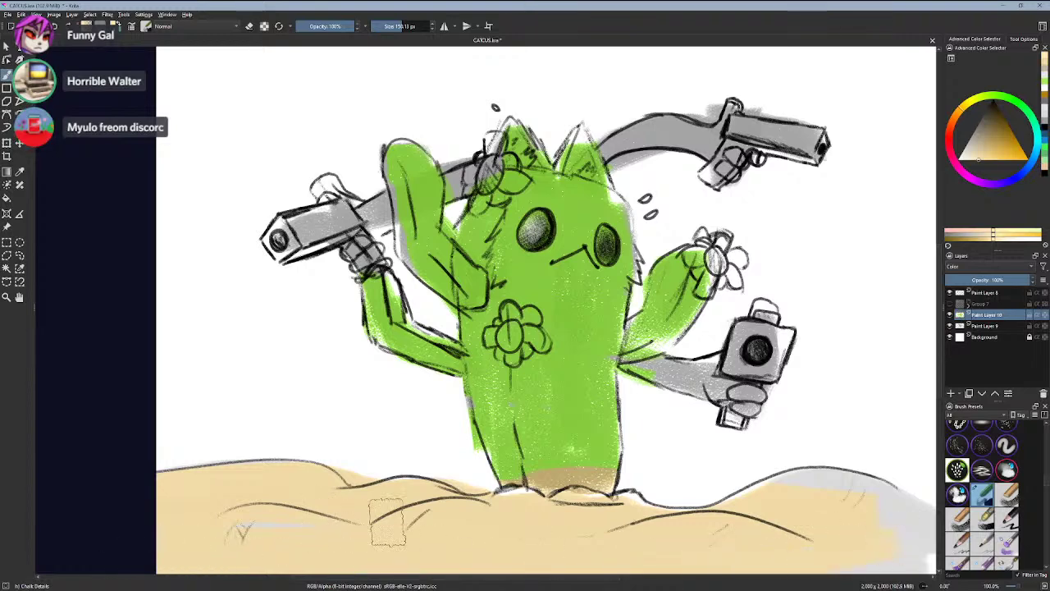
# - Delete the Color tint layer and the grey fill layer beneath the line art
pyautogui.scroll(-1, 307, 526)
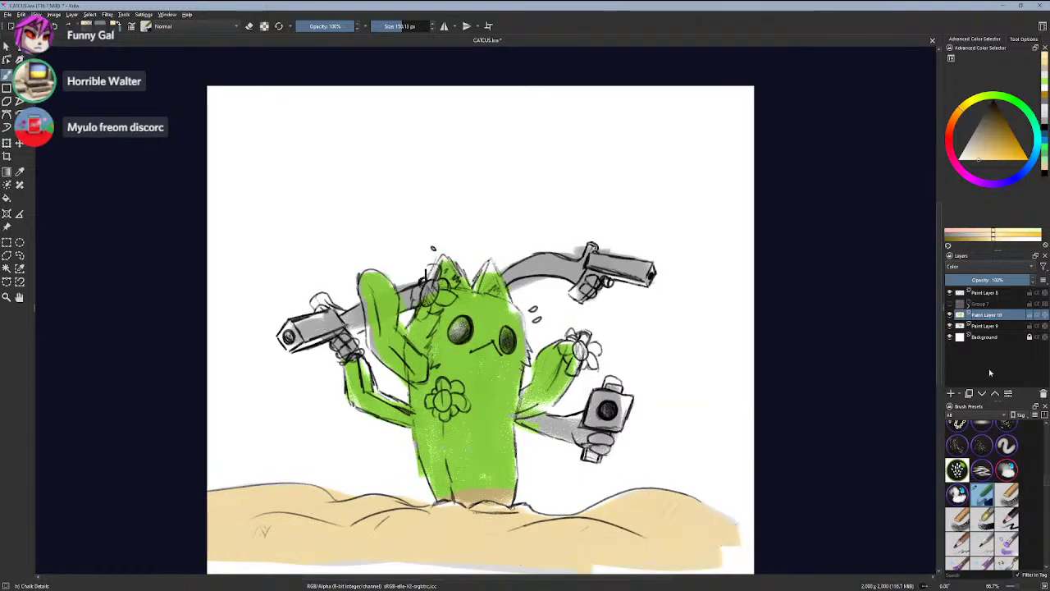
pyautogui.click(1042, 393)
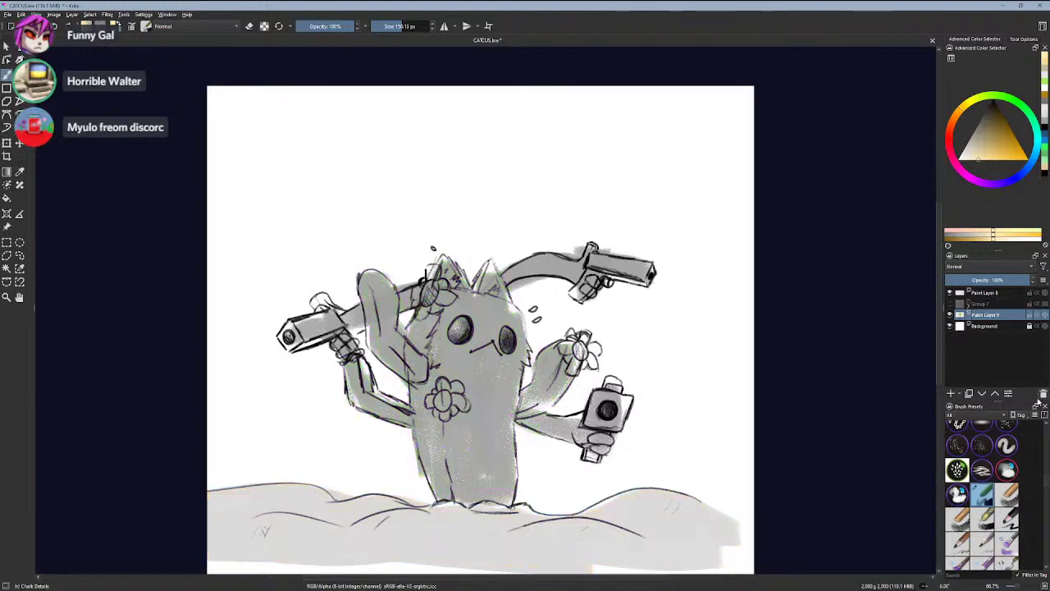
pyautogui.click(1042, 393)
pyautogui.moveTo(700, 589)
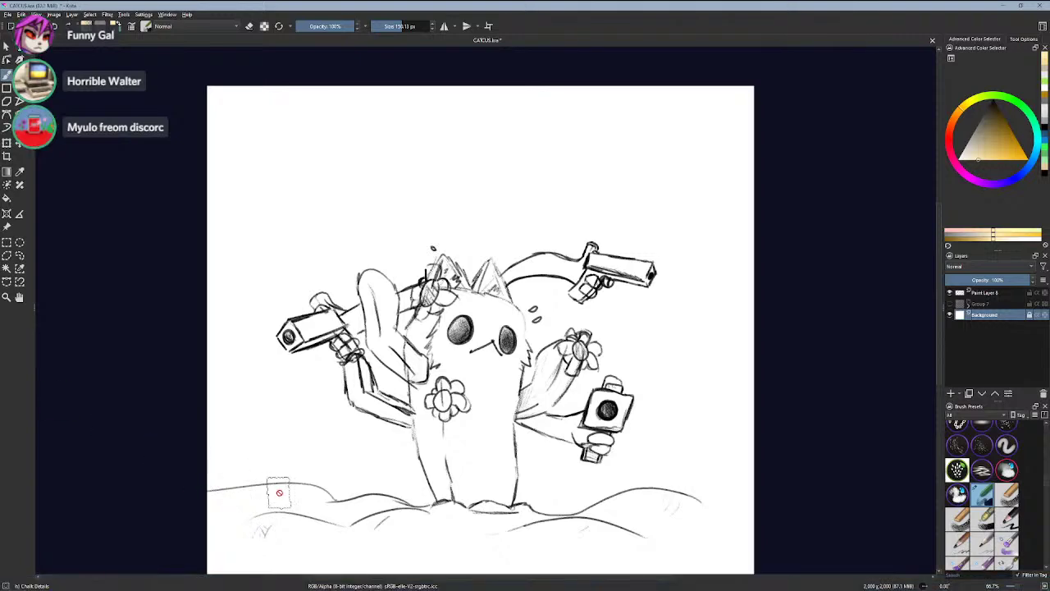
# - Add a new empty paint layer directly above the Background layer
pyautogui.scroll(3, 279, 492)
pyautogui.moveTo(306, 437)
pyautogui.mouseDown()
pyautogui.moveTo(319, 470)
pyautogui.moveTo(364, 482)
pyautogui.moveTo(363, 506)
pyautogui.moveTo(358, 492)
pyautogui.mouseUp()
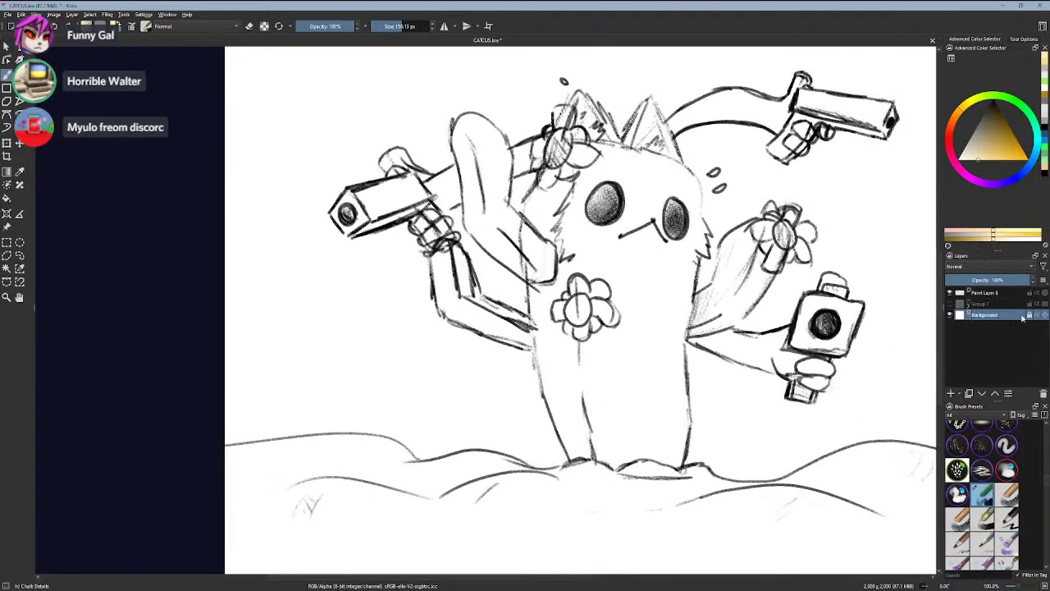
pyautogui.click(952, 394)
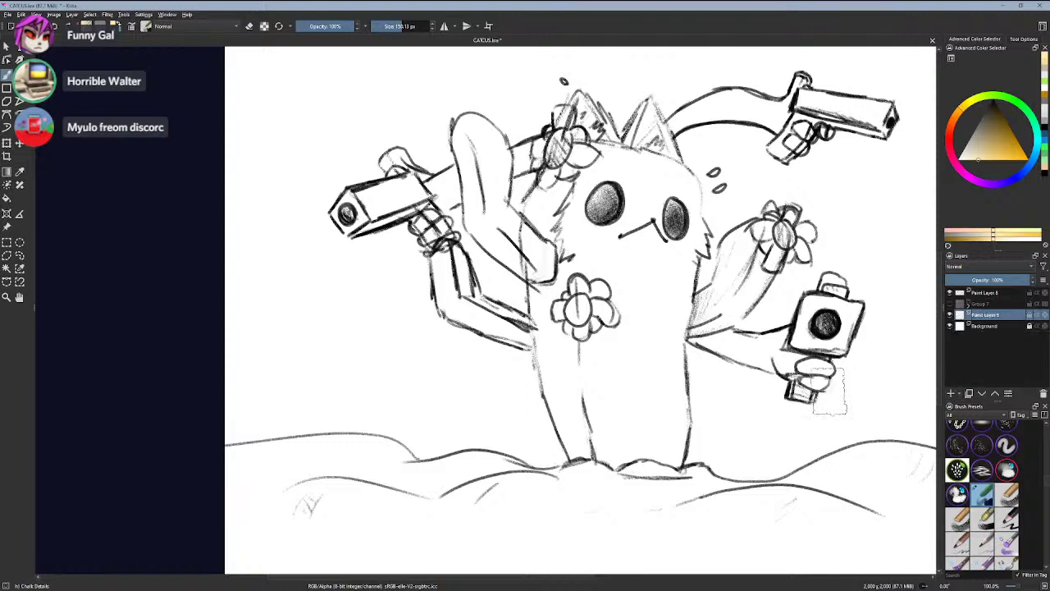
# - Paint a soft light-blue sky band across the canvas behind the cat's ears and upper arms, using the Airbrush Soft brush
pyautogui.press('-')
pyautogui.scroll(-3, 984, 492)
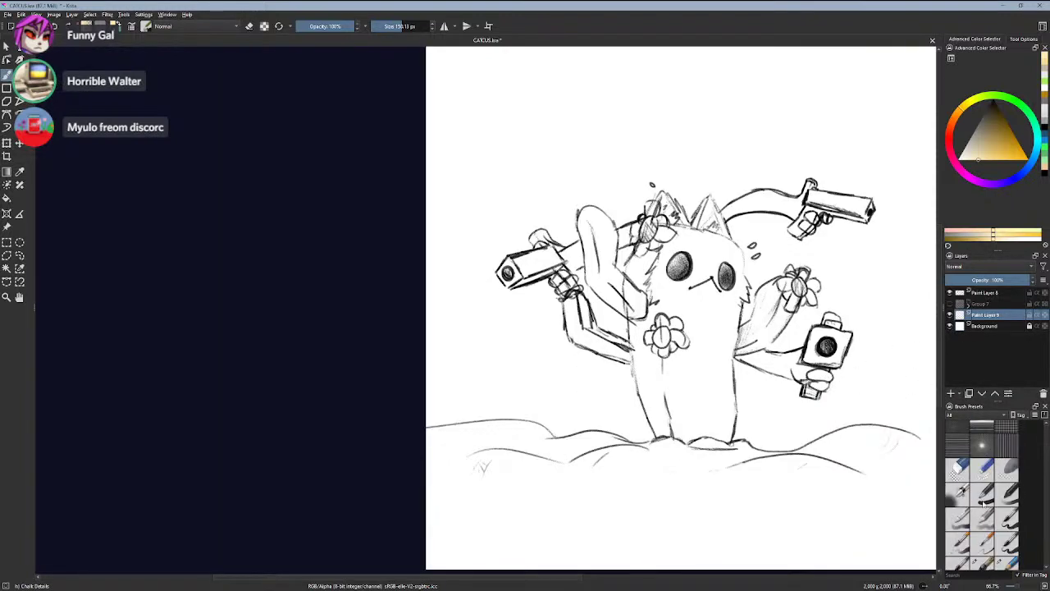
pyautogui.click(957, 493)
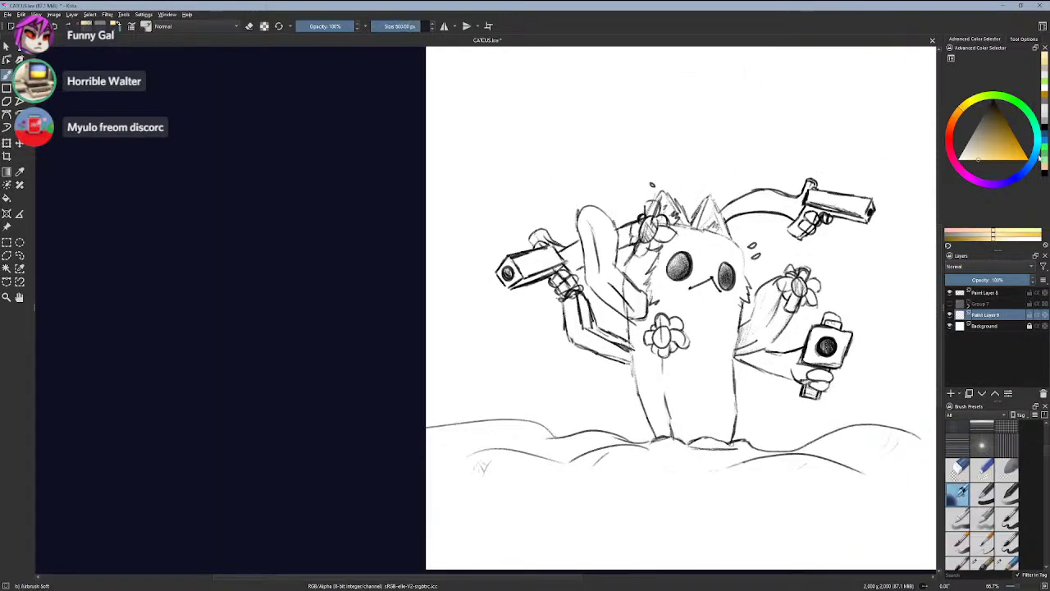
pyautogui.click(1040, 156)
pyautogui.moveTo(294, 190)
pyautogui.mouseDown()
pyautogui.moveTo(614, 171)
pyautogui.moveTo(450, 188)
pyautogui.moveTo(307, 222)
pyautogui.mouseUp()
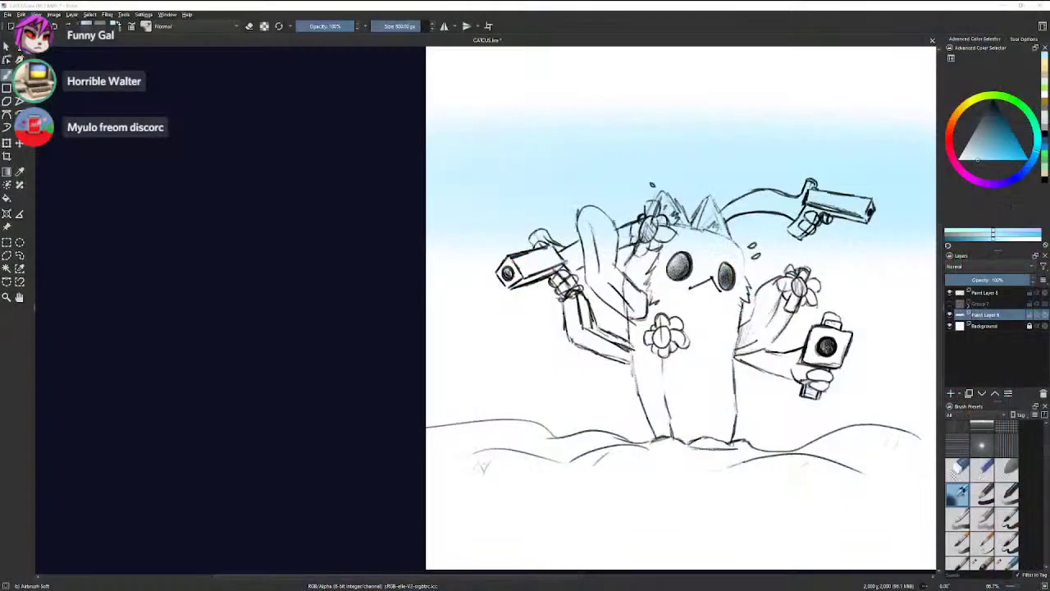
# - Enlarge the Airbrush Soft to 1000 px, extend the light-blue sky across the canvas down to the dunes, and switch back to Krita from Discord
pyautogui.moveTo(262, 391); pyautogui.dragTo(77, 327)
pyautogui.scroll(-1, 77, 327)
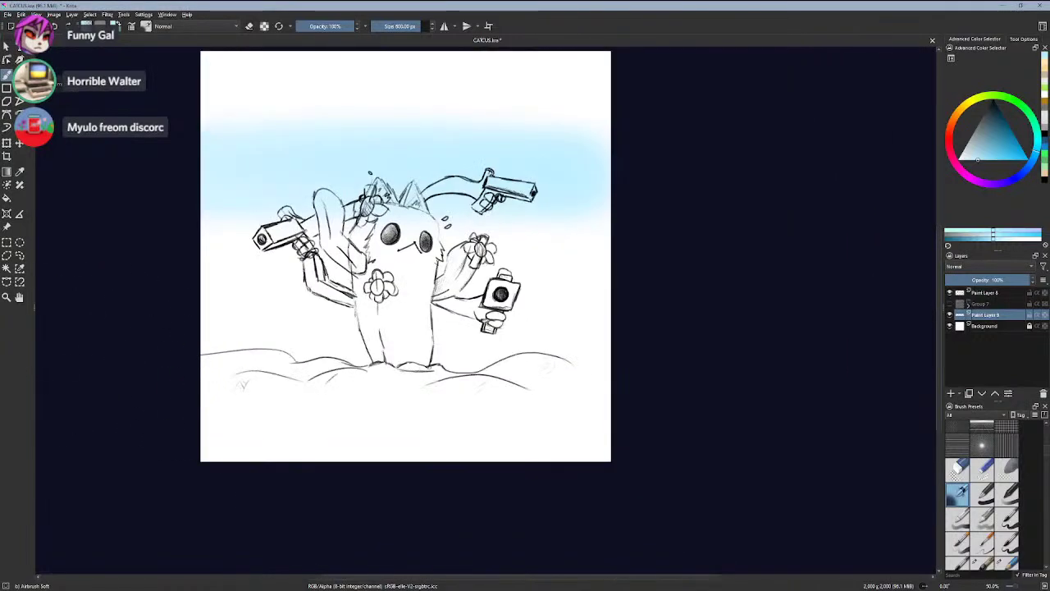
pyautogui.click(405, 25)
pyautogui.moveTo(246, 118)
pyautogui.mouseDown()
pyautogui.moveTo(563, 199)
pyautogui.moveTo(129, 304)
pyautogui.moveTo(458, 271)
pyautogui.moveTo(581, 70)
pyautogui.moveTo(94, 94)
pyautogui.moveTo(703, 70)
pyautogui.mouseUp()
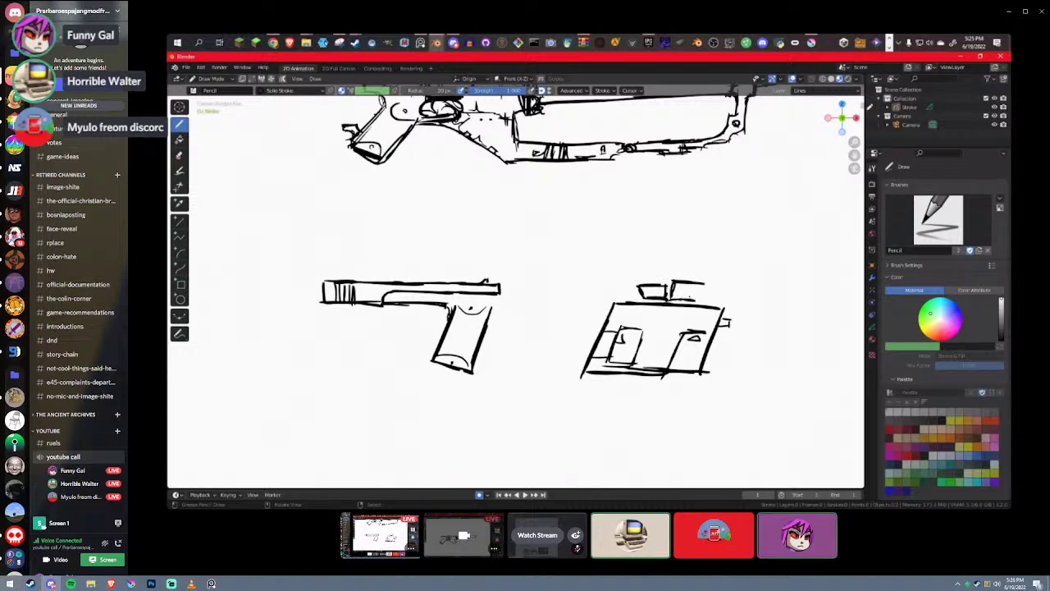
pyautogui.click(132, 584)
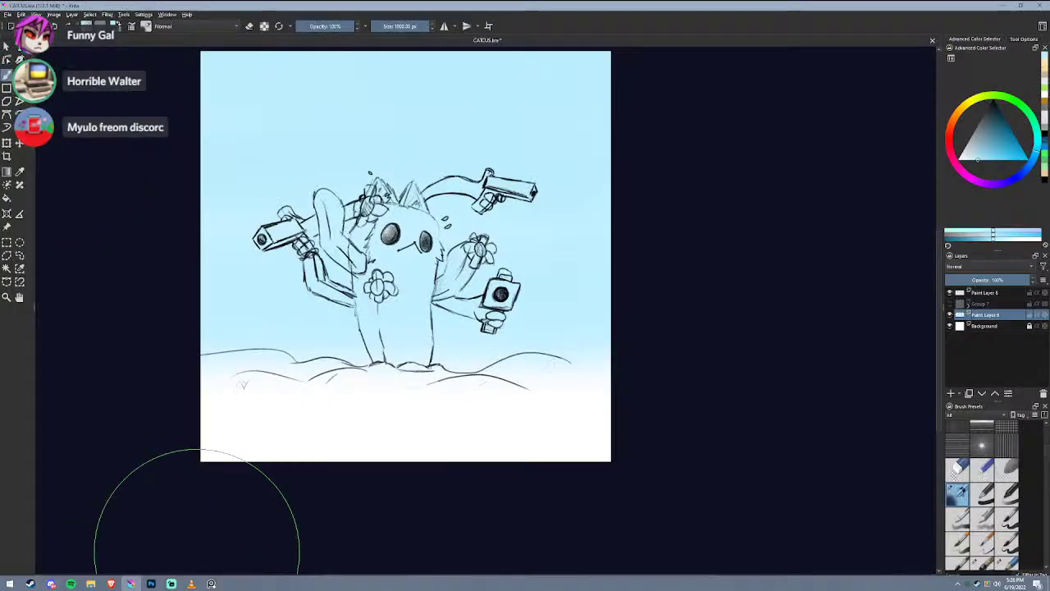
pyautogui.moveTo(399, 450); pyautogui.dragTo(552, 444)
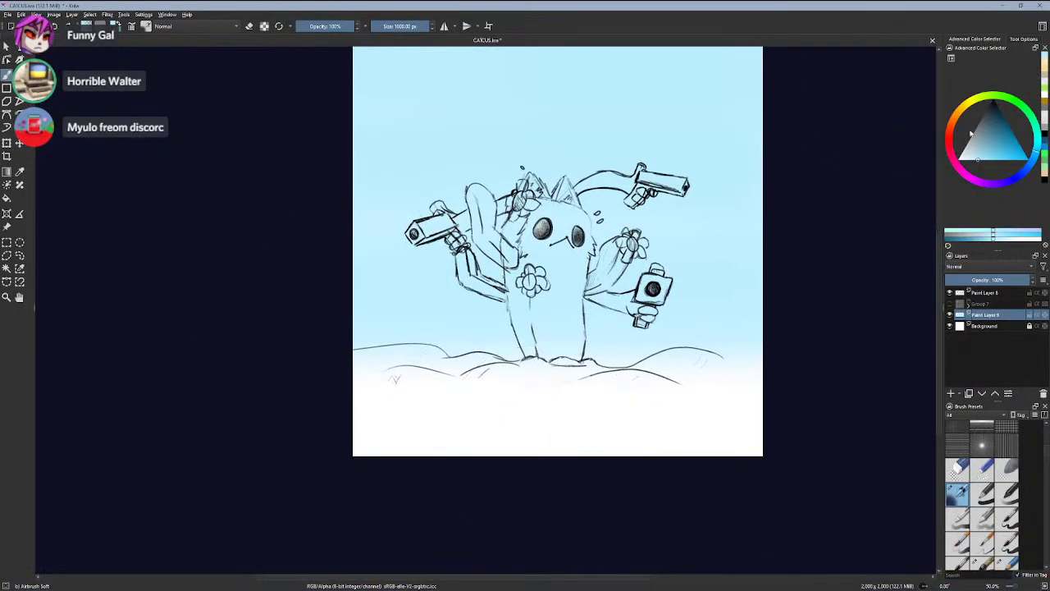
# - Choose progressively more saturated blues and deepen the upper sky into a soft gradient with the 1000 px Airbrush Soft
pyautogui.click(1004, 160)
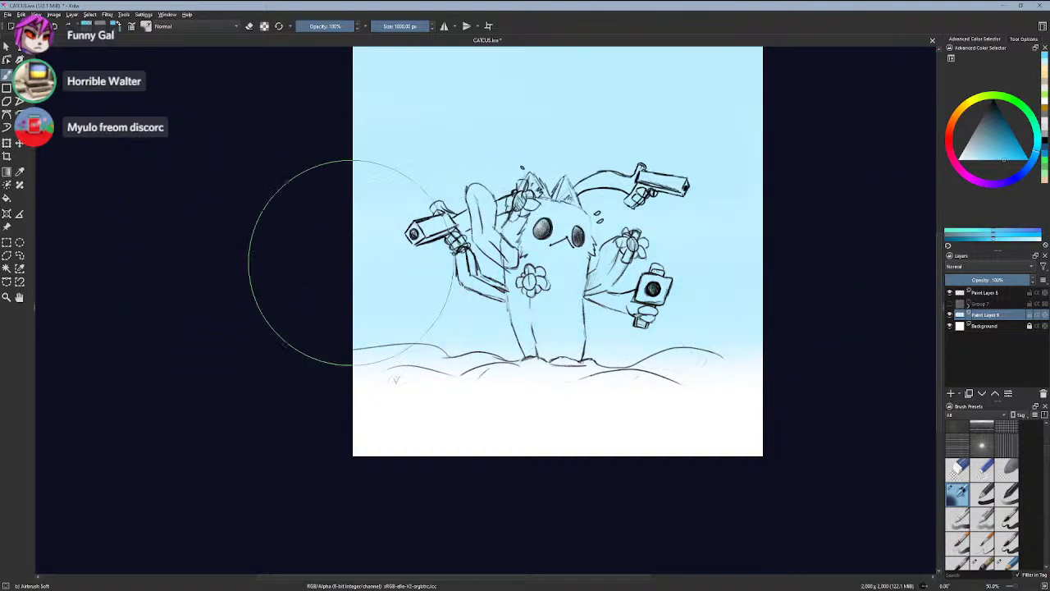
pyautogui.moveTo(352, 263); pyautogui.dragTo(366, 358)
pyautogui.moveTo(194, 239); pyautogui.dragTo(777, 208)
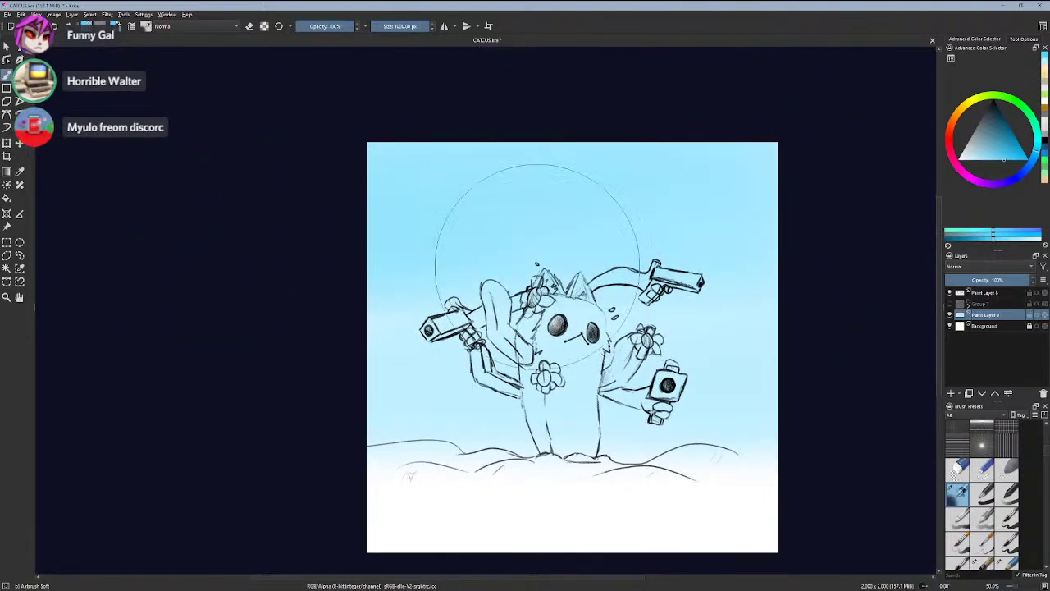
pyautogui.moveTo(968, 150); pyautogui.dragTo(1017, 159)
pyautogui.moveTo(422, 129); pyautogui.dragTo(920, 156)
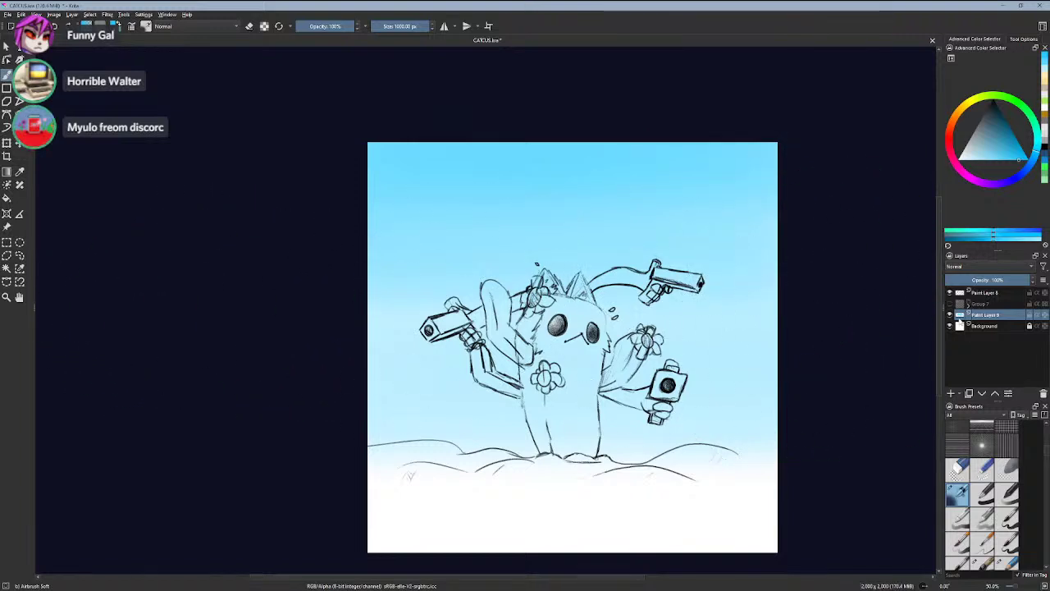
# - Add a paint layer above the sky layer and choose the Pencil-6 Quick Shade brush with a sand yellow
pyautogui.click(951, 394)
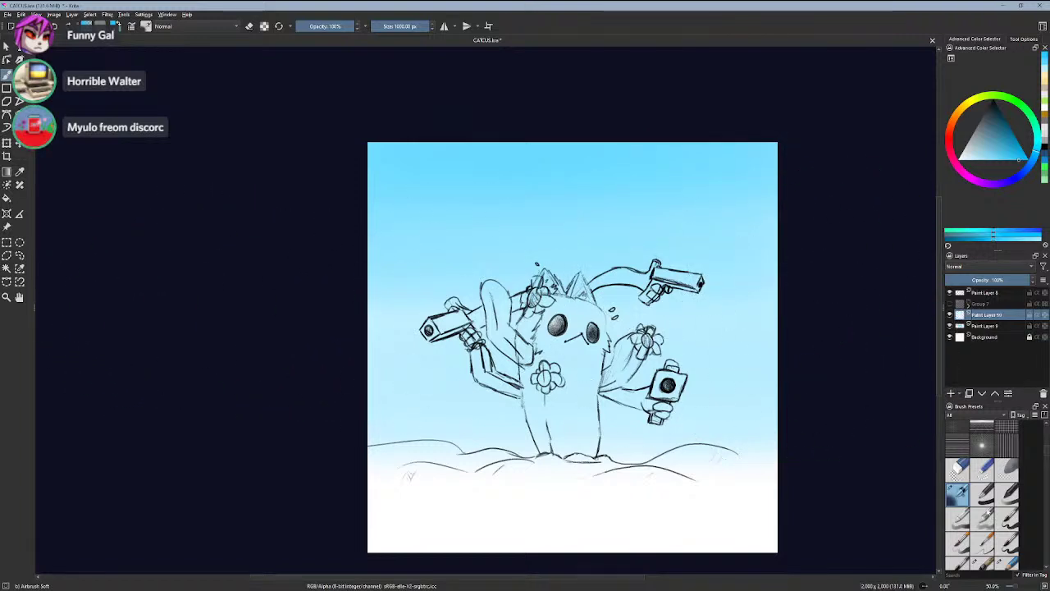
pyautogui.scroll(-3, 988, 529)
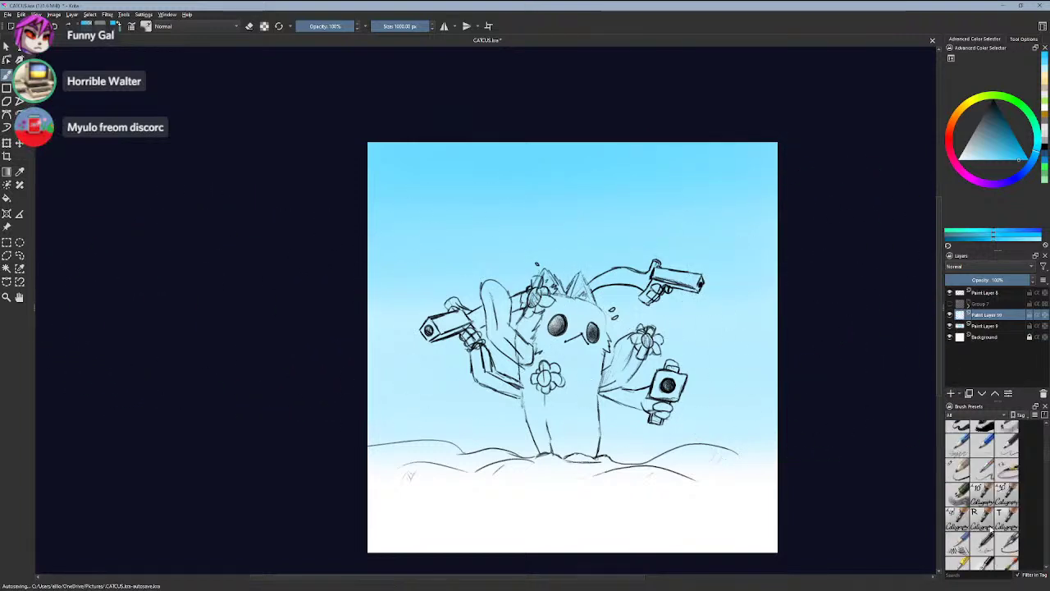
pyautogui.click(958, 493)
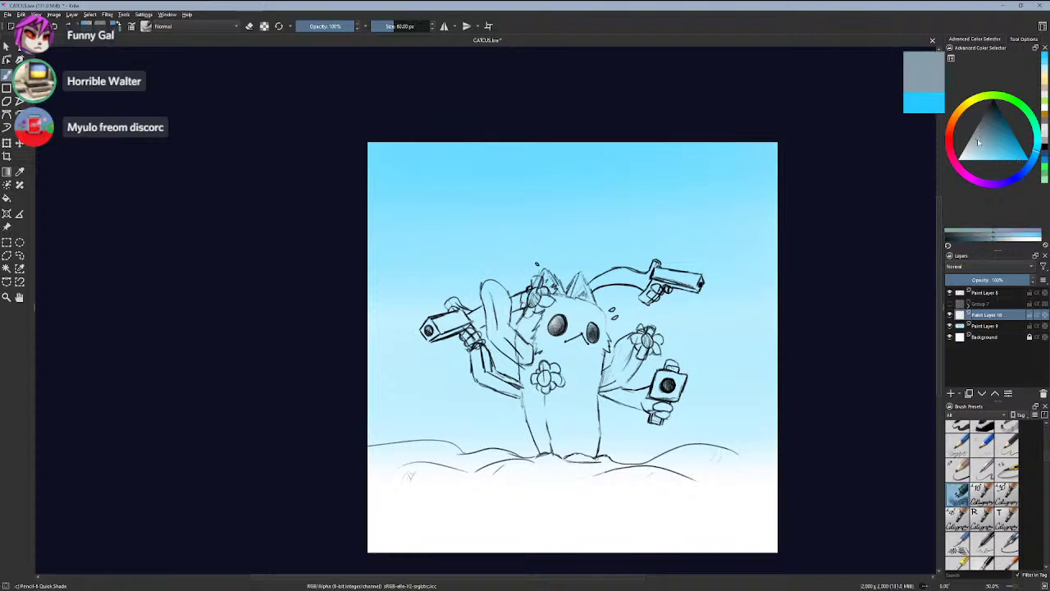
pyautogui.click(962, 114)
pyautogui.moveTo(970, 134); pyautogui.dragTo(993, 158)
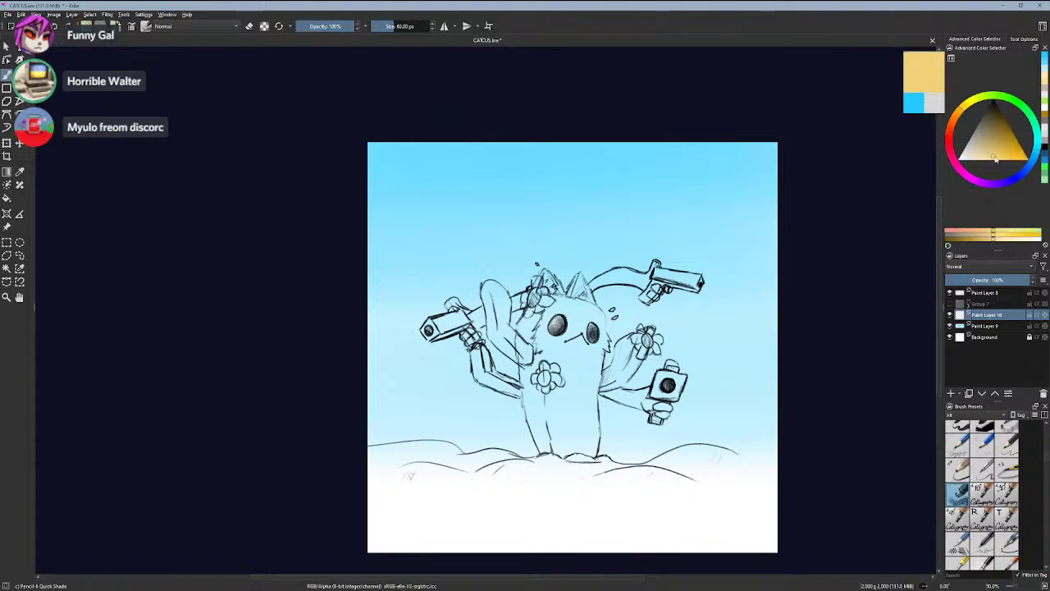
# - Try sand-yellow strokes in the foreground with the Pencil-6 Quick Shade and Marker Dry brushes, undoing each one
pyautogui.moveTo(488, 523); pyautogui.dragTo(608, 533)
pyautogui.scroll(2, 363, 524)
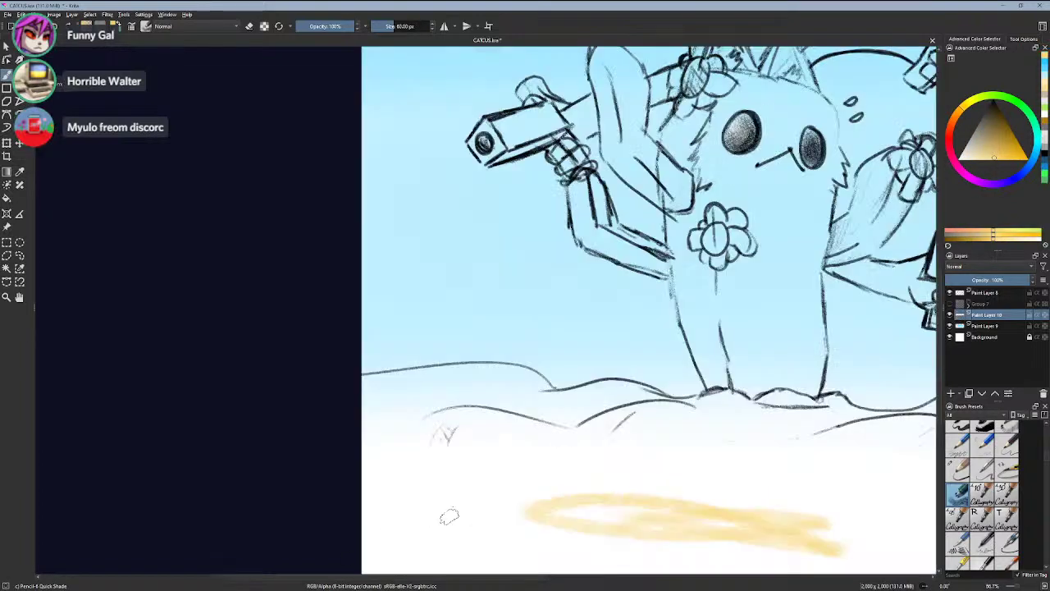
pyautogui.hotkey('ctrl', 'z')
pyautogui.scroll(-3, 959, 537)
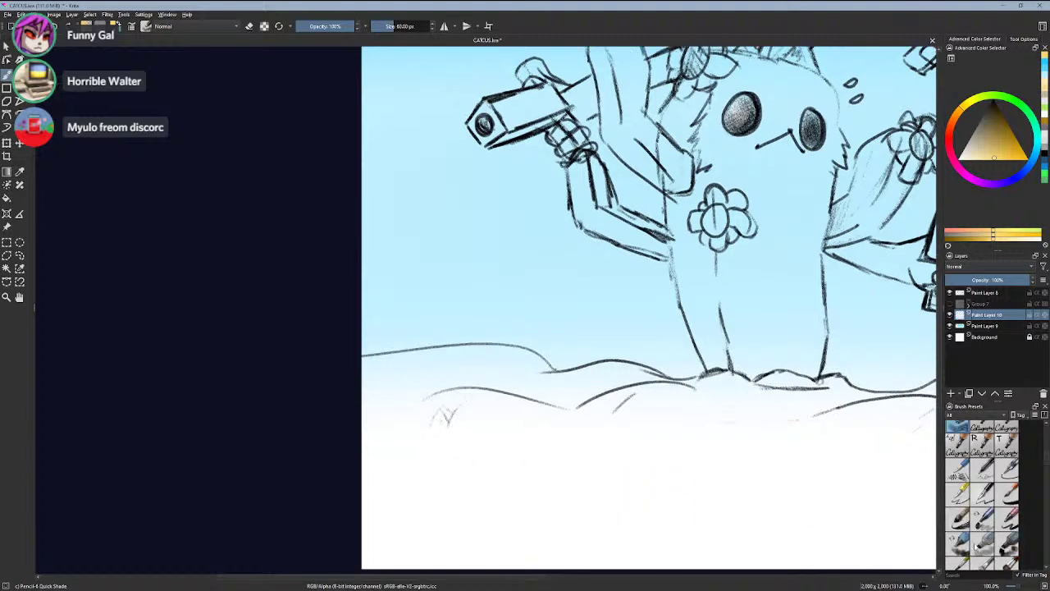
pyautogui.click(958, 542)
pyautogui.moveTo(644, 452); pyautogui.dragTo(373, 424)
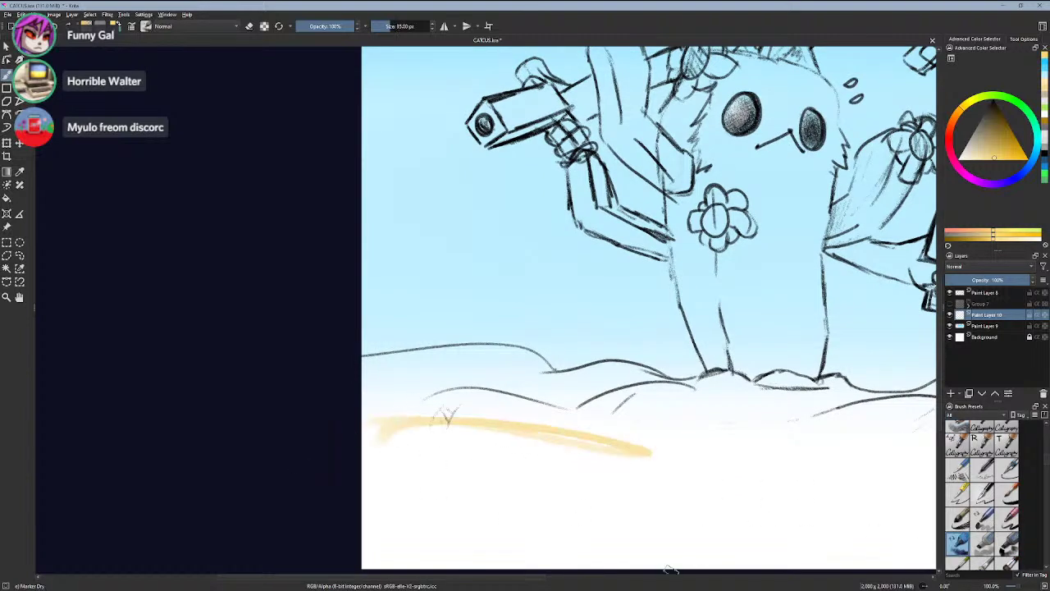
pyautogui.hotkey('ctrl', 'z')
# - Try the Chalk Soft brush on the foreground and dunes in sand yellow and a paler yellow, undoing the strokes
pyautogui.scroll(-5, 976, 564)
pyautogui.scroll(-3, 927, 490)
pyautogui.scroll(-3, 976, 497)
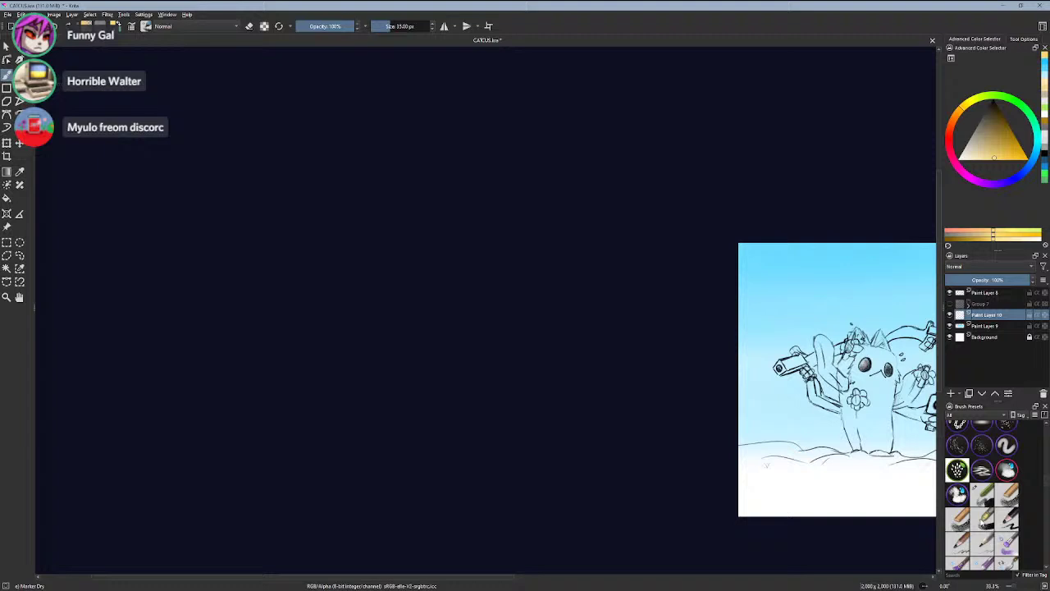
pyautogui.click(984, 516)
pyautogui.scroll(2, 738, 484)
pyautogui.moveTo(698, 456); pyautogui.dragTo(786, 469)
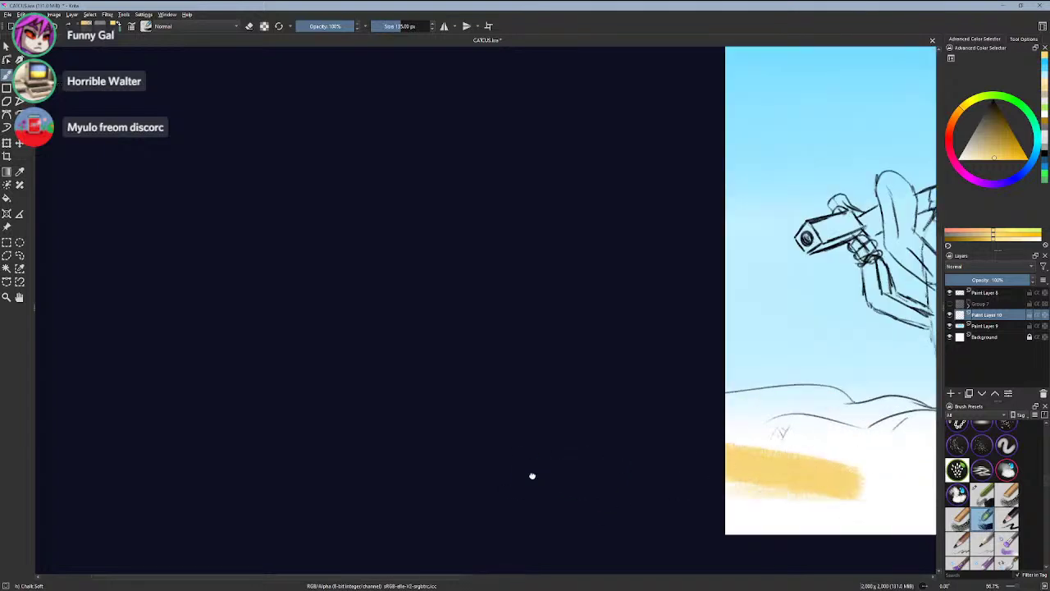
pyautogui.moveTo(533, 476)
pyautogui.mouseDown()
pyautogui.moveTo(227, 476)
pyautogui.moveTo(543, 551)
pyautogui.mouseUp()
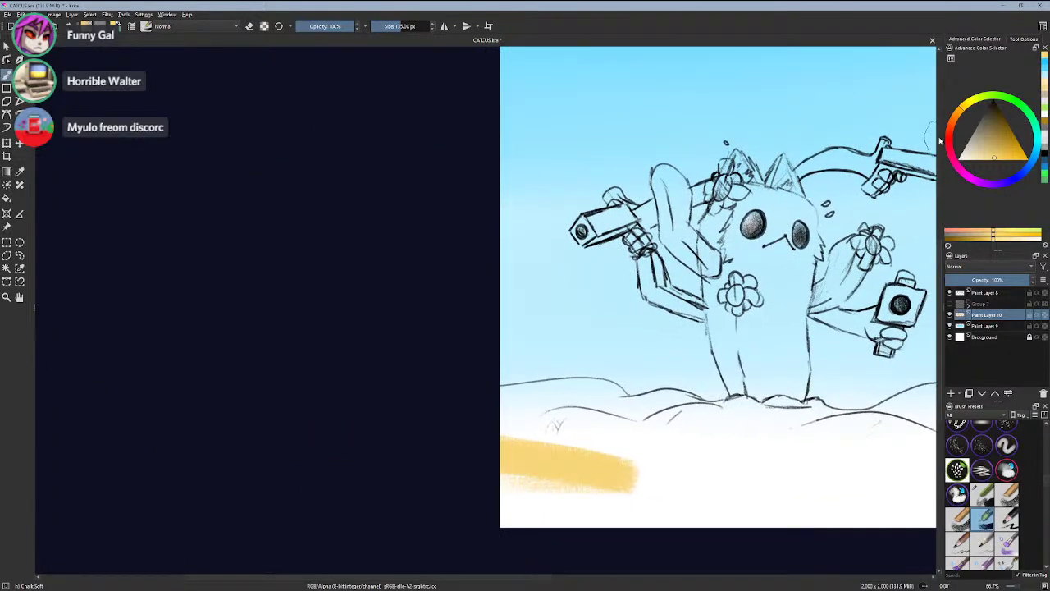
pyautogui.hotkey('ctrl', 'z')
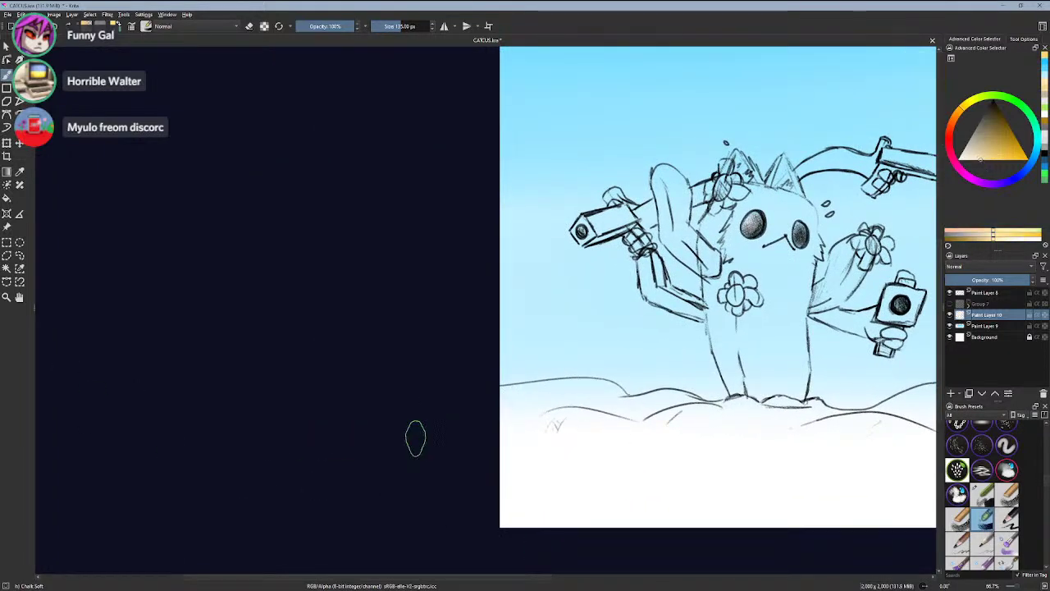
pyautogui.moveTo(504, 406)
pyautogui.mouseDown()
pyautogui.moveTo(633, 408)
pyautogui.moveTo(673, 427)
pyautogui.moveTo(481, 415)
pyautogui.moveTo(474, 425)
pyautogui.moveTo(510, 402)
pyautogui.moveTo(563, 395)
pyautogui.moveTo(625, 410)
pyautogui.mouseUp()
pyautogui.hotkey('ctrl', 'z')
pyautogui.hotkey('ctrl', 'z')
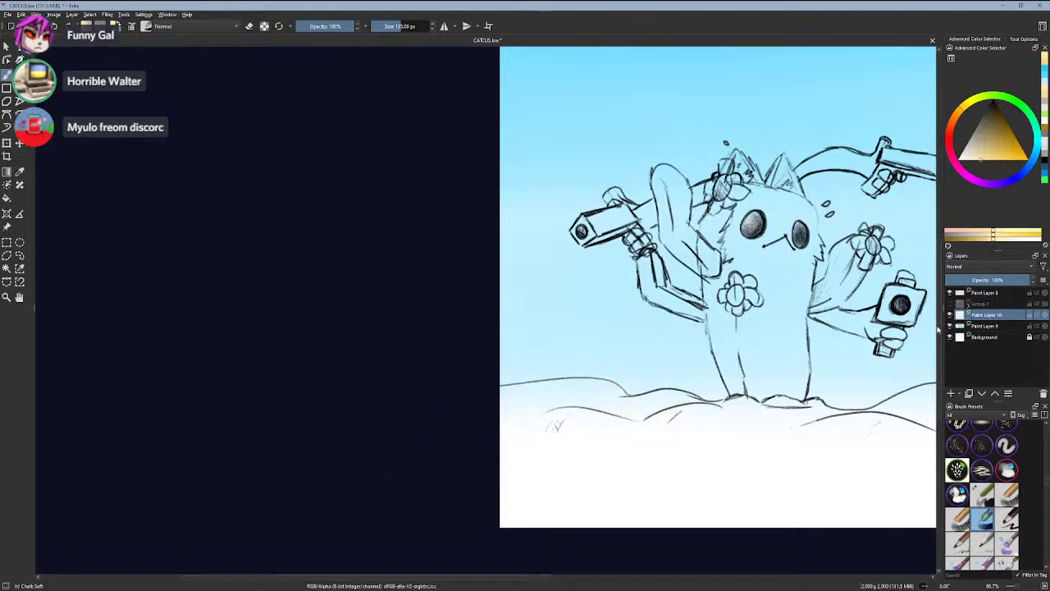
# - Hide the sky and sand paint layers and lower the pencil line-art layer's opacity to 13%
pyautogui.click(950, 326)
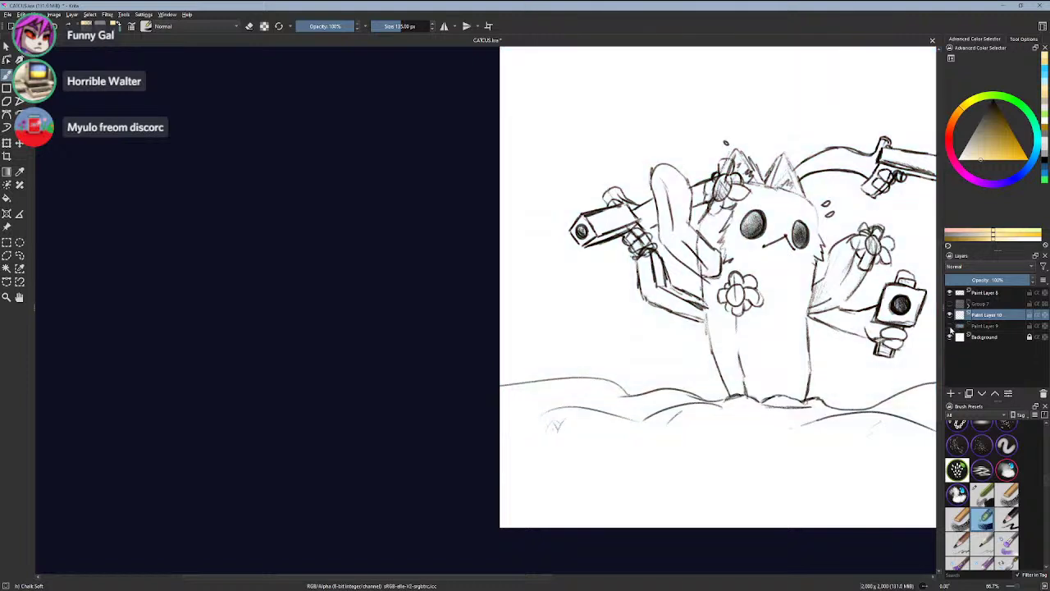
pyautogui.click(950, 326)
pyautogui.click(950, 326)
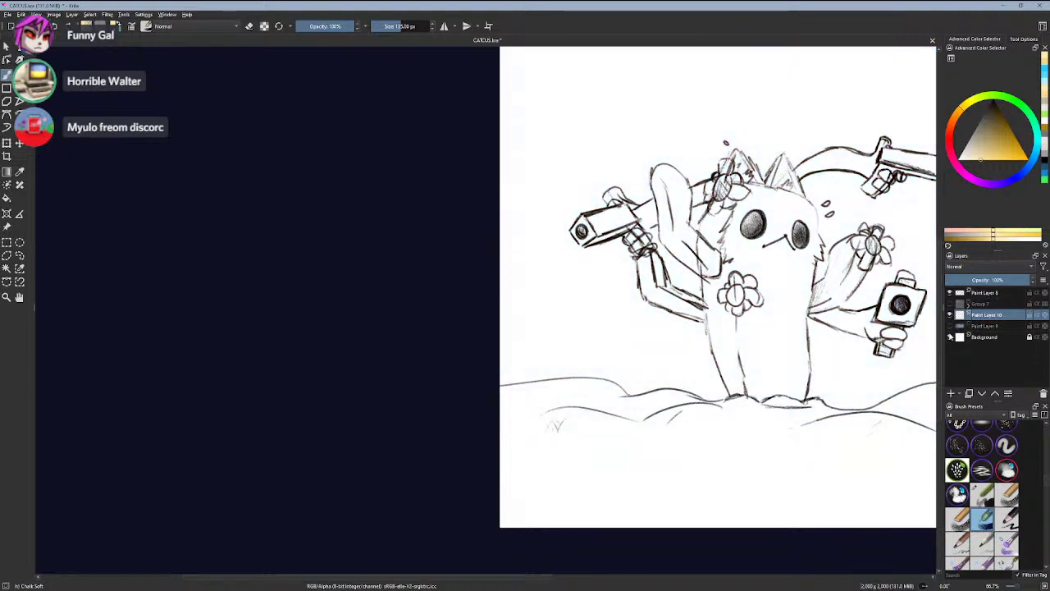
pyautogui.click(958, 292)
pyautogui.click(968, 281)
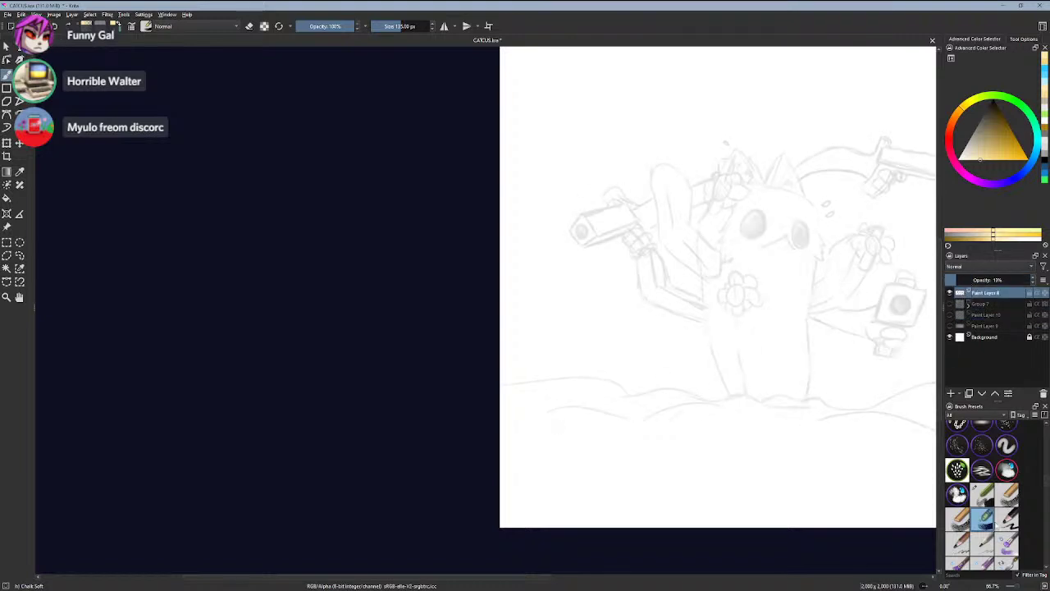
# - Filter the brush presets to My Favorites, save the drawing, and choose the 25 px "Inking brush new" preset
pyautogui.scroll(-10, 1042, 487)
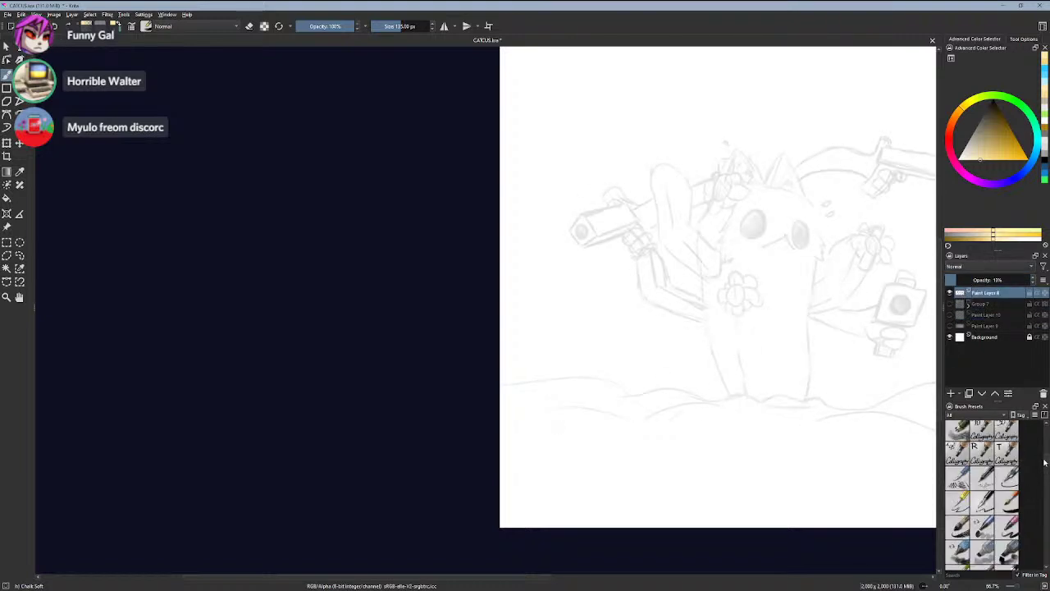
pyautogui.scroll(-5, 1042, 558)
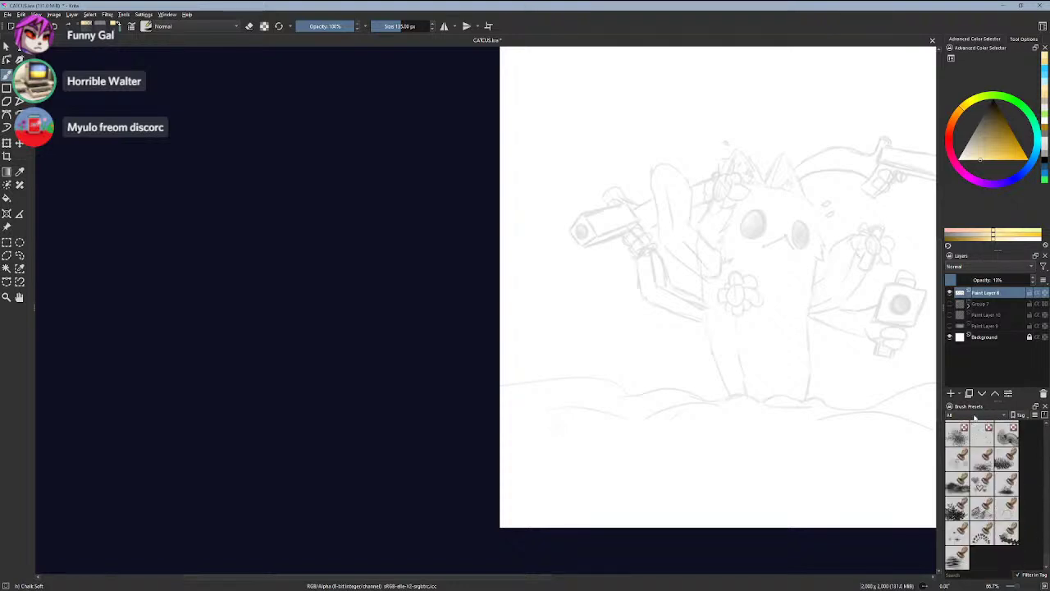
pyautogui.click(975, 417)
pyautogui.click(974, 580)
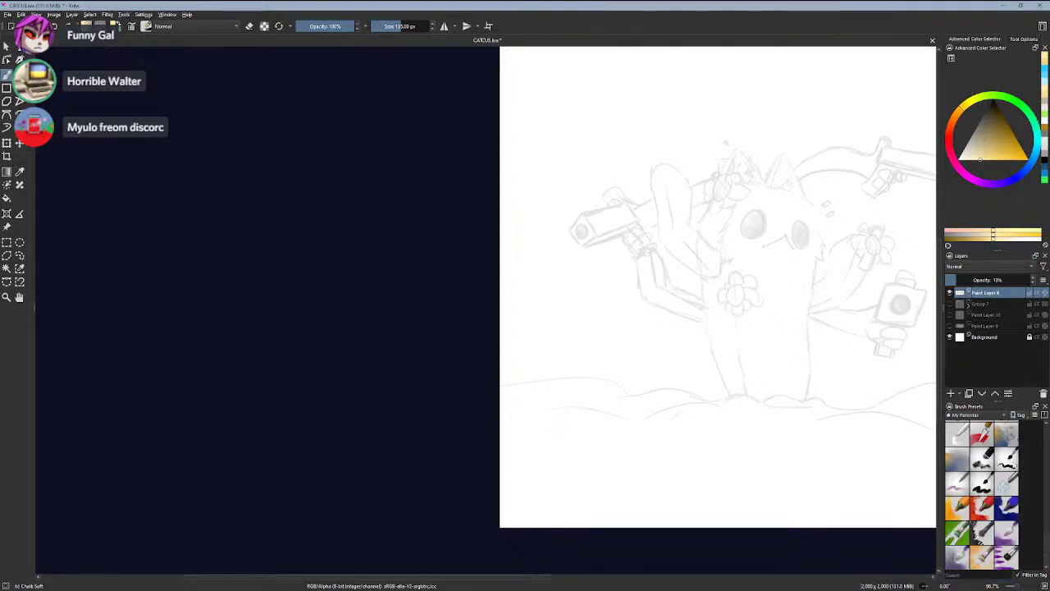
pyautogui.scroll(-5, 1042, 529)
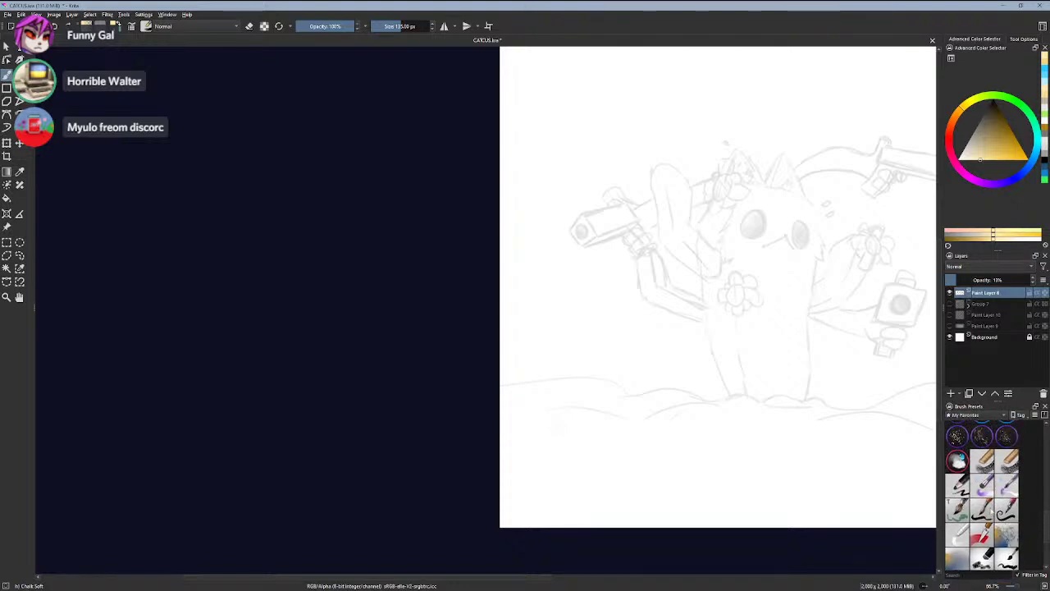
pyautogui.hotkey('ctrl', 's')
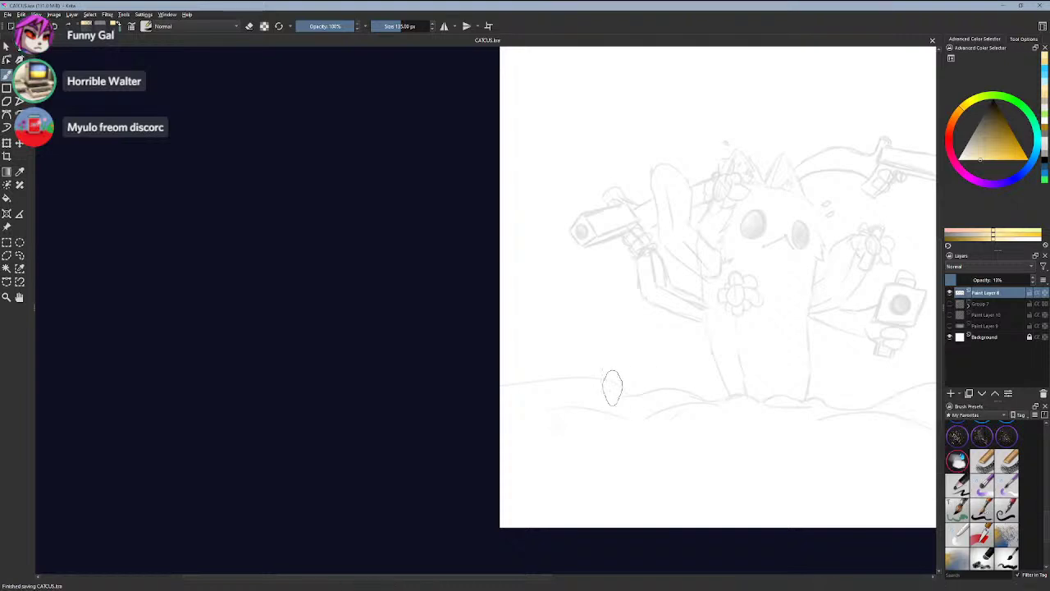
pyautogui.click(984, 511)
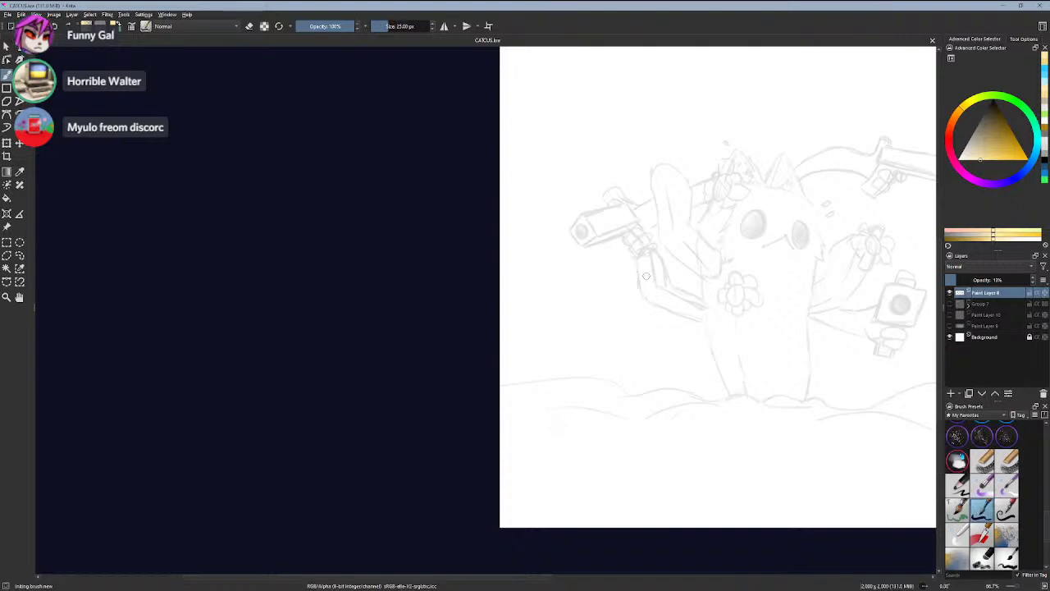
# - Undo the pencil layer's opacity reduction and redo it
pyautogui.scroll(2, 644, 271)
pyautogui.hotkey('ctrl', 'z')
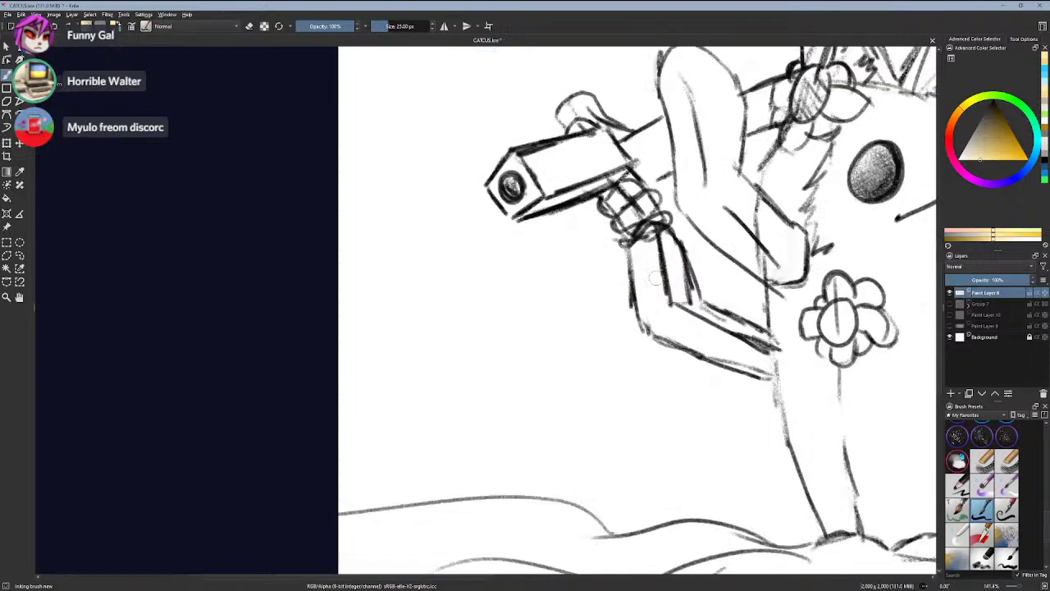
pyautogui.click(21, 14)
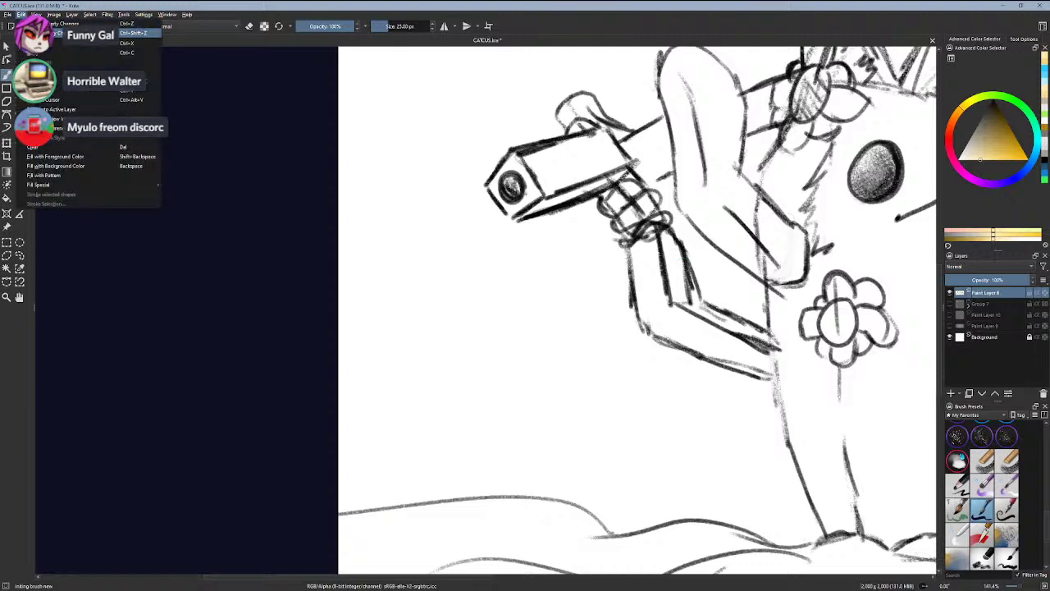
pyautogui.click(106, 32)
# - Add a new paint layer above the faded pencil sketch and set the colour to black
pyautogui.click(951, 393)
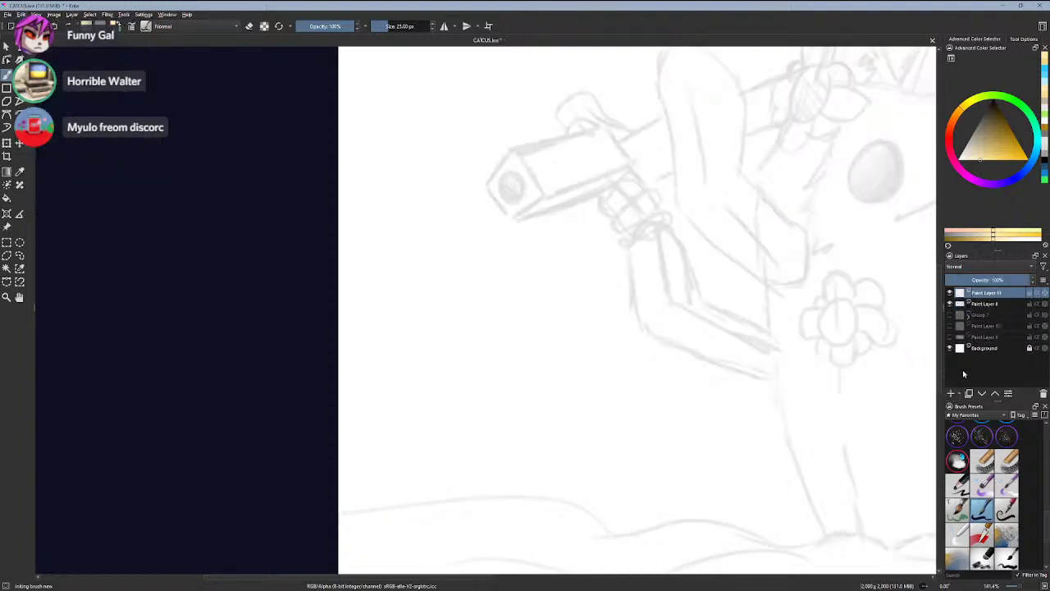
pyautogui.moveTo(1000, 166); pyautogui.dragTo(988, 100)
# - Try several black ink strokes along the outer edge of the cat's lower body below the gun arm, undoing each one
pyautogui.moveTo(779, 374); pyautogui.dragTo(808, 472)
pyautogui.hotkey('ctrl', 'z')
pyautogui.moveTo(772, 375); pyautogui.dragTo(824, 537)
pyautogui.hotkey('ctrl', 'z')
pyautogui.moveTo(776, 374); pyautogui.dragTo(823, 531)
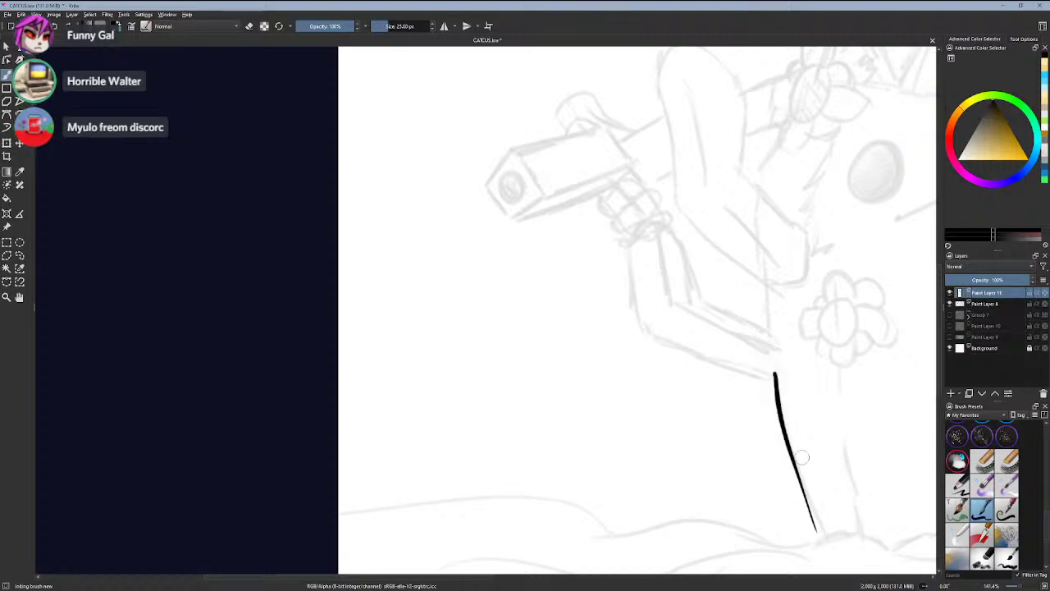
pyautogui.hotkey('ctrl', 'z')
pyautogui.moveTo(777, 377); pyautogui.dragTo(822, 533)
pyautogui.hotkey('ctrl', 'z')
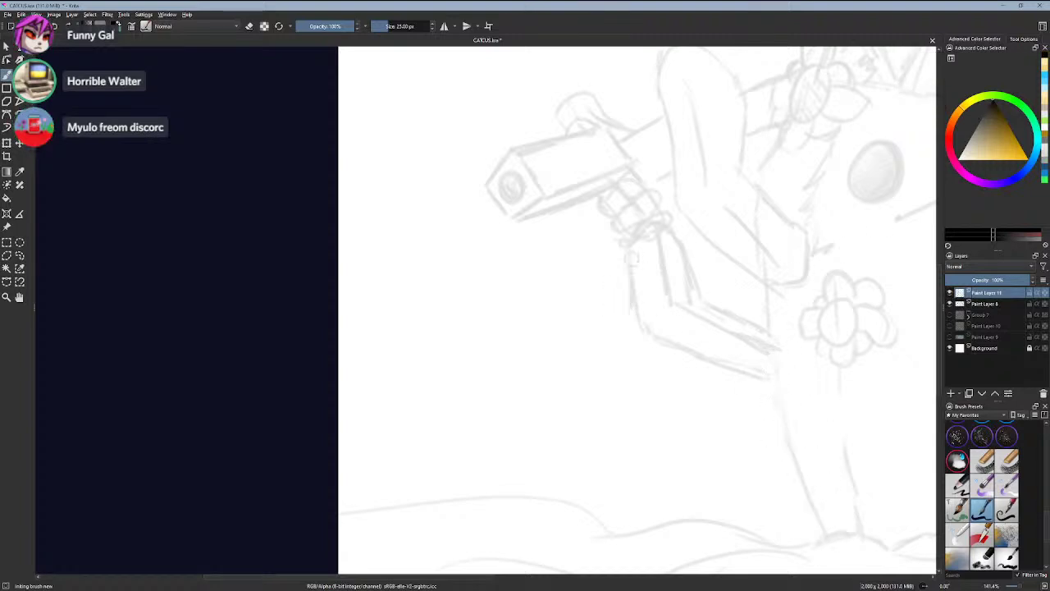
# - Ink the outer edge of the forearm beneath the pistol in black and check the brush smoothing option
pyautogui.moveTo(625, 243); pyautogui.dragTo(644, 322)
pyautogui.click(1024, 38)
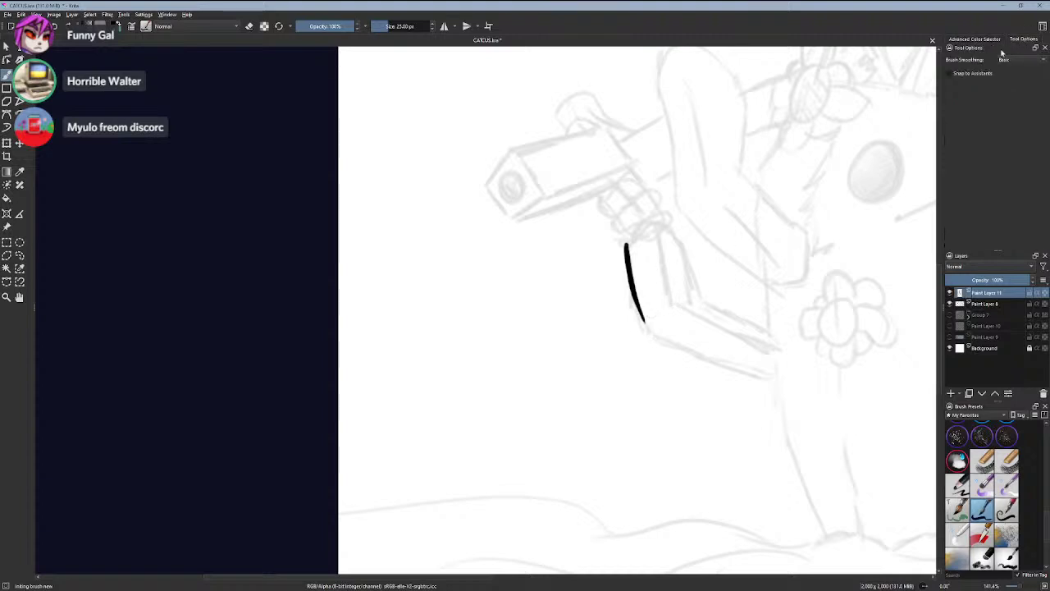
pyautogui.click(976, 39)
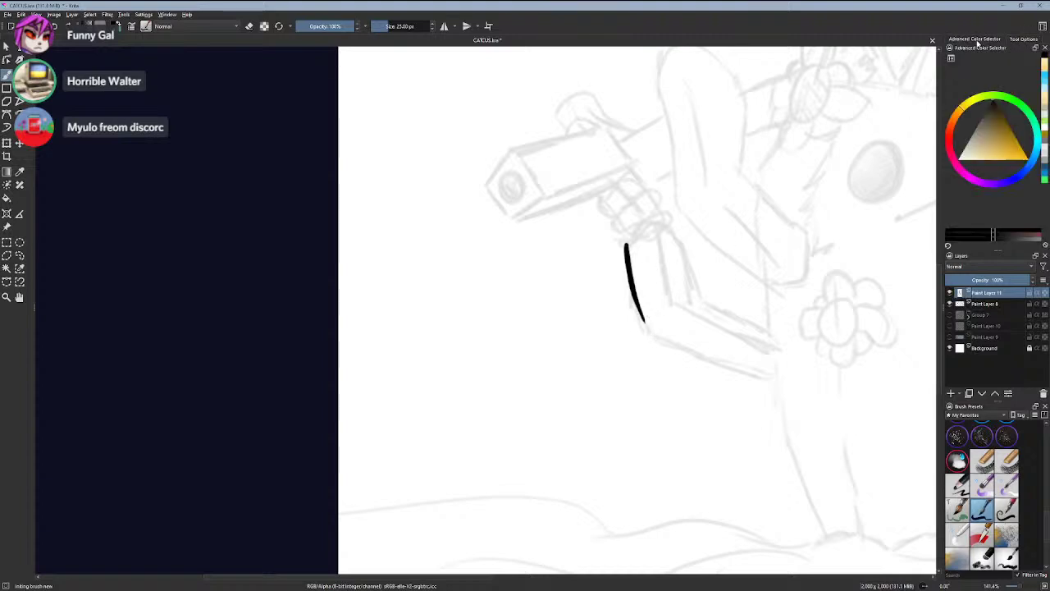
# - Try inking the forearm beneath the pistol in black, with its outer edge, rounded top, inner edge and a centre line
pyautogui.hotkey('ctrl', 'z')
pyautogui.moveTo(625, 248); pyautogui.dragTo(644, 328)
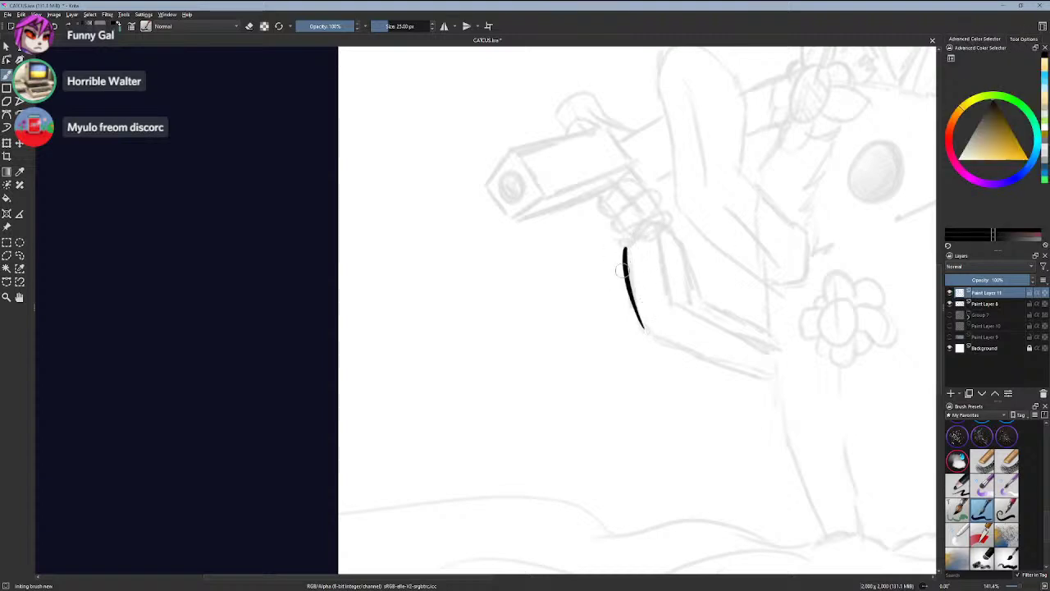
pyautogui.moveTo(654, 236)
pyautogui.mouseDown()
pyautogui.moveTo(677, 245)
pyautogui.moveTo(667, 252)
pyautogui.moveTo(697, 312)
pyautogui.mouseUp()
pyautogui.hotkey('ctrl', 'z')
pyautogui.moveTo(656, 236); pyautogui.dragTo(675, 306)
pyautogui.hotkey('ctrl', 'z')
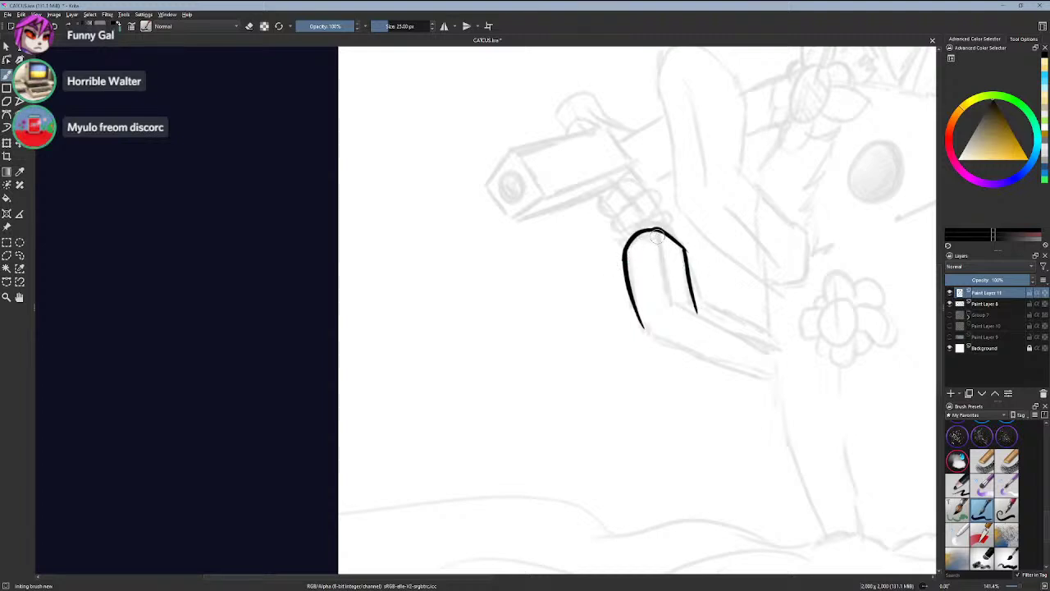
pyautogui.moveTo(657, 232); pyautogui.dragTo(671, 319)
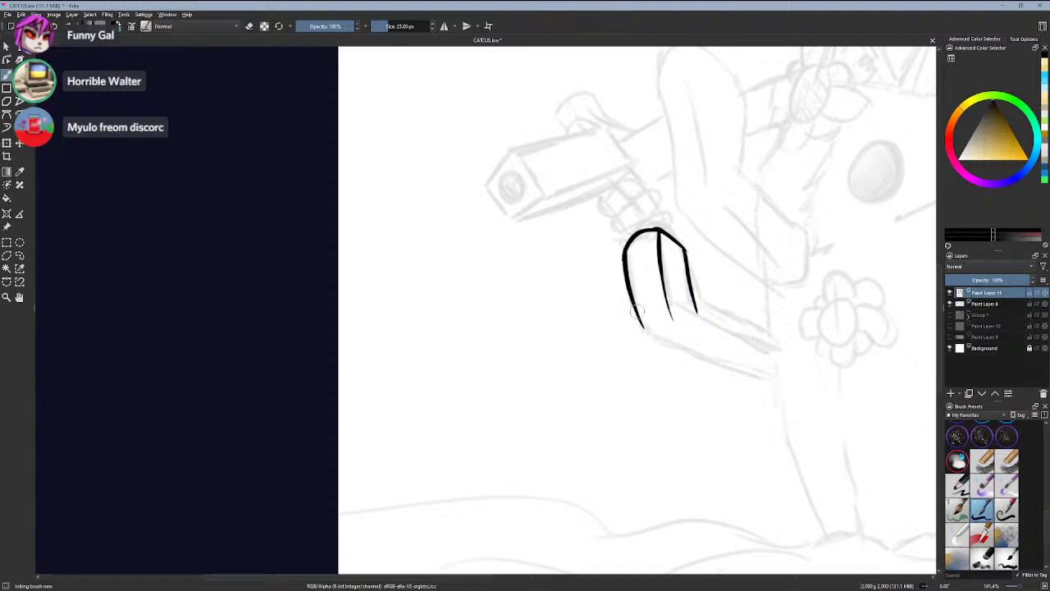
# - Undo all black ink strokes on the forearm beneath the pistol
pyautogui.scroll(-4, 646, 308)
pyautogui.scroll(4, 718, 283)
pyautogui.hotkey('ctrl', 'z')
pyautogui.hotkey('ctrl', 'z')
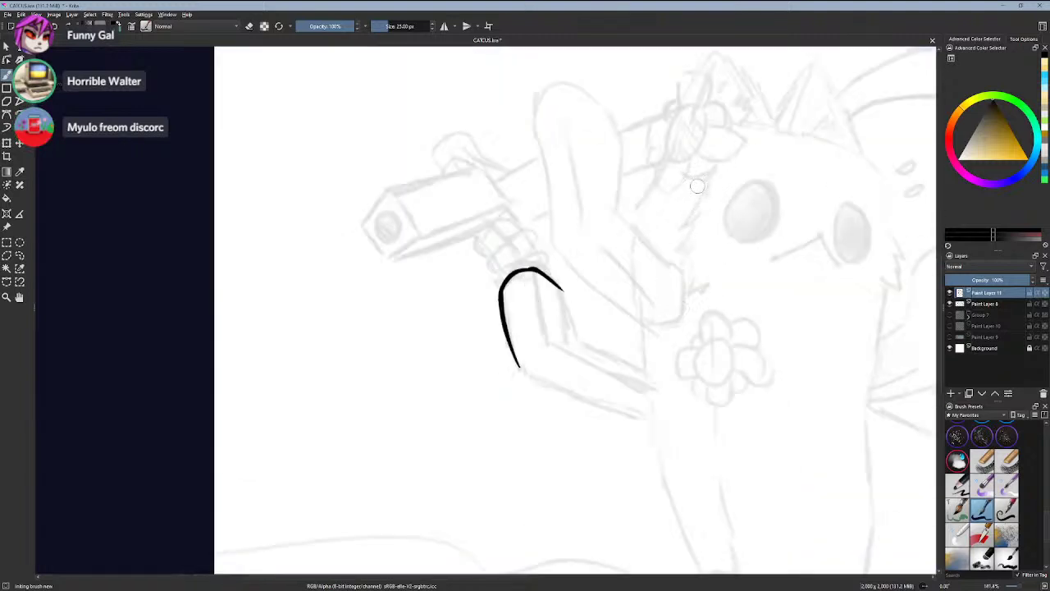
pyautogui.scroll(1, 696, 185)
pyautogui.hotkey('ctrl', 'z')
pyautogui.hotkey('ctrl', 'z')
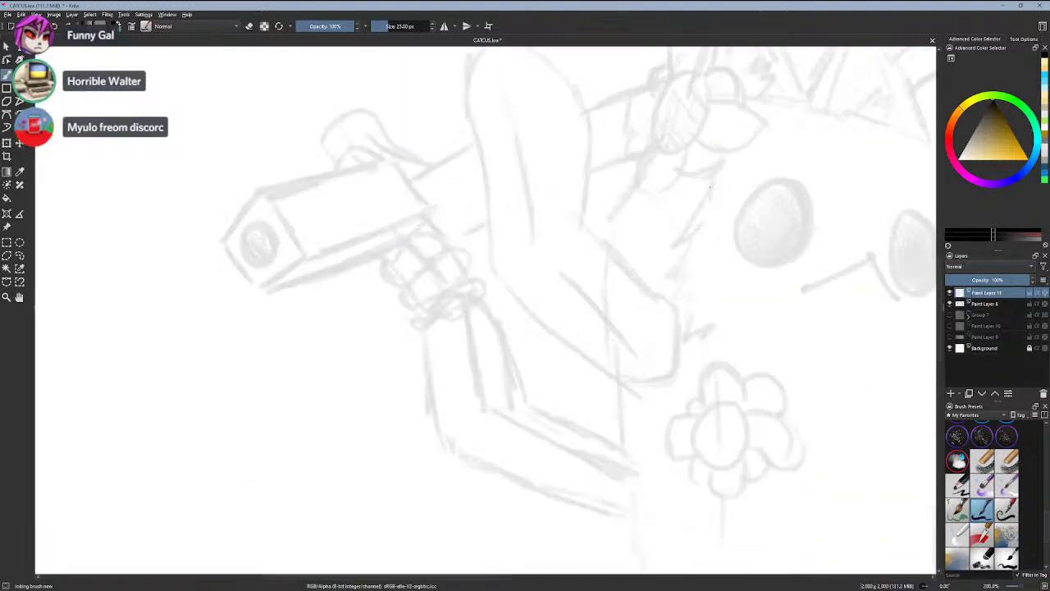
# - Try short black ink strokes for the fur on the cat's left cheek below the head flower, undoing them
pyautogui.moveTo(710, 185); pyautogui.dragTo(706, 220)
pyautogui.hotkey('ctrl', 'z')
pyautogui.moveTo(708, 179); pyautogui.dragTo(705, 220)
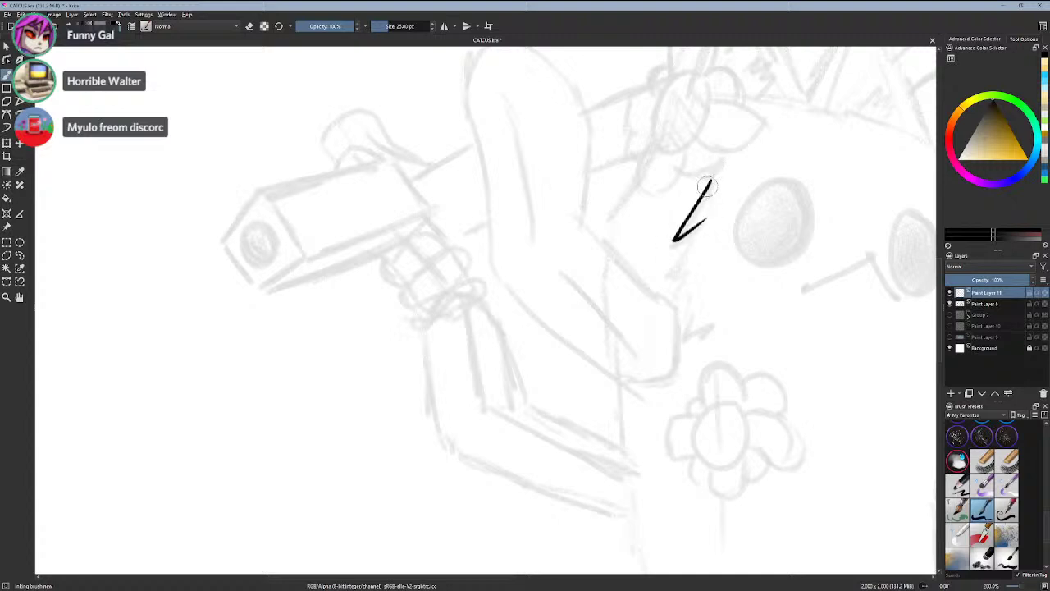
pyautogui.hotkey('ctrl', 'z')
pyautogui.moveTo(714, 177)
pyautogui.mouseDown()
pyautogui.moveTo(679, 232)
pyautogui.moveTo(710, 222)
pyautogui.moveTo(658, 267)
pyautogui.moveTo(697, 231)
pyautogui.moveTo(670, 268)
pyautogui.moveTo(691, 264)
pyautogui.moveTo(689, 299)
pyautogui.mouseUp()
pyautogui.hotkey('ctrl', 'z')
pyautogui.hotkey('ctrl', 'z')
pyautogui.hotkey('ctrl', 'z')
pyautogui.hotkey('ctrl', 'z')
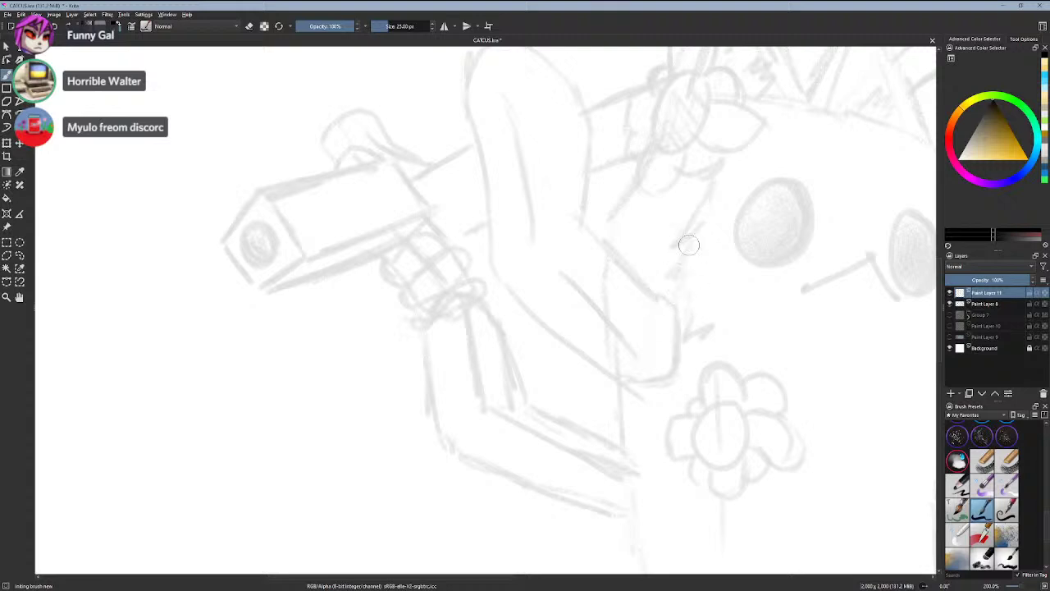
# - Retry the left cheek fur as a zigzag of pointed tufts in black ink, undoing each attempt
pyautogui.moveTo(715, 184); pyautogui.dragTo(670, 244)
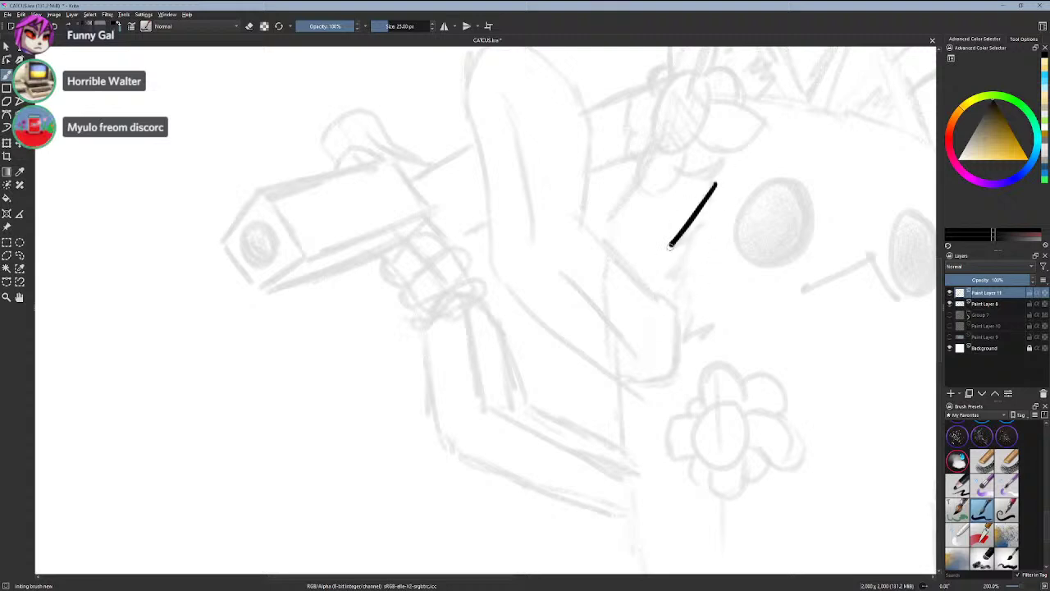
pyautogui.hotkey('ctrl', 'z')
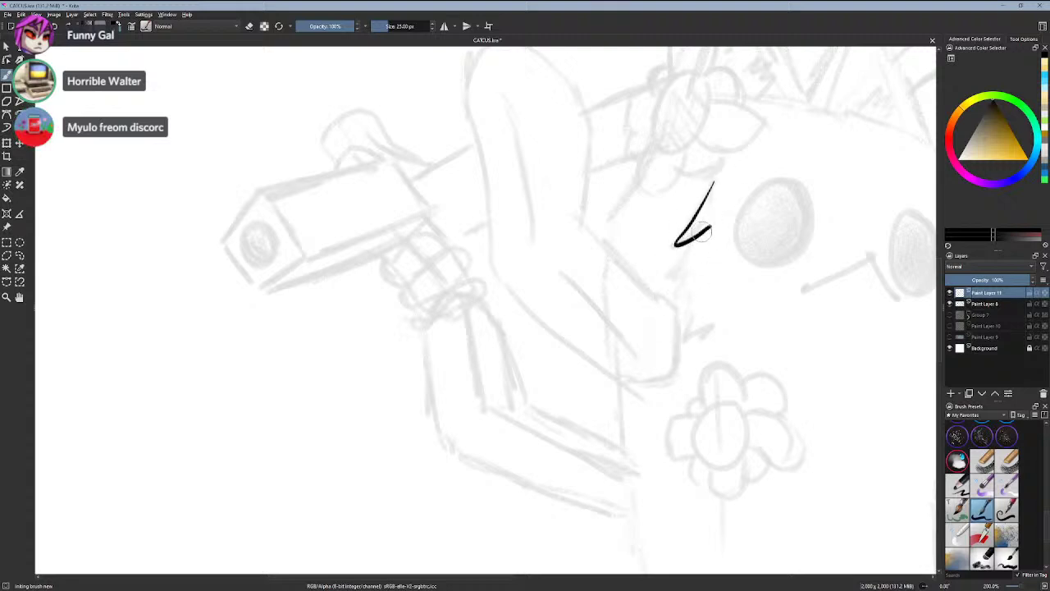
pyautogui.moveTo(716, 182); pyautogui.dragTo(698, 242)
pyautogui.hotkey('ctrl', 'z')
pyautogui.moveTo(716, 186); pyautogui.dragTo(725, 215)
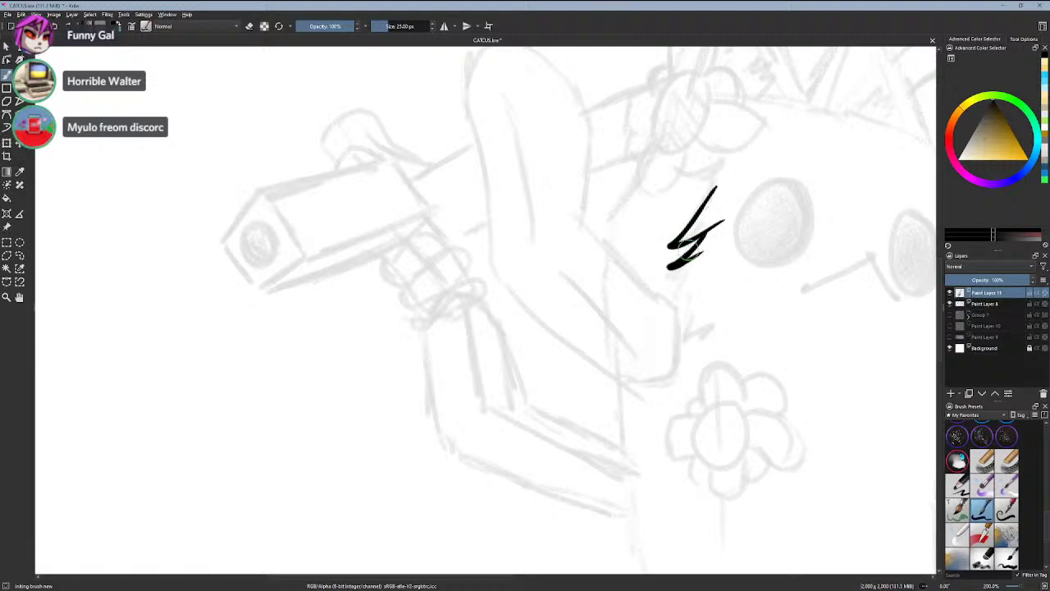
pyautogui.hotkey('ctrl', 'z')
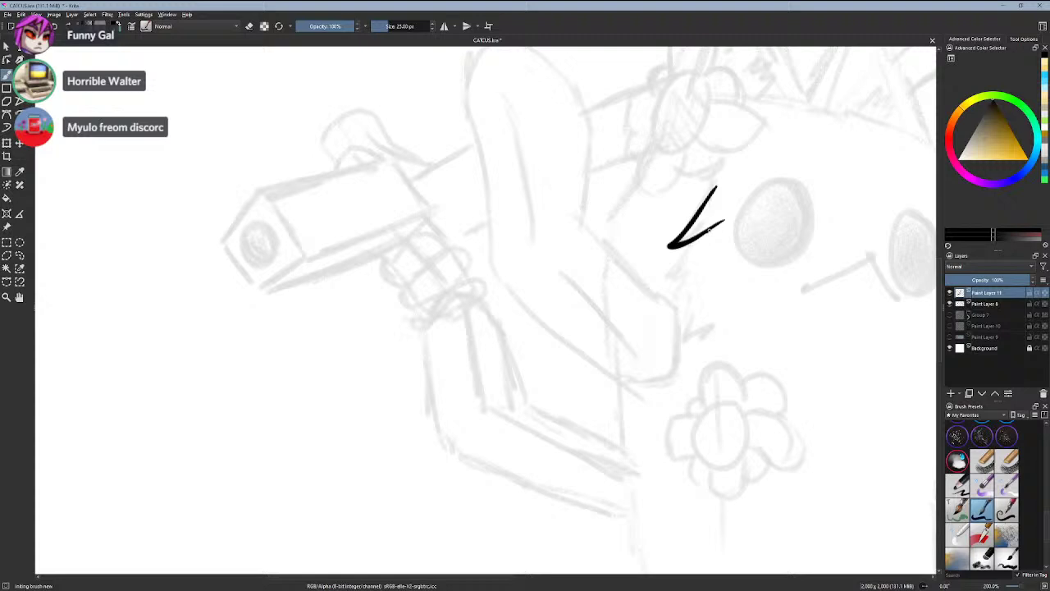
pyautogui.scroll(1, 676, 269)
pyautogui.hotkey('ctrl', 'z')
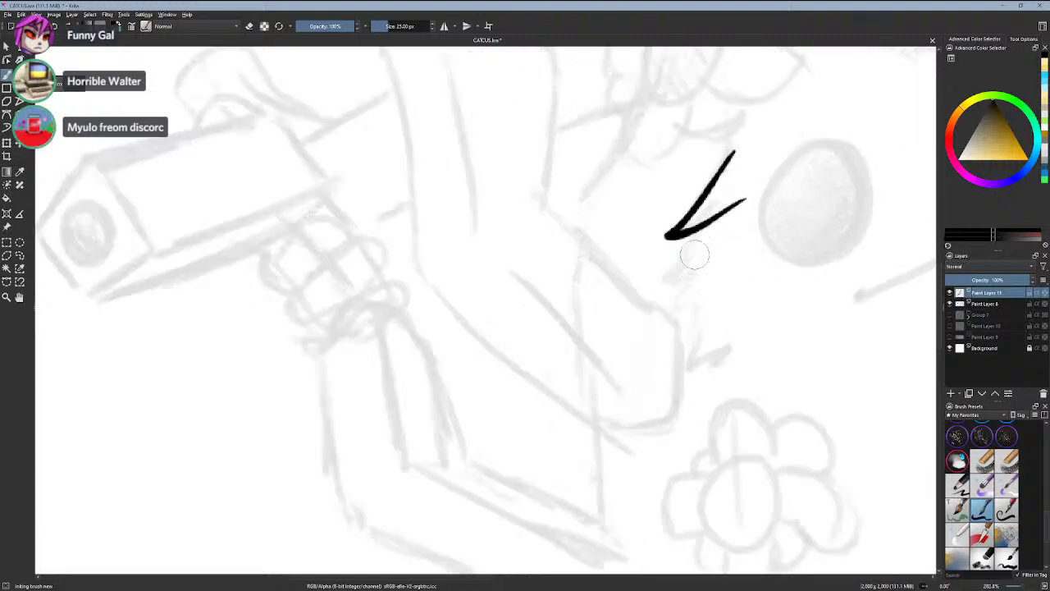
pyautogui.hotkey('ctrl', 'z')
# - Try the V-shaped cheek tuft again plus a test stroke near the chest flower, undoing the strokes
pyautogui.moveTo(731, 145)
pyautogui.mouseDown()
pyautogui.moveTo(648, 235)
pyautogui.moveTo(719, 206)
pyautogui.moveTo(675, 222)
pyautogui.moveTo(710, 215)
pyautogui.moveTo(717, 258)
pyautogui.mouseUp()
pyautogui.hotkey('ctrl', 'z')
pyautogui.hotkey('ctrl', 'z')
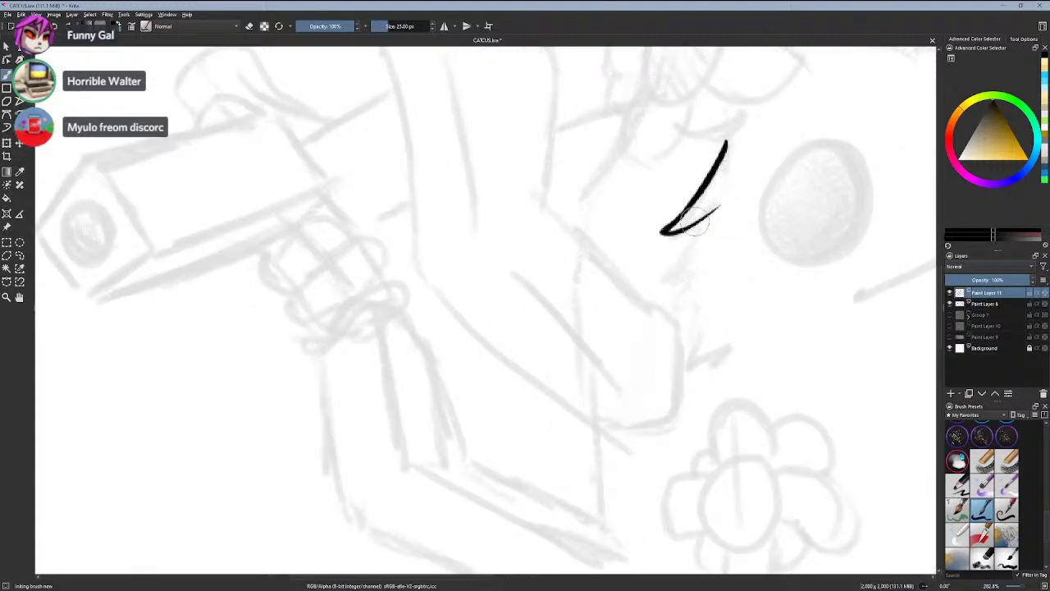
pyautogui.moveTo(715, 212)
pyautogui.mouseDown()
pyautogui.moveTo(679, 265)
pyautogui.moveTo(705, 277)
pyautogui.mouseUp()
pyautogui.hotkey('ctrl', 'z')
pyautogui.hotkey('ctrl', 'z')
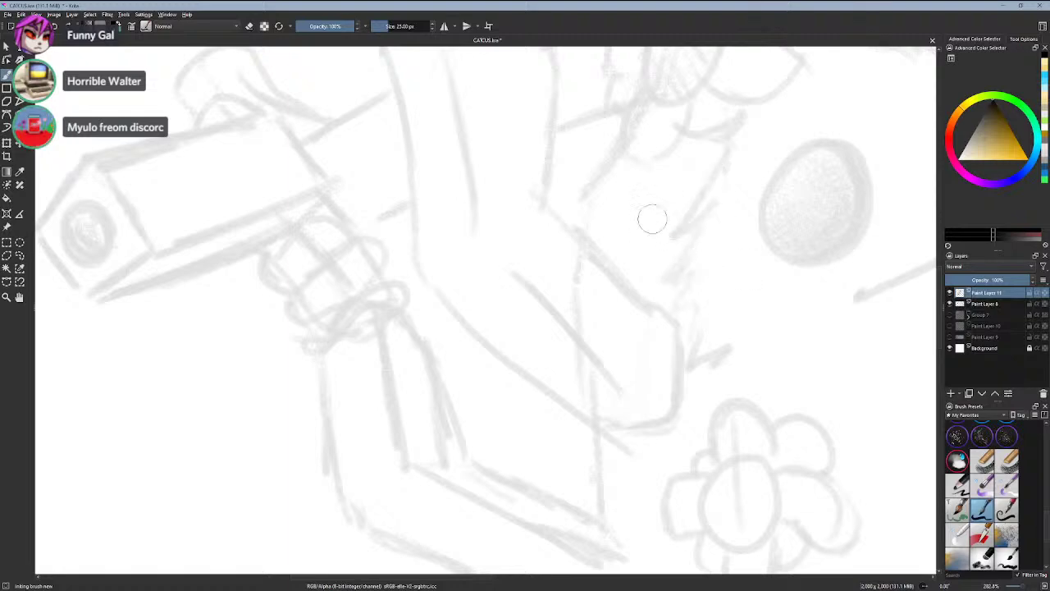
pyautogui.moveTo(720, 332)
pyautogui.mouseDown()
pyautogui.moveTo(739, 363)
pyautogui.moveTo(806, 399)
pyautogui.mouseUp()
pyautogui.hotkey('ctrl', 'z')
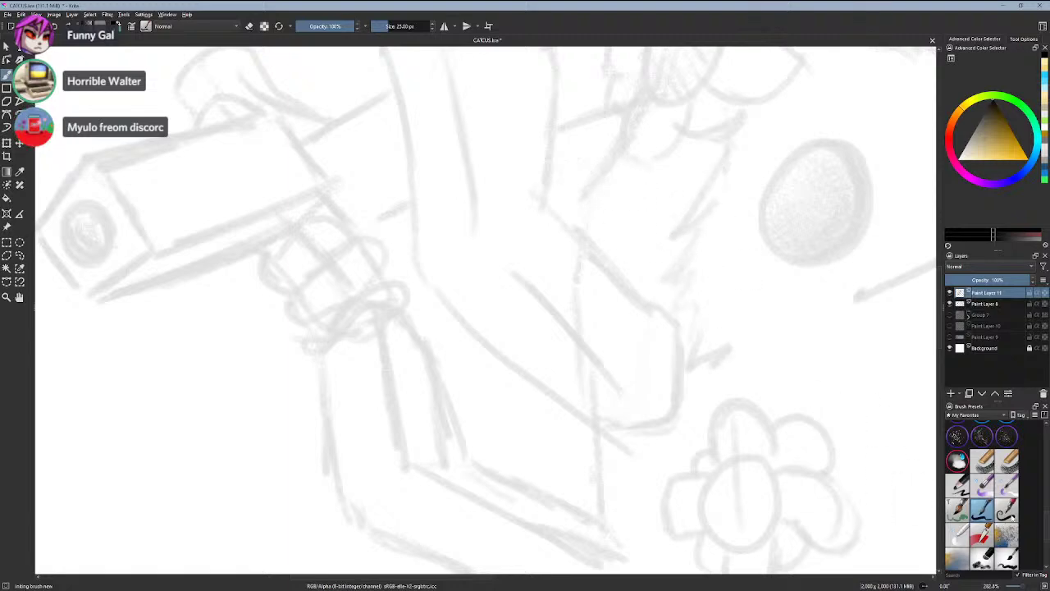
# - Switch to the Inking dynamic pen soft brush and try the pointed cheek tufts with it, undoing the strokes
pyautogui.click(1007, 509)
pyautogui.moveTo(732, 130); pyautogui.dragTo(681, 228)
pyautogui.hotkey('ctrl', 'z')
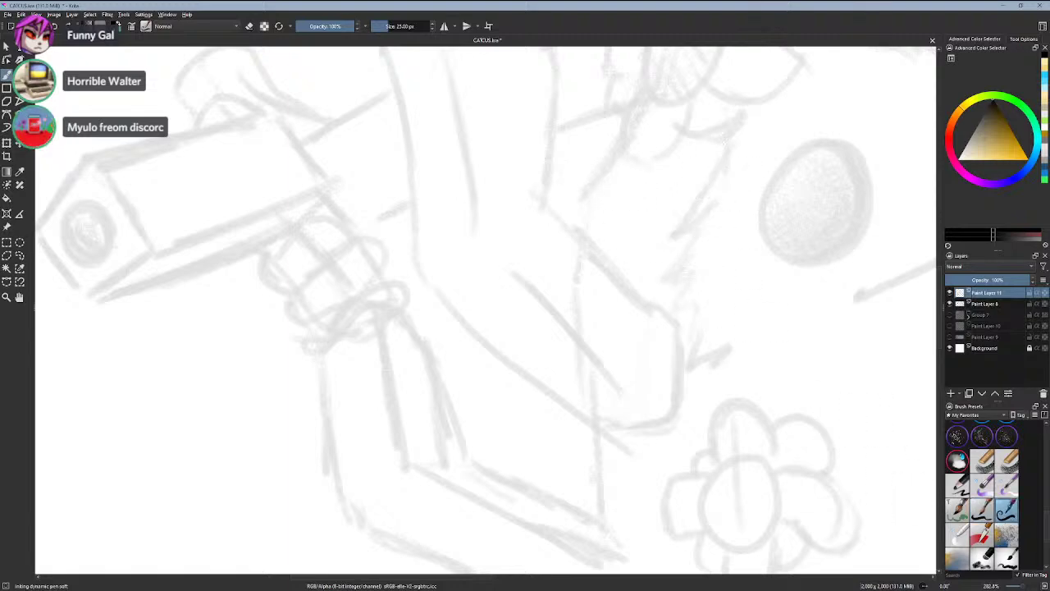
pyautogui.moveTo(733, 127); pyautogui.dragTo(682, 223)
pyautogui.hotkey('ctrl', 'z')
pyautogui.moveTo(733, 123)
pyautogui.mouseDown()
pyautogui.moveTo(668, 230)
pyautogui.moveTo(734, 200)
pyautogui.moveTo(656, 271)
pyautogui.mouseUp()
pyautogui.hotkey('ctrl', 'z')
pyautogui.moveTo(717, 212)
pyautogui.mouseDown()
pyautogui.moveTo(658, 264)
pyautogui.moveTo(712, 229)
pyautogui.mouseUp()
pyautogui.hotkey('ctrl', 'z')
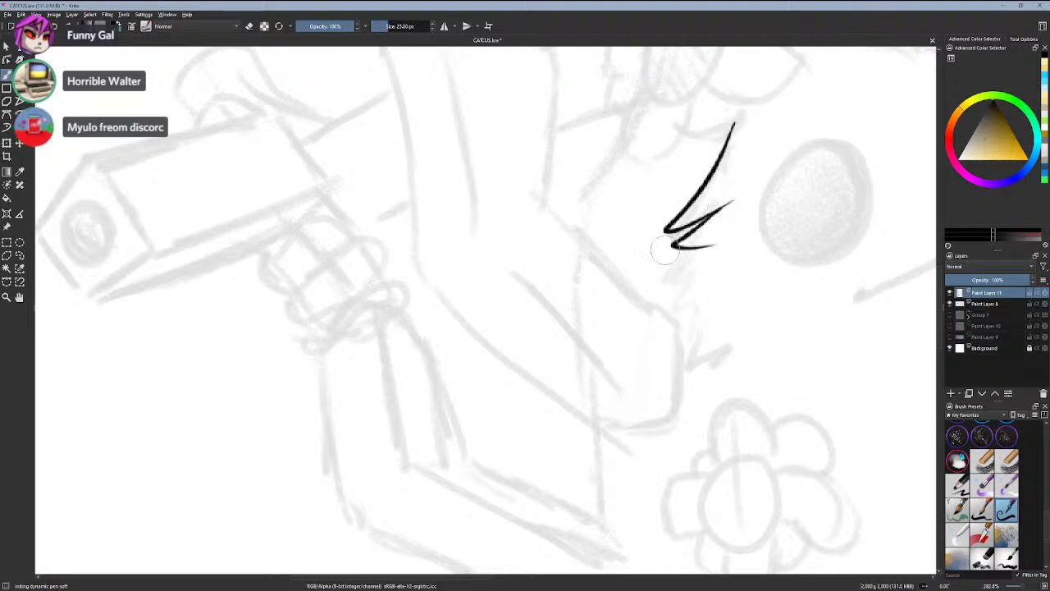
pyautogui.hotkey('ctrl', 'z')
pyautogui.hotkey('ctrl', 'z')
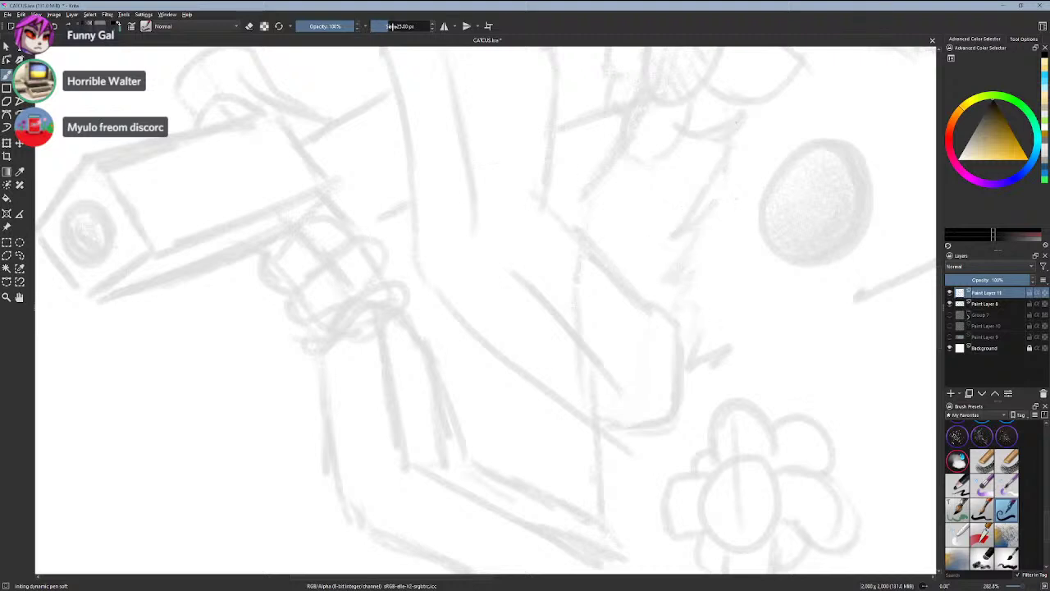
# - Enlarge the Inking dynamic pen soft brush and test it with long strokes across the arms, undoing each
pyautogui.moveTo(680, 238)
pyautogui.mouseDown()
pyautogui.moveTo(605, 262)
pyautogui.moveTo(497, 263)
pyautogui.mouseUp()
pyautogui.hotkey('ctrl', 'z')
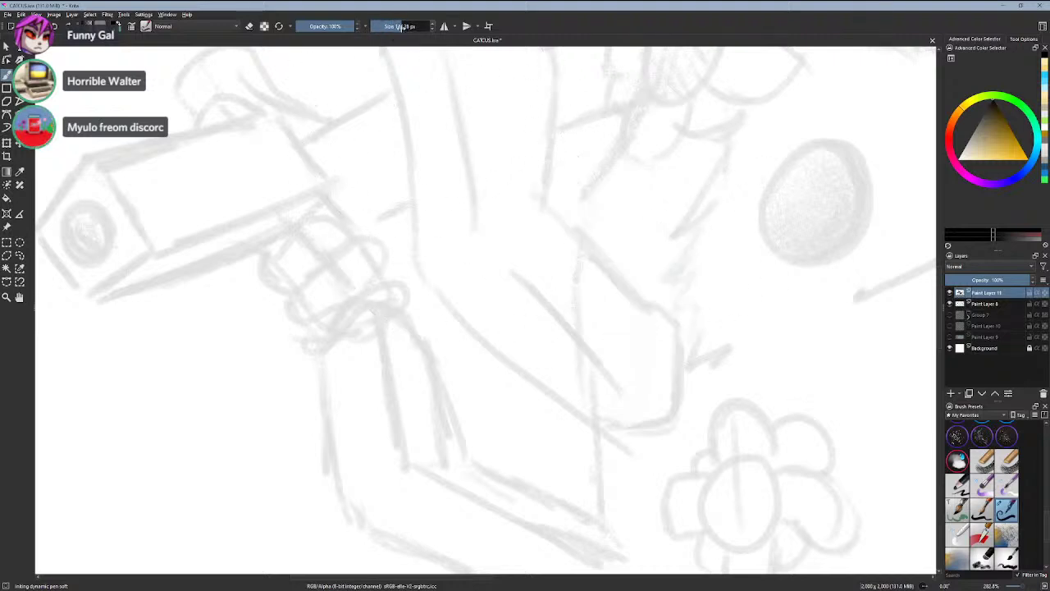
pyautogui.moveTo(647, 251)
pyautogui.mouseDown()
pyautogui.moveTo(647, 267)
pyautogui.moveTo(423, 300)
pyautogui.mouseUp()
pyautogui.hotkey('ctrl', 'z')
pyautogui.click(392, 27)
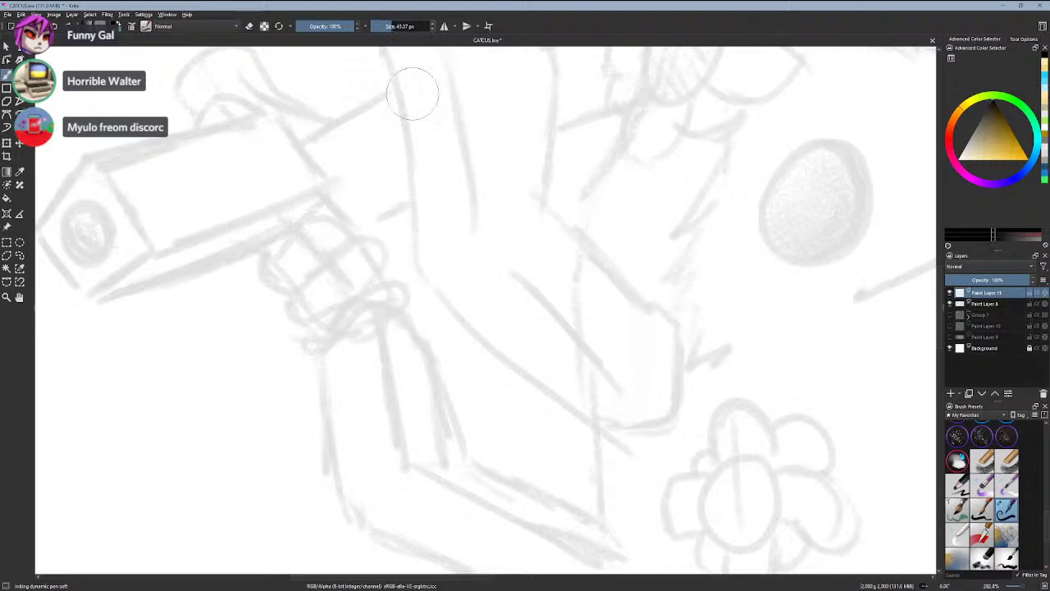
pyautogui.moveTo(471, 182)
pyautogui.mouseDown()
pyautogui.moveTo(478, 361)
pyautogui.moveTo(433, 279)
pyautogui.mouseUp()
pyautogui.hotkey('ctrl', 'z')
# - Try thicker cheek fur strokes with the enlarged brush, both close up and at 100% zoom, undoing each one
pyautogui.moveTo(715, 157); pyautogui.dragTo(701, 216)
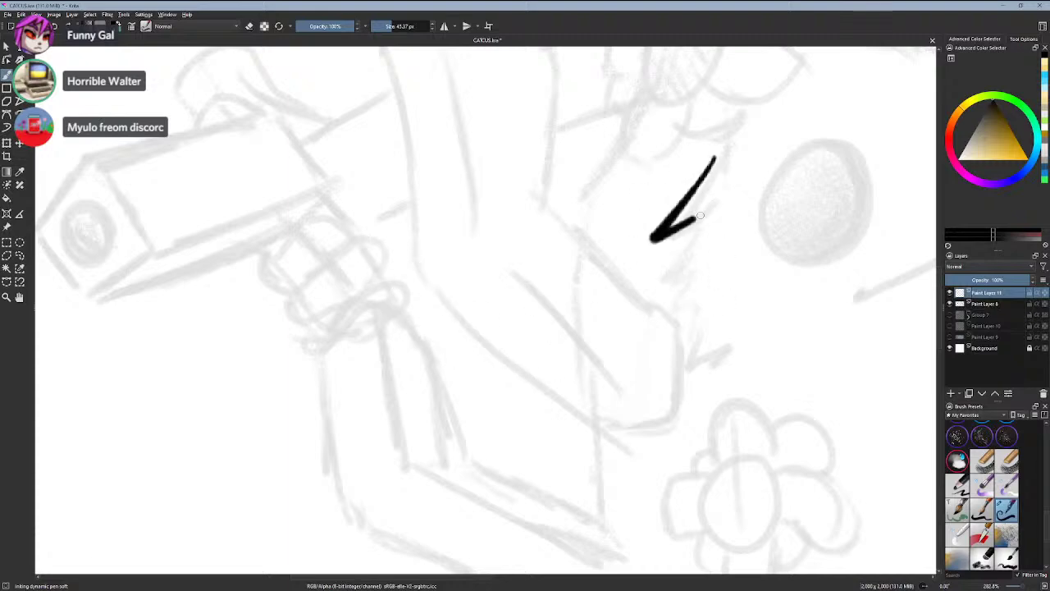
pyautogui.hotkey('ctrl', 'z')
pyautogui.moveTo(713, 156); pyautogui.dragTo(673, 232)
pyautogui.press('1')
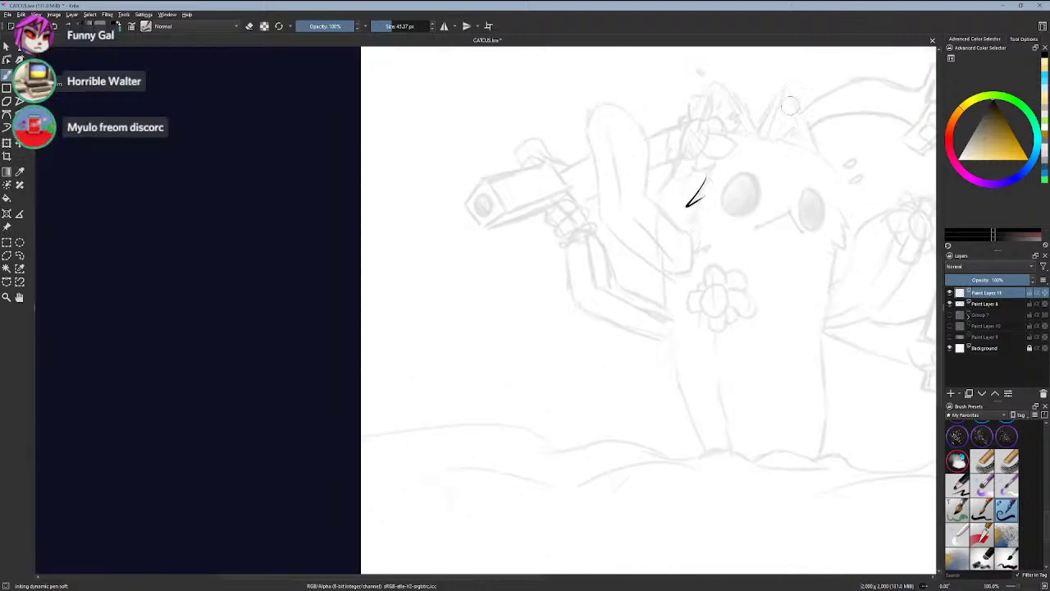
pyautogui.hotkey('ctrl', 'z')
pyautogui.moveTo(707, 166); pyautogui.dragTo(664, 220)
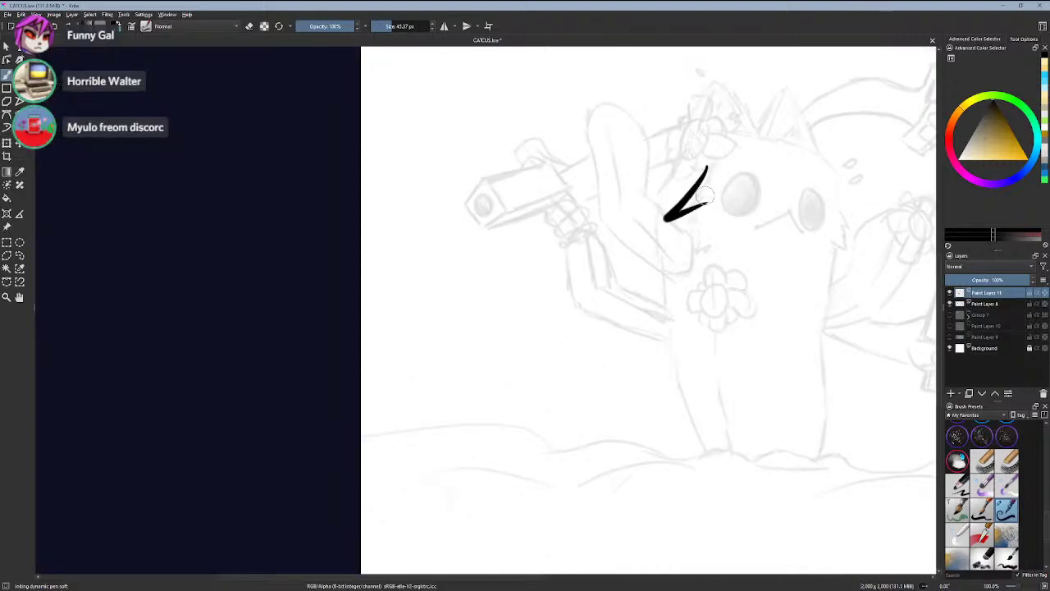
pyautogui.hotkey('ctrl', 'z')
pyautogui.scroll(3, 710, 174)
pyautogui.moveTo(715, 169); pyautogui.dragTo(628, 248)
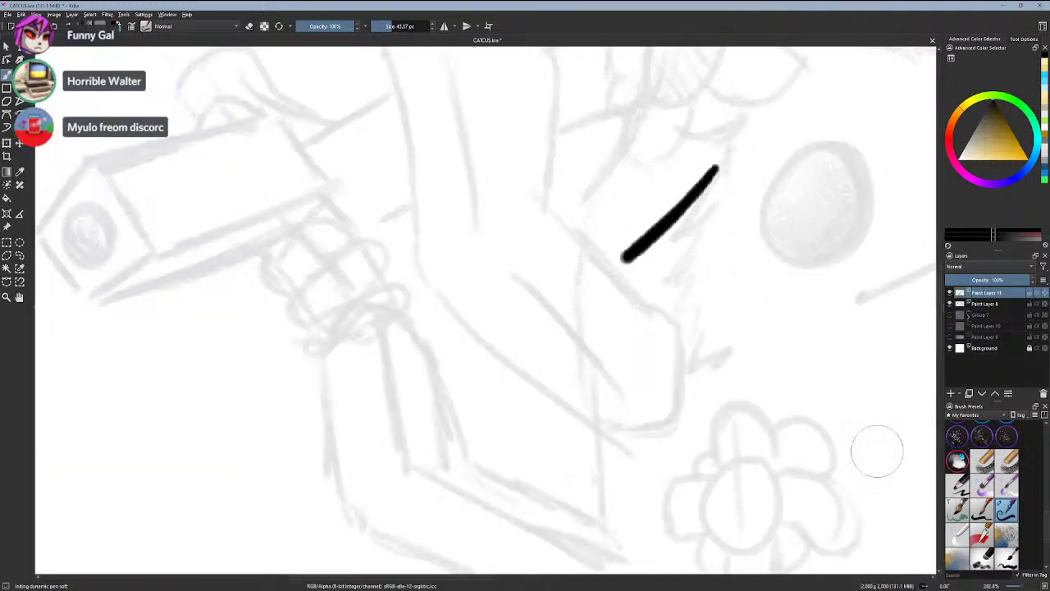
pyautogui.hotkey('ctrl', 'z')
# - Switch to the Charcoal pencil large brush and test it with a stroke beside the eye, undoing it
pyautogui.scroll(3, 949, 518)
pyautogui.scroll(-3, 952, 496)
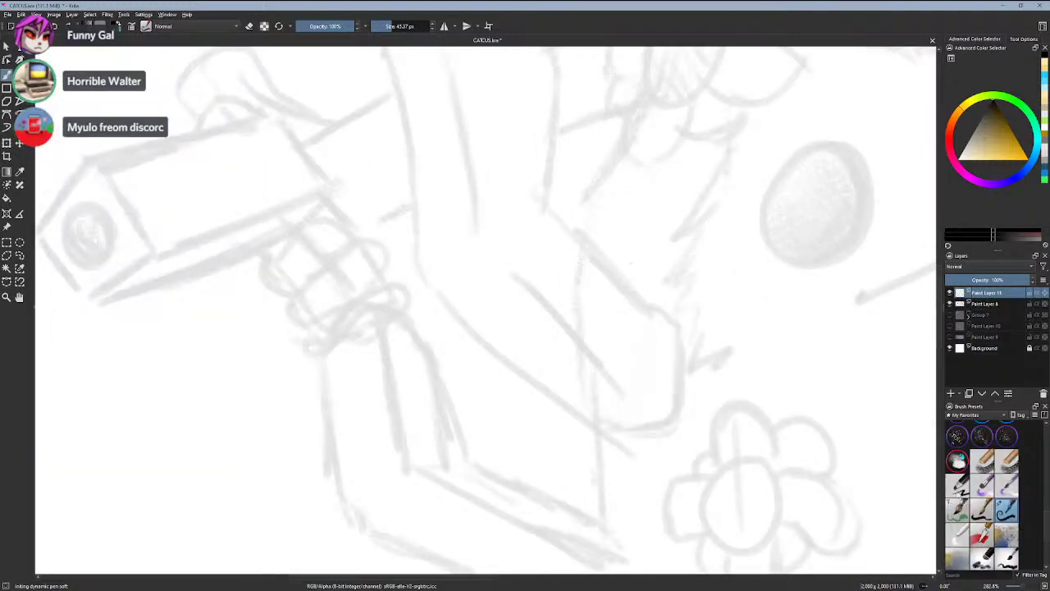
pyautogui.click(957, 486)
pyautogui.moveTo(752, 189)
pyautogui.mouseDown()
pyautogui.moveTo(705, 211)
pyautogui.moveTo(628, 182)
pyautogui.mouseUp()
pyautogui.hotkey('ctrl', 'z')
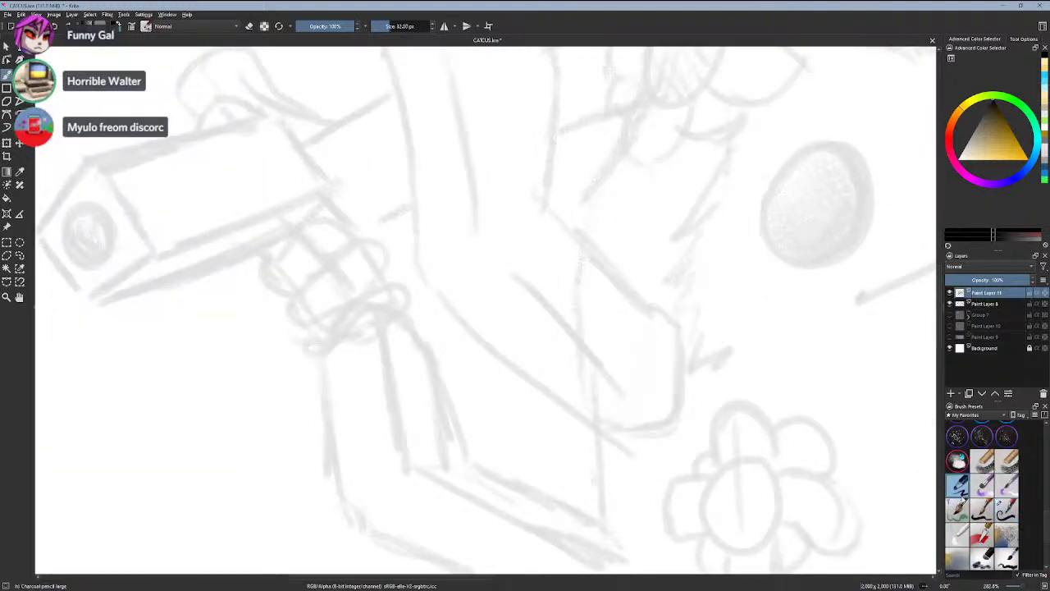
# - Select the Basic sketch brush preset and test it with a long wavy stroke and cheek tufts, undoing them
pyautogui.scroll(-6, 956, 496)
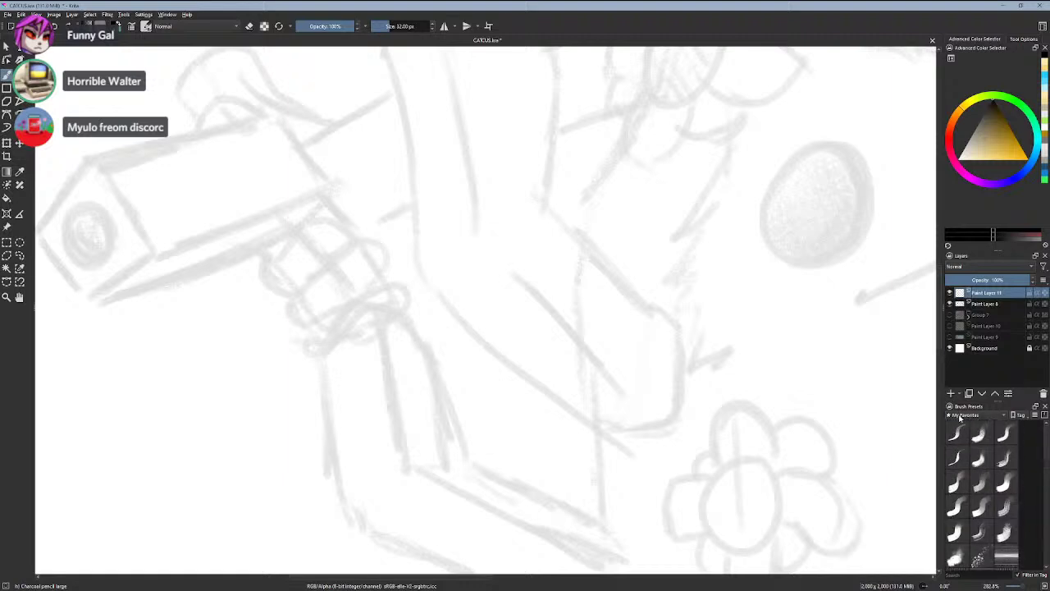
pyautogui.click(956, 457)
pyautogui.moveTo(842, 390)
pyautogui.mouseDown()
pyautogui.moveTo(745, 422)
pyautogui.moveTo(385, 215)
pyautogui.mouseUp()
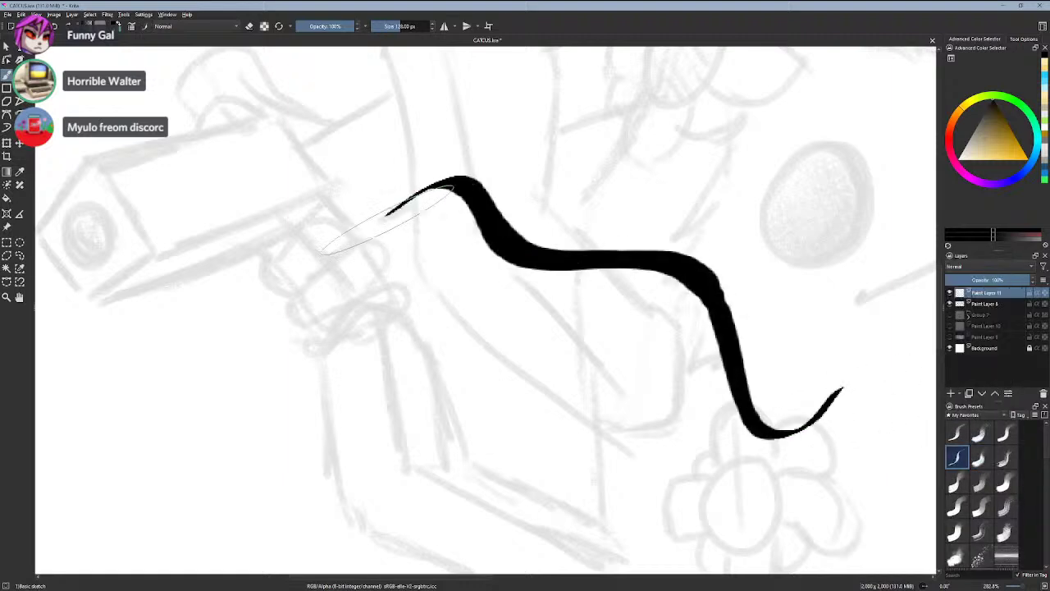
pyautogui.hotkey('ctrl', 'z')
pyautogui.moveTo(715, 159); pyautogui.dragTo(743, 220)
pyautogui.hotkey('ctrl', 'z')
pyautogui.moveTo(716, 166); pyautogui.dragTo(724, 201)
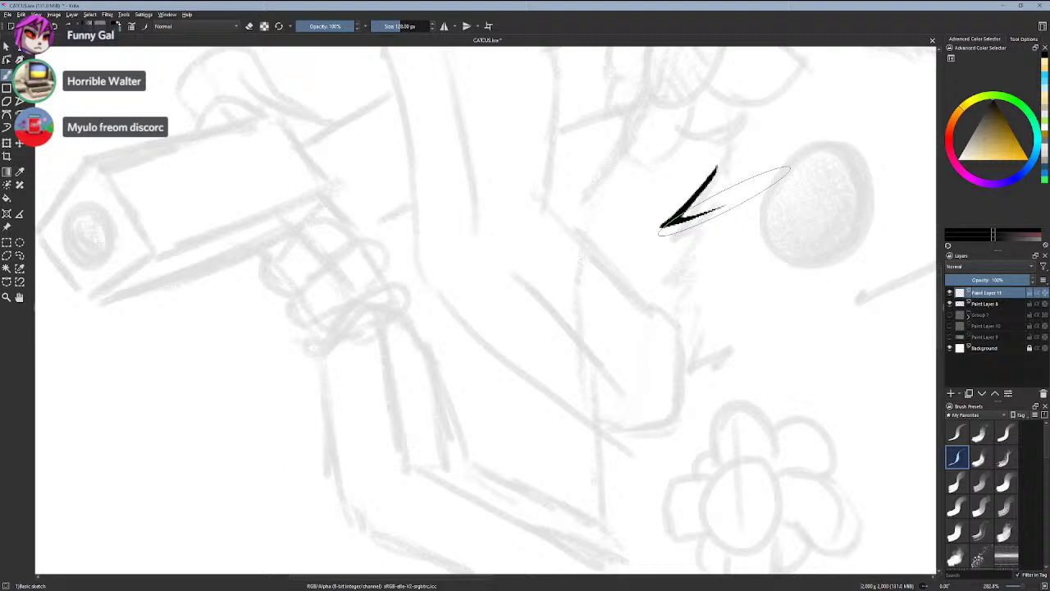
pyautogui.hotkey('ctrl', 'z')
# - Show all brush presets and test blood brush A with one stroke, undoing it
pyautogui.click(968, 415)
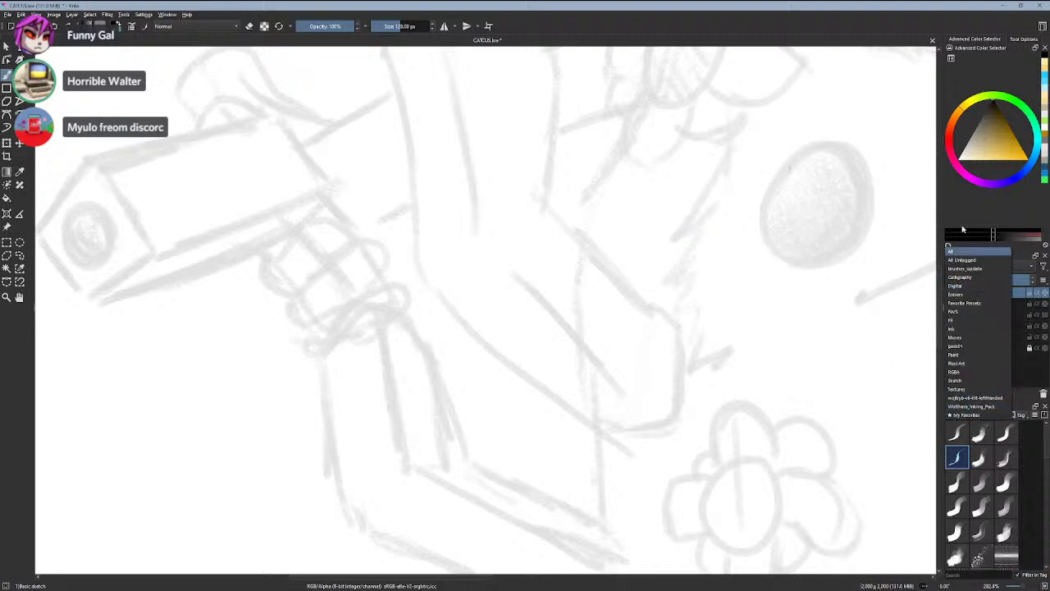
pyautogui.click(959, 250)
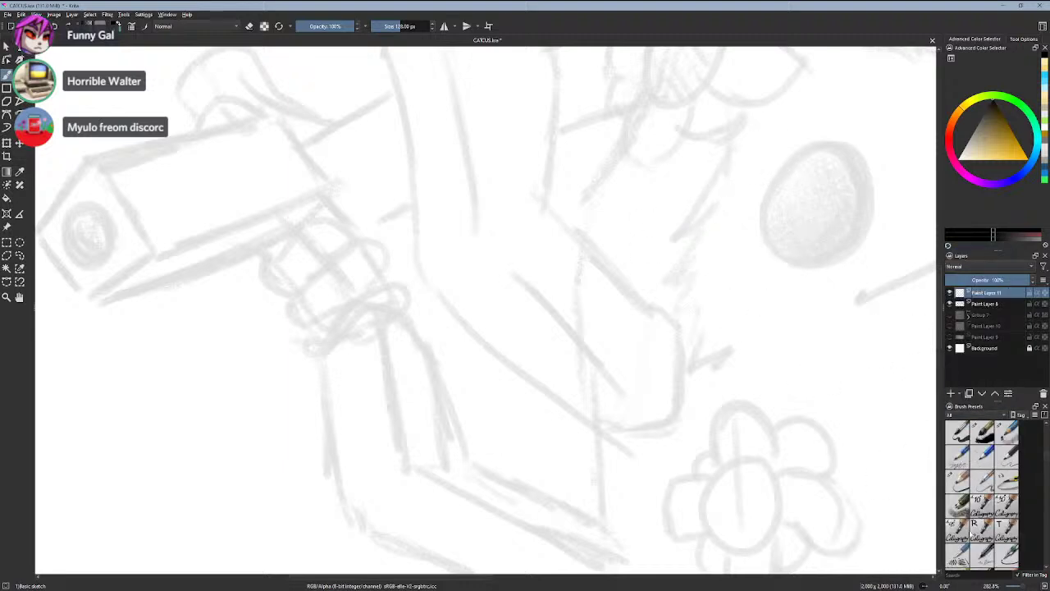
pyautogui.click(961, 434)
pyautogui.moveTo(830, 382)
pyautogui.mouseDown()
pyautogui.moveTo(797, 388)
pyautogui.moveTo(621, 312)
pyautogui.mouseUp()
pyautogui.hotkey('ctrl', 'z')
# - Test blood brush A with broad looping strokes over the whole cat and undo them all
pyautogui.moveTo(774, 393)
pyautogui.mouseDown()
pyautogui.moveTo(303, 271)
pyautogui.moveTo(706, 385)
pyautogui.moveTo(509, 402)
pyautogui.mouseUp()
pyautogui.press('1')
pyautogui.scroll(-1, 499, 279)
pyautogui.moveTo(474, 197)
pyautogui.mouseDown()
pyautogui.moveTo(584, 210)
pyautogui.moveTo(456, 117)
pyautogui.mouseUp()
pyautogui.hotkey('ctrl', 'z')
pyautogui.hotkey('ctrl', 'z')
pyautogui.moveTo(549, 169)
pyautogui.mouseDown()
pyautogui.moveTo(575, 246)
pyautogui.moveTo(410, 160)
pyautogui.moveTo(570, 351)
pyautogui.moveTo(525, 270)
pyautogui.moveTo(461, 295)
pyautogui.moveTo(659, 379)
pyautogui.moveTo(601, 413)
pyautogui.mouseUp()
pyautogui.moveTo(465, 135)
pyautogui.mouseDown()
pyautogui.moveTo(547, 300)
pyautogui.moveTo(555, 176)
pyautogui.mouseUp()
pyautogui.hotkey('ctrl', 'z')
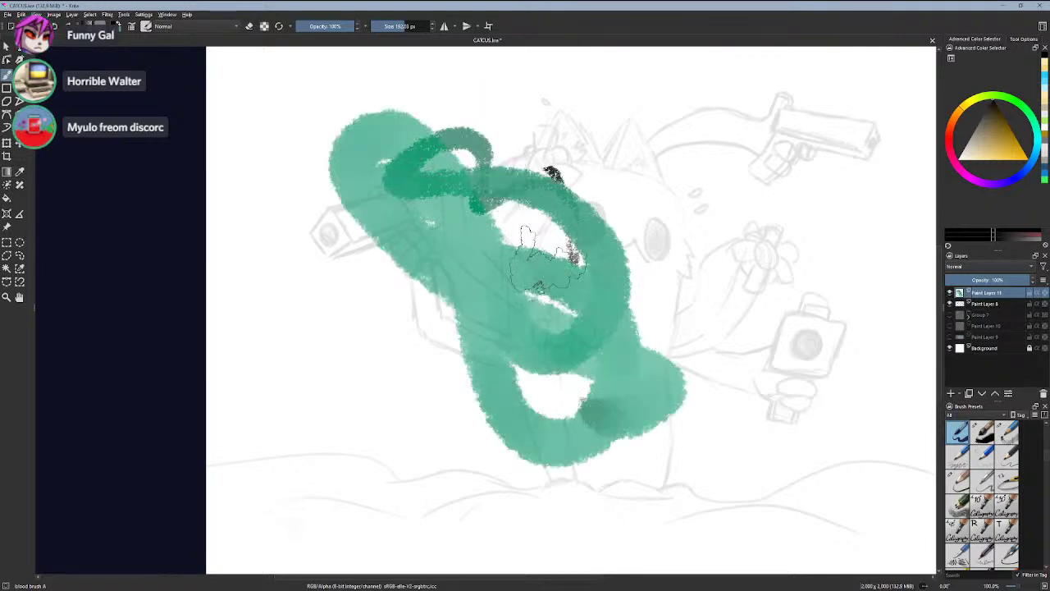
pyautogui.hotkey('ctrl', 'z')
# - Select the Ink-7 Brush Rough preset and test it with a wavy line and a short cheek stroke, undoing both
pyautogui.scroll(-5, 963, 529)
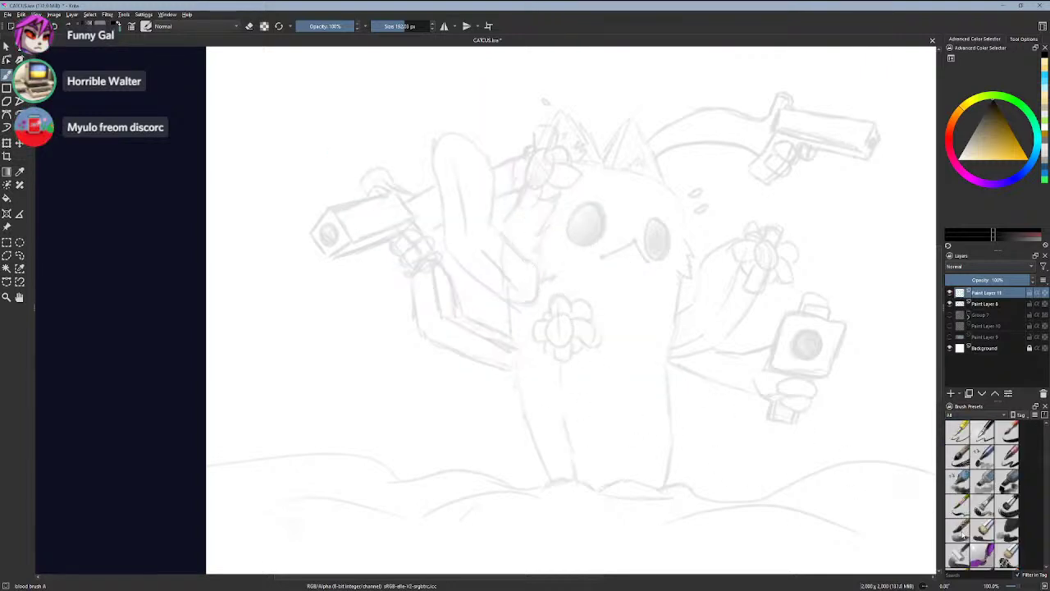
pyautogui.scroll(5, 968, 459)
pyautogui.click(1007, 433)
pyautogui.moveTo(863, 422)
pyautogui.mouseDown()
pyautogui.moveTo(755, 435)
pyautogui.moveTo(578, 358)
pyautogui.mouseUp()
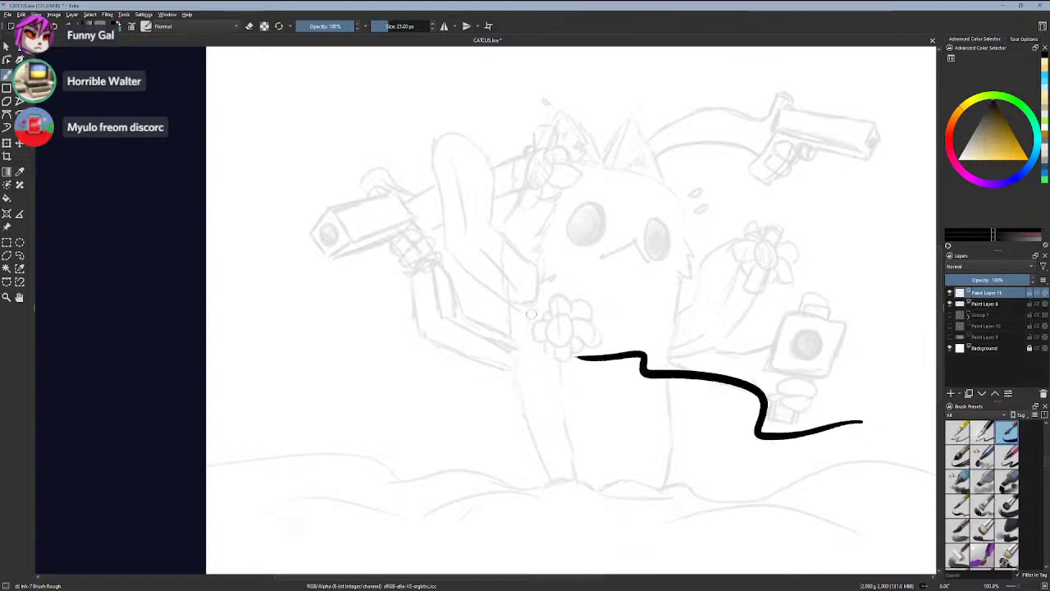
pyautogui.hotkey('ctrl', 'z')
pyautogui.scroll(2, 530, 314)
pyautogui.moveTo(579, 123); pyautogui.dragTo(523, 187)
pyautogui.hotkey('ctrl', 'z')
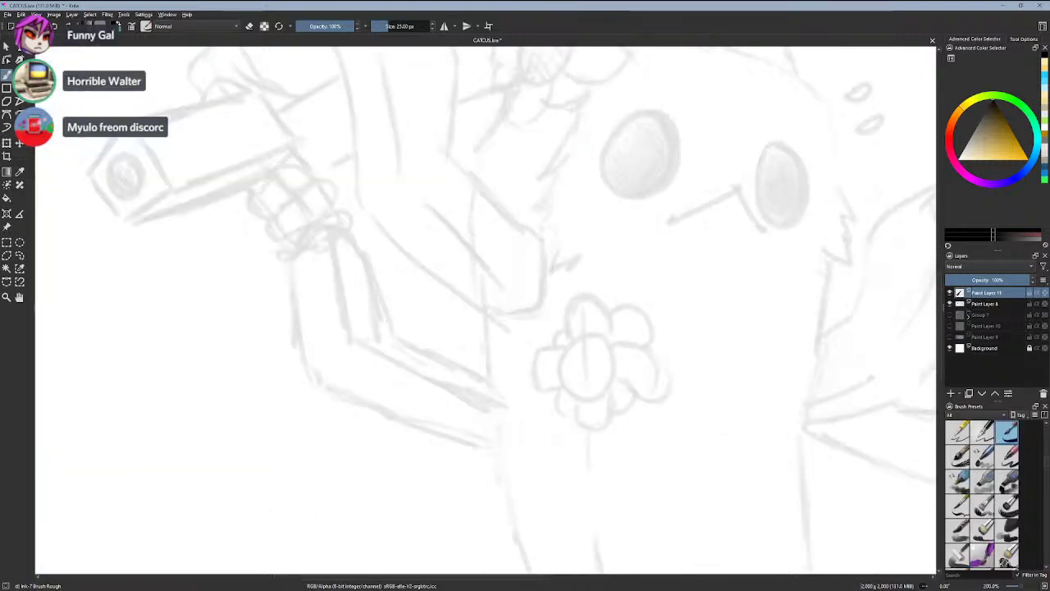
# - Reduce the brush size to 13.45 px and test it with short strokes beside the left cheek, undoing them
pyautogui.moveTo(579, 117); pyautogui.dragTo(589, 156)
pyautogui.hotkey('ctrl', 'z')
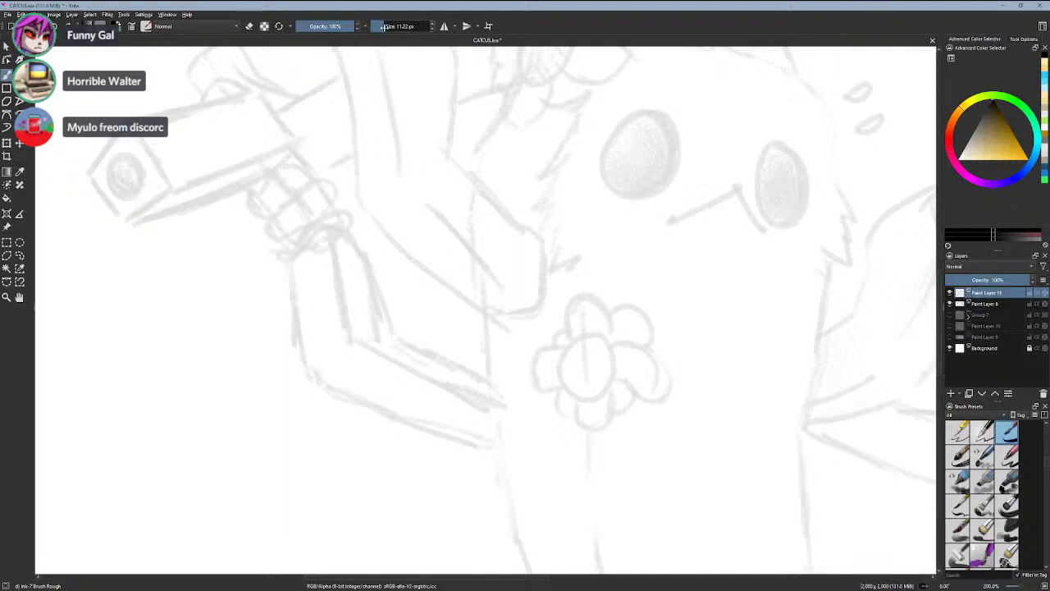
pyautogui.scroll(1, 547, 123)
pyautogui.moveTo(585, 120)
pyautogui.mouseDown()
pyautogui.moveTo(550, 159)
pyautogui.moveTo(585, 168)
pyautogui.mouseUp()
pyautogui.hotkey('ctrl', 'z')
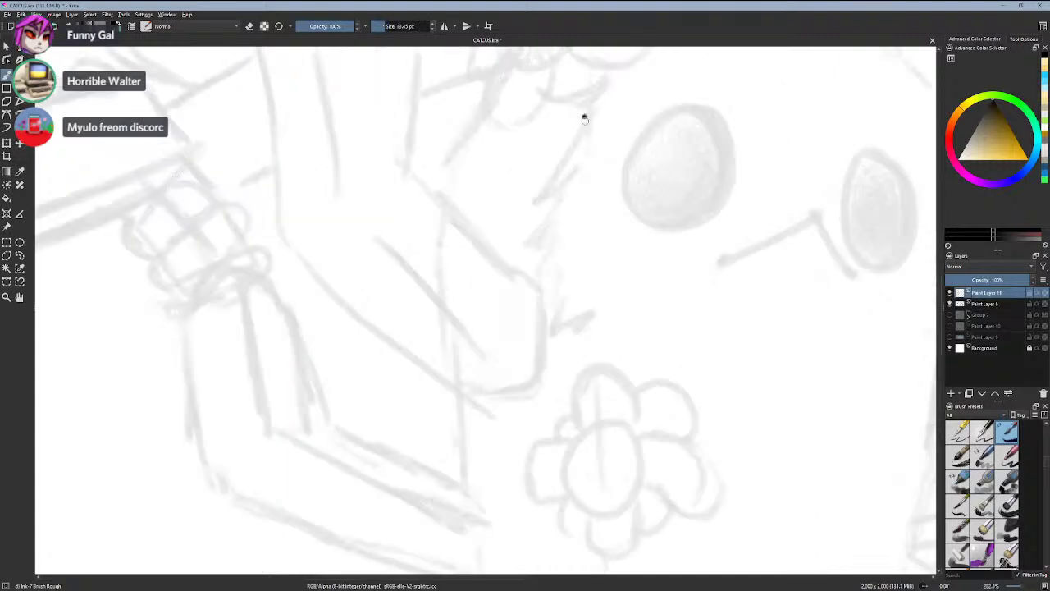
# - Try inking the left cheek's fur tufts as a jagged zigzag over the sketch, and undo all of its strokes
pyautogui.moveTo(585, 117)
pyautogui.mouseDown()
pyautogui.moveTo(589, 168)
pyautogui.moveTo(551, 231)
pyautogui.mouseUp()
pyautogui.hotkey('ctrl', 'z')
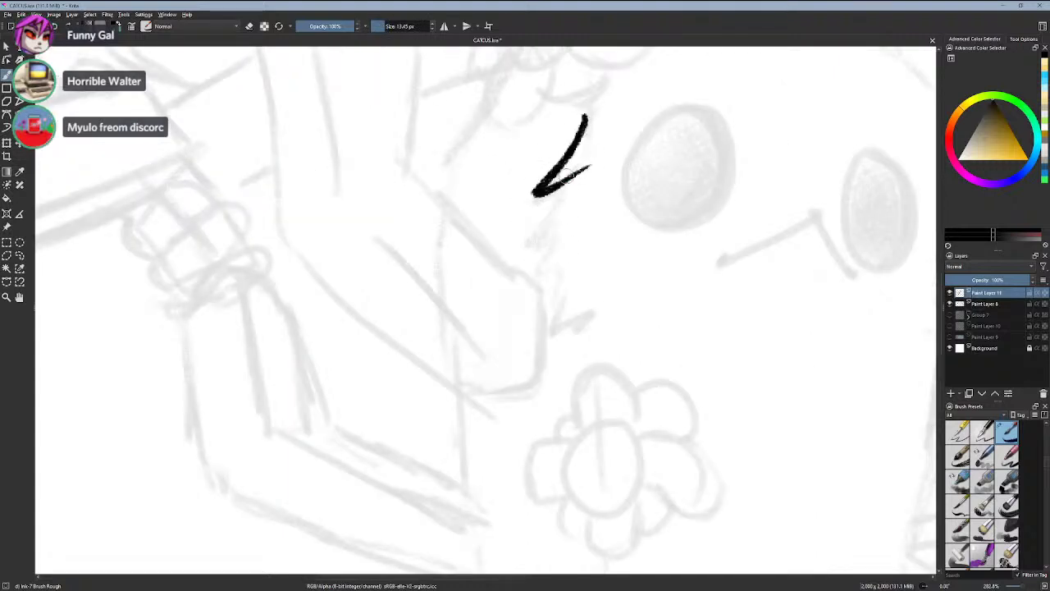
pyautogui.moveTo(589, 168)
pyautogui.mouseDown()
pyautogui.moveTo(551, 231)
pyautogui.moveTo(564, 307)
pyautogui.mouseUp()
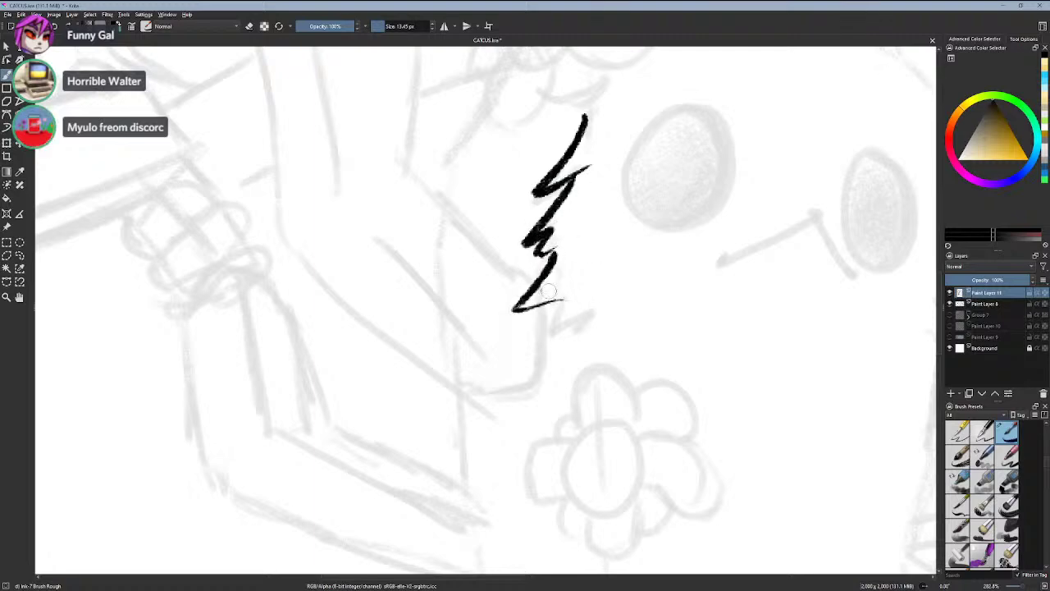
pyautogui.hotkey('ctrl', 'z')
pyautogui.moveTo(550, 248); pyautogui.dragTo(574, 320)
pyautogui.scroll(-2, 562, 271)
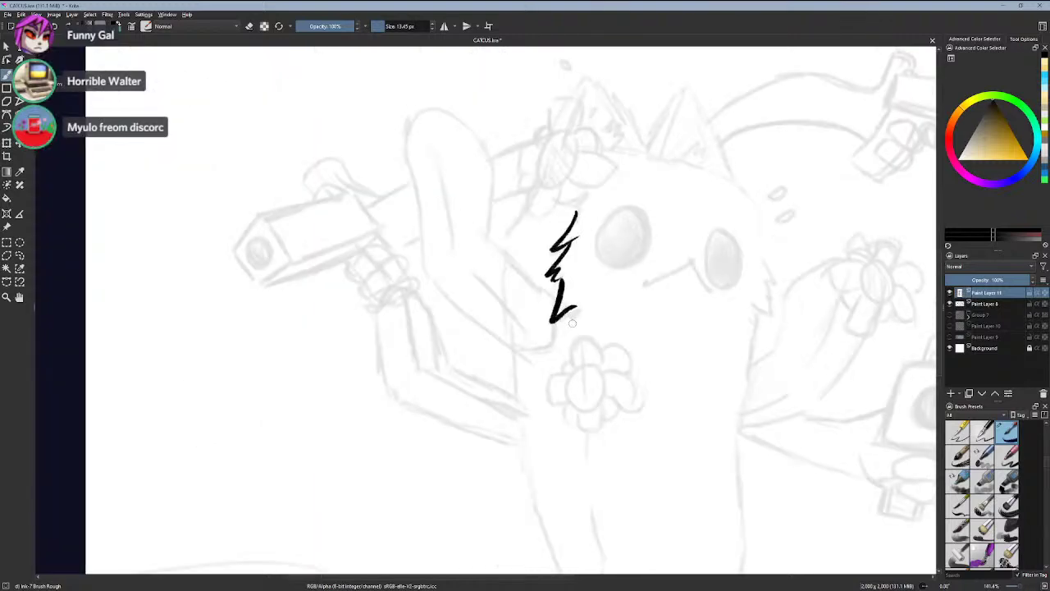
pyautogui.hotkey('ctrl', 'z')
pyautogui.hotkey('ctrl', 'z')
pyautogui.hotkey('ctrl', 'z')
pyautogui.hotkey('ctrl', 'z')
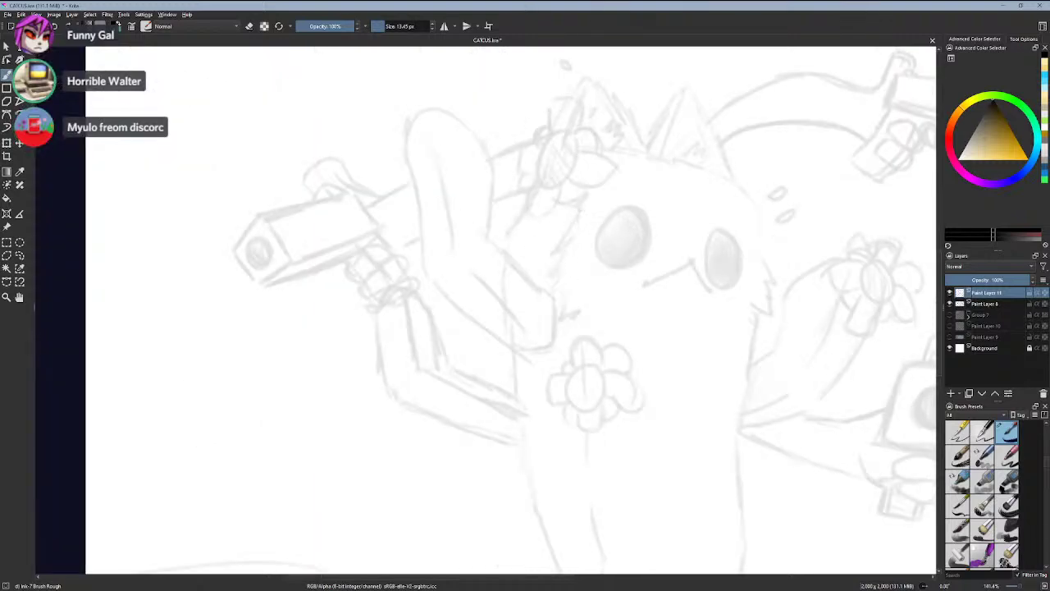
# - Ink jagged fur tufts on the left cheek and try the right cheek's tufts, undoing the right side
pyautogui.moveTo(581, 208)
pyautogui.mouseDown()
pyautogui.moveTo(574, 243)
pyautogui.moveTo(549, 274)
pyautogui.mouseUp()
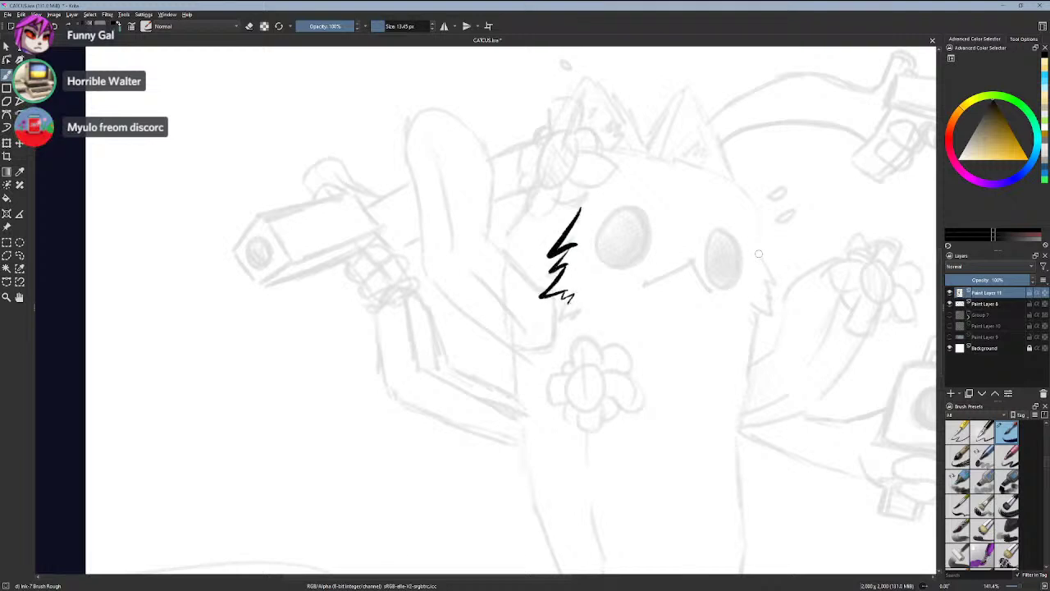
pyautogui.moveTo(758, 254); pyautogui.dragTo(777, 285)
pyautogui.hotkey('ctrl', 'z')
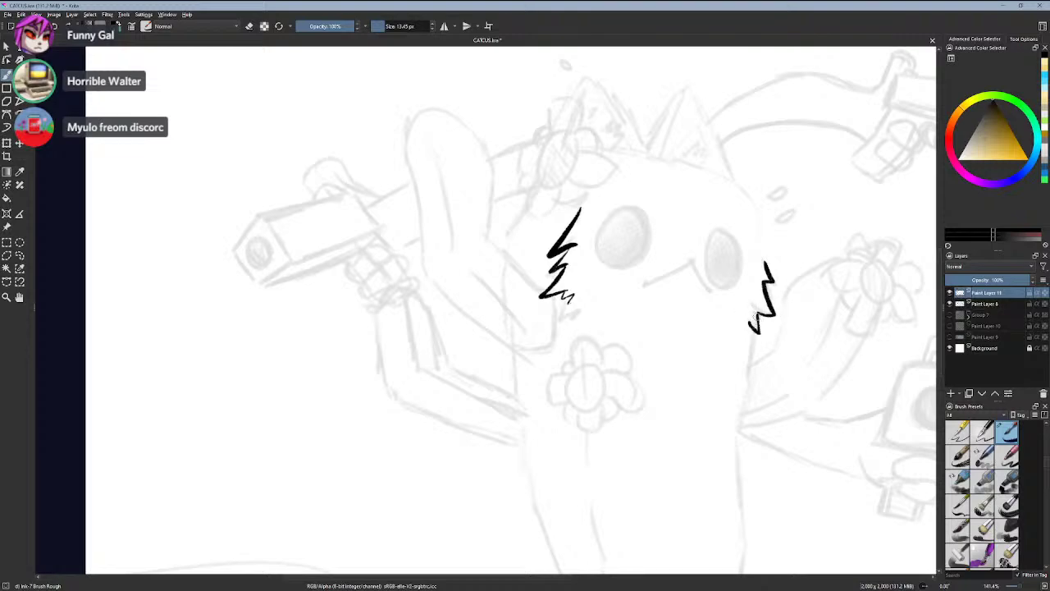
pyautogui.scroll(3, 742, 322)
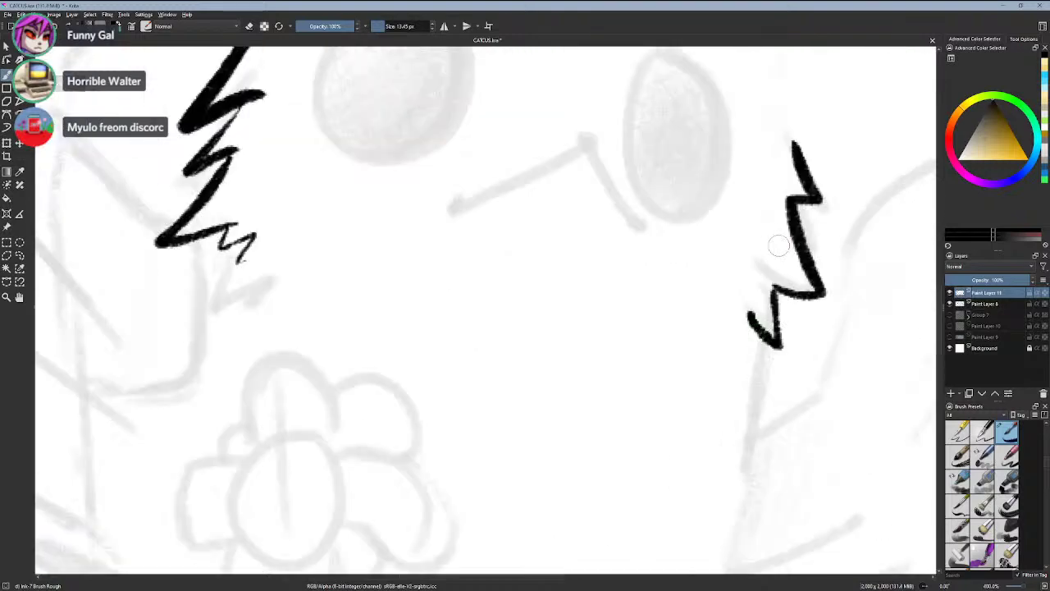
pyautogui.moveTo(748, 319)
pyautogui.mouseDown()
pyautogui.moveTo(776, 346)
pyautogui.moveTo(777, 285)
pyautogui.mouseUp()
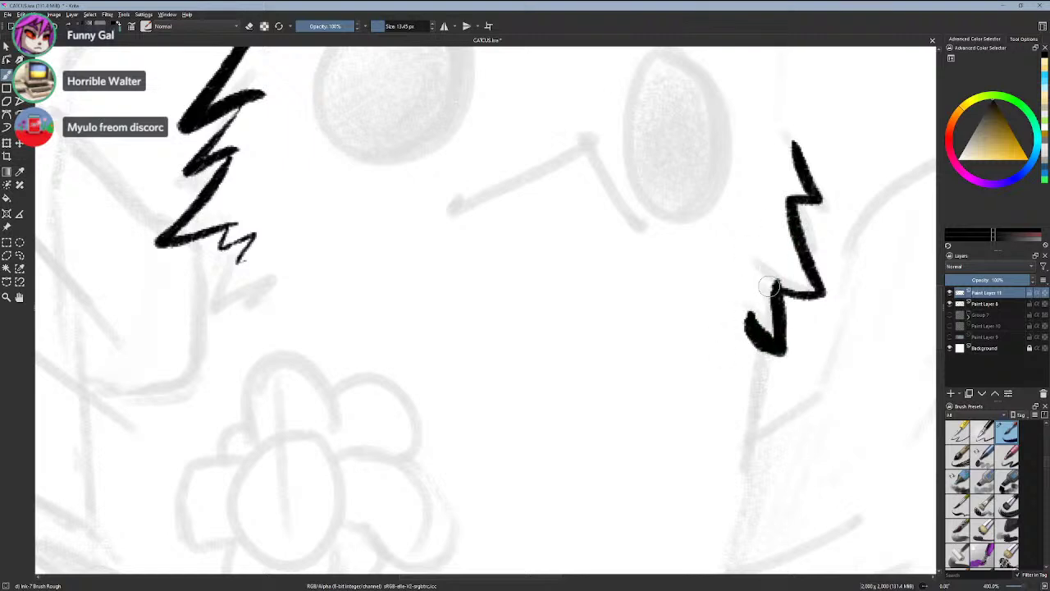
pyautogui.hotkey('ctrl', 'z')
pyautogui.hotkey('ctrl', 'z')
pyautogui.hotkey('ctrl', 'z')
# - Redraw the right cheek's jagged fur tufts, undoing the heavier attempts and tapering the upper stroke
pyautogui.moveTo(782, 134)
pyautogui.mouseDown()
pyautogui.moveTo(824, 194)
pyautogui.moveTo(783, 203)
pyautogui.moveTo(810, 233)
pyautogui.moveTo(776, 248)
pyautogui.mouseUp()
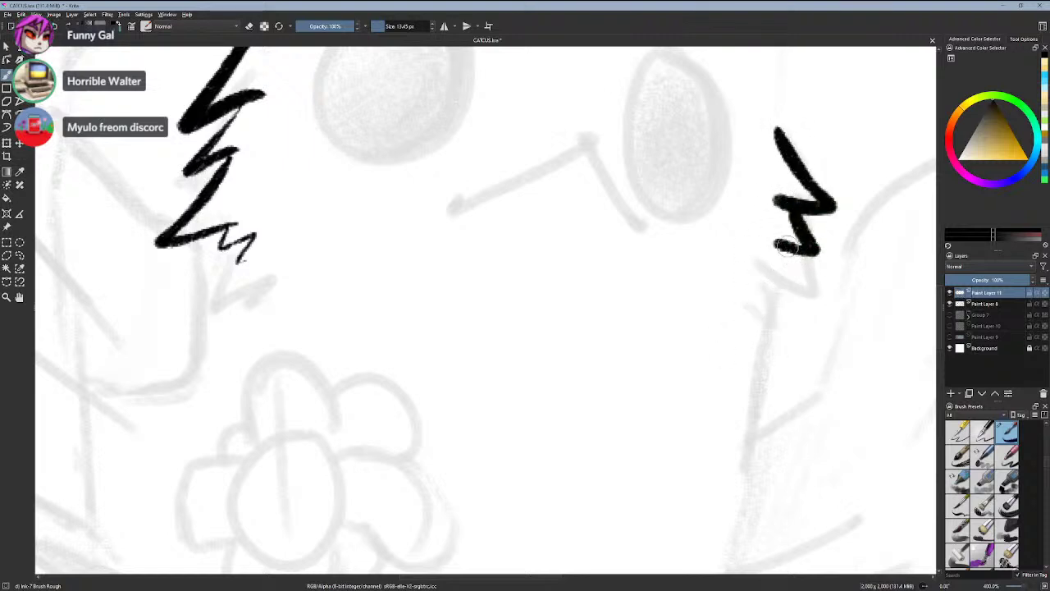
pyautogui.hotkey('ctrl', 'z')
pyautogui.moveTo(785, 133)
pyautogui.mouseDown()
pyautogui.moveTo(837, 214)
pyautogui.moveTo(783, 195)
pyautogui.moveTo(825, 282)
pyautogui.mouseUp()
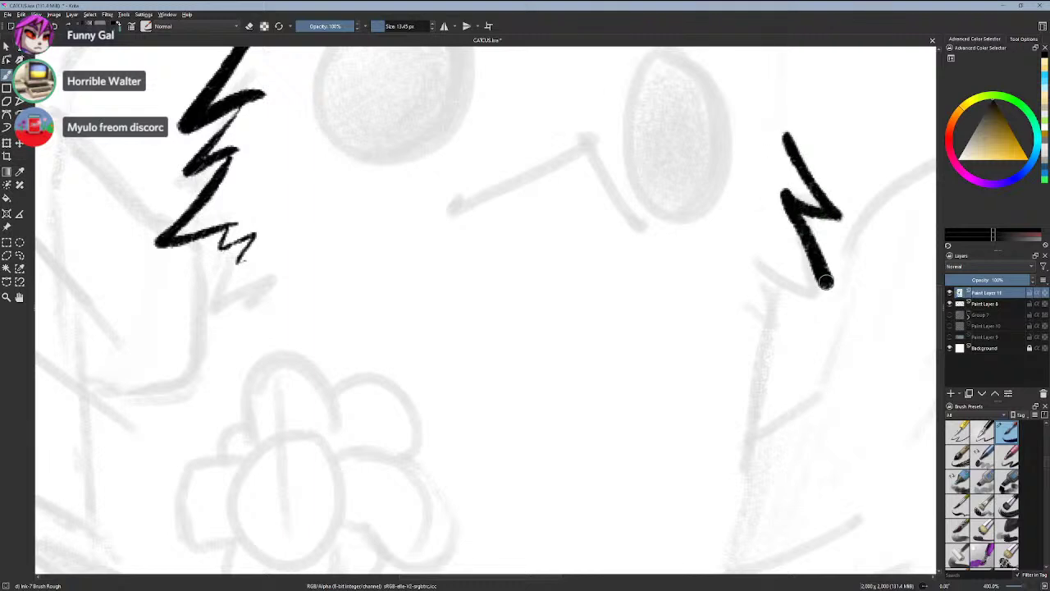
pyautogui.hotkey('ctrl', 'z')
pyautogui.moveTo(791, 134)
pyautogui.mouseDown()
pyautogui.moveTo(808, 258)
pyautogui.moveTo(777, 269)
pyautogui.mouseUp()
pyautogui.hotkey('ctrl', 'z')
pyautogui.moveTo(788, 205)
pyautogui.mouseDown()
pyautogui.moveTo(792, 239)
pyautogui.moveTo(736, 250)
pyautogui.mouseUp()
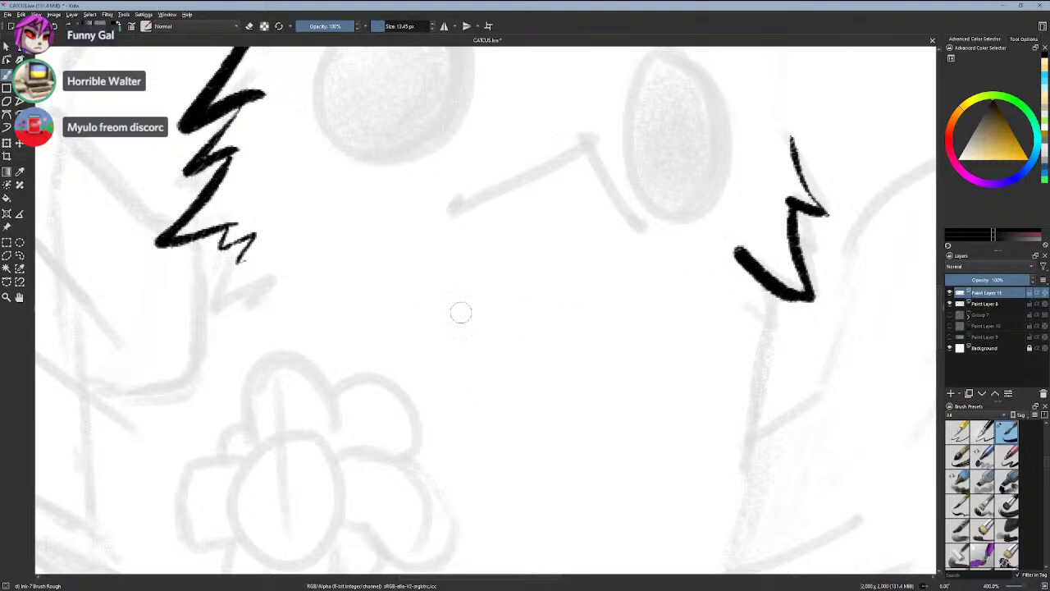
pyautogui.keyDown('ctrl'); pyautogui.scroll(-4, 743, 277); pyautogui.keyUp('ctrl')
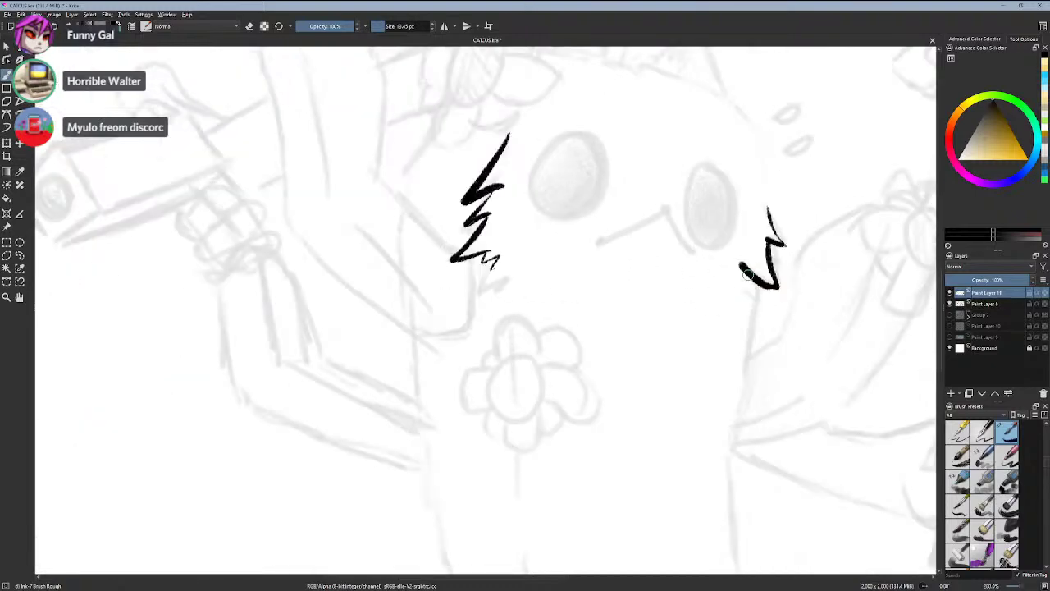
pyautogui.keyDown('ctrl'); pyautogui.scroll(-3, 608, 235); pyautogui.keyUp('ctrl')
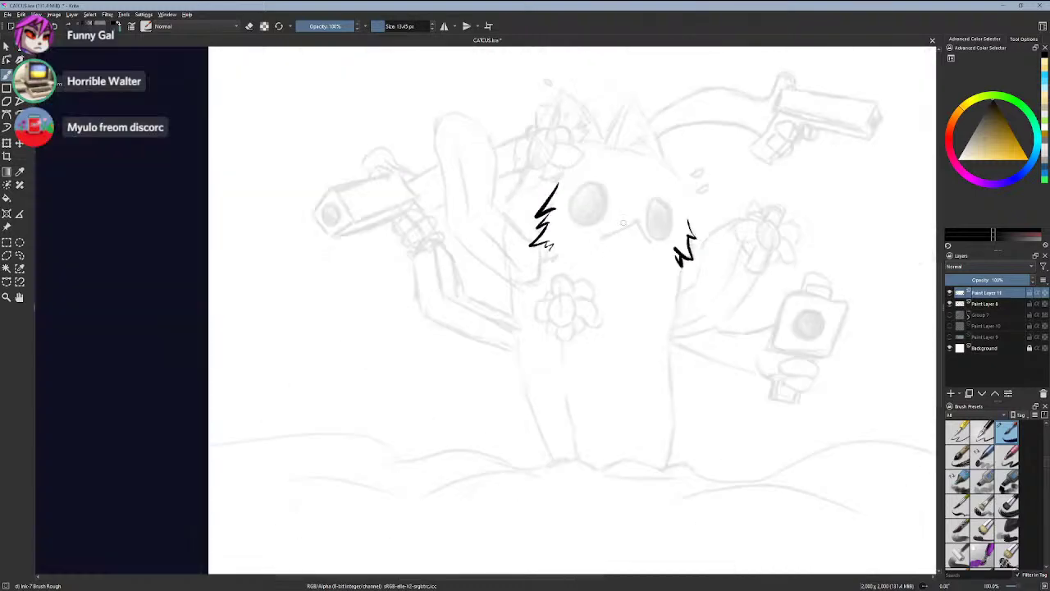
# - Ink small spikes and a thin head edge above the right cheek tufts, undoing and redrawing misplaced strokes
pyautogui.keyDown('ctrl'); pyautogui.scroll(5, 682, 220); pyautogui.keyUp('ctrl')
pyautogui.moveTo(639, 69)
pyautogui.mouseDown()
pyautogui.moveTo(696, 107)
pyautogui.moveTo(674, 103)
pyautogui.moveTo(696, 170)
pyautogui.mouseUp()
pyautogui.hotkey('ctrl', 'z')
pyautogui.moveTo(676, 104); pyautogui.dragTo(691, 177)
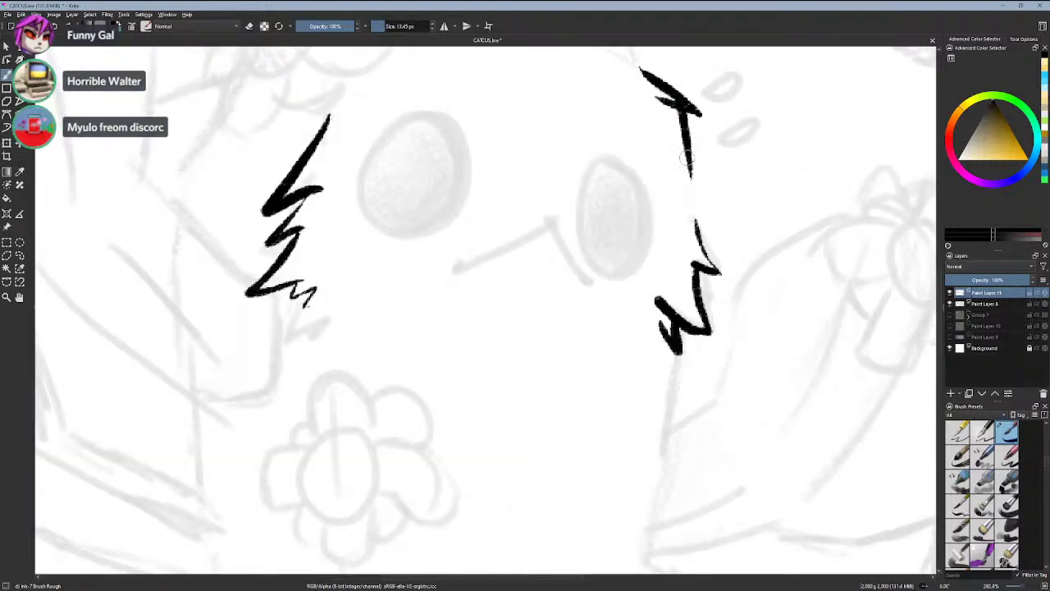
pyautogui.hotkey('ctrl', 'z')
pyautogui.moveTo(679, 107); pyautogui.dragTo(676, 131)
pyautogui.moveTo(692, 151); pyautogui.dragTo(694, 220)
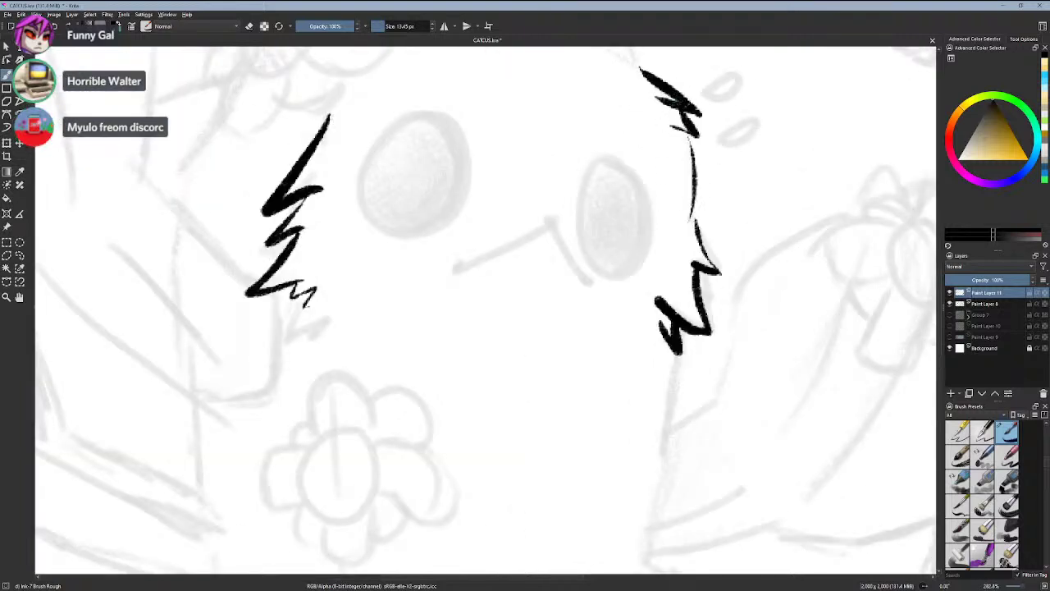
# - Undo all the black fur and head-edge strokes on both sides of the face
pyautogui.moveTo(660, 157)
pyautogui.mouseDown()
pyautogui.moveTo(804, 376)
pyautogui.moveTo(788, 374)
pyautogui.moveTo(808, 389)
pyautogui.mouseUp()
pyautogui.hotkey('ctrl', 'z')
pyautogui.hotkey('ctrl', 'z')
pyautogui.hotkey('ctrl', 'z')
pyautogui.hotkey('ctrl', 'z')
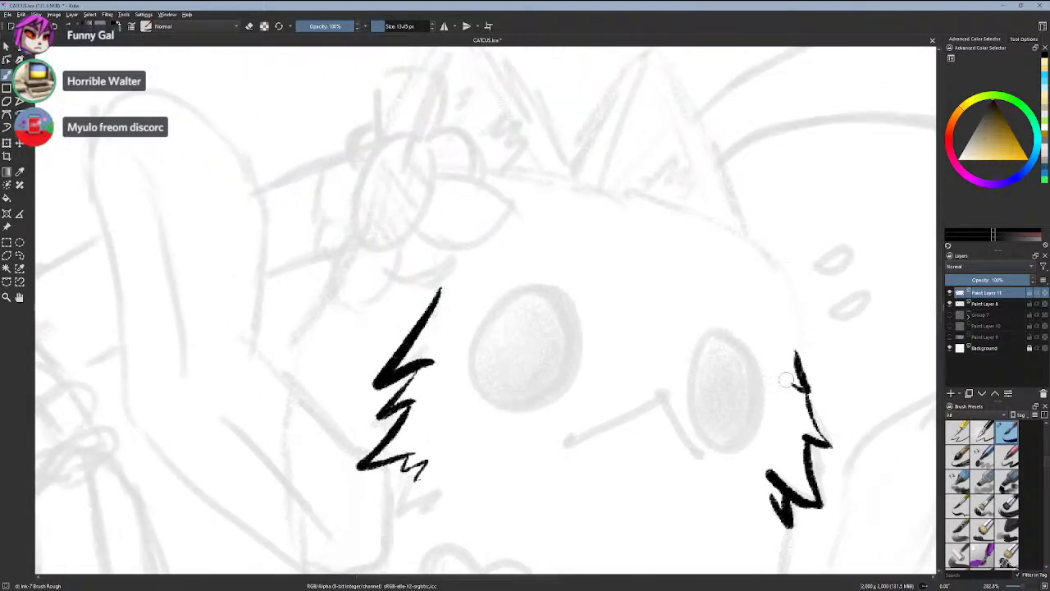
pyautogui.hotkey('ctrl', 'z')
pyautogui.hotkey('ctrl', 'z')
pyautogui.hotkey('ctrl', 'z')
pyautogui.hotkey('ctrl', 'z')
pyautogui.hotkey('ctrl', 'z')
pyautogui.hotkey('ctrl', 'z')
pyautogui.hotkey('ctrl', 'z')
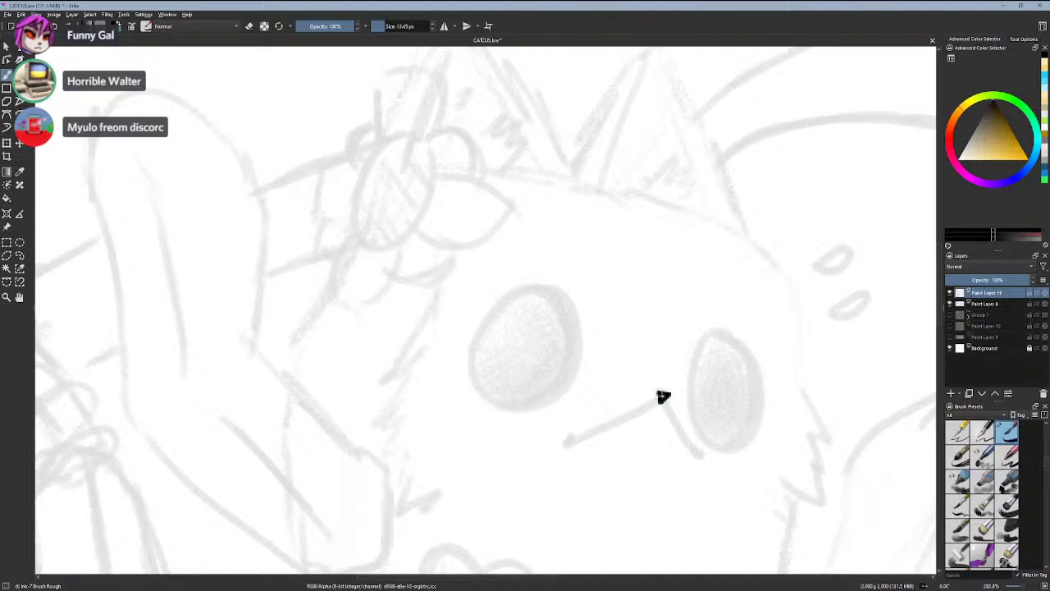
# - Ink the small filled nose and retry the mouth line curving from it toward the left eye several times
pyautogui.moveTo(663, 396); pyautogui.dragTo(594, 412)
pyautogui.hotkey('ctrl', 'z')
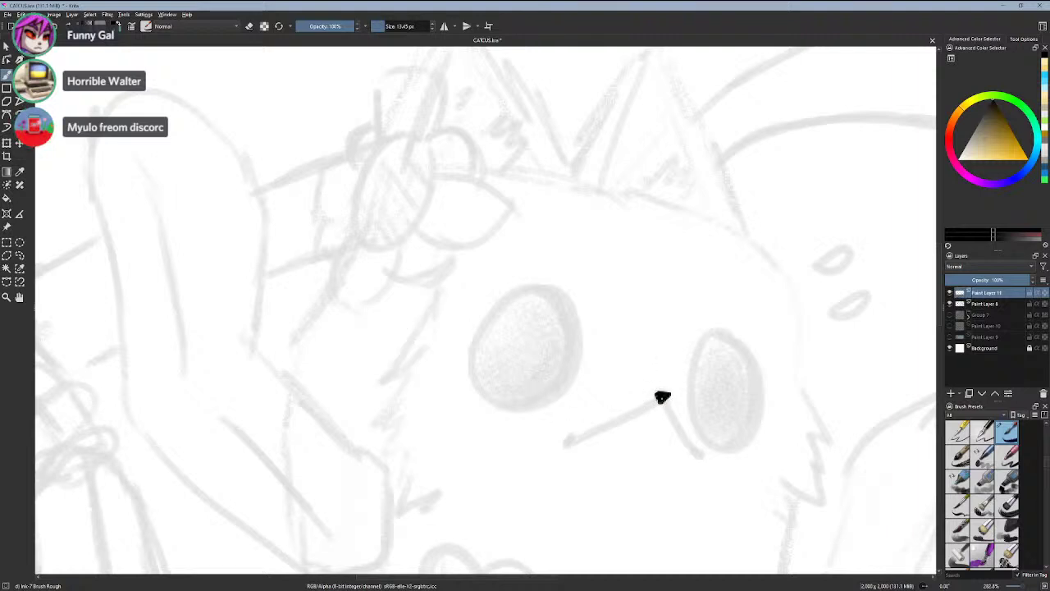
pyautogui.moveTo(662, 397)
pyautogui.mouseDown()
pyautogui.moveTo(565, 420)
pyautogui.moveTo(590, 429)
pyautogui.mouseUp()
pyautogui.hotkey('ctrl', 'z')
pyautogui.hotkey('ctrl', 'z')
pyautogui.moveTo(666, 396); pyautogui.dragTo(579, 436)
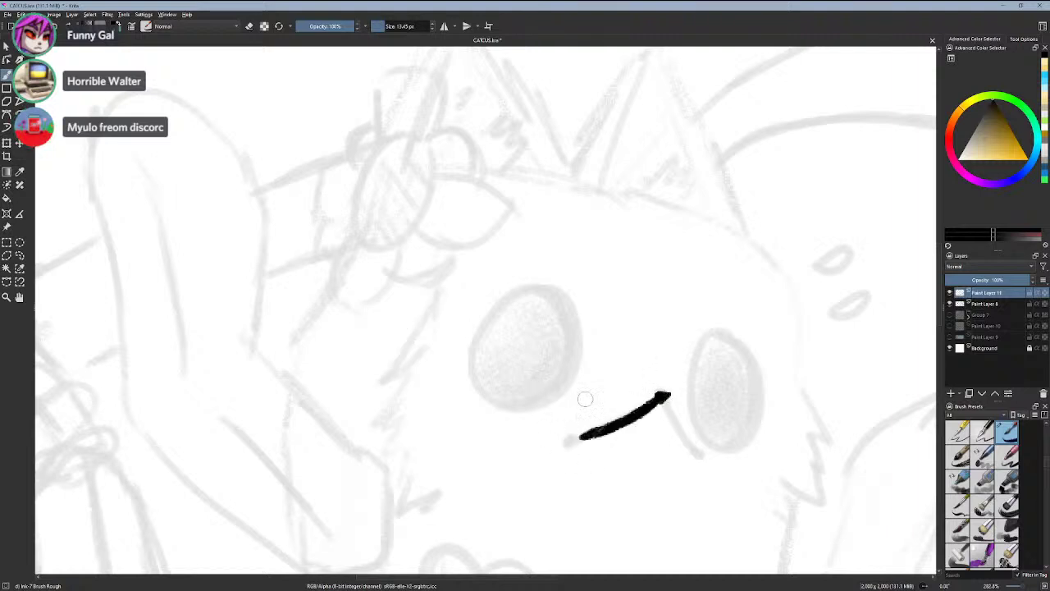
pyautogui.hotkey('ctrl', 'z')
pyautogui.moveTo(663, 395)
pyautogui.mouseDown()
pyautogui.moveTo(553, 457)
pyautogui.moveTo(661, 396)
pyautogui.moveTo(577, 438)
pyautogui.mouseUp()
pyautogui.hotkey('ctrl', 'z')
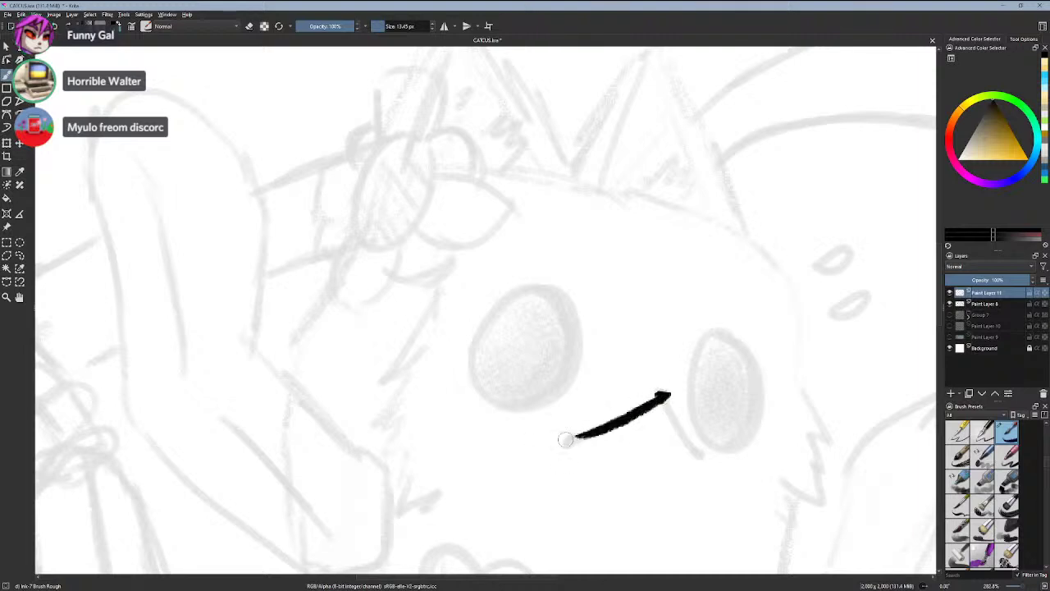
# - Try the short mouth line running from the nose down toward the right eye, undoing each attempt
pyautogui.moveTo(663, 397); pyautogui.dragTo(700, 444)
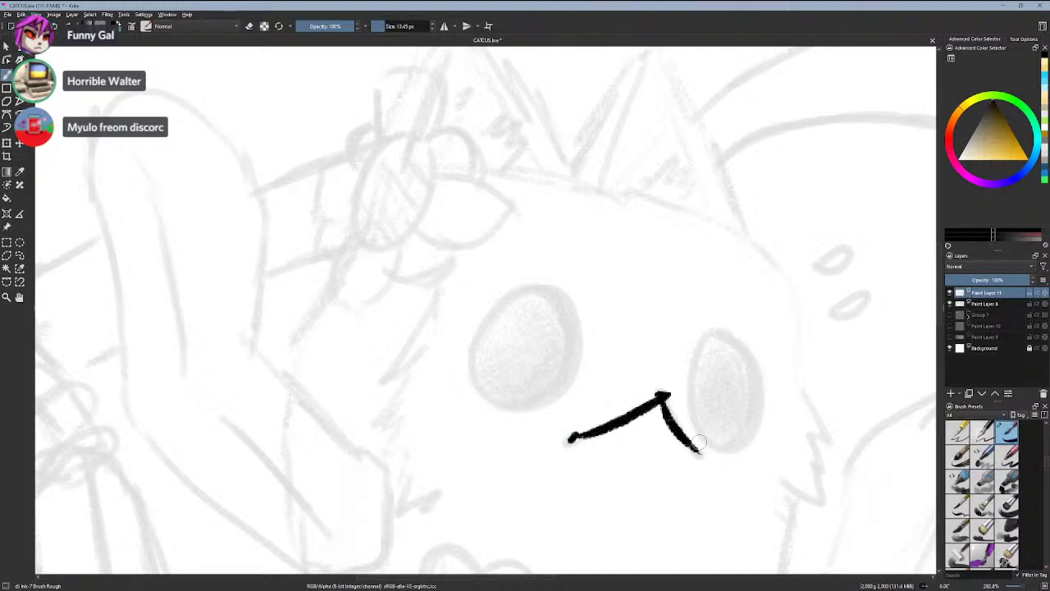
pyautogui.hotkey('ctrl', 'z')
pyautogui.moveTo(662, 396); pyautogui.dragTo(709, 469)
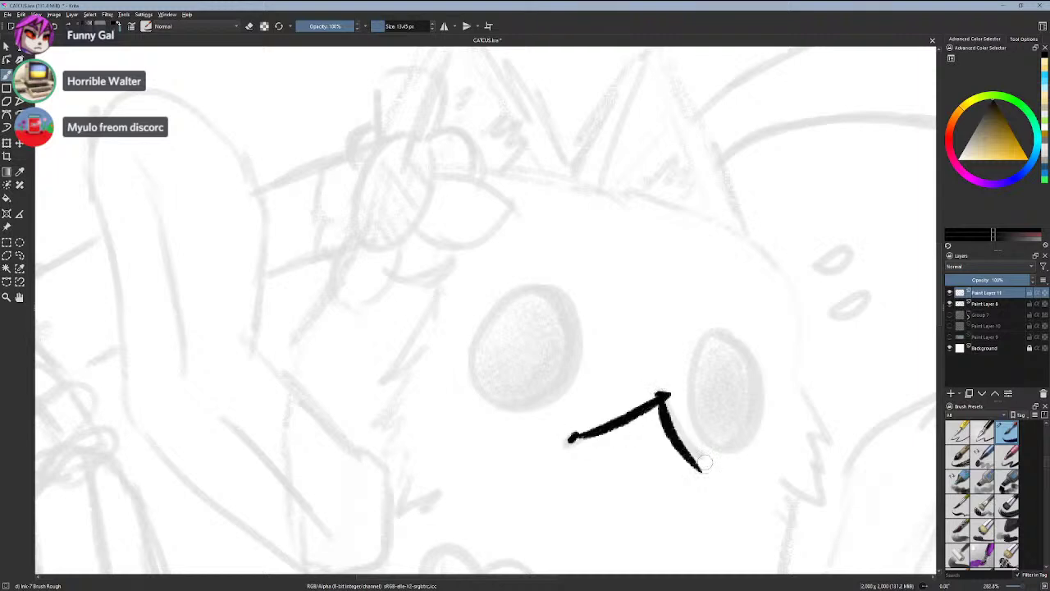
pyautogui.hotkey('ctrl', 'z')
pyautogui.moveTo(663, 396); pyautogui.dragTo(710, 452)
pyautogui.hotkey('ctrl', 'z')
pyautogui.moveTo(662, 396); pyautogui.dragTo(695, 451)
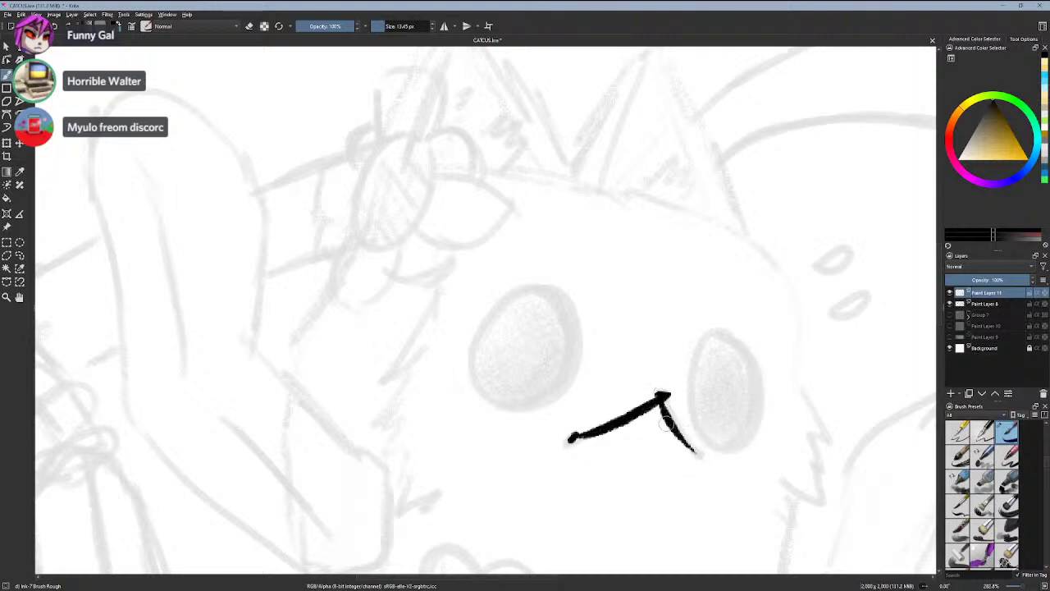
pyautogui.hotkey('ctrl', 'z')
pyautogui.moveTo(663, 396); pyautogui.dragTo(701, 455)
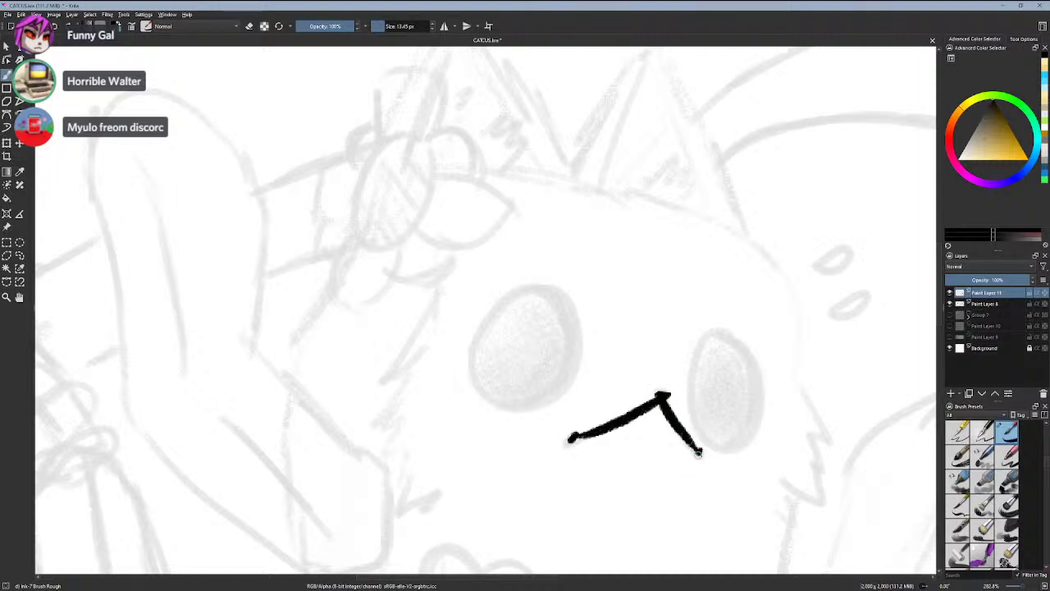
pyautogui.hotkey('ctrl', 'z')
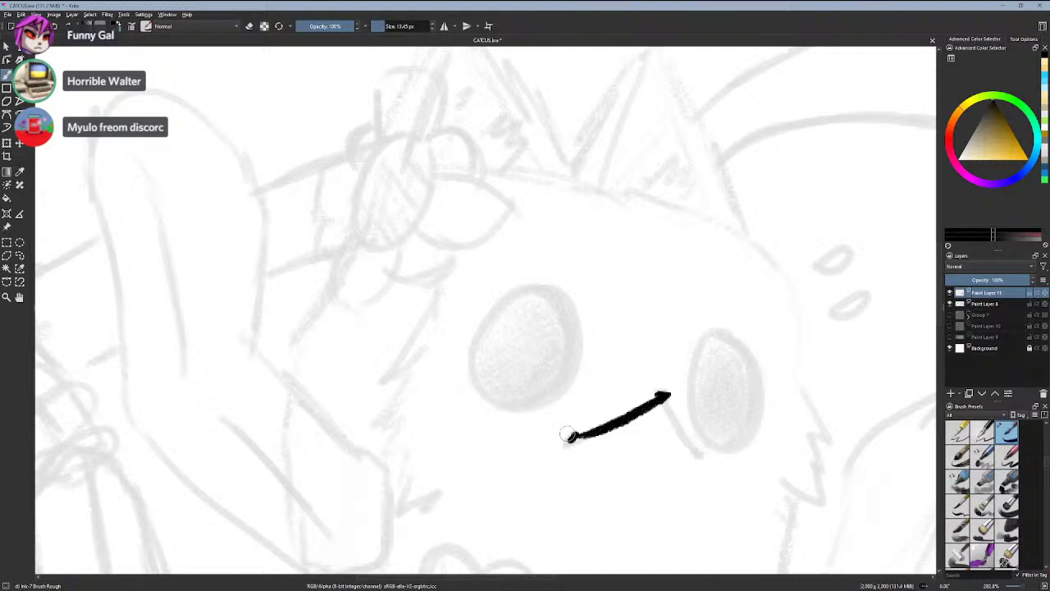
# - Undo the left mouth line and redraw it straighter and thinner with a thickened outer end
pyautogui.hotkey('ctrl', 'z')
pyautogui.moveTo(574, 434)
pyautogui.mouseDown()
pyautogui.moveTo(565, 444)
pyautogui.moveTo(655, 399)
pyautogui.moveTo(575, 441)
pyautogui.mouseUp()
pyautogui.hotkey('ctrl', 'z')
pyautogui.hotkey('ctrl', 'z')
pyautogui.hotkey('ctrl', 'z')
pyautogui.hotkey('ctrl', 'z')
pyautogui.hotkey('ctrl', 'shift', 'z')
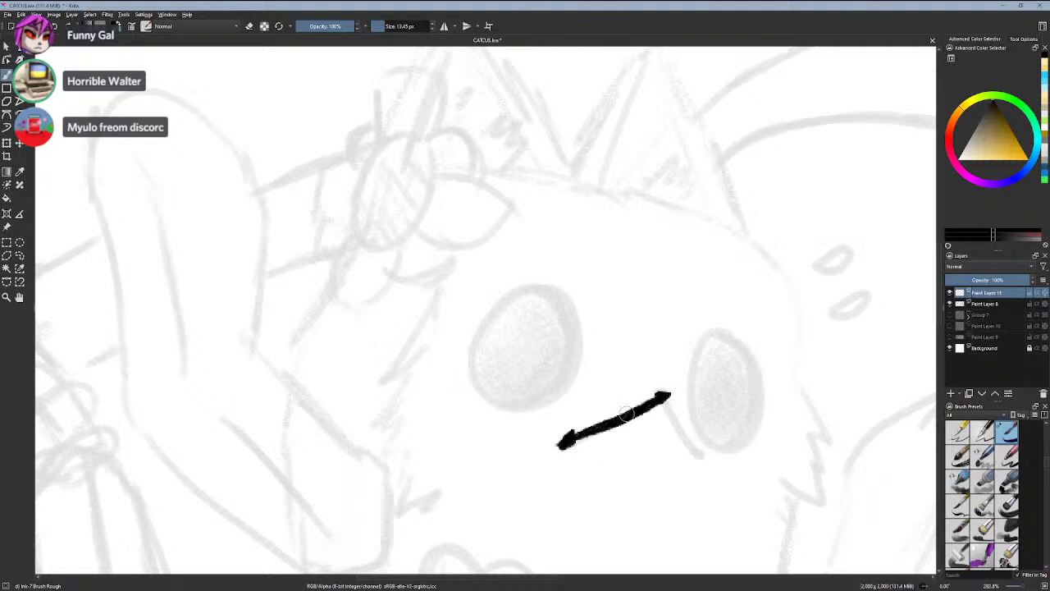
pyautogui.hotkey('ctrl', 'z')
pyautogui.hotkey('ctrl', 'shift', 'z')
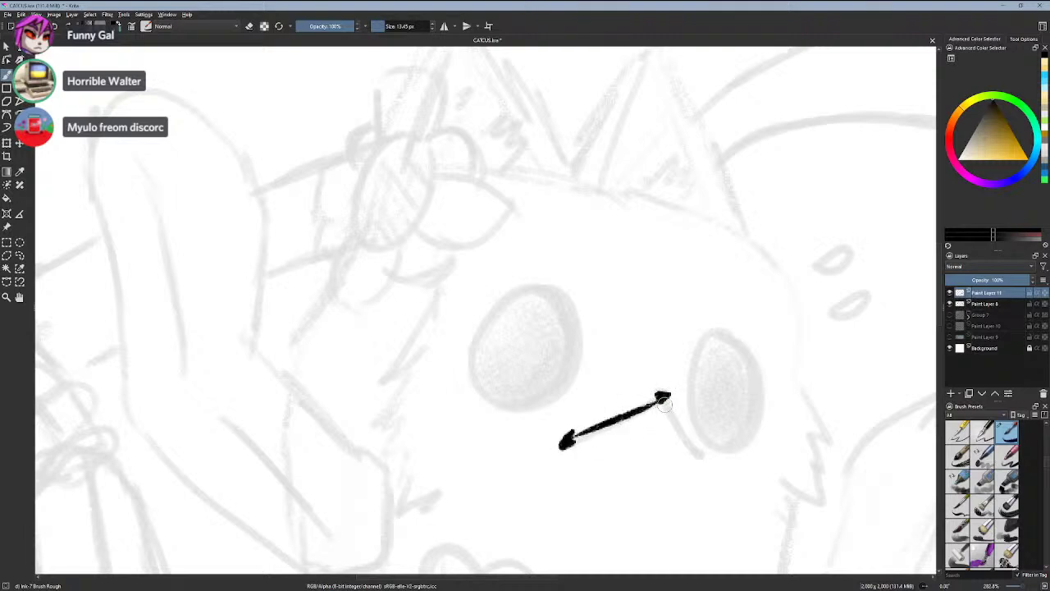
# - Ink a thin right mouth line from the nose with a rounded outer end, undoing and repeating misplaced strokes
pyautogui.moveTo(664, 403); pyautogui.dragTo(697, 461)
pyautogui.hotkey('ctrl', 'z')
pyautogui.moveTo(662, 400); pyautogui.dragTo(694, 447)
pyautogui.hotkey('ctrl', 'z')
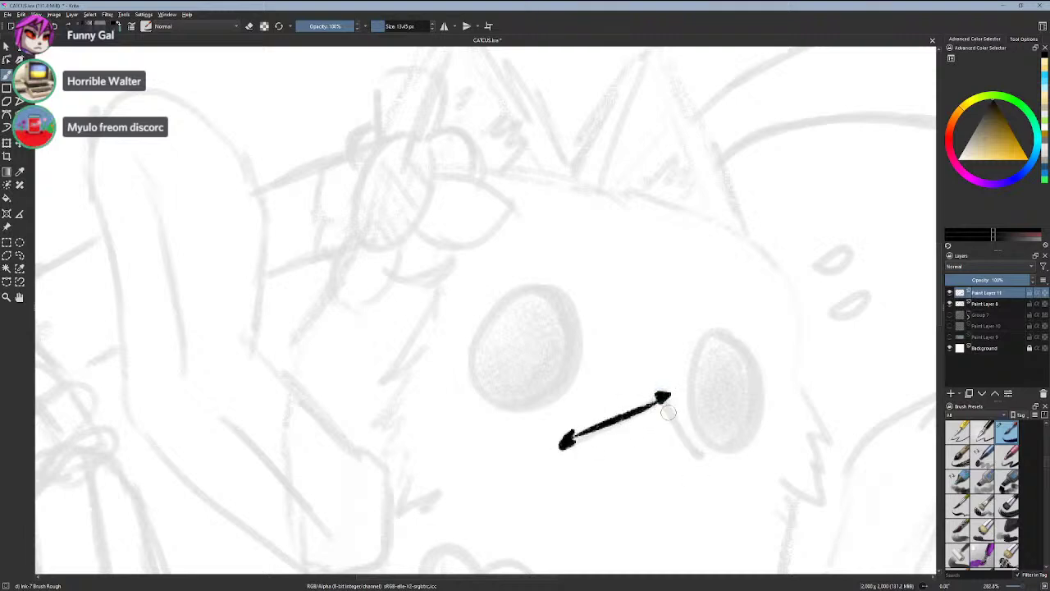
pyautogui.moveTo(665, 398); pyautogui.dragTo(699, 460)
pyautogui.hotkey('ctrl', 'z')
pyautogui.moveTo(663, 400); pyautogui.dragTo(693, 450)
pyautogui.hotkey('ctrl', 'z')
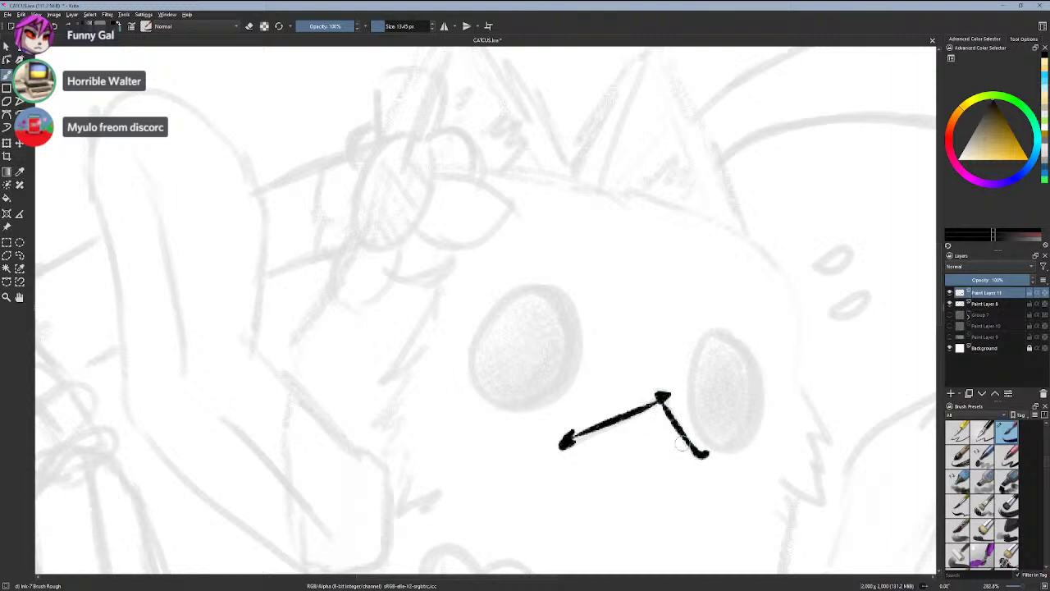
pyautogui.scroll(-5, 567, 401)
pyautogui.scroll(5, 568, 410)
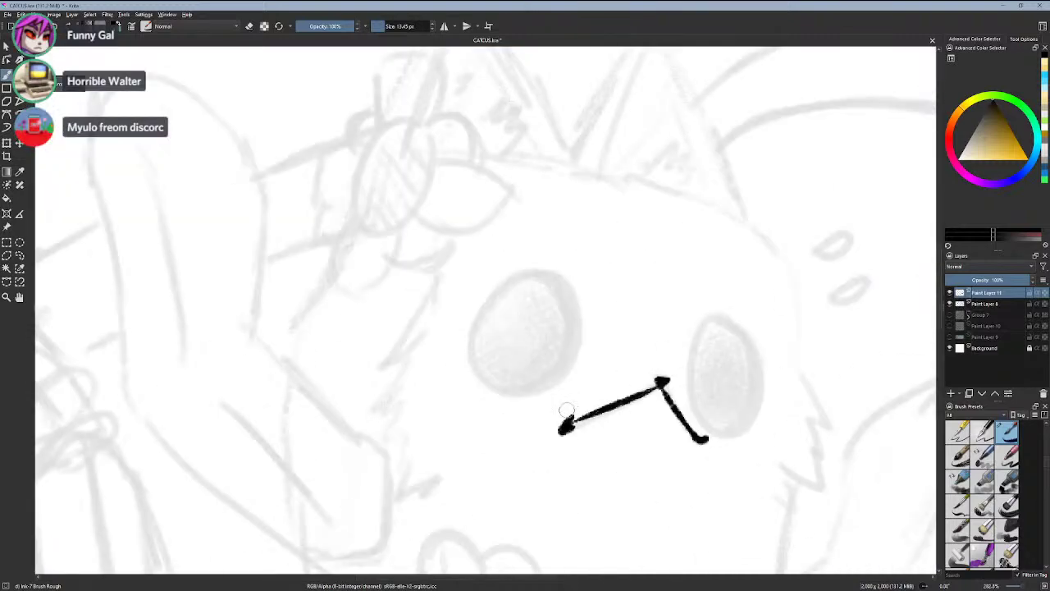
# - Undo both mouth lines and re-ink them from the nose, with a thicker curved left line and hooked ends
pyautogui.hotkey('ctrl', 'z')
pyautogui.hotkey('ctrl', 'z')
pyautogui.hotkey('ctrl', 'z')
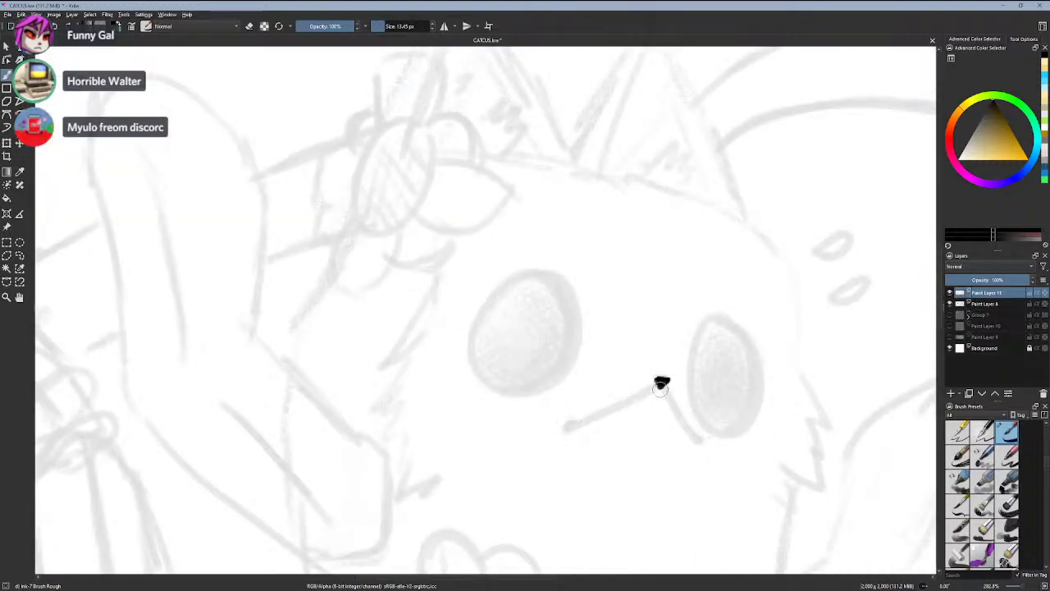
pyautogui.moveTo(660, 386); pyautogui.dragTo(574, 425)
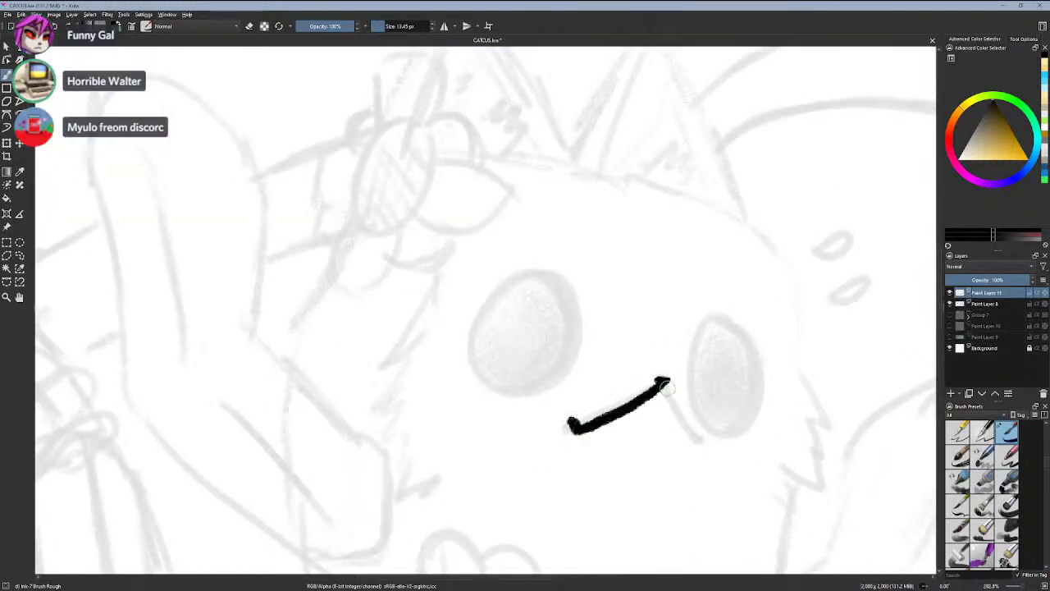
pyautogui.moveTo(666, 386); pyautogui.dragTo(689, 432)
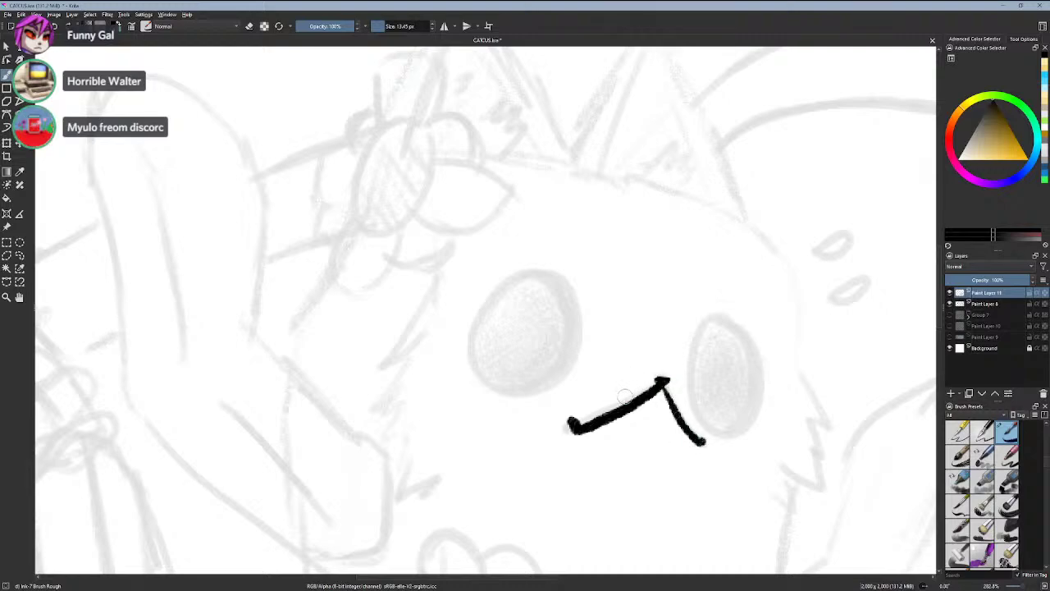
# - Undo the right mouth line and re-ink it from the nose, thicker and with a hooked outer end
pyautogui.hotkey('ctrl', 'z')
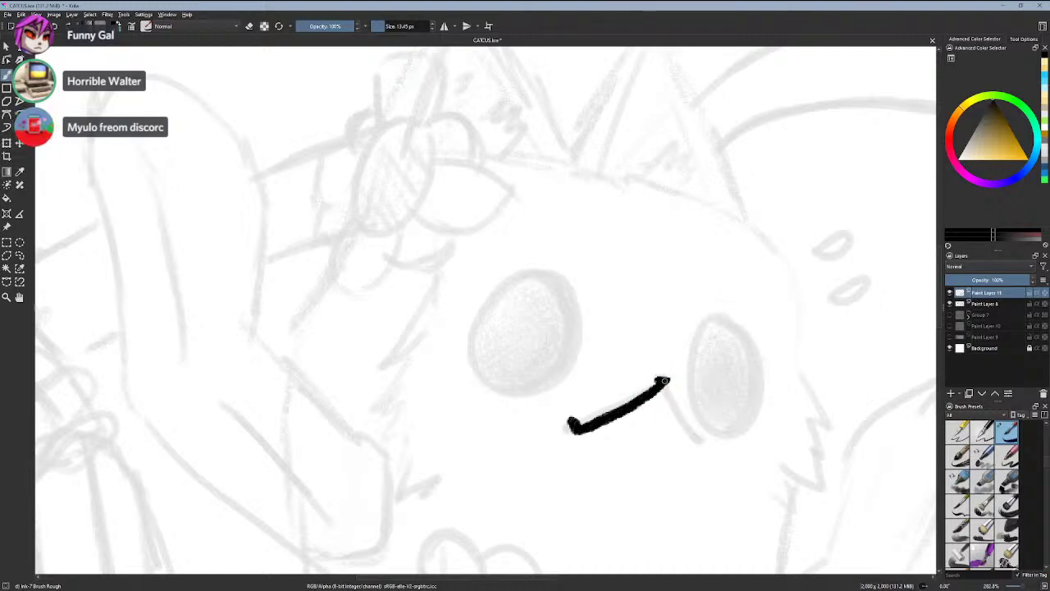
pyautogui.moveTo(665, 382); pyautogui.dragTo(710, 431)
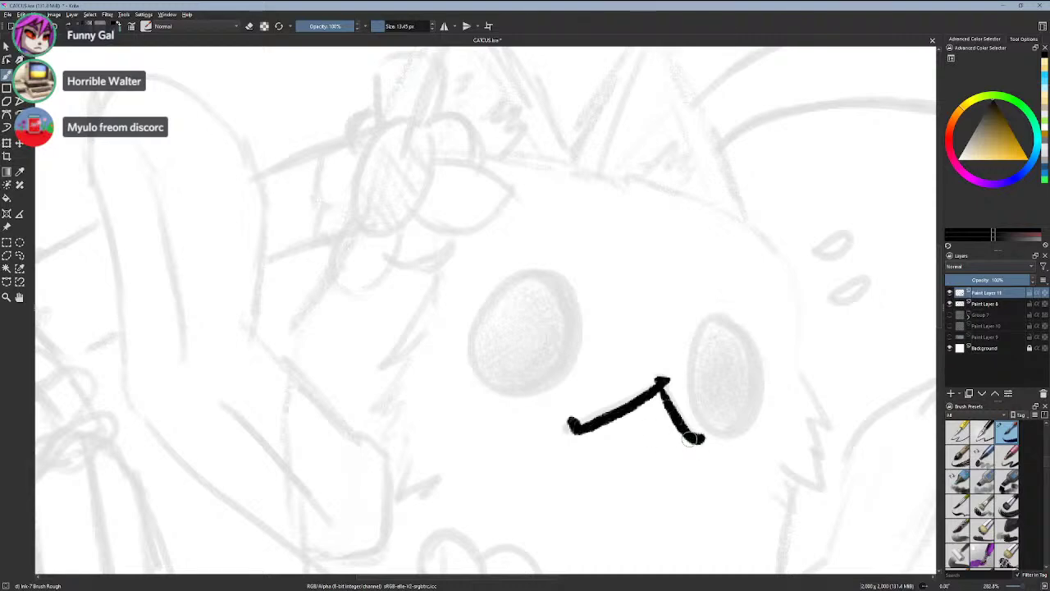
pyautogui.scroll(-2, 568, 416)
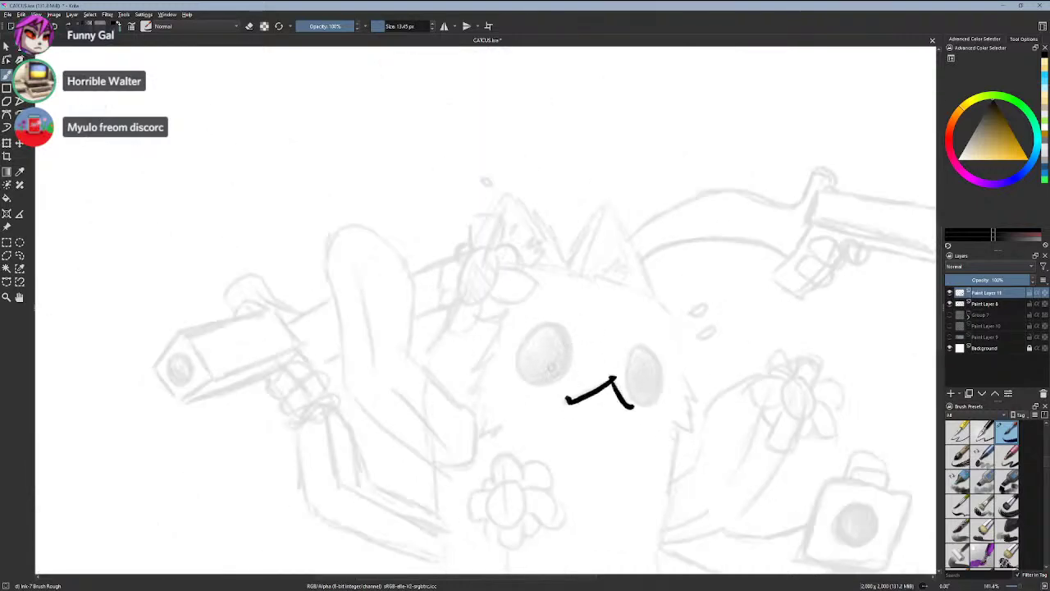
# - Try to ink the curved outline of the left eye from its upper edge, undoing each stroke
pyautogui.scroll(2, 568, 386)
pyautogui.moveTo(553, 289); pyautogui.dragTo(584, 390)
pyautogui.hotkey('ctrl', 'z')
pyautogui.moveTo(555, 288)
pyautogui.mouseDown()
pyautogui.moveTo(582, 304)
pyautogui.moveTo(570, 389)
pyautogui.moveTo(552, 404)
pyautogui.mouseUp()
pyautogui.hotkey('ctrl', 'z')
pyautogui.hotkey('ctrl', 'z')
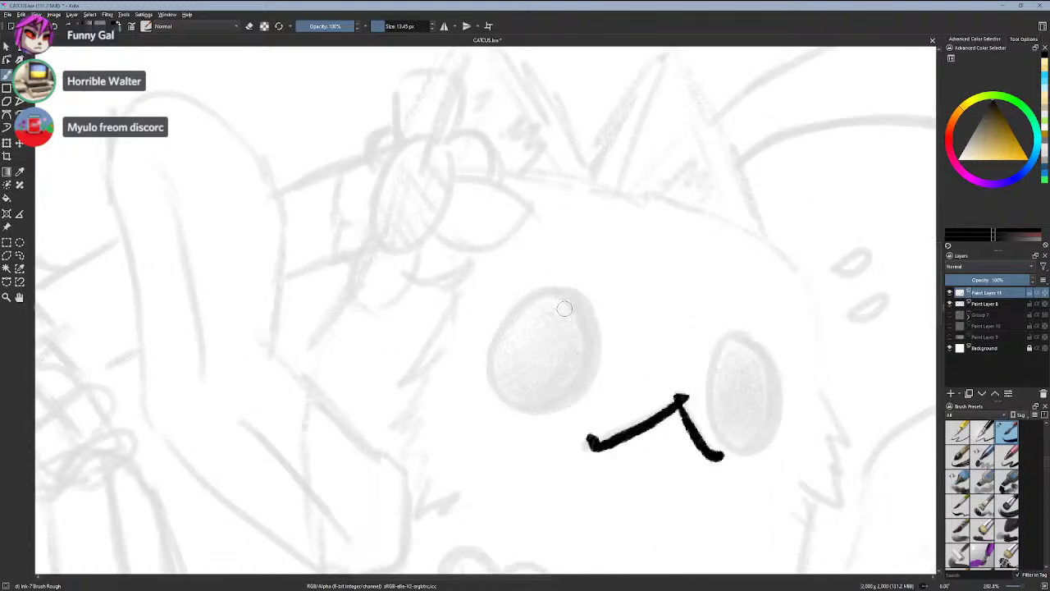
# - Try a short ink stroke beside the upper-left petal of the chest flower and undo it
pyautogui.scroll(-3, 556, 302)
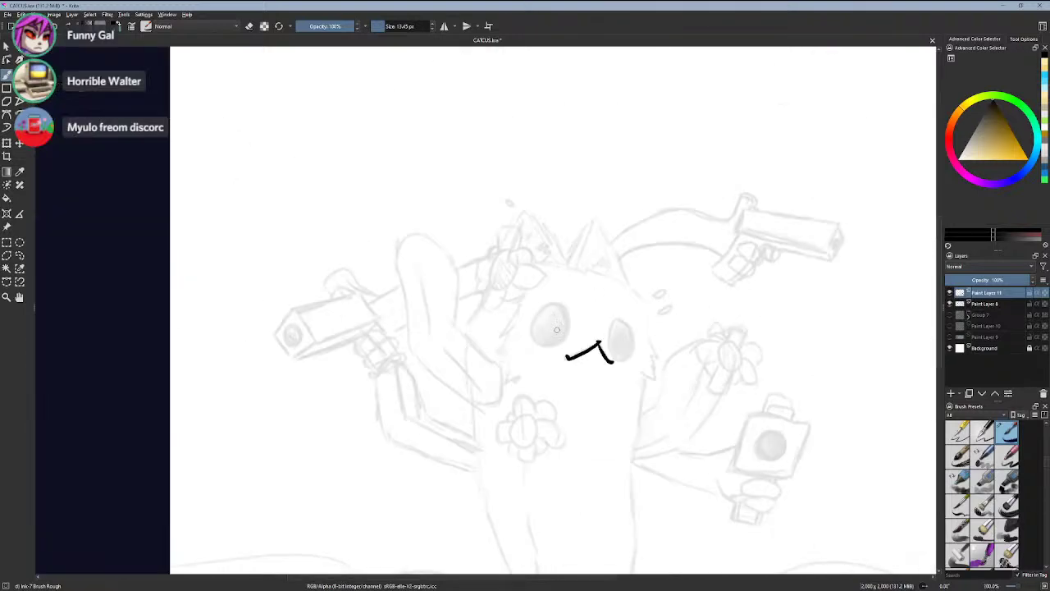
pyautogui.scroll(1, 557, 332)
pyautogui.scroll(1, 559, 334)
pyautogui.moveTo(559, 335); pyautogui.dragTo(599, 194)
pyautogui.moveTo(511, 359); pyautogui.dragTo(512, 343)
pyautogui.hotkey('ctrl', 'z')
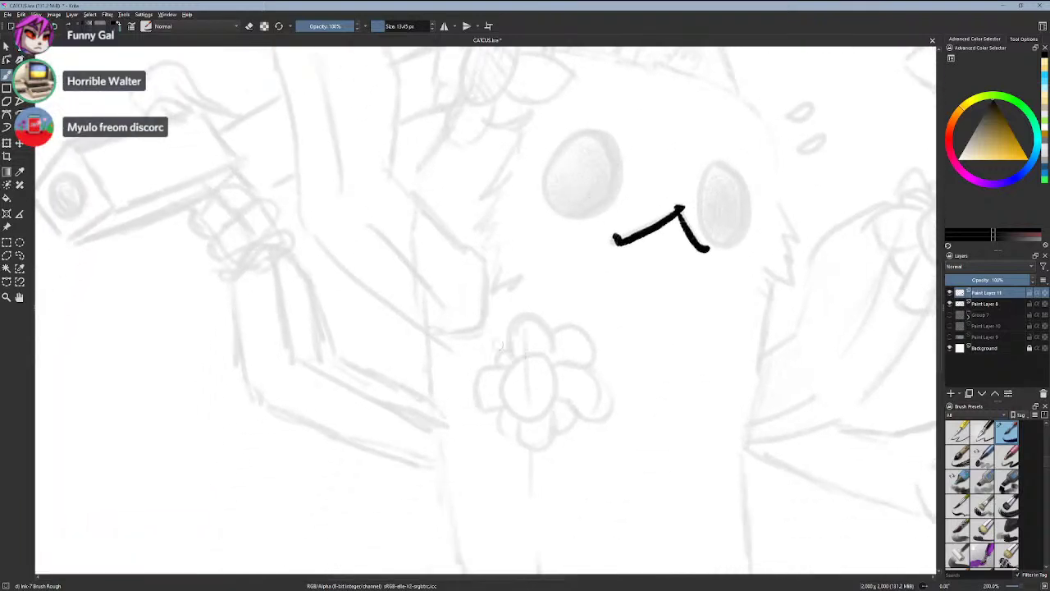
# - Ink two parallel diagonal lines along the bent left arm, repeating the upper one
pyautogui.moveTo(366, 221); pyautogui.dragTo(470, 322)
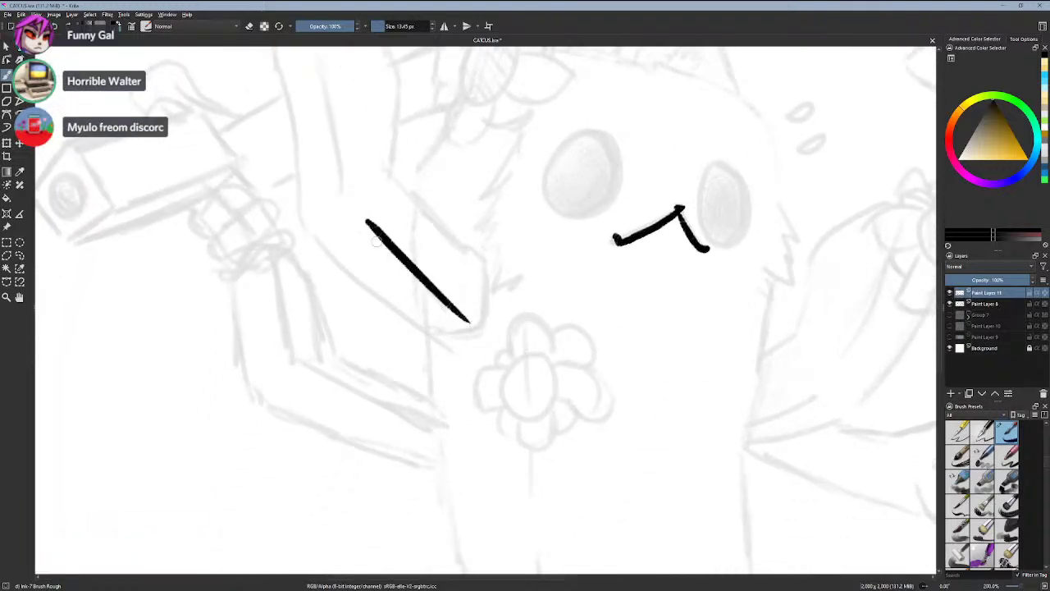
pyautogui.moveTo(392, 179); pyautogui.dragTo(457, 240)
pyautogui.hotkey('ctrl', 'z')
pyautogui.moveTo(389, 177); pyautogui.dragTo(475, 251)
pyautogui.hotkey('ctrl', 'z')
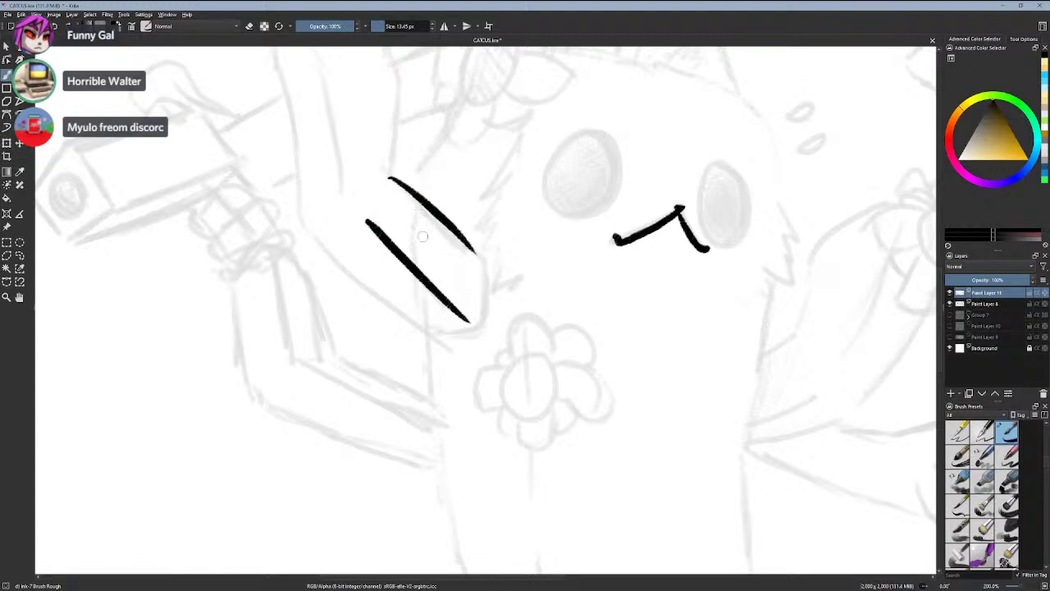
# - Undo the inked arm lines and the mouth lines back to the bare sketch
pyautogui.hotkey('ctrl', 'z')
pyautogui.hotkey('ctrl', 'z')
pyautogui.hotkey('ctrl', 'z')
pyautogui.hotkey('ctrl', 'z')
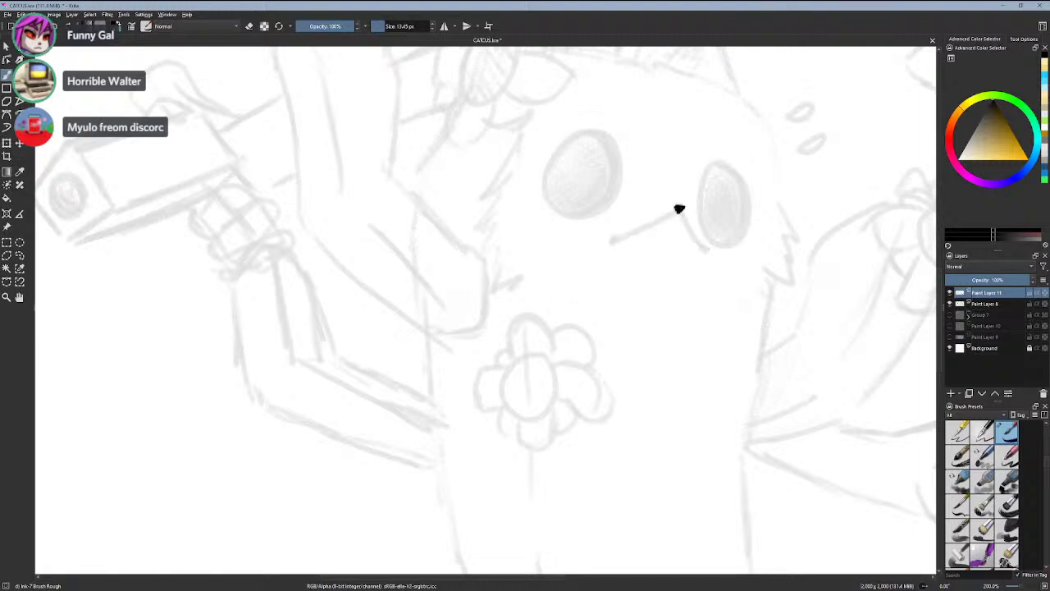
# - Move the sketch layer above Paint Layer 11 and set it to Overlay blending at 100% opacity
pyautogui.moveTo(1045, 460); pyautogui.dragTo(1038, 563)
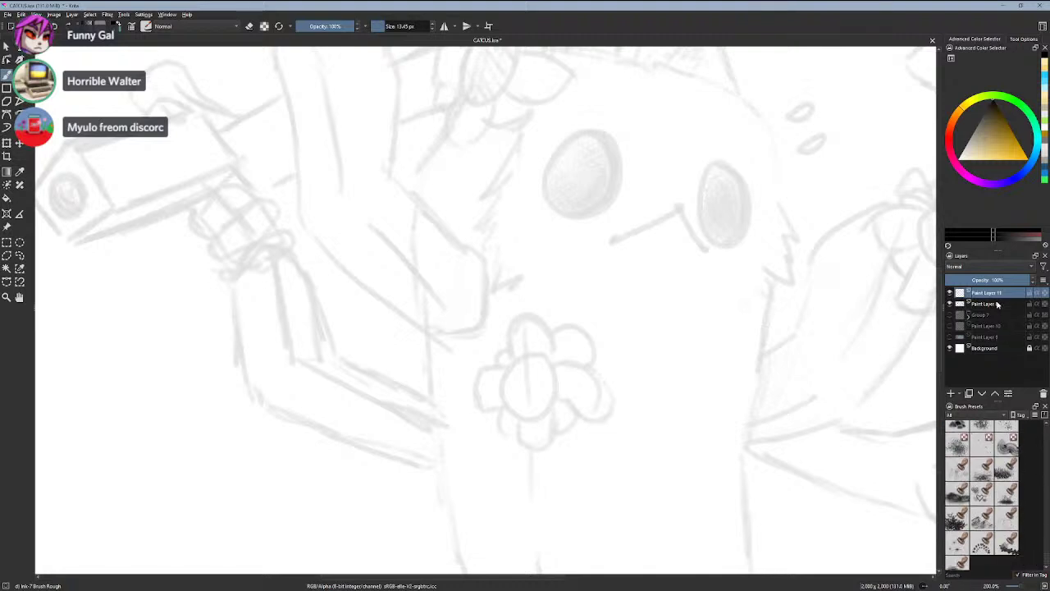
pyautogui.moveTo(996, 305)
pyautogui.mouseDown()
pyautogui.moveTo(997, 287)
pyautogui.moveTo(981, 292)
pyautogui.mouseUp()
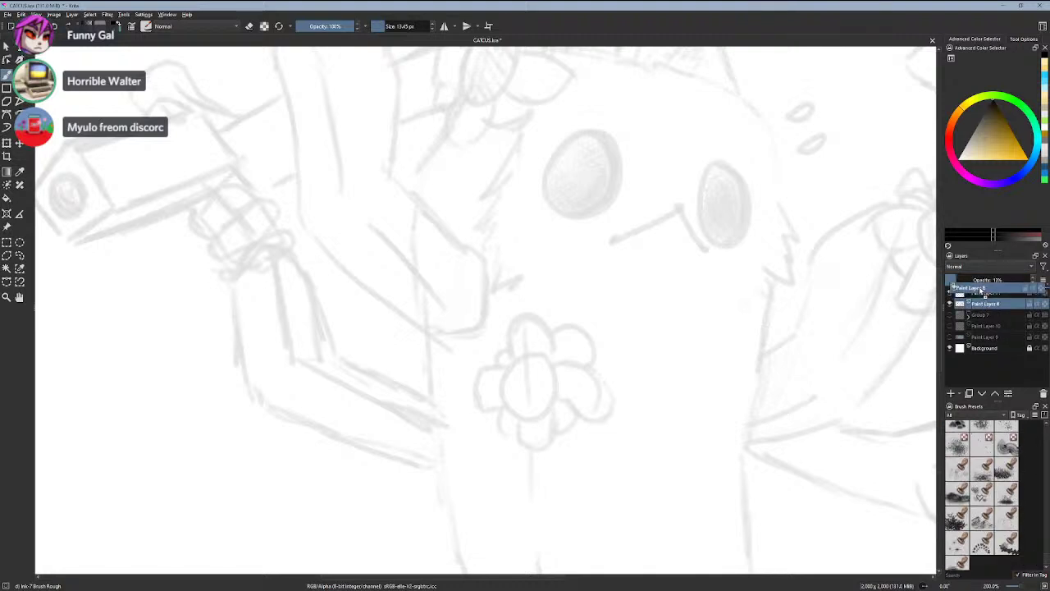
pyautogui.click(968, 267)
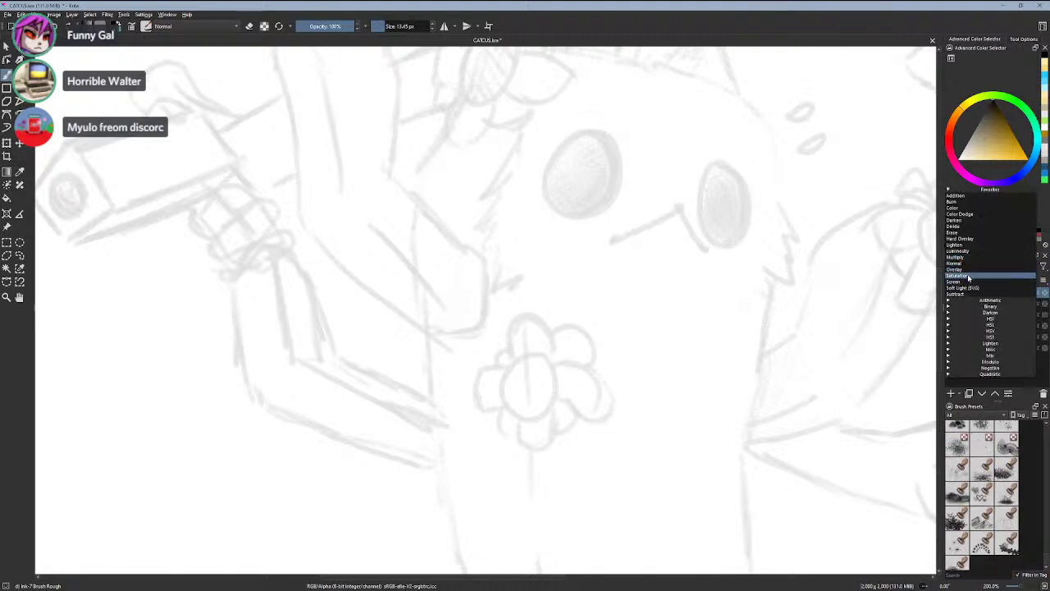
pyautogui.click(955, 269)
pyautogui.moveTo(1005, 284); pyautogui.dragTo(1032, 282)
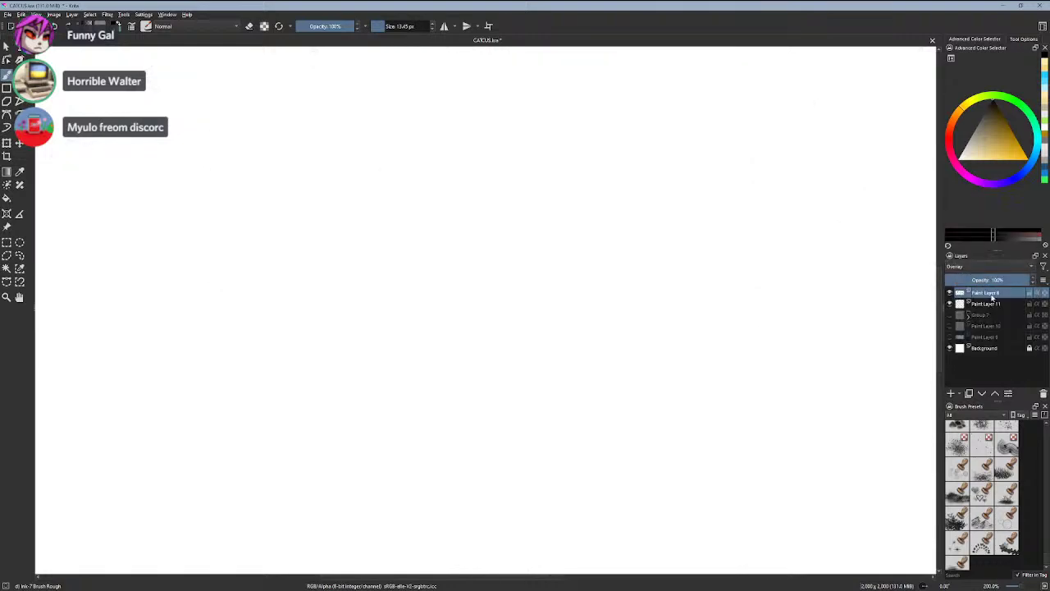
# - Set the sketch layer's blending mode to Multiply and its opacity to about 40%
pyautogui.click(999, 271)
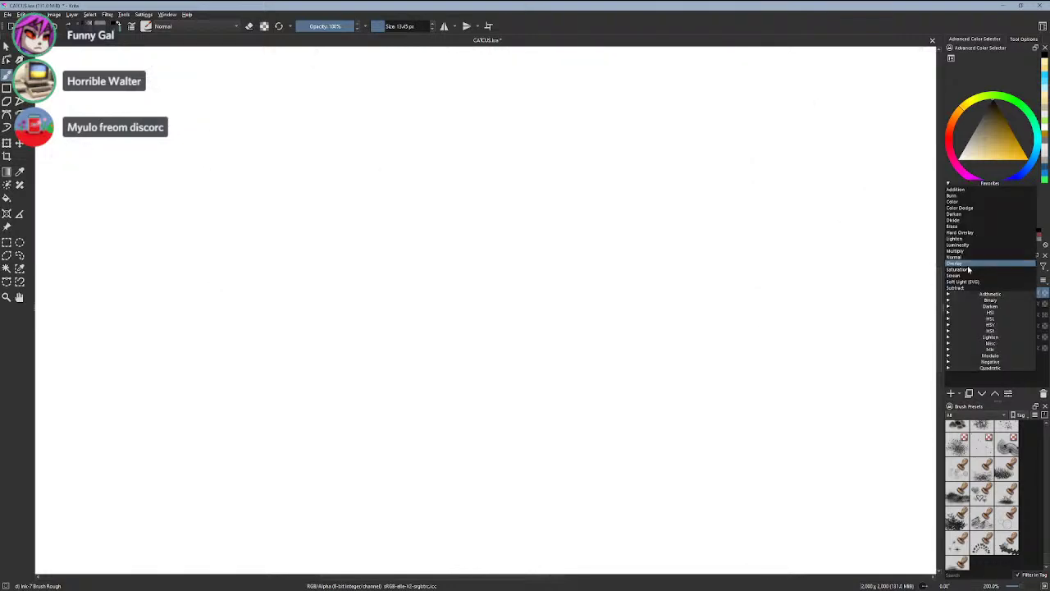
pyautogui.click(967, 251)
pyautogui.click(969, 264)
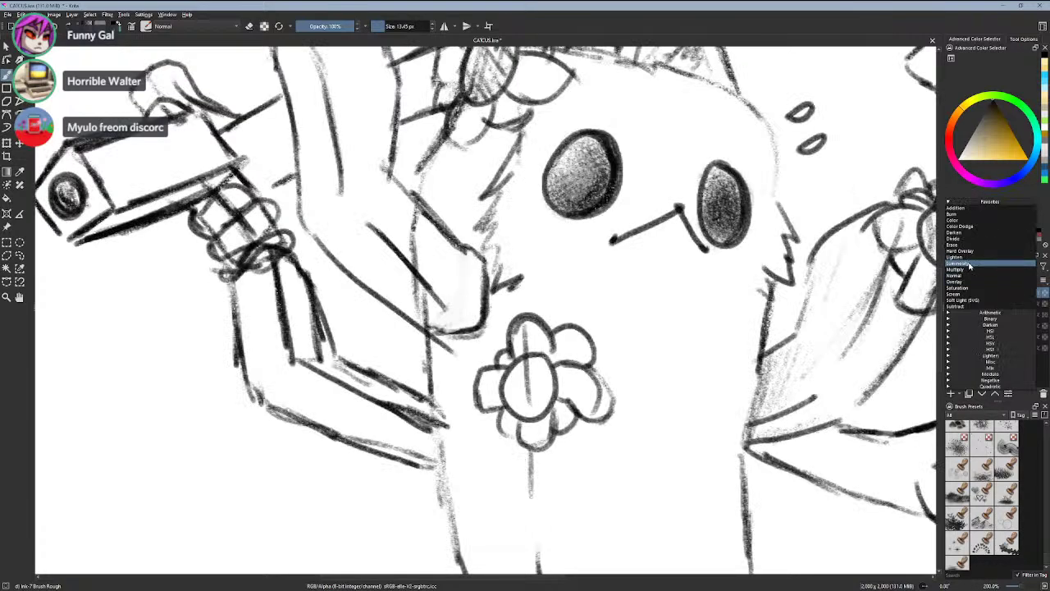
pyautogui.click(970, 270)
pyautogui.moveTo(995, 282); pyautogui.dragTo(984, 281)
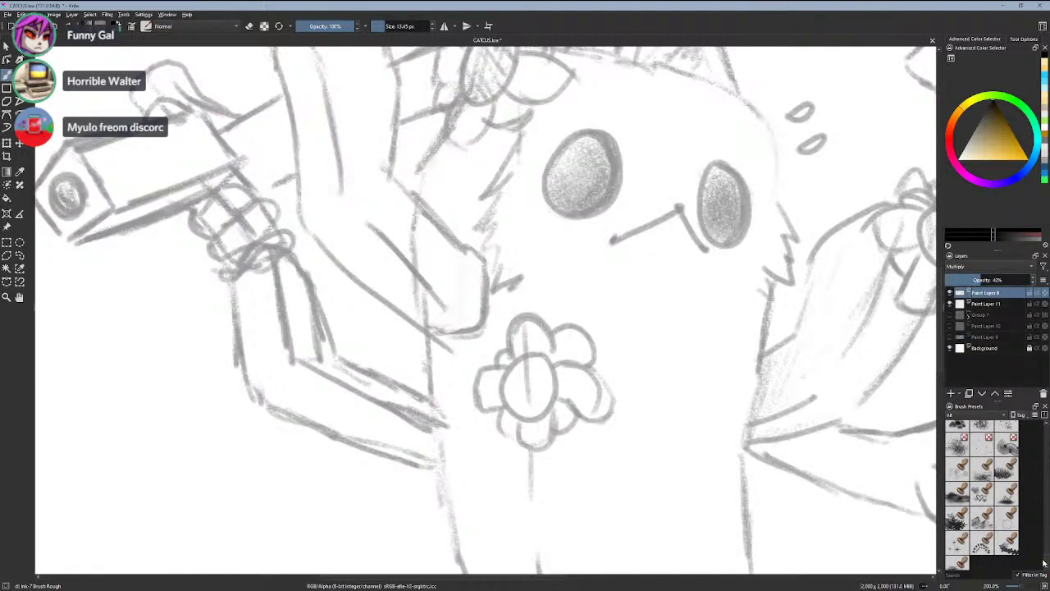
# - Browse the brush presets, try the Chalk Details brush with a stroke across the body, and undo it
pyautogui.scroll(10, 1043, 561)
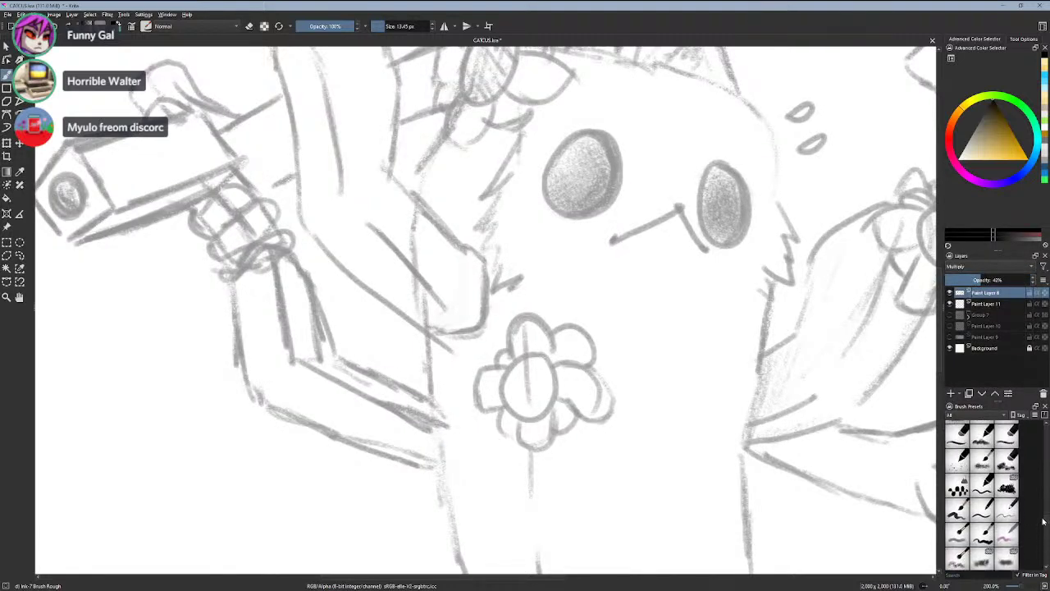
pyautogui.scroll(6, 1044, 520)
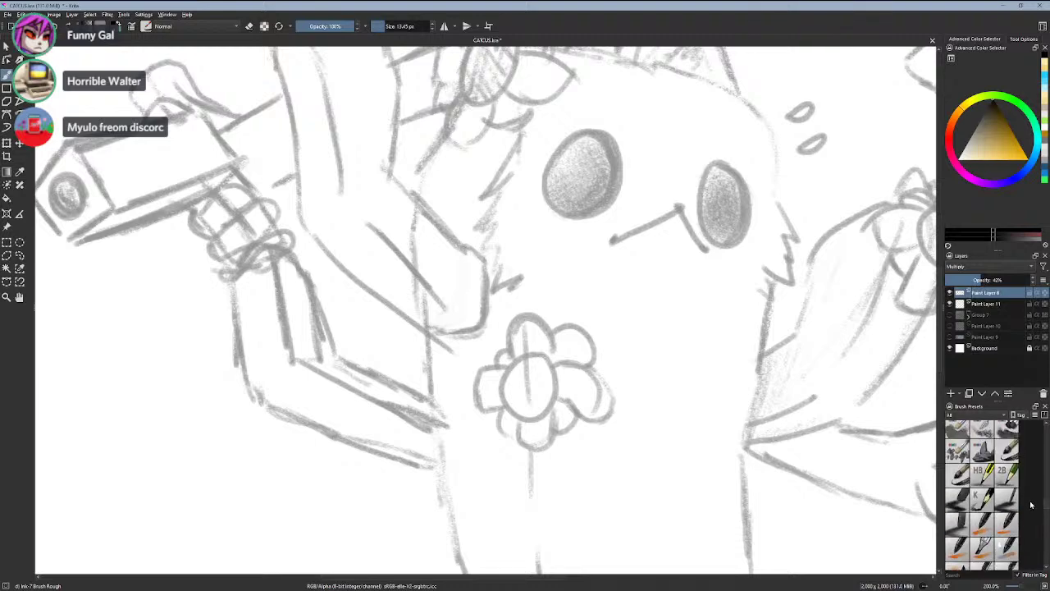
pyautogui.moveTo(1030, 501); pyautogui.dragTo(1028, 493)
pyautogui.scroll(-10, 1031, 497)
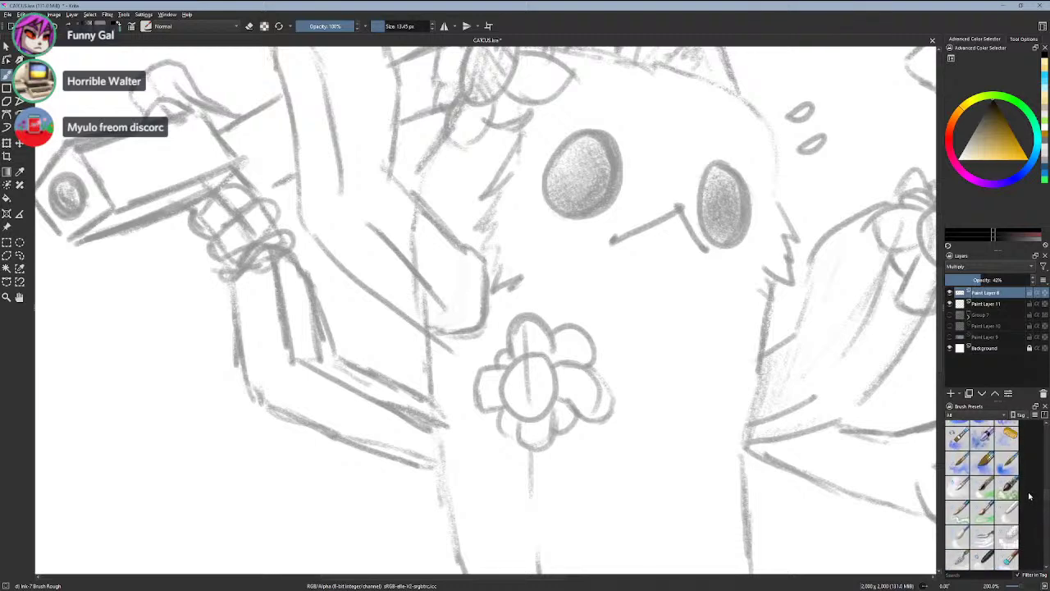
pyautogui.scroll(-10, 1027, 486)
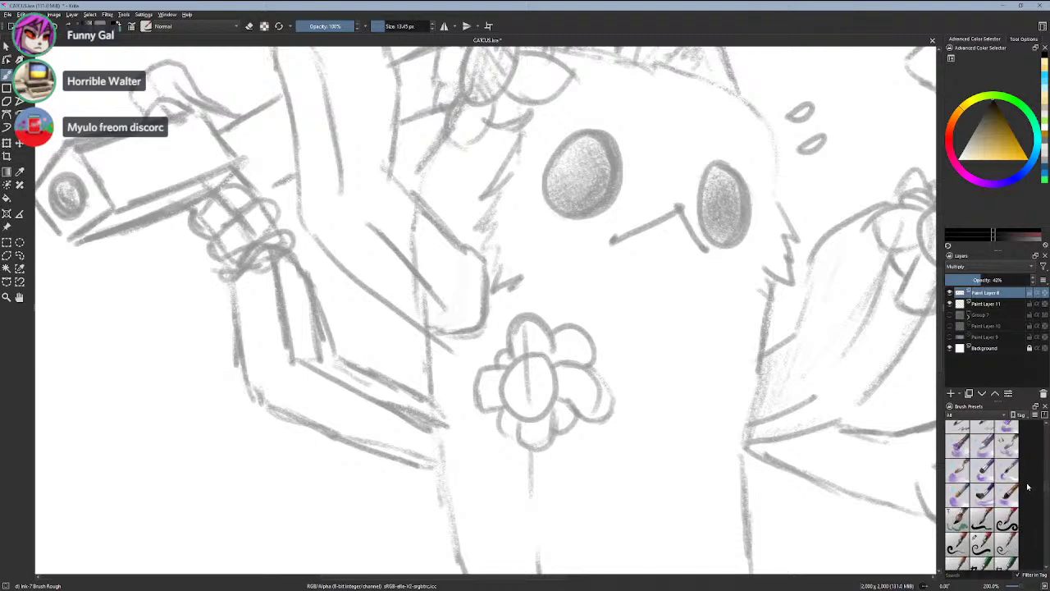
pyautogui.click(985, 530)
pyautogui.moveTo(769, 413)
pyautogui.mouseDown()
pyautogui.moveTo(640, 352)
pyautogui.moveTo(618, 313)
pyautogui.moveTo(629, 275)
pyautogui.mouseUp()
pyautogui.hotkey('ctrl', 'z')
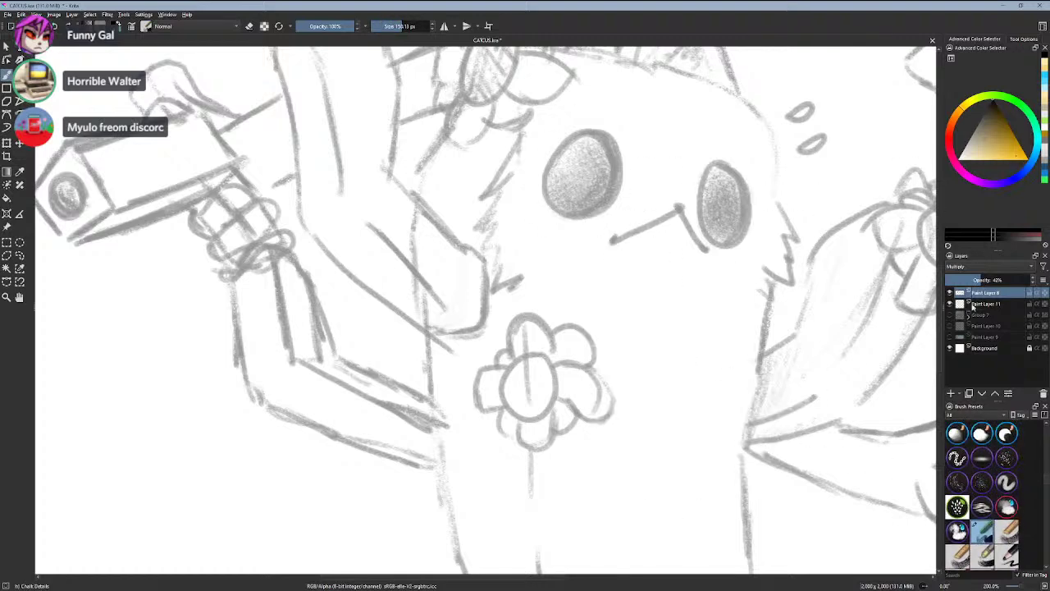
# - Make Paint Layer 11 the active layer and choose a muted light green as the painting color
pyautogui.click(984, 304)
pyautogui.moveTo(972, 130); pyautogui.dragTo(973, 99)
pyautogui.click(987, 145)
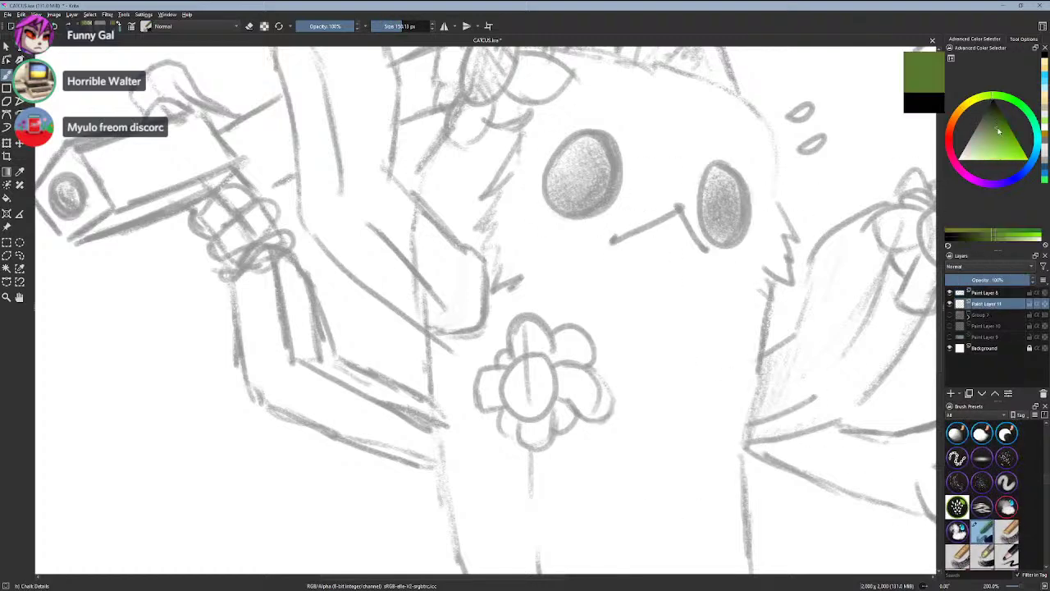
# - Test brush A at 60 px with several green strokes beside the chest flower and undo them
pyautogui.scroll(-5, 1047, 478)
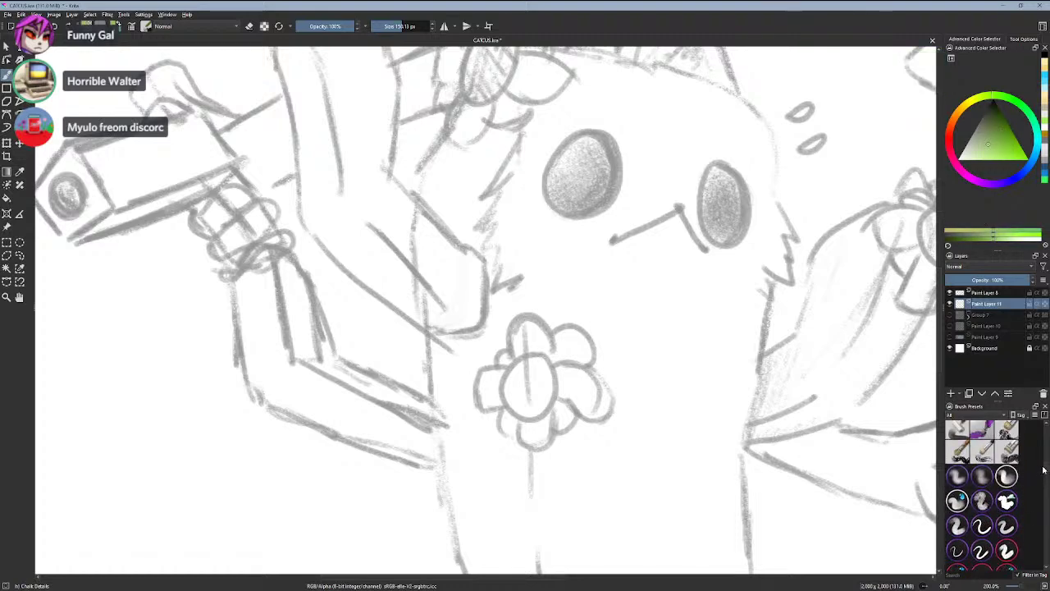
pyautogui.scroll(5, 1044, 469)
pyautogui.click(984, 475)
pyautogui.moveTo(630, 382); pyautogui.dragTo(715, 349)
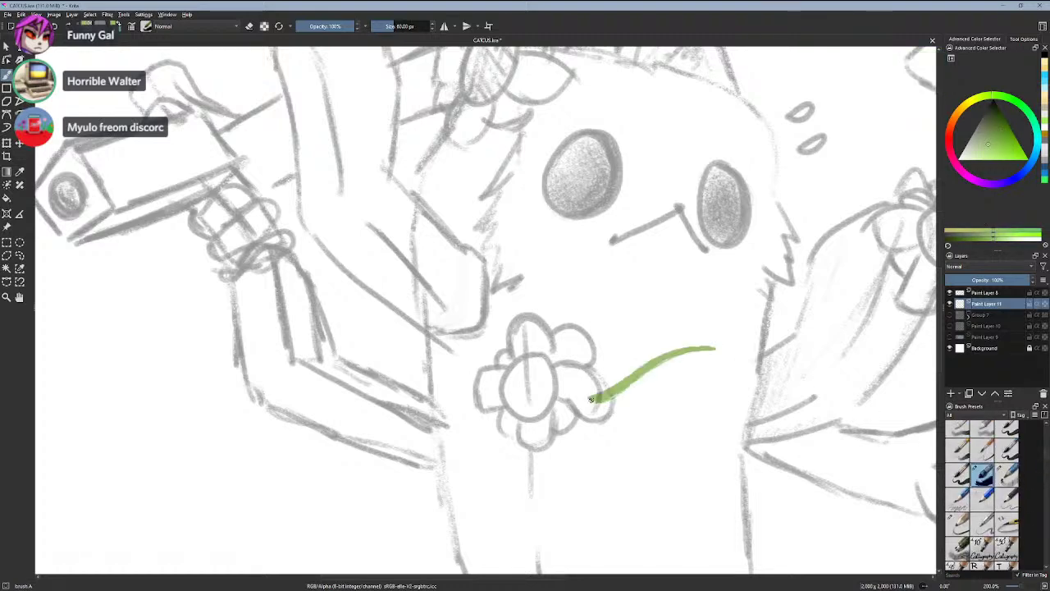
pyautogui.moveTo(611, 335); pyautogui.dragTo(605, 405)
pyautogui.moveTo(599, 305); pyautogui.dragTo(635, 427)
pyautogui.moveTo(628, 377); pyautogui.dragTo(601, 293)
pyautogui.hotkey('ctrl', 'z')
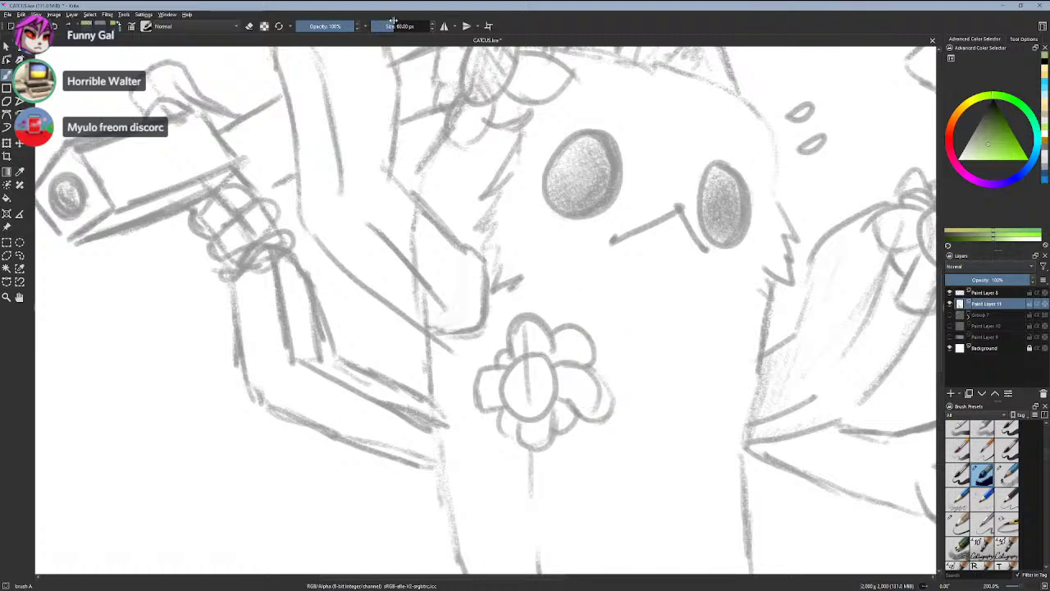
# - Enlarge brush A, paint a broad green test stroke down the chest, and clear it
pyautogui.click(417, 26)
pyautogui.moveTo(520, 197)
pyautogui.mouseDown()
pyautogui.moveTo(584, 336)
pyautogui.moveTo(592, 370)
pyautogui.moveTo(583, 389)
pyautogui.mouseUp()
pyautogui.press('Delete')
# - Look through other brush presets, test Blocks texture2 with a short green stroke on the chest, and undo it
pyautogui.click(958, 474)
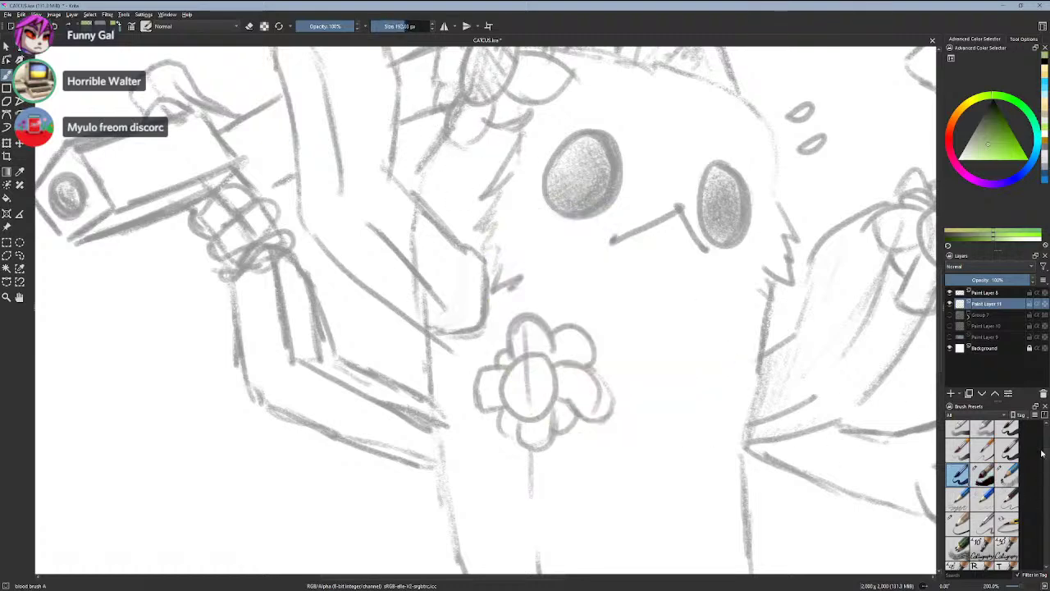
pyautogui.scroll(3, 1042, 452)
pyautogui.click(1008, 525)
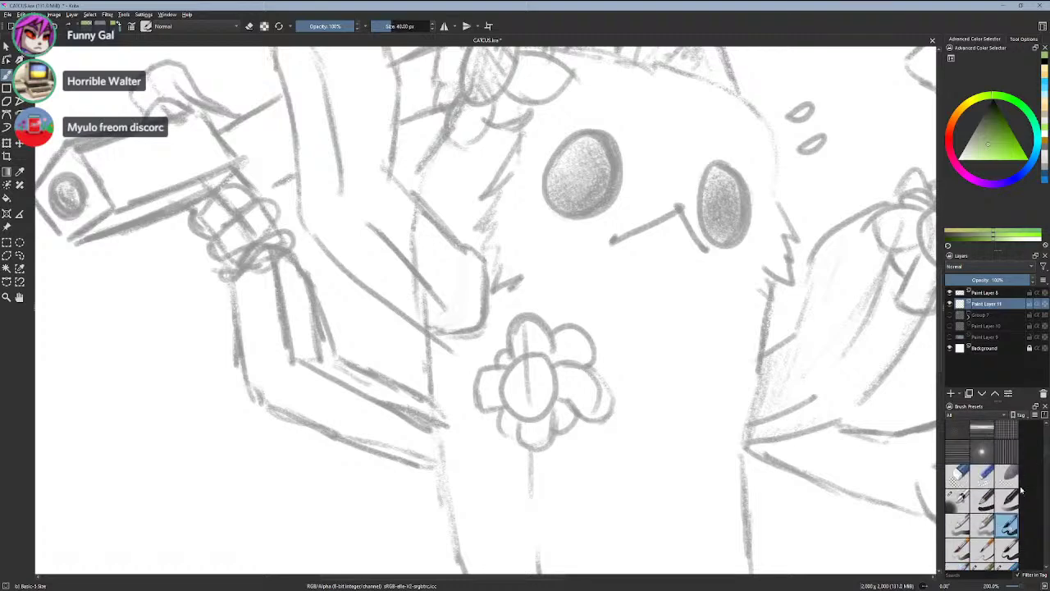
pyautogui.scroll(-5, 1043, 453)
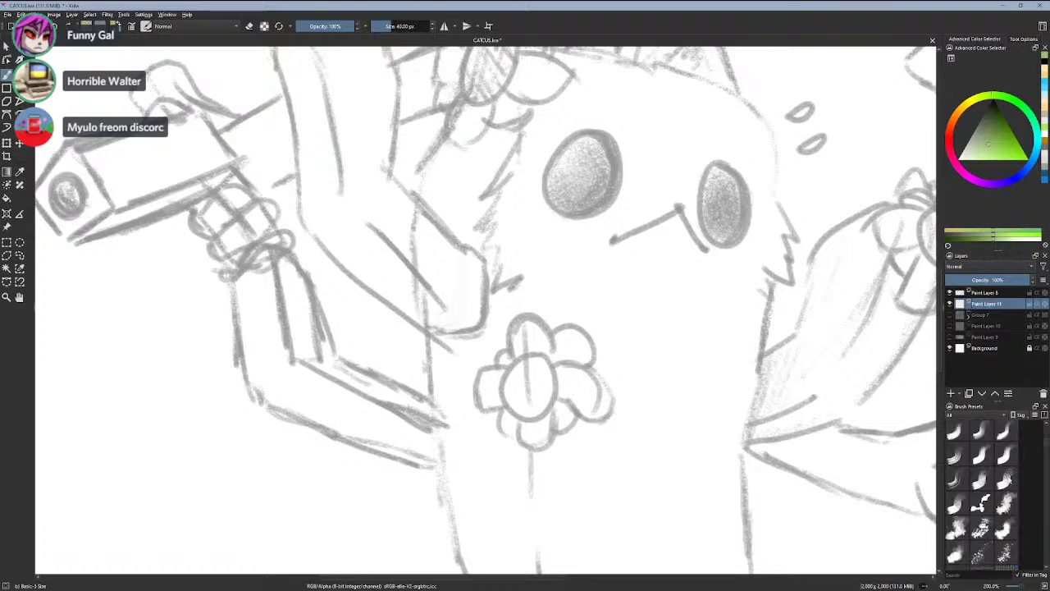
pyautogui.click(1006, 479)
pyautogui.moveTo(624, 304)
pyautogui.mouseDown()
pyautogui.moveTo(656, 410)
pyautogui.moveTo(624, 377)
pyautogui.mouseUp()
pyautogui.hotkey('ctrl', 'z')
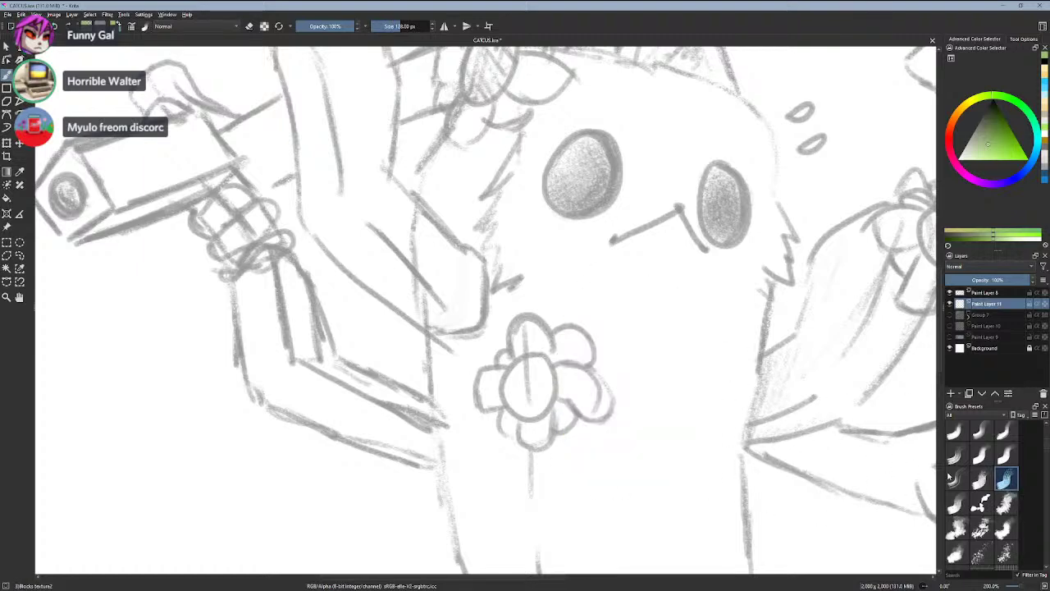
# - Test a neighboring block brush with a horizontal green stroke by the flower, undo it, and return to Blocks texture2
pyautogui.click(956, 502)
pyautogui.moveTo(557, 410)
pyautogui.mouseDown()
pyautogui.moveTo(624, 360)
pyautogui.moveTo(664, 360)
pyautogui.moveTo(609, 435)
pyautogui.moveTo(648, 410)
pyautogui.mouseUp()
pyautogui.hotkey('ctrl', 'z')
pyautogui.click(1006, 483)
pyautogui.hotkey('ctrl', 'z')
# - Test the Blocks bristle brush at 40 px with a short green stroke on the chest and undo it
pyautogui.scroll(-5, 1039, 447)
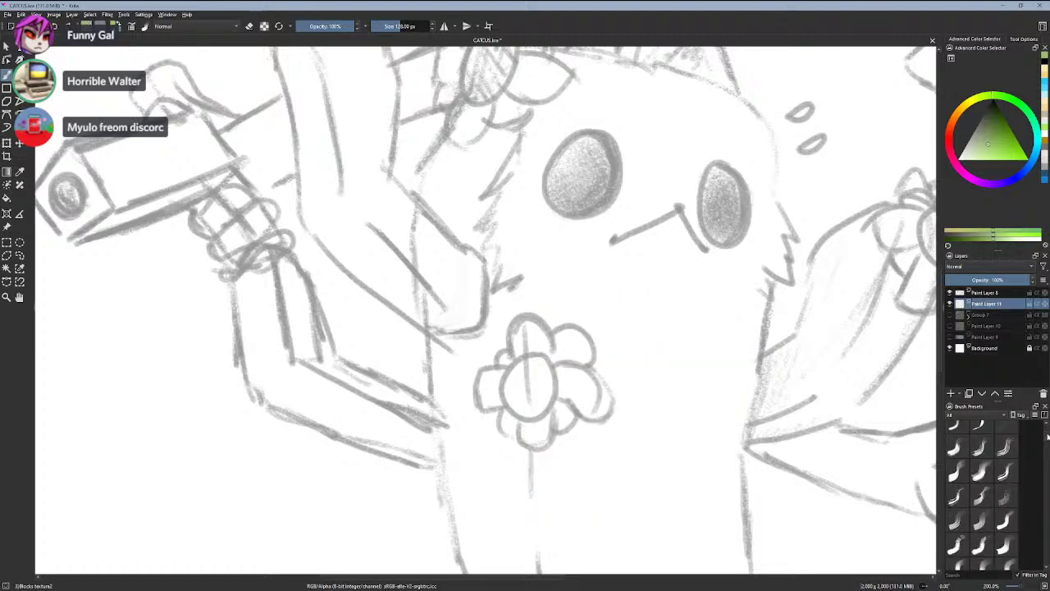
pyautogui.click(981, 534)
pyautogui.moveTo(666, 311)
pyautogui.mouseDown()
pyautogui.moveTo(599, 410)
pyautogui.moveTo(697, 443)
pyautogui.moveTo(658, 370)
pyautogui.mouseUp()
pyautogui.hotkey('ctrl', 'z')
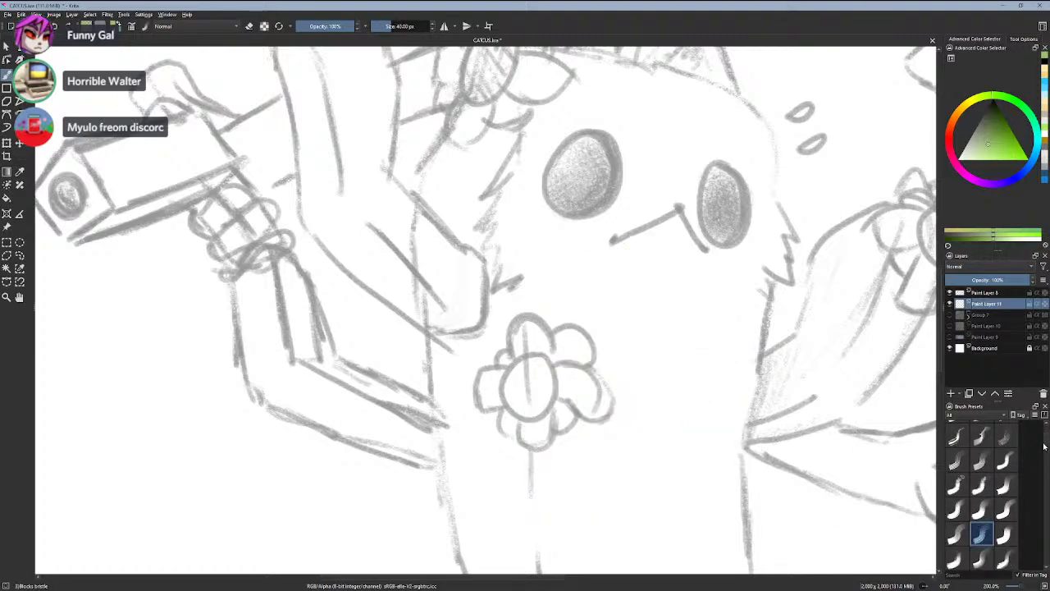
# - Pick a wet paint brush preset, test it with a green stroke on the right of the chest, and undo it
pyautogui.scroll(-5, 1046, 447)
pyautogui.scroll(-10, 1047, 472)
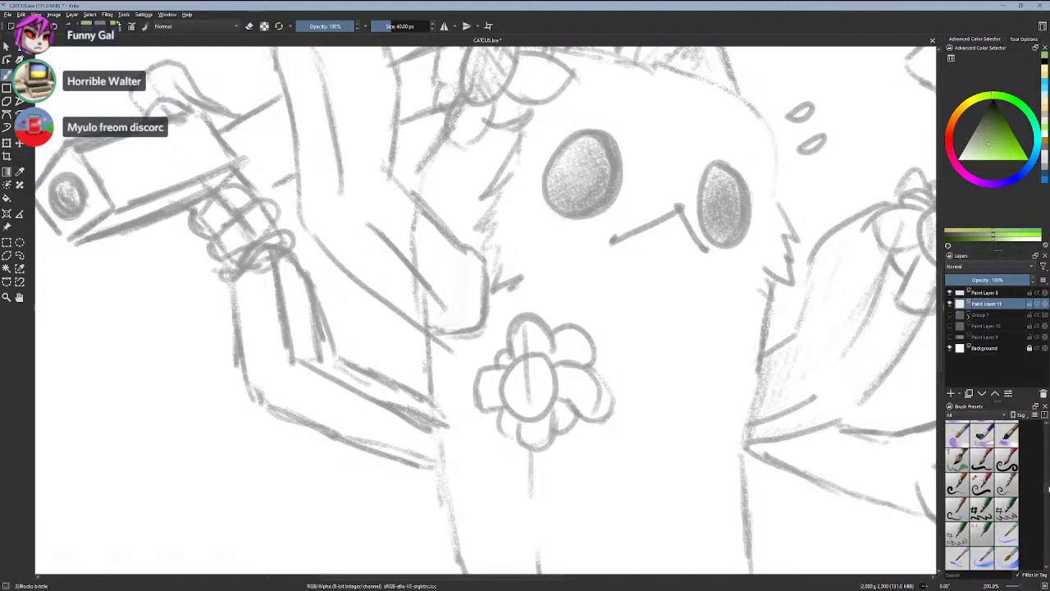
pyautogui.click(982, 474)
pyautogui.moveTo(691, 352)
pyautogui.mouseDown()
pyautogui.moveTo(636, 422)
pyautogui.moveTo(656, 385)
pyautogui.moveTo(648, 345)
pyautogui.moveTo(704, 383)
pyautogui.moveTo(710, 475)
pyautogui.moveTo(738, 305)
pyautogui.moveTo(636, 314)
pyautogui.moveTo(662, 302)
pyautogui.moveTo(722, 324)
pyautogui.moveTo(745, 315)
pyautogui.mouseUp()
pyautogui.hotkey('ctrl', 'z')
pyautogui.hotkey('ctrl', 'z')
# - Test the Wet Textured brush with green shapes on the chest, undoing each one
pyautogui.click(1007, 474)
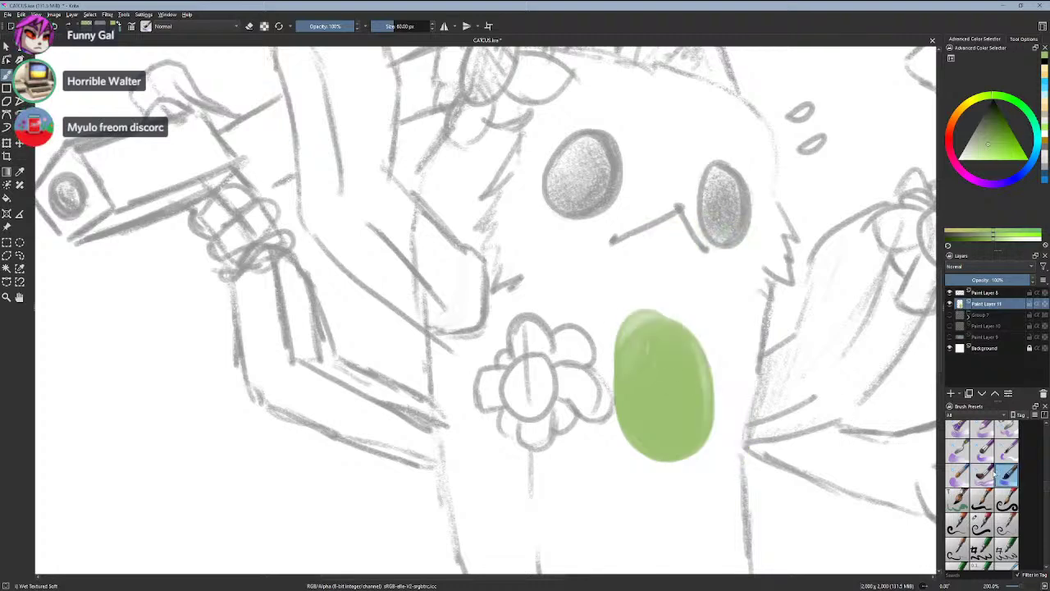
pyautogui.hotkey('ctrl', 'z')
pyautogui.moveTo(648, 296)
pyautogui.mouseDown()
pyautogui.moveTo(668, 399)
pyautogui.moveTo(725, 386)
pyautogui.moveTo(673, 467)
pyautogui.moveTo(693, 316)
pyautogui.moveTo(719, 394)
pyautogui.mouseUp()
pyautogui.hotkey('ctrl', 'z')
# - Paint a solid green patch on the right side of the chest with the Inking brush blurry preset
pyautogui.click(957, 499)
pyautogui.moveTo(740, 318)
pyautogui.mouseDown()
pyautogui.moveTo(750, 415)
pyautogui.moveTo(730, 338)
pyautogui.moveTo(717, 440)
pyautogui.moveTo(677, 354)
pyautogui.mouseUp()
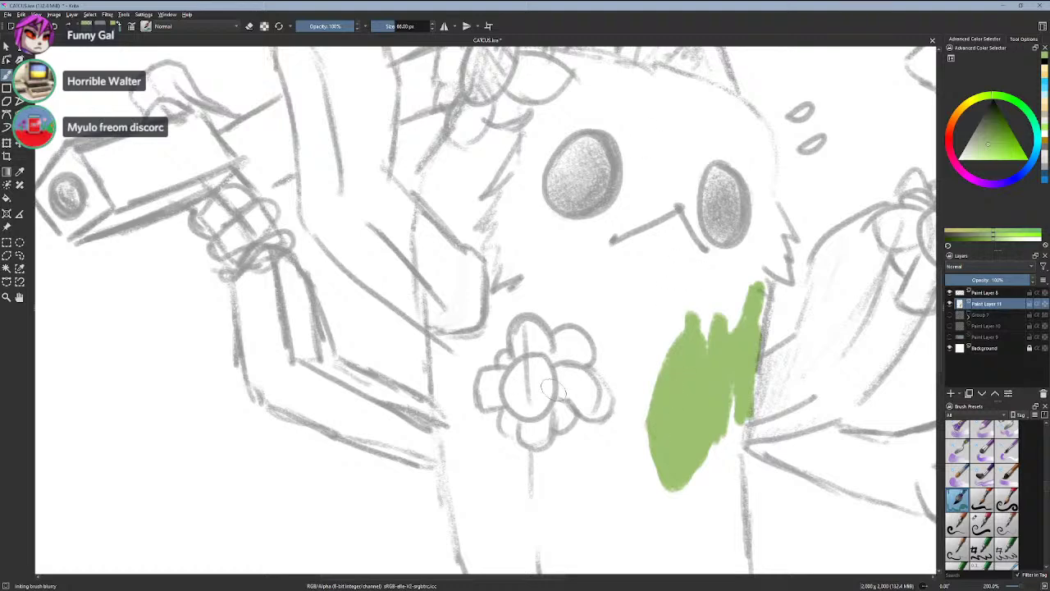
pyautogui.scroll(-2, 587, 401)
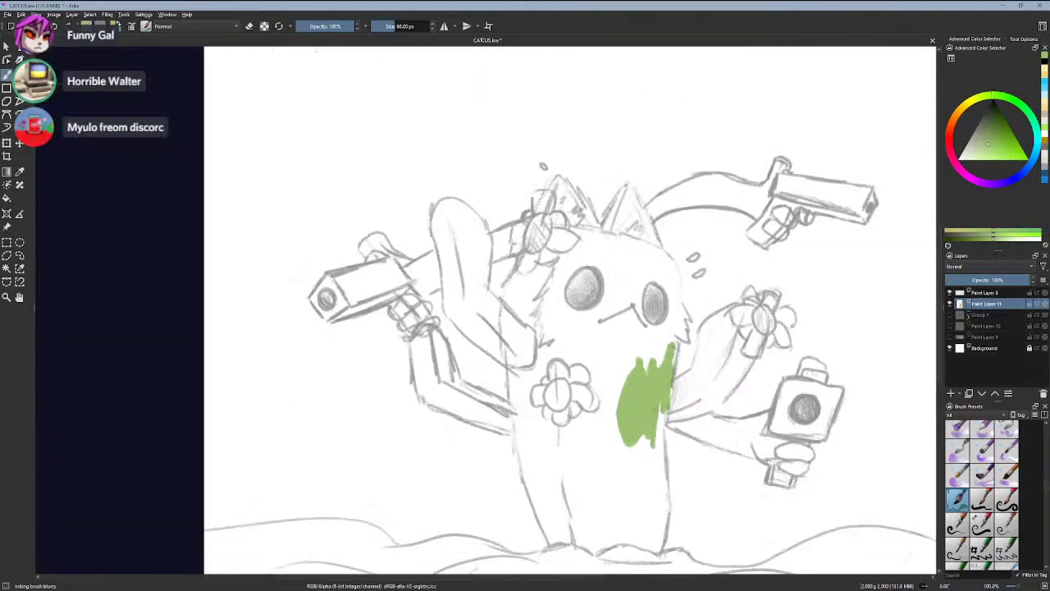
# - Extend the green fill from the chest down the cat's right-hand side to the ground line and across toward the left leg
pyautogui.moveTo(662, 401); pyautogui.dragTo(656, 459)
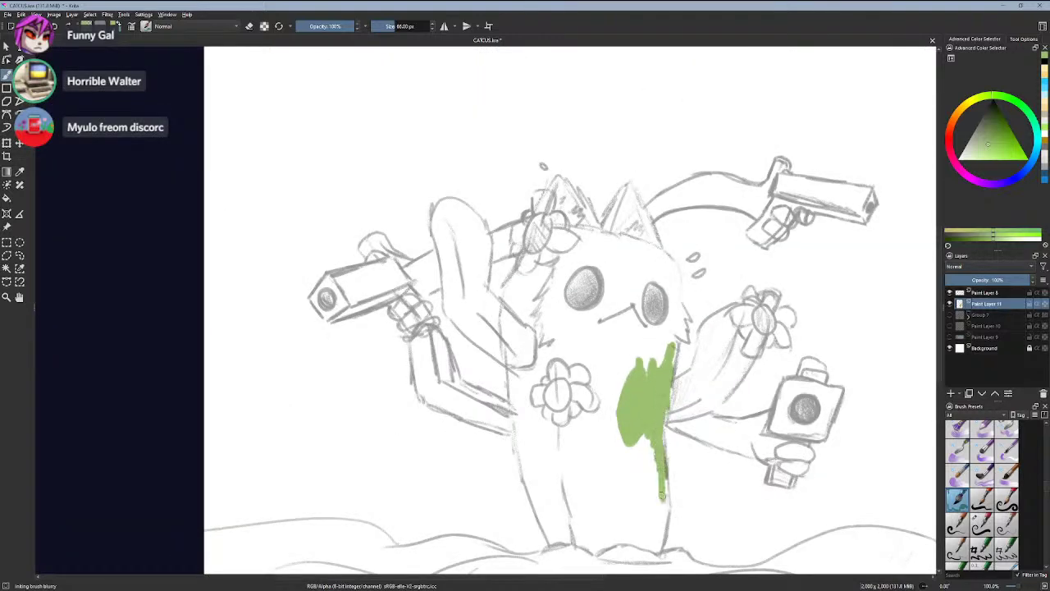
pyautogui.moveTo(666, 510); pyautogui.dragTo(662, 538)
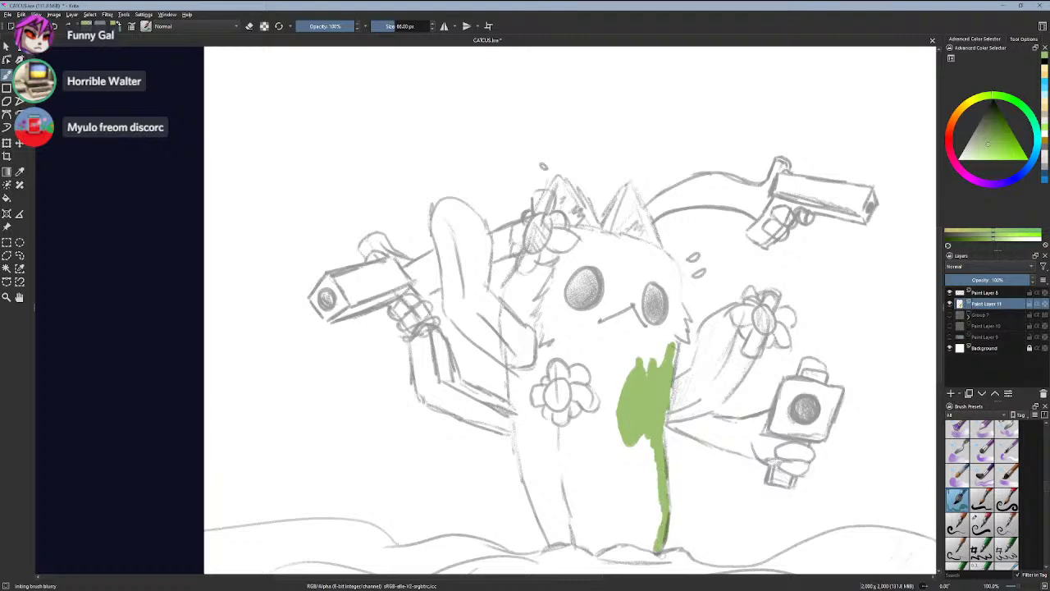
pyautogui.moveTo(655, 489); pyautogui.dragTo(648, 433)
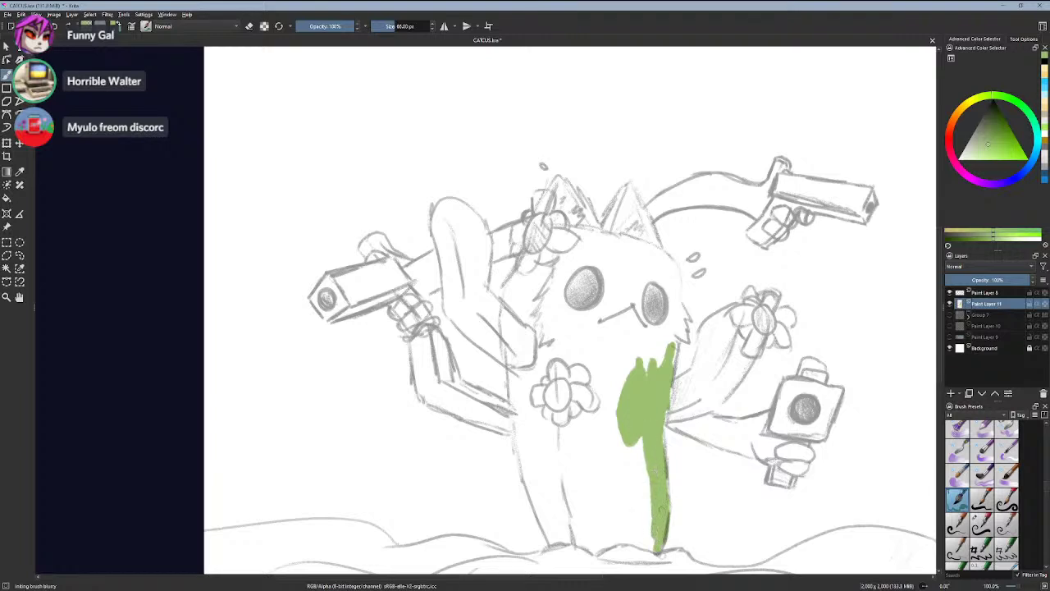
pyautogui.moveTo(623, 543)
pyautogui.mouseDown()
pyautogui.moveTo(645, 459)
pyautogui.moveTo(643, 495)
pyautogui.mouseUp()
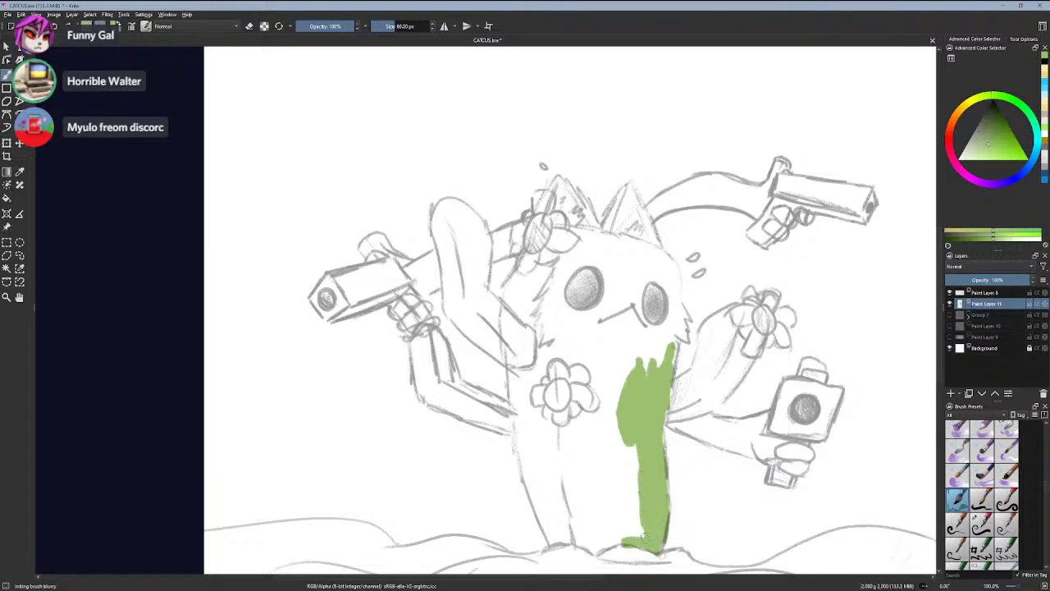
pyautogui.moveTo(642, 535)
pyautogui.mouseDown()
pyautogui.moveTo(621, 517)
pyautogui.moveTo(629, 506)
pyautogui.mouseUp()
pyautogui.moveTo(623, 468)
pyautogui.mouseDown()
pyautogui.moveTo(614, 519)
pyautogui.moveTo(593, 536)
pyautogui.mouseUp()
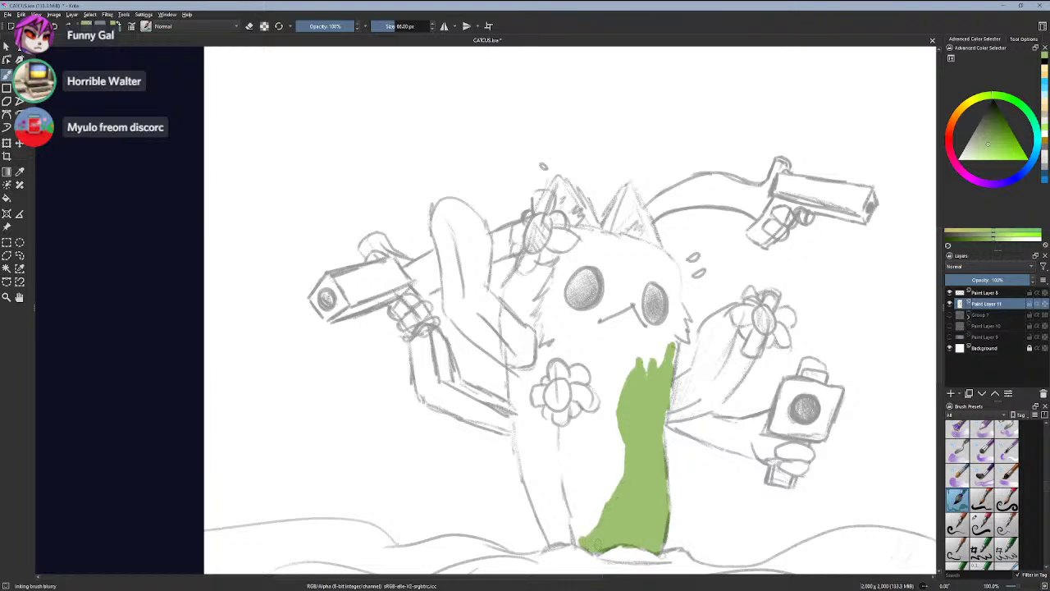
pyautogui.moveTo(586, 535)
pyautogui.mouseDown()
pyautogui.moveTo(613, 449)
pyautogui.moveTo(605, 482)
pyautogui.mouseUp()
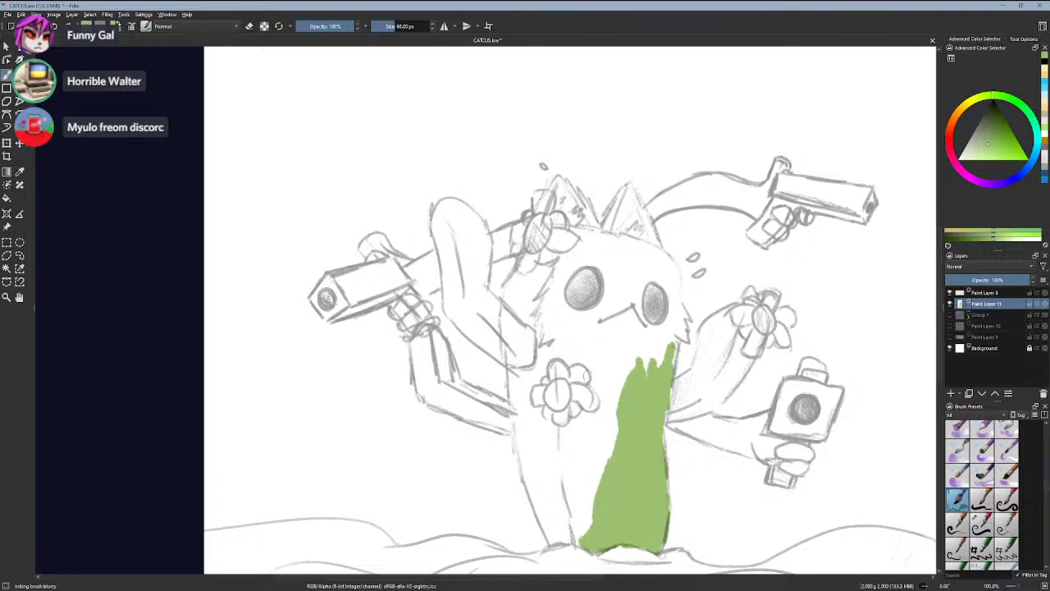
# - Paint the lower left side of the cat's body green down to the ground, fill the gap between the sides, and save the file
pyautogui.moveTo(547, 292); pyautogui.dragTo(631, 259)
pyautogui.scroll(2, 607, 420)
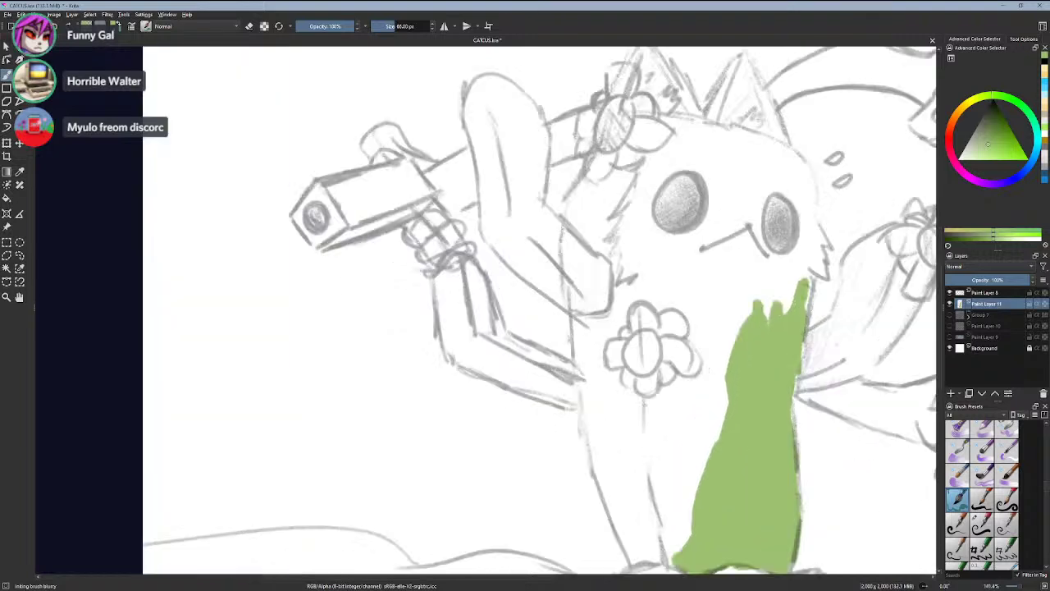
pyautogui.moveTo(598, 376); pyautogui.dragTo(630, 537)
pyautogui.scroll(-3, 544, 382)
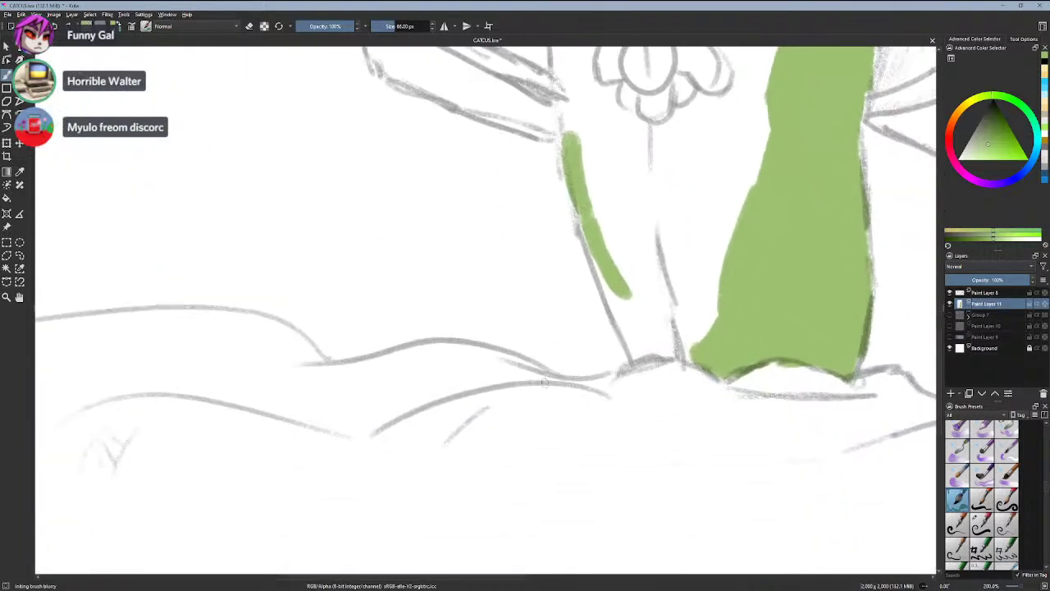
pyautogui.moveTo(584, 211)
pyautogui.mouseDown()
pyautogui.moveTo(635, 357)
pyautogui.moveTo(699, 344)
pyautogui.mouseUp()
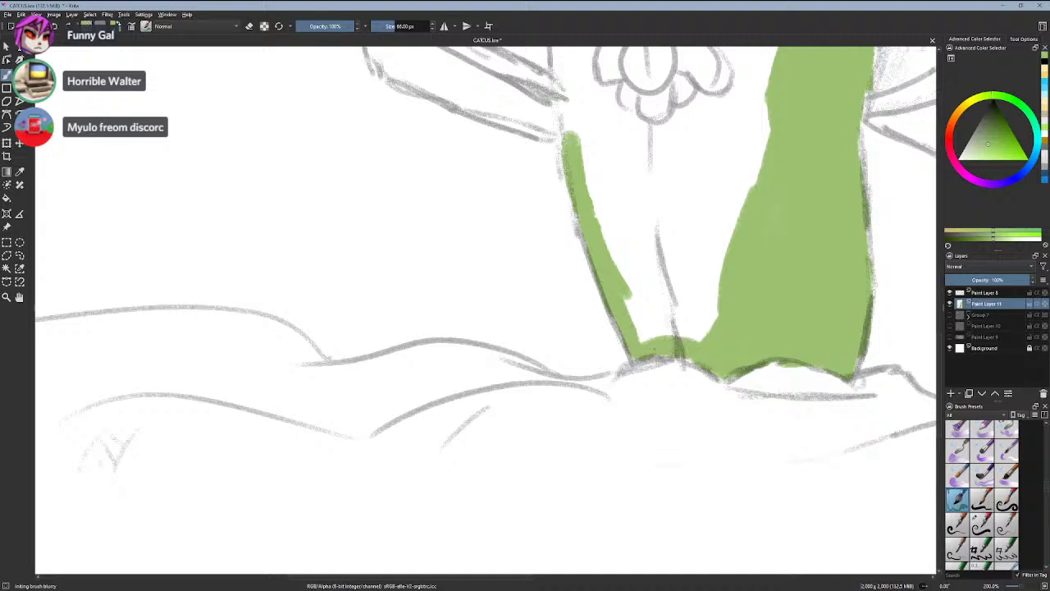
pyautogui.moveTo(620, 317)
pyautogui.mouseDown()
pyautogui.moveTo(689, 330)
pyautogui.moveTo(675, 325)
pyautogui.moveTo(705, 308)
pyautogui.moveTo(631, 296)
pyautogui.moveTo(713, 299)
pyautogui.moveTo(748, 222)
pyautogui.mouseUp()
pyautogui.moveTo(756, 206)
pyautogui.mouseDown()
pyautogui.moveTo(656, 283)
pyautogui.moveTo(637, 219)
pyautogui.moveTo(601, 217)
pyautogui.moveTo(624, 262)
pyautogui.moveTo(566, 146)
pyautogui.moveTo(577, 143)
pyautogui.moveTo(648, 237)
pyautogui.moveTo(681, 220)
pyautogui.moveTo(607, 144)
pyautogui.moveTo(661, 176)
pyautogui.moveTo(681, 221)
pyautogui.moveTo(709, 209)
pyautogui.moveTo(699, 180)
pyautogui.mouseUp()
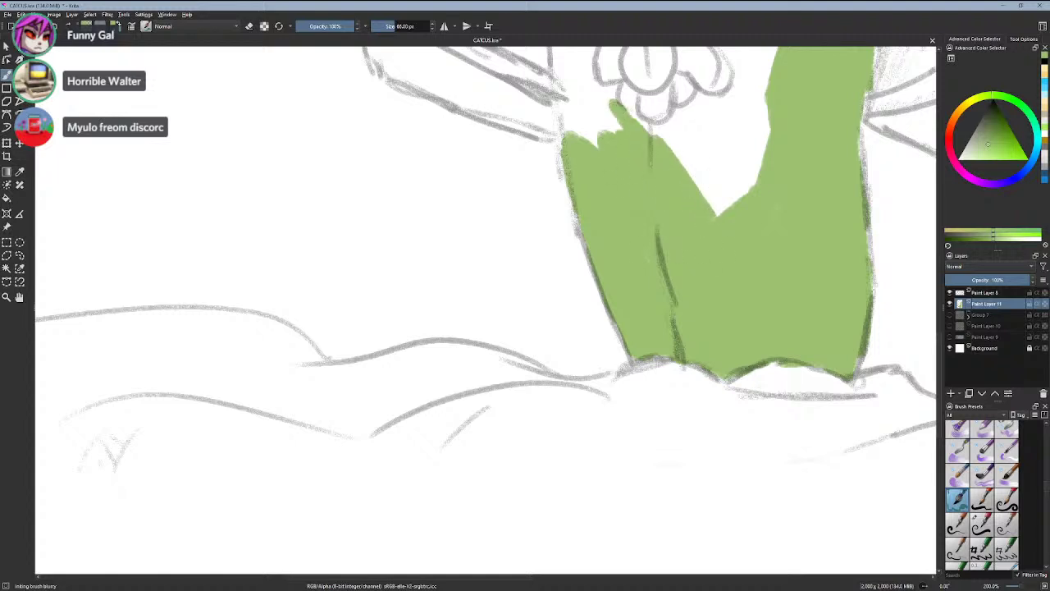
pyautogui.hotkey('ctrl', 's')
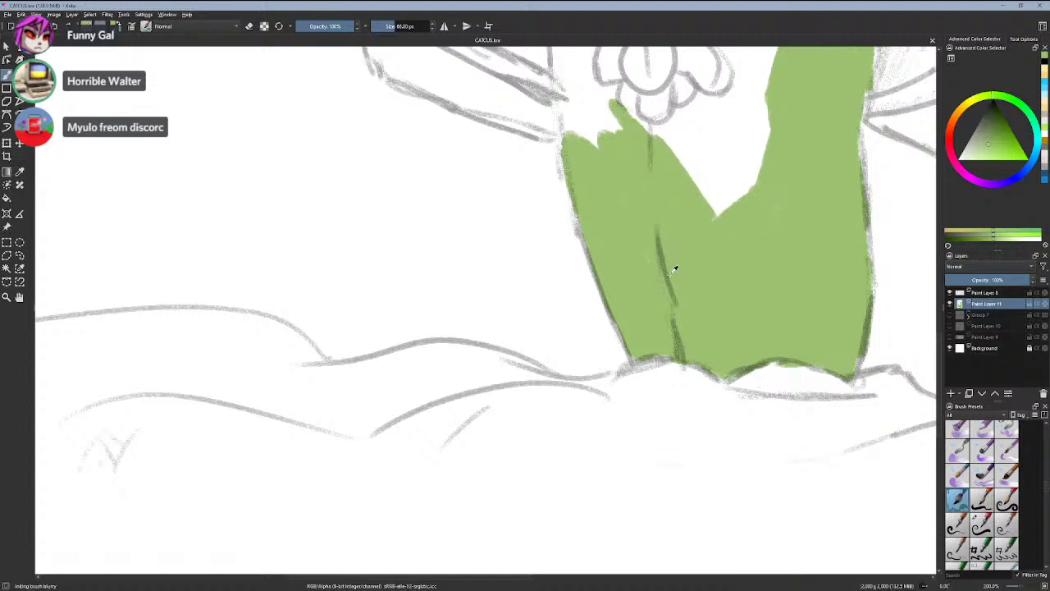
# - Fill the middle of the chest and the face in green, covering the chest flower, mouth and eyes
pyautogui.scroll(-1, 750, 262)
pyautogui.moveTo(748, 274)
pyautogui.mouseDown()
pyautogui.moveTo(788, 437)
pyautogui.moveTo(802, 440)
pyautogui.moveTo(762, 475)
pyautogui.moveTo(689, 499)
pyautogui.moveTo(645, 542)
pyautogui.mouseUp()
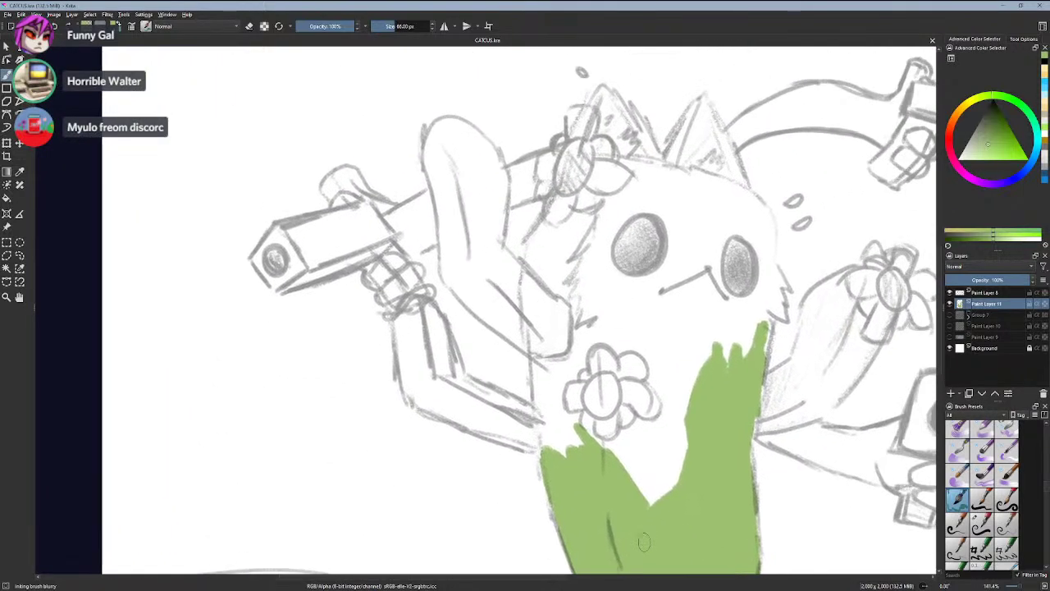
pyautogui.moveTo(758, 325)
pyautogui.mouseDown()
pyautogui.moveTo(766, 305)
pyautogui.moveTo(764, 348)
pyautogui.mouseUp()
pyautogui.moveTo(783, 306); pyautogui.dragTo(774, 311)
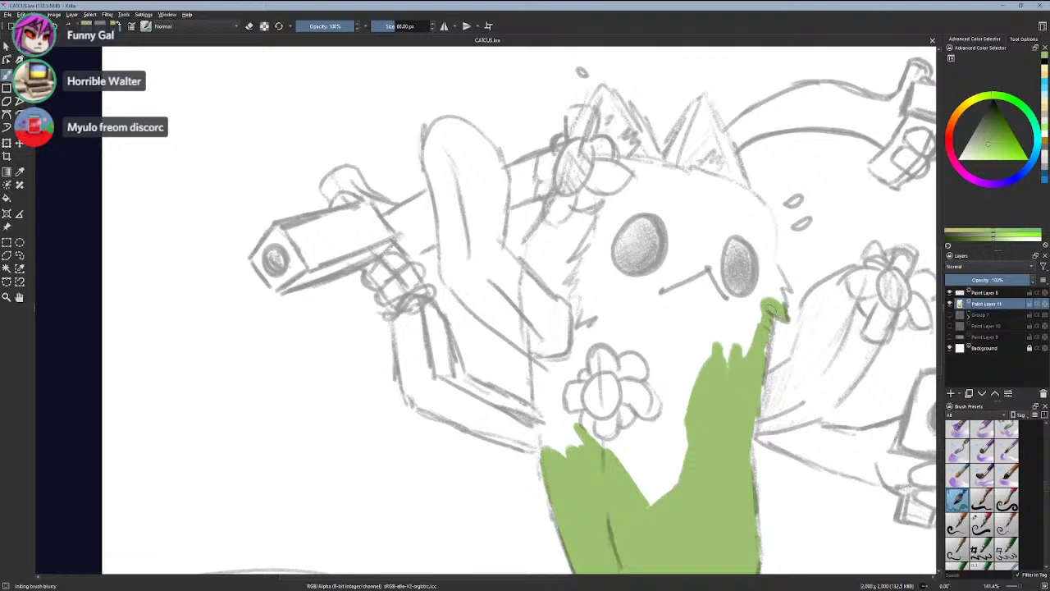
pyautogui.hotkey('ctrl', 'z')
pyautogui.moveTo(630, 439)
pyautogui.mouseDown()
pyautogui.moveTo(674, 424)
pyautogui.moveTo(669, 481)
pyautogui.moveTo(689, 442)
pyautogui.mouseUp()
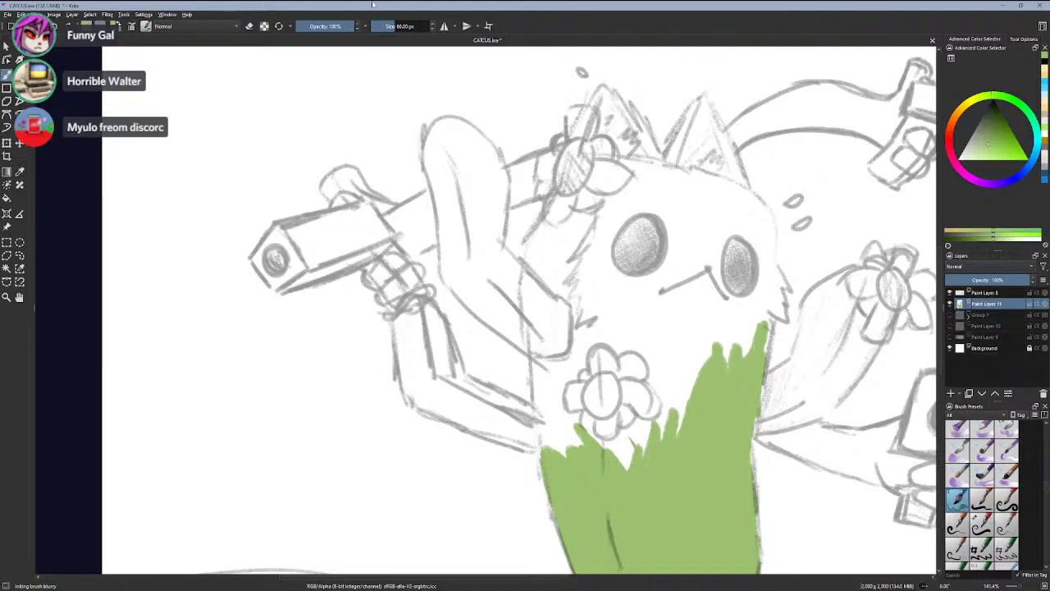
pyautogui.moveTo(662, 385)
pyautogui.mouseDown()
pyautogui.moveTo(674, 457)
pyautogui.moveTo(701, 422)
pyautogui.moveTo(706, 340)
pyautogui.moveTo(722, 342)
pyautogui.moveTo(716, 258)
pyautogui.moveTo(642, 271)
pyautogui.moveTo(698, 249)
pyautogui.moveTo(630, 347)
pyautogui.moveTo(615, 483)
pyautogui.mouseUp()
pyautogui.moveTo(630, 443)
pyautogui.mouseDown()
pyautogui.moveTo(605, 366)
pyautogui.moveTo(614, 313)
pyautogui.moveTo(591, 427)
pyautogui.moveTo(610, 304)
pyautogui.moveTo(659, 233)
pyautogui.moveTo(692, 222)
pyautogui.moveTo(732, 239)
pyautogui.moveTo(745, 331)
pyautogui.mouseUp()
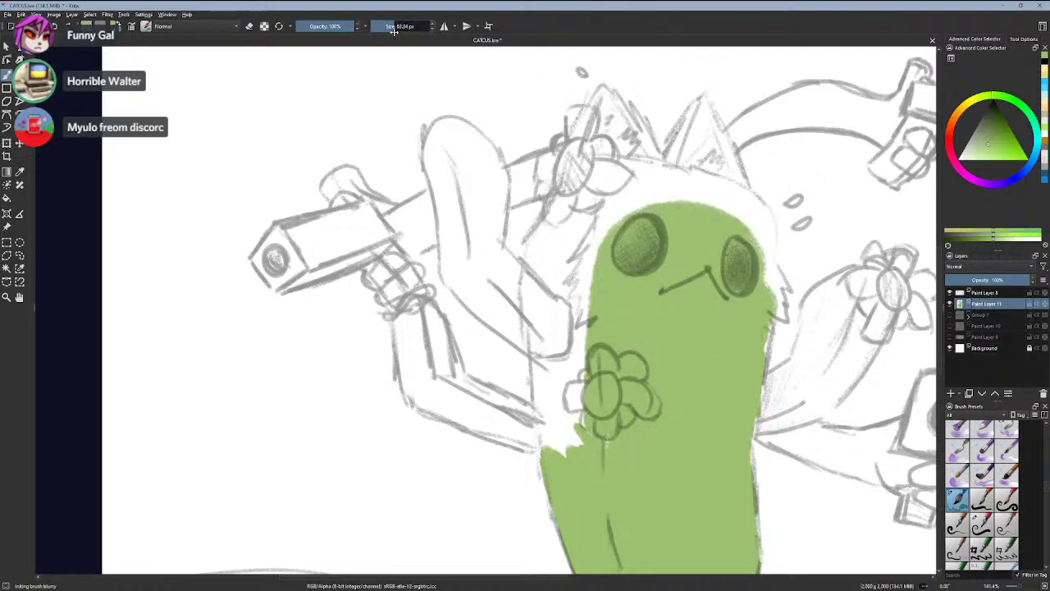
# - Enlarge the brush and paint the right cheek fur green up to its jagged sketch outline
pyautogui.moveTo(394, 32); pyautogui.dragTo(398, 32)
pyautogui.scroll(4, 767, 299)
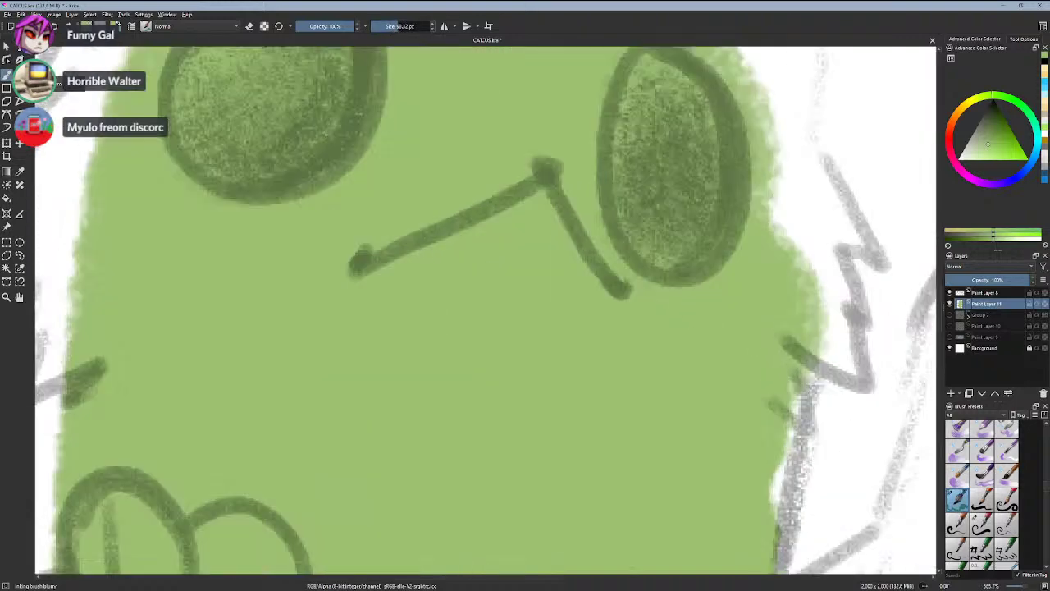
pyautogui.moveTo(767, 261)
pyautogui.mouseDown()
pyautogui.moveTo(841, 353)
pyautogui.moveTo(793, 322)
pyautogui.moveTo(791, 232)
pyautogui.moveTo(817, 240)
pyautogui.moveTo(789, 179)
pyautogui.moveTo(836, 215)
pyautogui.moveTo(786, 124)
pyautogui.moveTo(779, 82)
pyautogui.mouseUp()
pyautogui.scroll(-3, 775, 82)
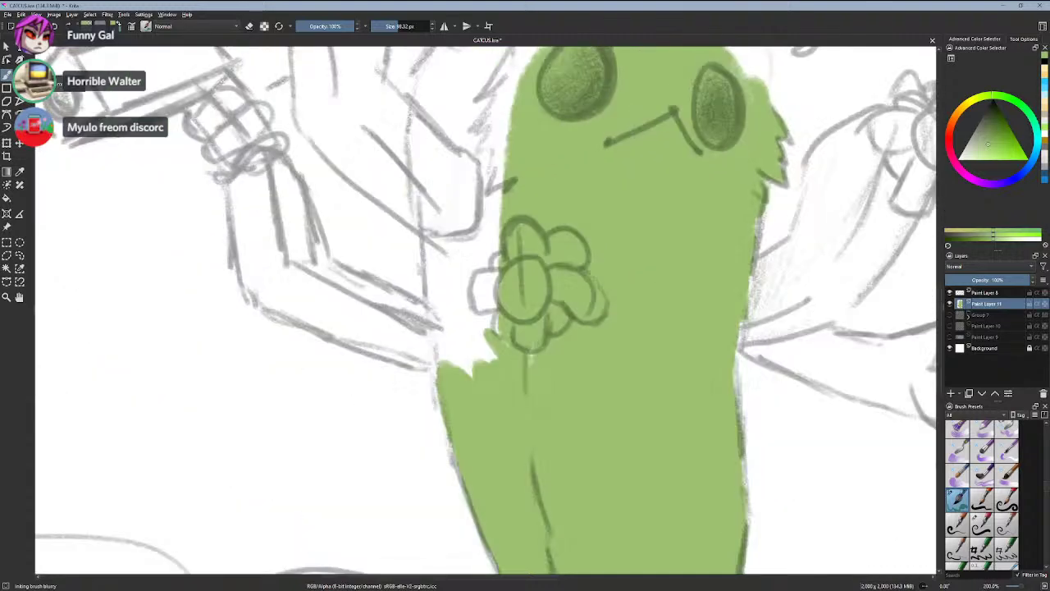
# - Paint the right half of the head's crown green along the sketch line, undoing stray strokes, and fill it down to the eyes
pyautogui.moveTo(566, 279); pyautogui.dragTo(459, 564)
pyautogui.scroll(-1, 459, 564)
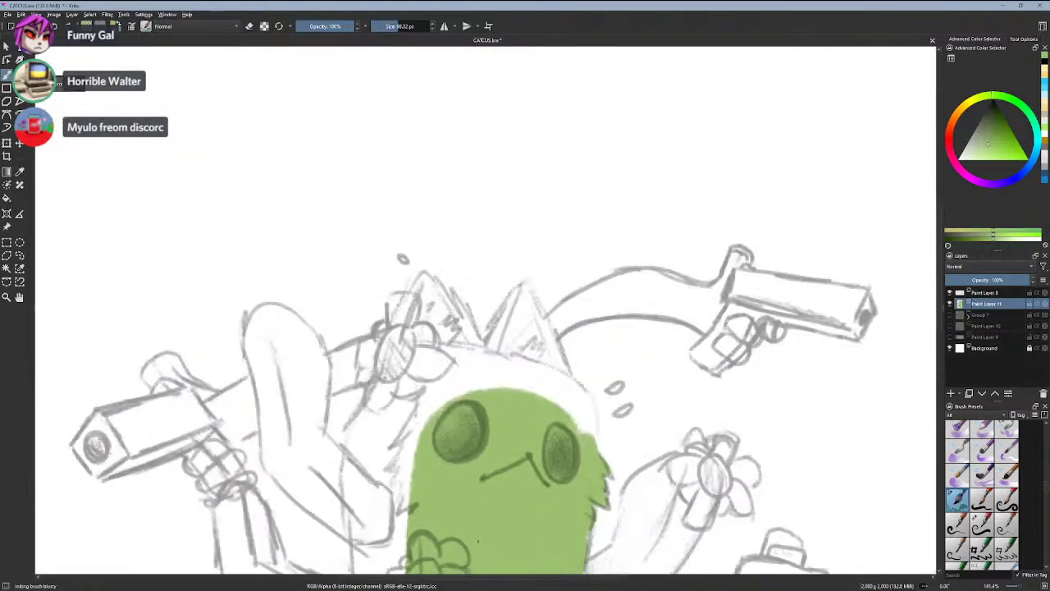
pyautogui.scroll(3, 523, 306)
pyautogui.moveTo(525, 501); pyautogui.dragTo(508, 221)
pyautogui.moveTo(661, 395)
pyautogui.mouseDown()
pyautogui.moveTo(621, 270)
pyautogui.moveTo(561, 236)
pyautogui.mouseUp()
pyautogui.moveTo(472, 168); pyautogui.dragTo(574, 187)
pyautogui.hotkey('ctrl', 'z')
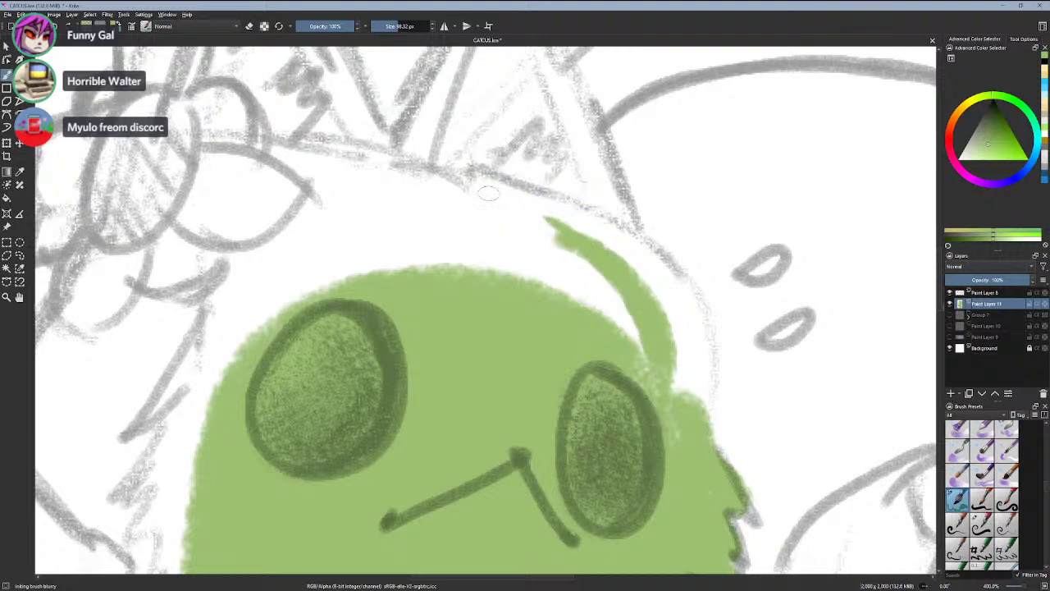
pyautogui.moveTo(486, 190)
pyautogui.mouseDown()
pyautogui.moveTo(590, 223)
pyautogui.moveTo(646, 269)
pyautogui.moveTo(682, 331)
pyautogui.moveTo(687, 410)
pyautogui.moveTo(631, 267)
pyautogui.moveTo(685, 318)
pyautogui.moveTo(666, 296)
pyautogui.moveTo(699, 394)
pyautogui.moveTo(661, 269)
pyautogui.moveTo(696, 394)
pyautogui.mouseUp()
pyautogui.hotkey('ctrl', 'z')
pyautogui.moveTo(564, 233)
pyautogui.mouseDown()
pyautogui.moveTo(542, 205)
pyautogui.moveTo(599, 233)
pyautogui.moveTo(662, 299)
pyautogui.moveTo(680, 405)
pyautogui.moveTo(614, 257)
pyautogui.moveTo(687, 362)
pyautogui.moveTo(643, 269)
pyautogui.moveTo(687, 393)
pyautogui.mouseUp()
pyautogui.moveTo(686, 320)
pyautogui.mouseDown()
pyautogui.moveTo(706, 386)
pyautogui.moveTo(651, 258)
pyautogui.moveTo(608, 233)
pyautogui.moveTo(699, 319)
pyautogui.mouseUp()
pyautogui.moveTo(657, 355)
pyautogui.mouseDown()
pyautogui.moveTo(624, 300)
pyautogui.moveTo(644, 397)
pyautogui.moveTo(587, 335)
pyautogui.moveTo(557, 382)
pyautogui.moveTo(479, 305)
pyautogui.moveTo(437, 238)
pyautogui.moveTo(541, 275)
pyautogui.moveTo(488, 253)
pyautogui.moveTo(506, 224)
pyautogui.moveTo(602, 255)
pyautogui.mouseUp()
pyautogui.scroll(-2, 398, 275)
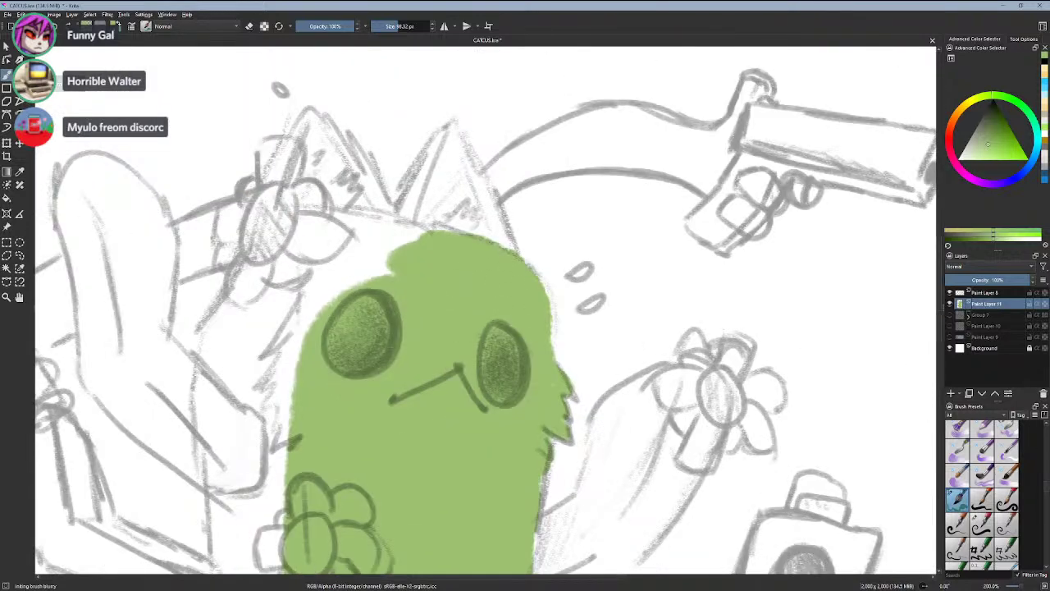
# - Fill the left side of the head and body in green out to the sketch outline, covering the left cheek fur
pyautogui.scroll(-1, 471, 257)
pyautogui.moveTo(471, 256); pyautogui.dragTo(690, 178)
pyautogui.moveTo(548, 389)
pyautogui.mouseDown()
pyautogui.moveTo(518, 411)
pyautogui.moveTo(527, 445)
pyautogui.moveTo(517, 357)
pyautogui.moveTo(536, 354)
pyautogui.moveTo(545, 439)
pyautogui.moveTo(540, 363)
pyautogui.moveTo(562, 437)
pyautogui.moveTo(560, 280)
pyautogui.moveTo(539, 250)
pyautogui.moveTo(505, 315)
pyautogui.moveTo(516, 233)
pyautogui.moveTo(504, 254)
pyautogui.moveTo(528, 220)
pyautogui.moveTo(530, 243)
pyautogui.moveTo(570, 233)
pyautogui.moveTo(584, 164)
pyautogui.moveTo(578, 220)
pyautogui.moveTo(633, 170)
pyautogui.moveTo(662, 171)
pyautogui.mouseUp()
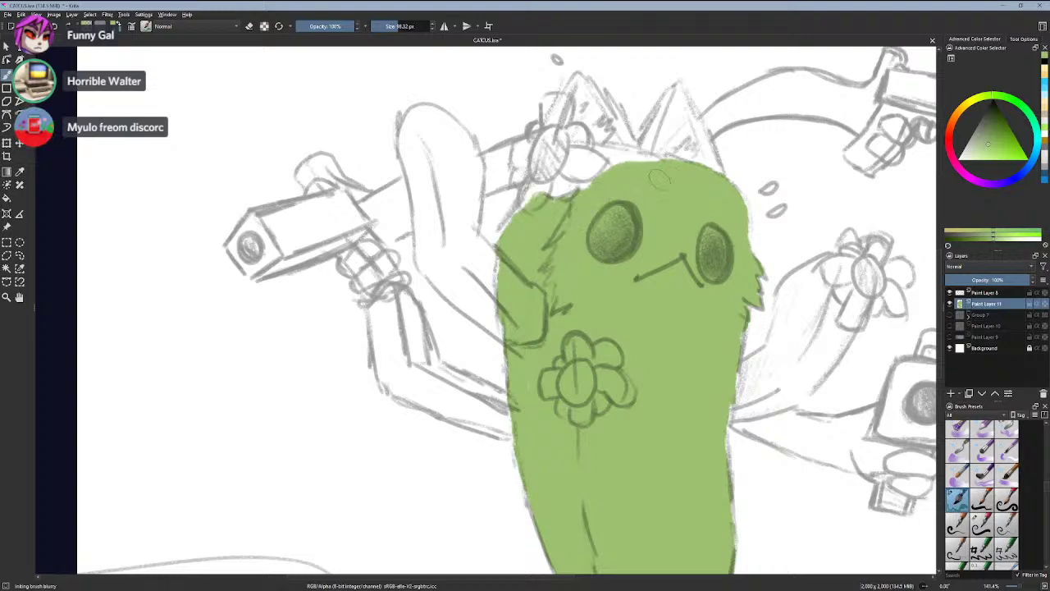
pyautogui.moveTo(525, 226)
pyautogui.mouseDown()
pyautogui.moveTo(540, 180)
pyautogui.moveTo(578, 157)
pyautogui.moveTo(642, 150)
pyautogui.moveTo(689, 172)
pyautogui.moveTo(590, 181)
pyautogui.mouseUp()
# - Paint both cat ears green up to their tips and fill the area beneath the flower by the left ear
pyautogui.moveTo(655, 148)
pyautogui.mouseDown()
pyautogui.moveTo(663, 116)
pyautogui.moveTo(653, 144)
pyautogui.mouseUp()
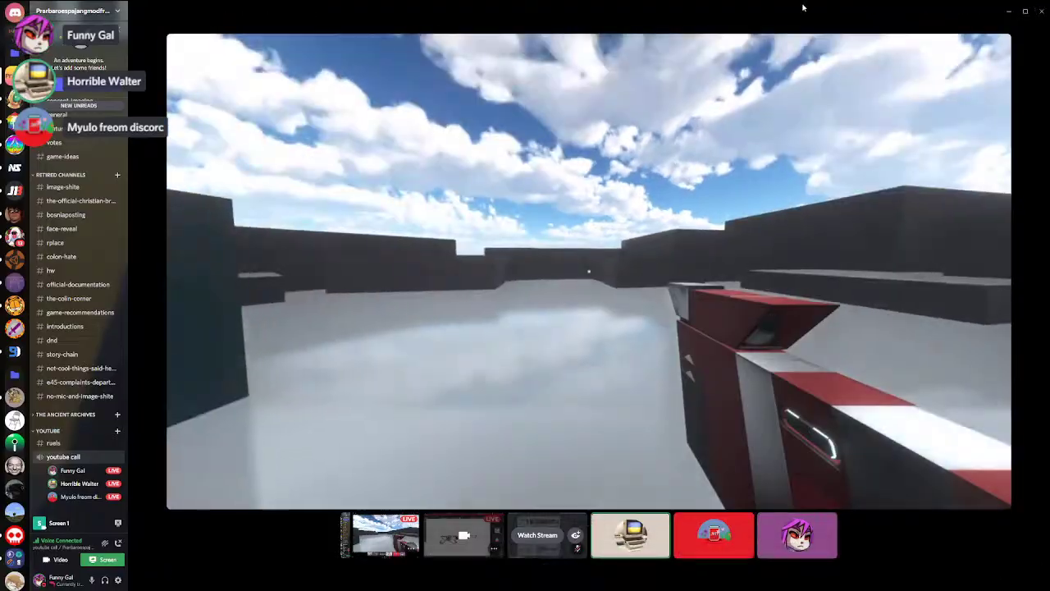
pyautogui.moveTo(801, 8); pyautogui.dragTo(0, 158)
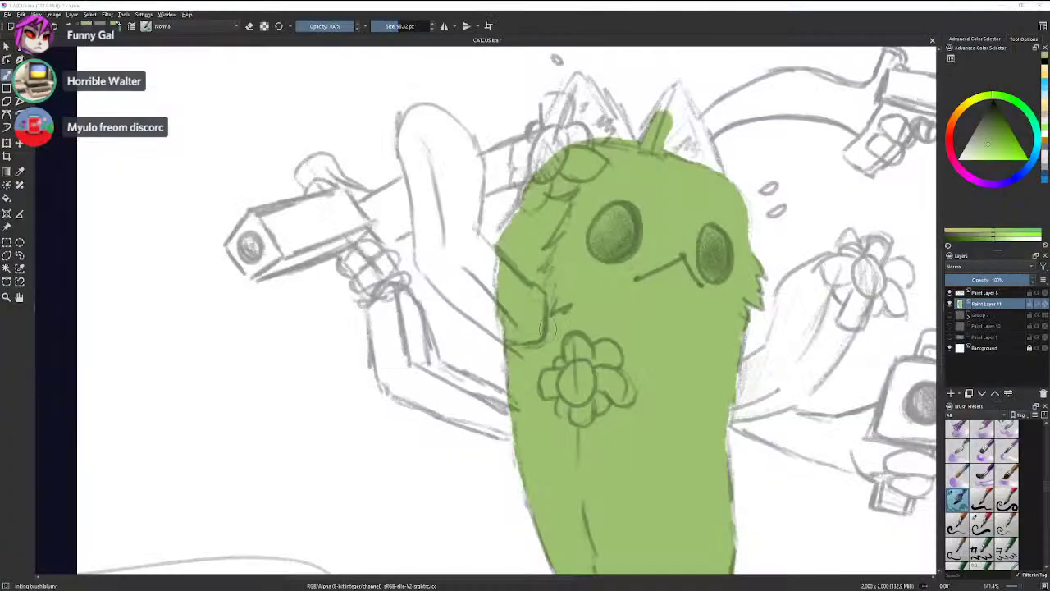
pyautogui.moveTo(547, 329); pyautogui.dragTo(507, 405)
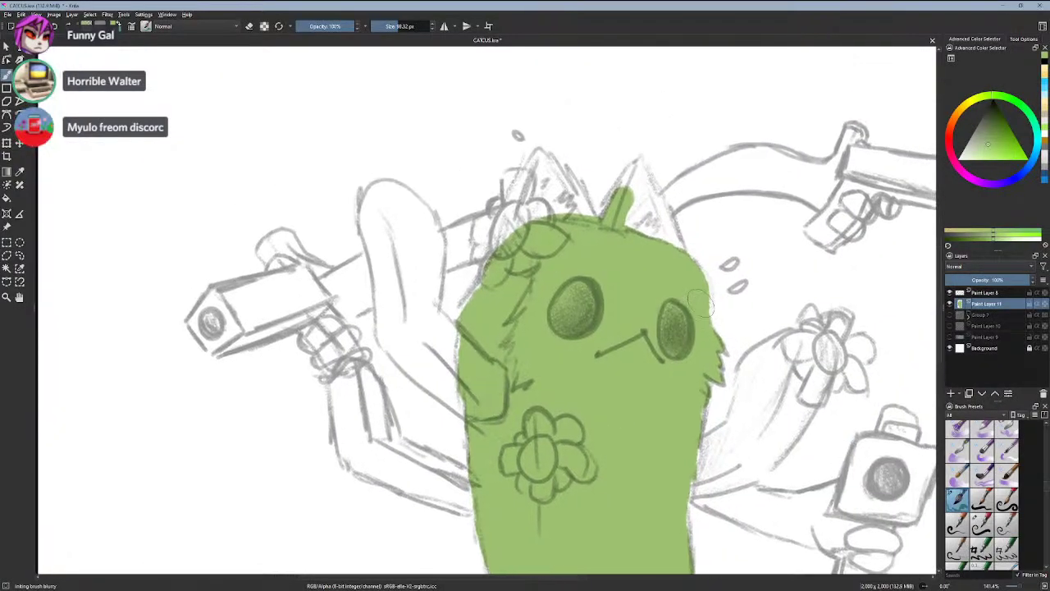
pyautogui.moveTo(680, 269)
pyautogui.mouseDown()
pyautogui.moveTo(641, 174)
pyautogui.moveTo(632, 189)
pyautogui.moveTo(637, 168)
pyautogui.moveTo(645, 223)
pyautogui.mouseUp()
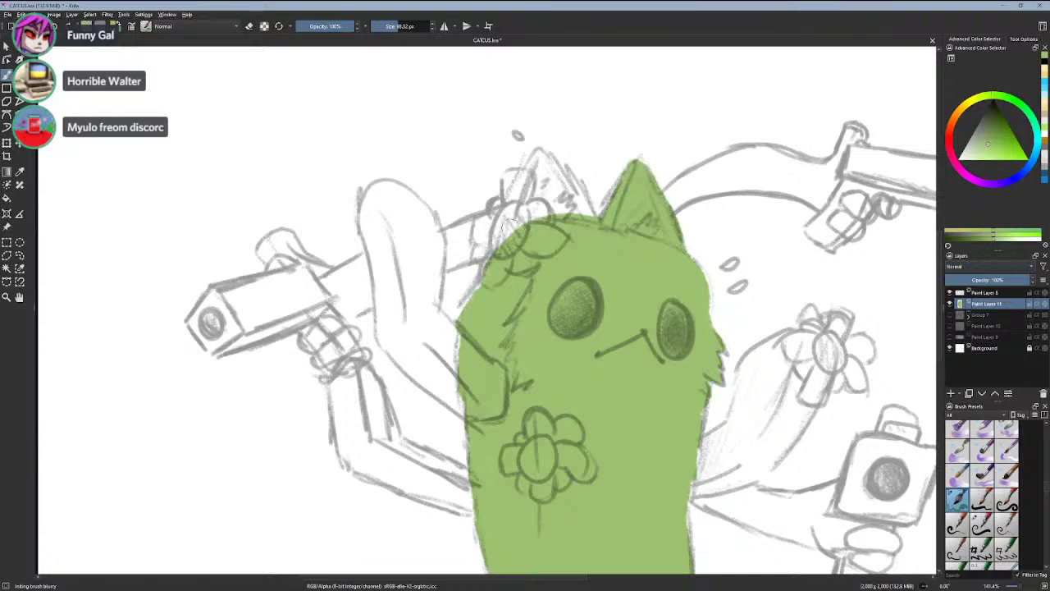
pyautogui.moveTo(548, 187)
pyautogui.mouseDown()
pyautogui.moveTo(588, 220)
pyautogui.moveTo(546, 168)
pyautogui.moveTo(527, 172)
pyautogui.moveTo(551, 207)
pyautogui.mouseUp()
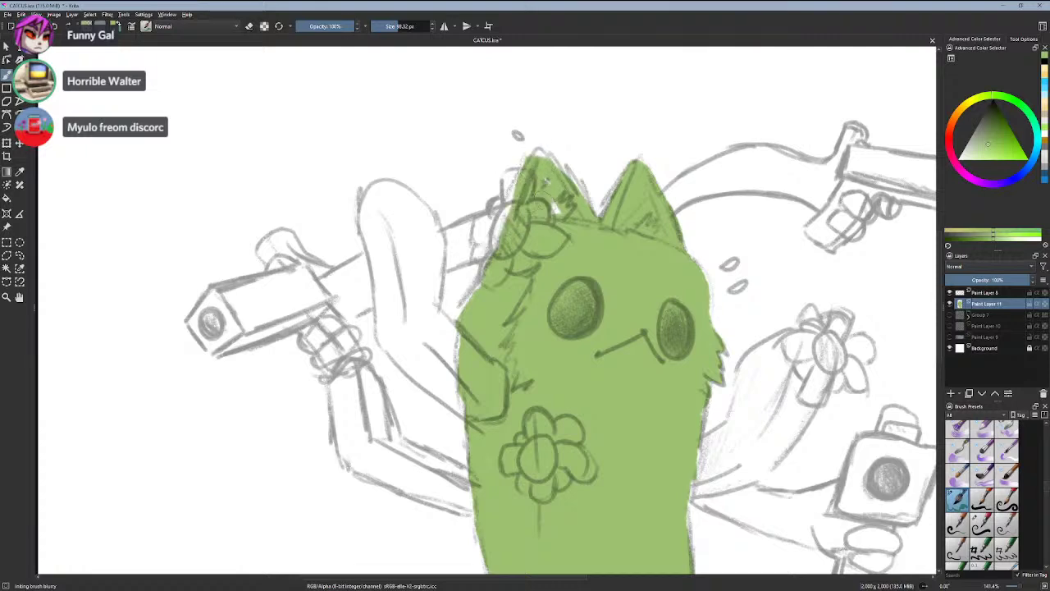
pyautogui.moveTo(492, 251); pyautogui.dragTo(513, 186)
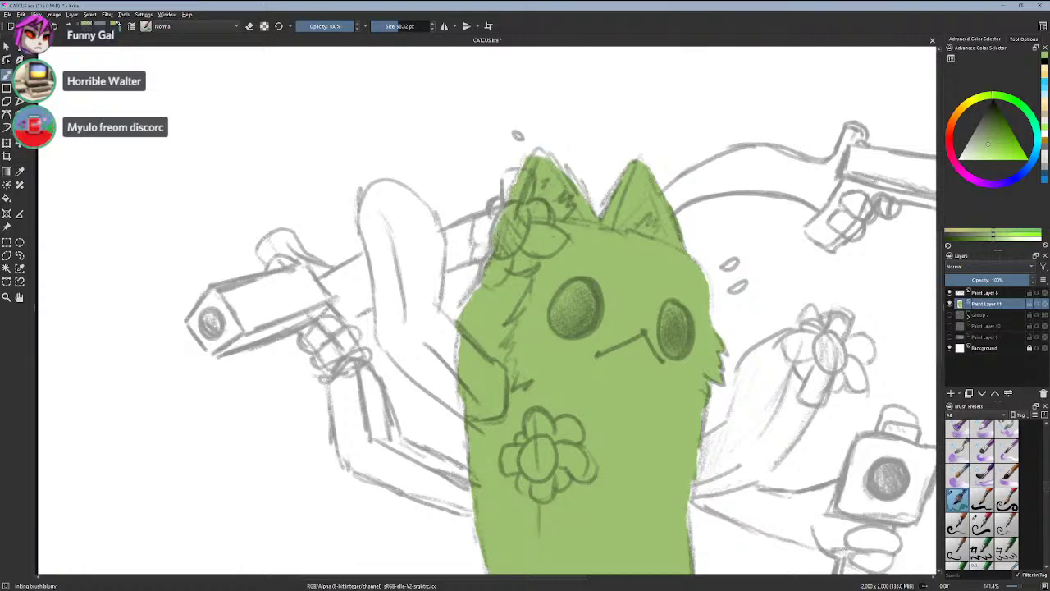
pyautogui.moveTo(493, 269)
pyautogui.mouseDown()
pyautogui.moveTo(493, 294)
pyautogui.moveTo(506, 248)
pyautogui.mouseUp()
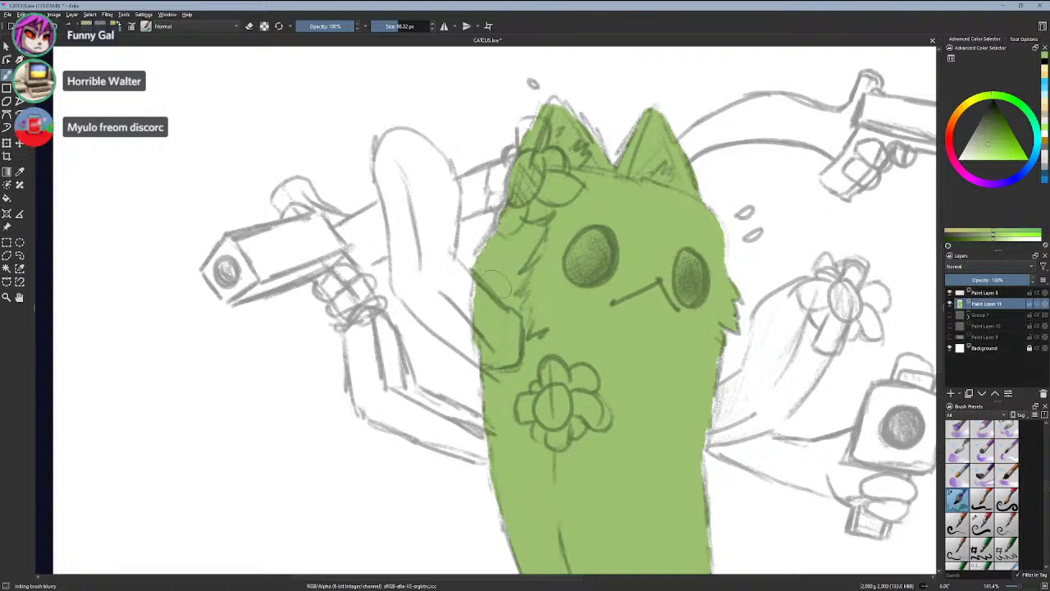
# - Paint the thick raised arm on the cat's left side green from its rounded tip to the body
pyautogui.moveTo(428, 227)
pyautogui.mouseDown()
pyautogui.moveTo(445, 199)
pyautogui.moveTo(408, 156)
pyautogui.moveTo(390, 177)
pyautogui.moveTo(417, 216)
pyautogui.moveTo(391, 190)
pyautogui.mouseUp()
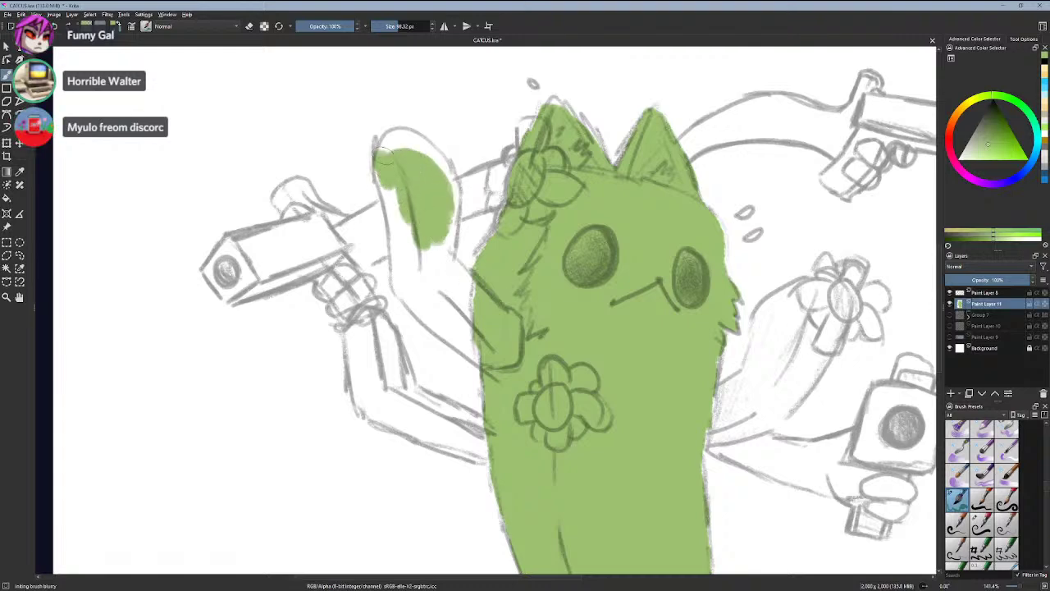
pyautogui.moveTo(386, 154)
pyautogui.mouseDown()
pyautogui.moveTo(456, 195)
pyautogui.moveTo(402, 146)
pyautogui.moveTo(389, 147)
pyautogui.moveTo(414, 143)
pyautogui.moveTo(443, 192)
pyautogui.moveTo(449, 181)
pyautogui.moveTo(443, 261)
pyautogui.mouseUp()
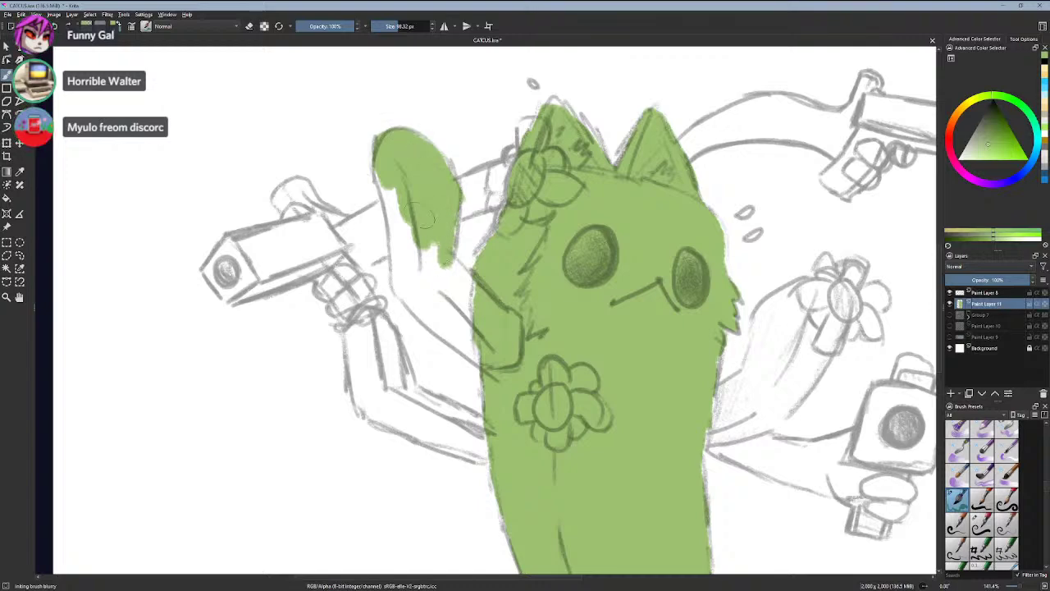
pyautogui.moveTo(404, 191)
pyautogui.mouseDown()
pyautogui.moveTo(387, 210)
pyautogui.moveTo(418, 279)
pyautogui.moveTo(441, 265)
pyautogui.moveTo(479, 299)
pyautogui.mouseUp()
pyautogui.moveTo(439, 256)
pyautogui.mouseDown()
pyautogui.moveTo(437, 283)
pyautogui.moveTo(492, 351)
pyautogui.moveTo(472, 351)
pyautogui.moveTo(425, 300)
pyautogui.moveTo(394, 223)
pyautogui.moveTo(422, 306)
pyautogui.moveTo(466, 335)
pyautogui.mouseUp()
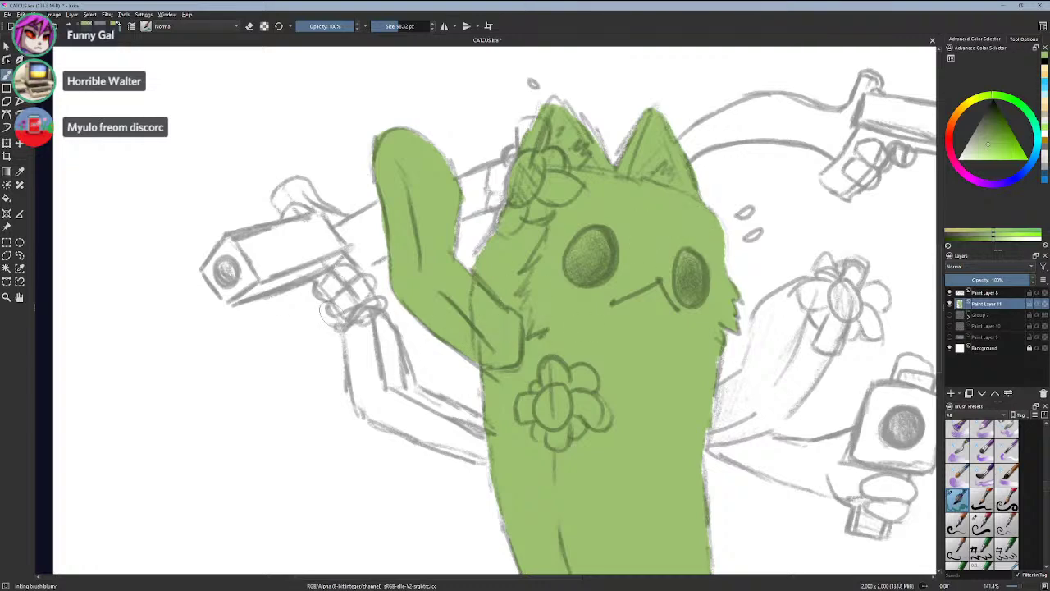
# - Paint the arm holding the flower on the cat's right side green, from the body up to the flower
pyautogui.moveTo(750, 338)
pyautogui.mouseDown()
pyautogui.moveTo(776, 332)
pyautogui.moveTo(714, 427)
pyautogui.moveTo(759, 427)
pyautogui.moveTo(804, 369)
pyautogui.moveTo(770, 415)
pyautogui.mouseUp()
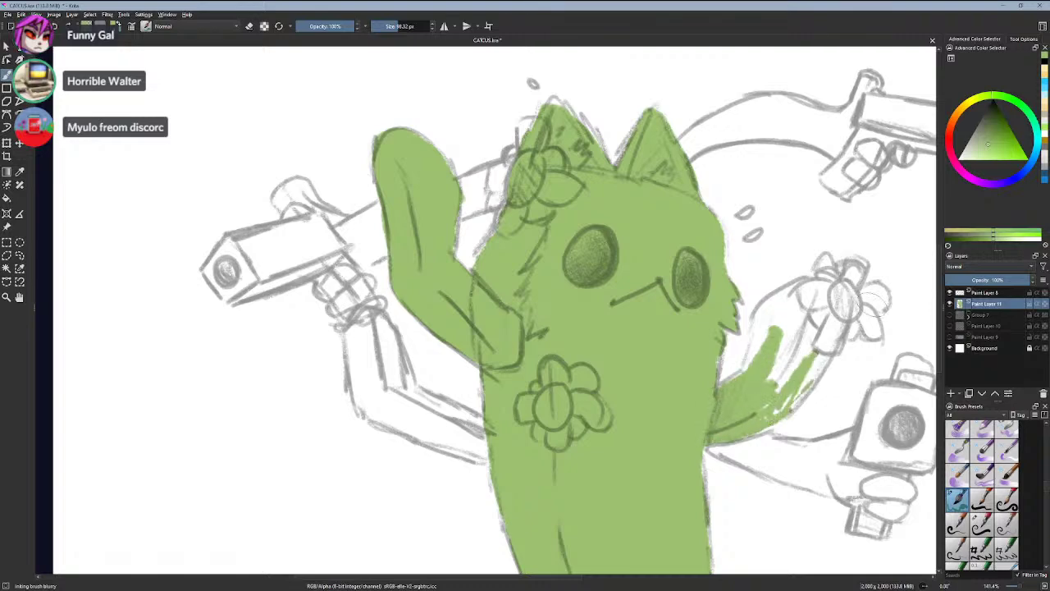
pyautogui.moveTo(777, 330)
pyautogui.mouseDown()
pyautogui.moveTo(767, 390)
pyautogui.moveTo(808, 329)
pyautogui.moveTo(820, 373)
pyautogui.mouseUp()
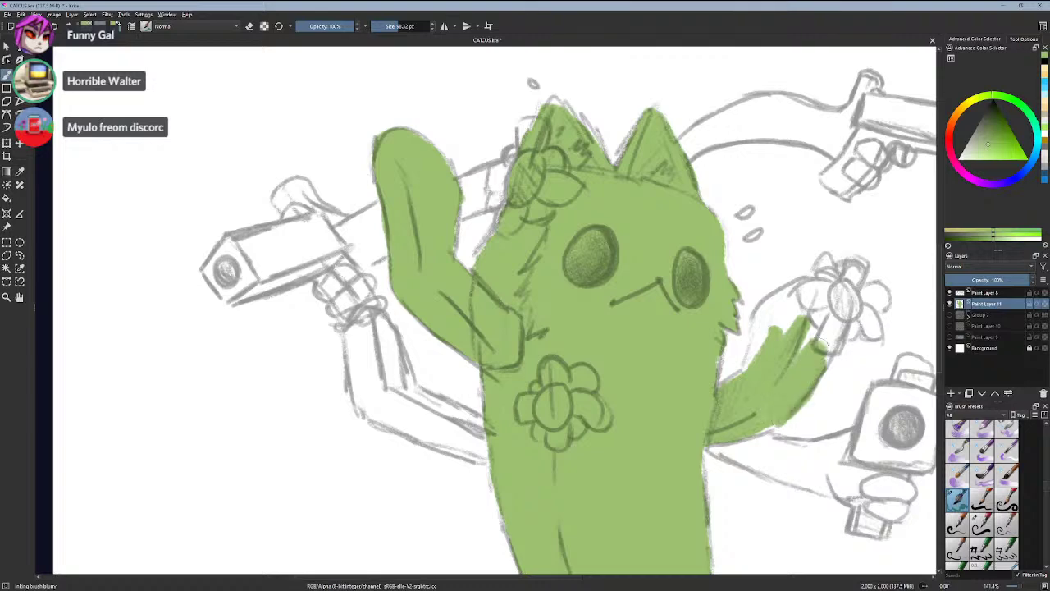
pyautogui.moveTo(763, 324)
pyautogui.mouseDown()
pyautogui.moveTo(757, 352)
pyautogui.moveTo(767, 311)
pyautogui.moveTo(791, 289)
pyautogui.moveTo(824, 287)
pyautogui.moveTo(841, 325)
pyautogui.moveTo(835, 357)
pyautogui.mouseUp()
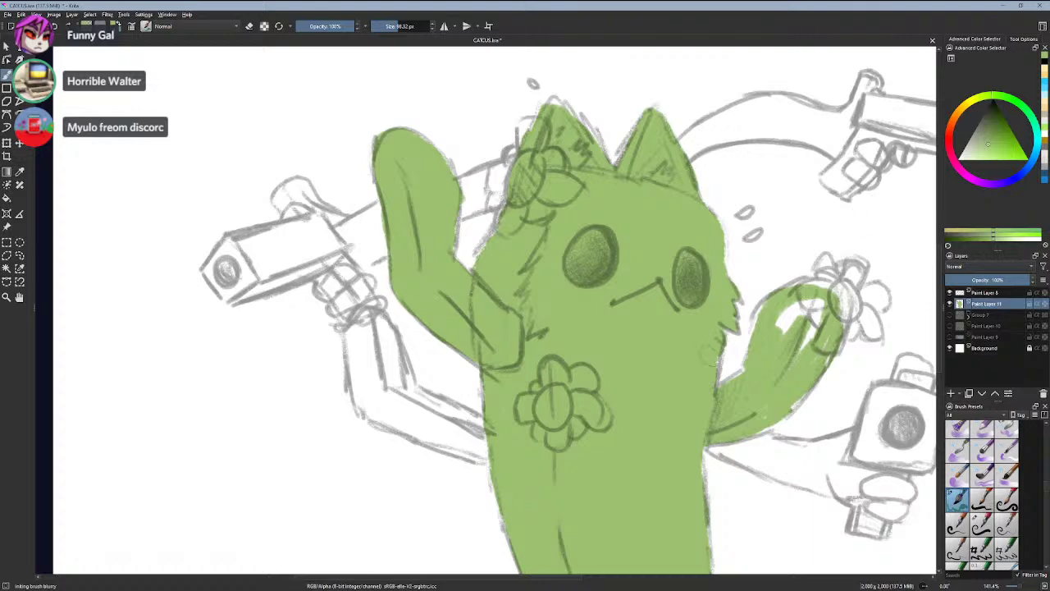
pyautogui.moveTo(777, 338)
pyautogui.mouseDown()
pyautogui.moveTo(806, 305)
pyautogui.moveTo(795, 364)
pyautogui.mouseUp()
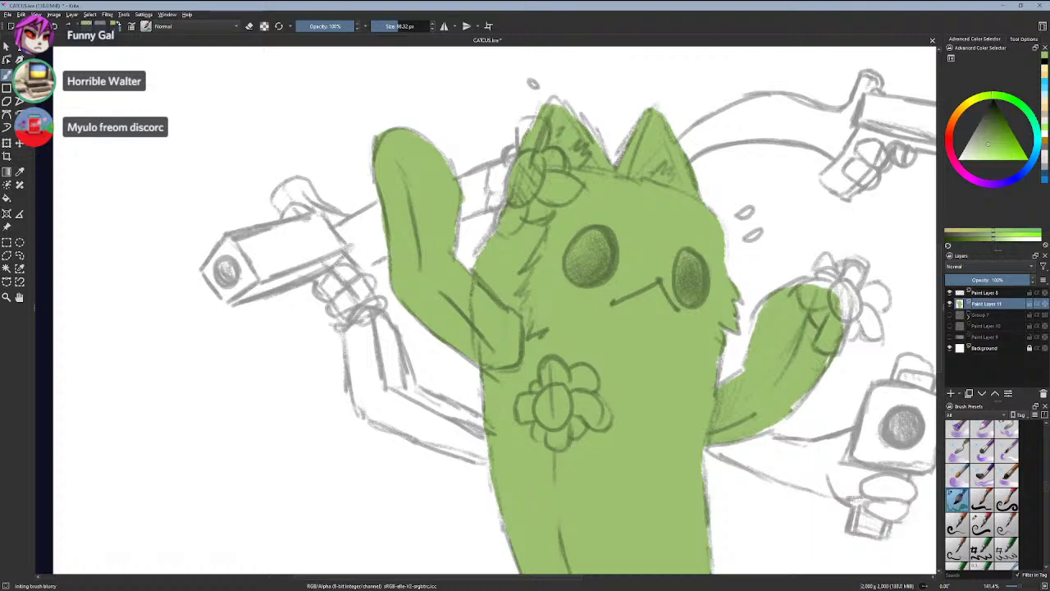
pyautogui.moveTo(778, 287)
pyautogui.mouseDown()
pyautogui.moveTo(845, 312)
pyautogui.moveTo(842, 324)
pyautogui.mouseUp()
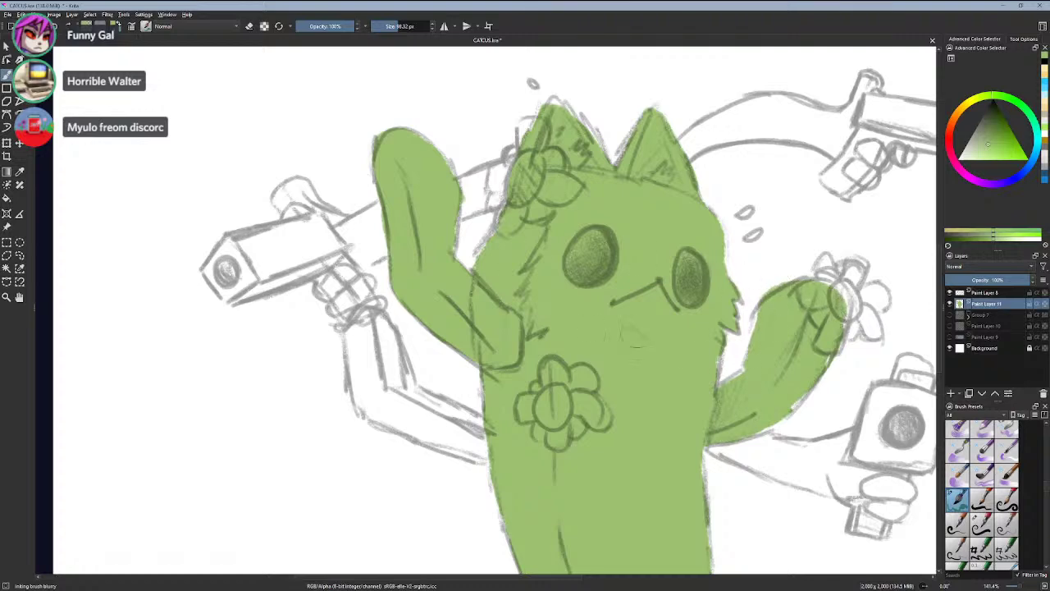
# - Choose a pale teal, undo a thin test stroke, set the brush size to 1000 px and paint the upper-right background
pyautogui.press('1')
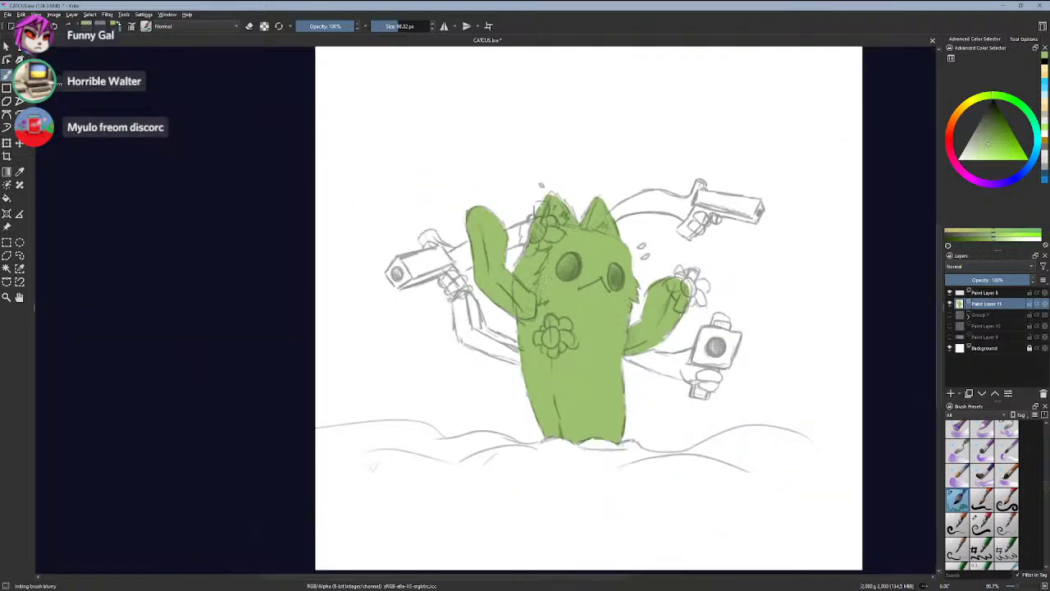
pyautogui.moveTo(1014, 111)
pyautogui.mouseDown()
pyautogui.moveTo(1031, 139)
pyautogui.moveTo(976, 152)
pyautogui.mouseUp()
pyautogui.moveTo(712, 57)
pyautogui.mouseDown()
pyautogui.moveTo(818, 162)
pyautogui.moveTo(756, 63)
pyautogui.mouseUp()
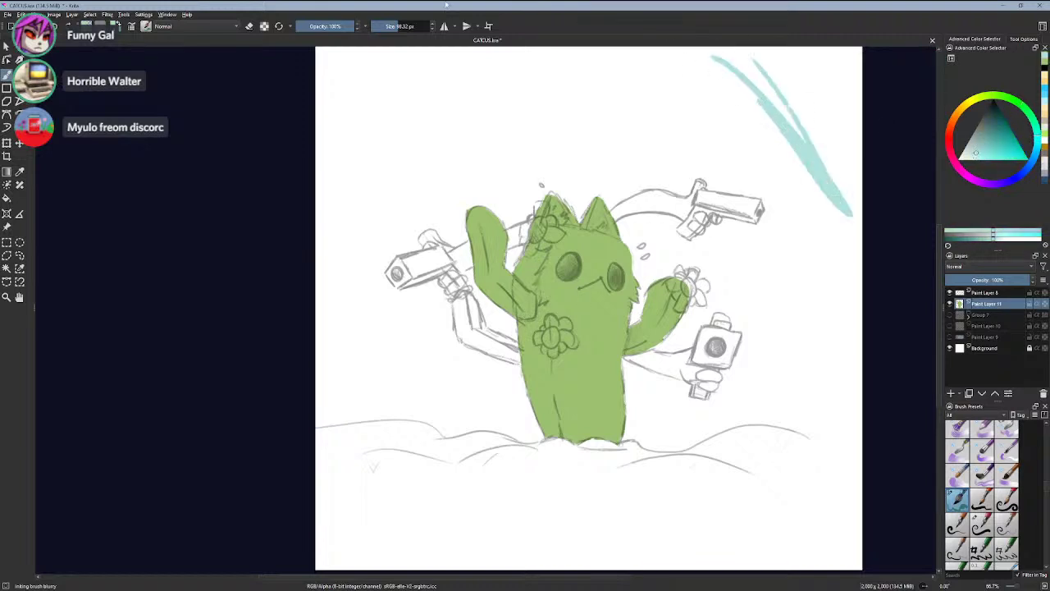
pyautogui.hotkey('ctrl', 'z')
pyautogui.moveTo(415, 27); pyautogui.dragTo(433, 26)
pyautogui.moveTo(743, 103)
pyautogui.mouseDown()
pyautogui.moveTo(795, 78)
pyautogui.moveTo(869, 113)
pyautogui.moveTo(815, 235)
pyautogui.moveTo(722, 156)
pyautogui.moveTo(796, 277)
pyautogui.mouseUp()
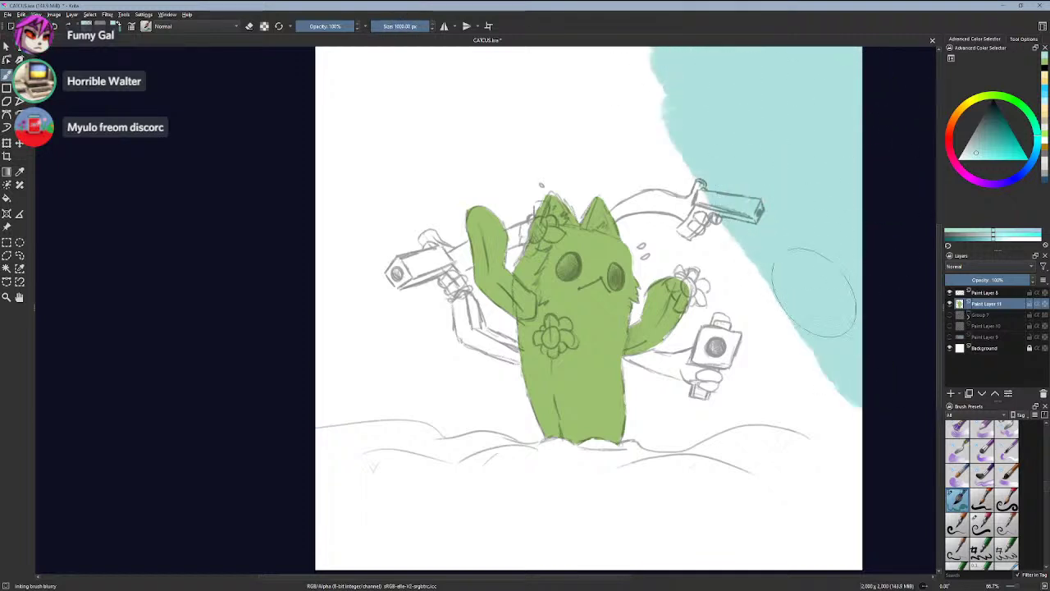